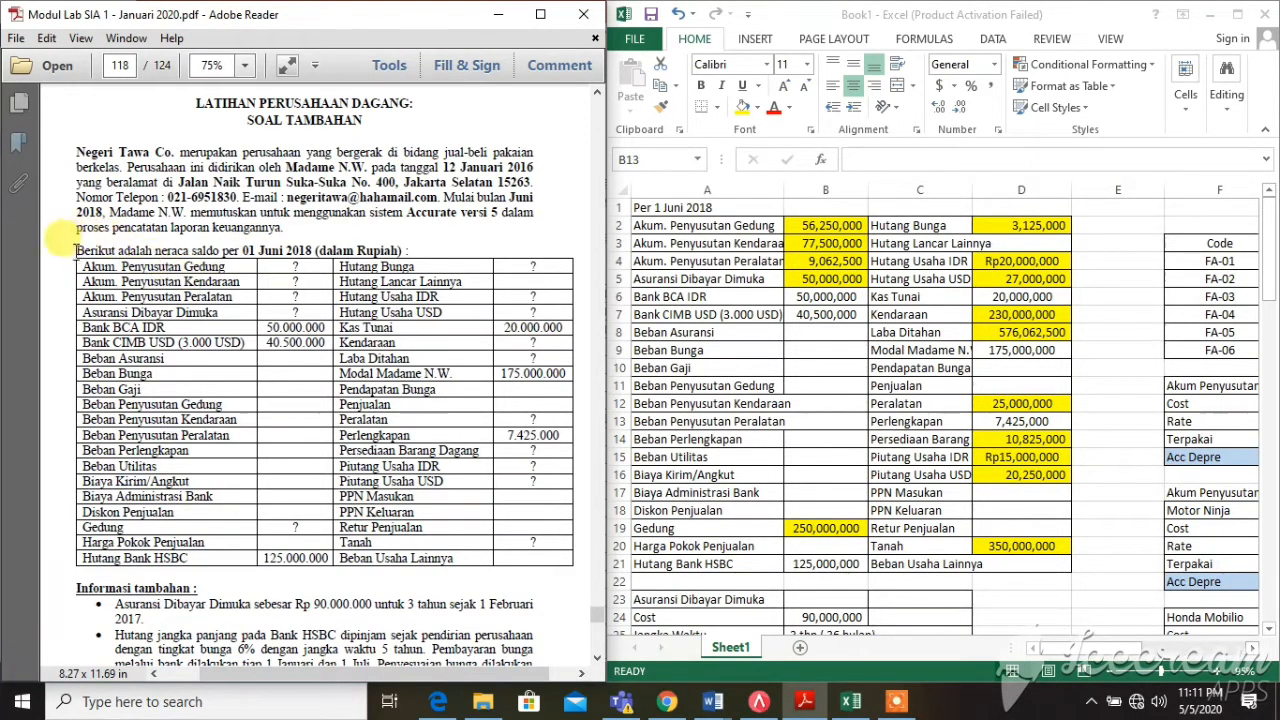
Review the 1 June 2018 balance sheet and the Data Pemasok supplier balances in the PDF
drag(77, 250, 457, 560)
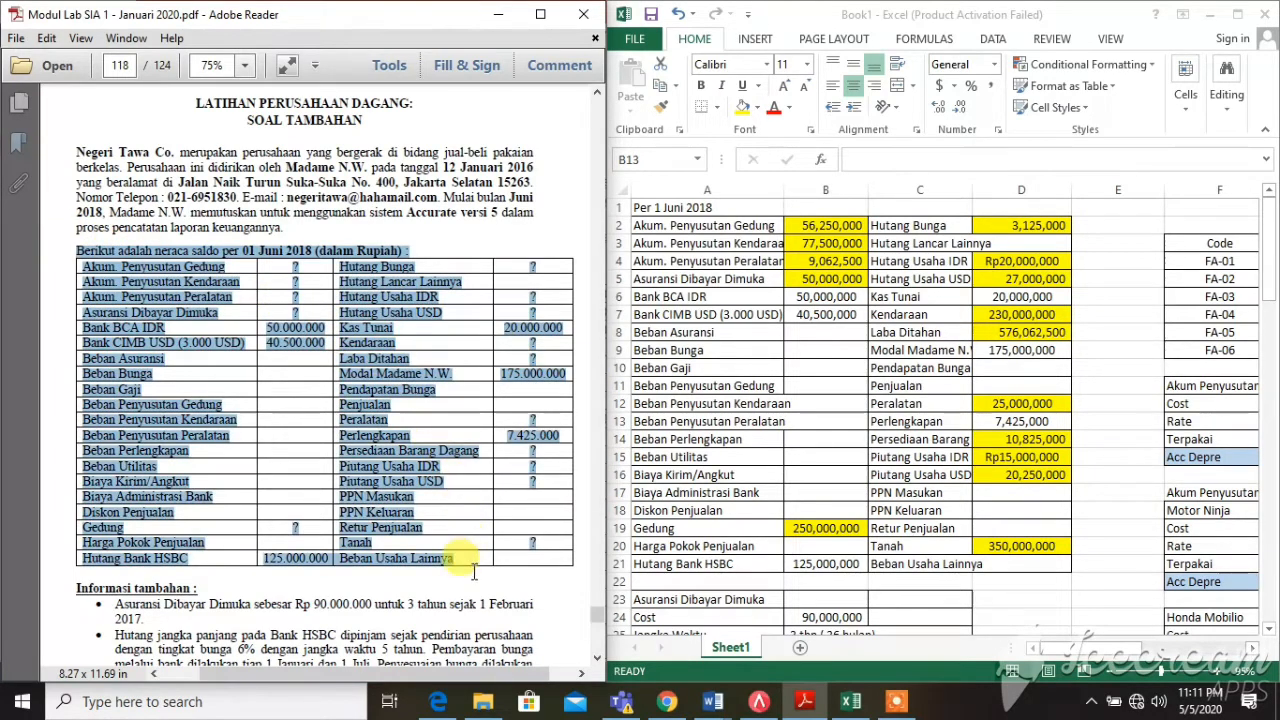
click(470, 572)
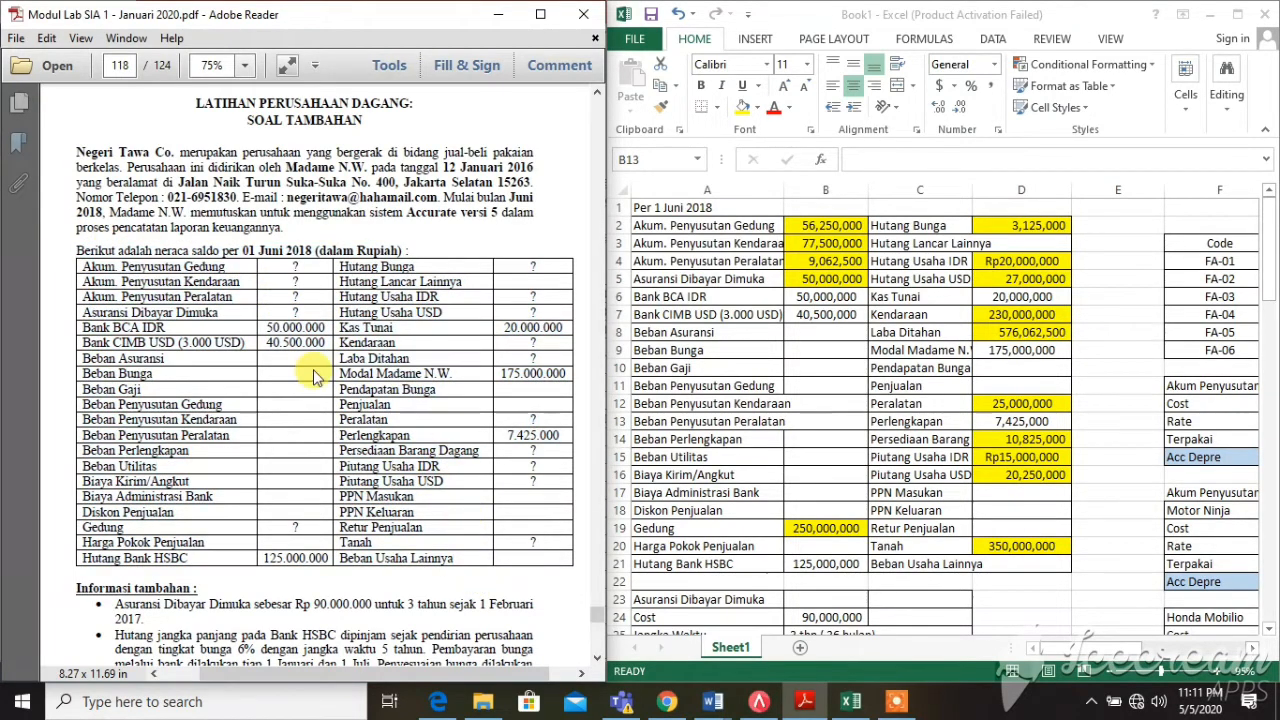
scroll(313, 376, down, 3)
scroll(313, 368, down, 12)
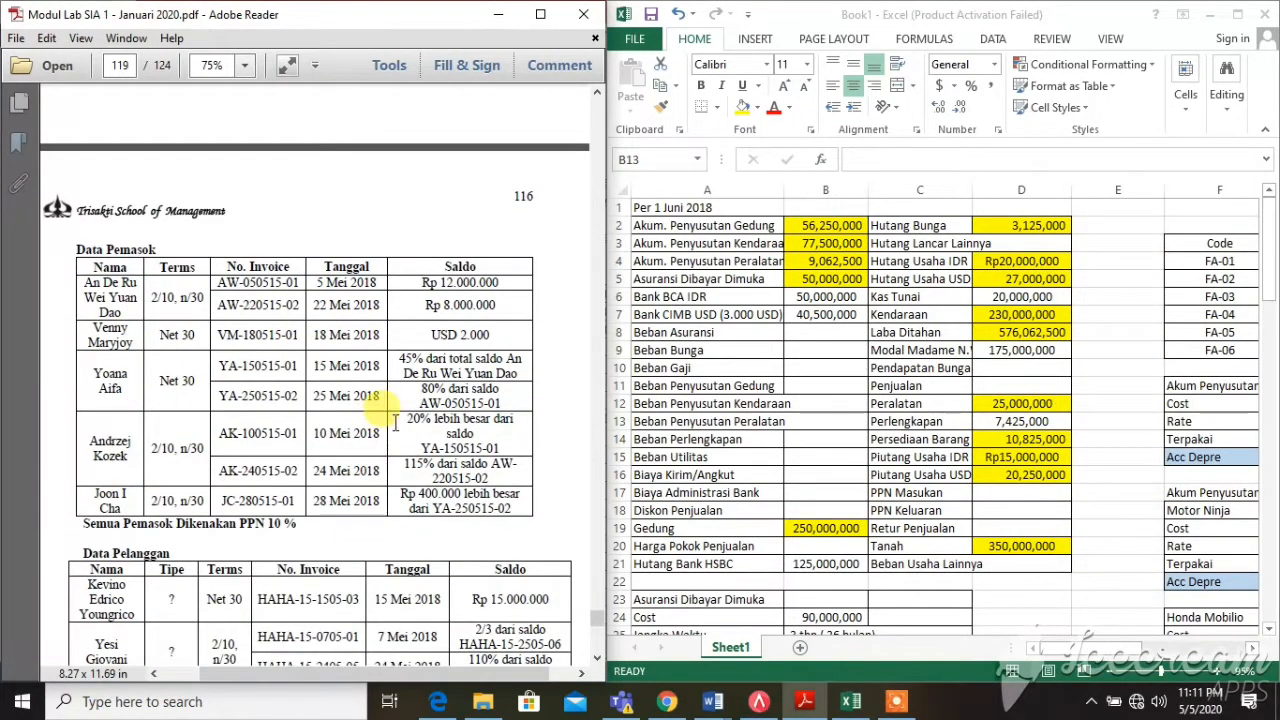
drag(398, 353, 514, 508)
scroll(490, 510, down, 5)
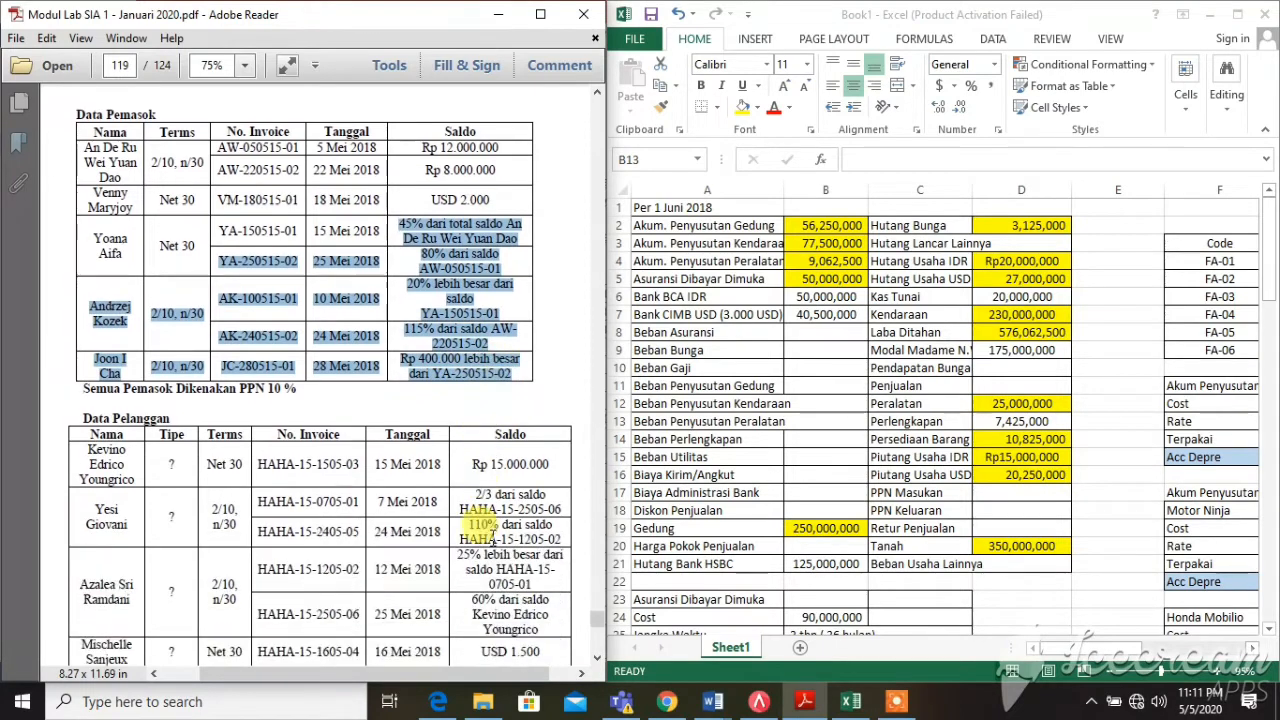
click(345, 428)
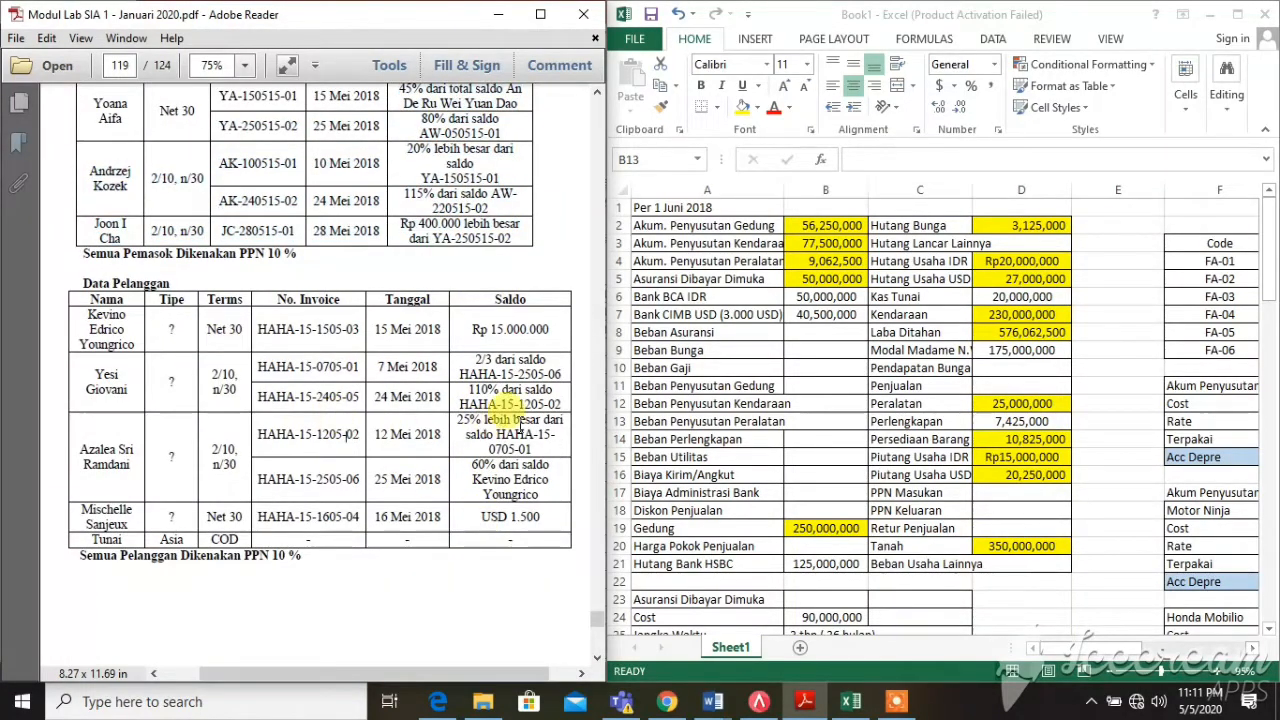
Read the supplier invoices, customer and FIFO tables, continuing to the page 121 Fixed Assets List
drag(463, 374, 508, 525)
scroll(508, 525, down, 6)
scroll(508, 525, down, 5)
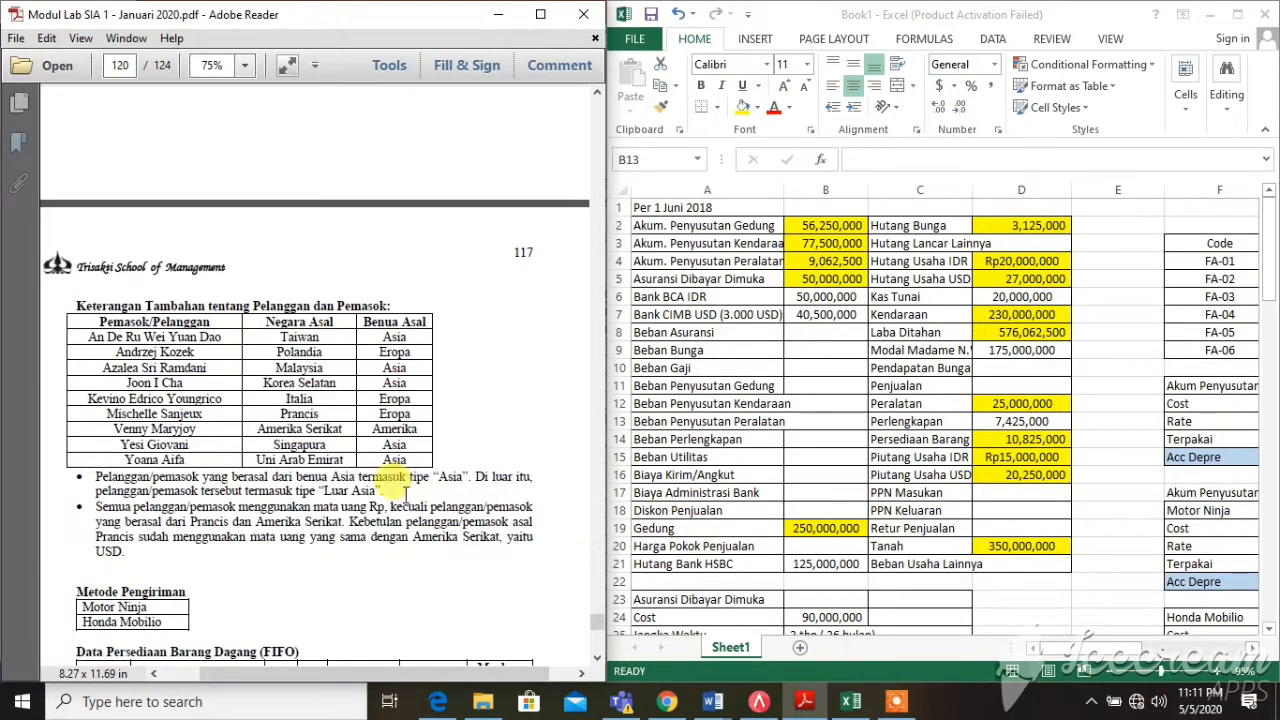
drag(360, 477, 400, 505)
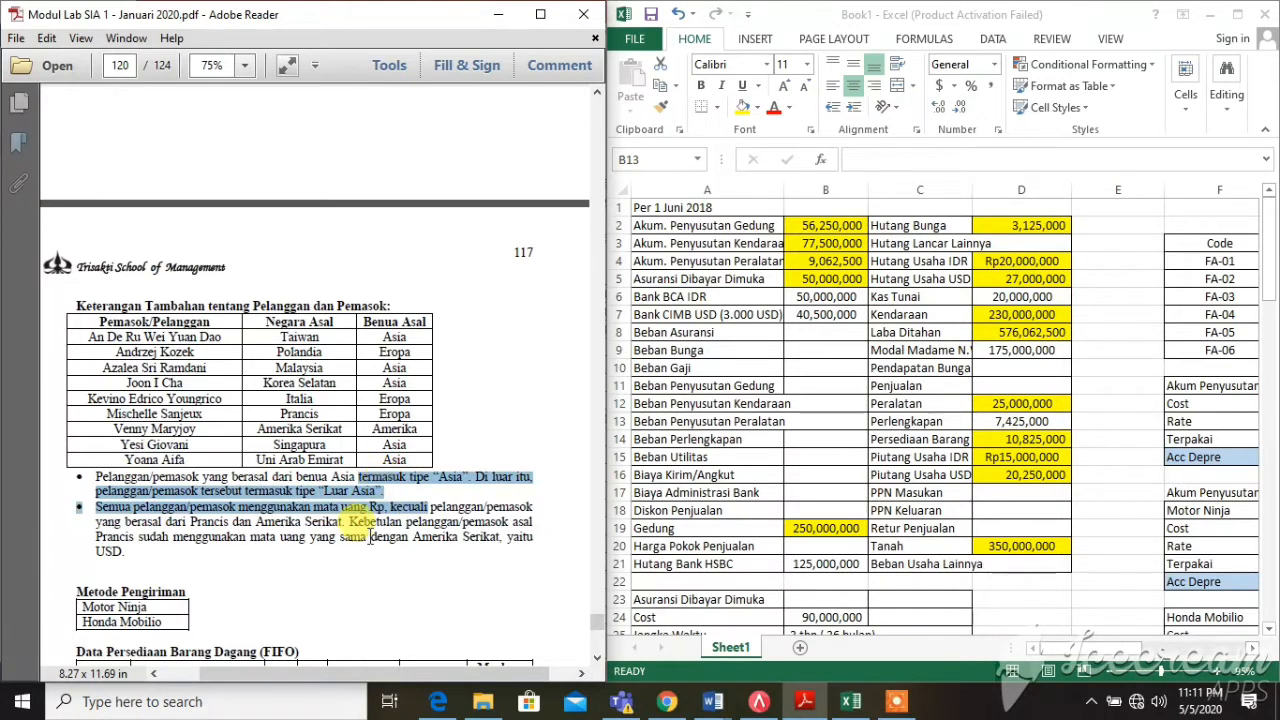
scroll(357, 525, down, 3)
scroll(357, 525, down, 1)
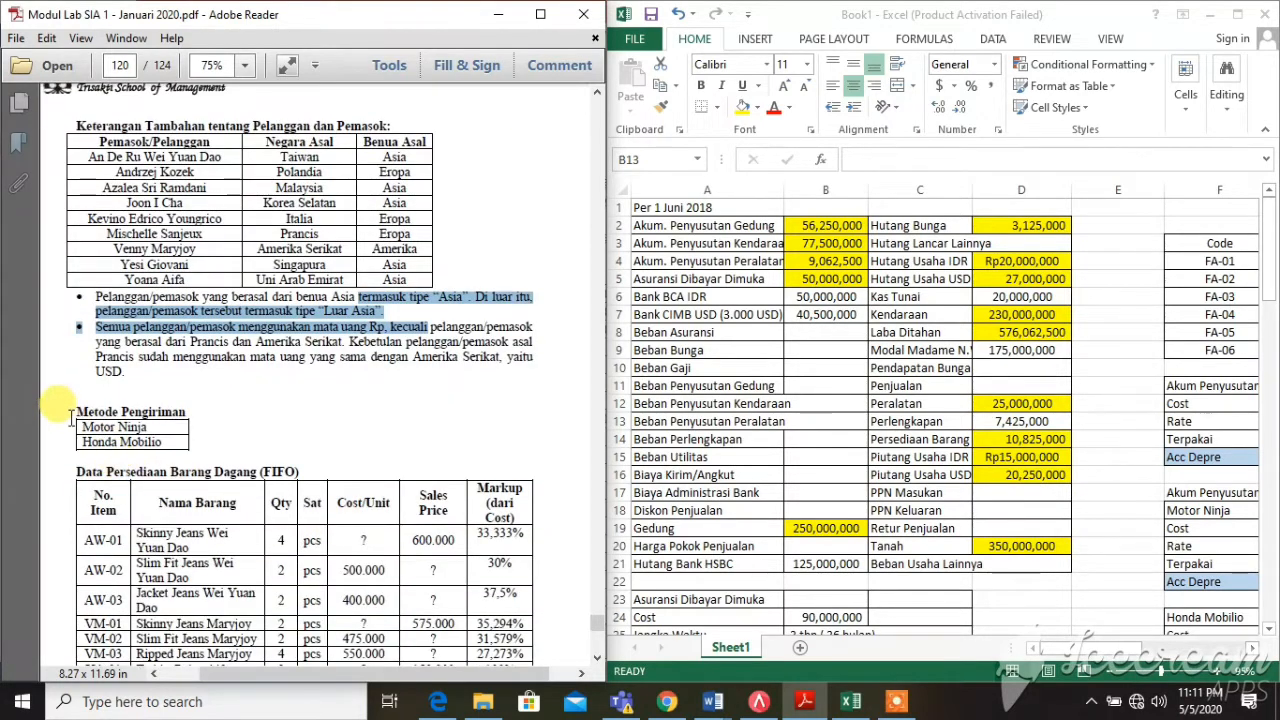
drag(71, 418, 250, 445)
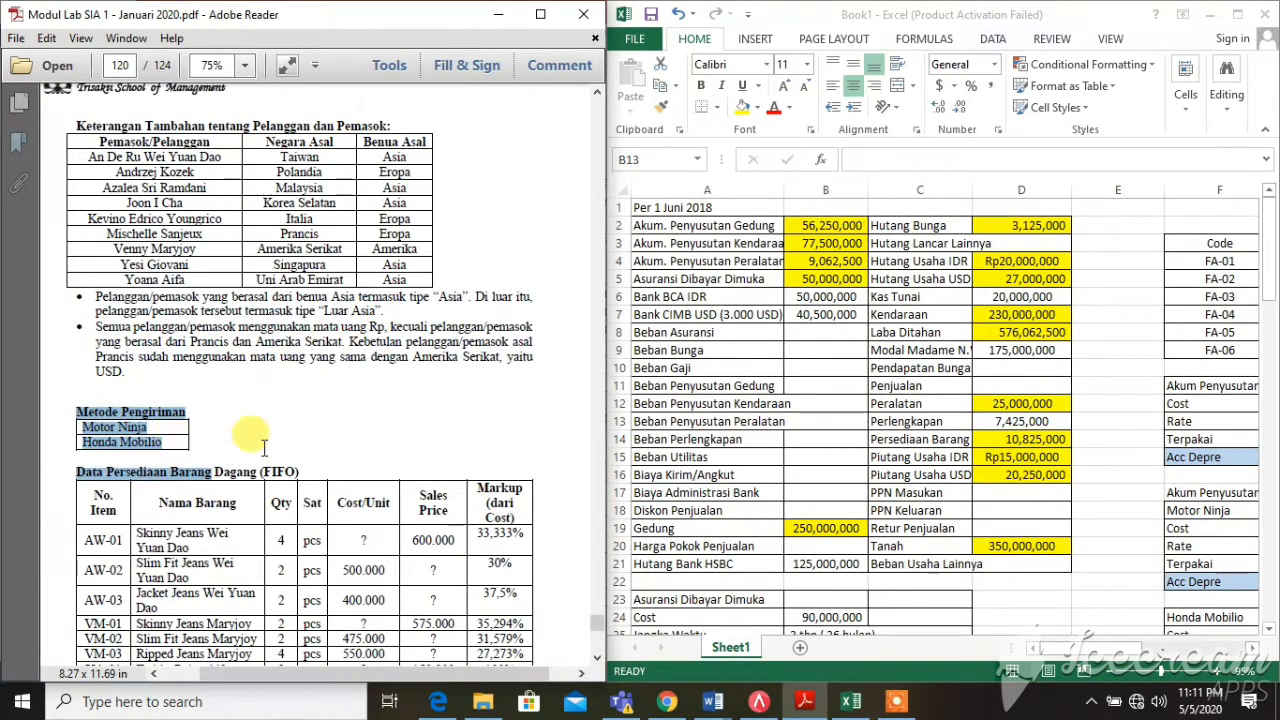
scroll(288, 440, down, 1)
scroll(288, 437, down, 3)
scroll(433, 517, down, 7)
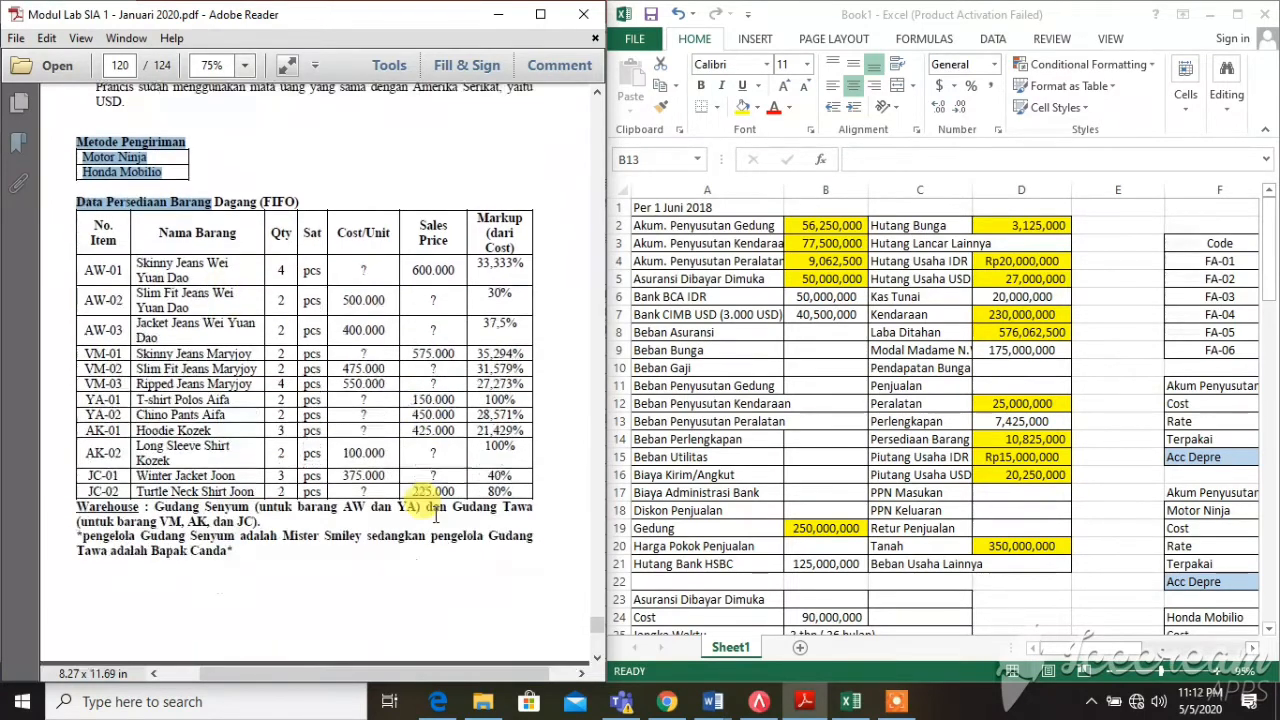
scroll(433, 517, down, 8)
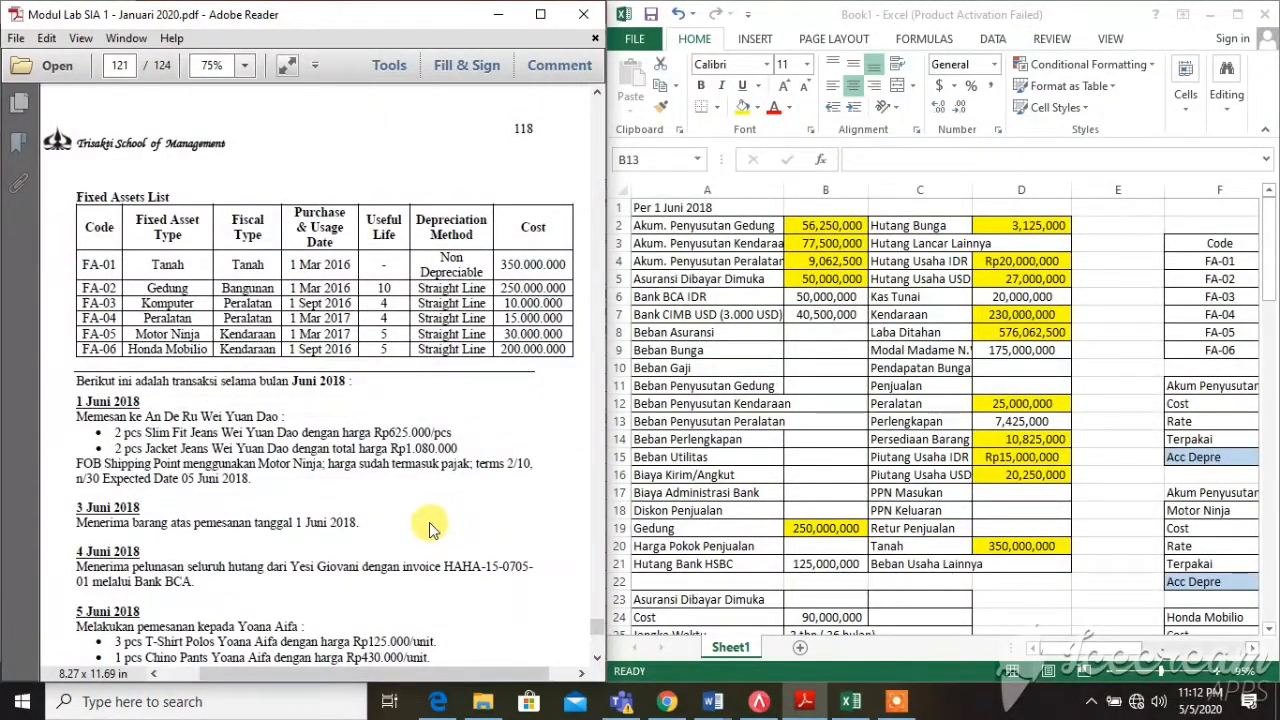
scroll(433, 530, down, 6)
scroll(428, 525, up, 8)
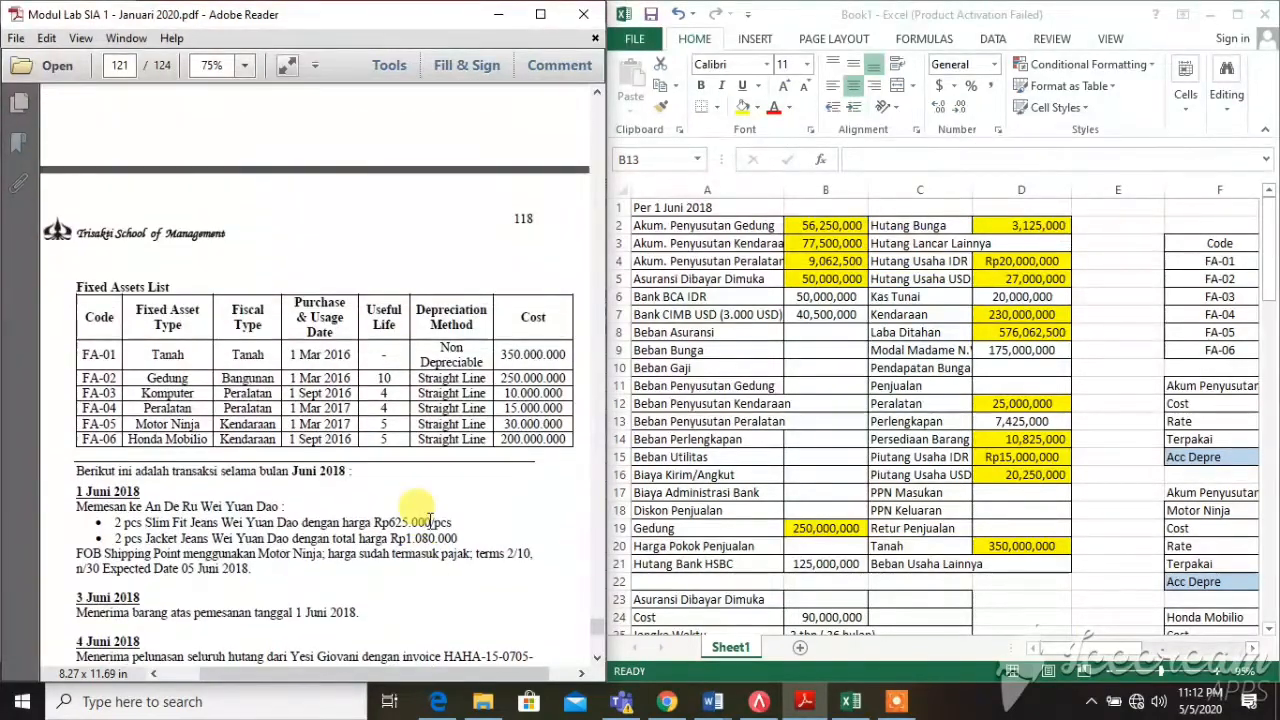
scroll(430, 521, up, 3)
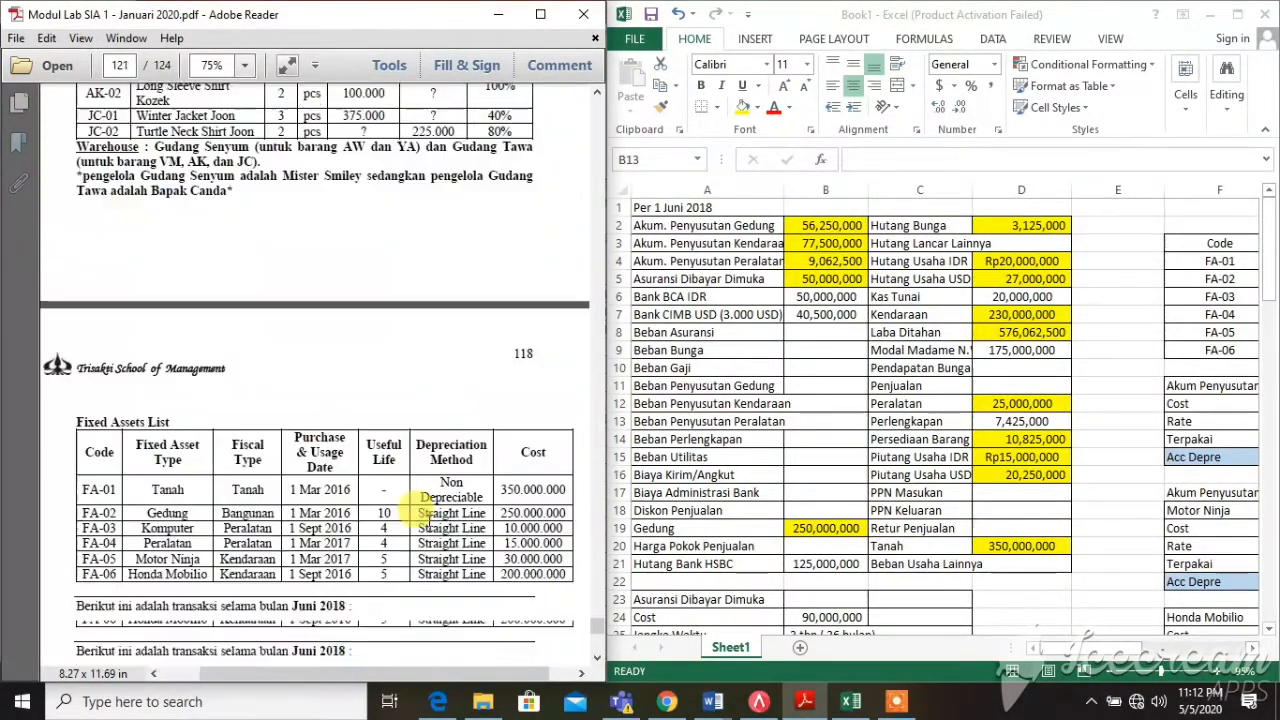
scroll(430, 521, down, 10)
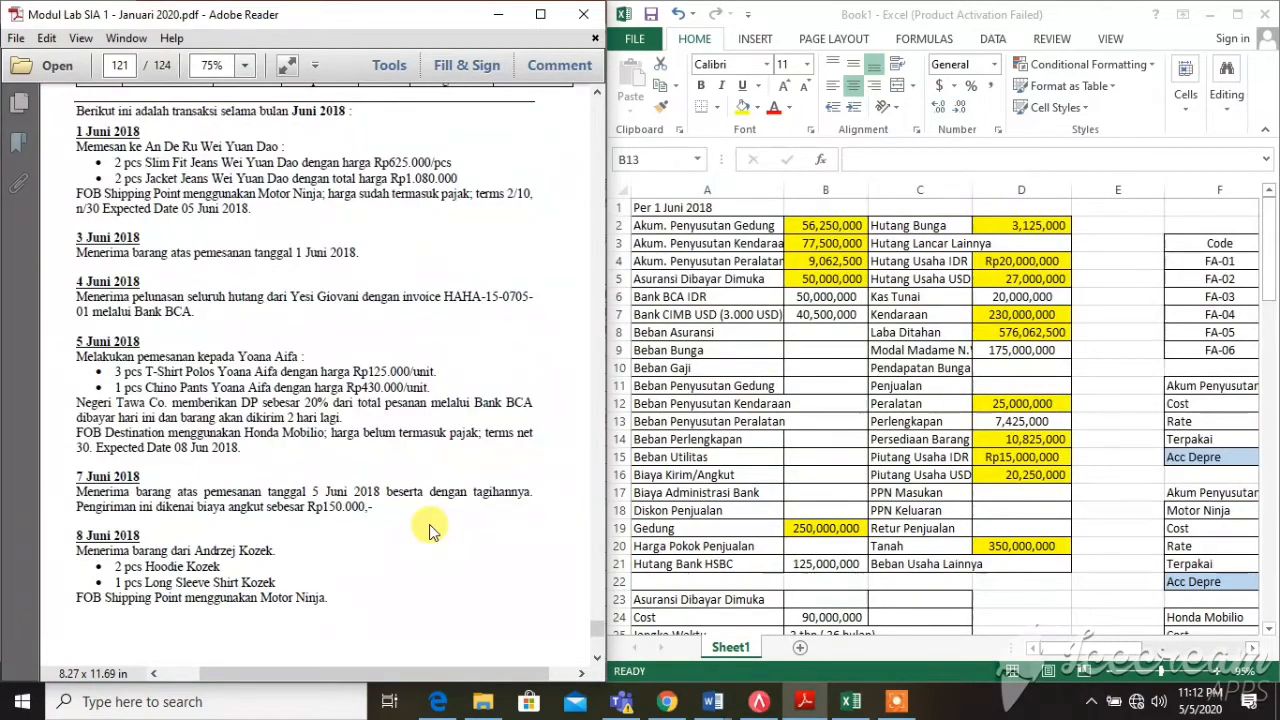
scroll(430, 530, up, 20)
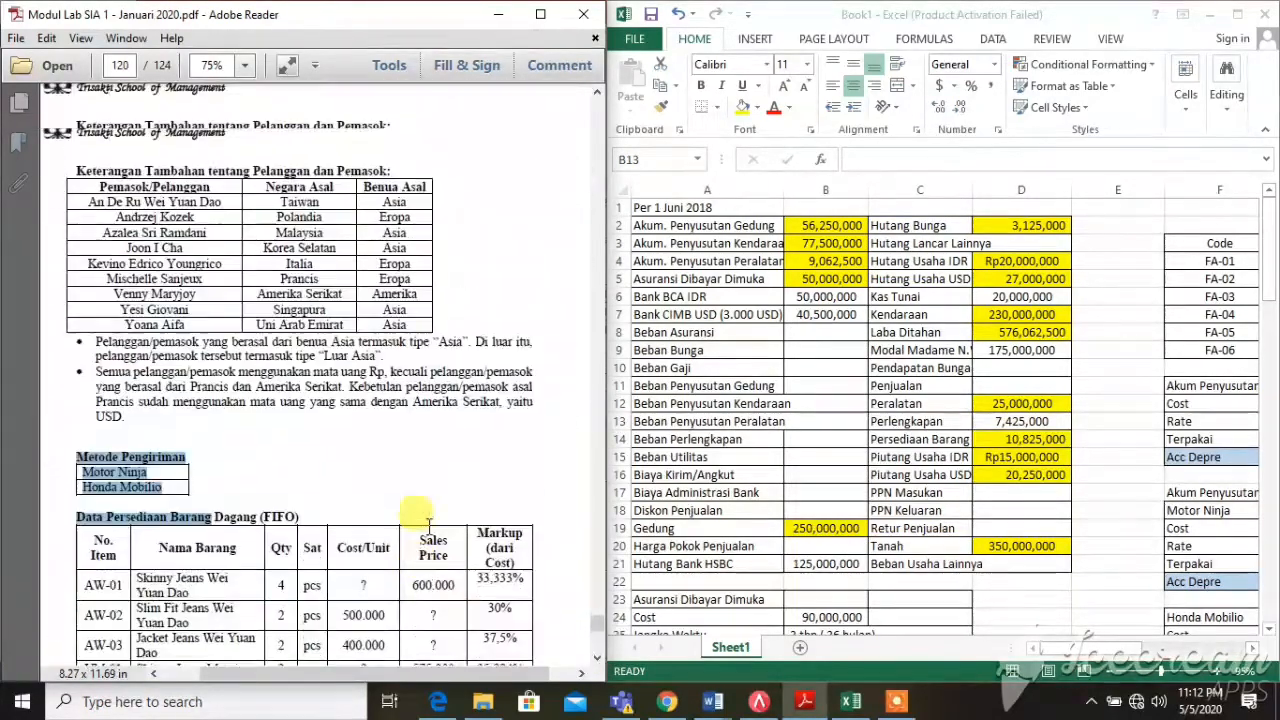
scroll(428, 537, up, 20)
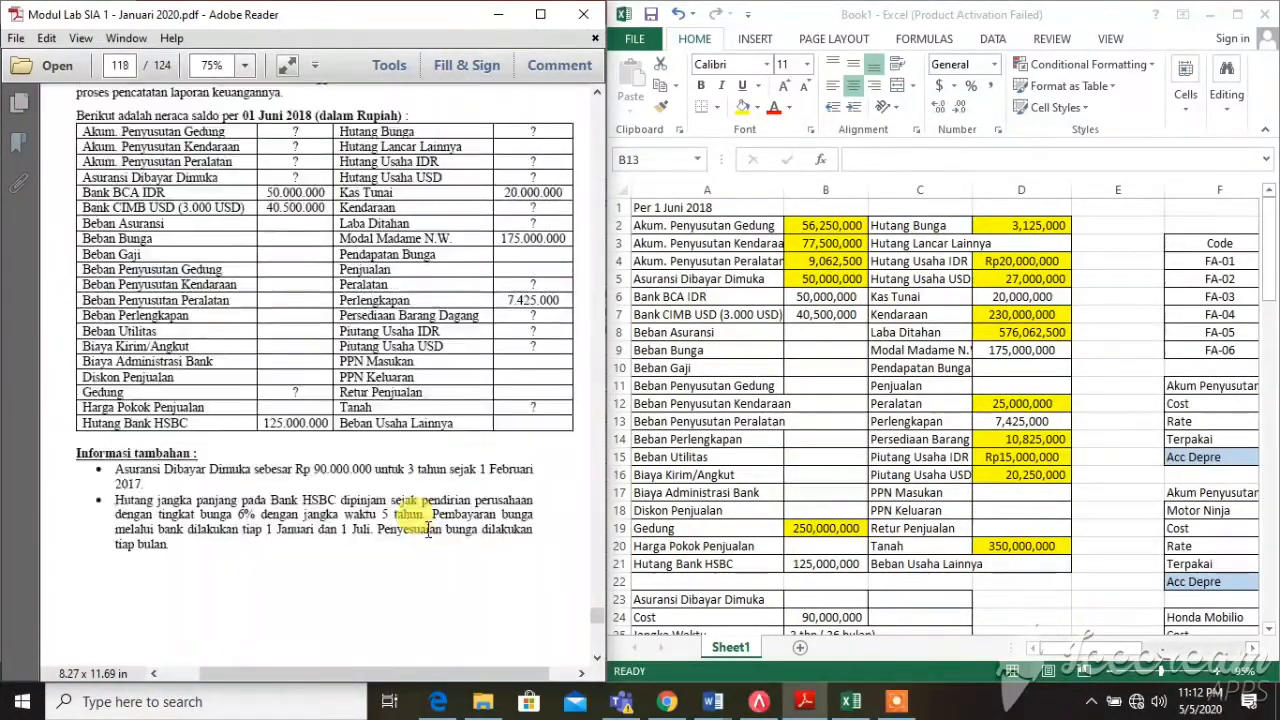
scroll(495, 505, down, 1)
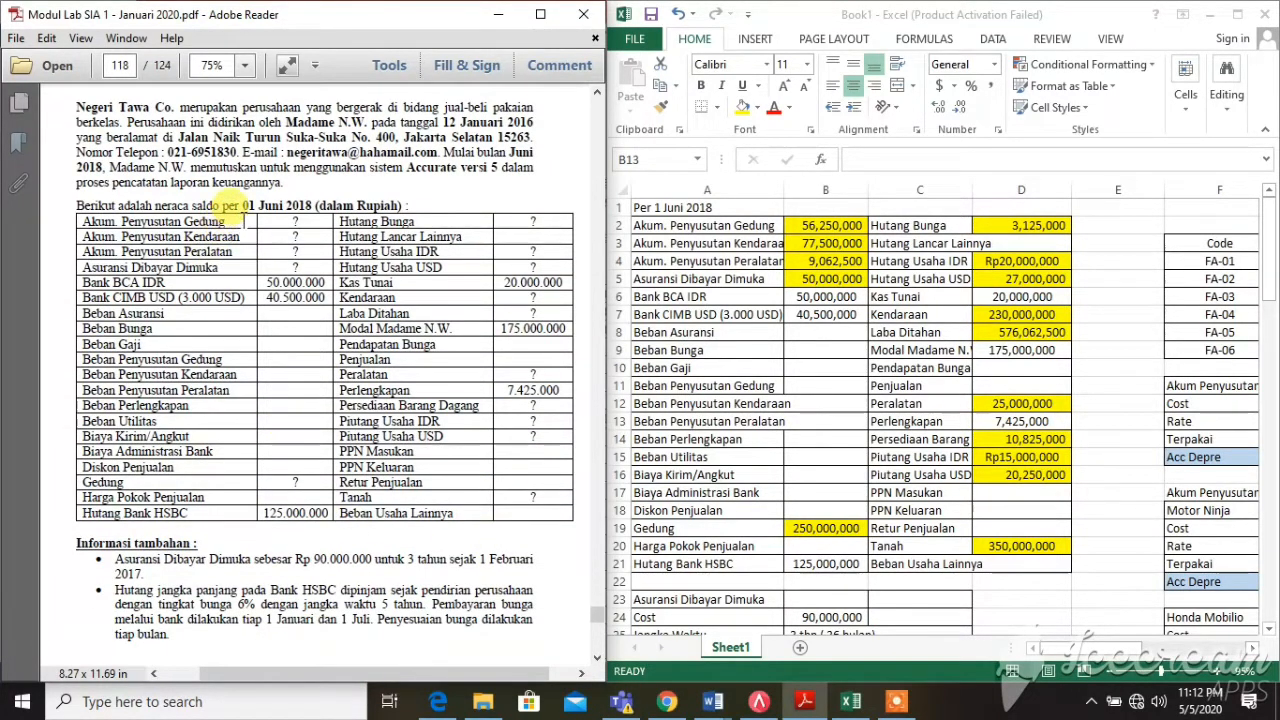
drag(238, 206, 220, 225)
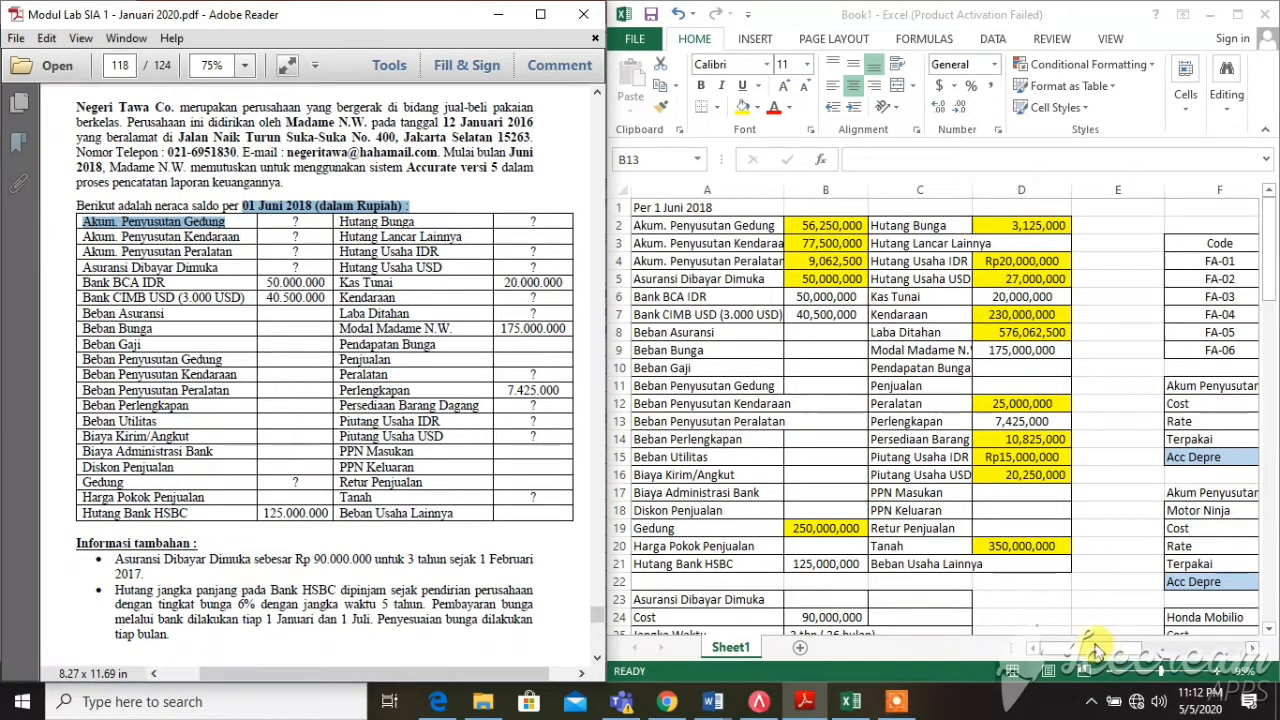
click(1212, 599)
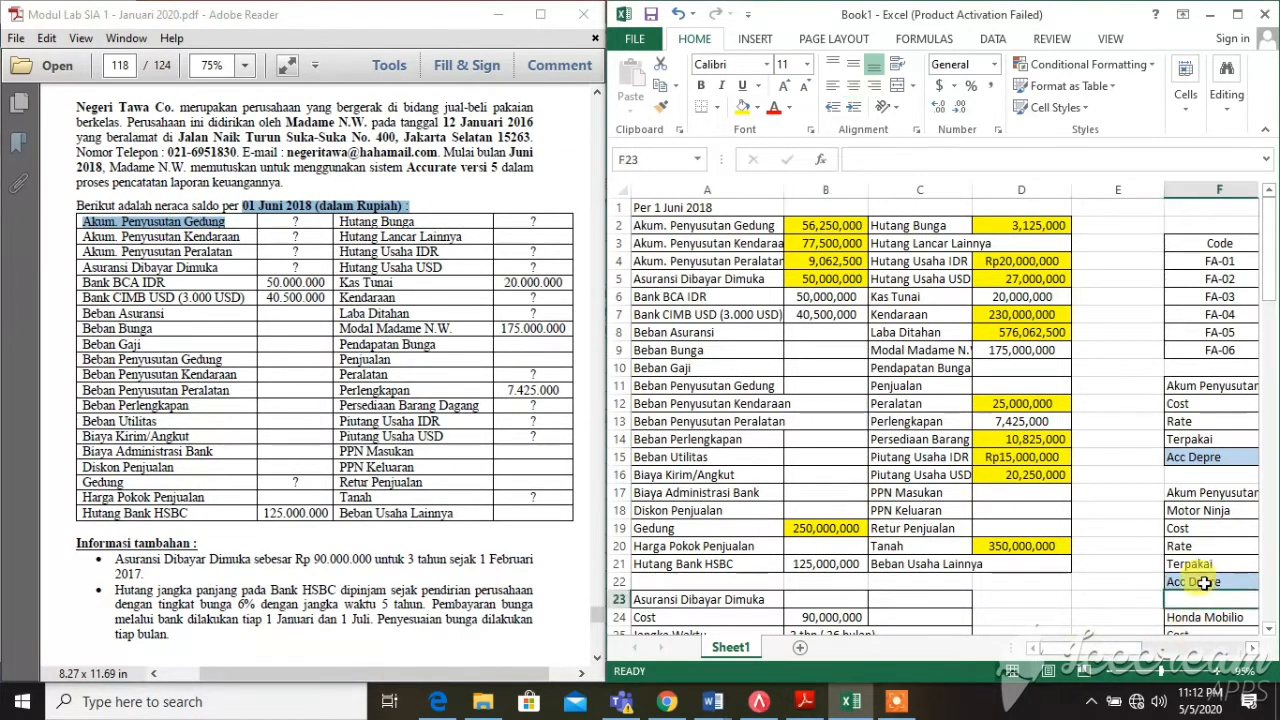
scroll(515, 490, down, 5)
scroll(560, 470, up, 5)
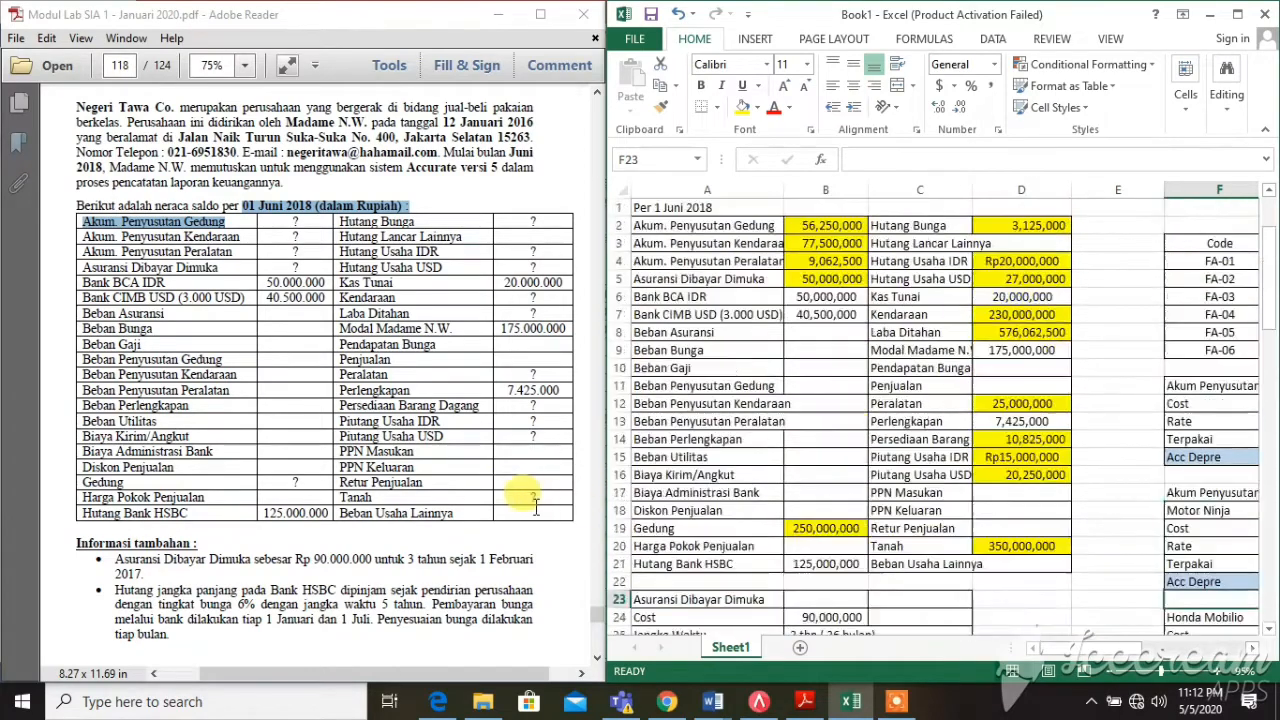
click(323, 457)
scroll(325, 460, down, 15)
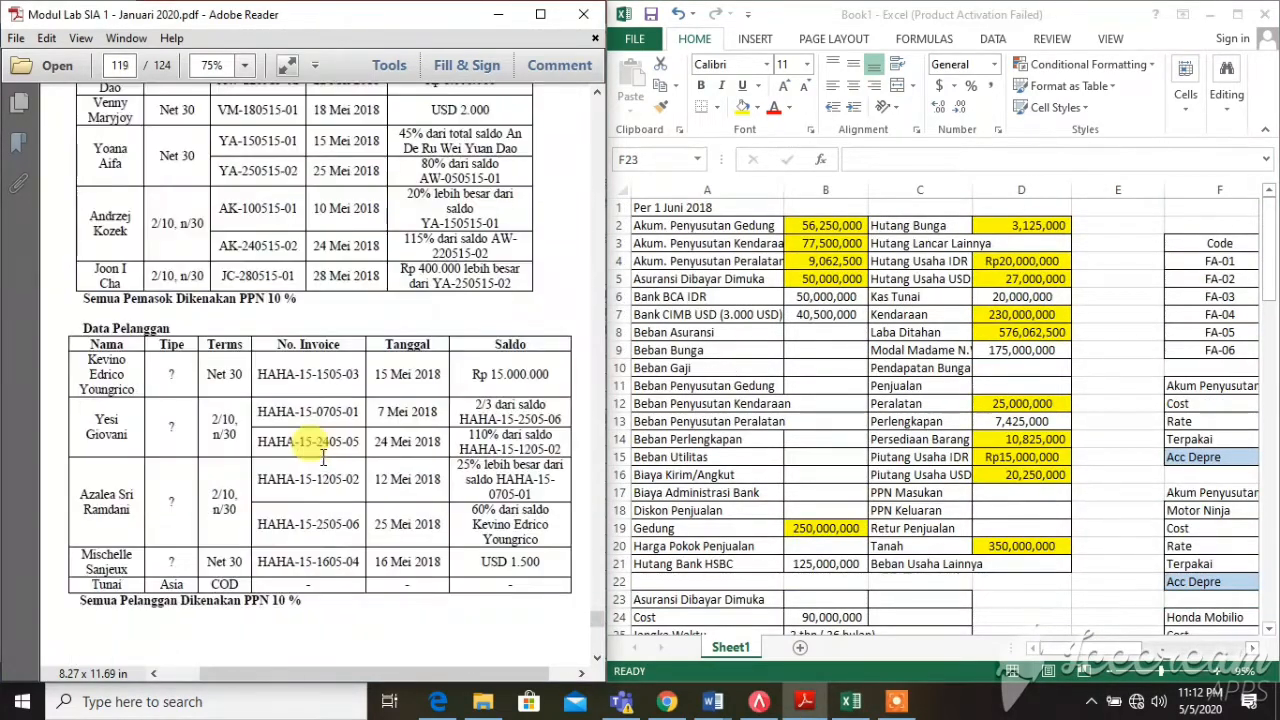
scroll(323, 460, down, 15)
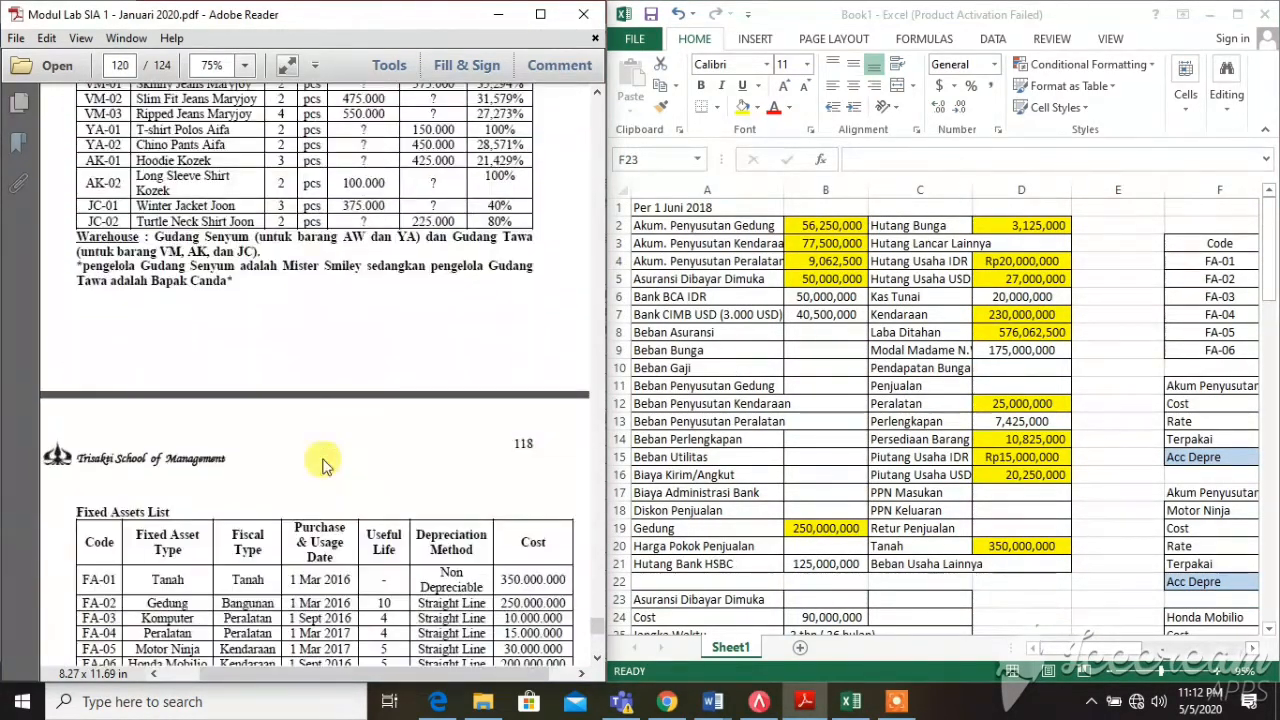
scroll(322, 445, down, 2)
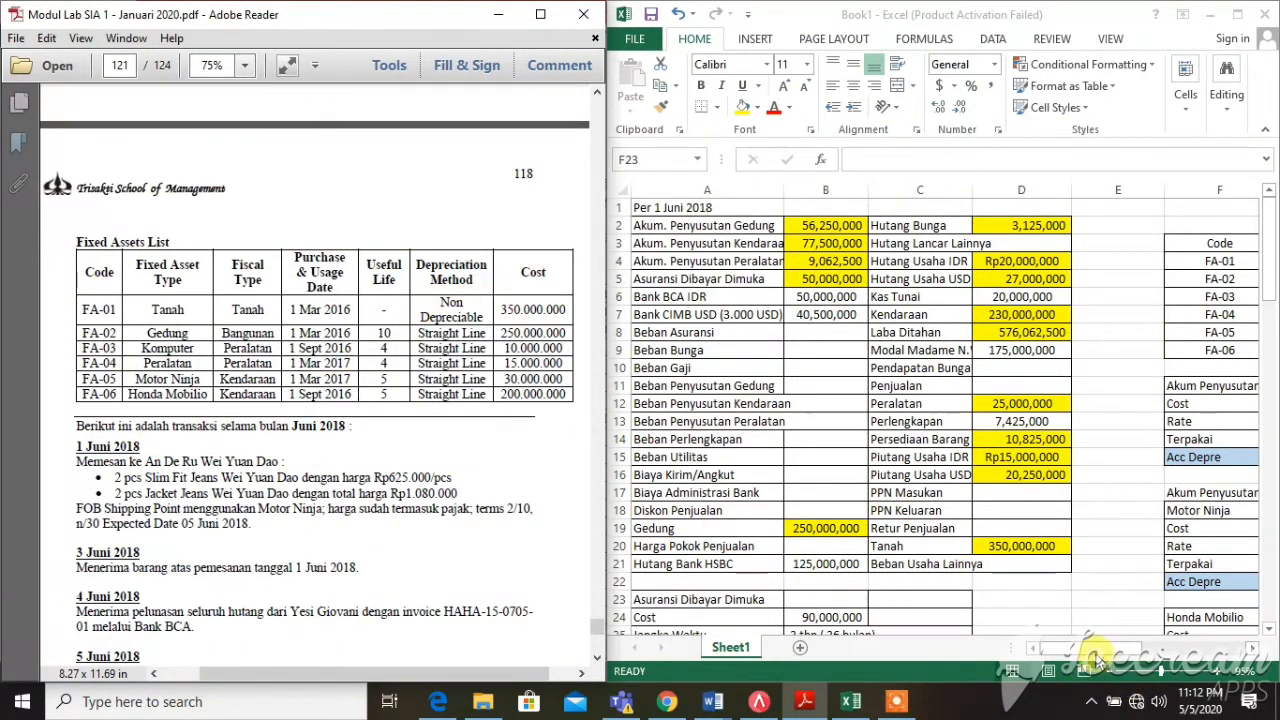
drag(1095, 655, 1205, 676)
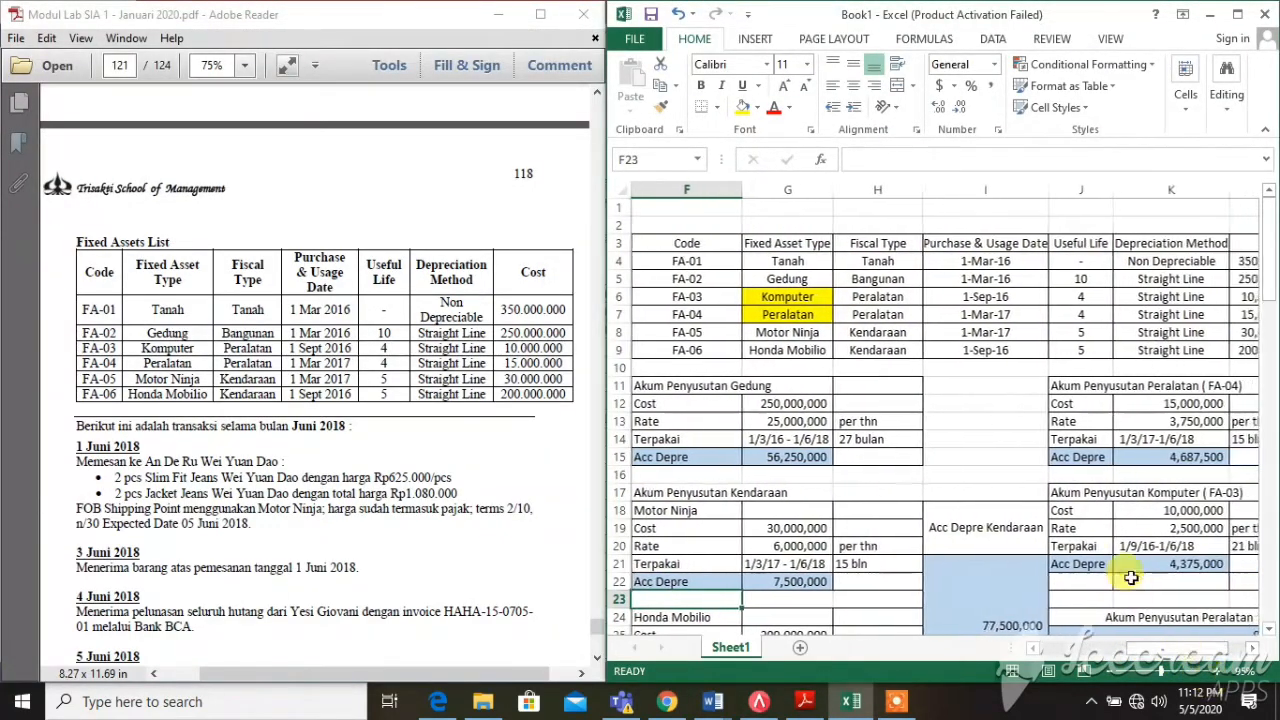
click(790, 403)
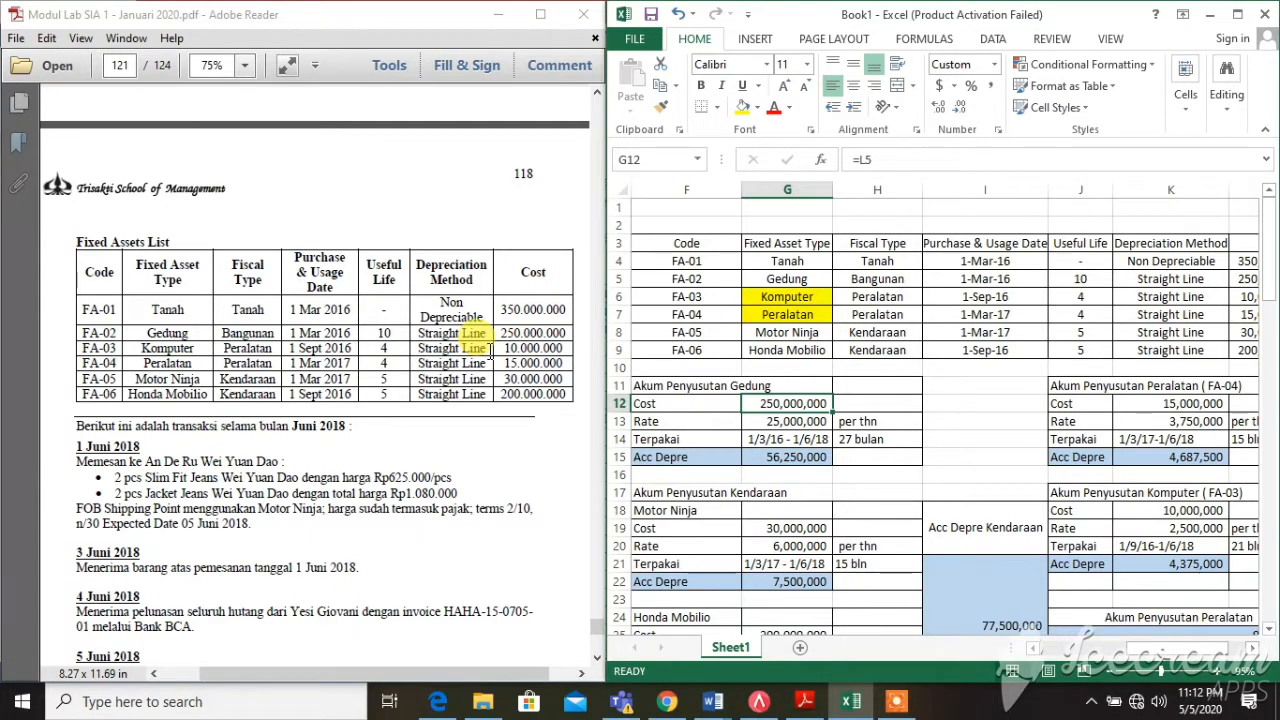
click(527, 323)
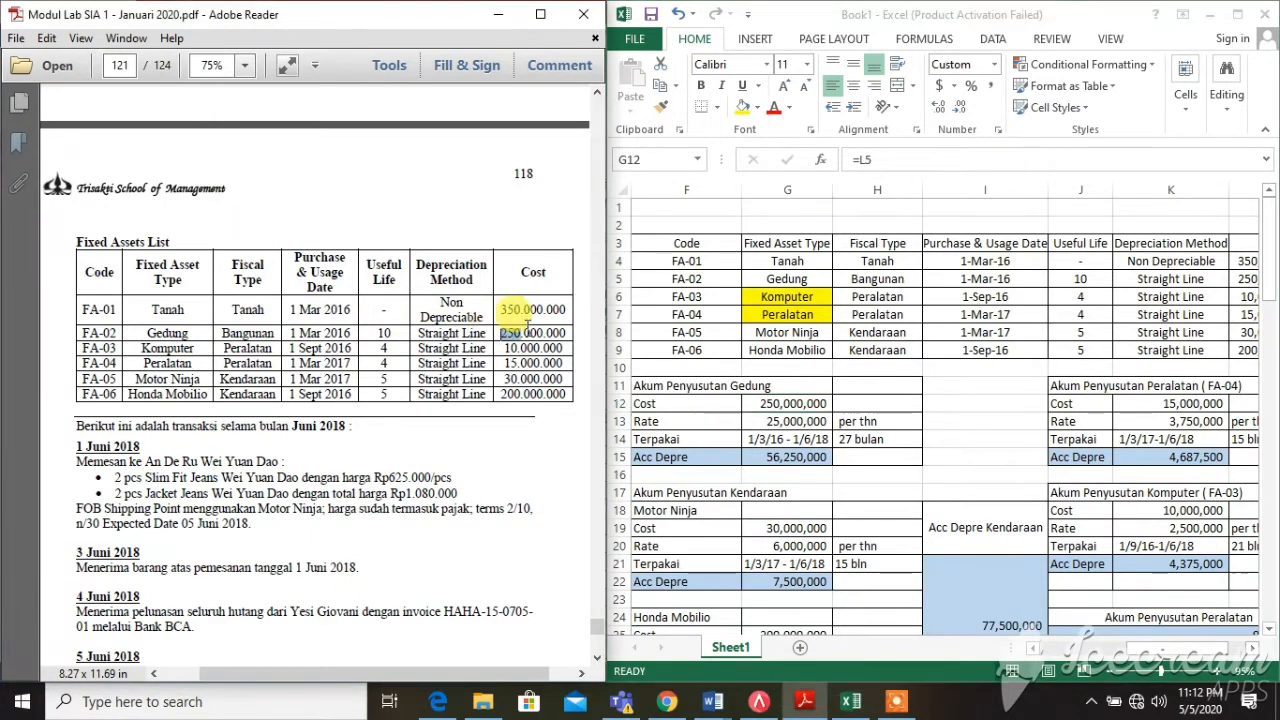
drag(528, 325, 574, 331)
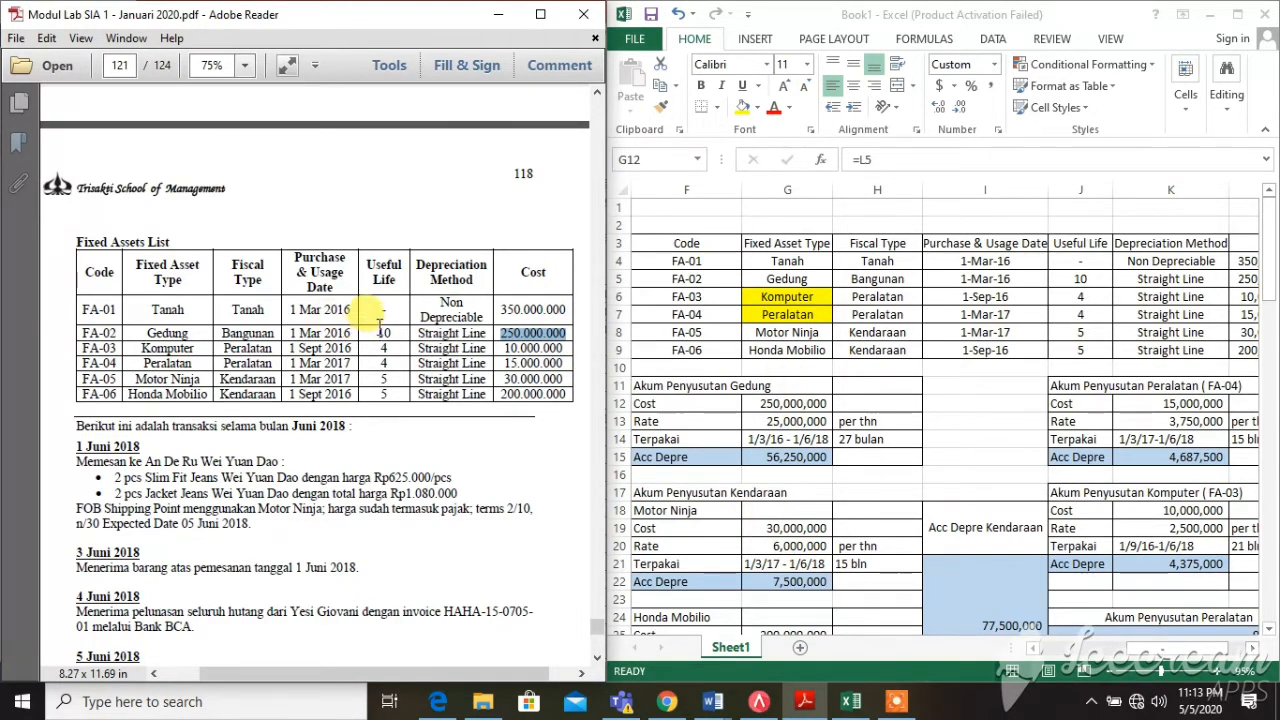
drag(376, 333, 397, 336)
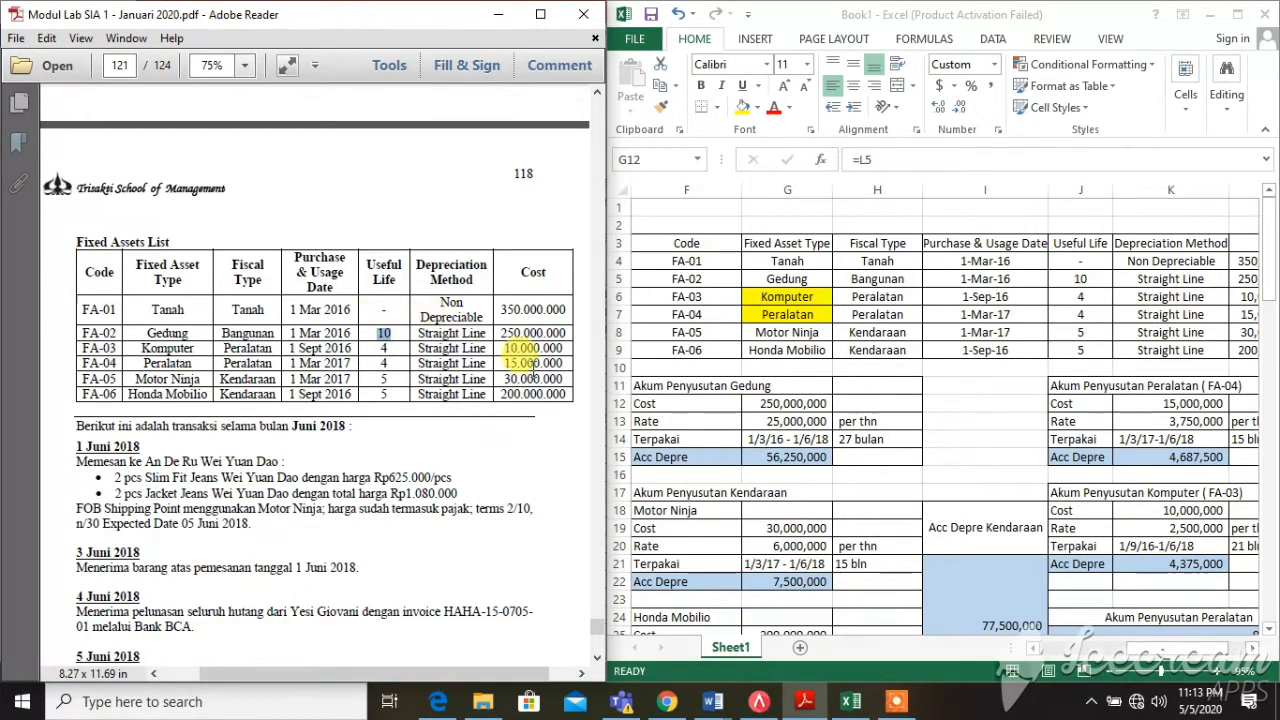
click(773, 404)
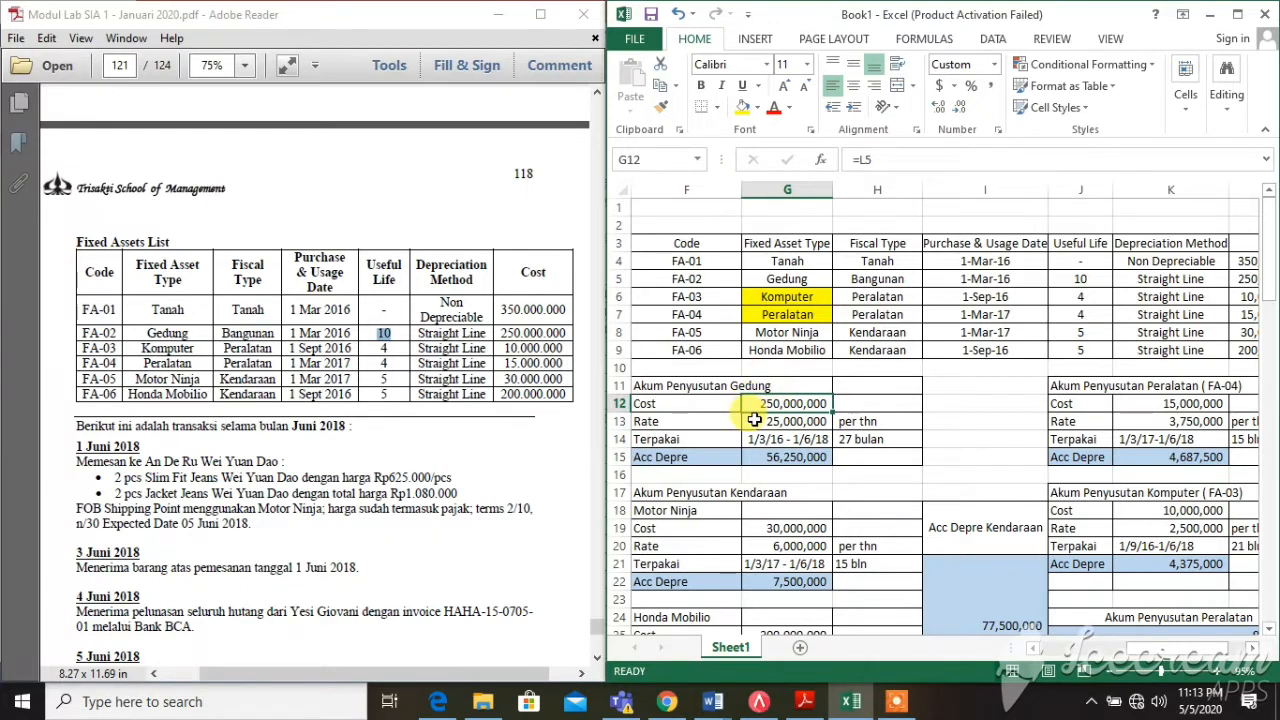
click(755, 421)
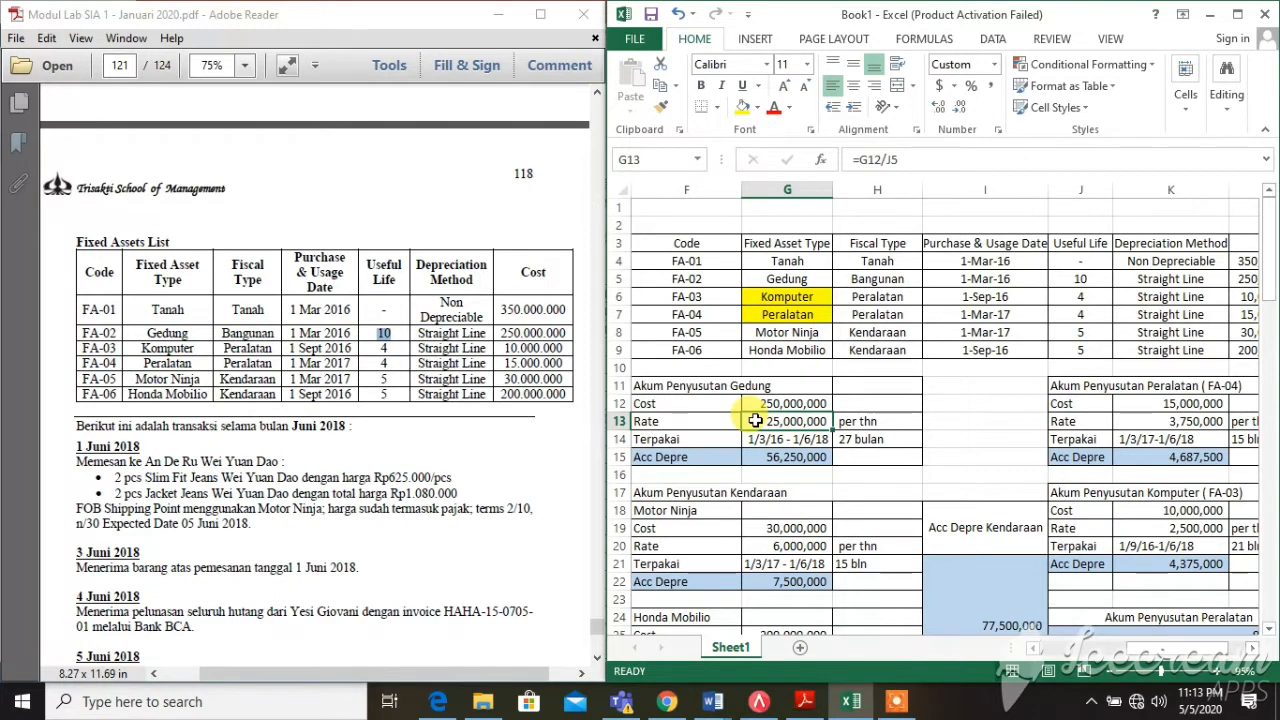
click(759, 439)
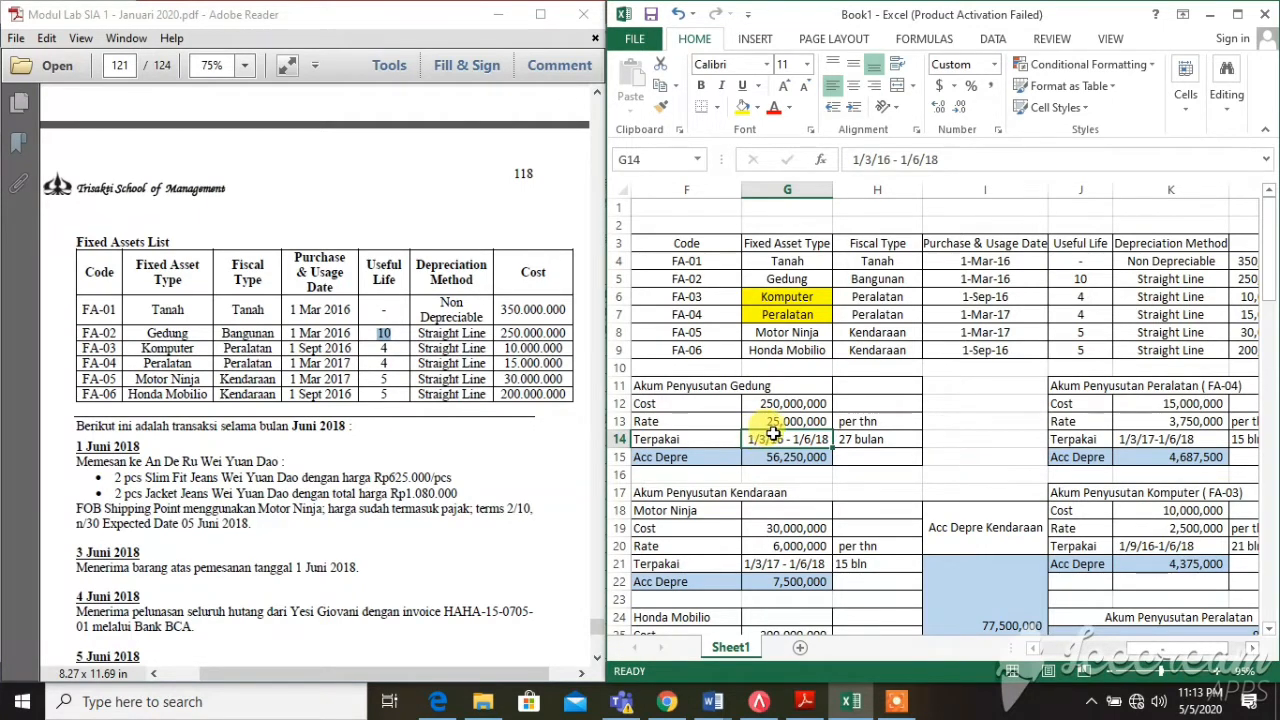
click(886, 438)
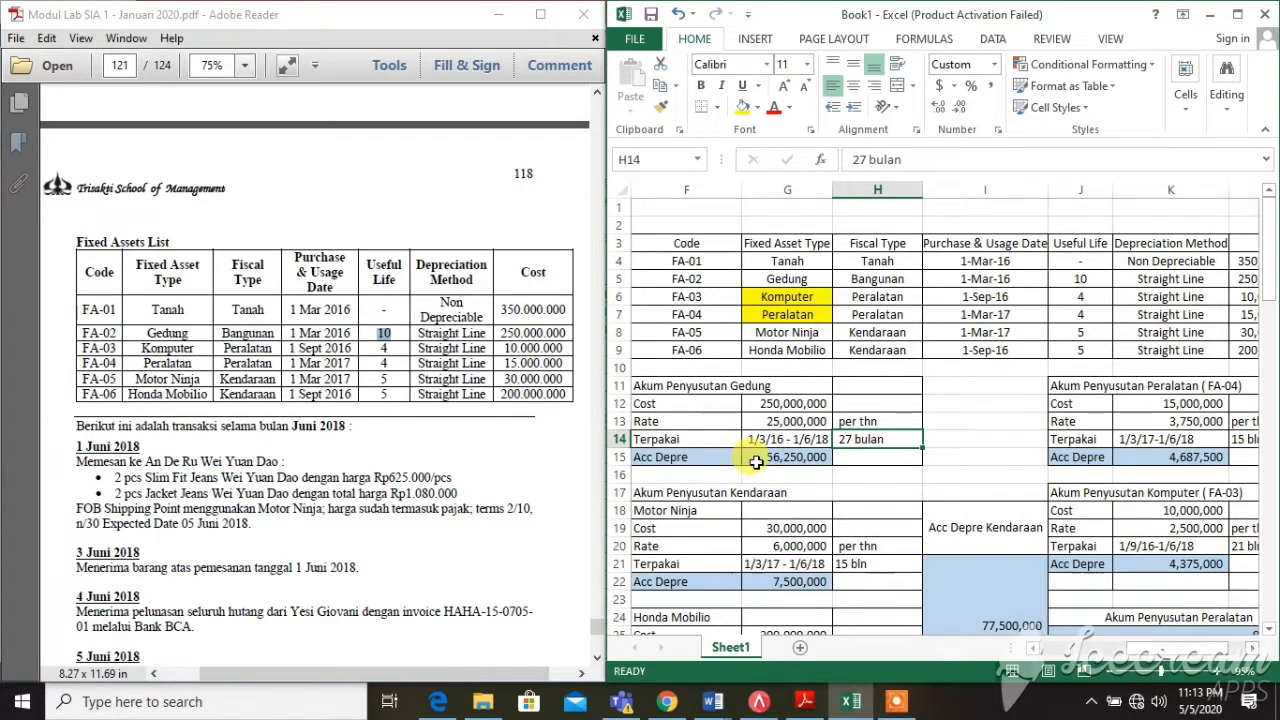
click(757, 459)
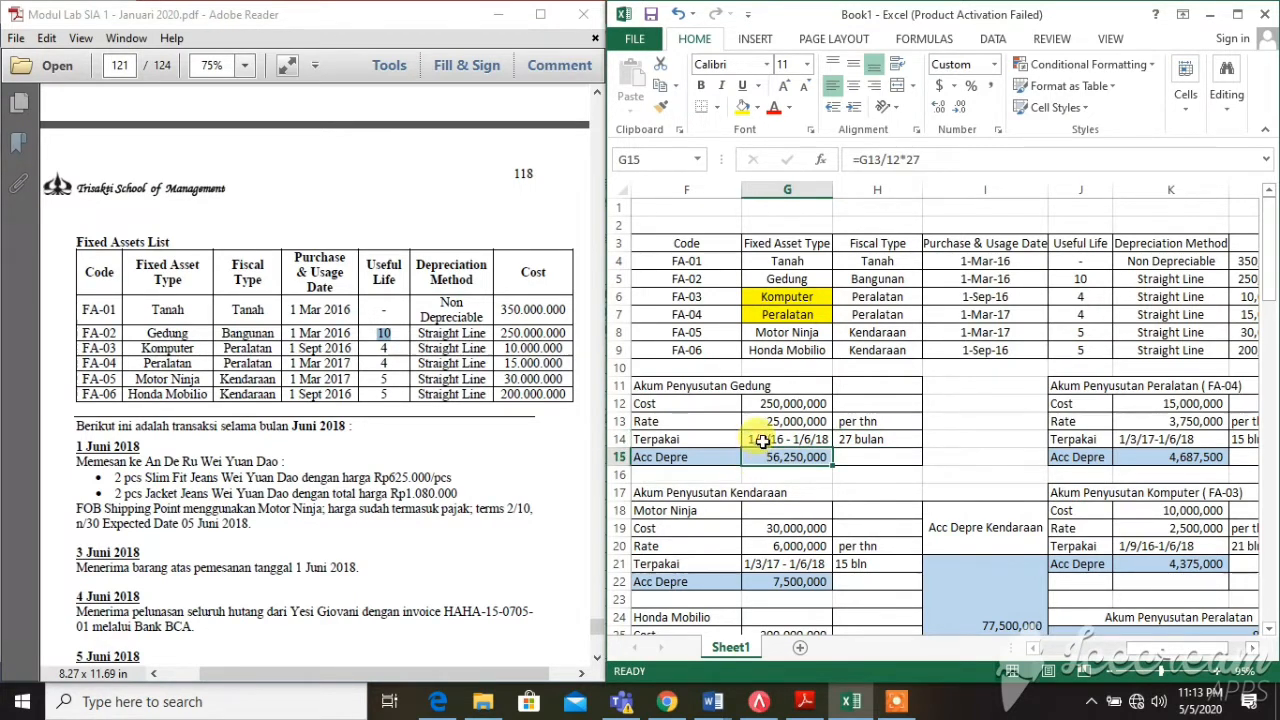
click(760, 421)
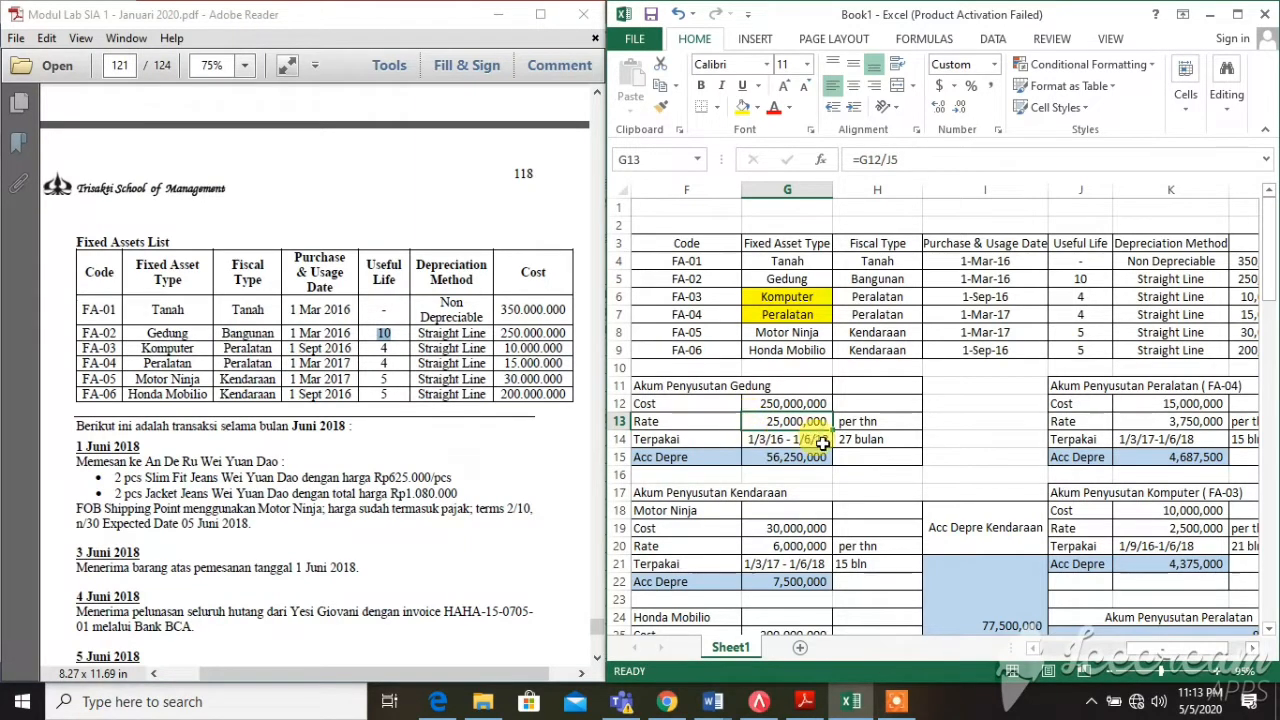
click(876, 440)
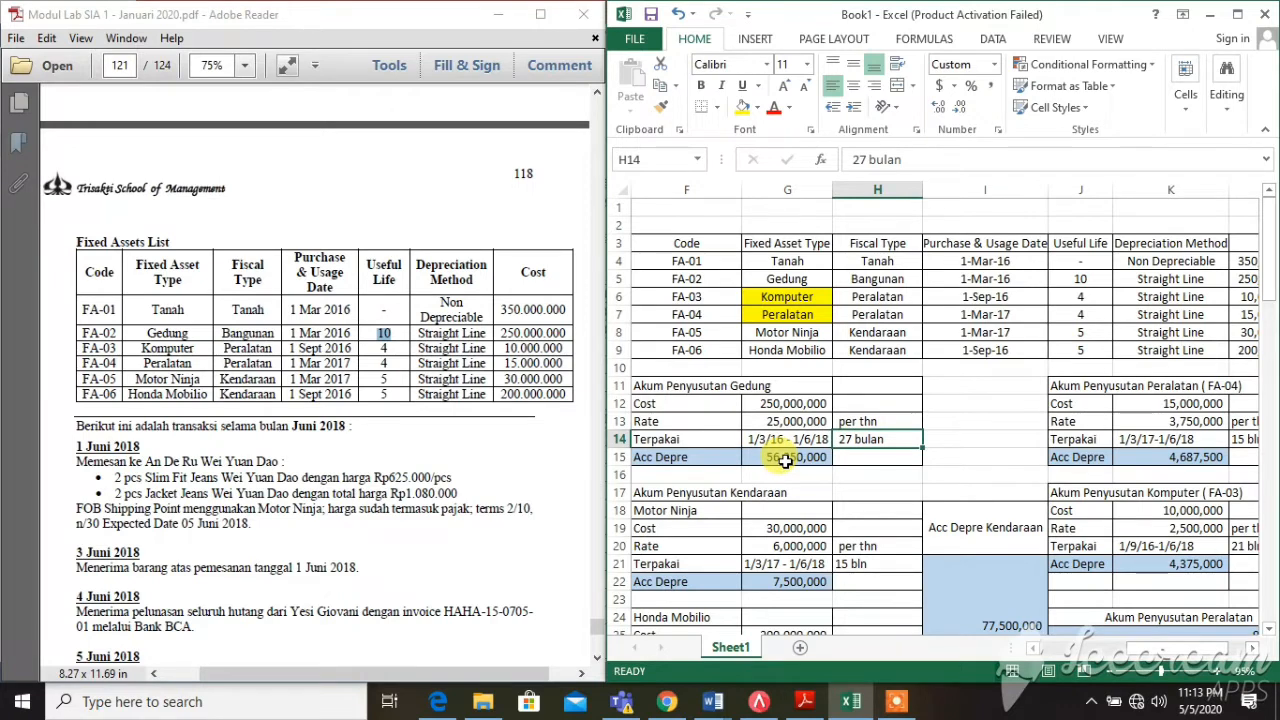
click(786, 458)
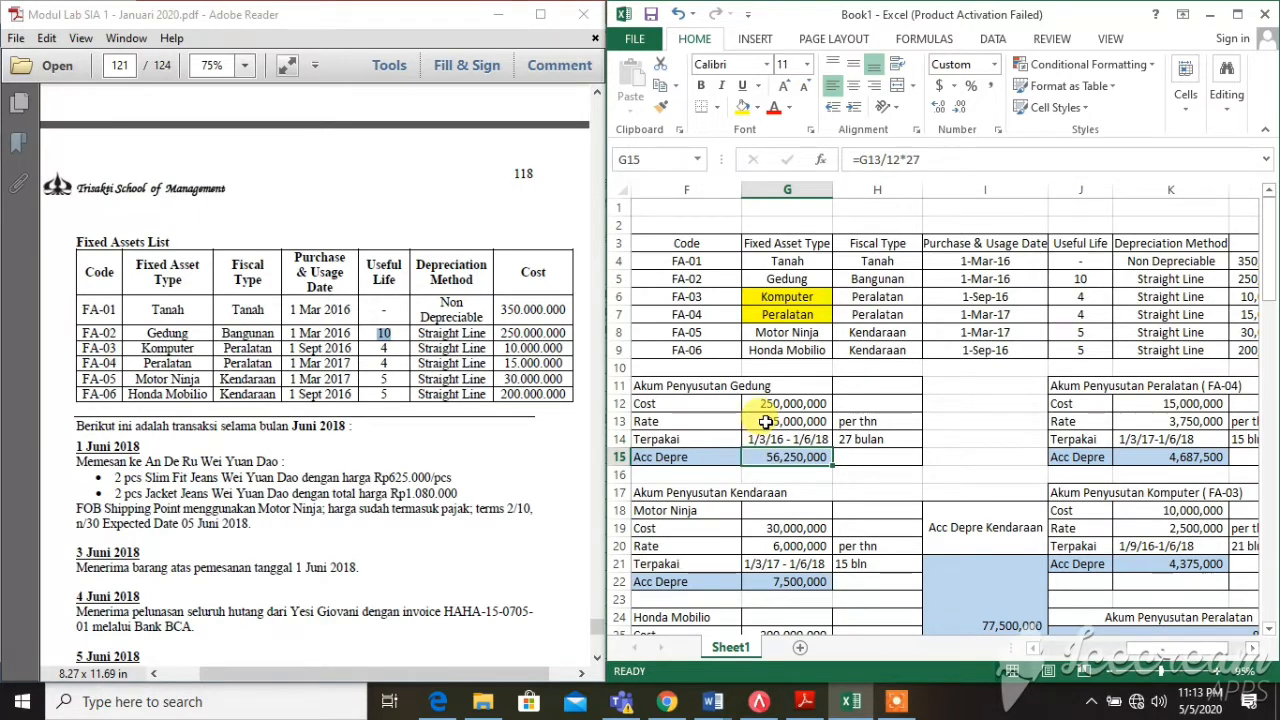
click(766, 421)
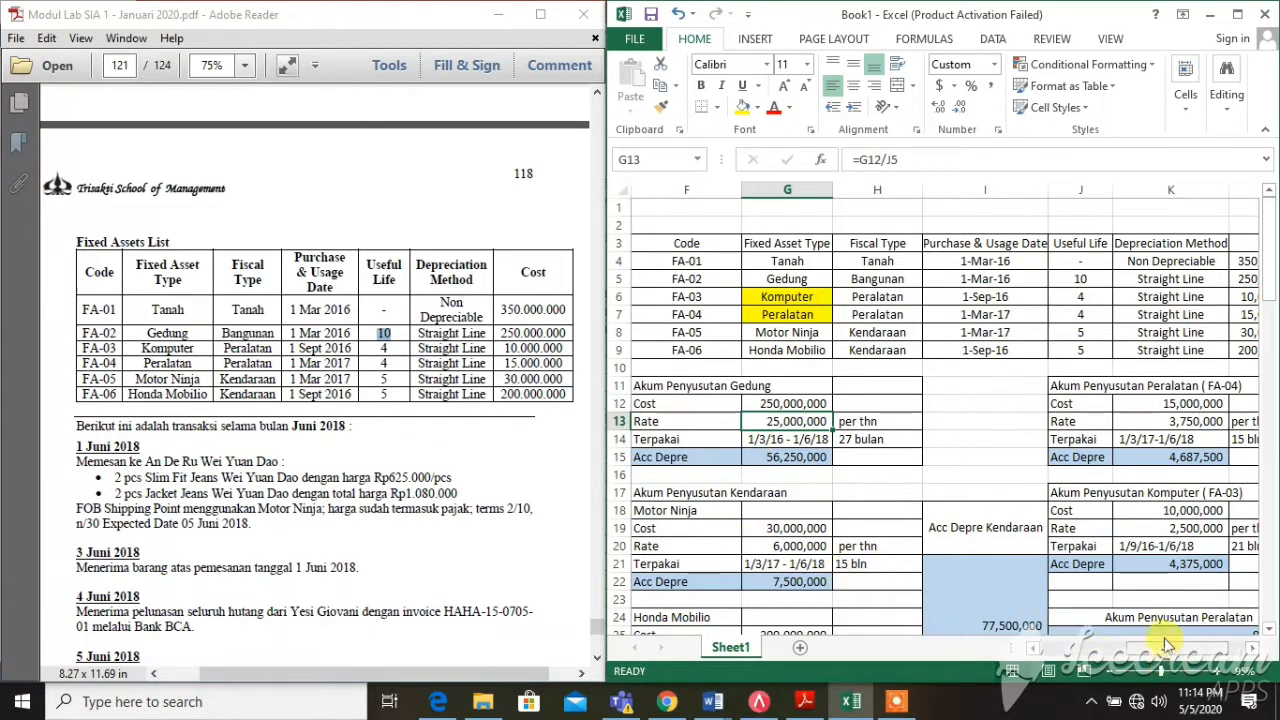
drag(1163, 653, 1097, 648)
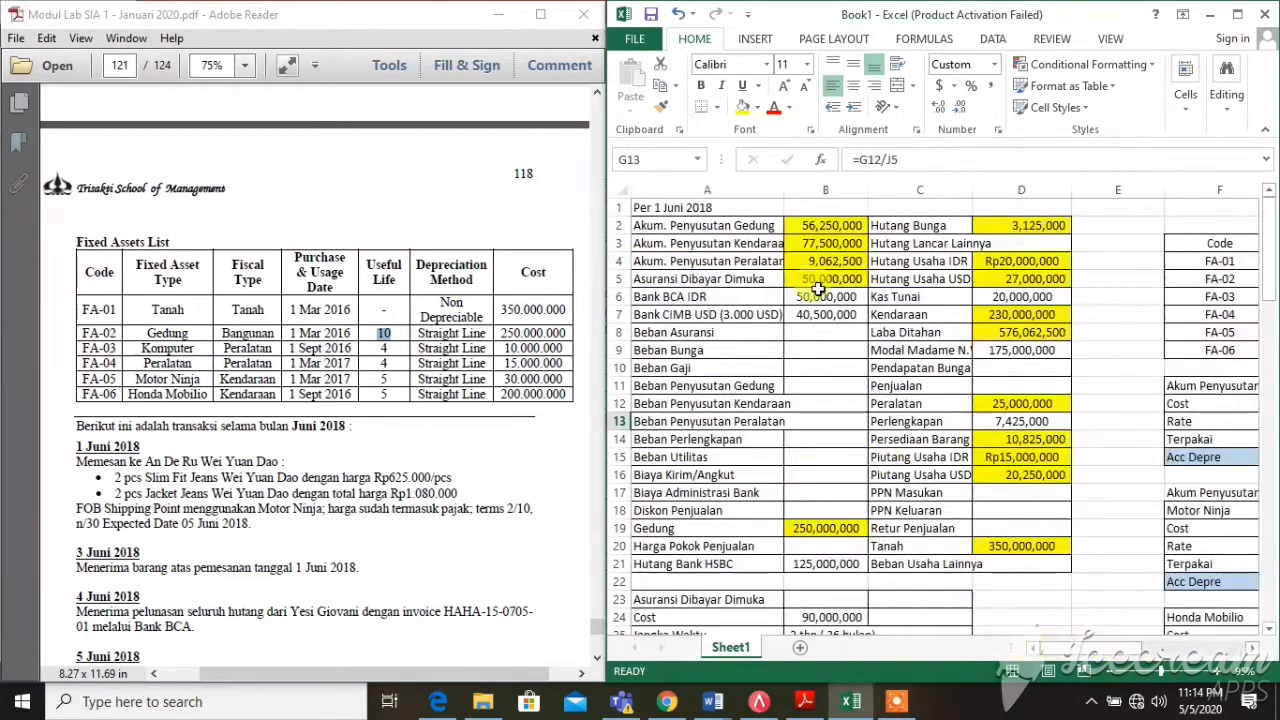
click(817, 228)
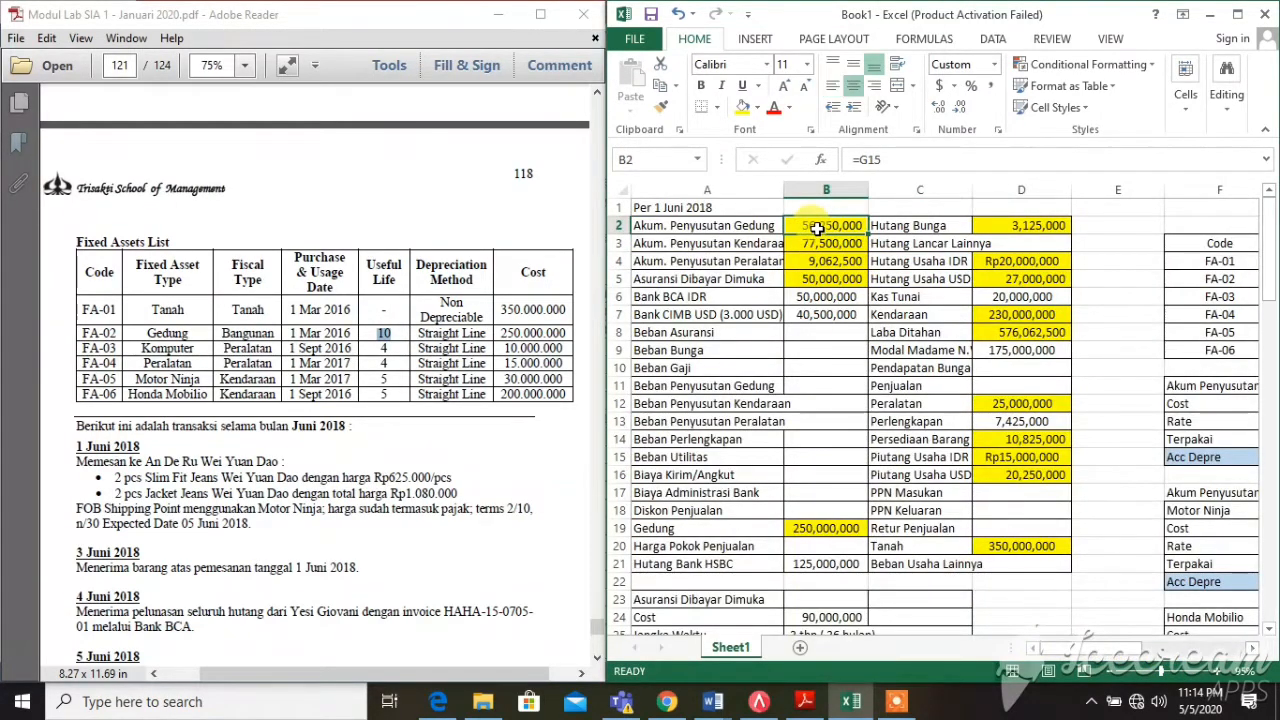
click(809, 245)
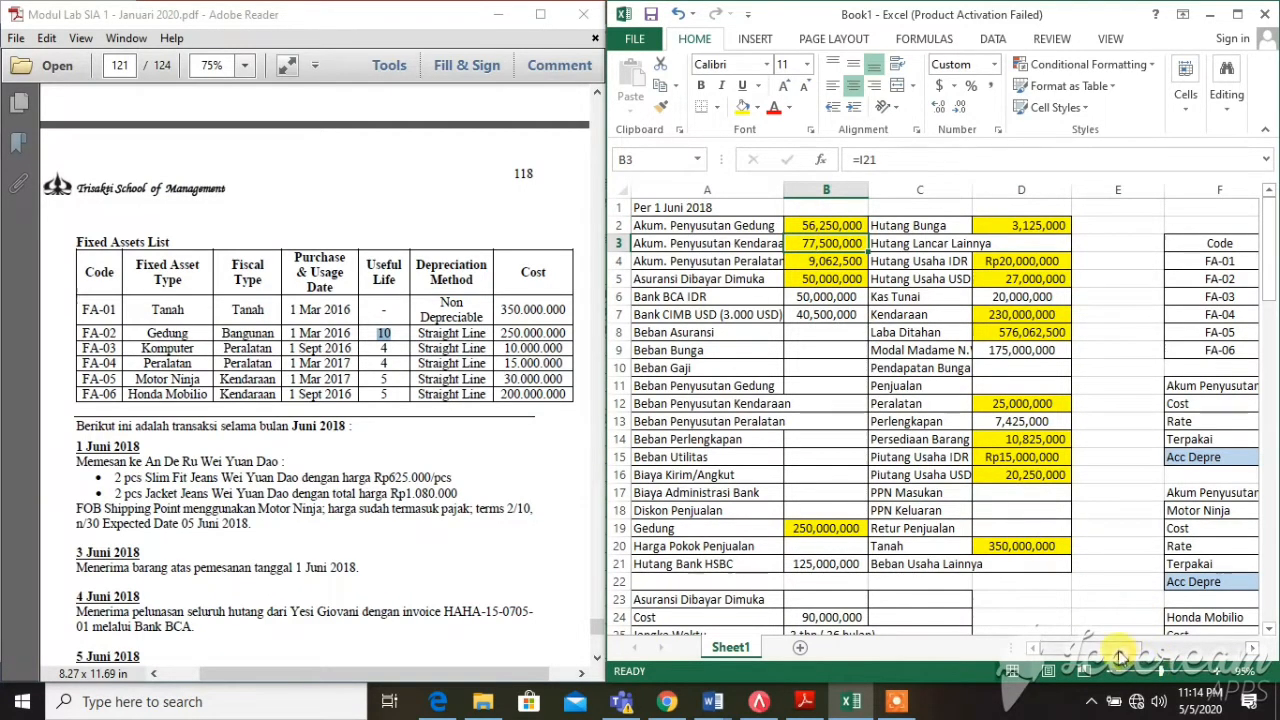
drag(1112, 649, 1197, 636)
scroll(1000, 560, down, 3)
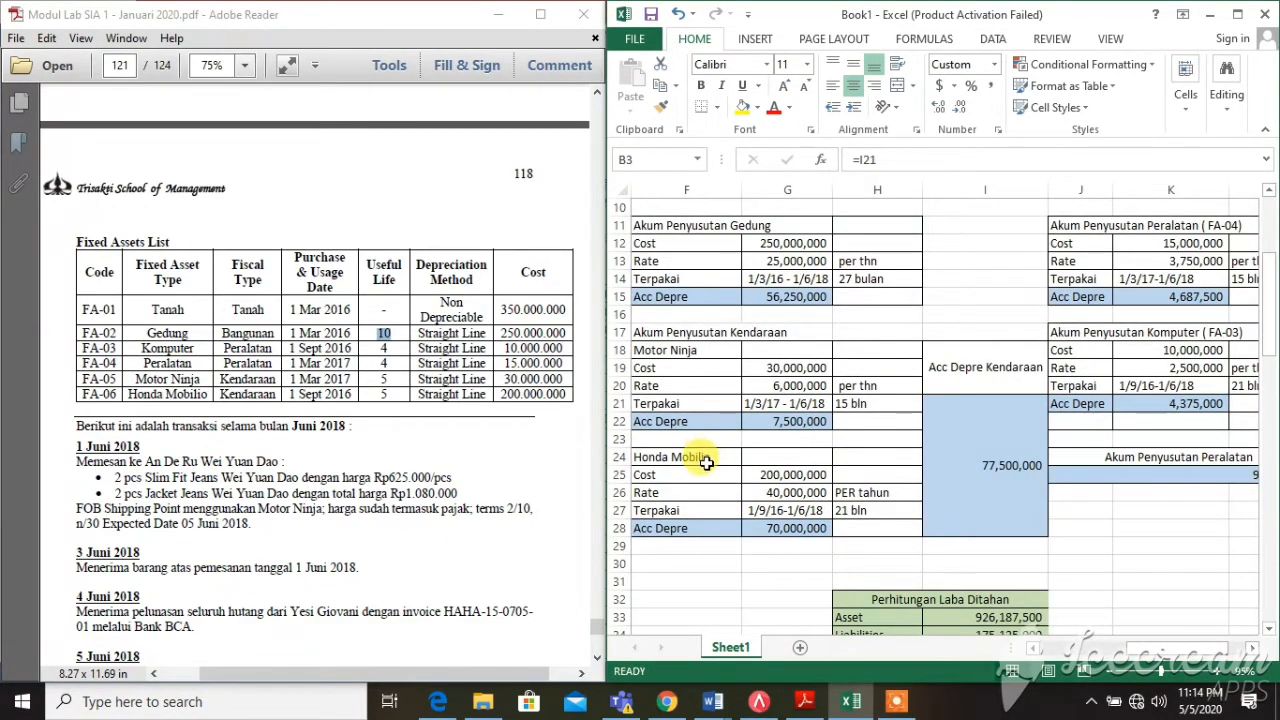
scroll(706, 463, up, 1)
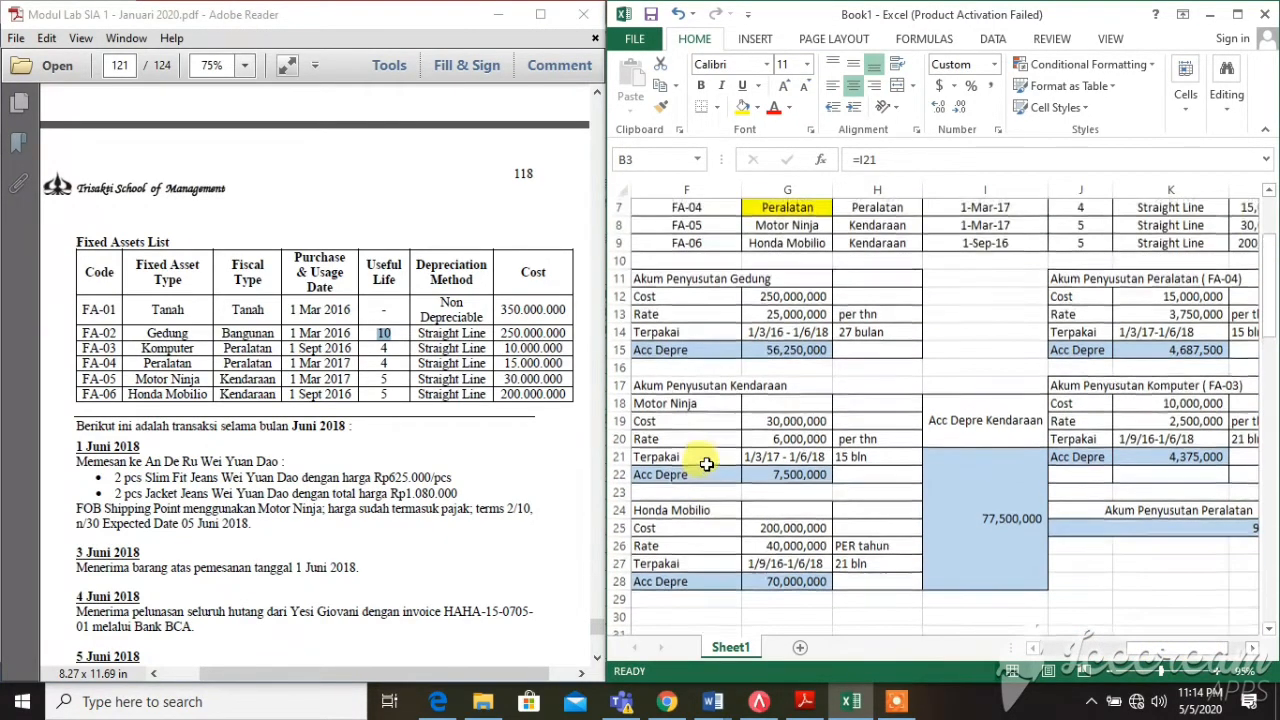
click(764, 421)
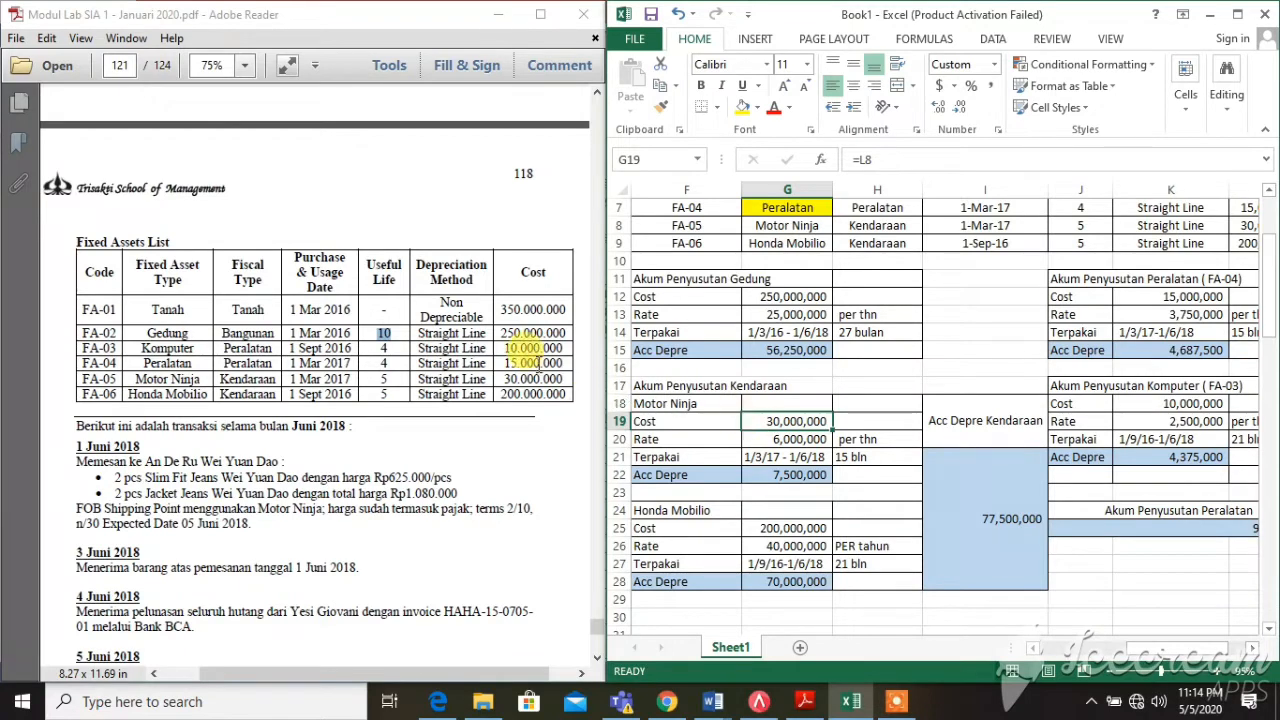
drag(505, 379, 572, 372)
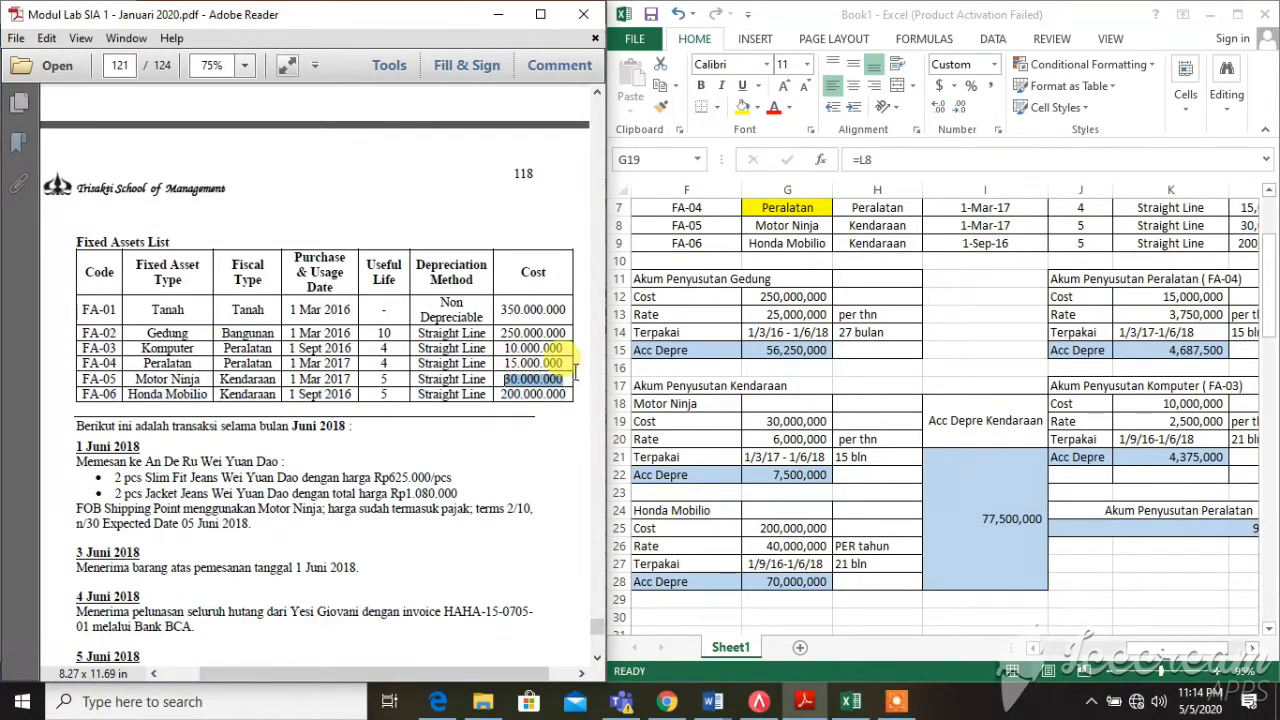
click(736, 440)
click(754, 440)
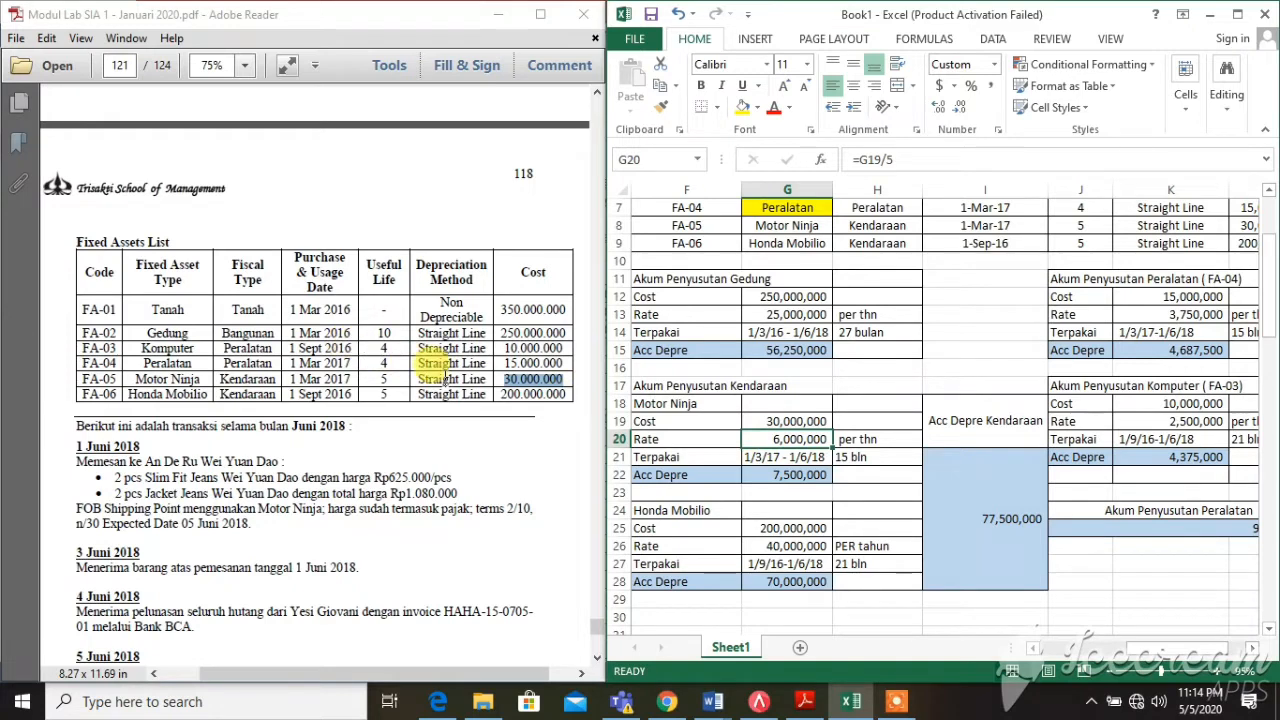
click(398, 380)
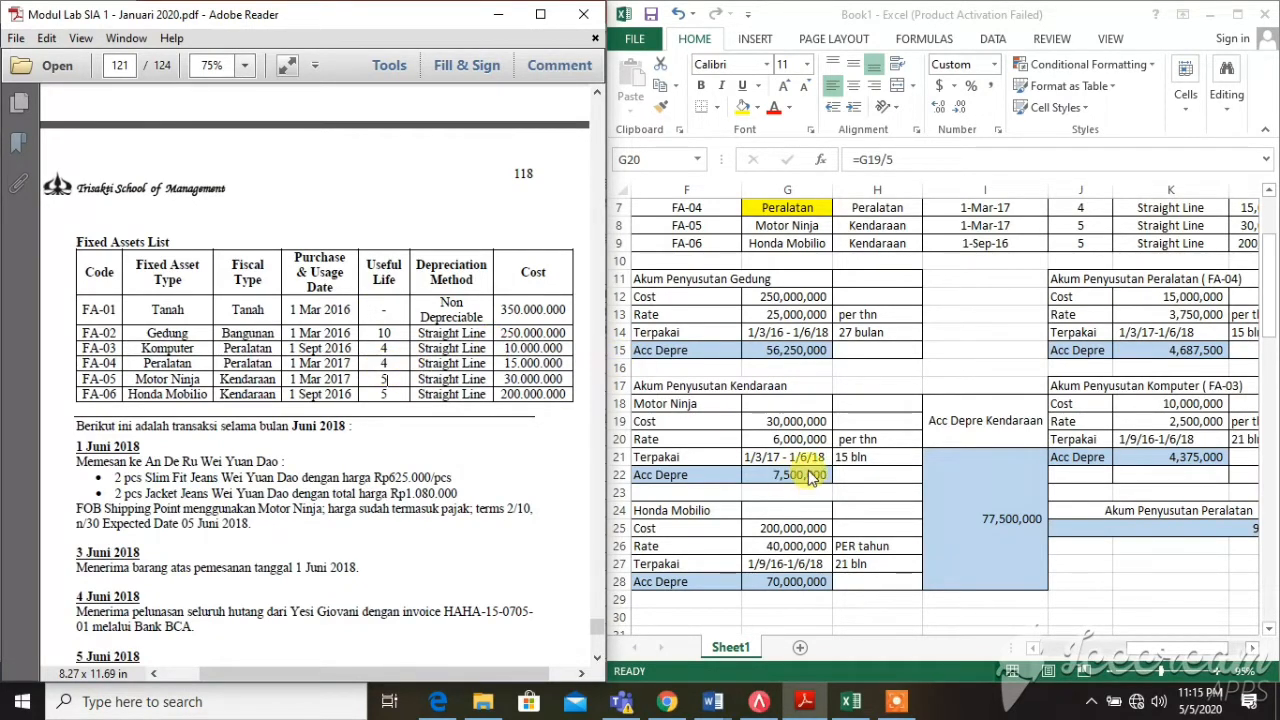
click(749, 442)
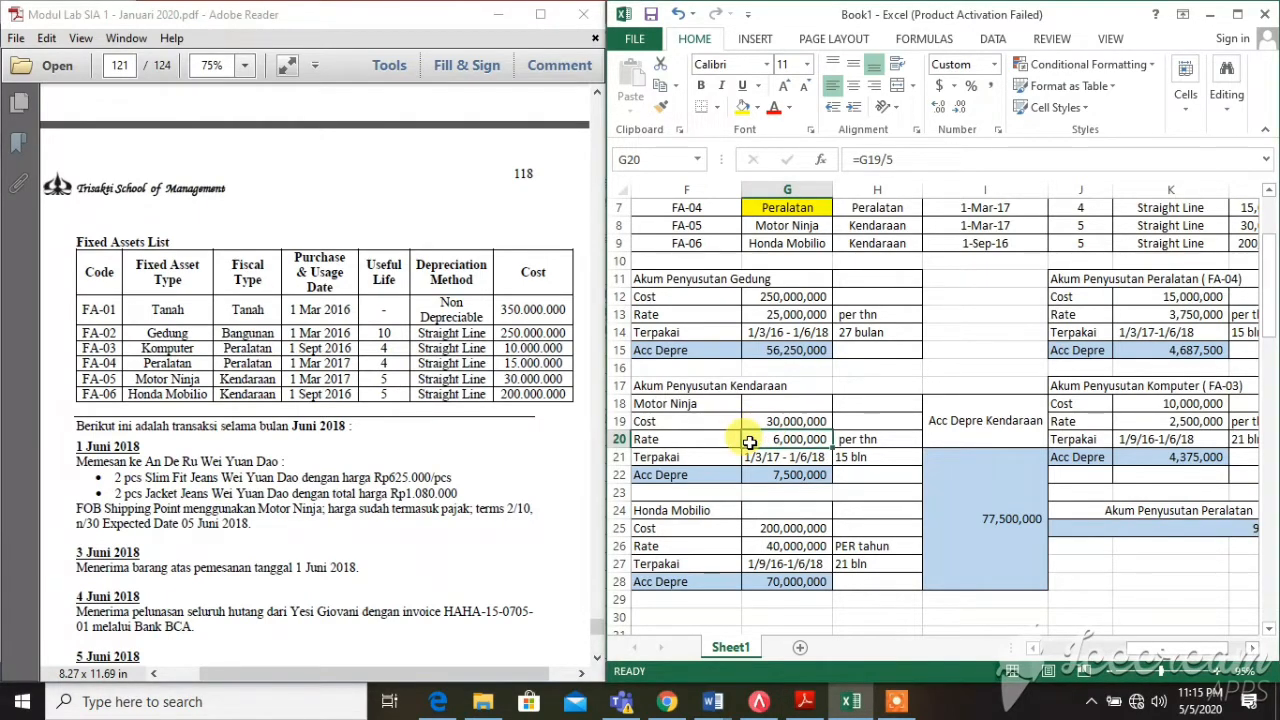
click(730, 459)
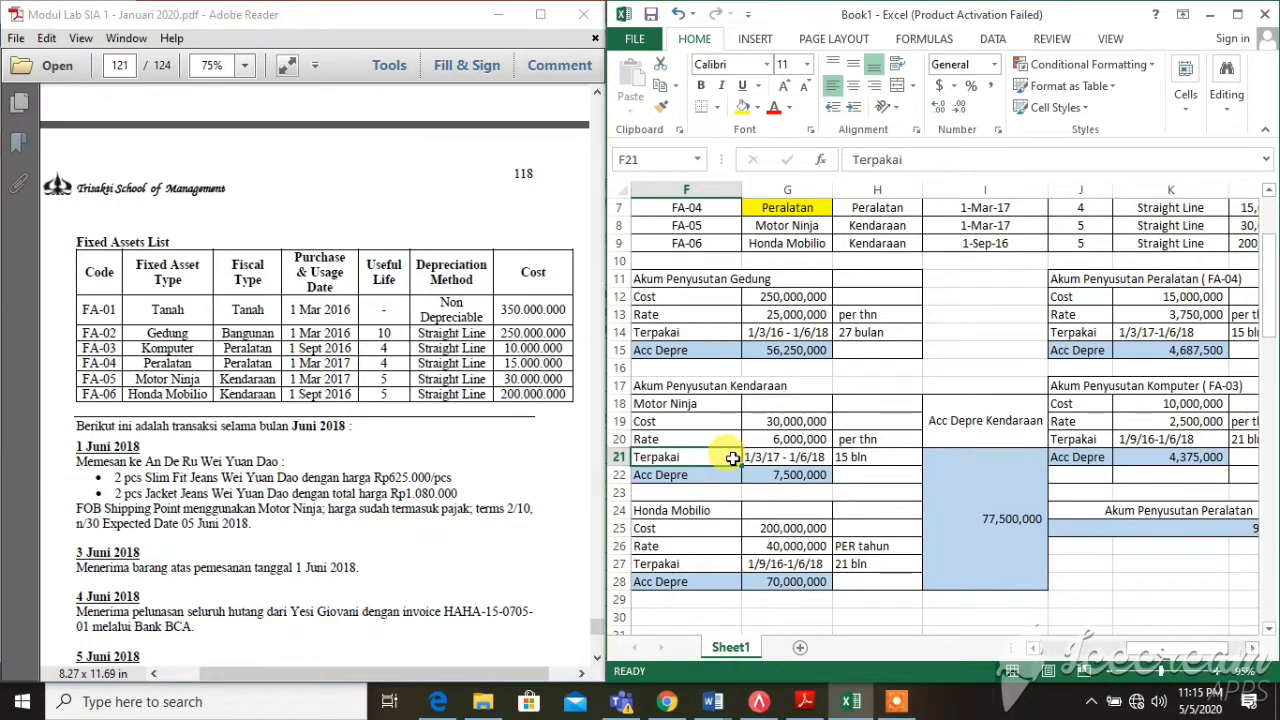
click(752, 458)
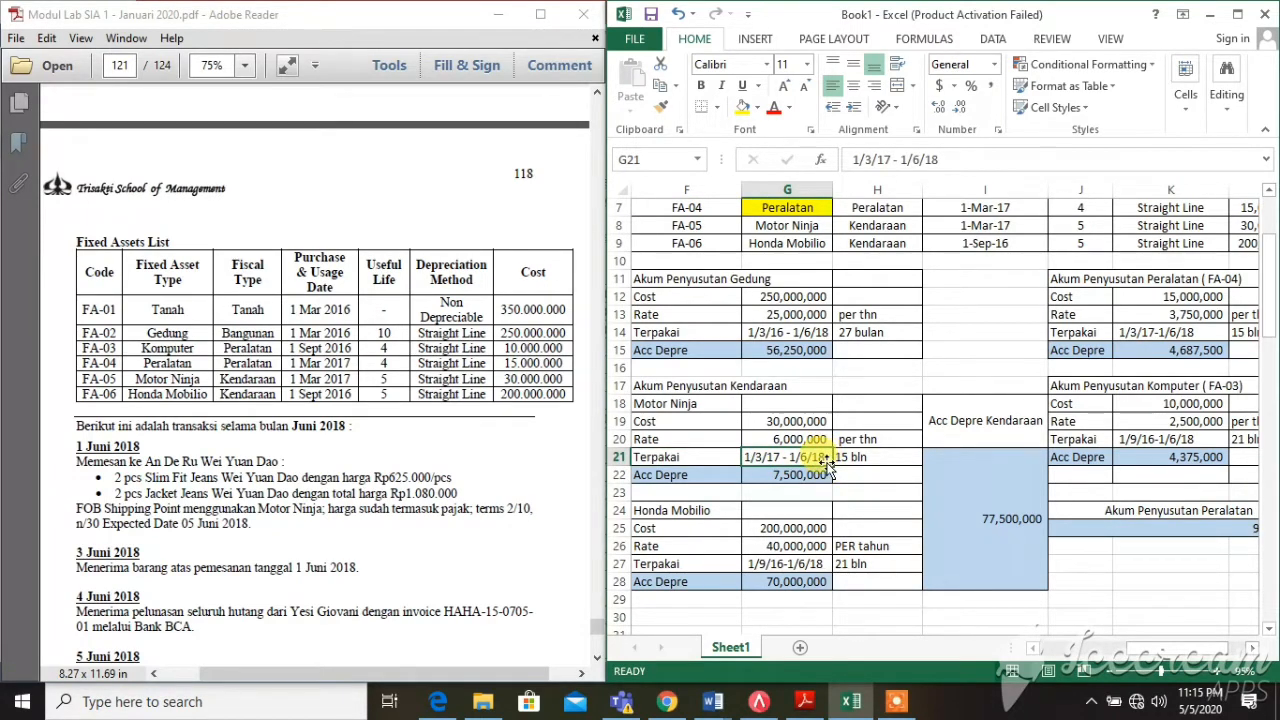
click(860, 462)
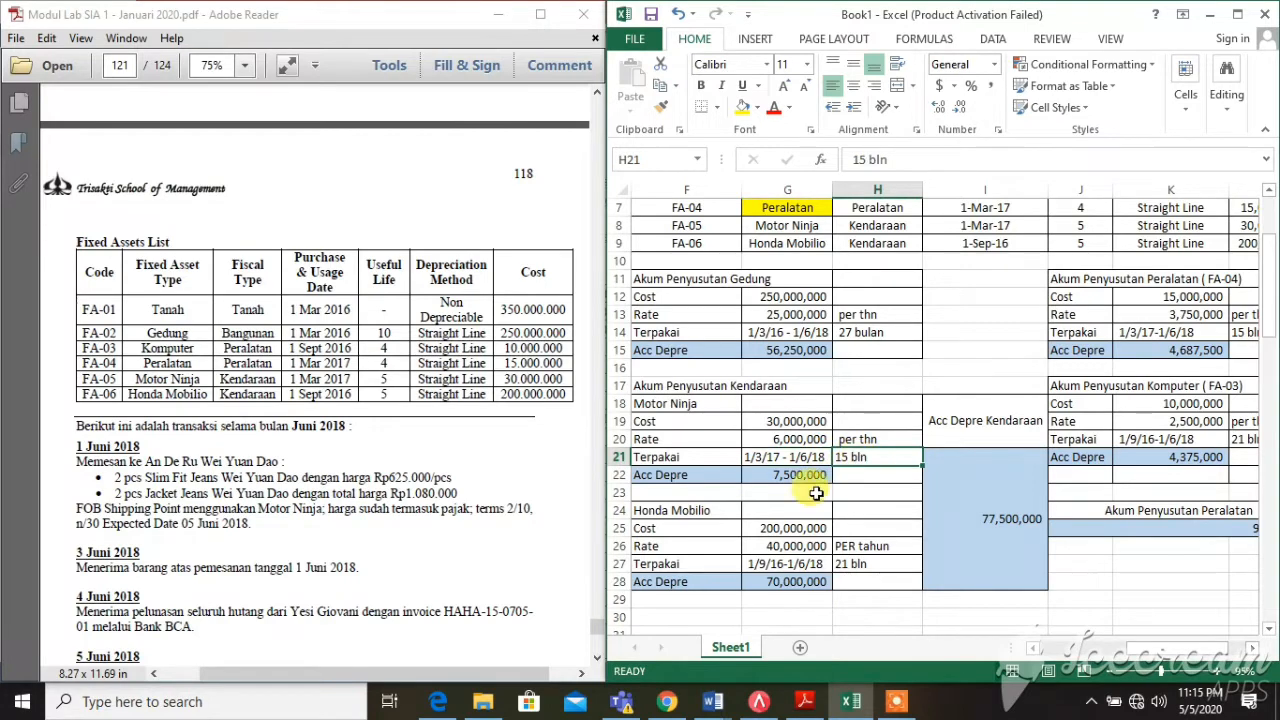
click(765, 474)
click(773, 438)
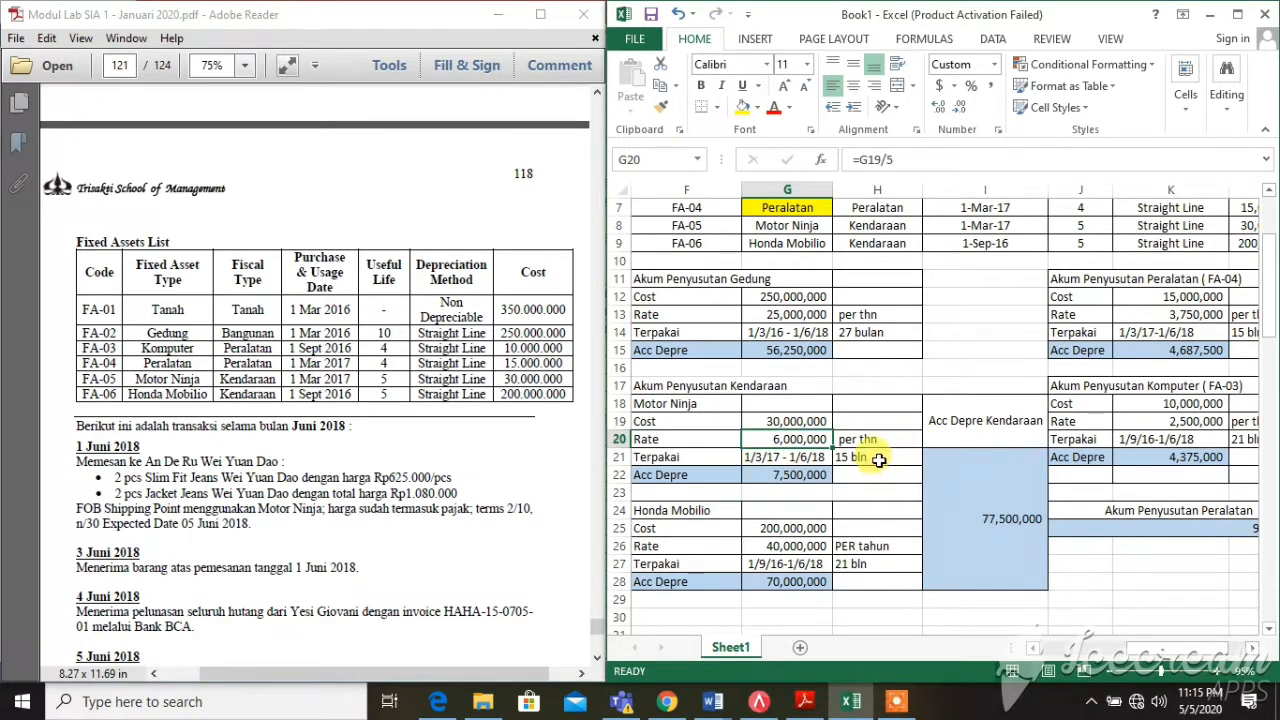
click(870, 456)
click(792, 476)
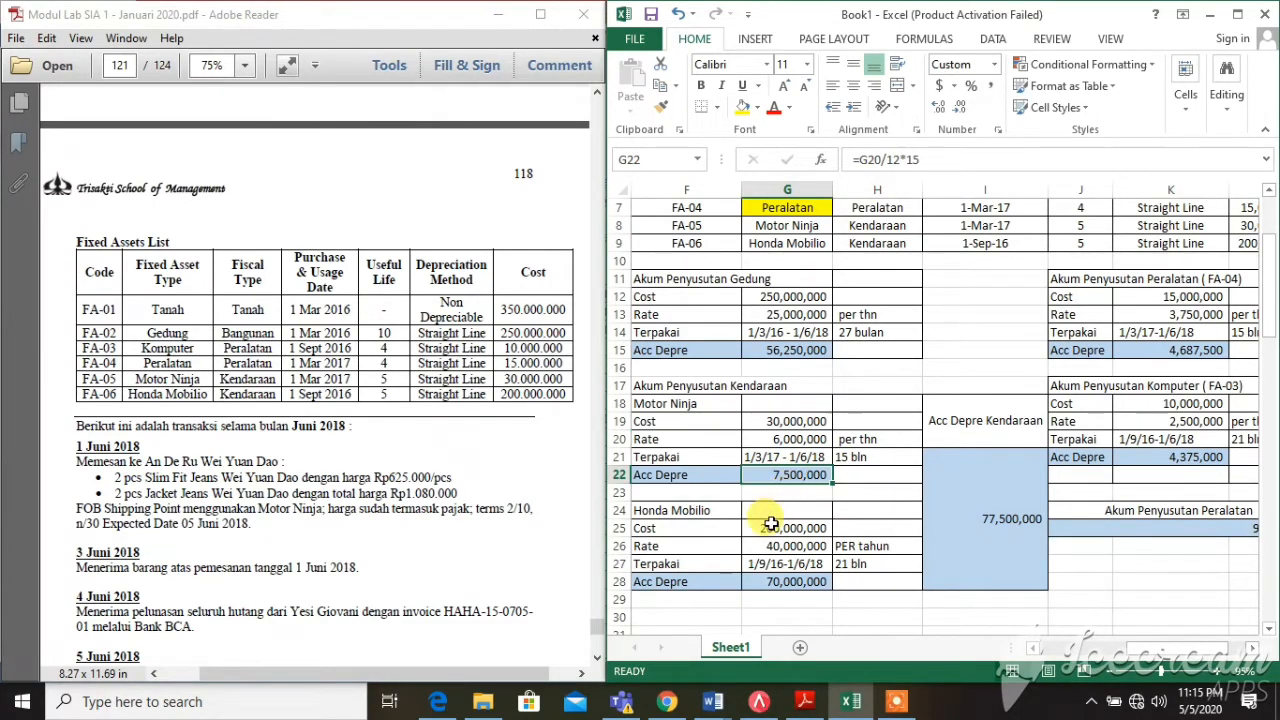
Compare the Honda Mobilio cost in the worksheet with the PDF asset list
scroll(757, 512, down, 1)
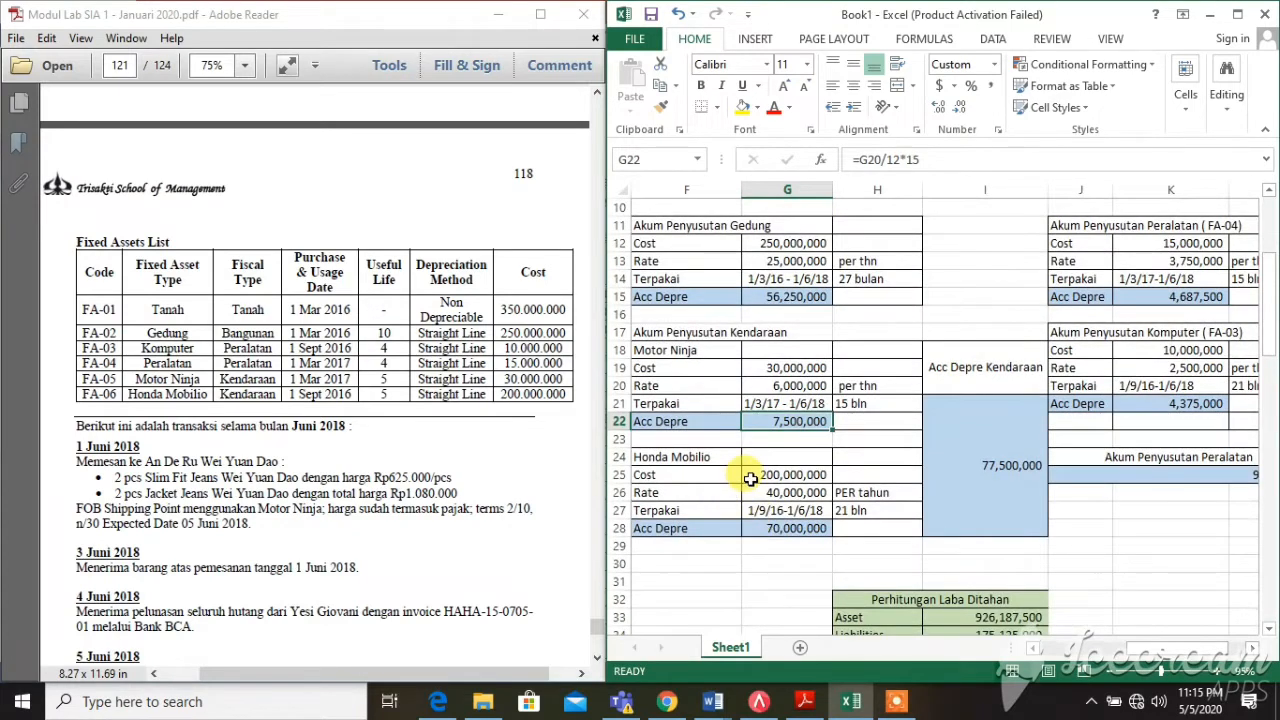
click(752, 476)
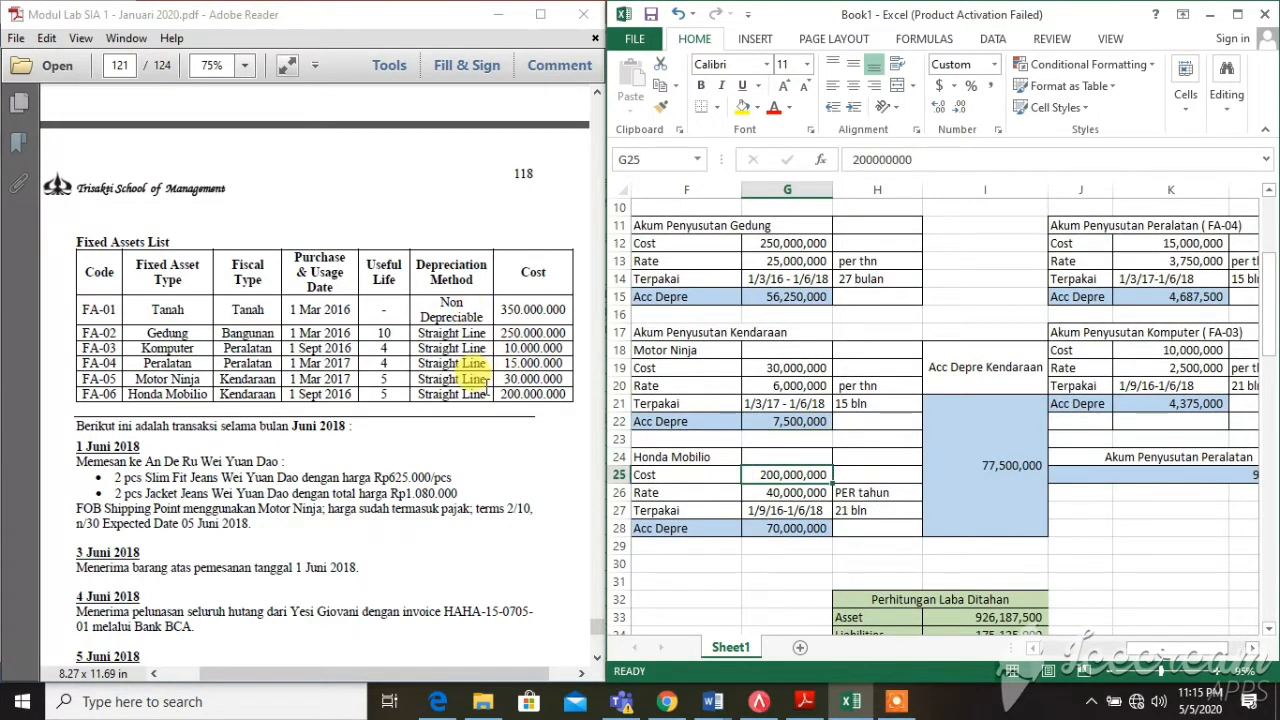
drag(498, 394, 574, 398)
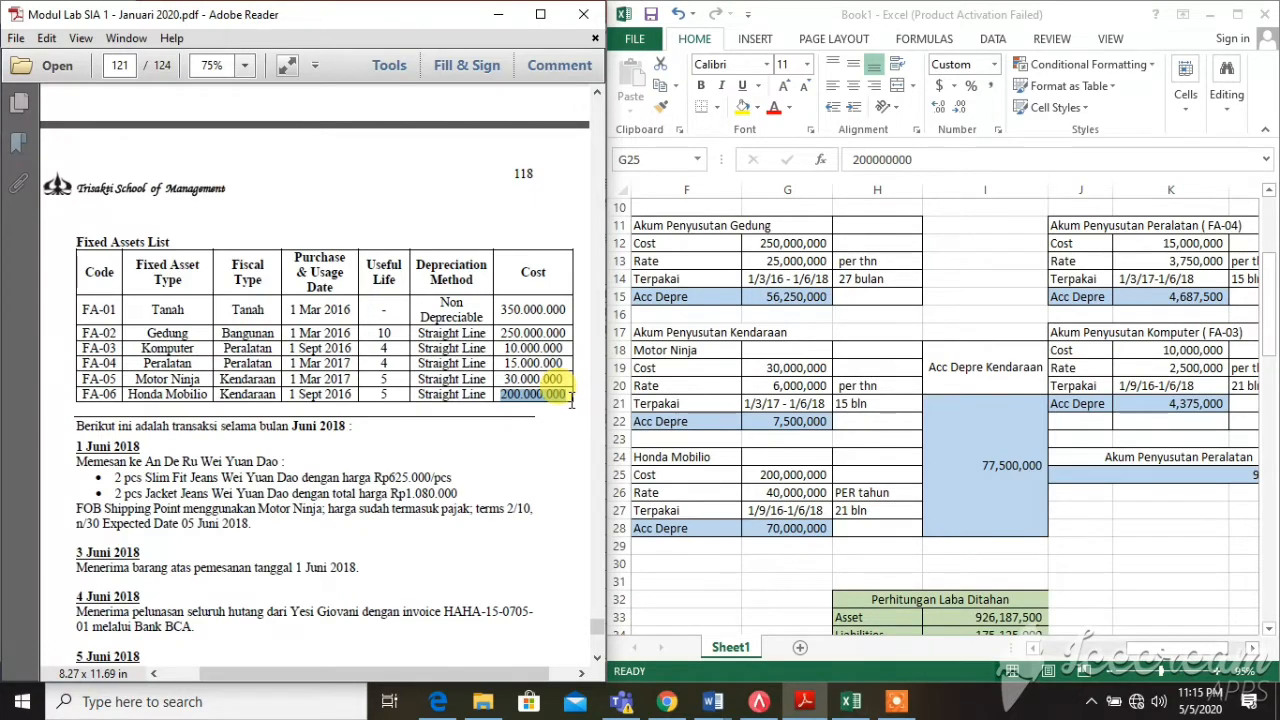
click(762, 475)
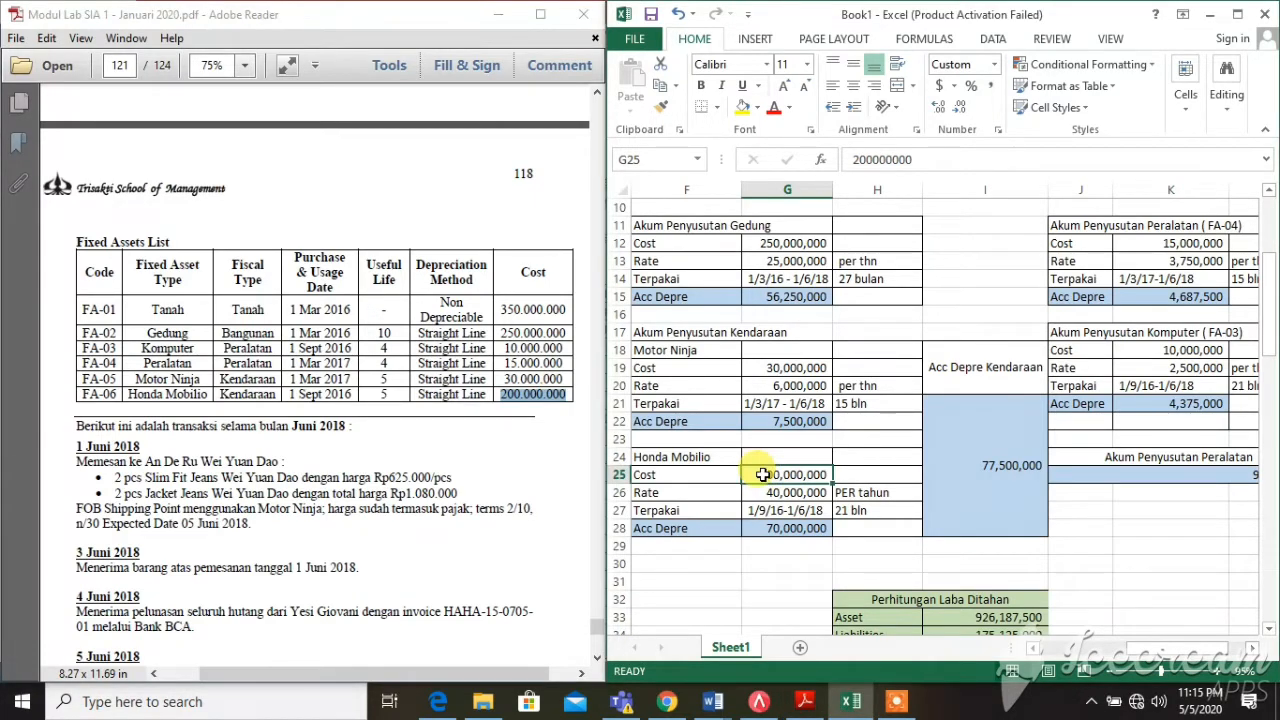
click(396, 396)
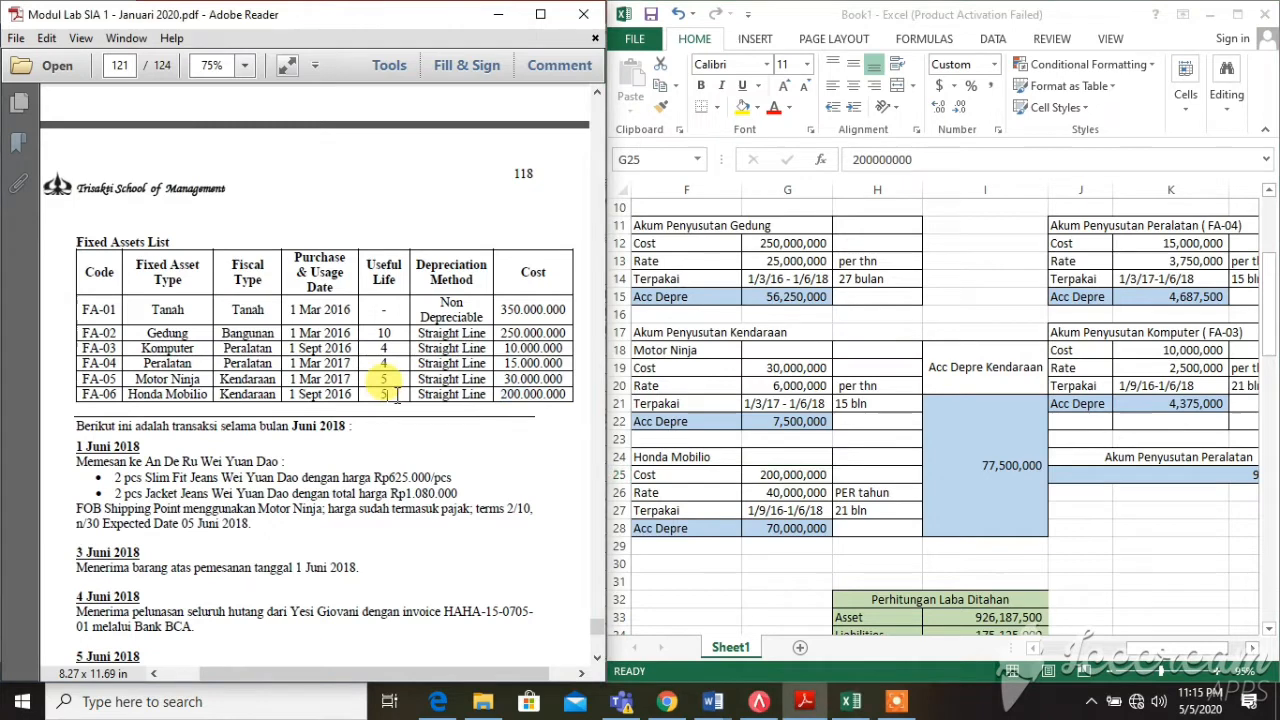
click(784, 478)
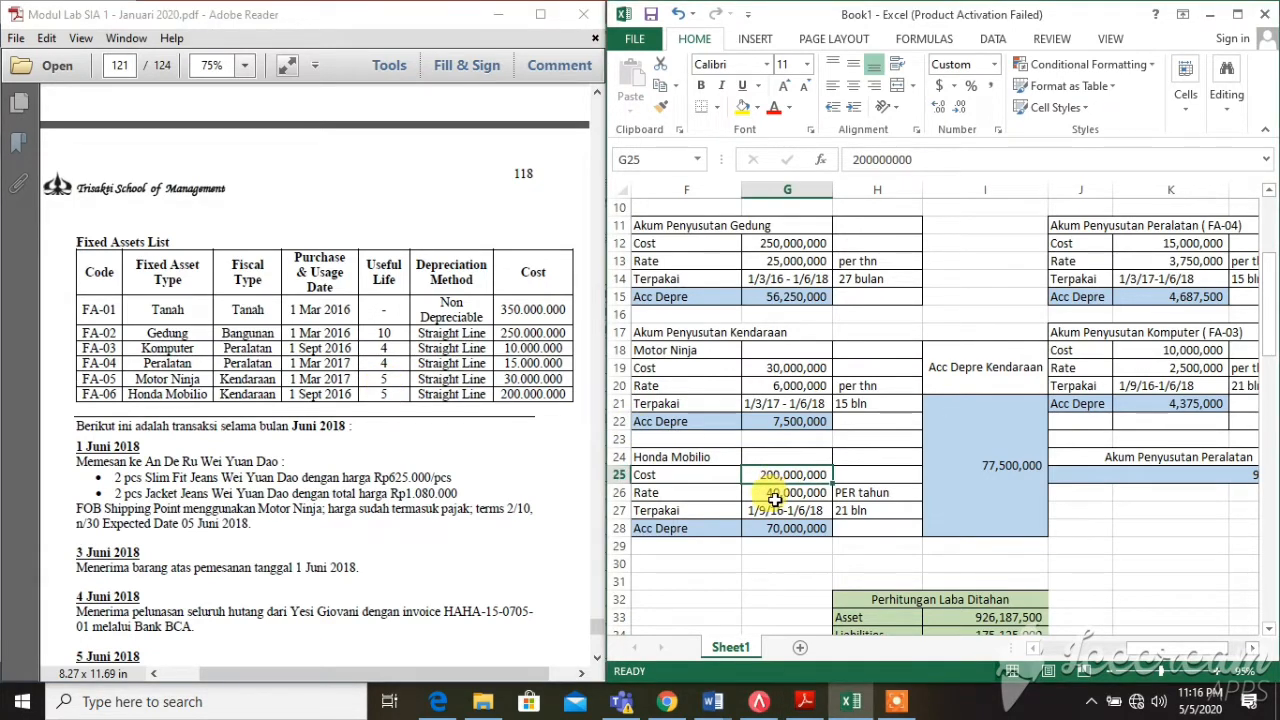
Check Honda Mobilio's yearly rate, 21-month usage period and Acc Depre cells
click(760, 494)
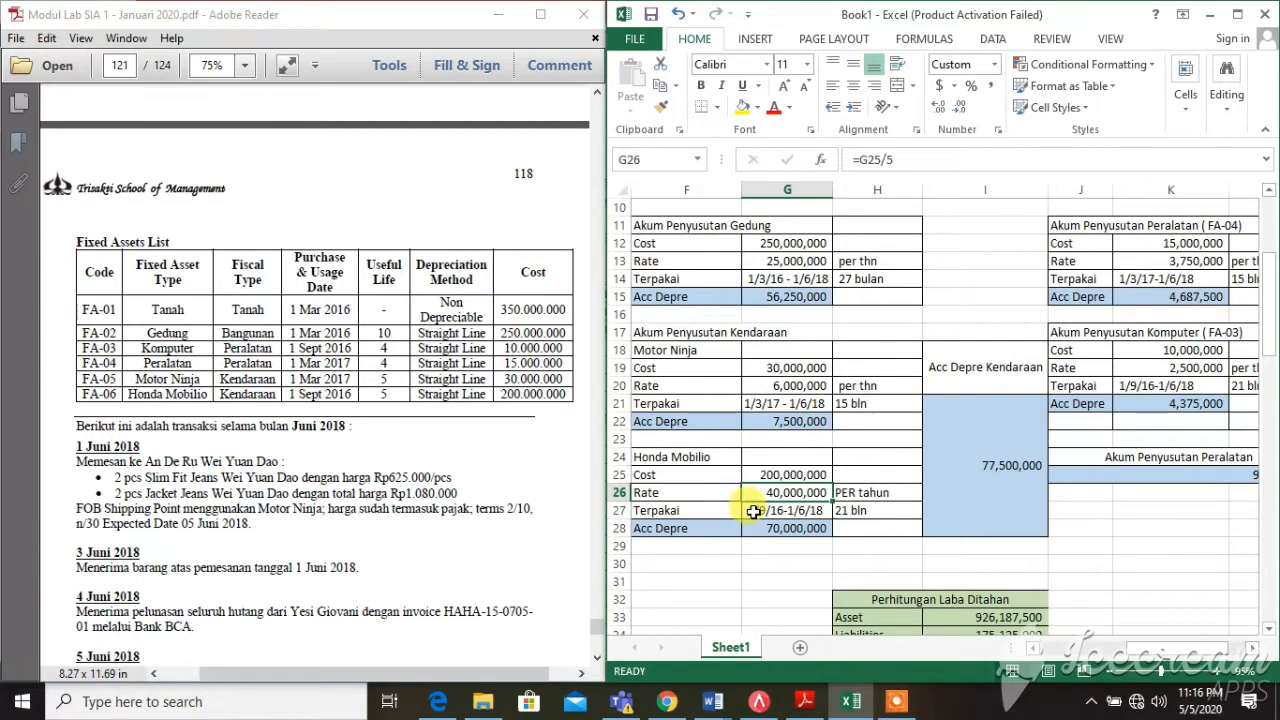
click(737, 512)
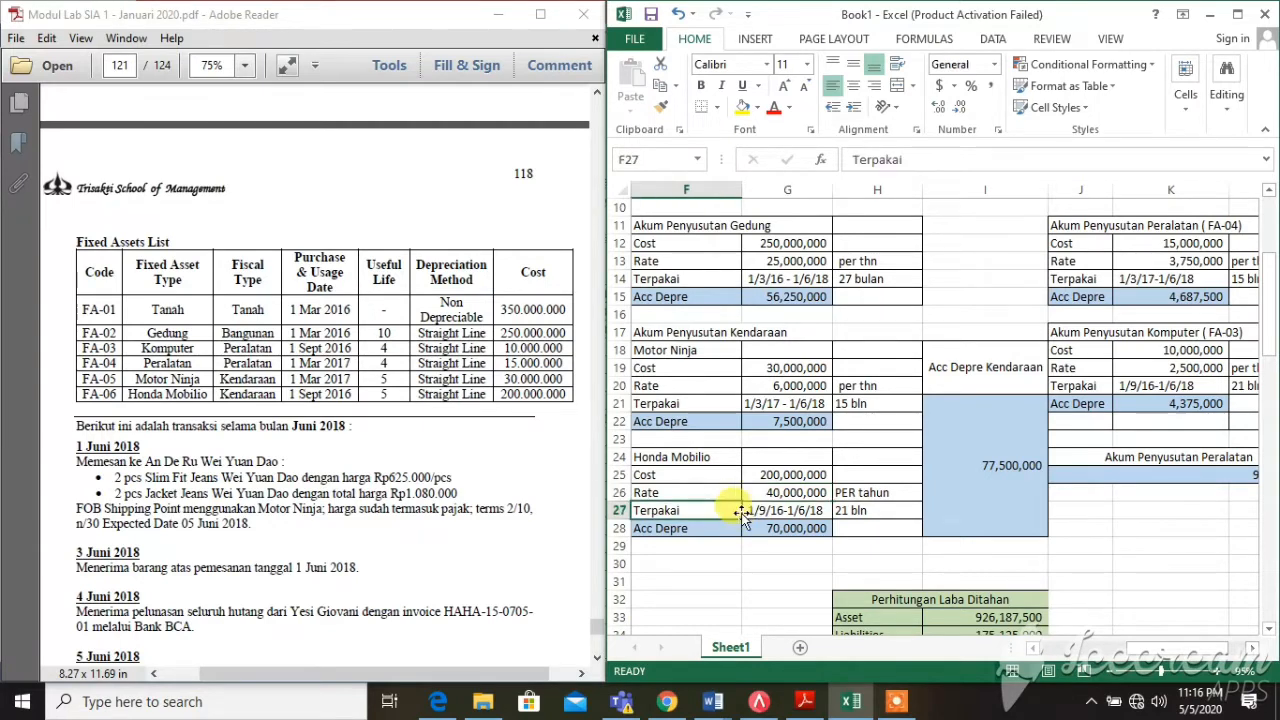
click(878, 514)
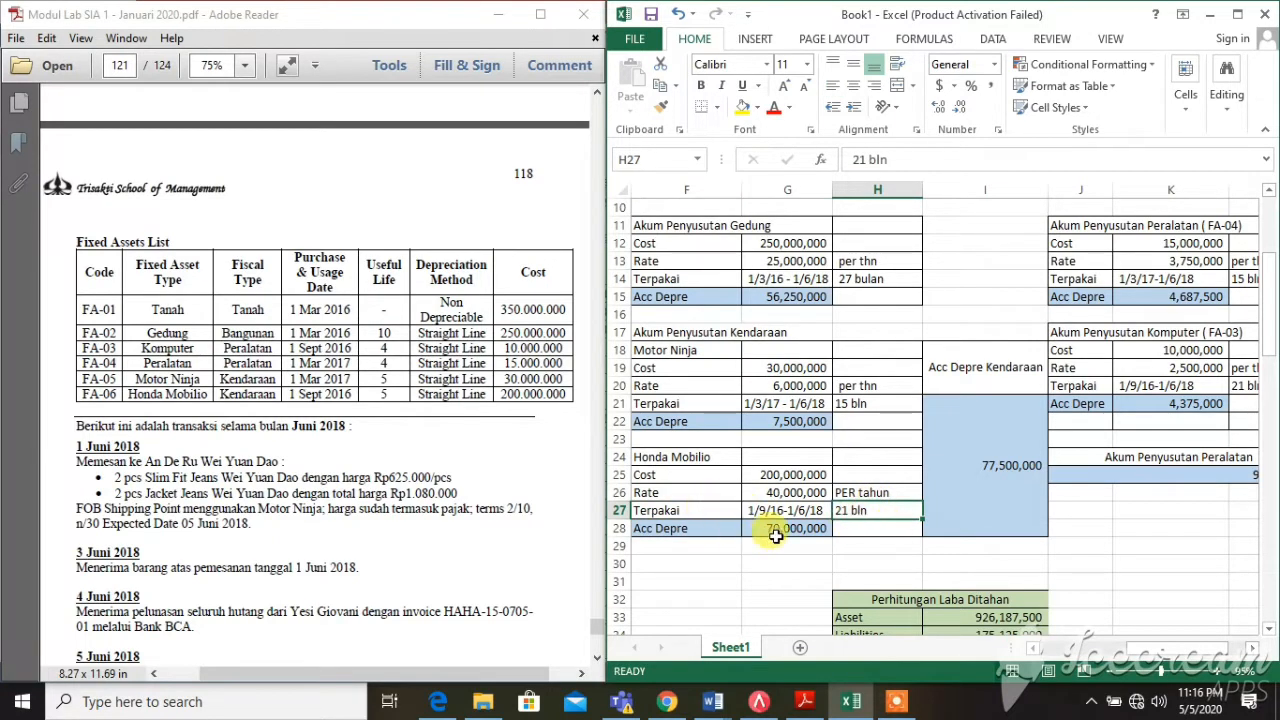
click(763, 527)
click(764, 492)
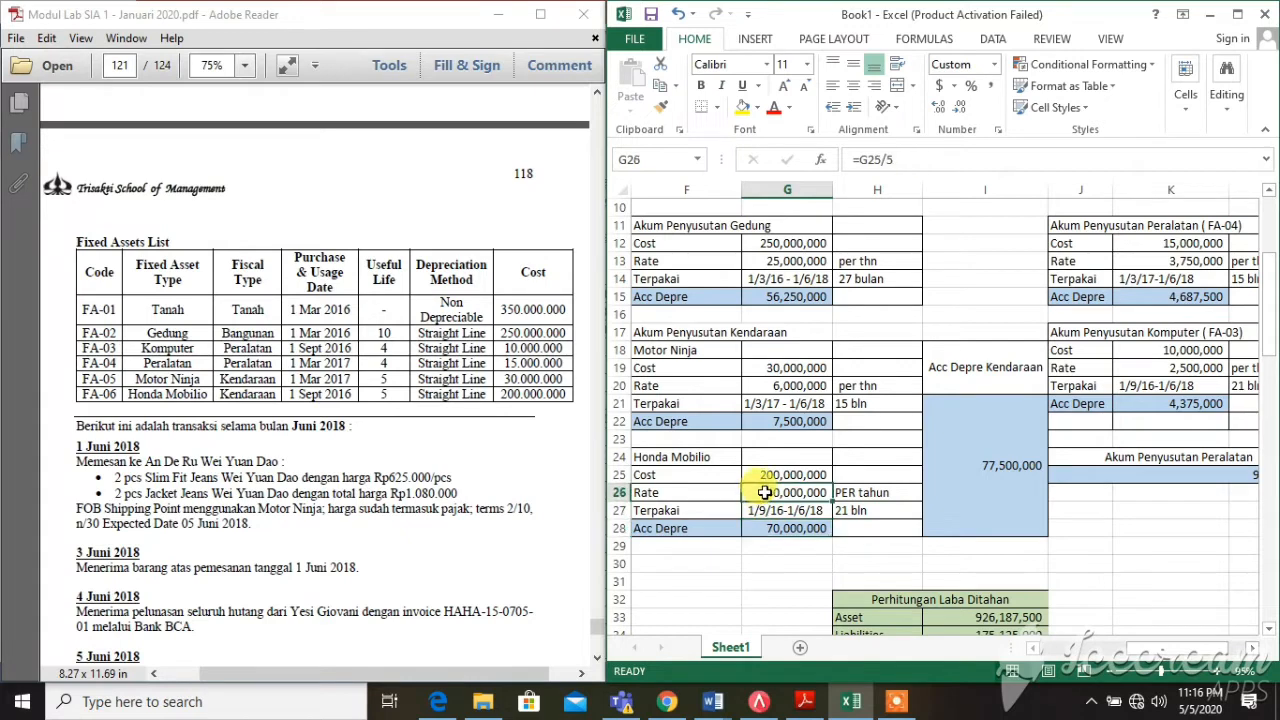
click(880, 511)
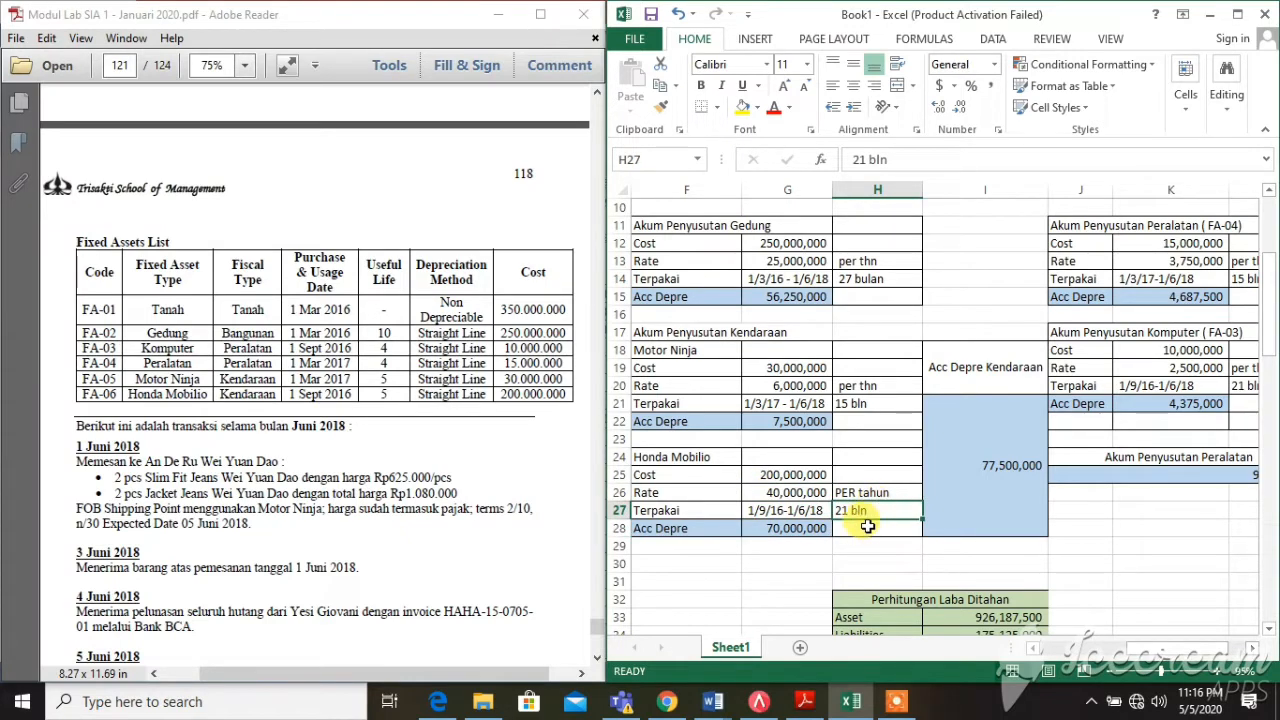
click(856, 528)
click(822, 528)
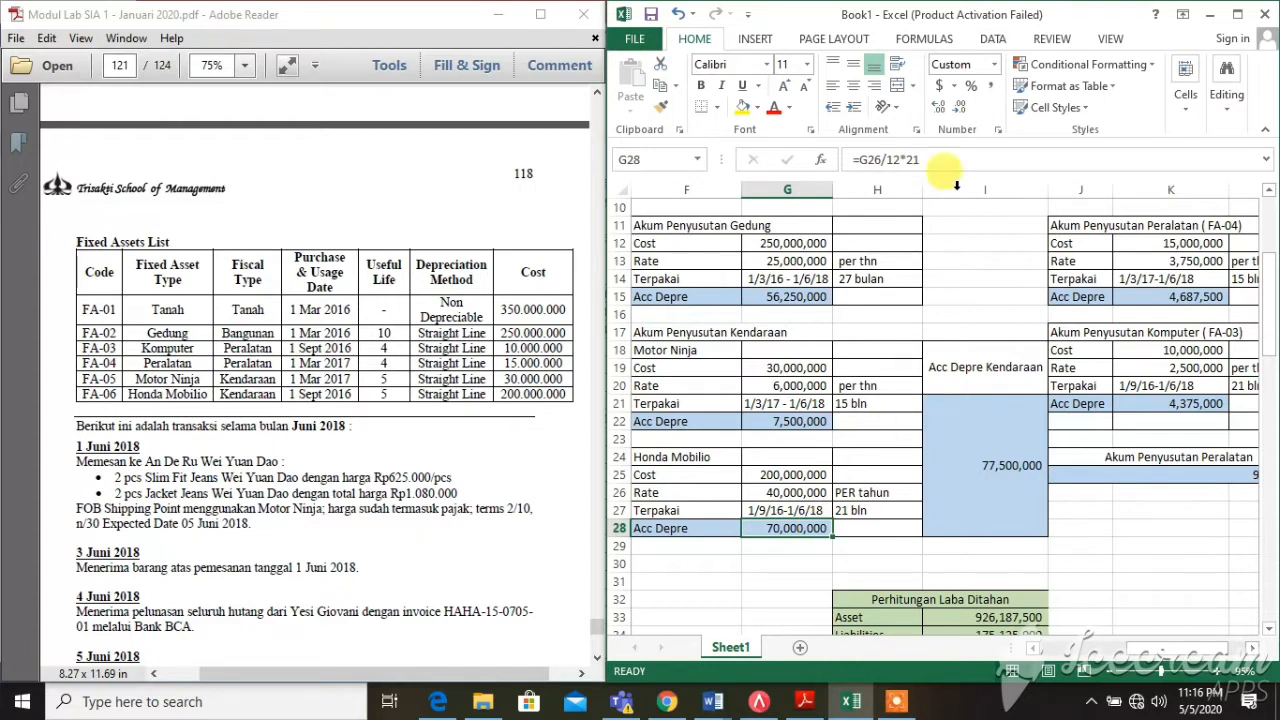
Change G28's formula to =G26/12*21, giving 70,000,000
drag(920, 160, 863, 165)
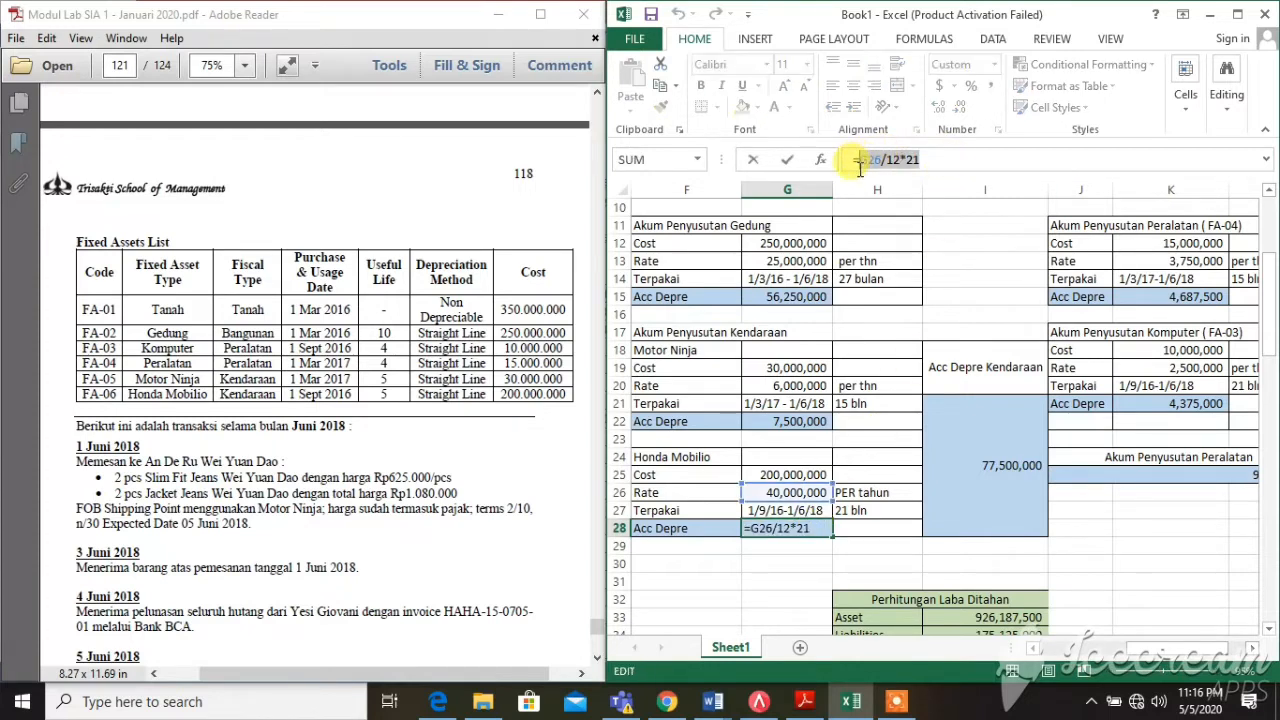
click(944, 165)
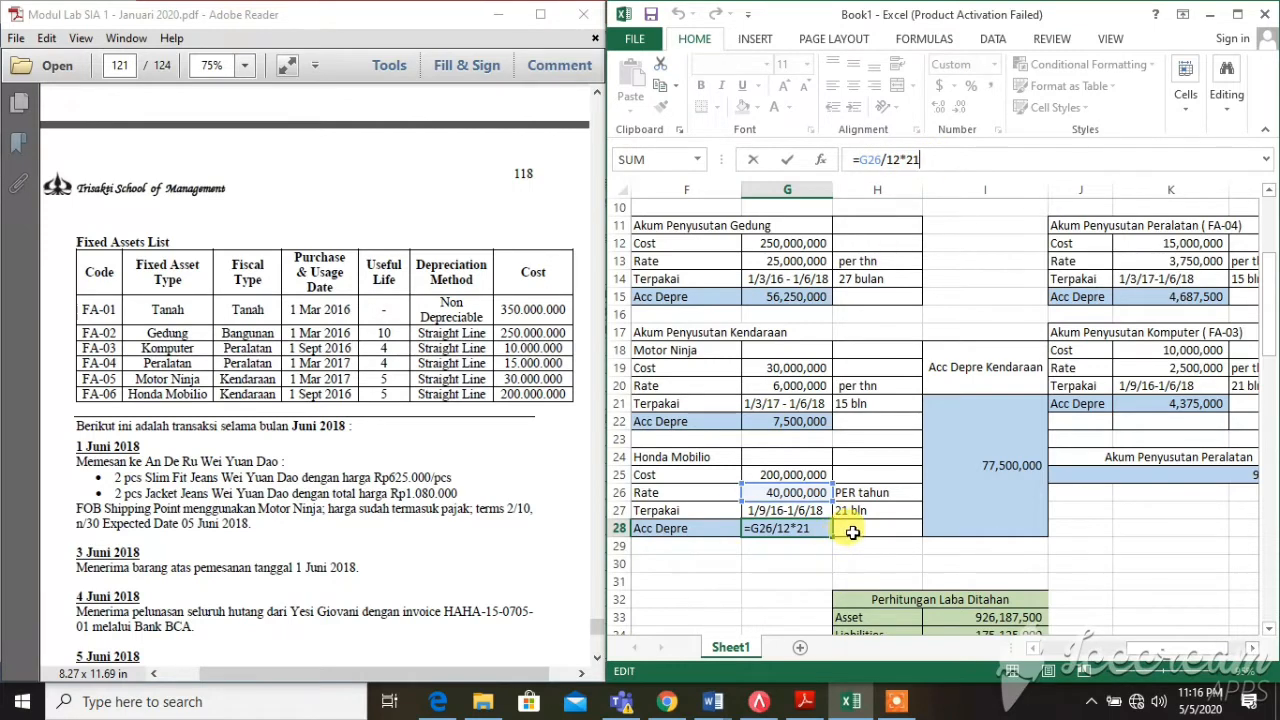
key(Return)
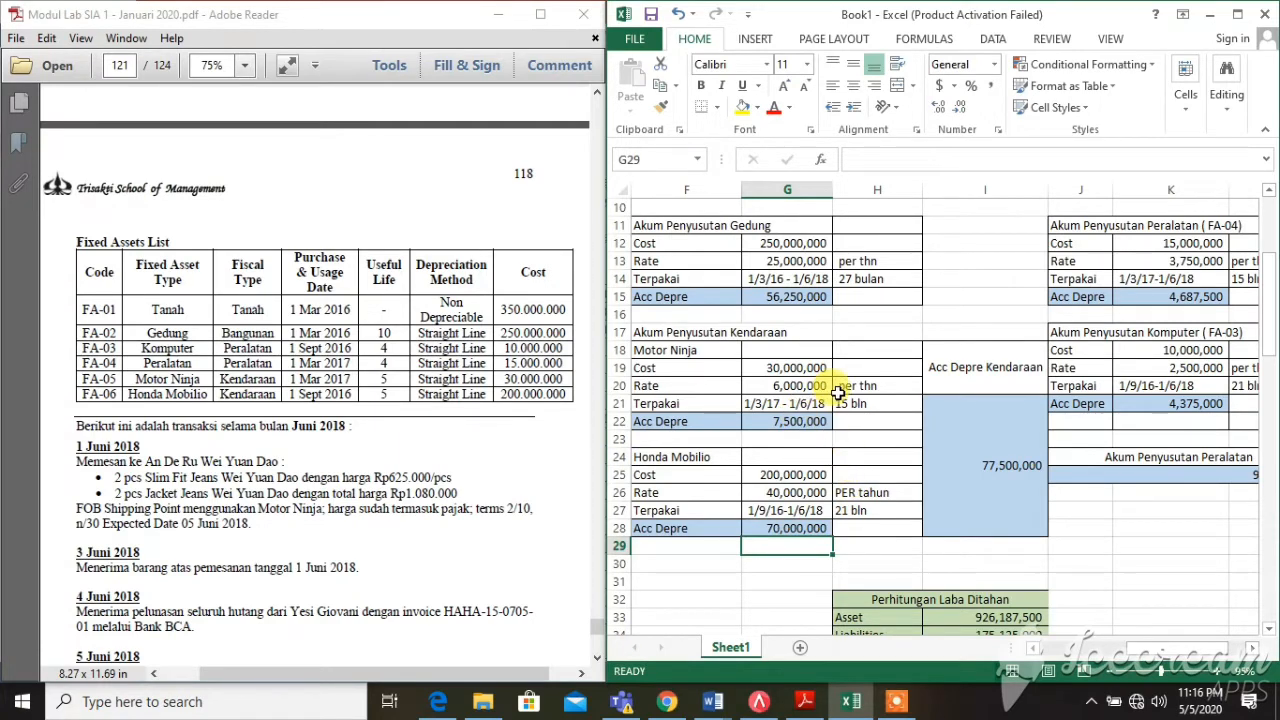
click(960, 476)
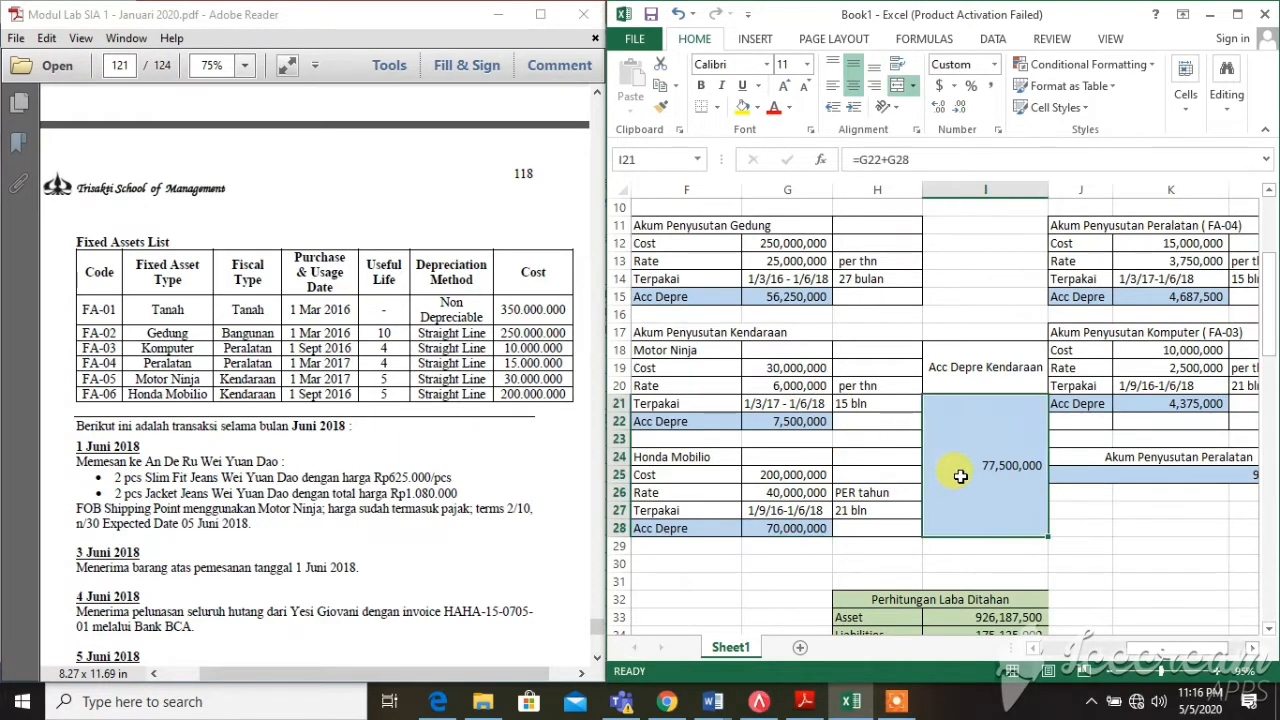
click(802, 424)
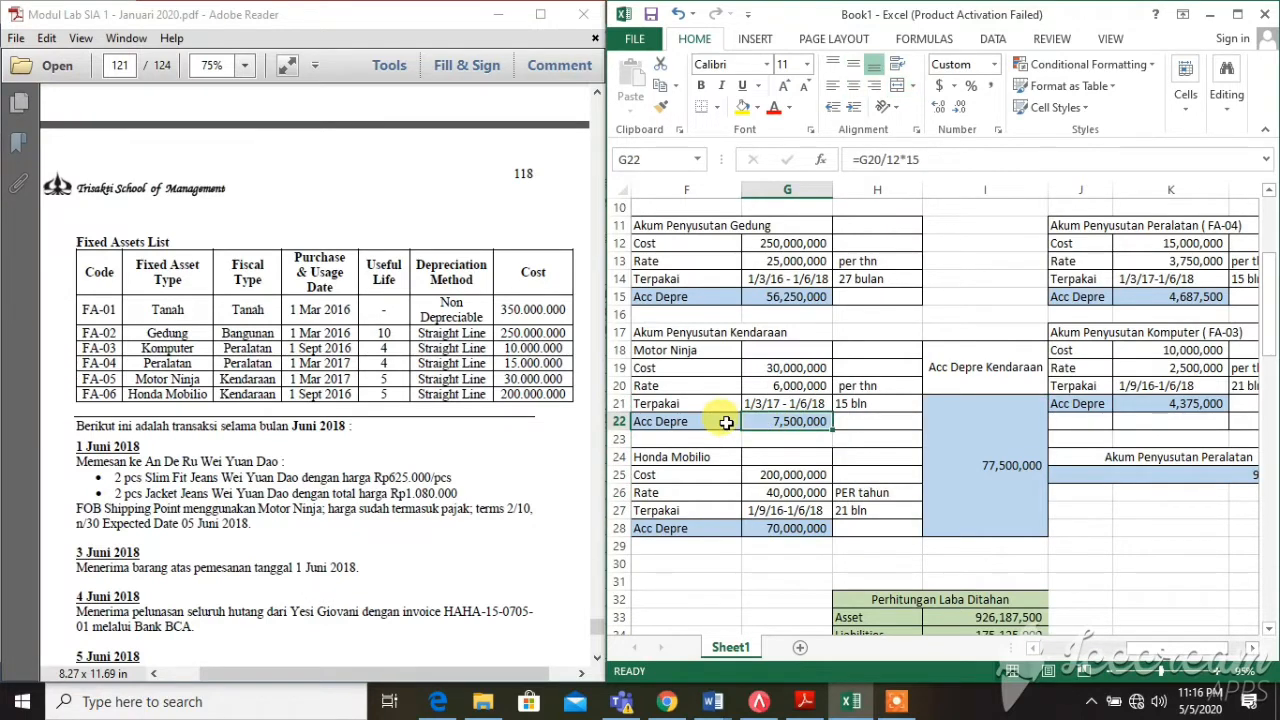
click(764, 531)
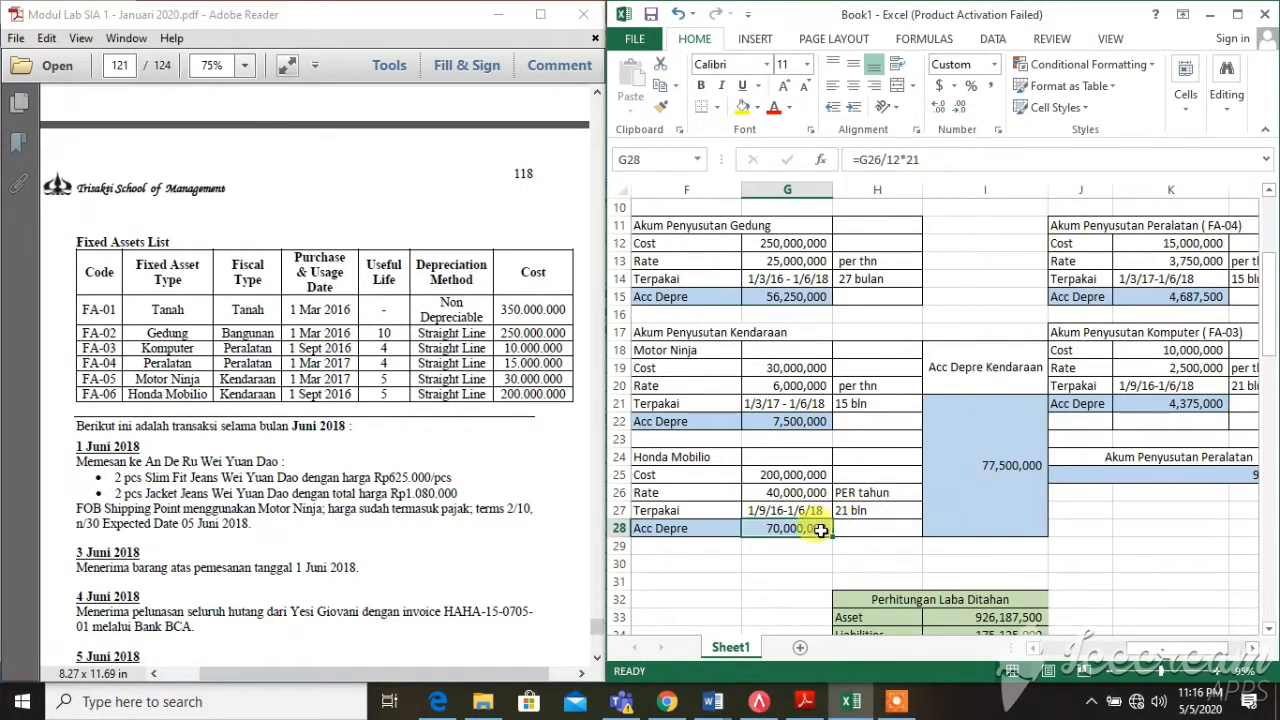
click(979, 494)
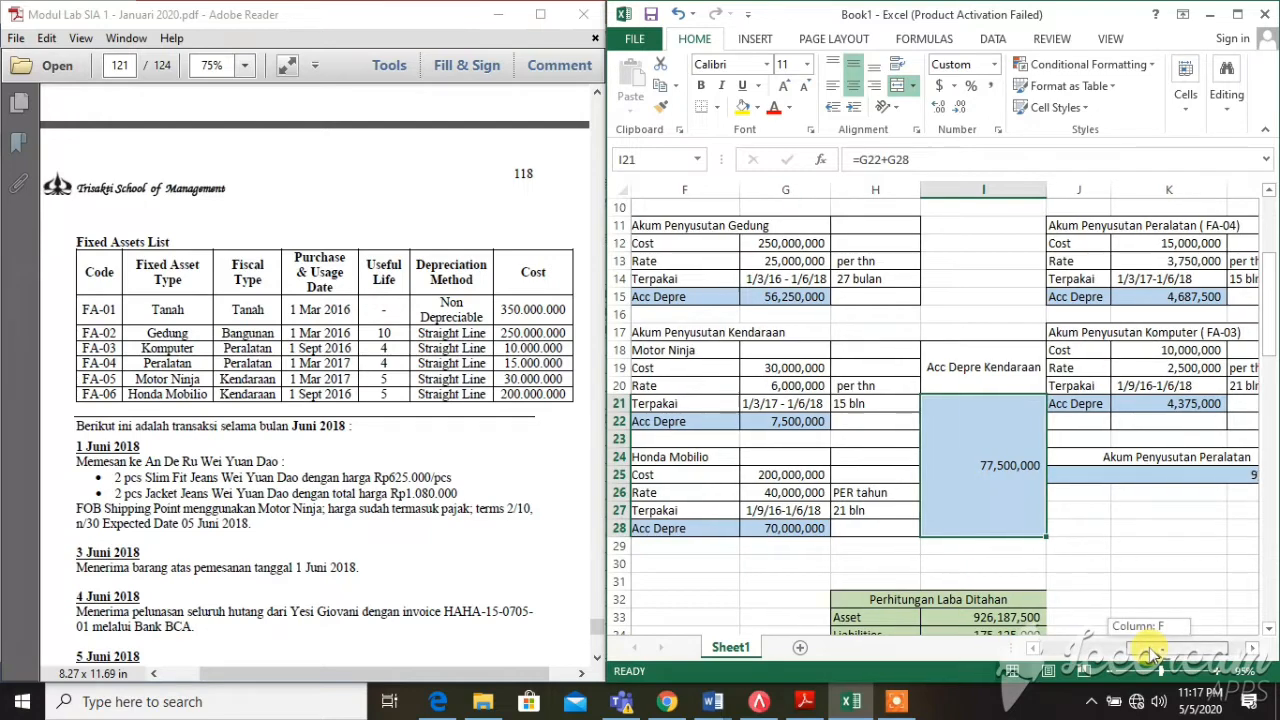
drag(1150, 646, 1010, 664)
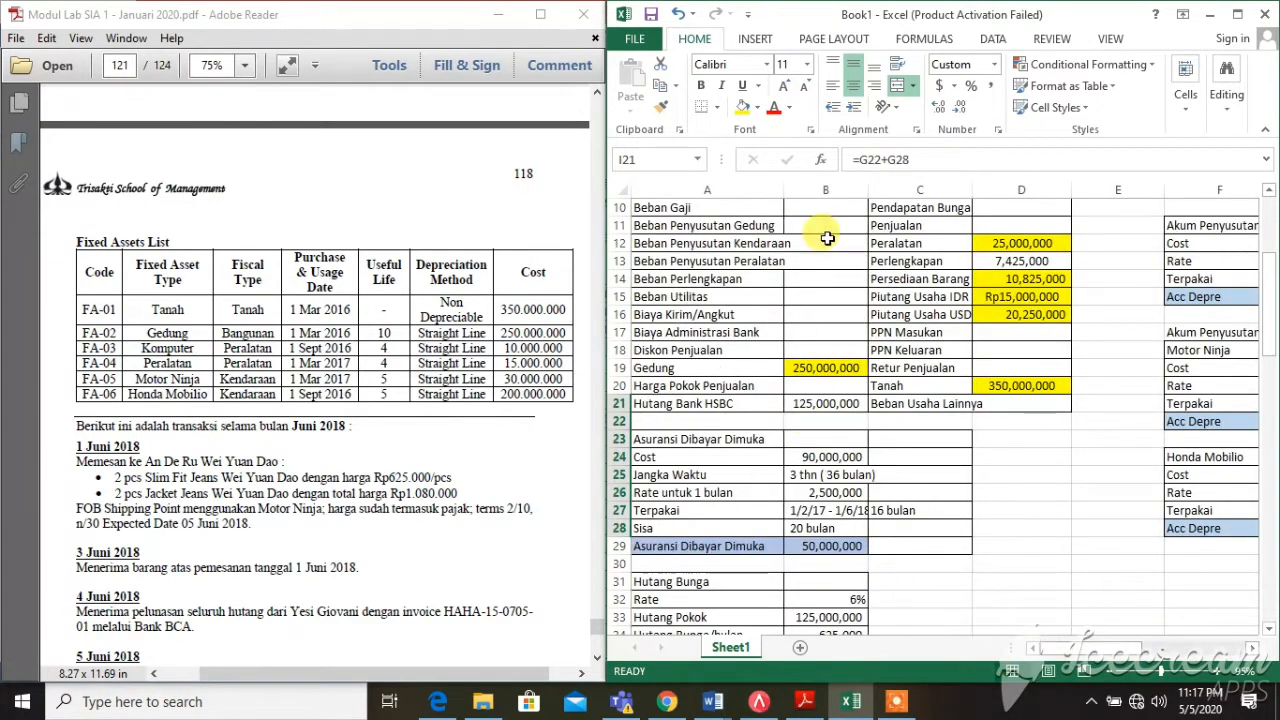
scroll(828, 237, down, 3)
scroll(828, 237, up, 6)
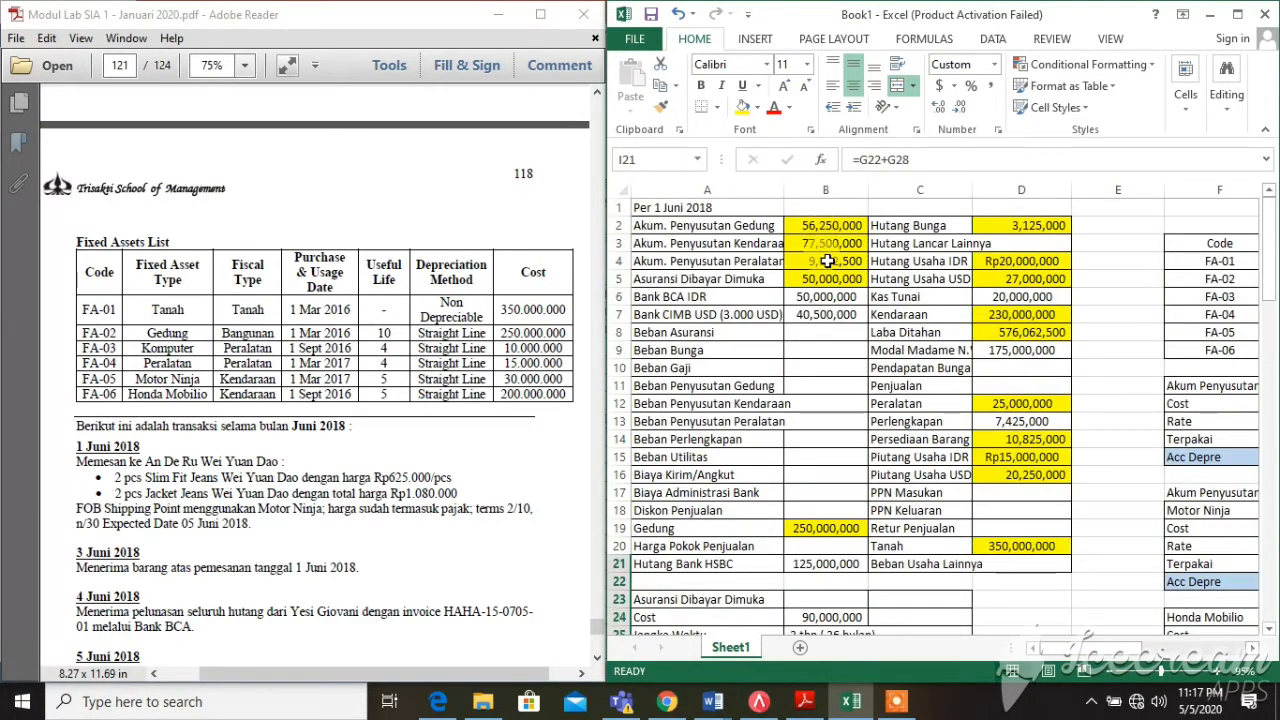
click(828, 244)
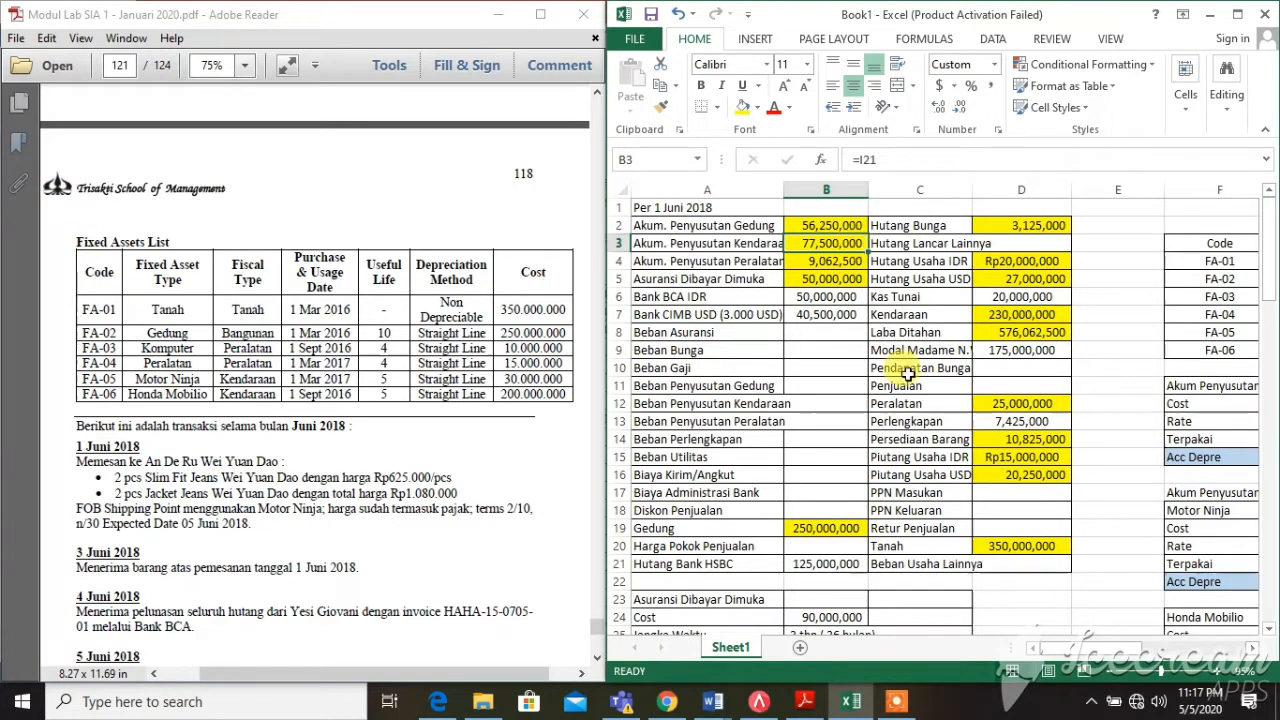
mouse_move(1058, 649)
mouse_down()
mouse_move(1073, 649)
mouse_move(1052, 647)
mouse_up()
click(765, 261)
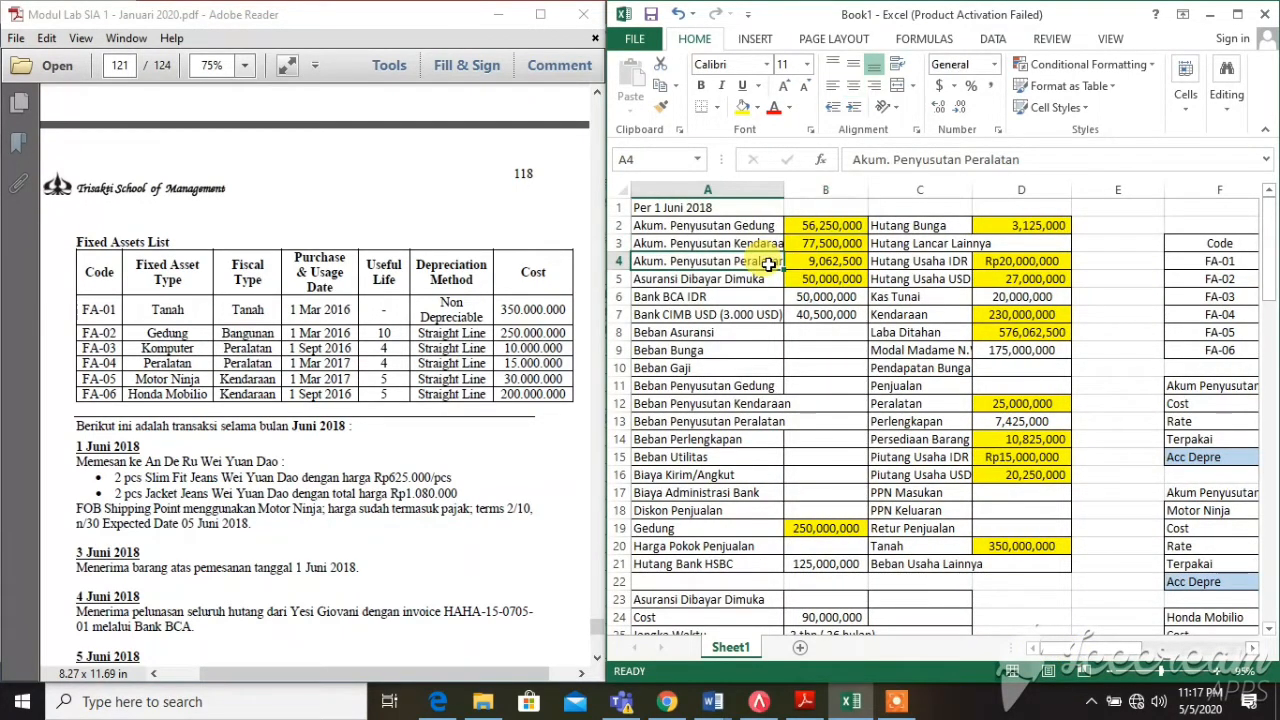
click(802, 262)
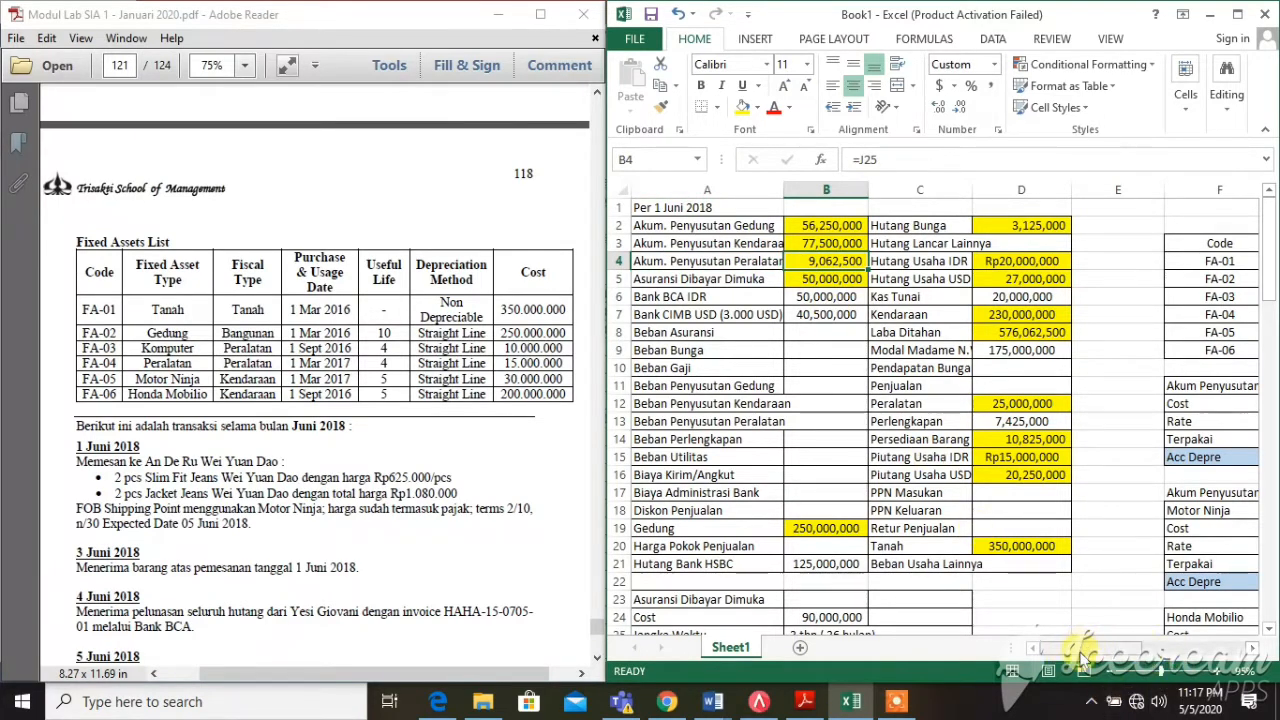
drag(1081, 651, 1184, 660)
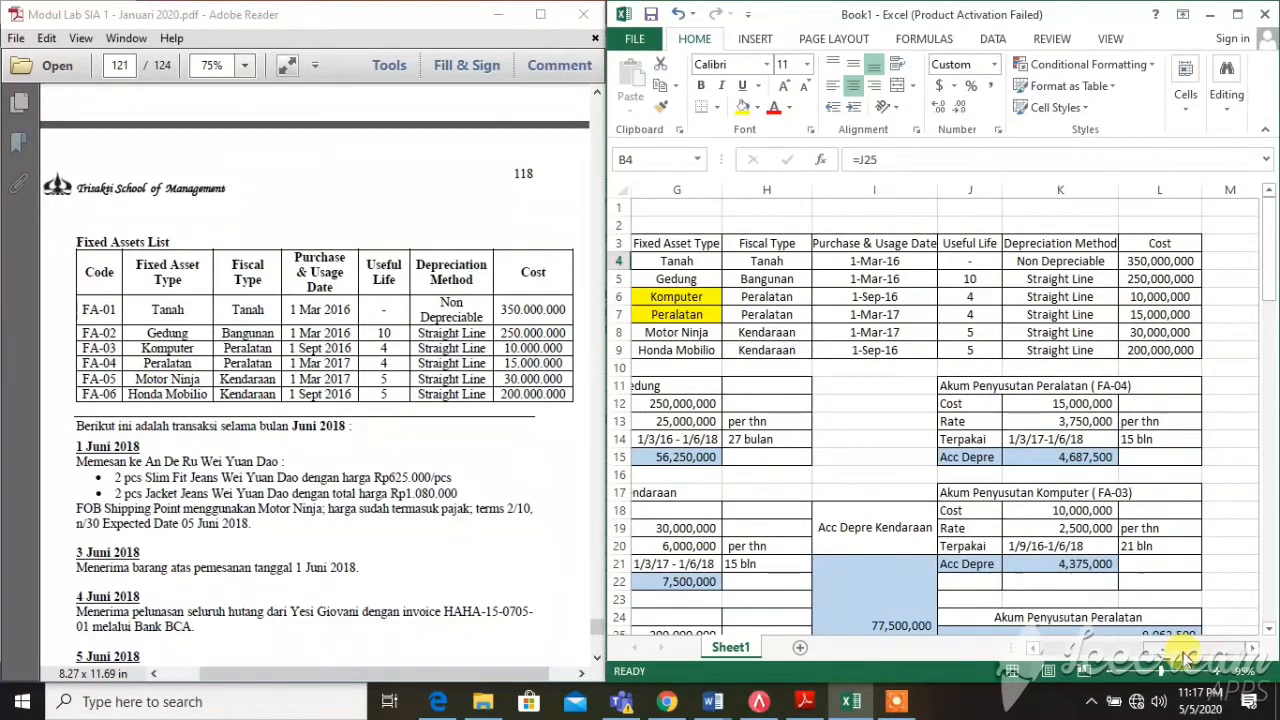
click(703, 315)
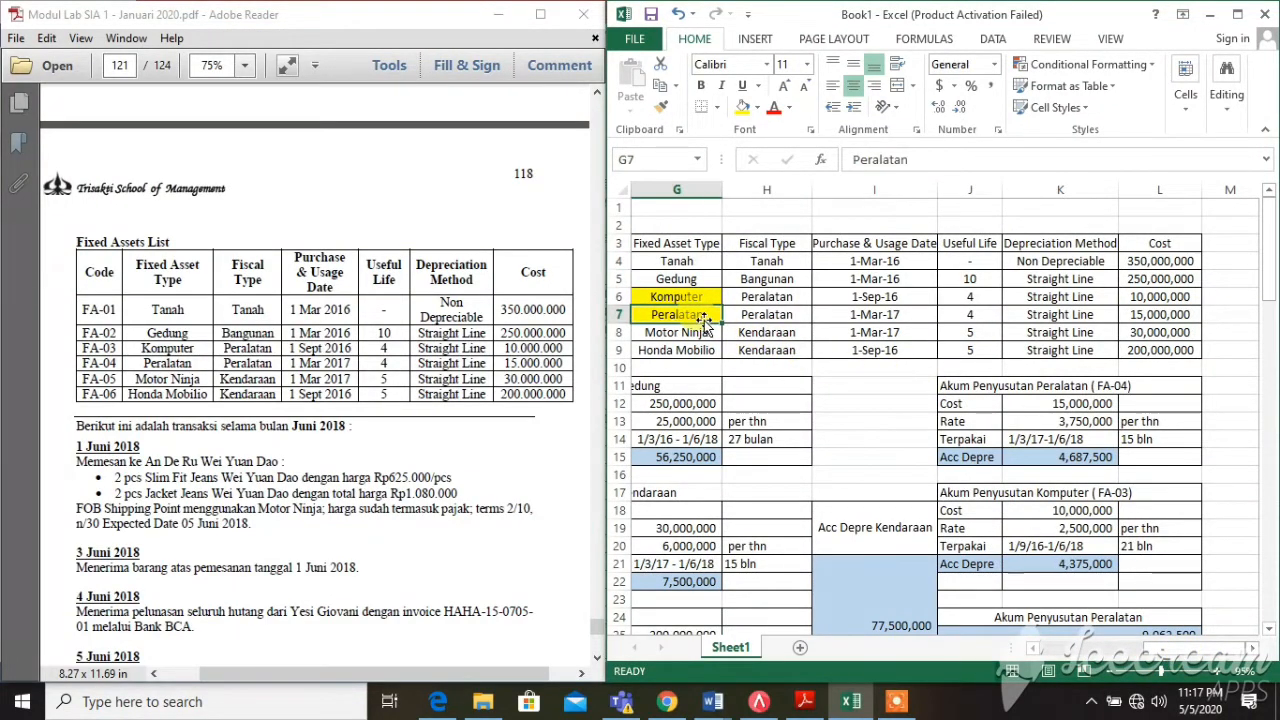
click(715, 297)
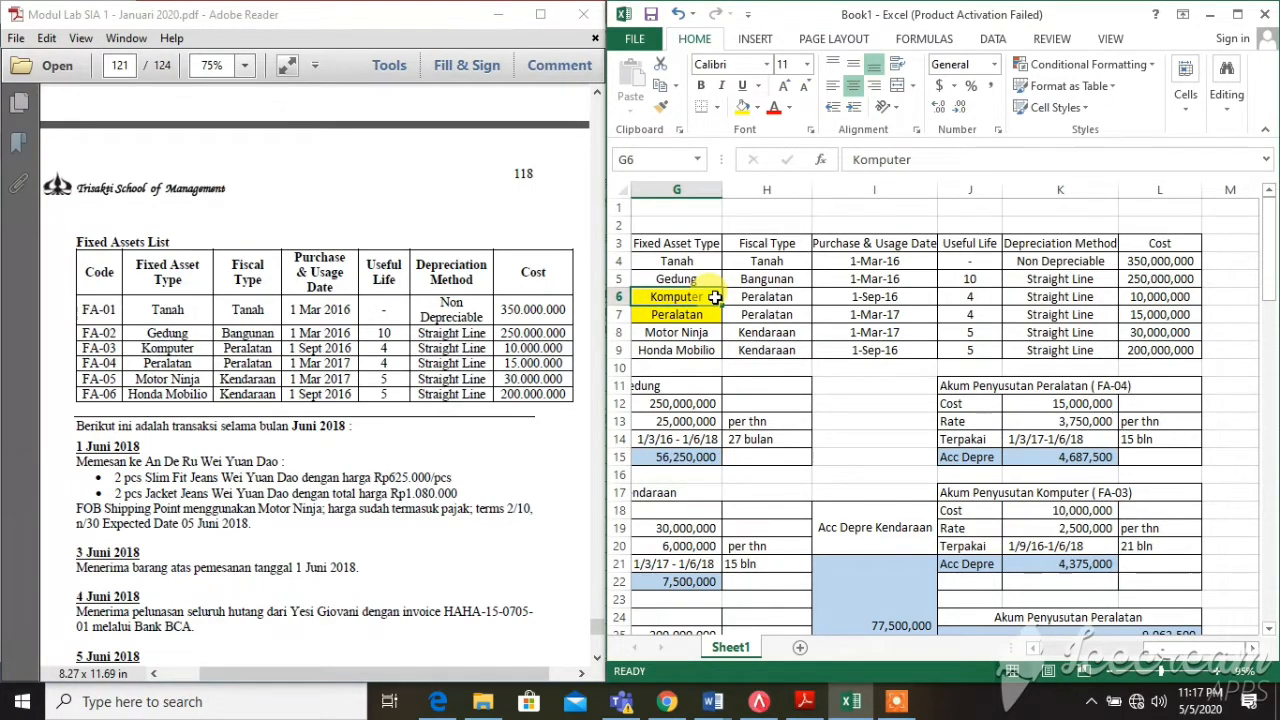
click(1065, 403)
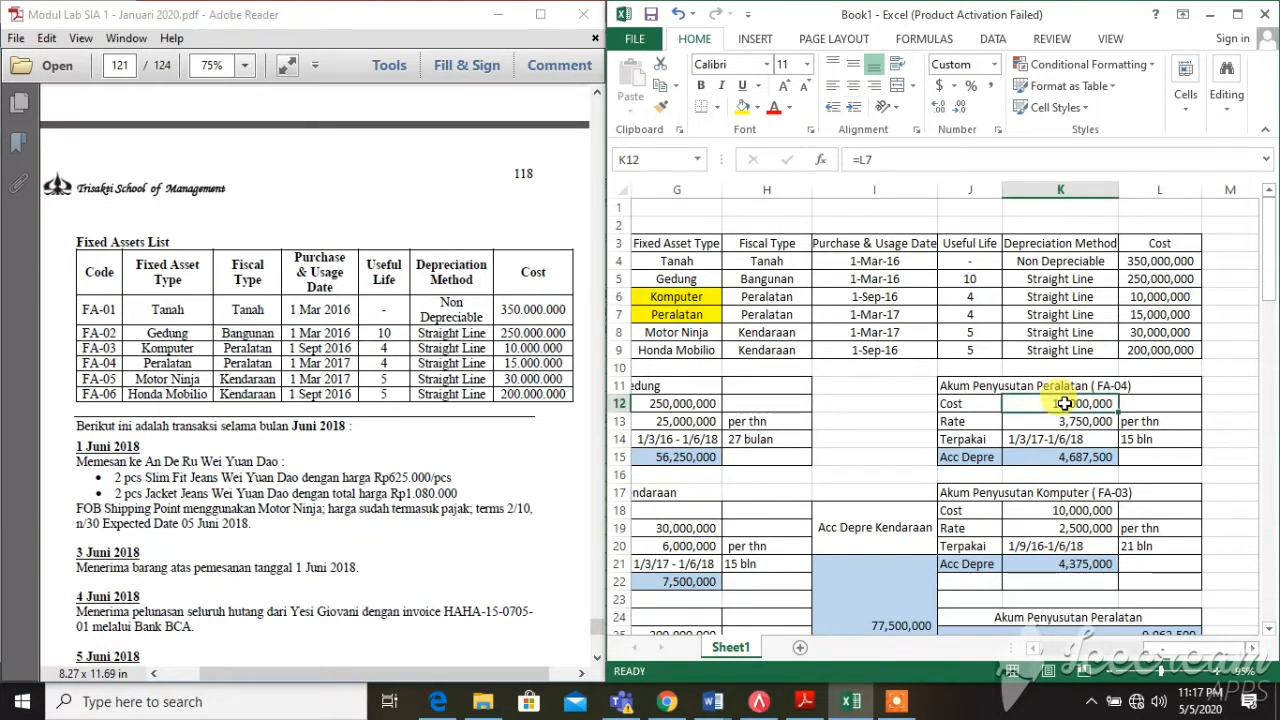
click(1131, 315)
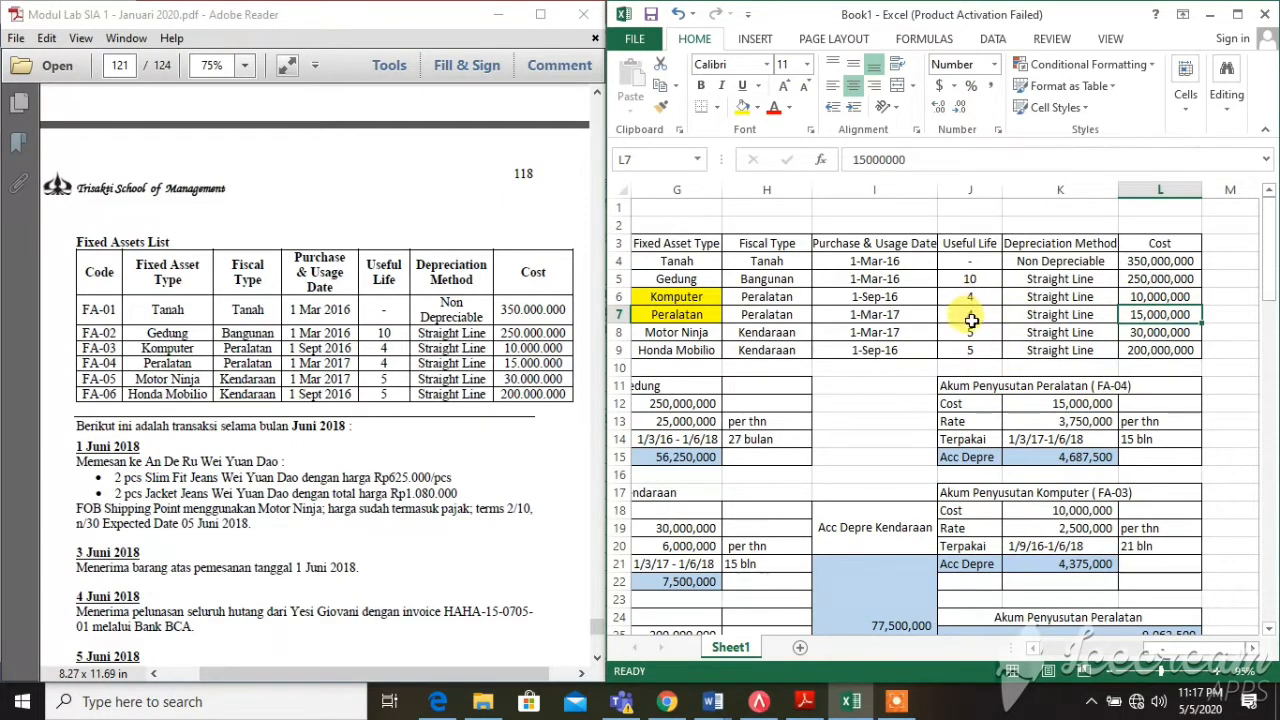
click(990, 317)
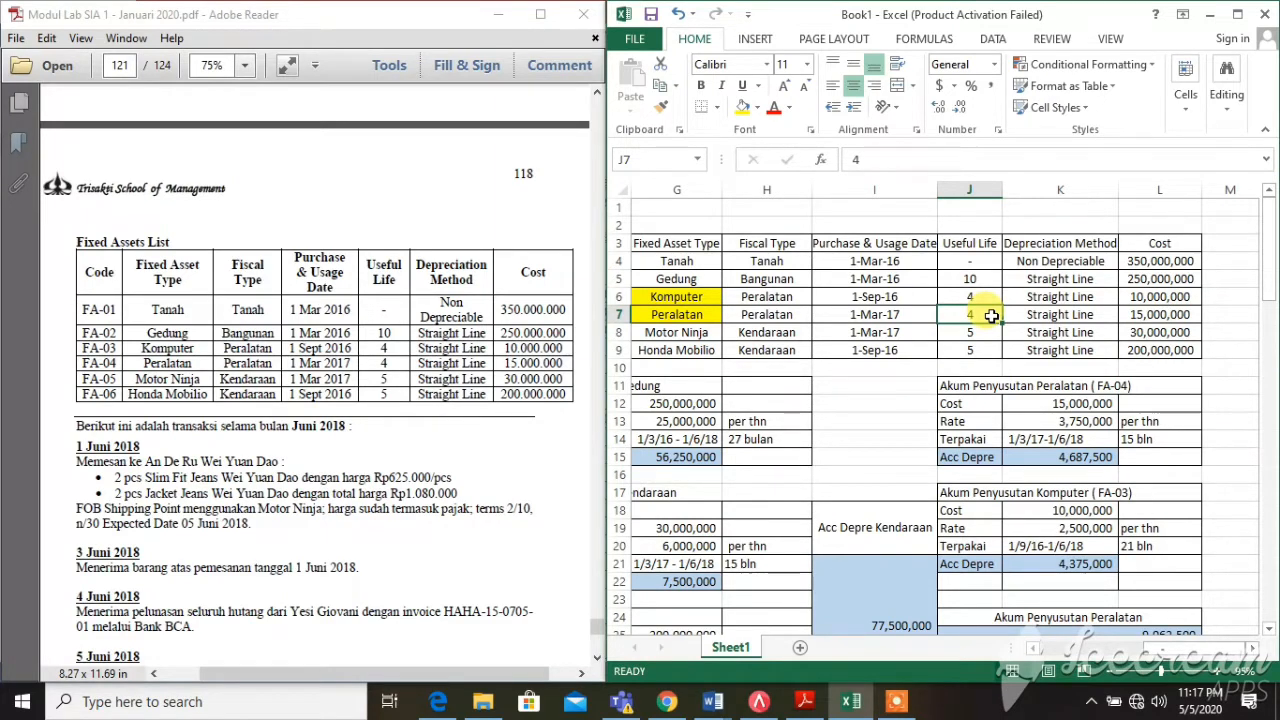
click(1043, 403)
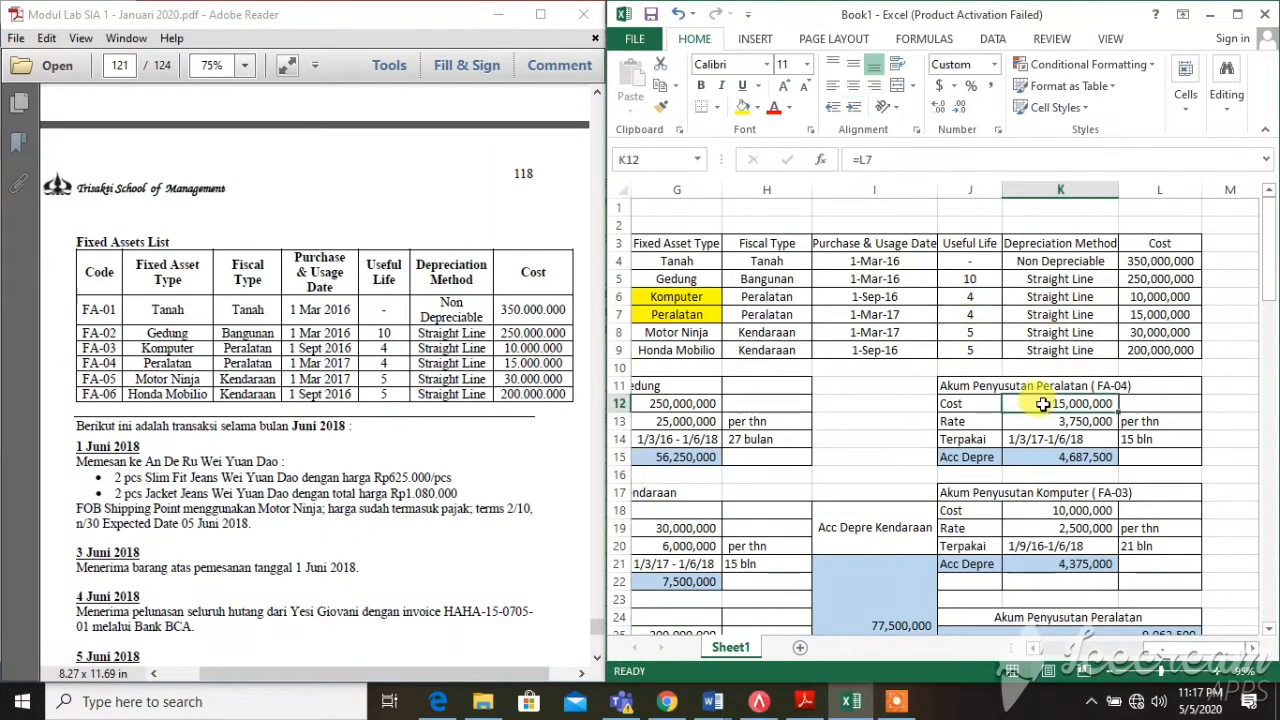
click(1023, 418)
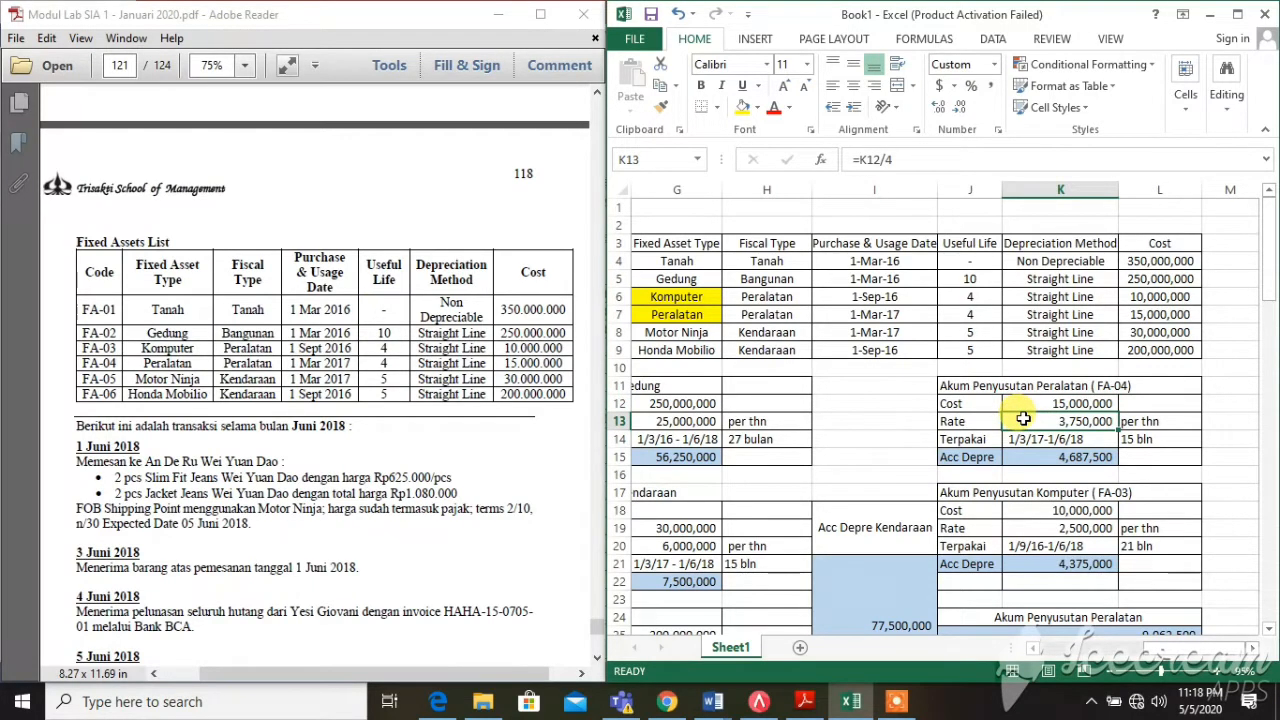
click(1137, 421)
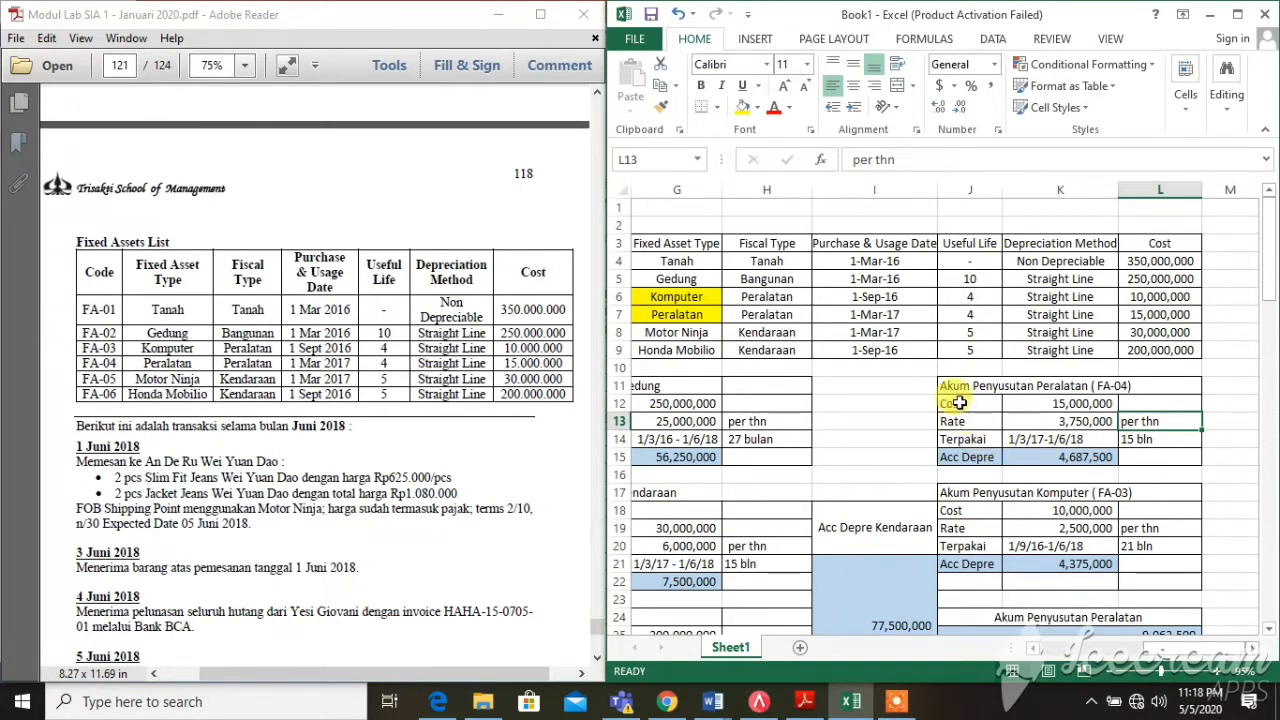
click(885, 320)
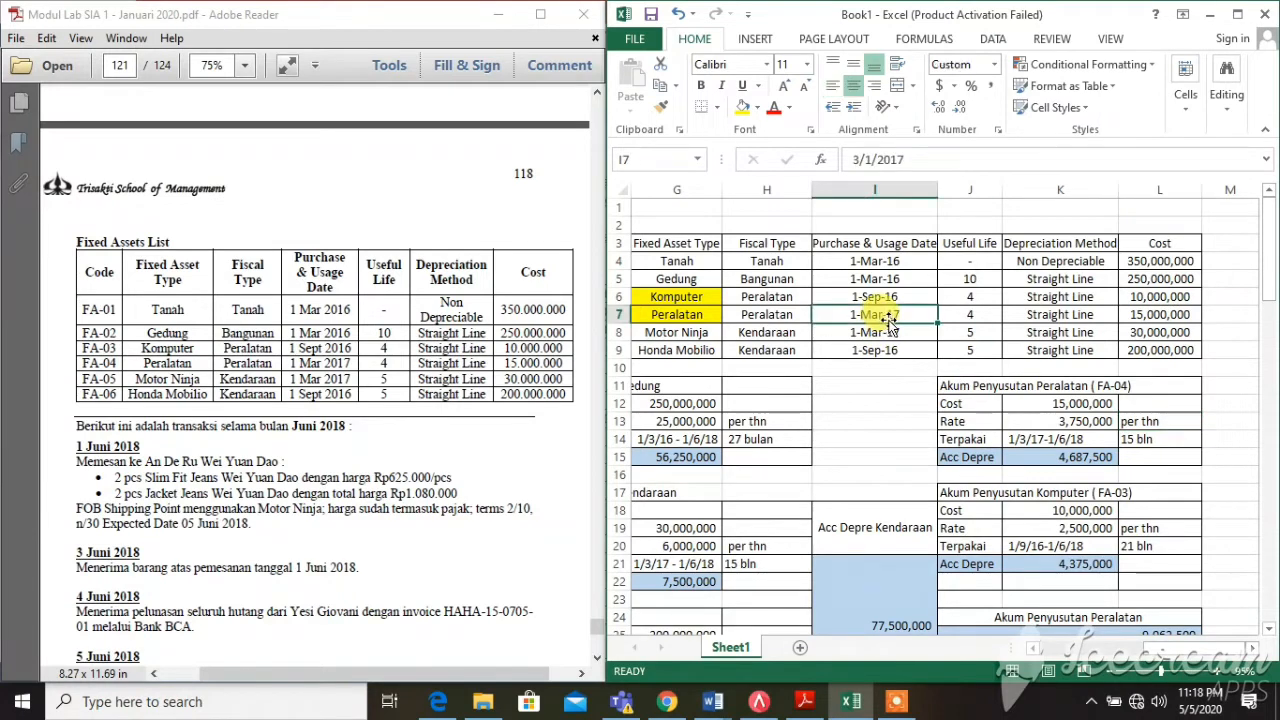
click(1098, 440)
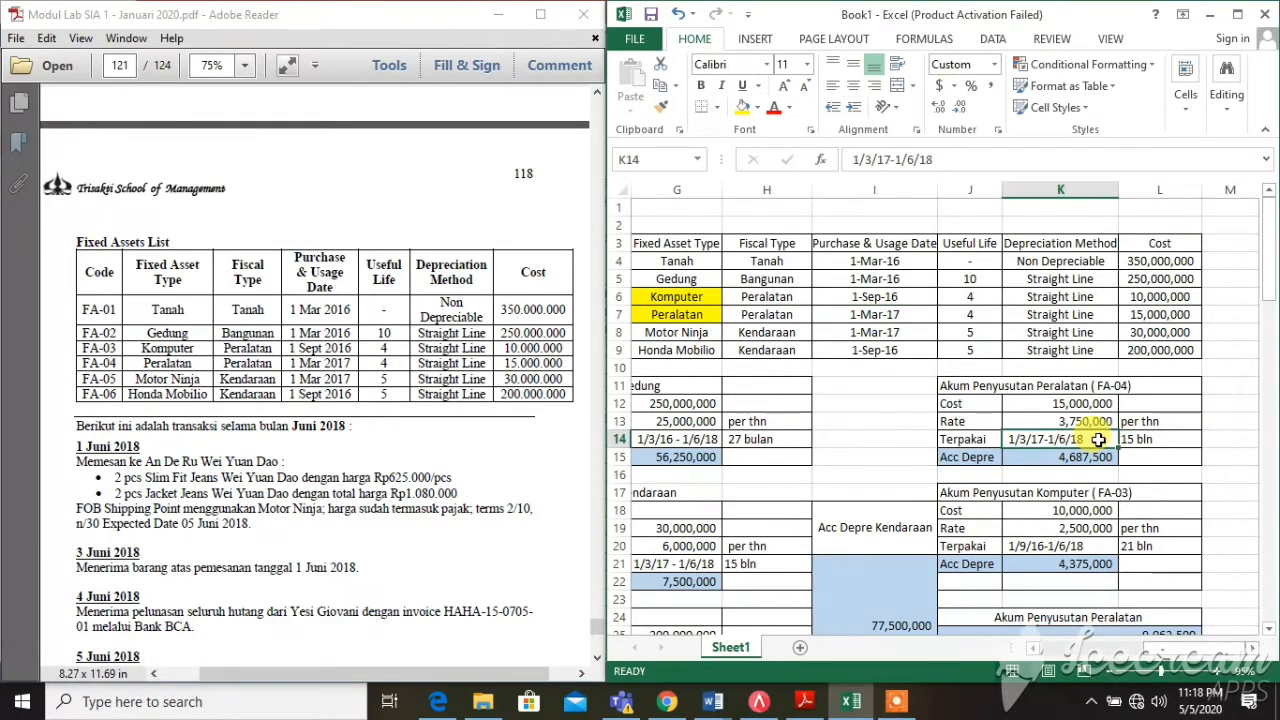
click(1158, 439)
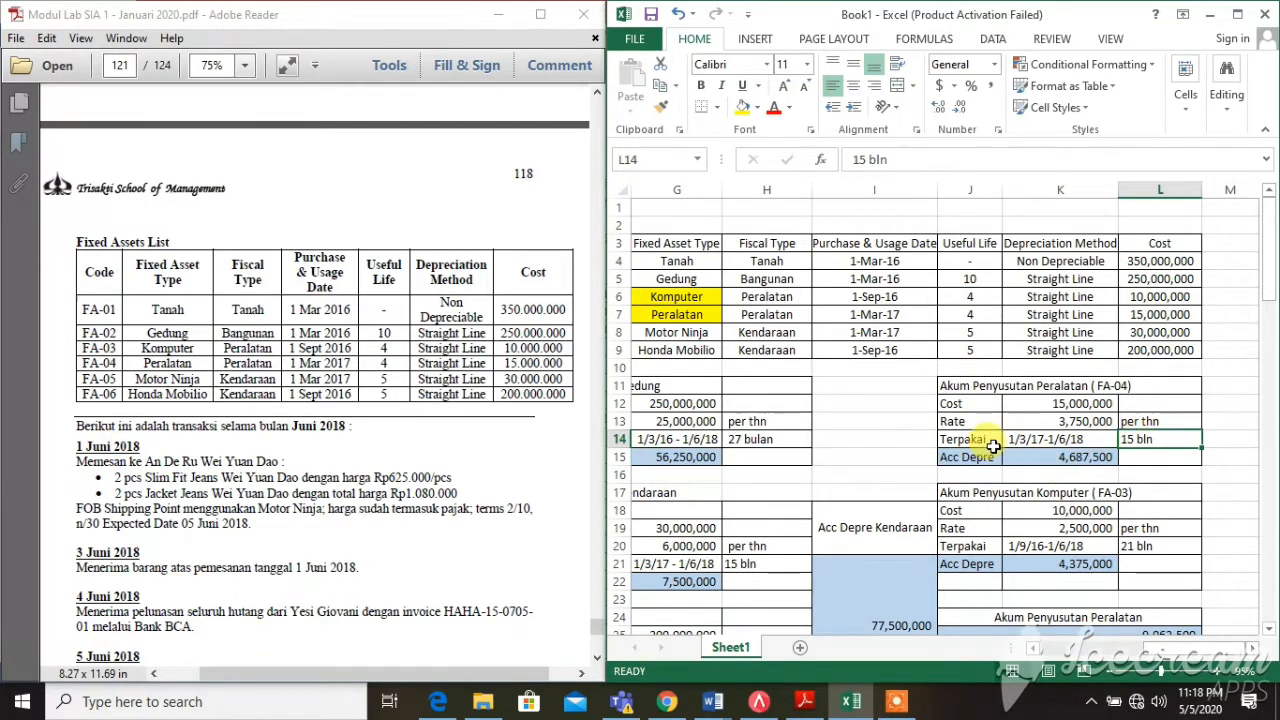
click(1028, 416)
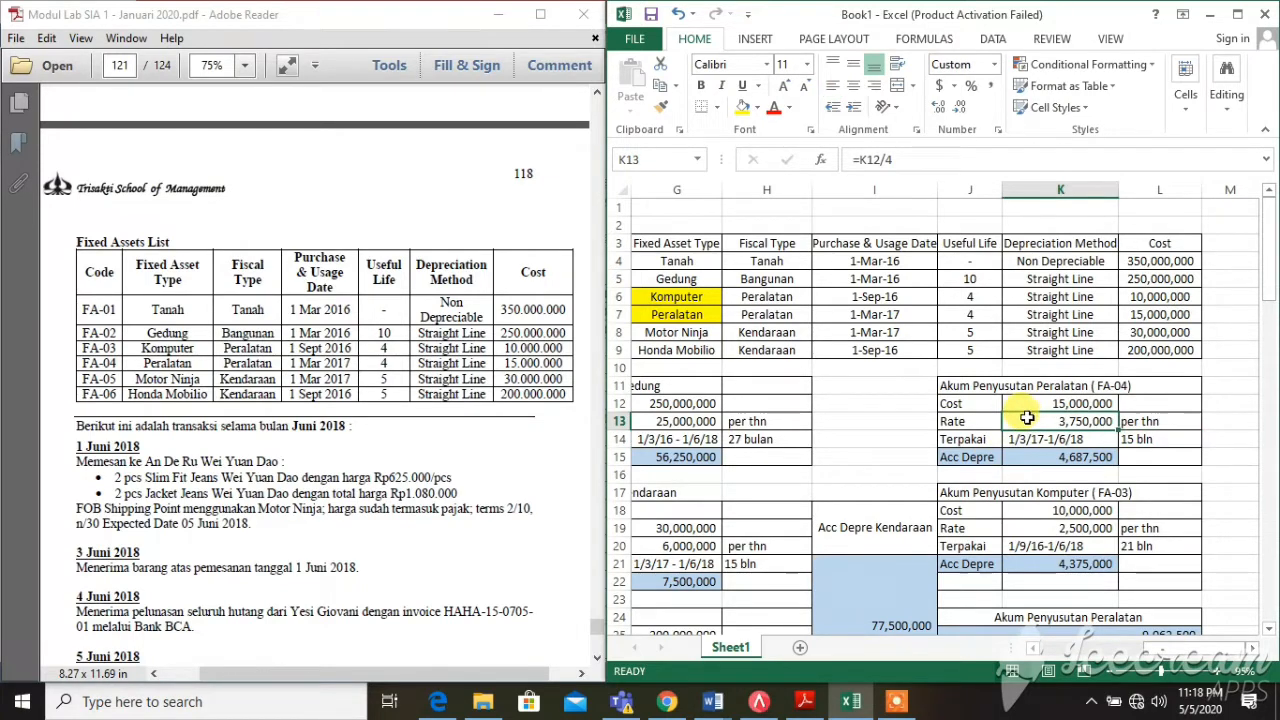
click(1171, 437)
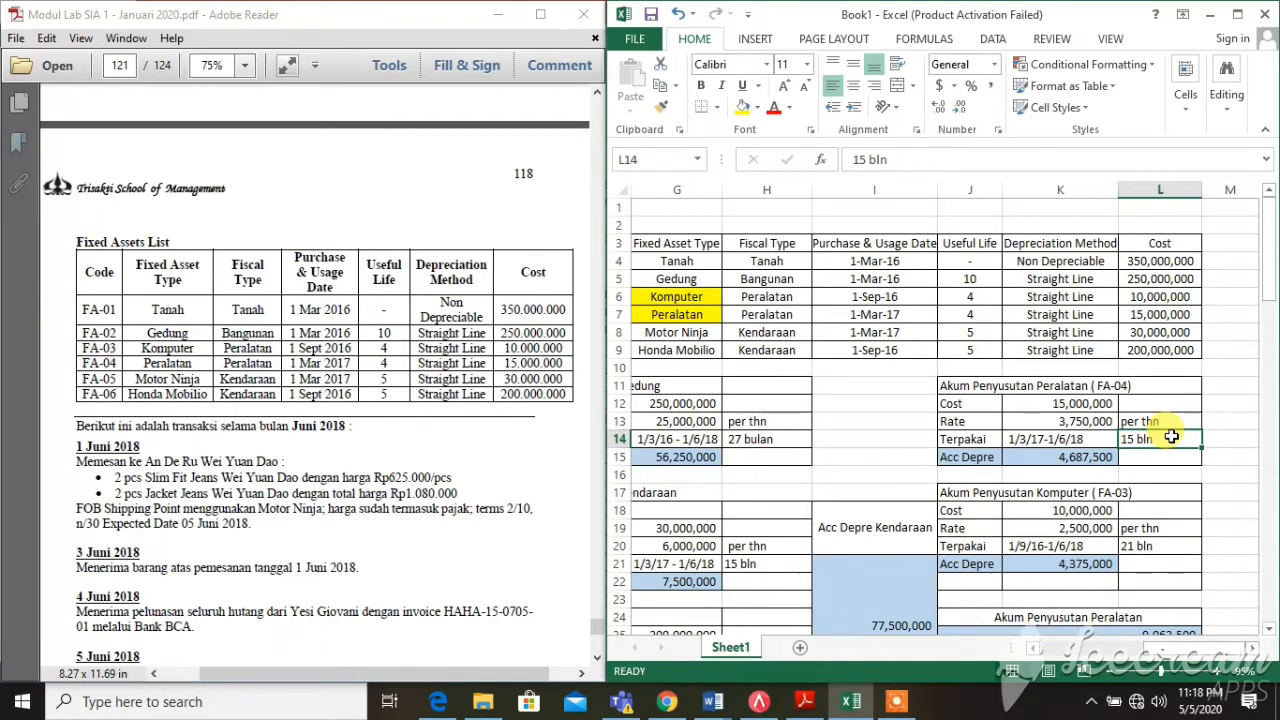
click(1064, 462)
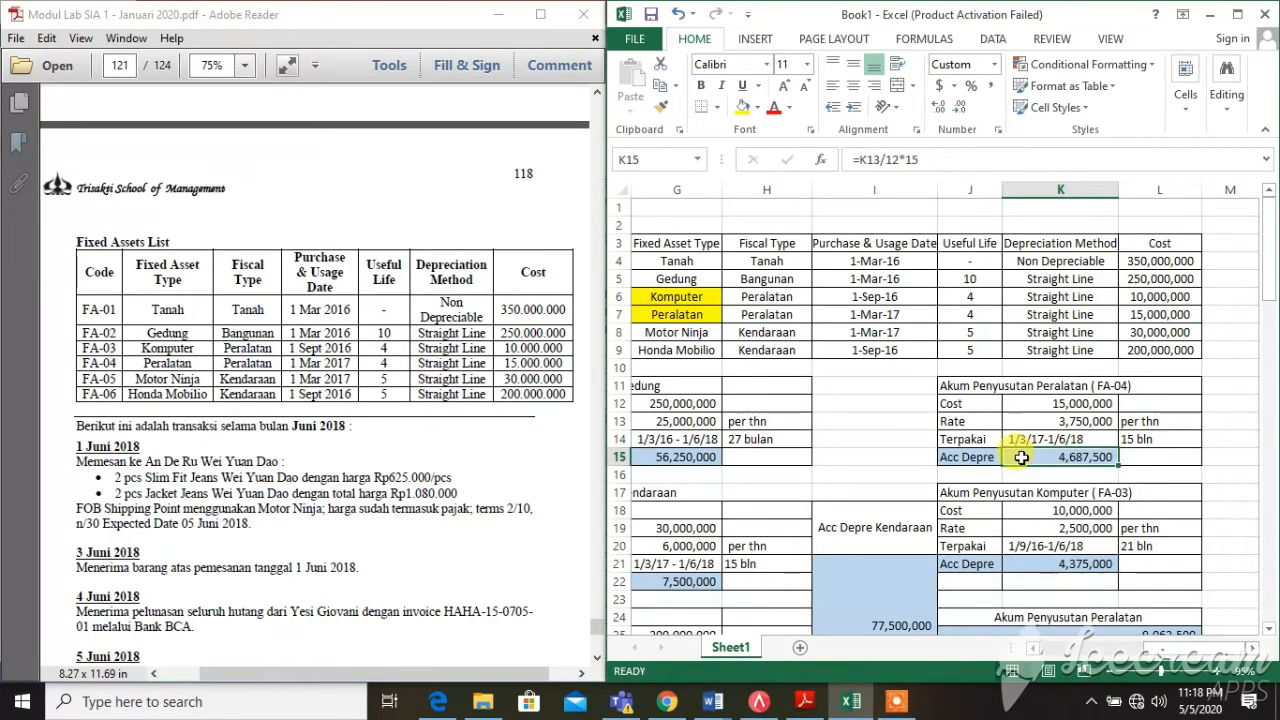
click(1035, 511)
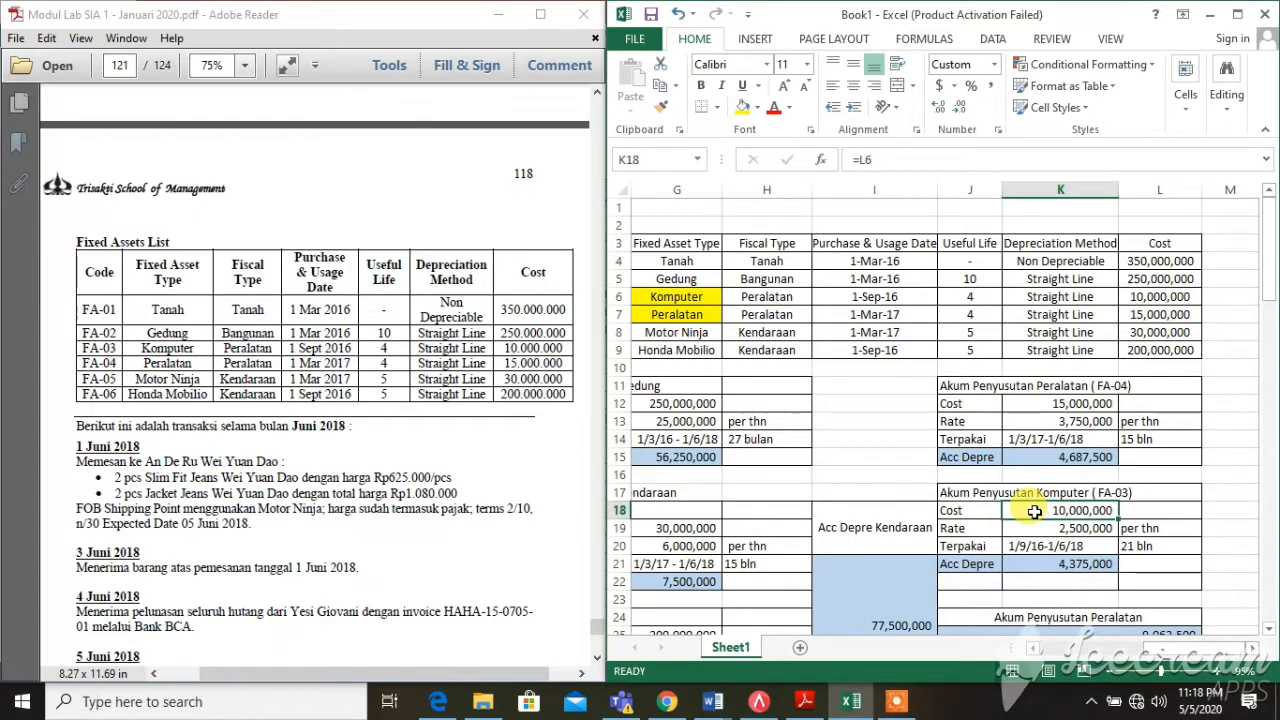
click(1128, 298)
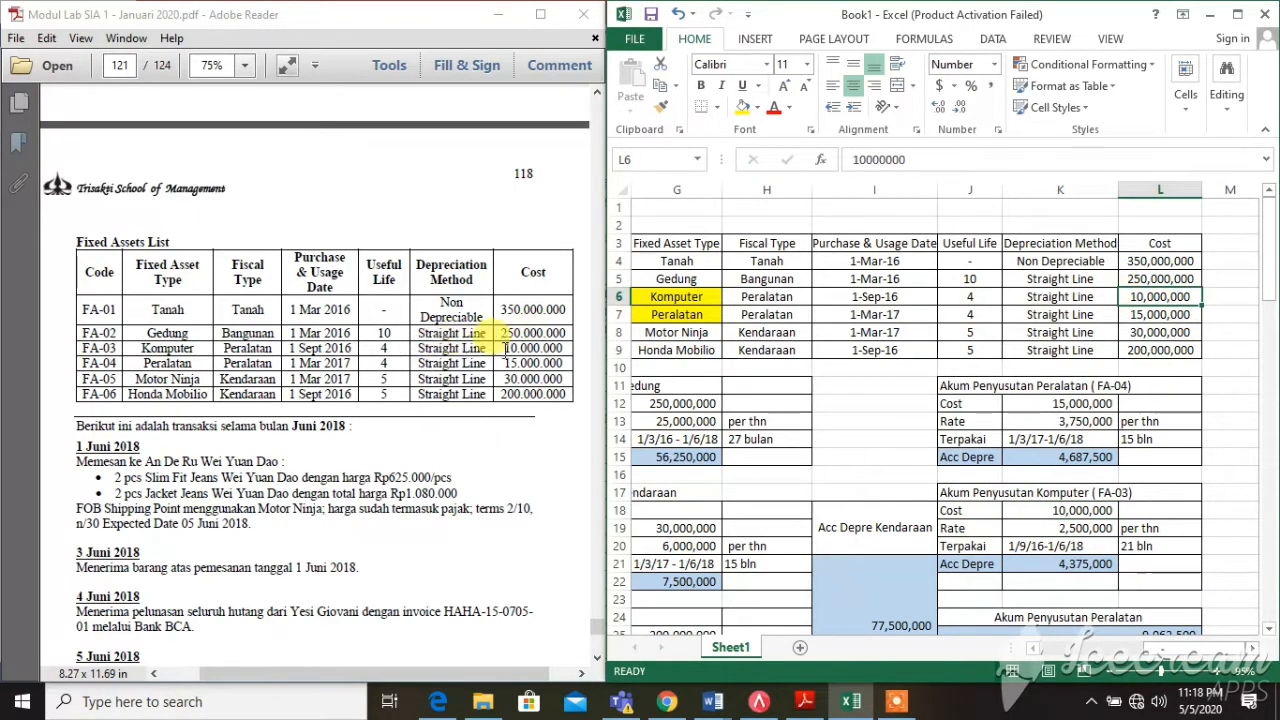
drag(490, 333, 570, 338)
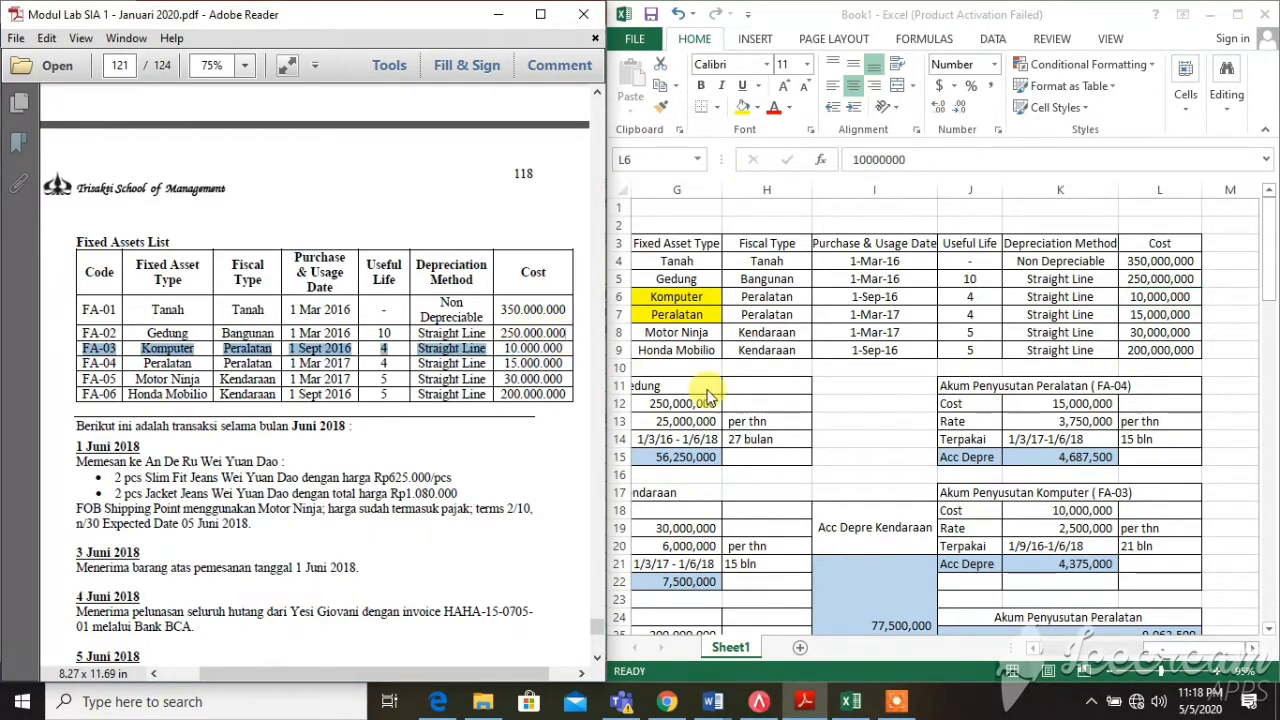
click(1003, 529)
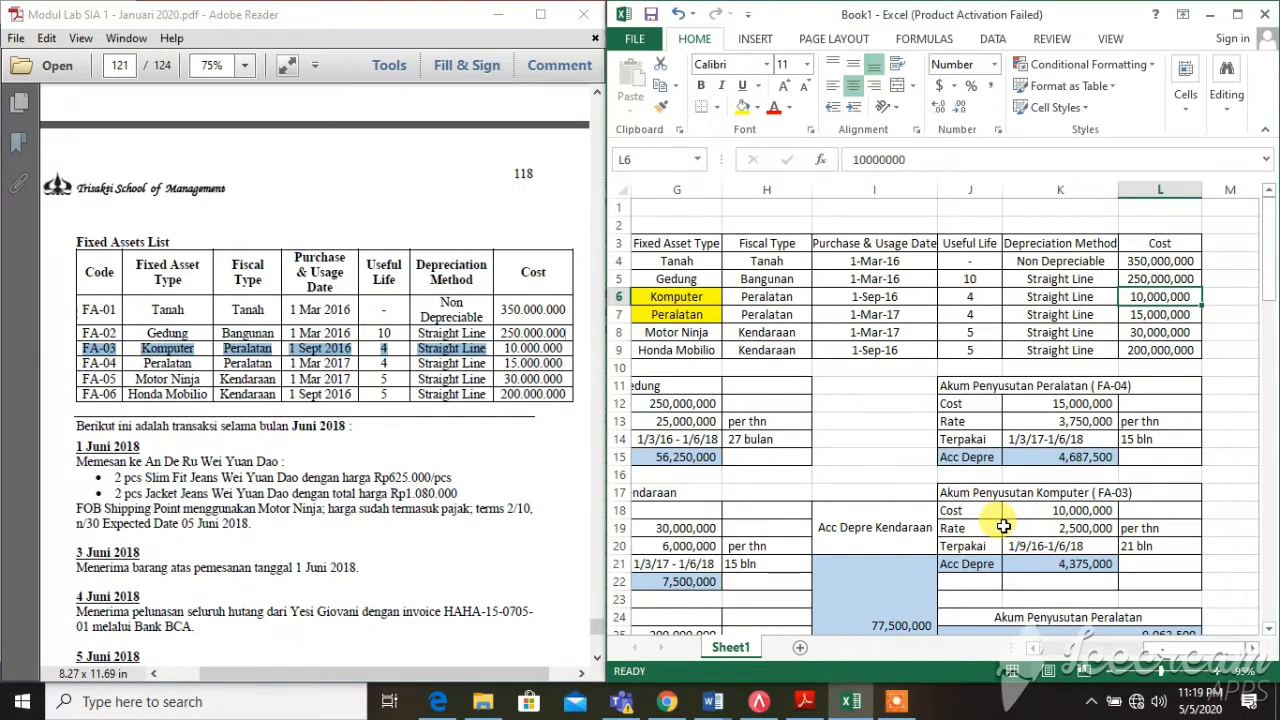
click(983, 295)
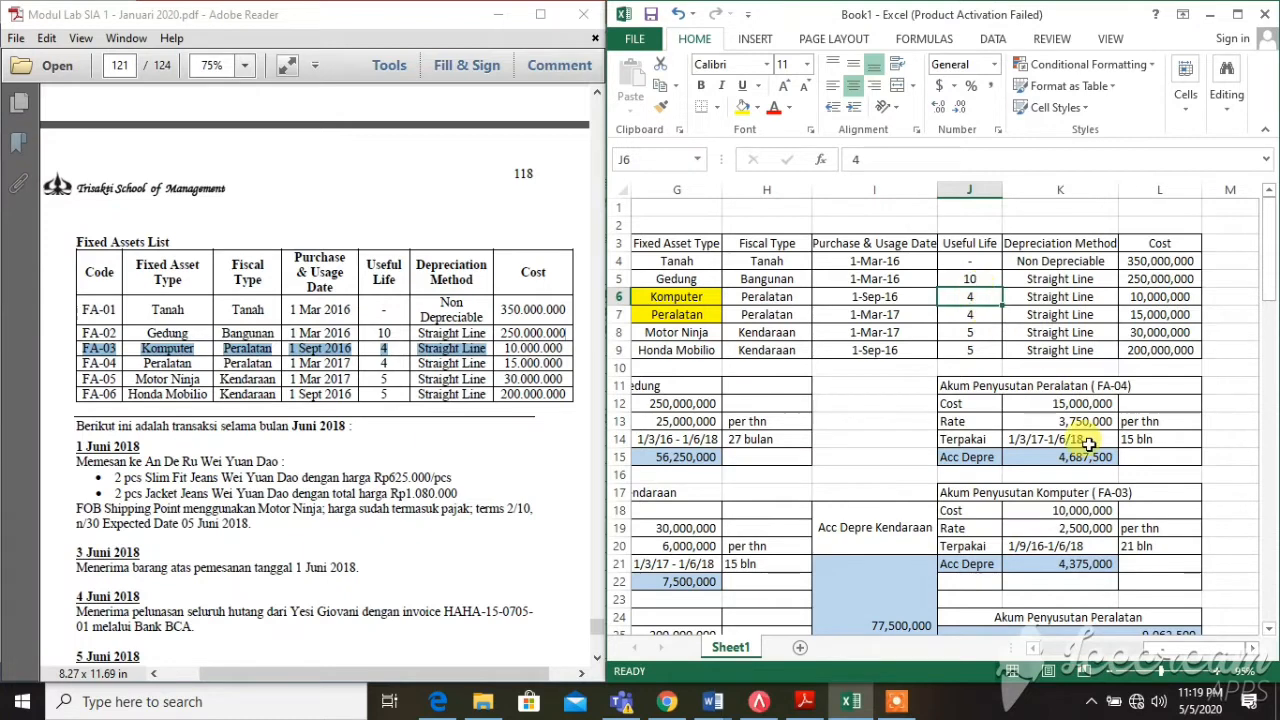
click(1031, 514)
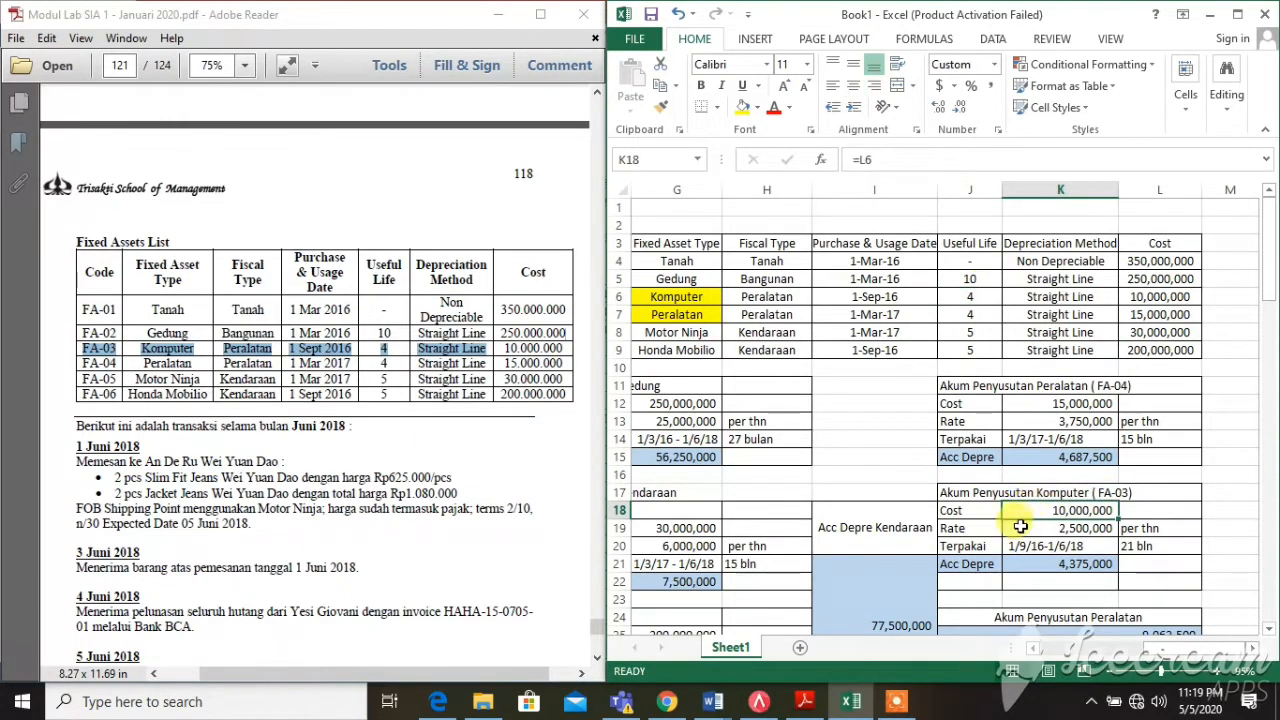
click(1018, 528)
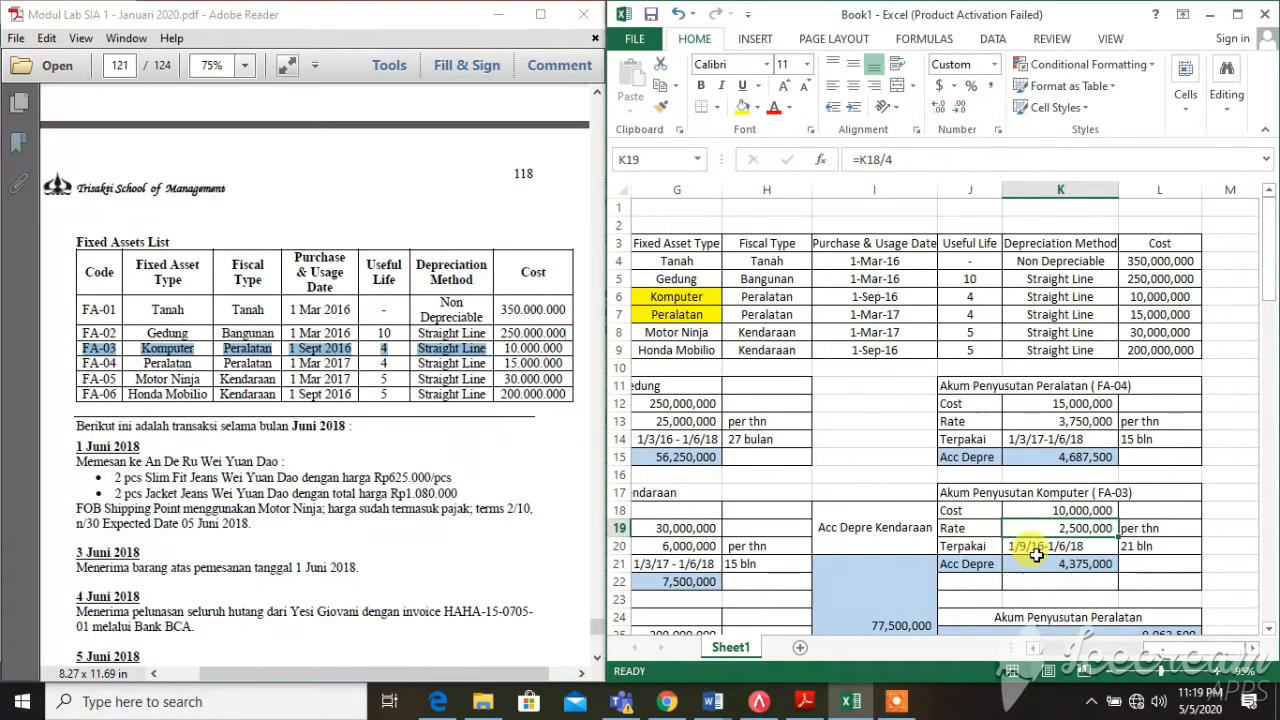
click(1030, 561)
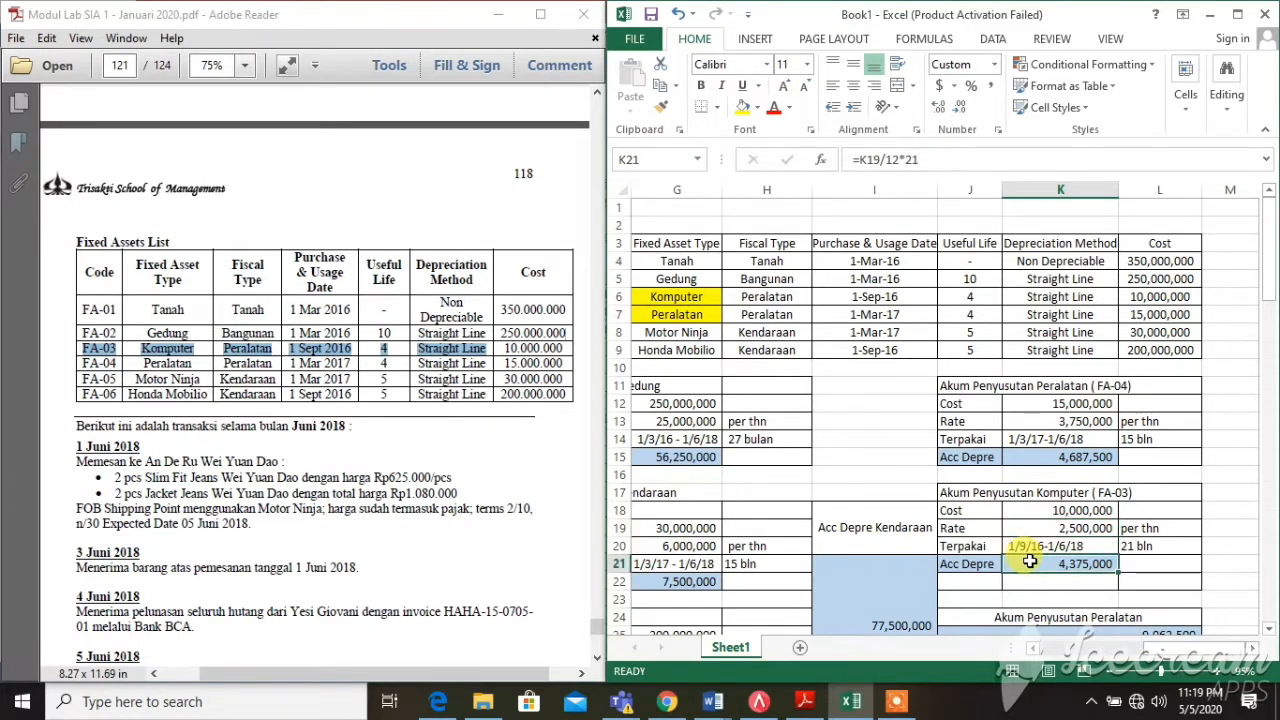
click(874, 297)
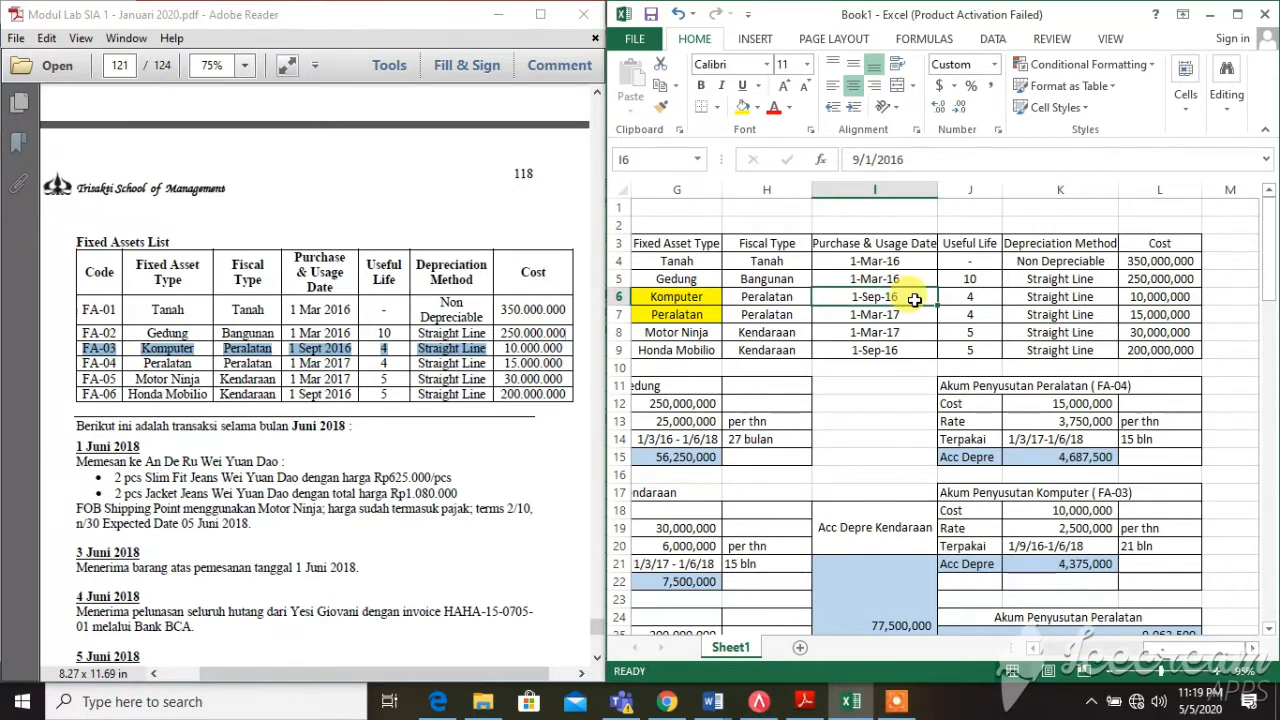
click(1110, 549)
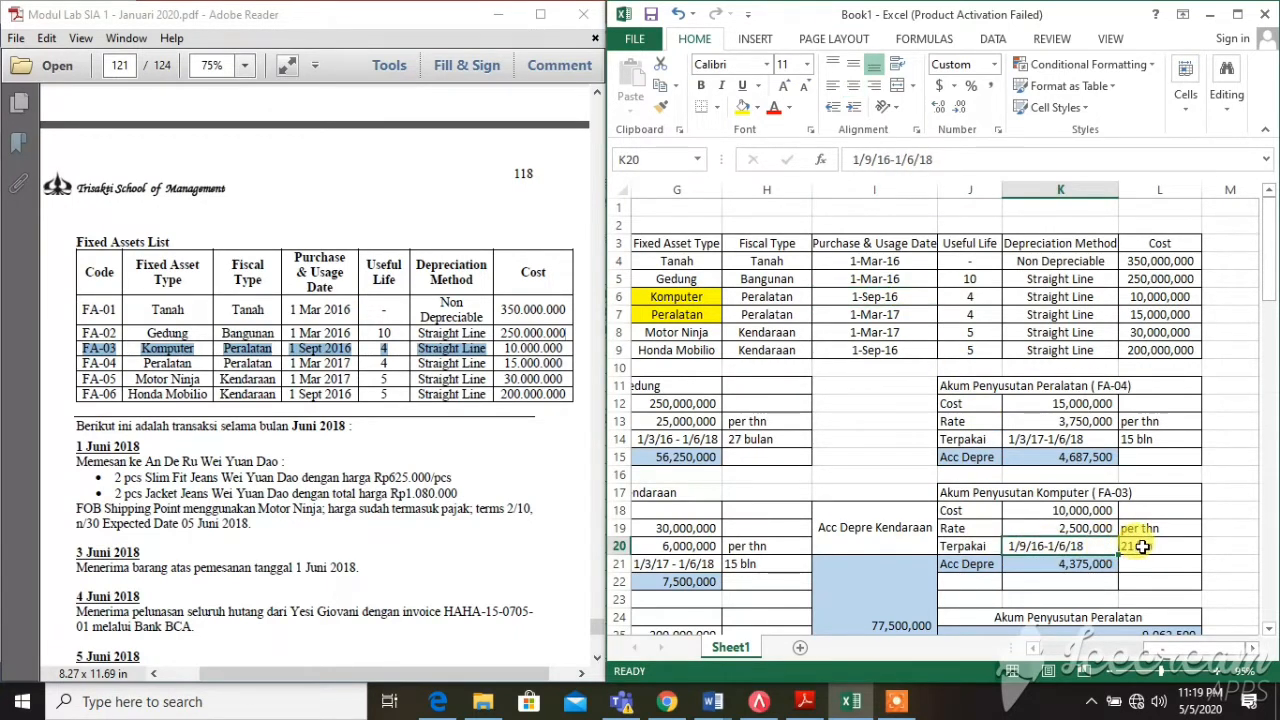
click(1142, 546)
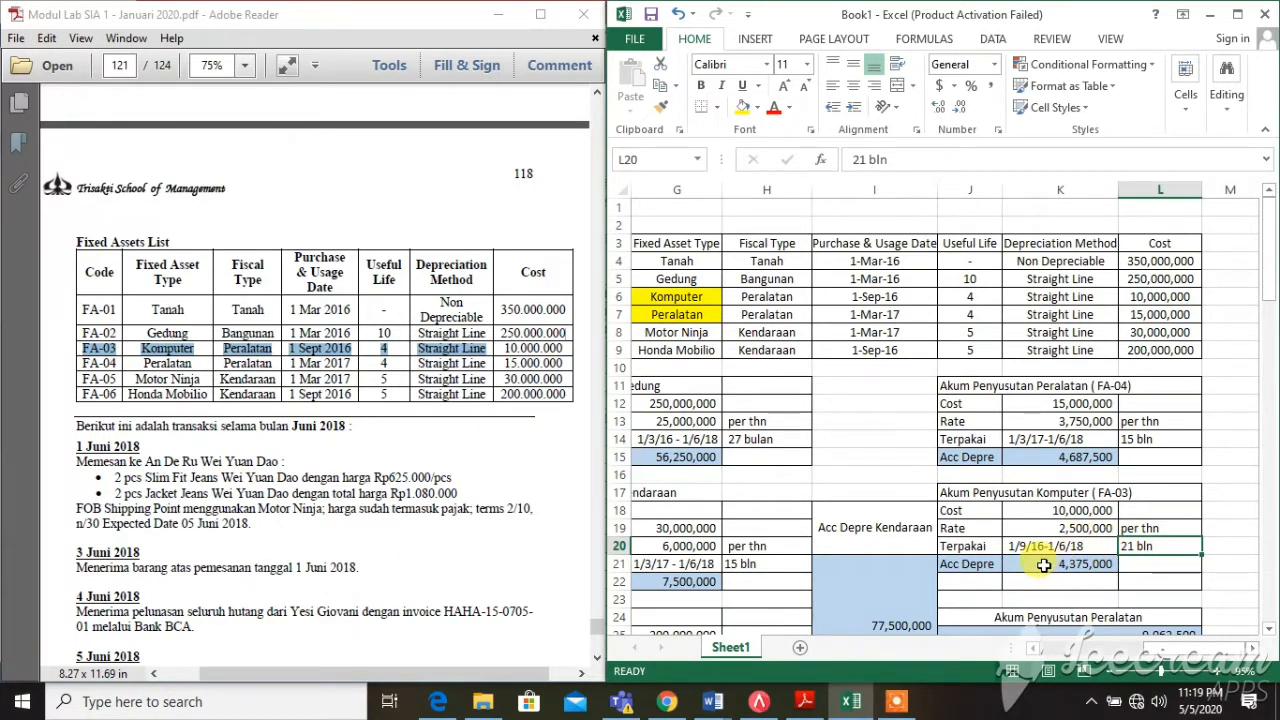
click(1043, 564)
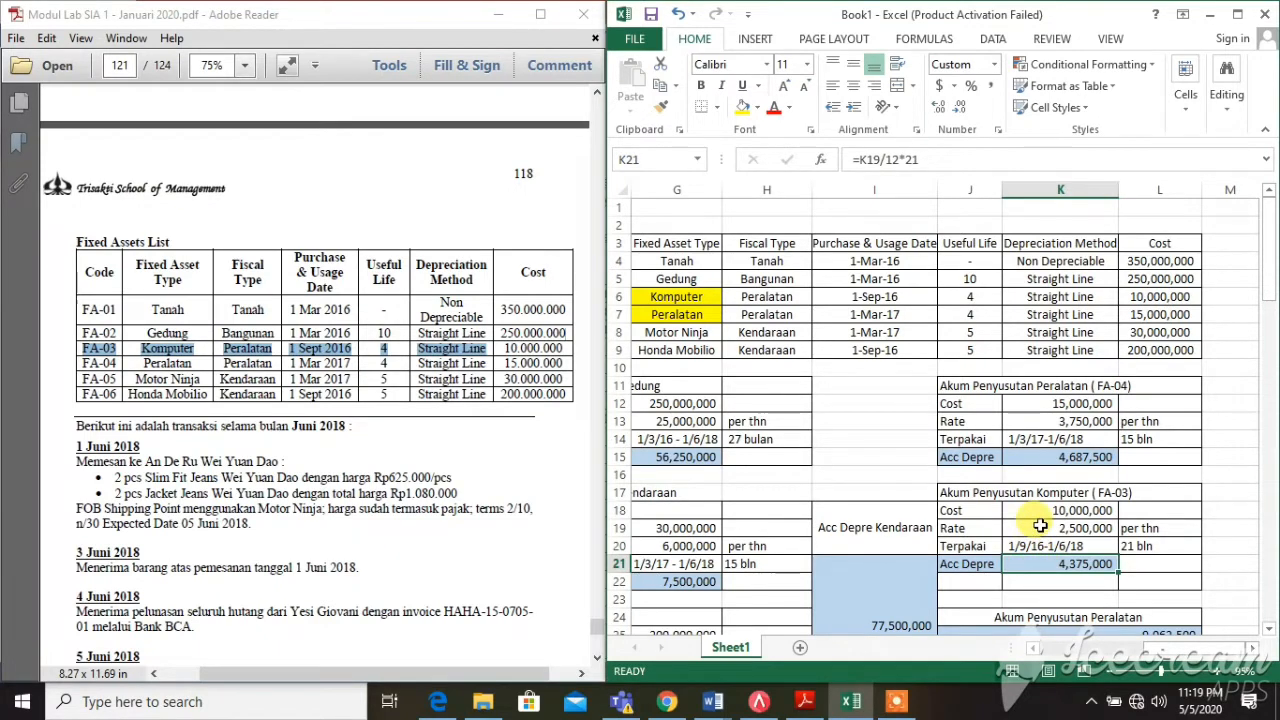
click(1165, 549)
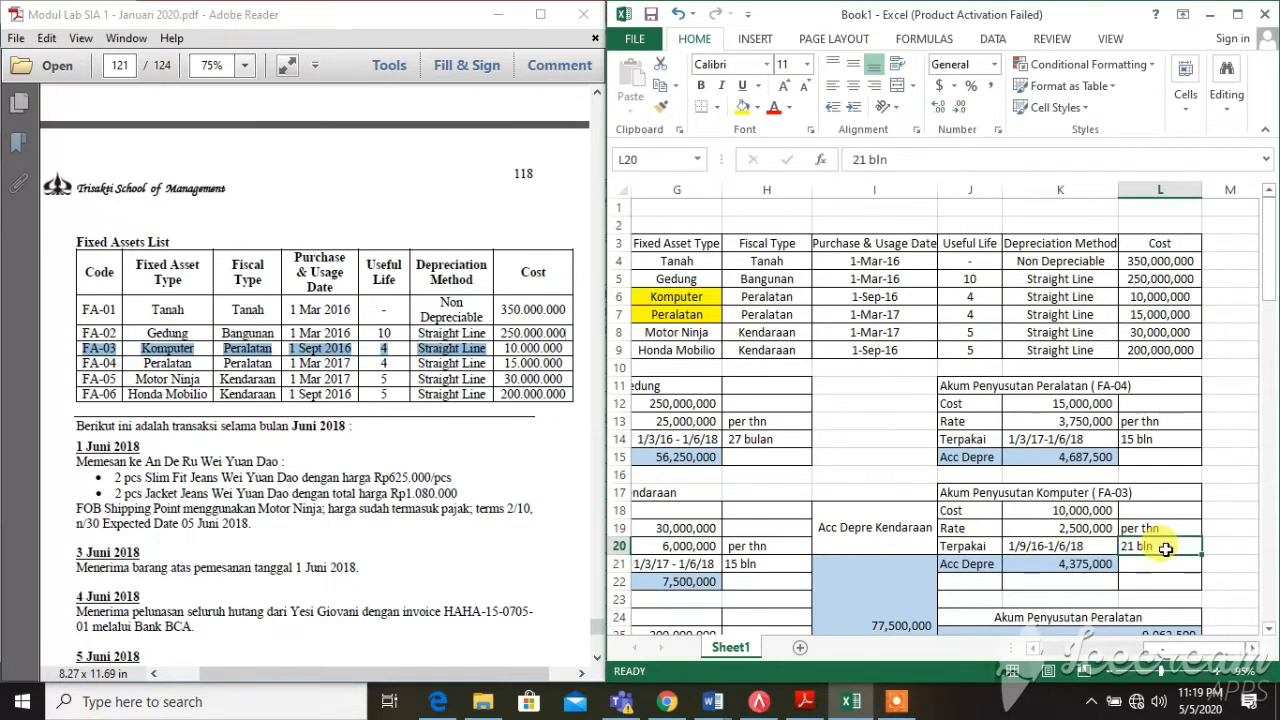
click(1032, 567)
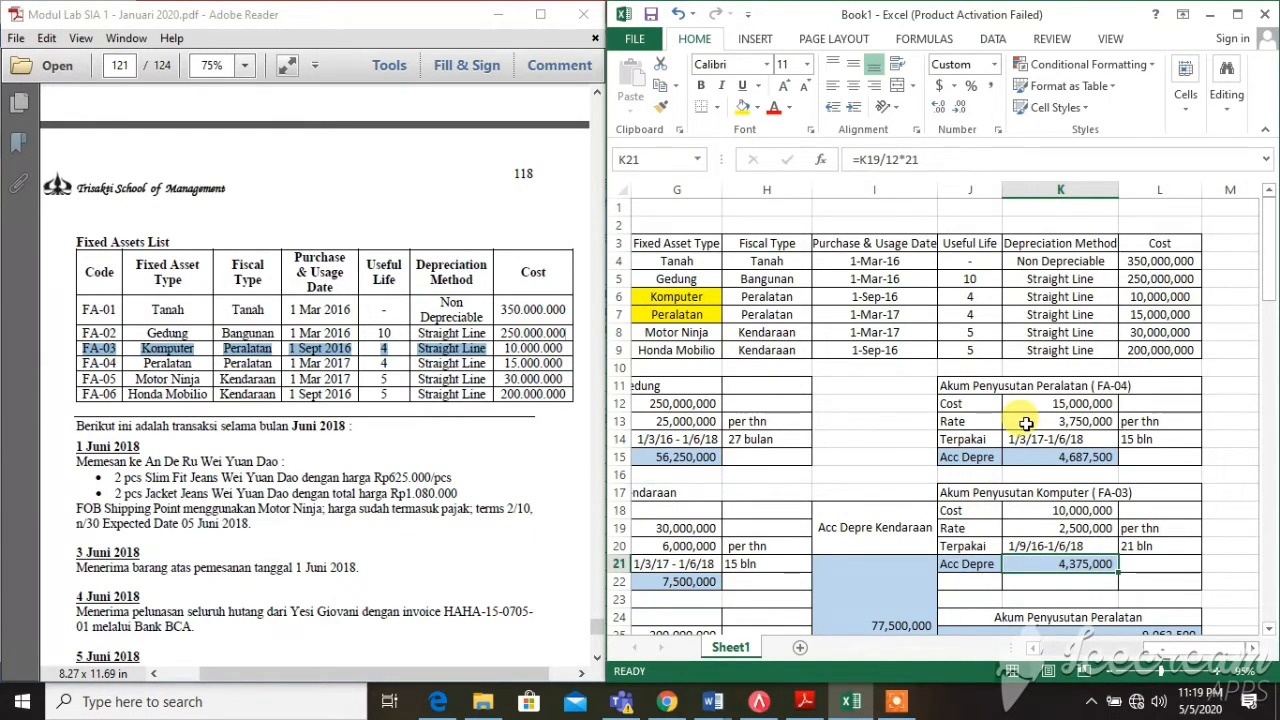
scroll(1026, 423, down, 1)
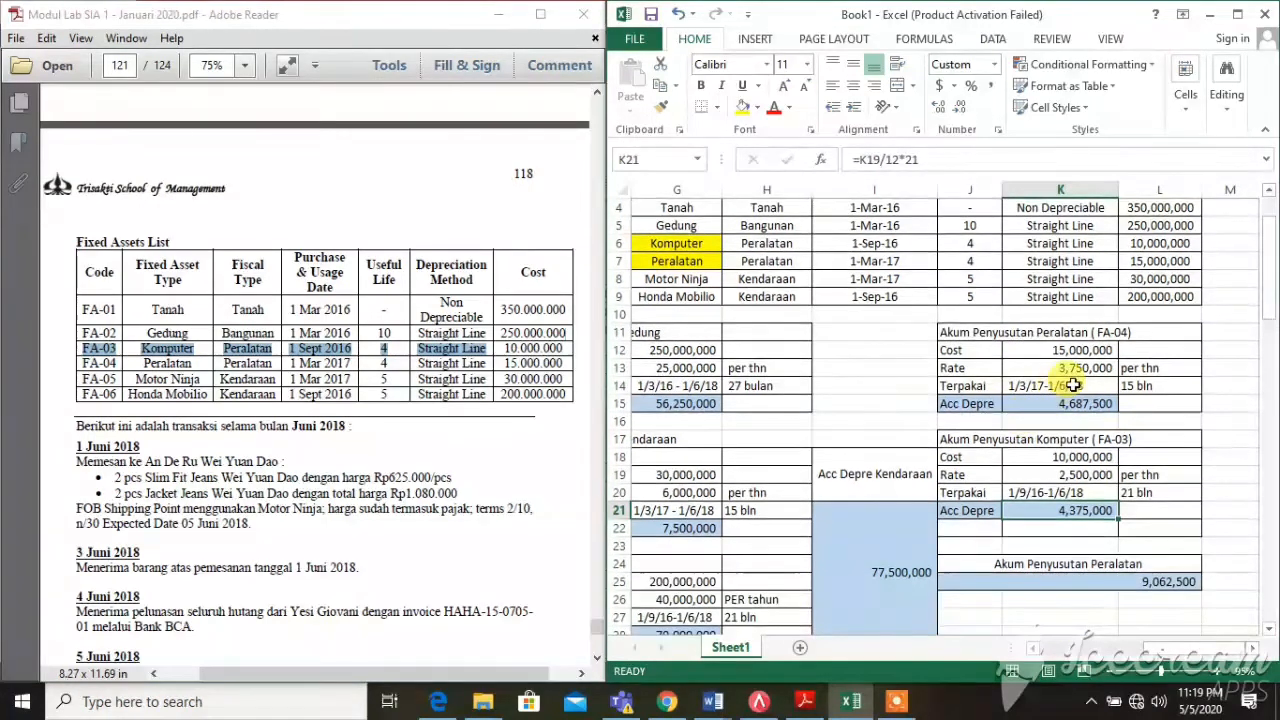
click(1072, 385)
click(1078, 404)
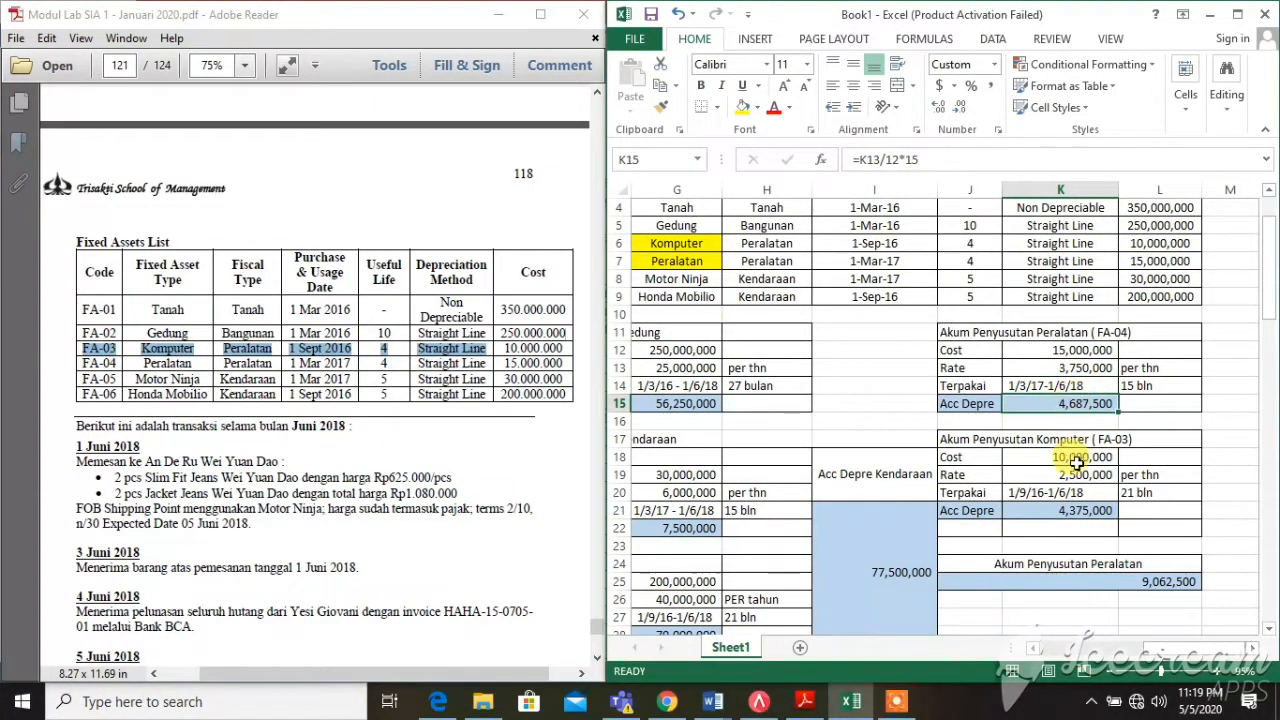
click(1092, 510)
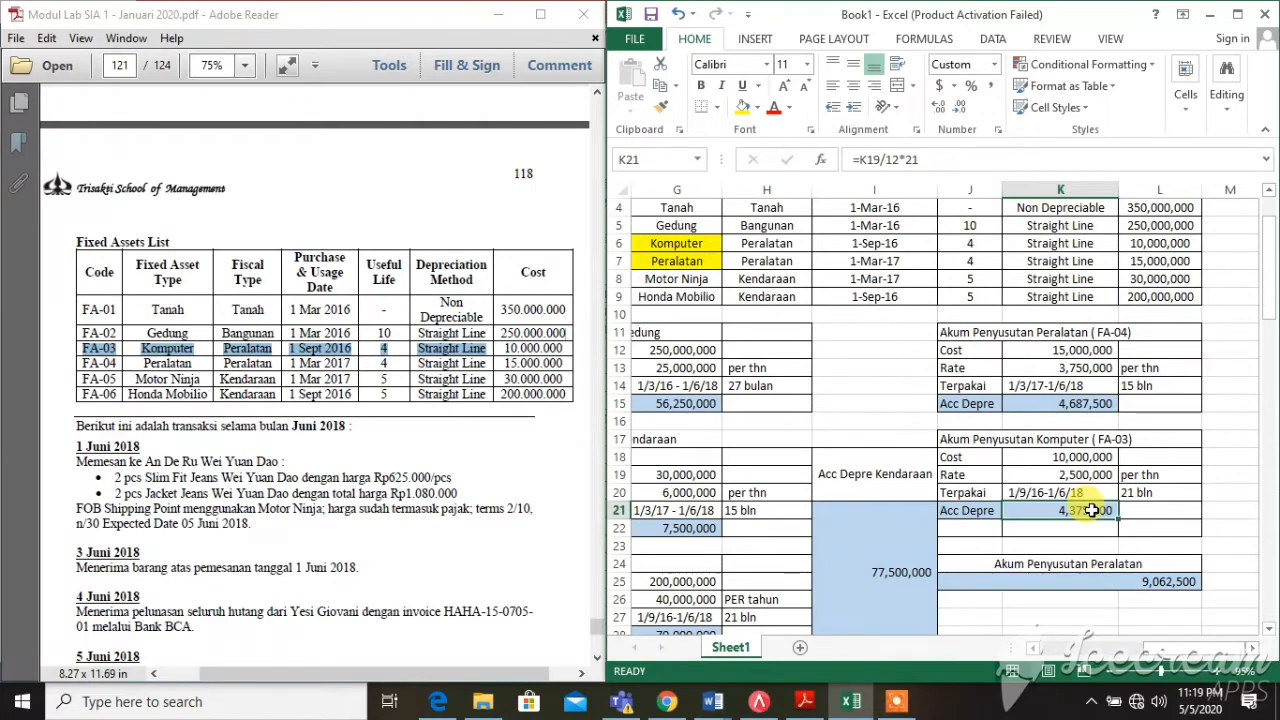
click(1093, 586)
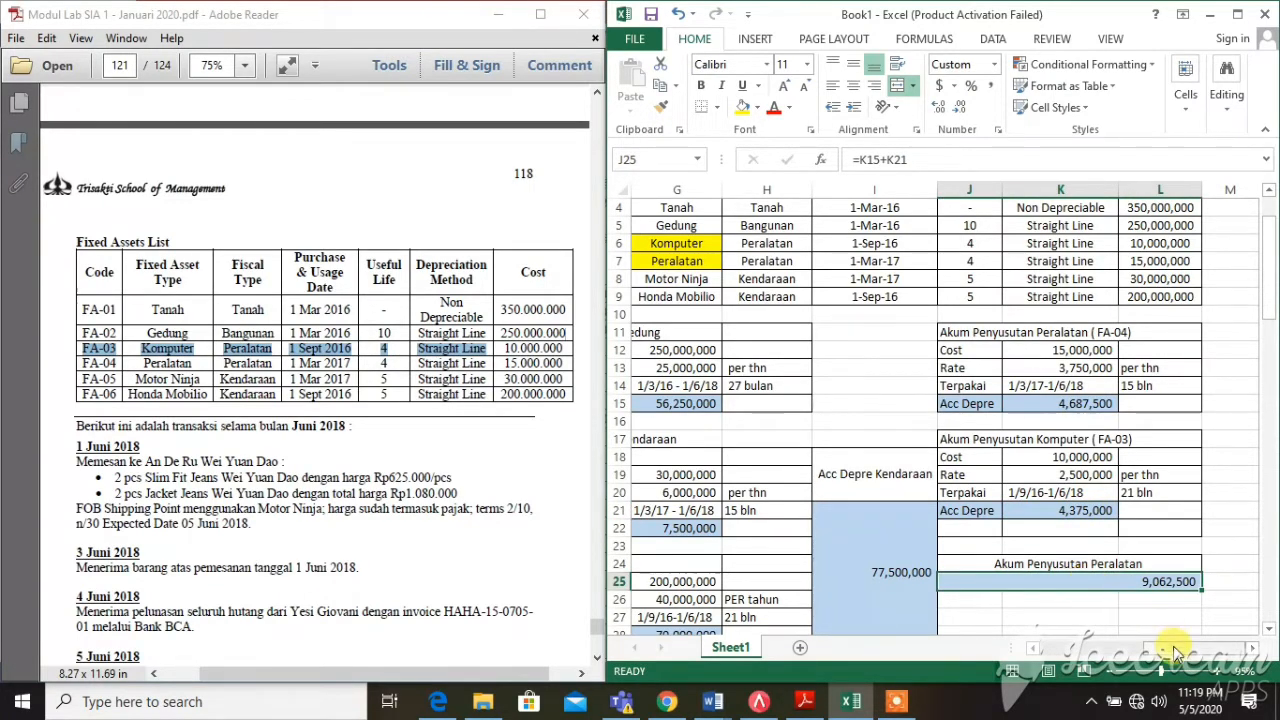
drag(1160, 650, 1078, 658)
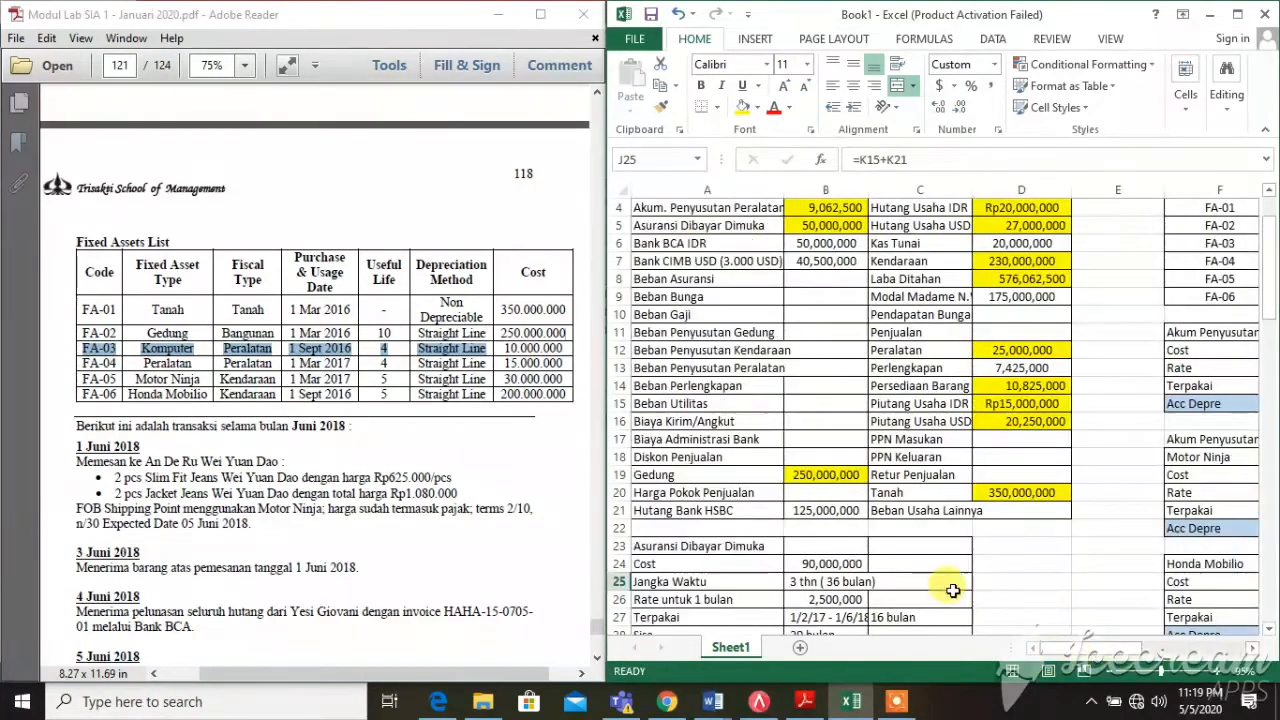
scroll(822, 256, up, 1)
click(823, 258)
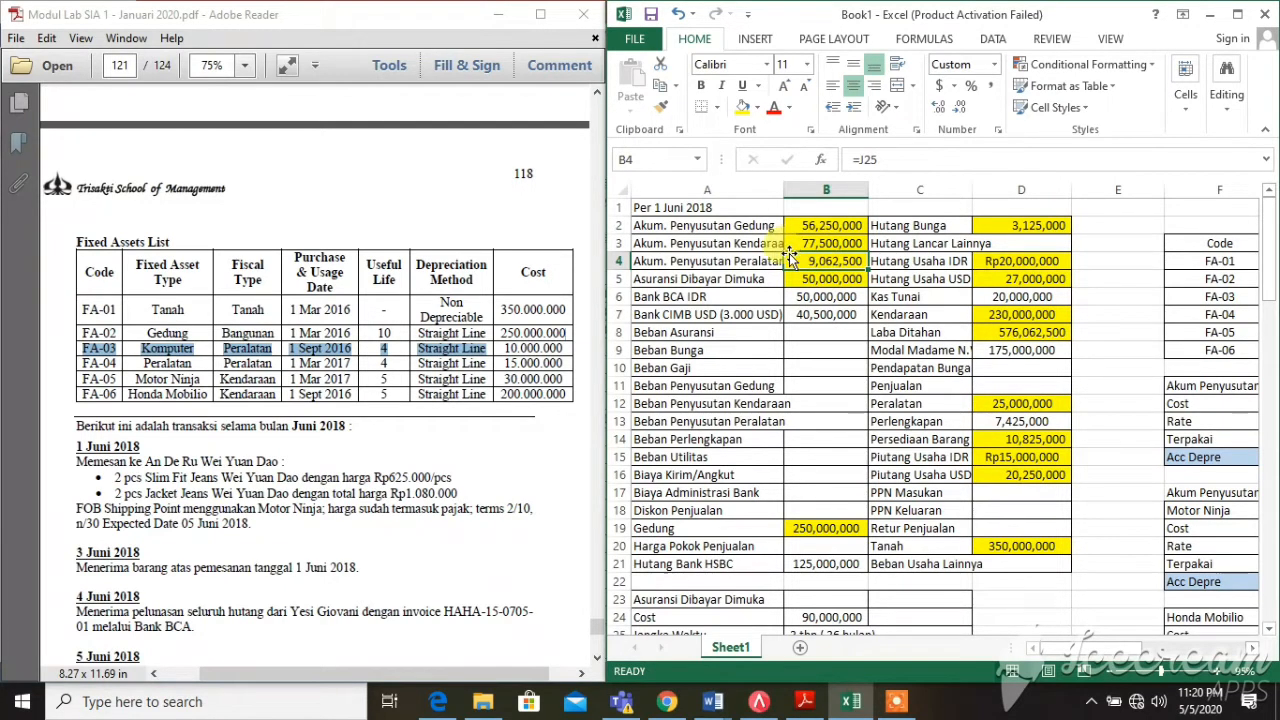
drag(776, 222, 789, 276)
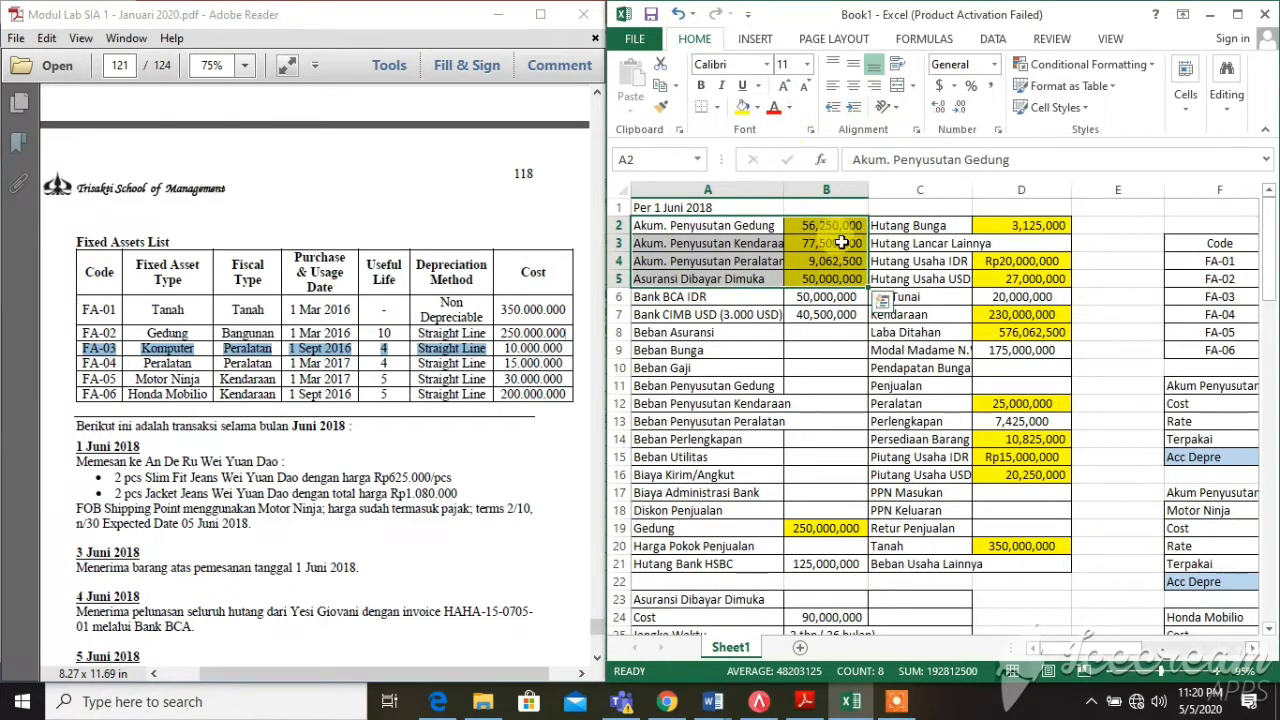
click(840, 297)
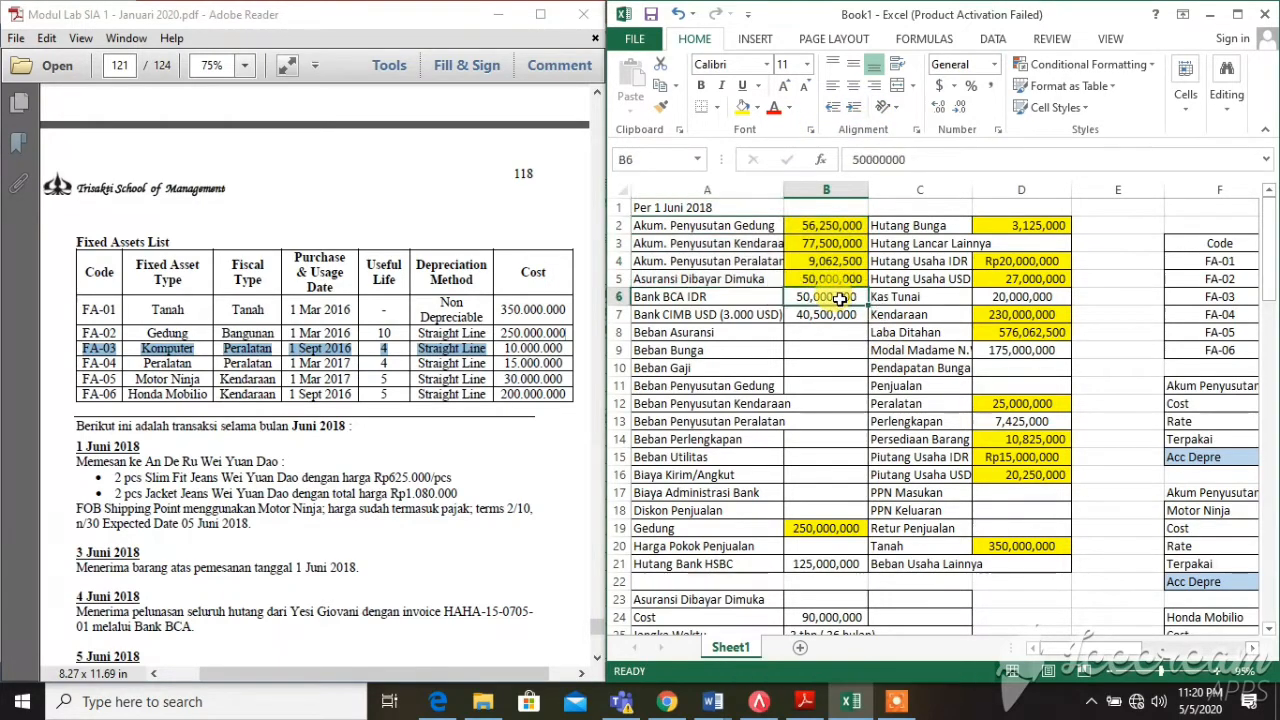
Go to the page 118 trial balance and mark the unknown Gedung and Hutang Bunga values
click(325, 310)
scroll(325, 310, up, 15)
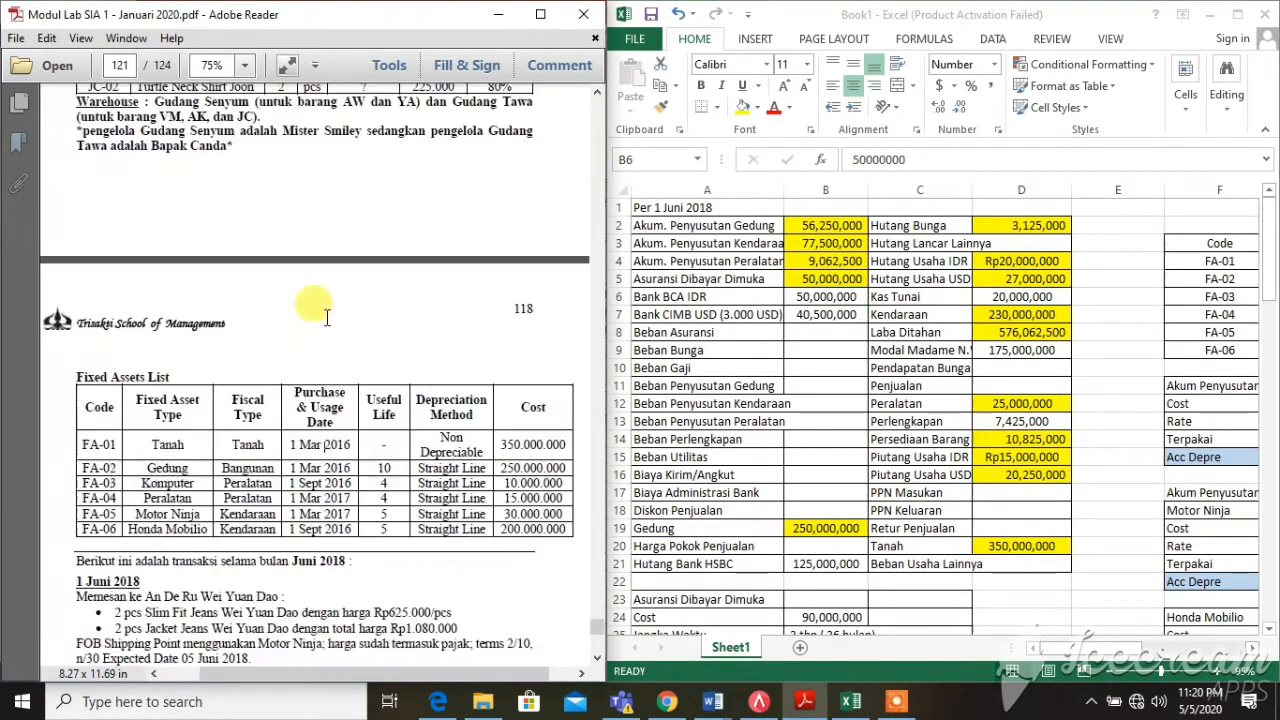
scroll(325, 315, up, 8)
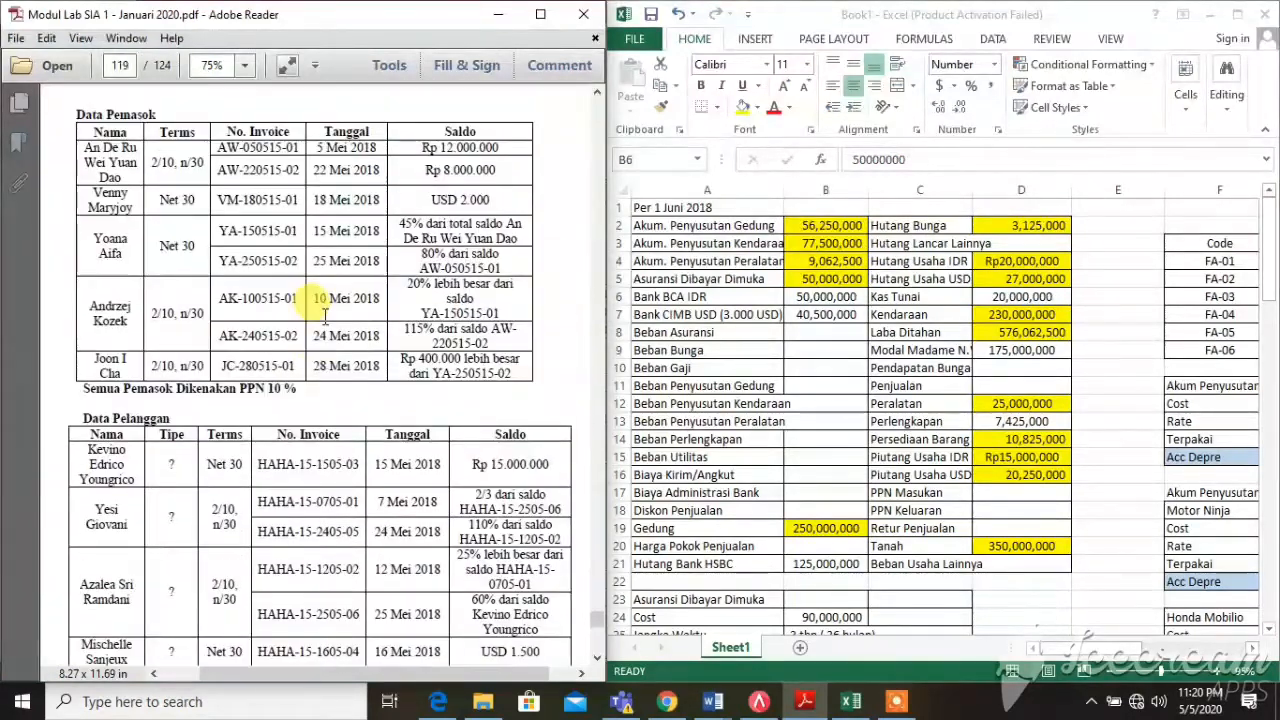
scroll(325, 315, down, 3)
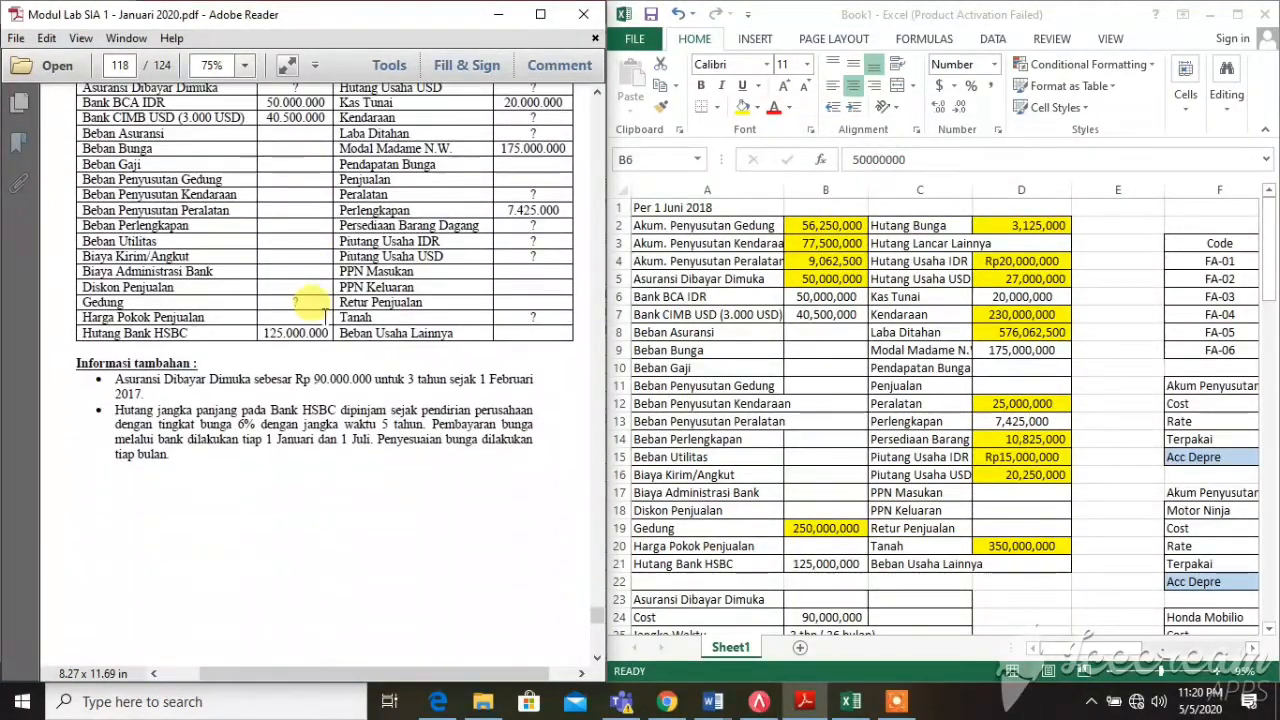
scroll(312, 318, up, 1)
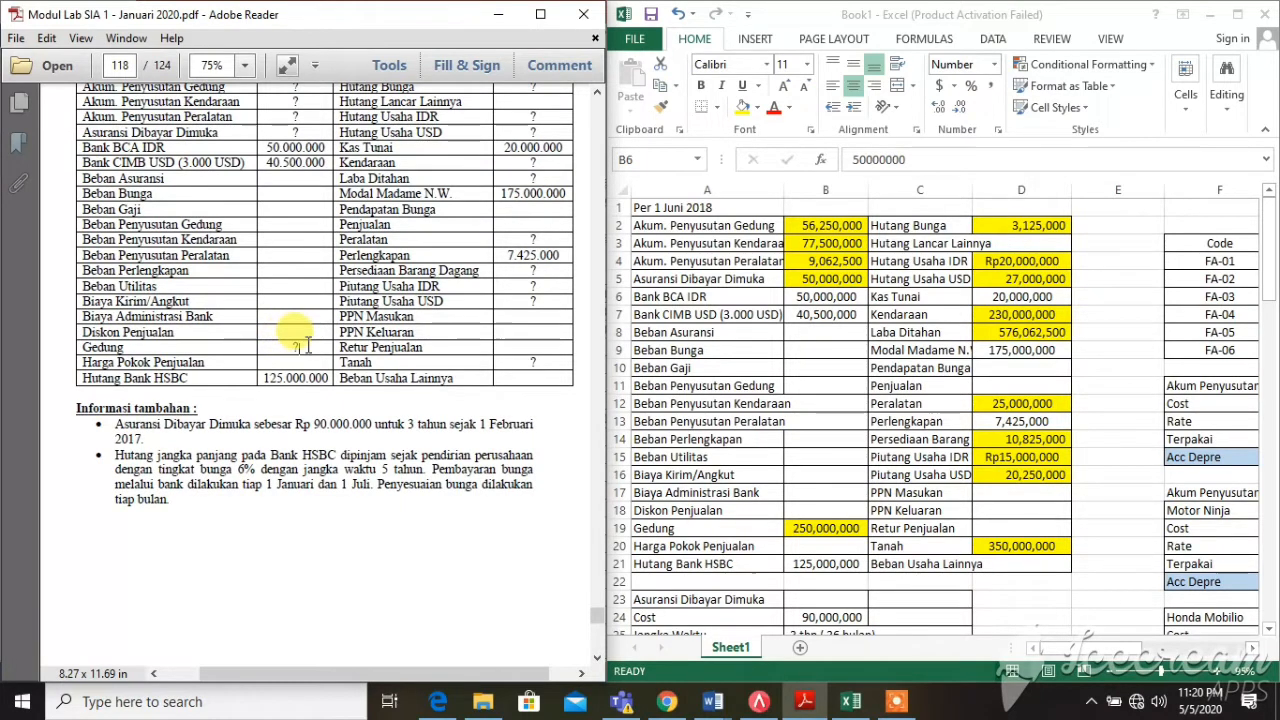
double_click(290, 350)
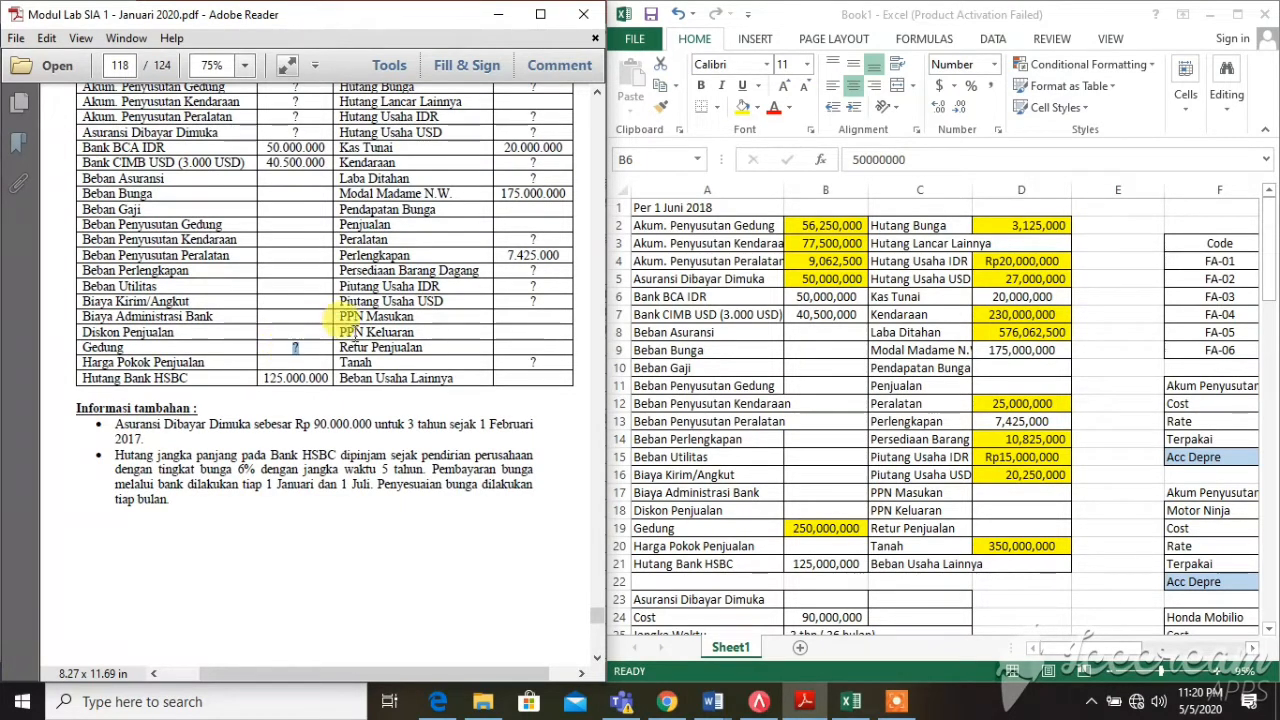
scroll(470, 335, up, 2)
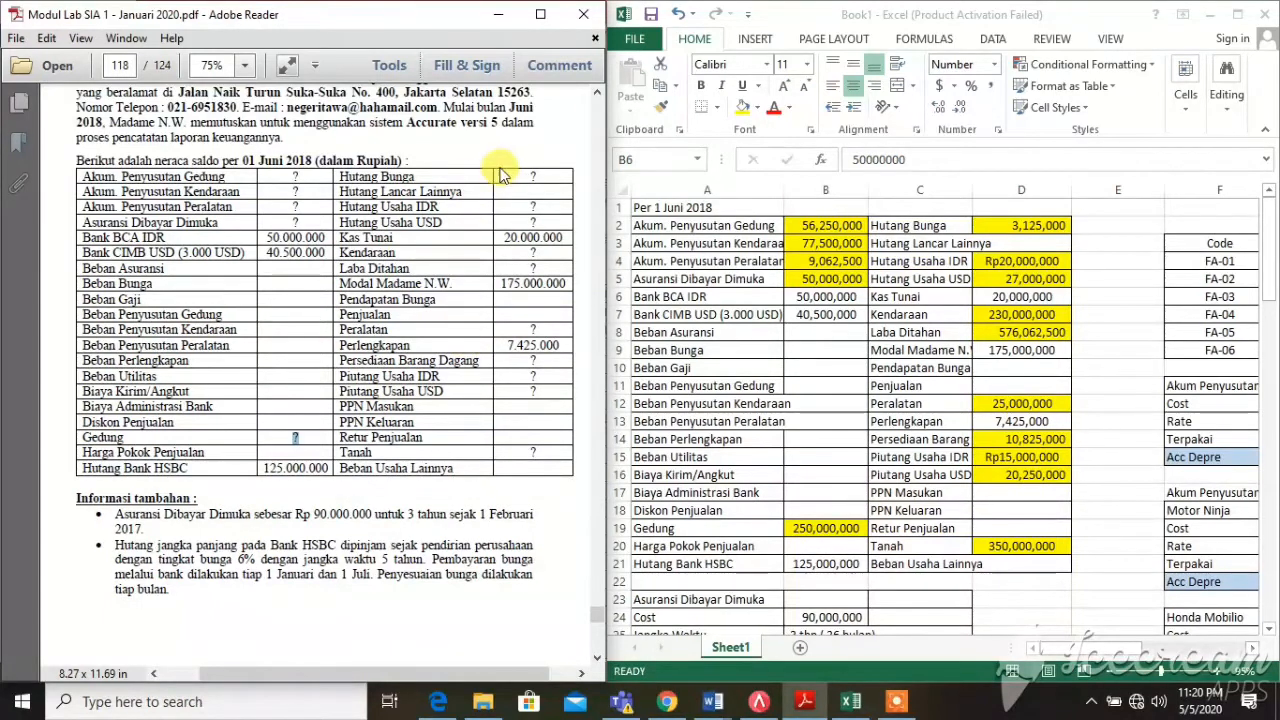
double_click(533, 177)
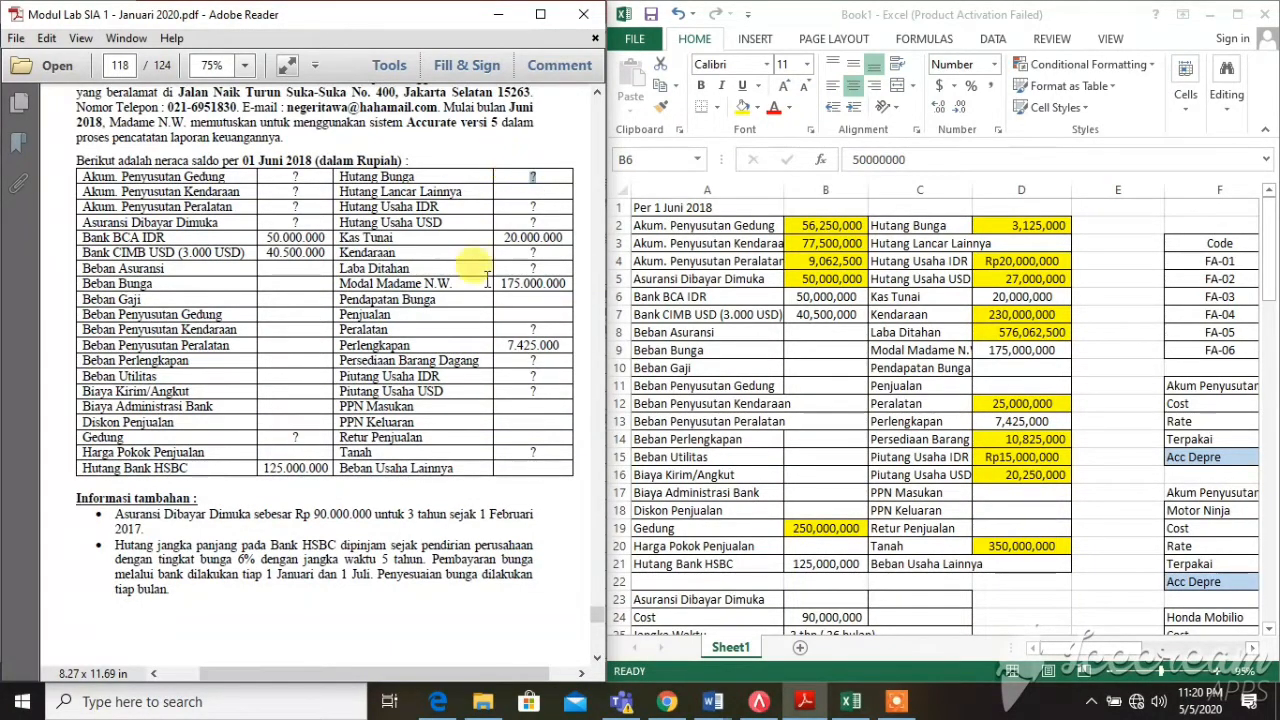
scroll(306, 510, down, 1)
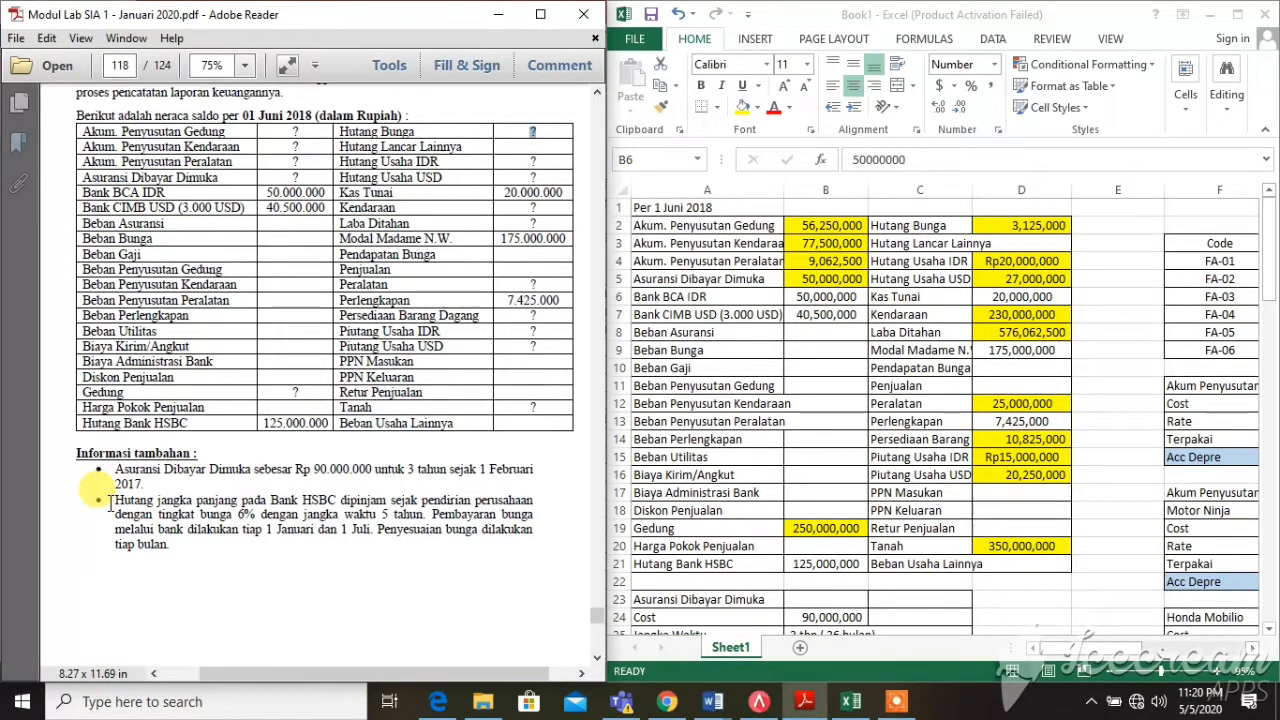
Highlight the HSBC loan paragraph, then locate the Hutang Pokok row of the interest calculation
drag(110, 502, 329, 543)
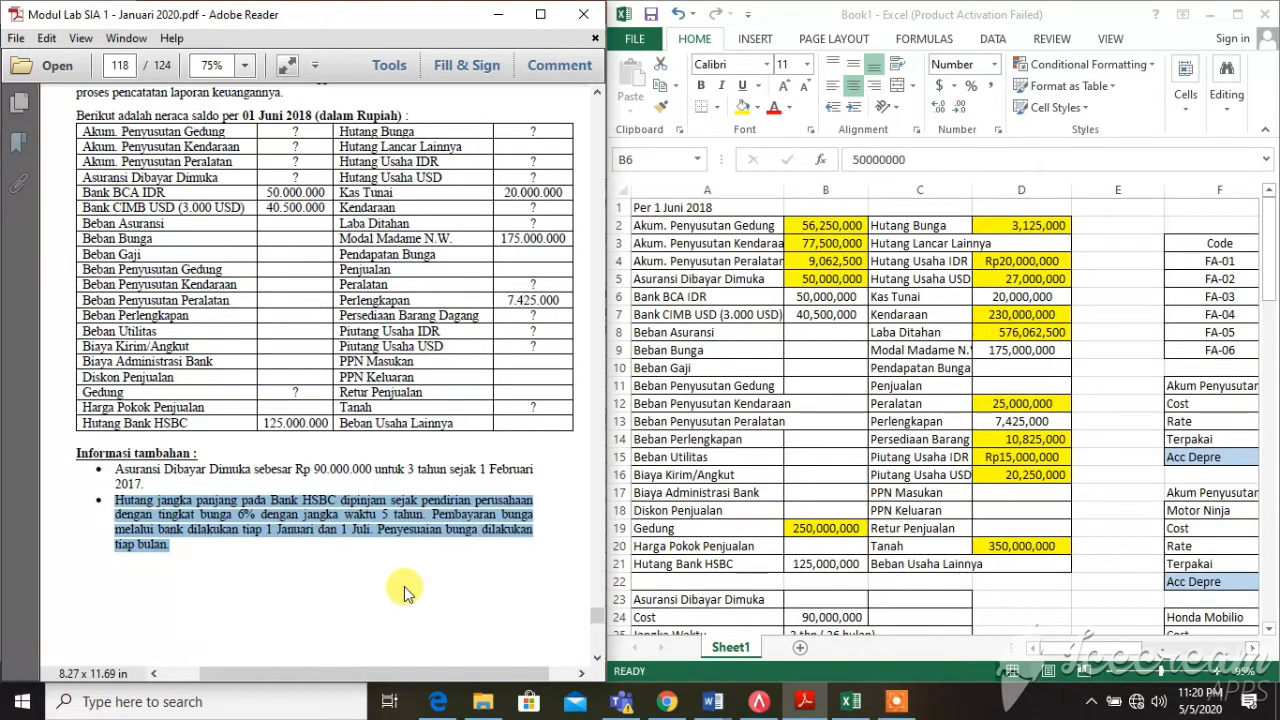
click(405, 592)
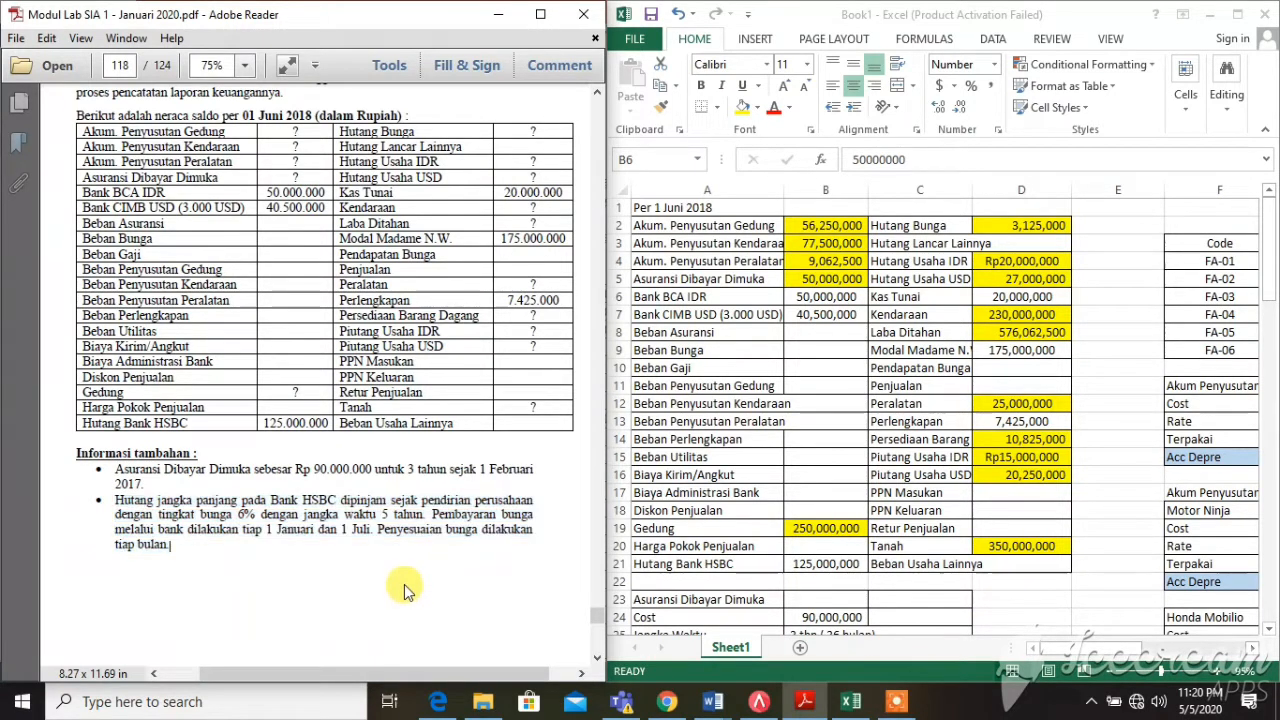
click(897, 462)
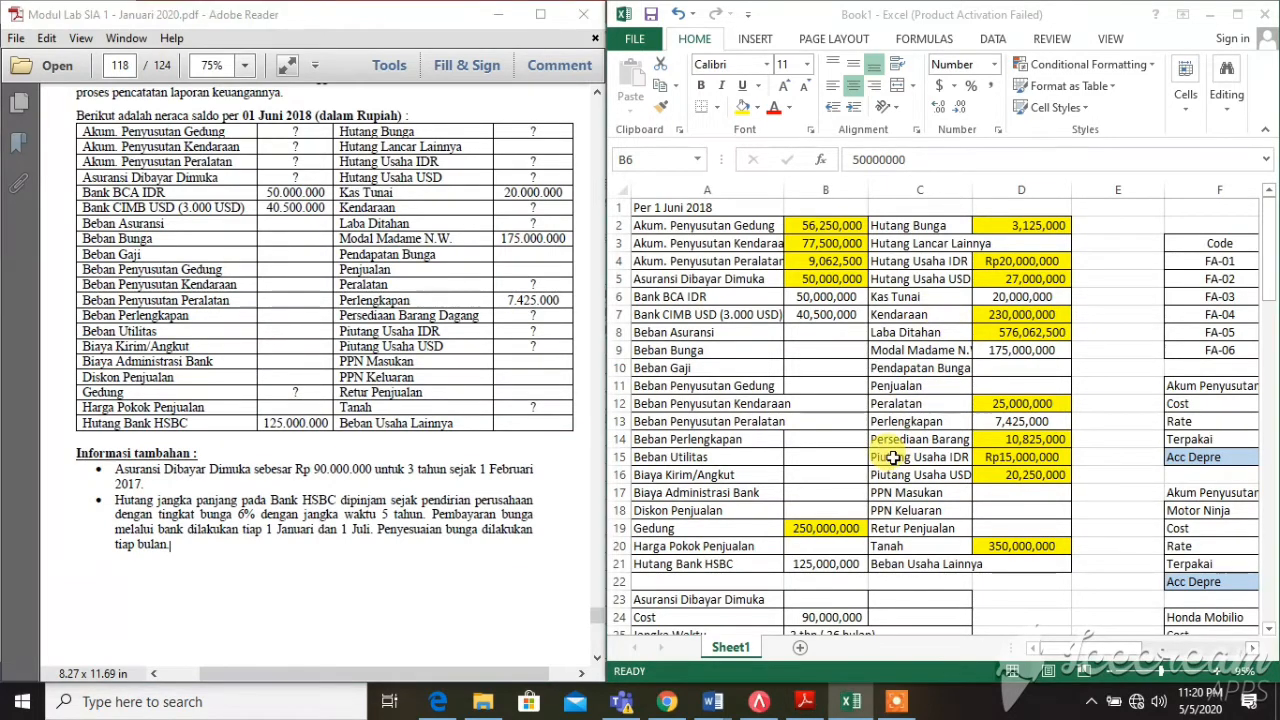
scroll(895, 458, down, 4)
scroll(929, 491, down, 1)
click(670, 510)
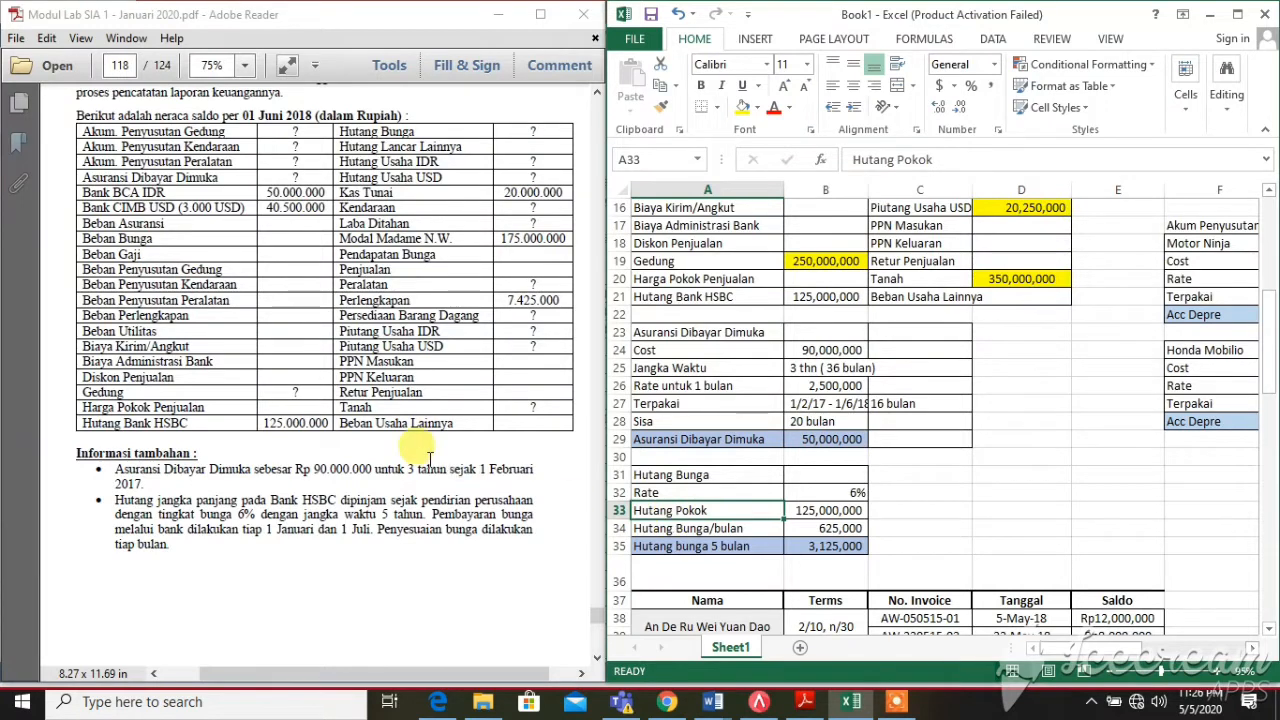
click(206, 438)
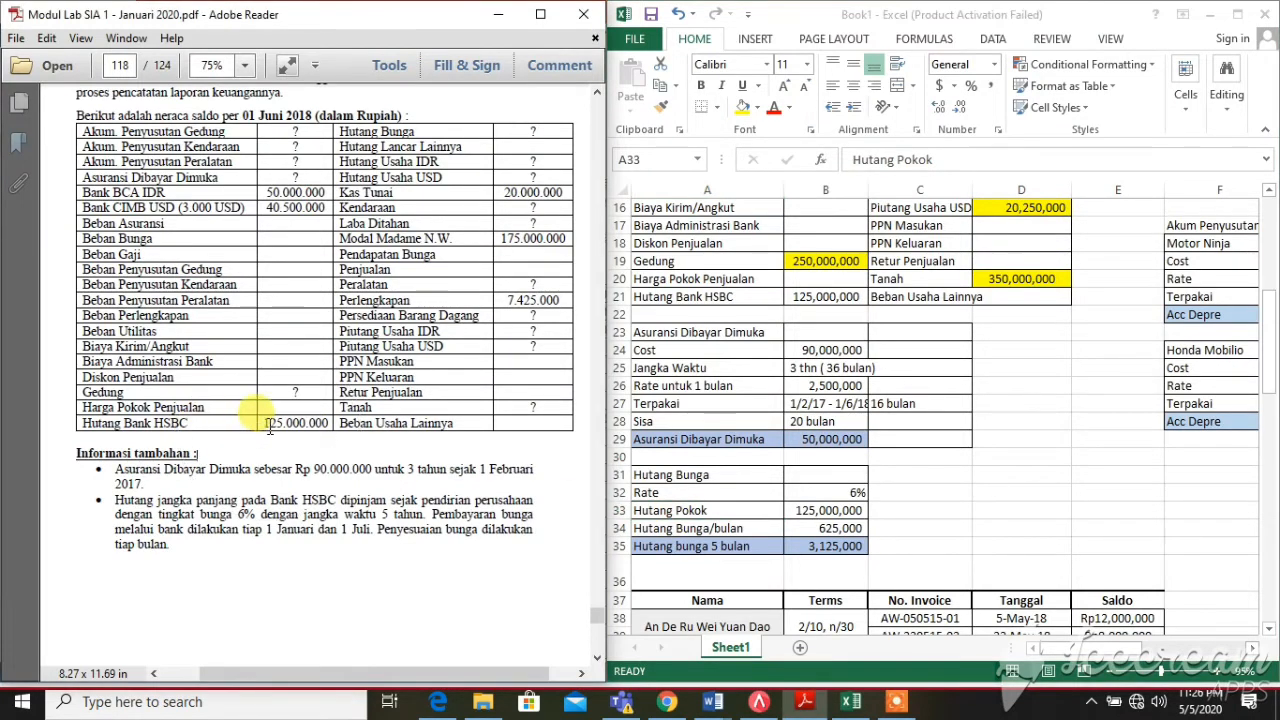
key(ctrl)
key(ctrl)
key(ctrl)
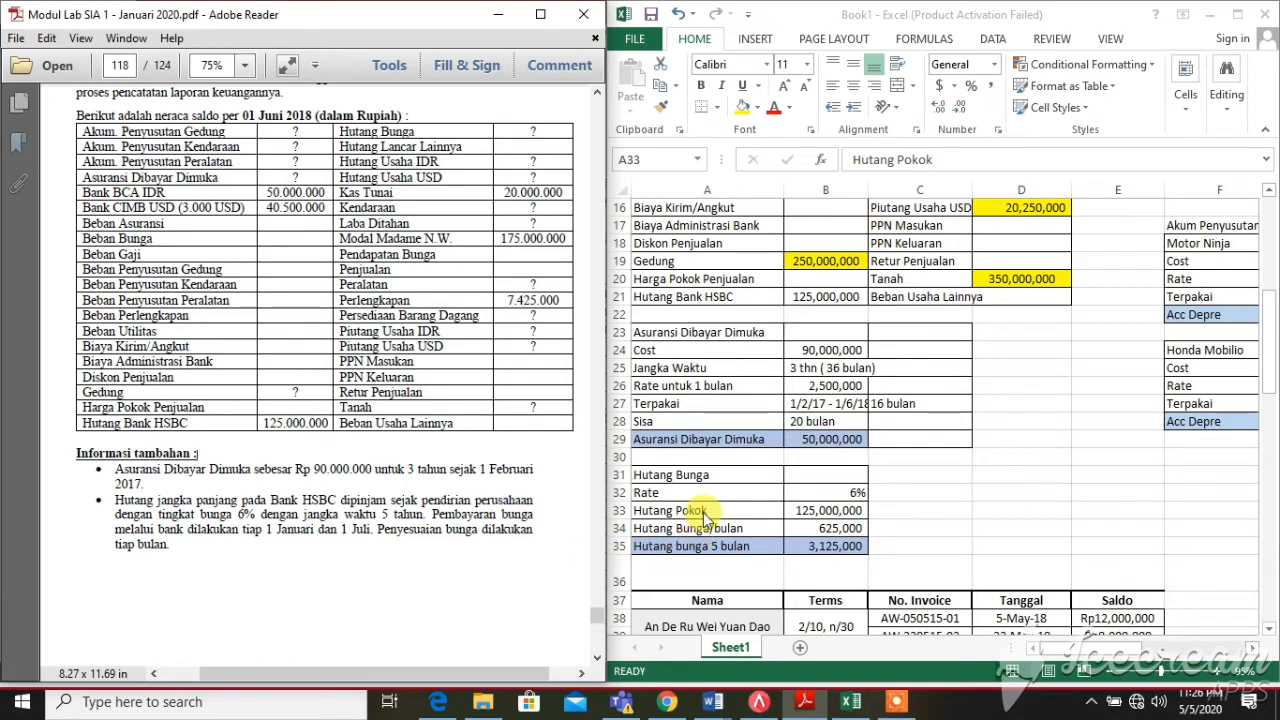
drag(204, 422, 233, 440)
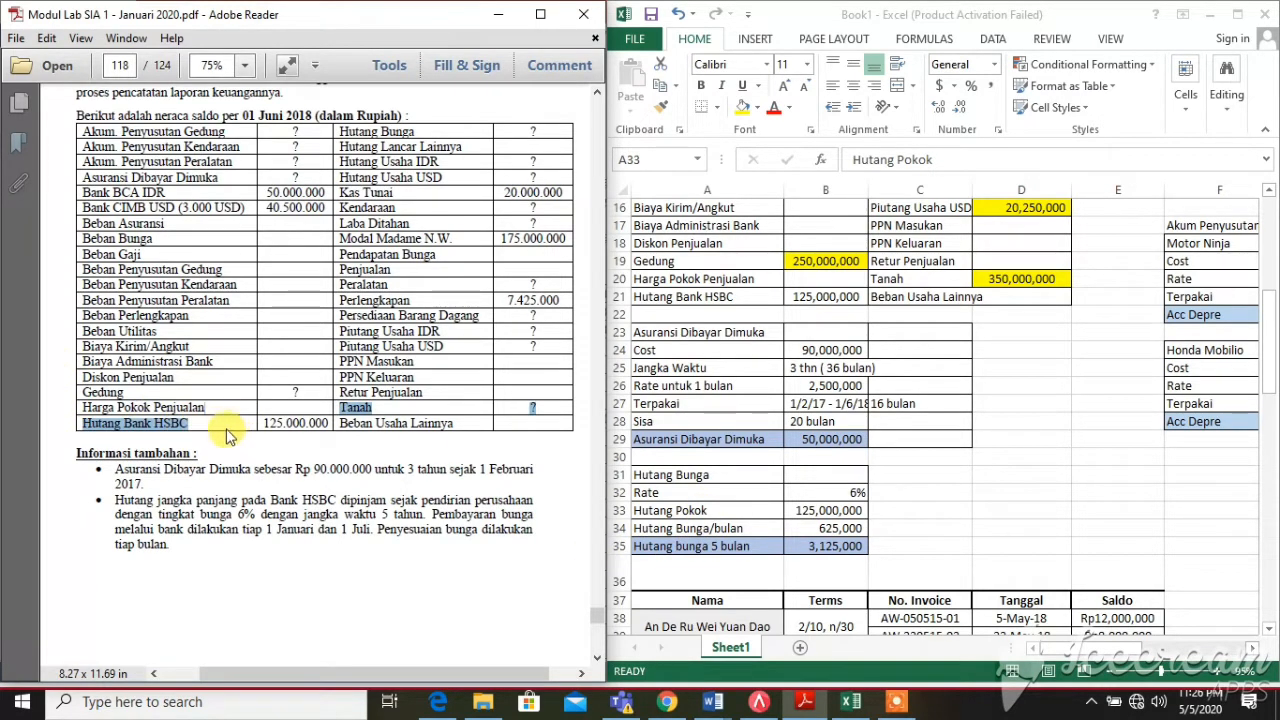
click(226, 424)
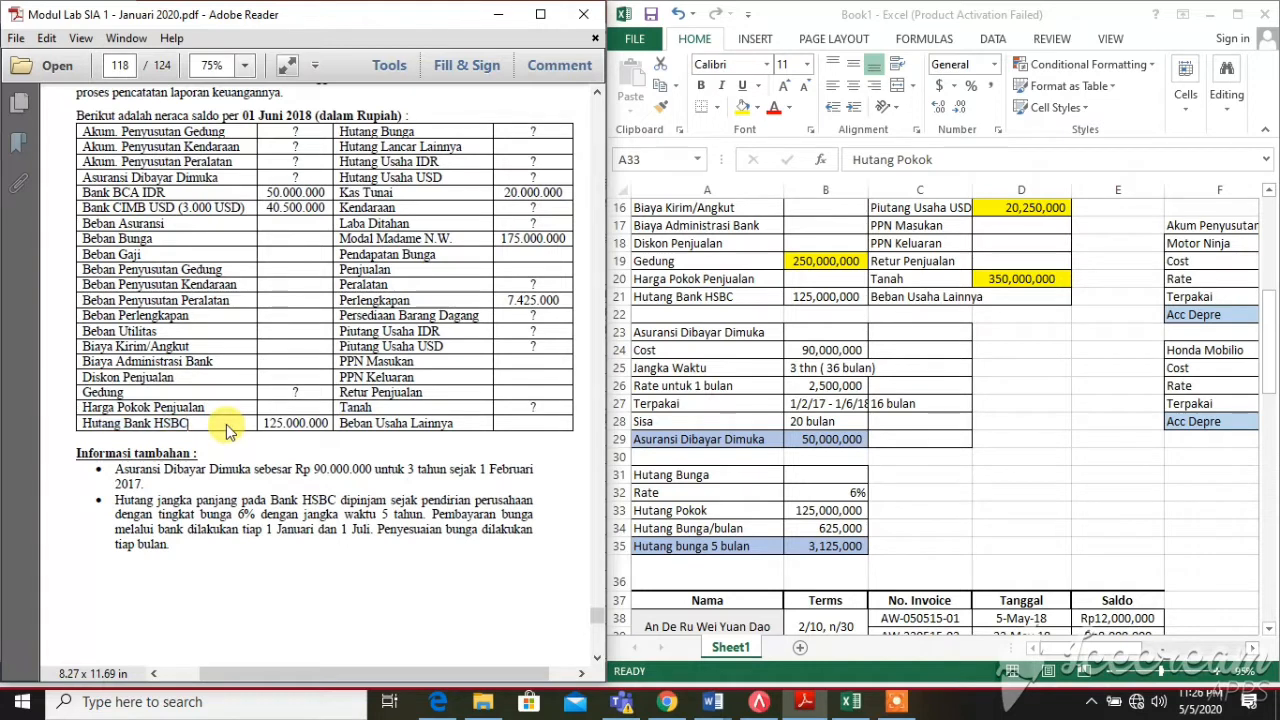
click(765, 508)
click(811, 509)
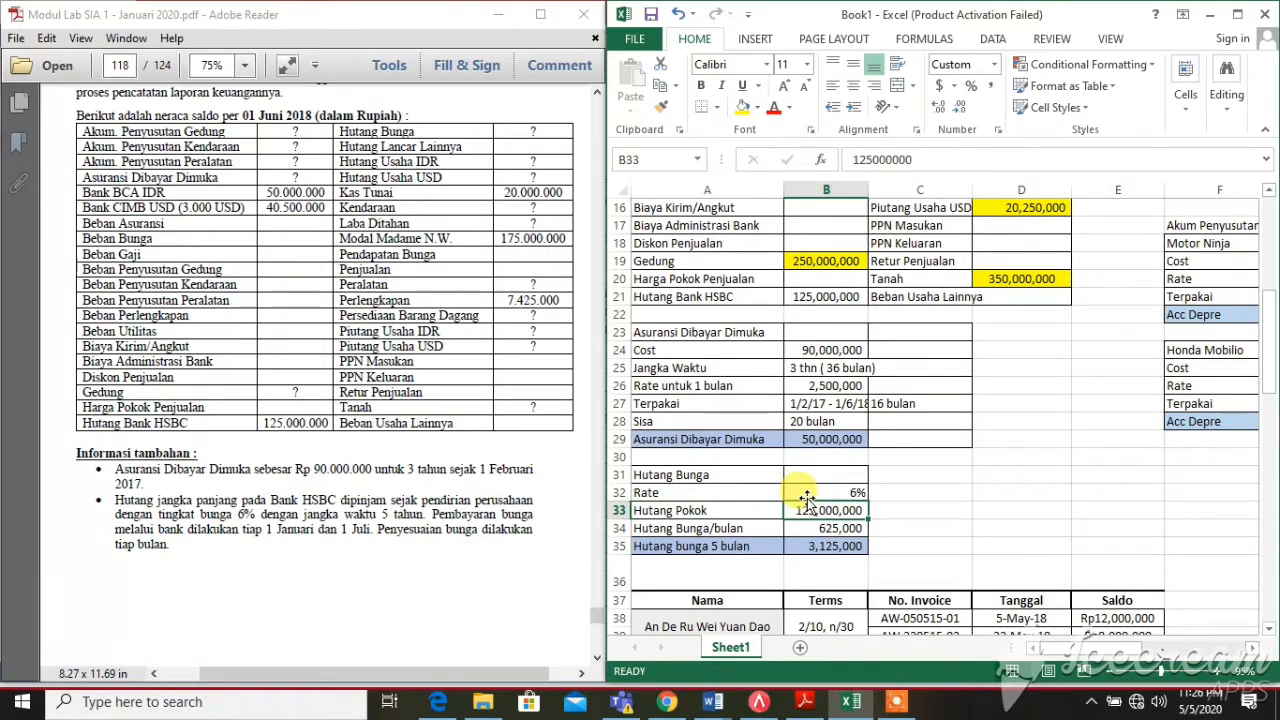
click(829, 478)
click(829, 497)
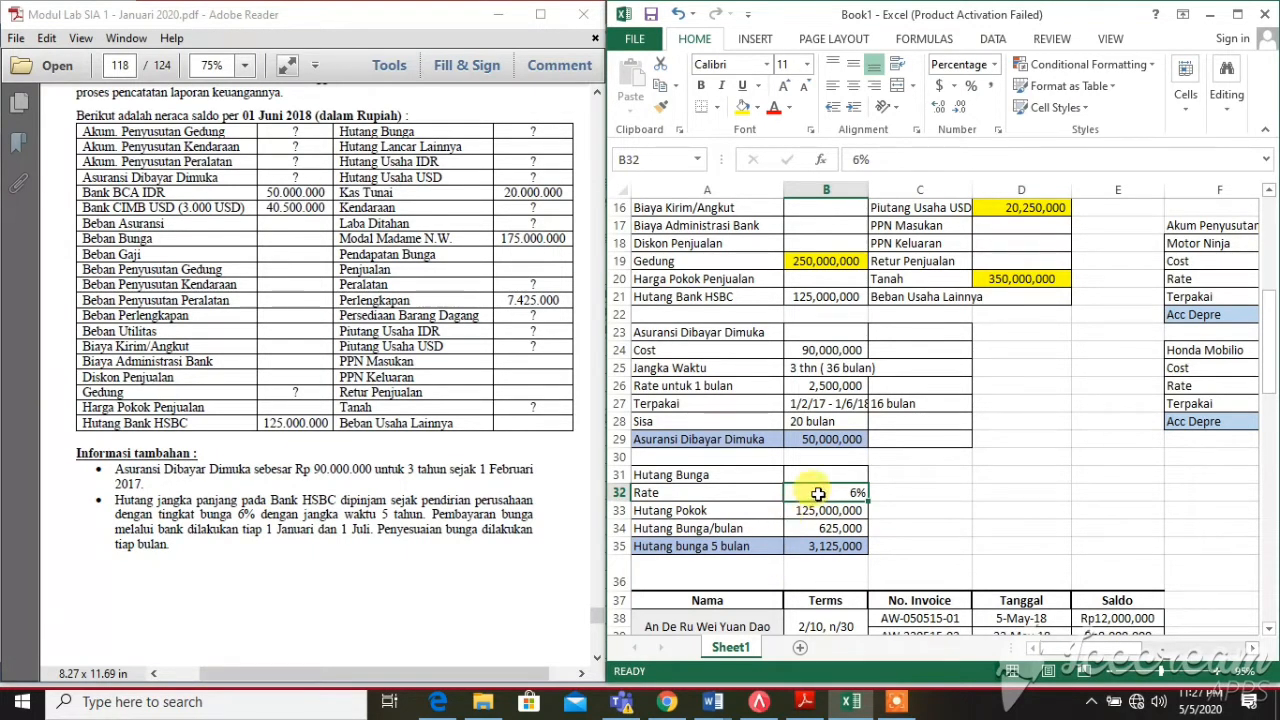
click(797, 526)
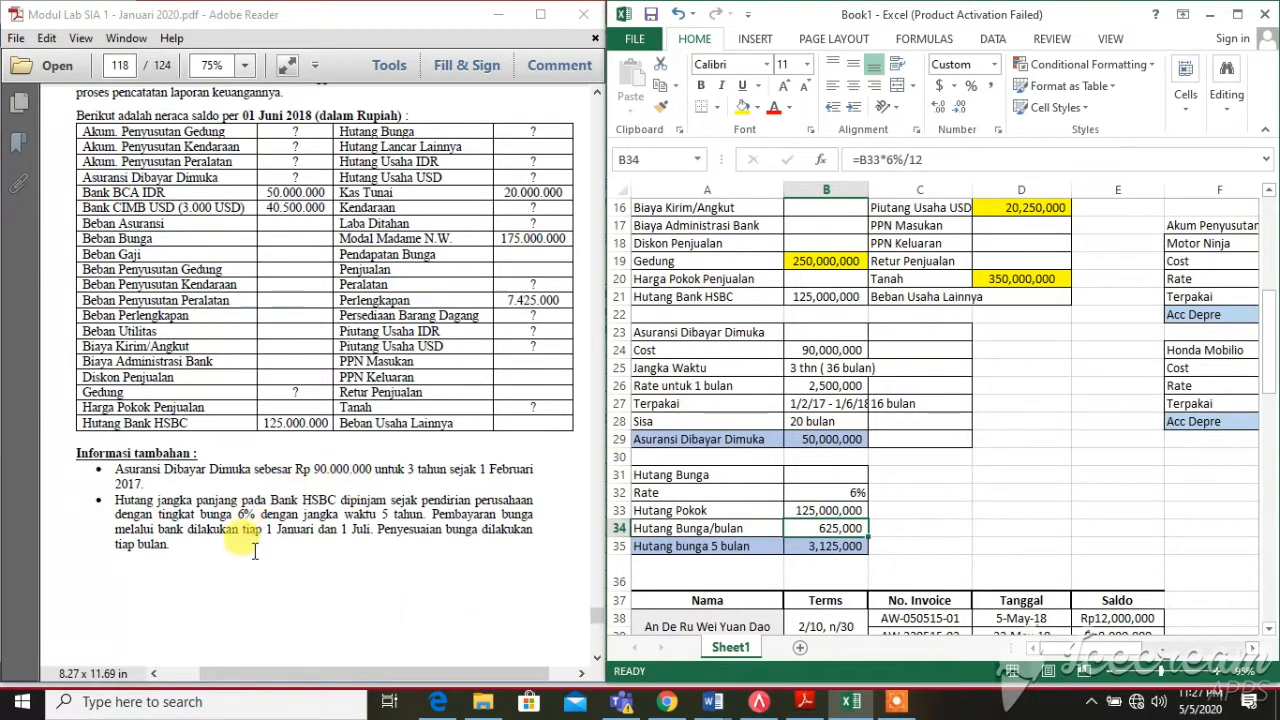
drag(266, 529, 376, 535)
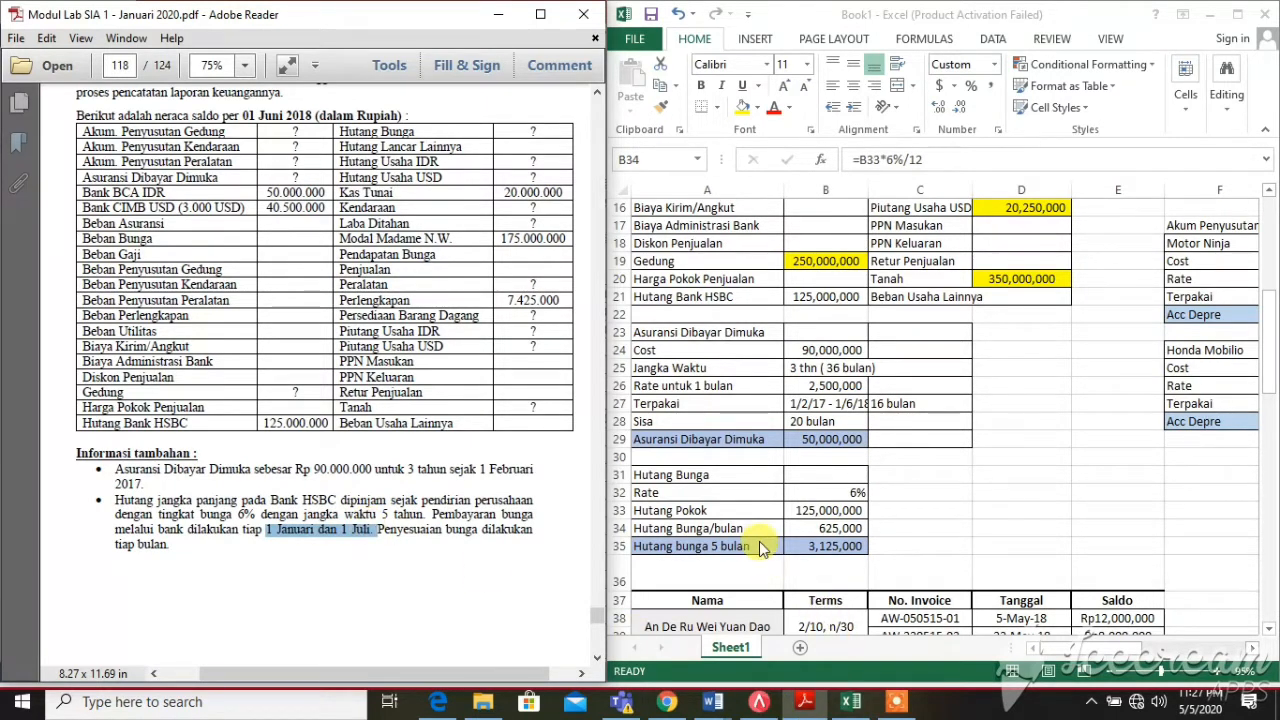
click(792, 530)
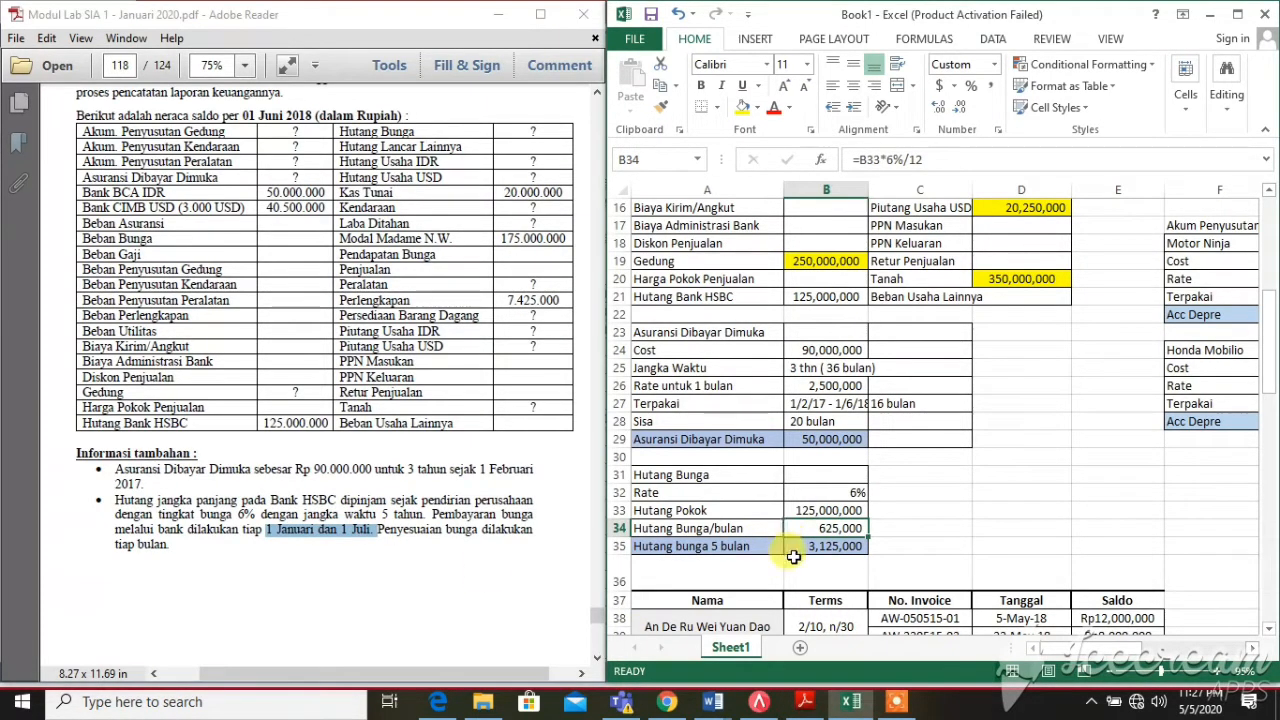
click(800, 546)
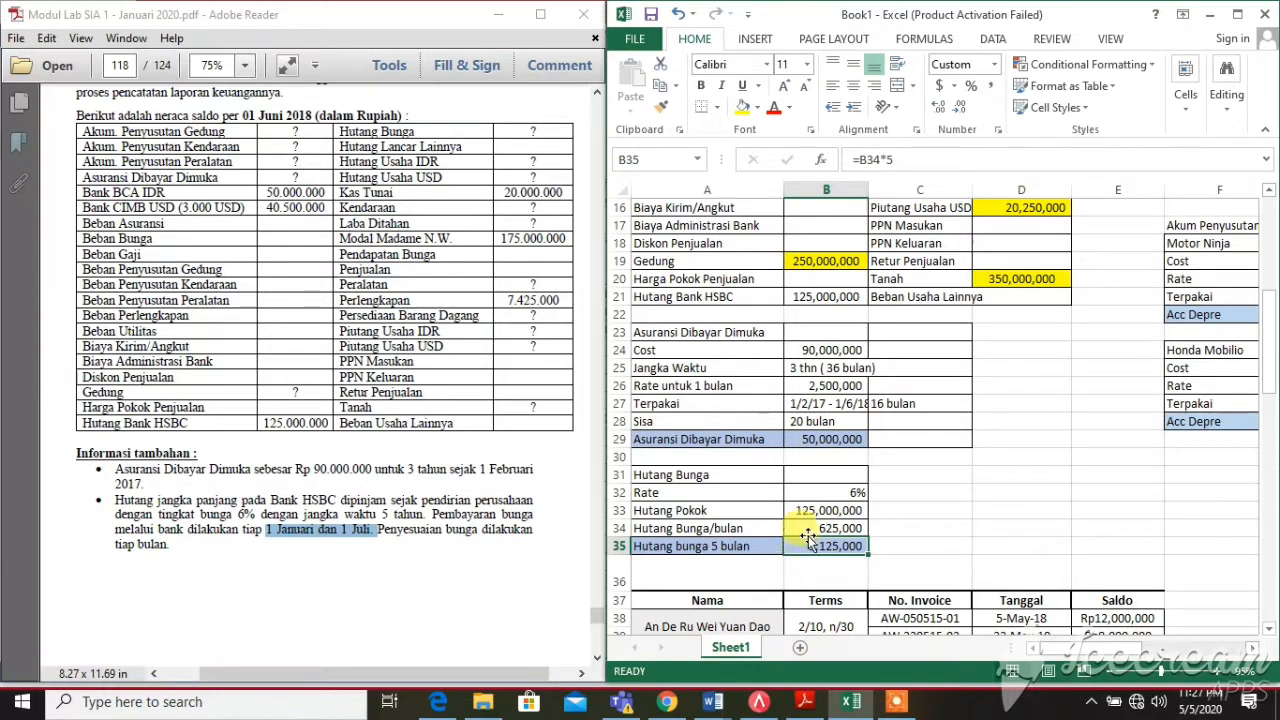
click(807, 530)
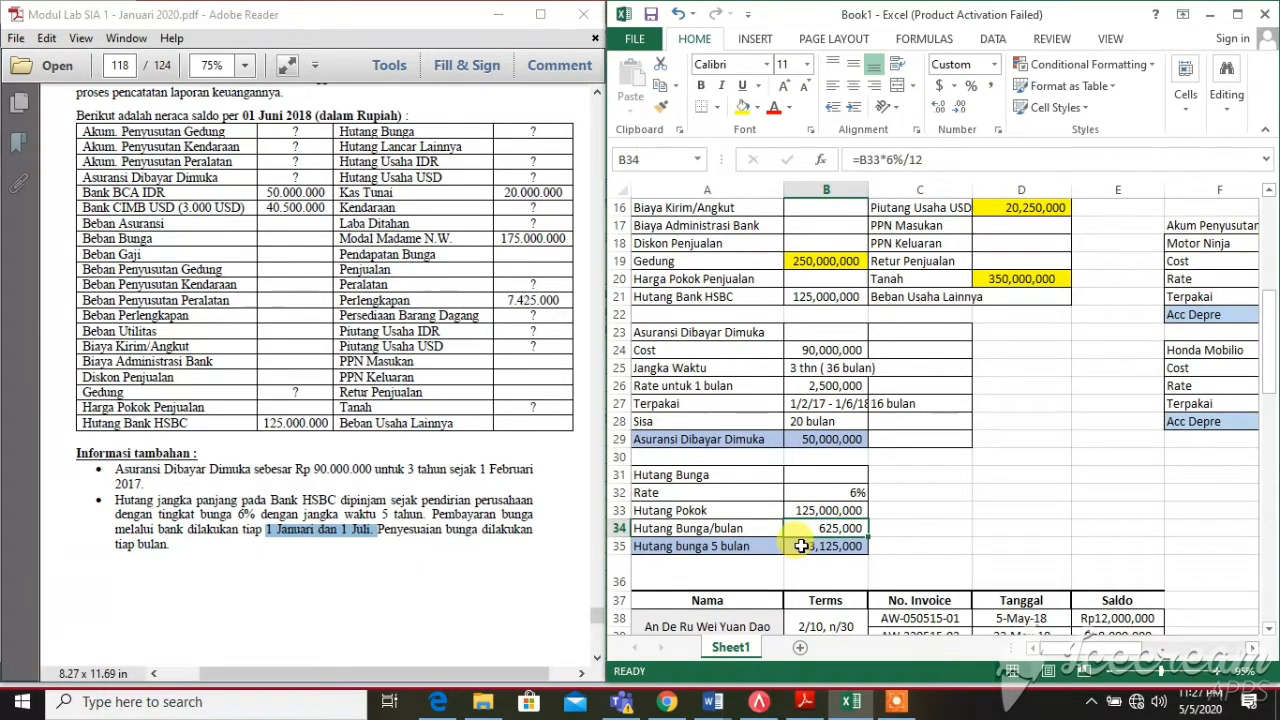
click(801, 546)
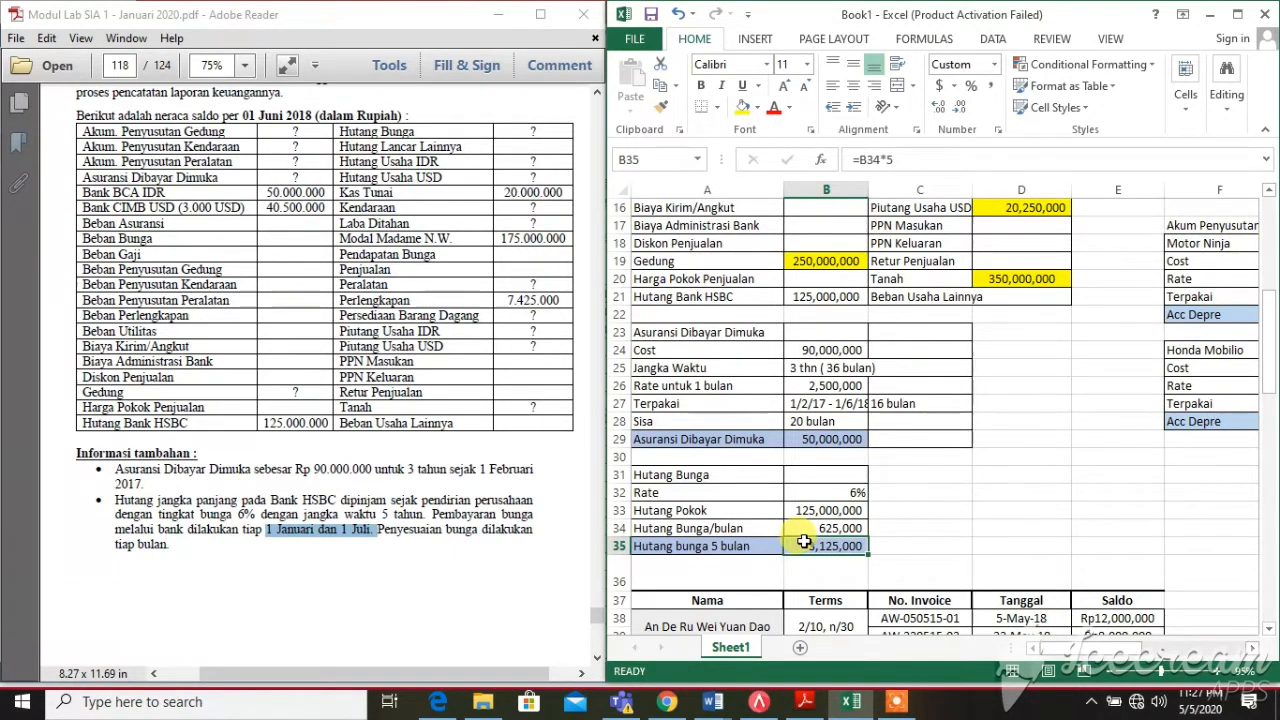
scroll(805, 543, up, 4)
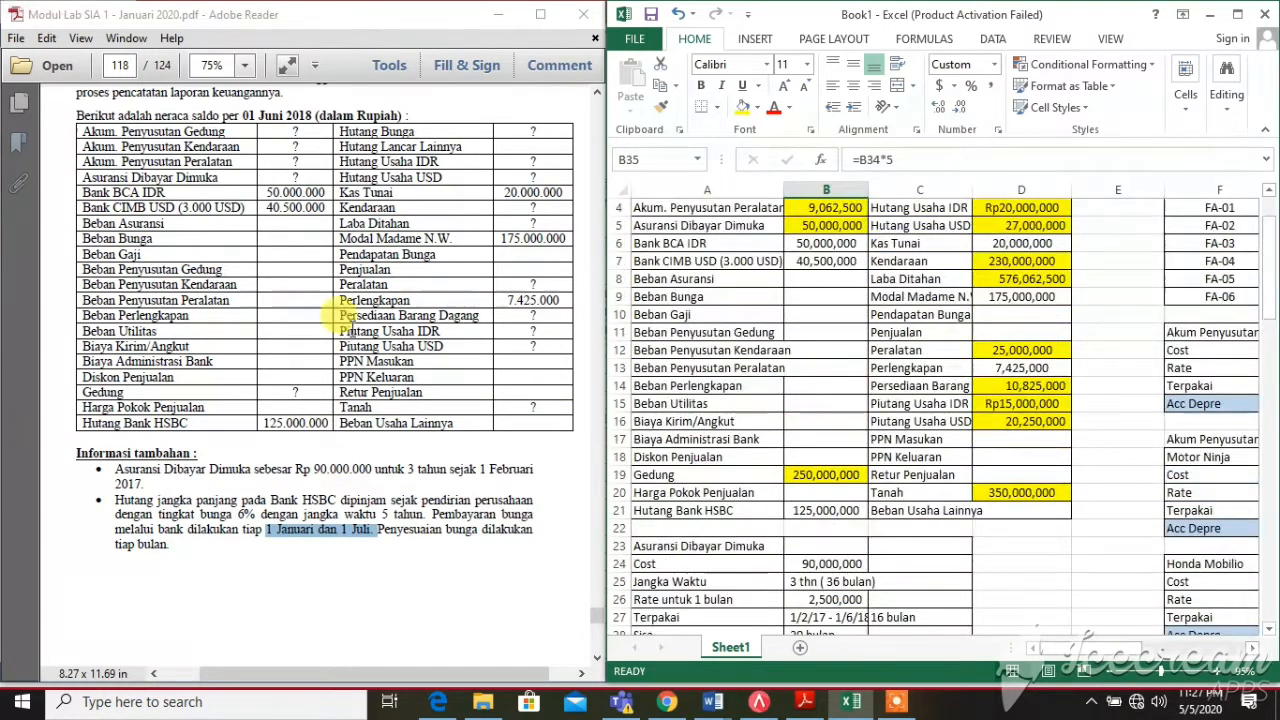
click(531, 133)
double_click(531, 135)
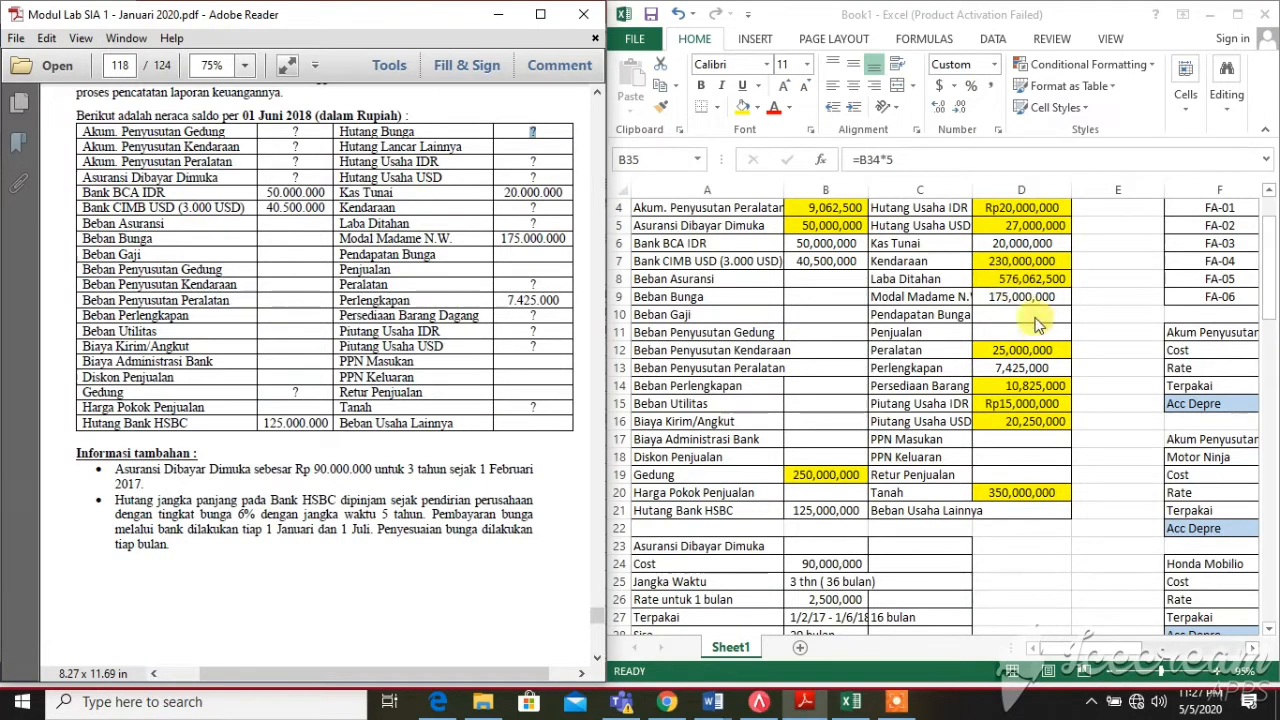
click(1268, 260)
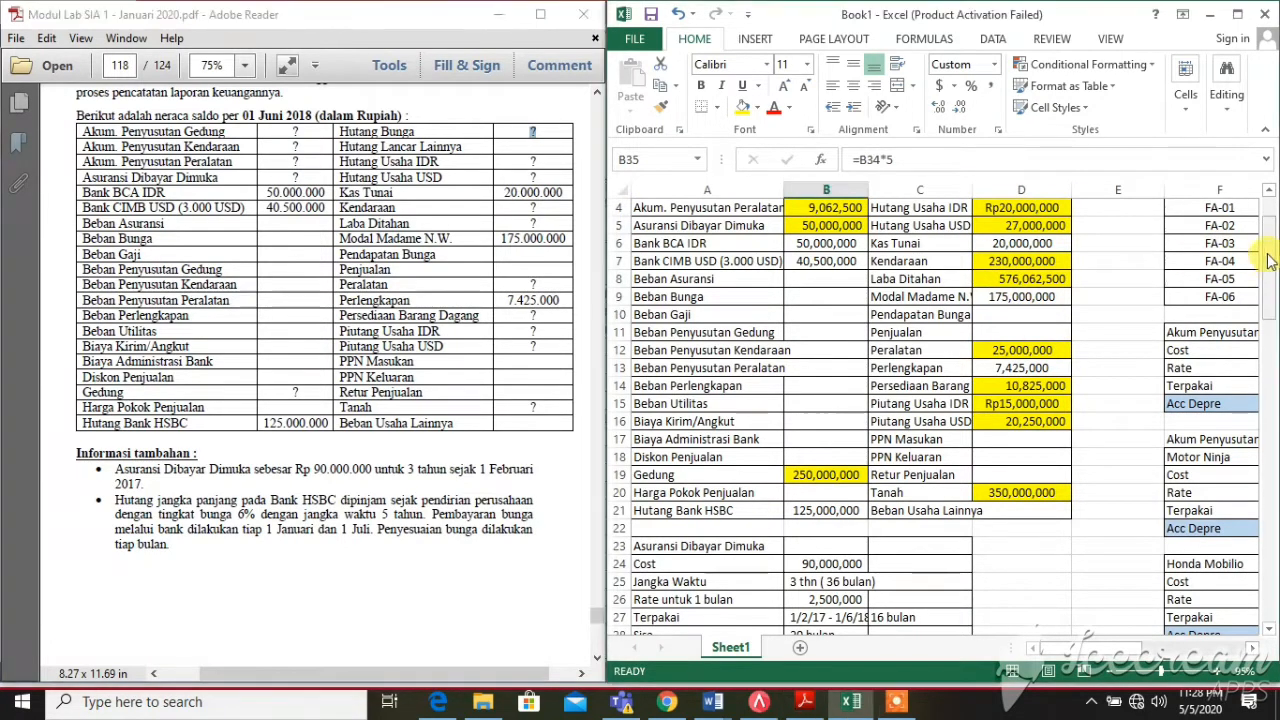
click(1268, 196)
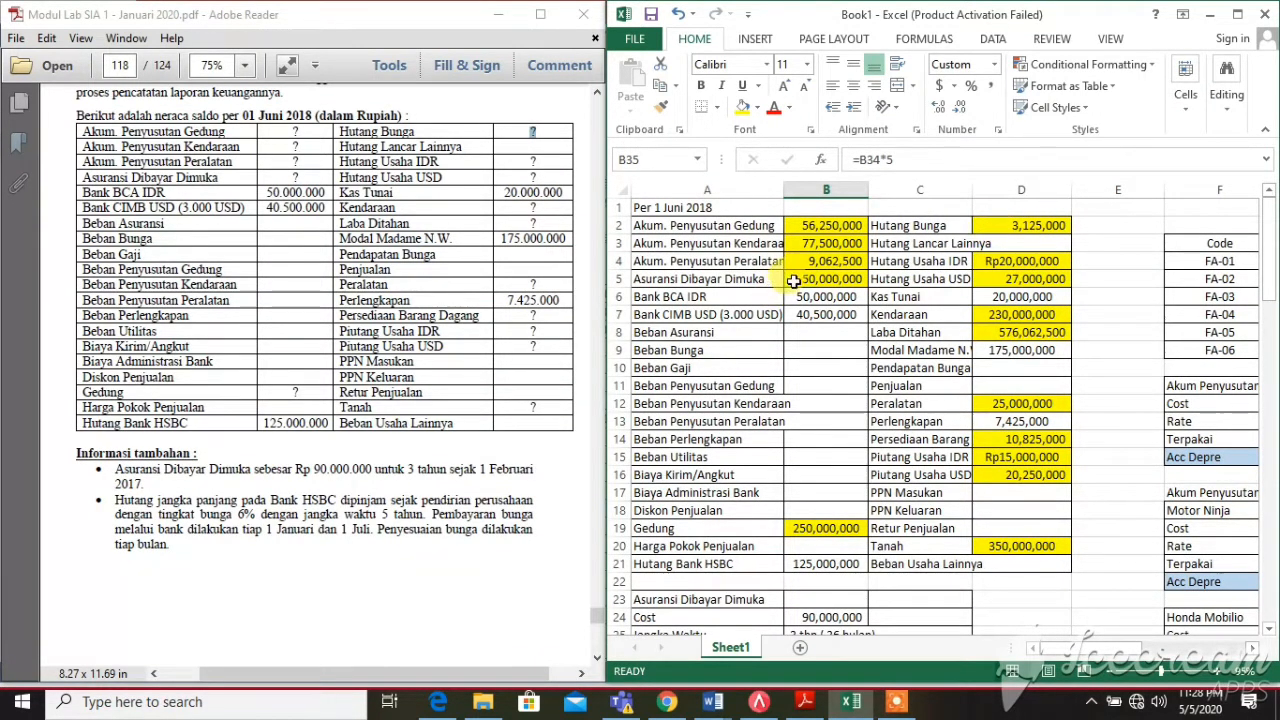
click(798, 281)
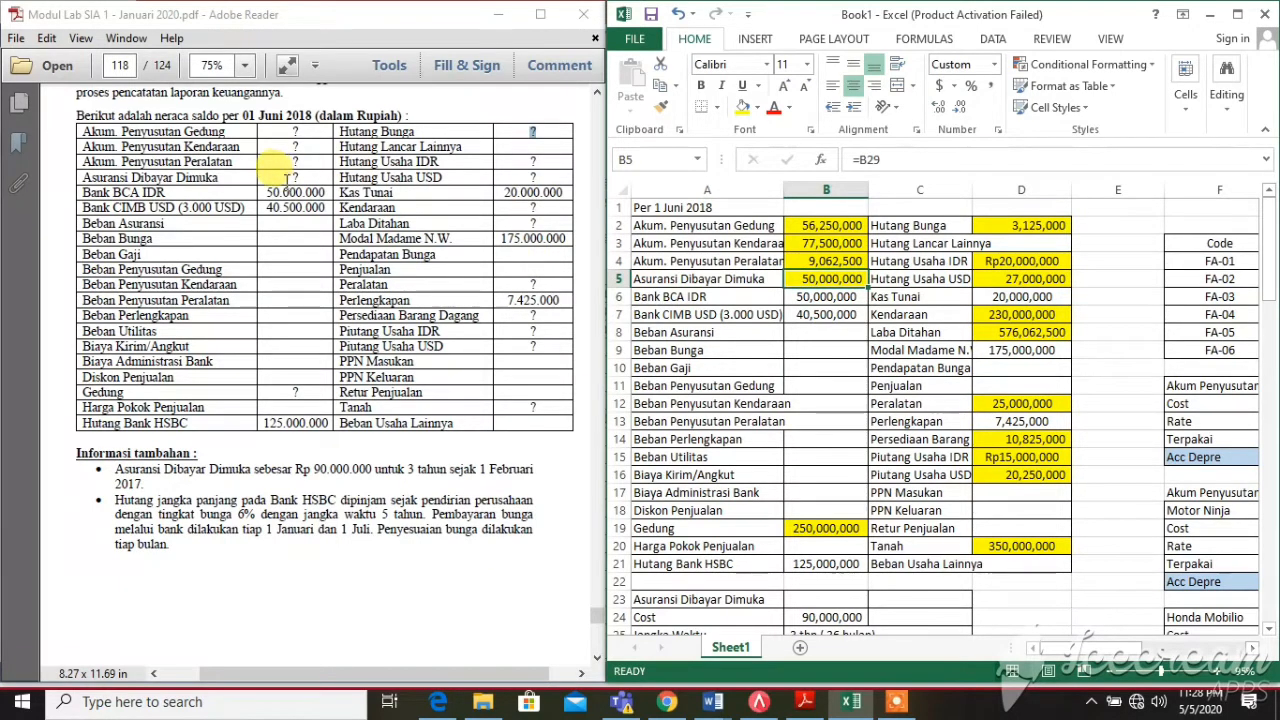
mouse_move(290, 177)
mouse_down()
mouse_move(290, 192)
mouse_move(300, 177)
mouse_up()
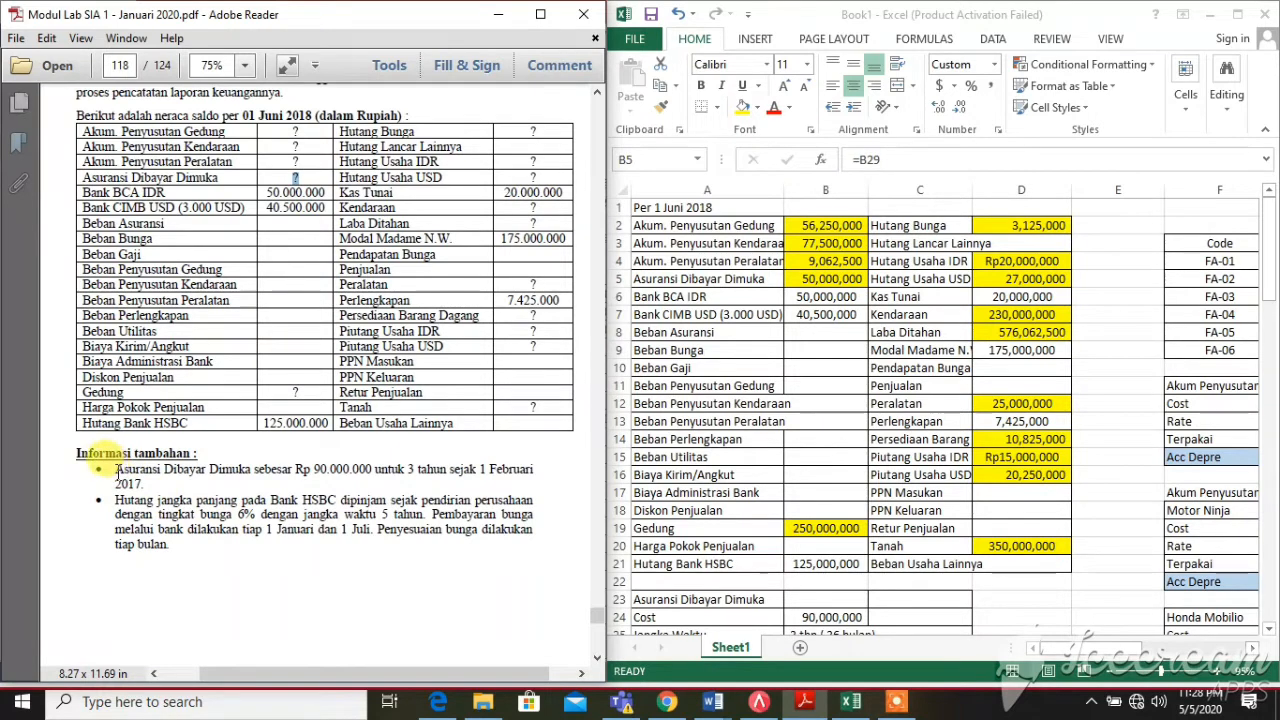
drag(117, 468, 549, 482)
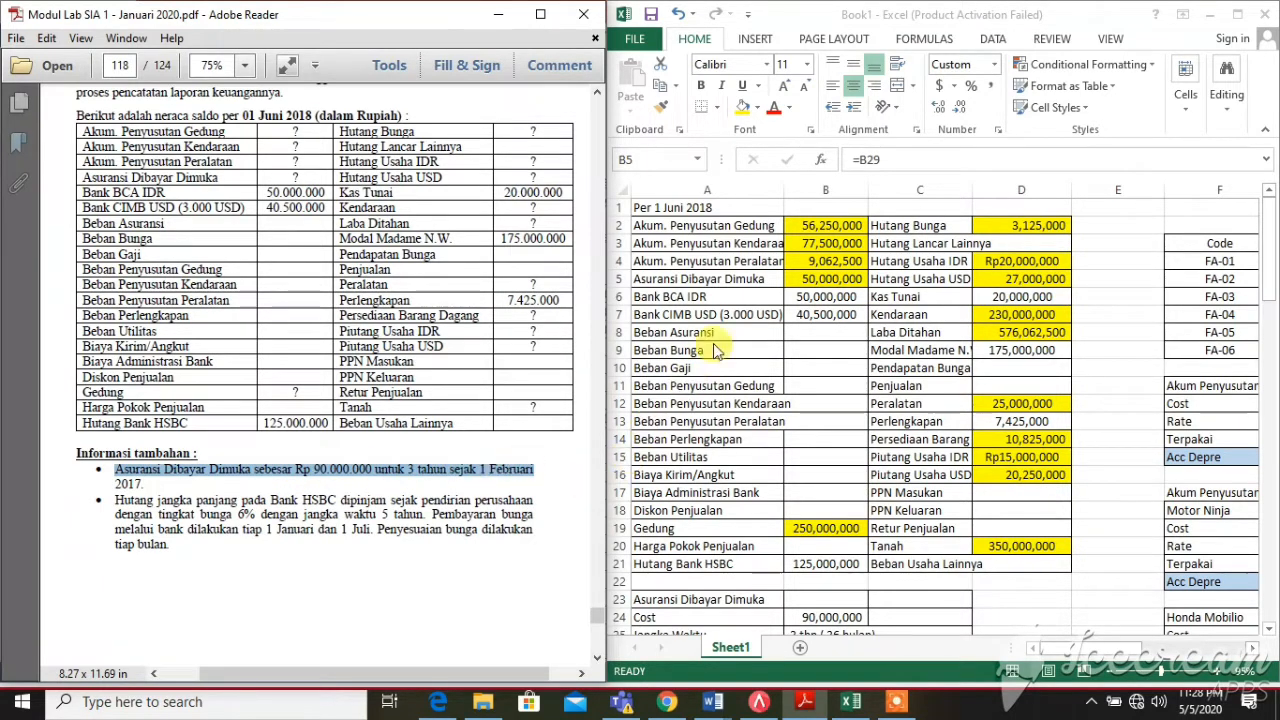
click(812, 279)
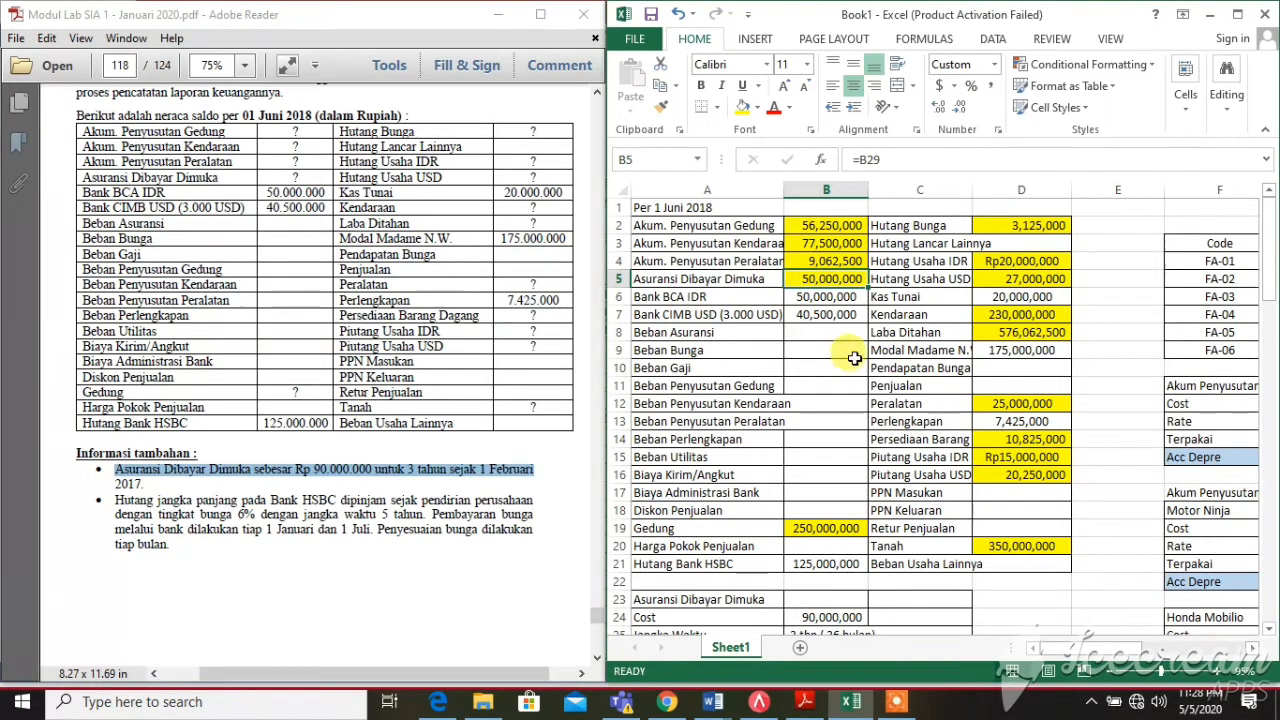
scroll(855, 358, down, 7)
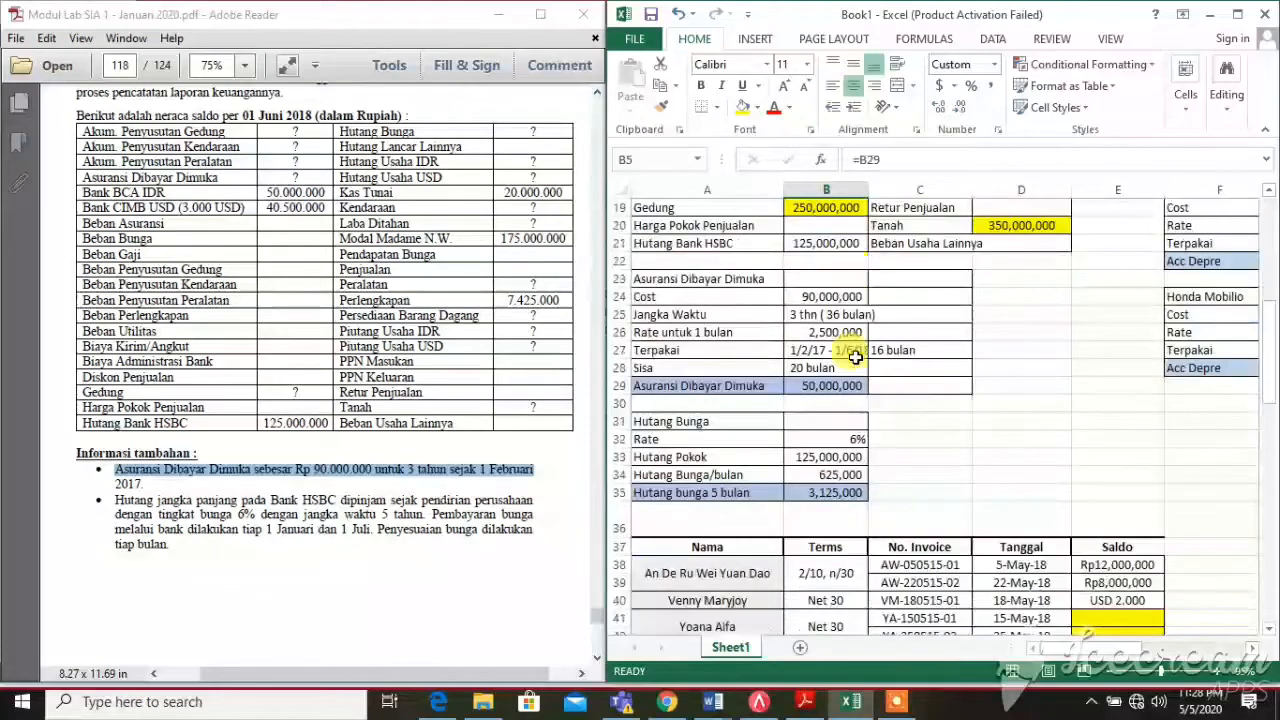
scroll(855, 358, up, 2)
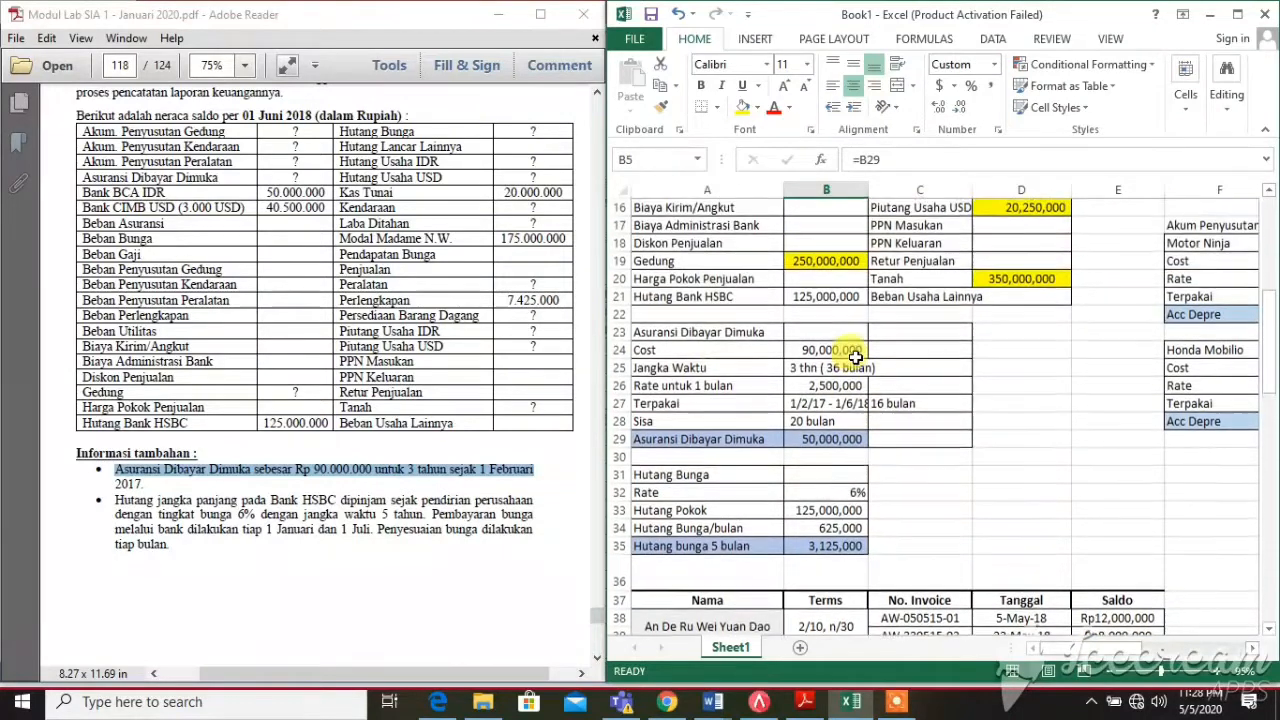
click(788, 350)
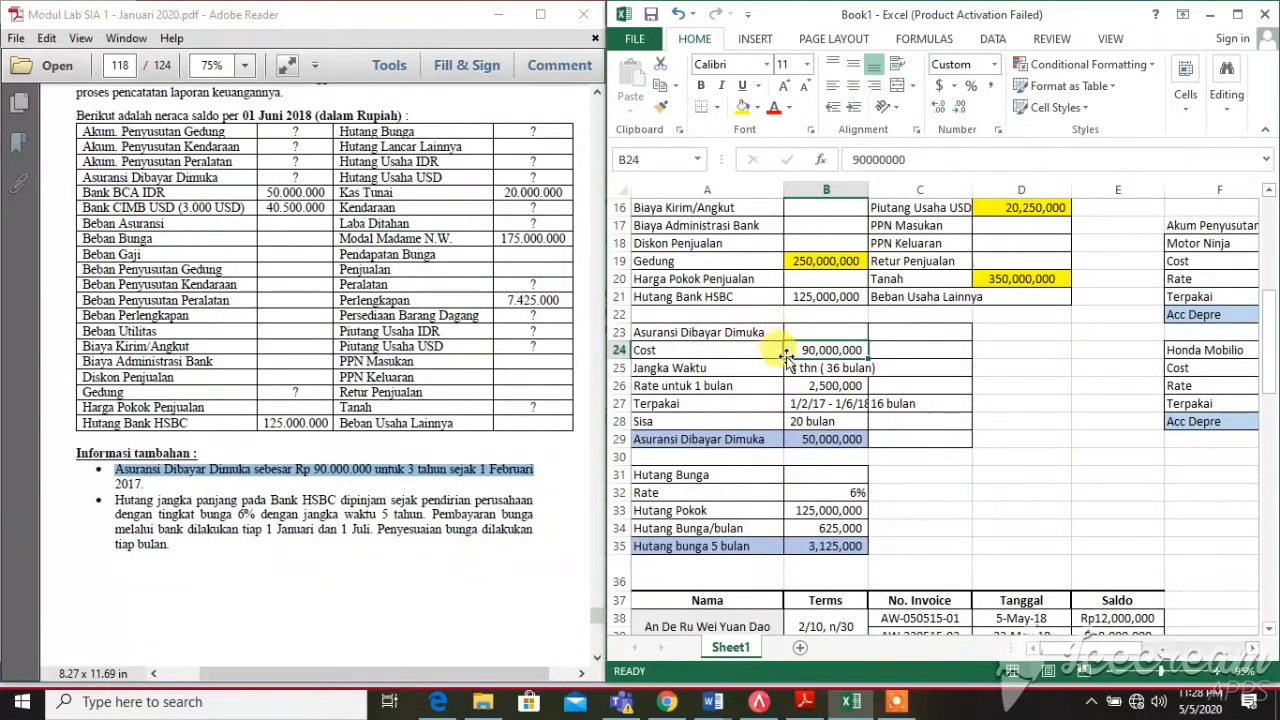
click(645, 350)
click(848, 350)
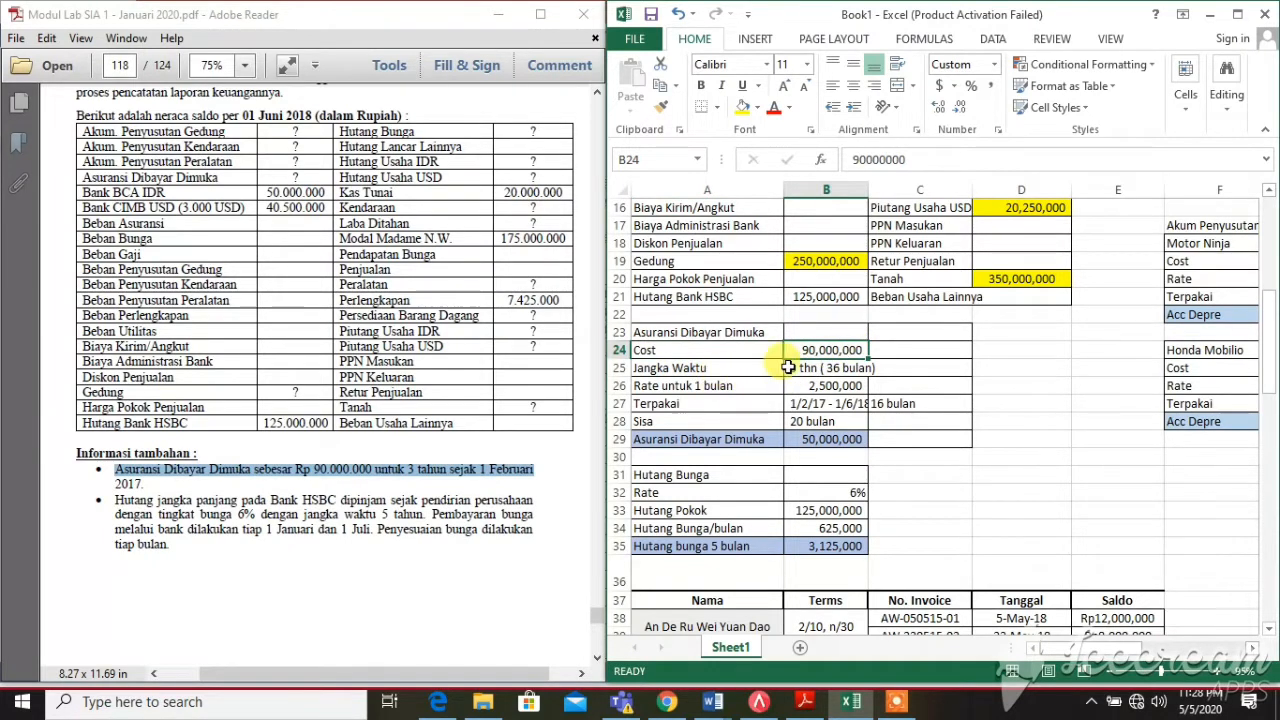
click(790, 372)
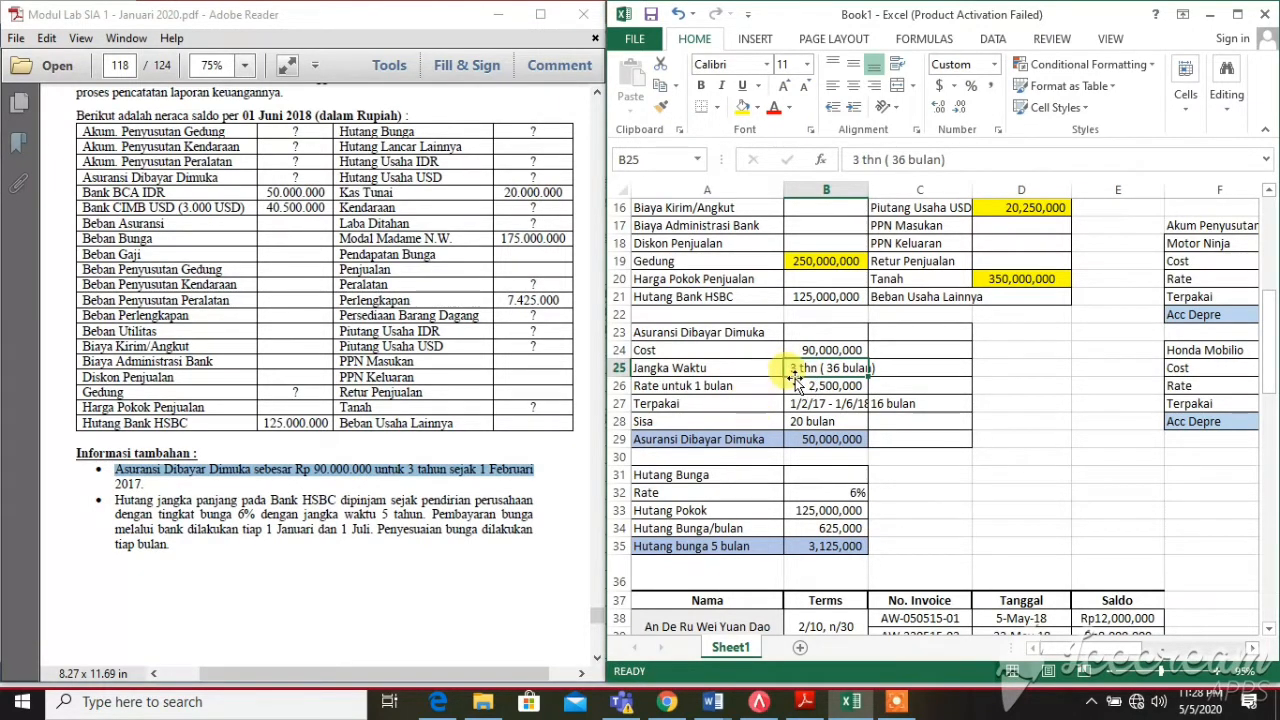
click(791, 386)
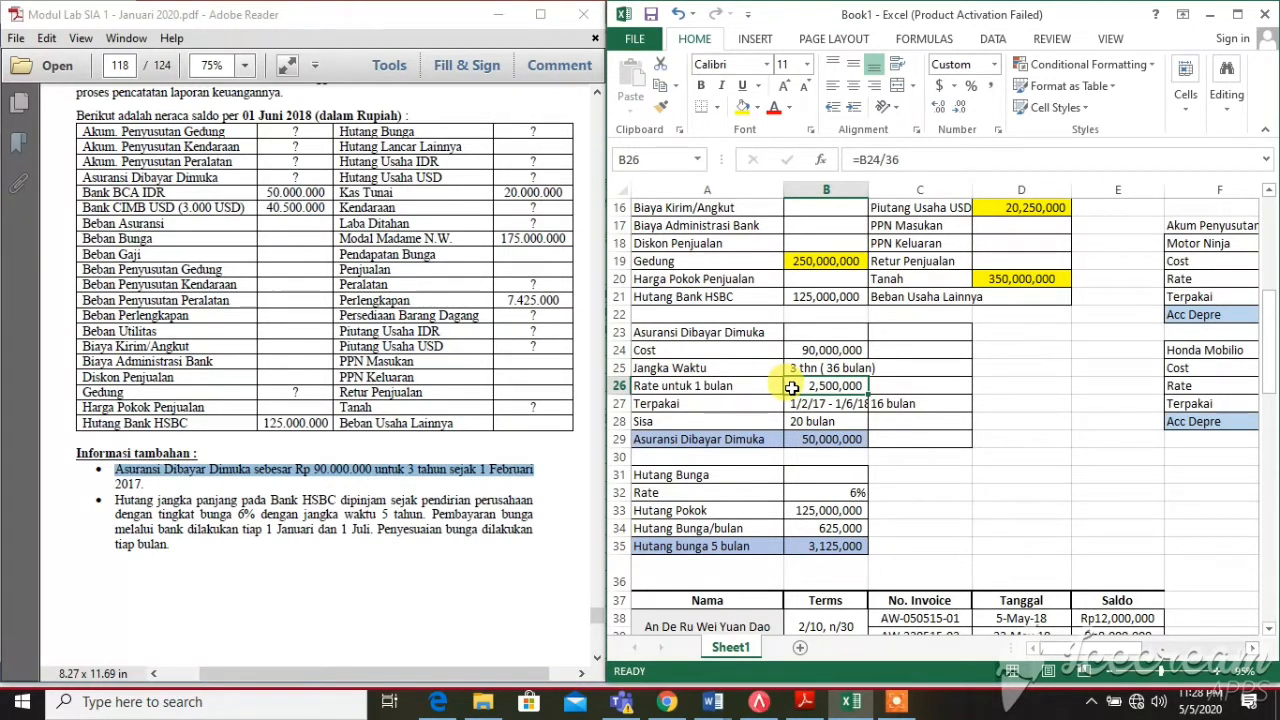
click(806, 350)
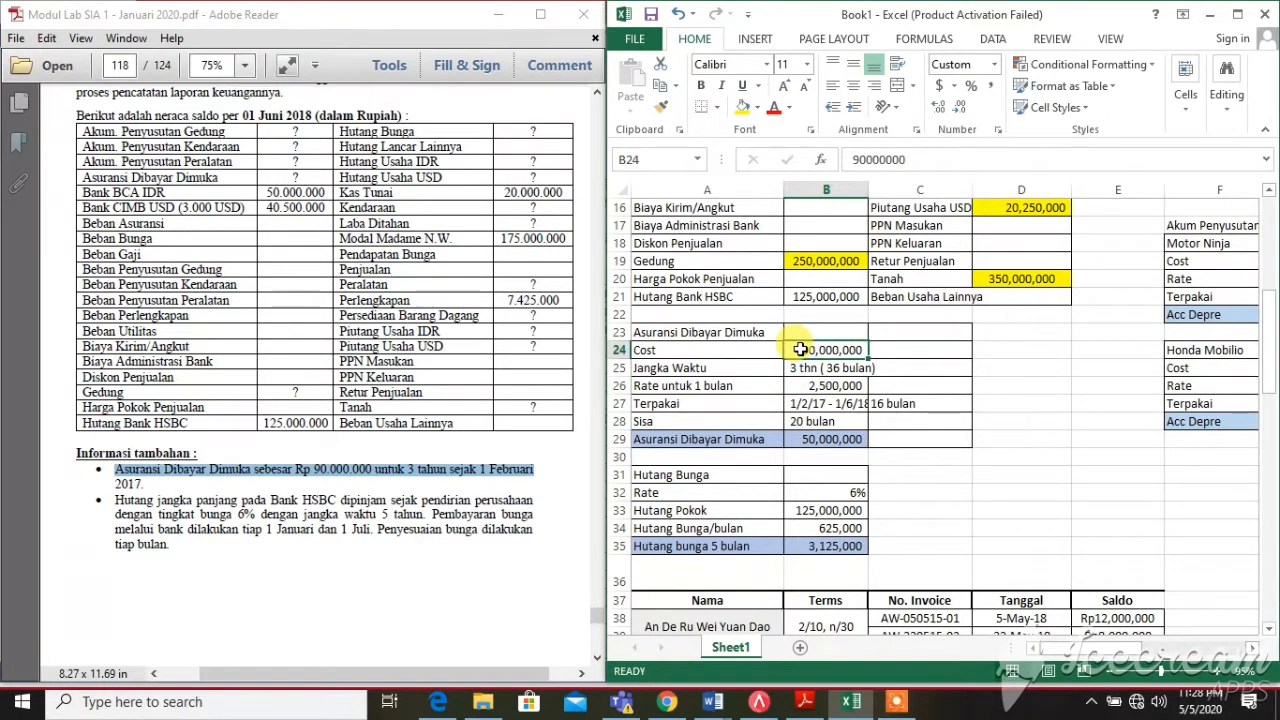
click(805, 371)
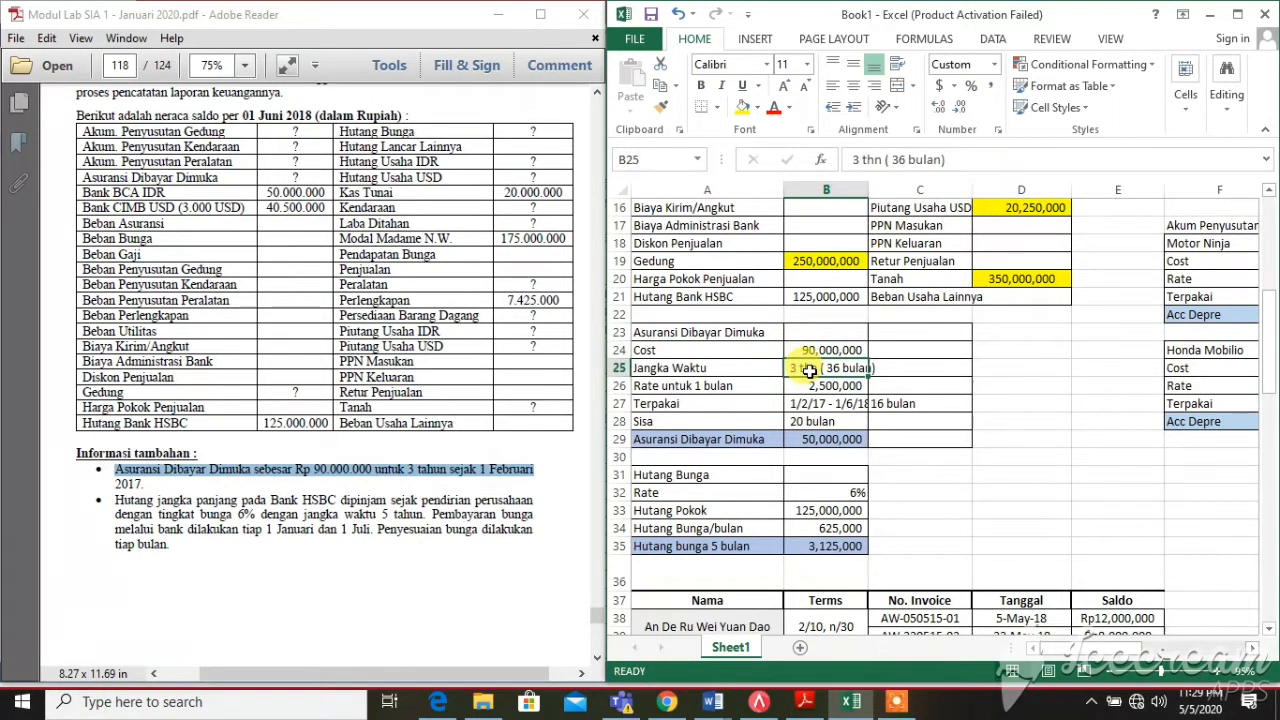
click(797, 389)
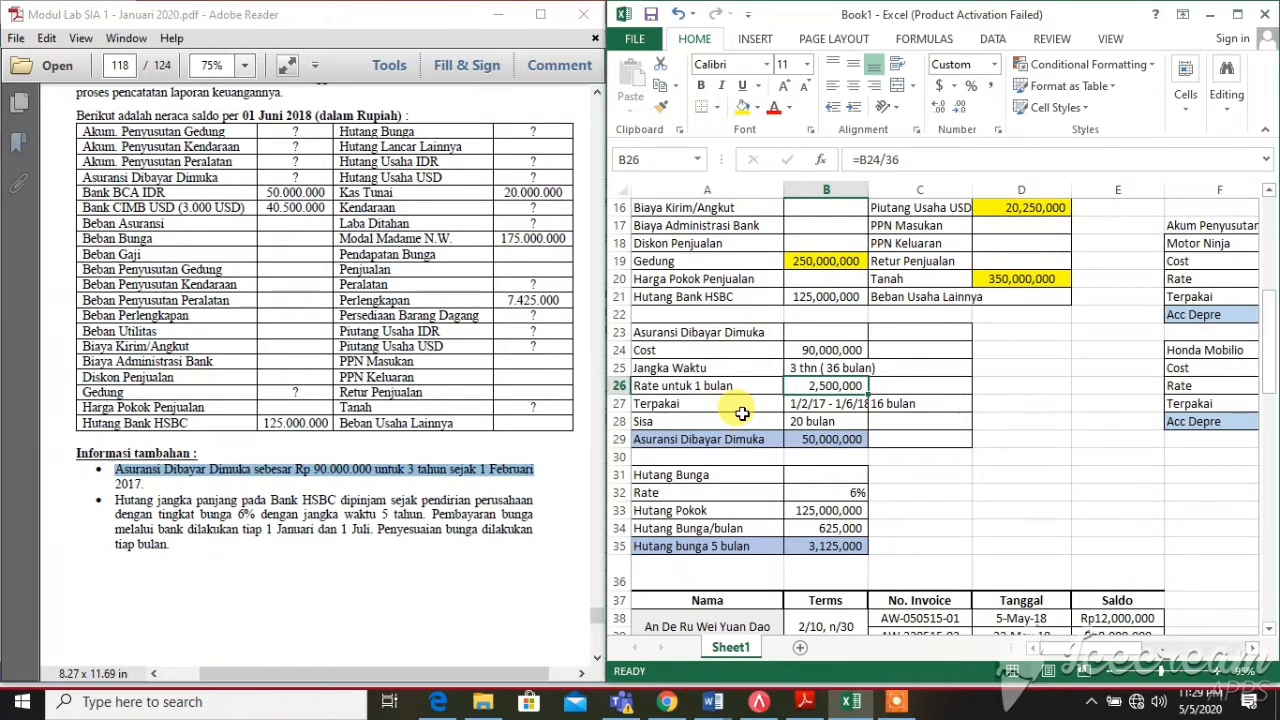
click(910, 404)
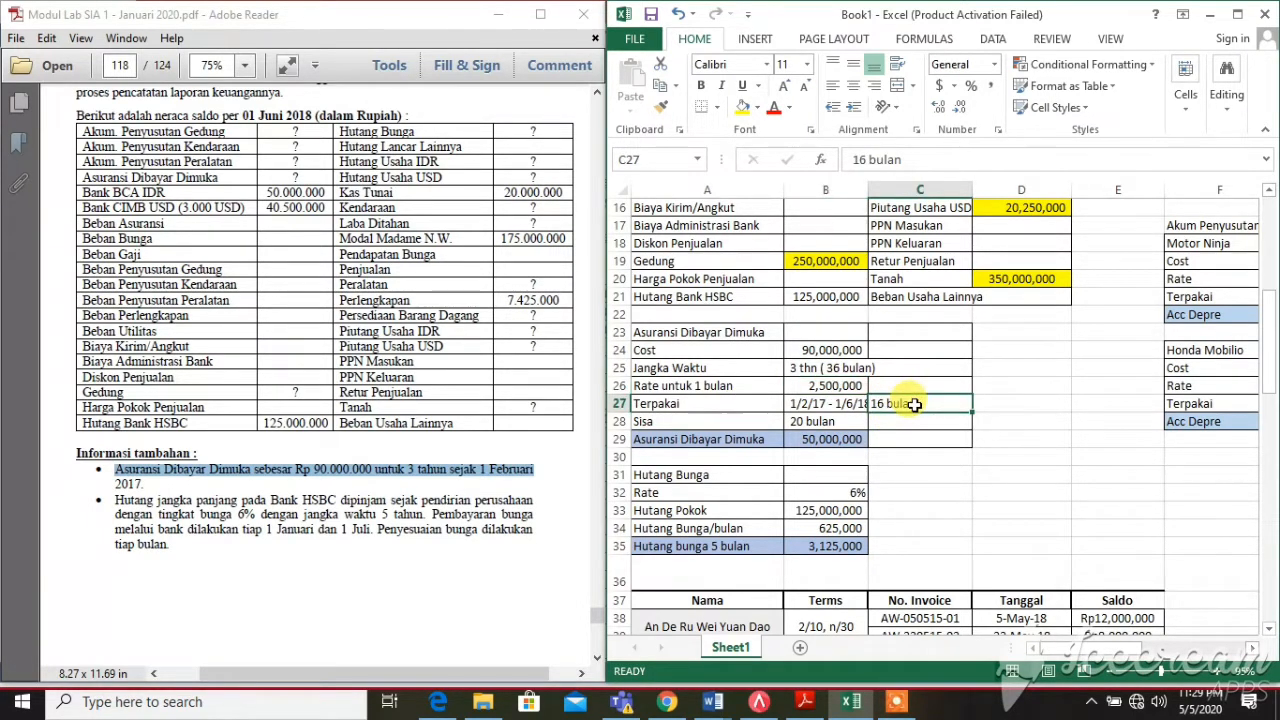
click(848, 416)
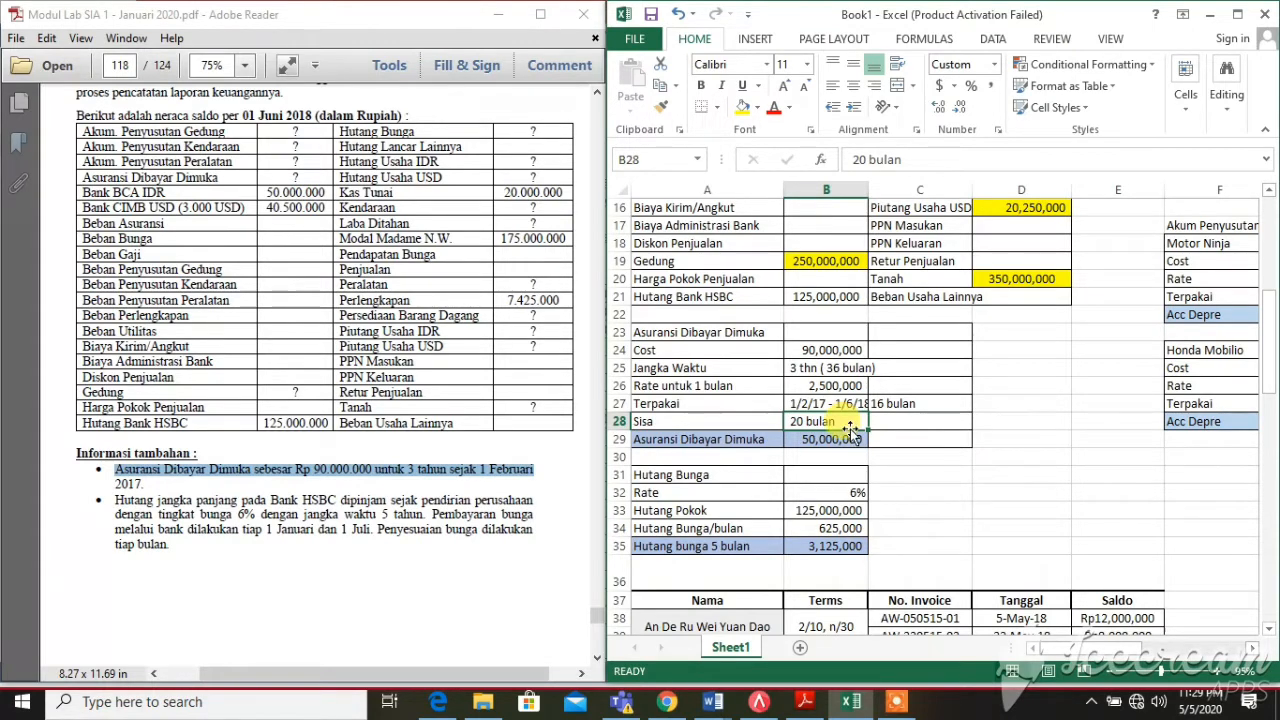
Fill B28 (20 bulan) yellow and verify the B26 monthly rate and B29 remaining-insurance formulas
click(739, 109)
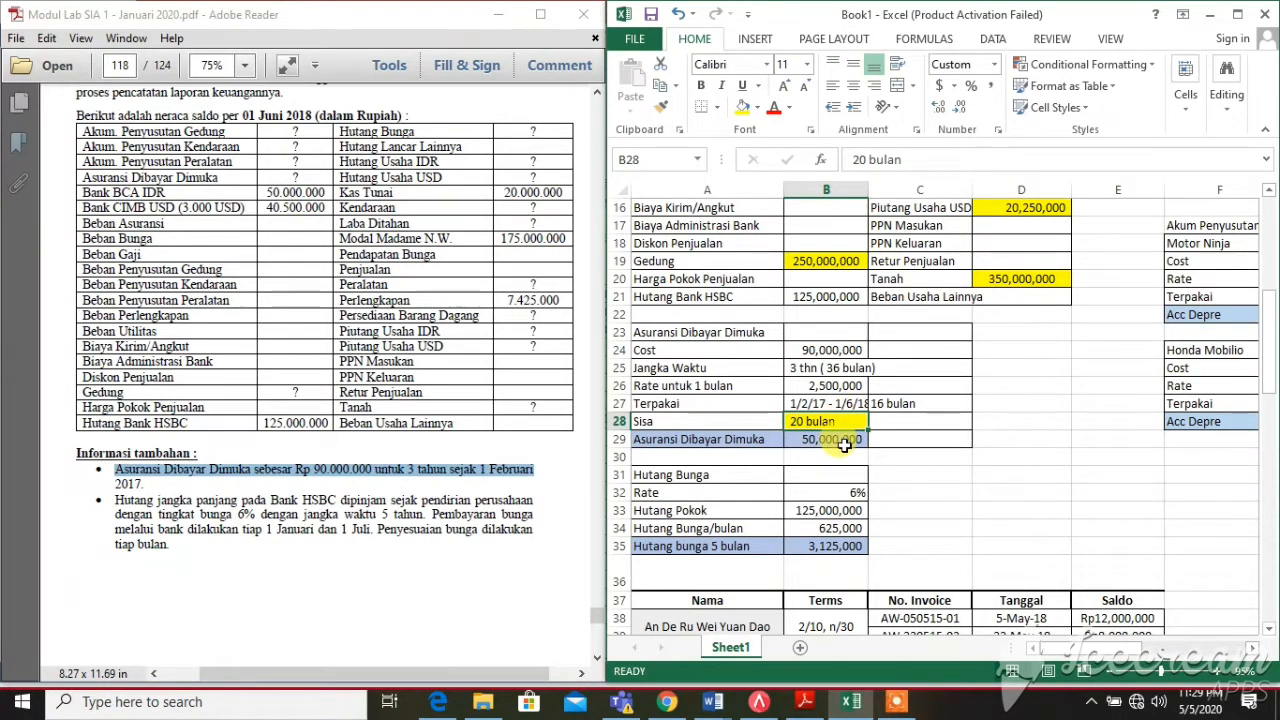
click(848, 392)
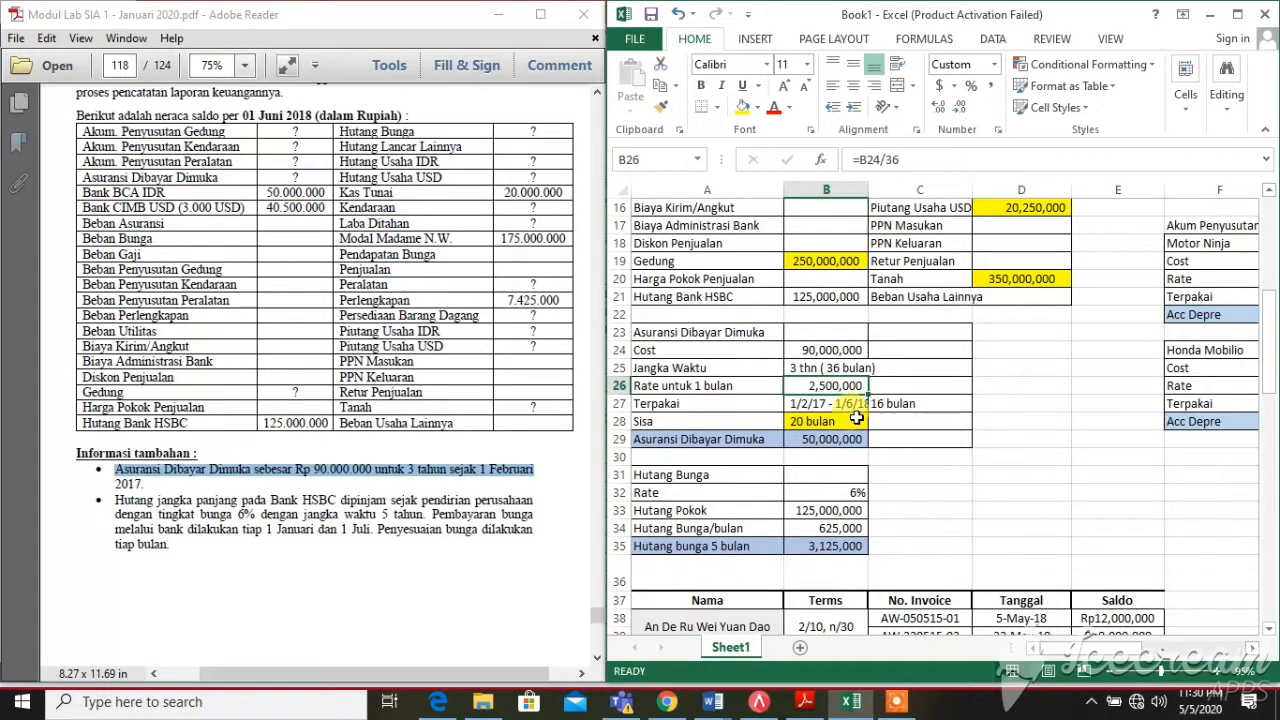
click(858, 421)
click(838, 440)
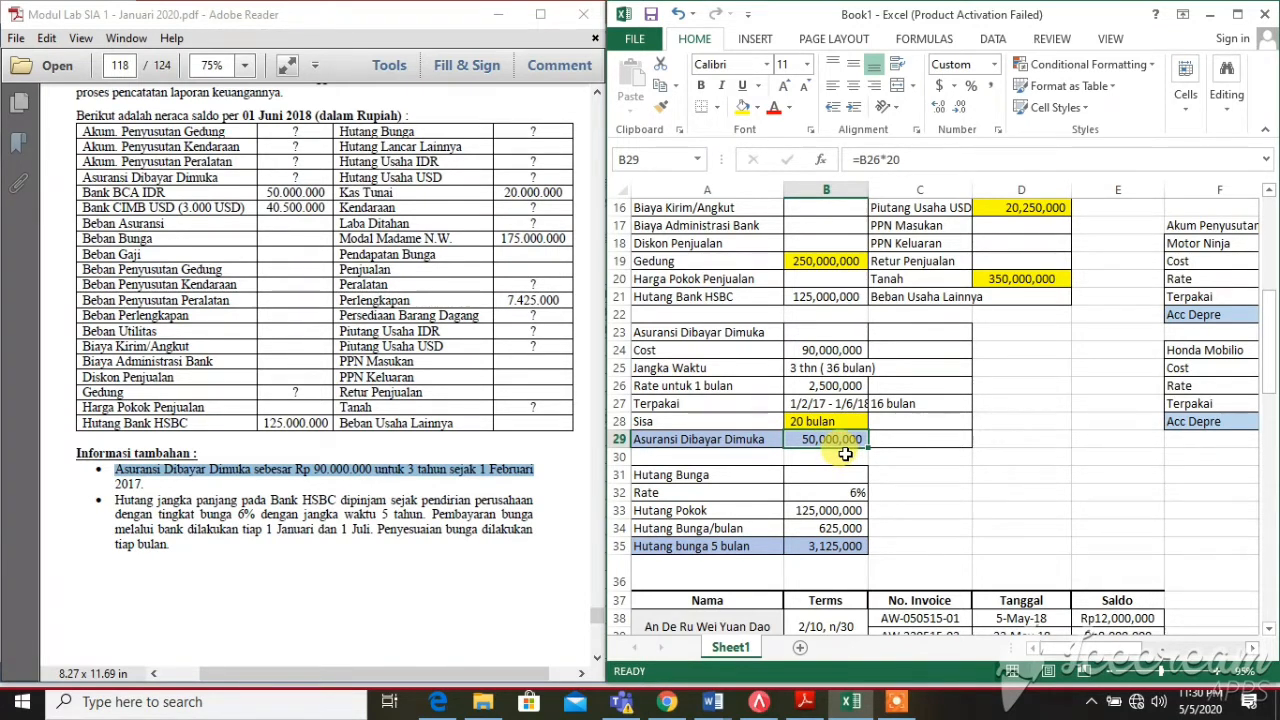
scroll(845, 454, up, 5)
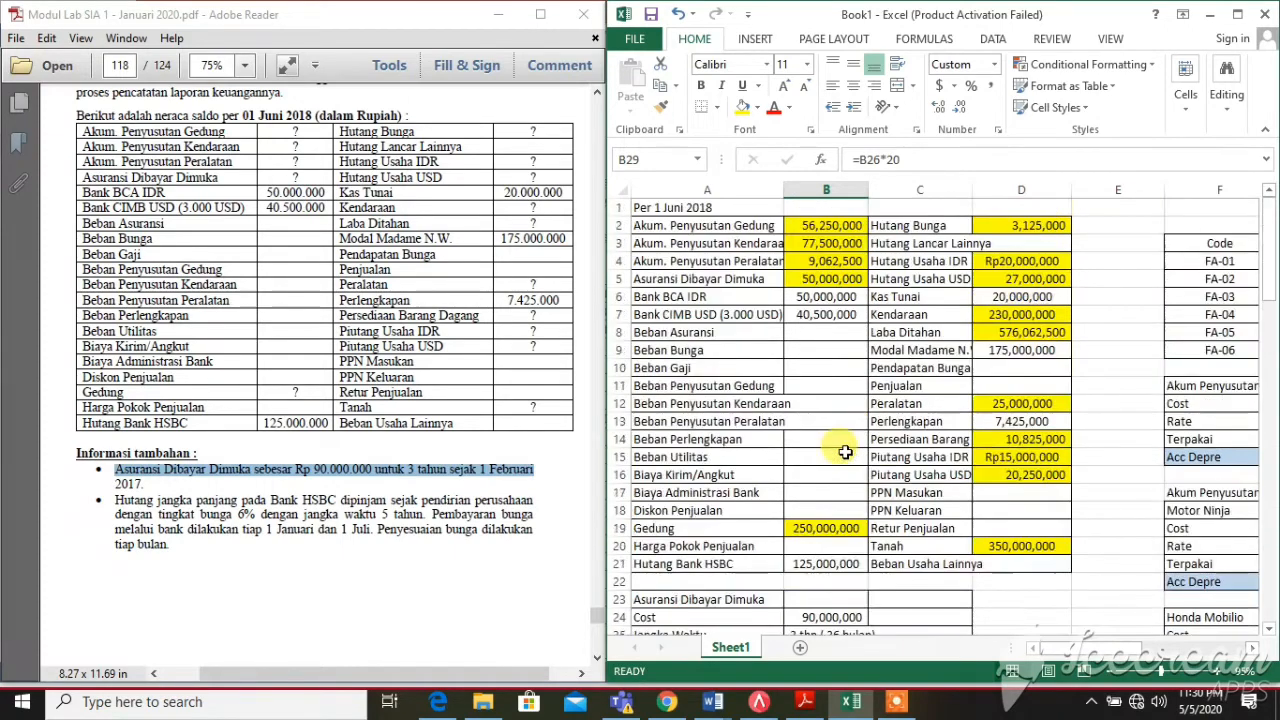
Check B5's =B29 reference, then scroll Excel to row 31 and the PDF to Data Pemasok
click(792, 280)
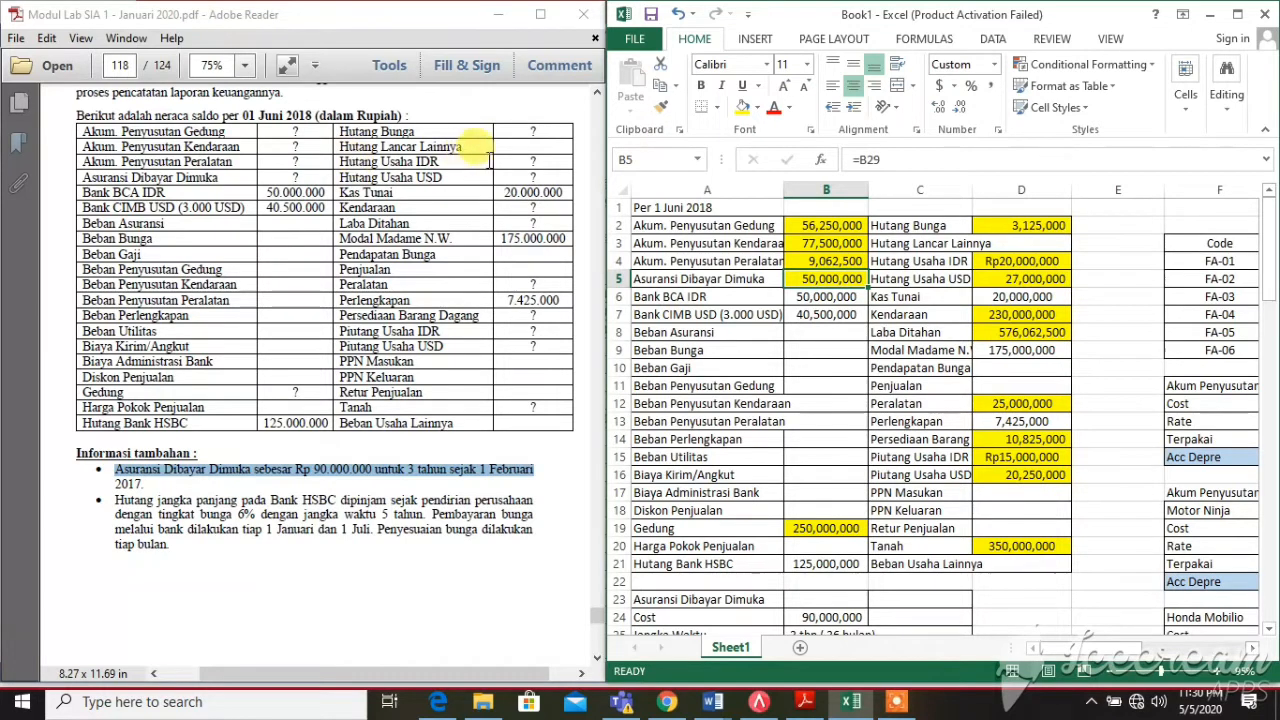
click(549, 160)
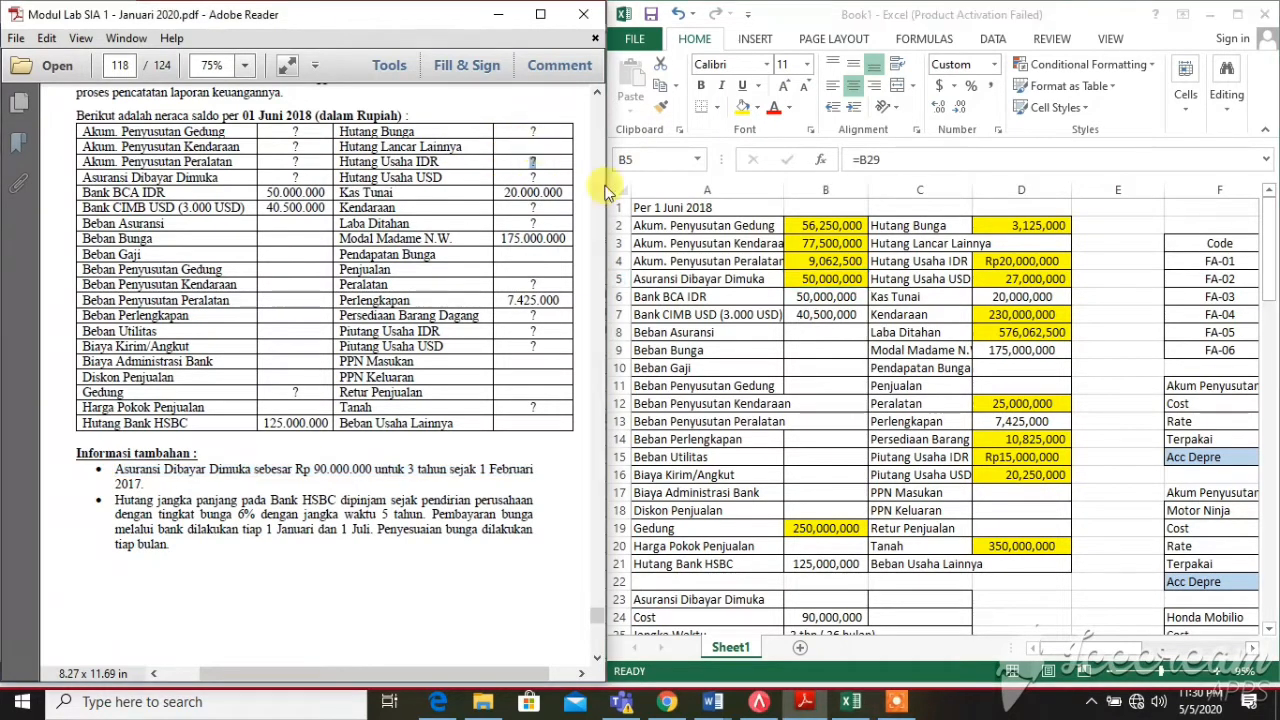
click(857, 313)
scroll(273, 311, down, 4)
scroll(663, 366, down, 6)
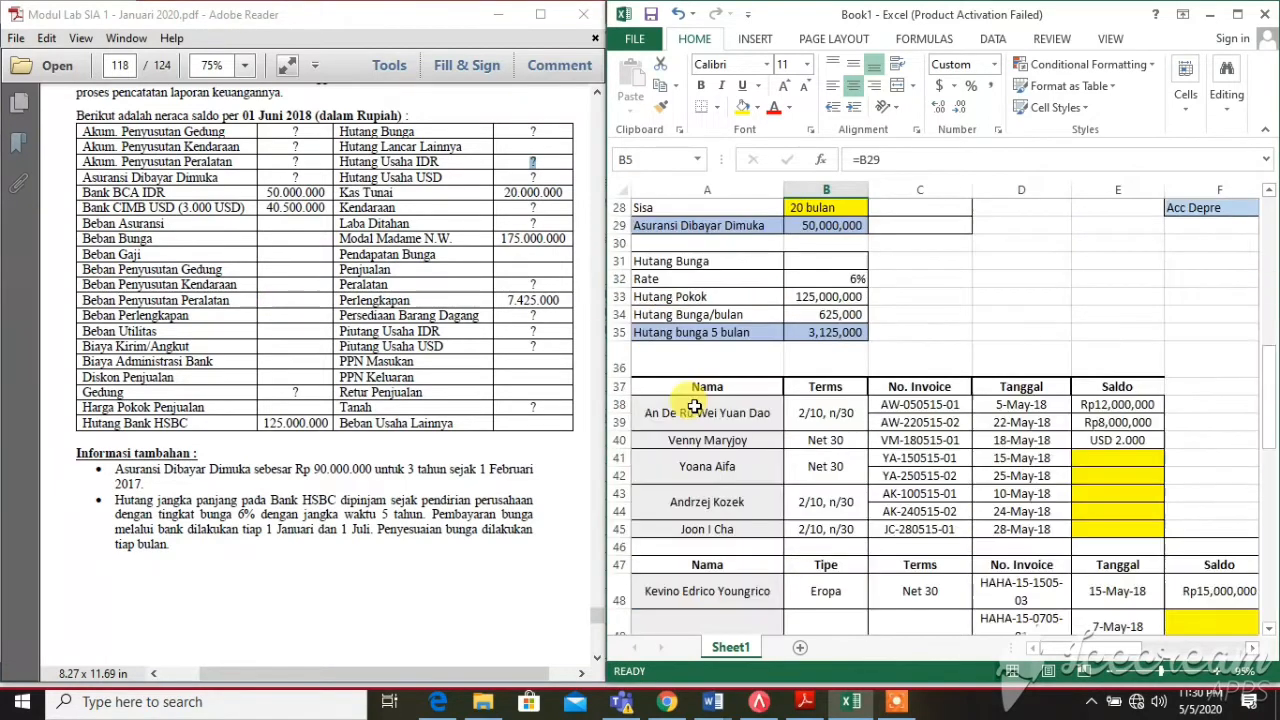
click(343, 407)
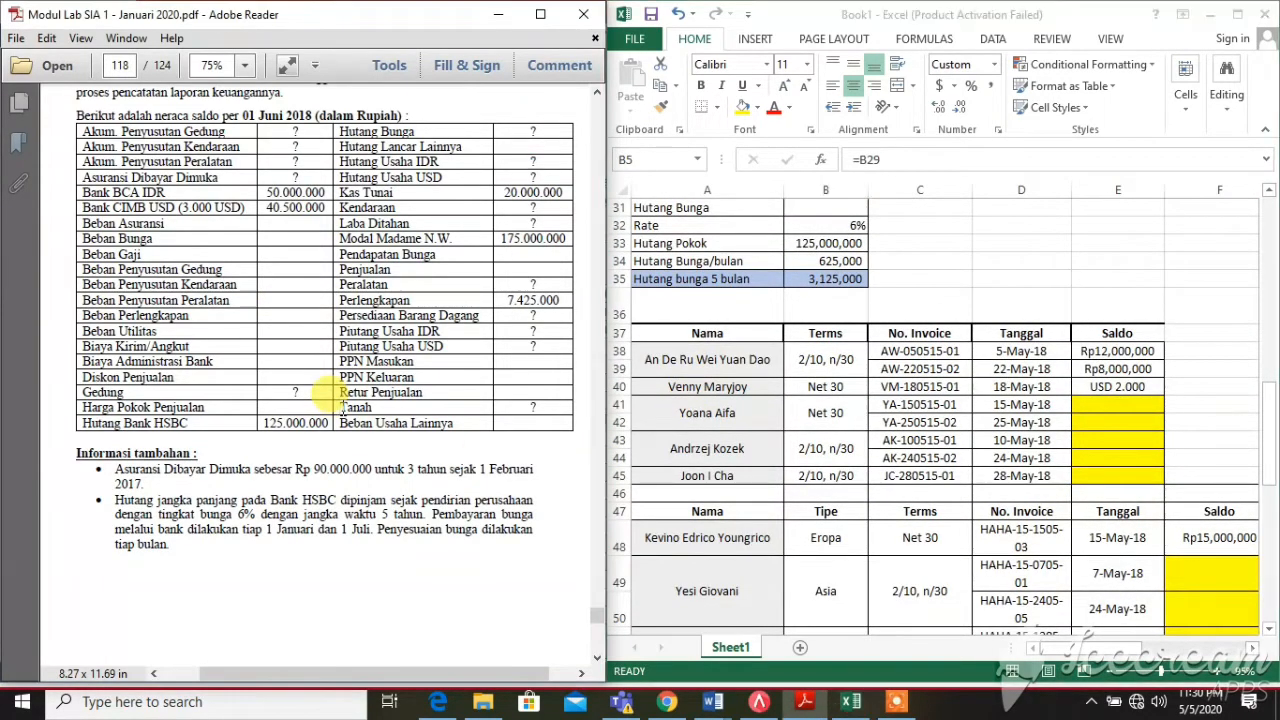
scroll(343, 407, down, 5)
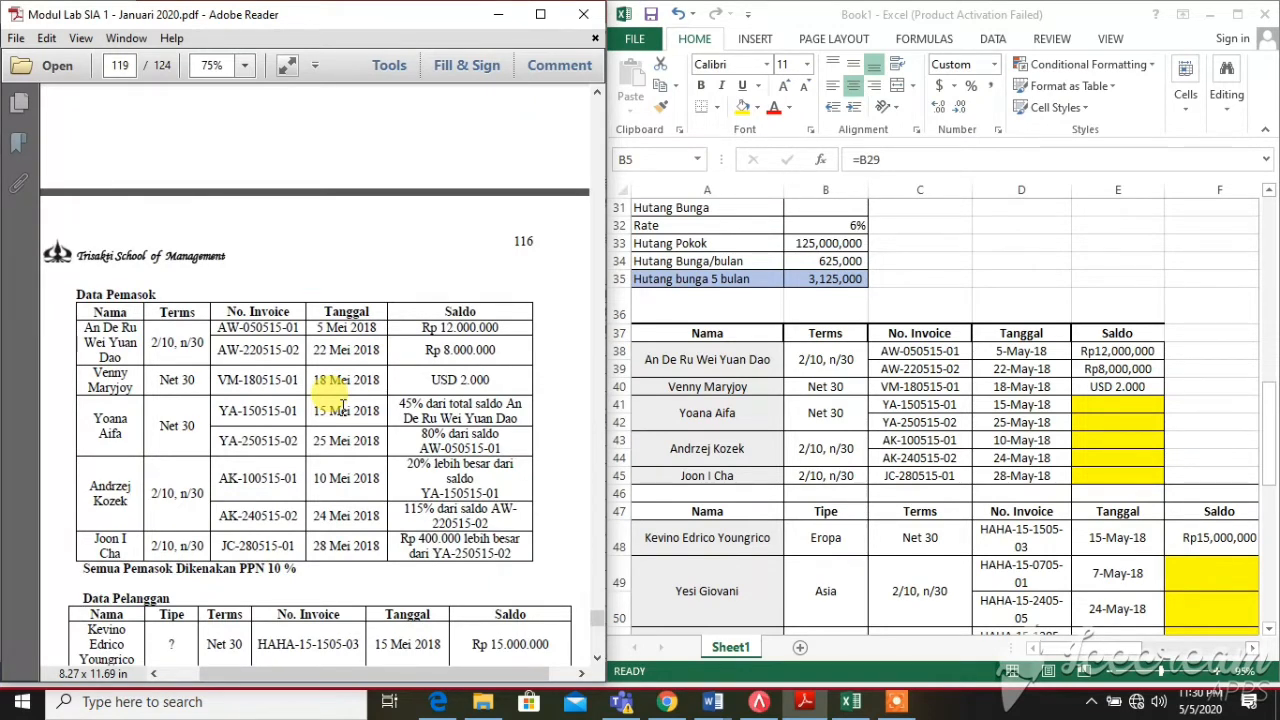
scroll(343, 407, down, 1)
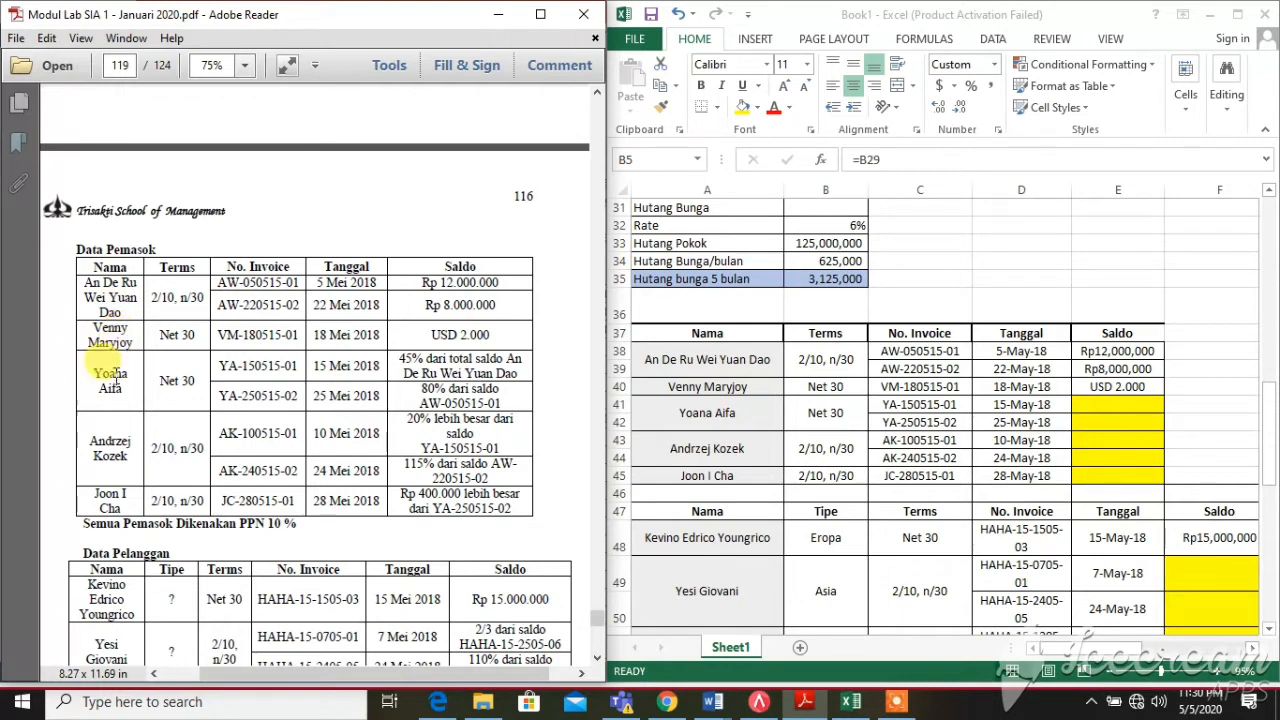
drag(72, 436, 130, 476)
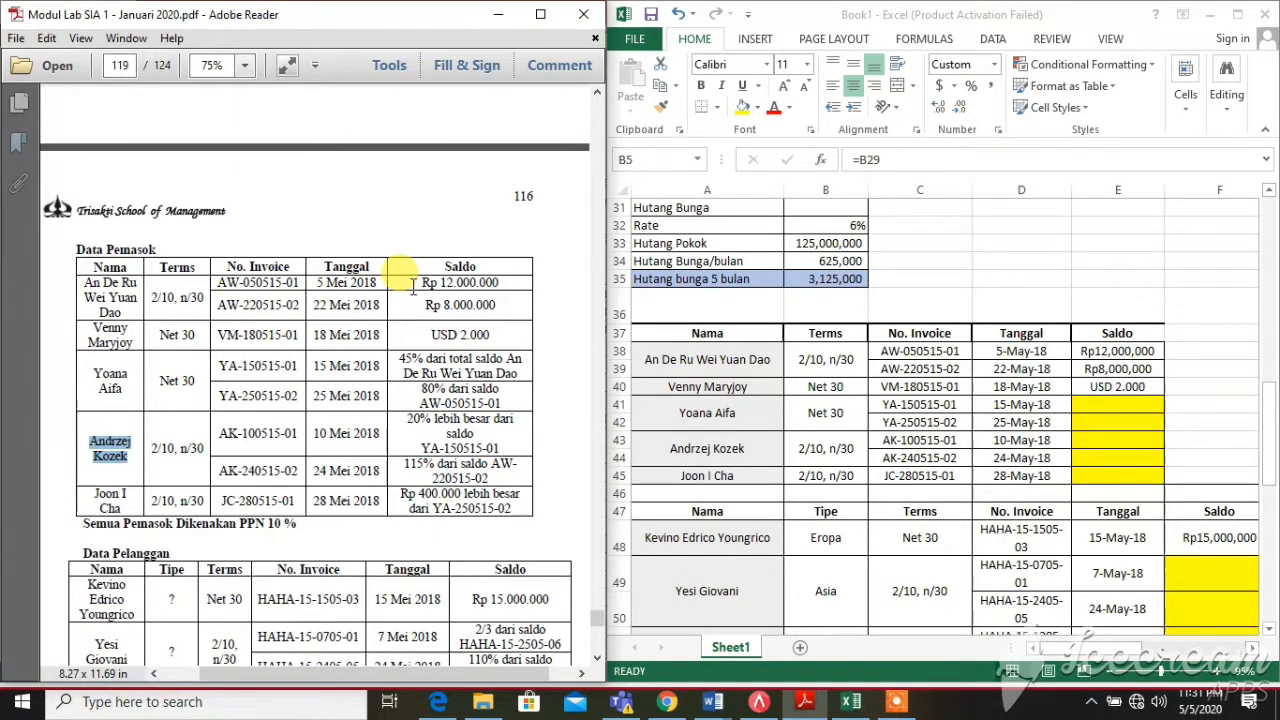
drag(413, 287, 520, 312)
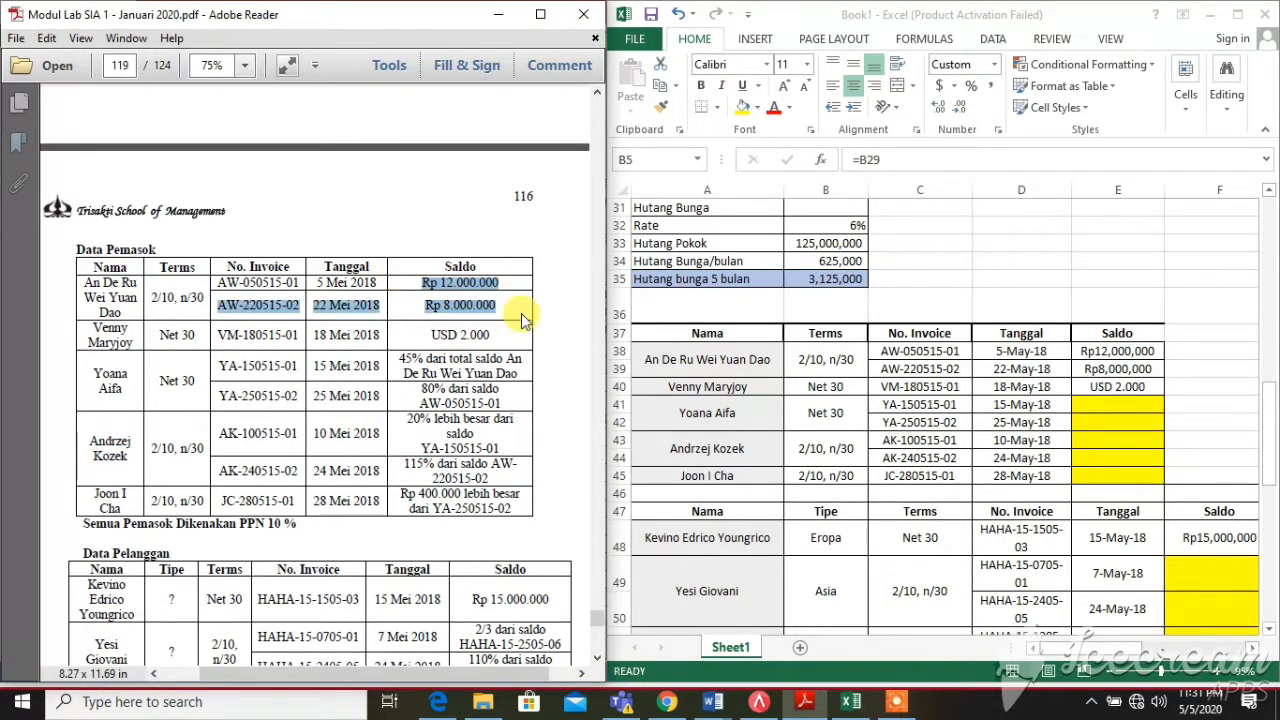
drag(416, 345, 503, 323)
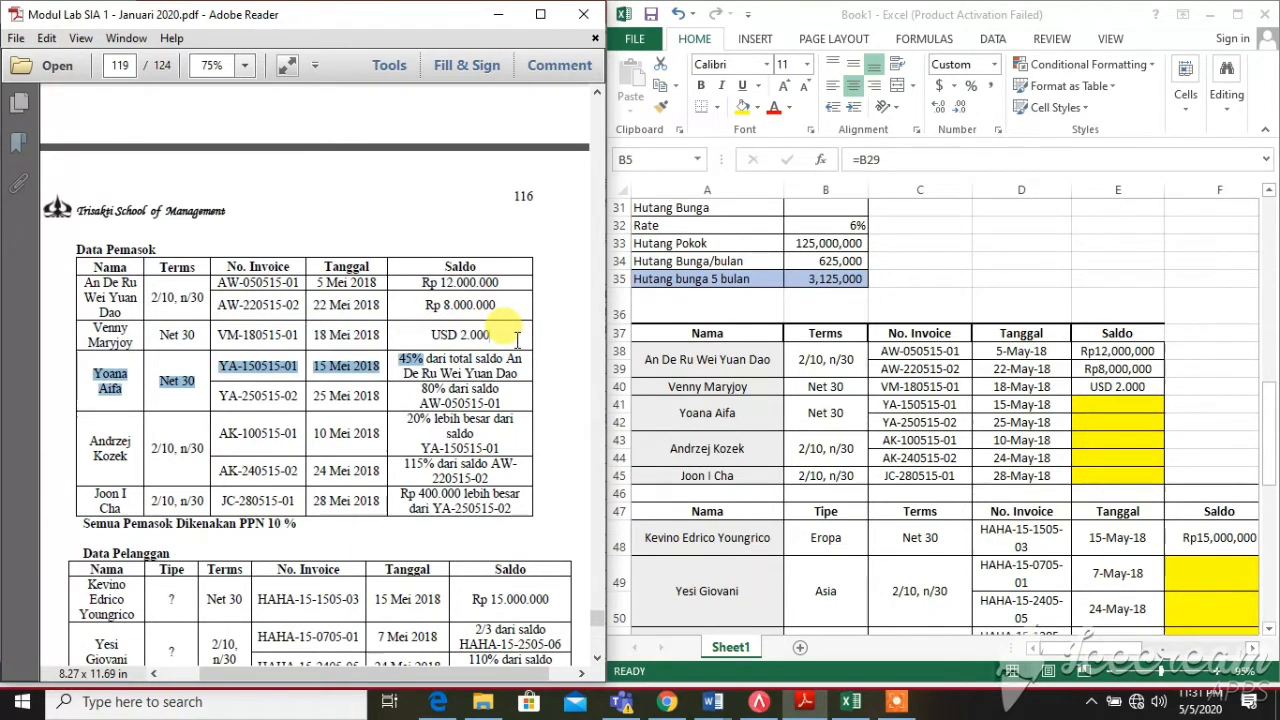
click(500, 336)
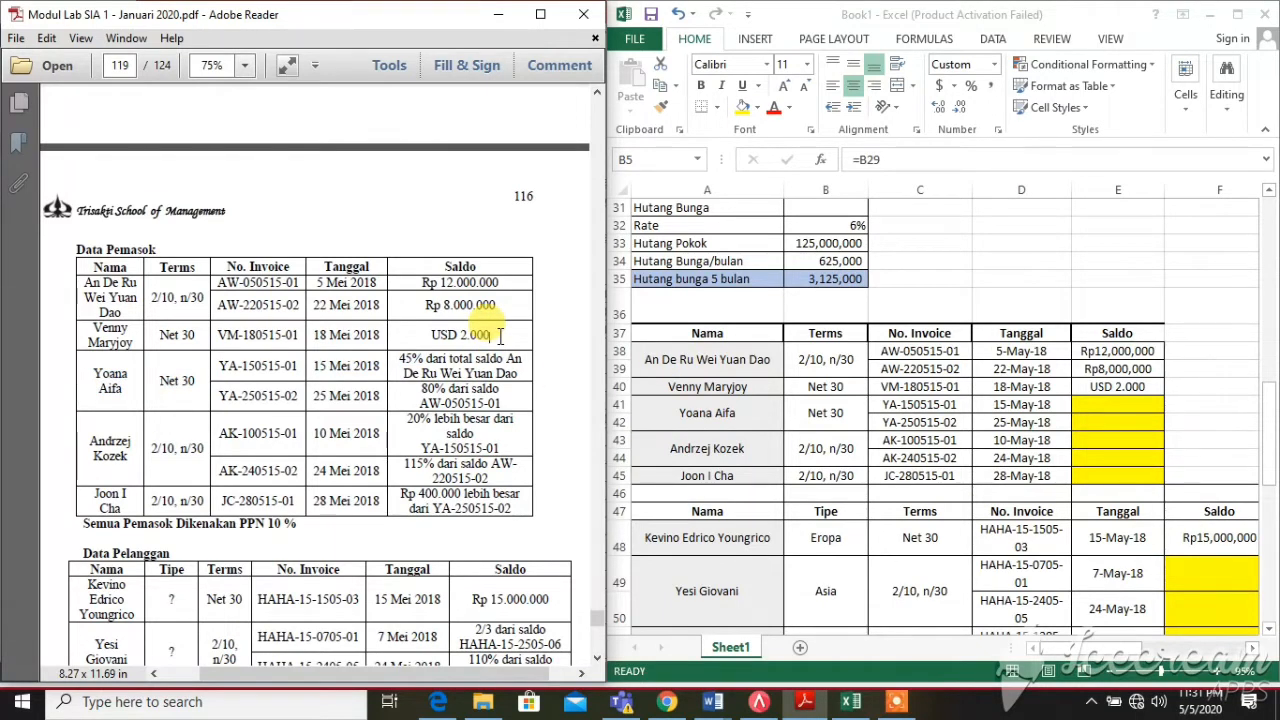
click(875, 298)
scroll(880, 298, up, 6)
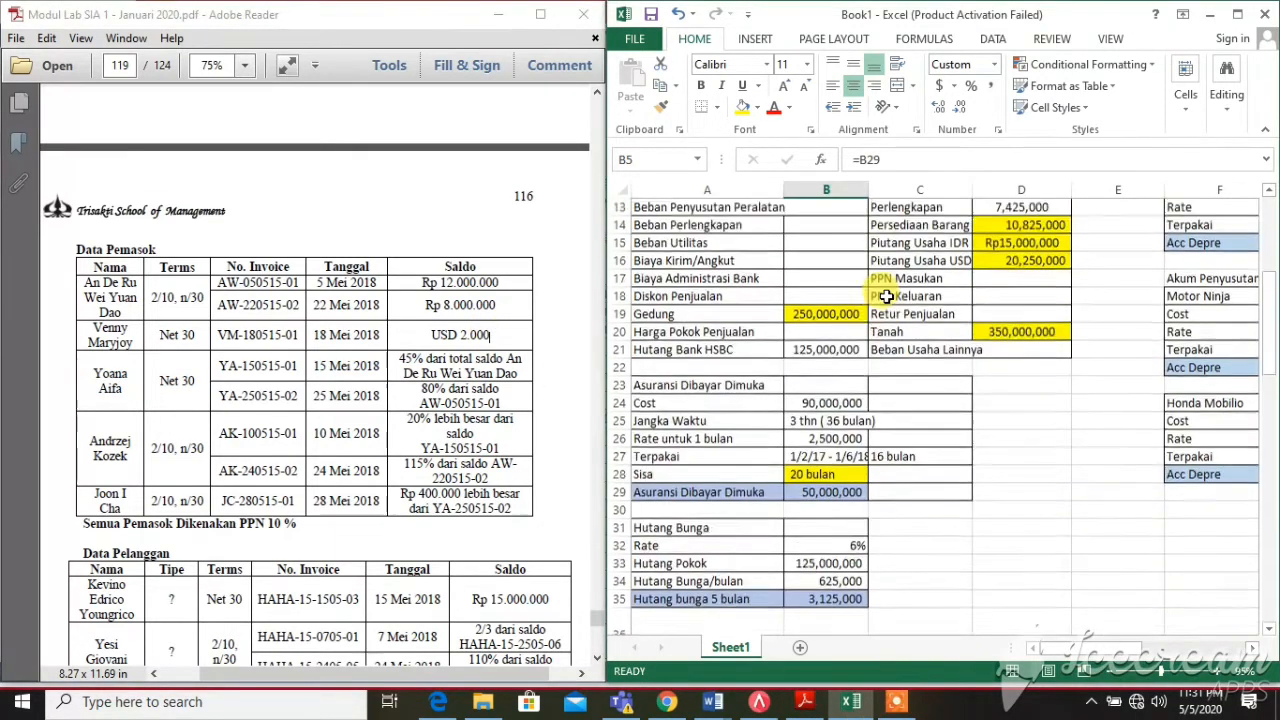
scroll(886, 297, up, 4)
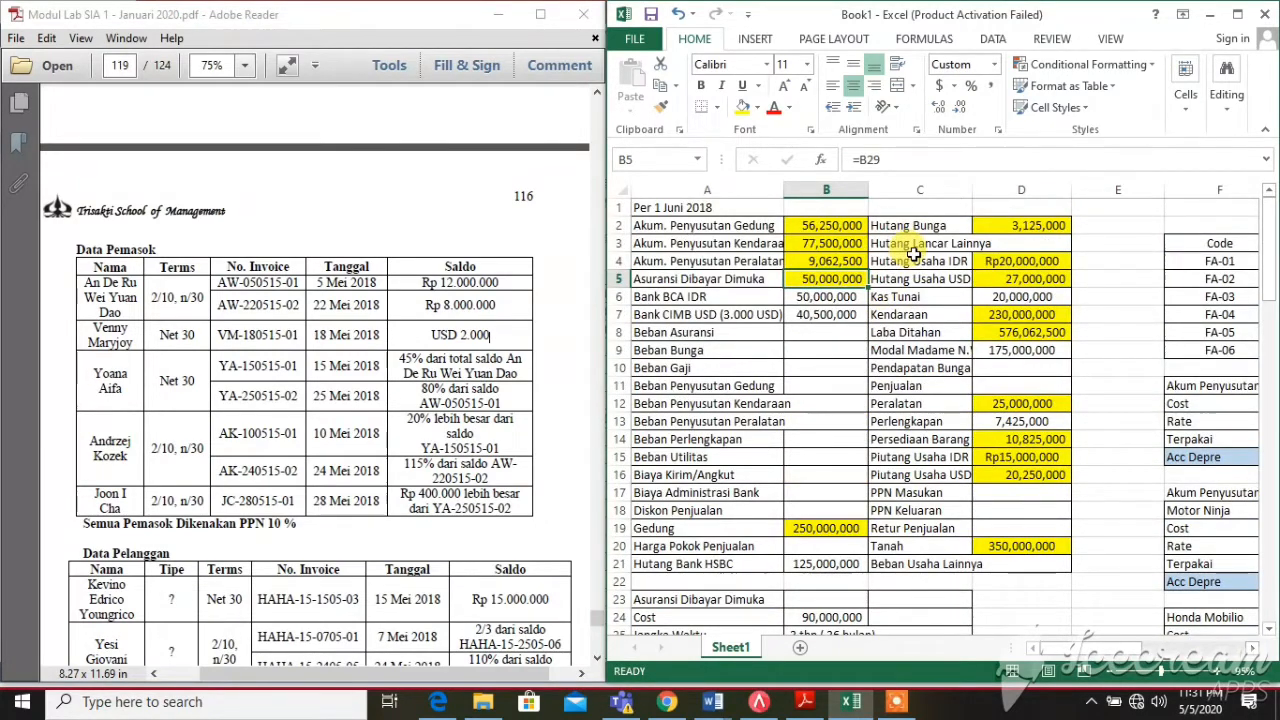
click(1003, 278)
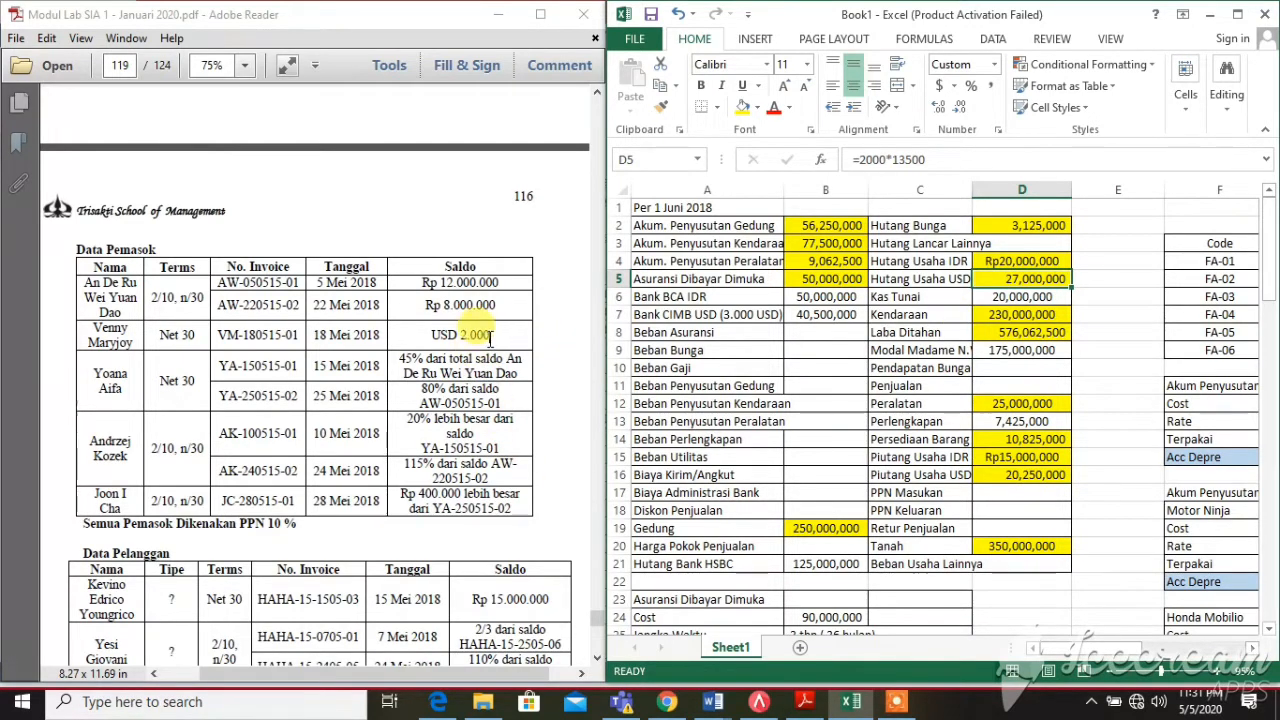
drag(491, 337, 460, 342)
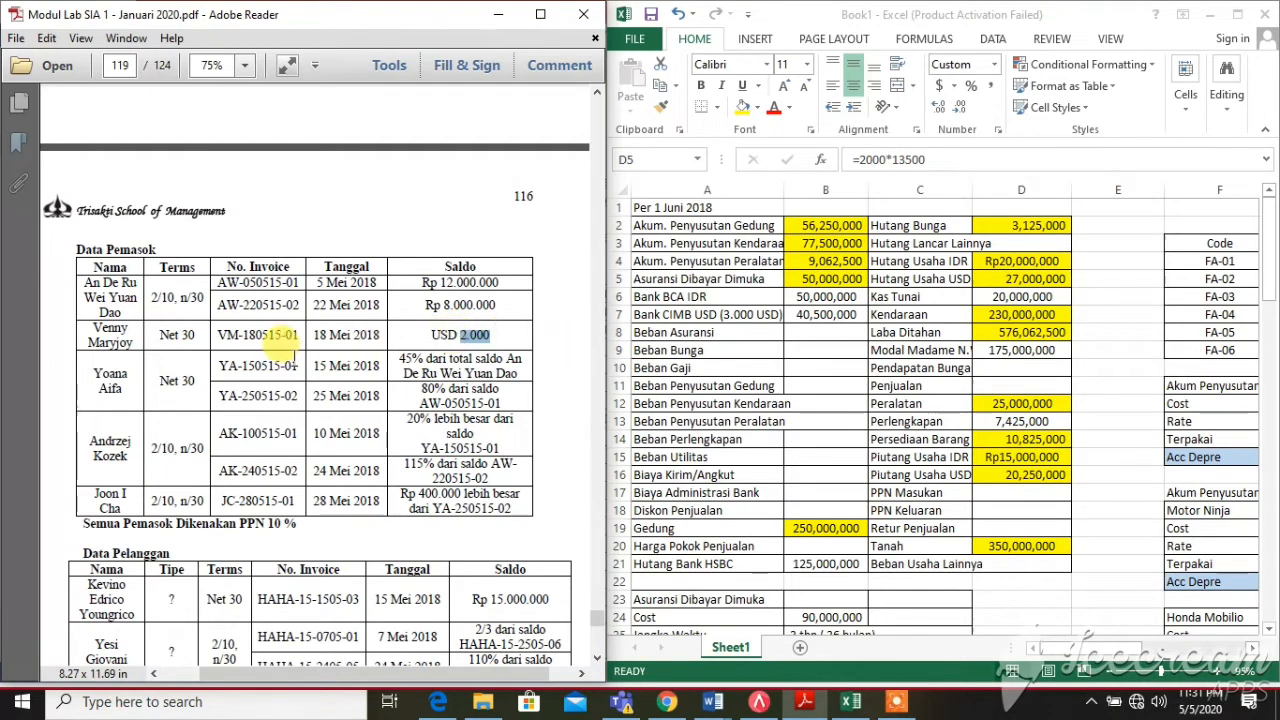
scroll(350, 338, up, 10)
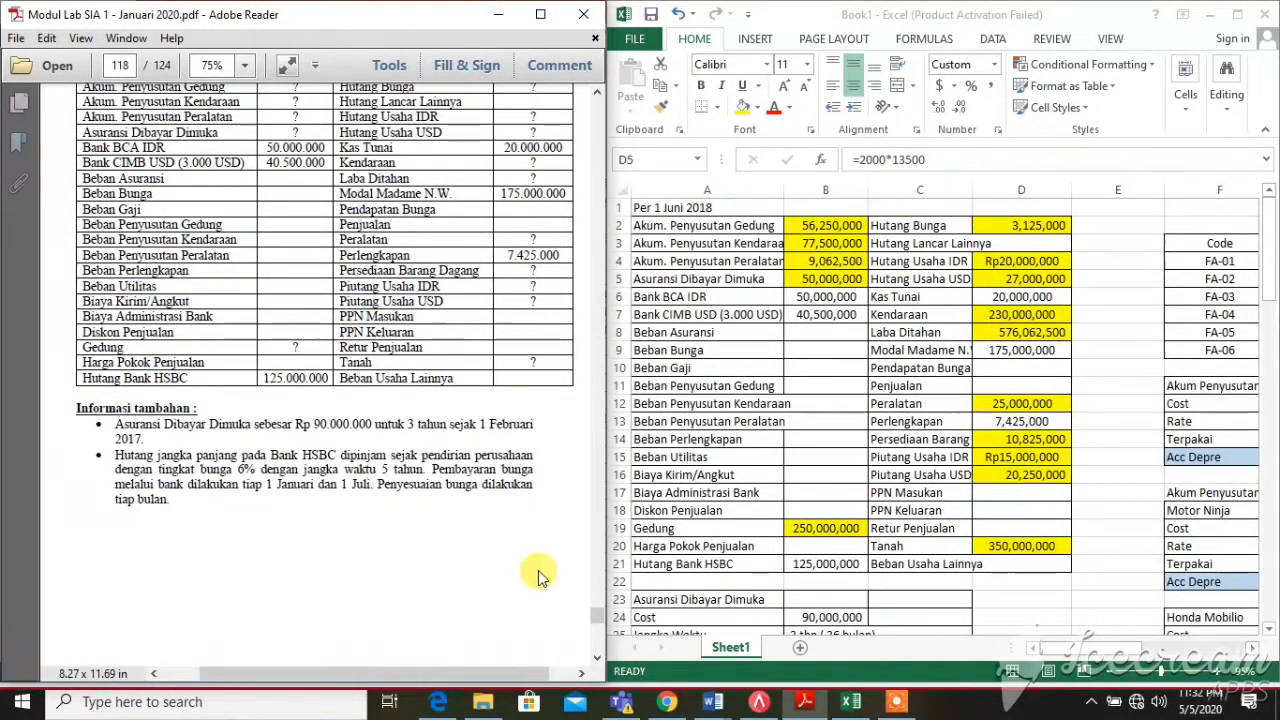
scroll(323, 368, up, 4)
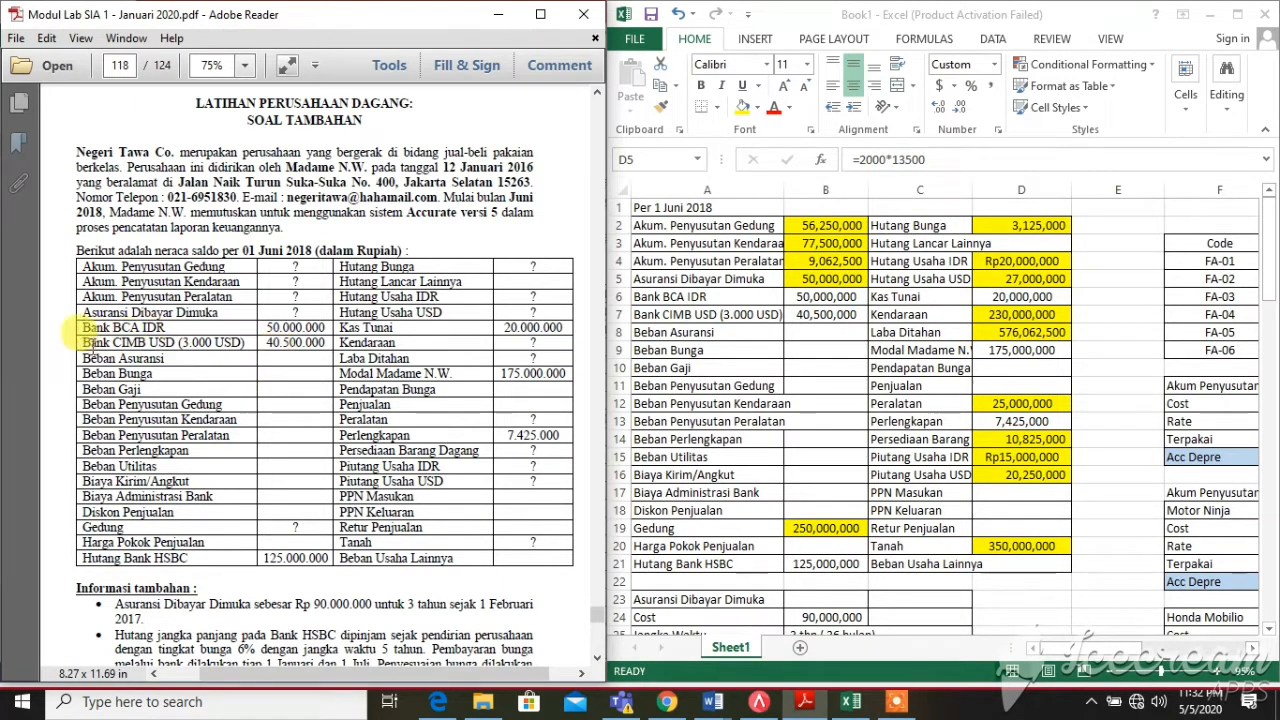
drag(80, 342, 329, 350)
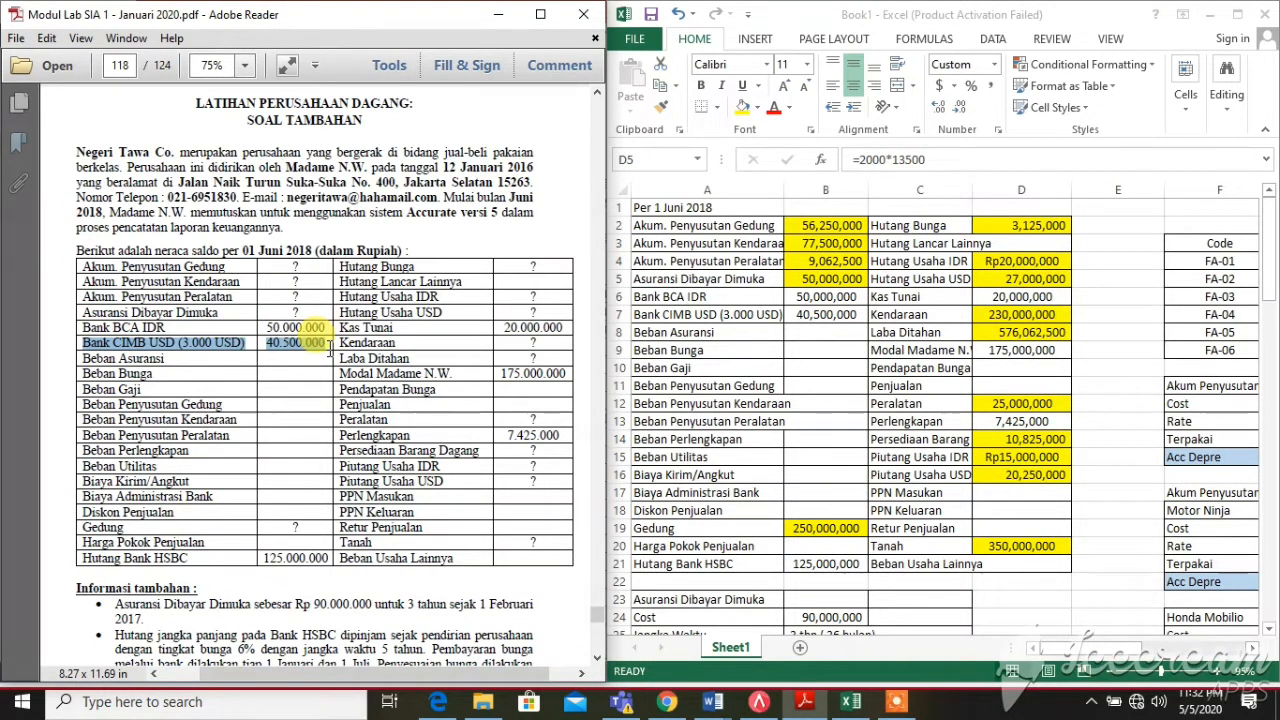
click(188, 338)
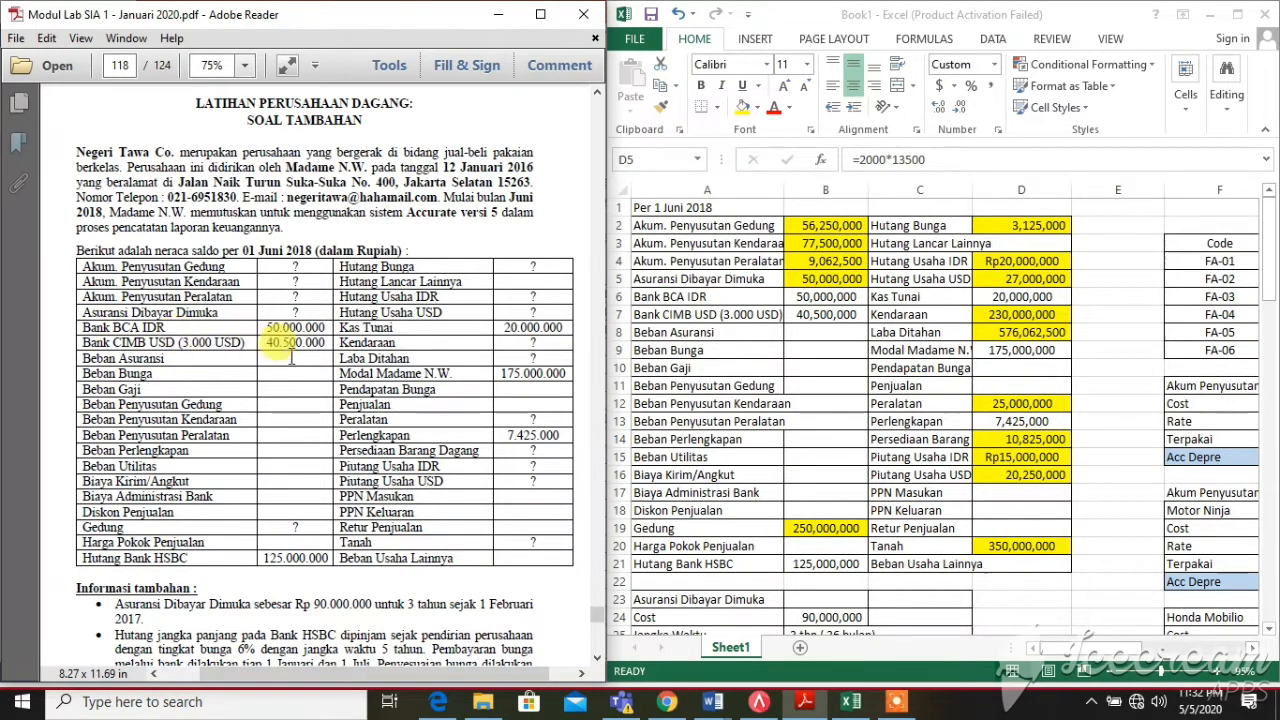
drag(327, 340, 263, 345)
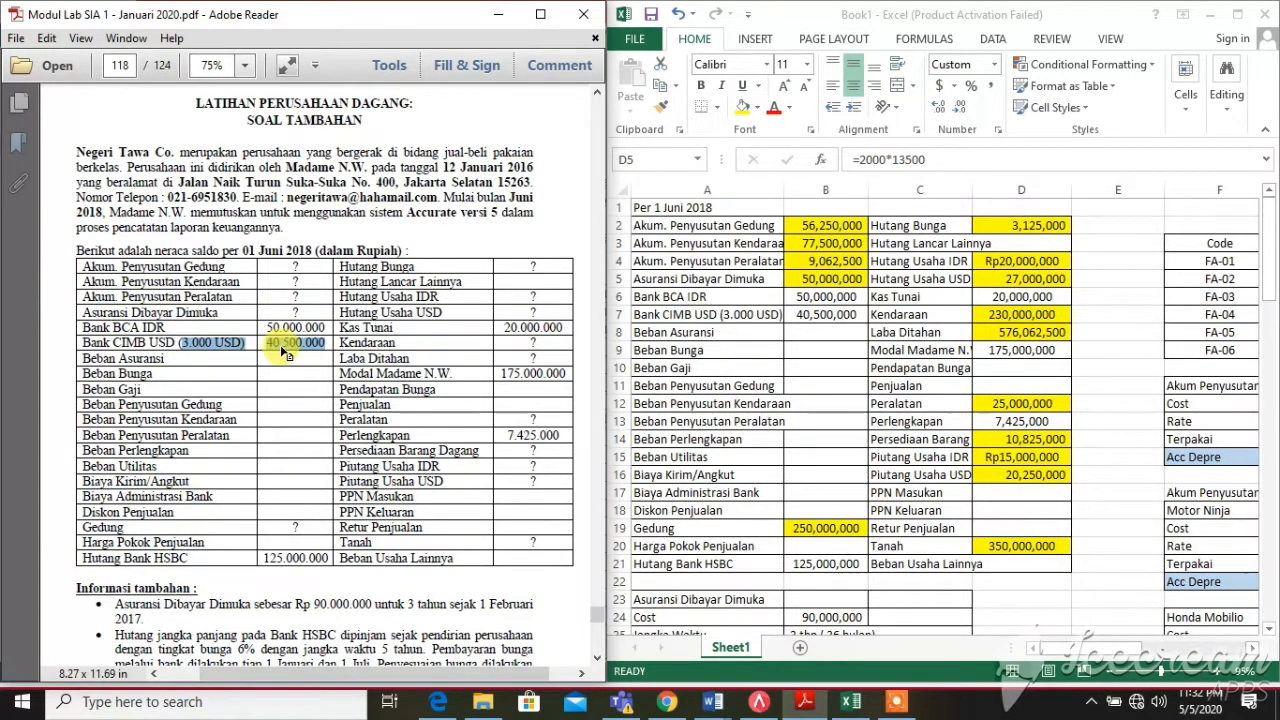
click(213, 346)
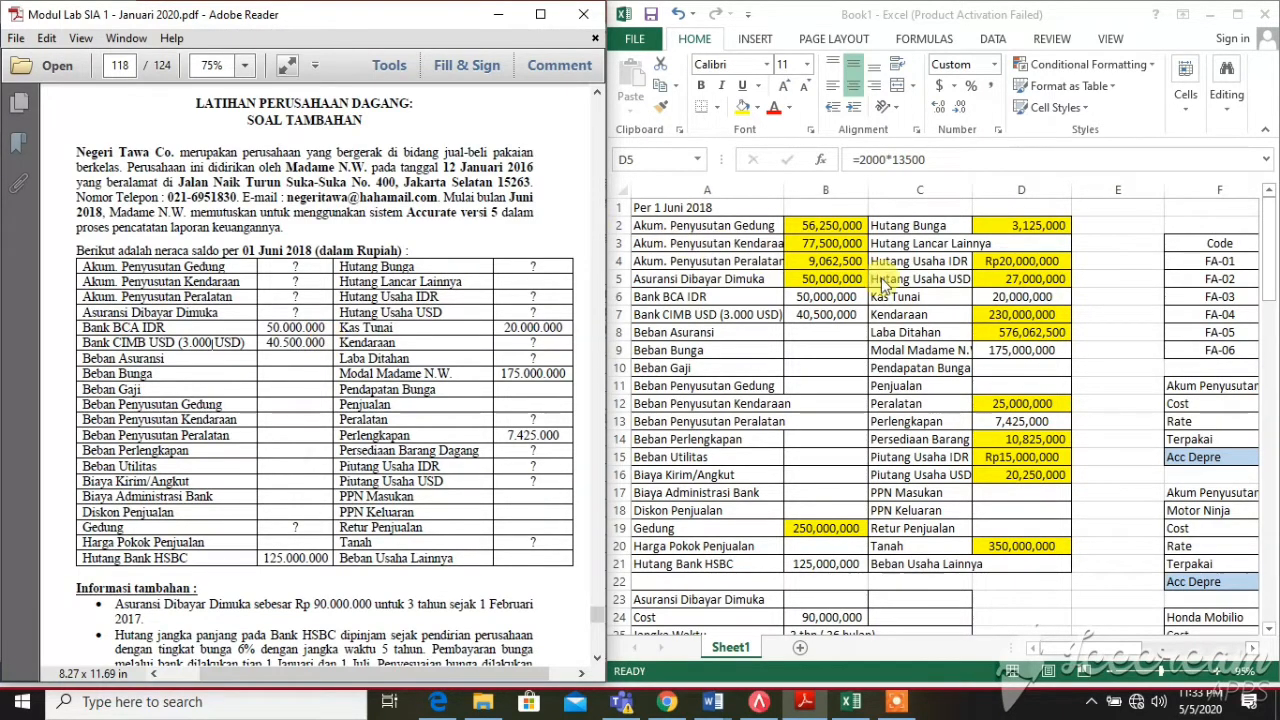
click(997, 283)
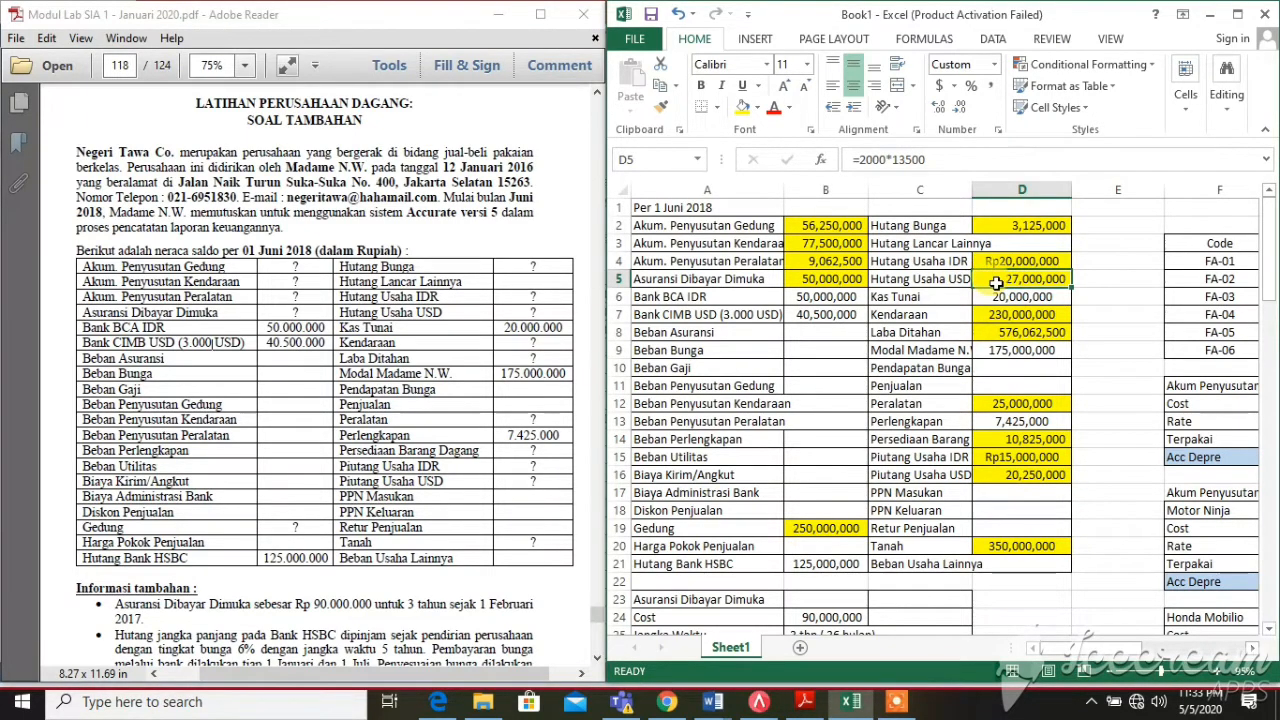
click(520, 316)
scroll(520, 316, down, 10)
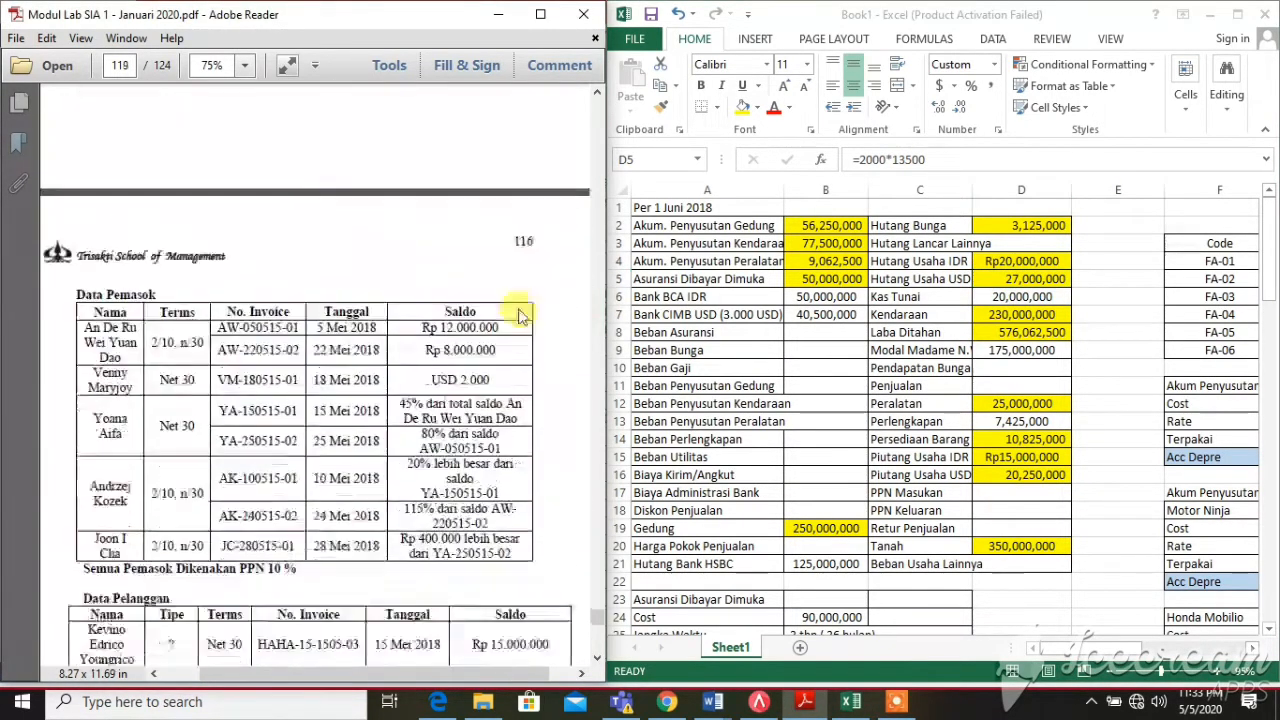
scroll(522, 315, down, 2)
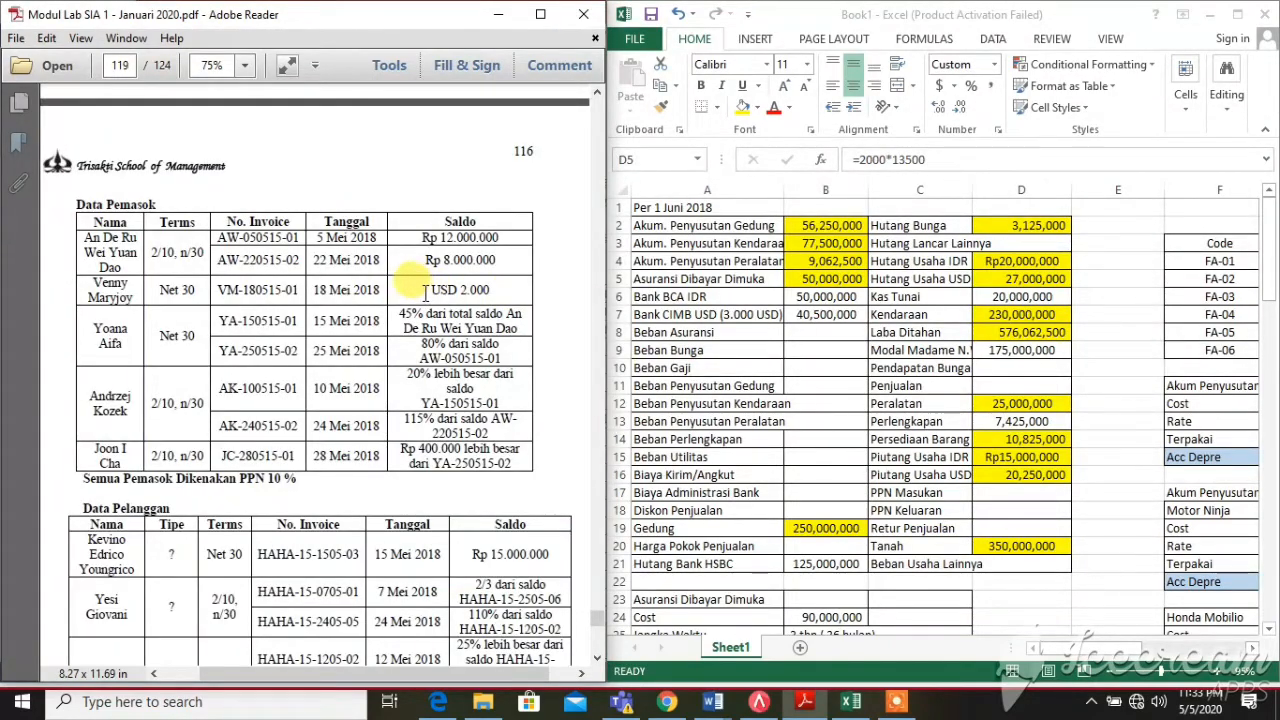
drag(425, 292, 503, 281)
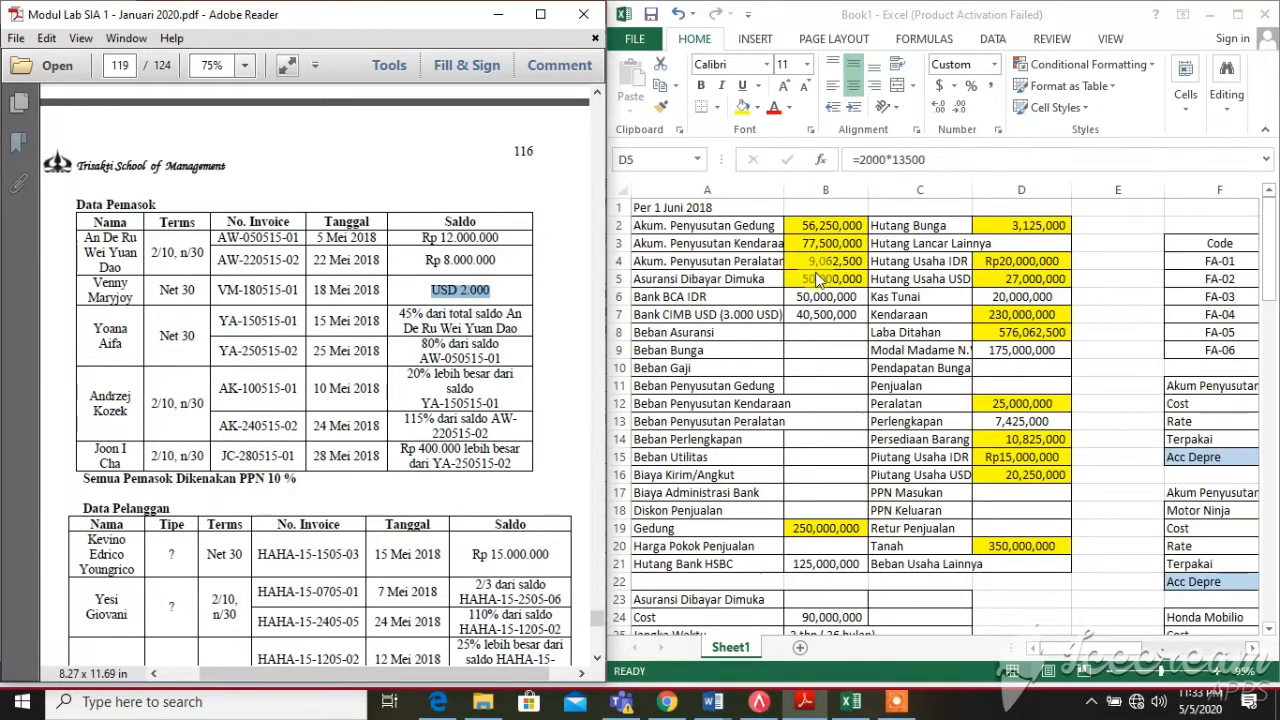
click(1013, 279)
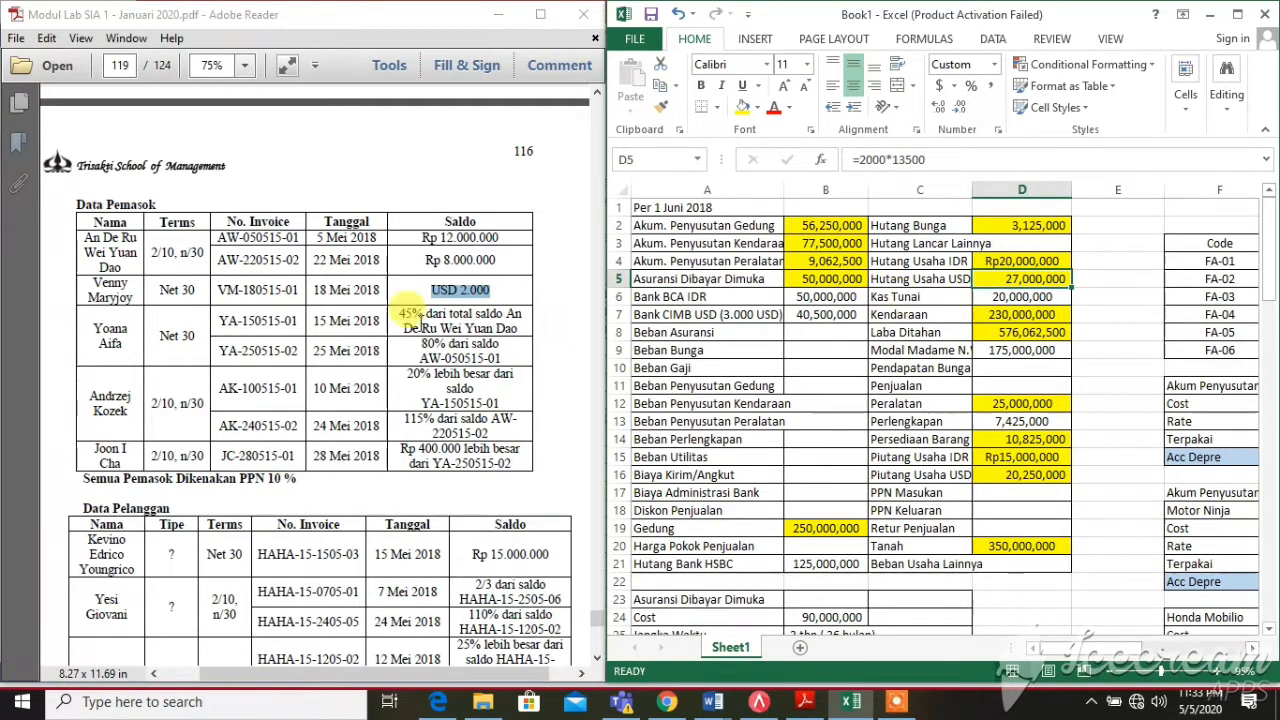
click(371, 329)
scroll(418, 212, up, 5)
scroll(418, 211, up, 5)
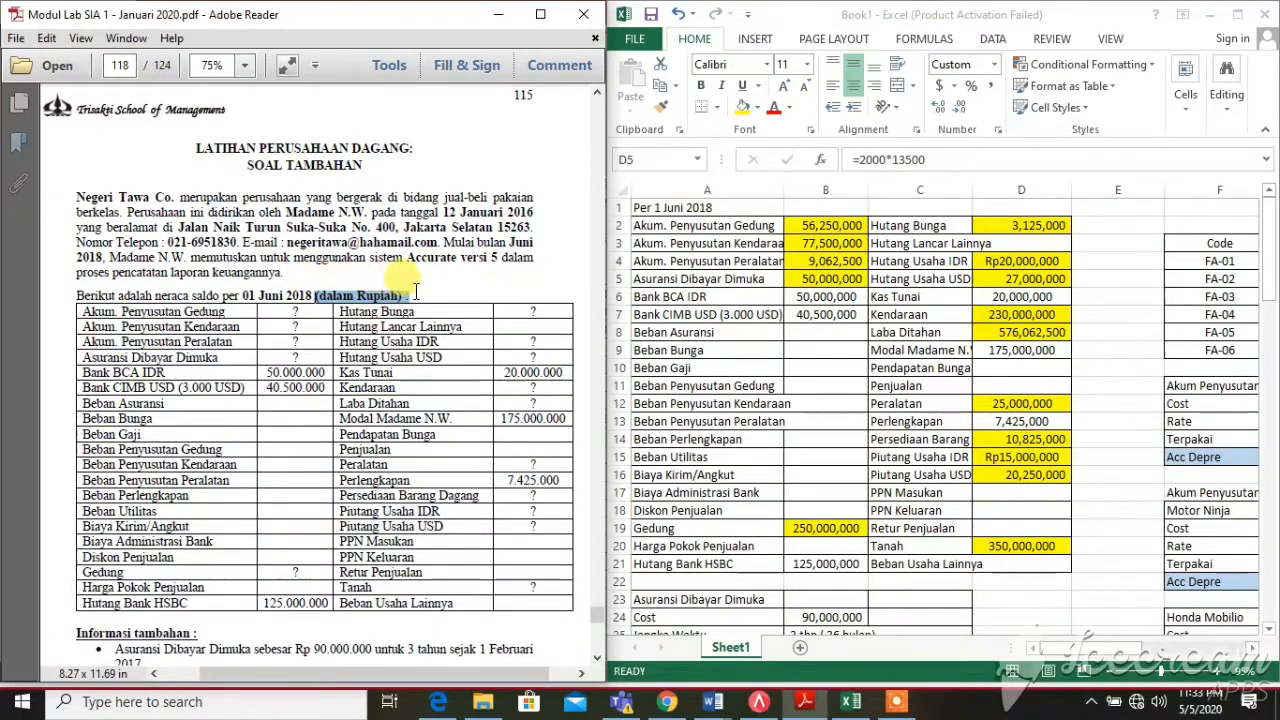
scroll(401, 396, down, 3)
scroll(401, 396, down, 1)
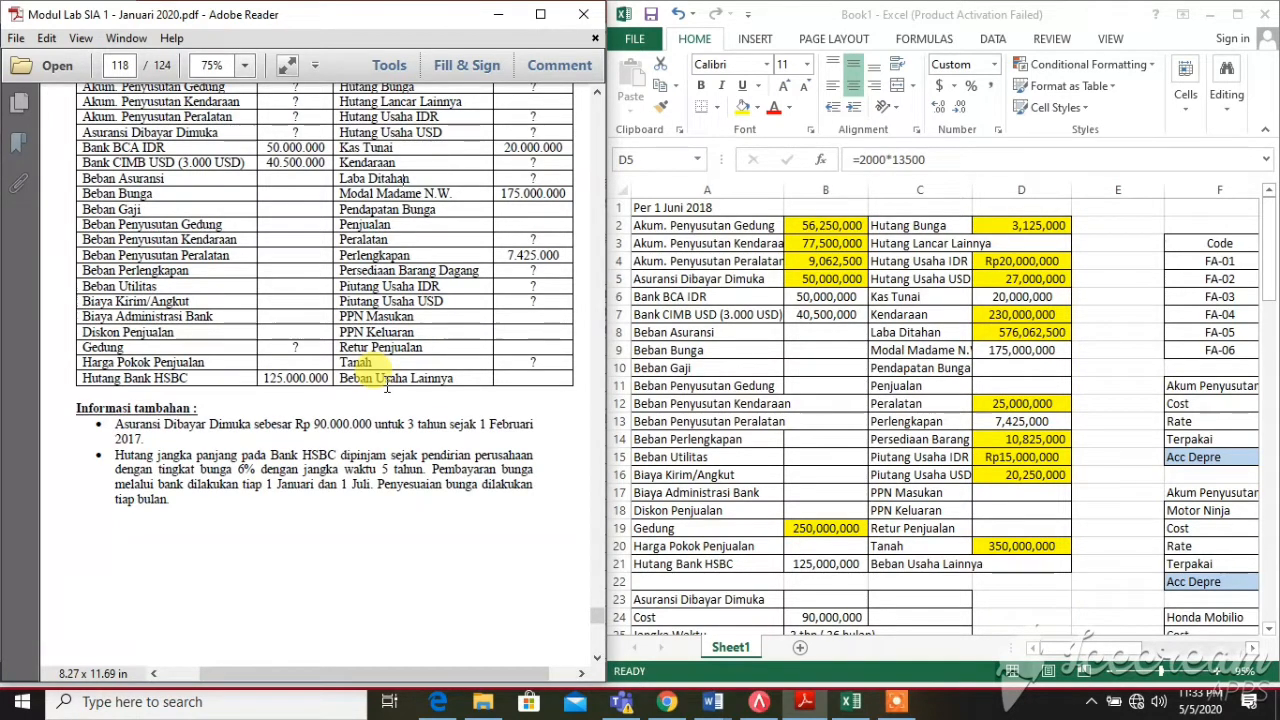
click(1008, 282)
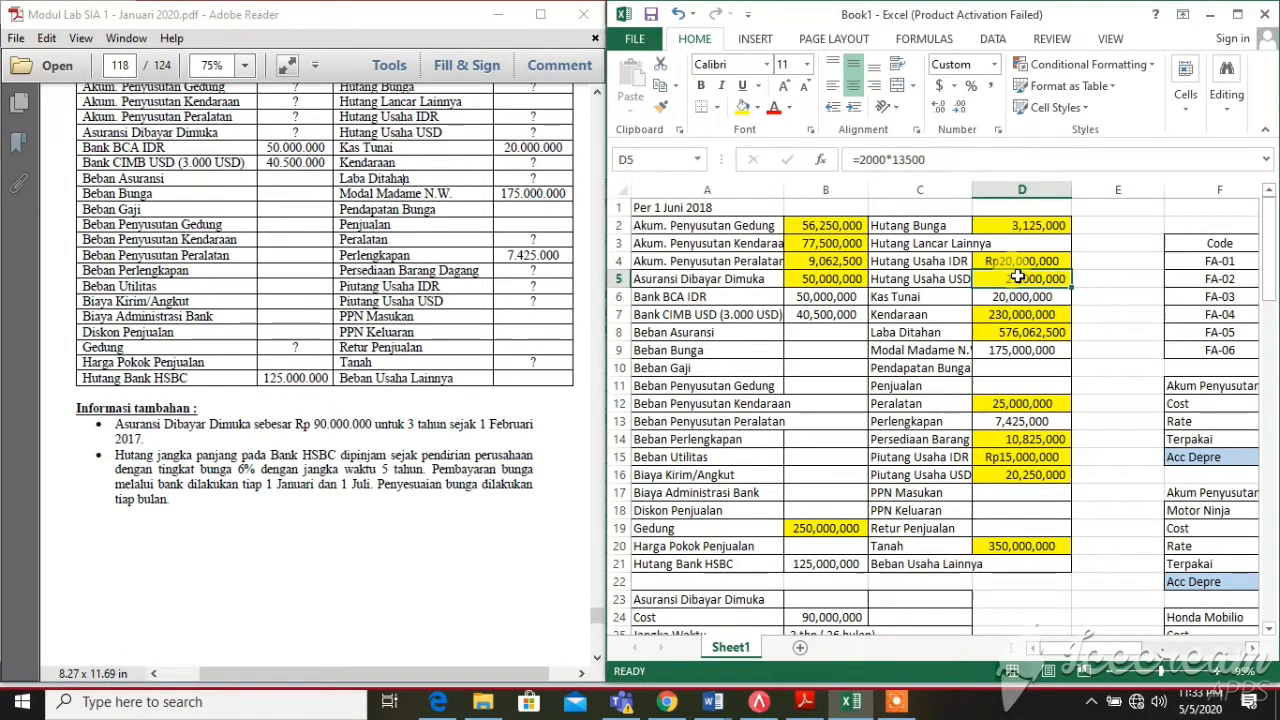
click(1026, 262)
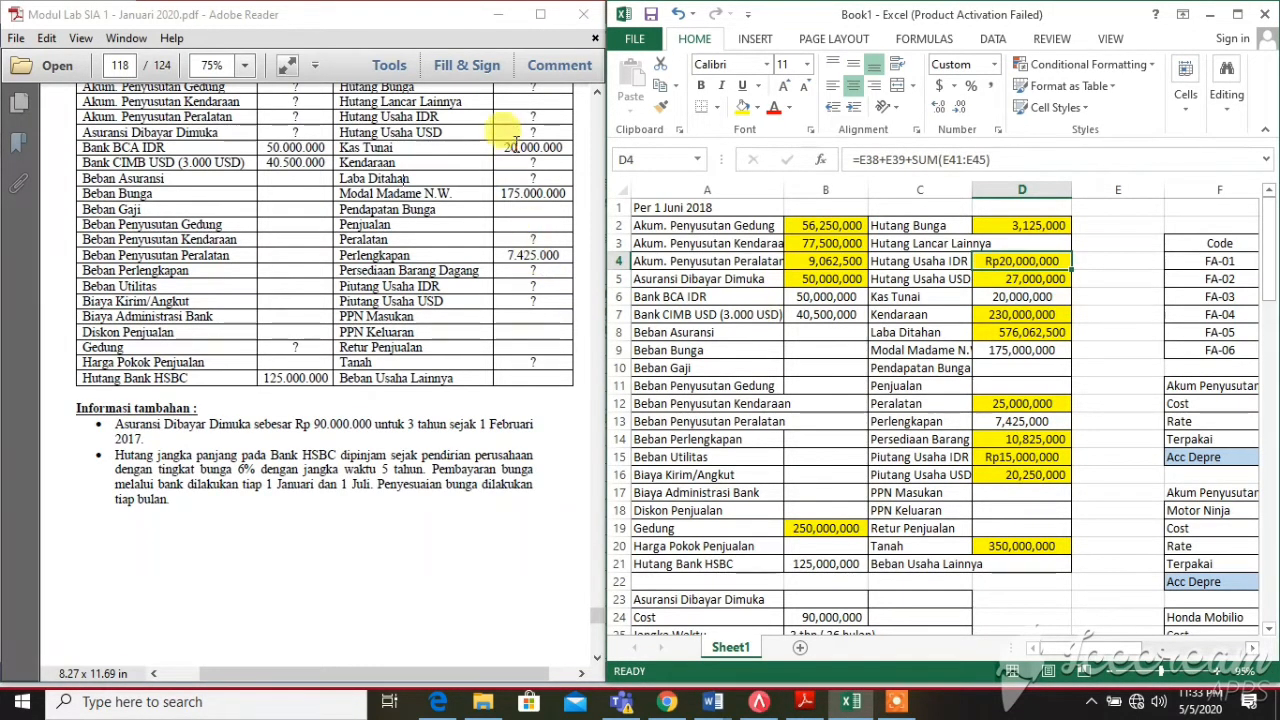
click(527, 117)
scroll(527, 117, down, 10)
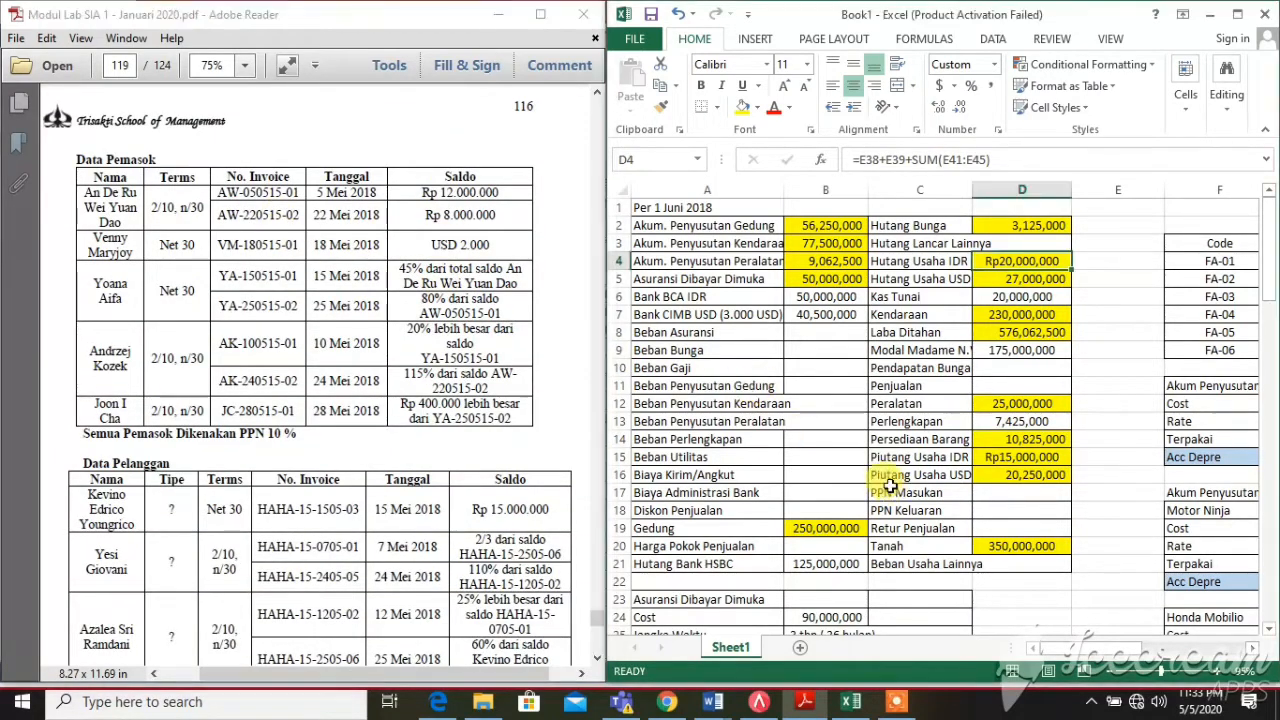
scroll(890, 485, down, 4)
scroll(890, 485, down, 6)
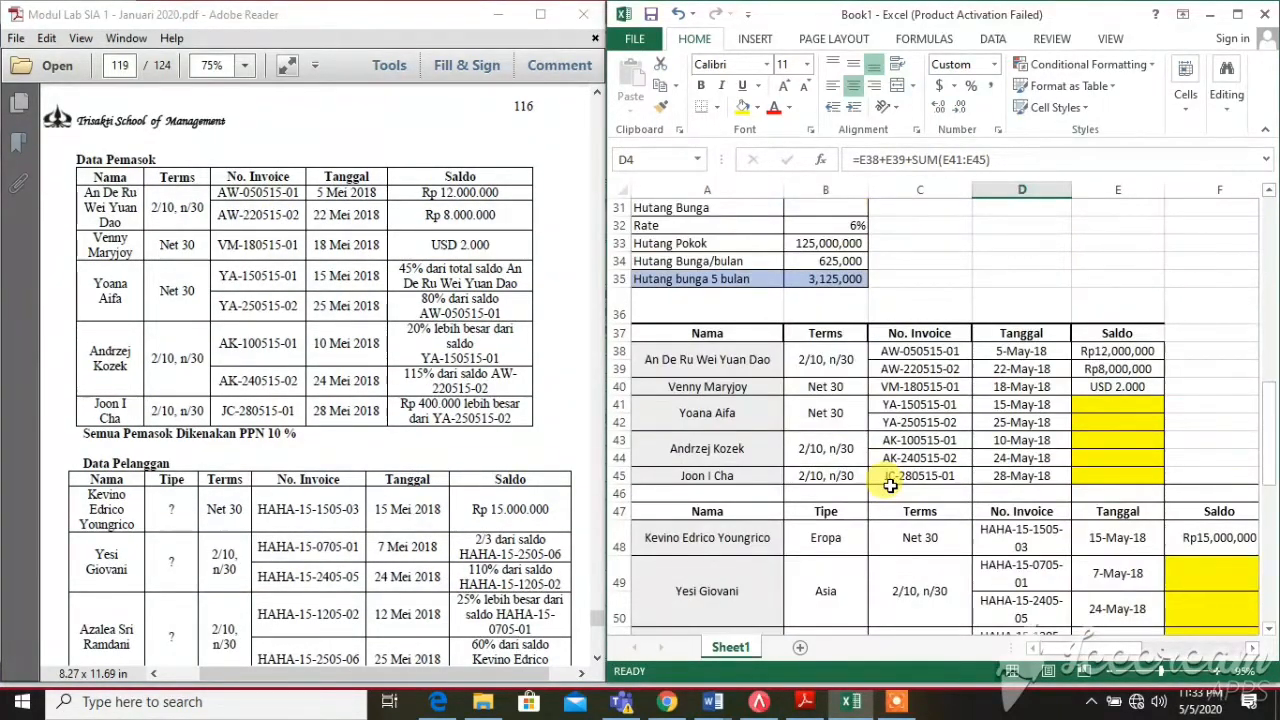
scroll(890, 485, up, 1)
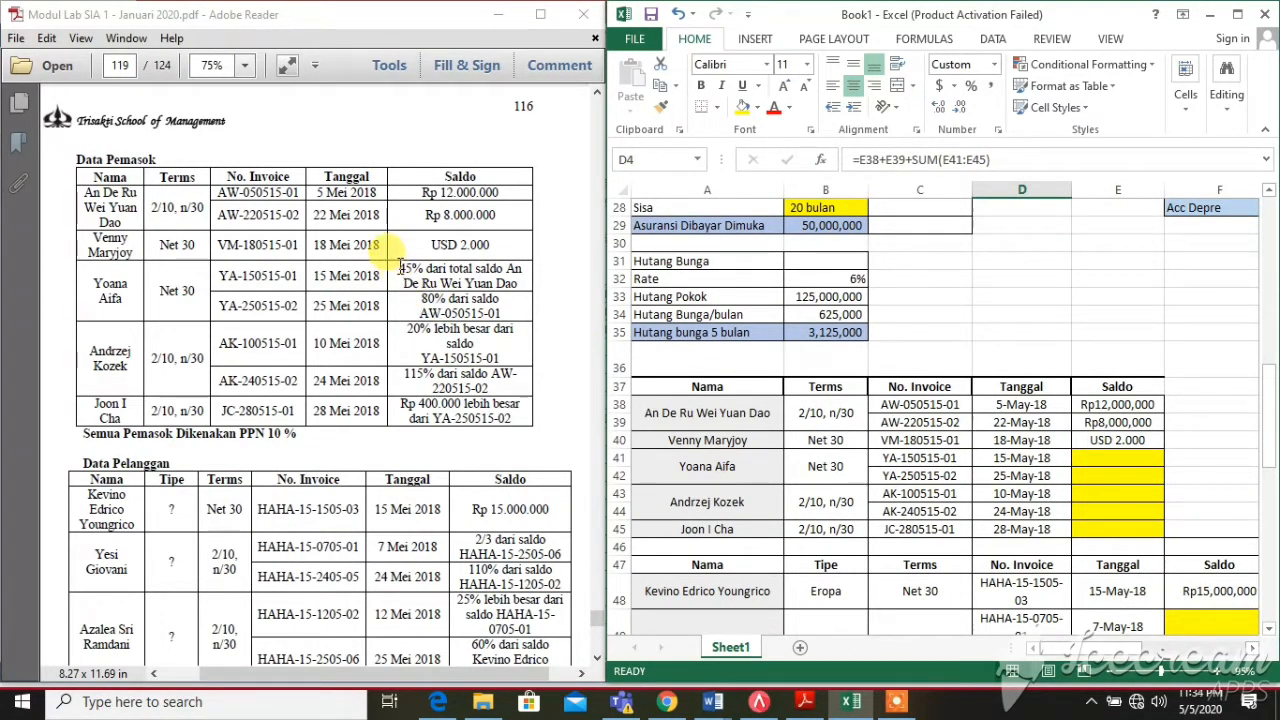
drag(400, 268, 514, 419)
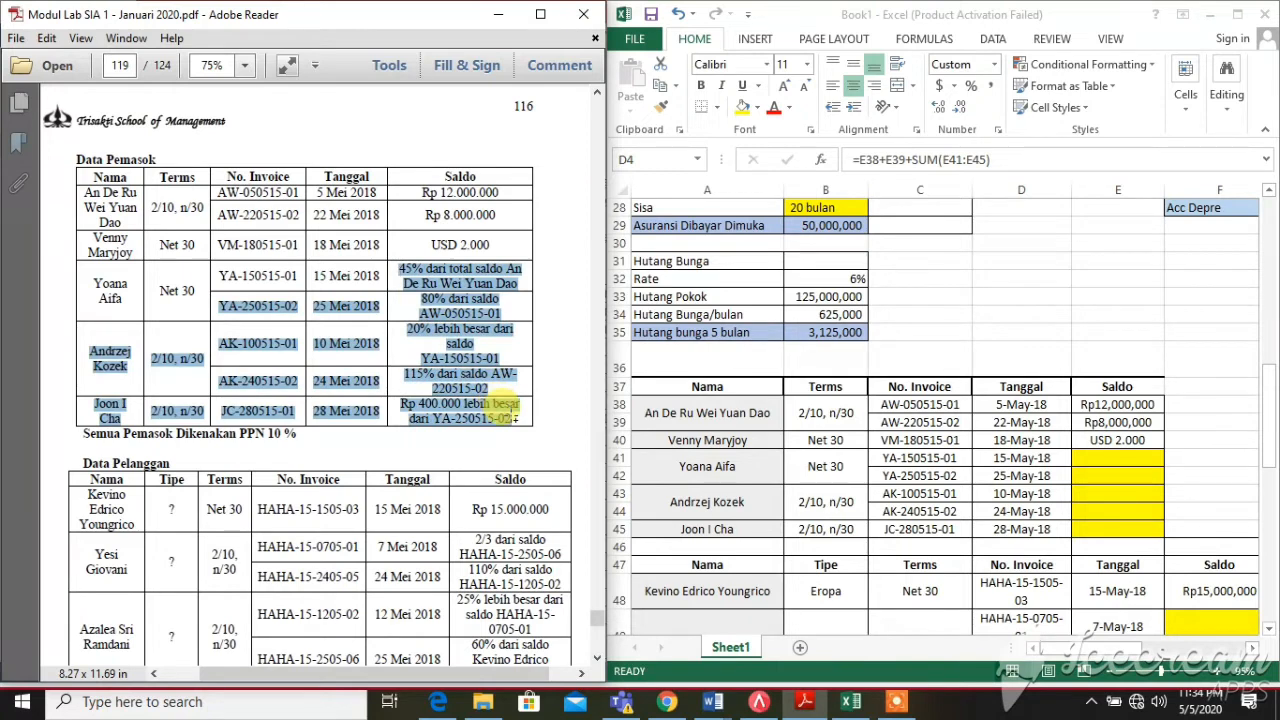
click(483, 283)
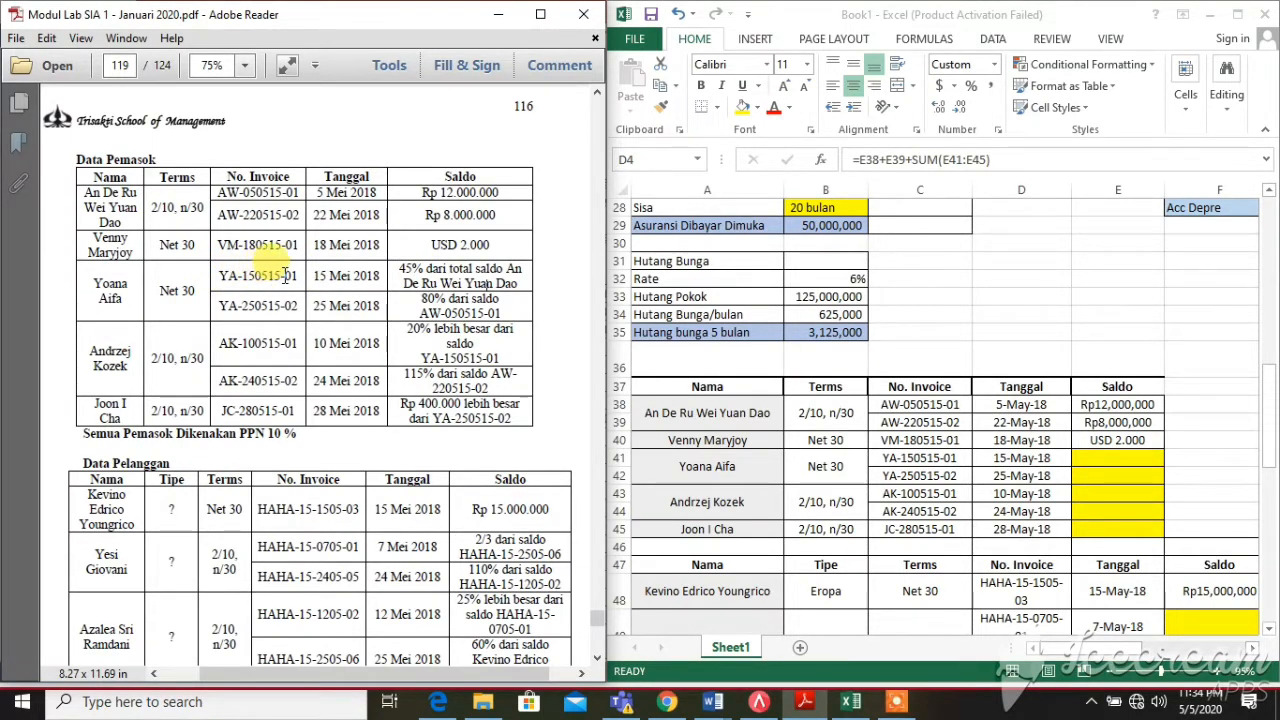
drag(313, 276, 380, 277)
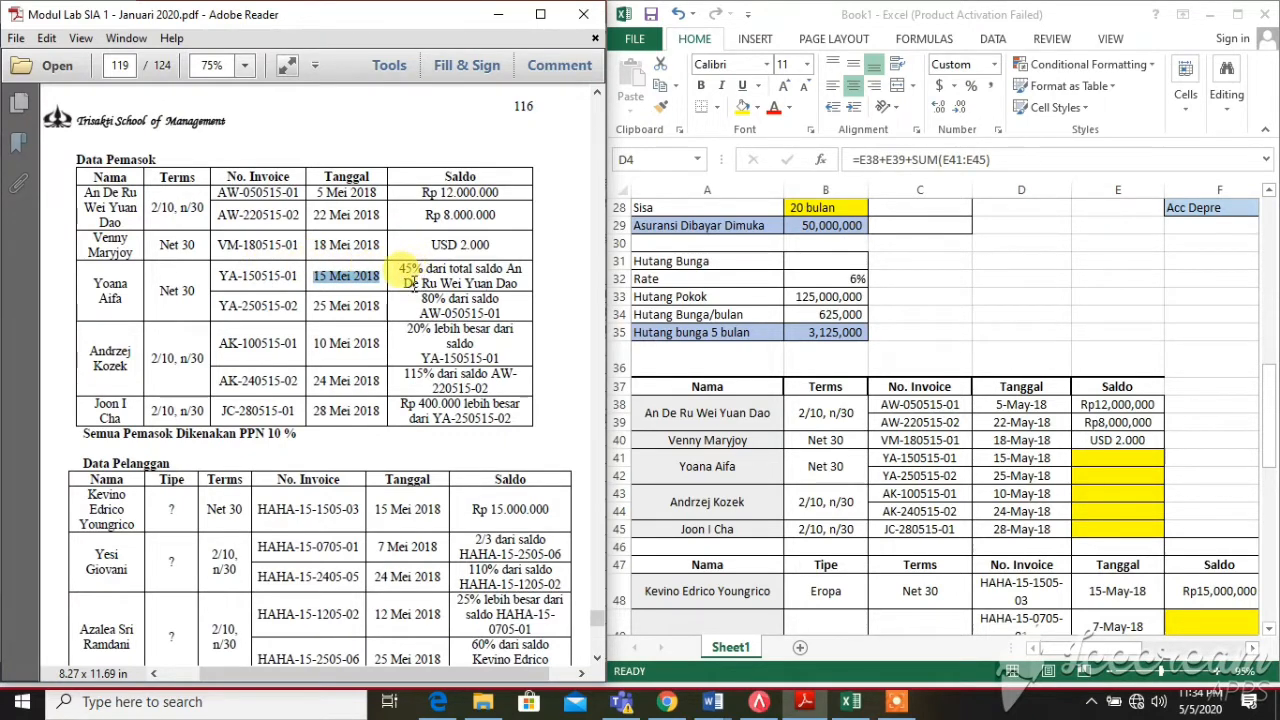
drag(395, 262, 530, 285)
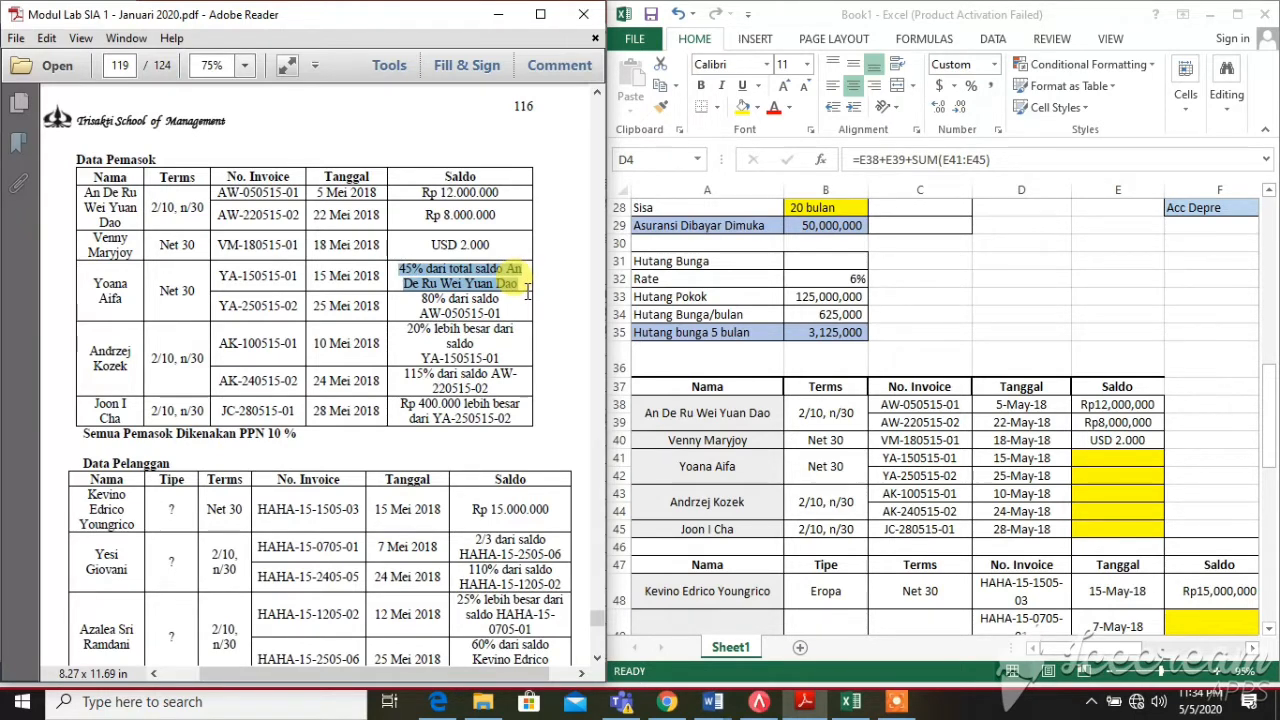
click(928, 406)
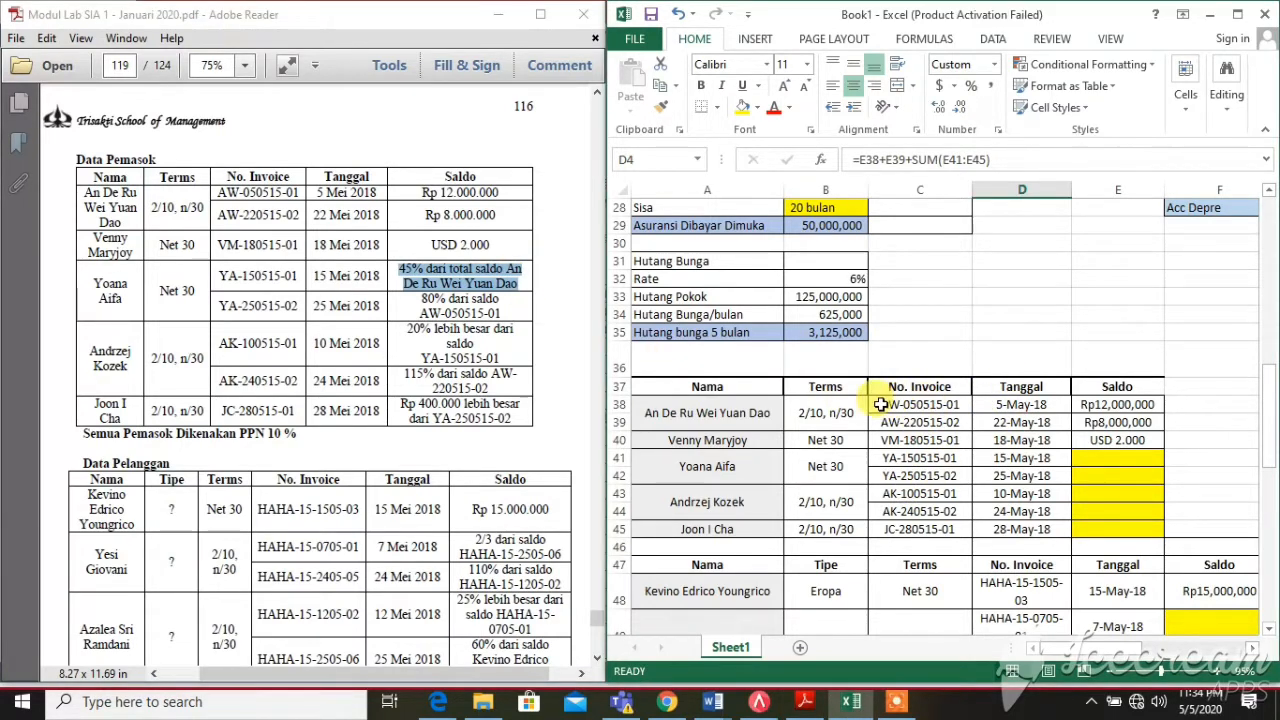
drag(880, 405, 1108, 422)
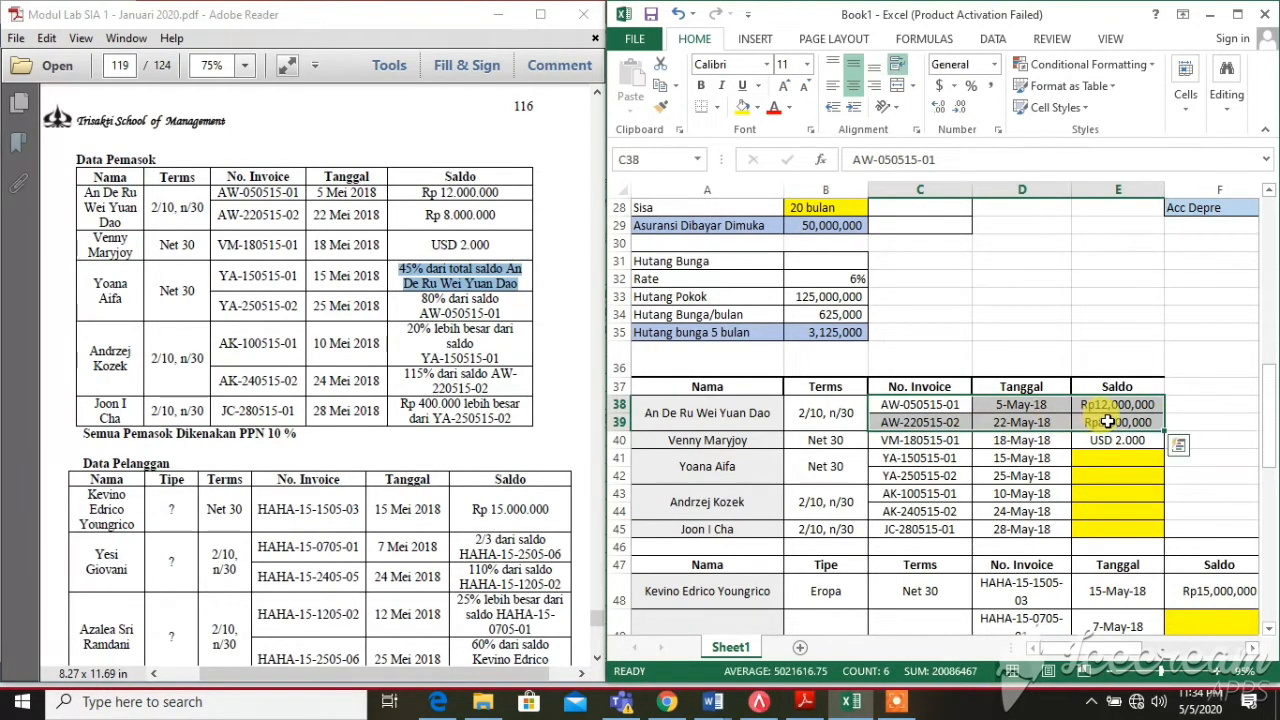
Enter =45%*(E38+E39) in E41 for invoice YA-150515-01, giving Rp9,000,000
click(1114, 459)
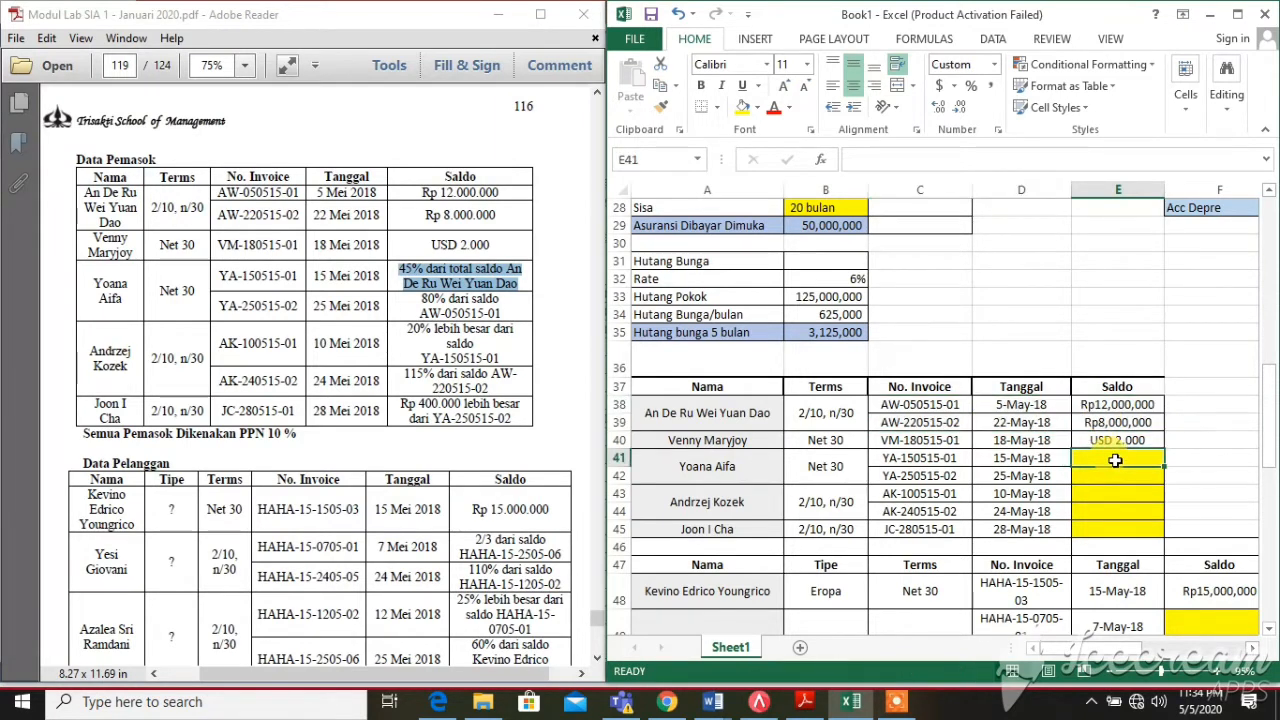
text(=45%)
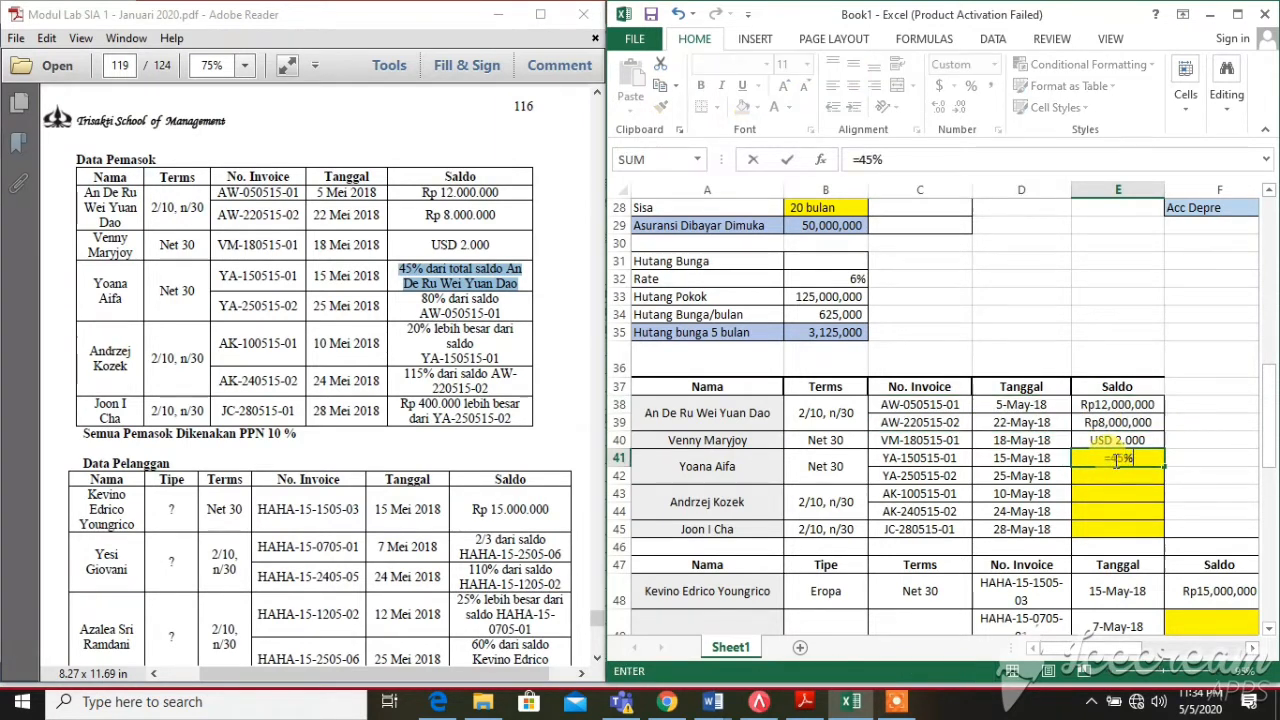
text(*()
click(1110, 404)
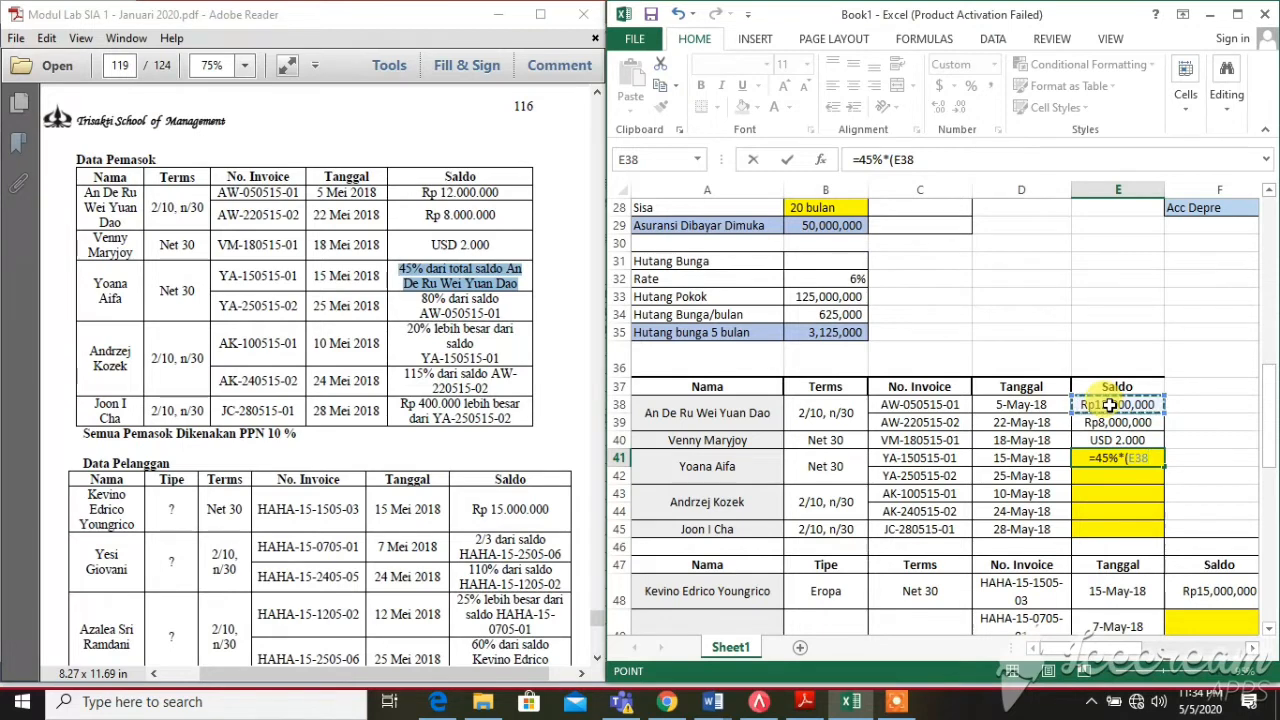
text(+)
click(1116, 422)
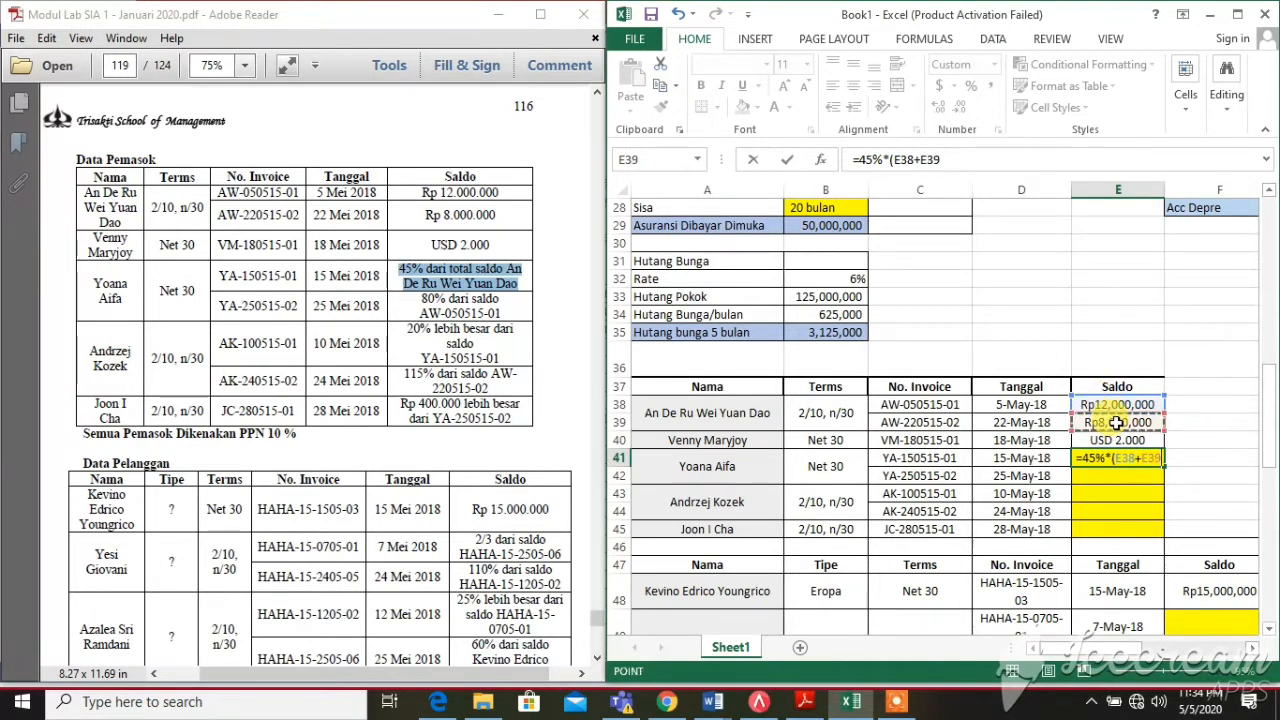
key(Return)
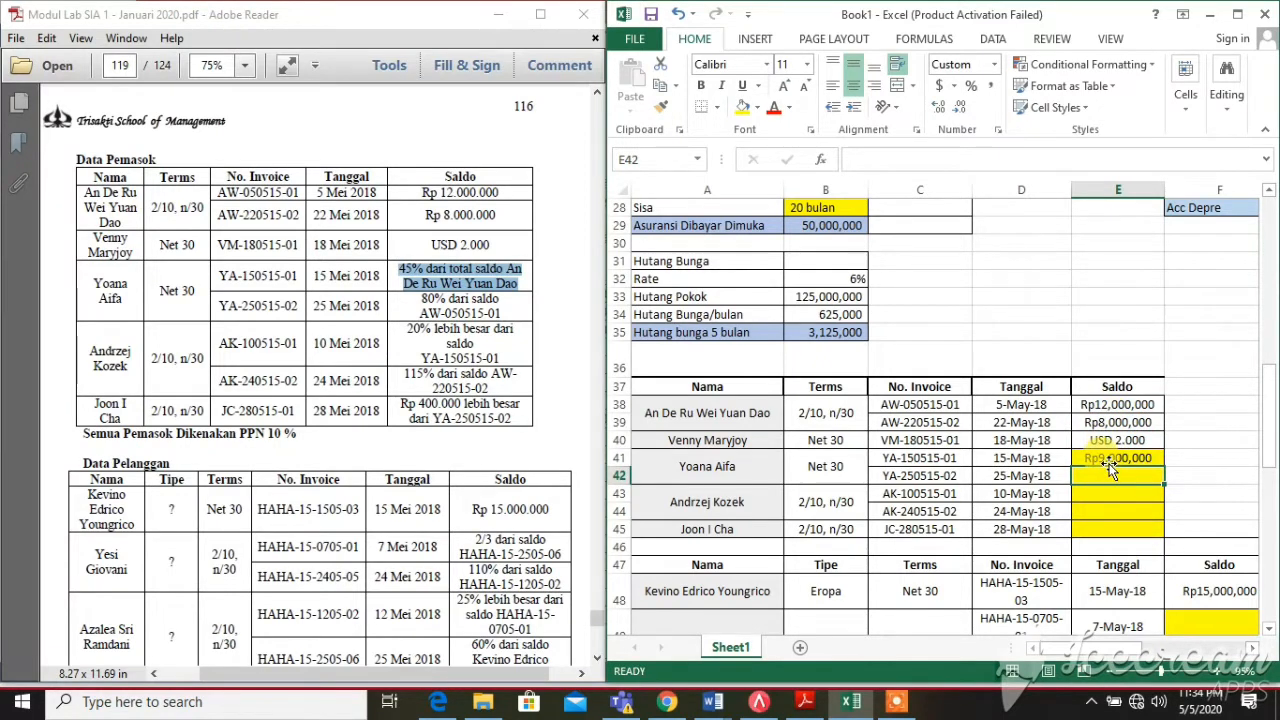
click(1108, 462)
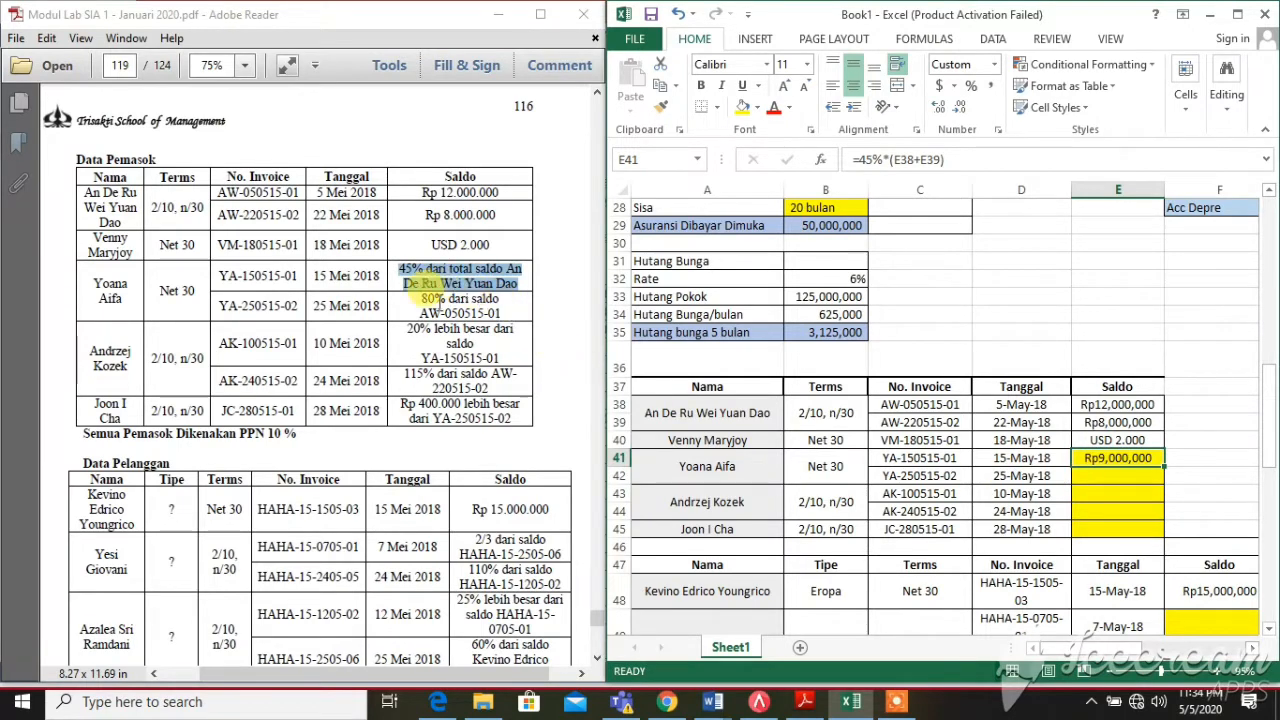
Highlight the 80%-of-AW-050515-01 rule in the PDF and locate that invoice in C38
drag(424, 297, 508, 310)
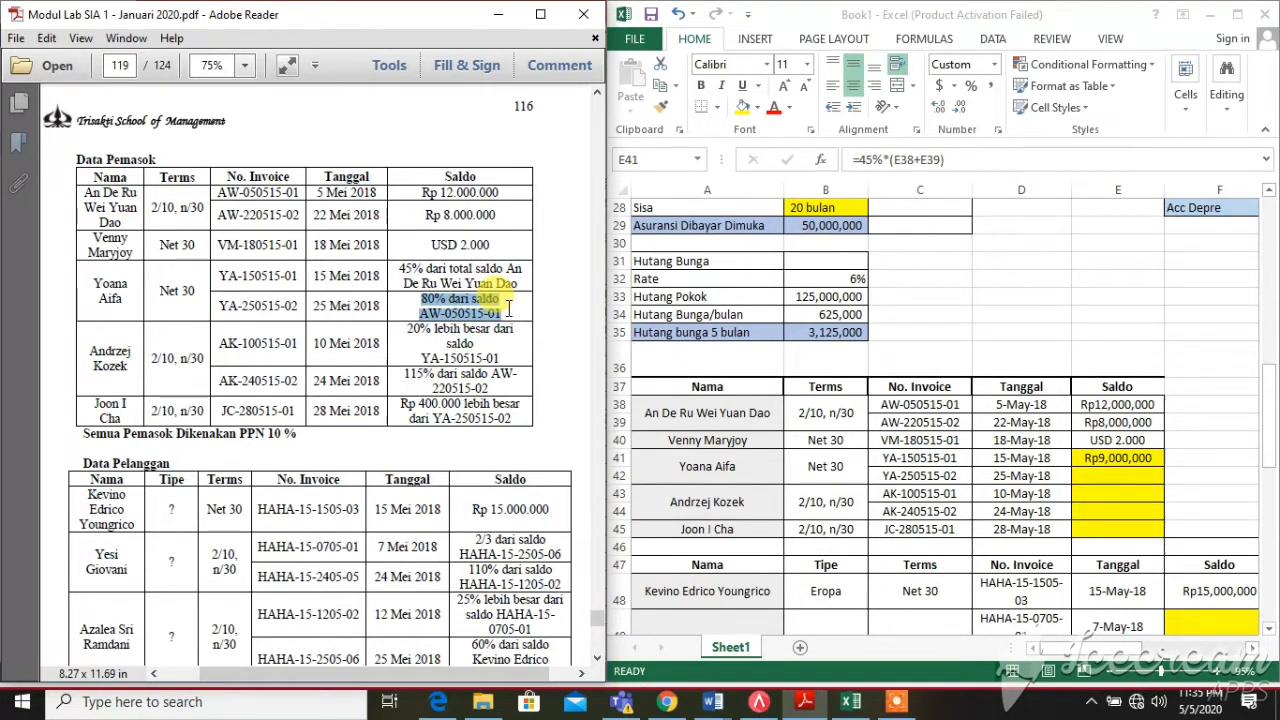
click(508, 310)
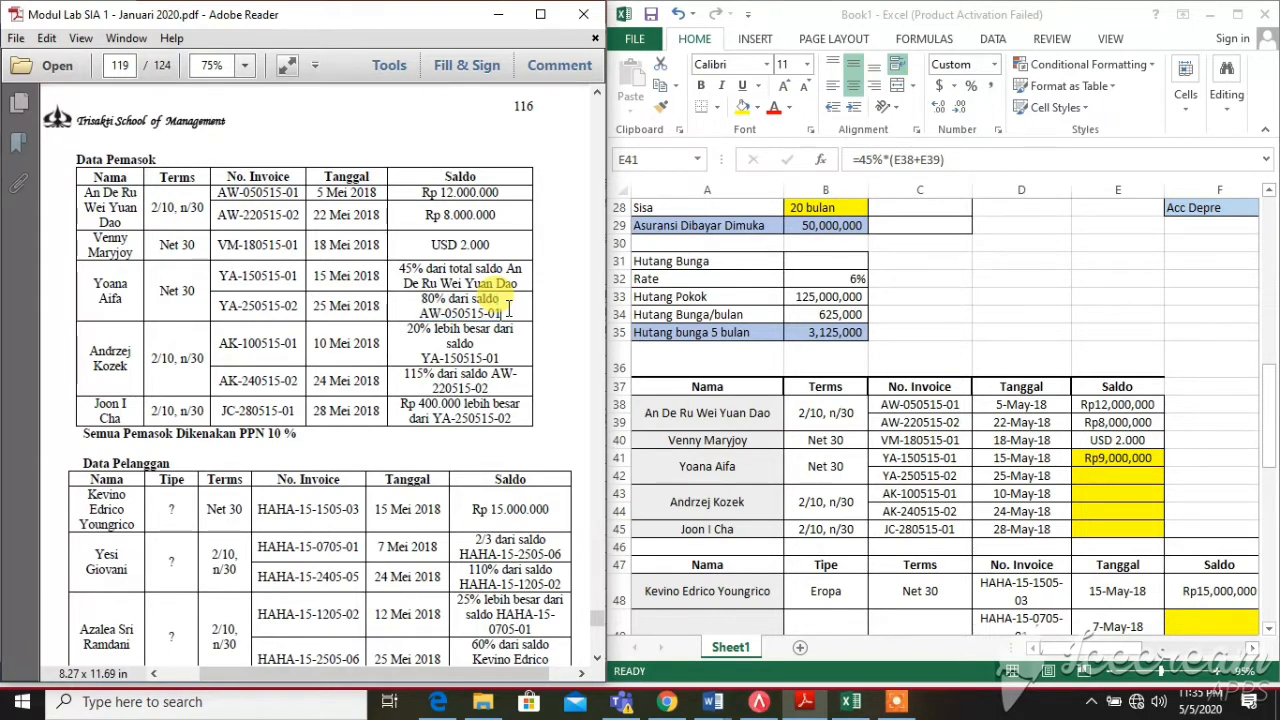
click(969, 405)
click(960, 406)
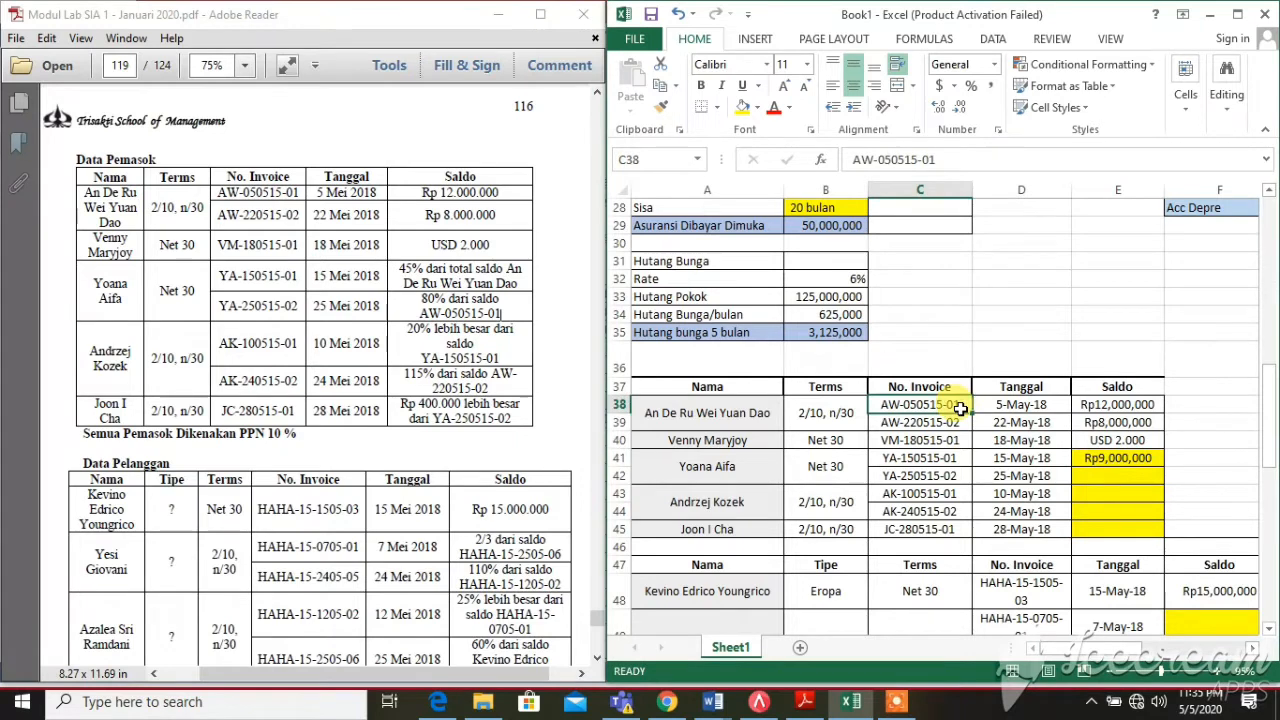
Enter =80%*E38 in E42, giving Rp9,600,000
click(1110, 480)
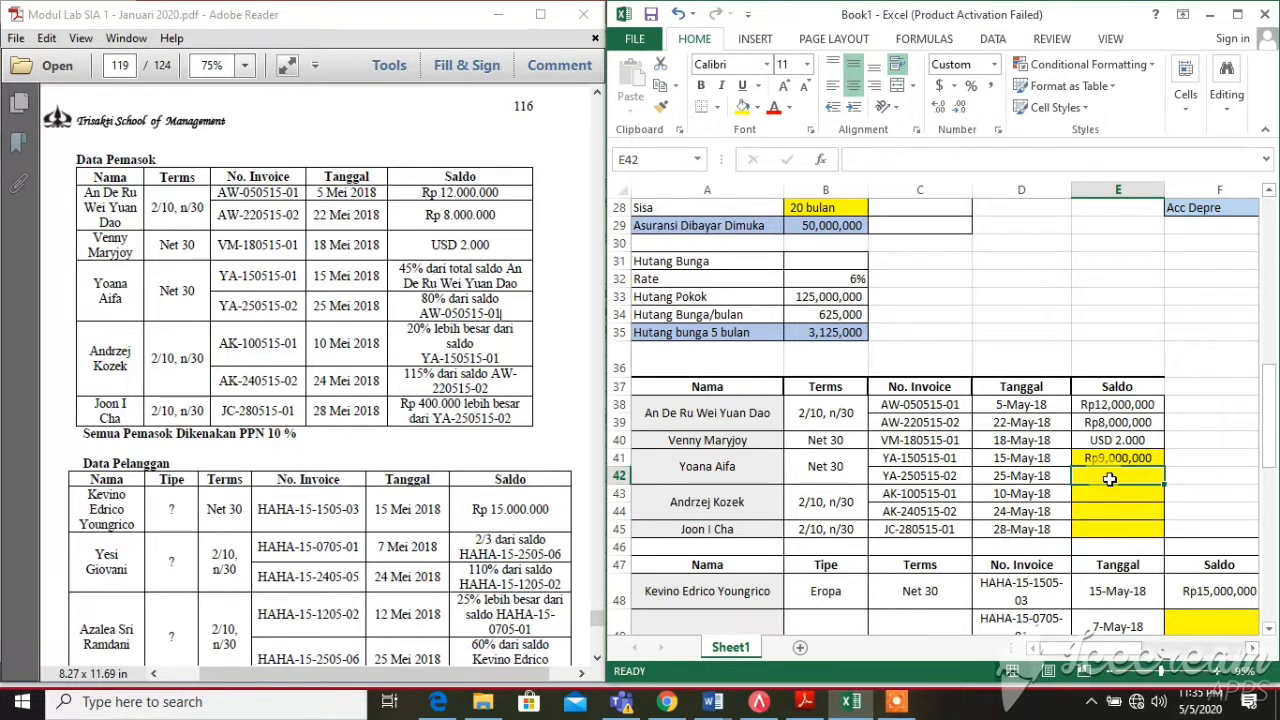
text(=)
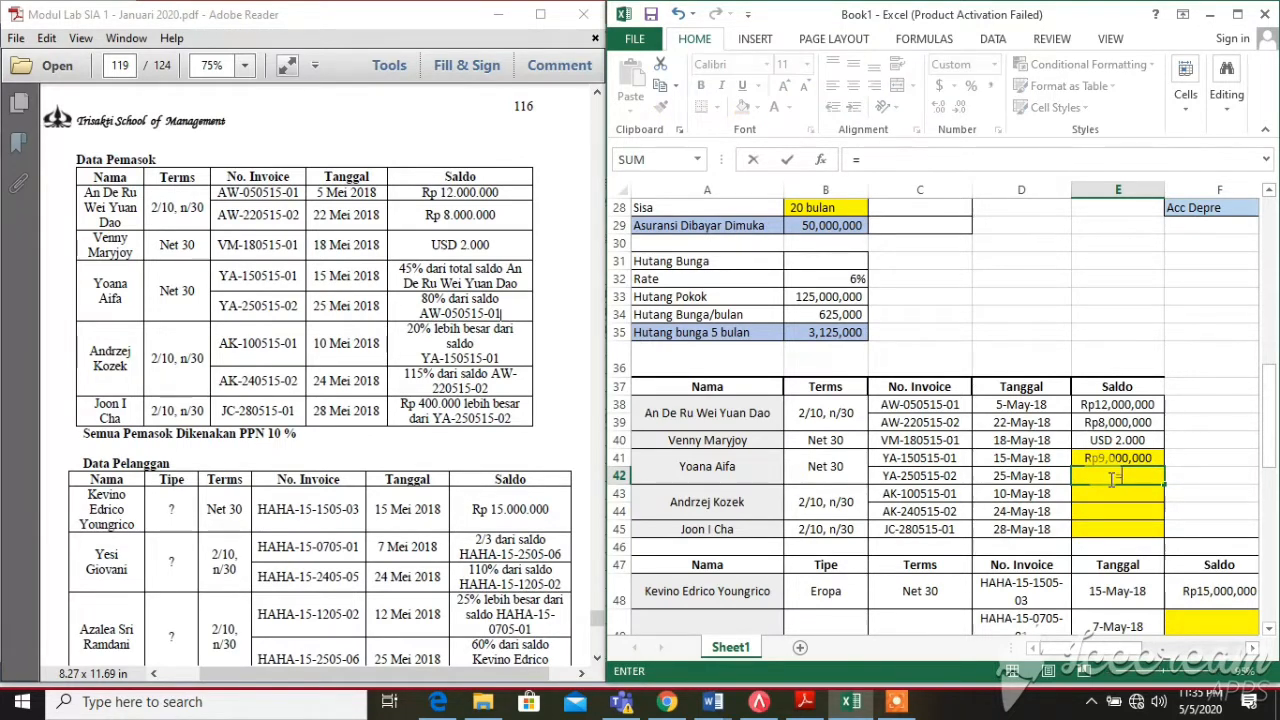
text(805)
text(8)
key(BackSpace)
key(BackSpace)
text(*%*)
click(1125, 405)
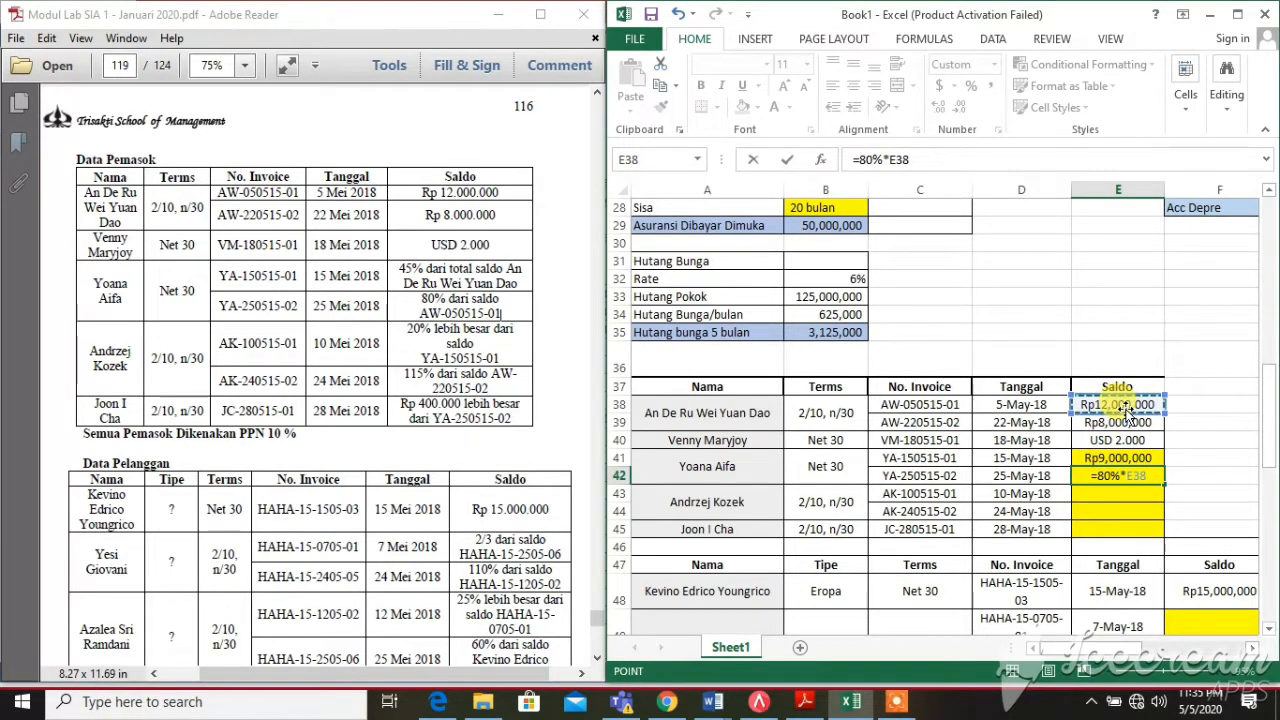
key(Return)
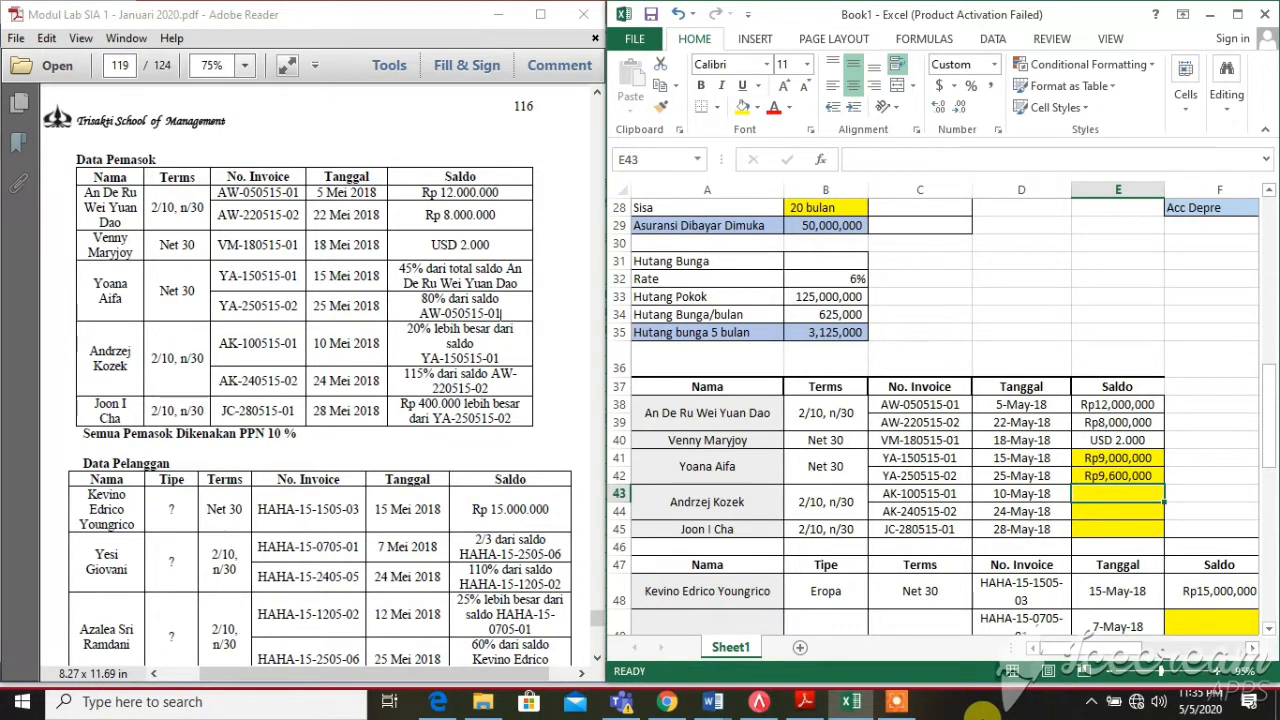
click(897, 701)
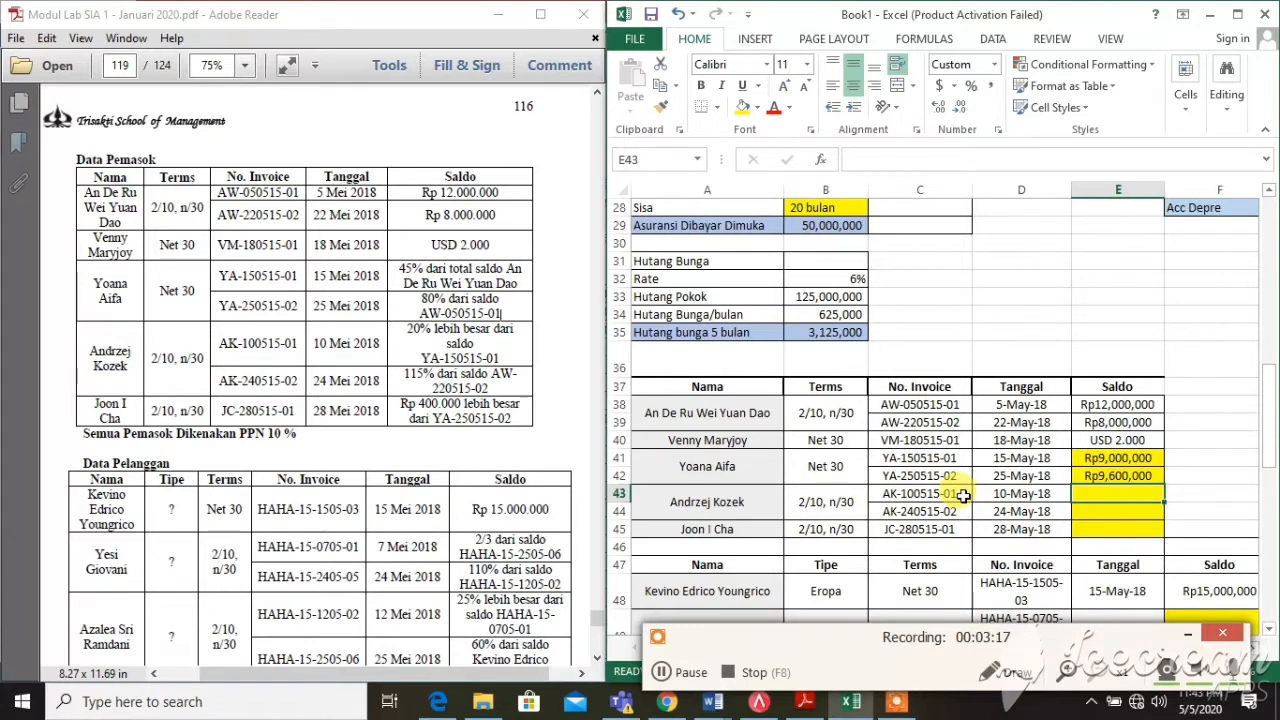
Check invoice AK-100515-01 and its date, then highlight the 20%-more-than-YA-150515-01 rule
click(962, 496)
click(990, 494)
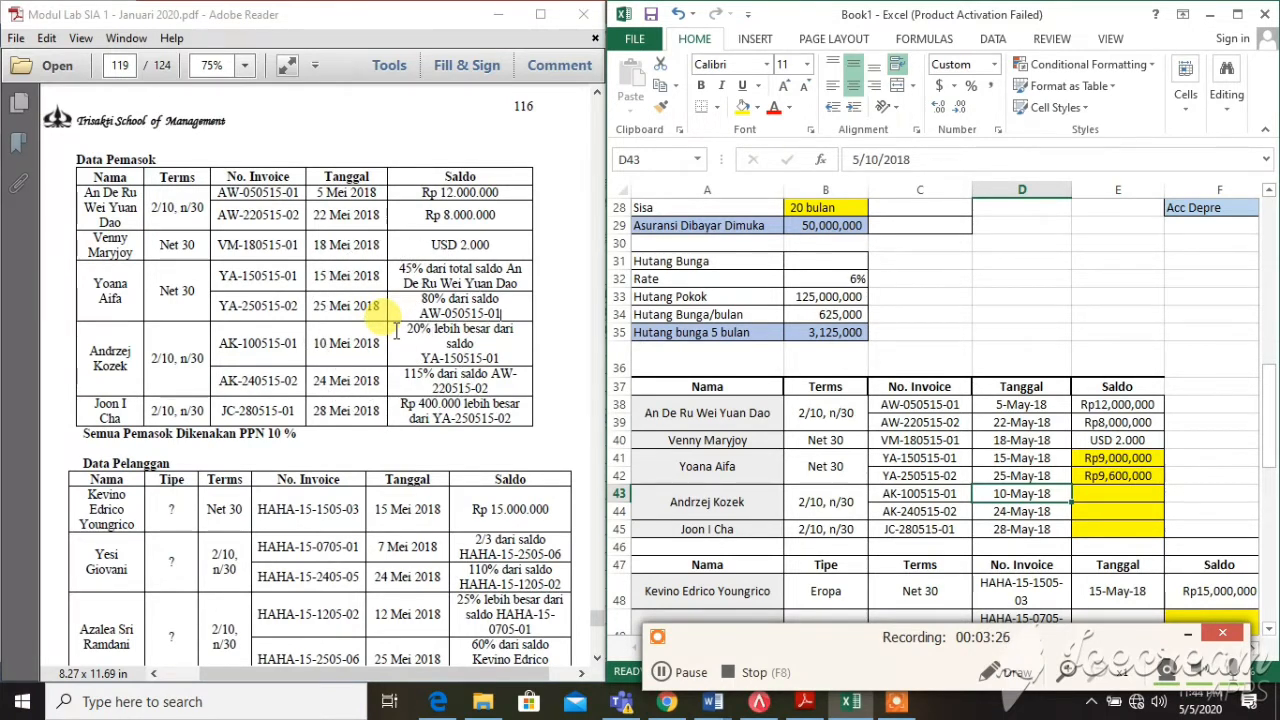
drag(407, 328, 510, 354)
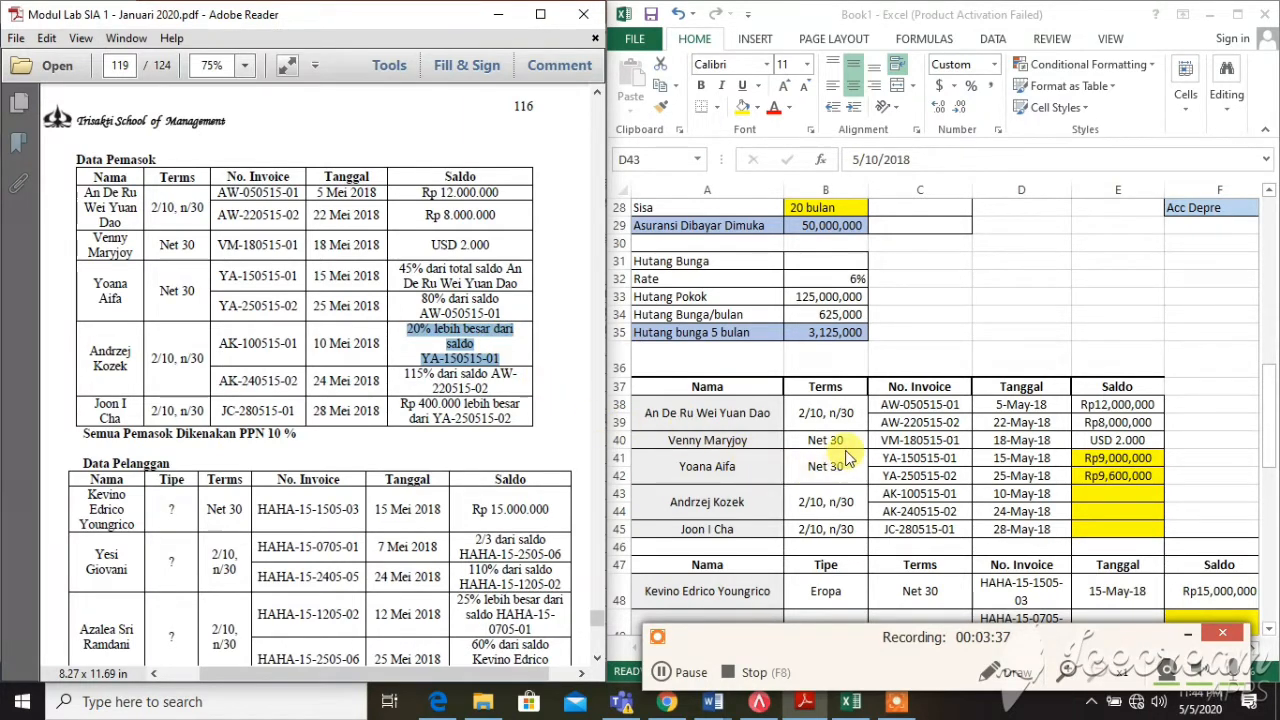
Set E43 to =120%*E41 (Rp10,800,000), then mark the 115%-of-AW-220515-02 rule in the PDF
click(905, 460)
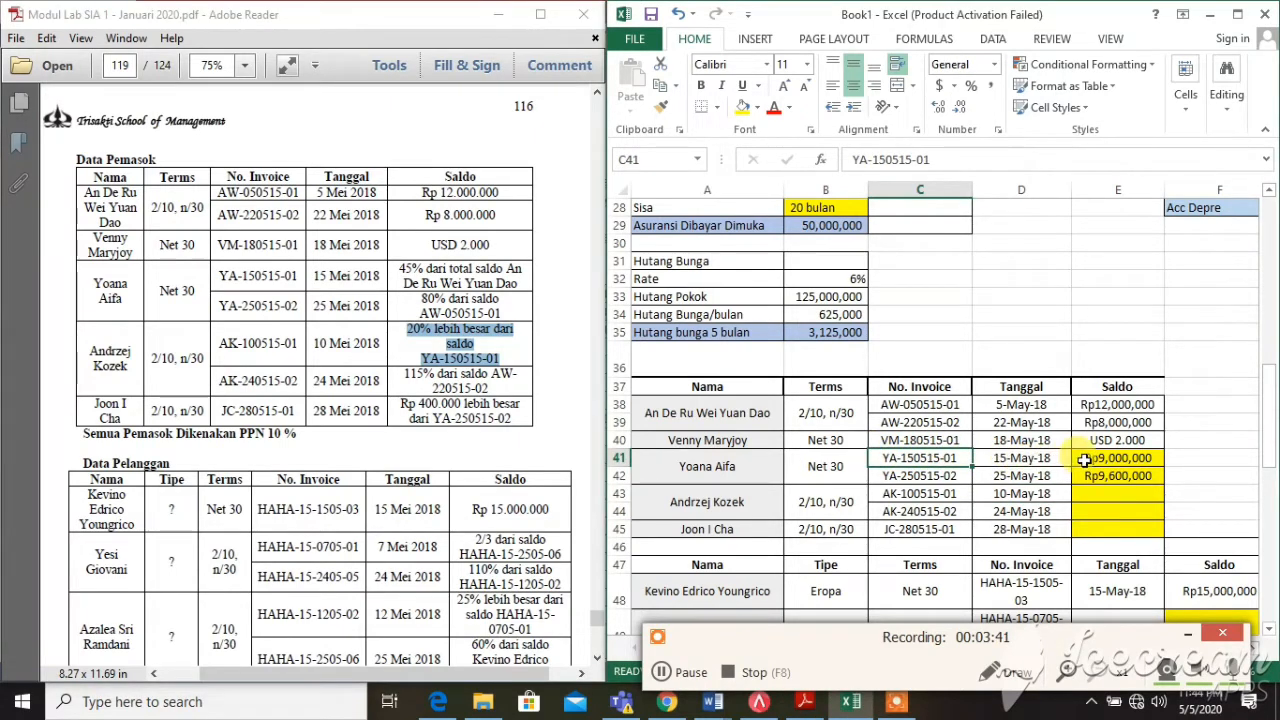
click(1087, 460)
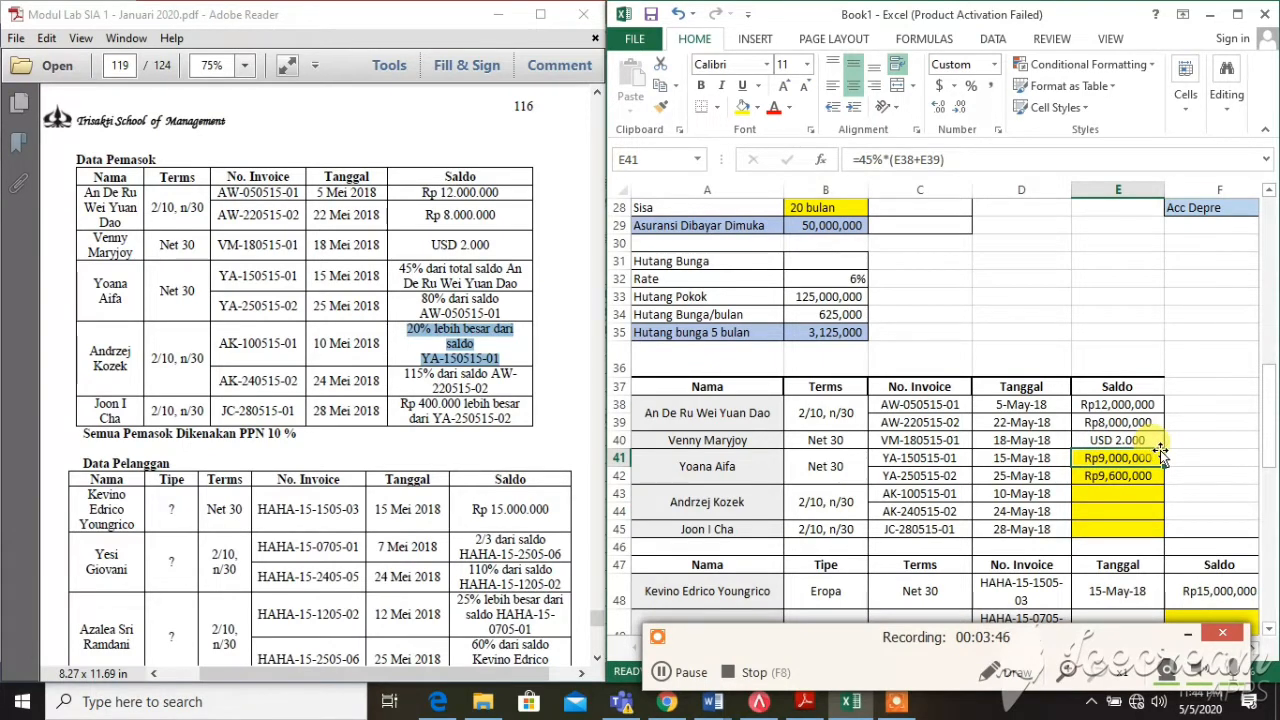
click(1122, 494)
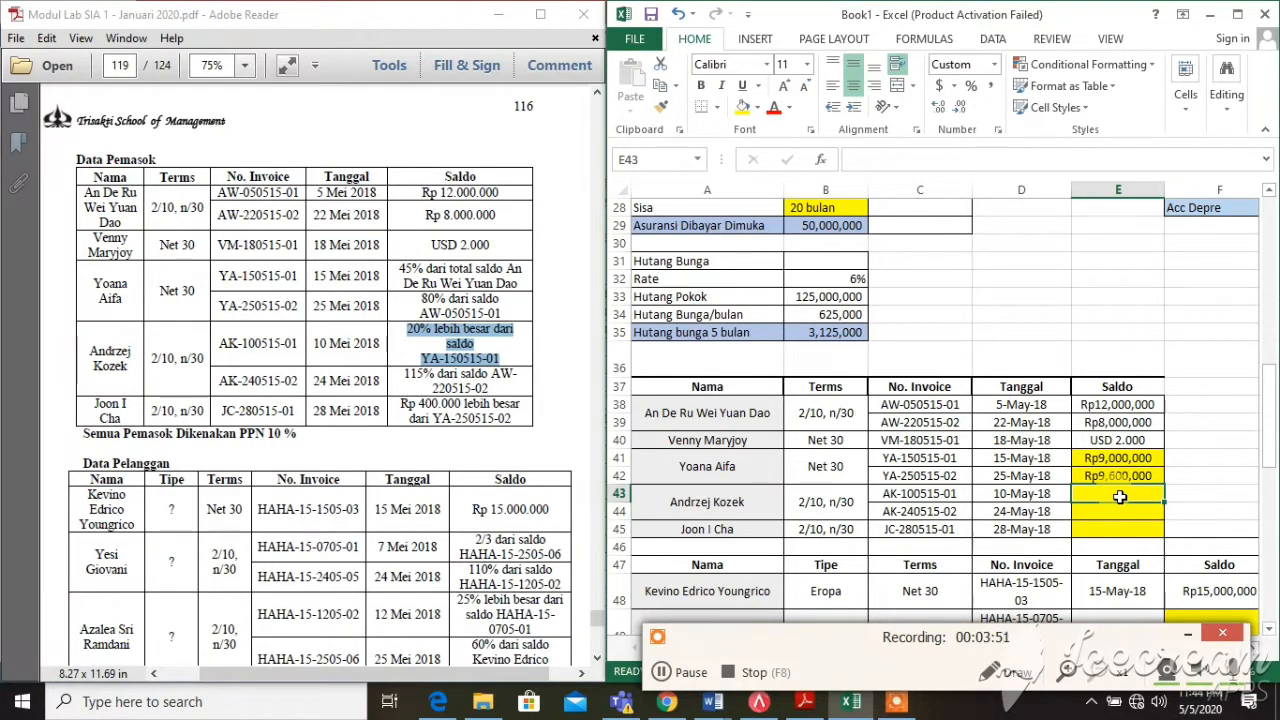
text(=)
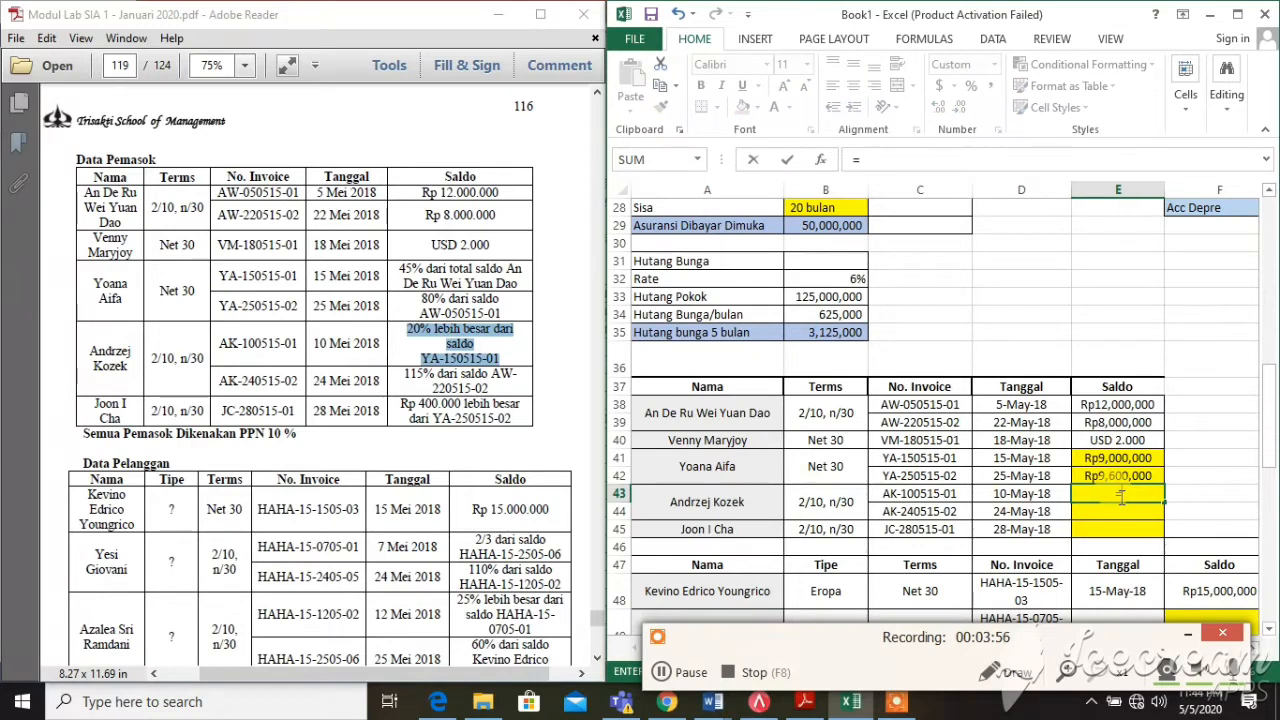
text(120%*)
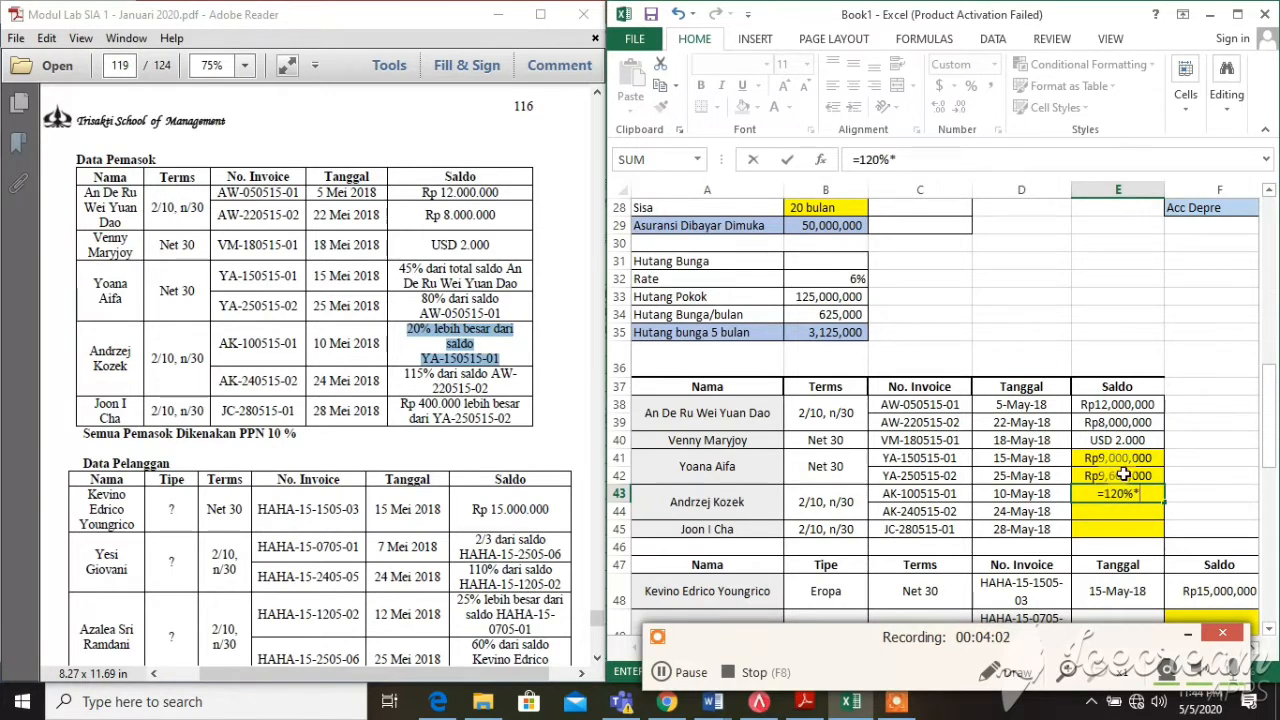
click(1130, 459)
key(Return)
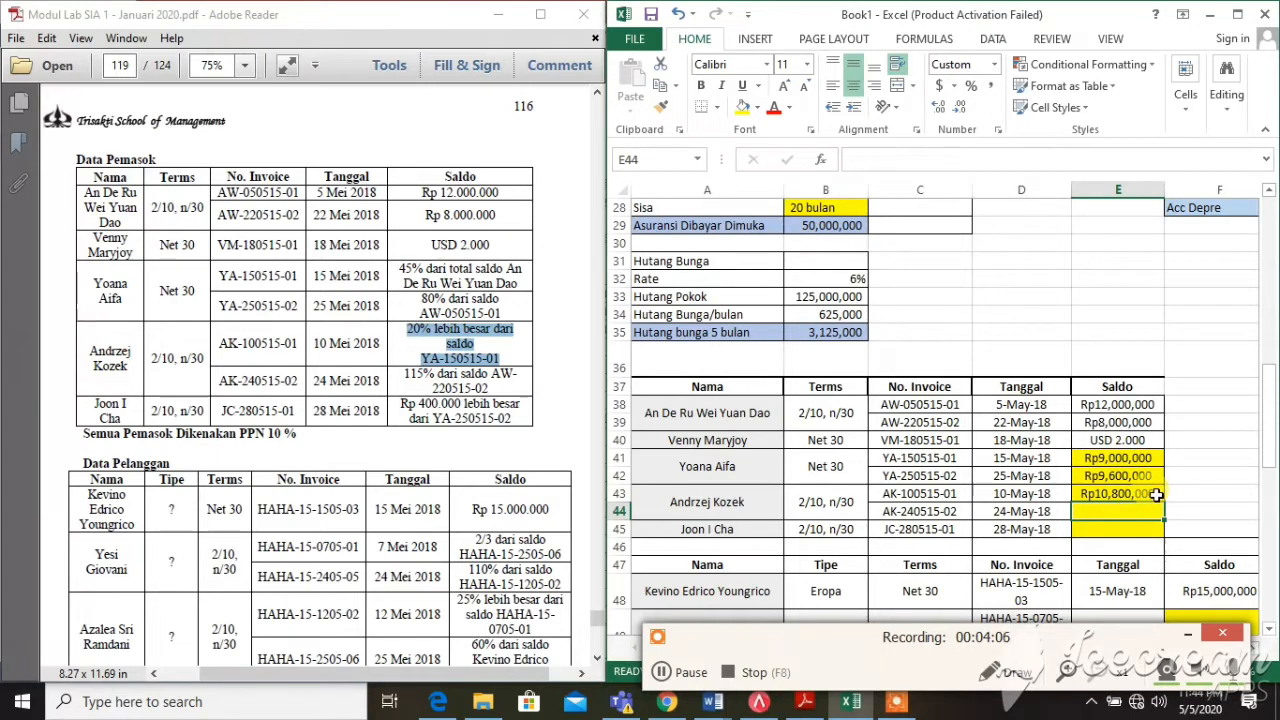
click(1152, 493)
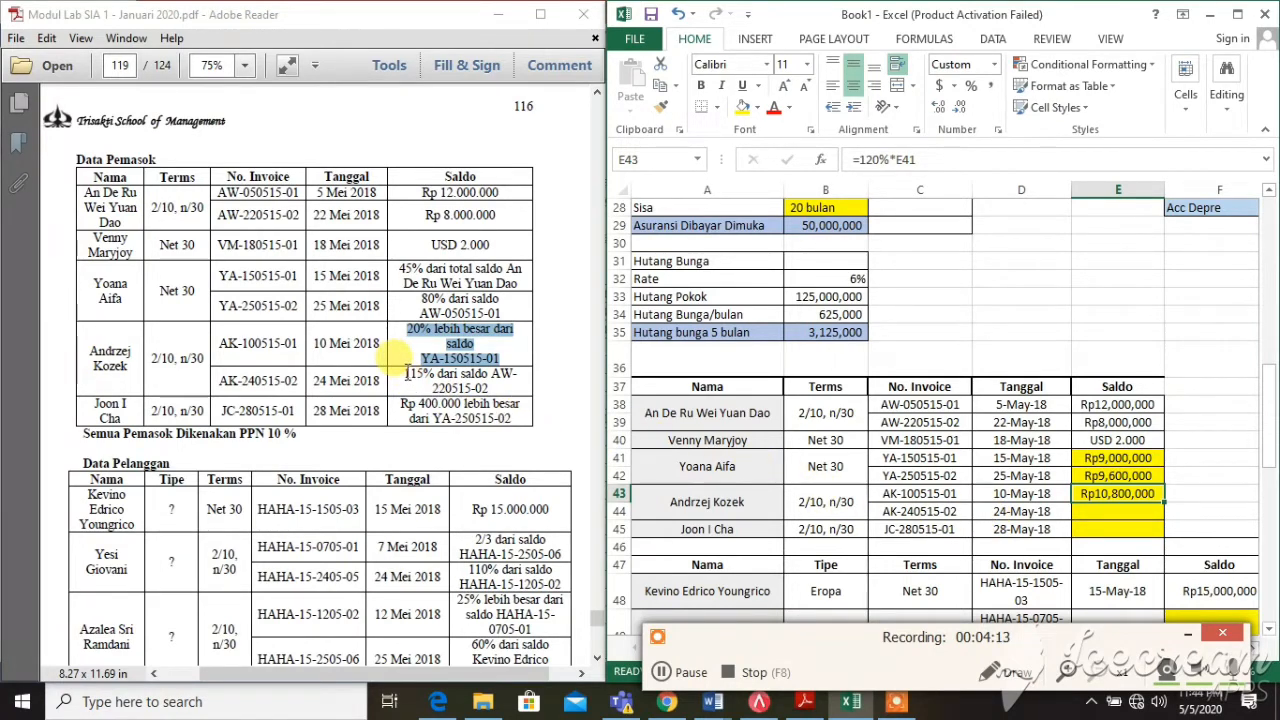
drag(404, 374, 458, 388)
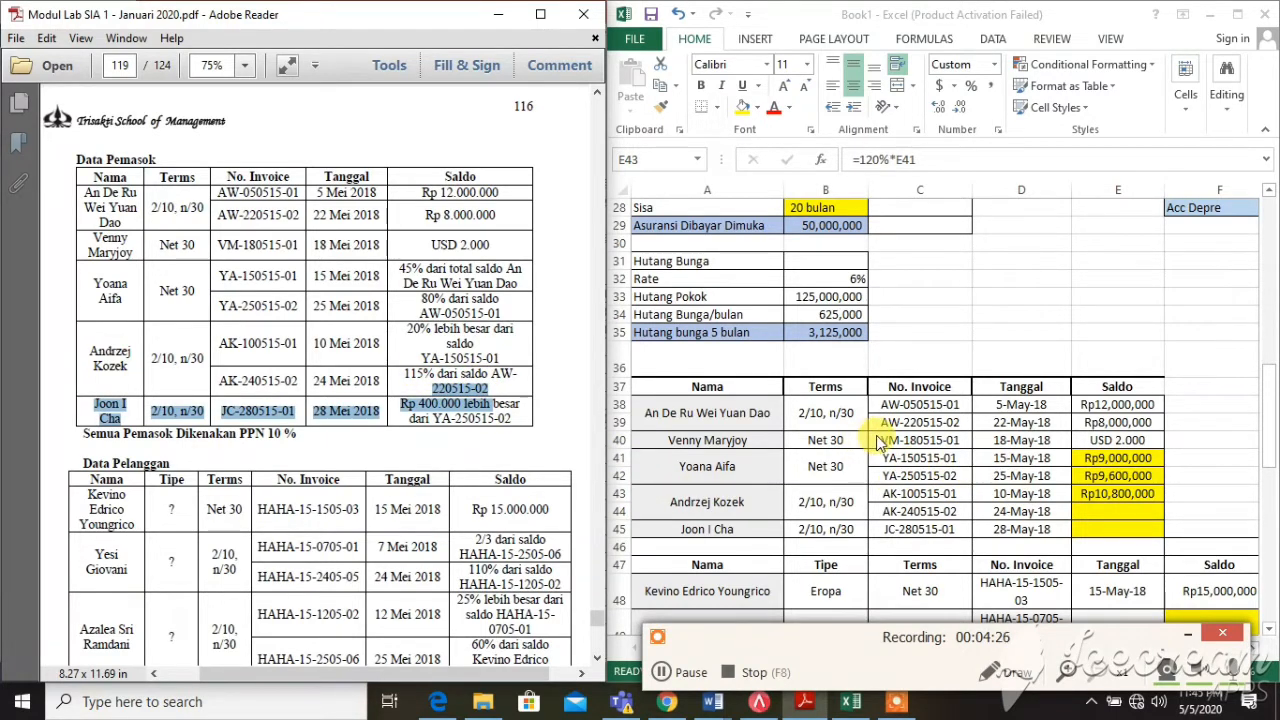
Enter =115%*E39 in E44 for invoice AK-240515-02, giving Rp9,200,000
click(920, 424)
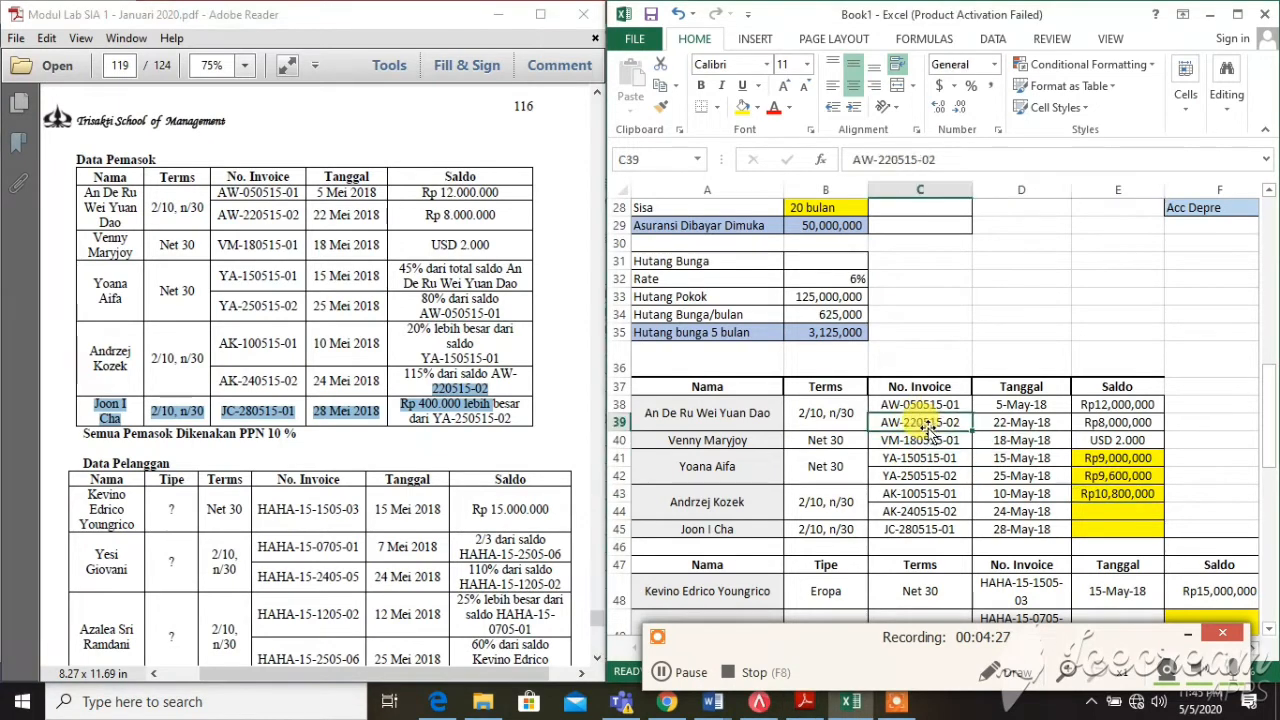
click(1117, 424)
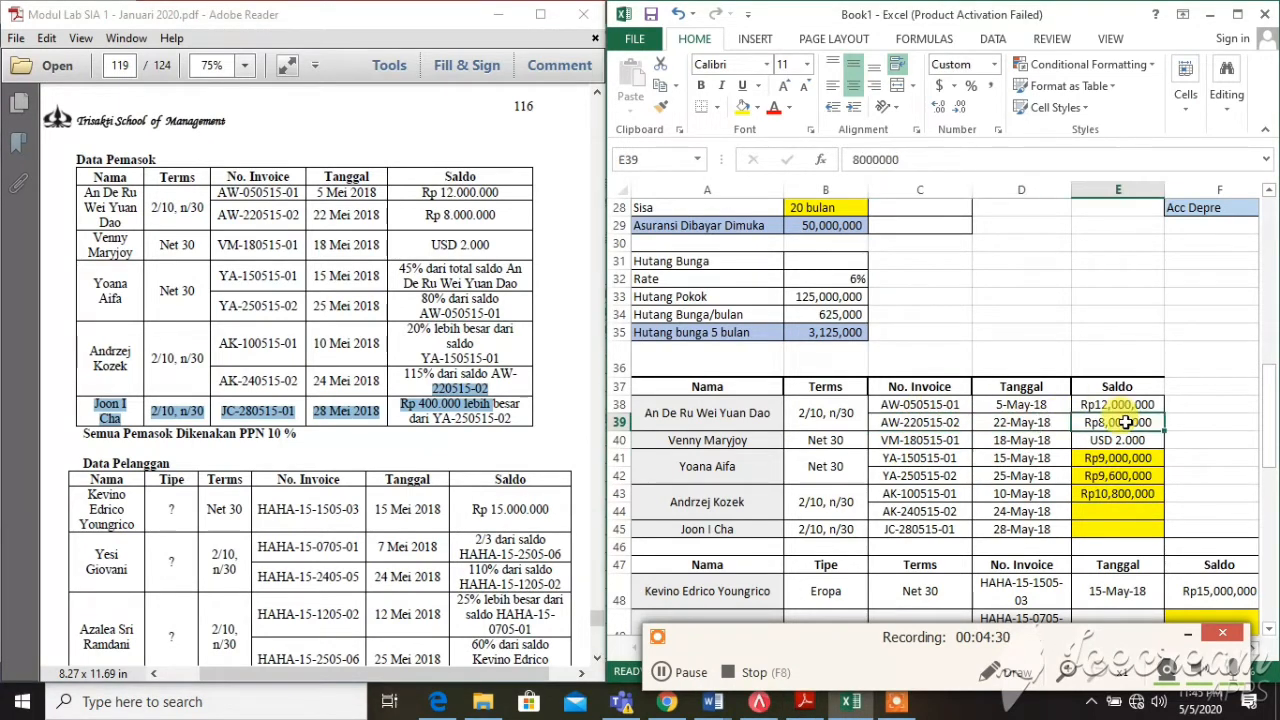
click(1116, 515)
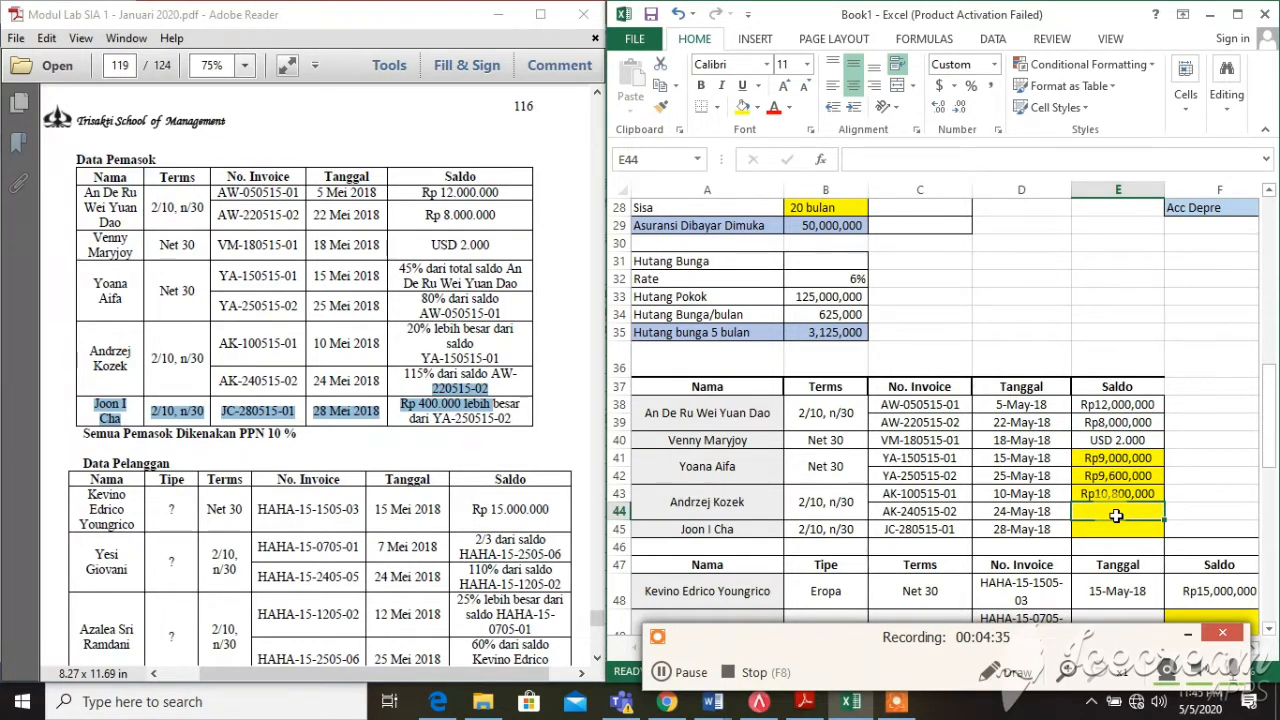
text(=)
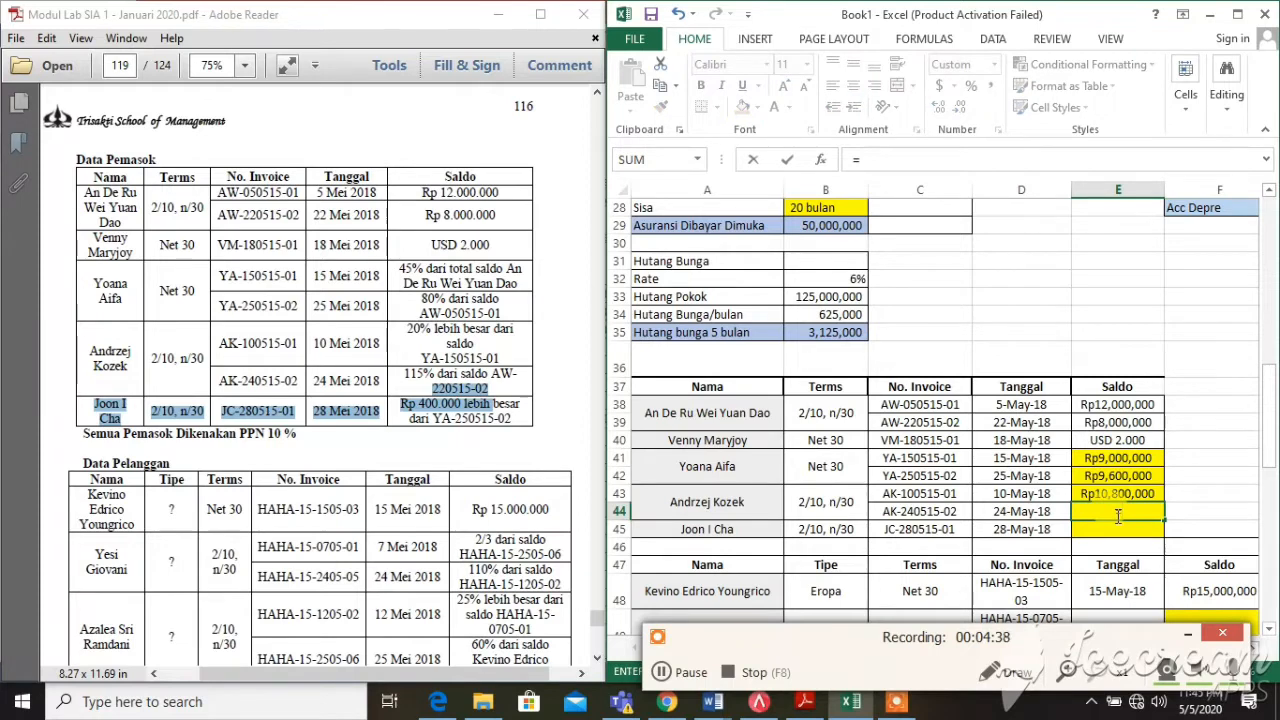
text(115%*)
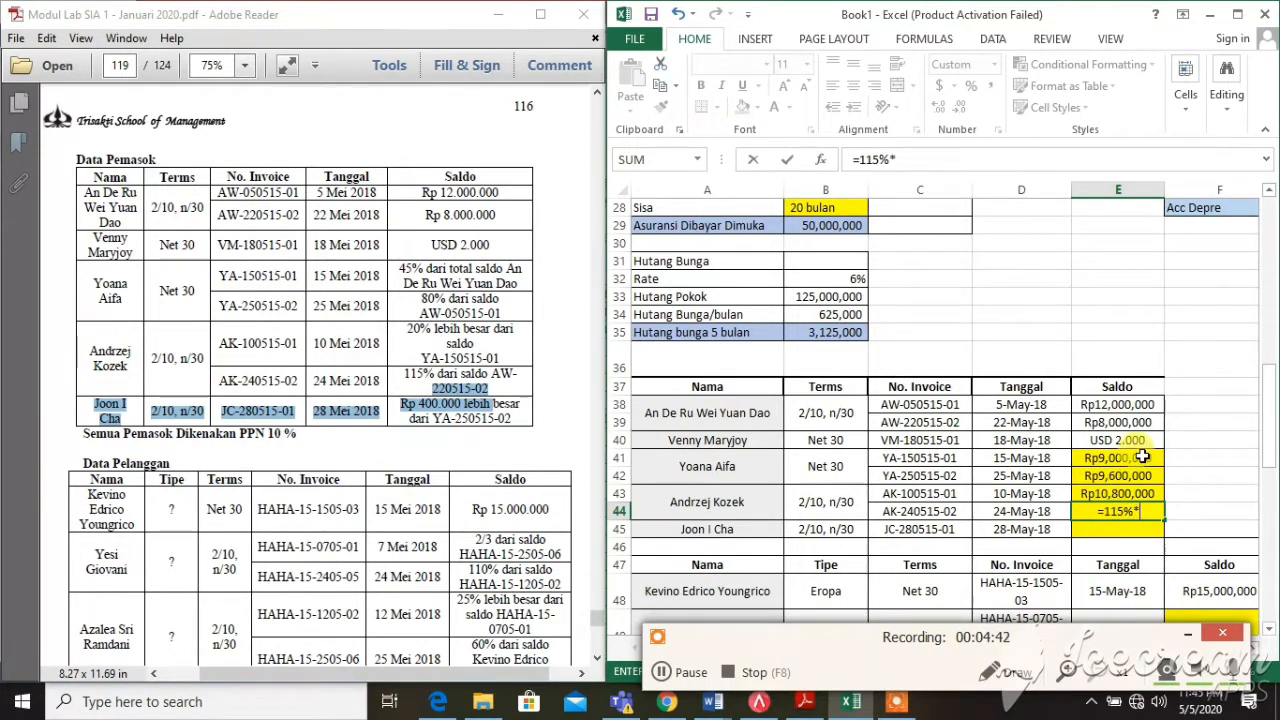
click(1138, 421)
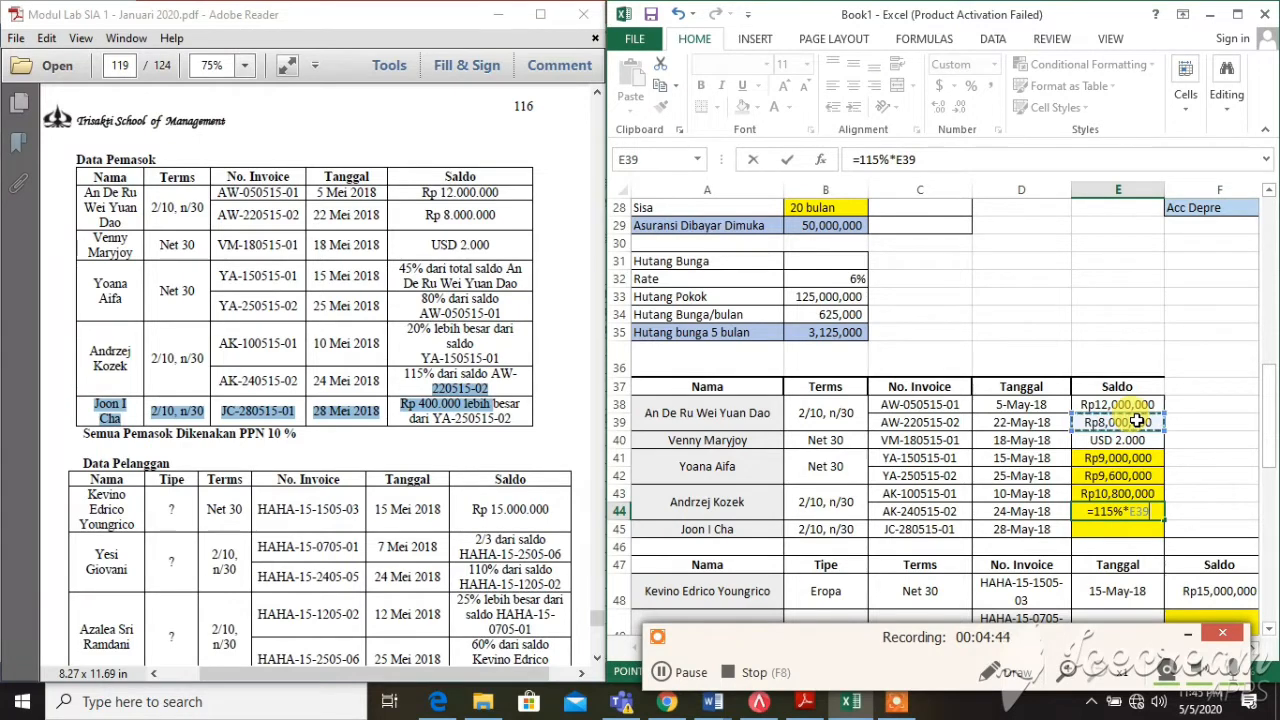
key(Return)
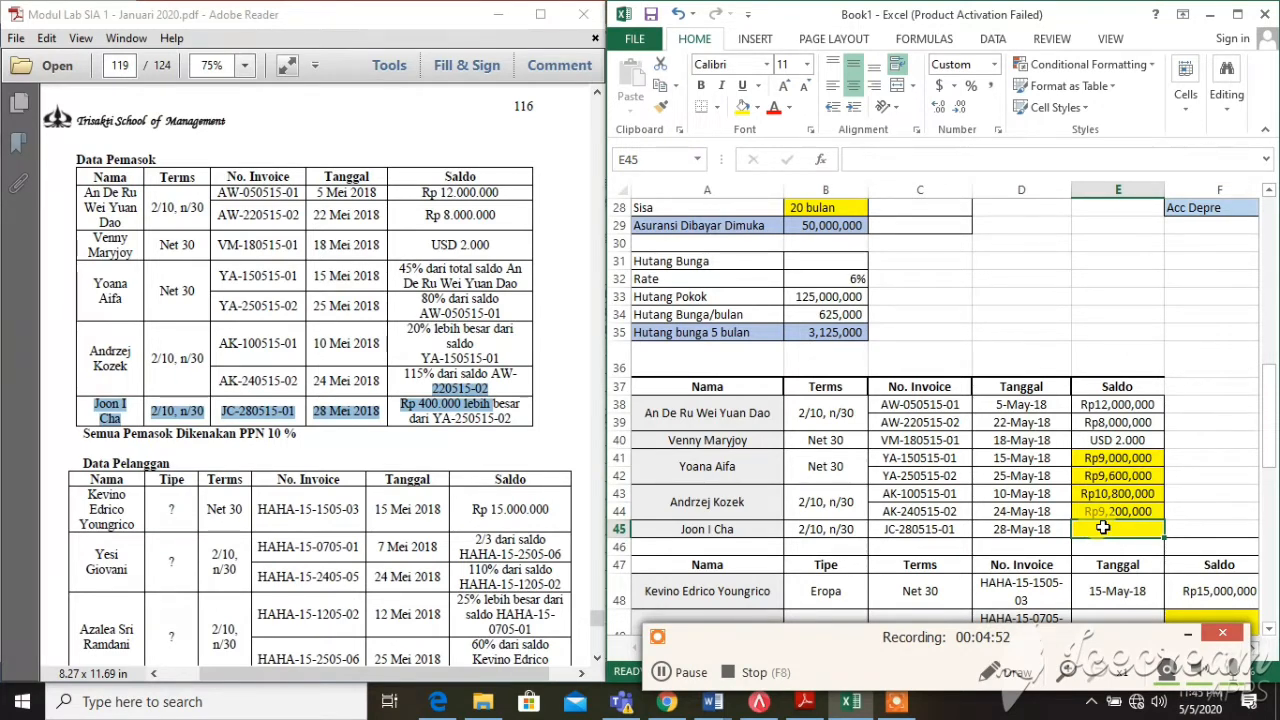
Mark the JC-280515-01 balance note in the PDF and check invoice YA-250515-02's row
click(512, 420)
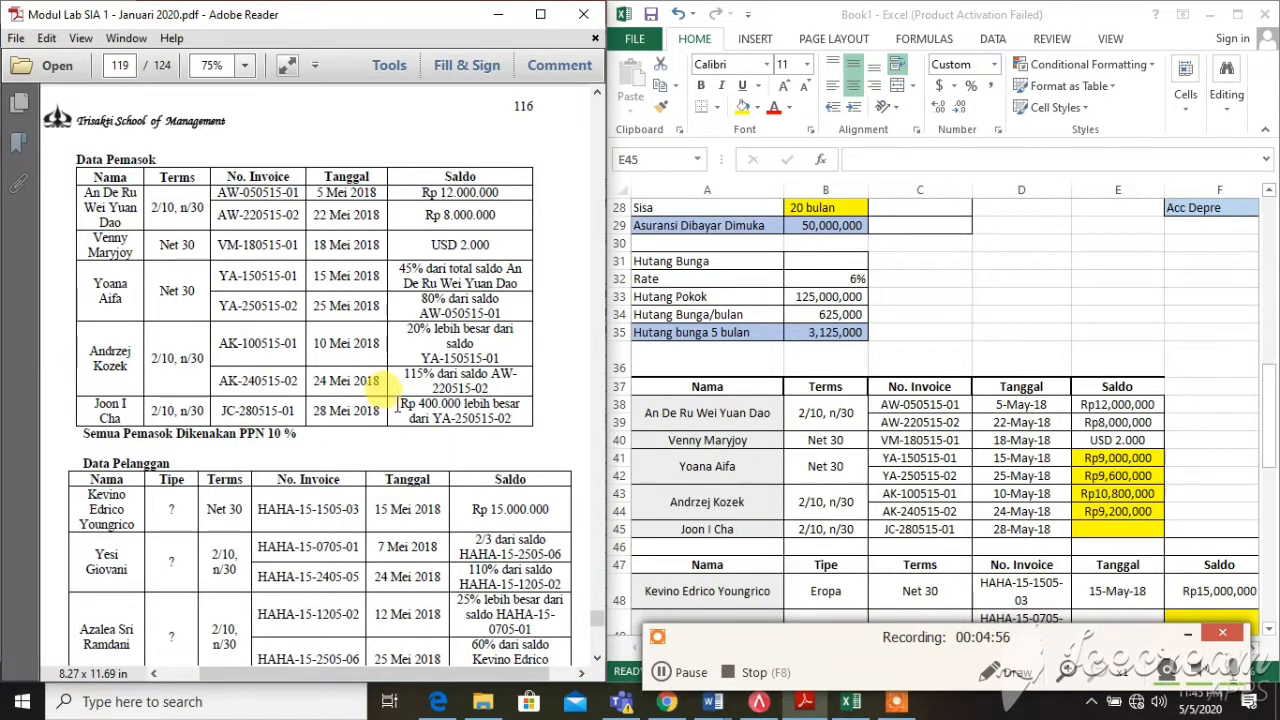
drag(397, 405, 521, 425)
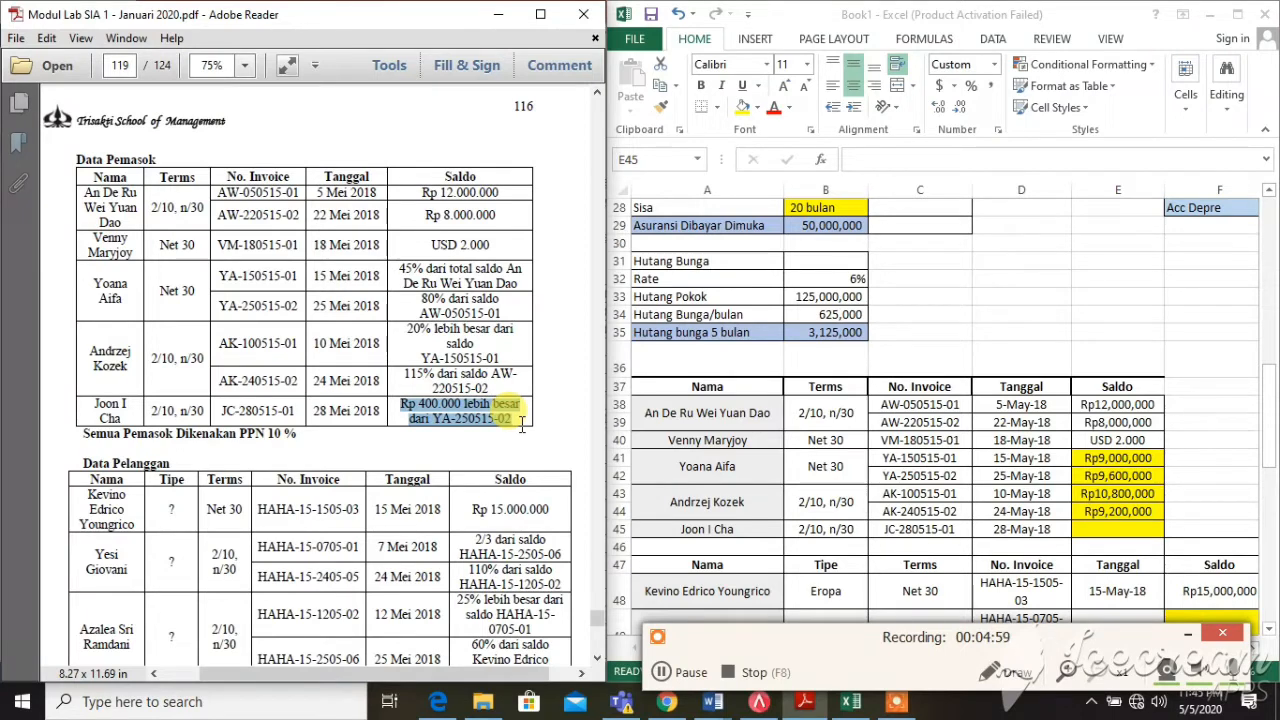
click(1116, 538)
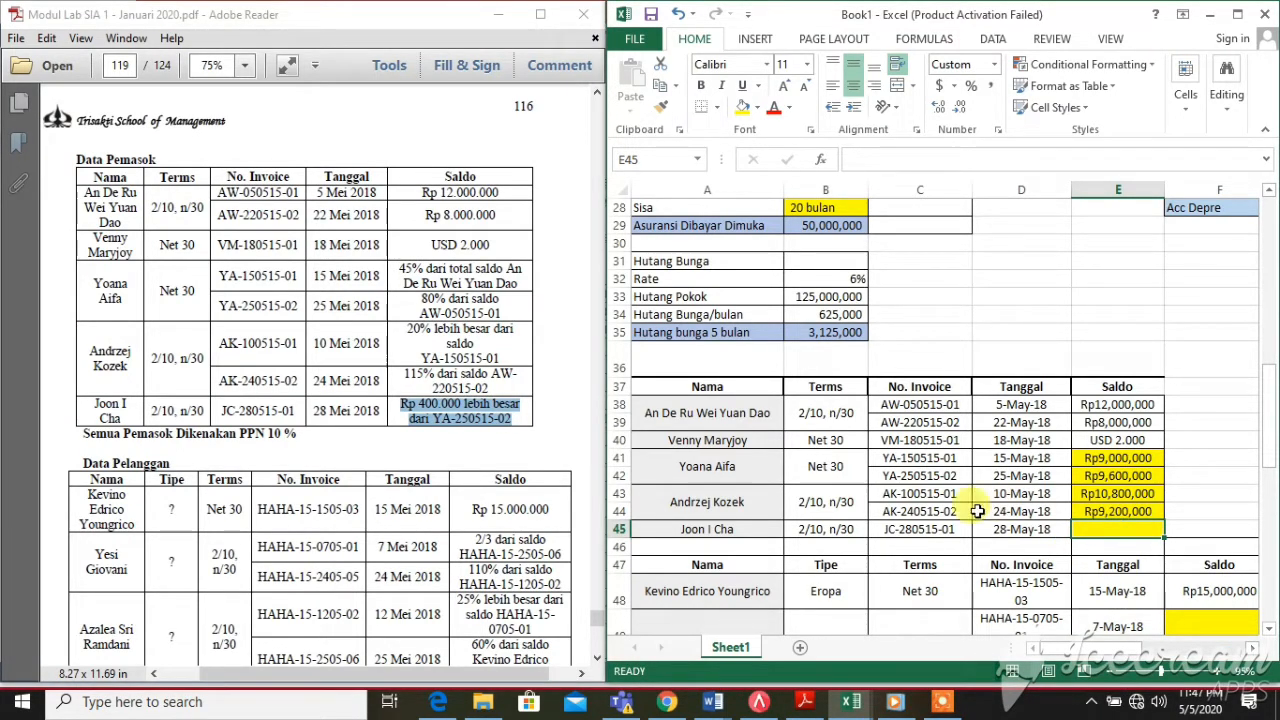
click(946, 476)
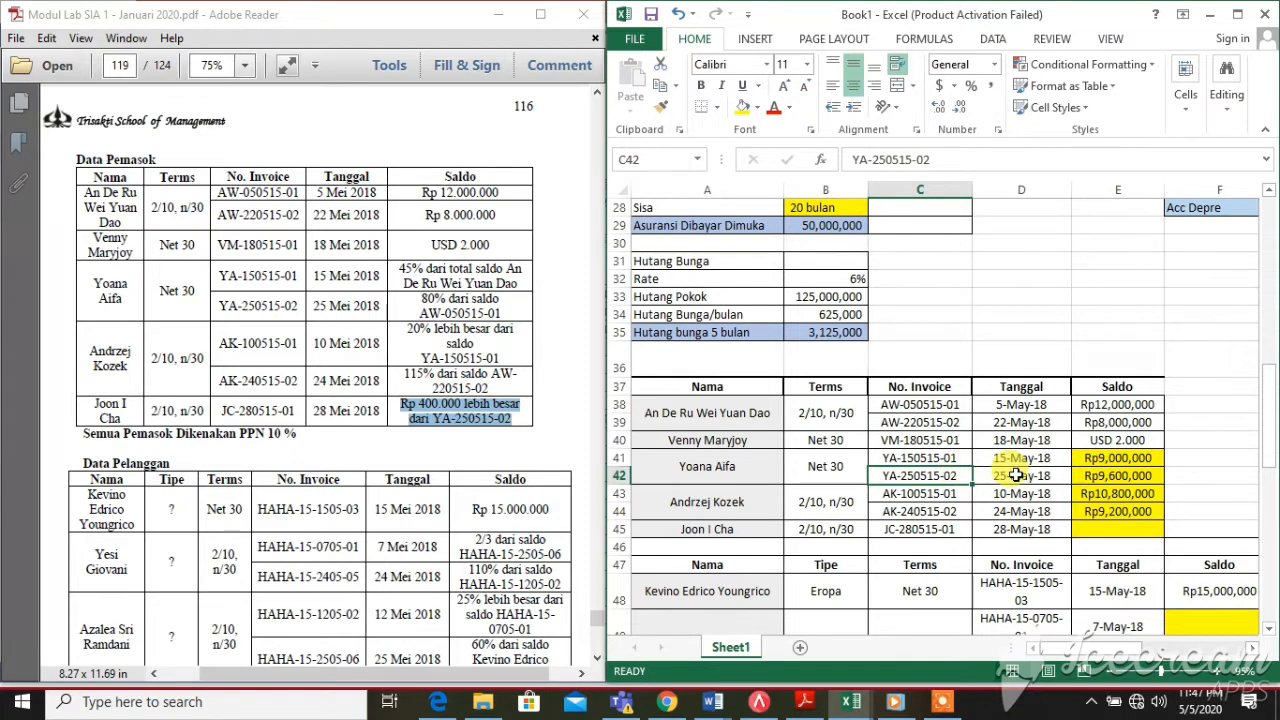
click(1016, 476)
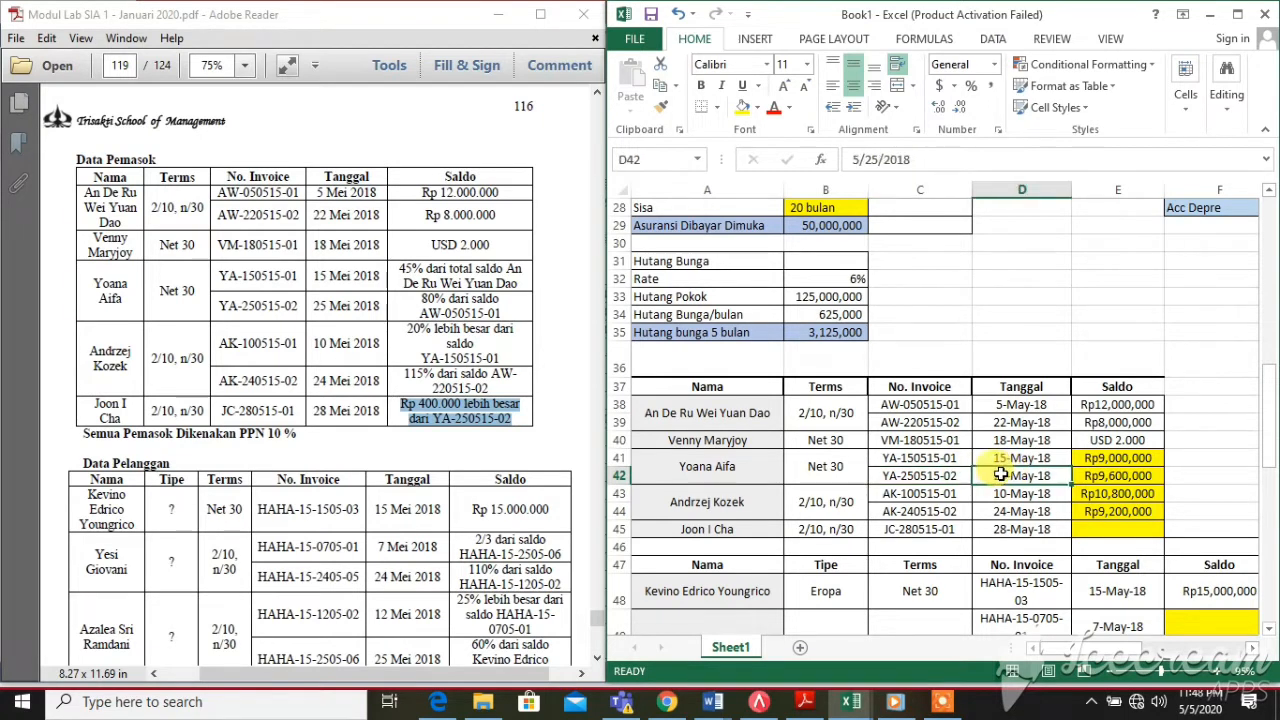
click(1146, 480)
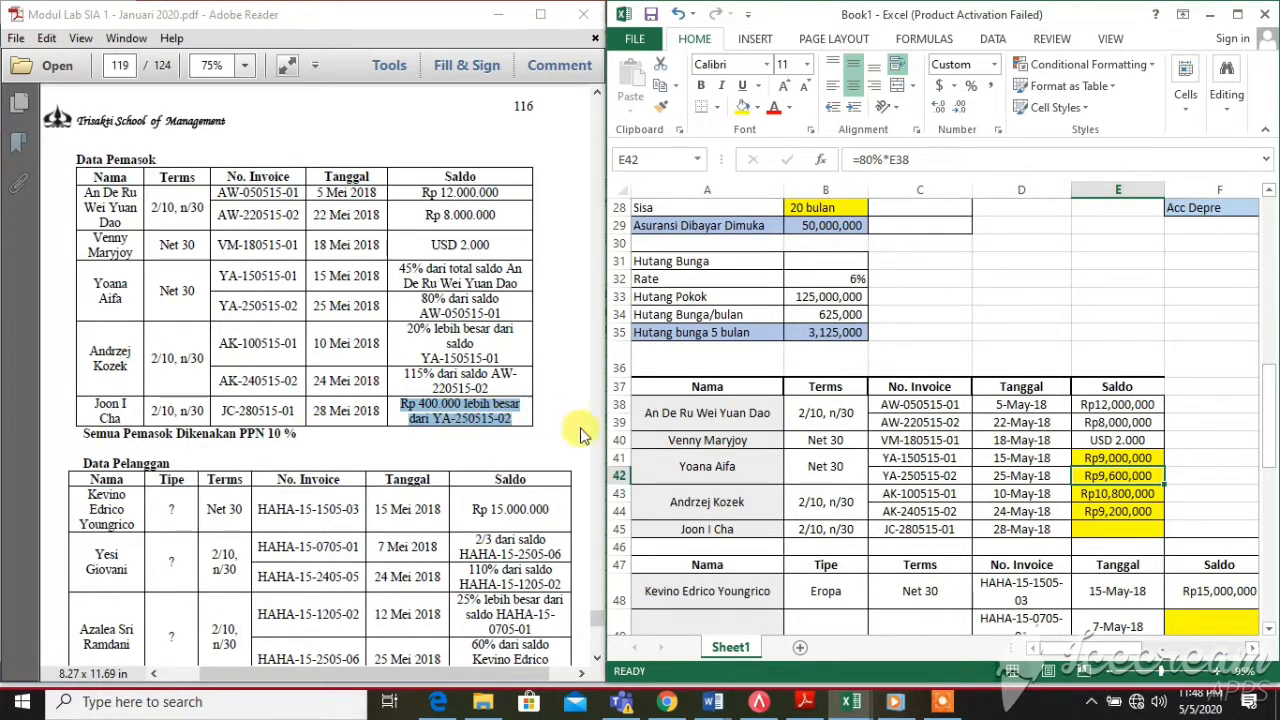
Enter =400000+E42 in E45 for invoice JC-280515-01, giving Rp10,000,000
click(1109, 534)
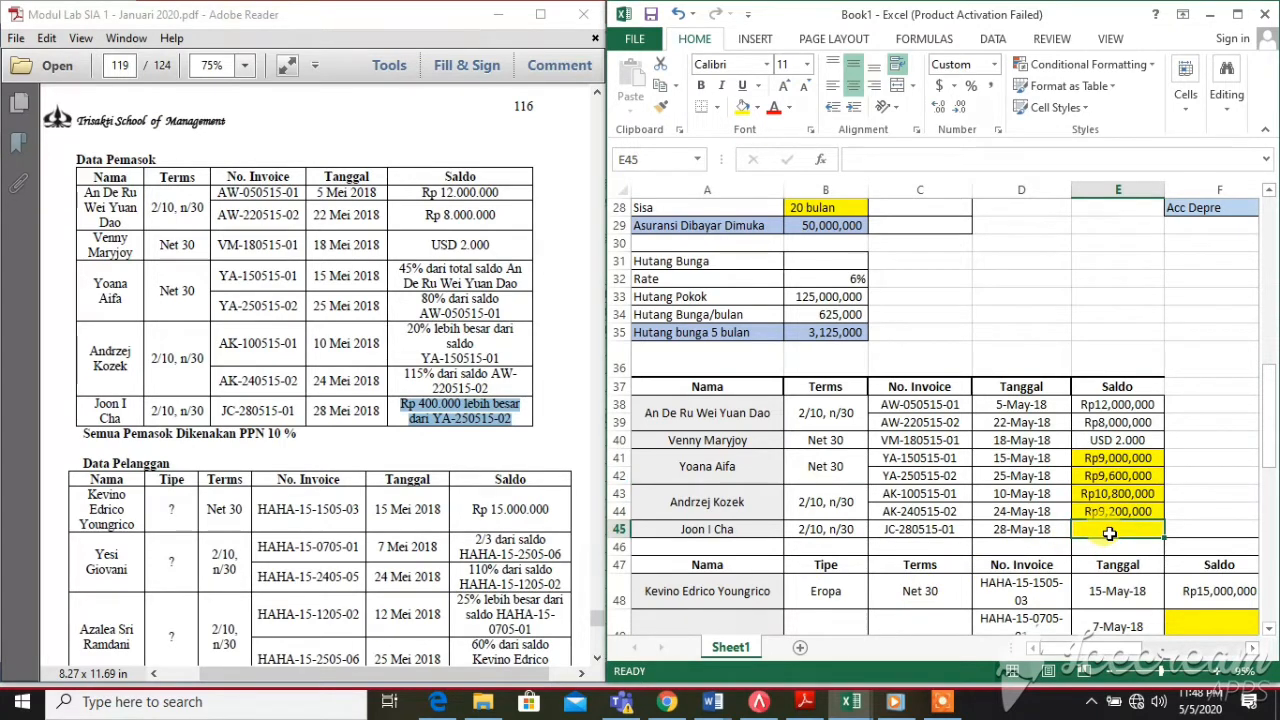
text(=400)
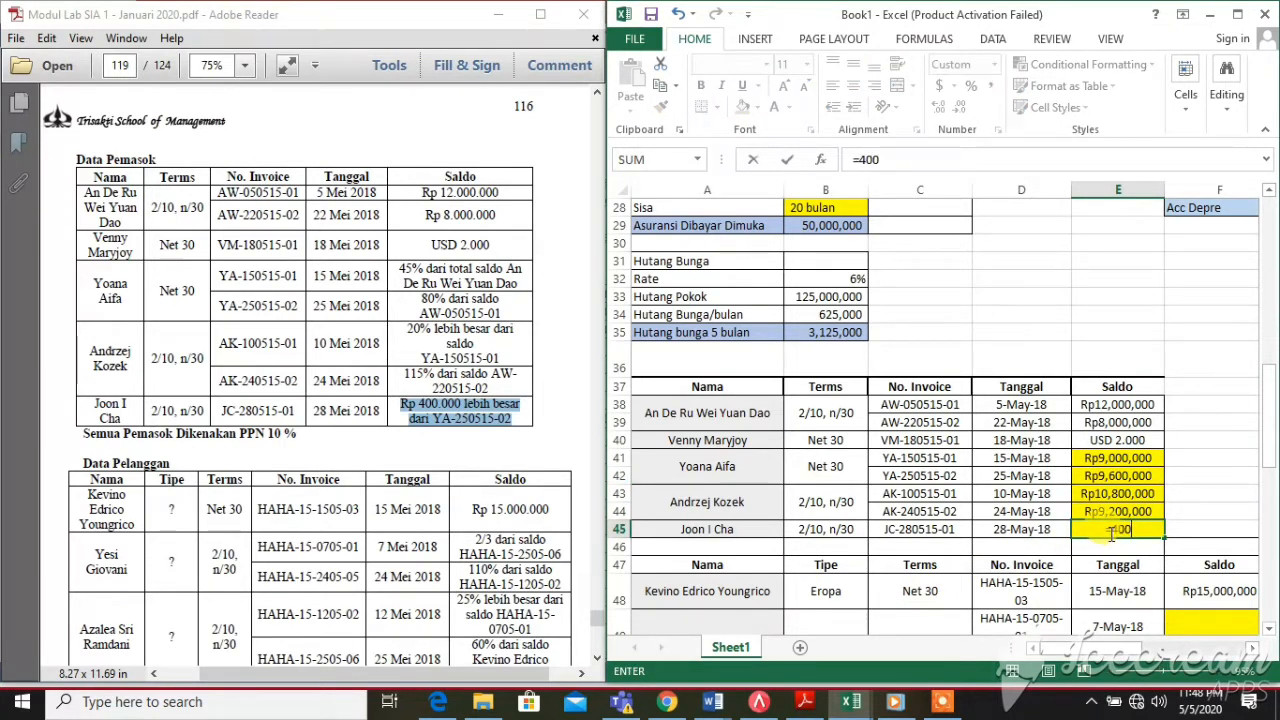
text(000+)
click(1139, 477)
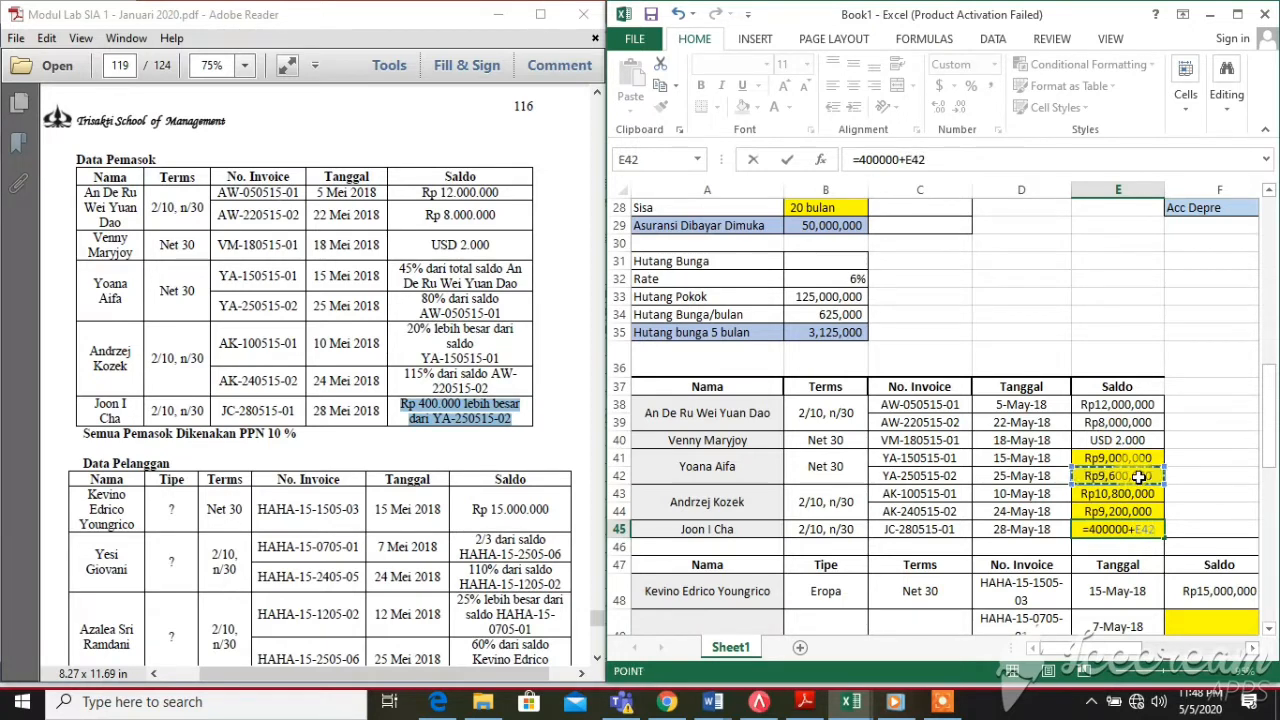
key(Return)
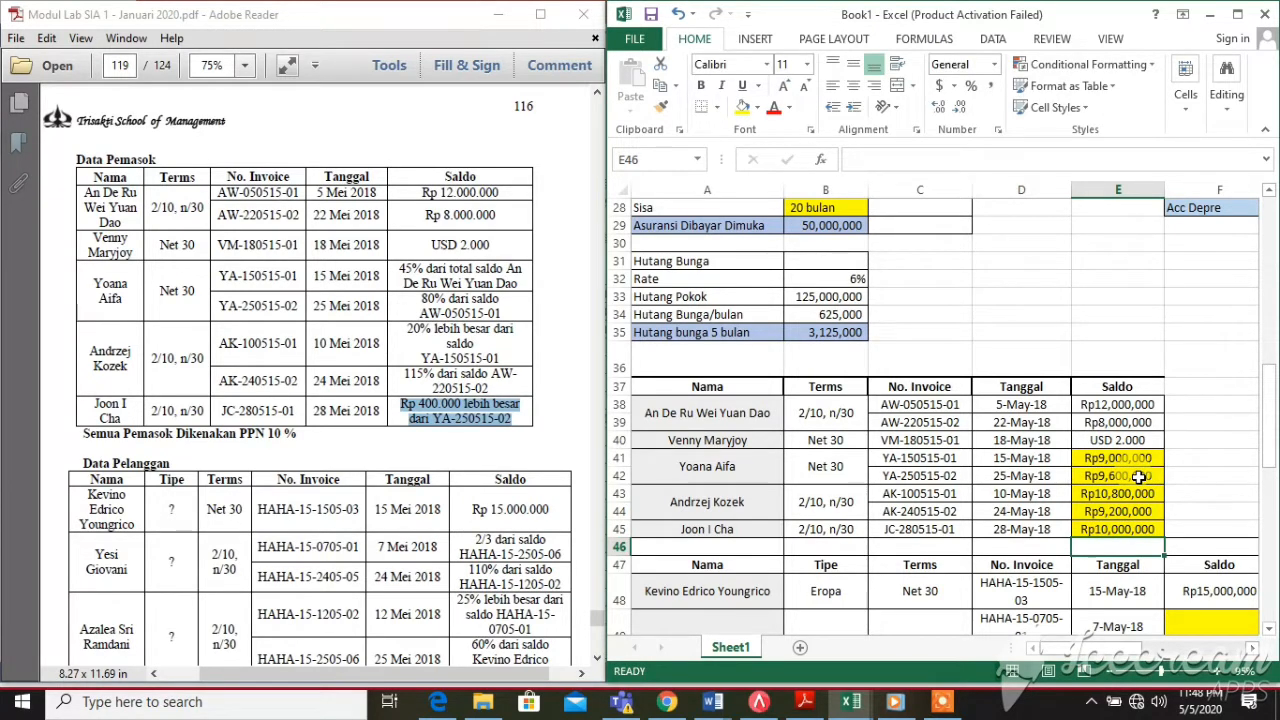
click(1125, 510)
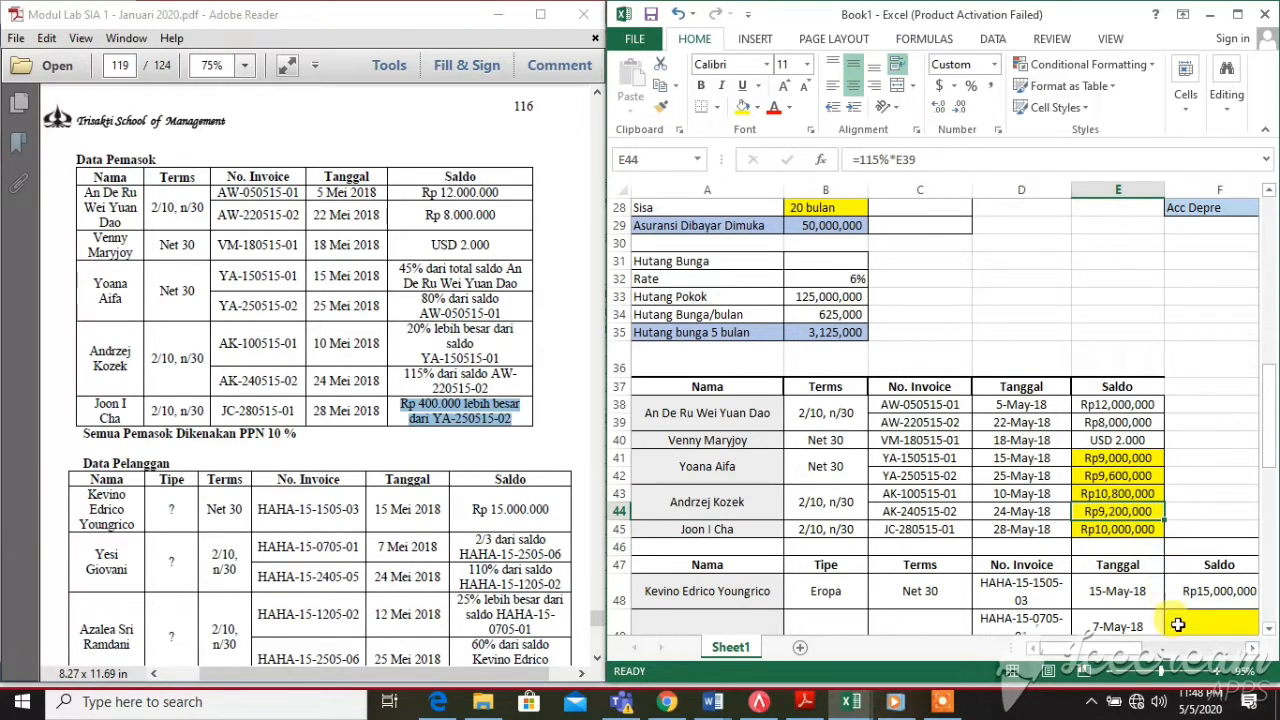
drag(1064, 648, 1126, 656)
Total the supplier balances in F43 with =E38+E39+(SUM(E41:E45)), giving Rp68,600,000
click(1080, 490)
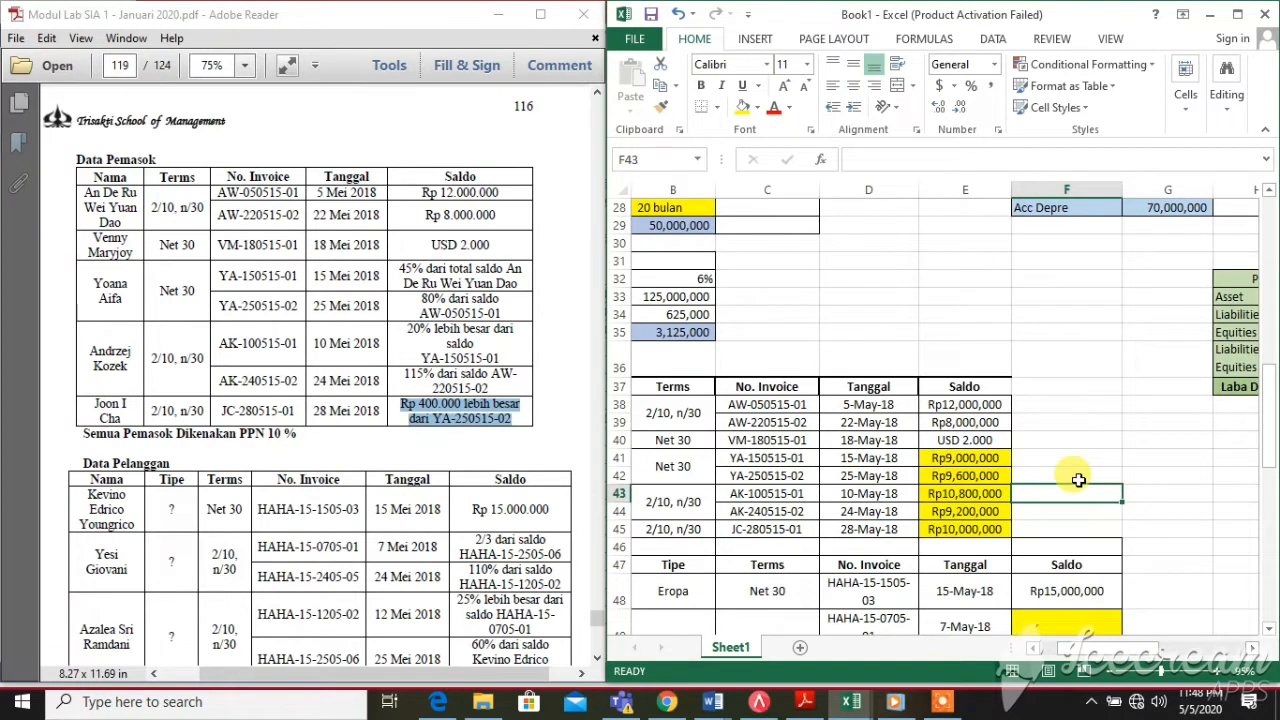
text(=sum)
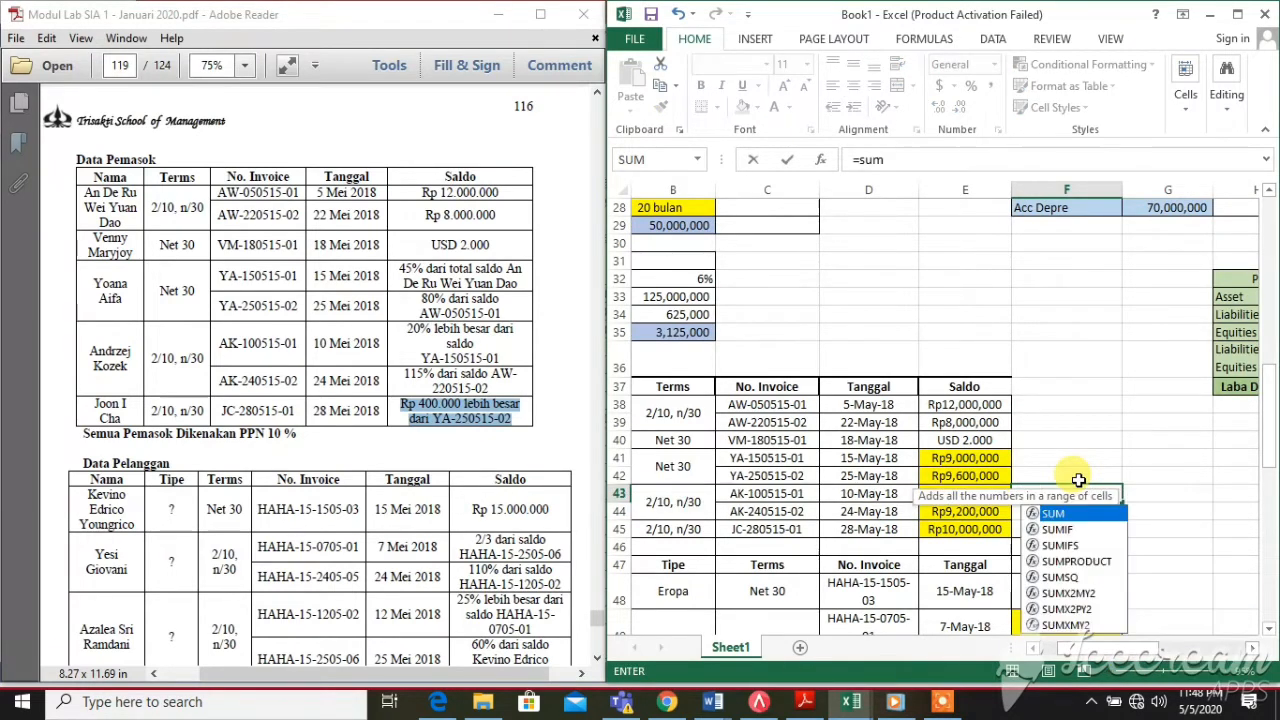
key(BackSpace)
key(BackSpace)
key(BackSpace)
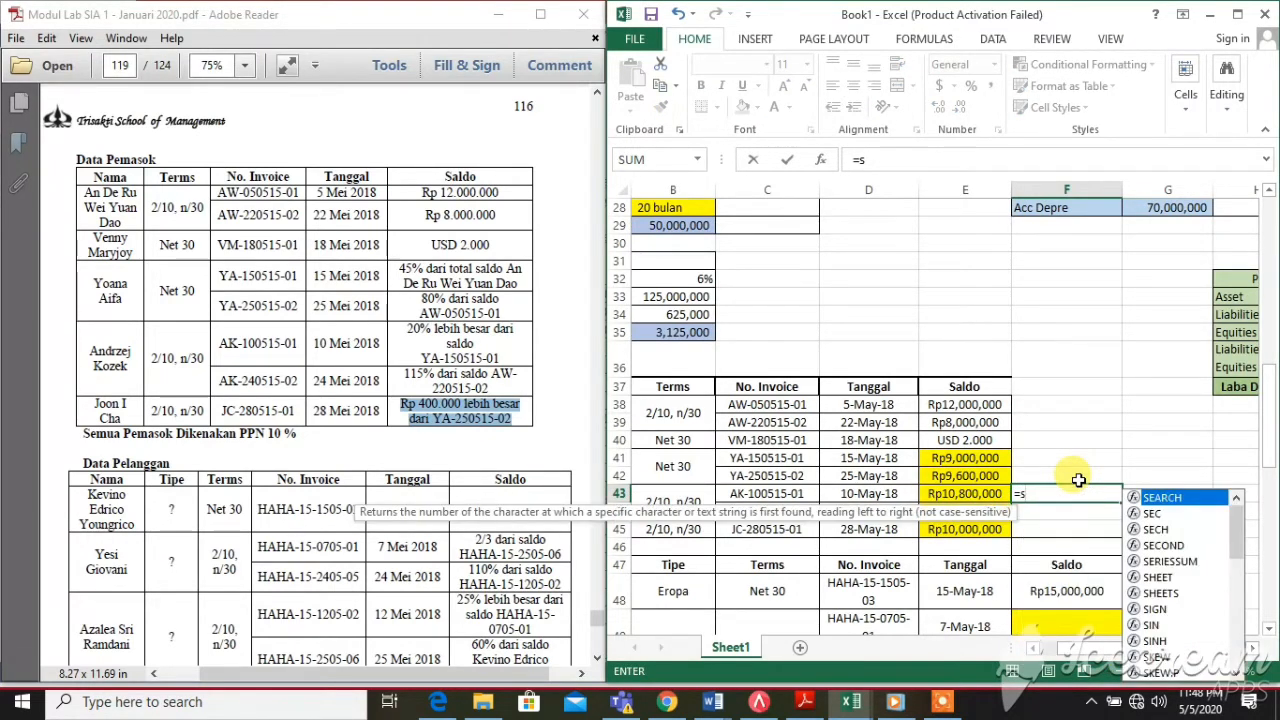
click(965, 402)
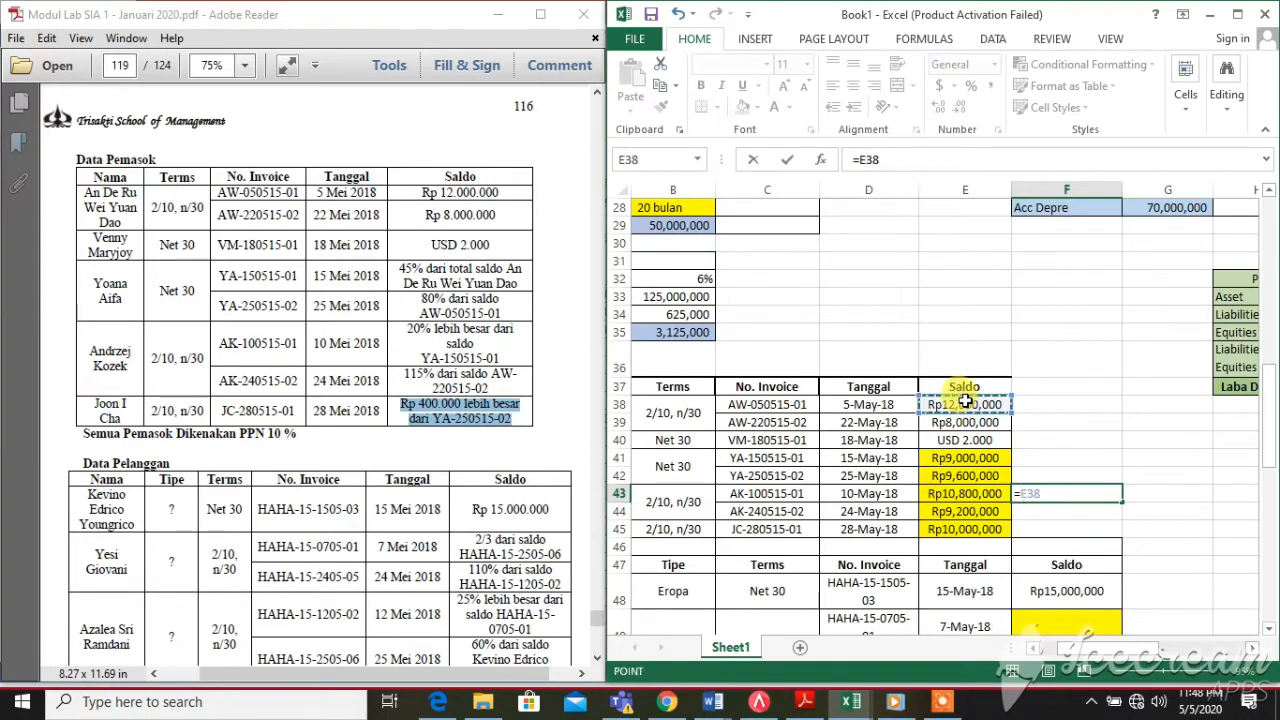
text(+)
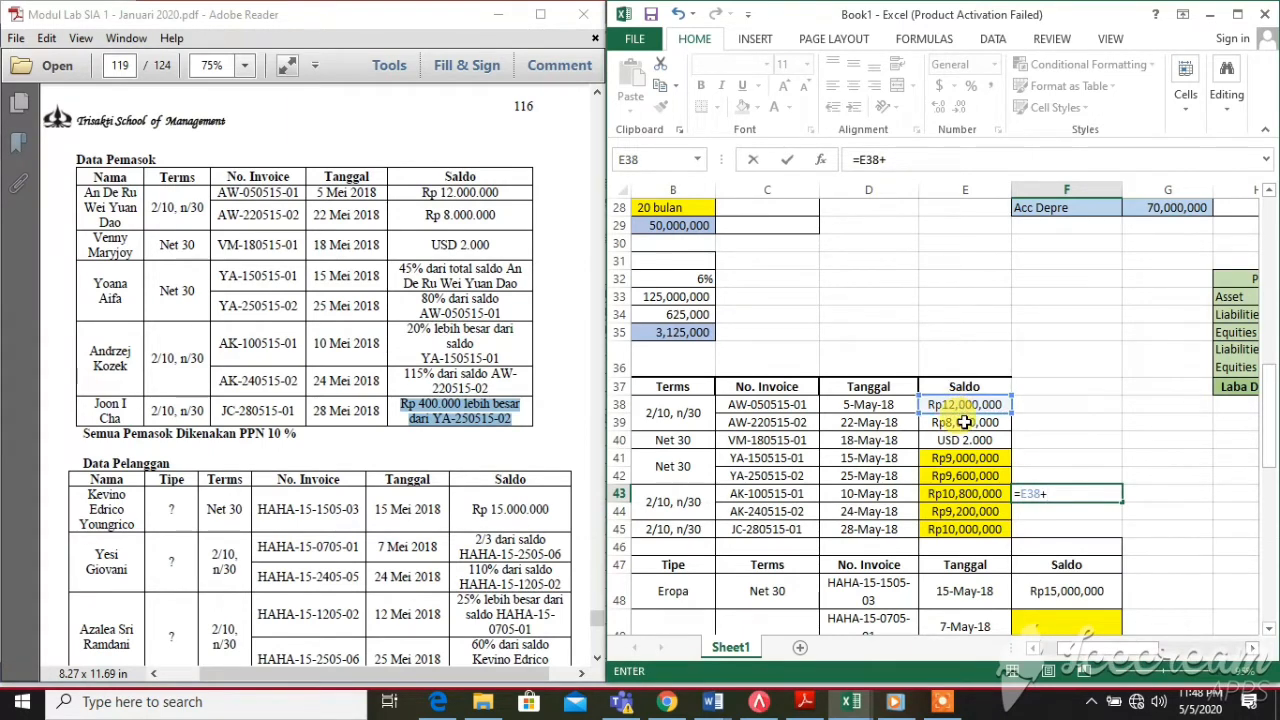
click(963, 421)
text(+)
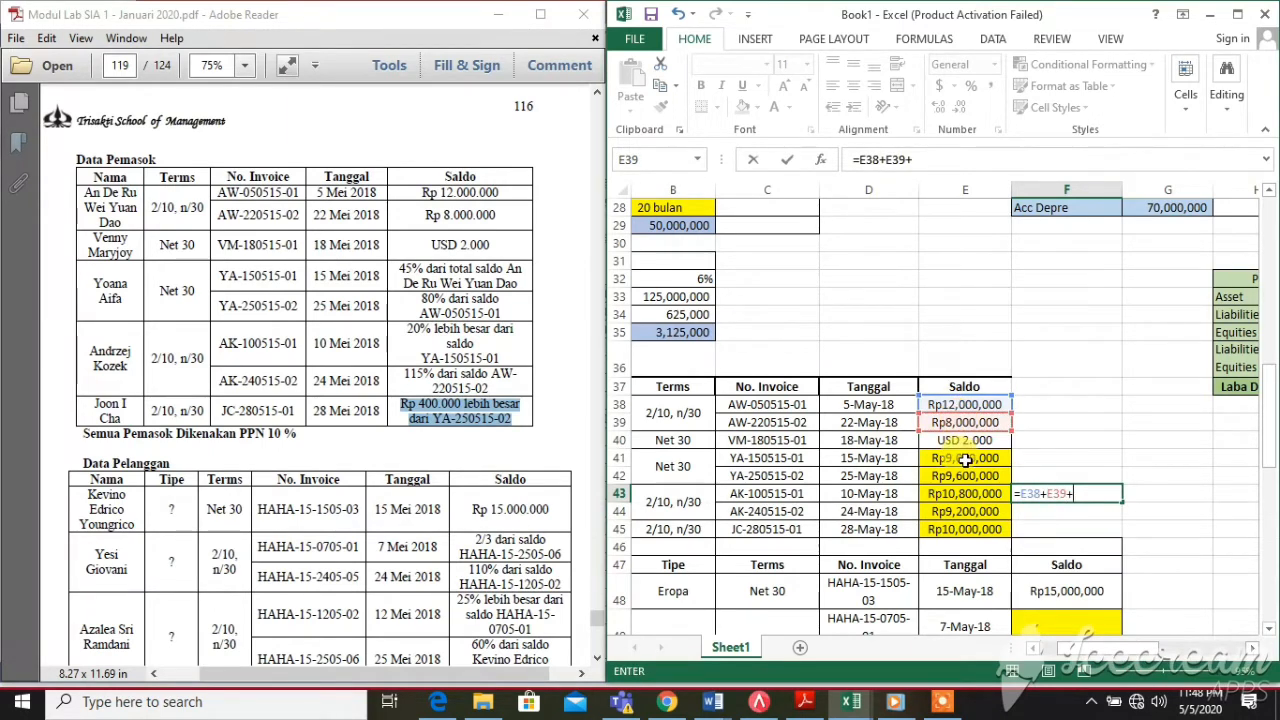
click(965, 458)
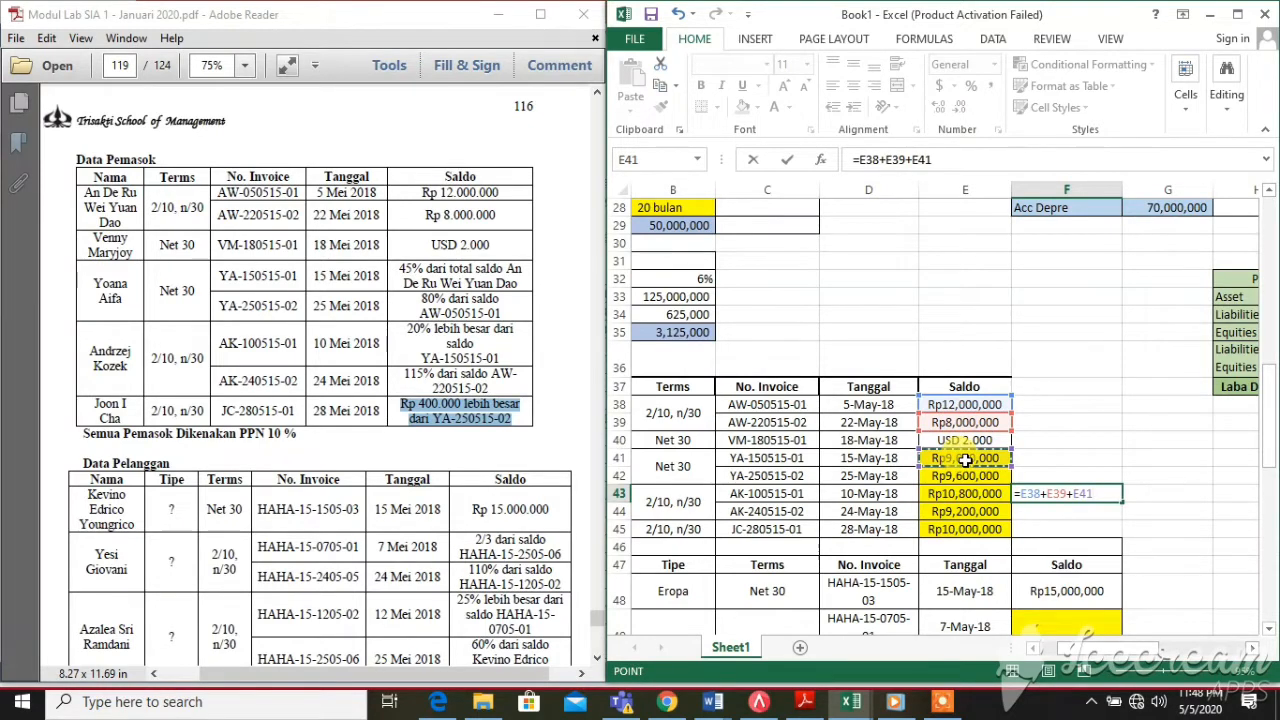
key(BackSpace)
key(BackSpace)
key(BackSpace)
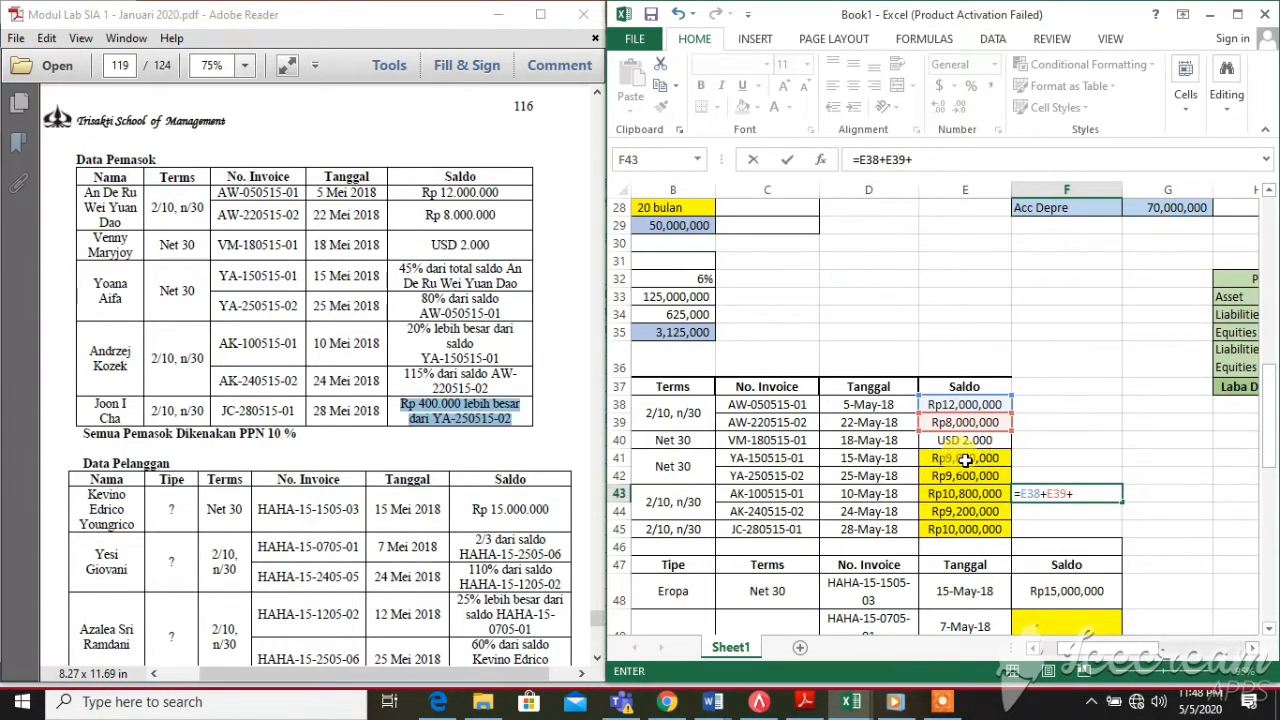
text((sum()
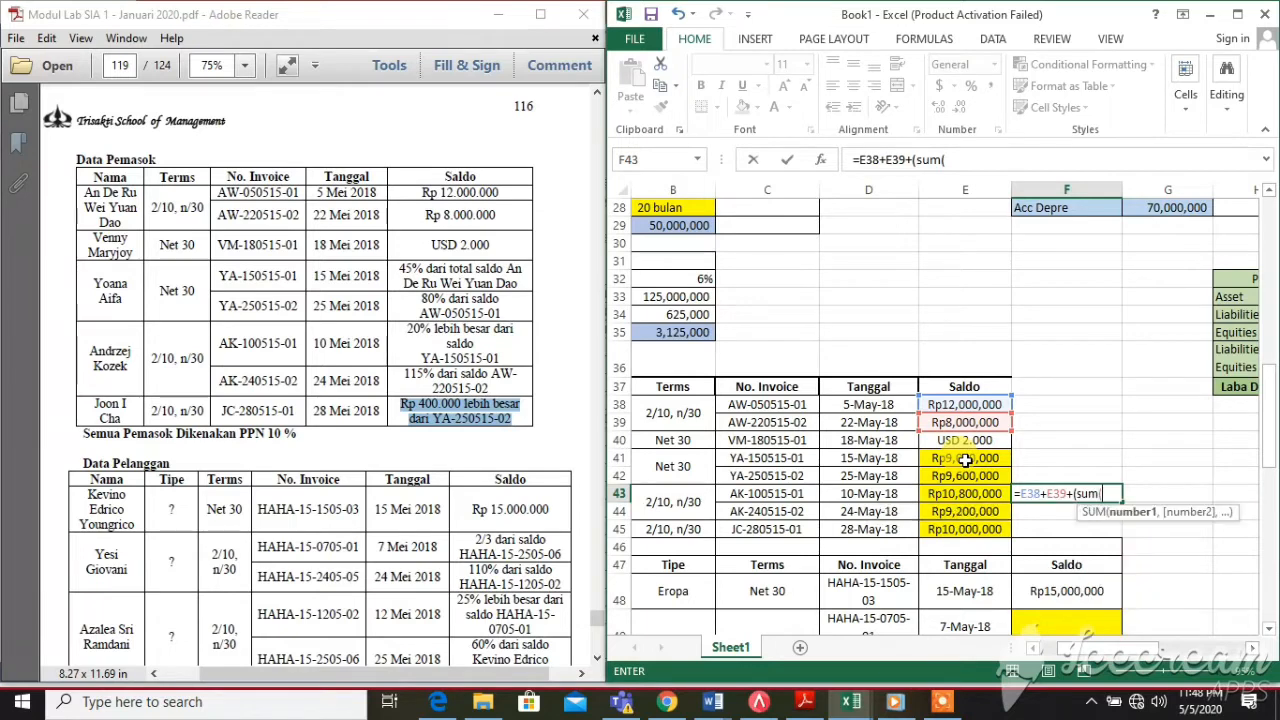
drag(965, 459, 966, 529)
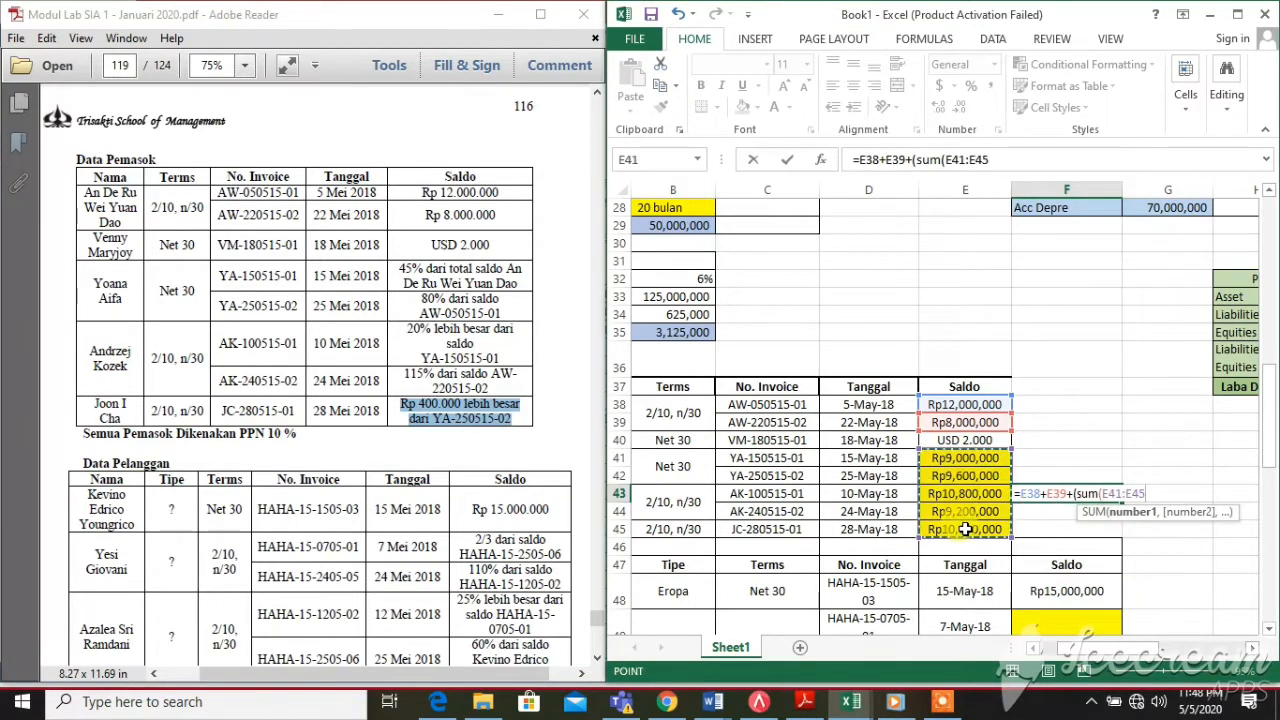
text())
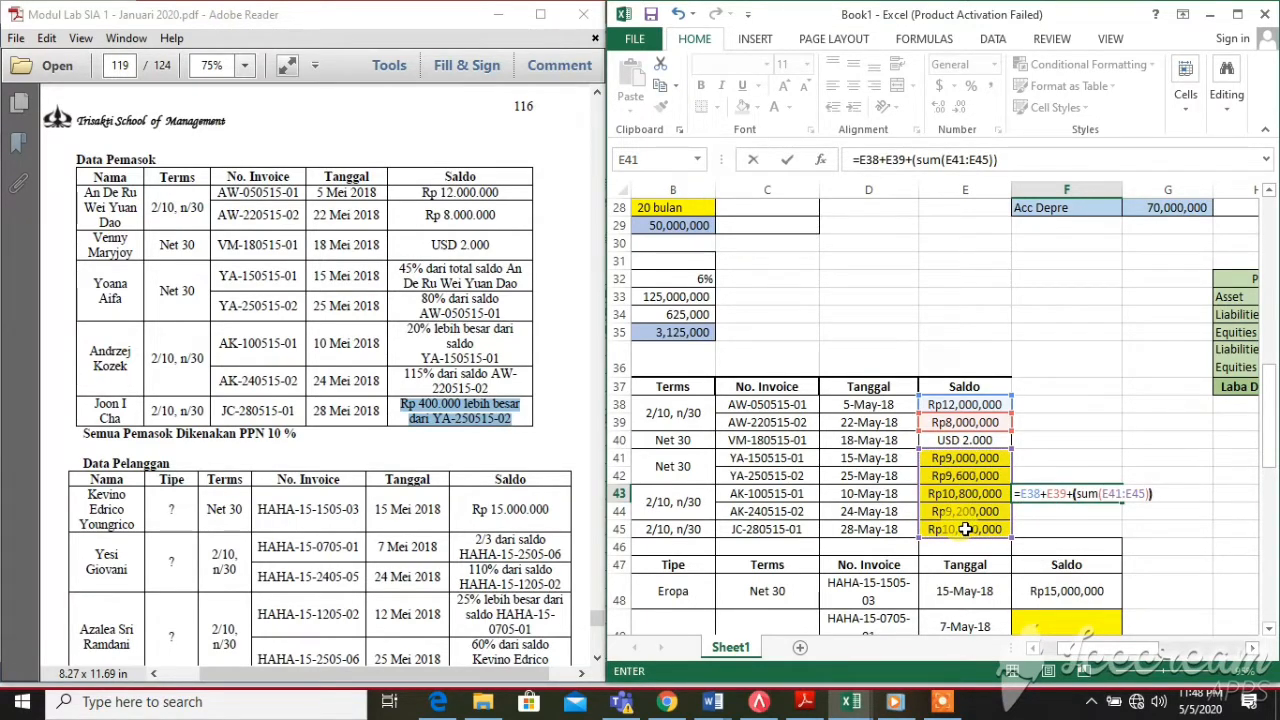
key(Return)
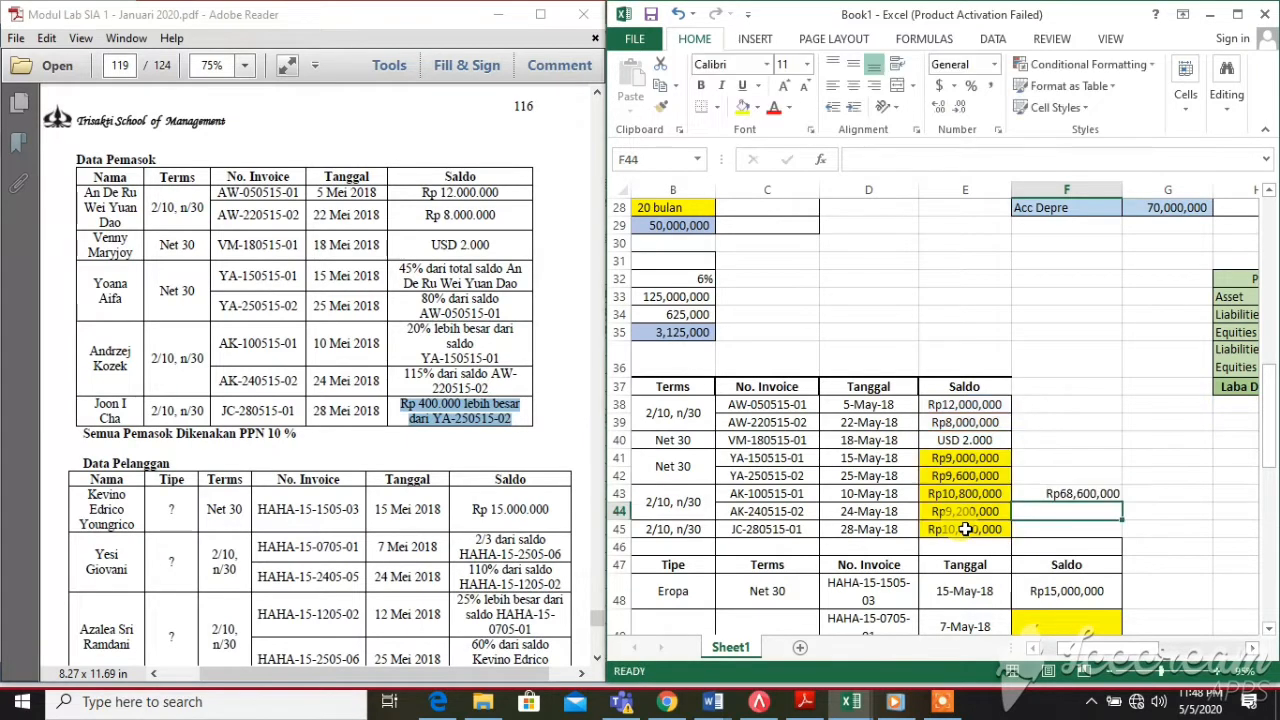
Confirm Hutang Usaha IDR in D4 matches the Rp68,600,000 supplier total
click(1070, 489)
drag(1271, 400, 1271, 215)
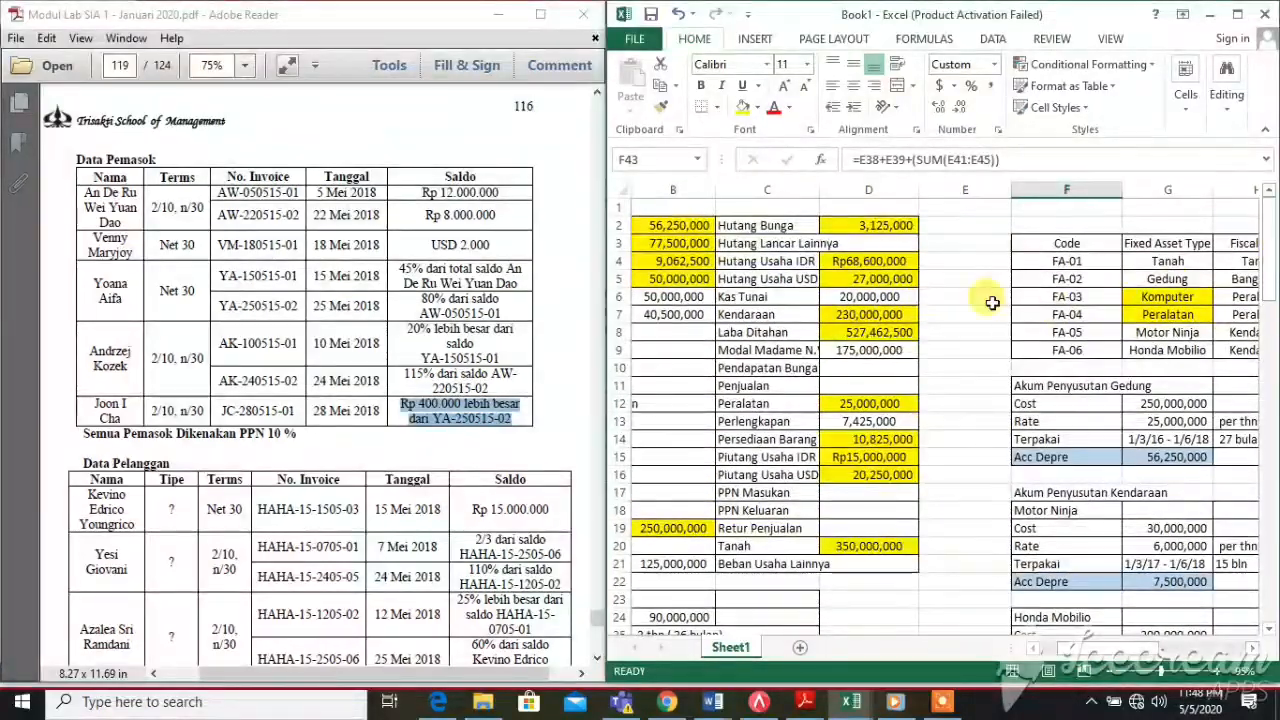
click(893, 261)
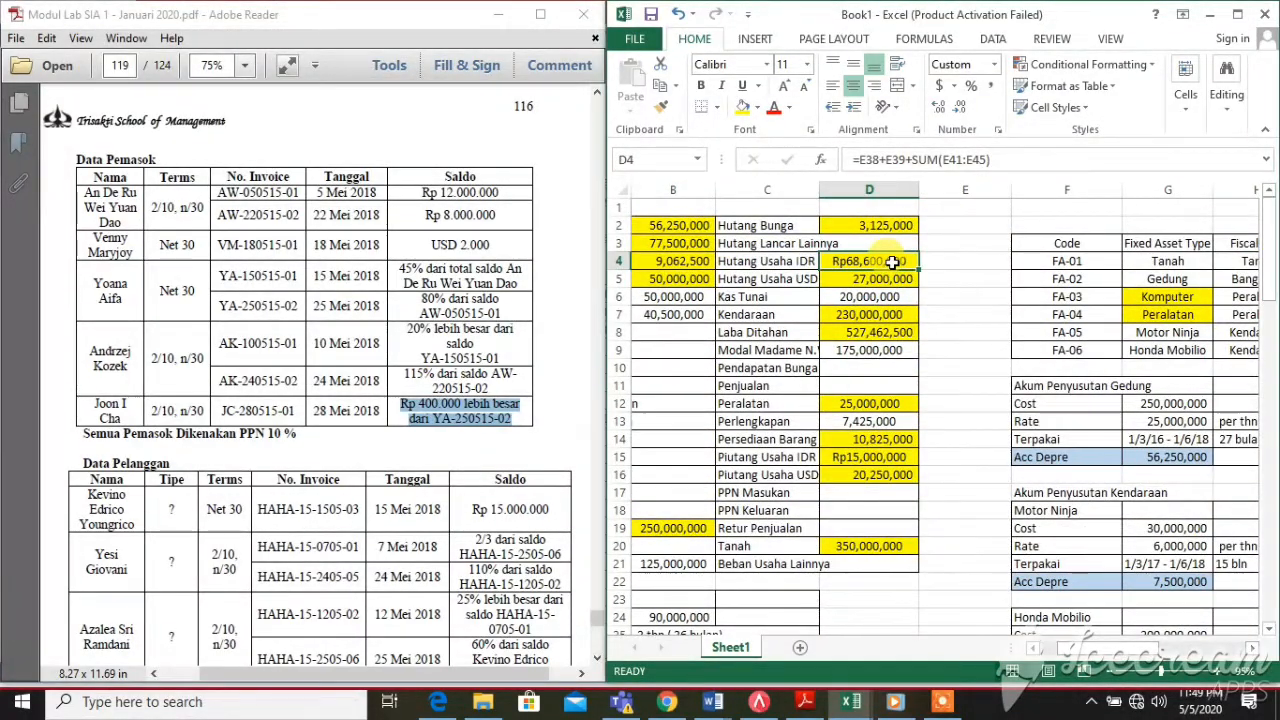
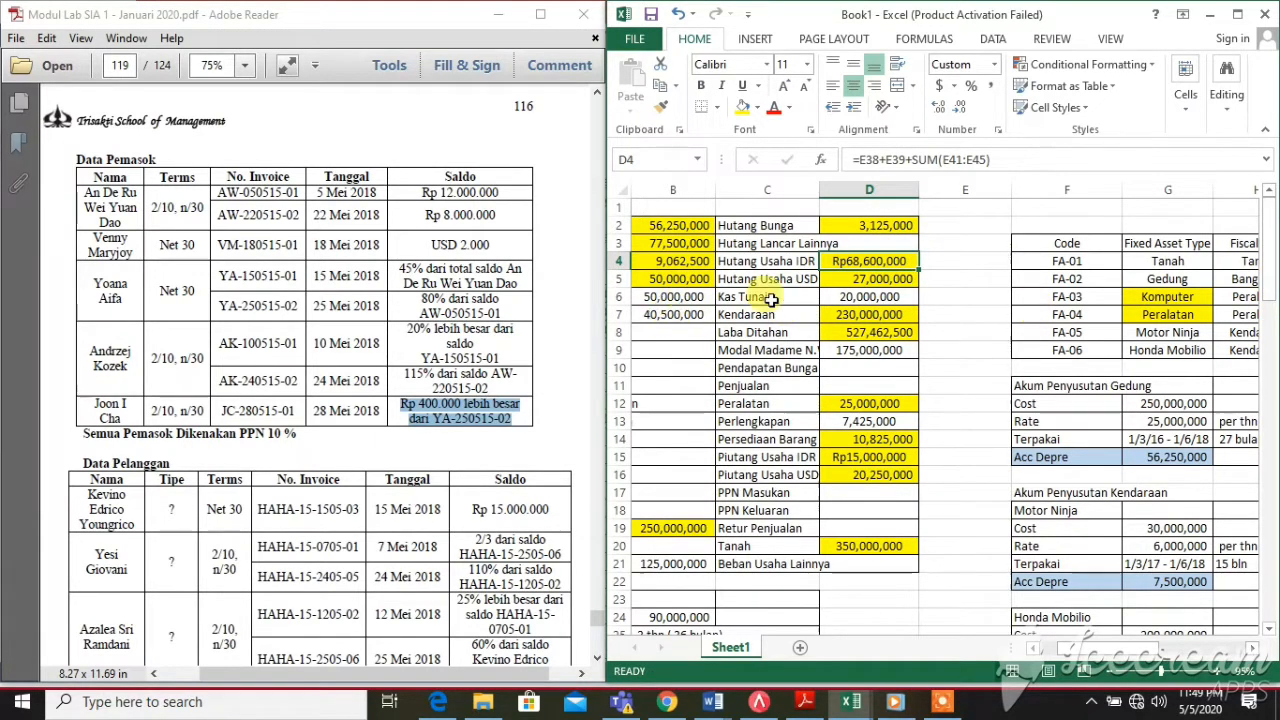
Inspect the Kendaraan, Laba Ditahan, Peralatan, Piutang Usaha IDR and Persediaan Barang formulas, then scroll to the invoice tables
click(862, 316)
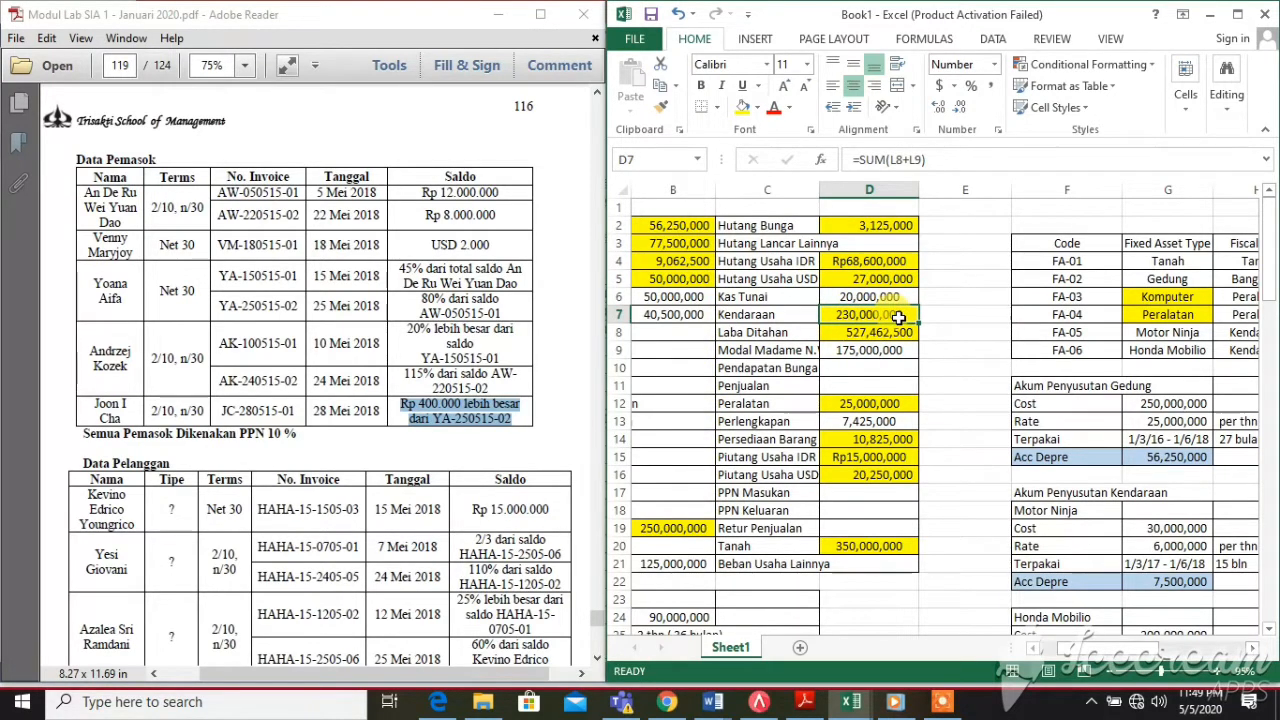
click(905, 334)
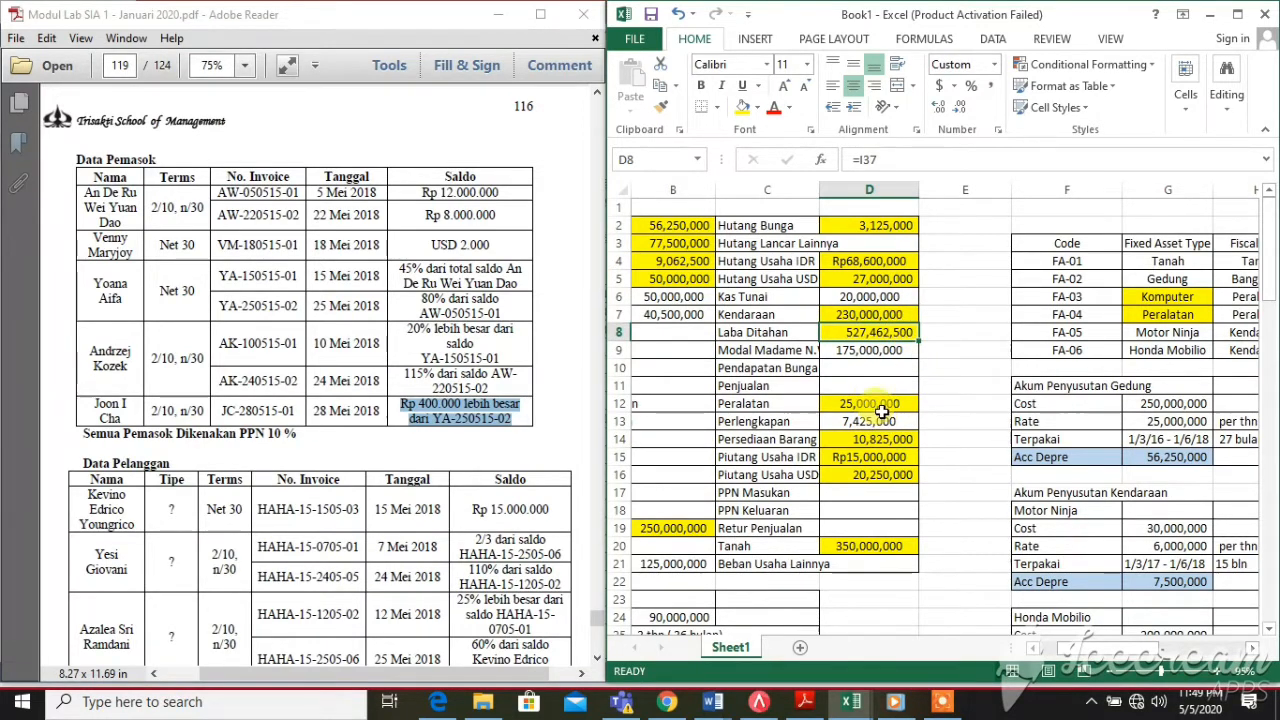
click(882, 411)
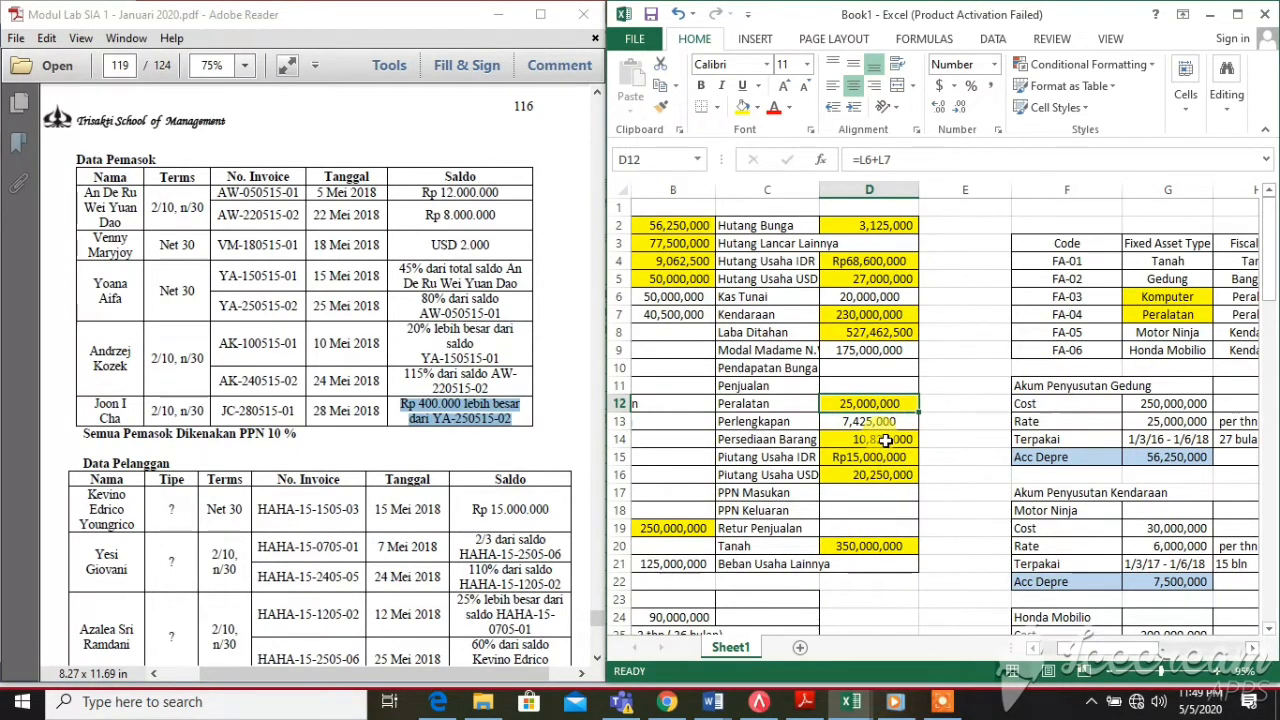
click(887, 455)
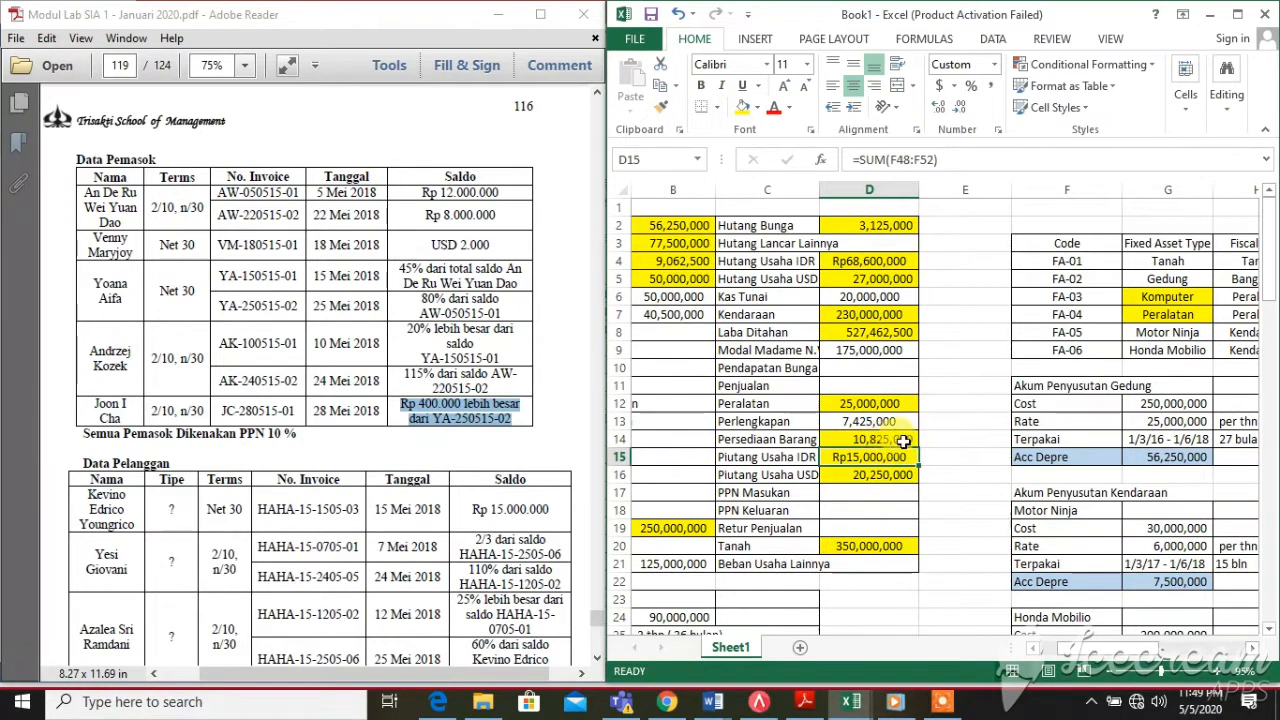
click(903, 440)
click(876, 455)
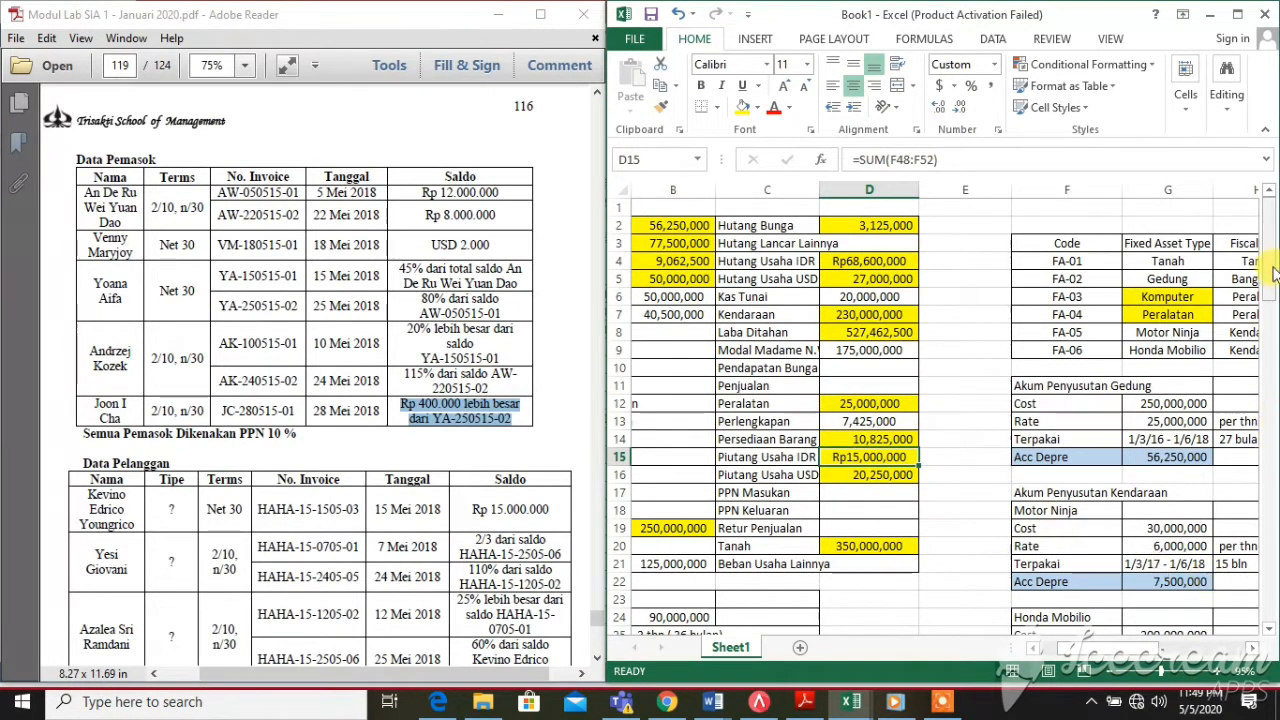
drag(1272, 265, 1270, 502)
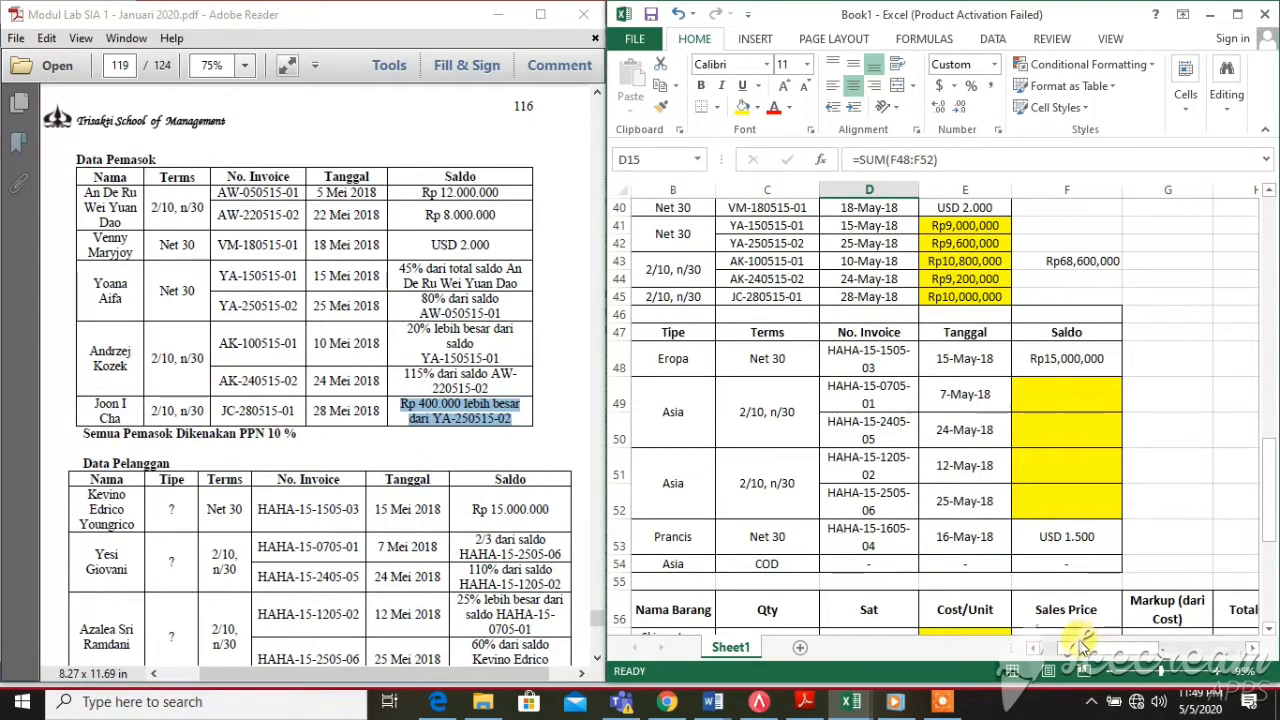
drag(1078, 648, 1020, 636)
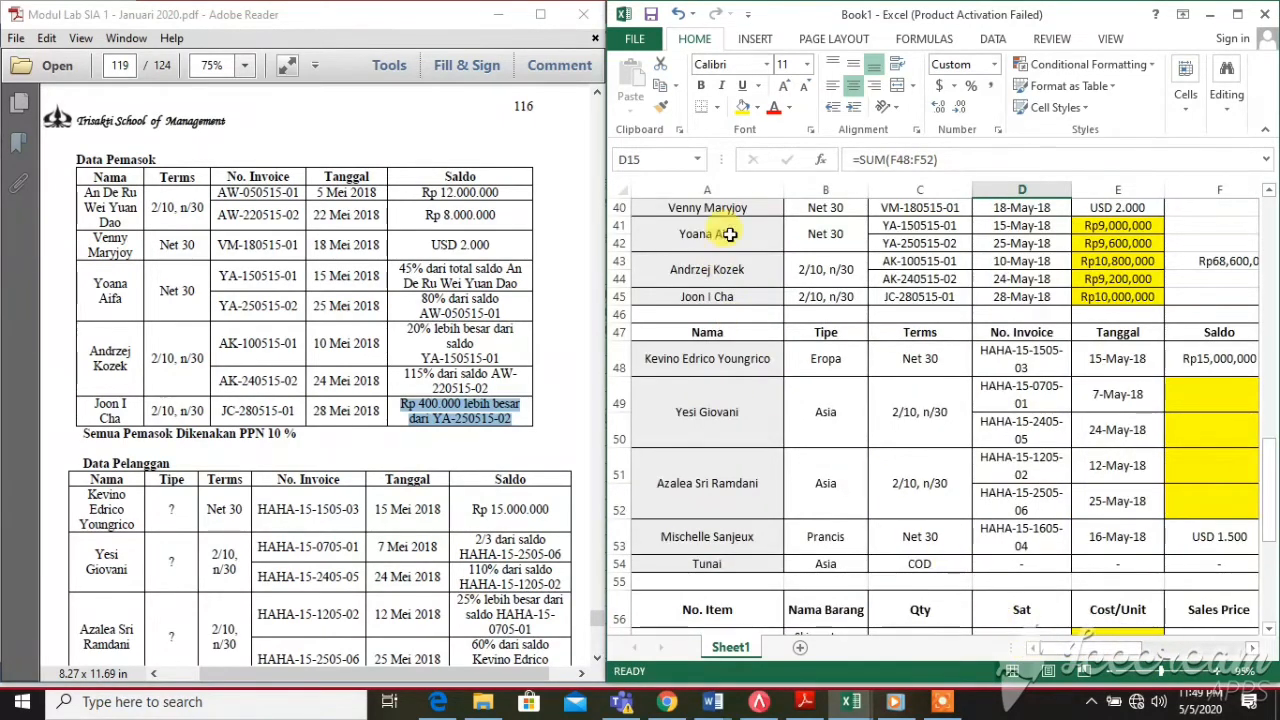
click(330, 500)
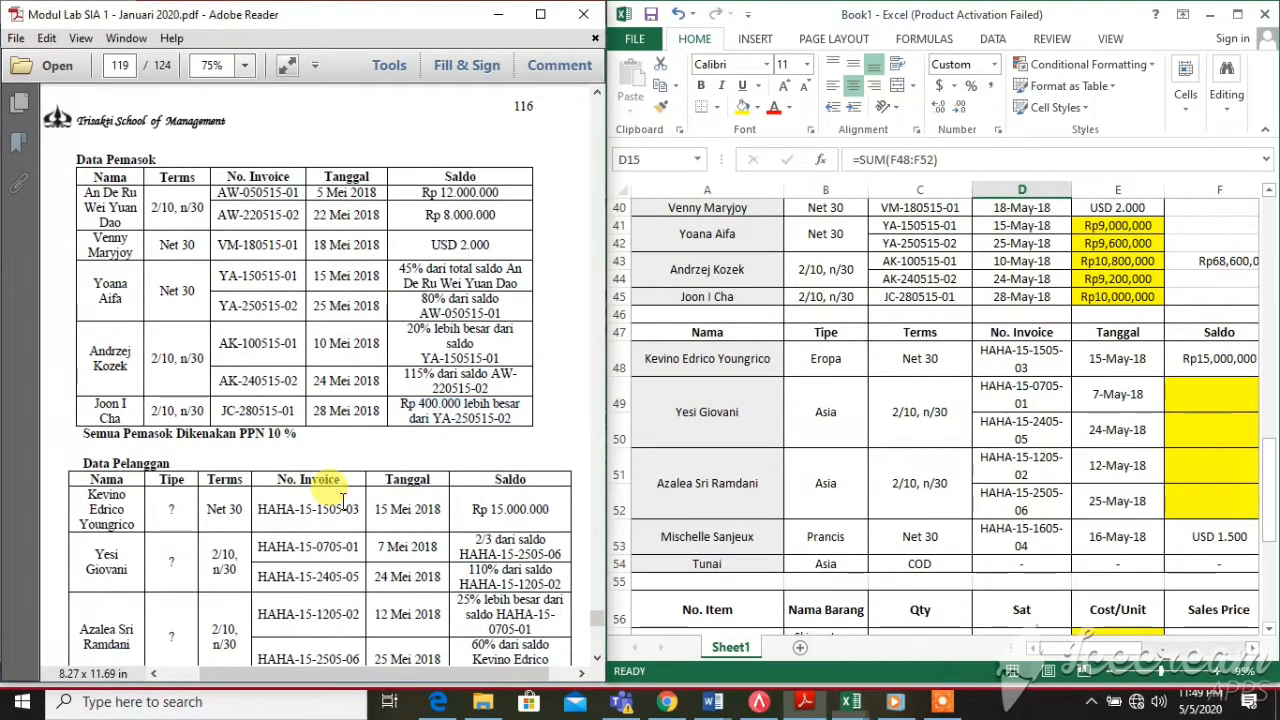
scroll(290, 500, down, 3)
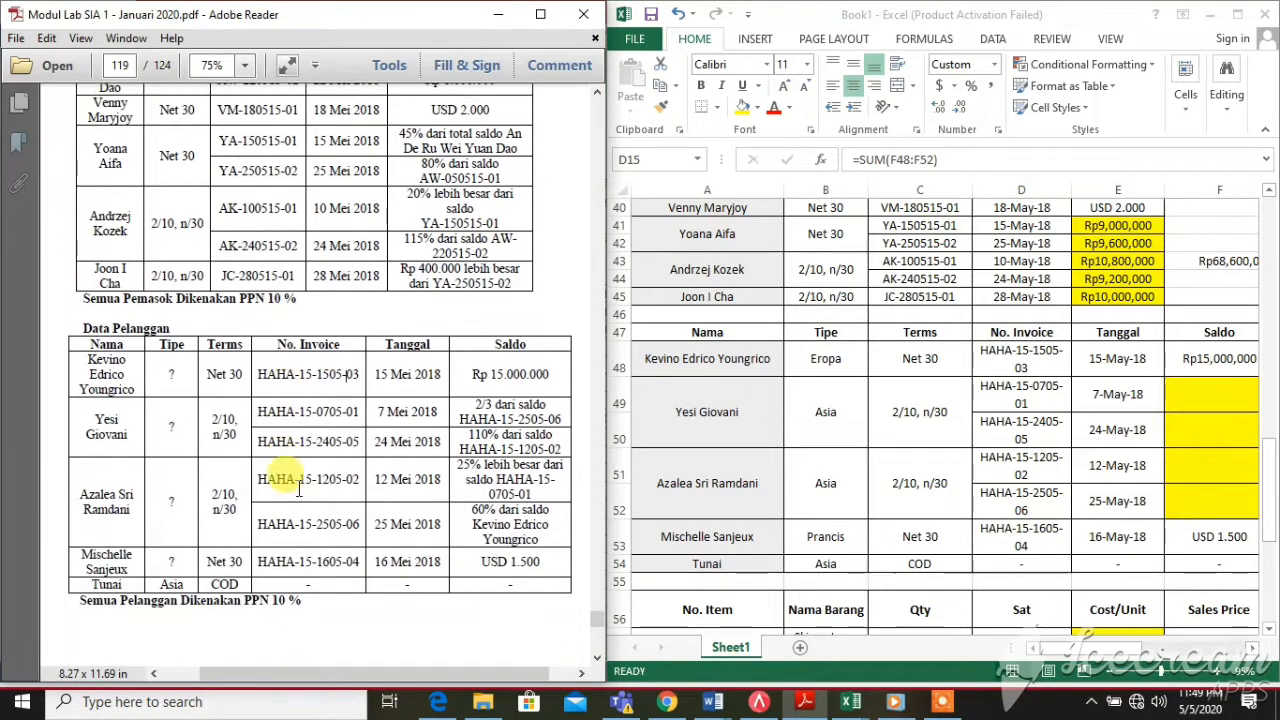
scroll(285, 480, down, 1)
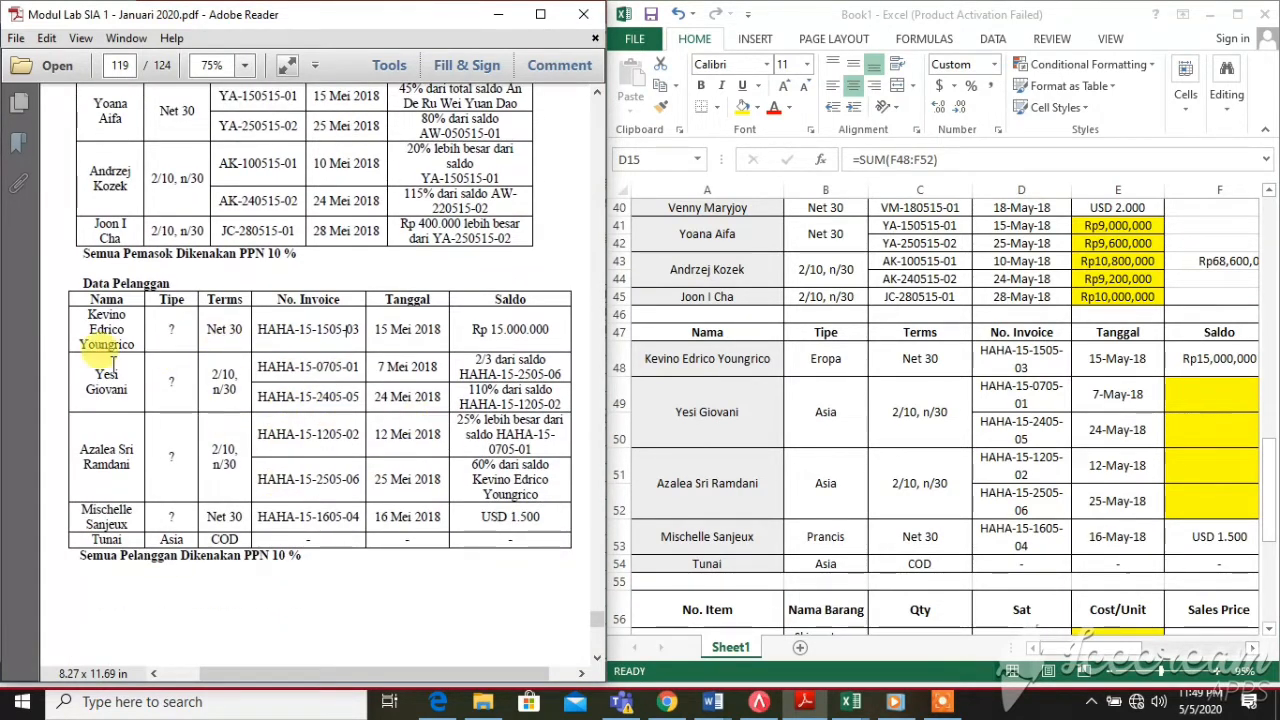
drag(72, 303, 155, 320)
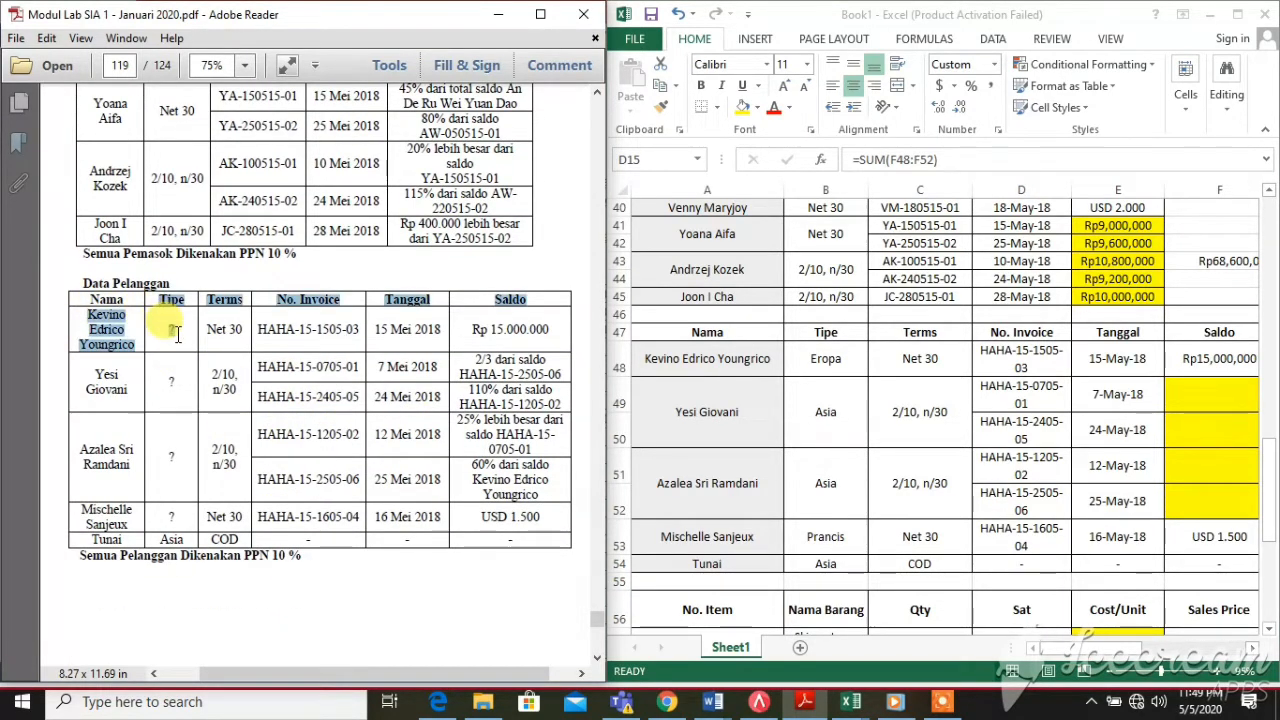
click(183, 332)
scroll(182, 350, down, 1)
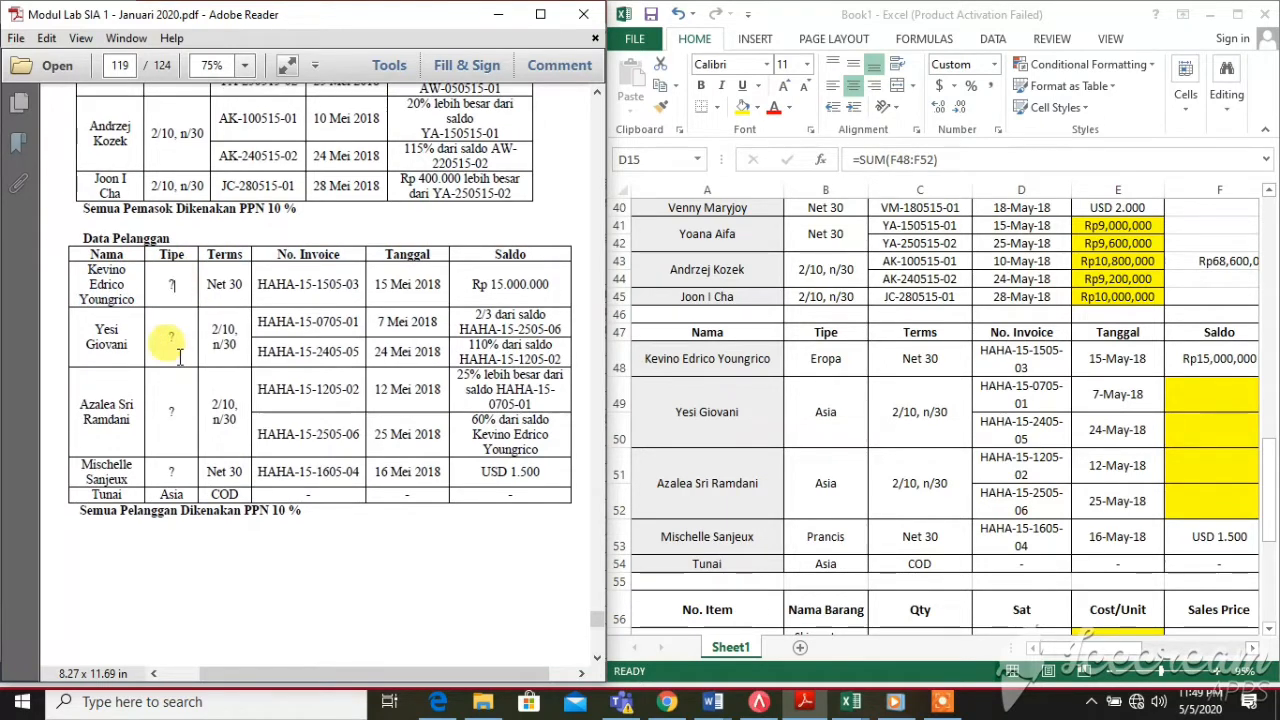
scroll(180, 355, down, 10)
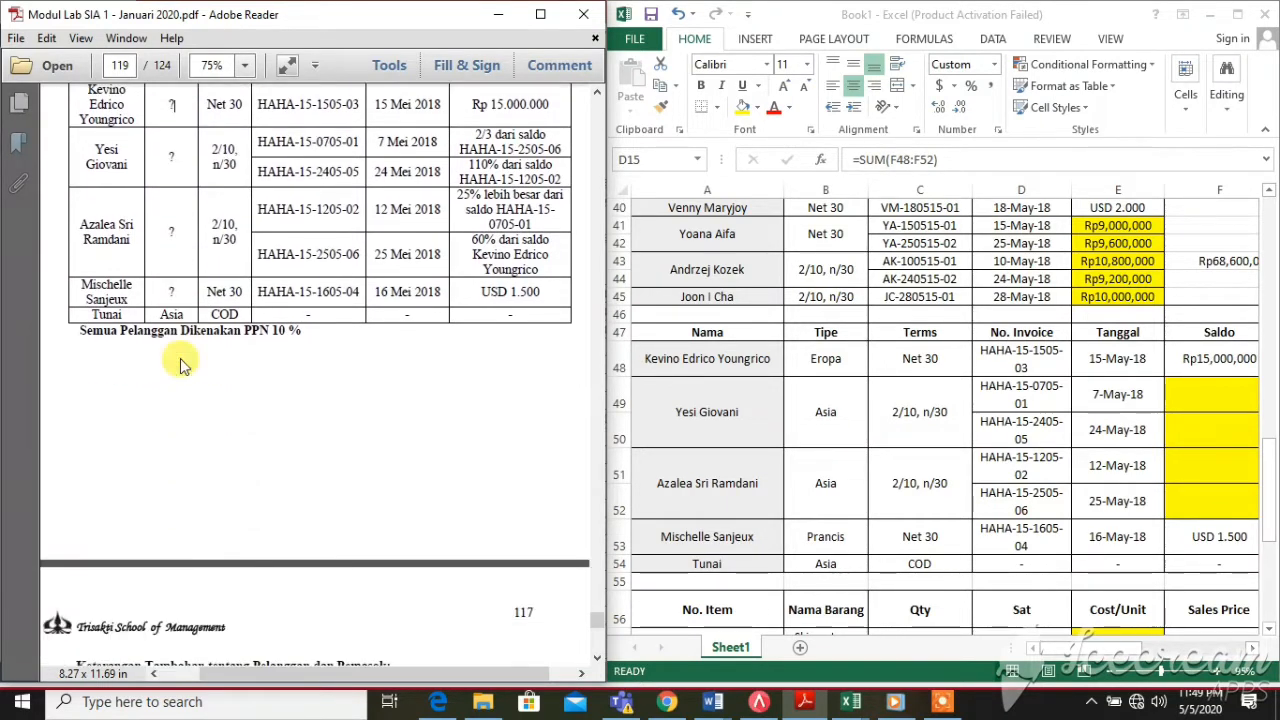
scroll(180, 355, down, 1)
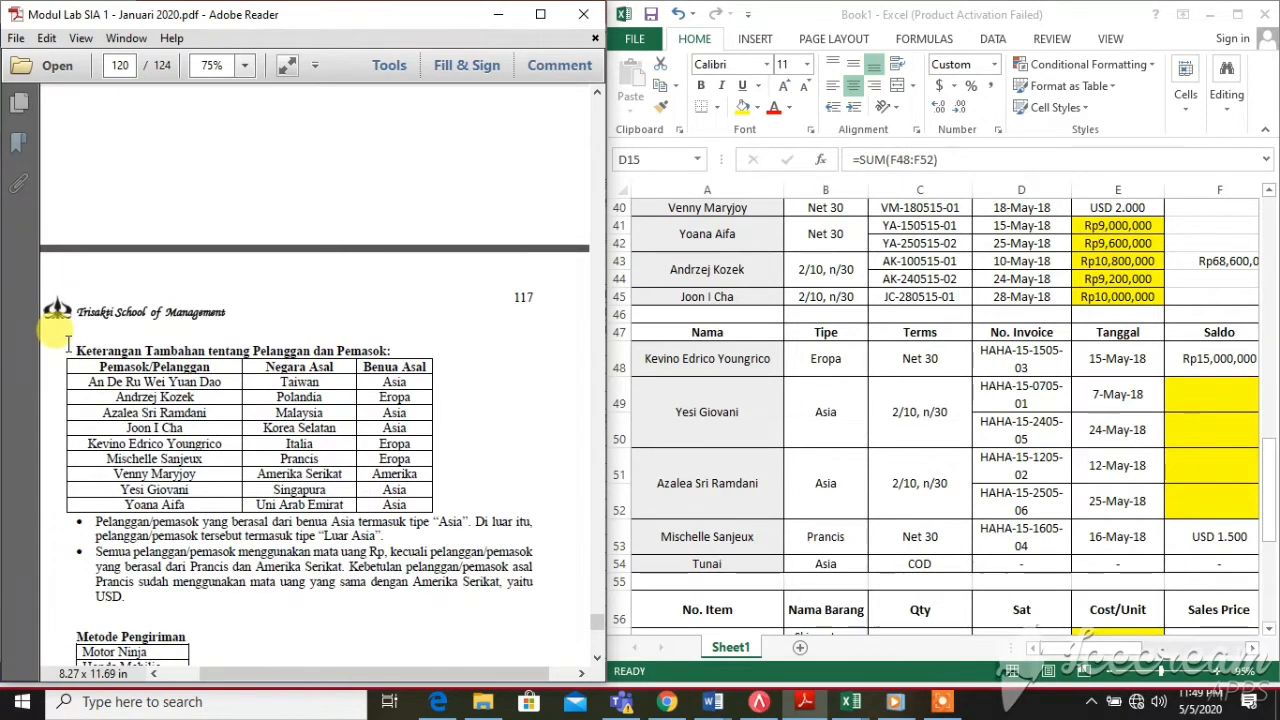
drag(74, 349, 409, 338)
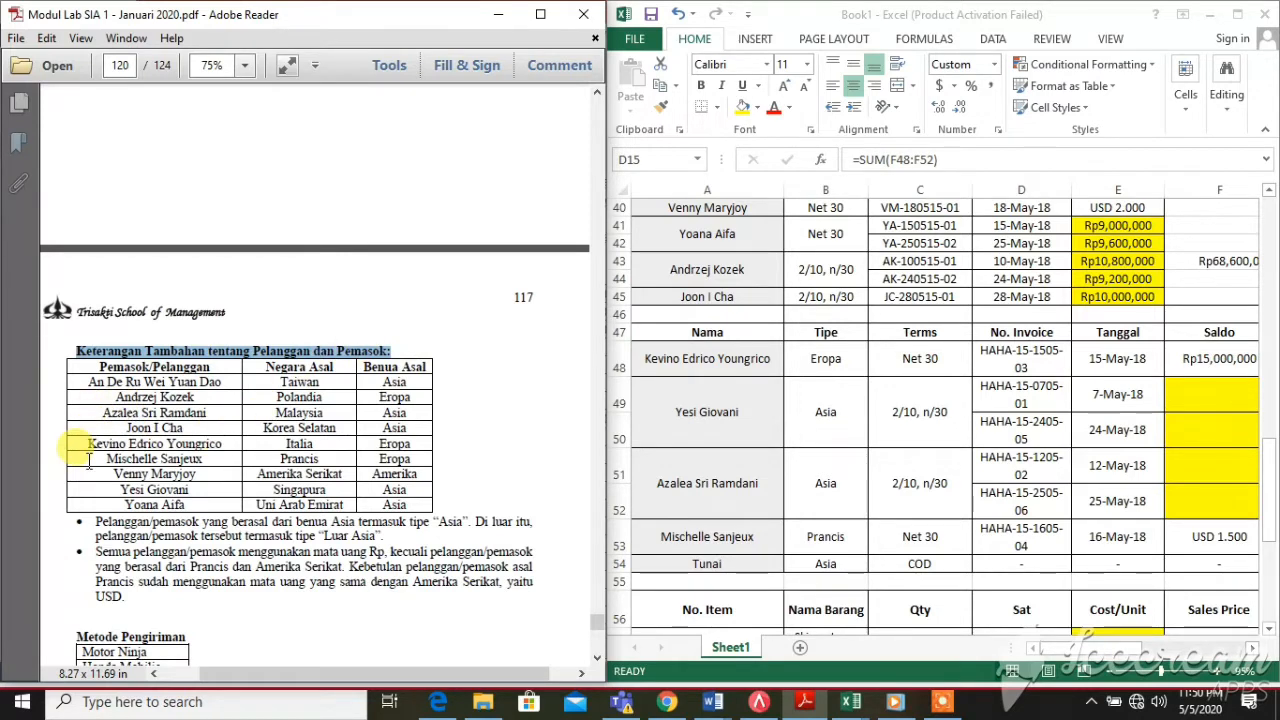
drag(84, 443, 222, 443)
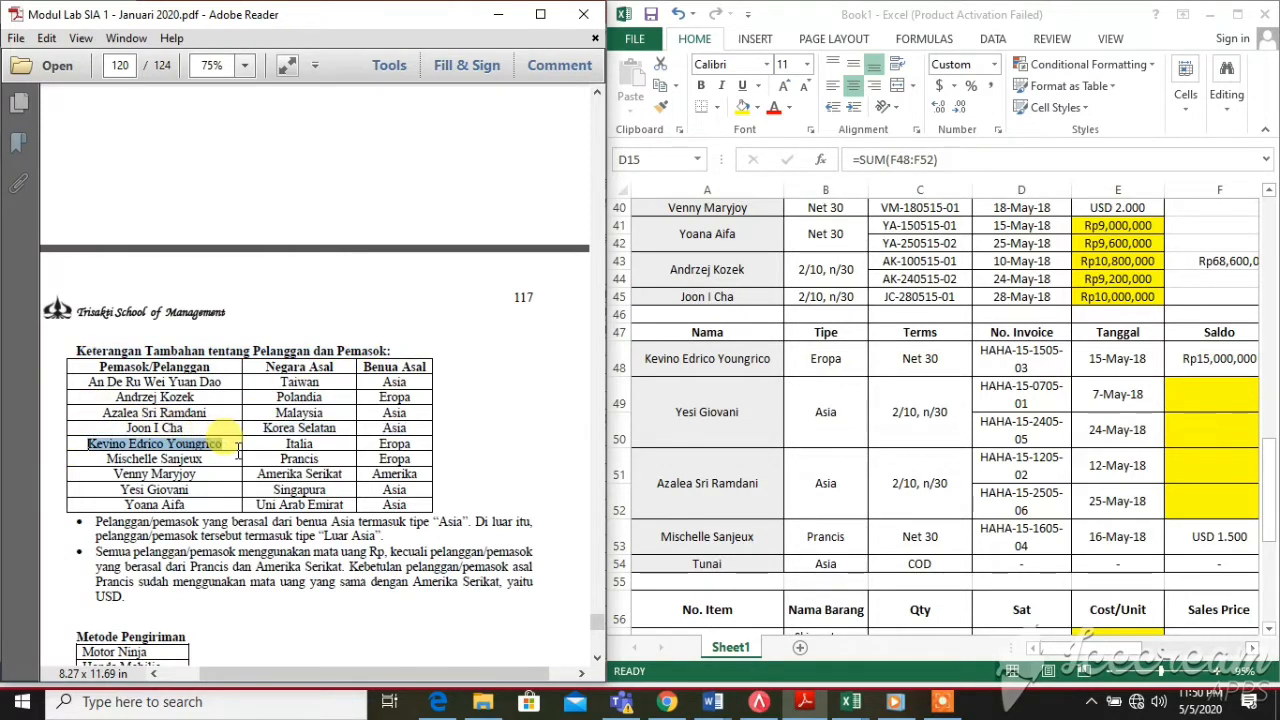
click(335, 447)
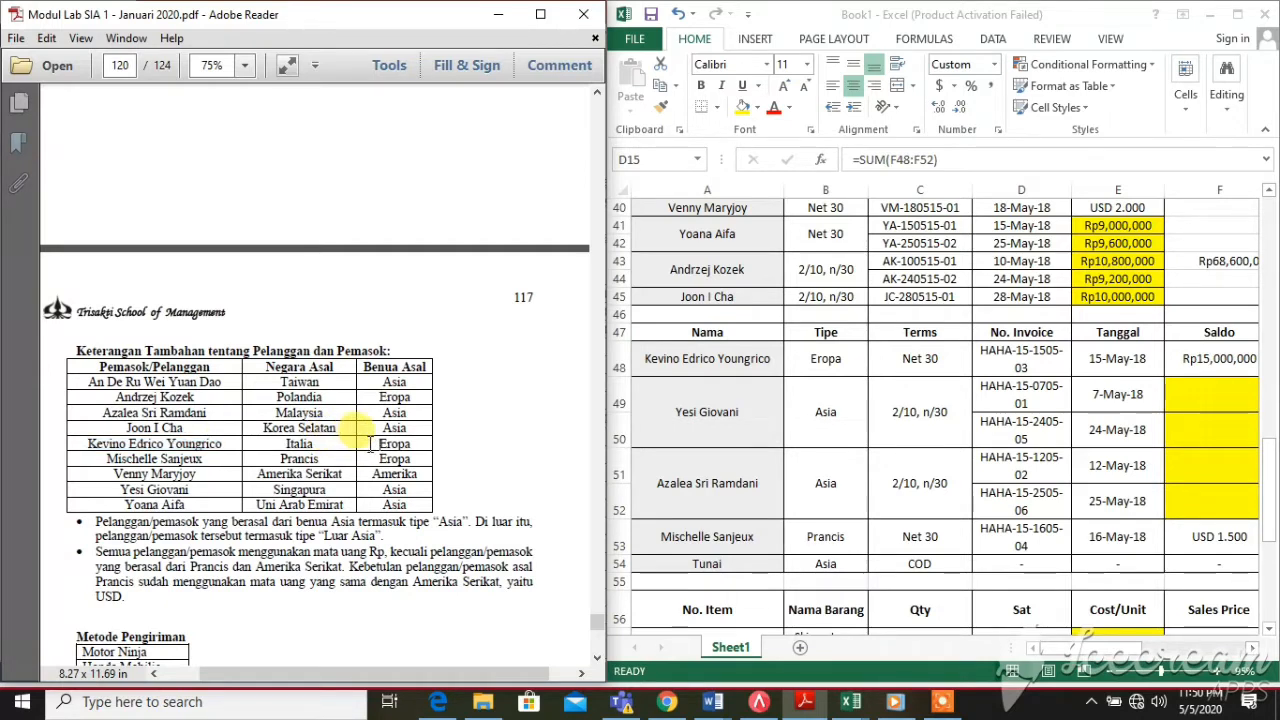
drag(380, 443, 438, 443)
click(834, 363)
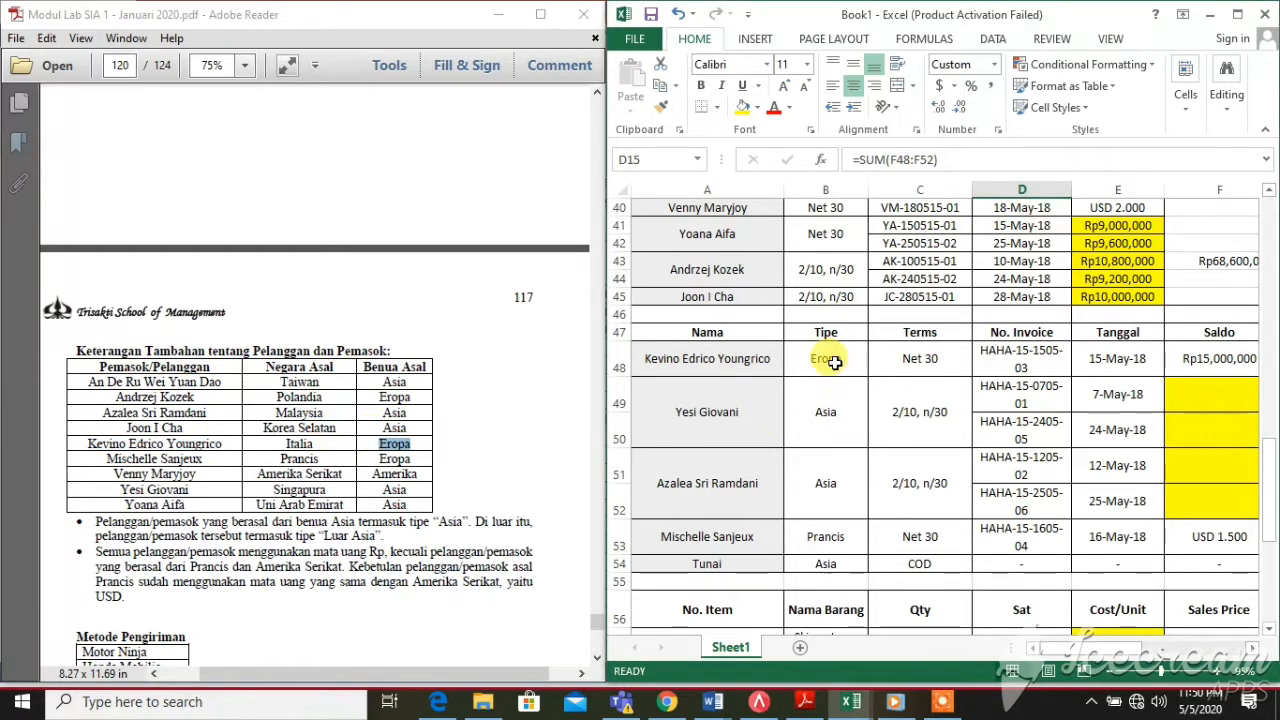
click(674, 411)
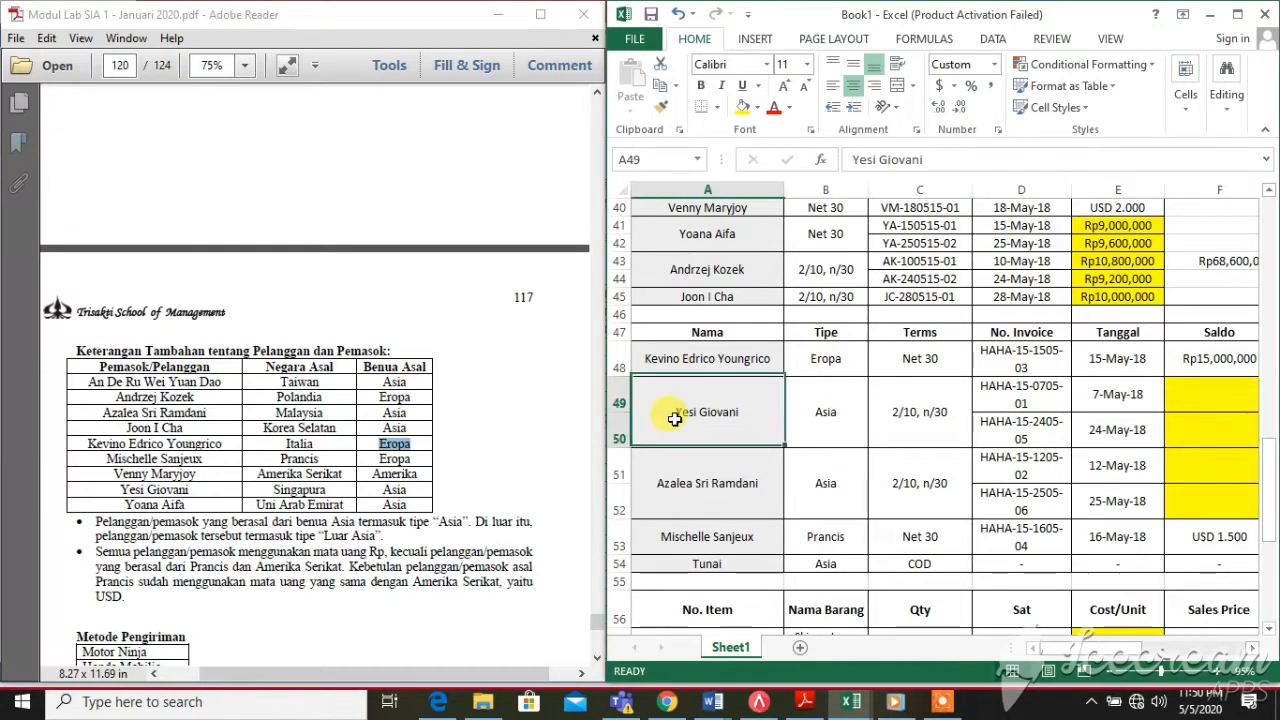
click(822, 432)
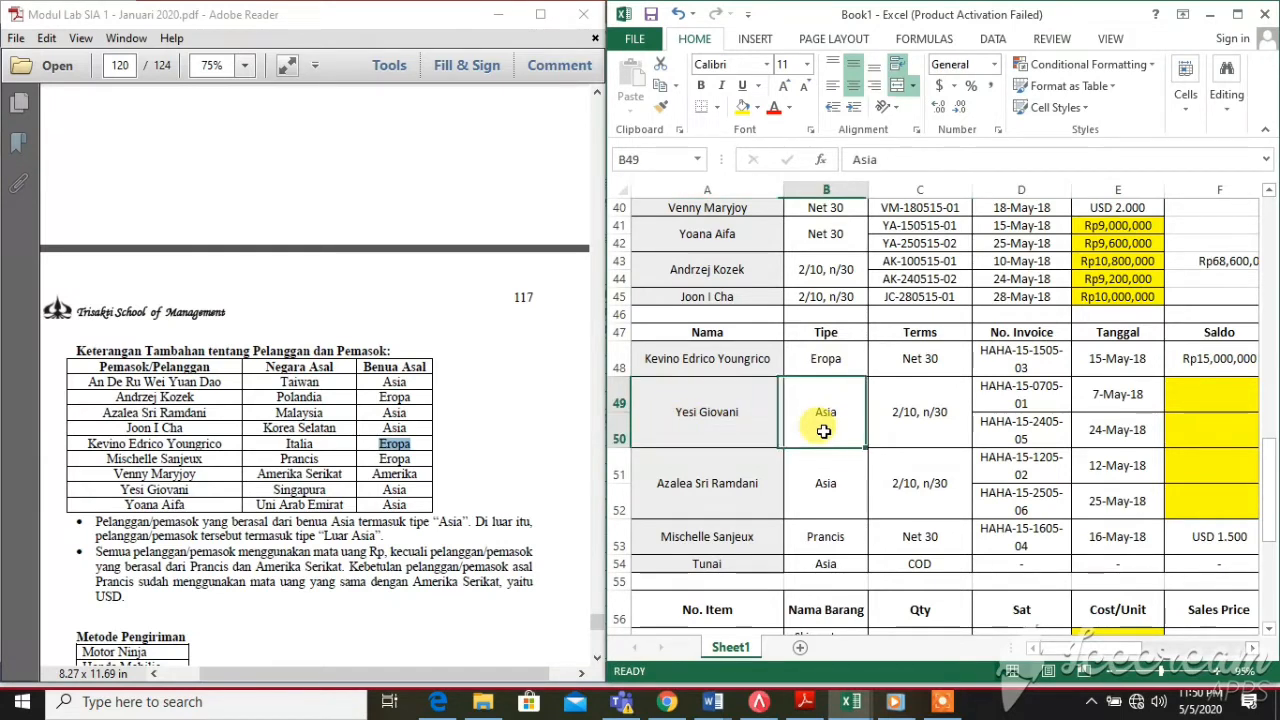
click(476, 500)
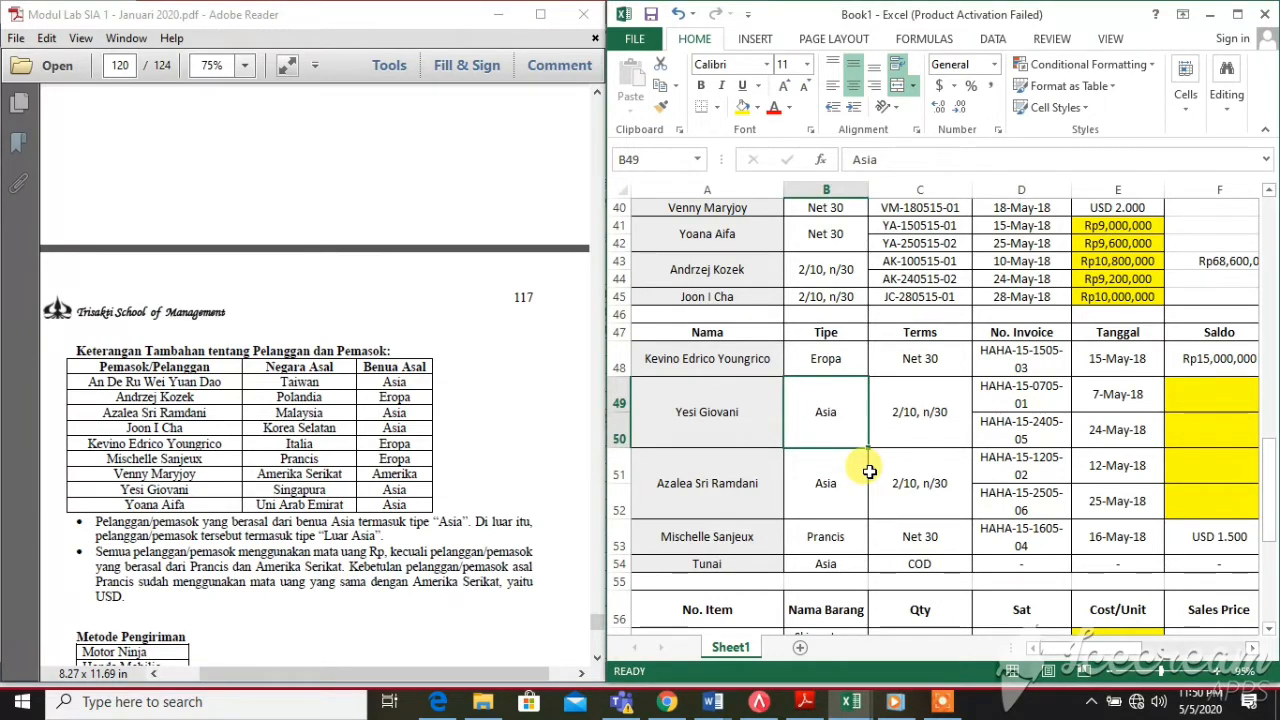
scroll(552, 398, up, 6)
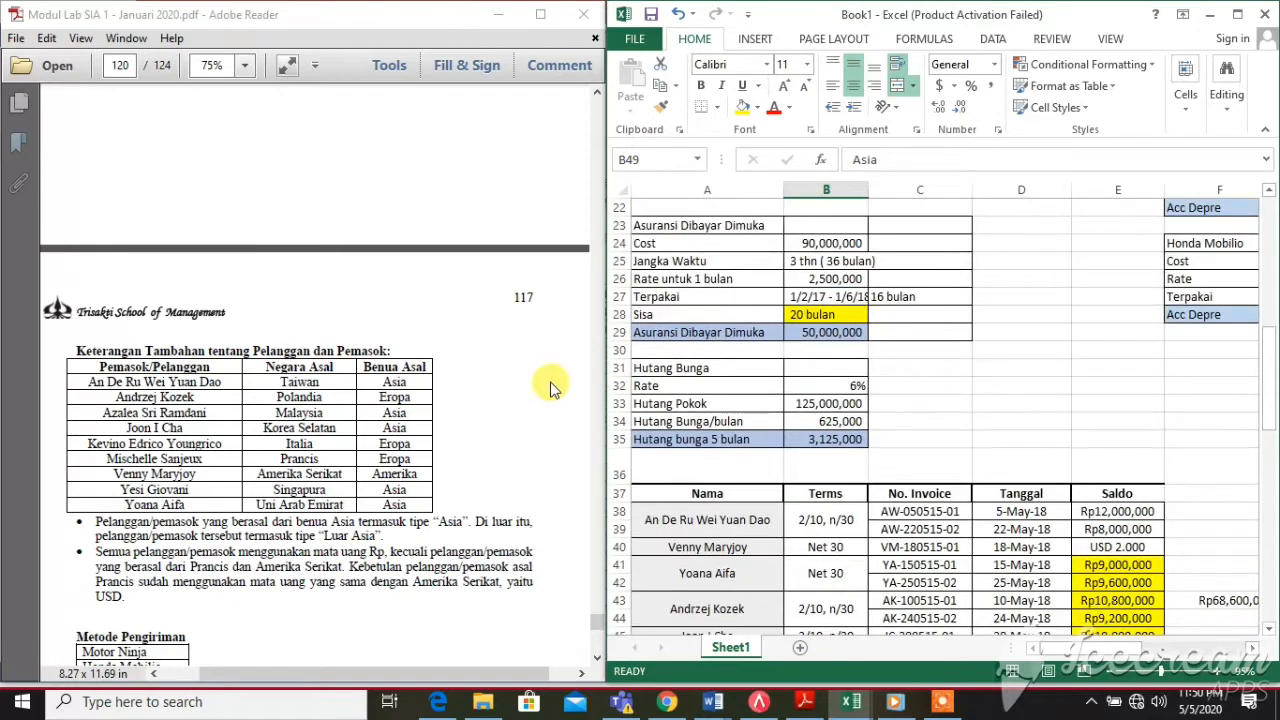
scroll(558, 393, down, 4)
scroll(558, 393, down, 1)
click(301, 252)
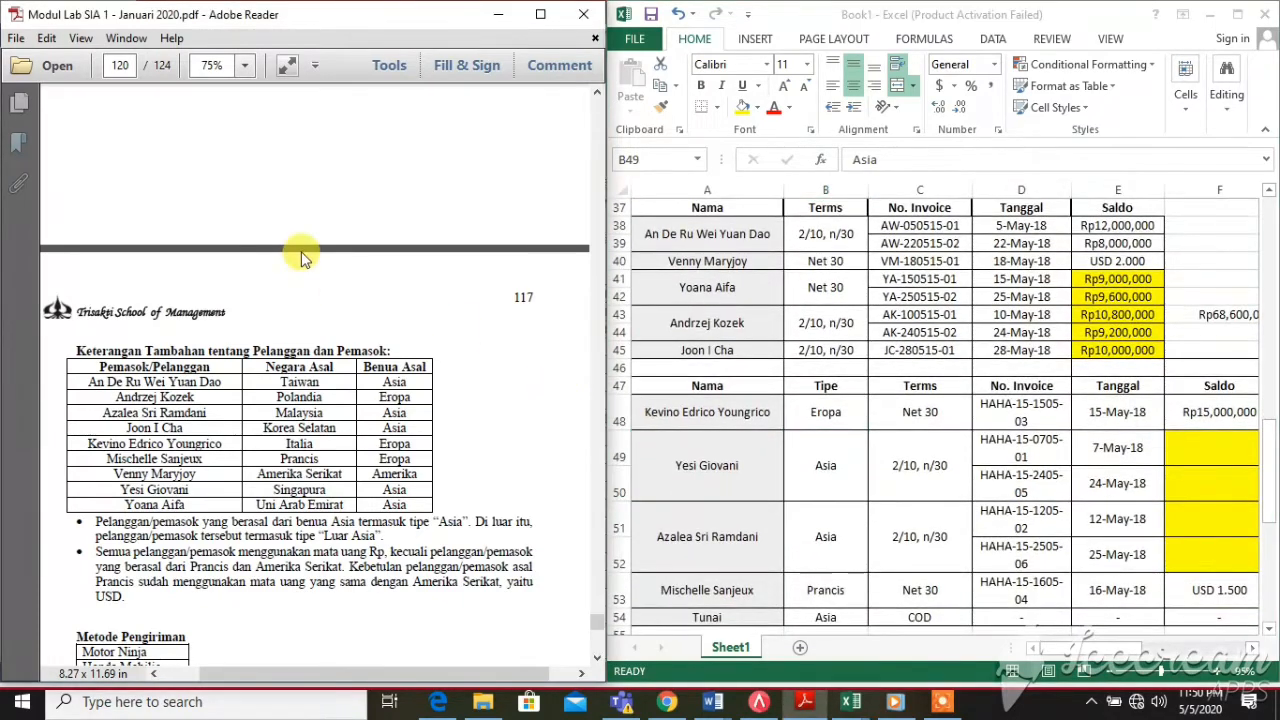
scroll(303, 258, up, 5)
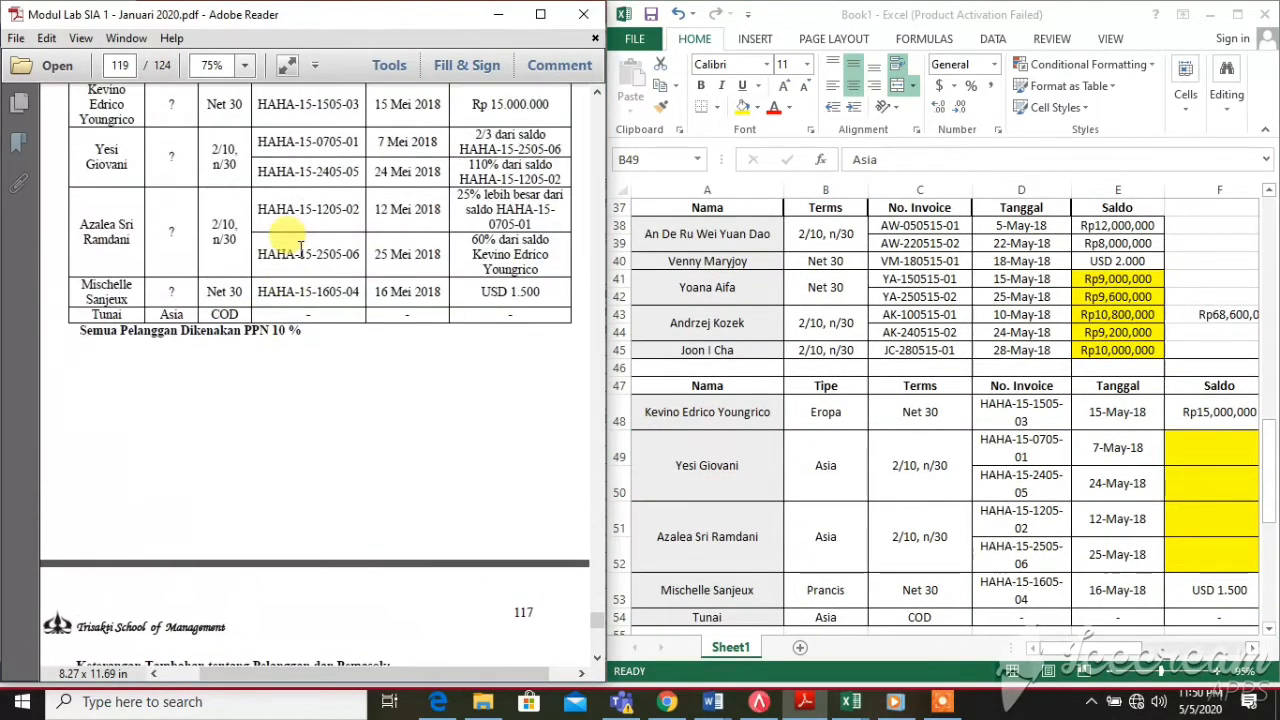
scroll(300, 250, up, 1)
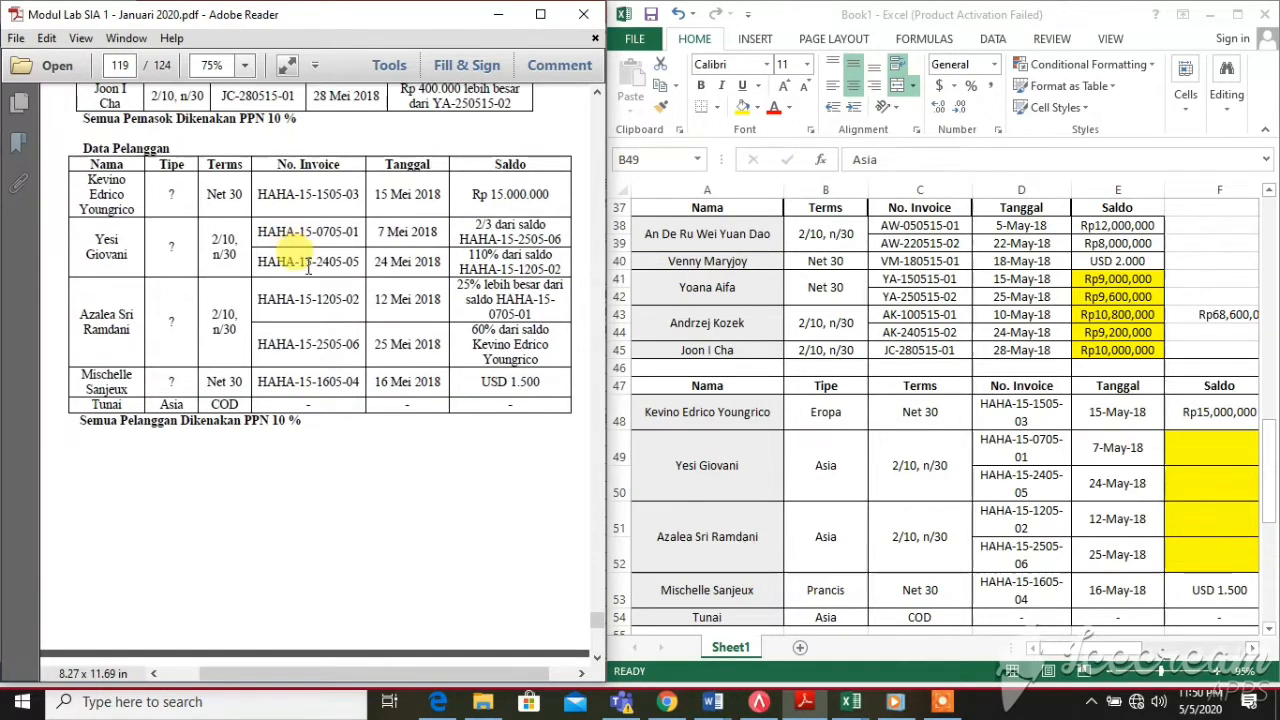
drag(479, 223, 552, 230)
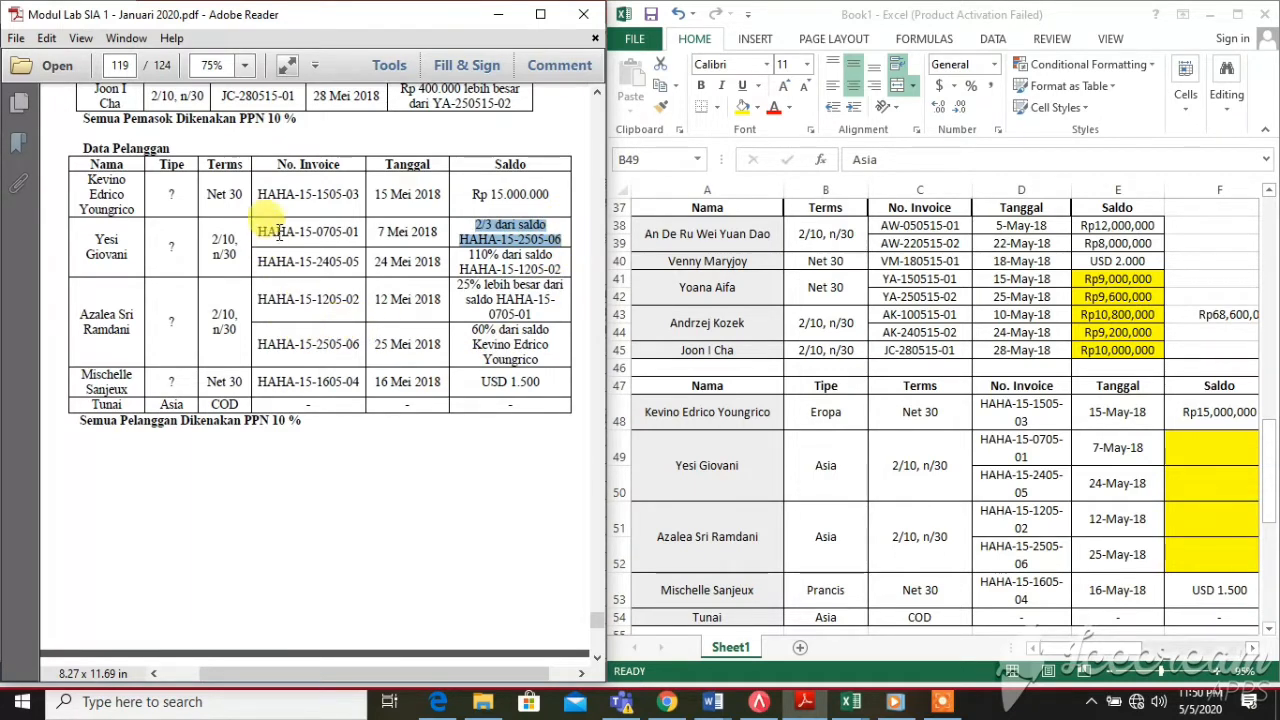
click(258, 212)
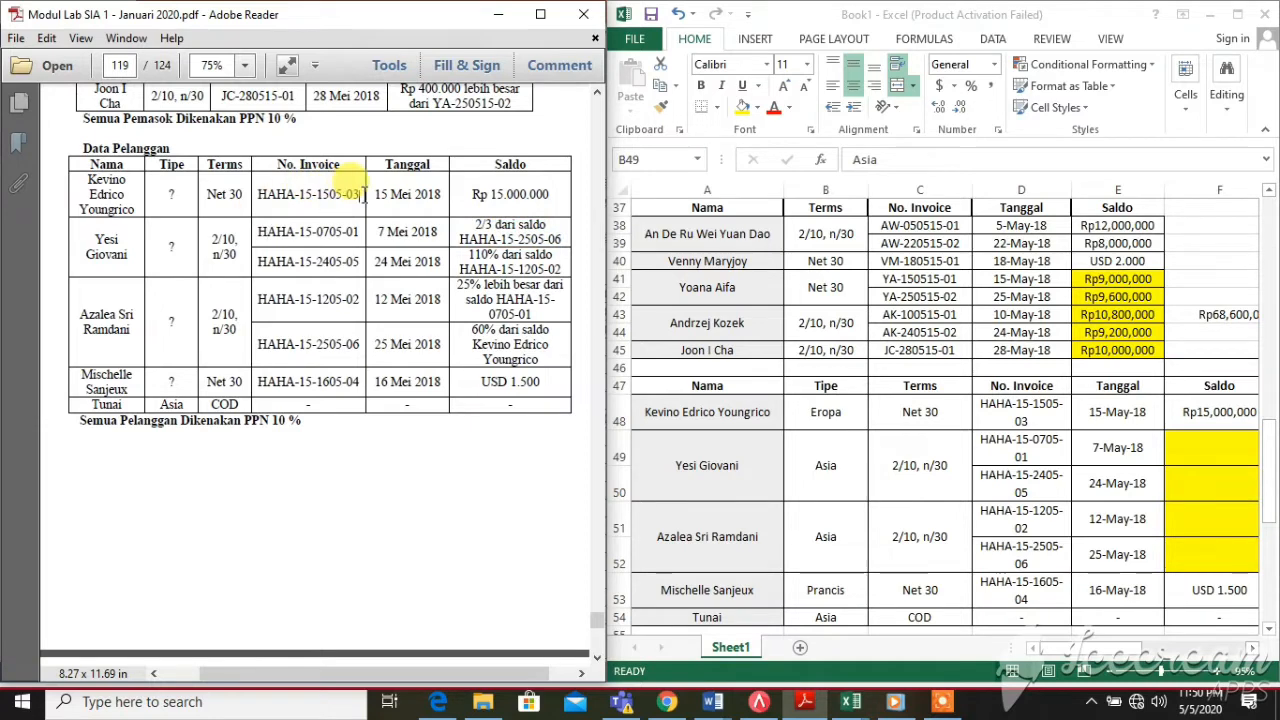
drag(362, 194, 345, 194)
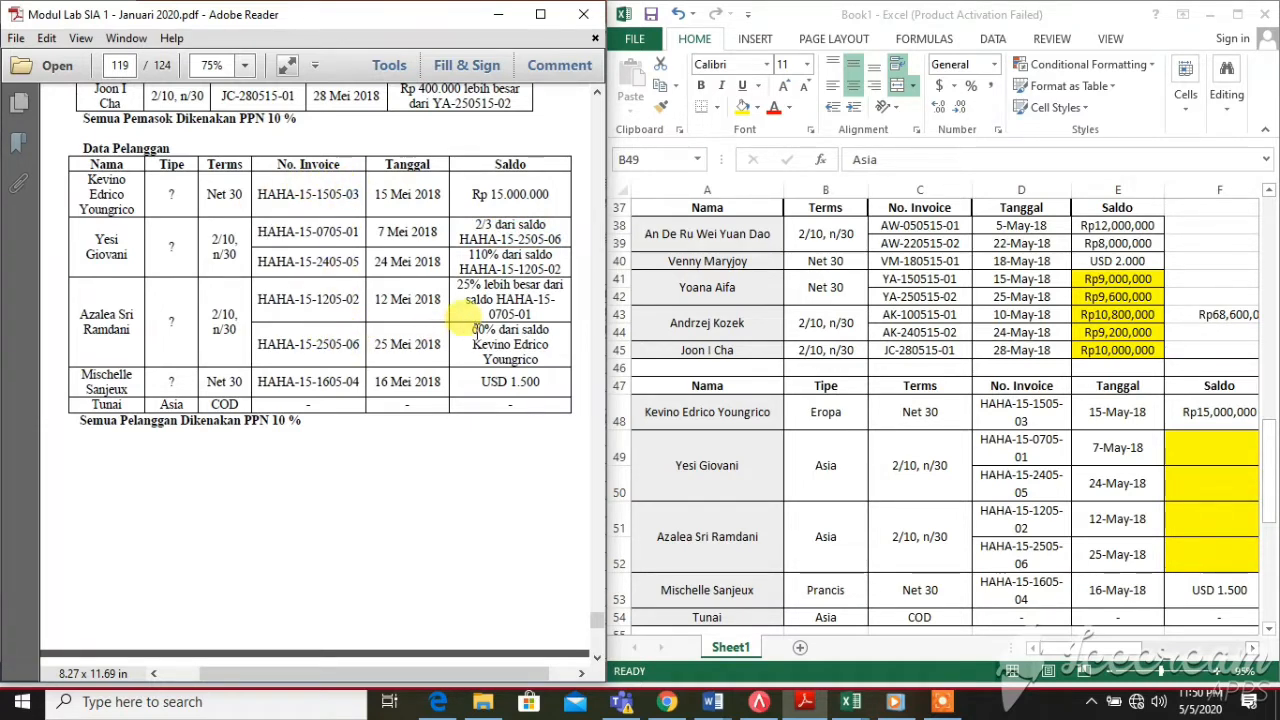
drag(472, 330, 546, 358)
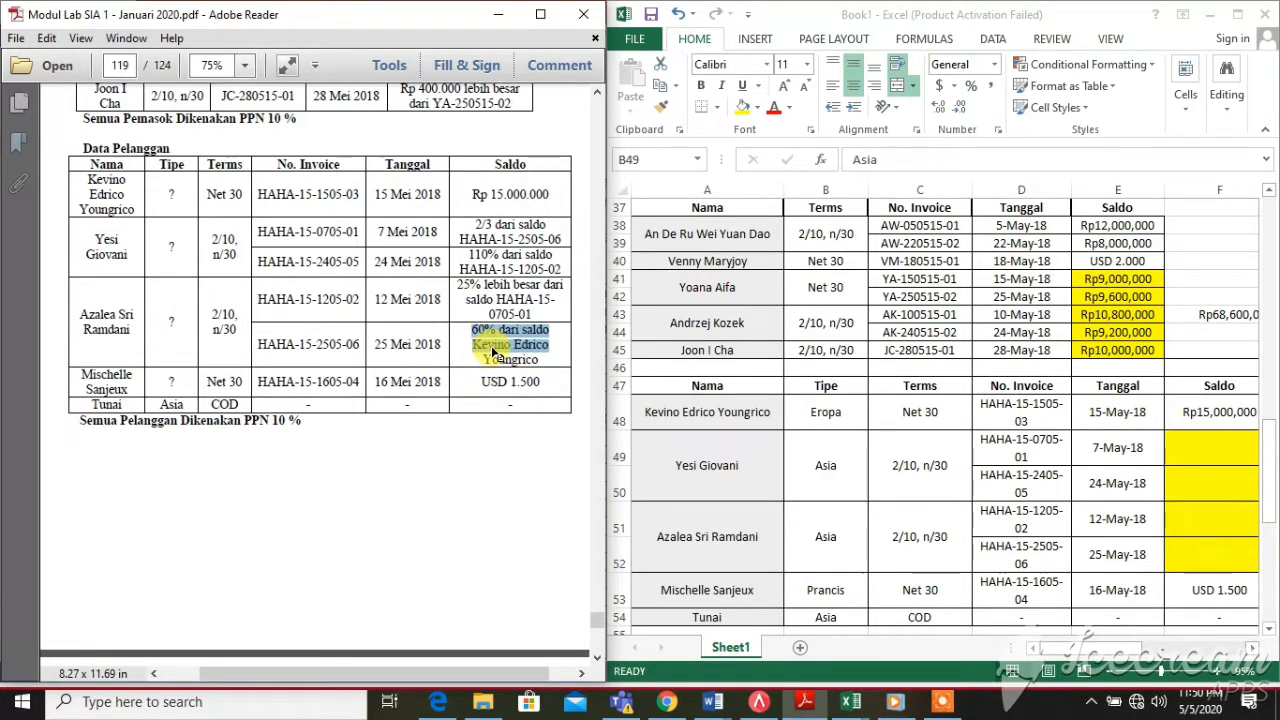
click(494, 350)
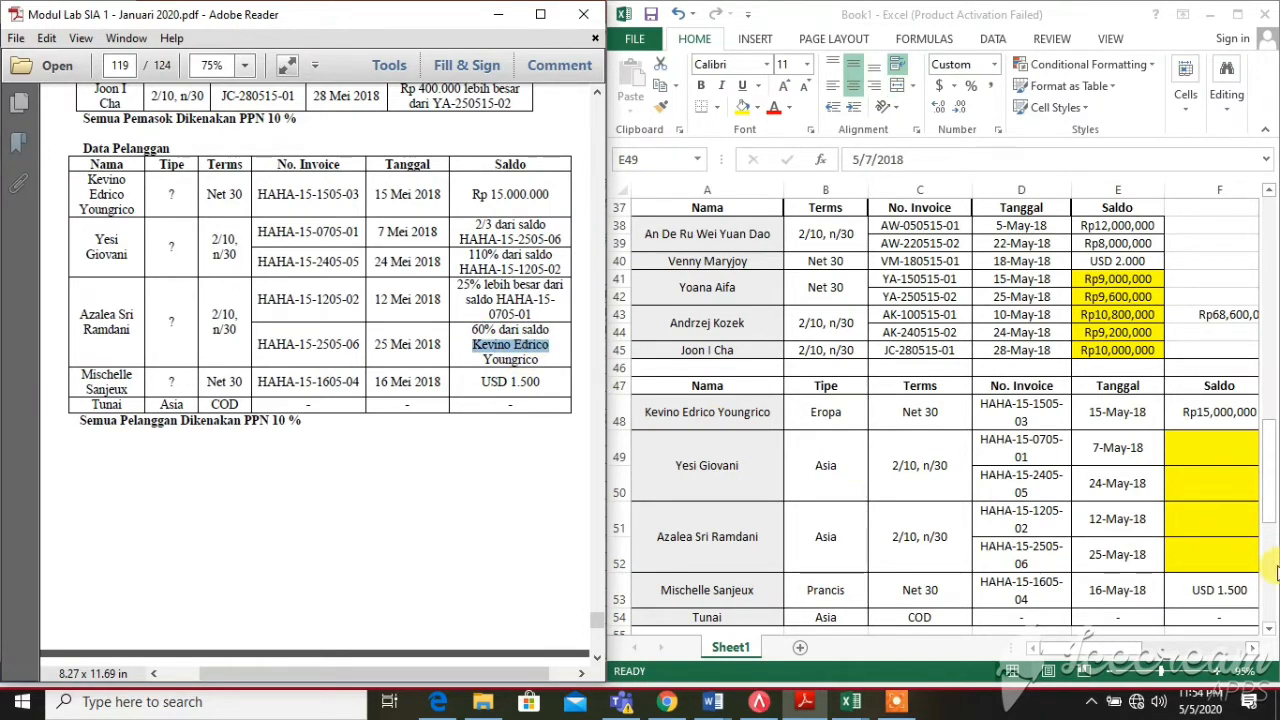
click(1236, 557)
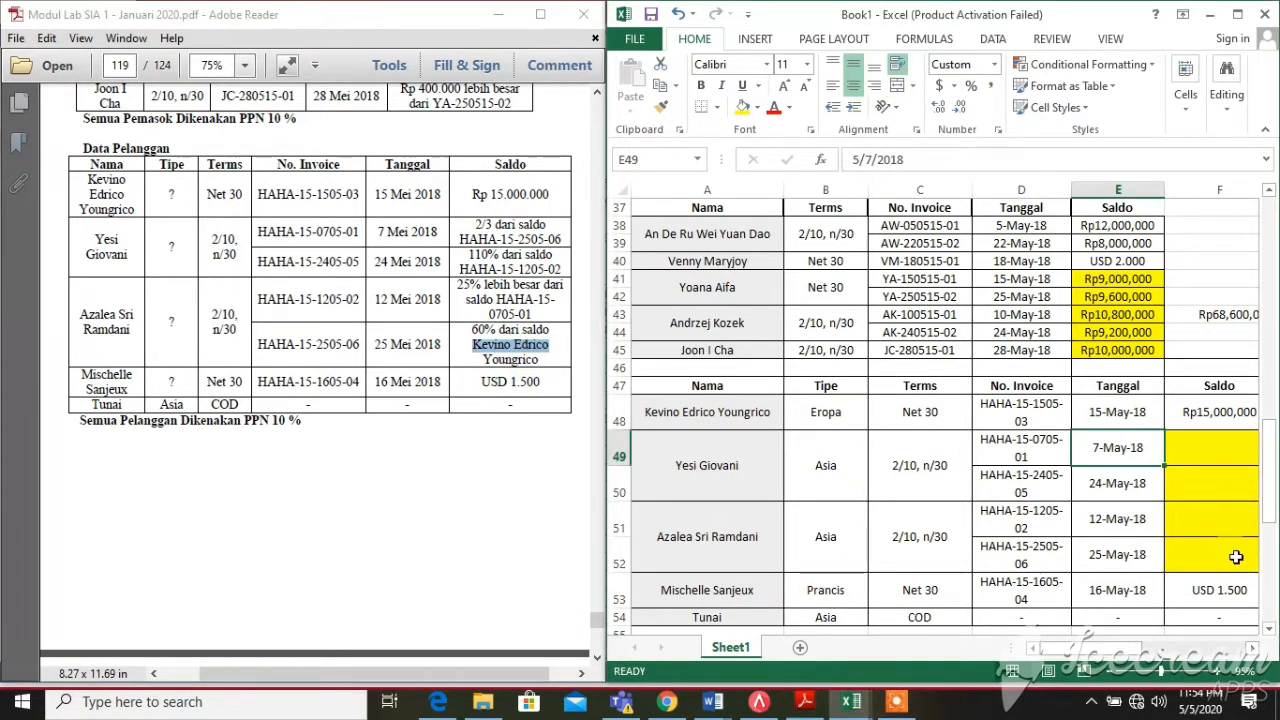
Enter =60%*F48 in F52 to get the Rp9,000,000 balance
click(1236, 557)
text(=60%*)
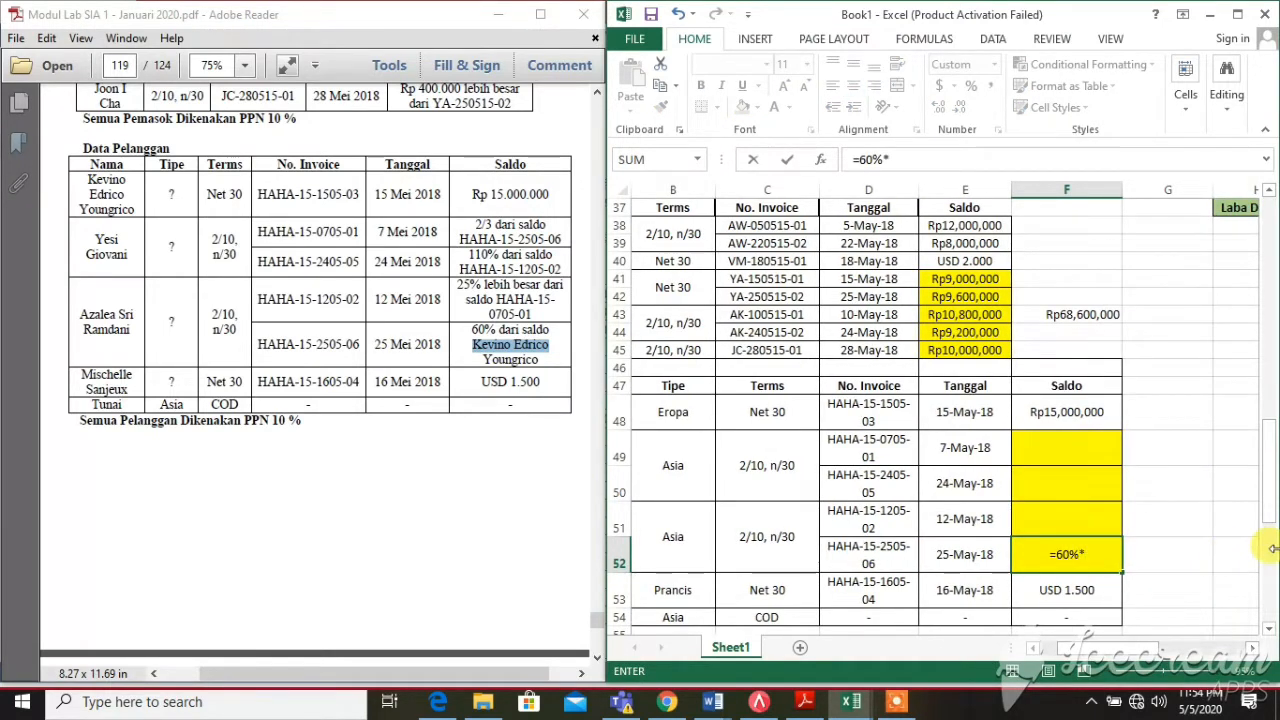
click(1104, 416)
key(Return)
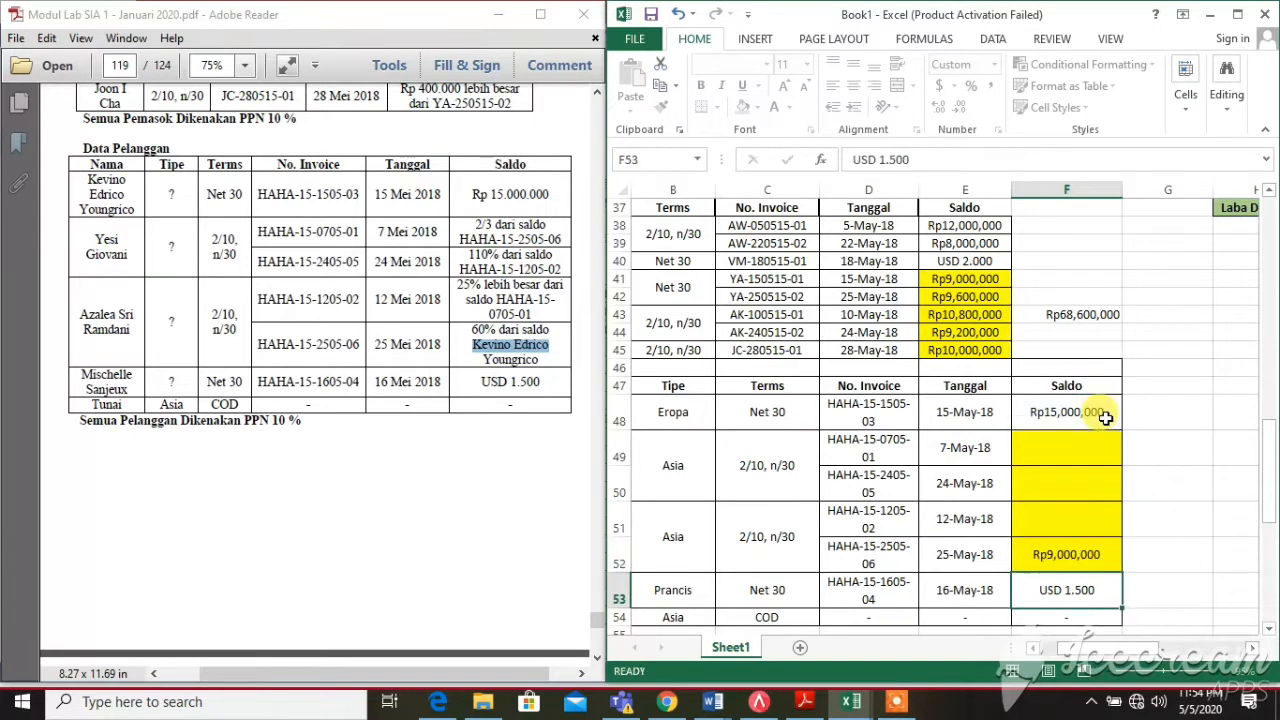
drag(1068, 651, 1050, 650)
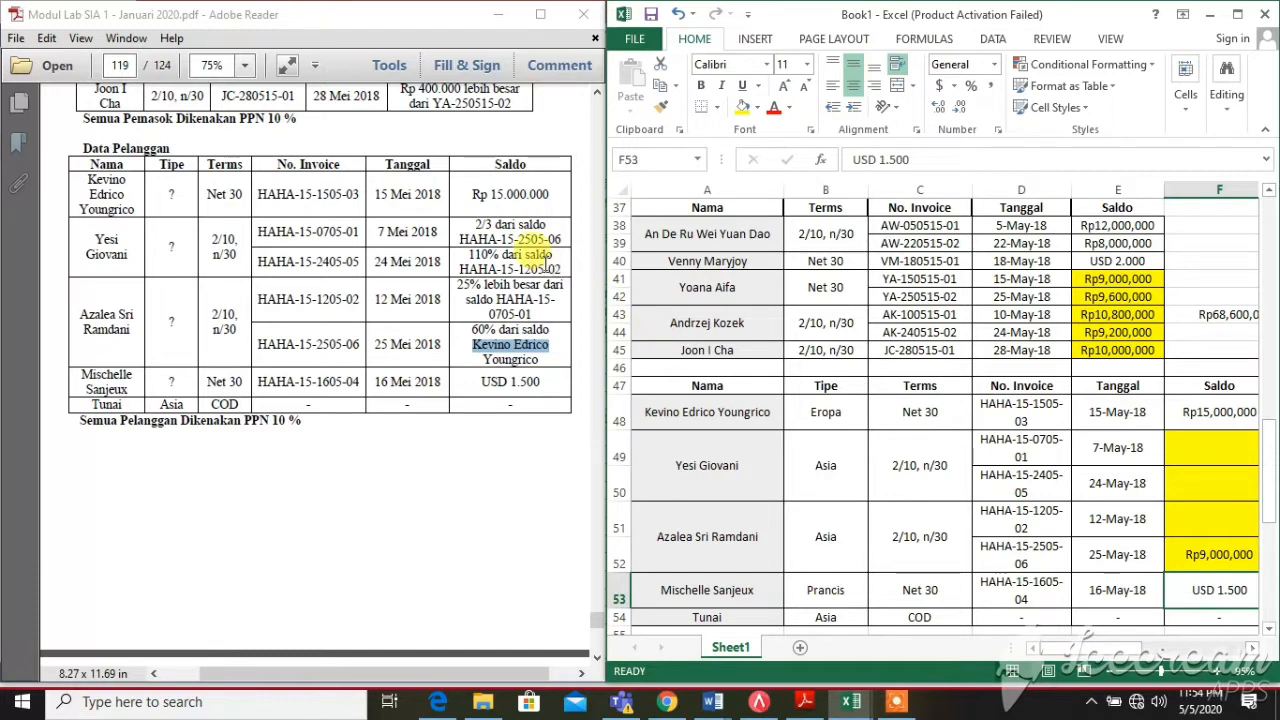
Following the PDF's 2/3 note, enter =2/3*F52 in F49 for Rp6,000,000
click(414, 233)
drag(421, 243, 483, 239)
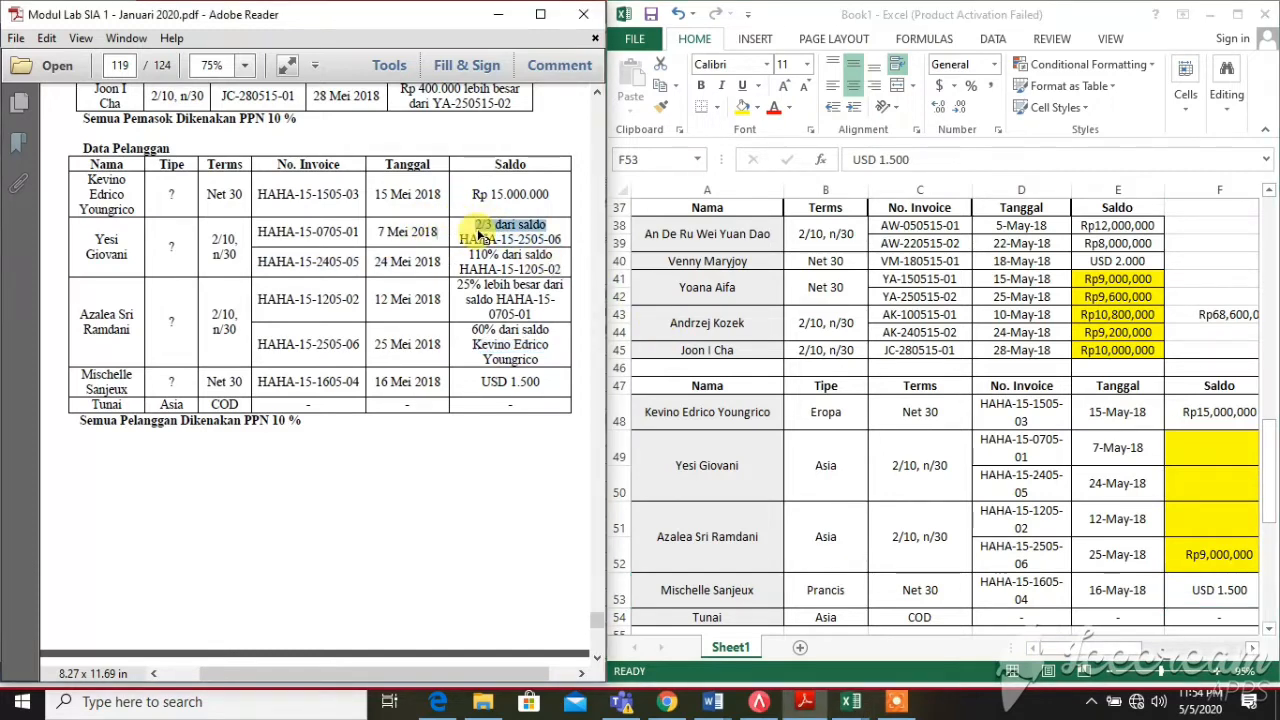
click(475, 230)
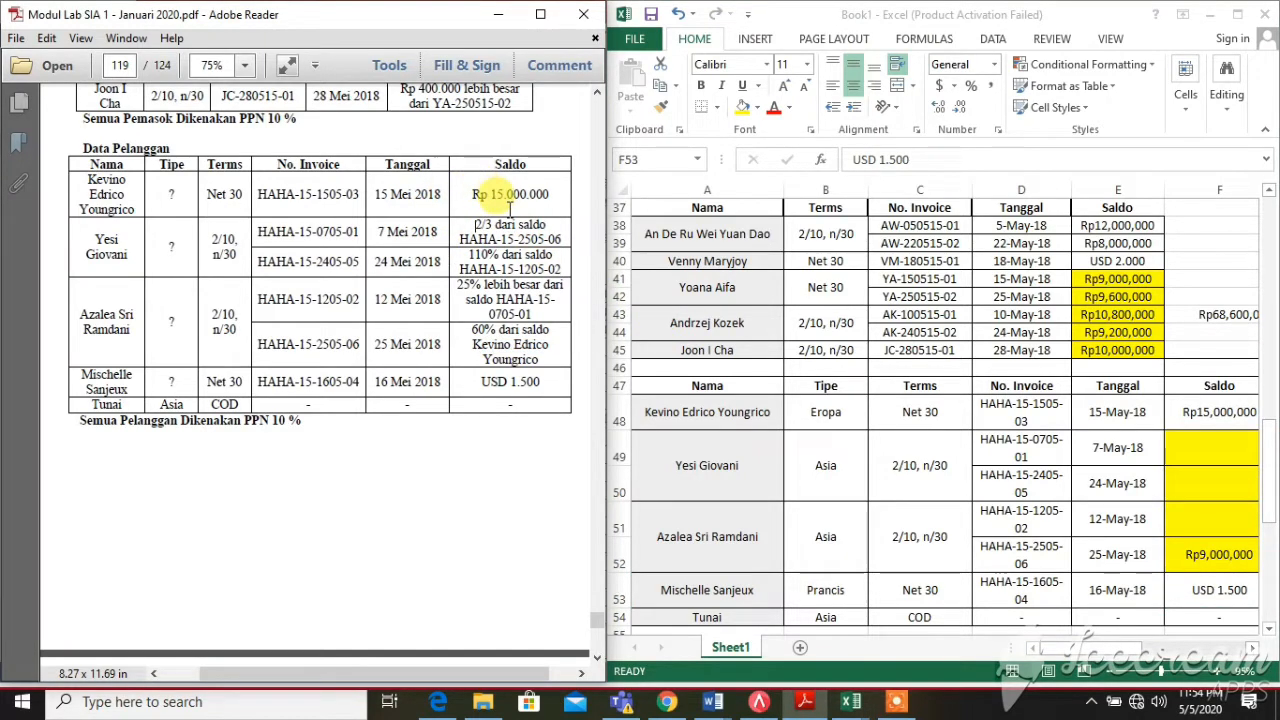
click(1172, 457)
text(=)
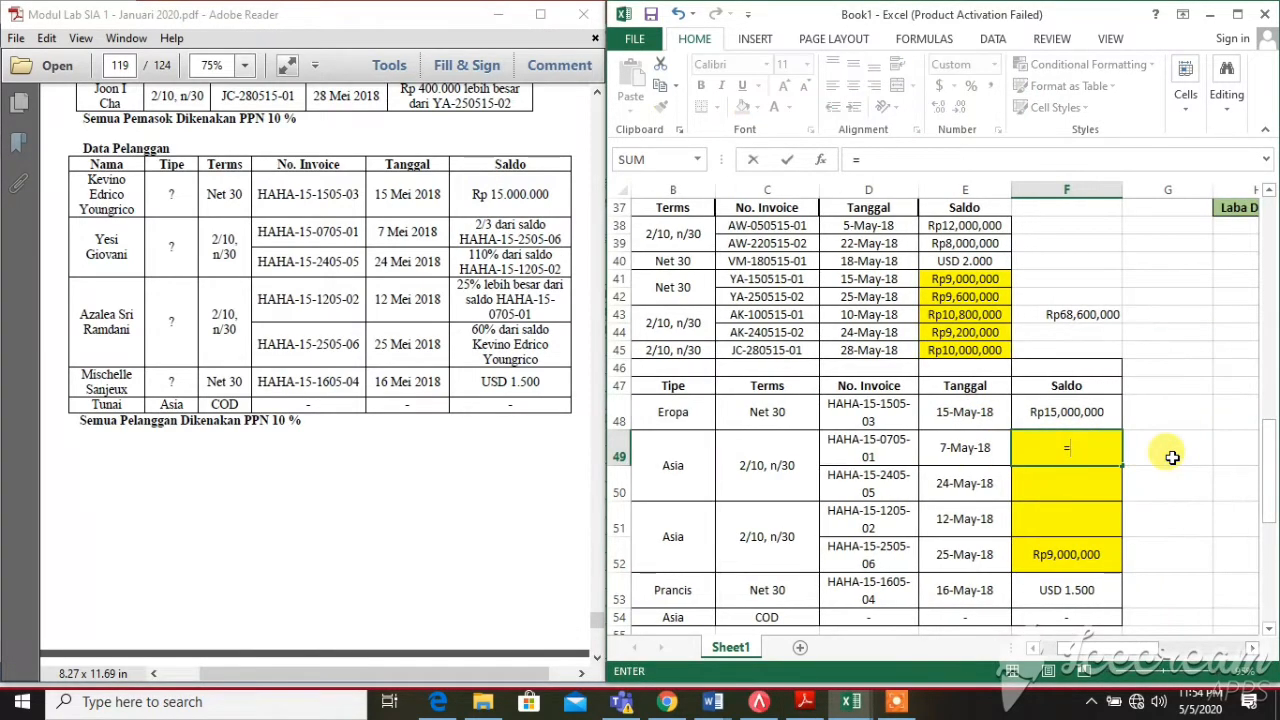
text(2/3*)
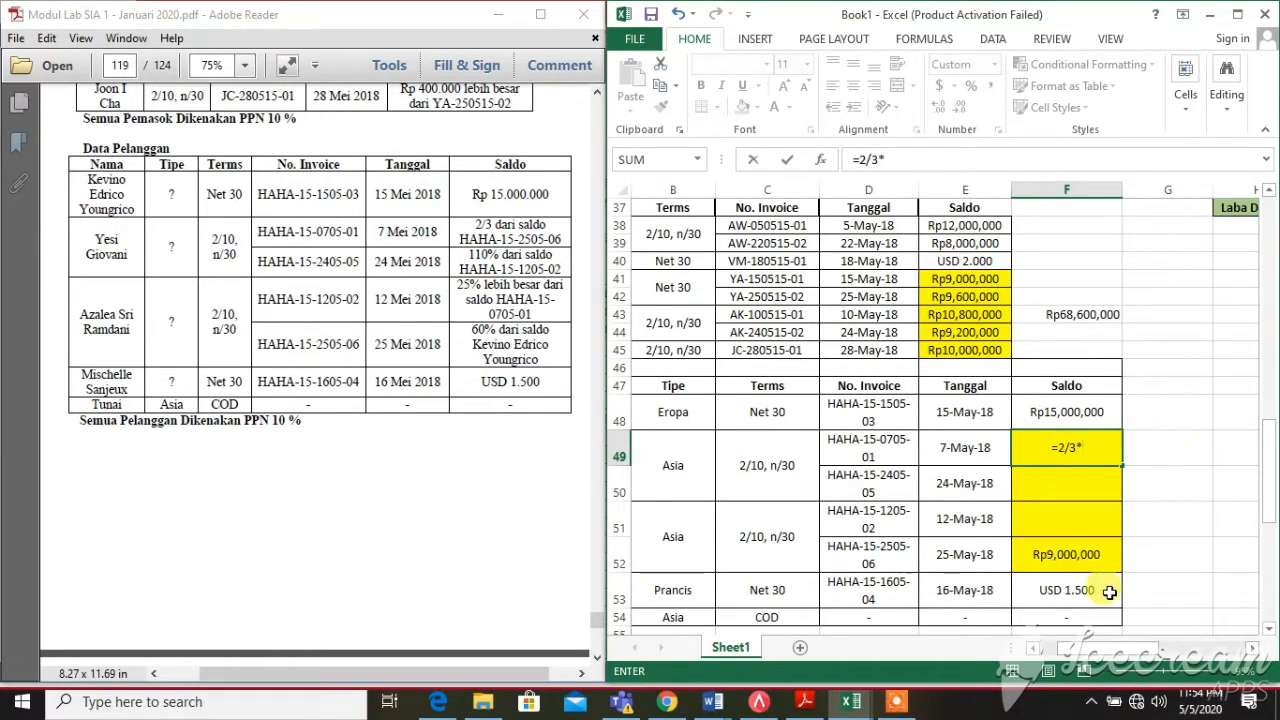
click(1045, 554)
key(Return)
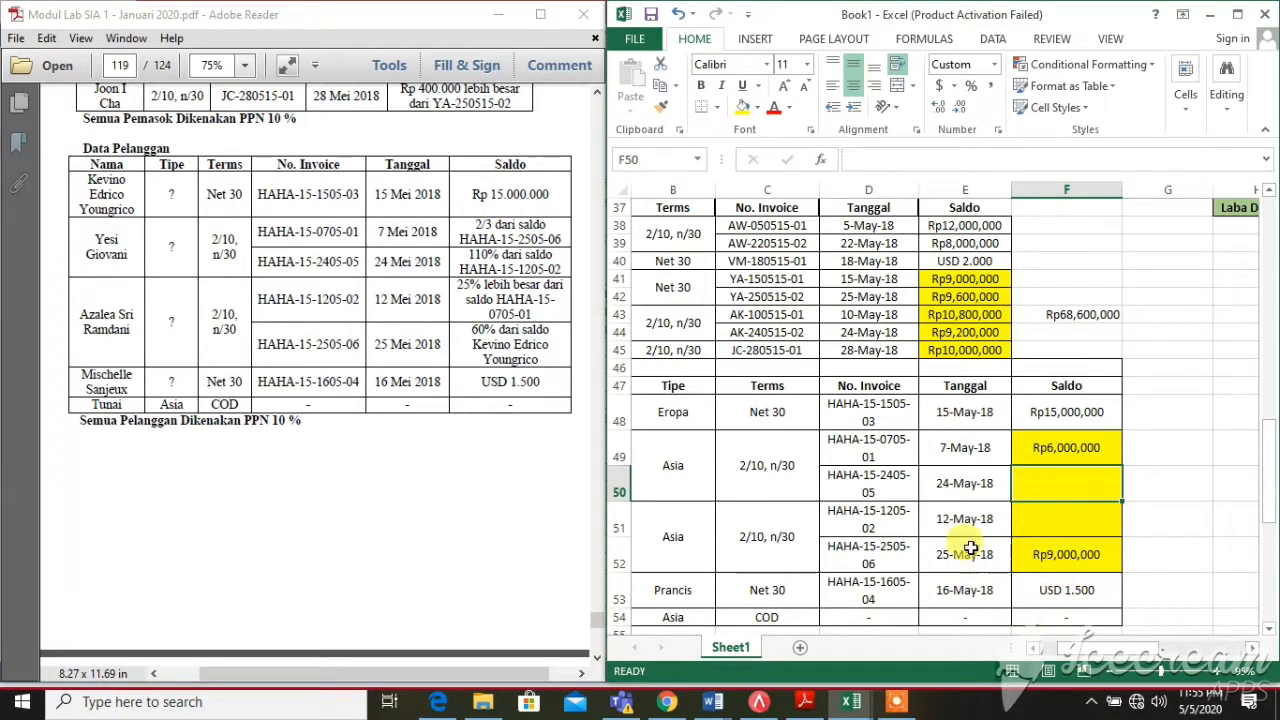
Review the PDF's 110% note against the 12-May-18 invoice row D51:F51
click(930, 485)
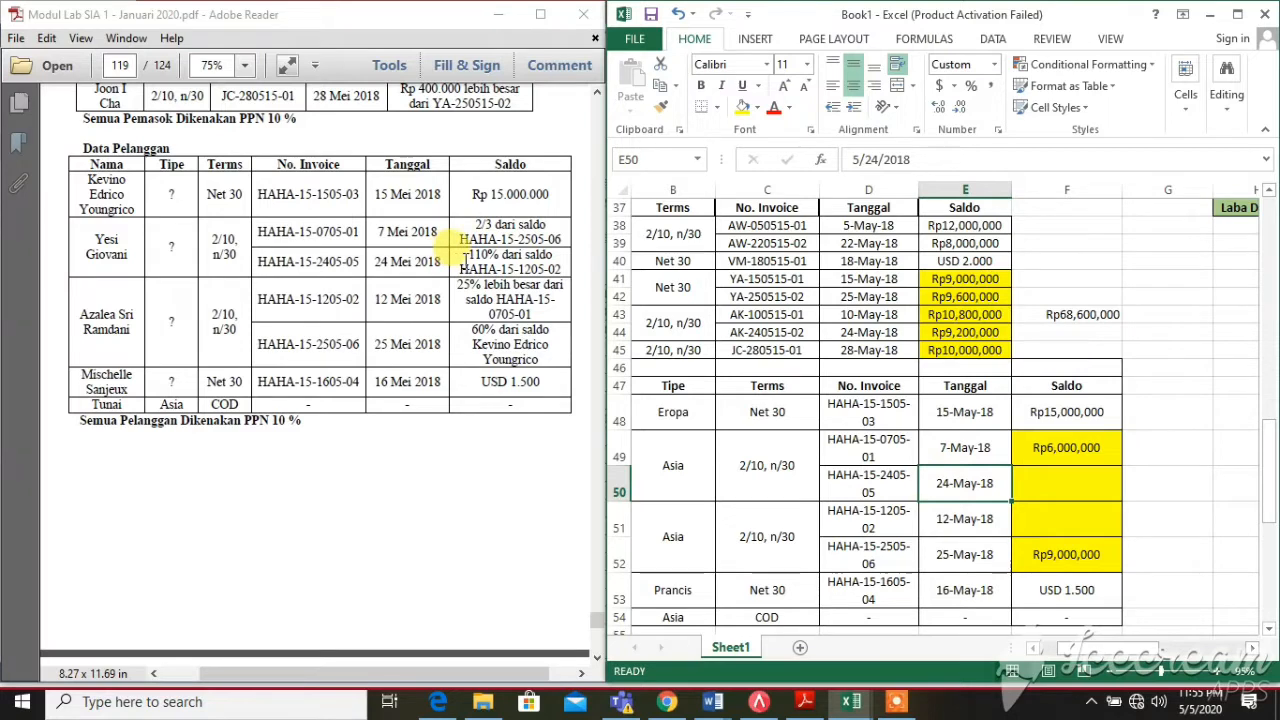
click(468, 254)
drag(470, 254, 573, 265)
click(573, 264)
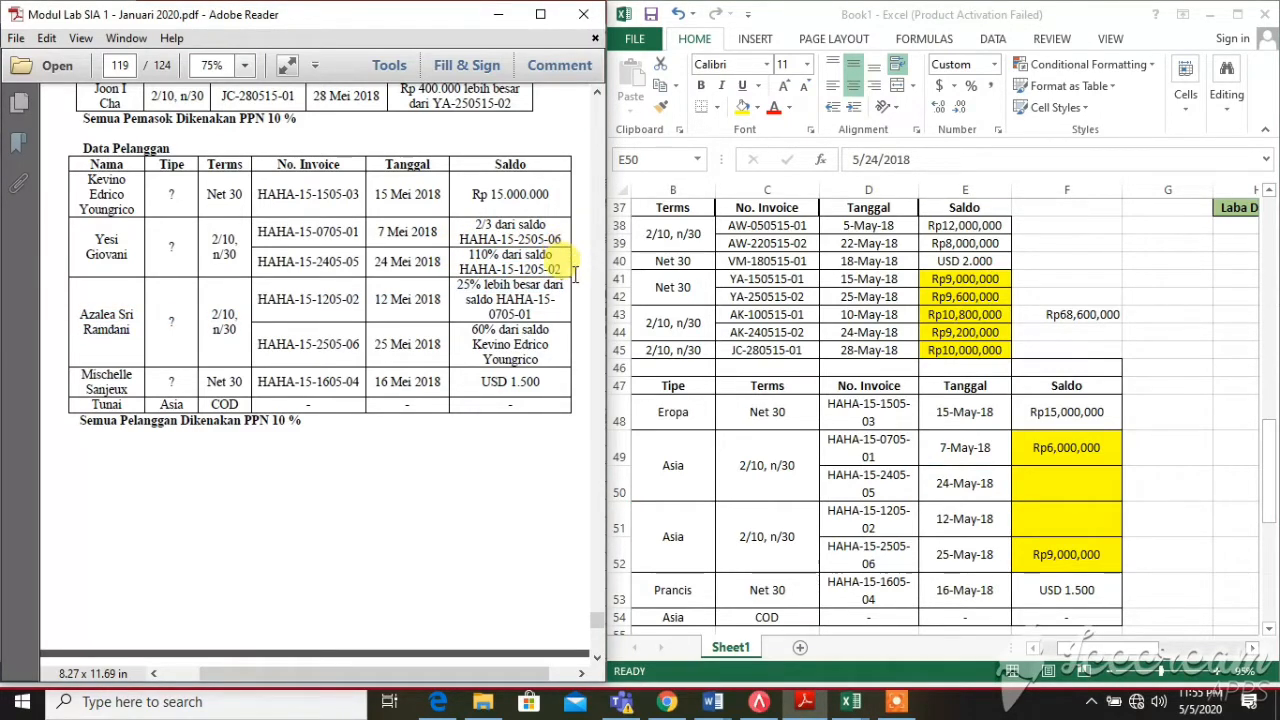
click(1175, 540)
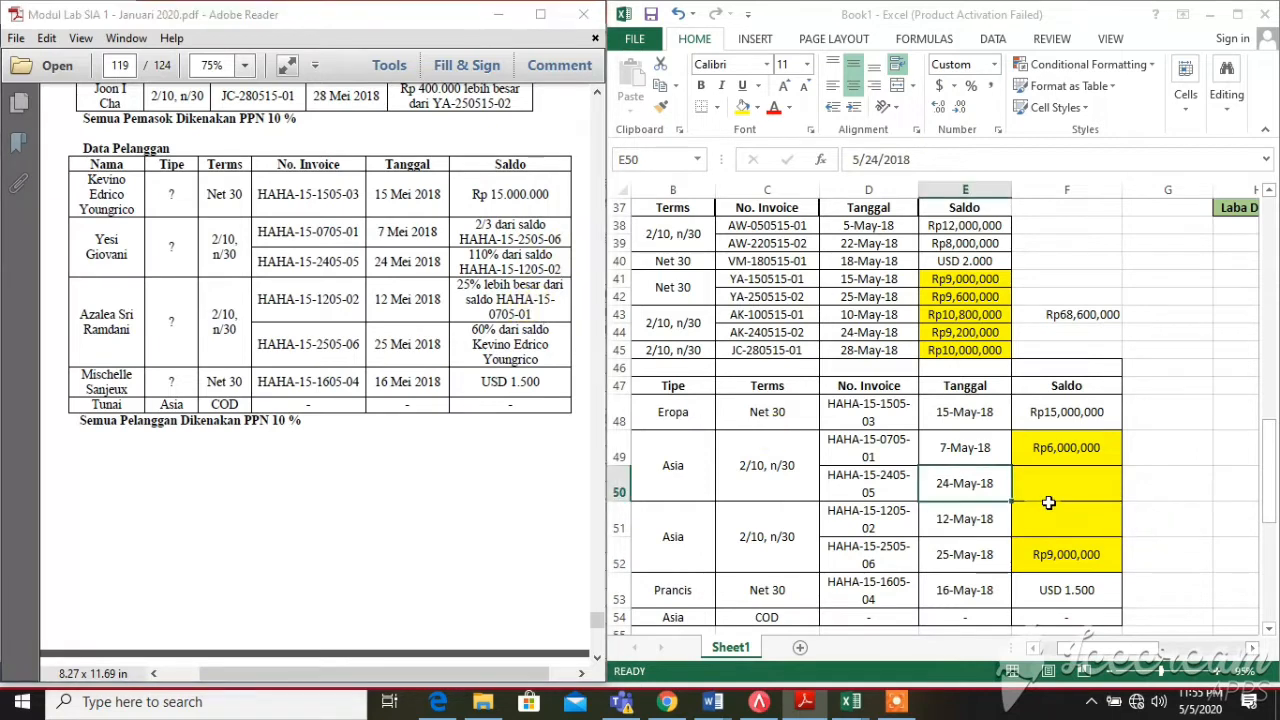
click(1063, 514)
drag(856, 527, 1086, 521)
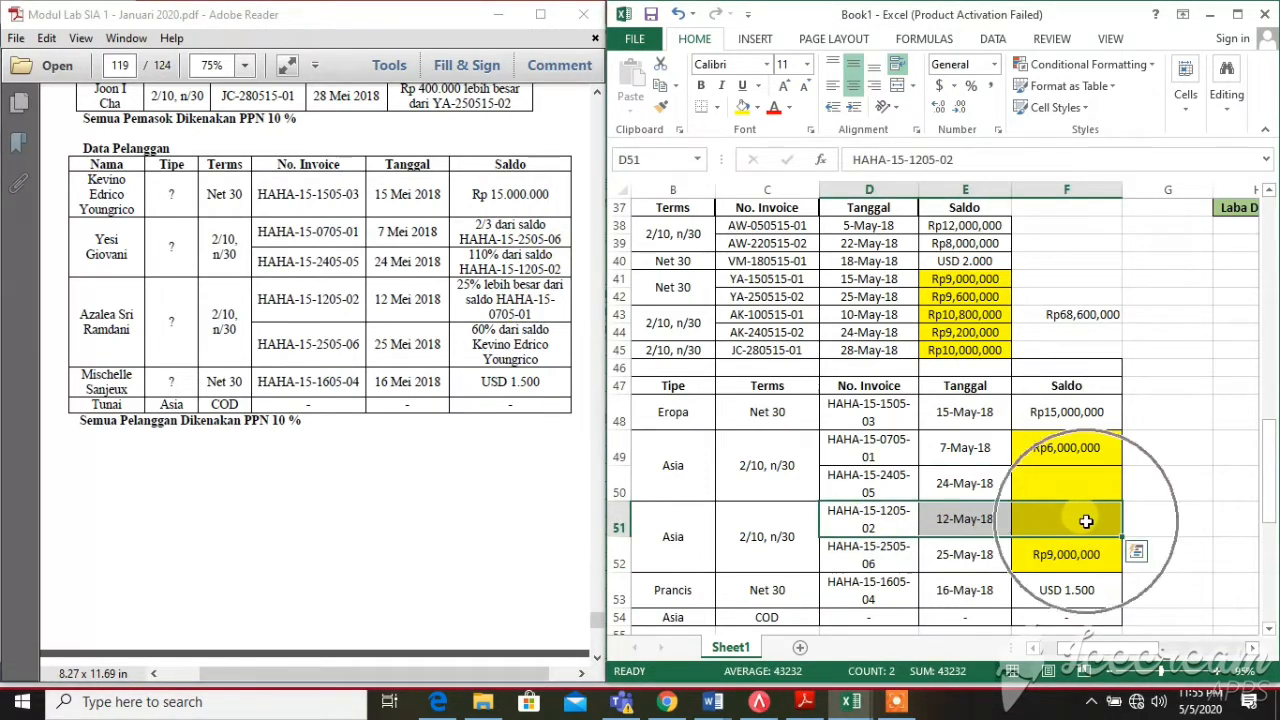
key(ctrl+q)
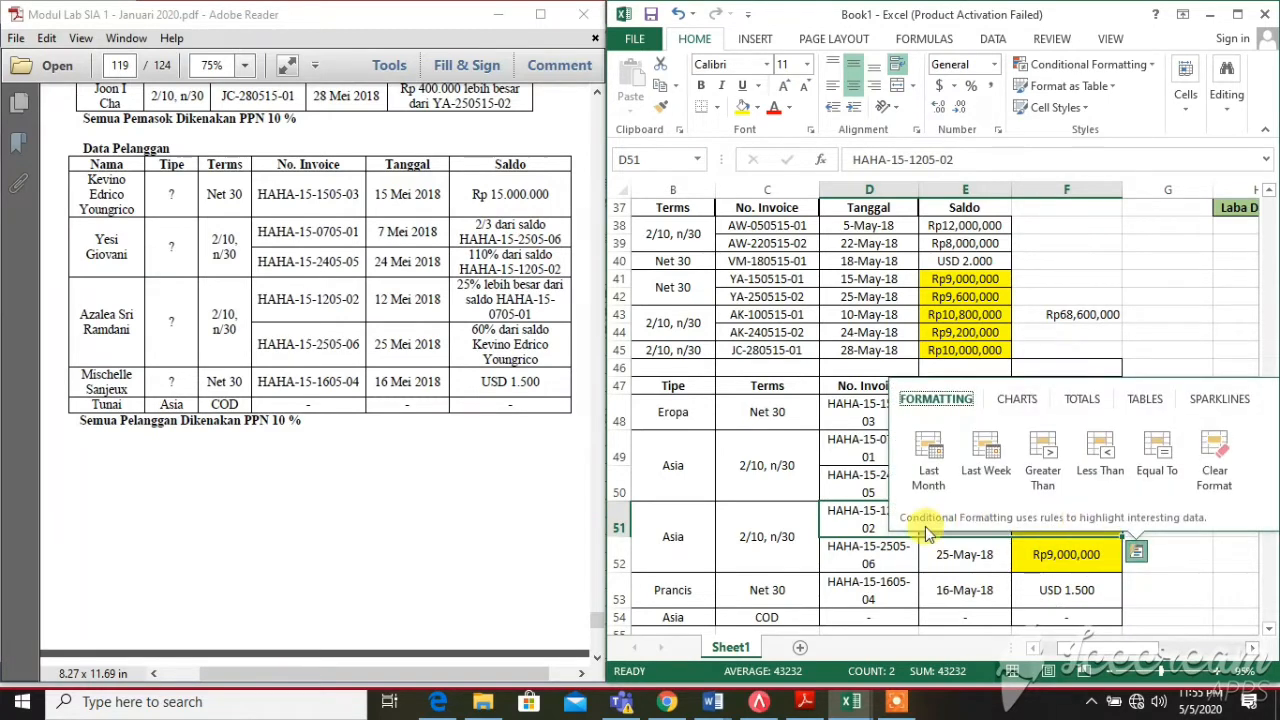
click(866, 521)
Enter =125%*F49 in F51 per the 25% note, giving Rp7,500,000
click(1036, 530)
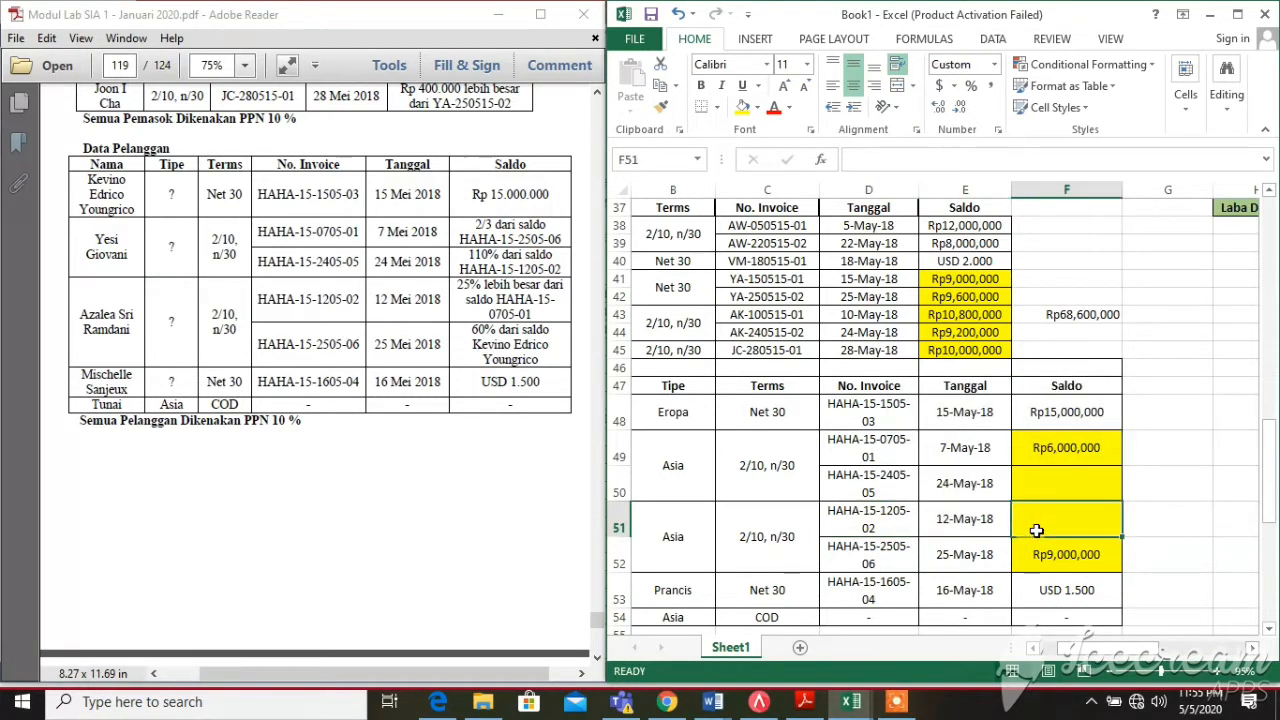
click(477, 310)
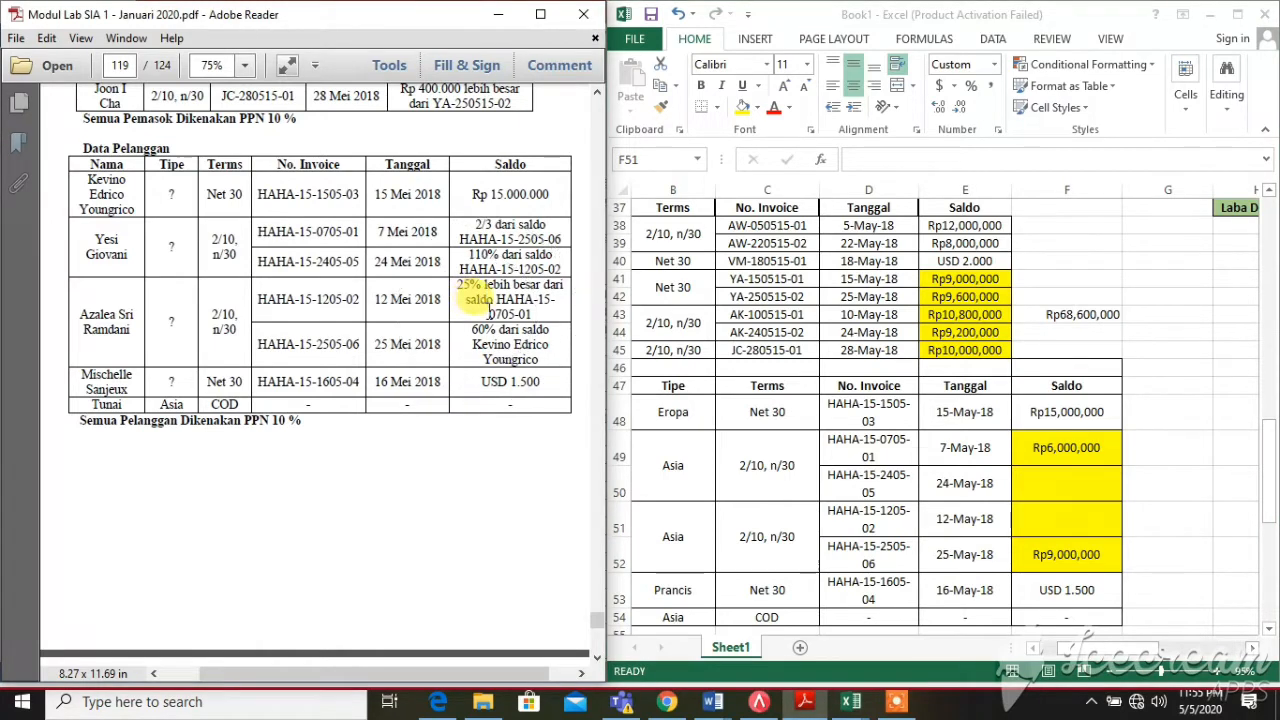
key(ctrl)
key(ctrl)
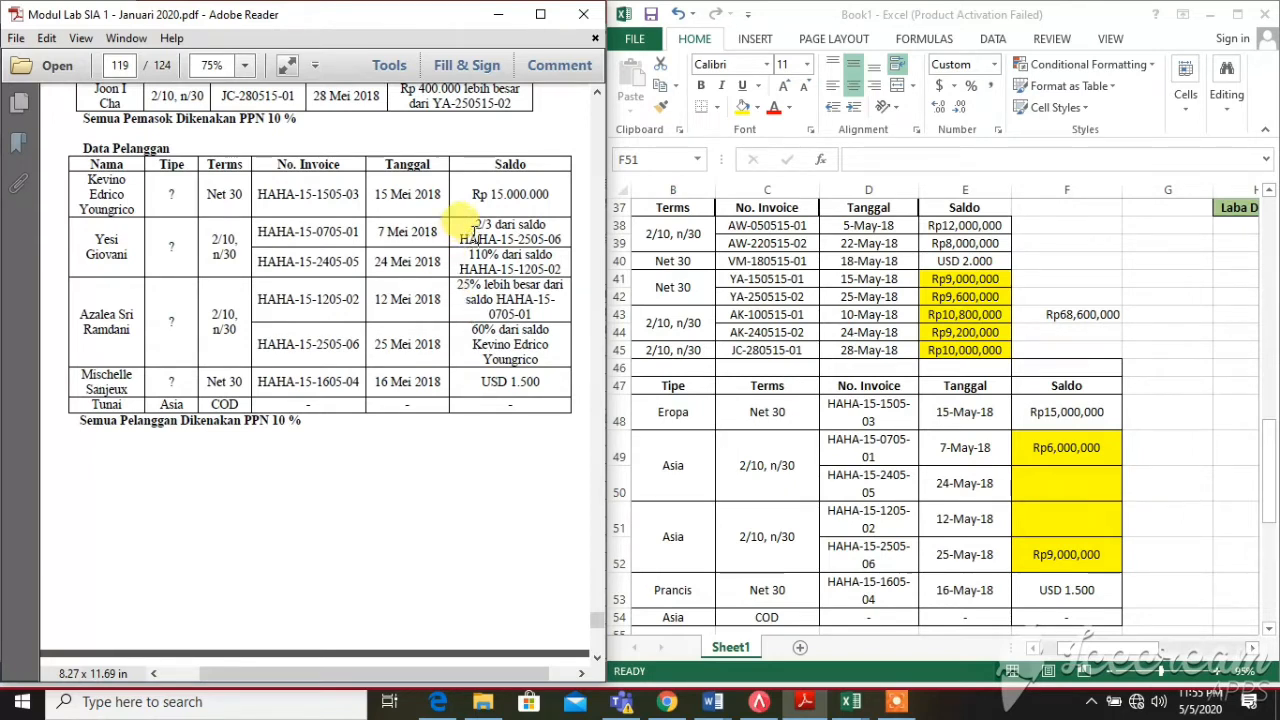
click(1107, 446)
key(ctrl)
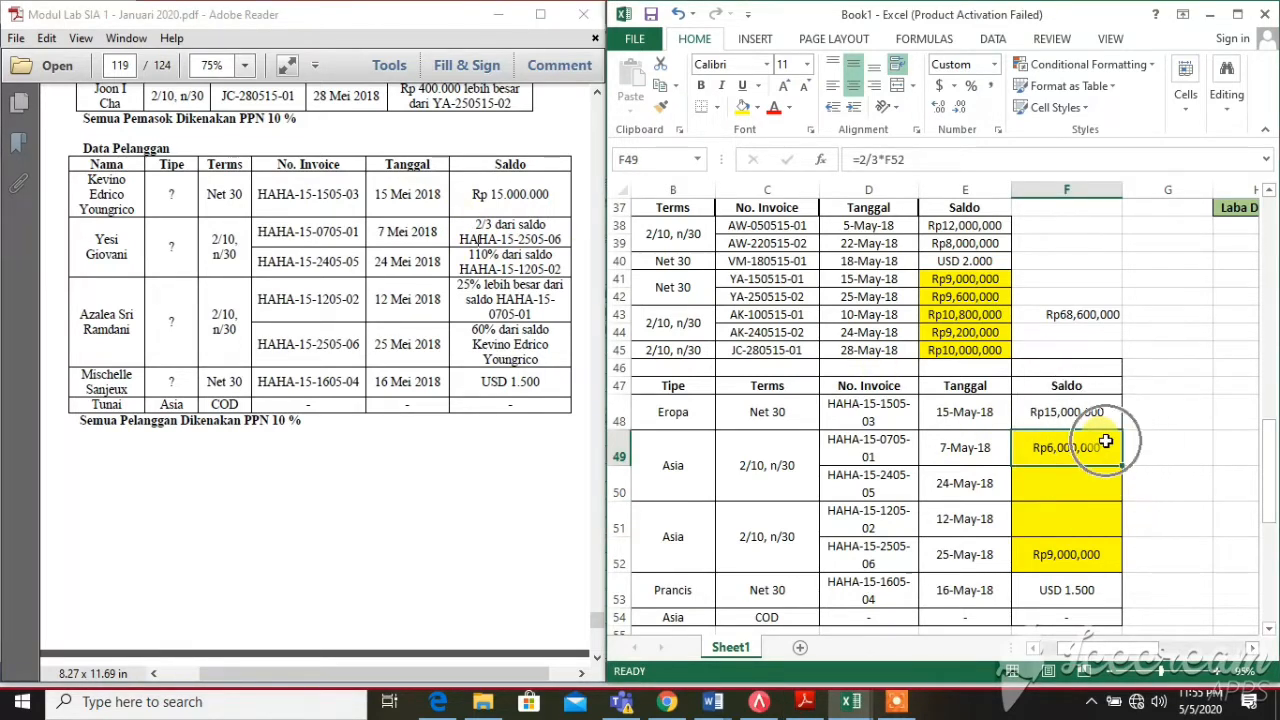
click(1080, 526)
text(=)
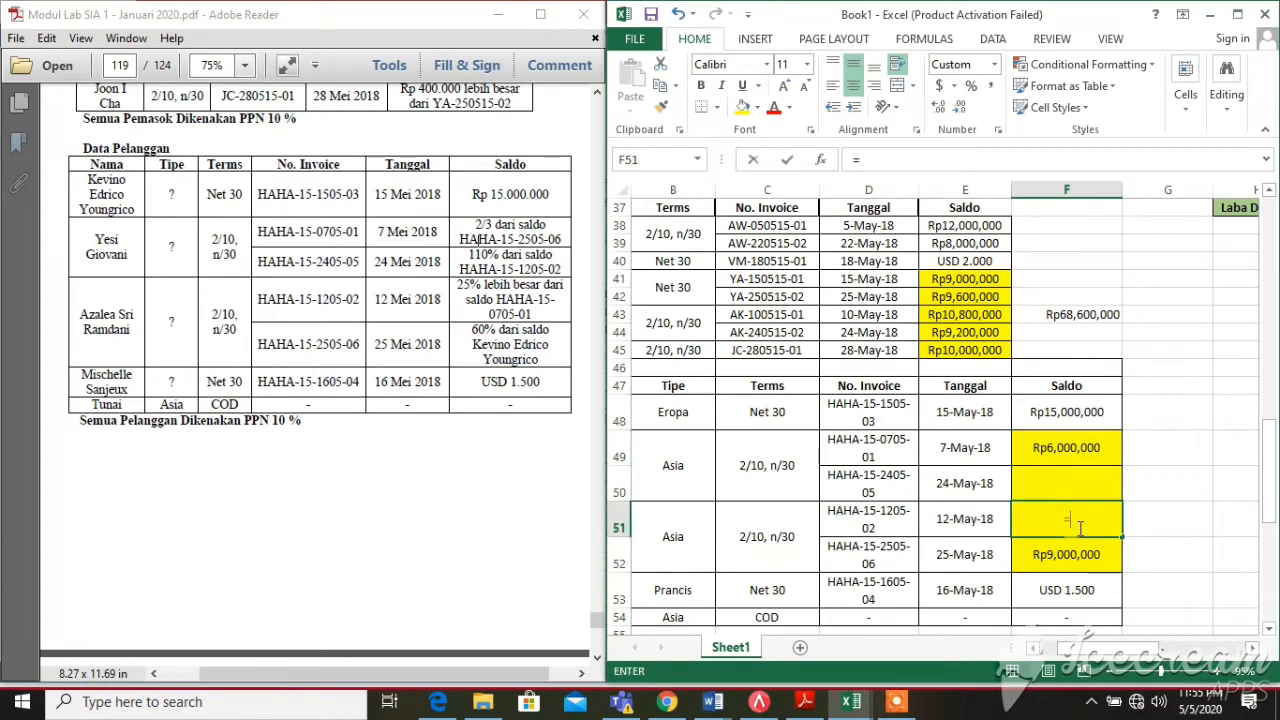
text(25%*)
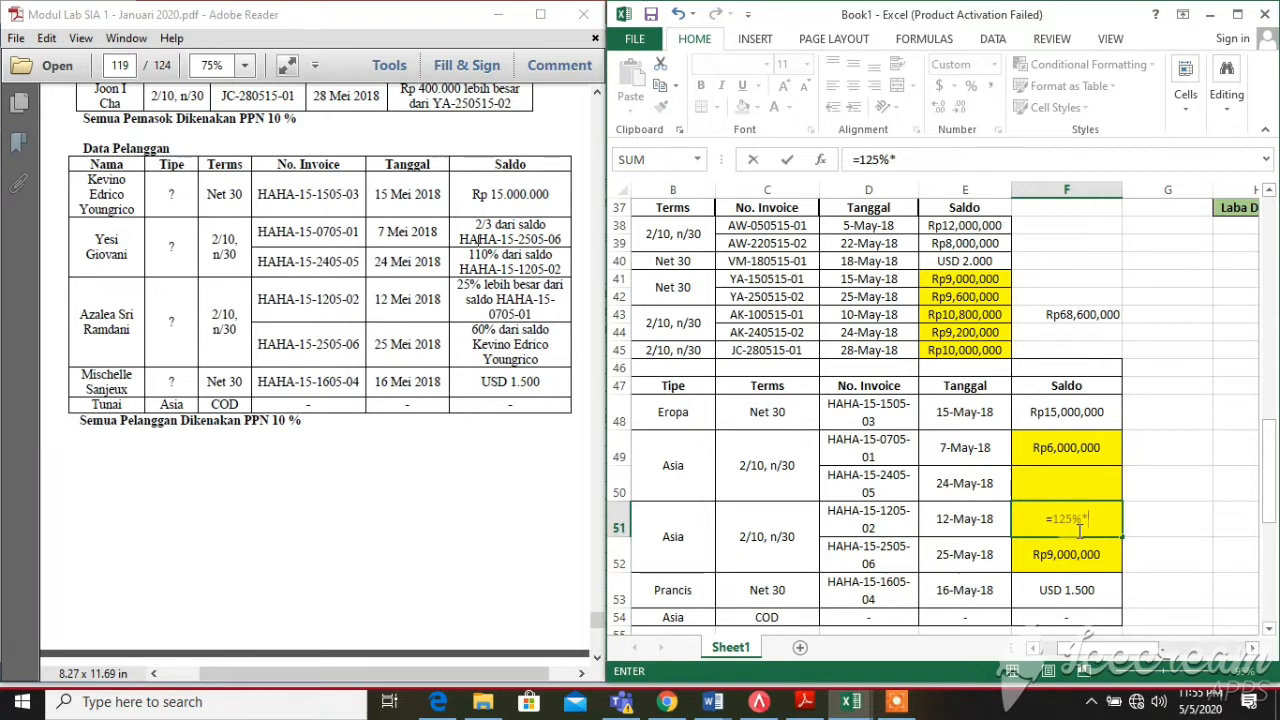
click(1069, 451)
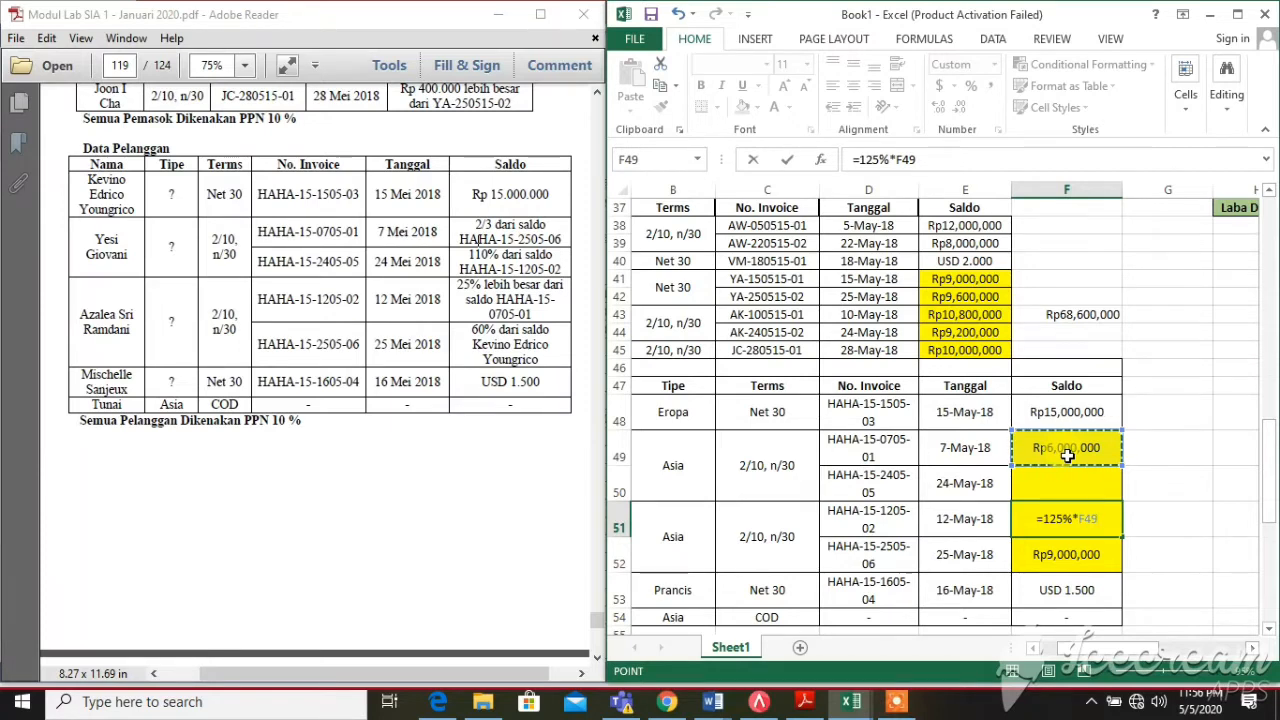
key(Return)
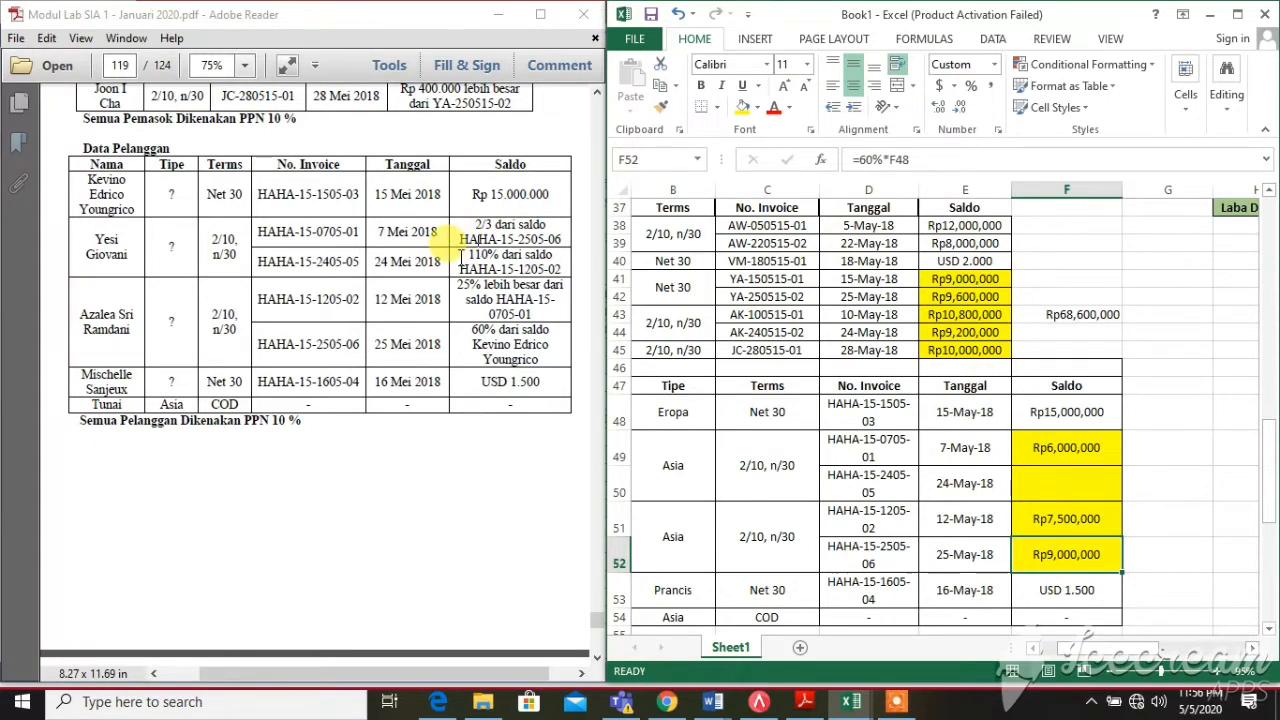
Following the 110% note, enter =110%*F51 in F50 for Rp8,250,000
drag(474, 239, 573, 272)
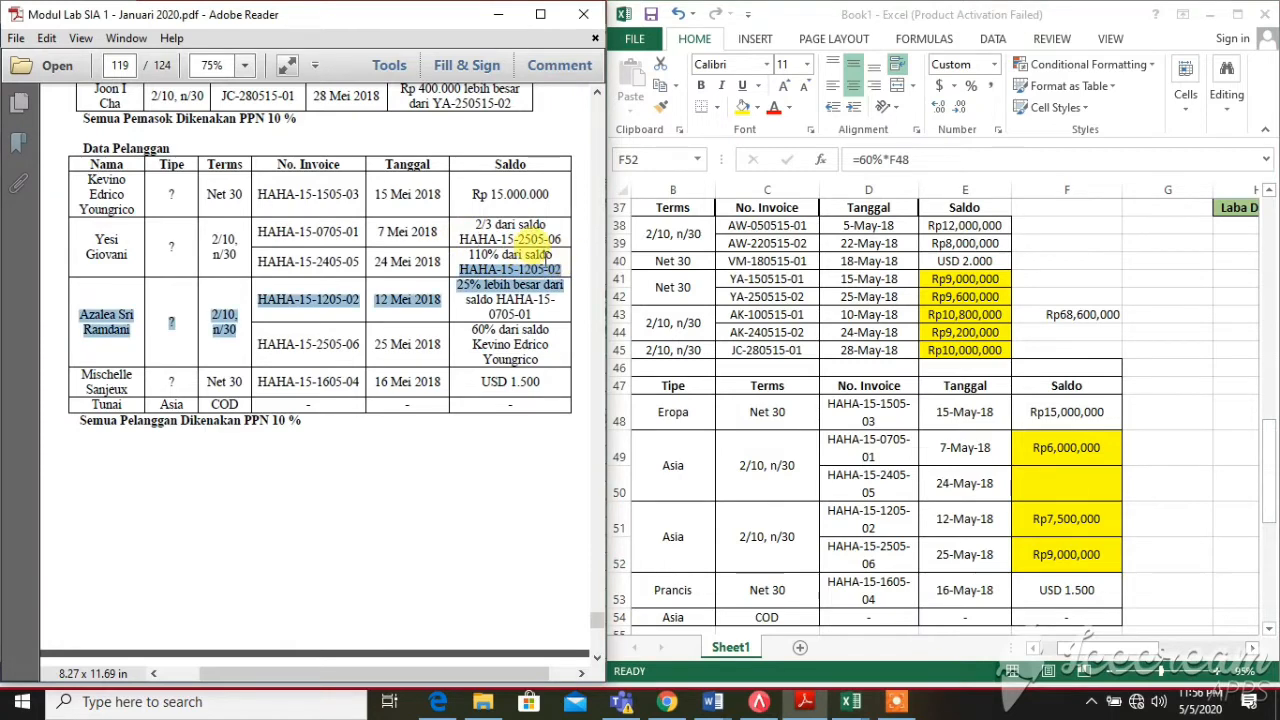
click(468, 246)
drag(471, 254, 563, 262)
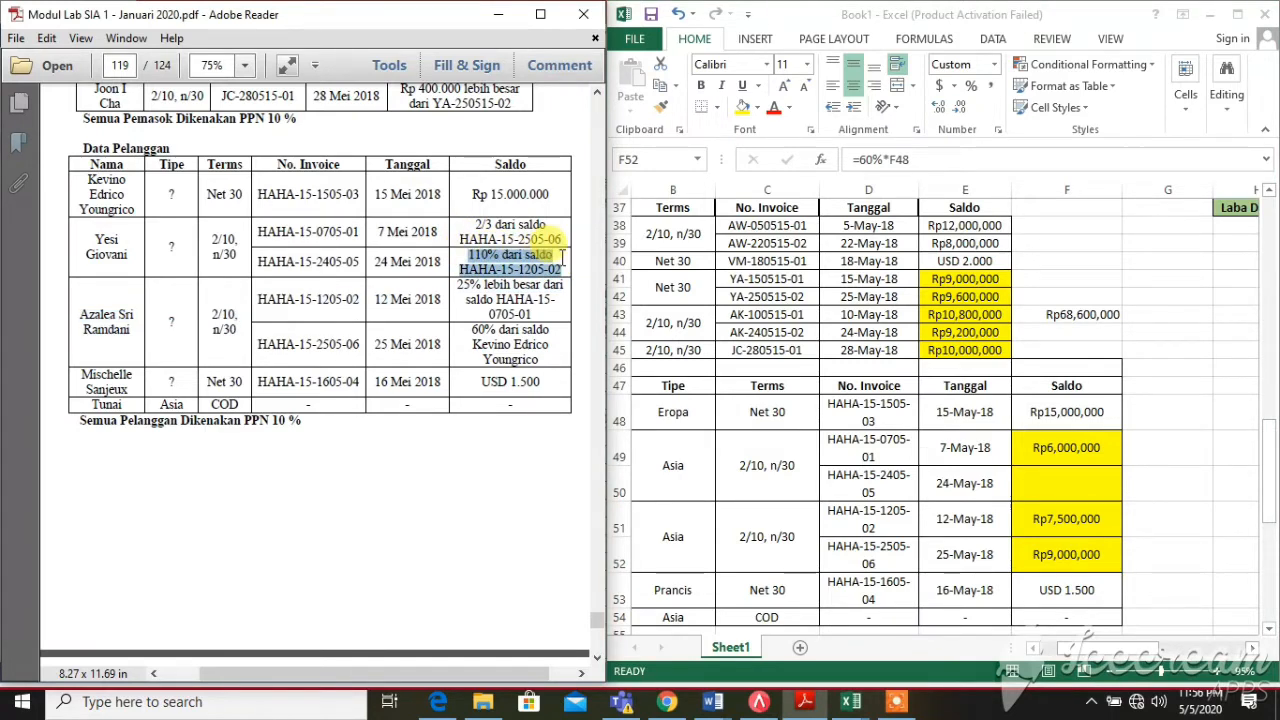
click(1027, 527)
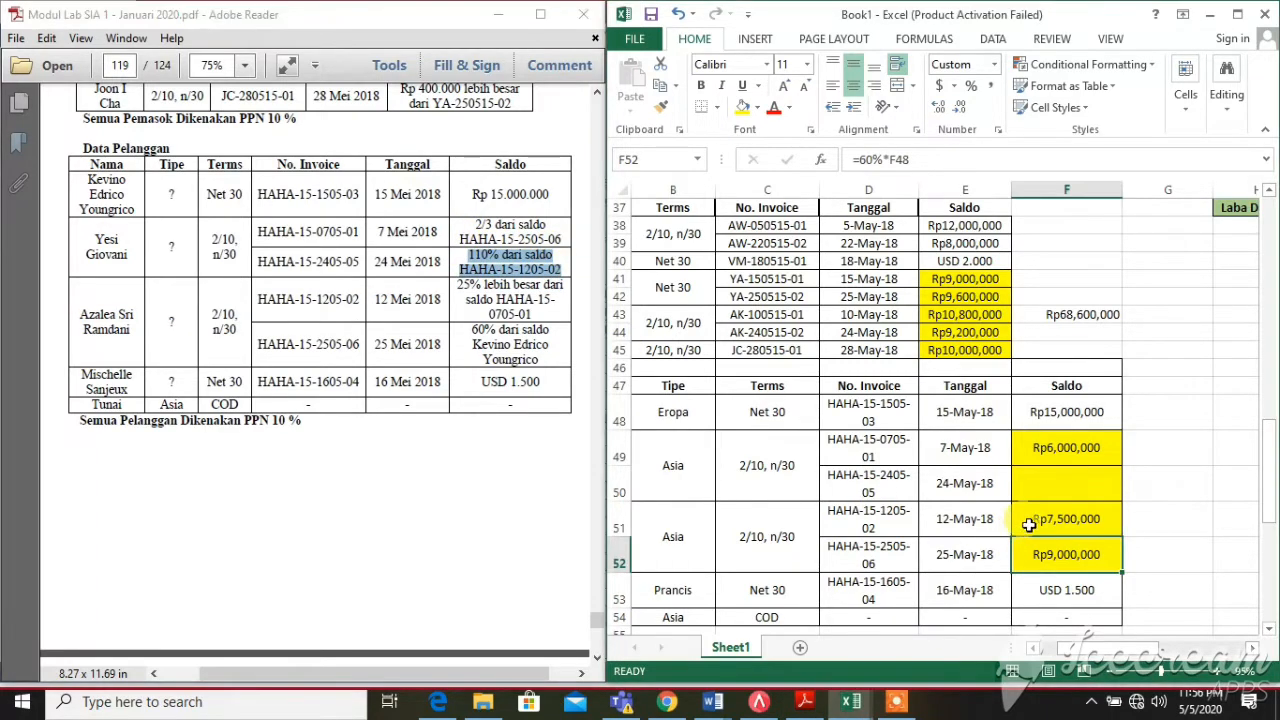
click(1045, 478)
text(=)
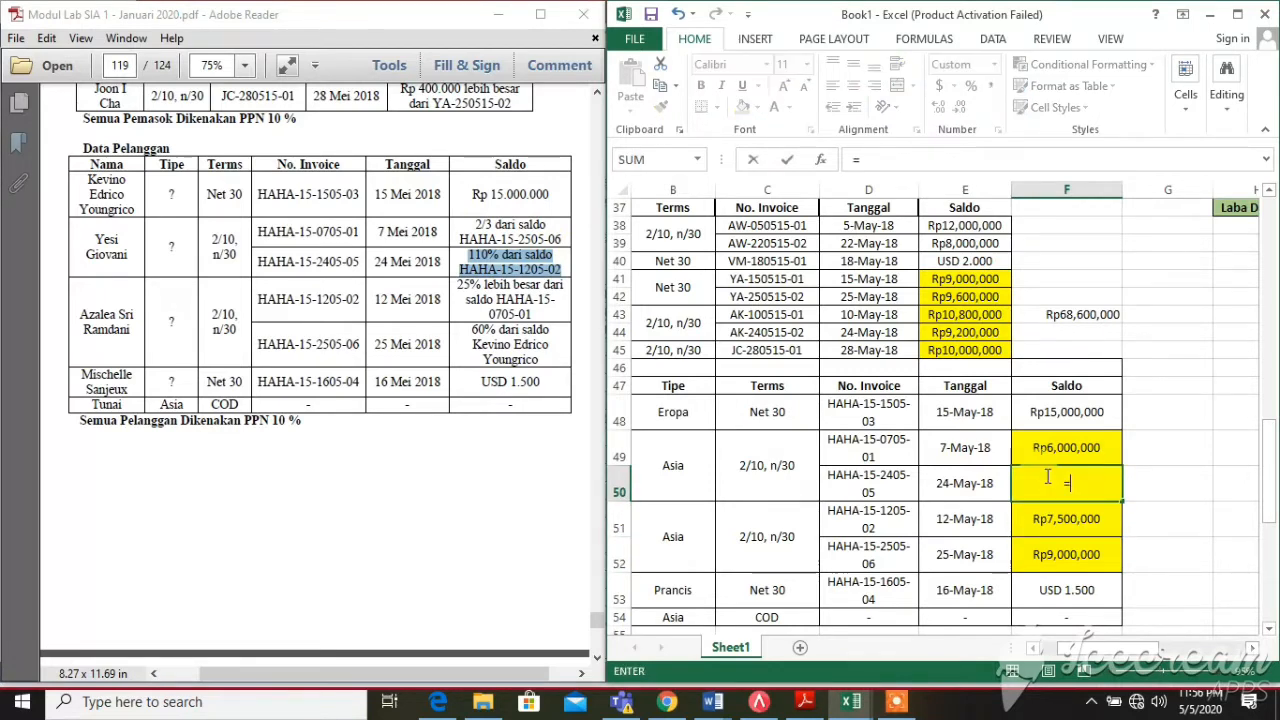
text(110%*)
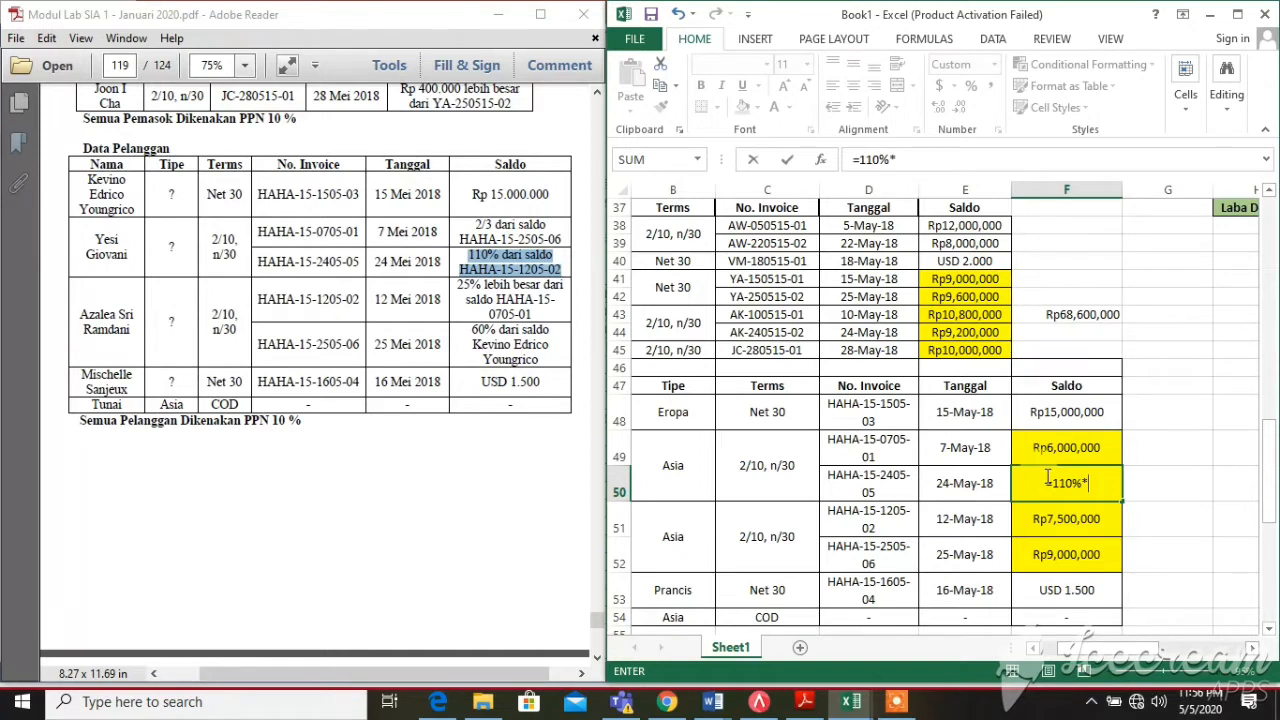
click(1069, 527)
key(Return)
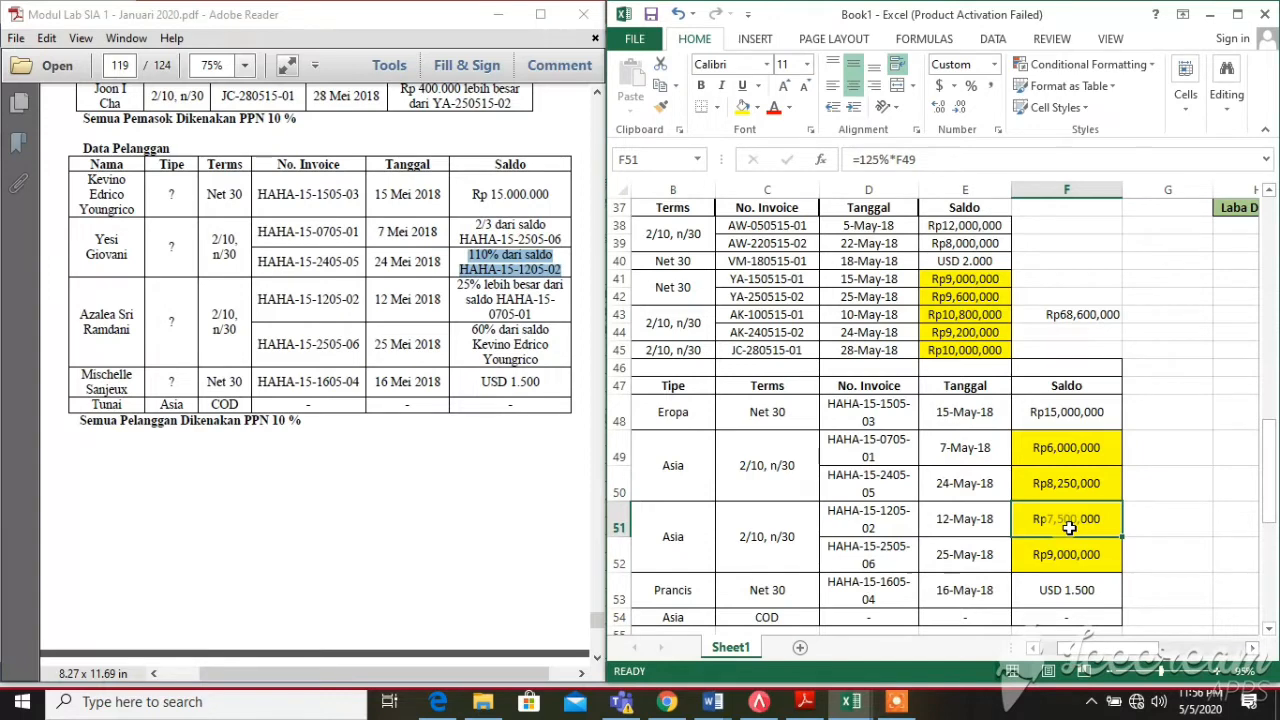
scroll(1086, 495, down, 2)
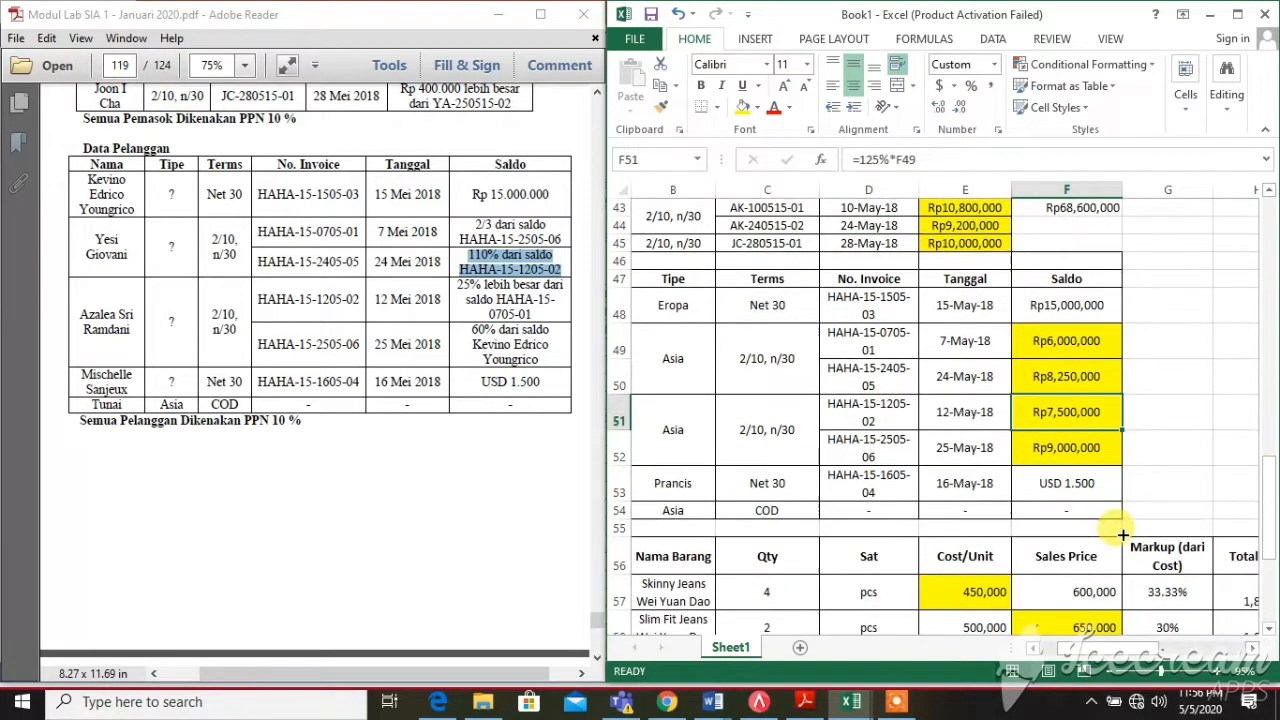
scroll(1086, 488, up, 1)
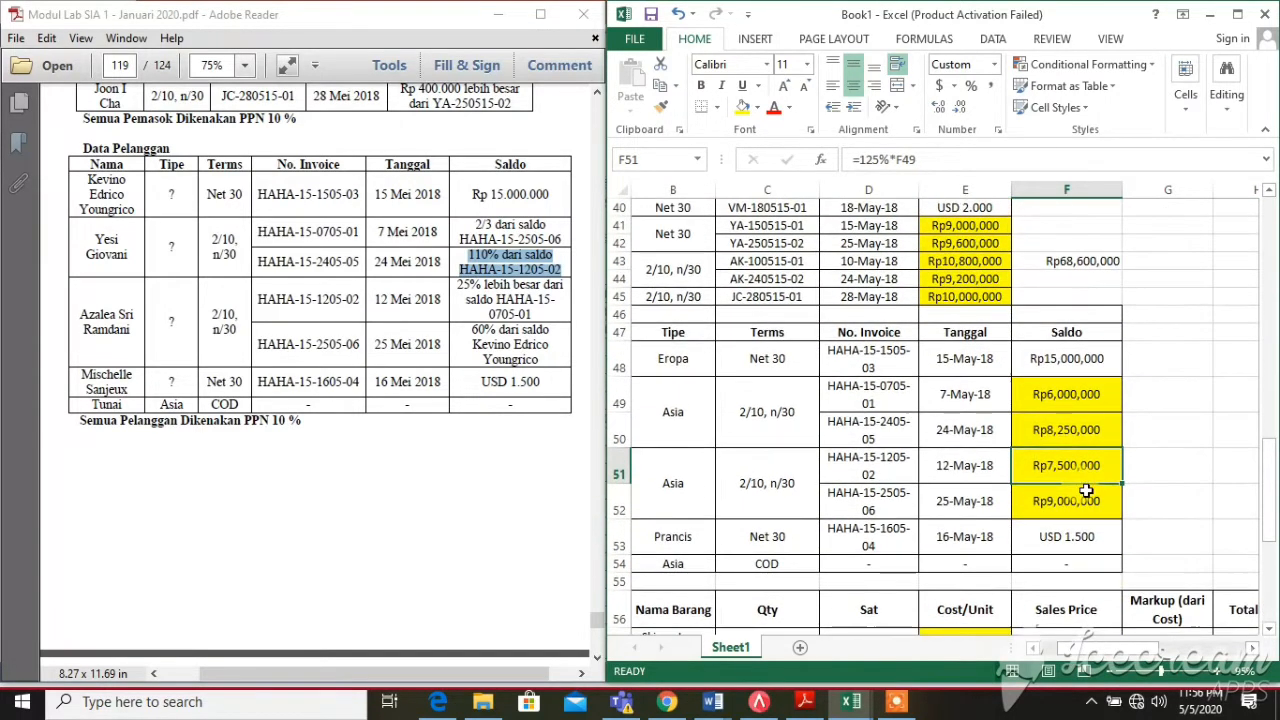
scroll(1086, 490, up, 1)
click(1138, 453)
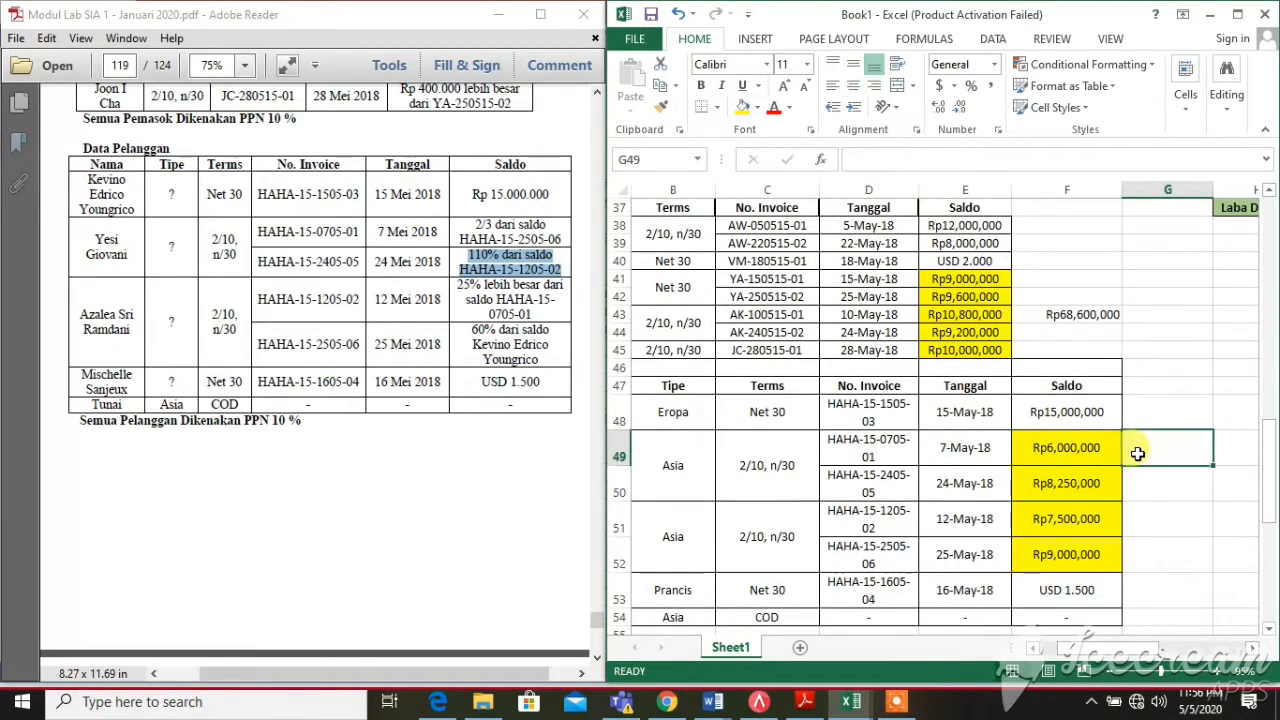
text(=sum()
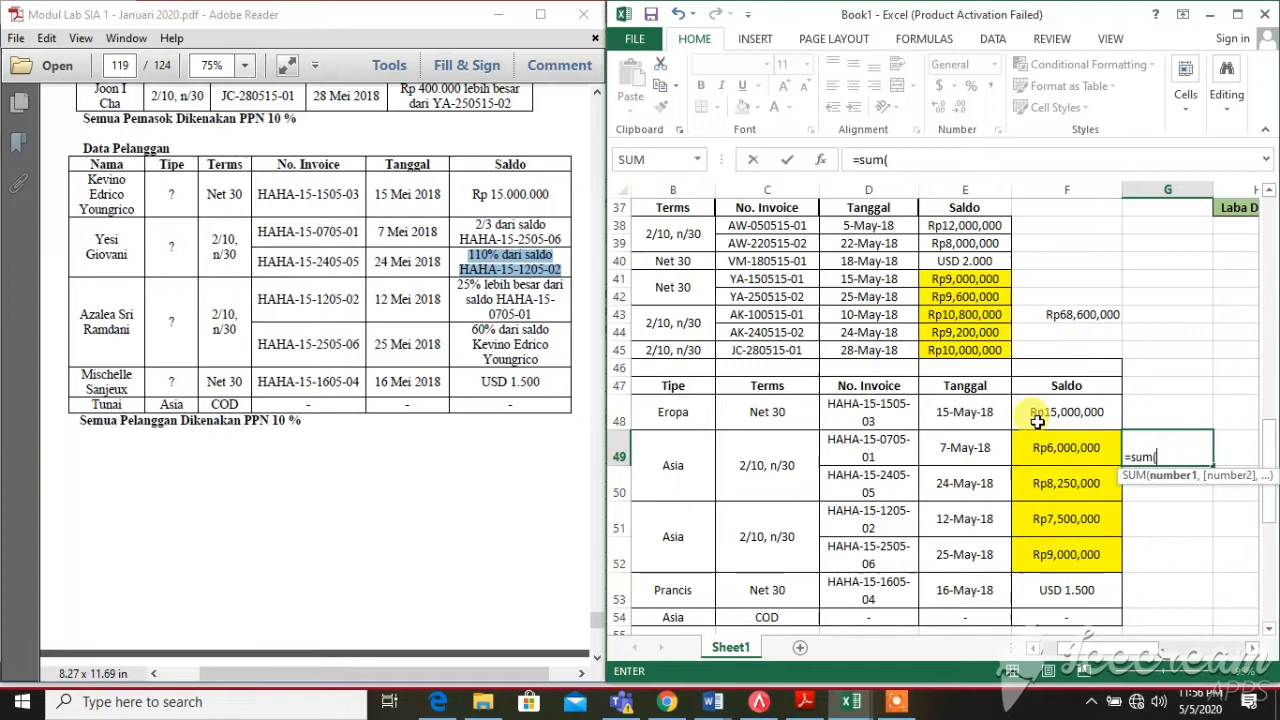
drag(1034, 411, 1064, 565)
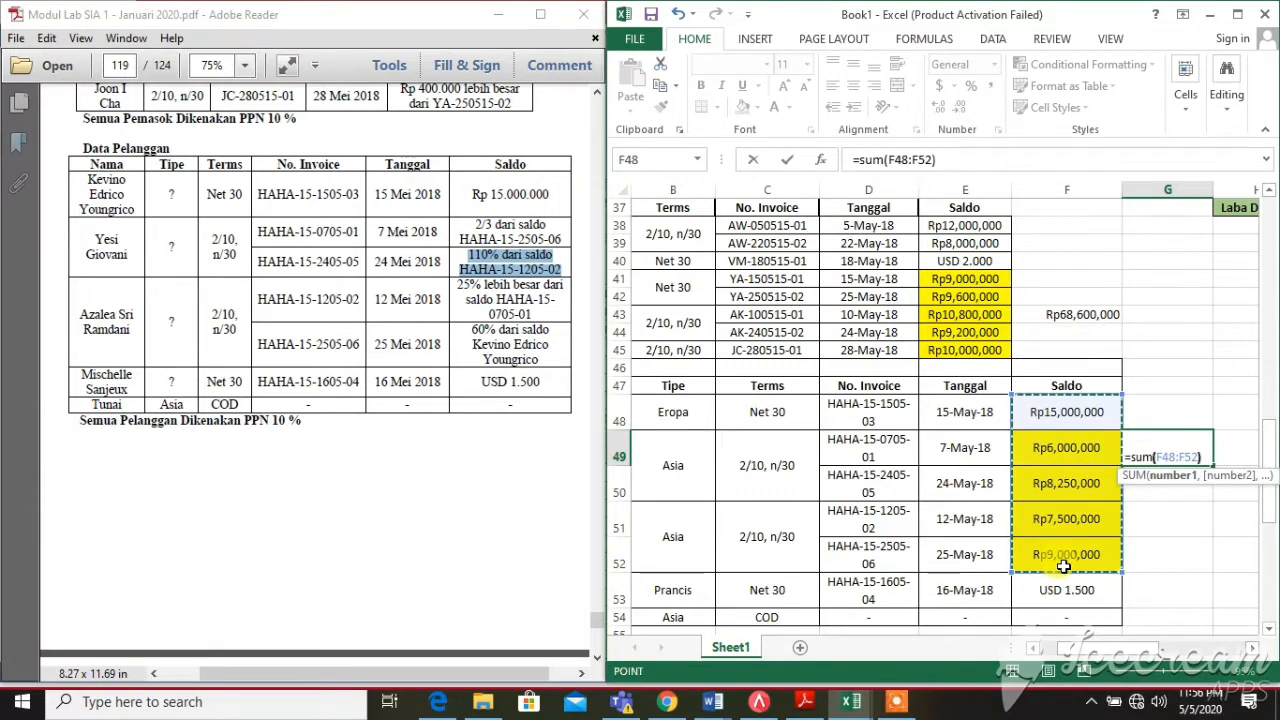
key(Return)
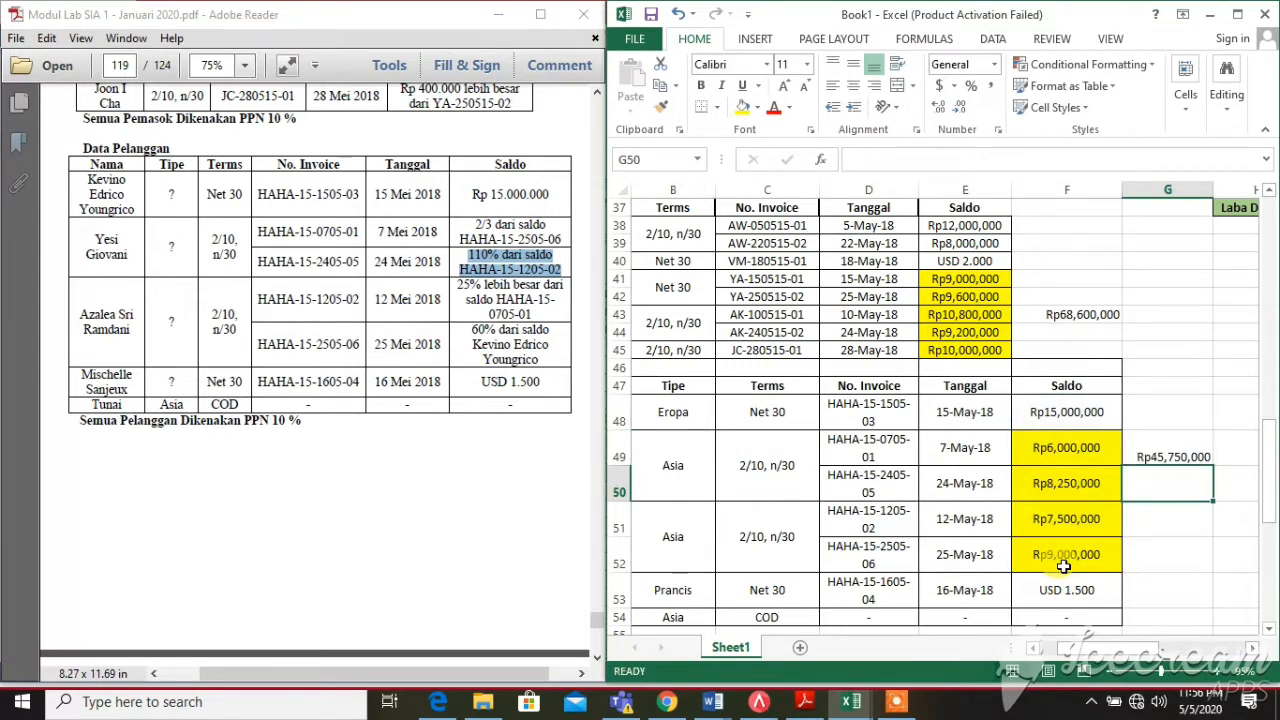
click(1188, 452)
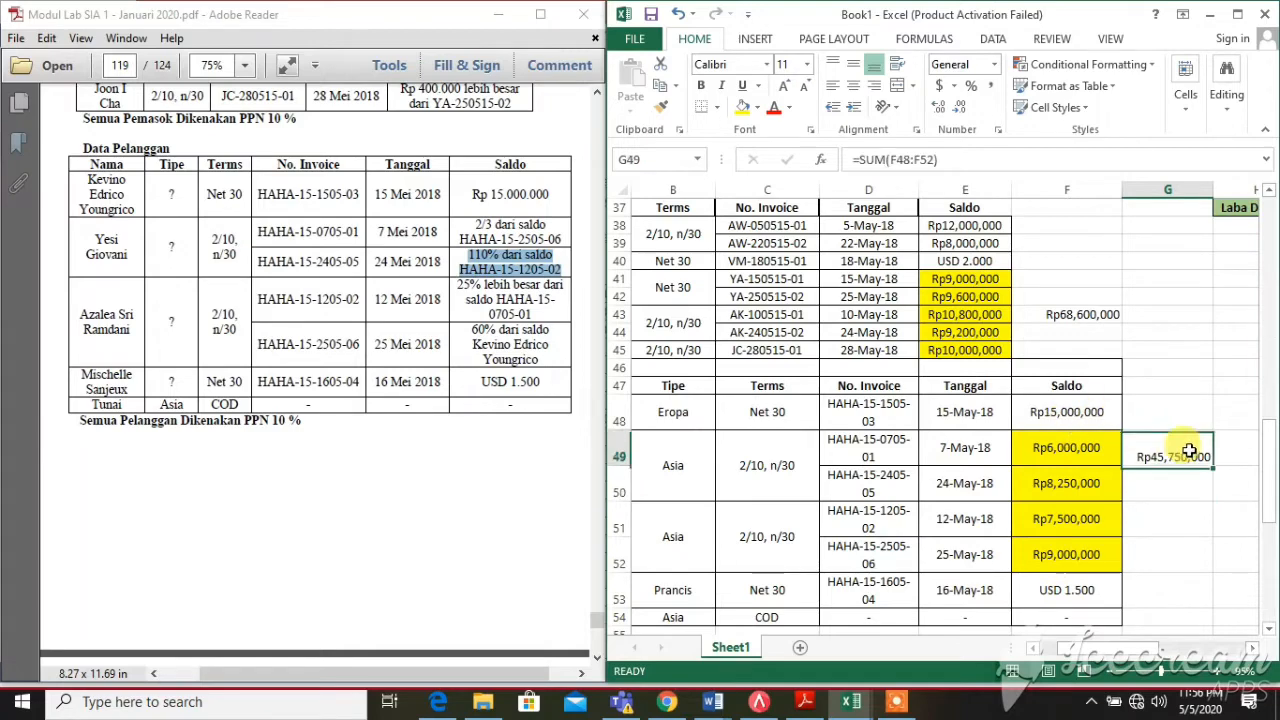
scroll(945, 416, up, 6)
scroll(929, 423, up, 3)
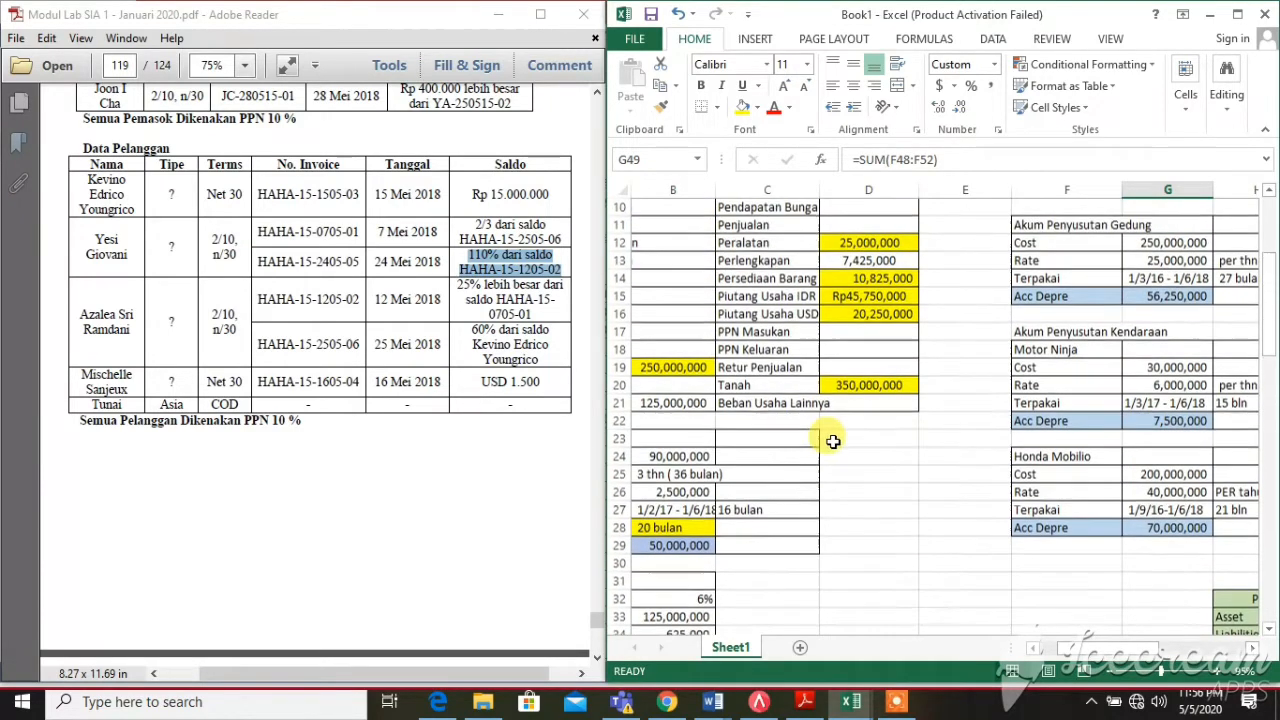
scroll(880, 310, up, 1)
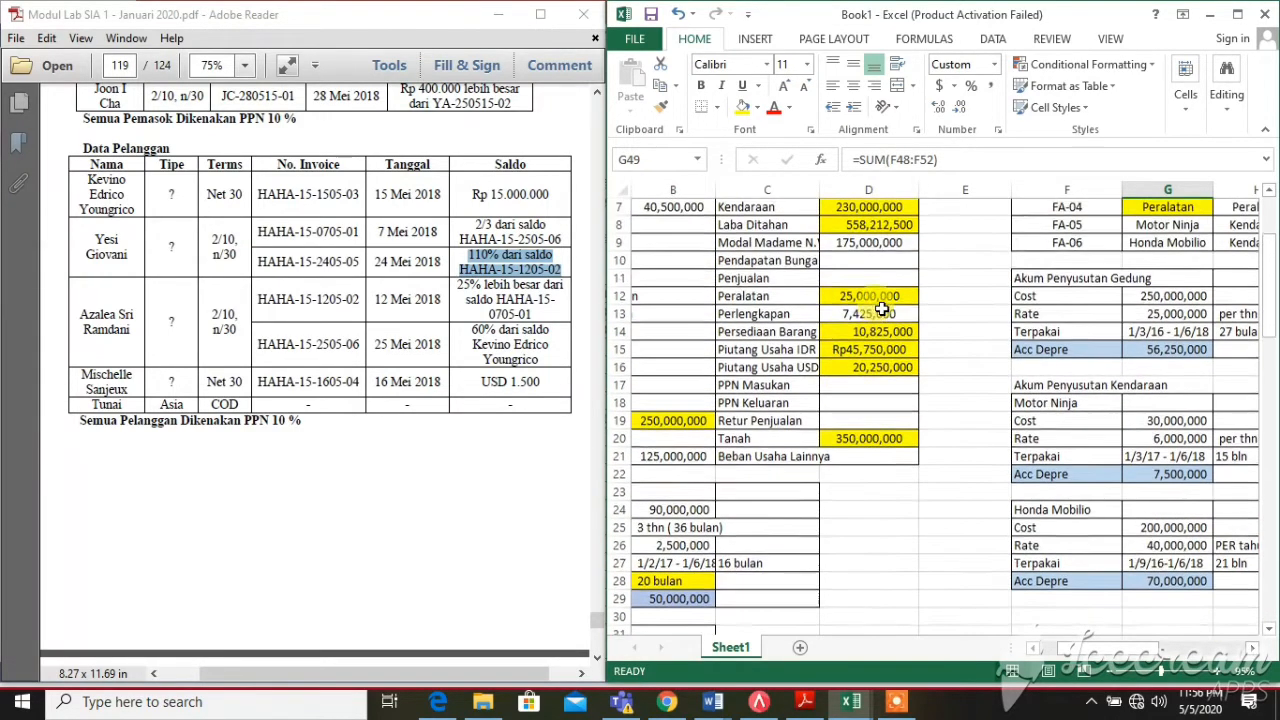
click(845, 350)
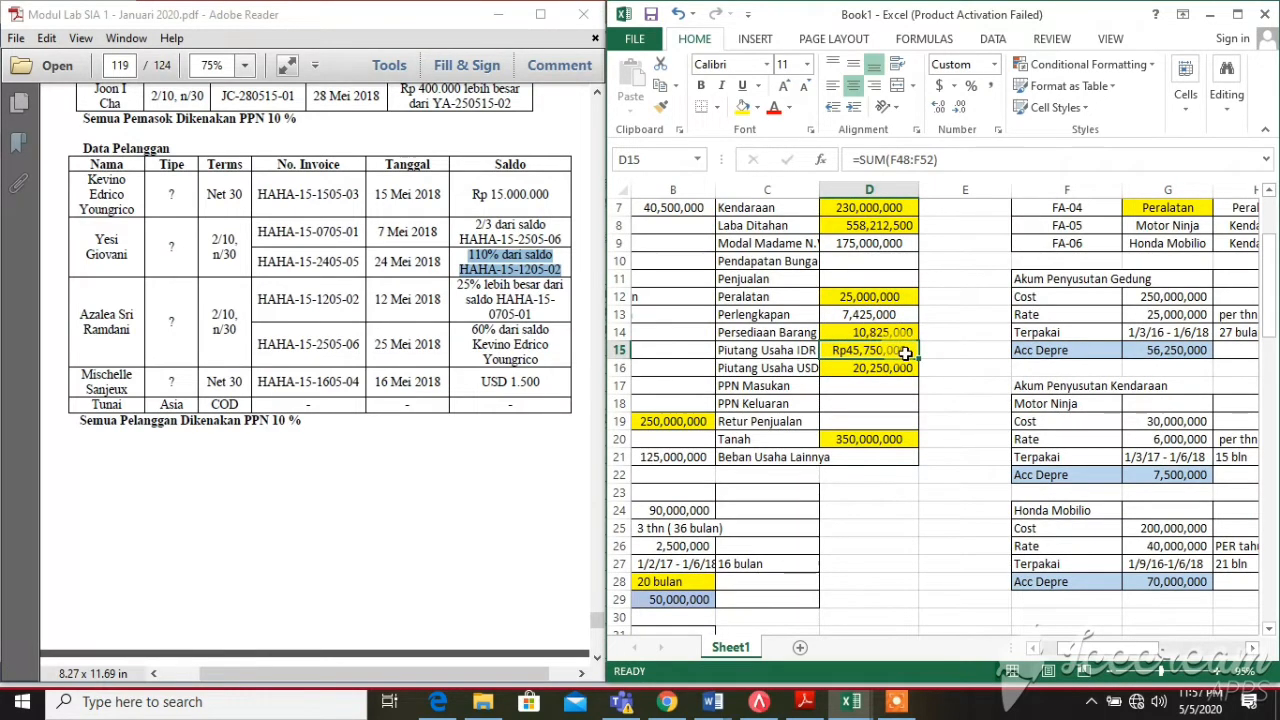
click(870, 369)
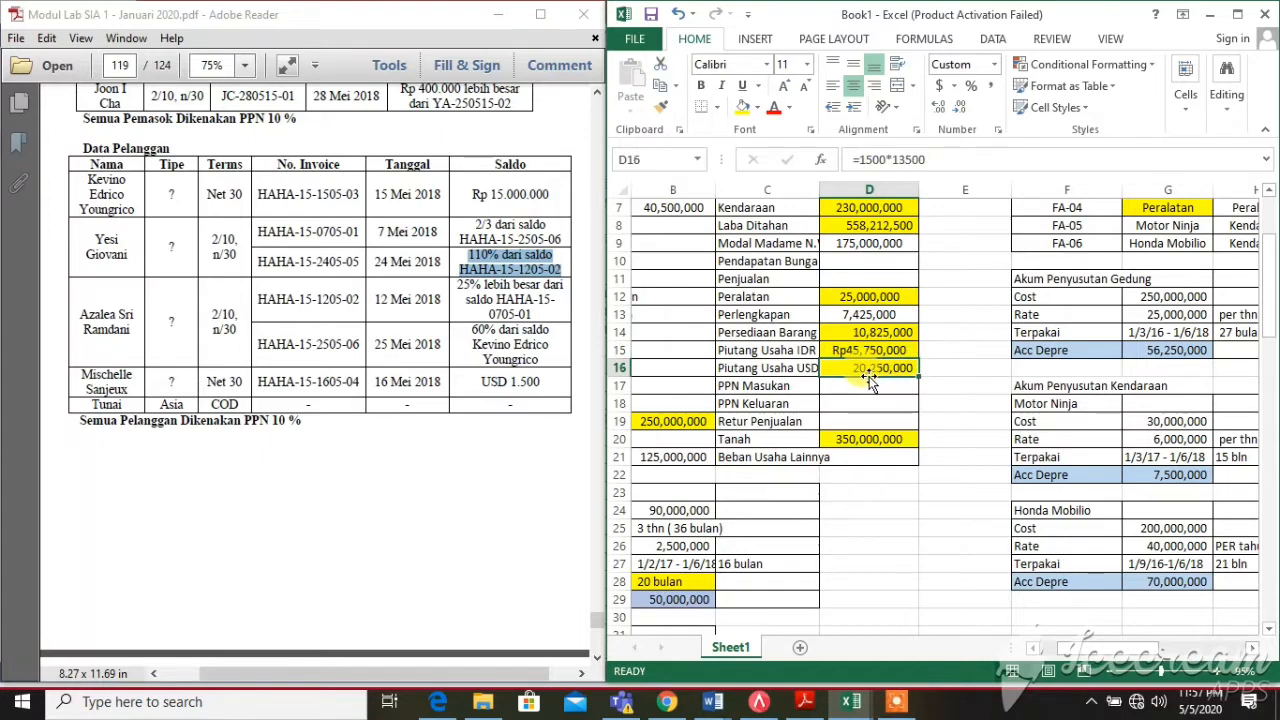
drag(1268, 318, 1268, 470)
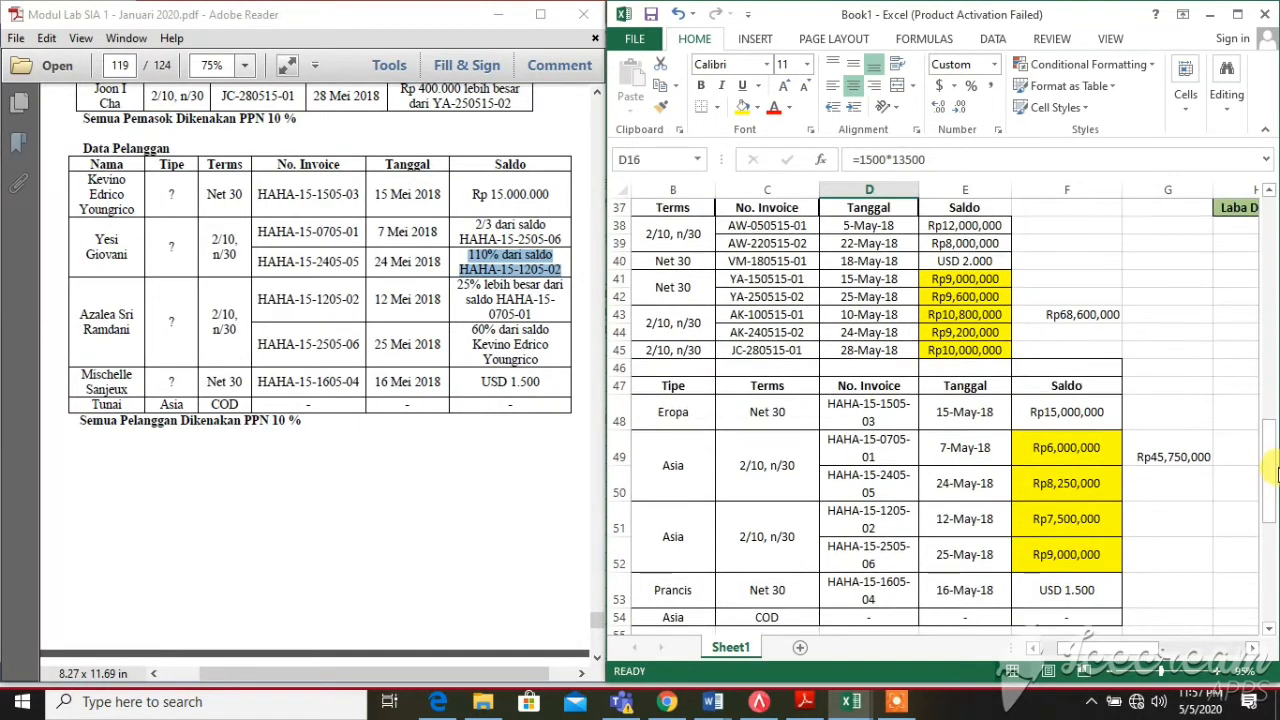
click(1107, 600)
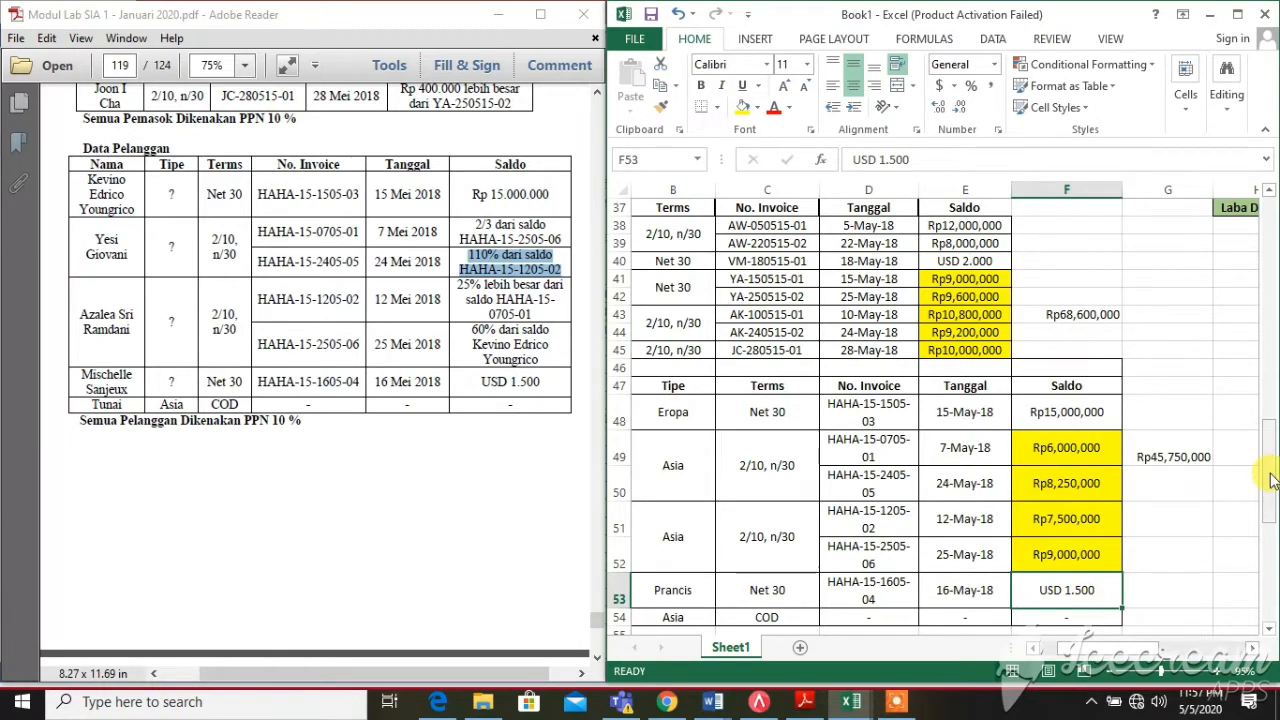
drag(1270, 478, 1270, 305)
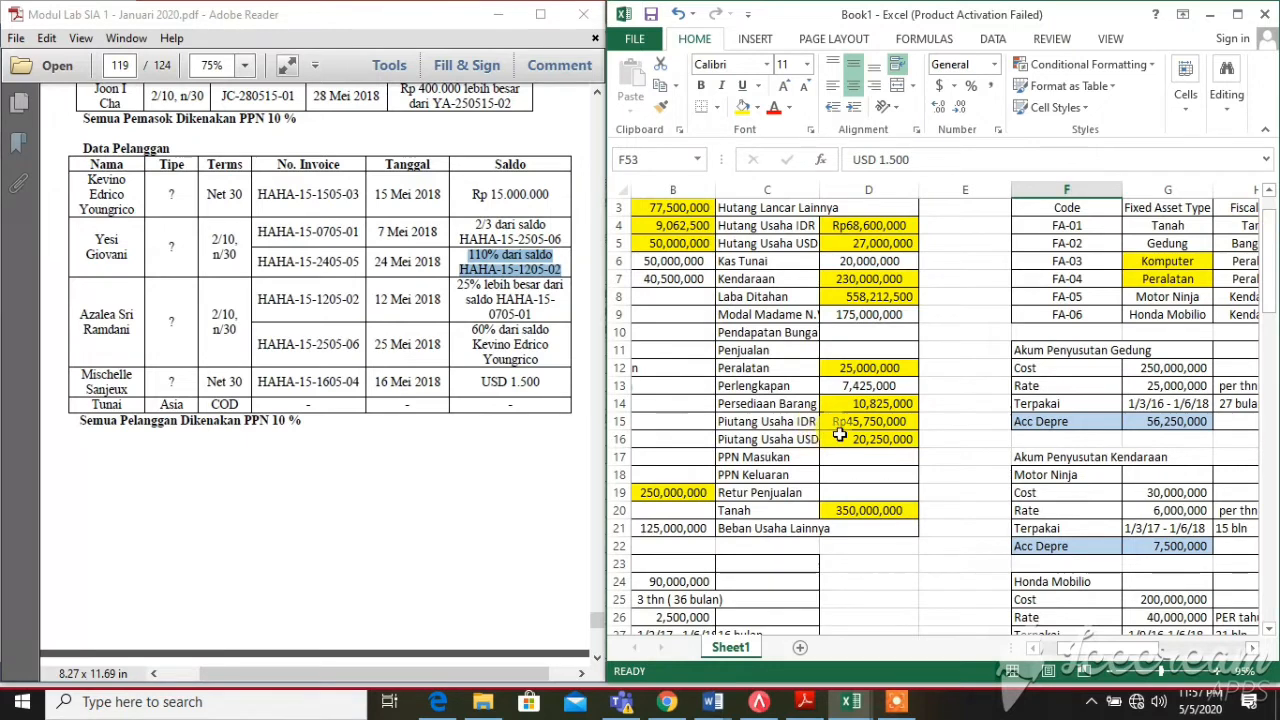
click(860, 439)
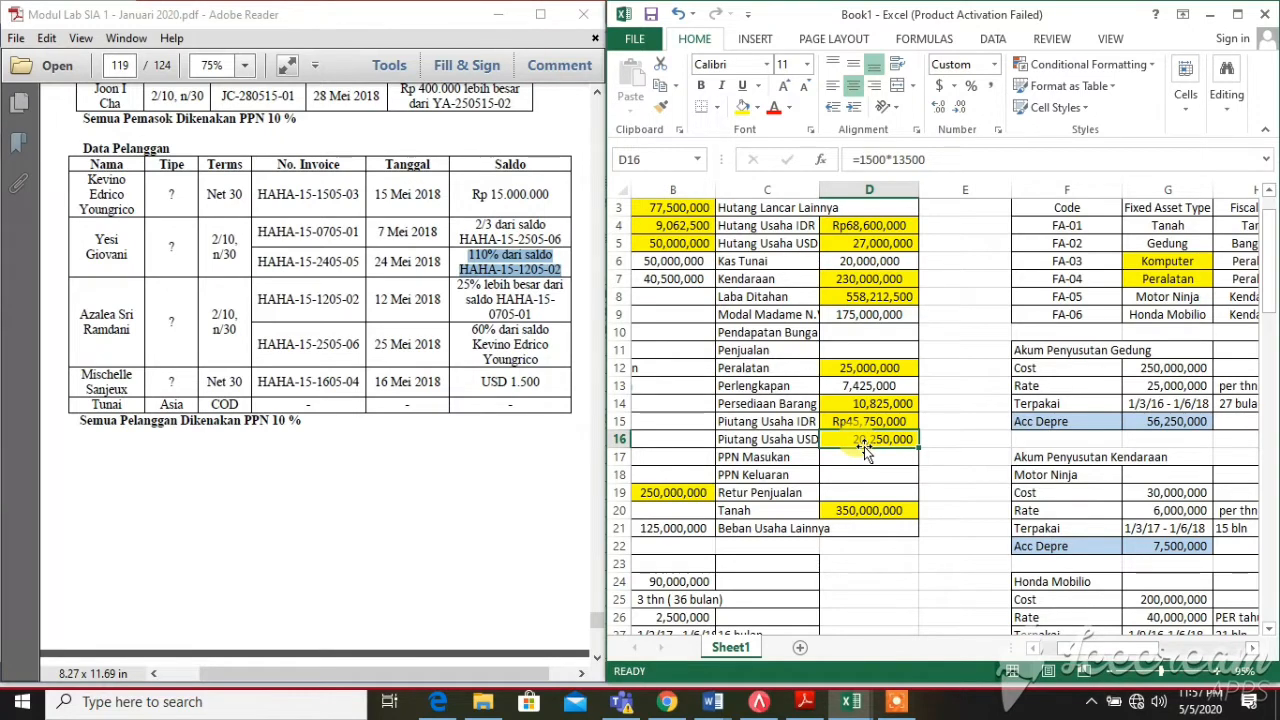
click(851, 509)
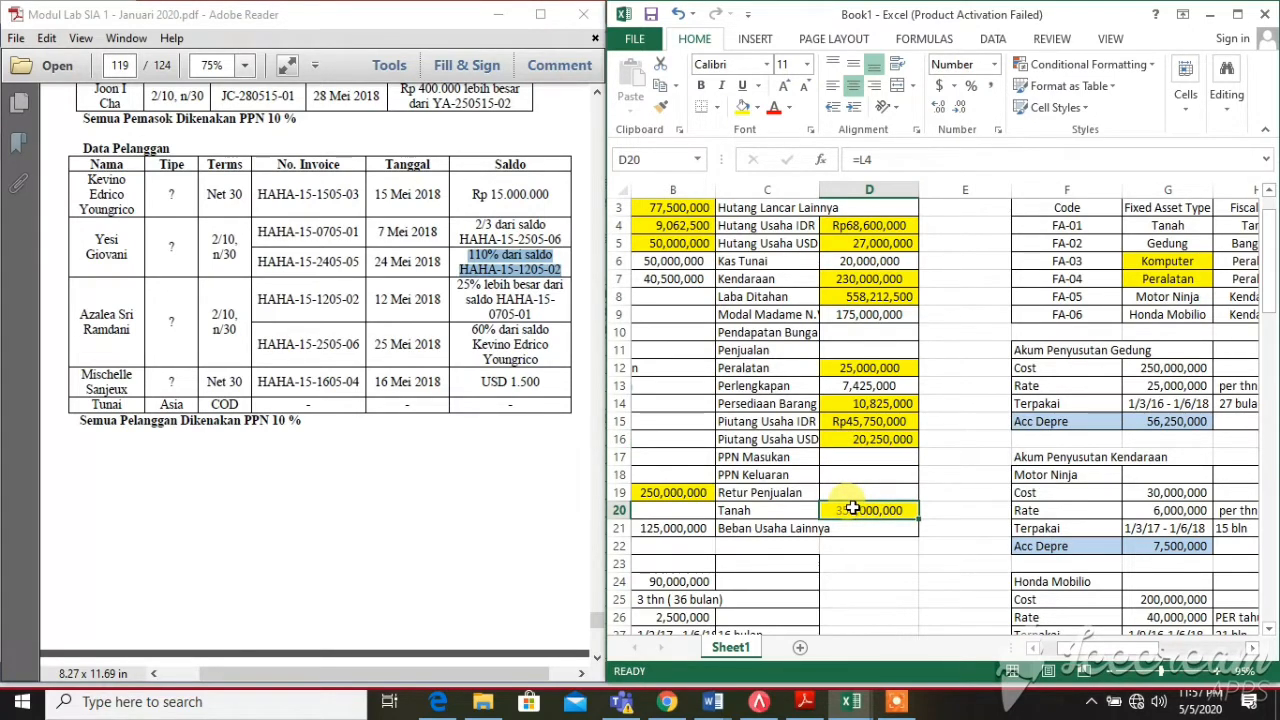
click(474, 387)
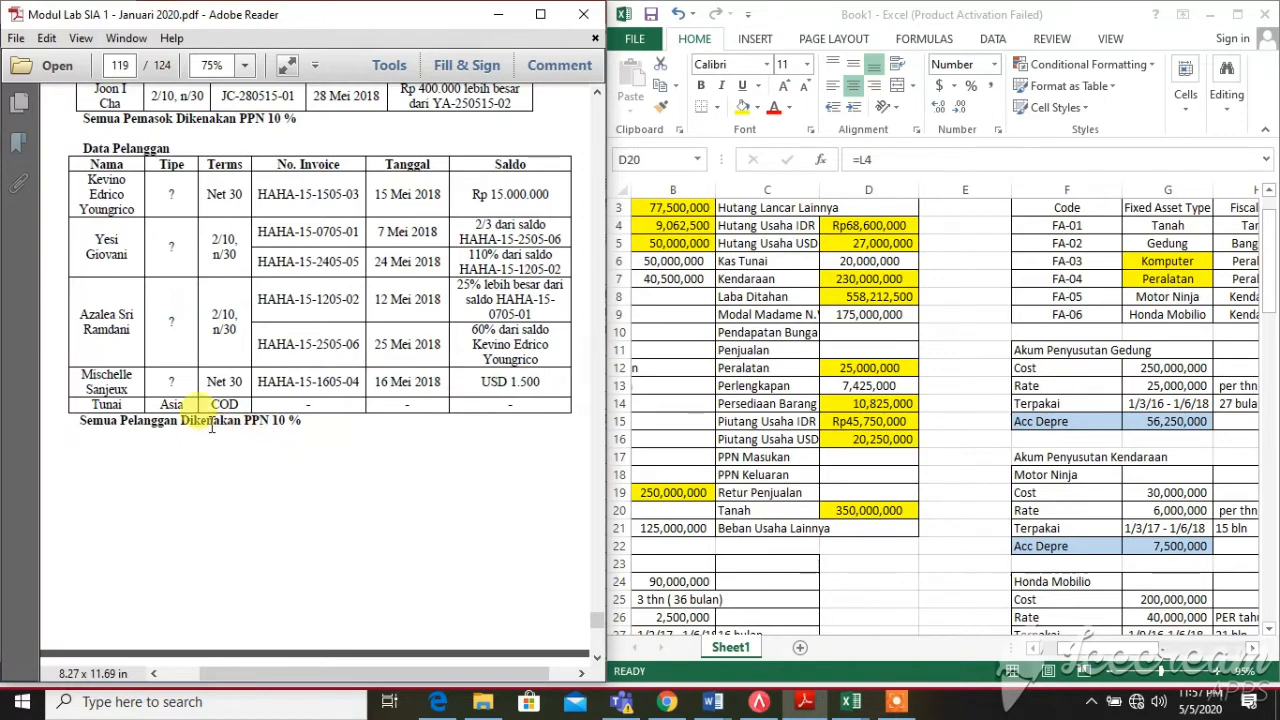
mouse_move(306, 405)
mouse_down()
mouse_move(200, 418)
mouse_move(303, 418)
mouse_up()
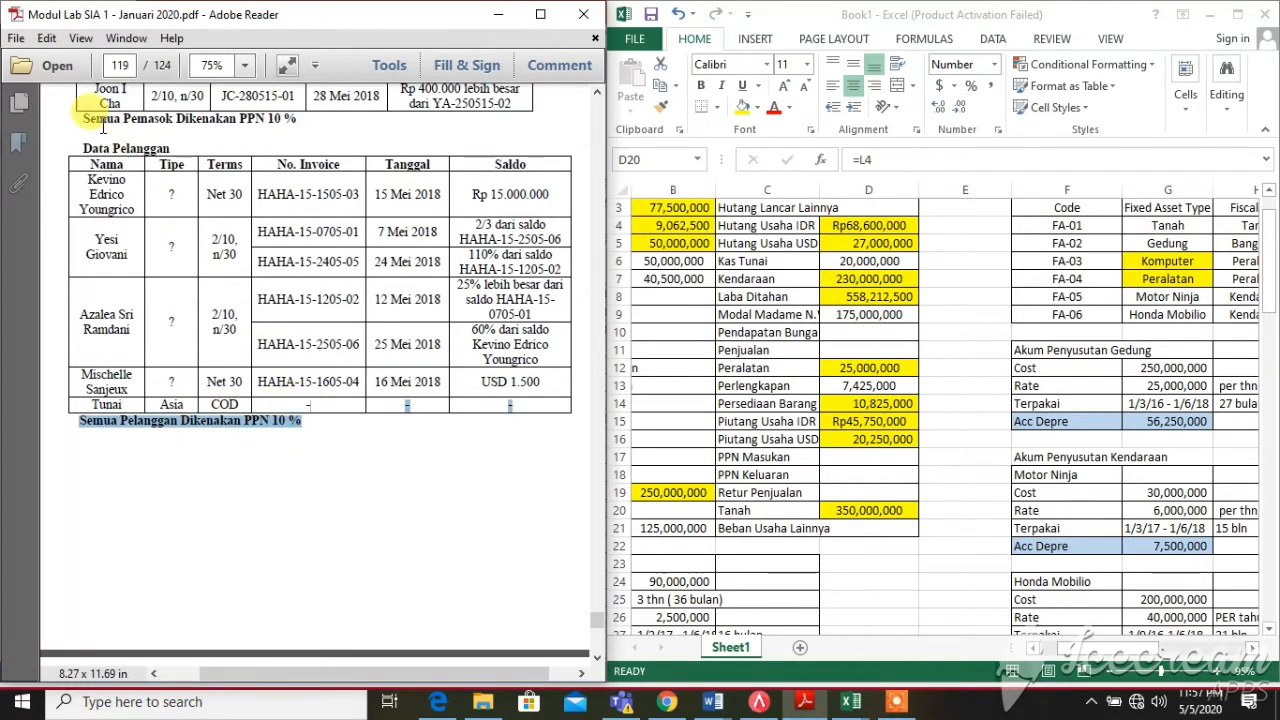
drag(84, 118, 351, 124)
Scroll the PDF, then recheck the Laba Ditahan and Persediaan Barang Dagang balances in the sheet
click(317, 134)
scroll(320, 130, up, 5)
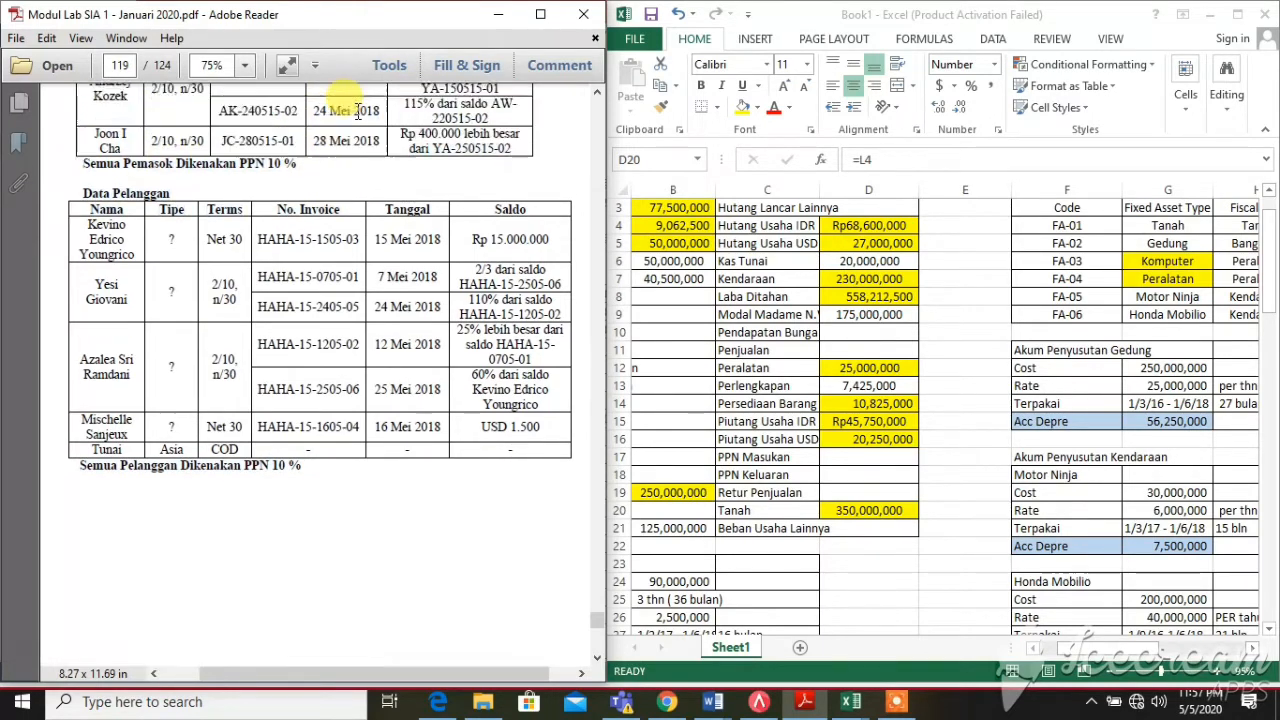
scroll(366, 120, down, 4)
scroll(368, 120, down, 1)
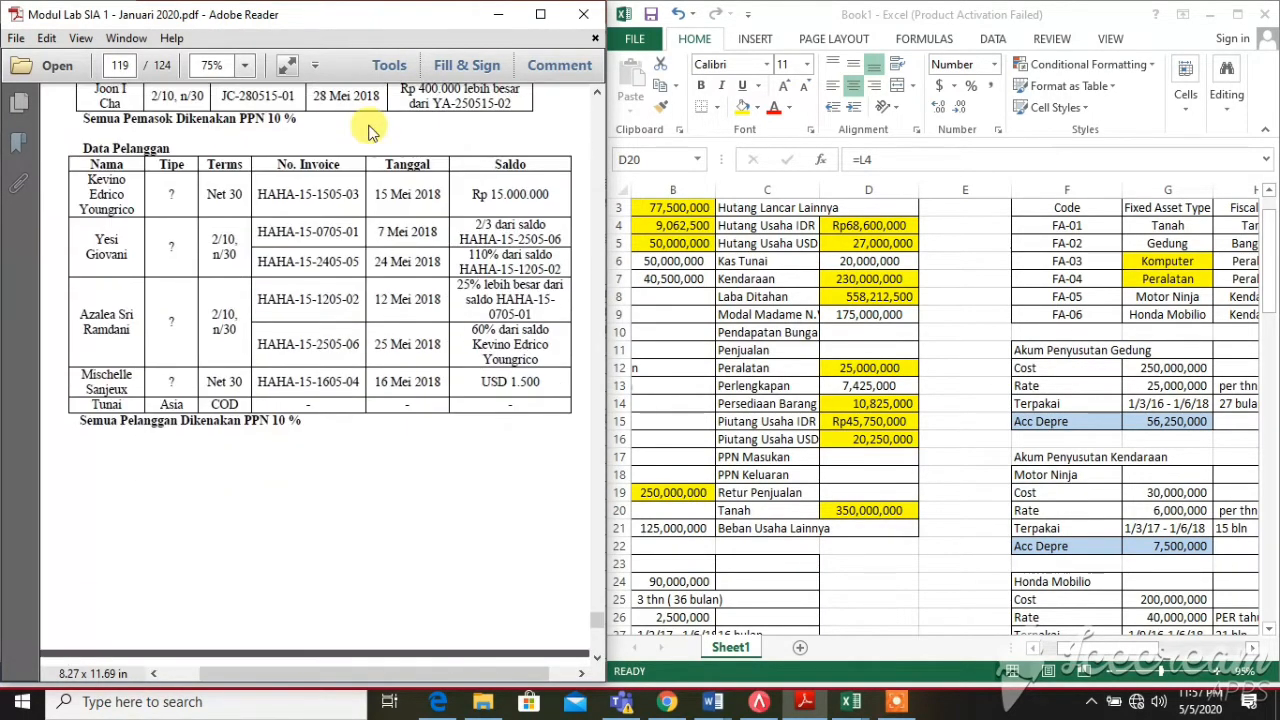
scroll(368, 130, down, 4)
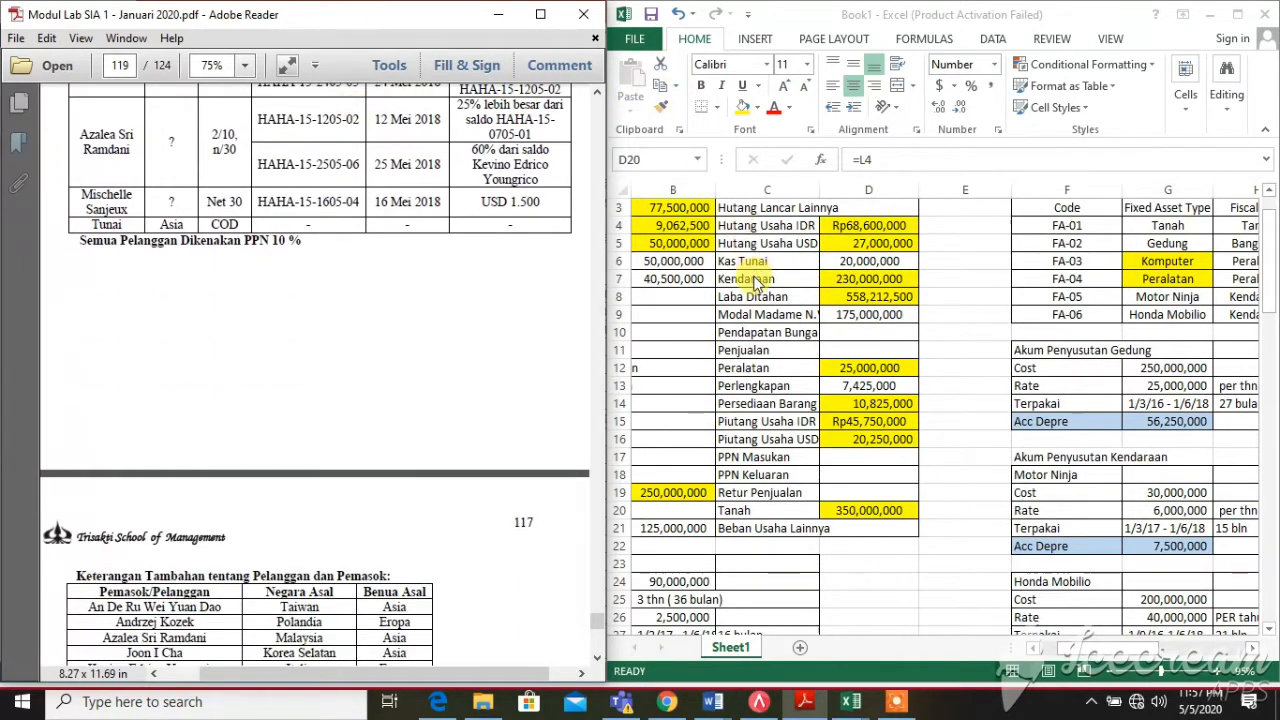
click(750, 297)
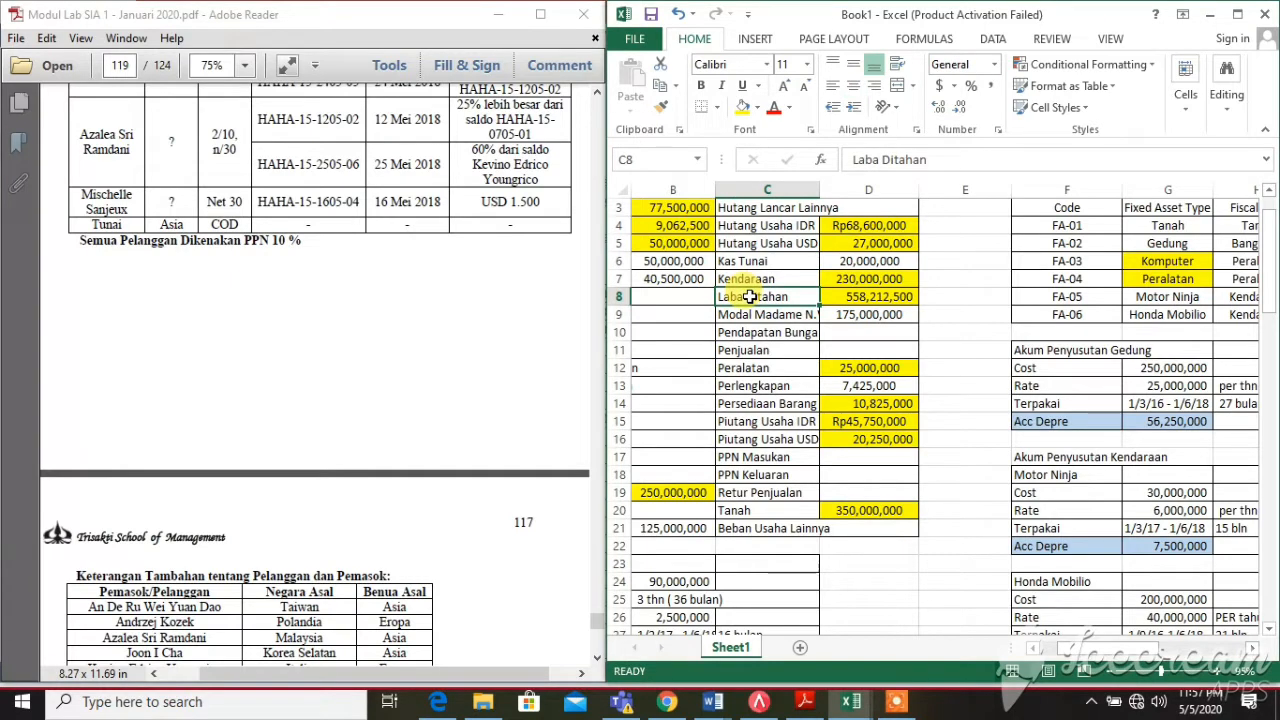
click(787, 404)
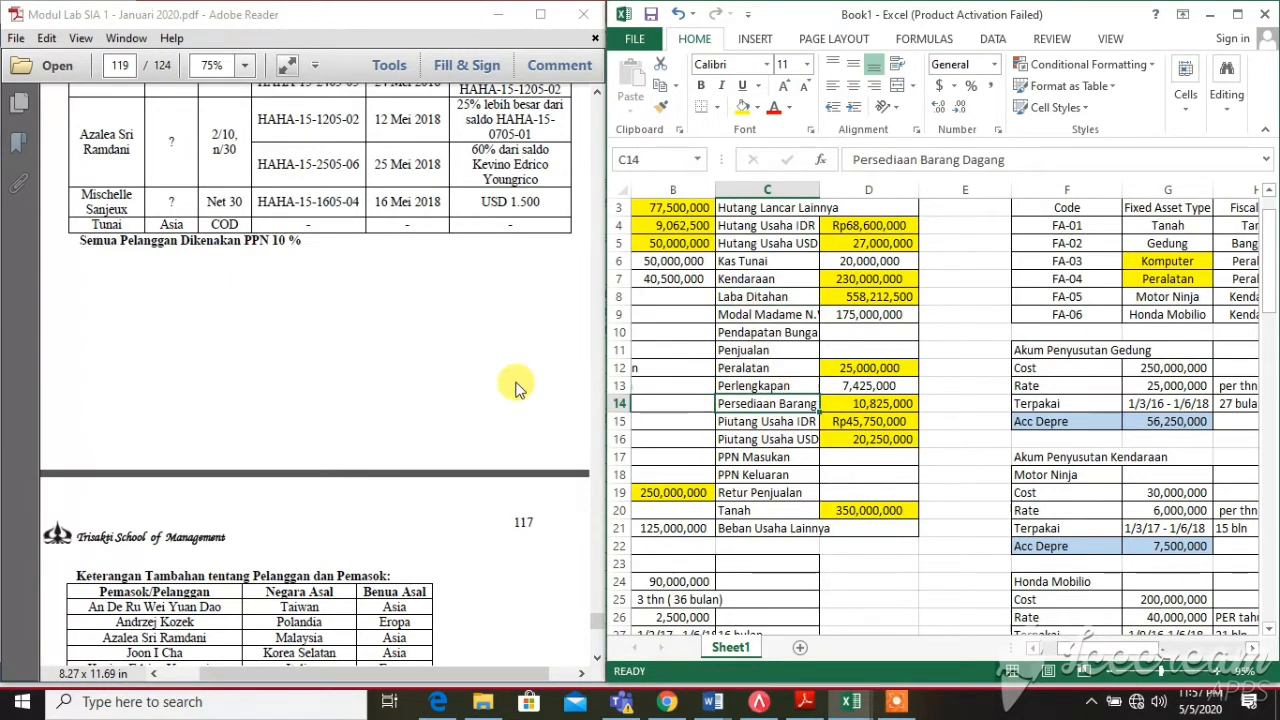
scroll(517, 385, down, 3)
scroll(707, 328, up, 4)
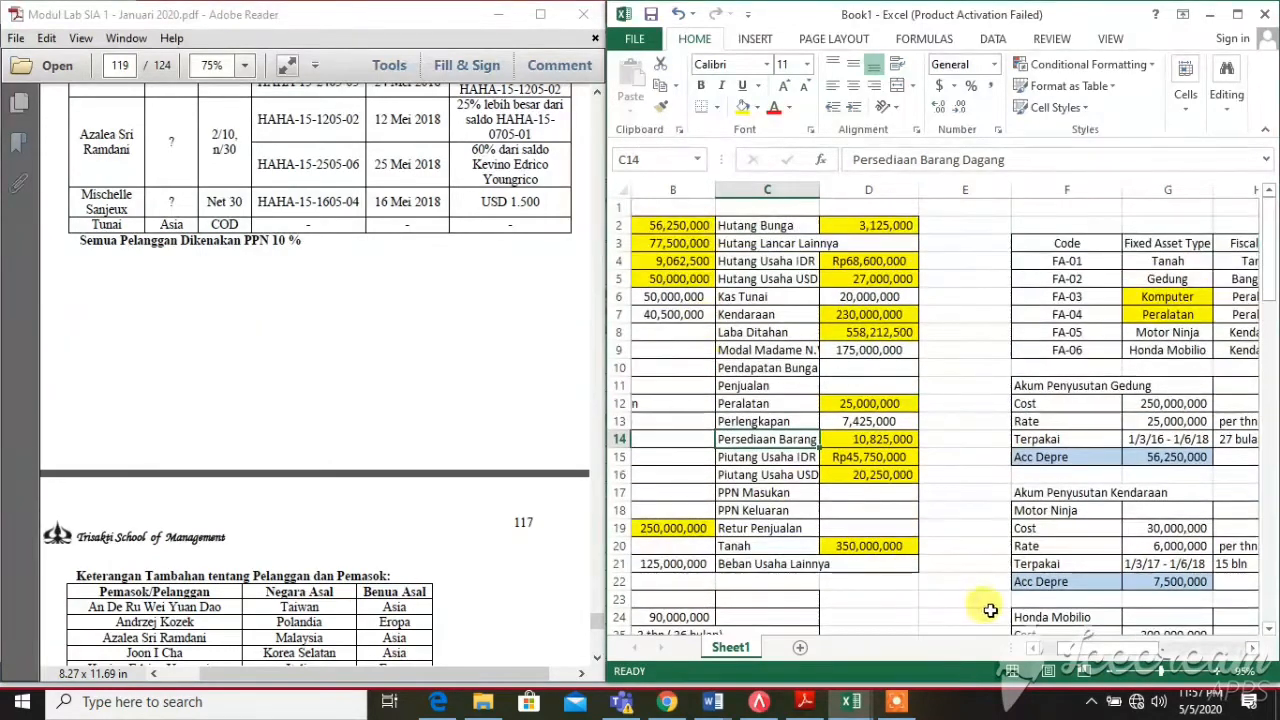
drag(1100, 649, 1063, 652)
scroll(832, 398, down, 13)
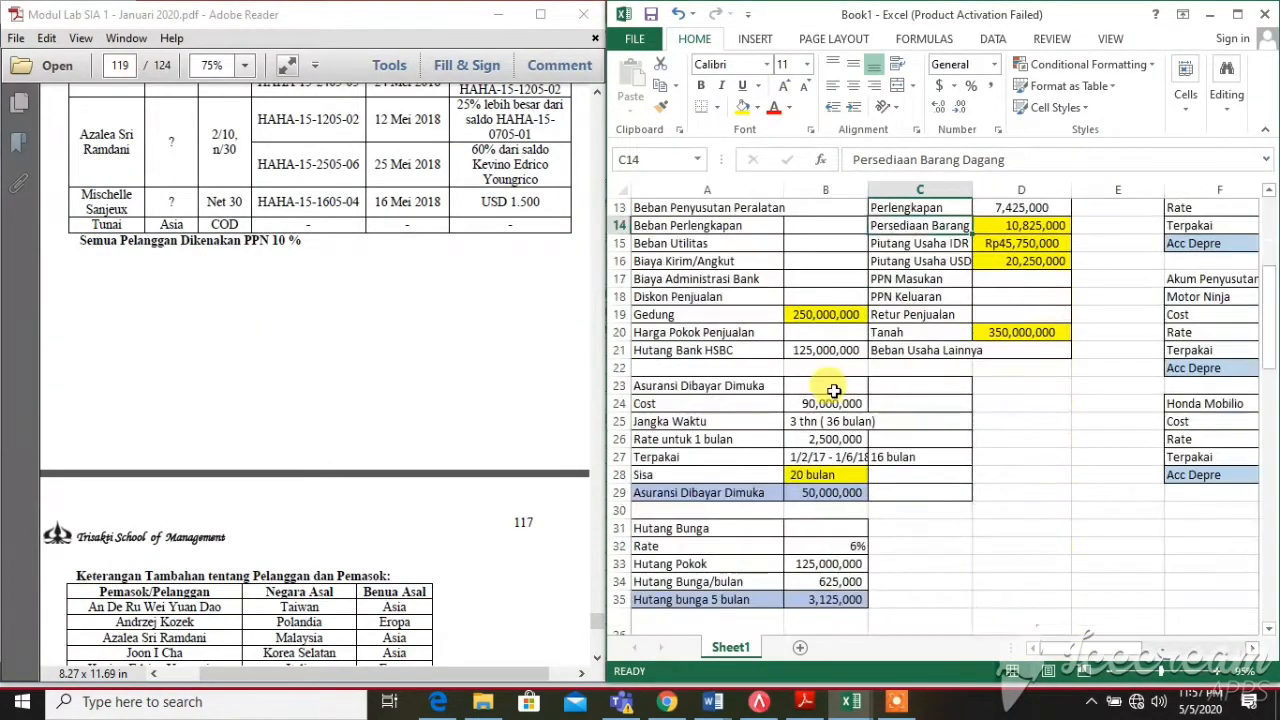
scroll(833, 391, down, 5)
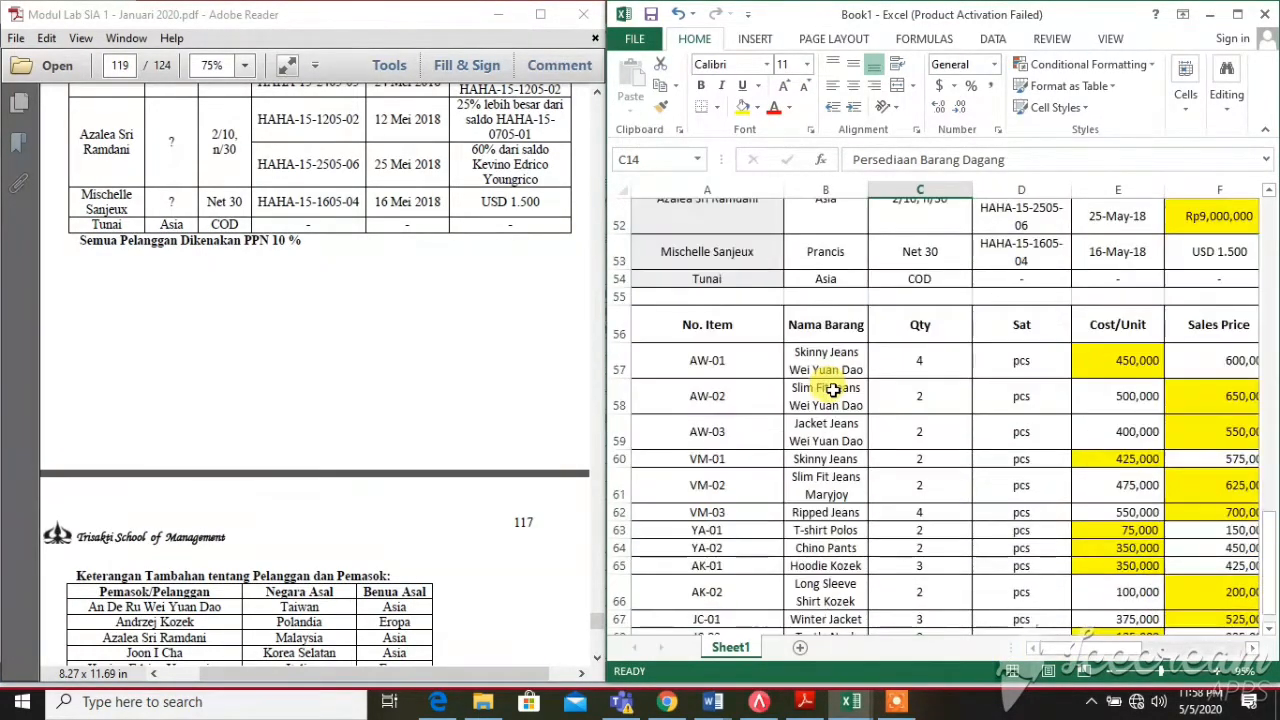
Scroll the PDF to the FIFO table and narrow column A beside the inventory item table
click(386, 500)
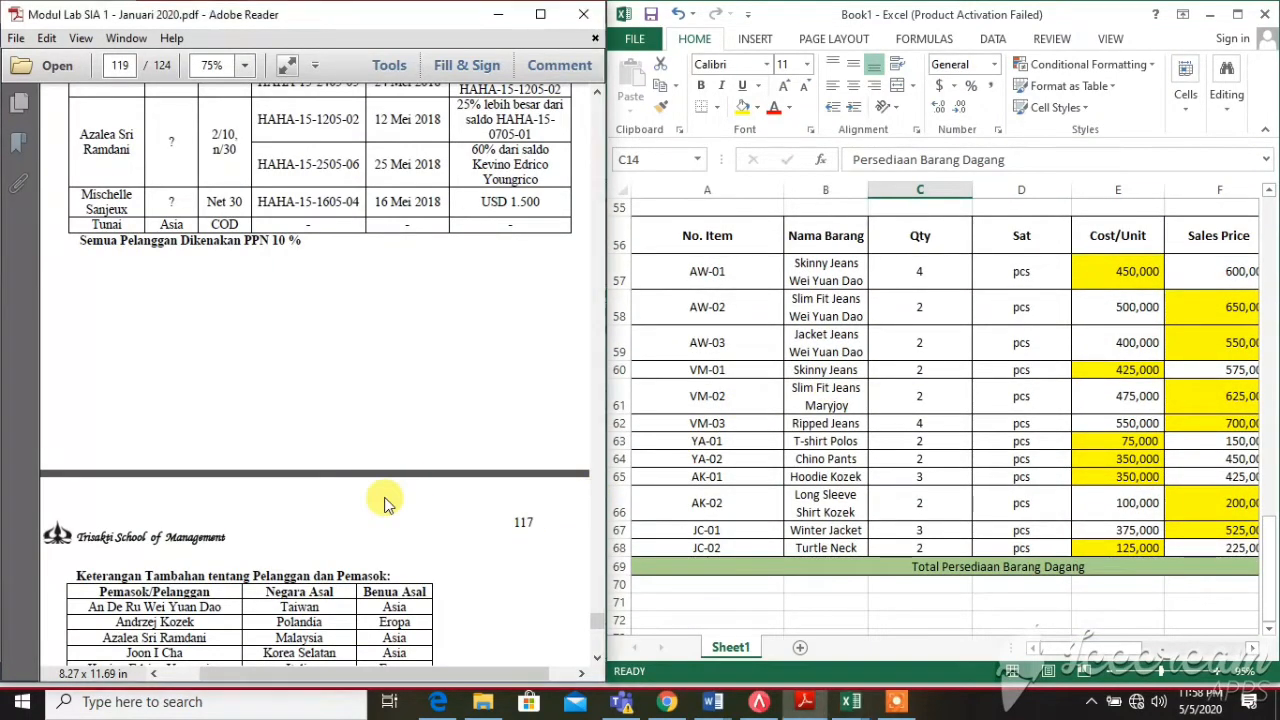
scroll(385, 498, down, 5)
scroll(382, 498, down, 5)
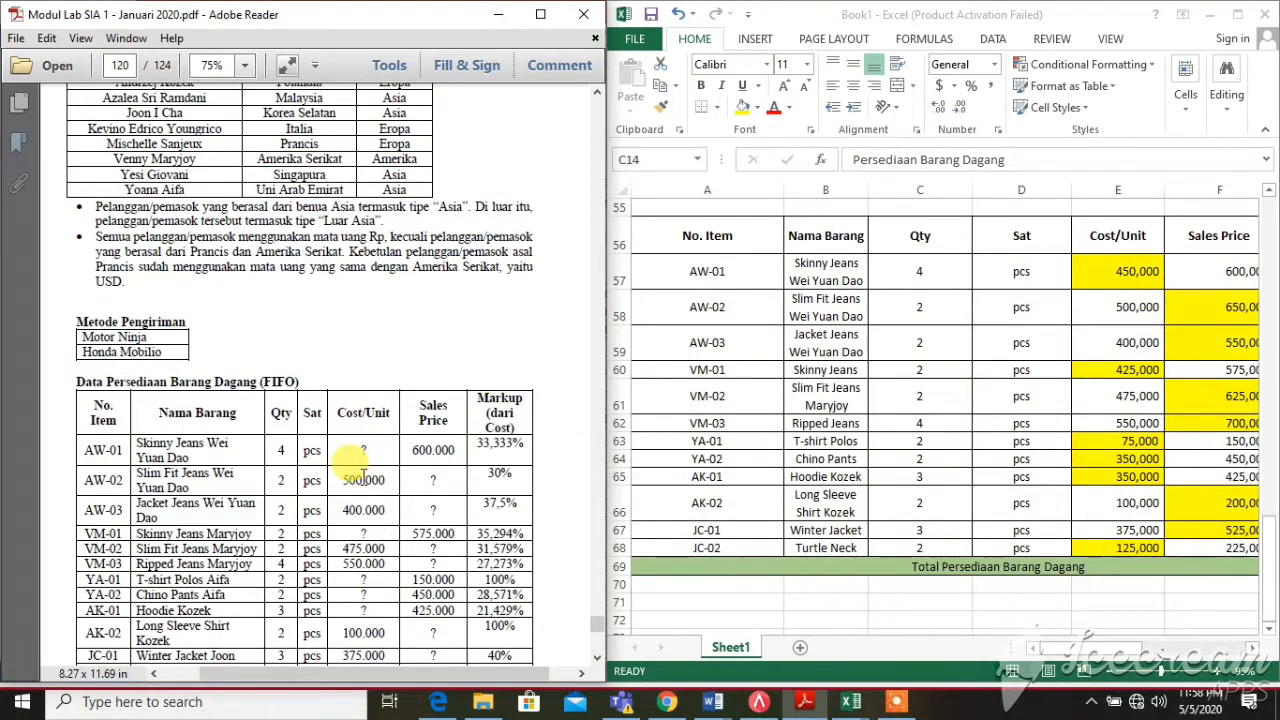
scroll(362, 472, down, 1)
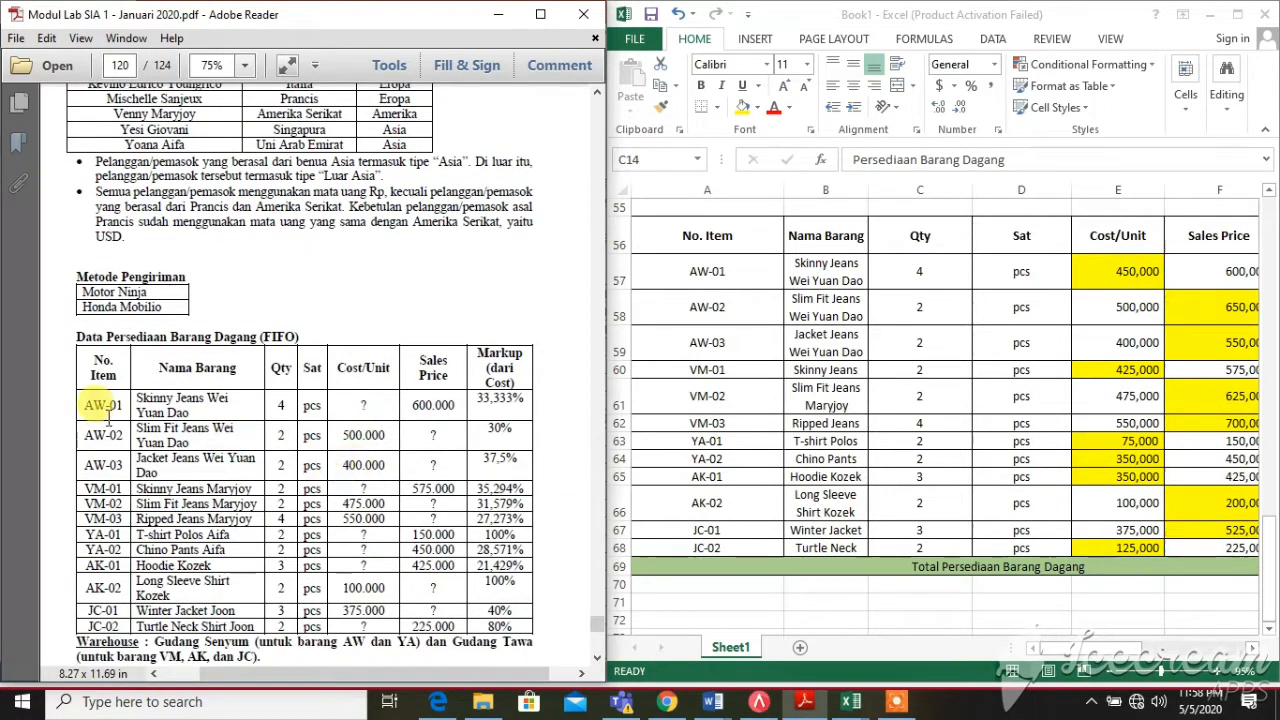
click(1082, 663)
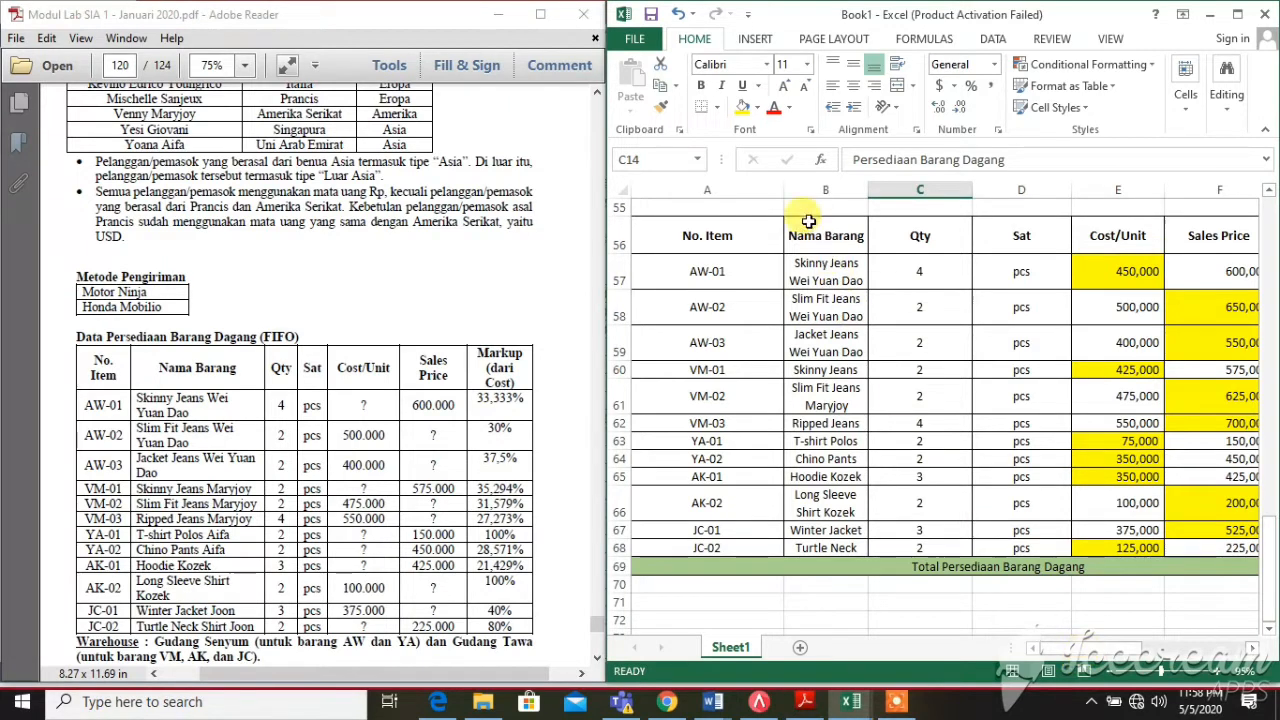
mouse_move(779, 187)
mouse_down()
mouse_move(740, 180)
mouse_move(762, 188)
mouse_up()
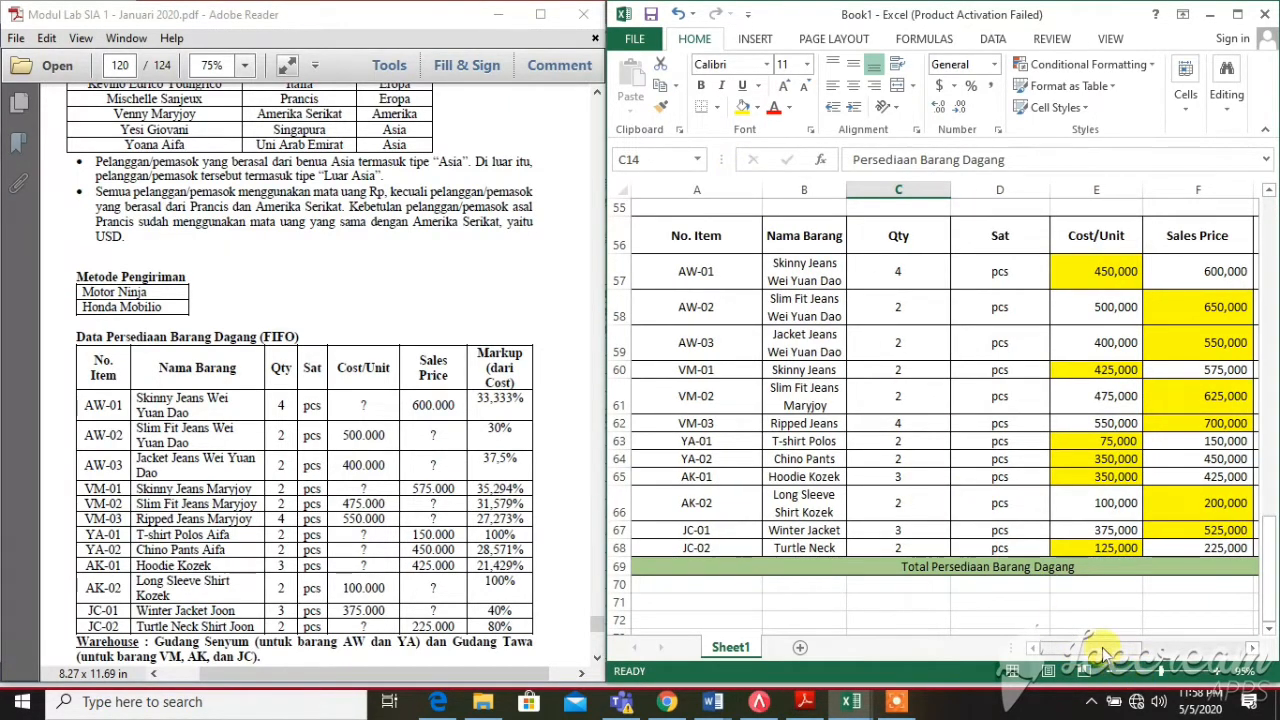
drag(1100, 648, 1131, 633)
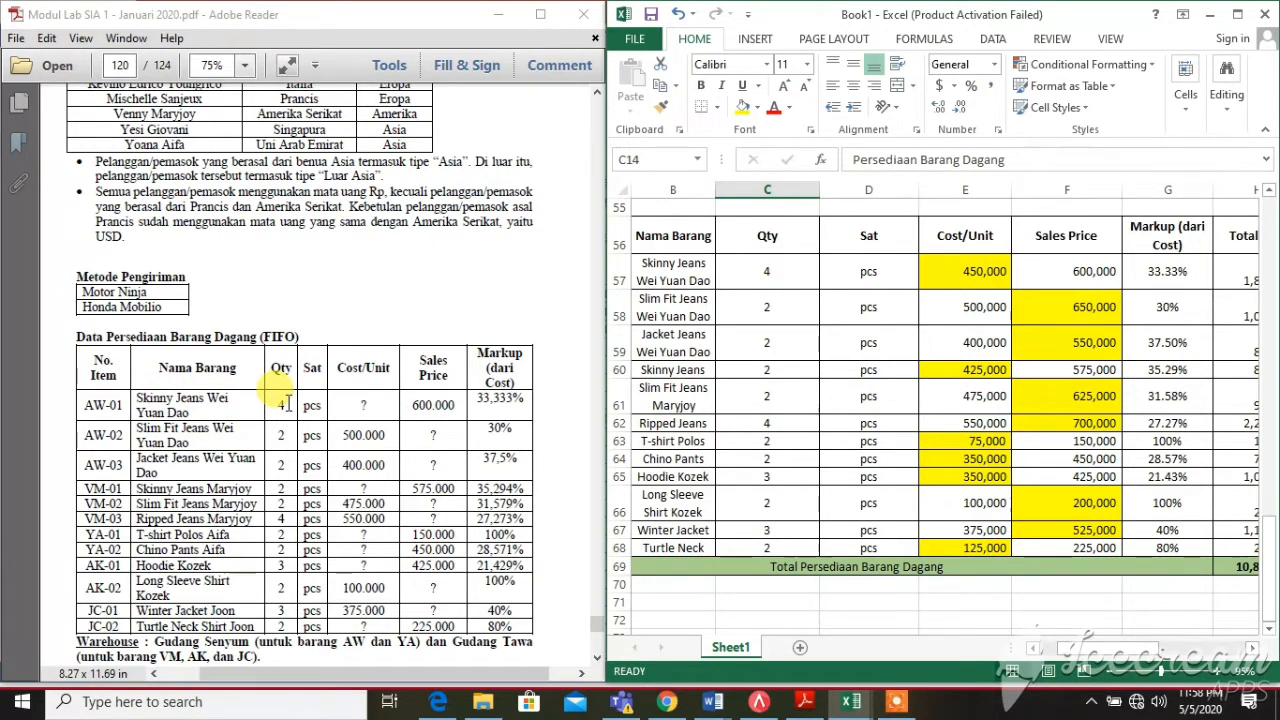
click(352, 402)
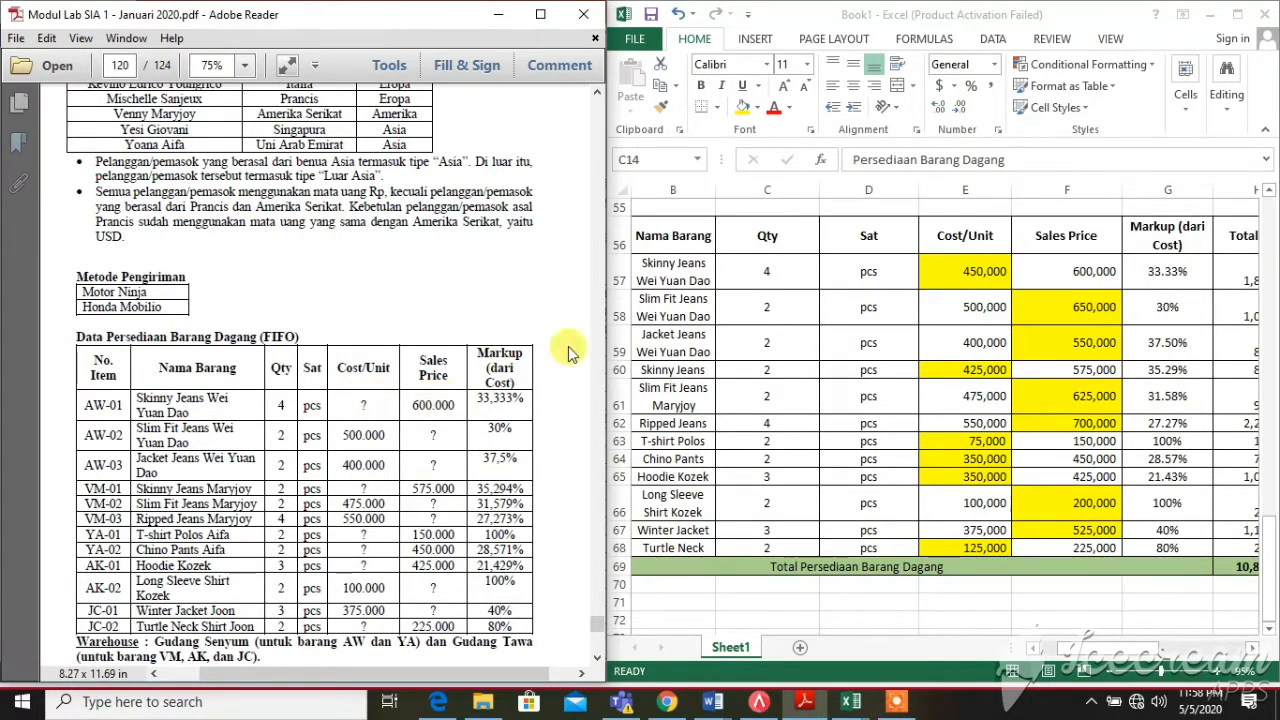
click(963, 268)
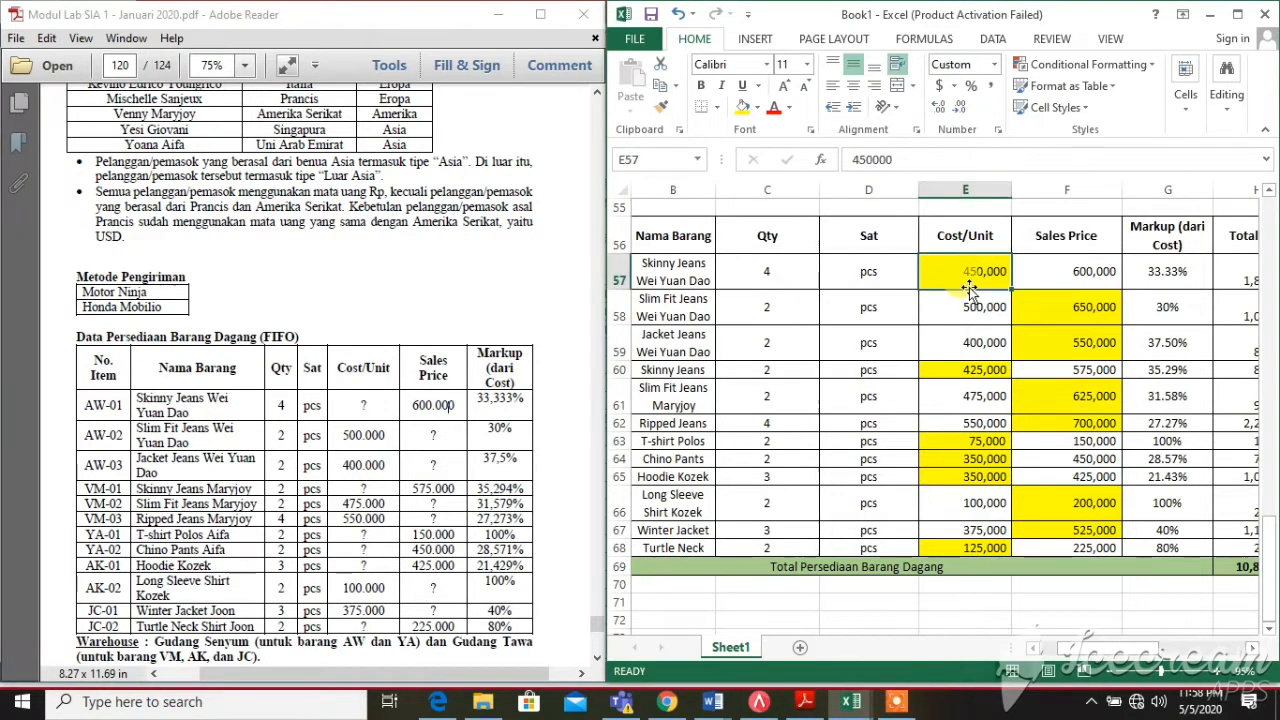
click(1045, 272)
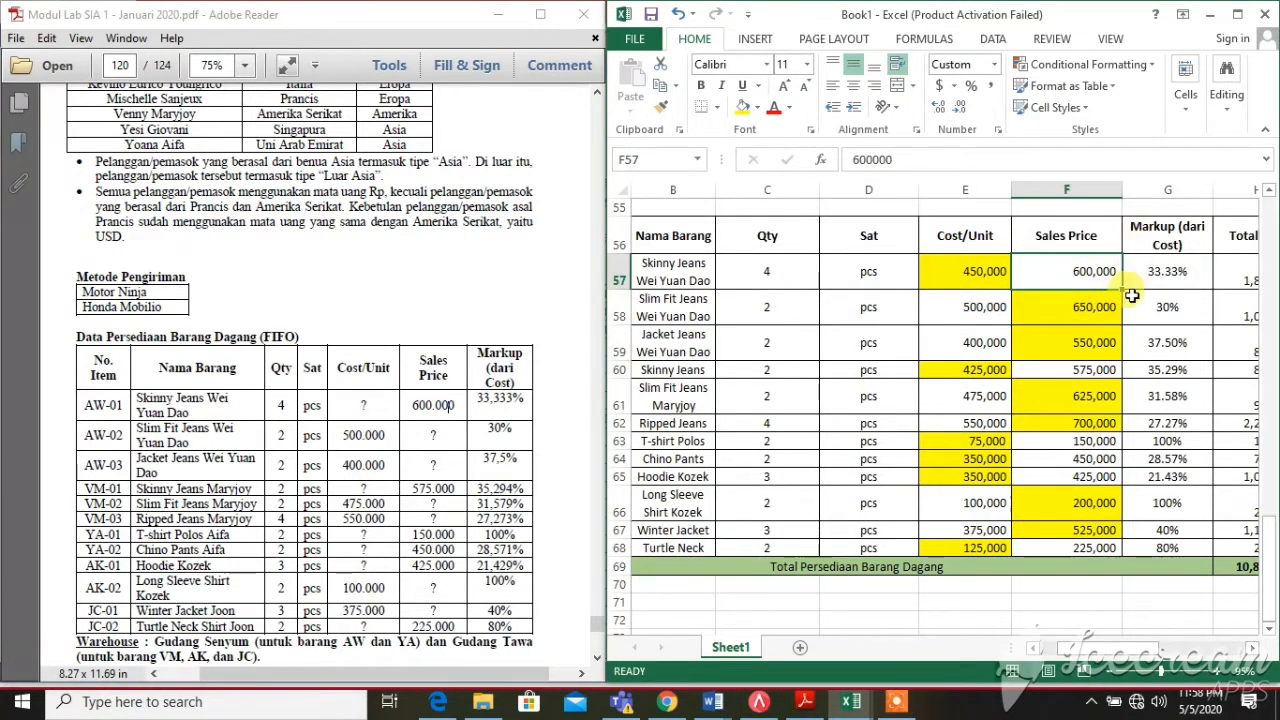
click(1225, 266)
click(1167, 303)
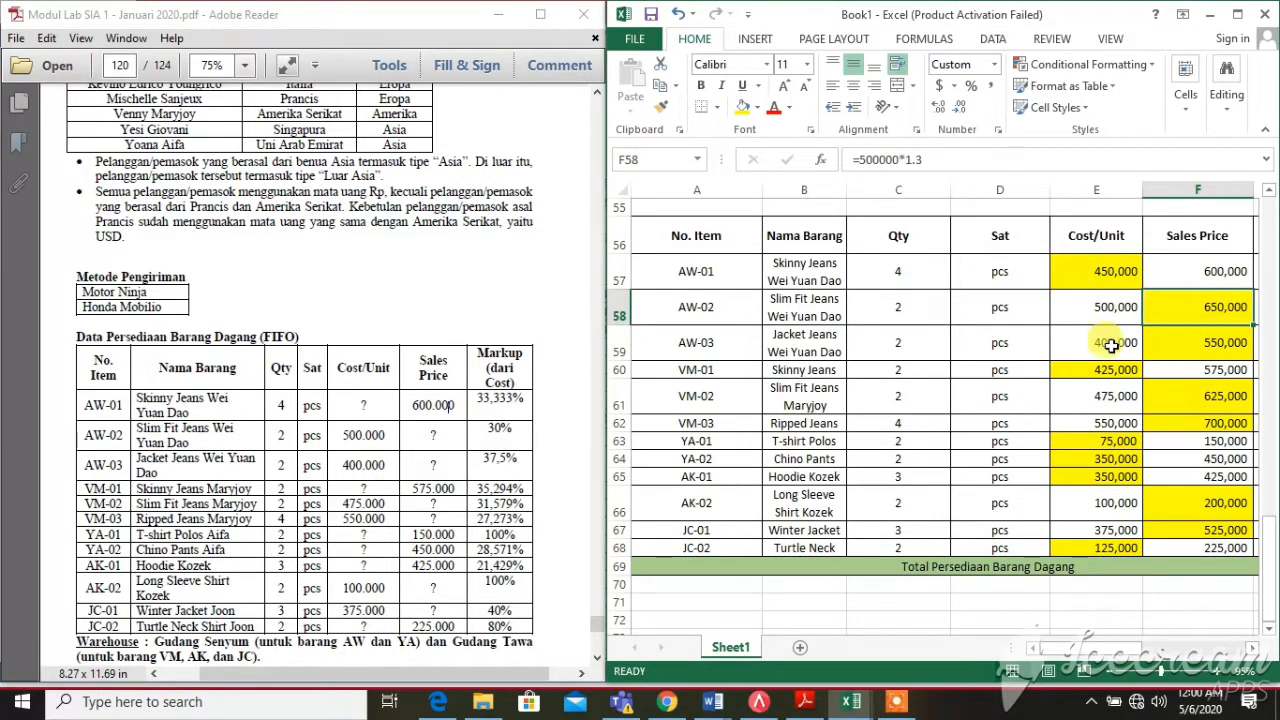
drag(476, 398, 524, 405)
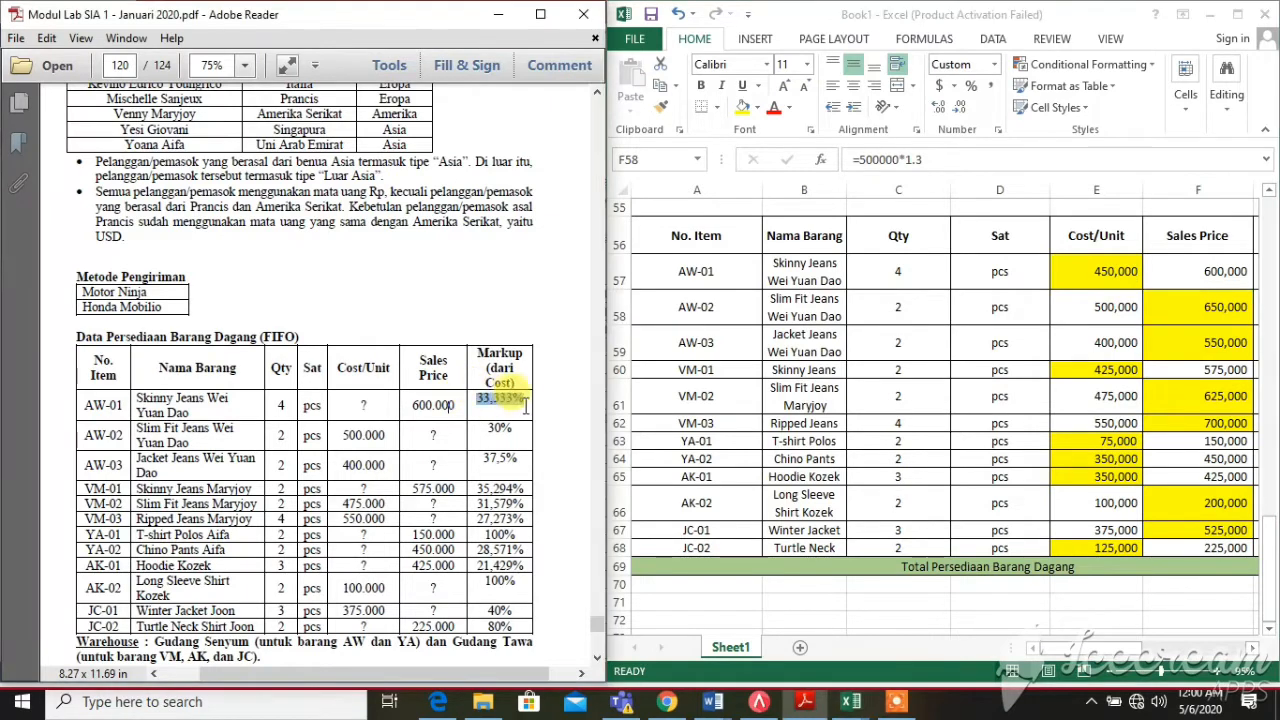
key(ctrl)
key(ctrl)
key(ctrl)
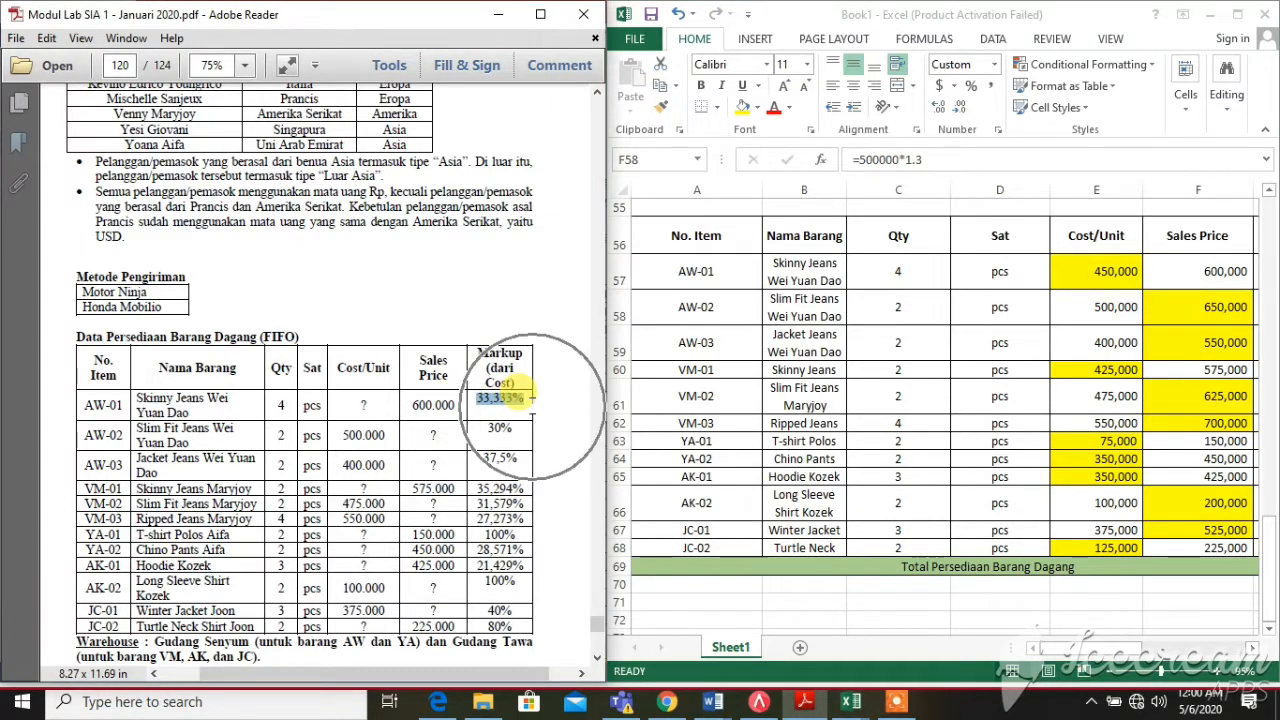
key(ctrl)
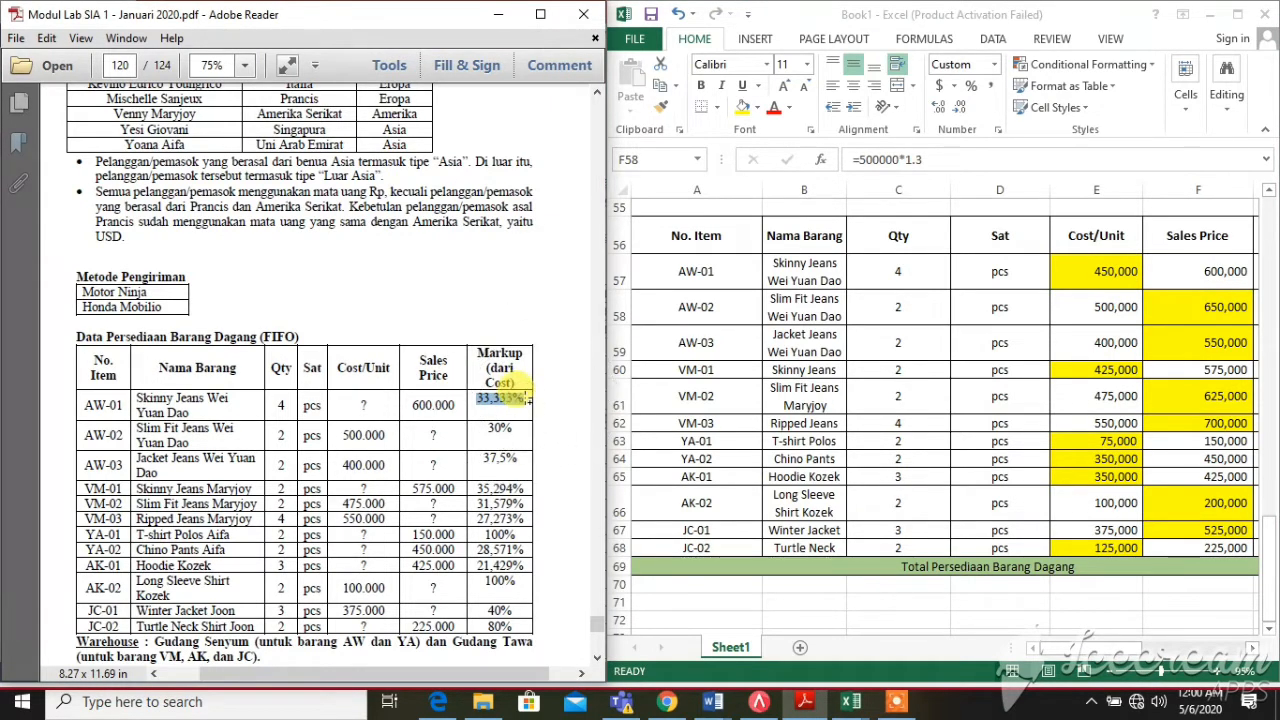
click(1135, 278)
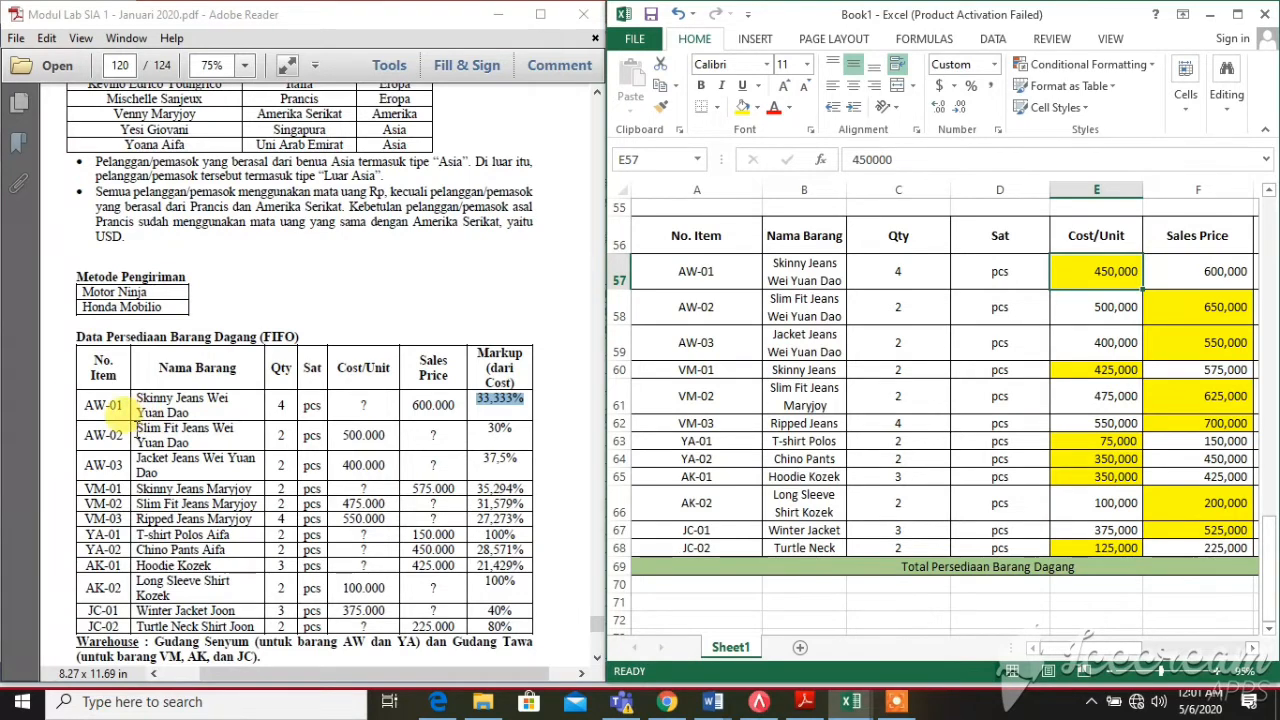
drag(136, 425, 234, 429)
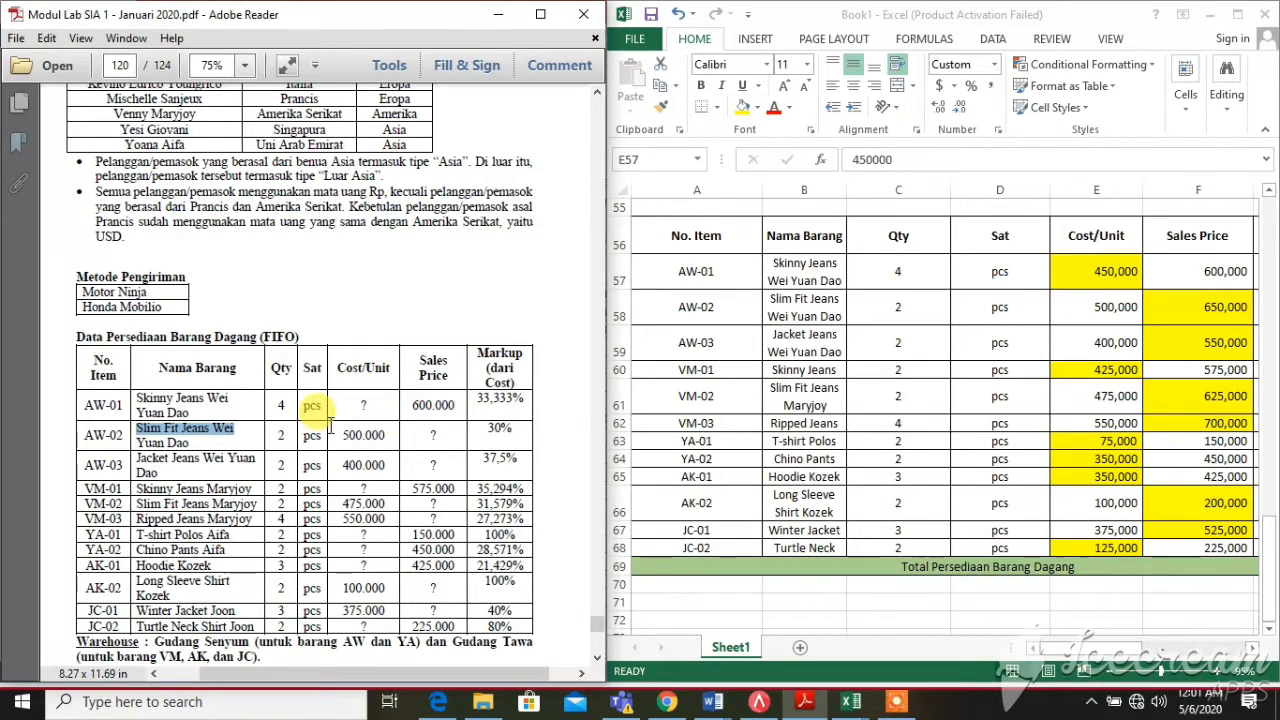
drag(333, 434, 399, 433)
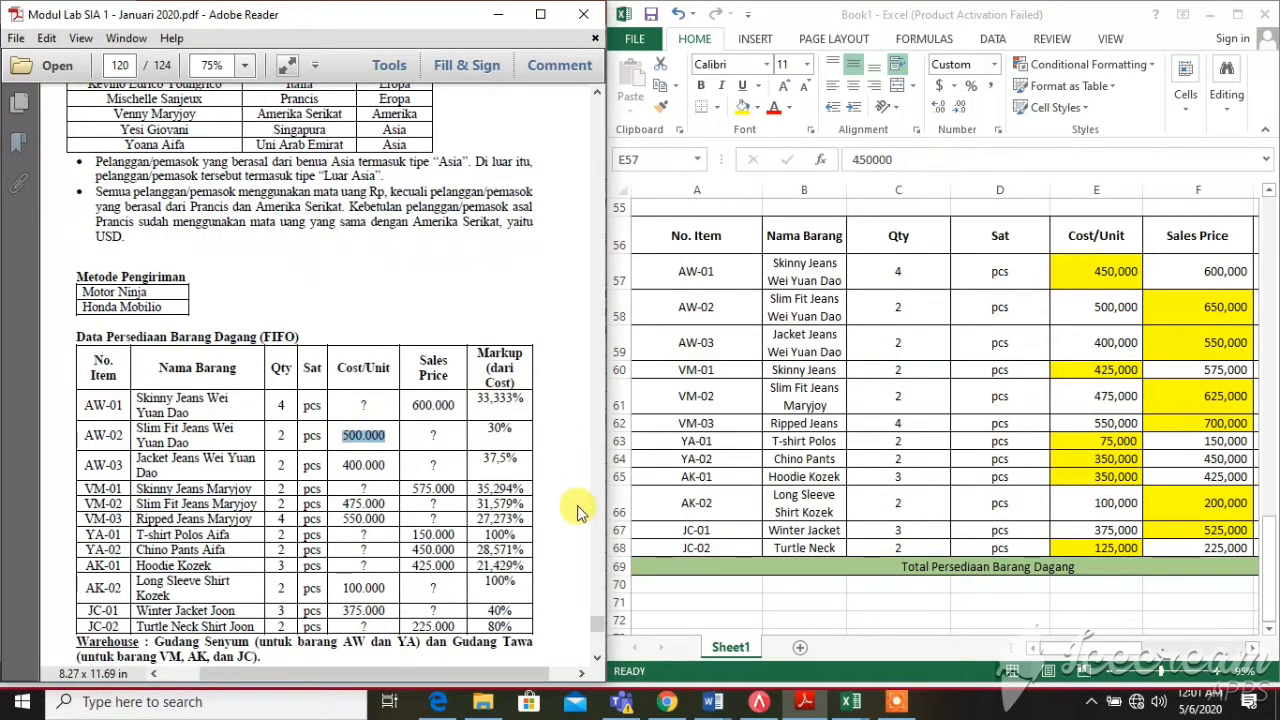
click(1175, 307)
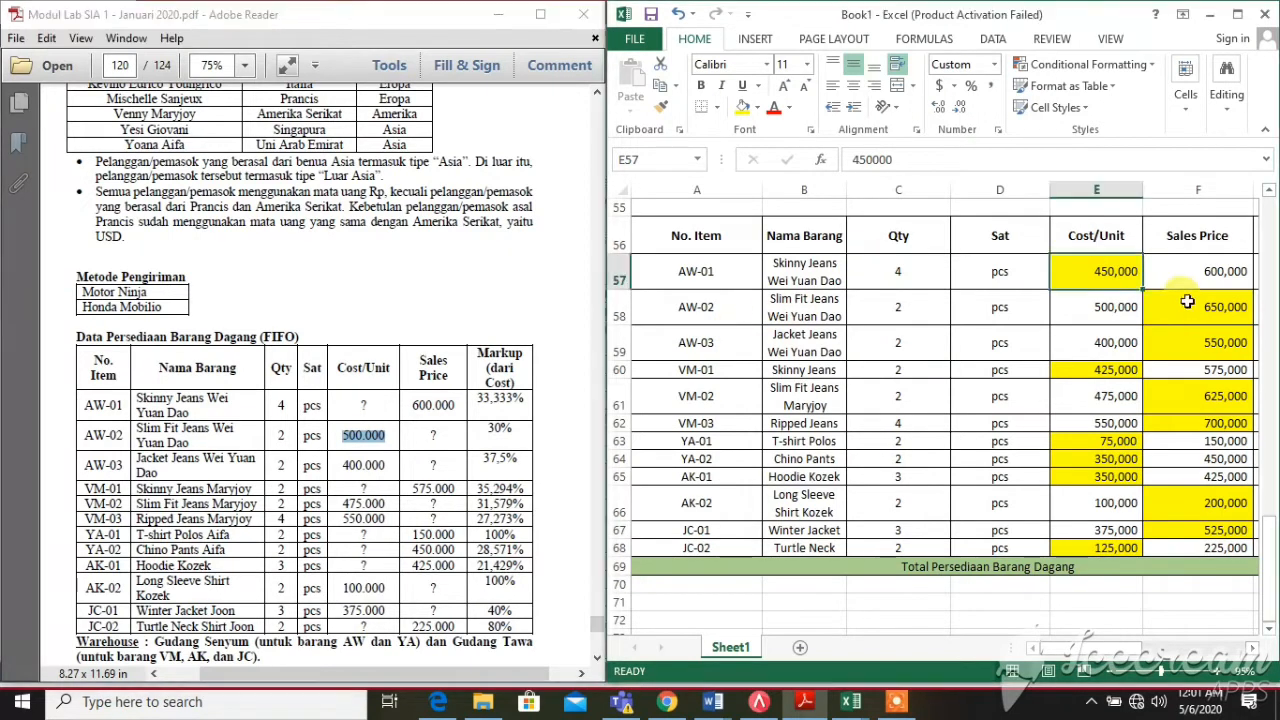
click(1195, 307)
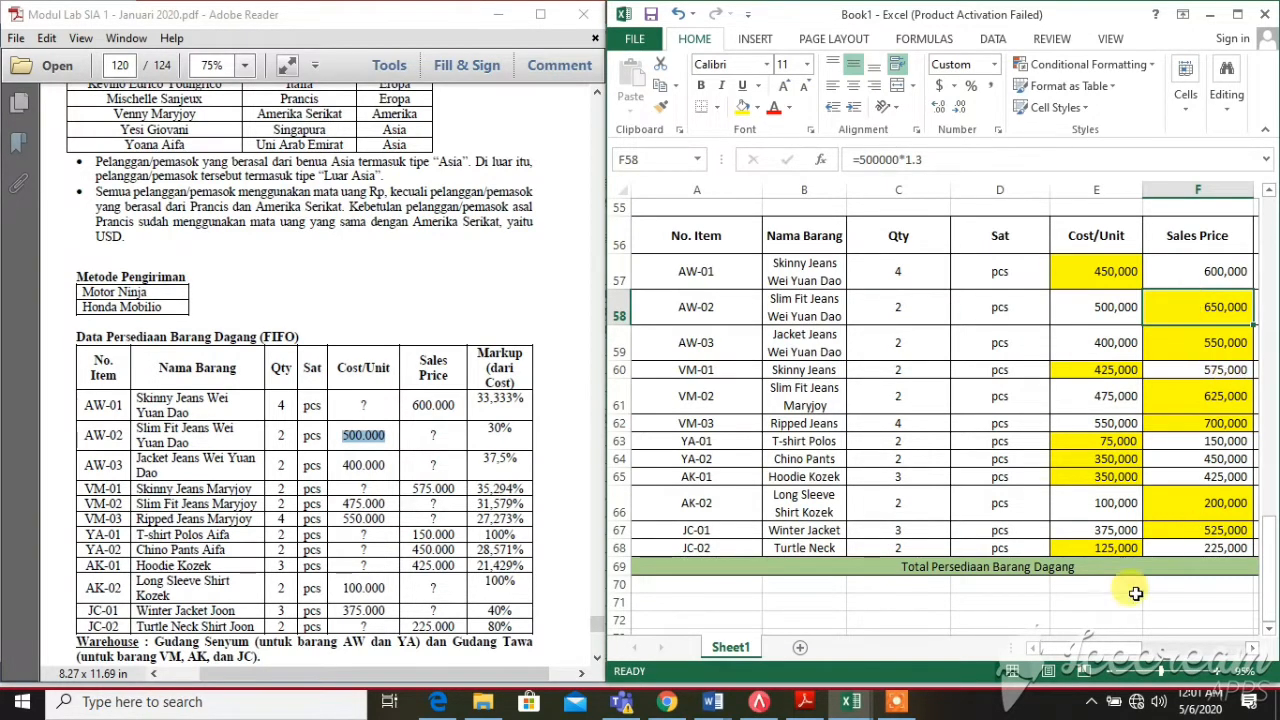
drag(1100, 655, 1148, 650)
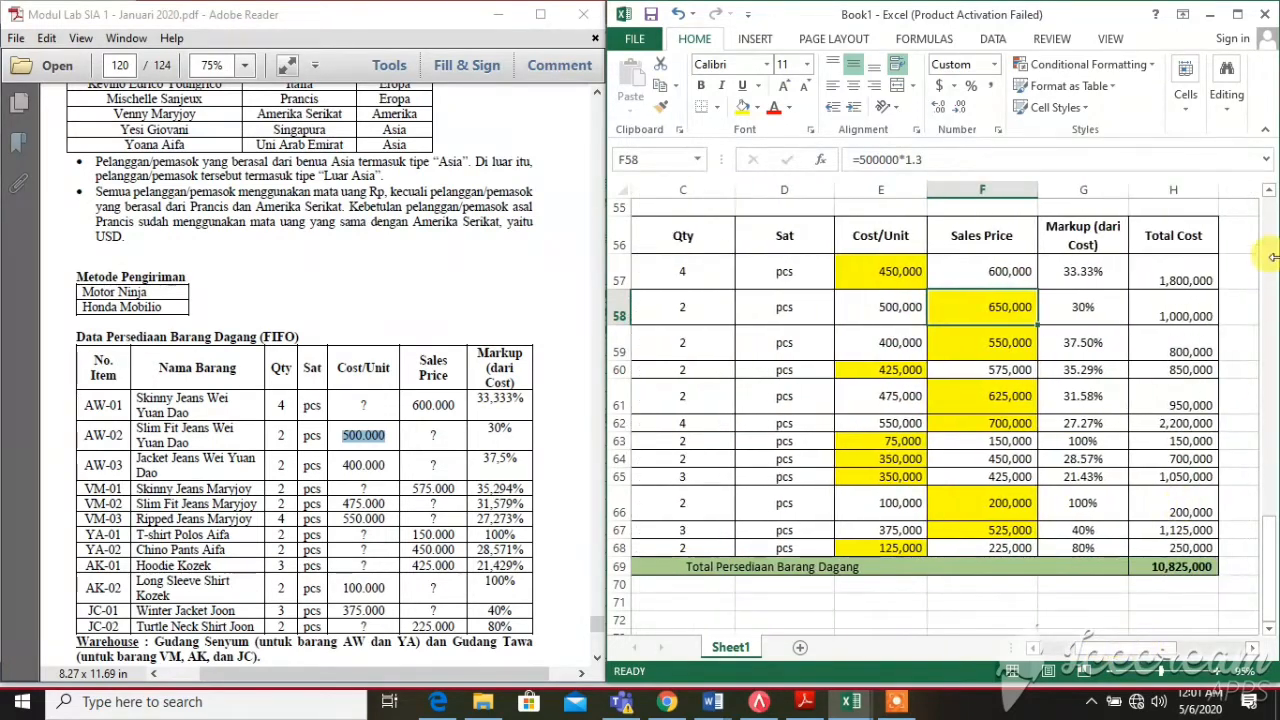
click(1152, 308)
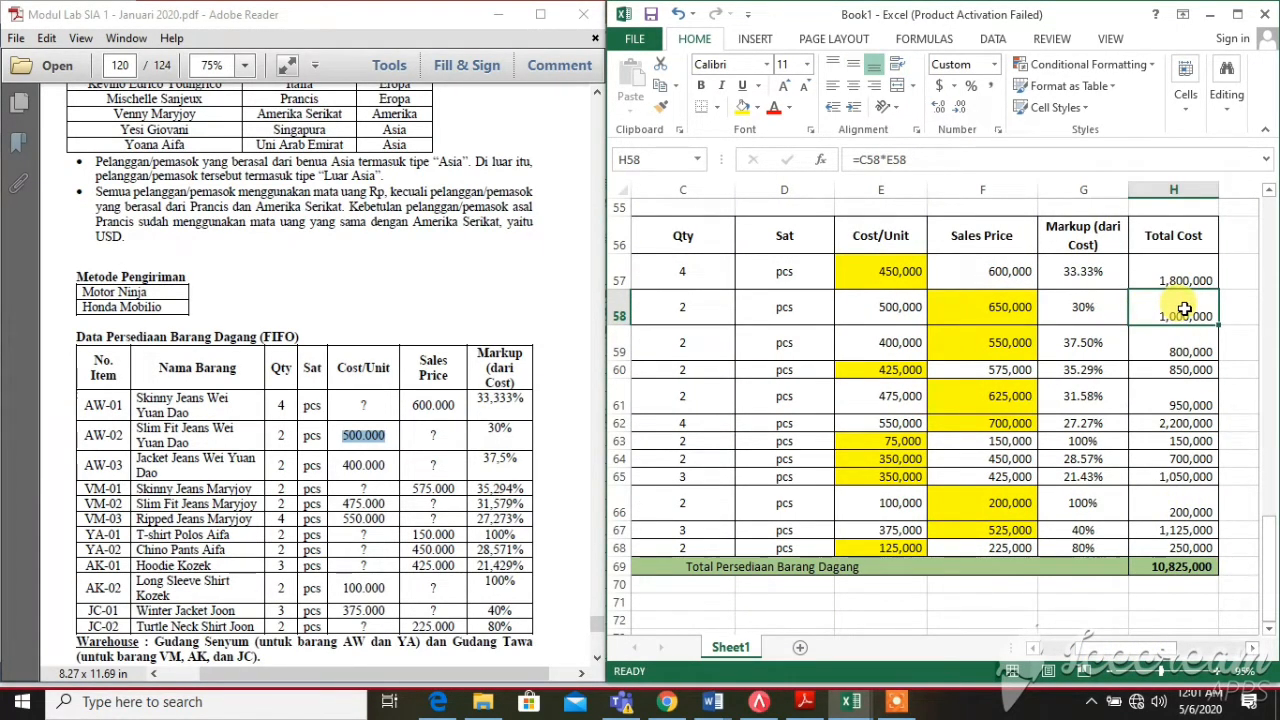
click(880, 309)
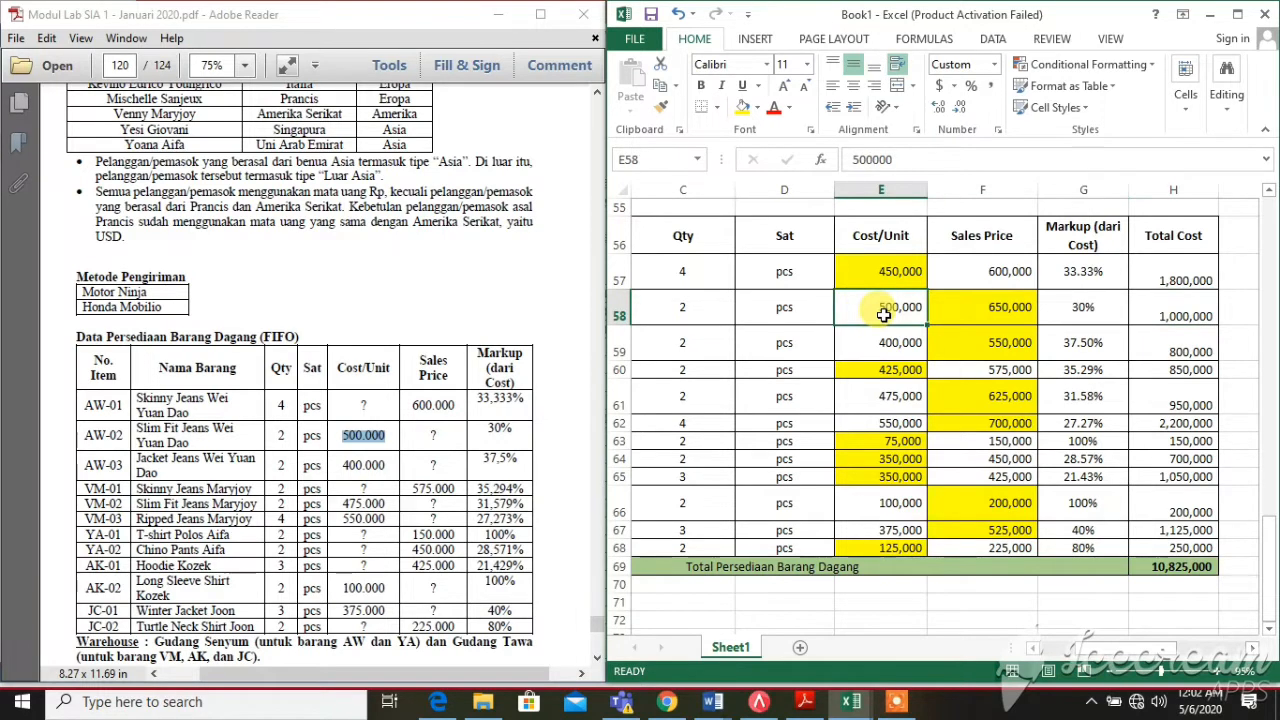
click(720, 316)
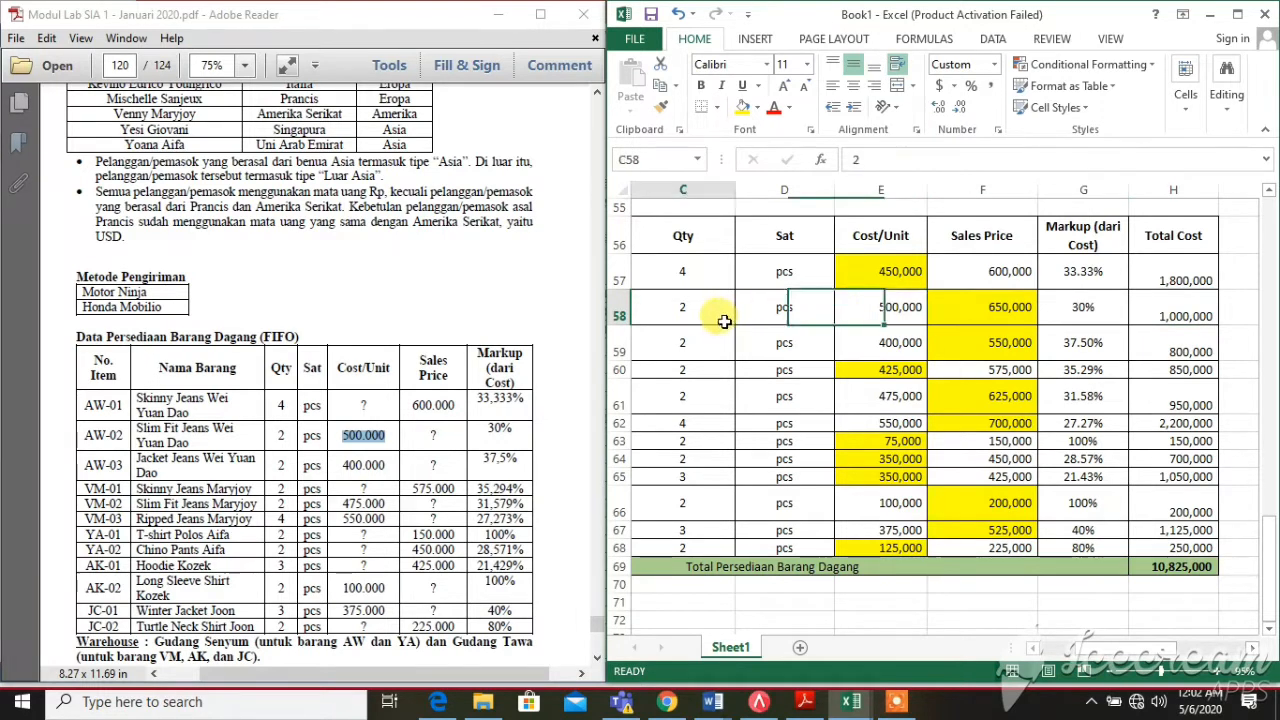
click(1160, 268)
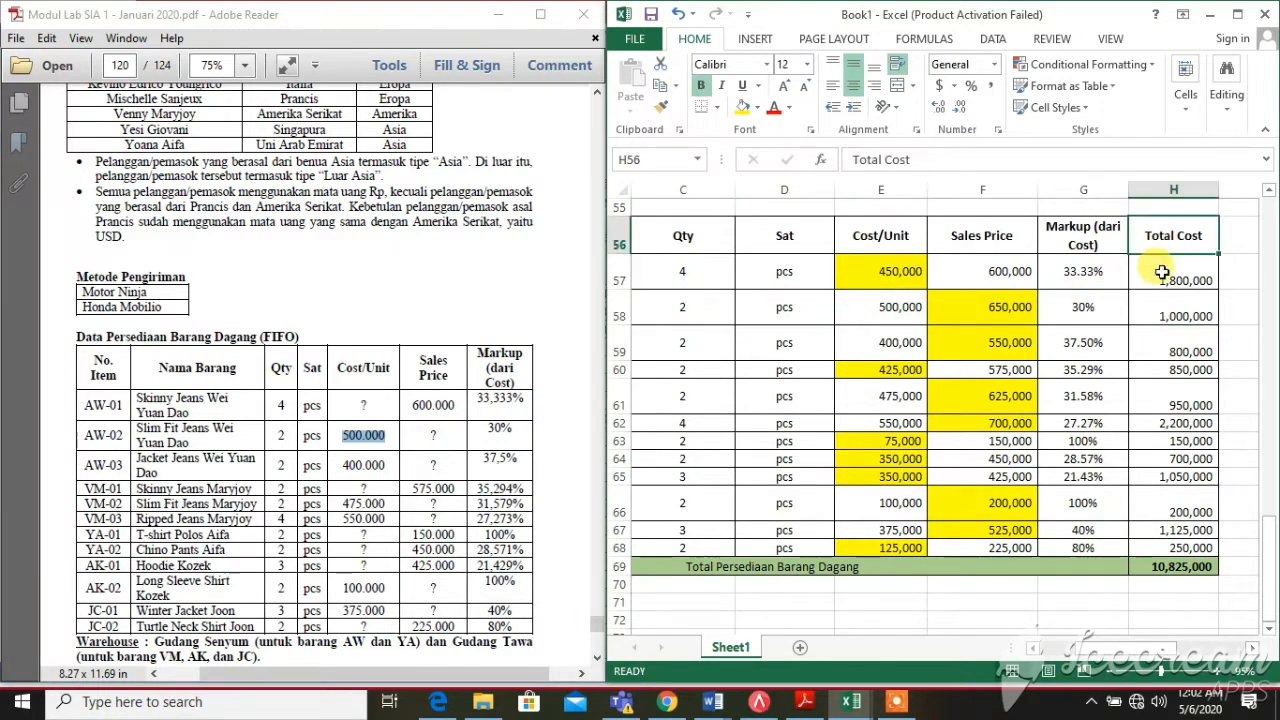
click(876, 269)
click(688, 271)
click(1165, 265)
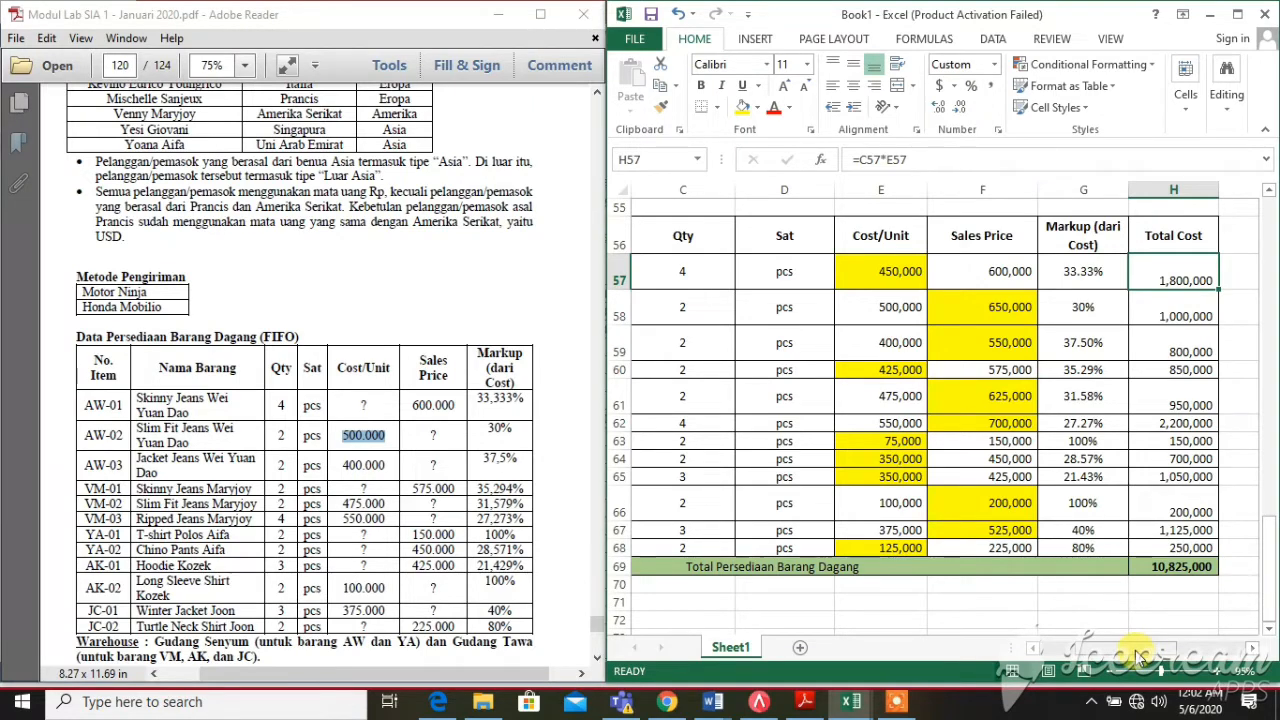
drag(1138, 657, 1099, 659)
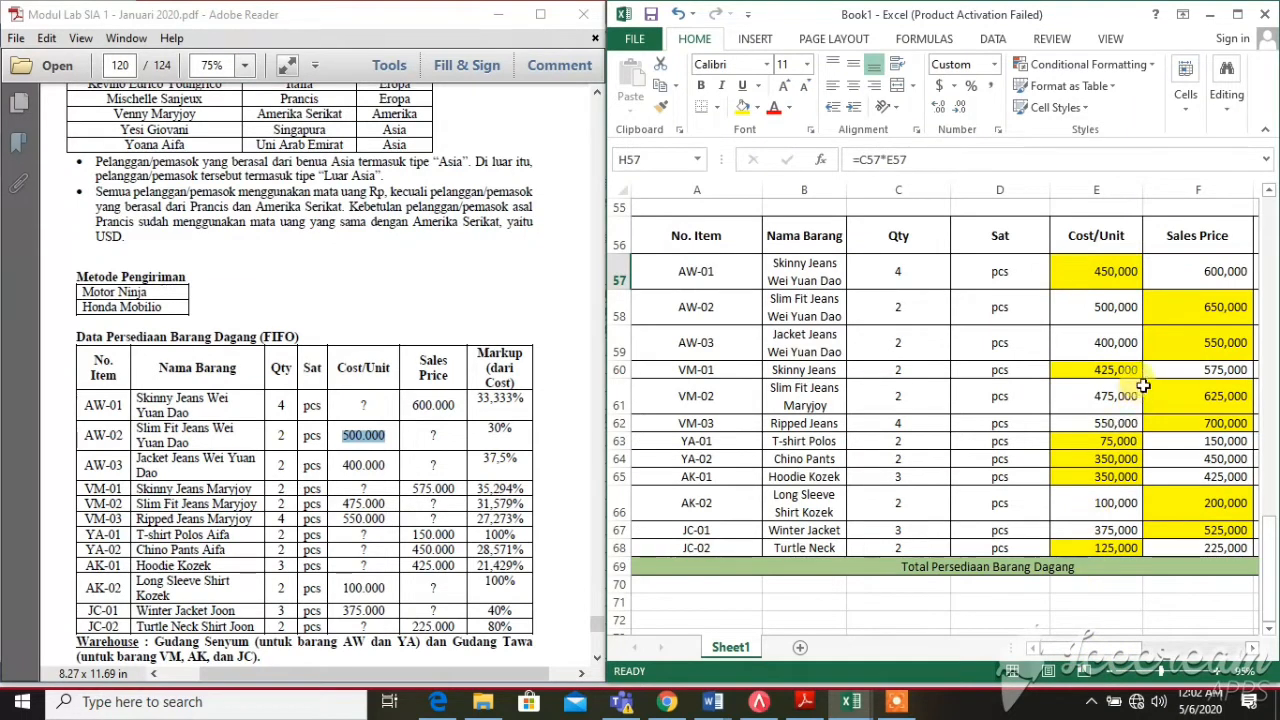
click(1185, 308)
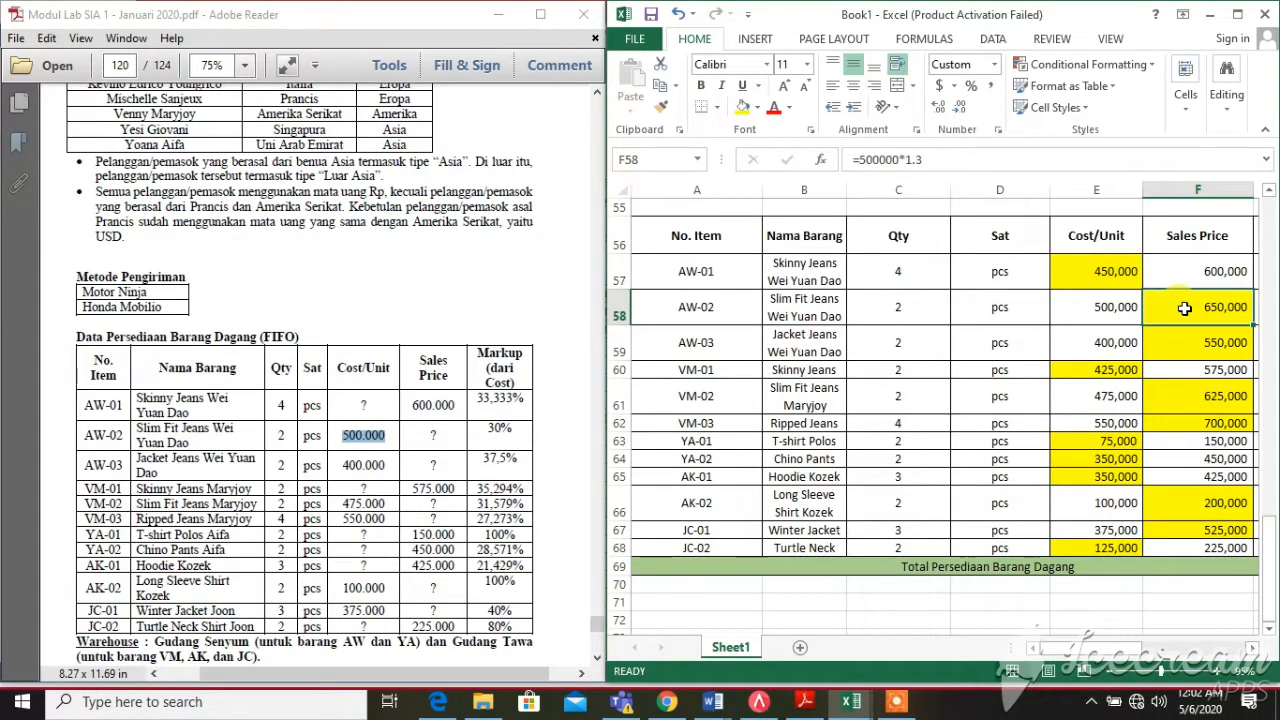
click(700, 342)
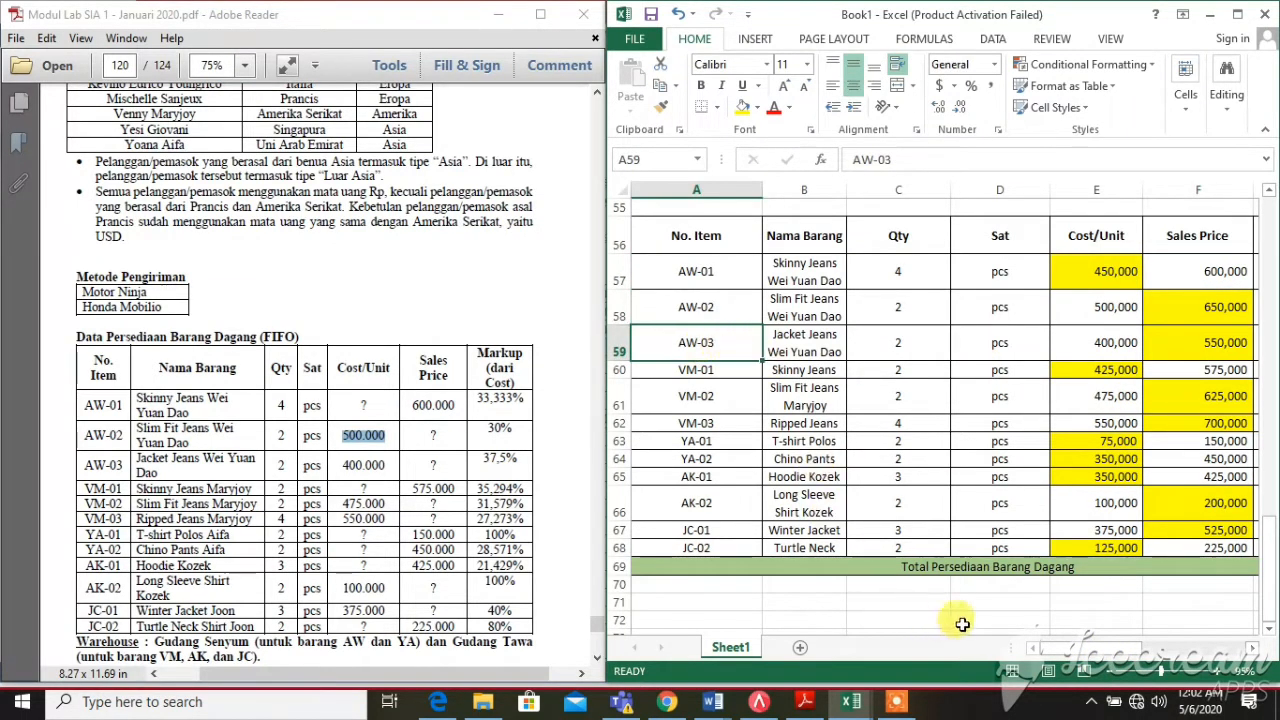
click(1150, 648)
click(1095, 649)
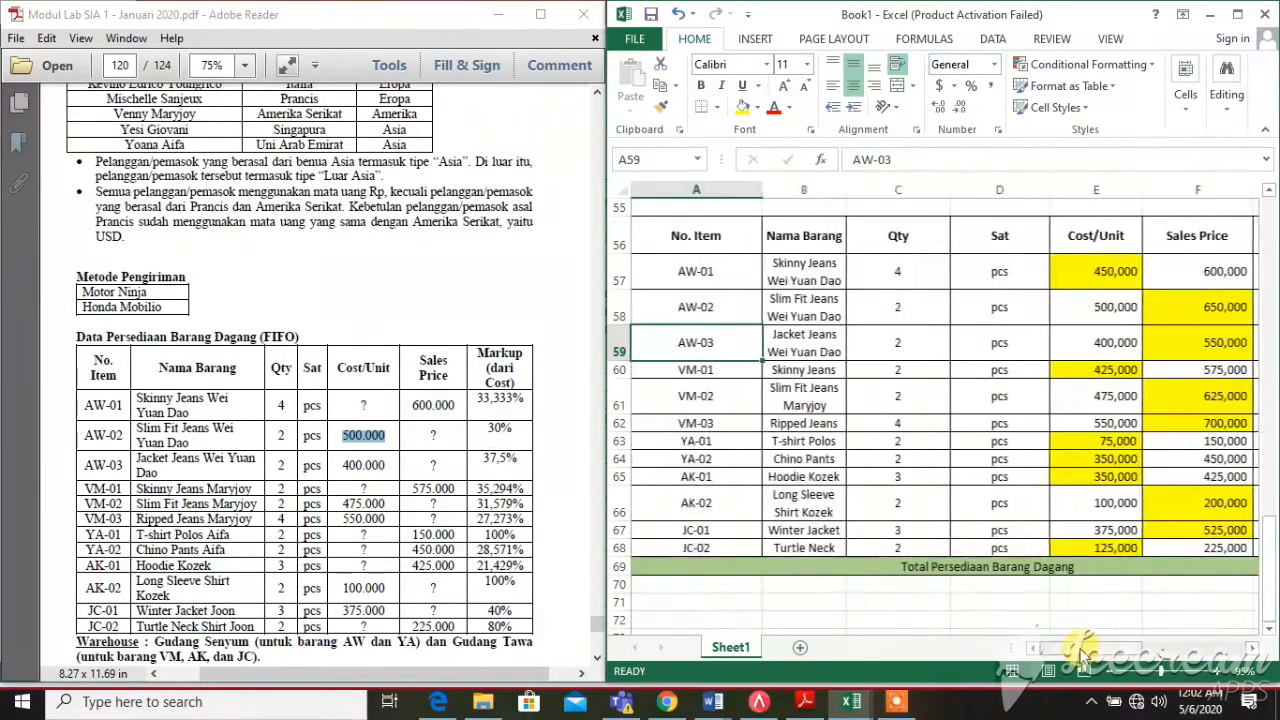
click(1118, 357)
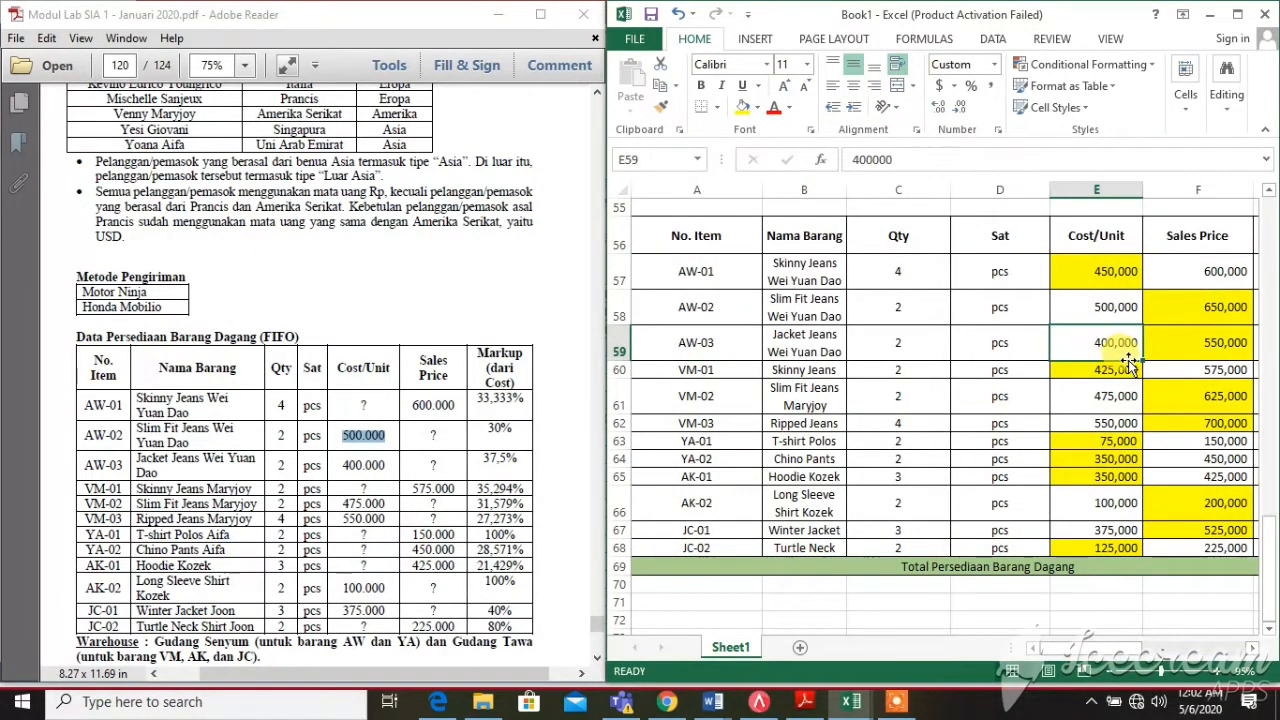
click(927, 349)
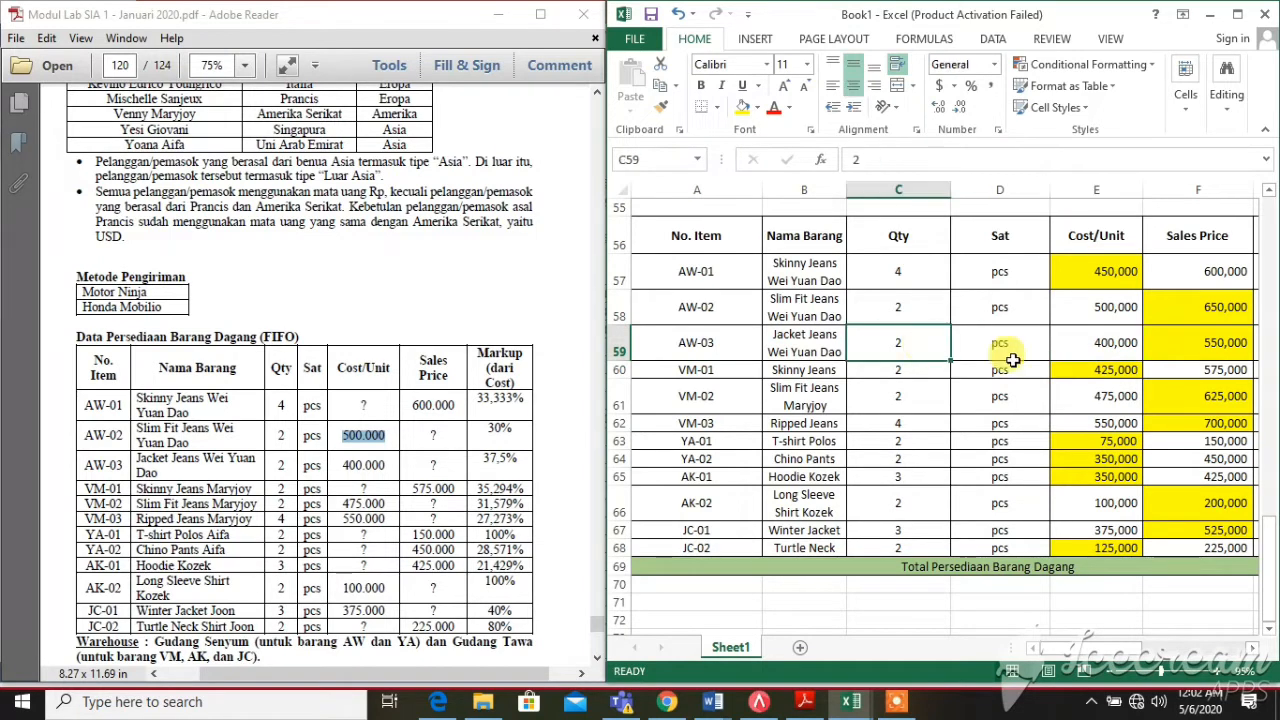
click(1134, 341)
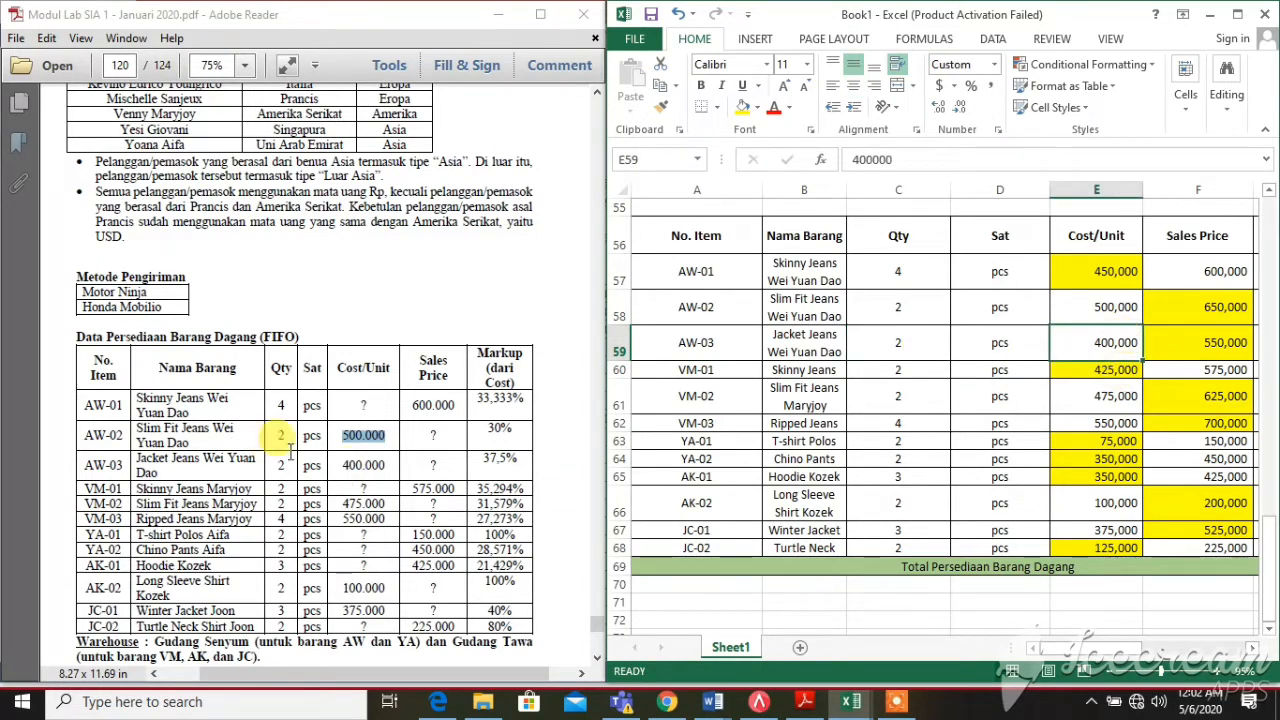
drag(342, 466, 386, 463)
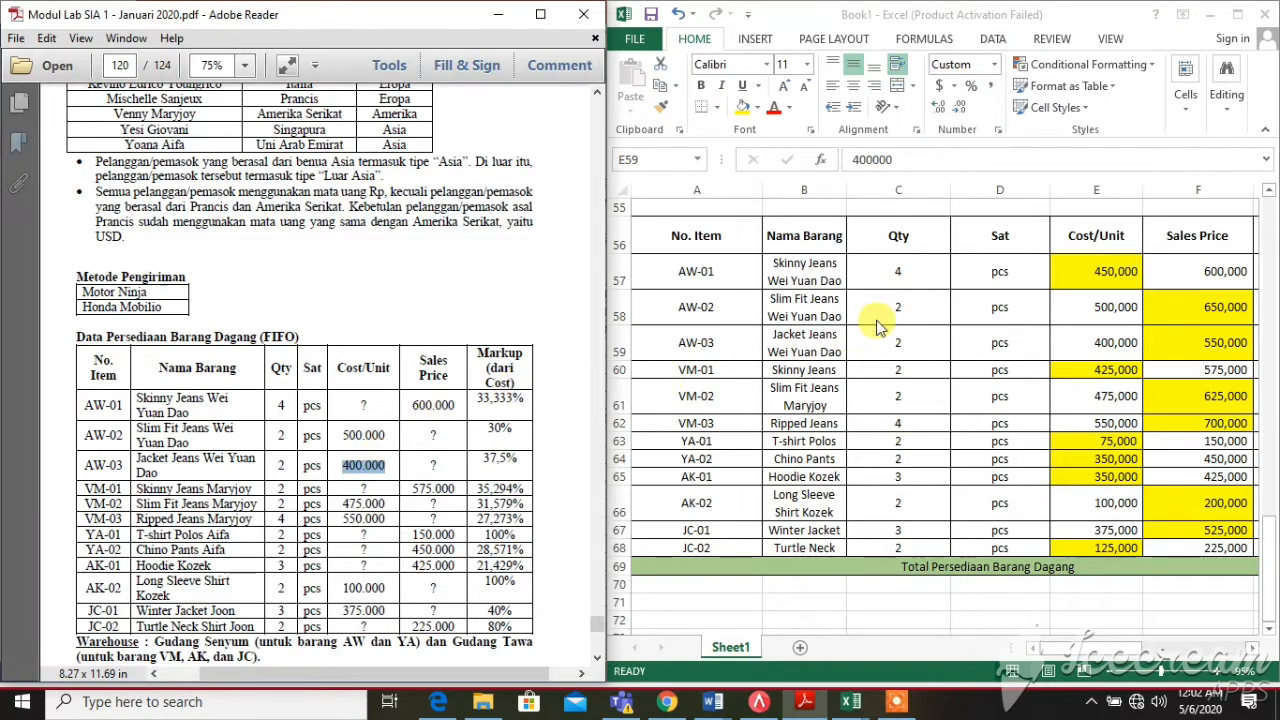
click(1199, 344)
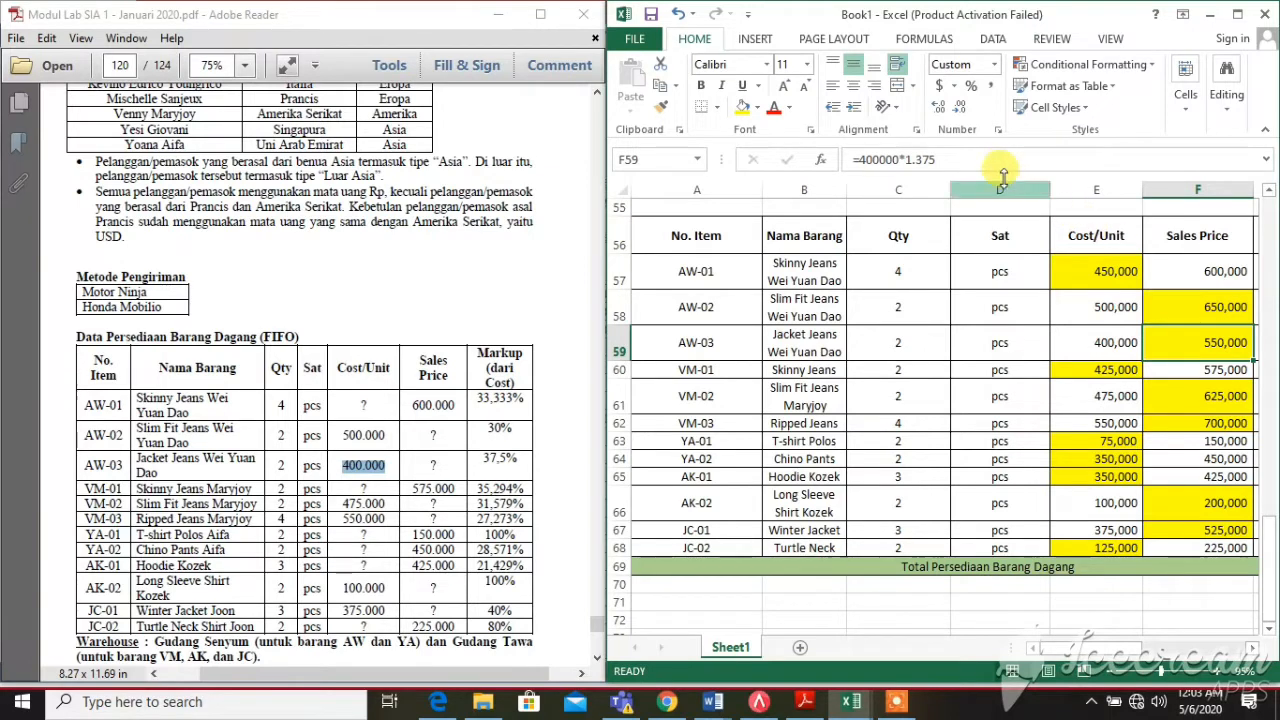
click(945, 161)
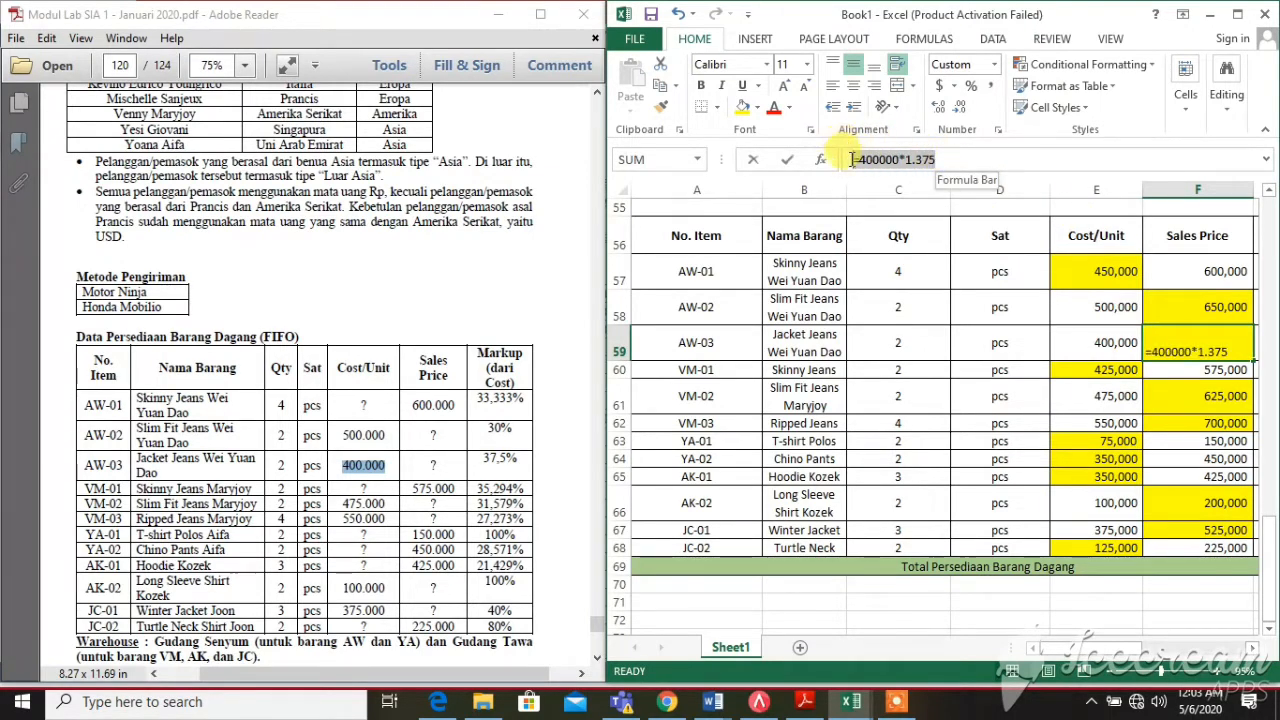
drag(851, 150, 945, 162)
key(ctrl)
key(ctrl)
key(ctrl)
key(ctrl)
key(ctrl)
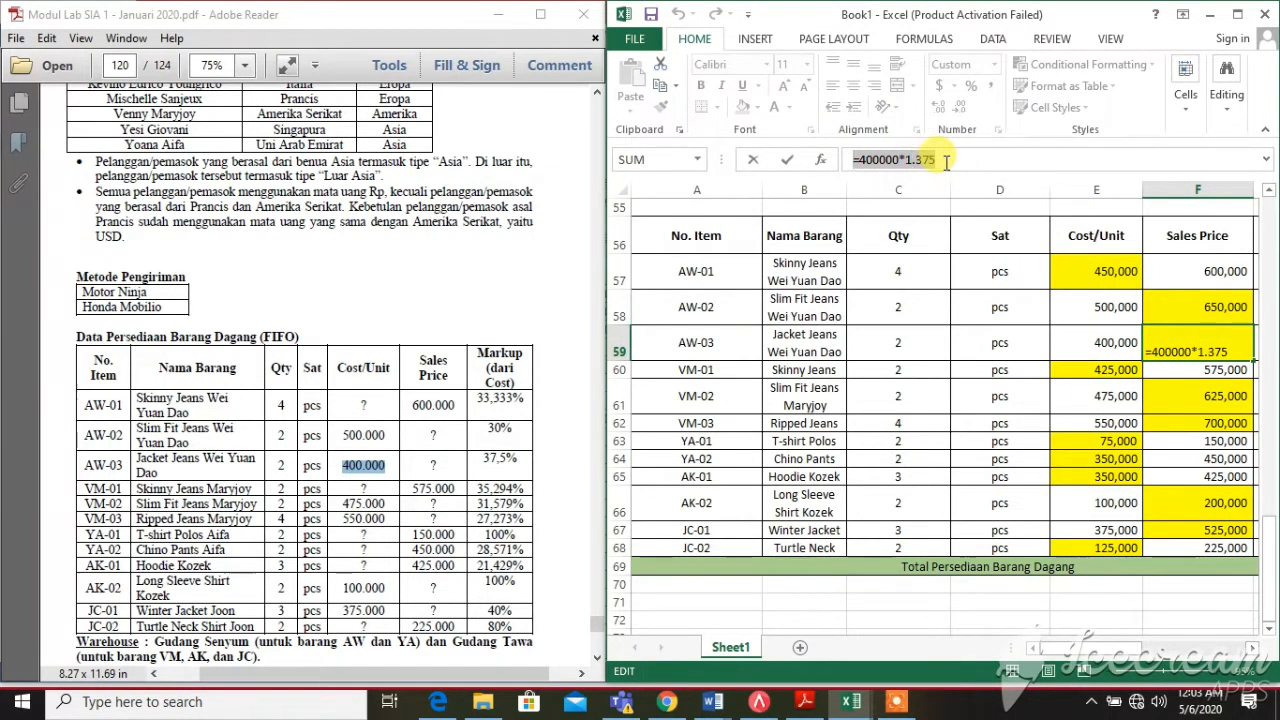
key(ctrl)
key(Return)
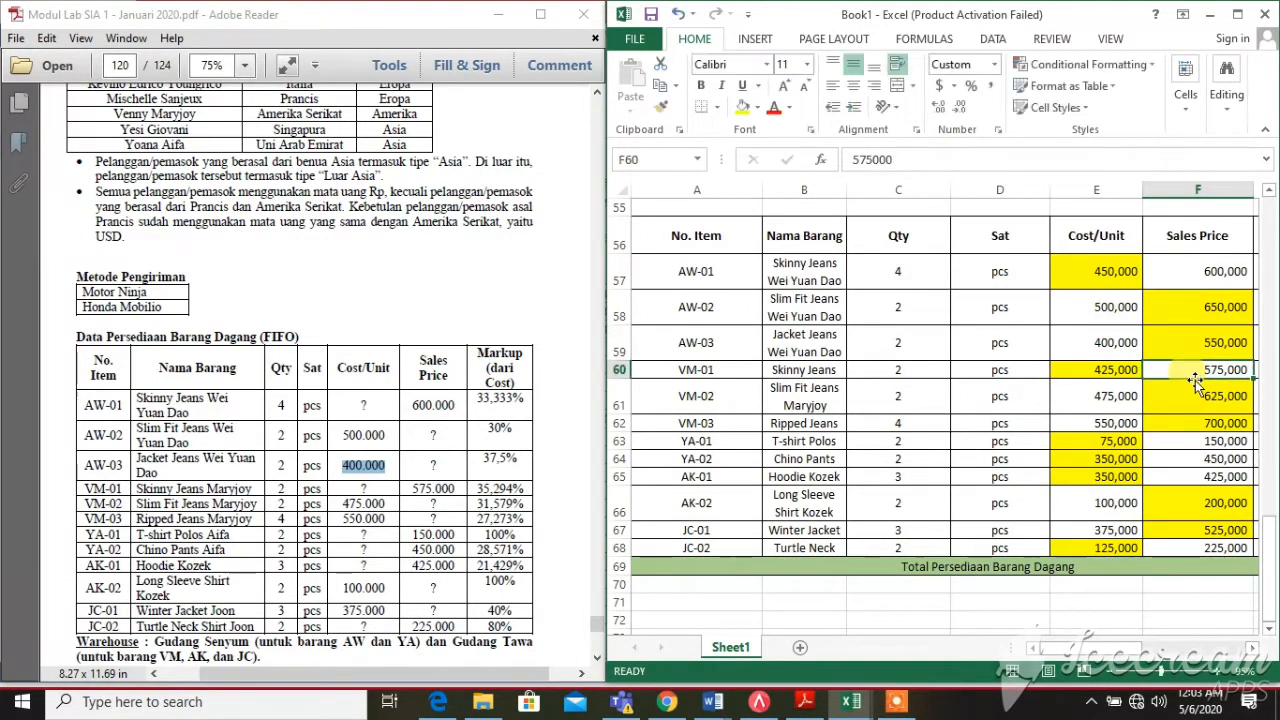
click(1094, 368)
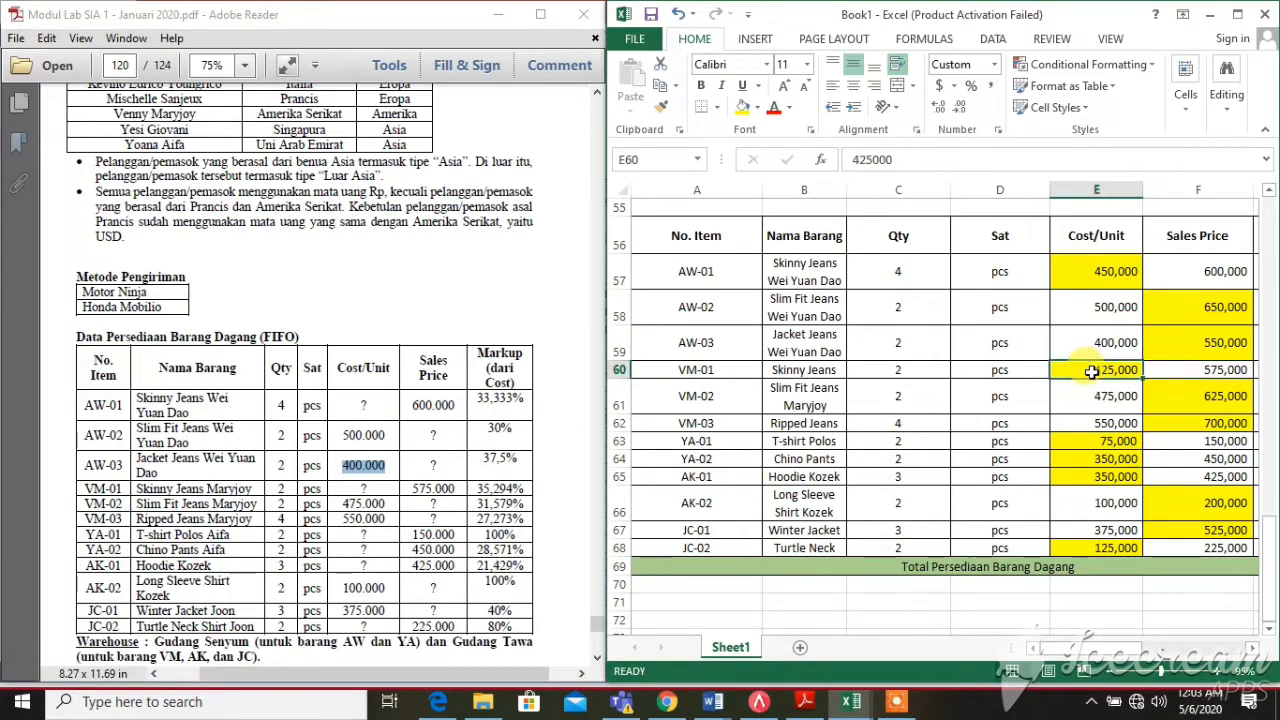
key(Right)
key(Right)
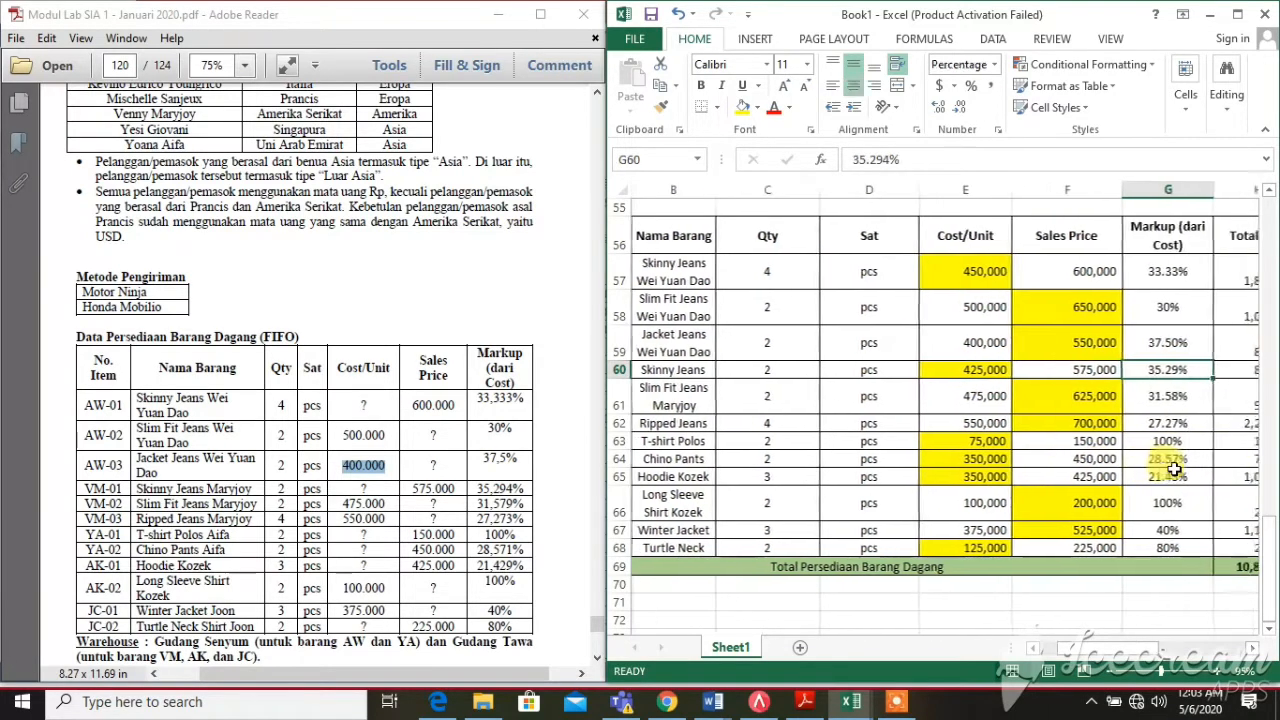
click(700, 370)
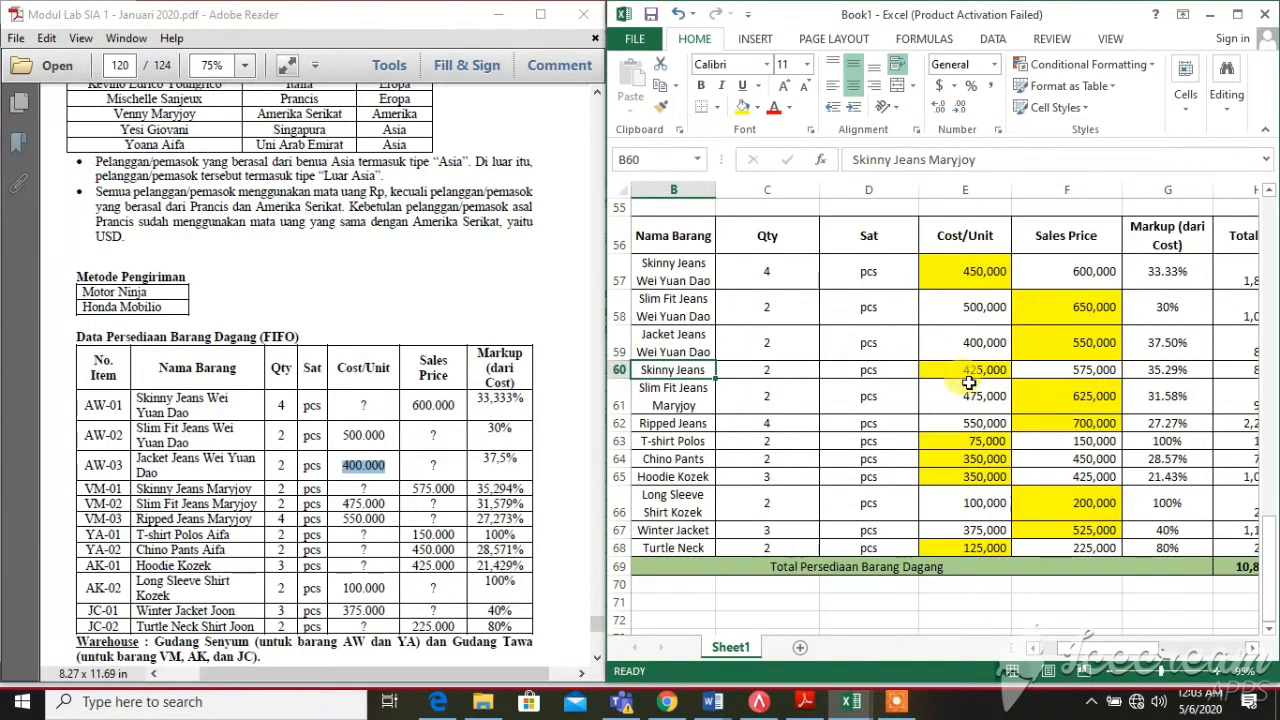
click(1051, 369)
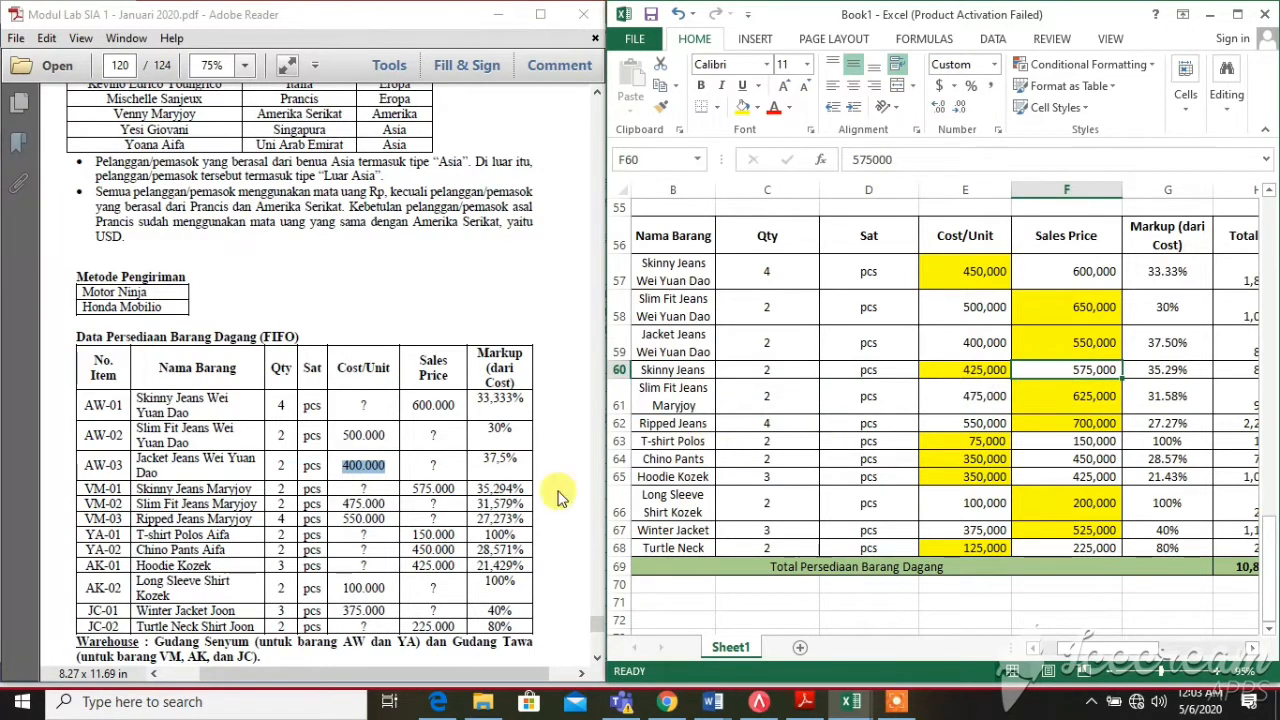
drag(410, 482, 455, 486)
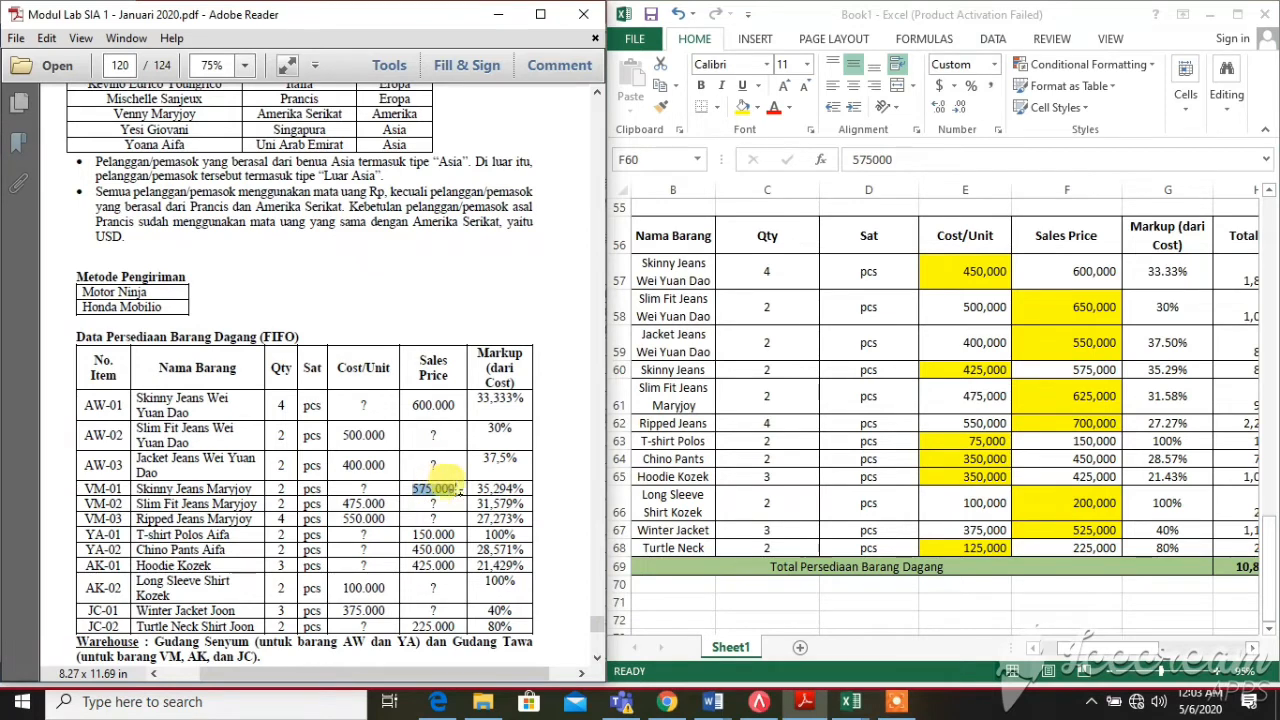
drag(358, 486, 373, 486)
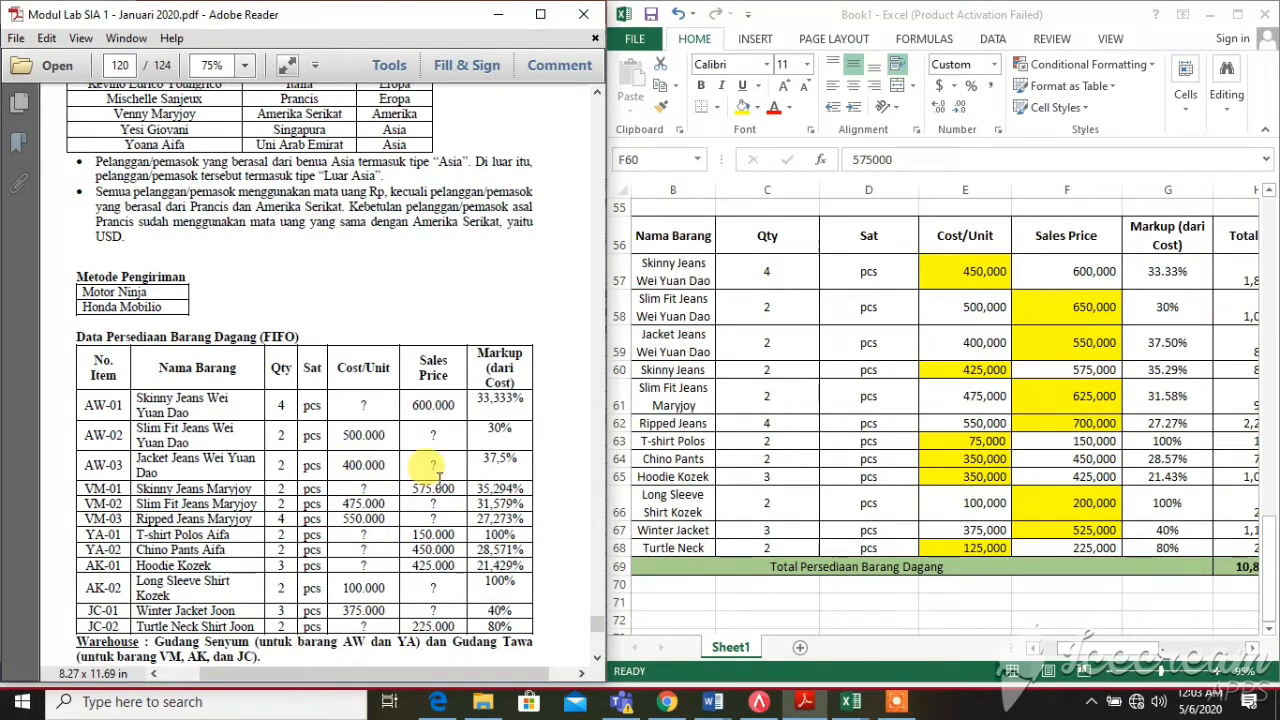
click(945, 371)
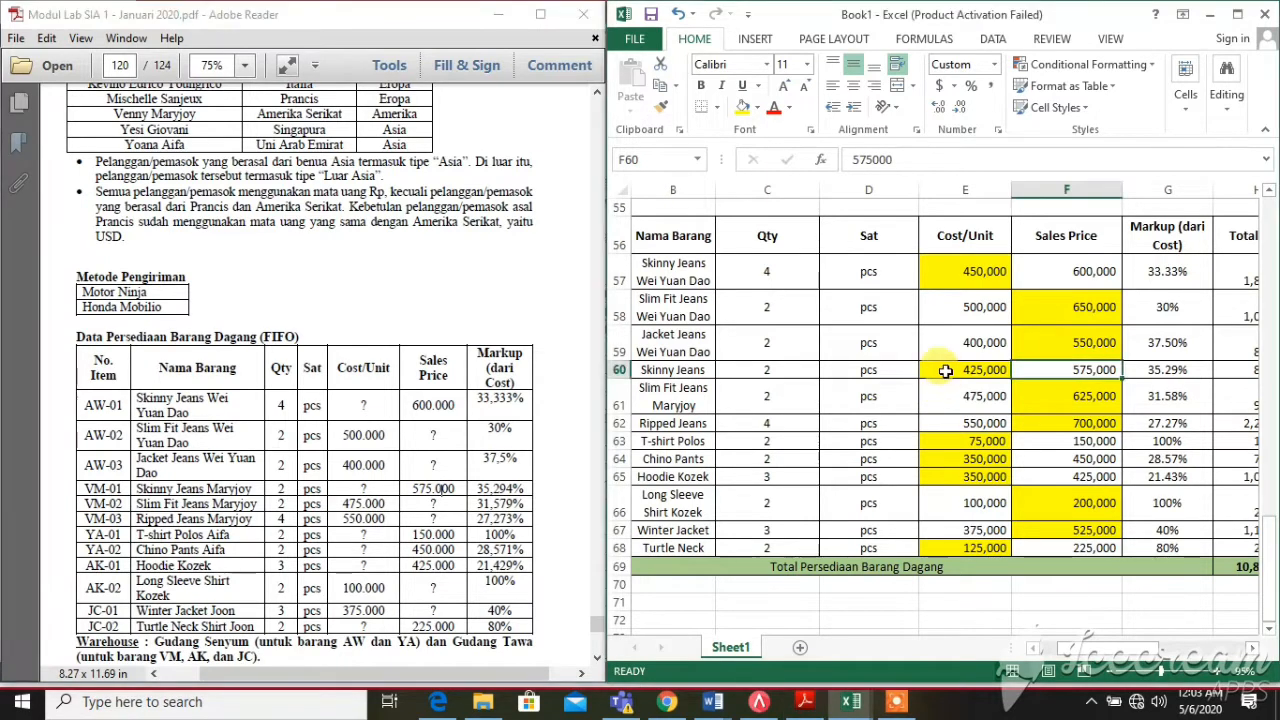
click(945, 371)
click(1079, 367)
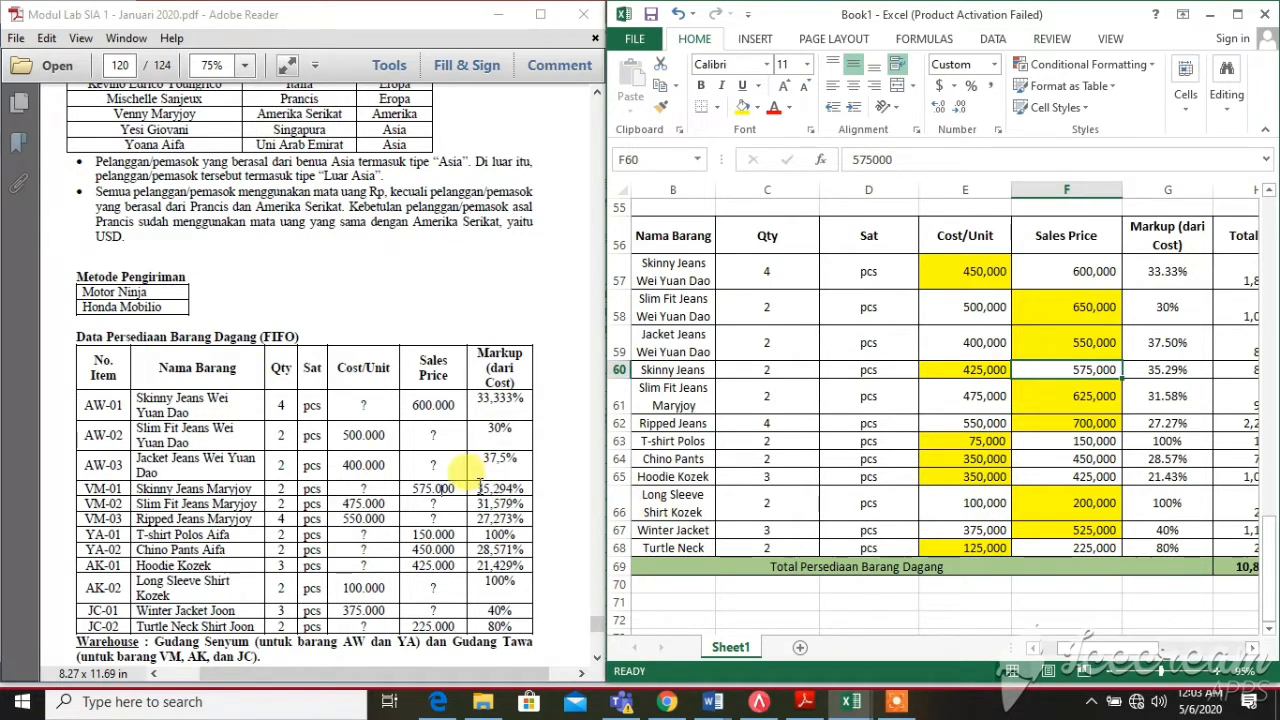
drag(478, 489, 521, 489)
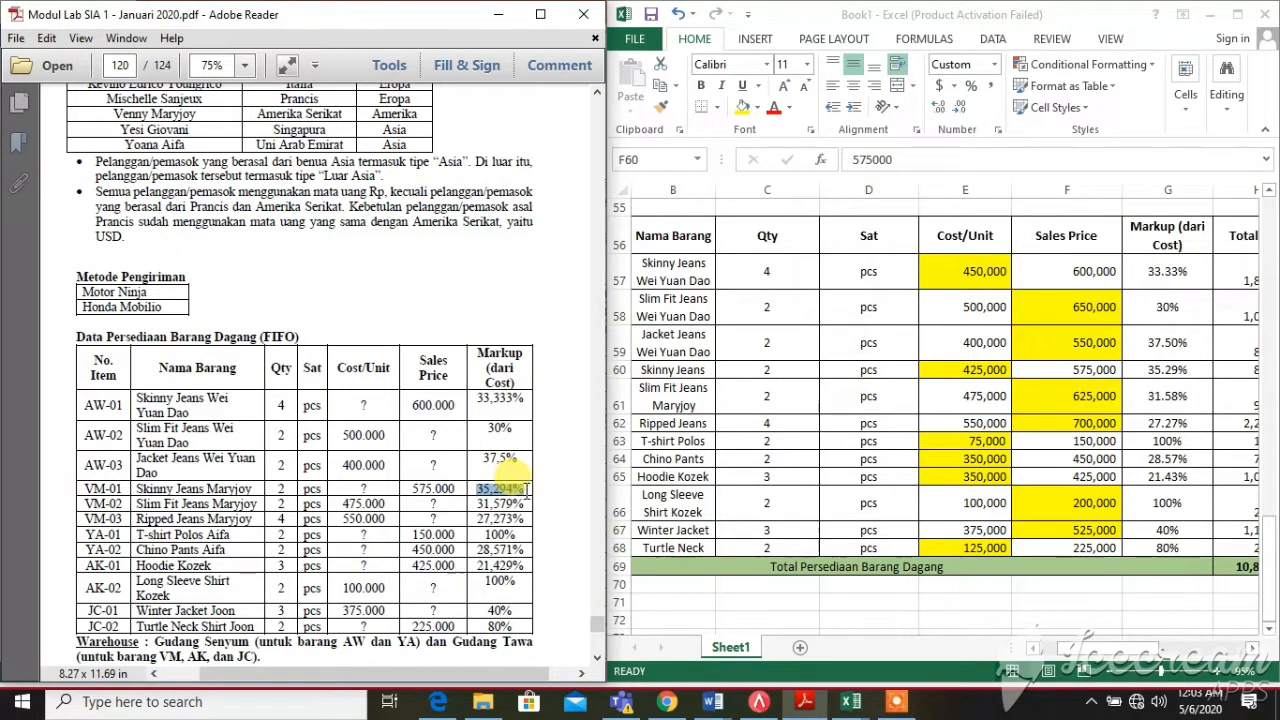
key(ctrl)
key(ctrl)
key(ctrl)
key(ctrl)
key(ctrl)
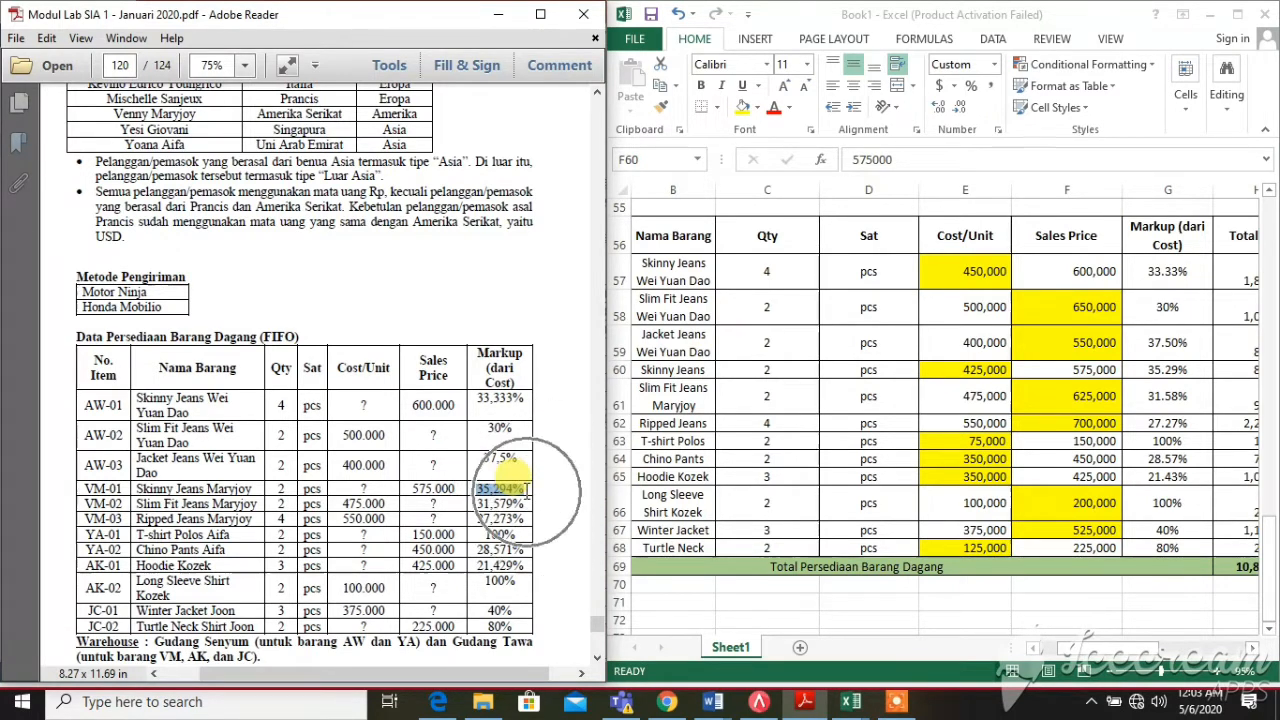
key(ctrl)
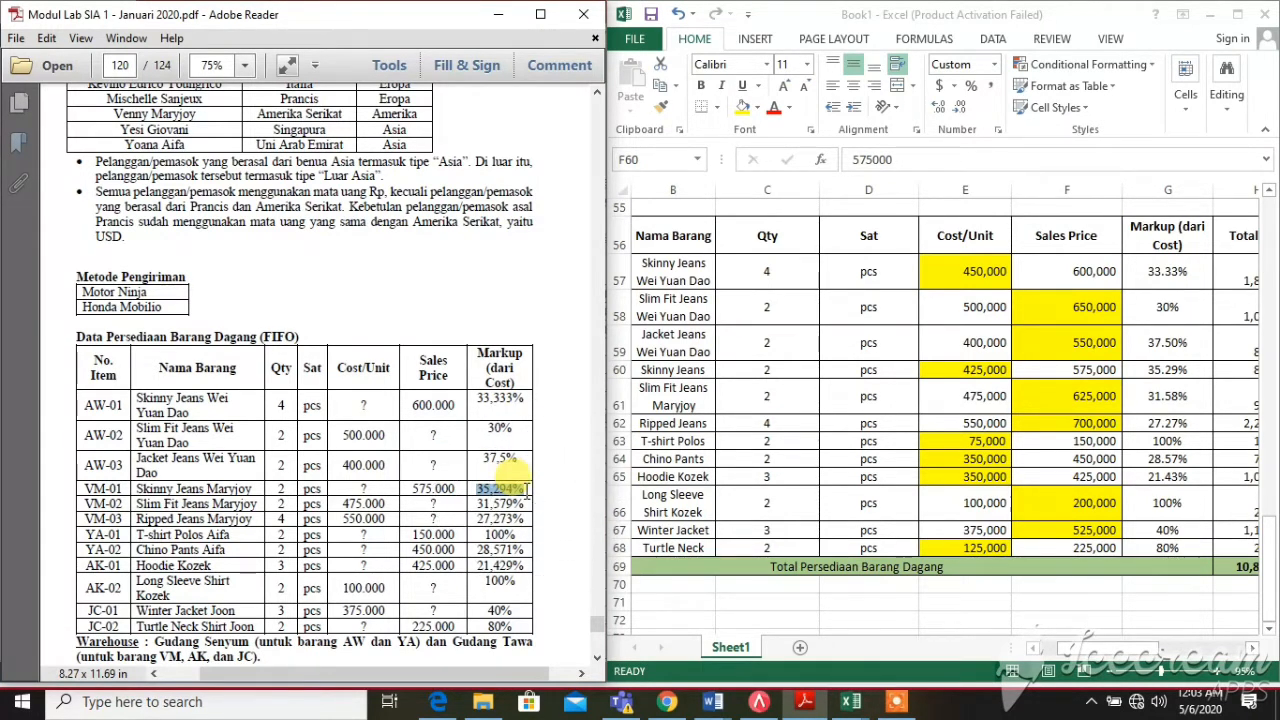
click(380, 487)
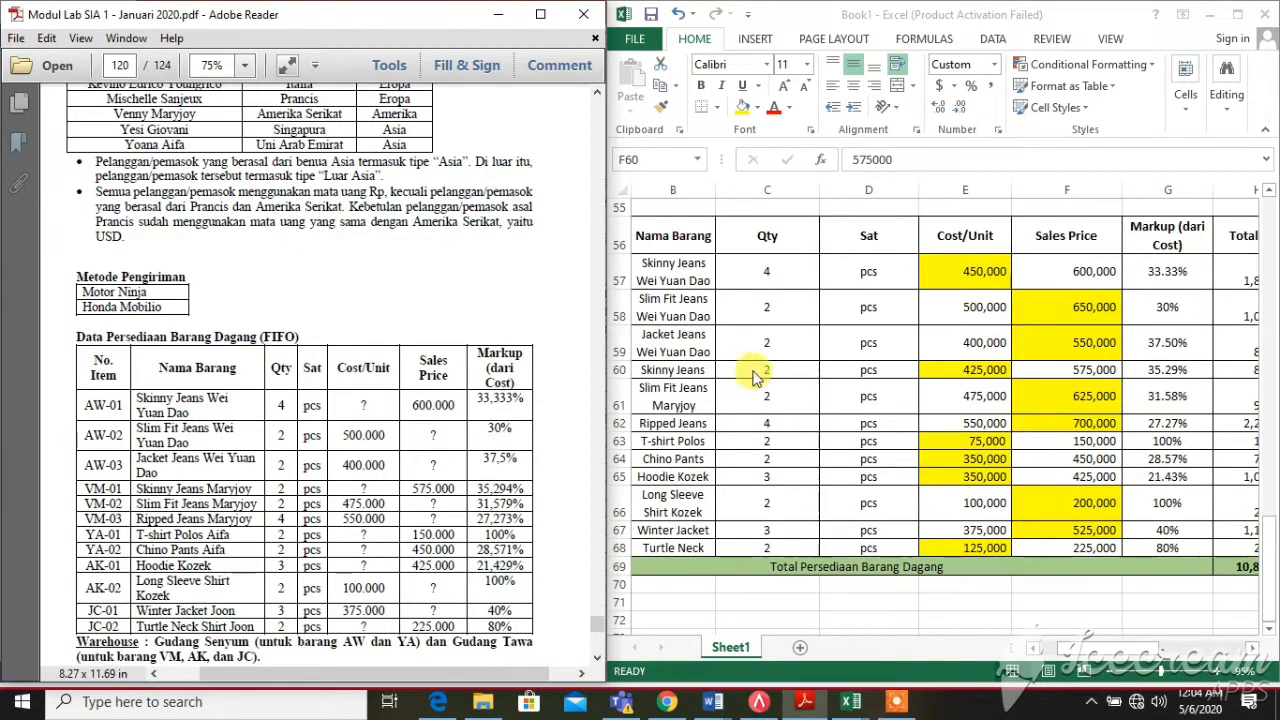
click(700, 370)
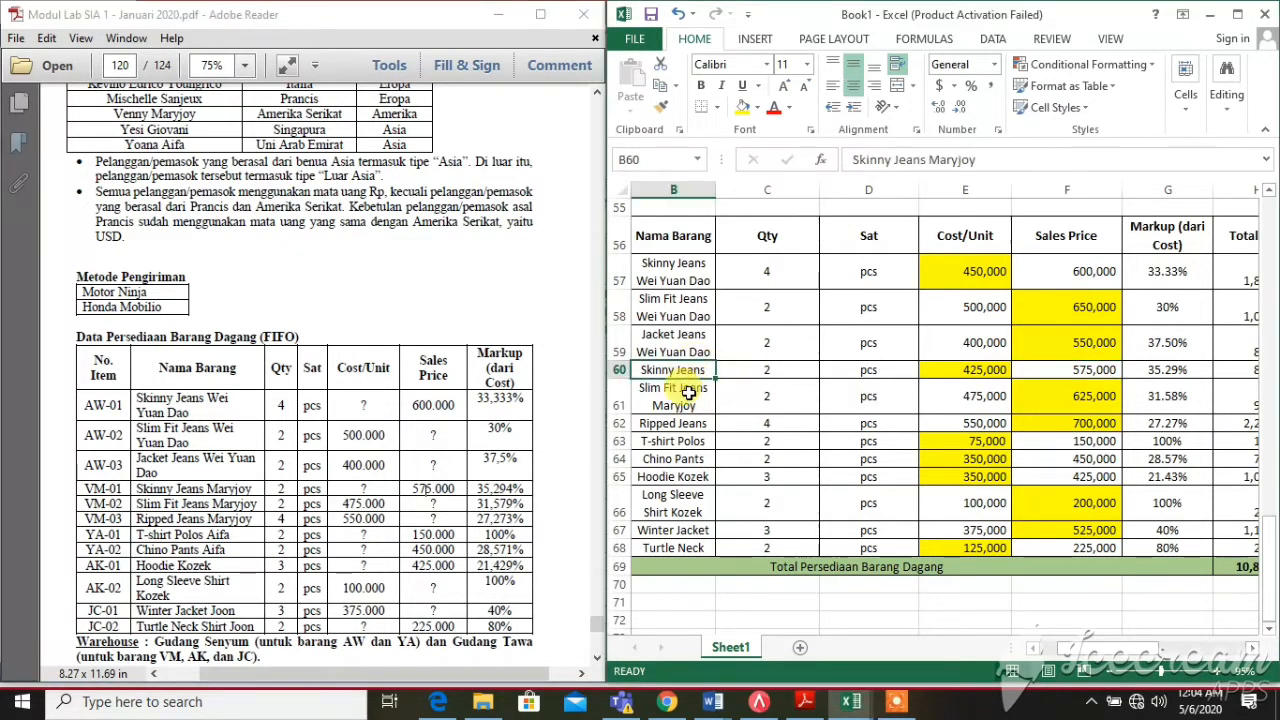
click(688, 393)
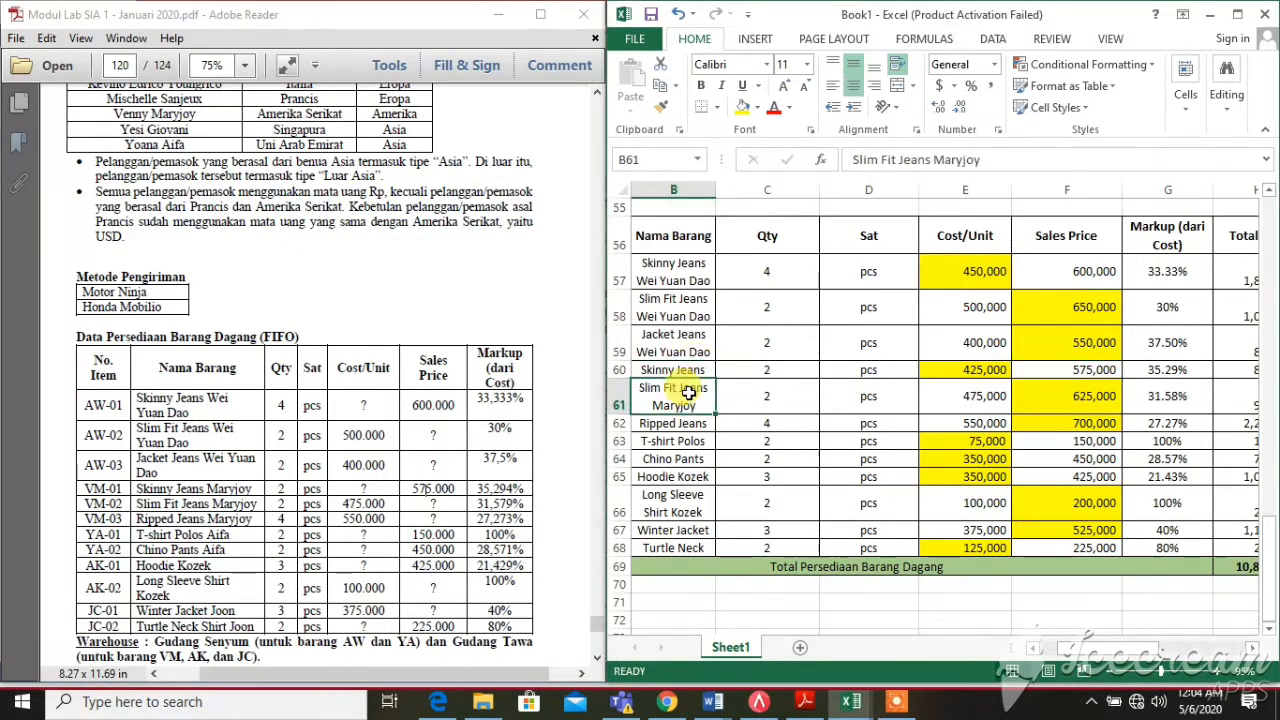
click(1008, 396)
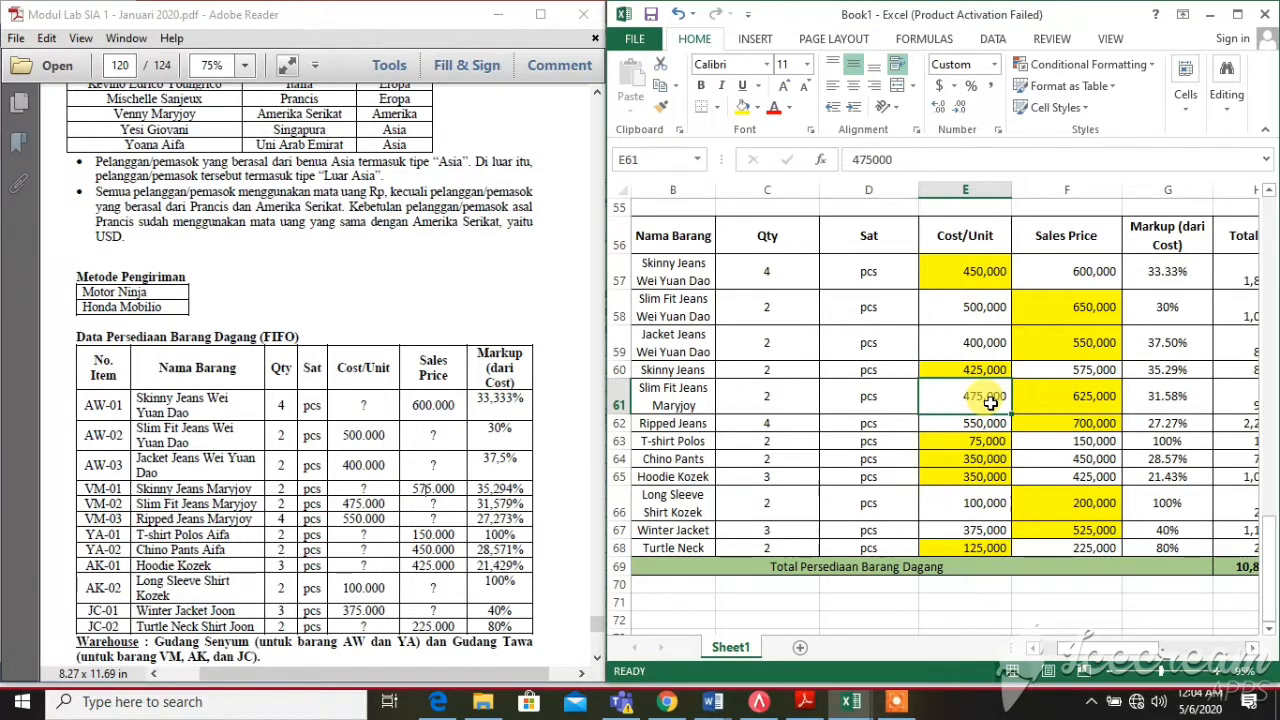
click(1033, 396)
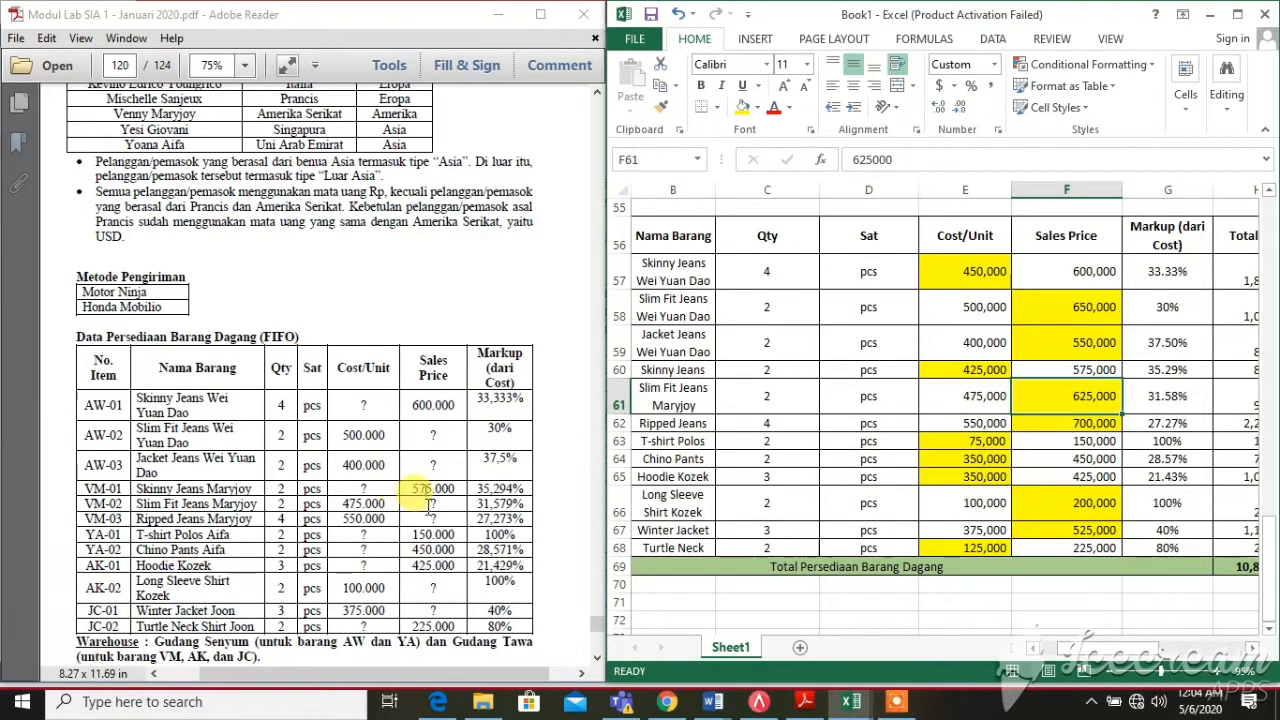
click(961, 403)
click(334, 503)
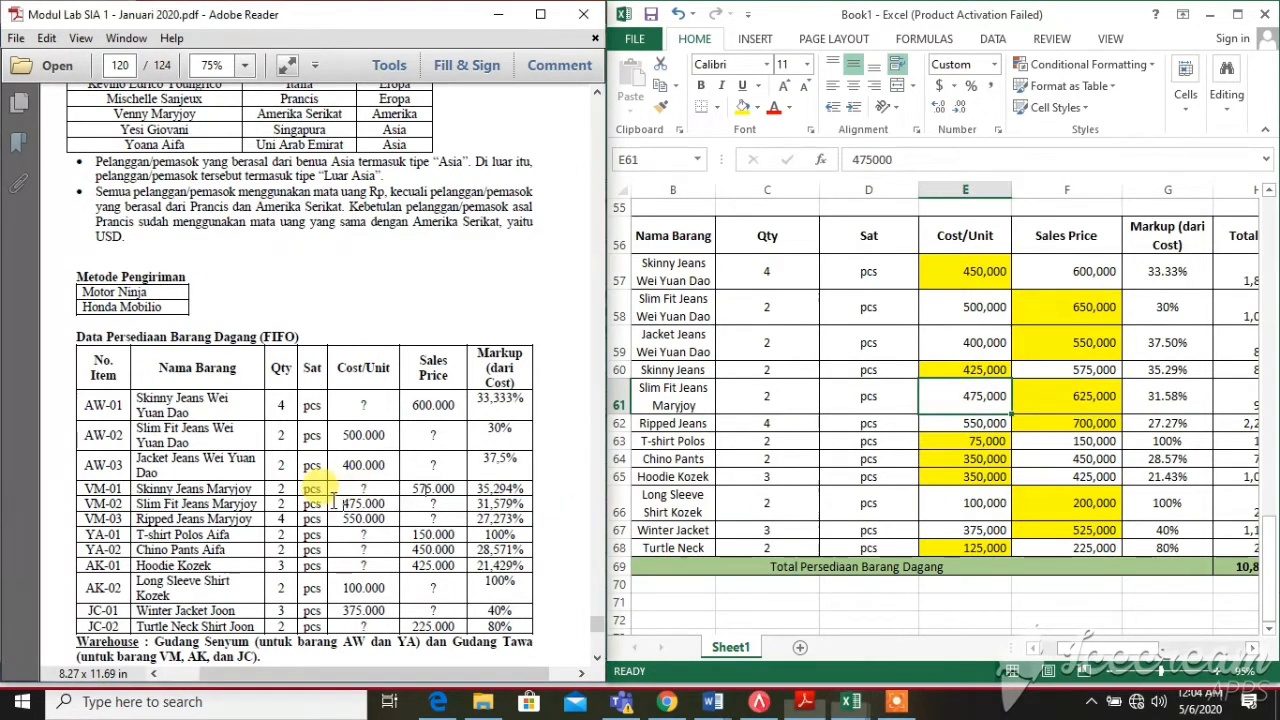
drag(334, 503, 366, 503)
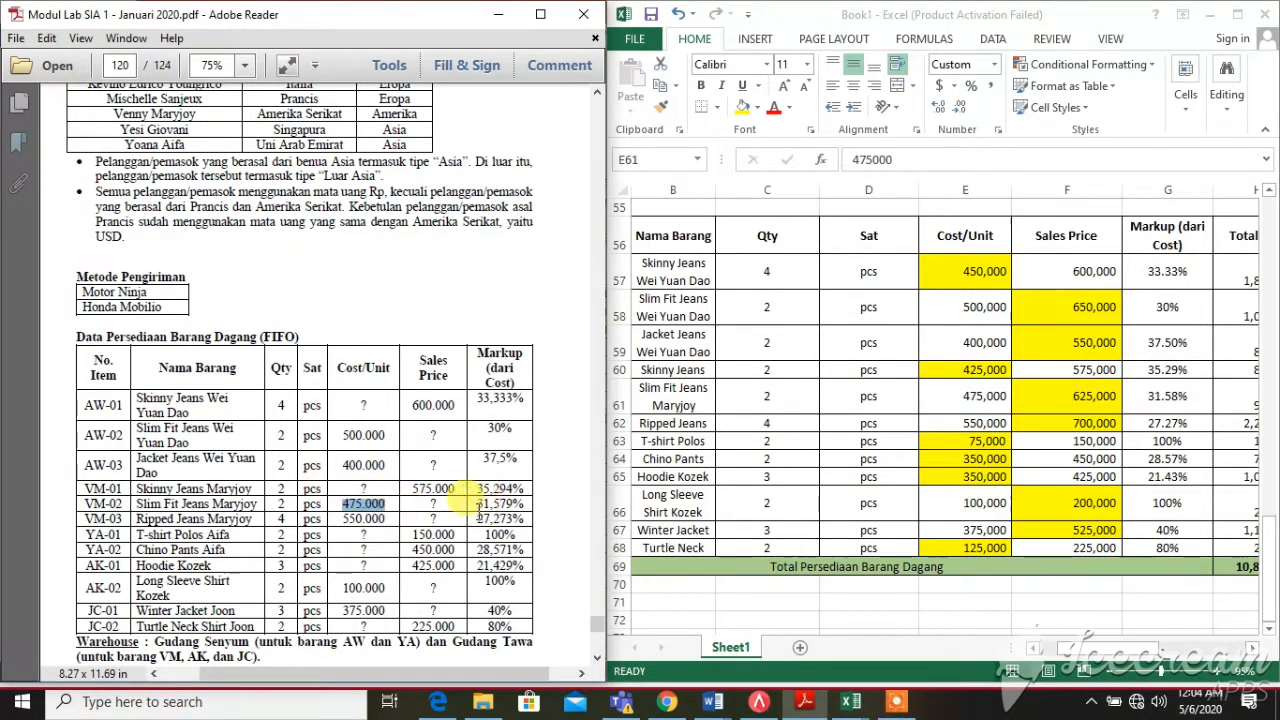
drag(477, 503, 527, 508)
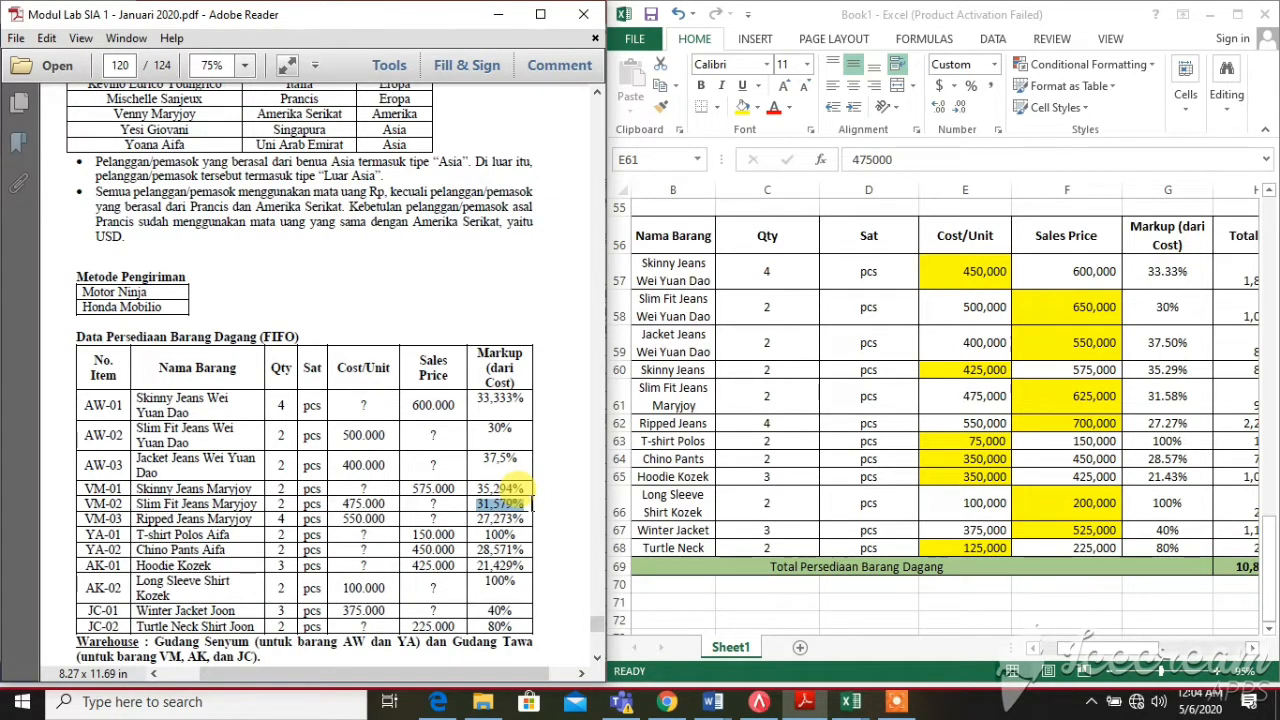
click(1054, 387)
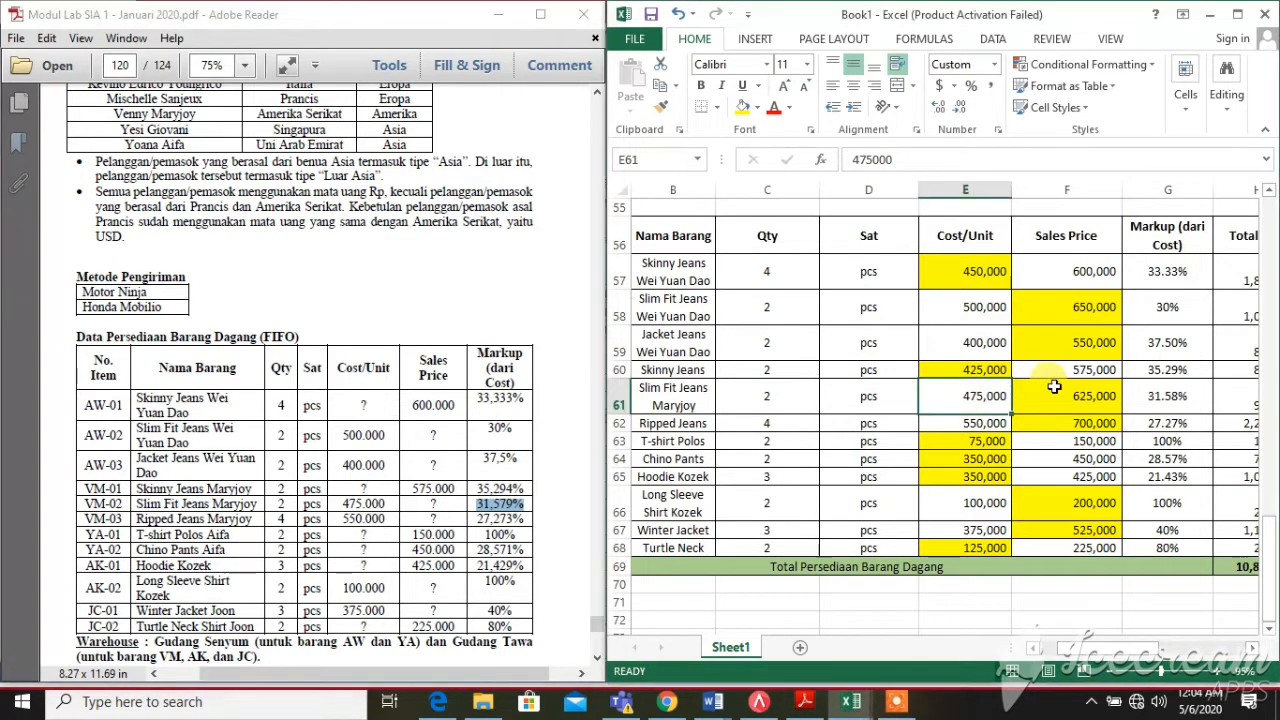
click(1054, 387)
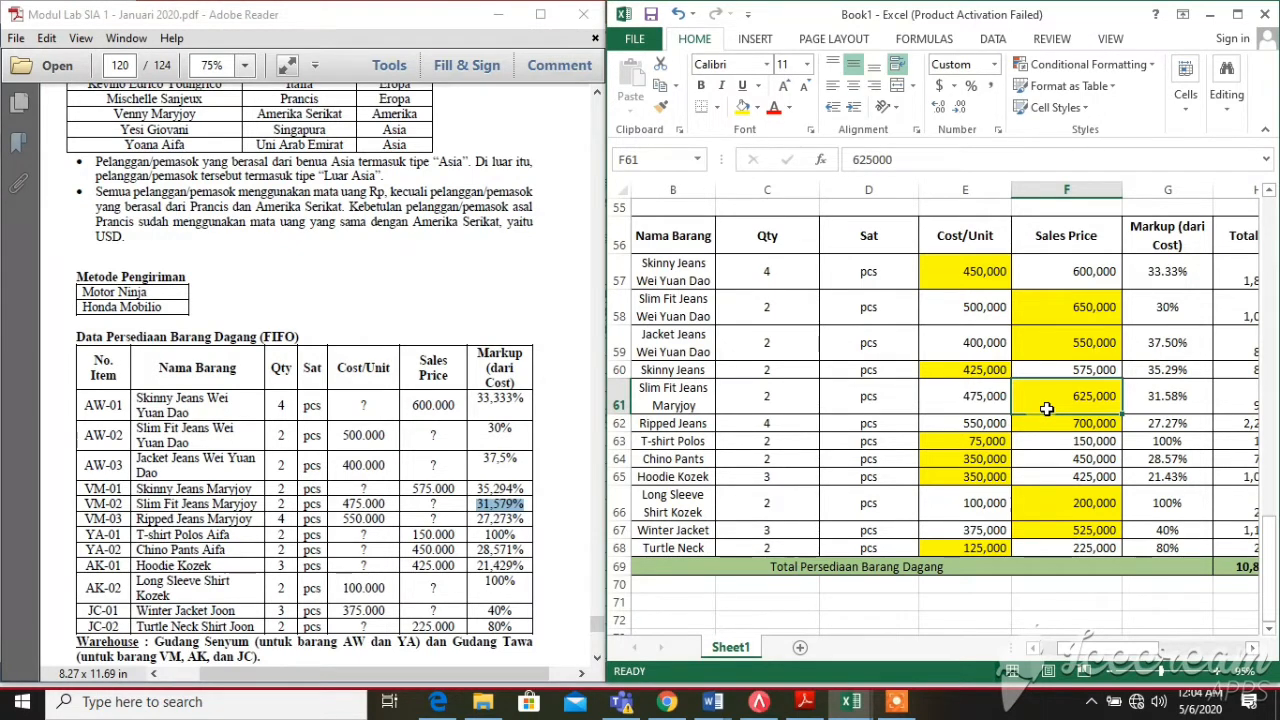
click(965, 427)
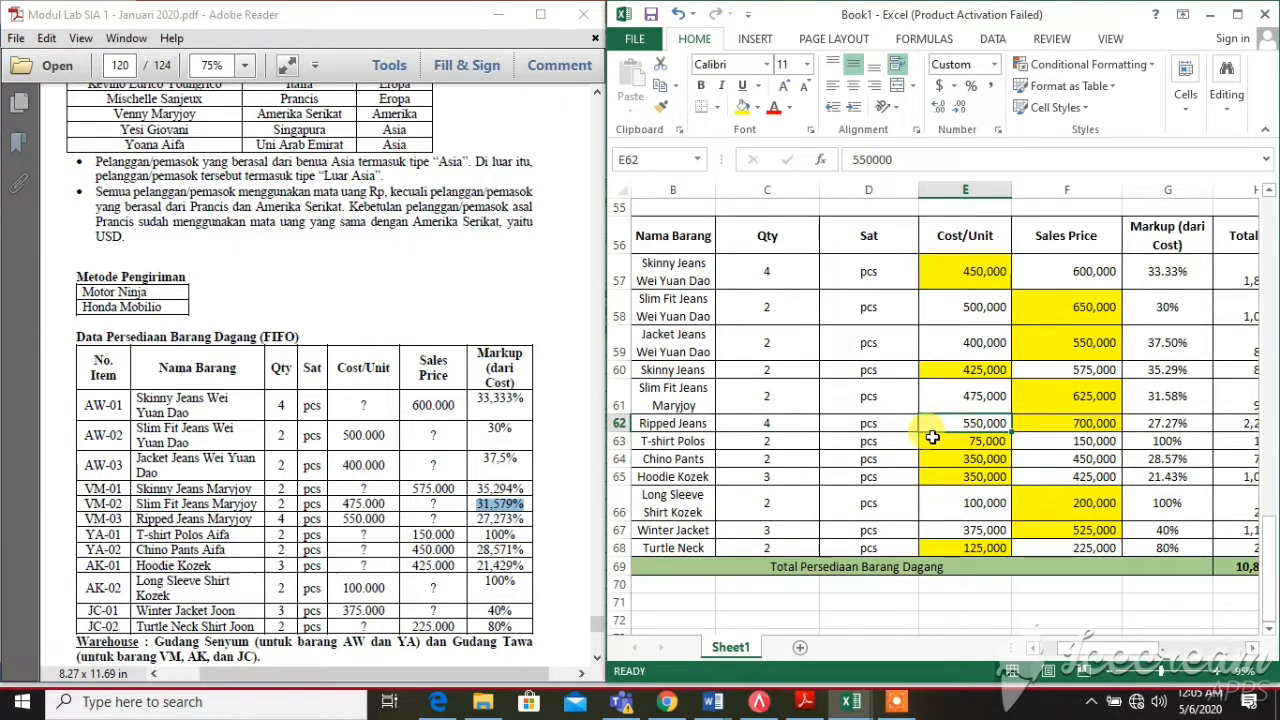
click(386, 510)
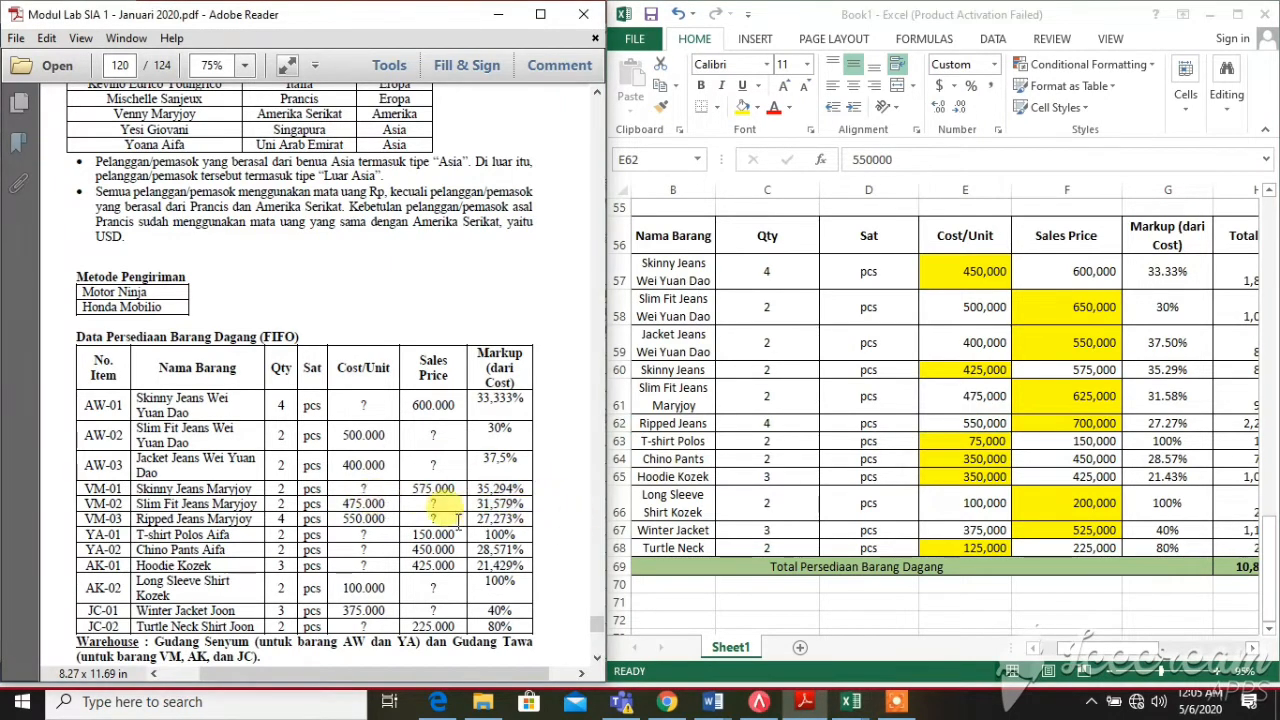
click(1005, 423)
click(1038, 423)
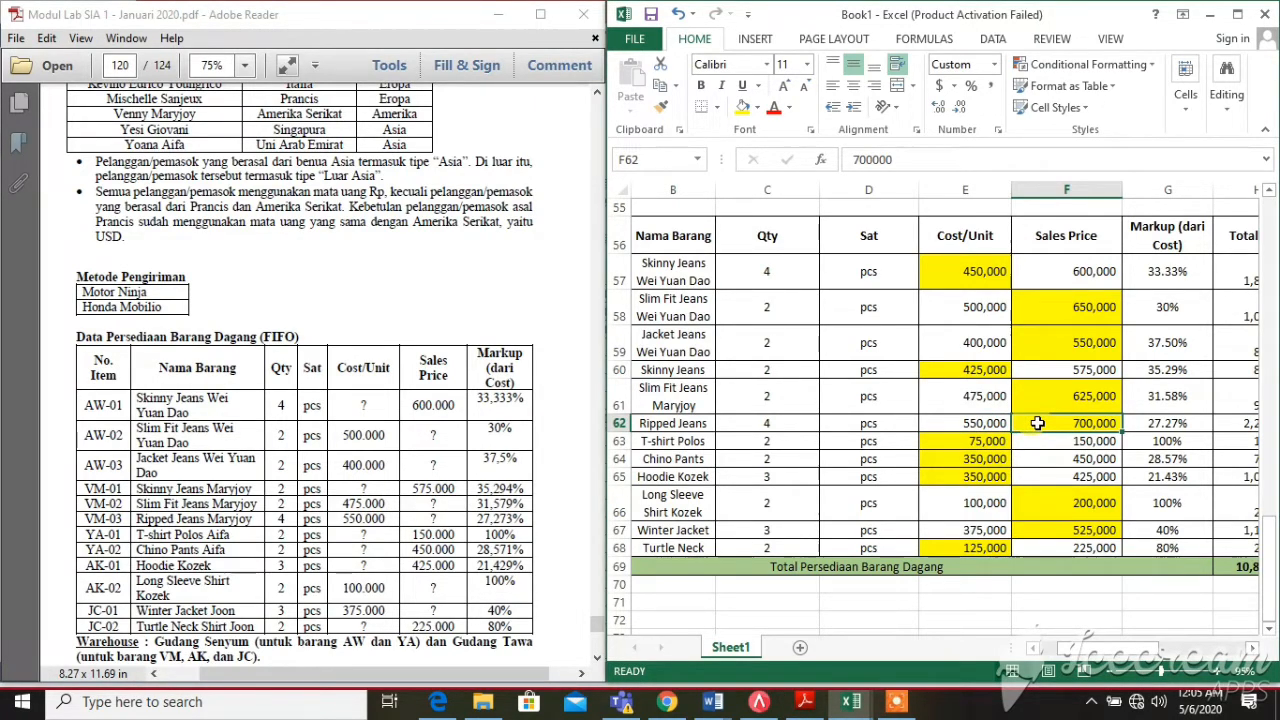
click(968, 443)
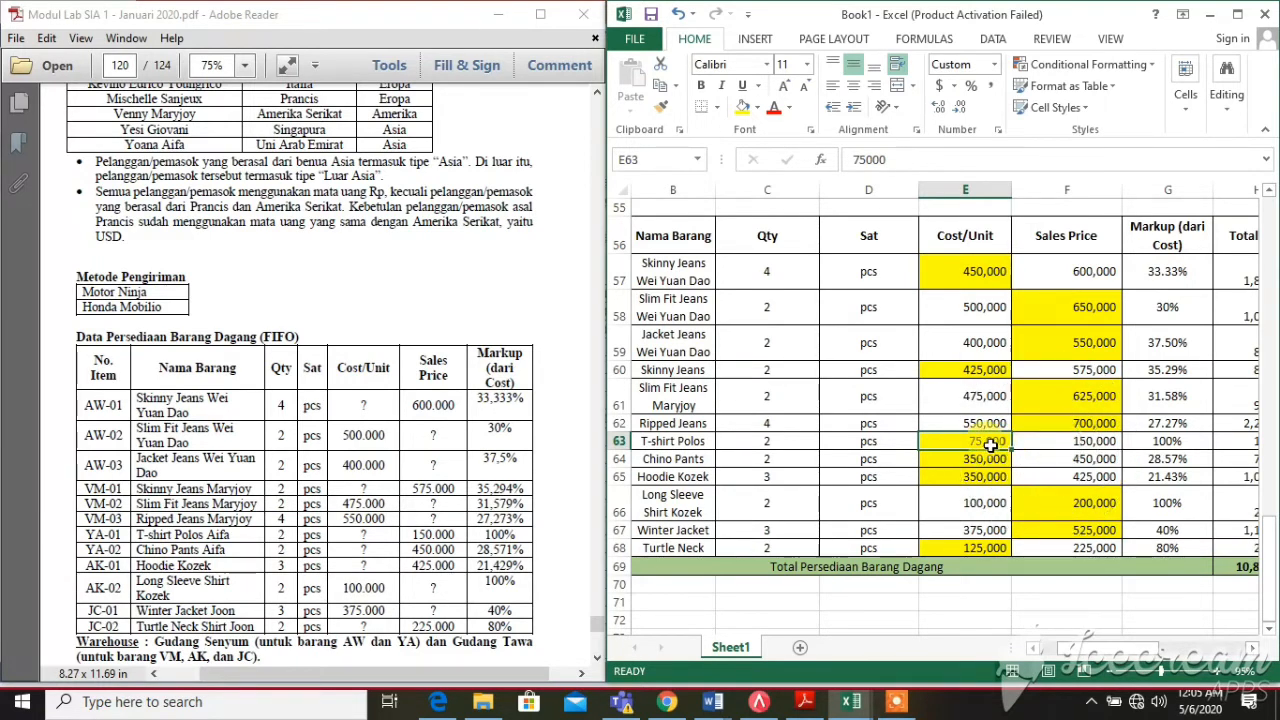
click(1056, 444)
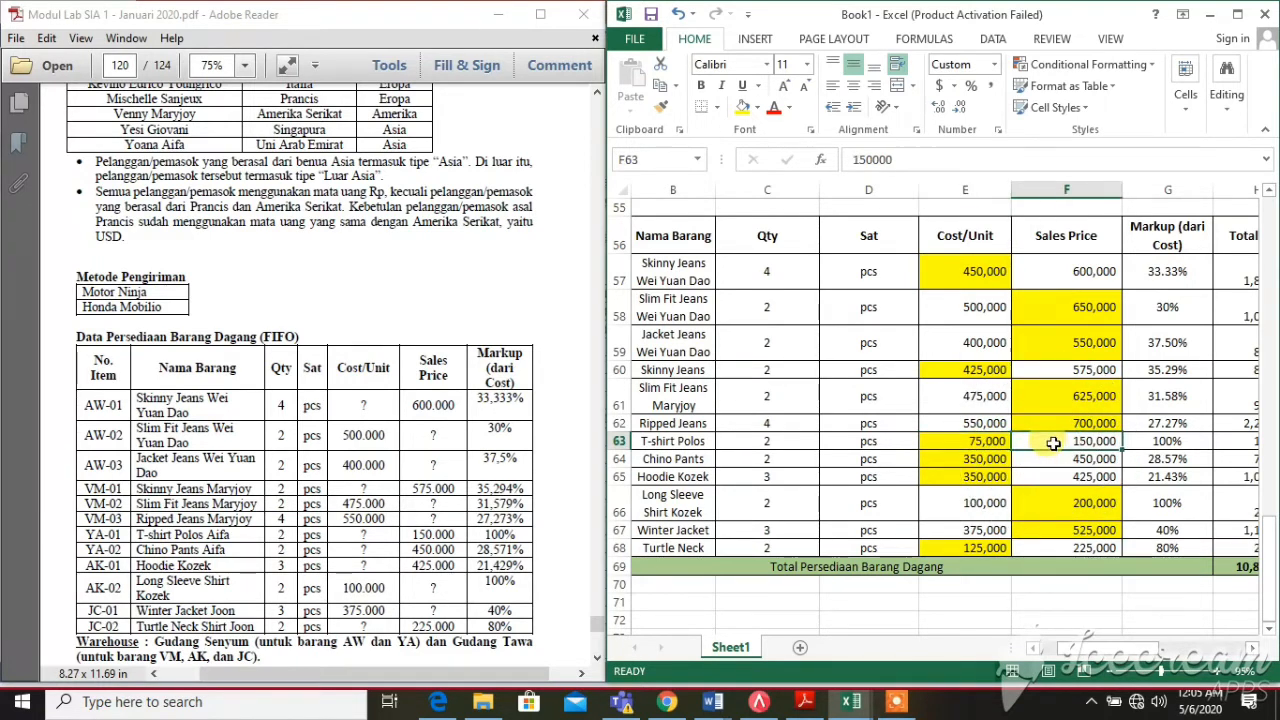
click(1150, 441)
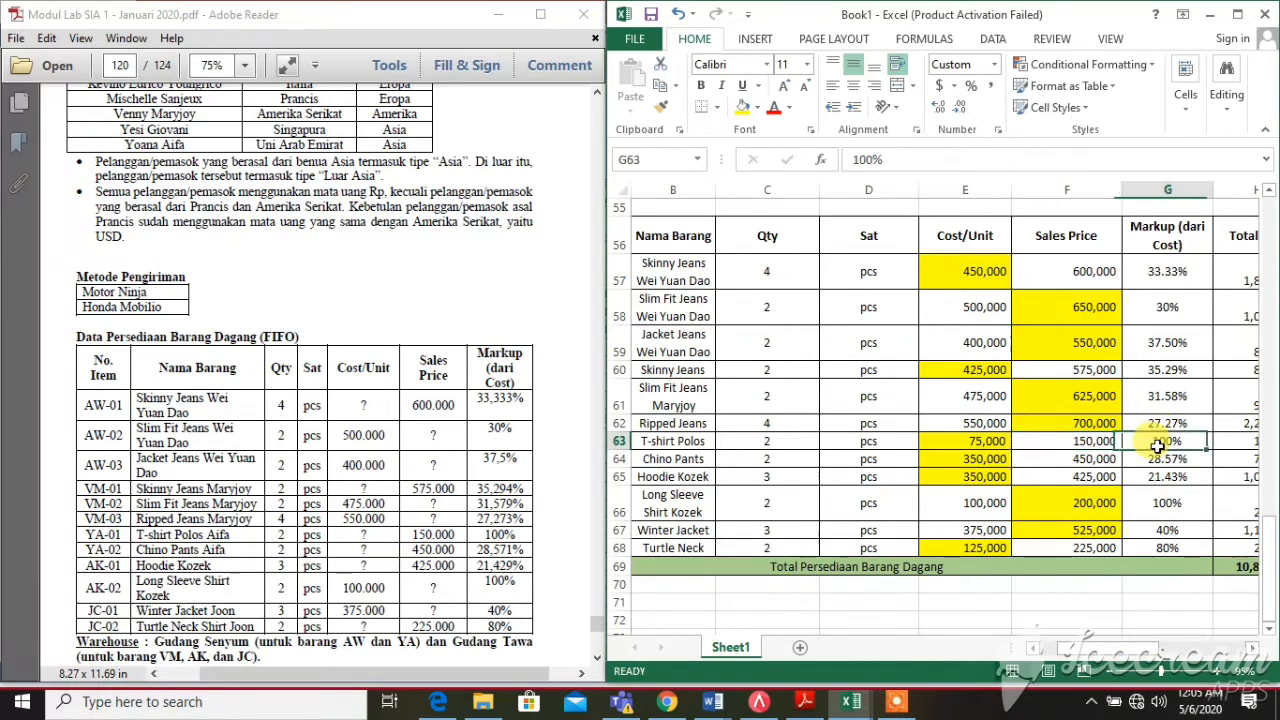
click(1045, 442)
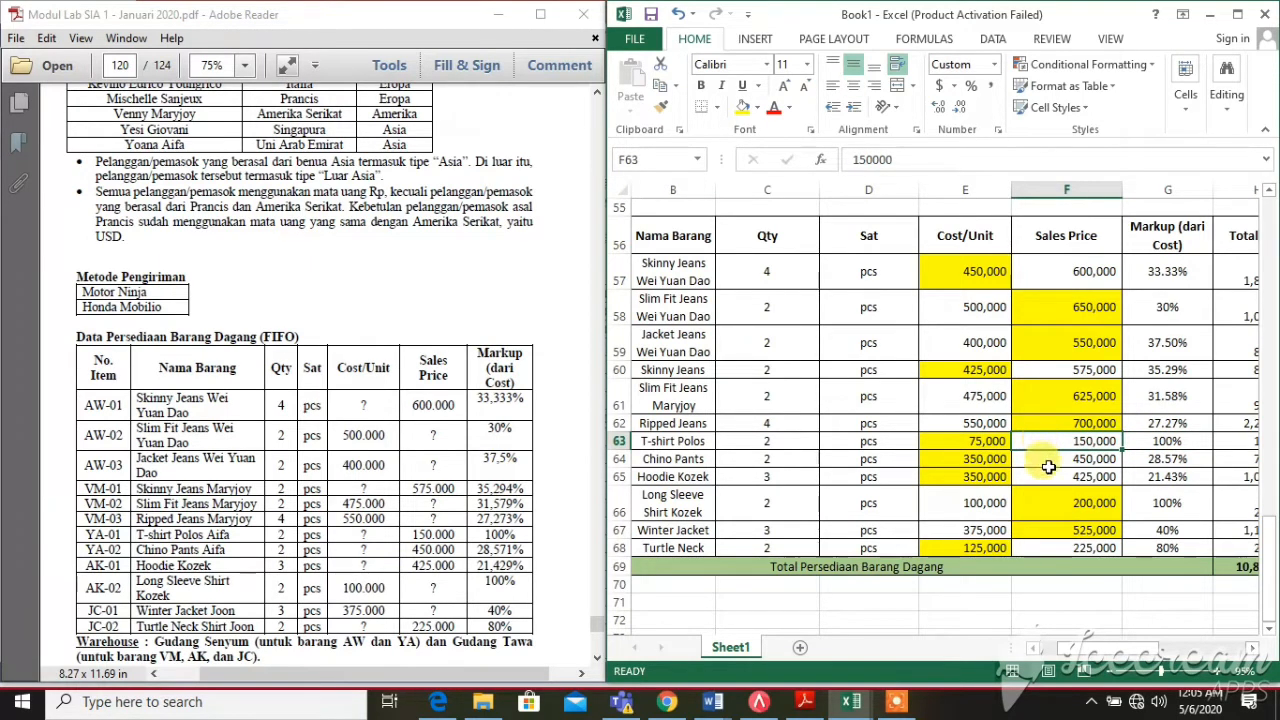
click(1042, 461)
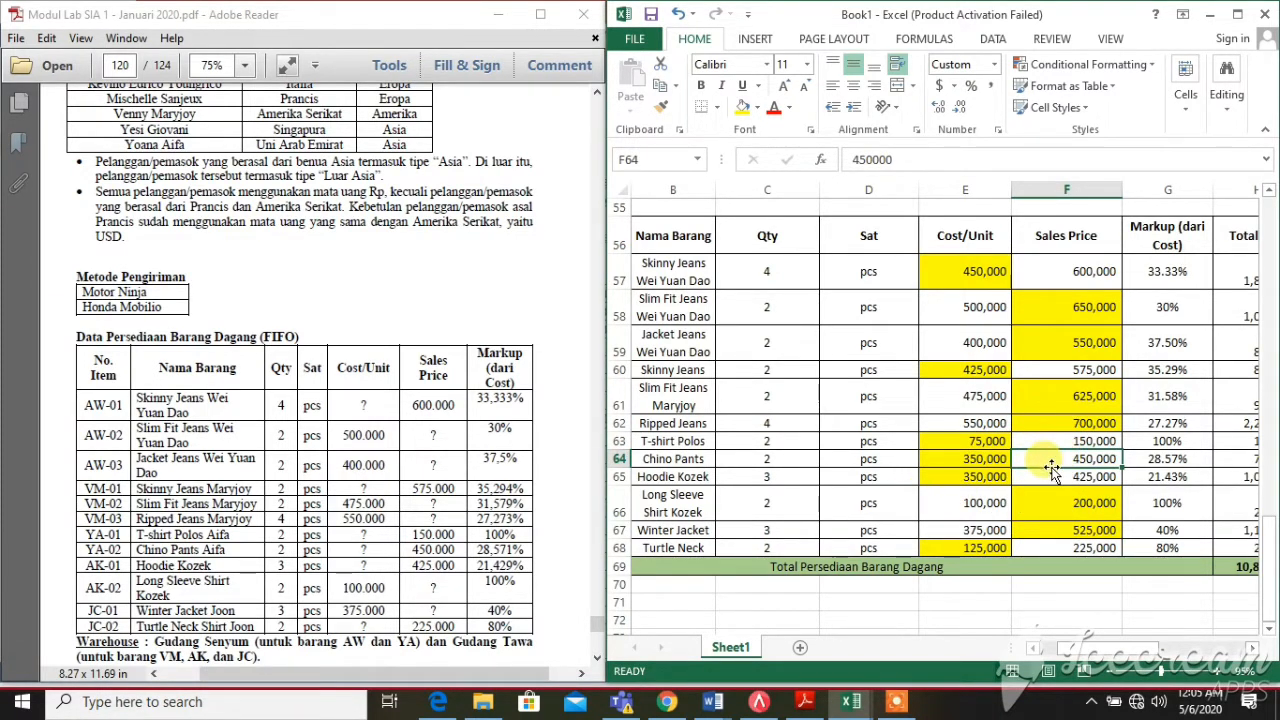
click(1041, 461)
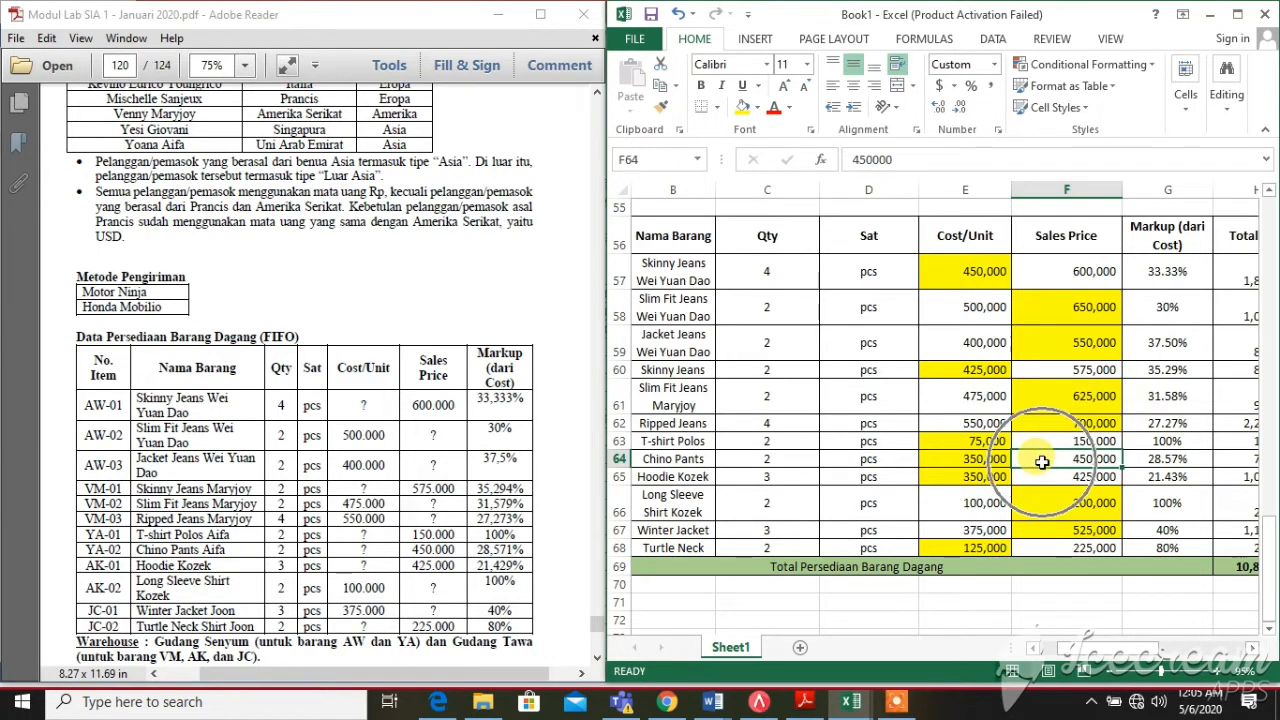
click(1042, 462)
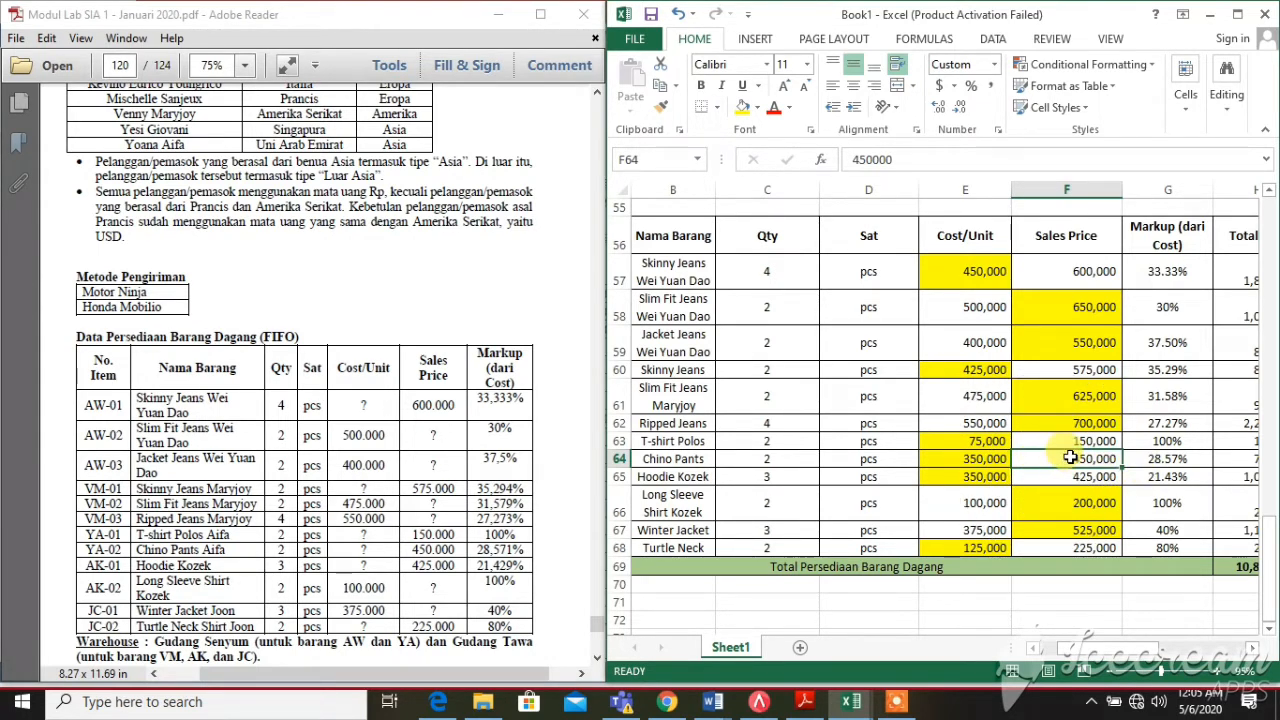
click(991, 459)
click(1041, 454)
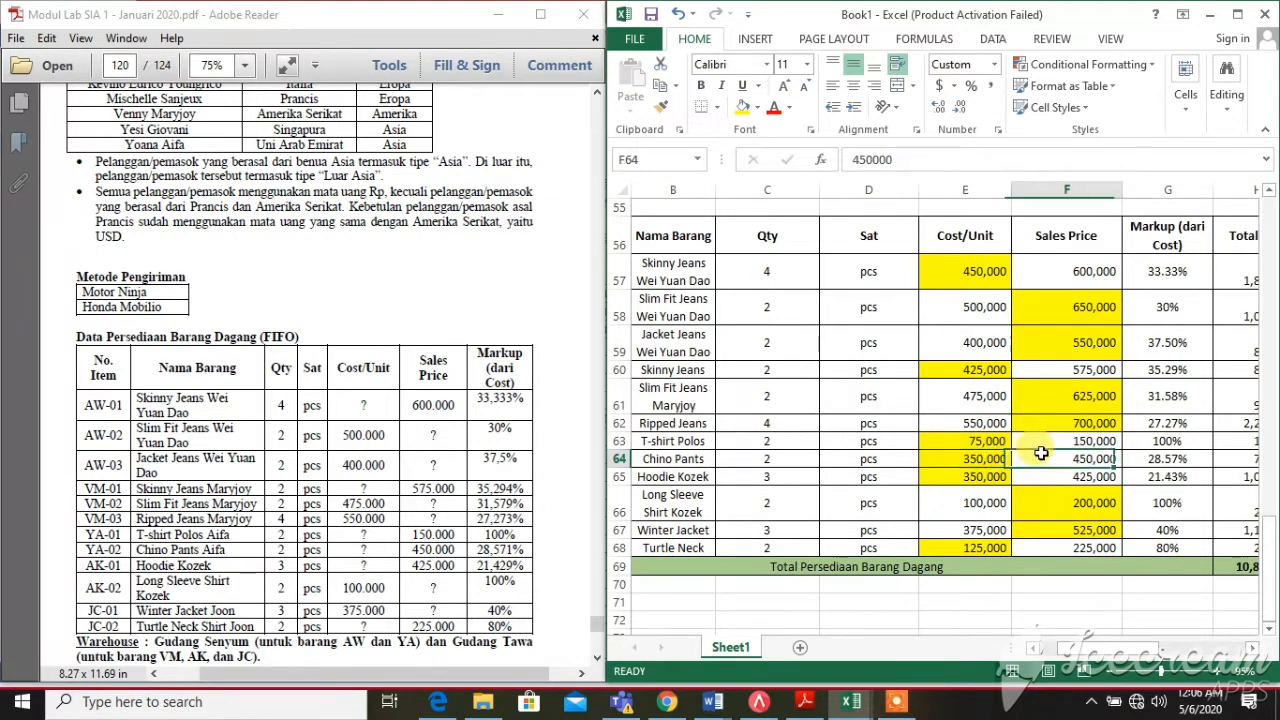
click(1137, 459)
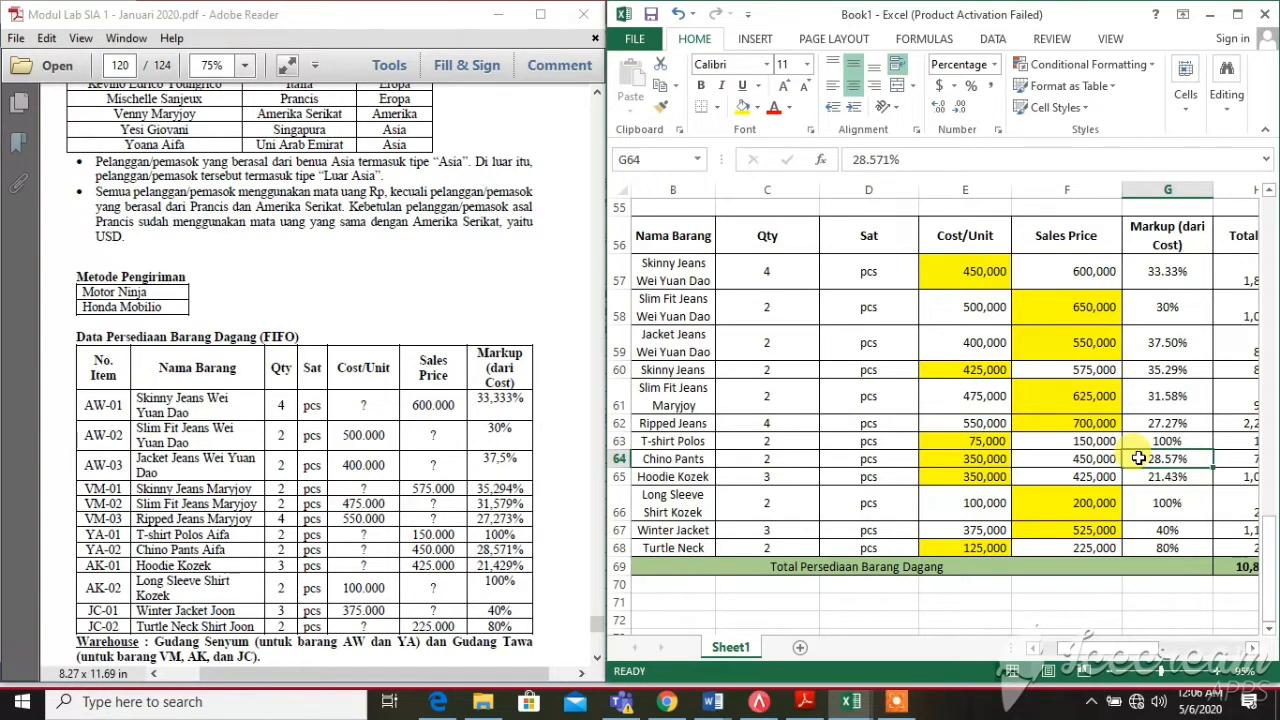
click(1064, 477)
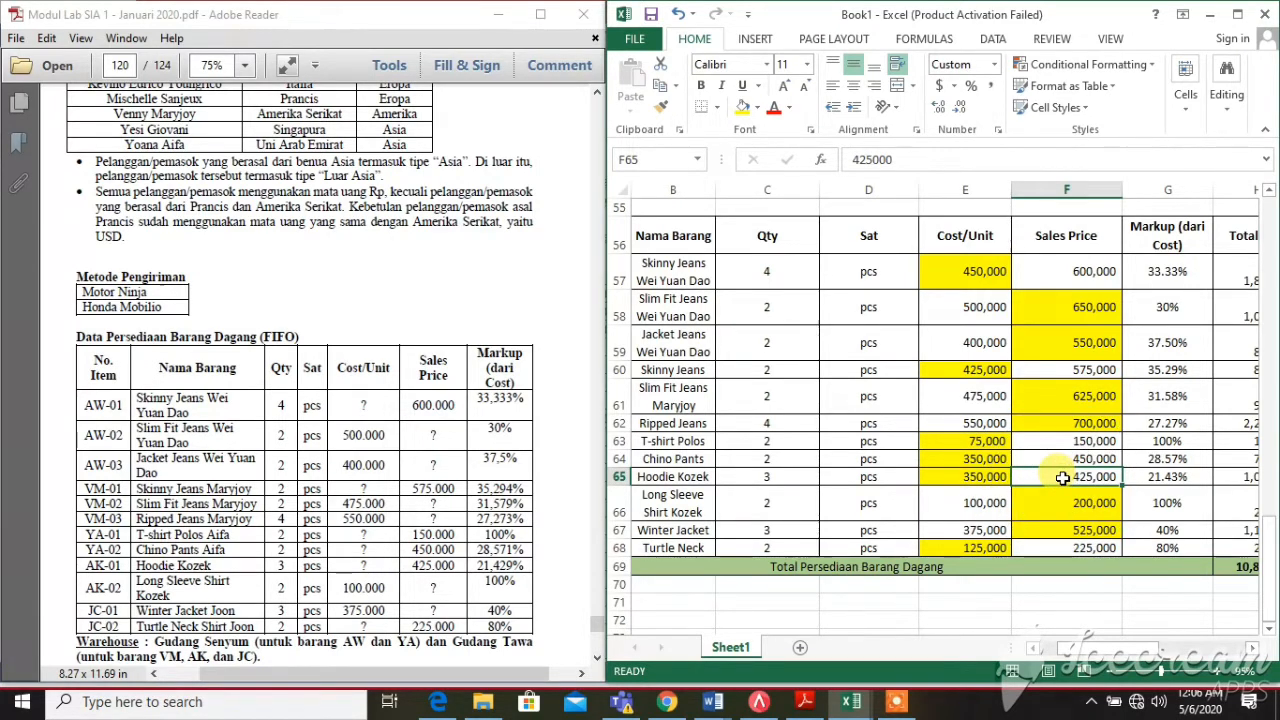
click(1145, 480)
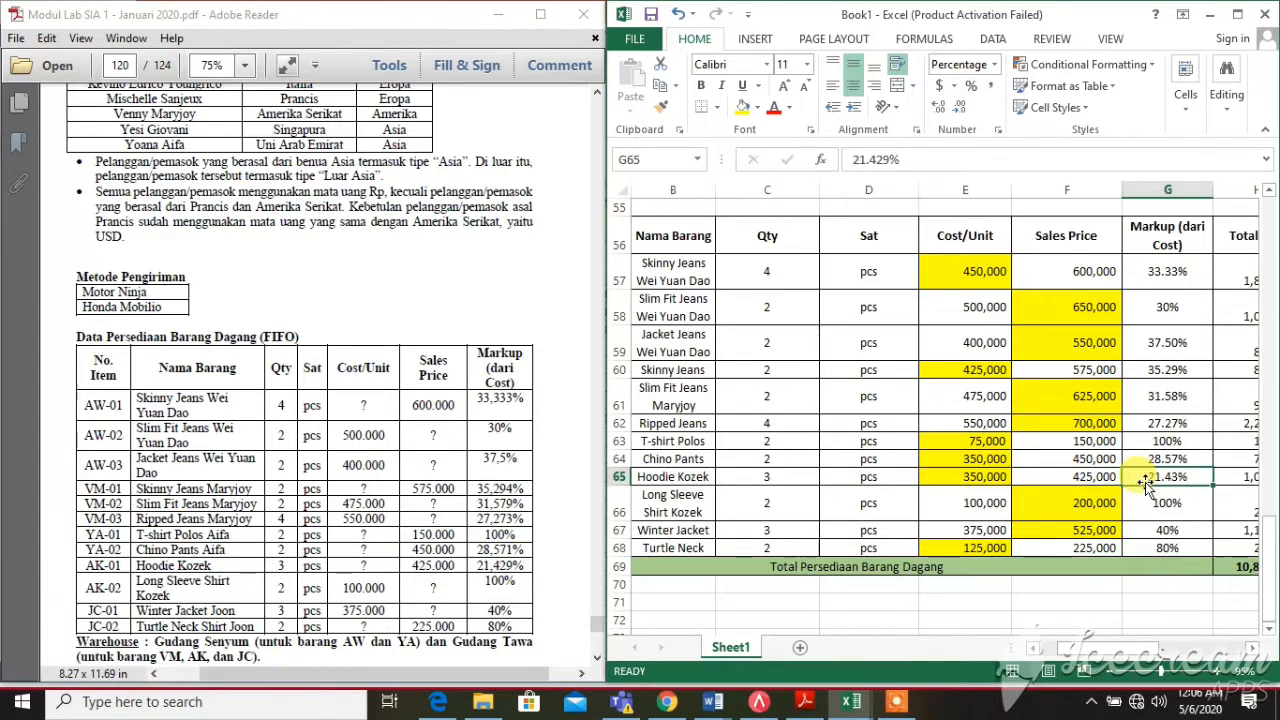
click(985, 482)
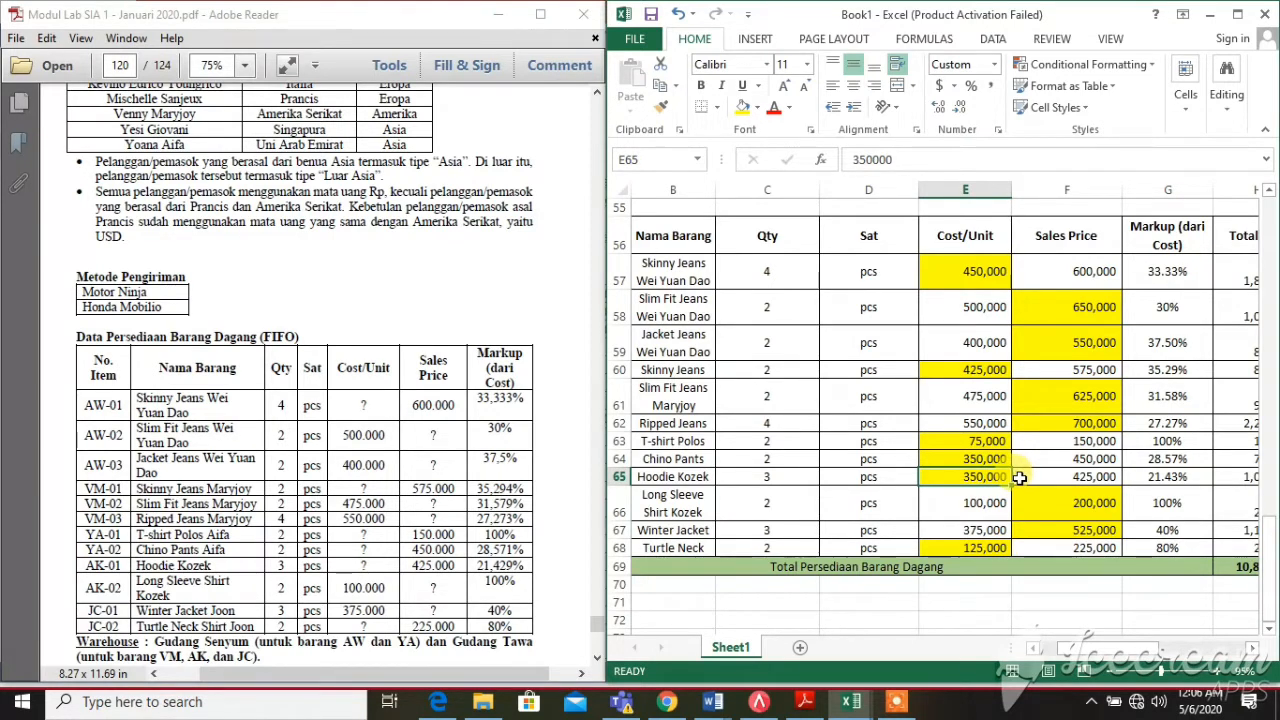
click(951, 510)
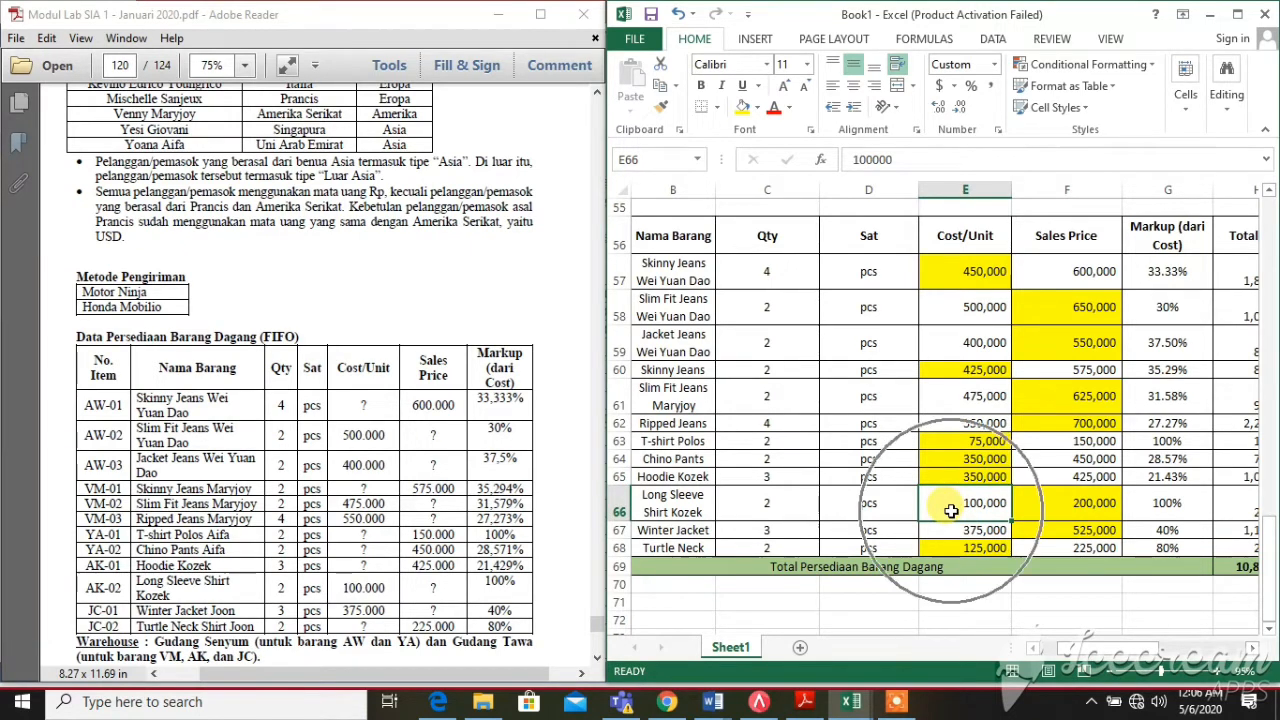
click(951, 510)
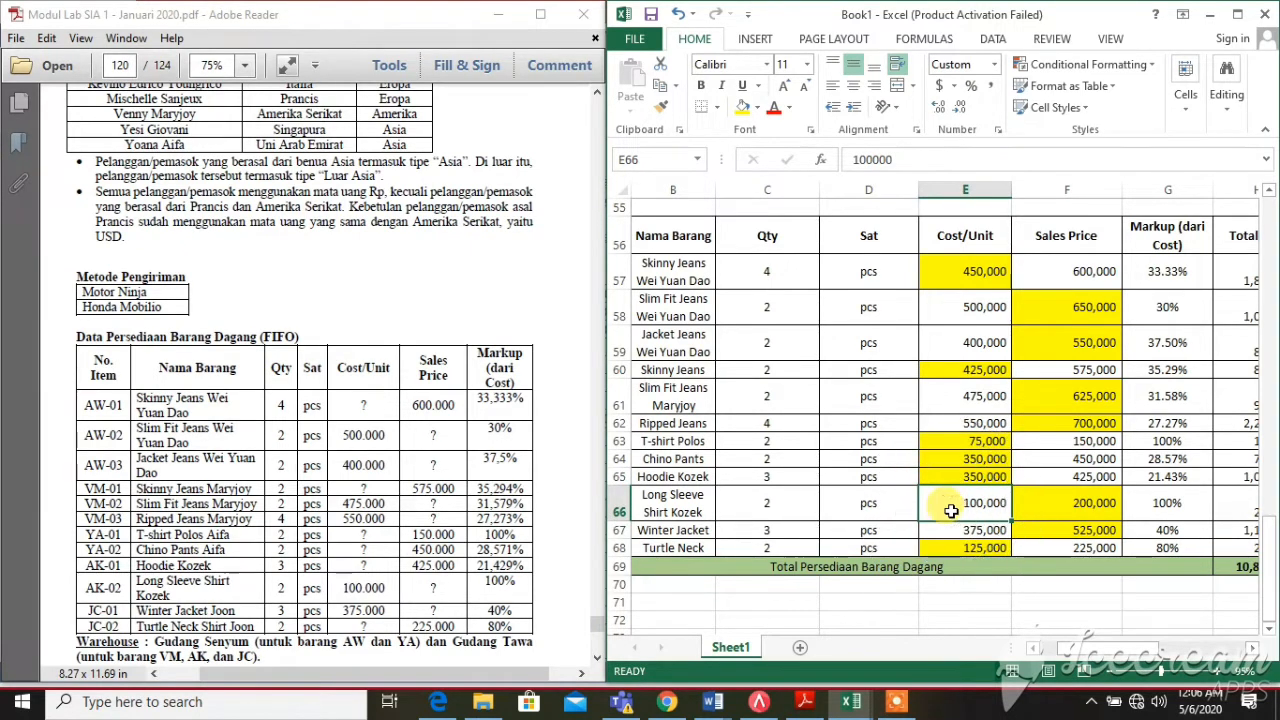
click(1063, 502)
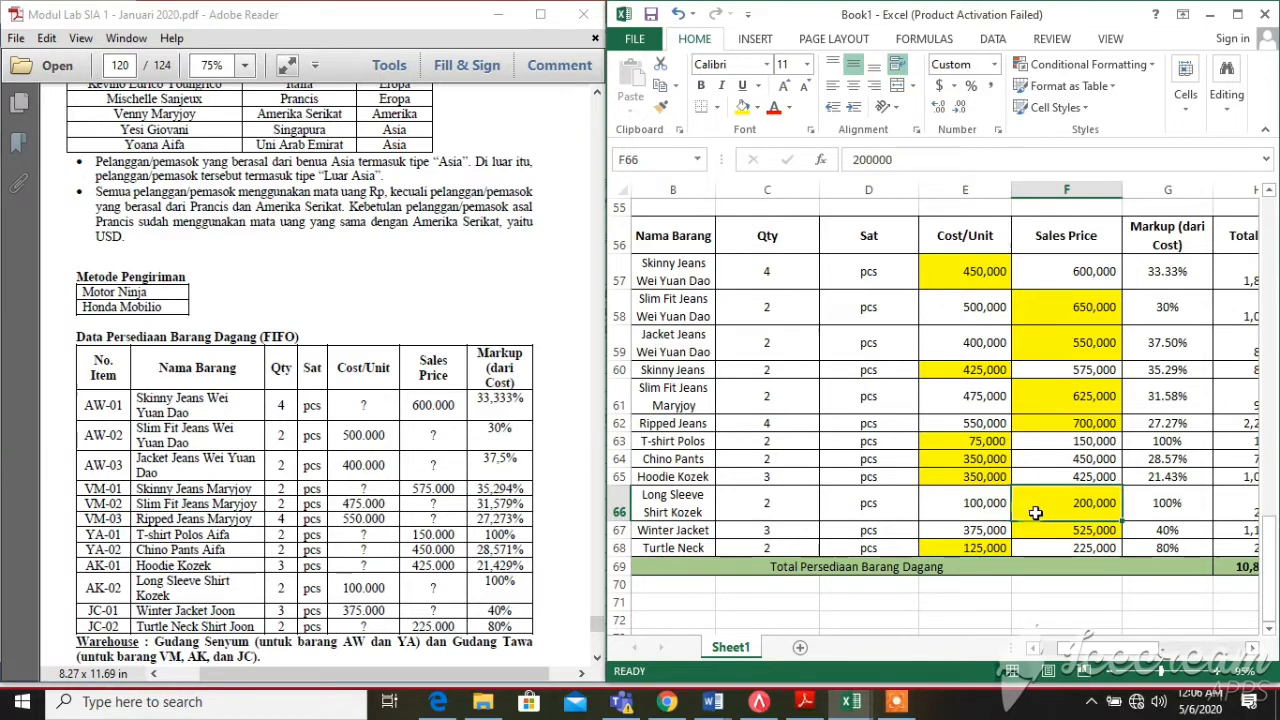
click(948, 512)
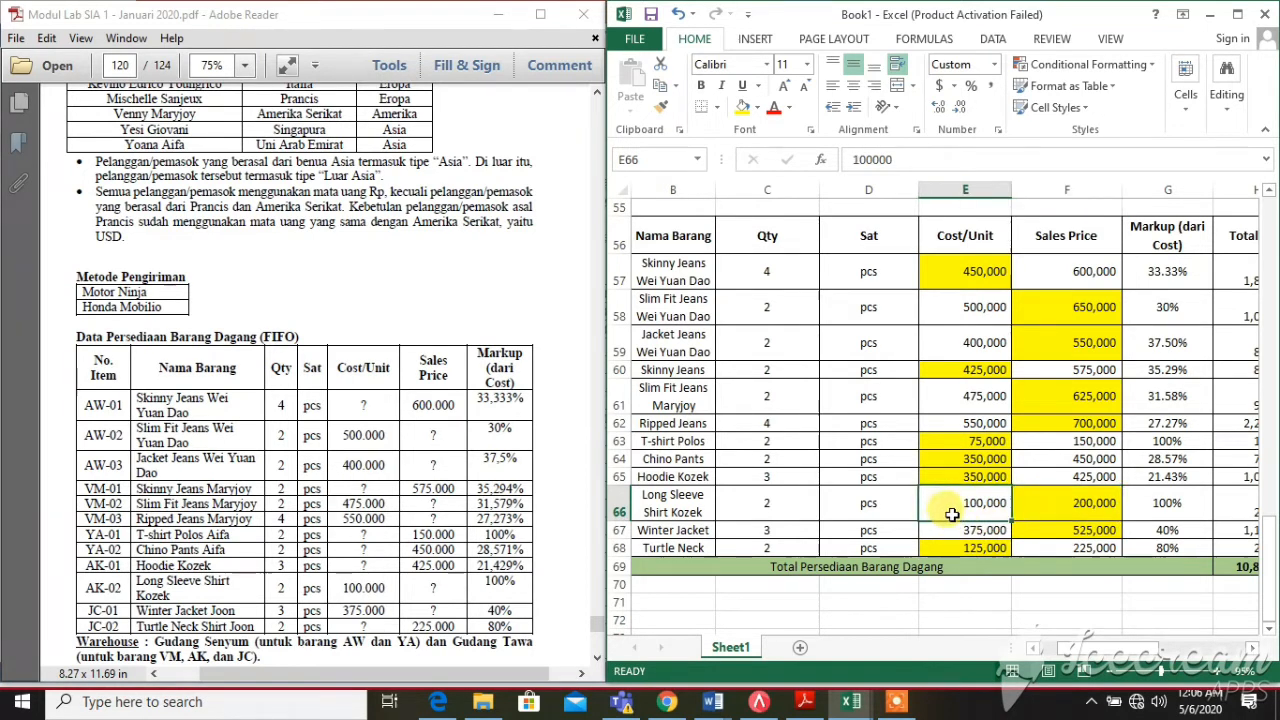
click(1180, 503)
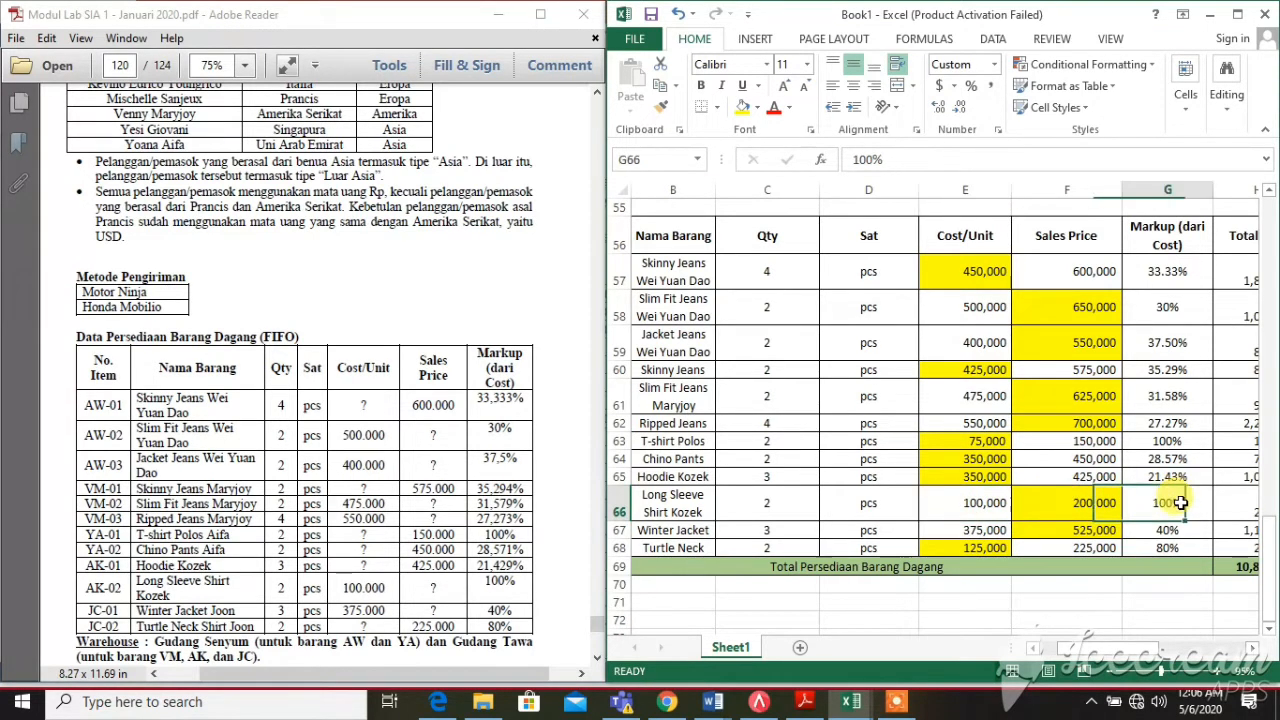
click(1049, 512)
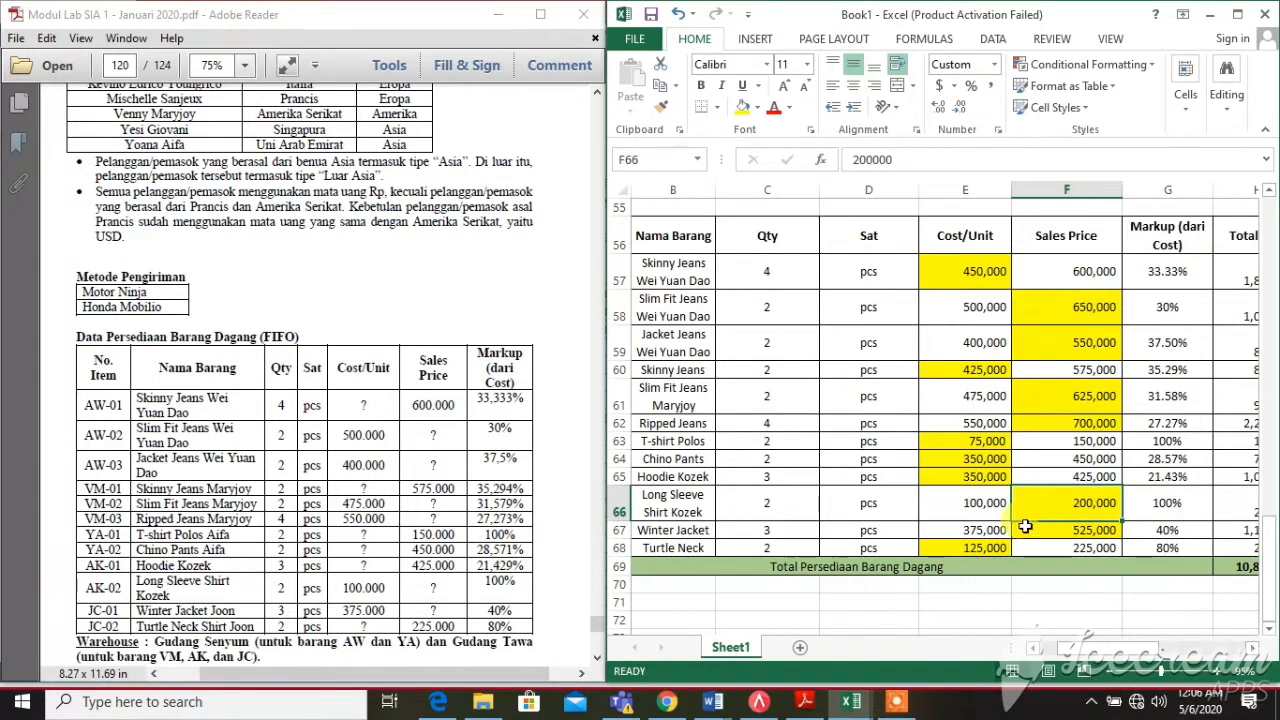
click(978, 532)
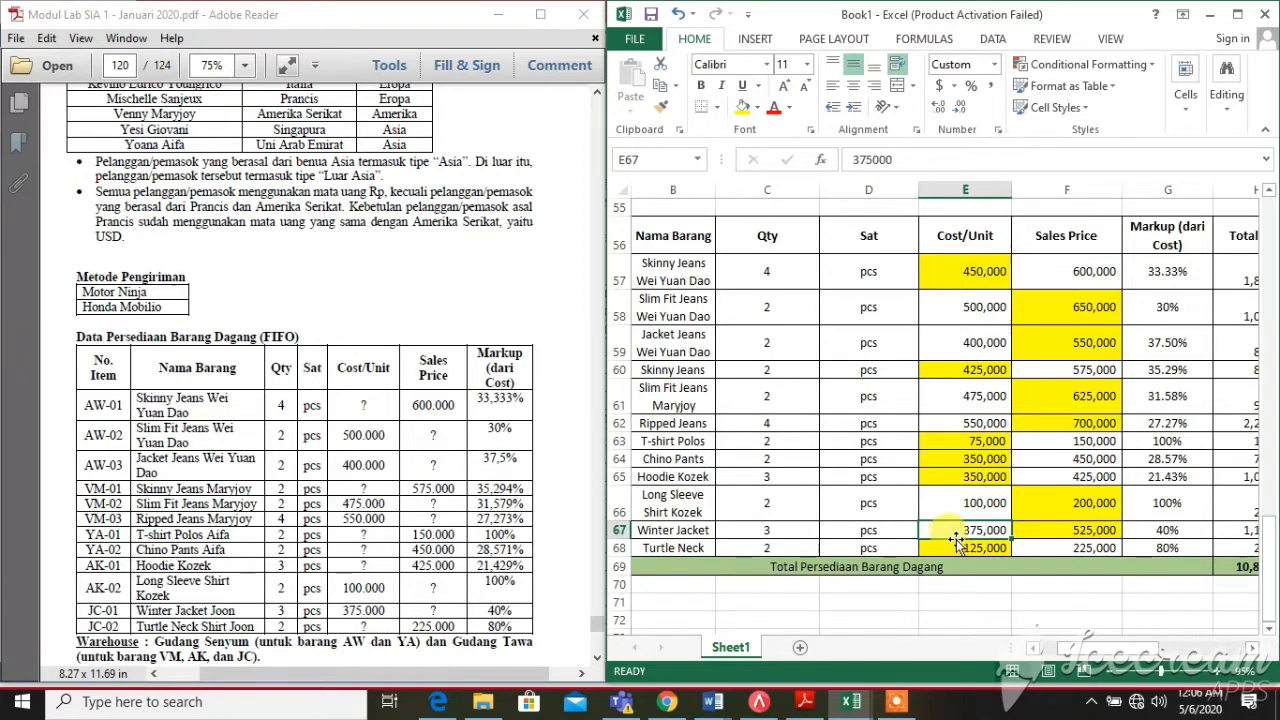
click(1055, 531)
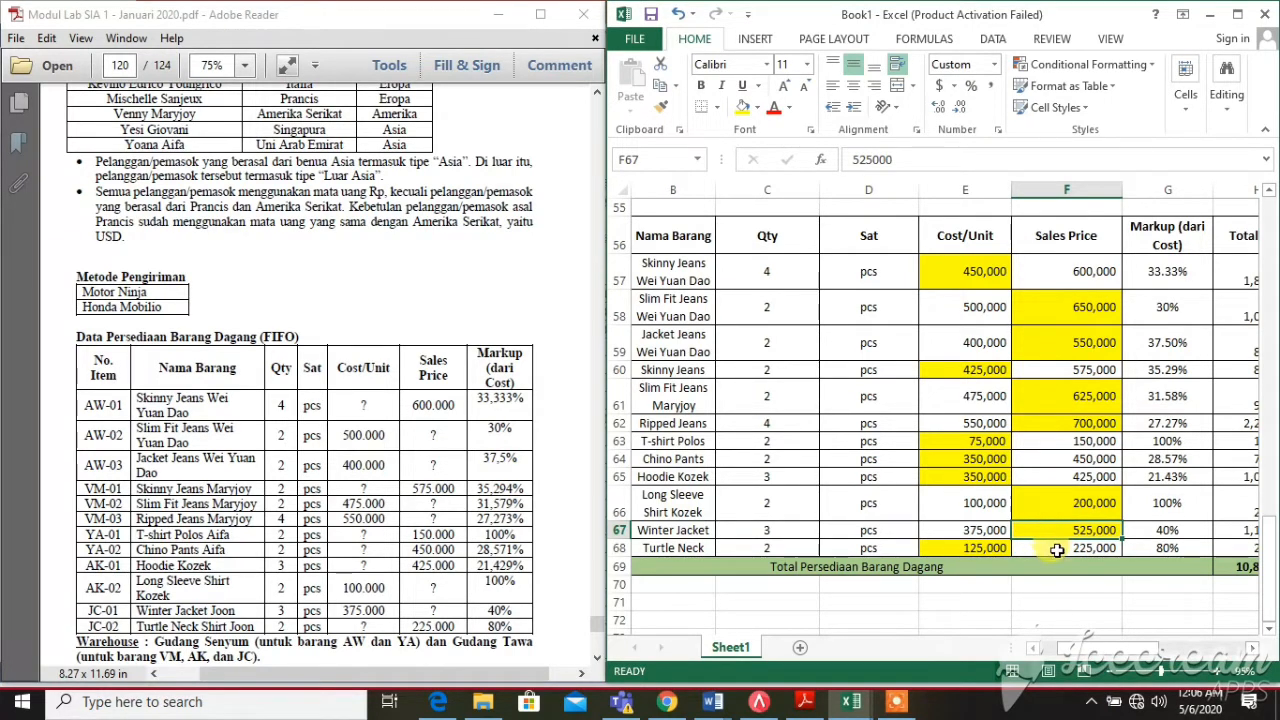
click(1057, 550)
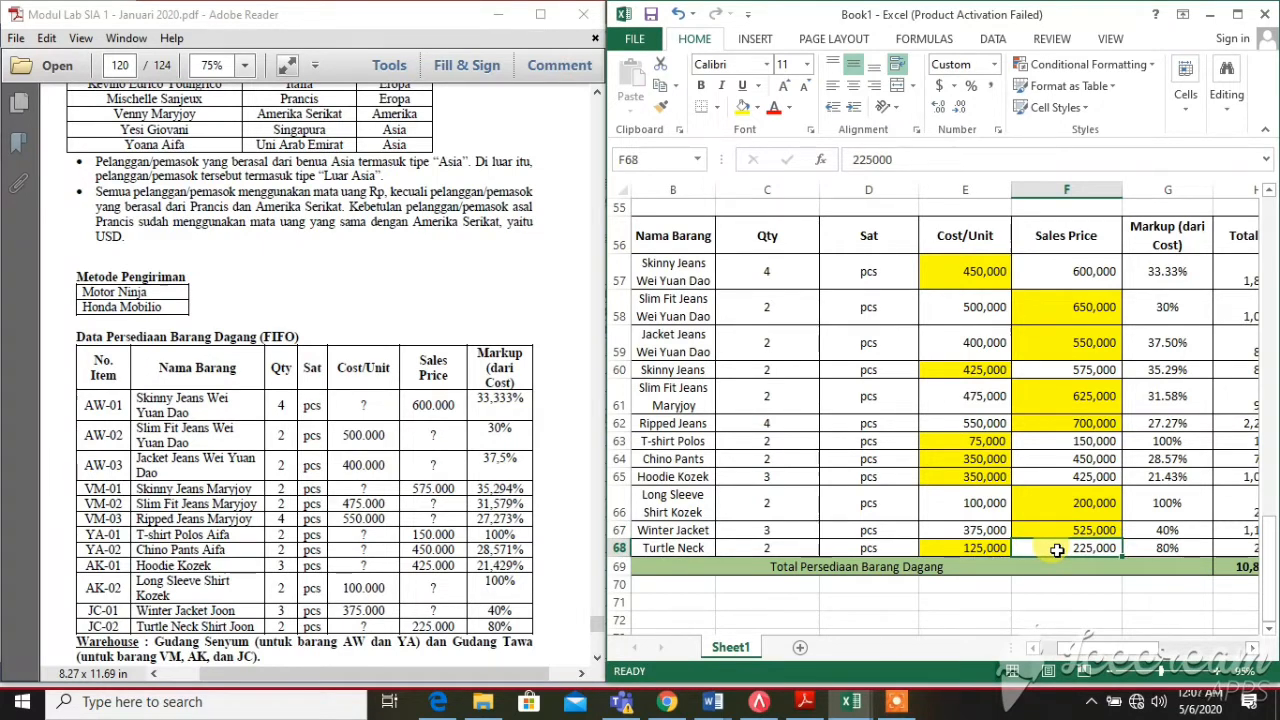
click(981, 553)
click(1030, 548)
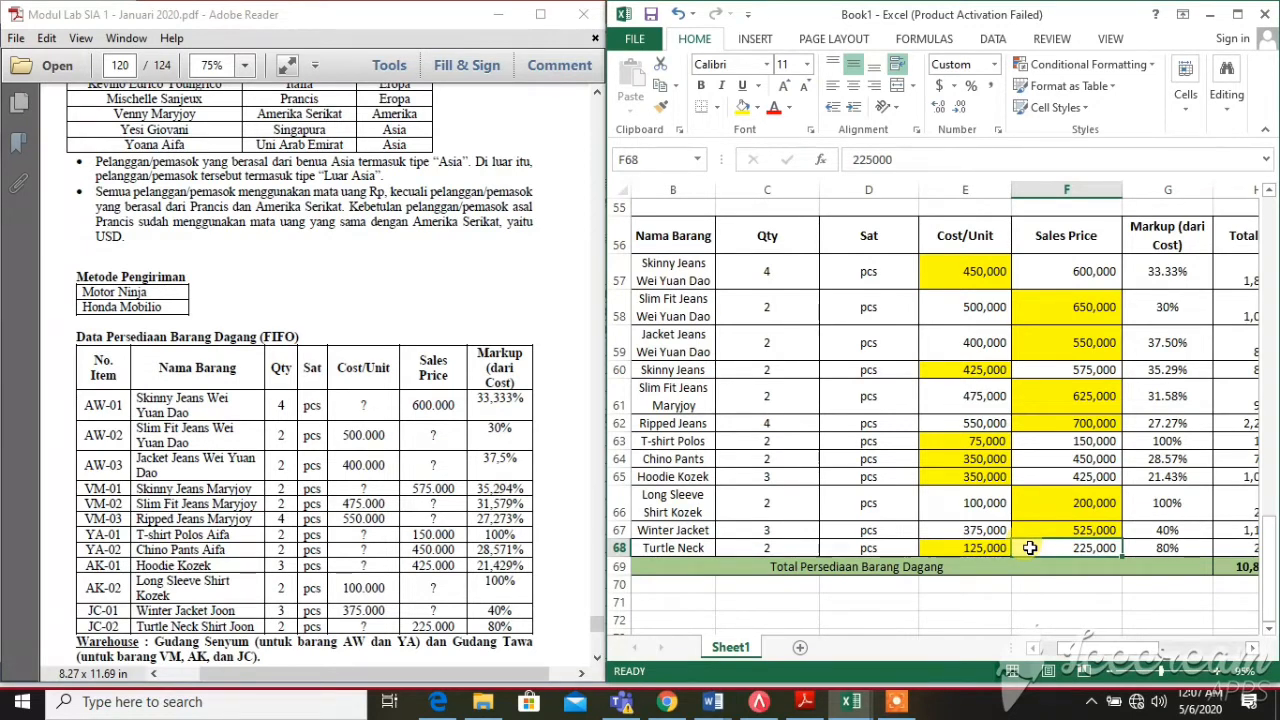
click(1147, 548)
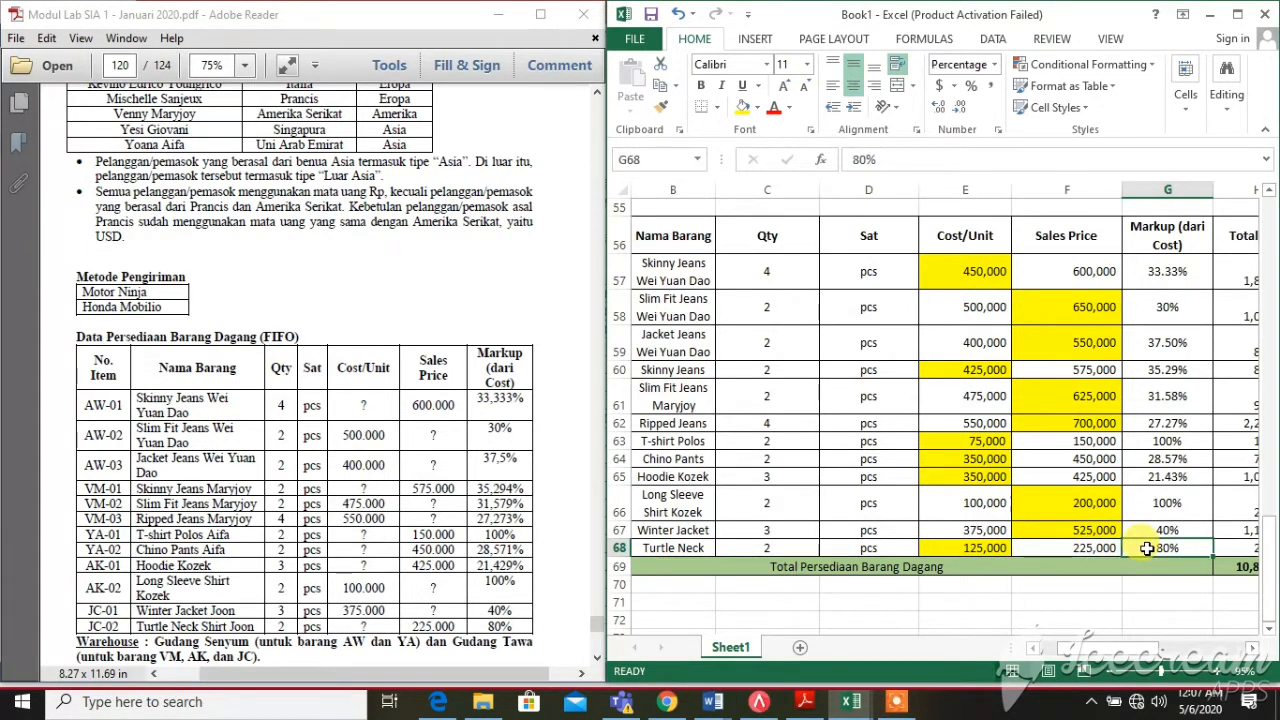
click(1038, 552)
drag(1076, 648, 1106, 667)
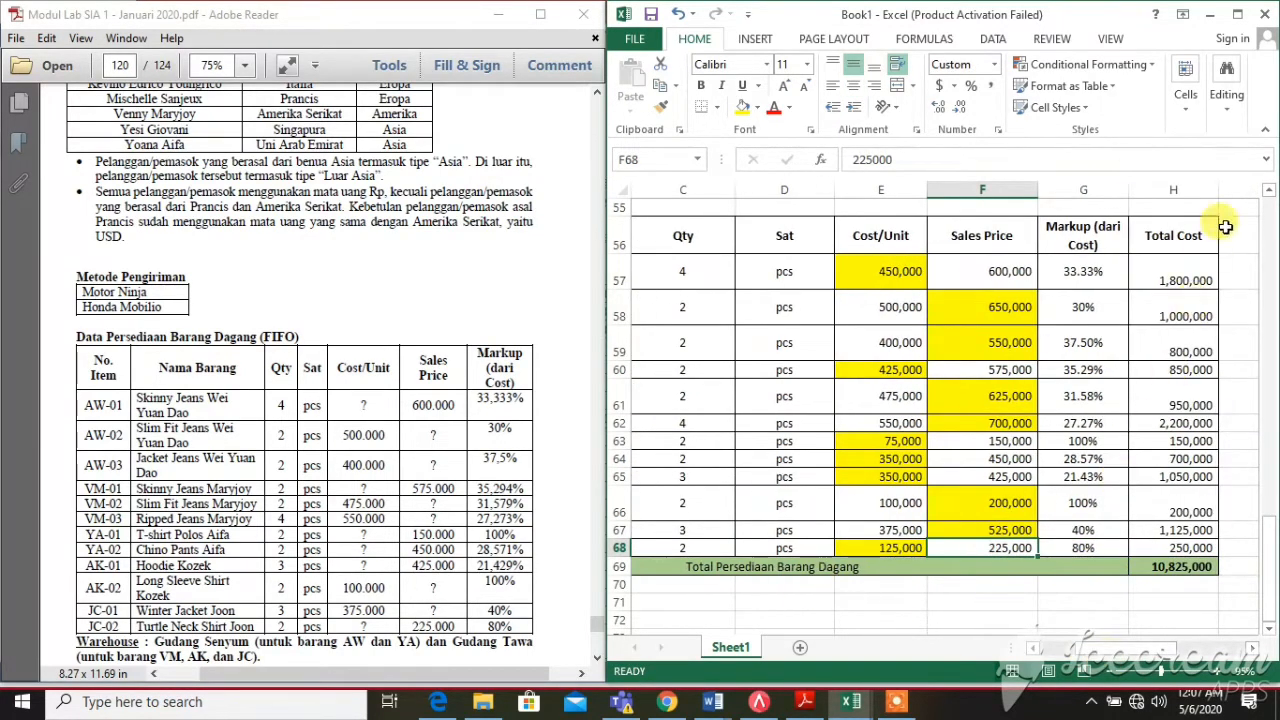
Verify the H69 =SUM(H57:H67) inventory total of 10,825,000, then scroll back up to row 1
drag(1193, 262, 1158, 545)
click(680, 266)
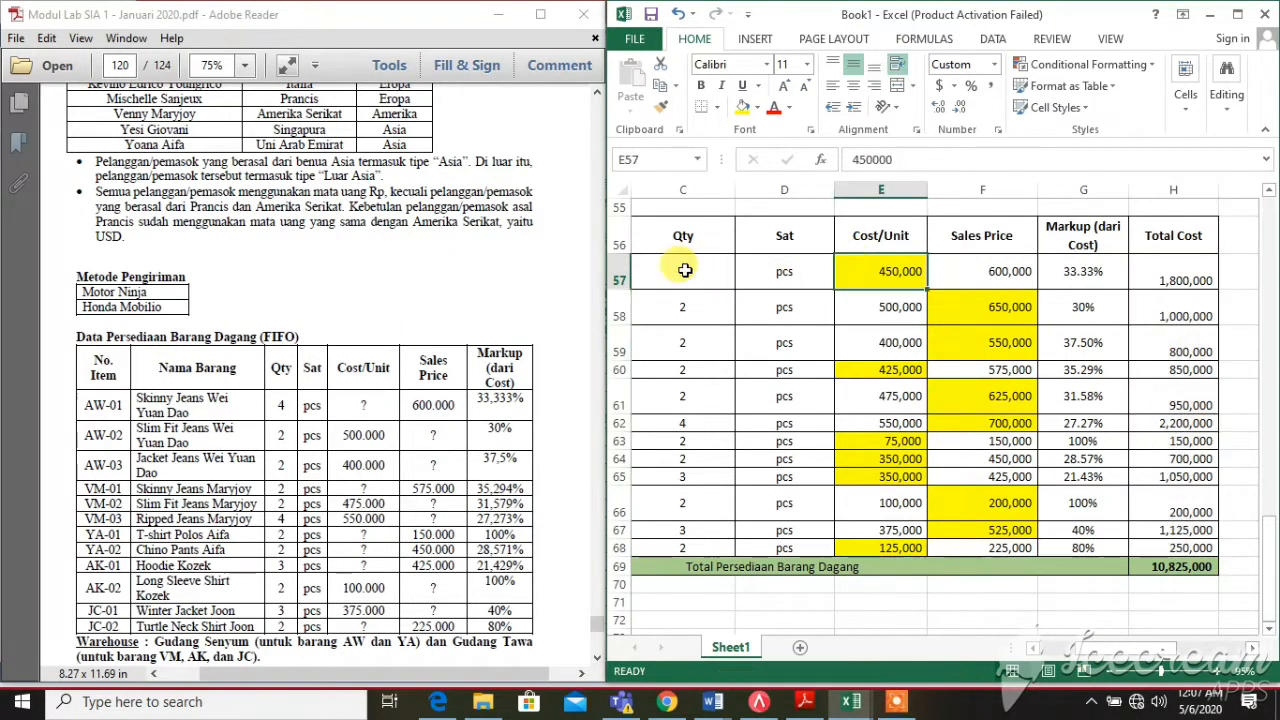
click(1178, 582)
click(1175, 565)
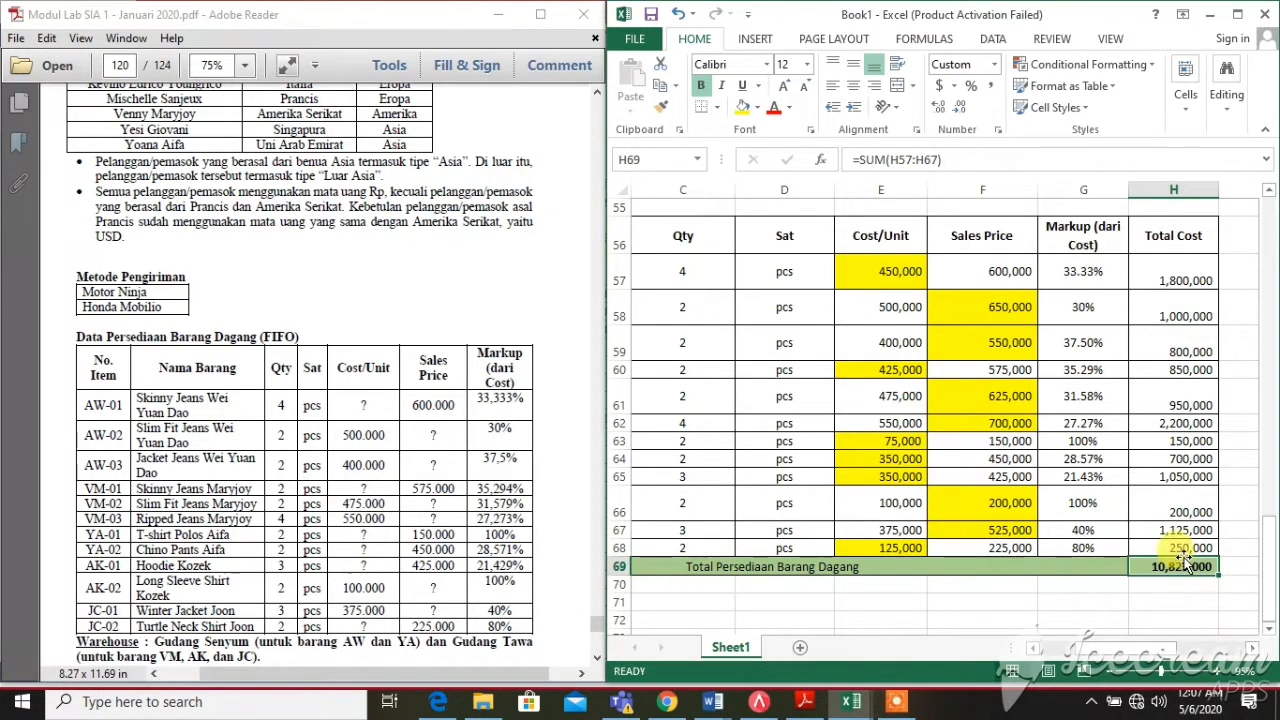
scroll(1180, 555, up, 1)
scroll(1183, 555, up, 15)
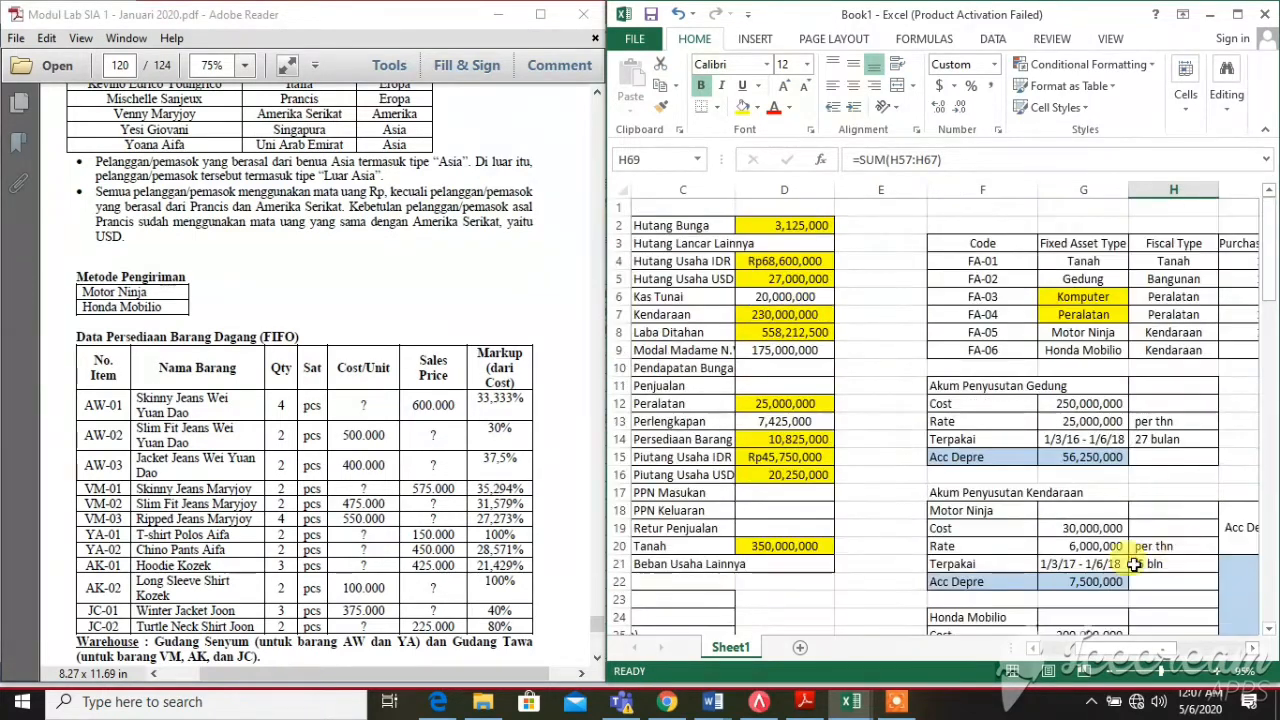
Trace the Persediaan Barang and Laba Ditahan formulas to the Perhitungan Laba Ditahan table near I33
scroll(1120, 600, left, 2)
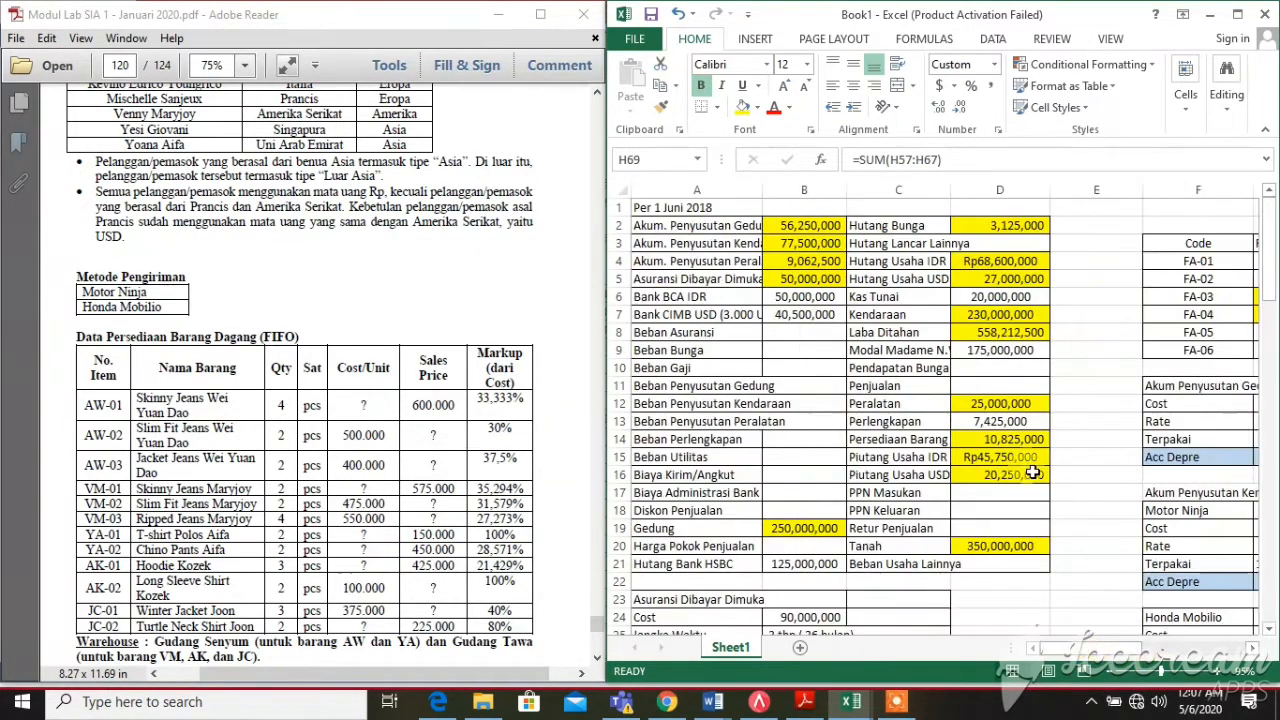
click(962, 437)
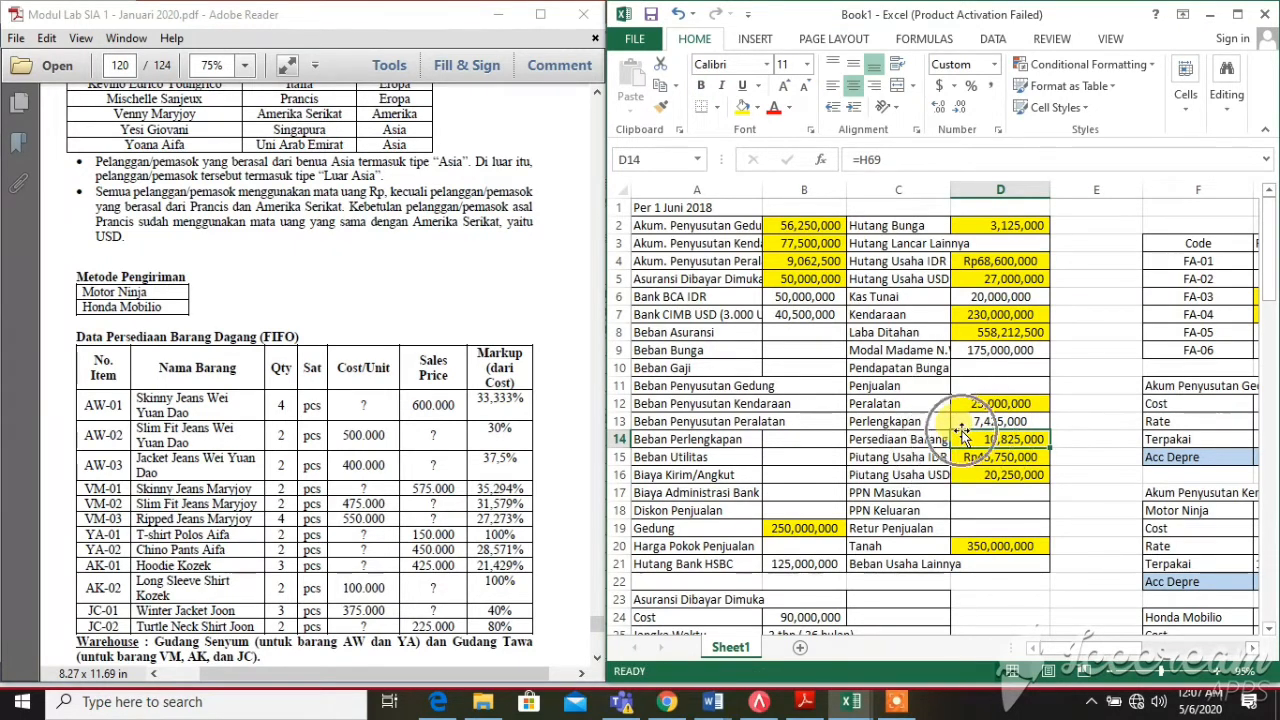
click(961, 432)
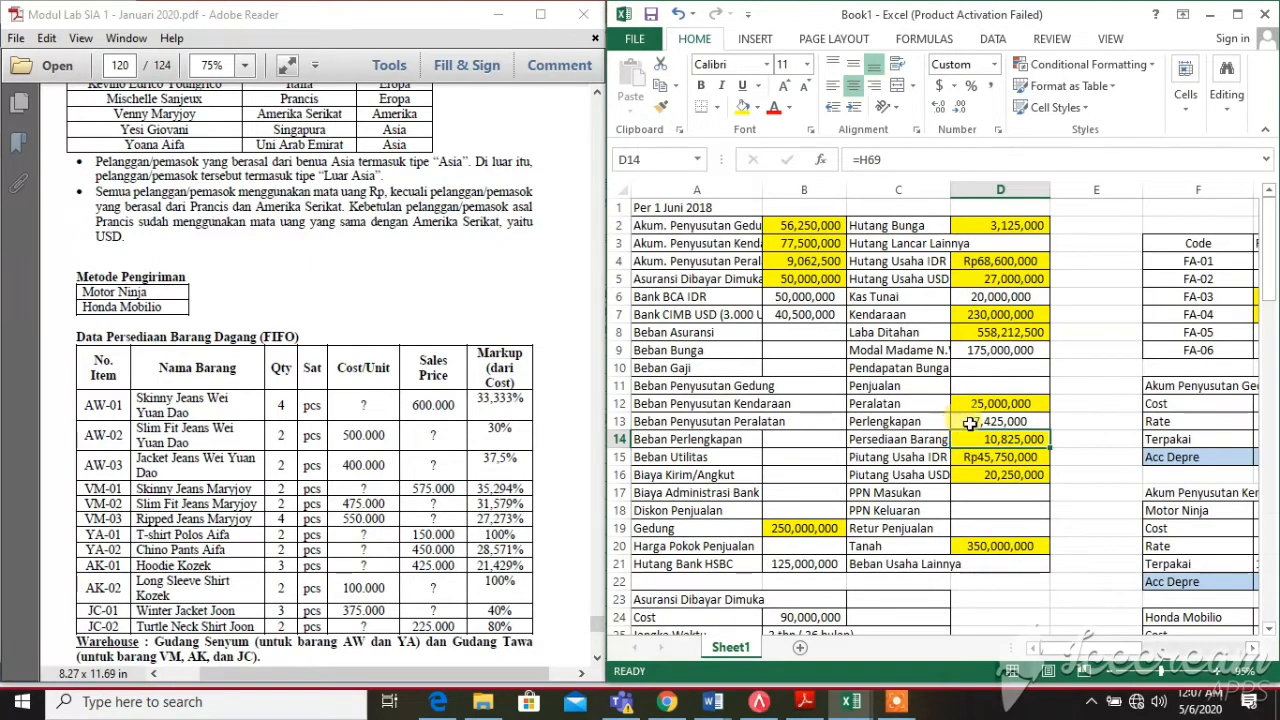
click(969, 340)
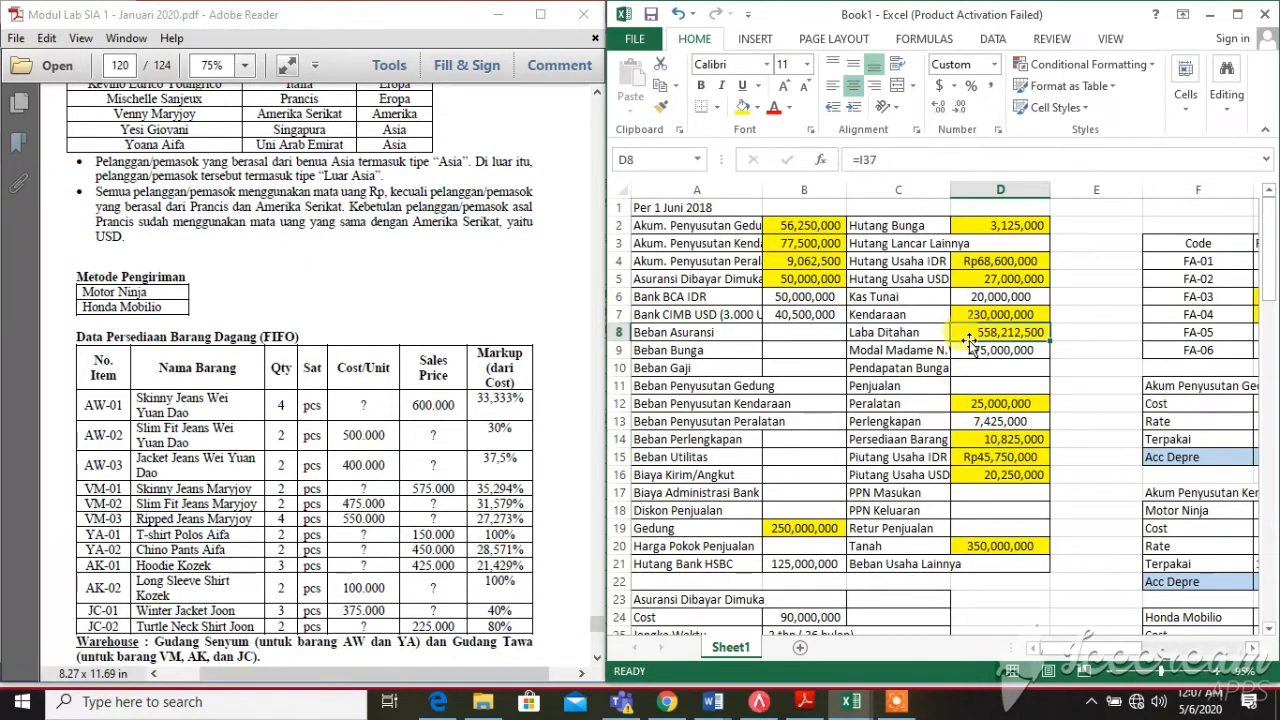
drag(1272, 264, 1245, 413)
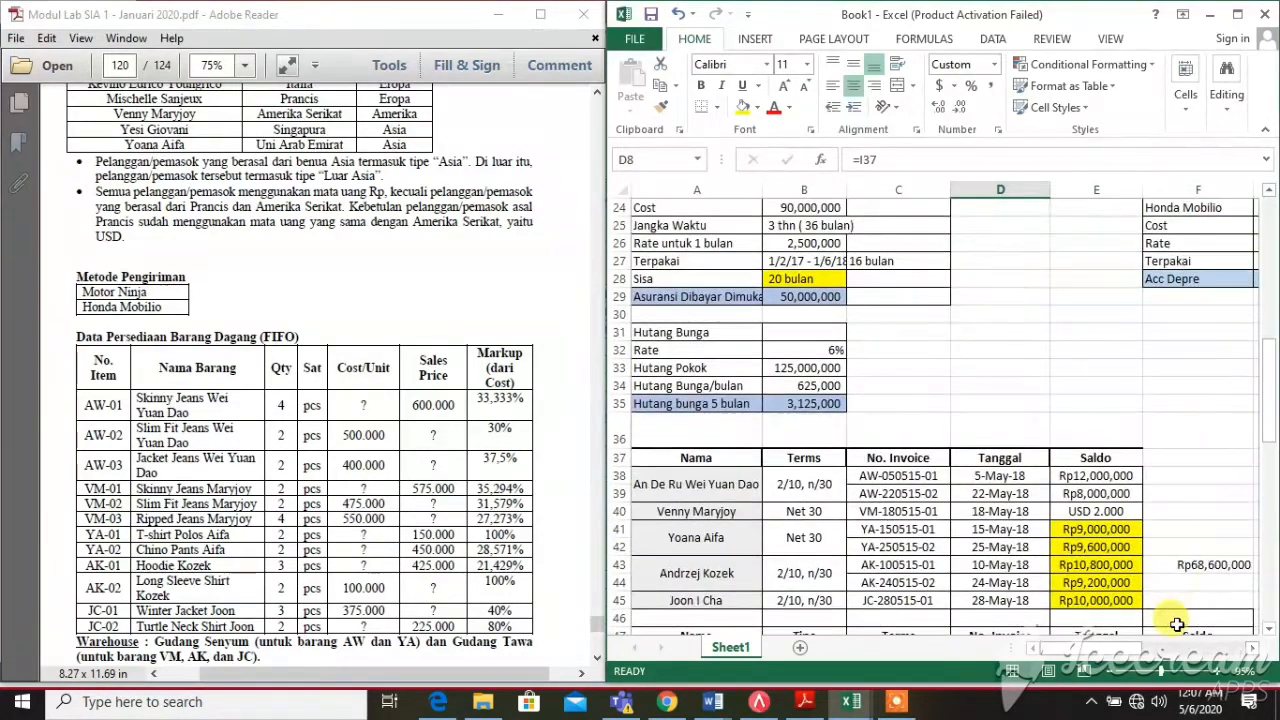
drag(1105, 652, 1194, 600)
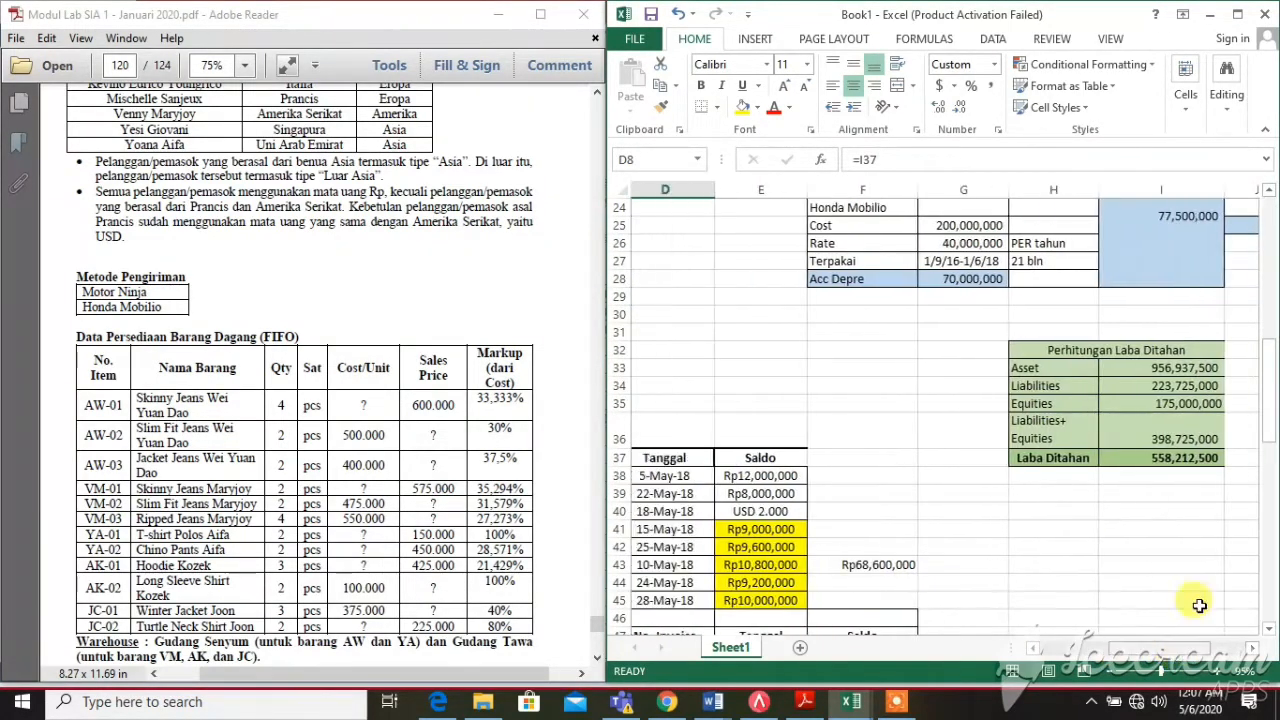
Inspect the Asset, Liabilities and Equities (175,000,000) formulas in the retained-earnings calculation
click(1040, 367)
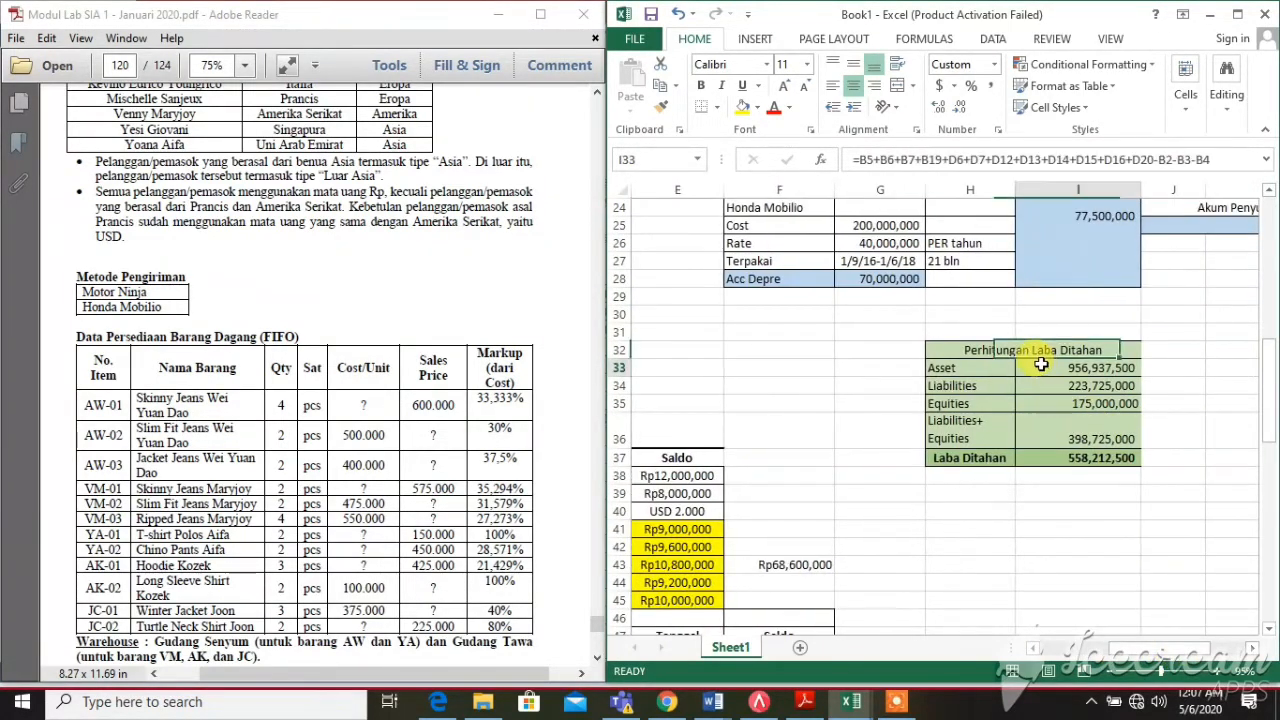
click(972, 366)
click(1045, 367)
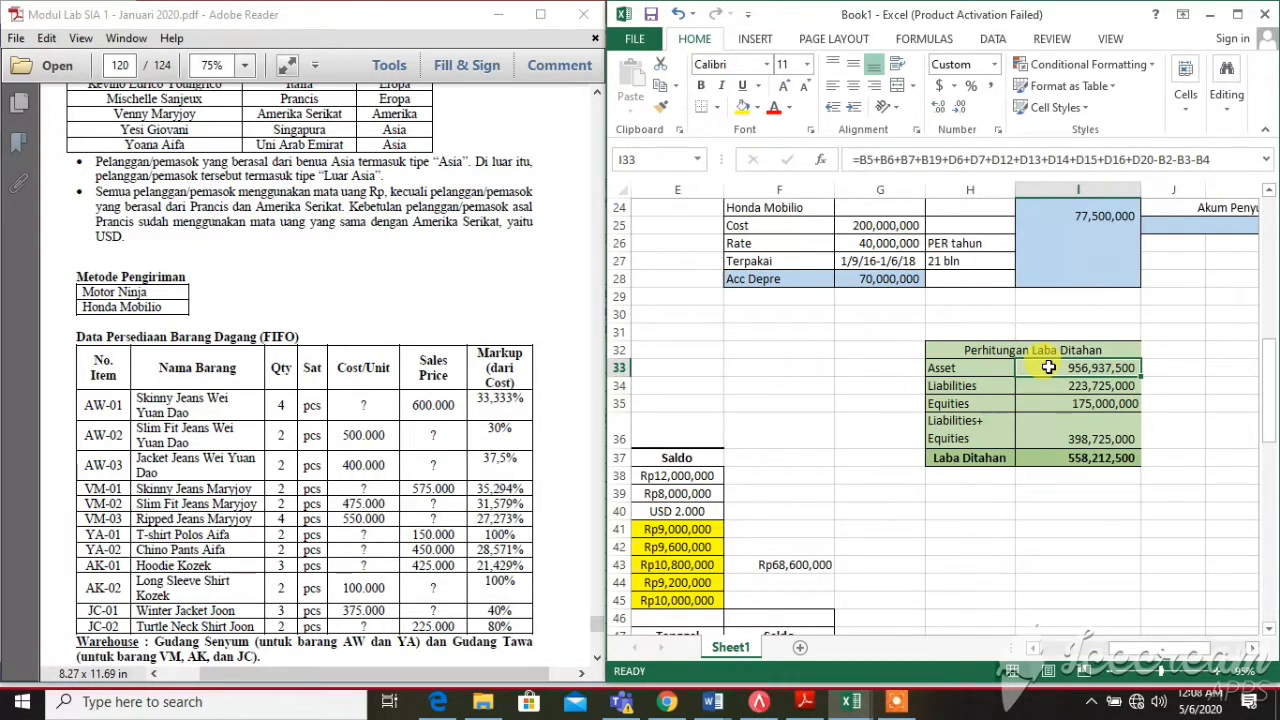
click(1051, 390)
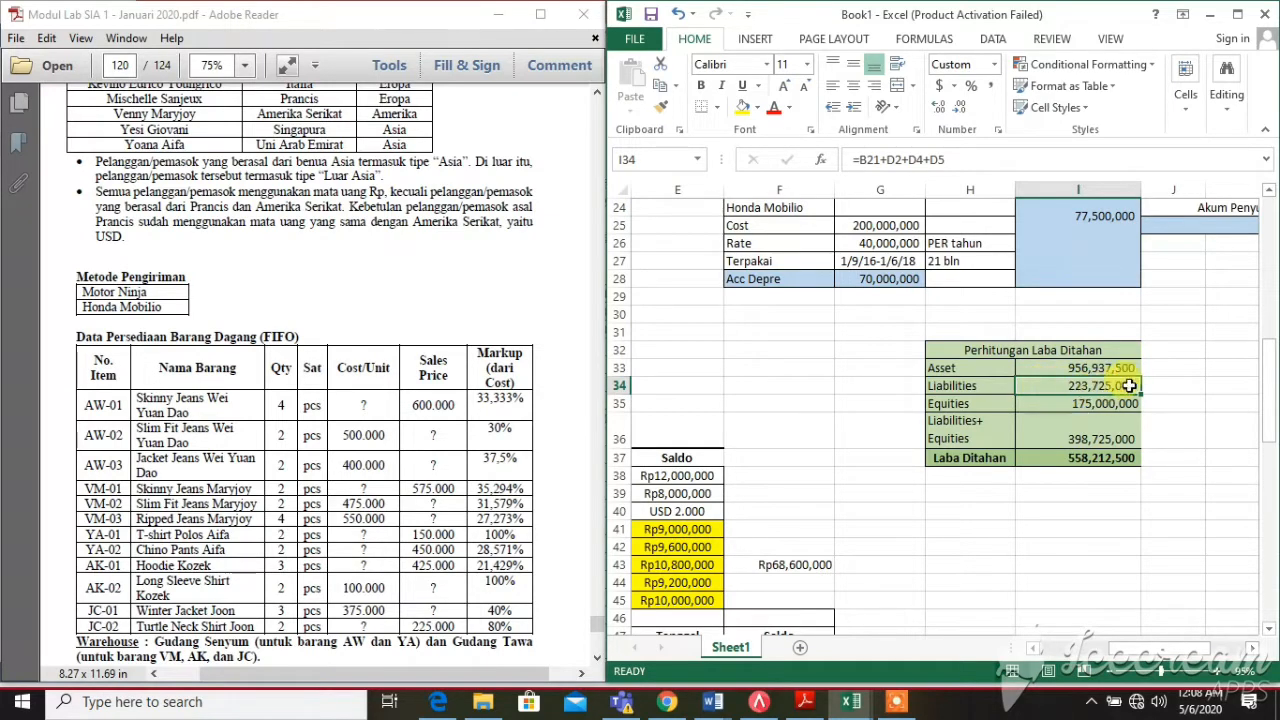
click(1061, 403)
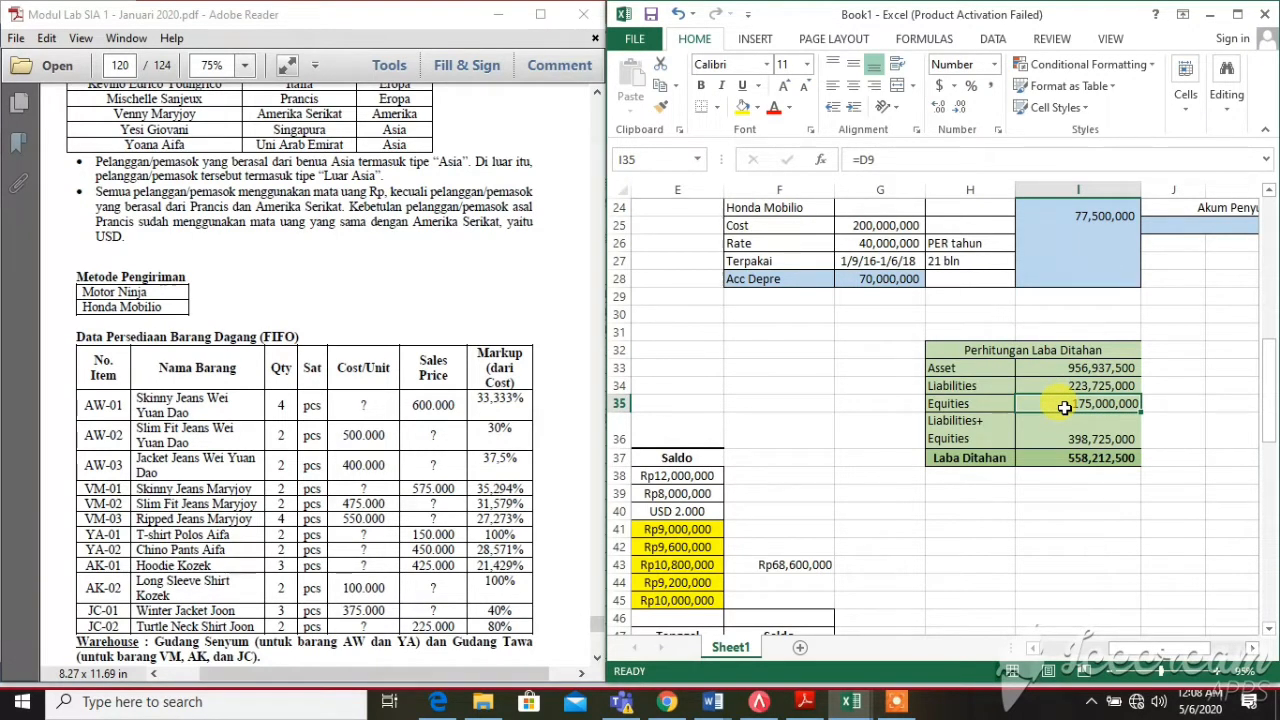
click(989, 456)
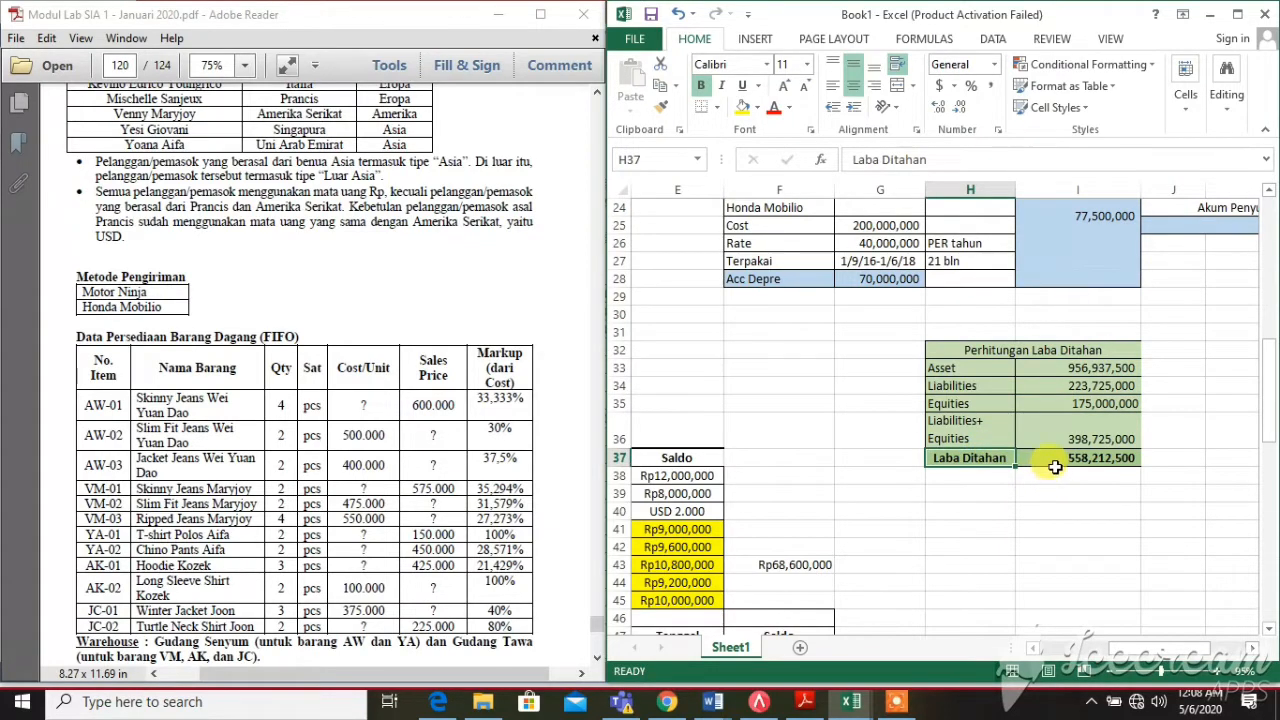
Fill the Asset total I33 and Liabilities+Equities total I36 yellow, then scroll to the top-left
click(1093, 370)
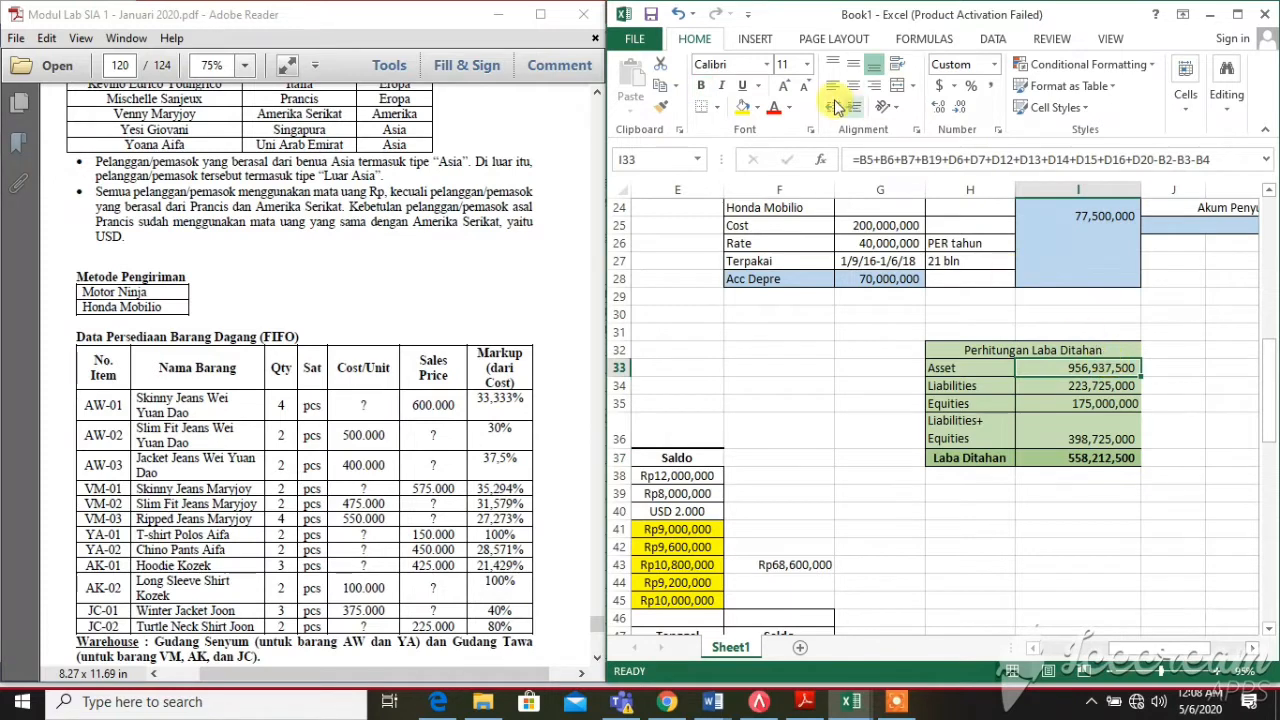
click(741, 112)
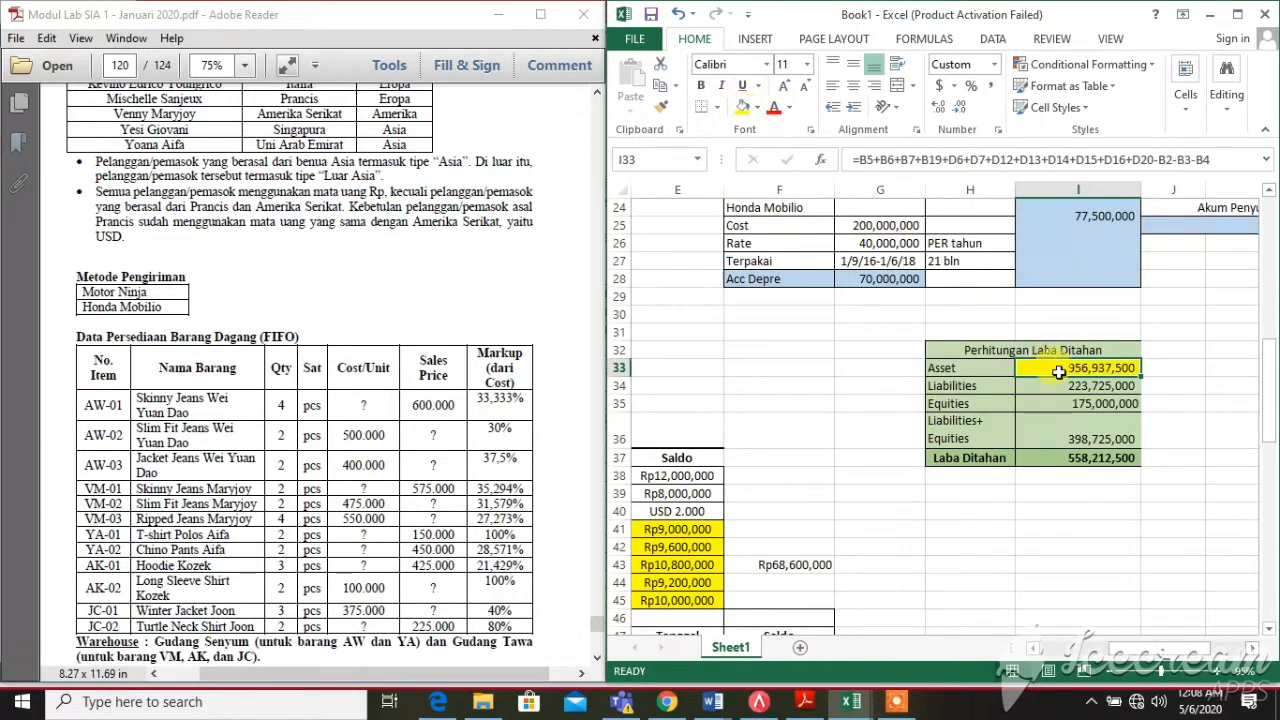
click(1056, 425)
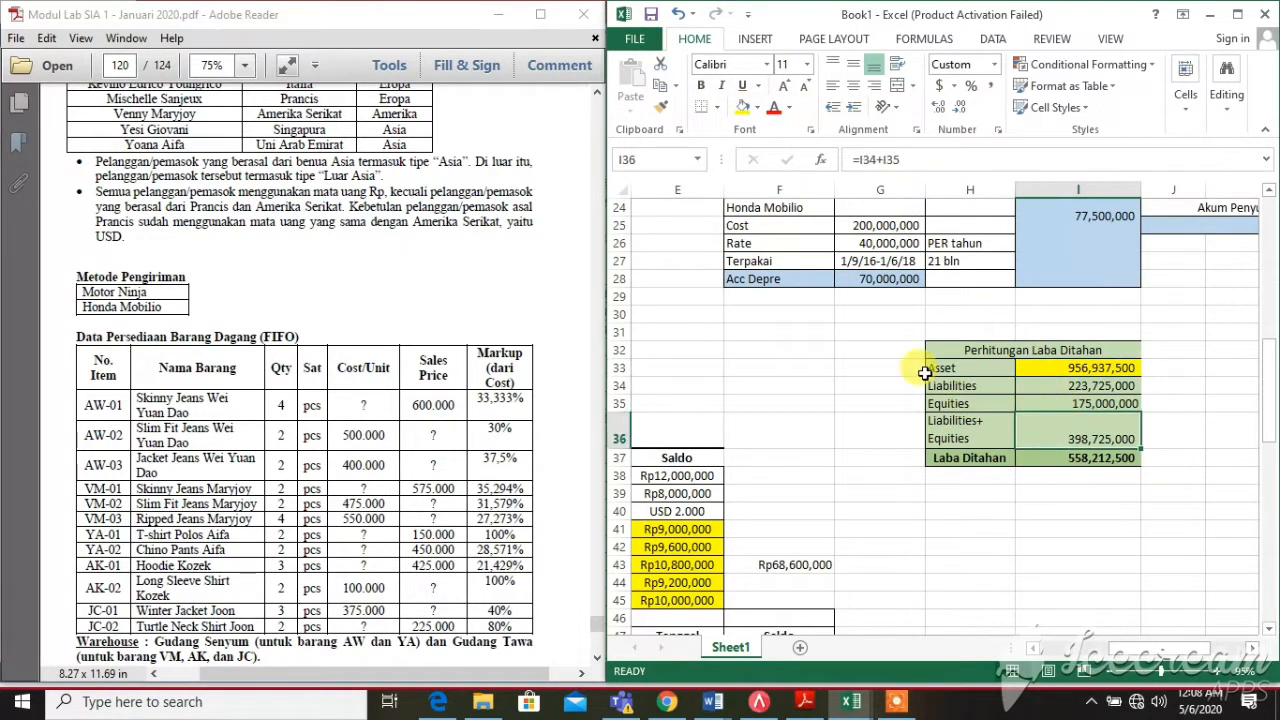
click(740, 112)
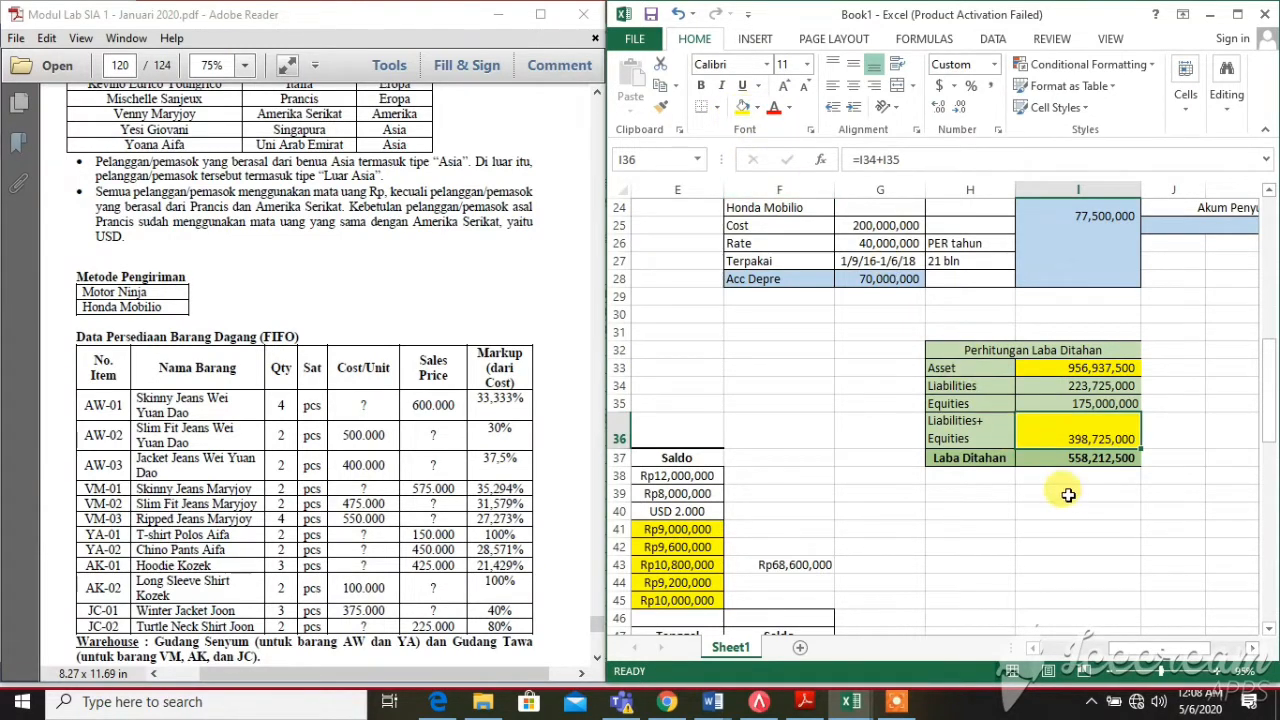
click(1052, 459)
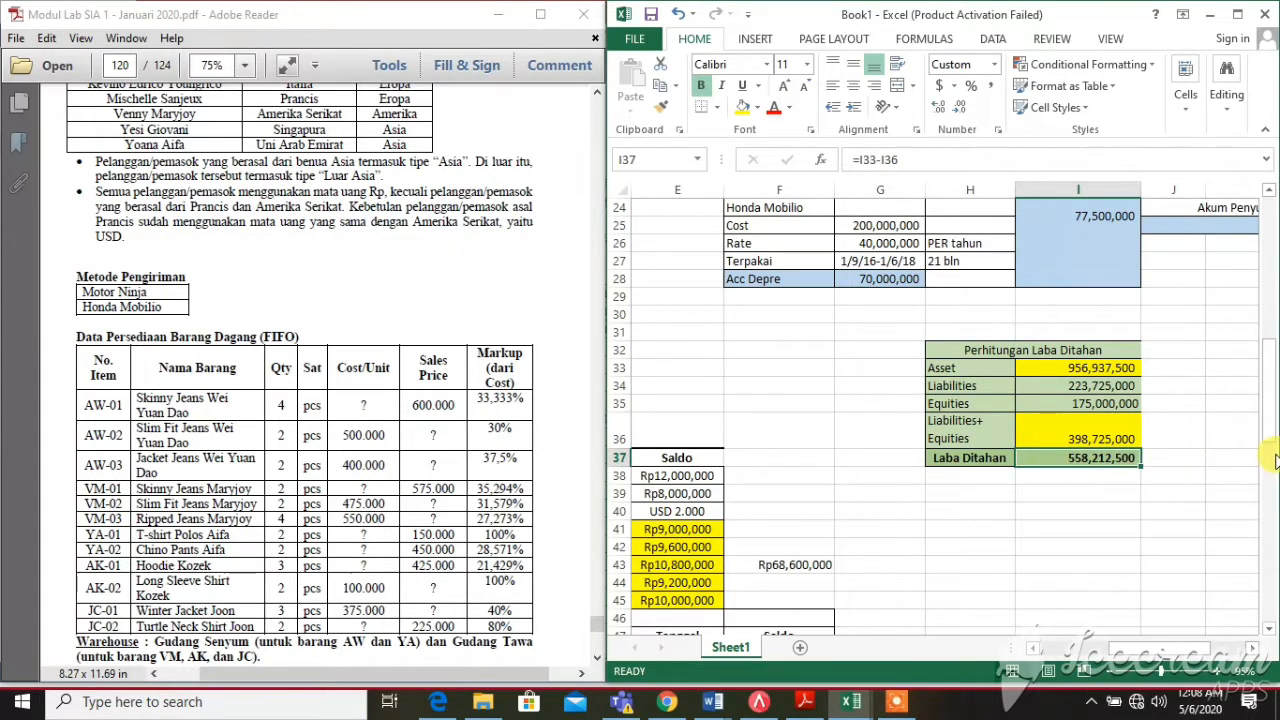
drag(1272, 416, 1270, 240)
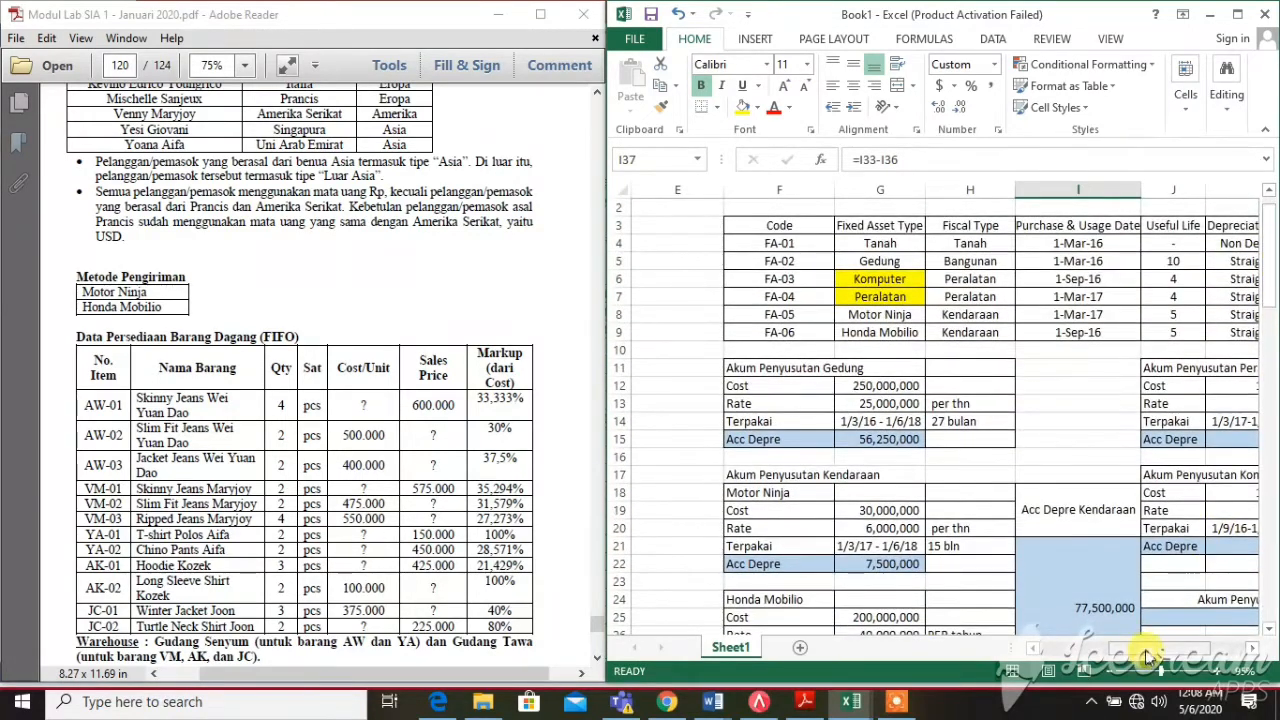
drag(1140, 650, 1055, 648)
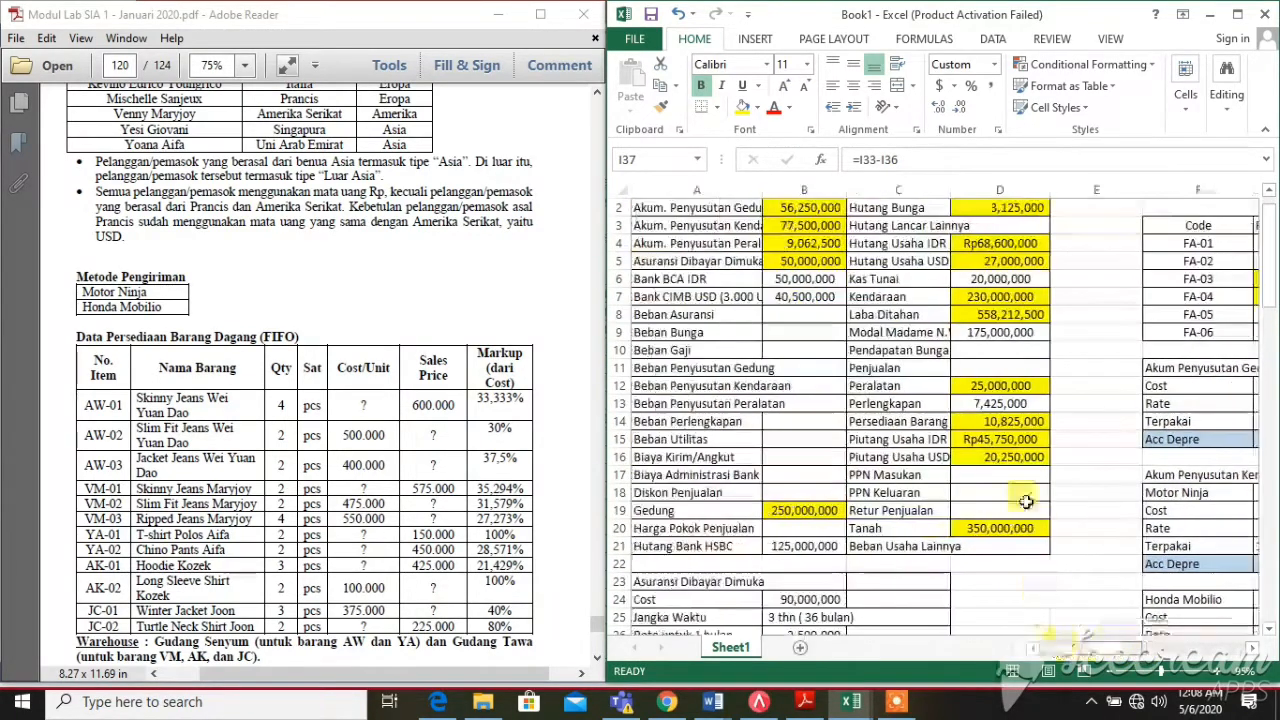
Check the Laba Ditahan balance, then scroll the PDF exercise back up to page 118
click(963, 316)
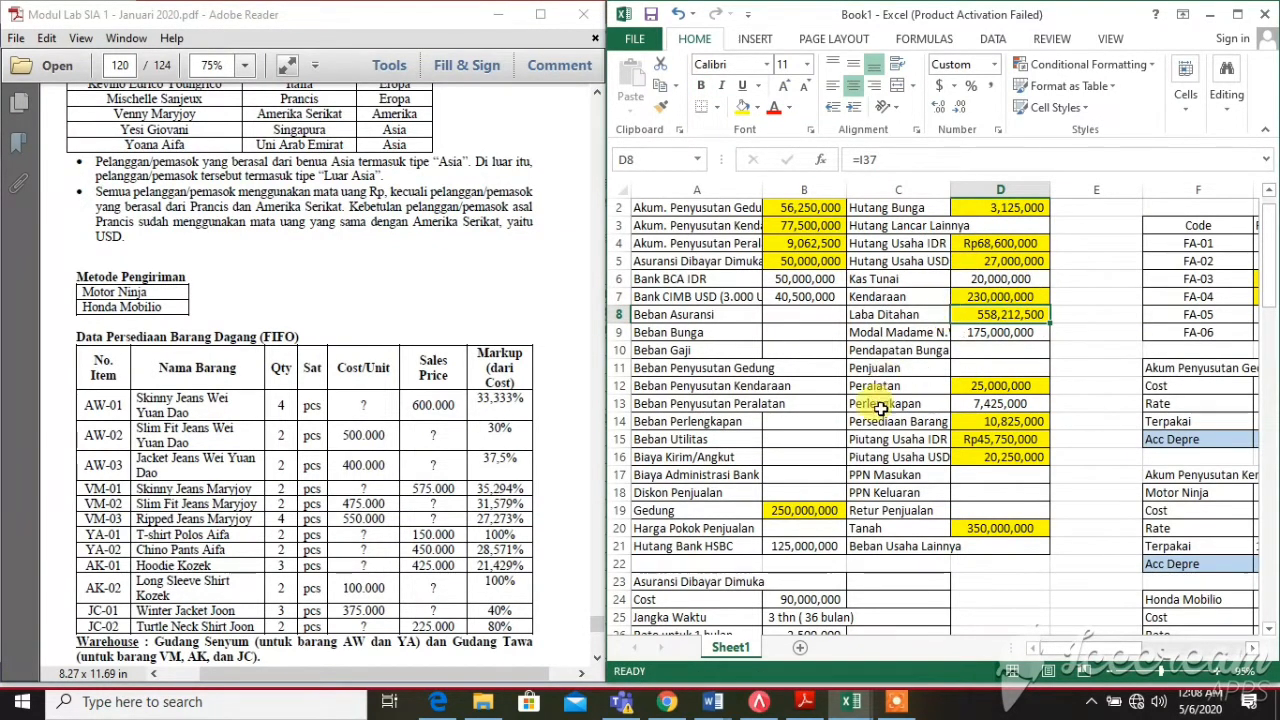
scroll(895, 465, down, 1)
scroll(898, 470, up, 2)
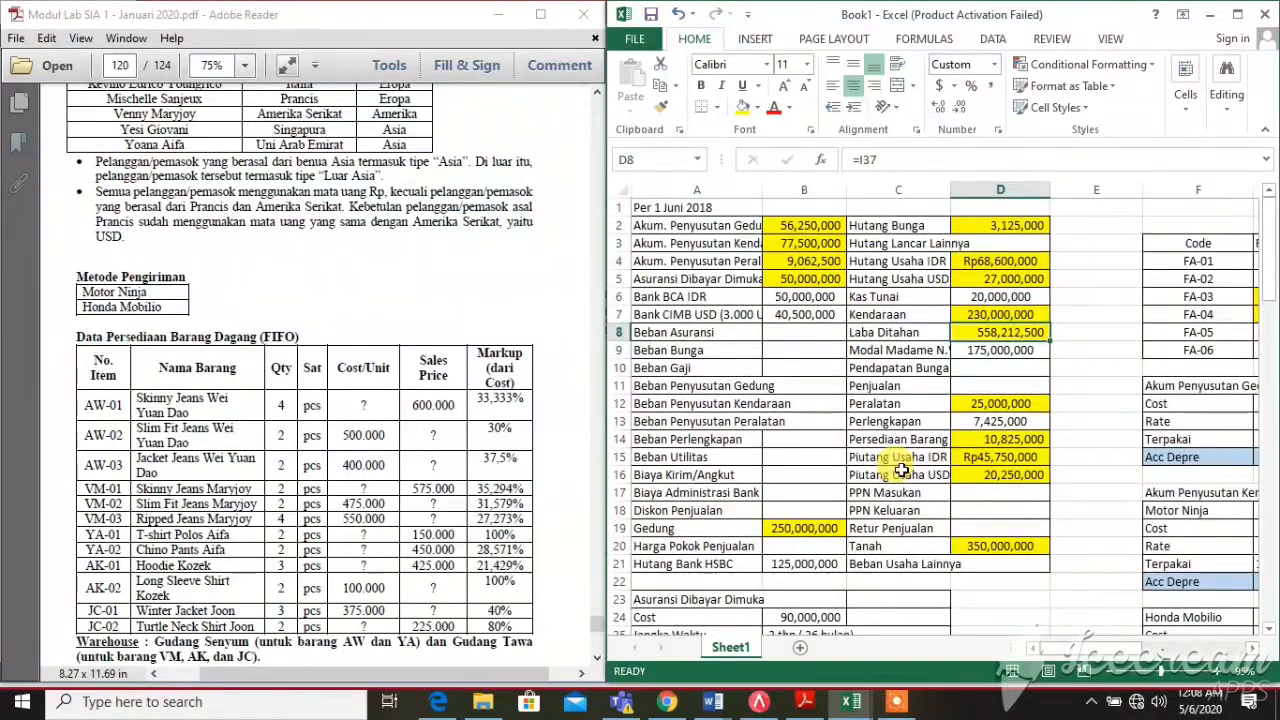
click(366, 334)
scroll(366, 334, up, 5)
scroll(366, 334, up, 6)
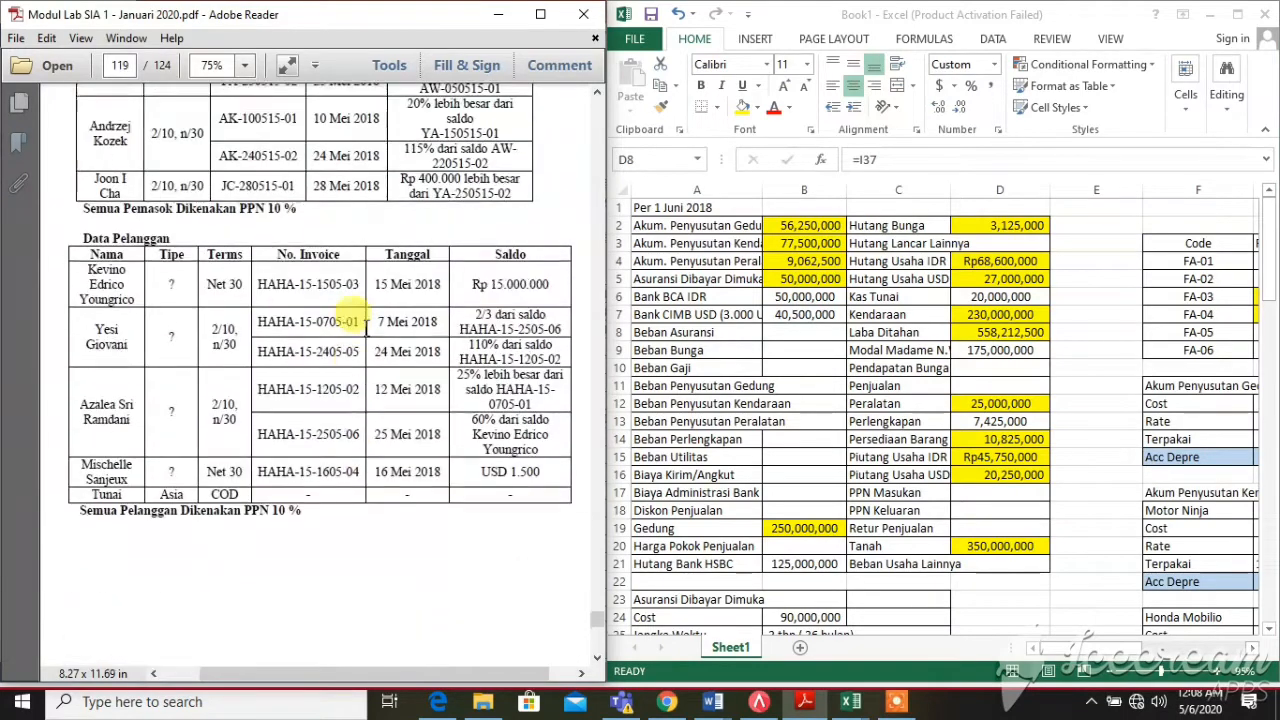
scroll(366, 322, up, 8)
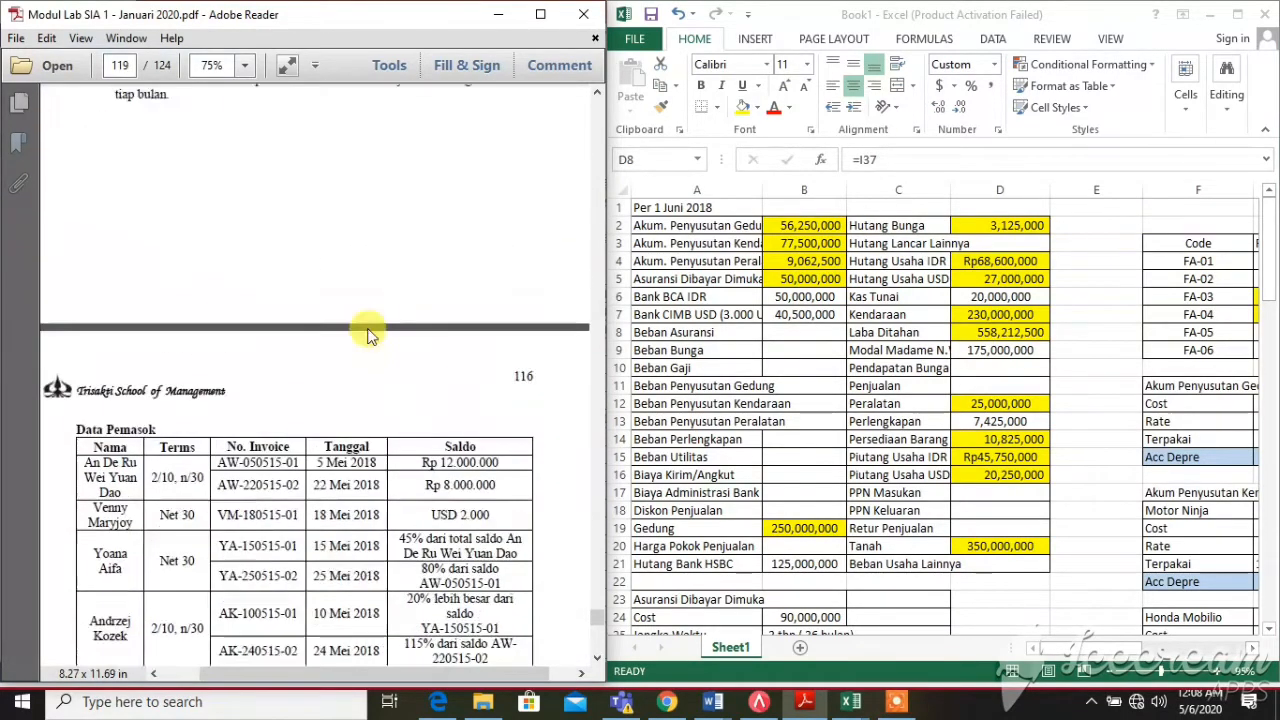
scroll(366, 324, up, 4)
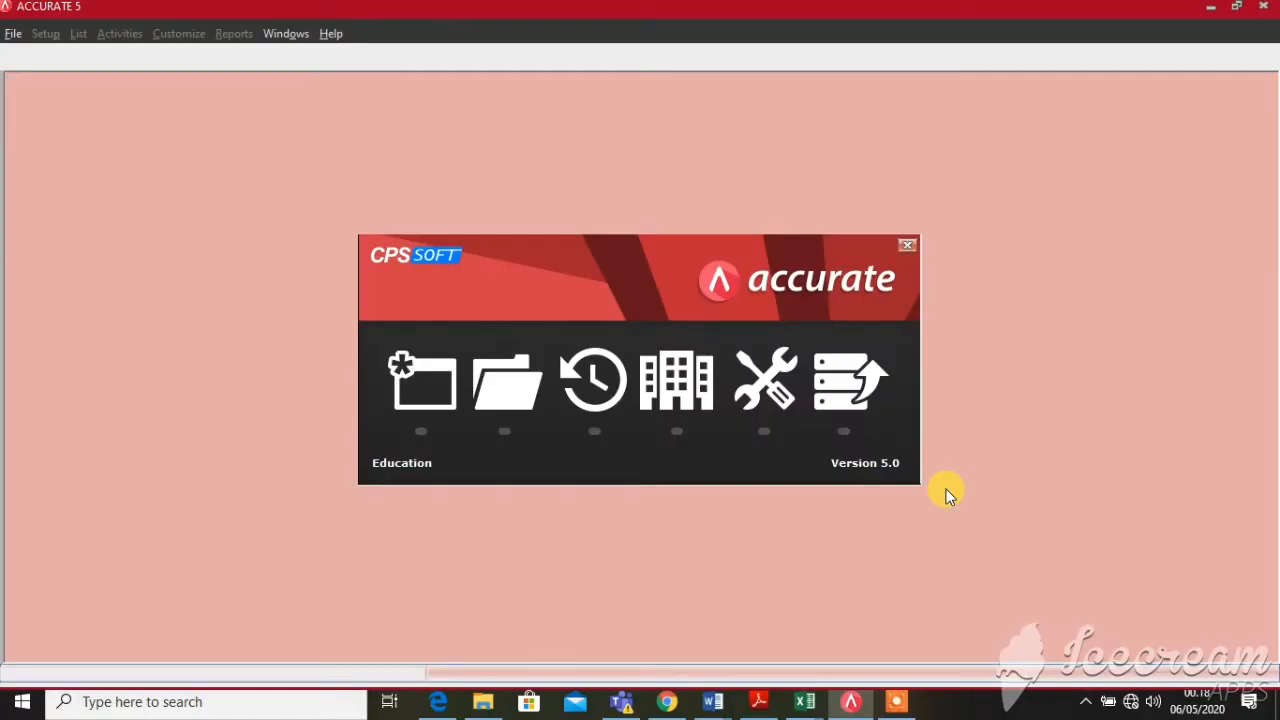
Create a new company database named NEGERI TAWA CO. in the AY_LAB SIA 1 folder
click(420, 385)
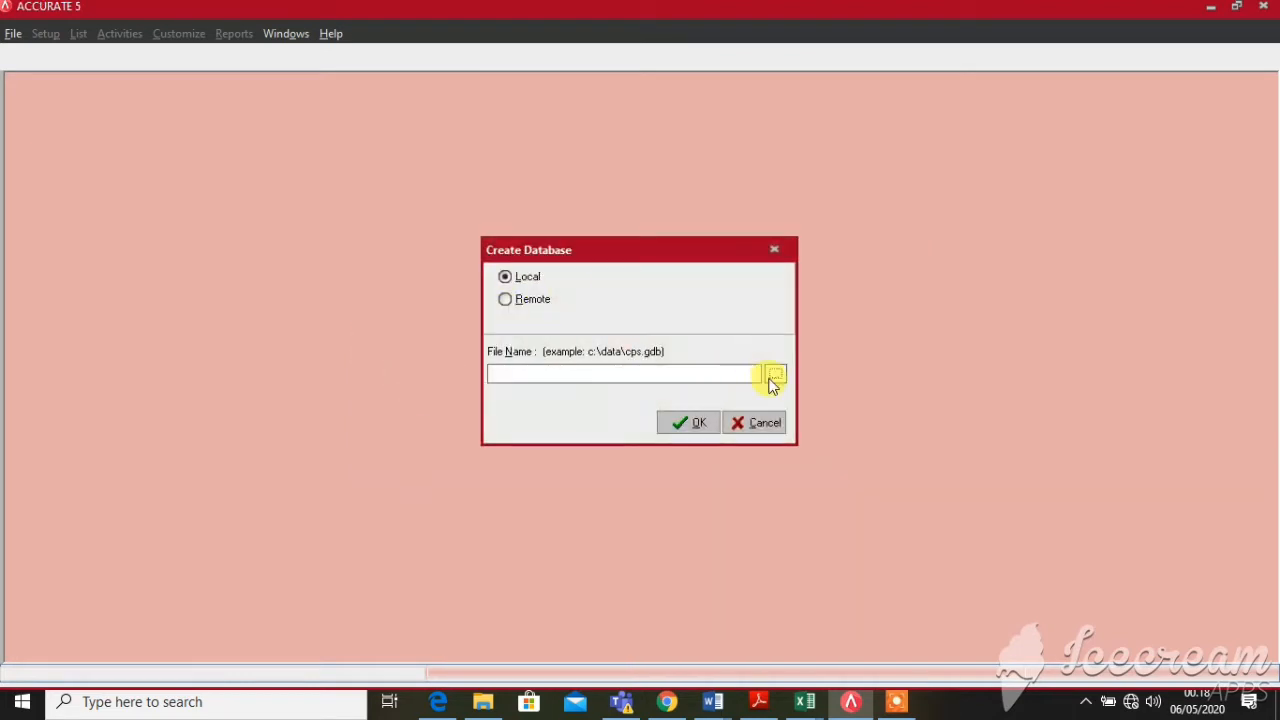
click(772, 374)
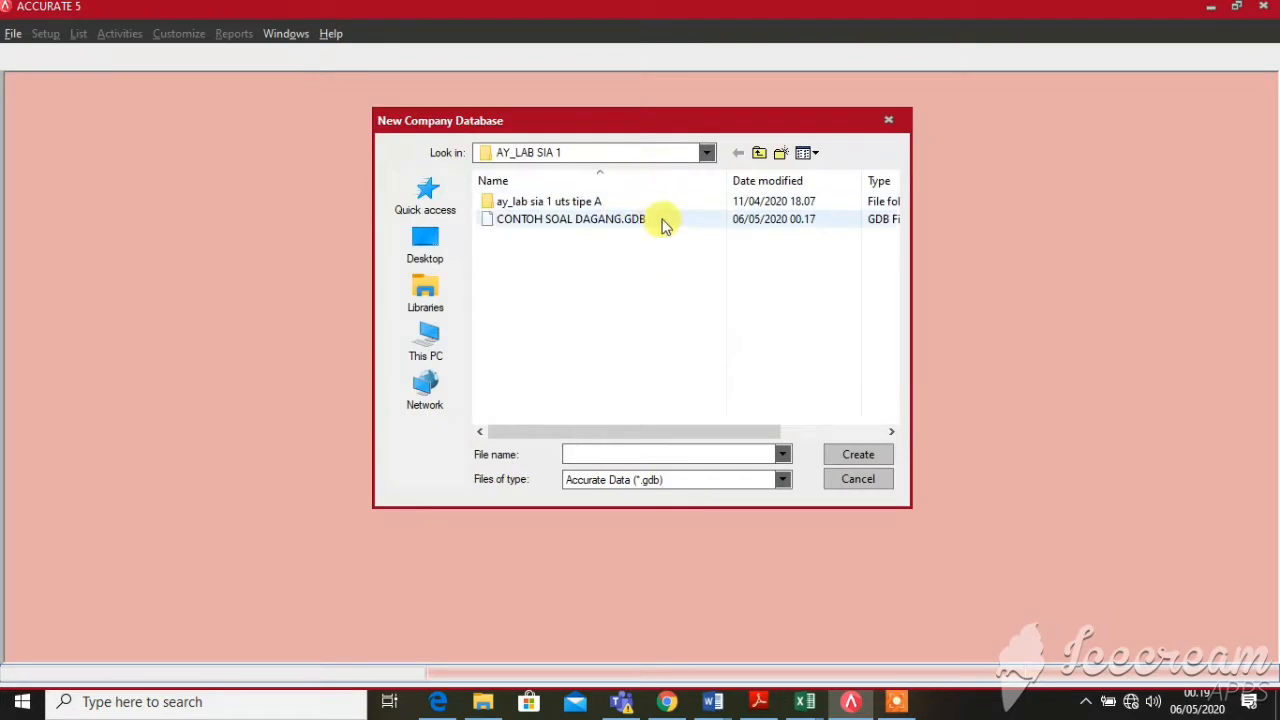
click(682, 455)
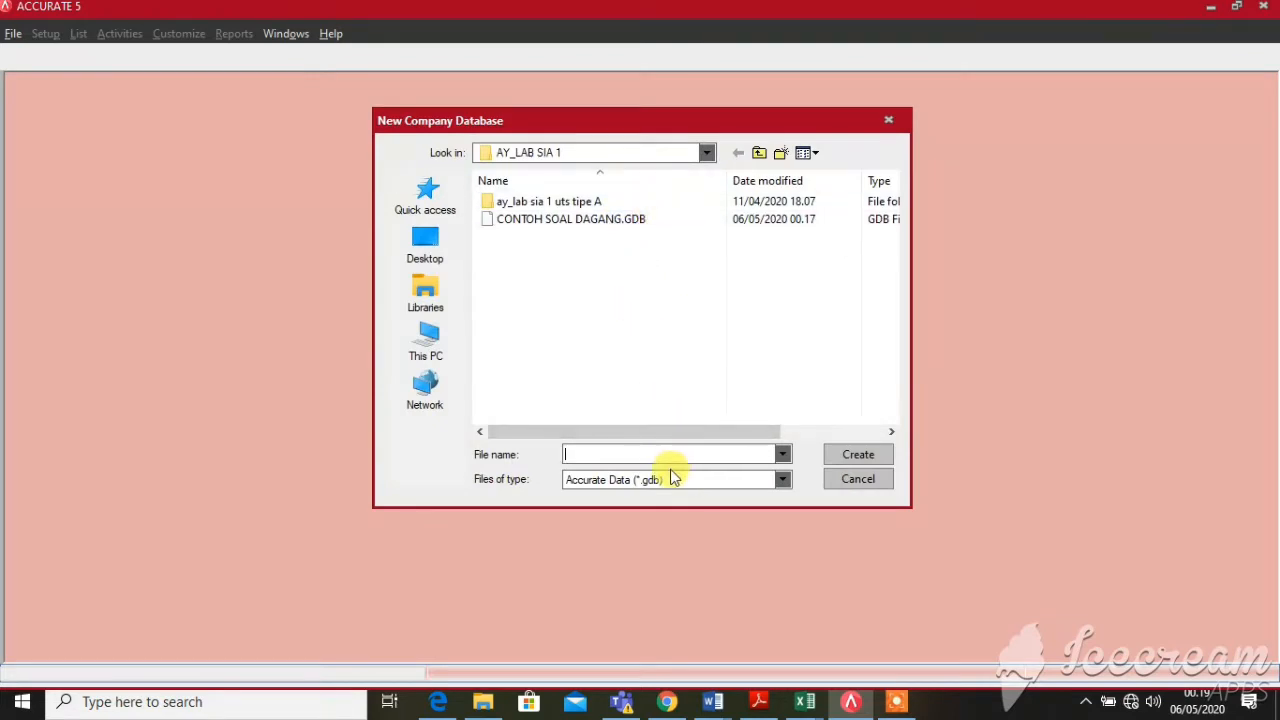
text(NEGERI TAWA CO)
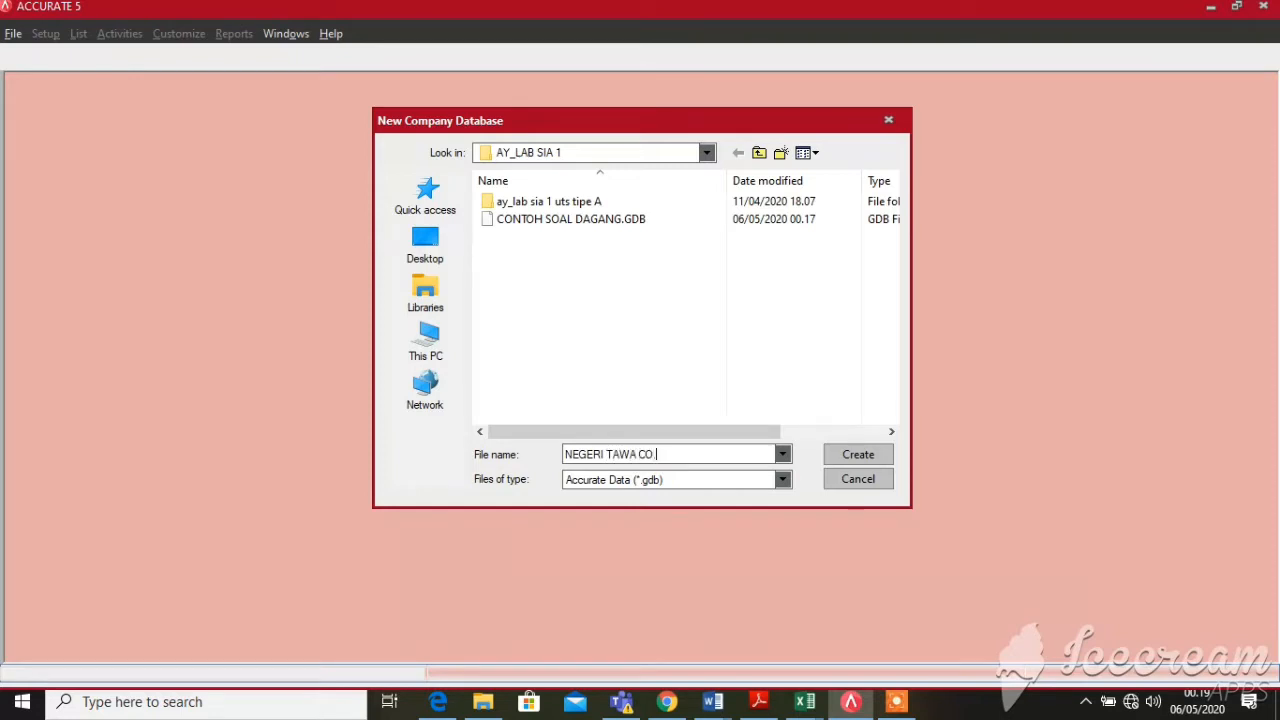
key(Return)
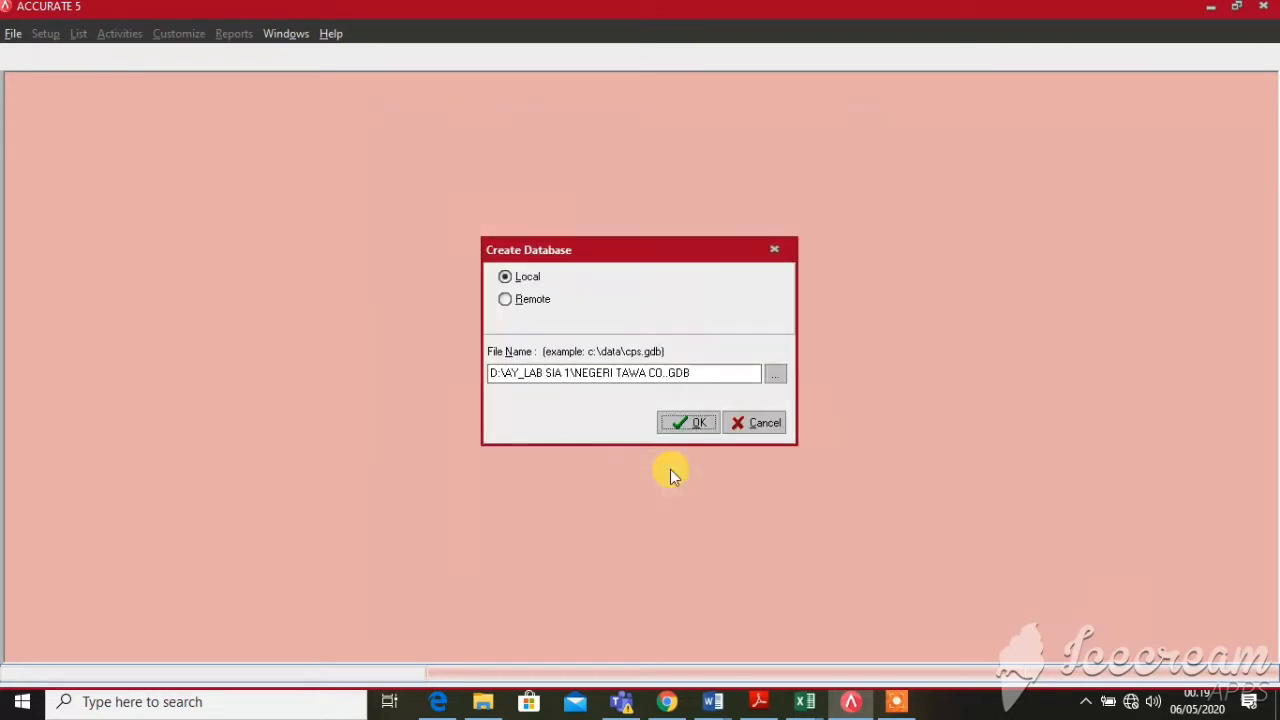
click(688, 428)
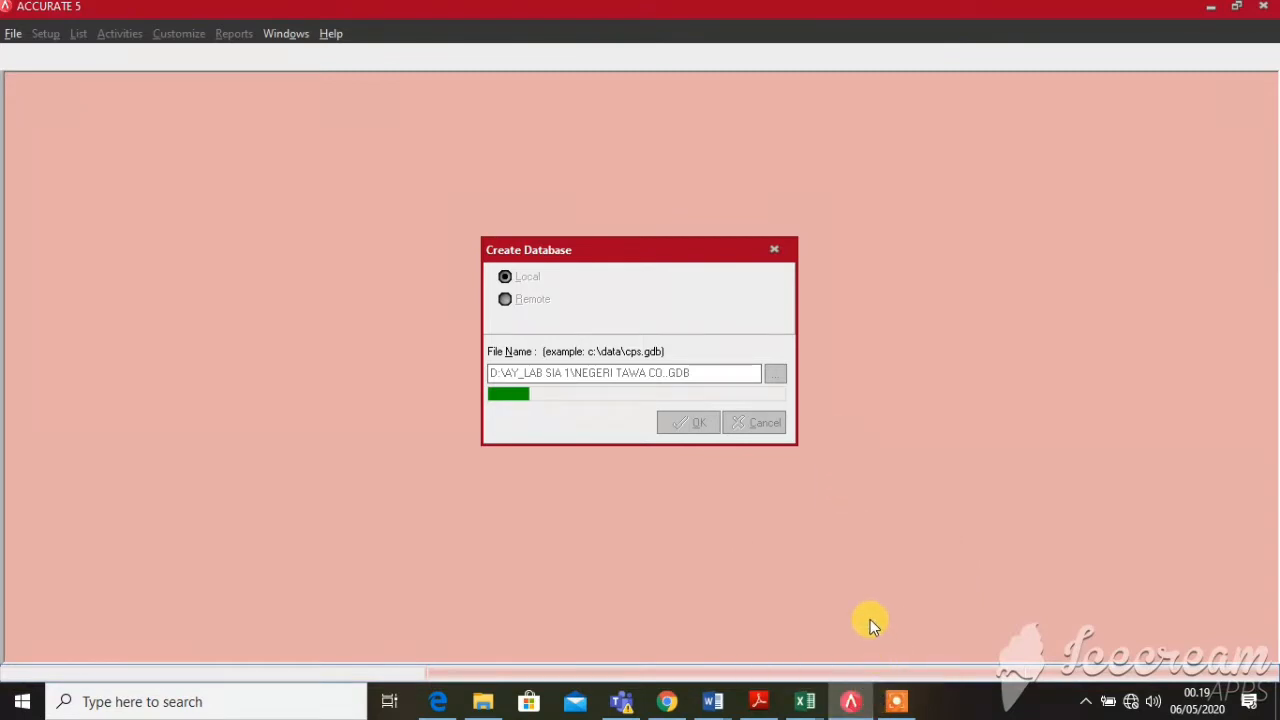
mouse_move(896, 701)
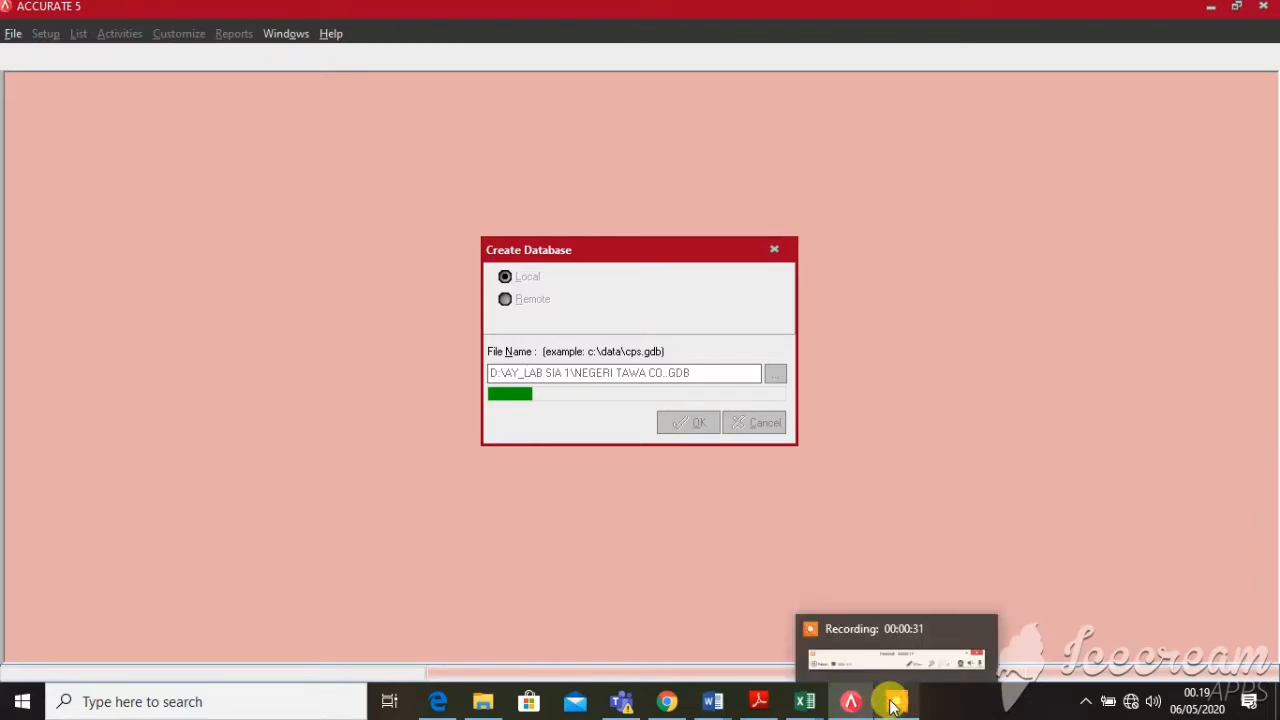
click(882, 676)
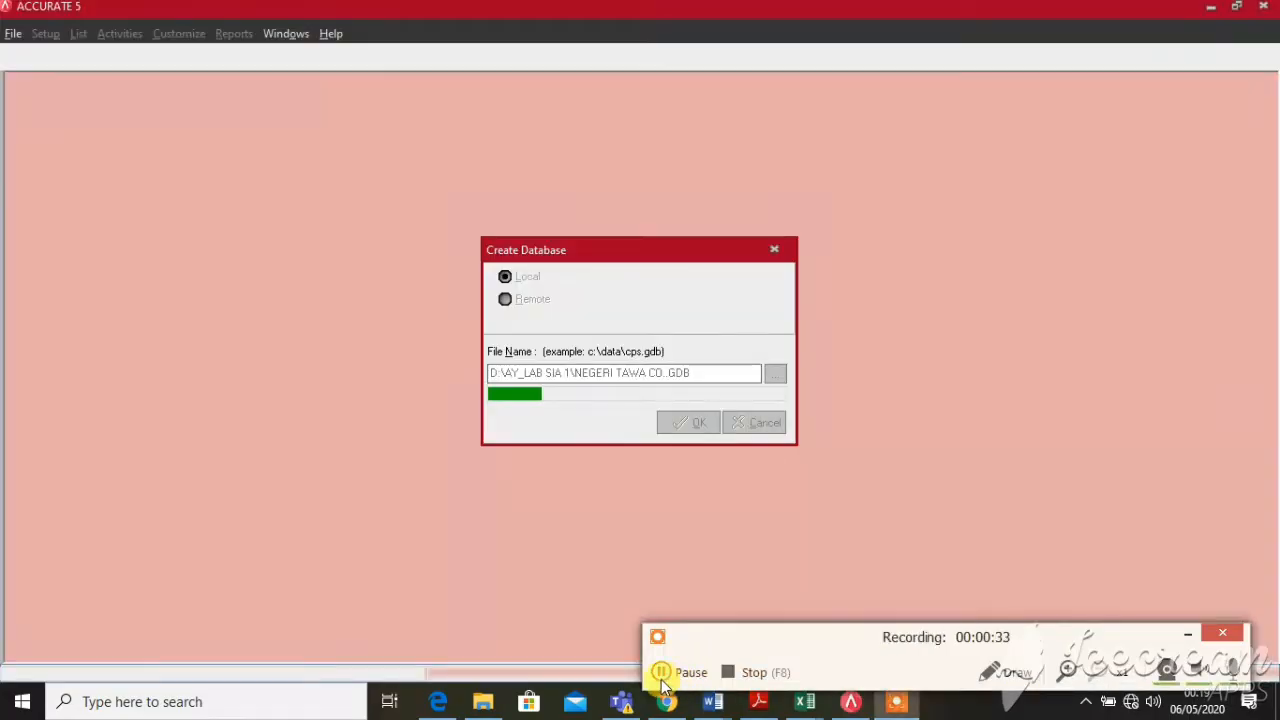
click(661, 672)
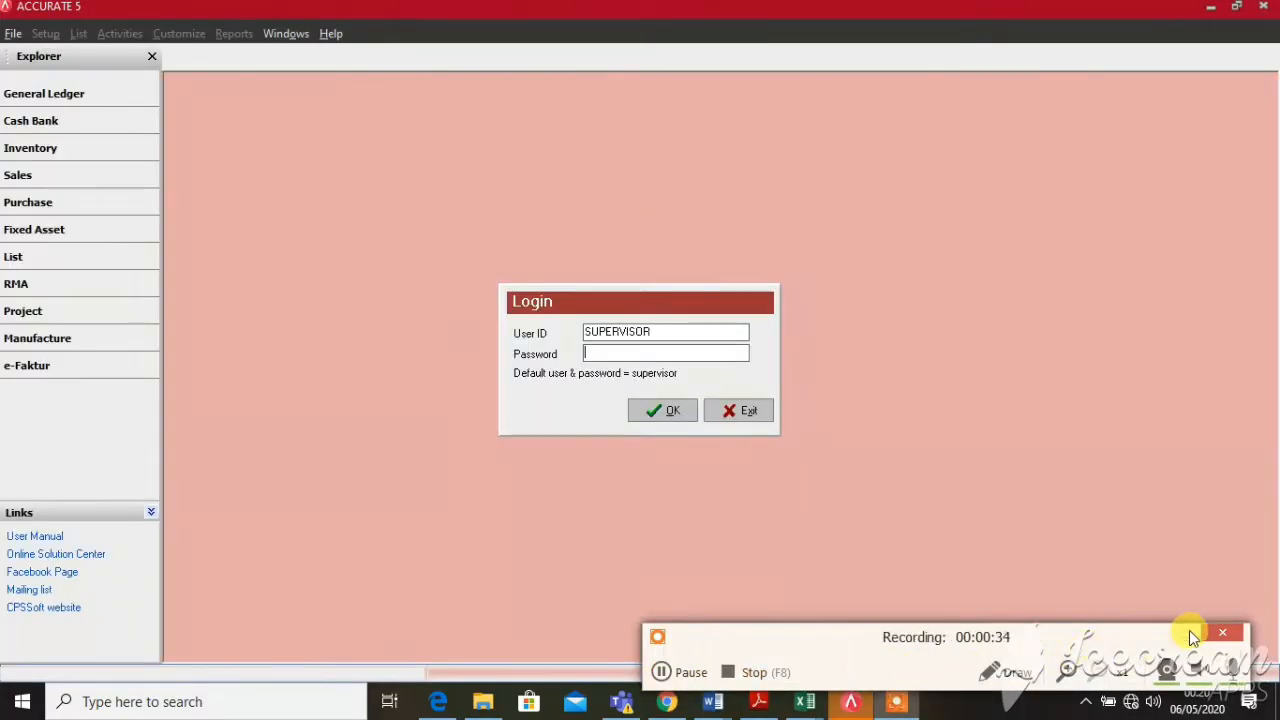
click(1188, 633)
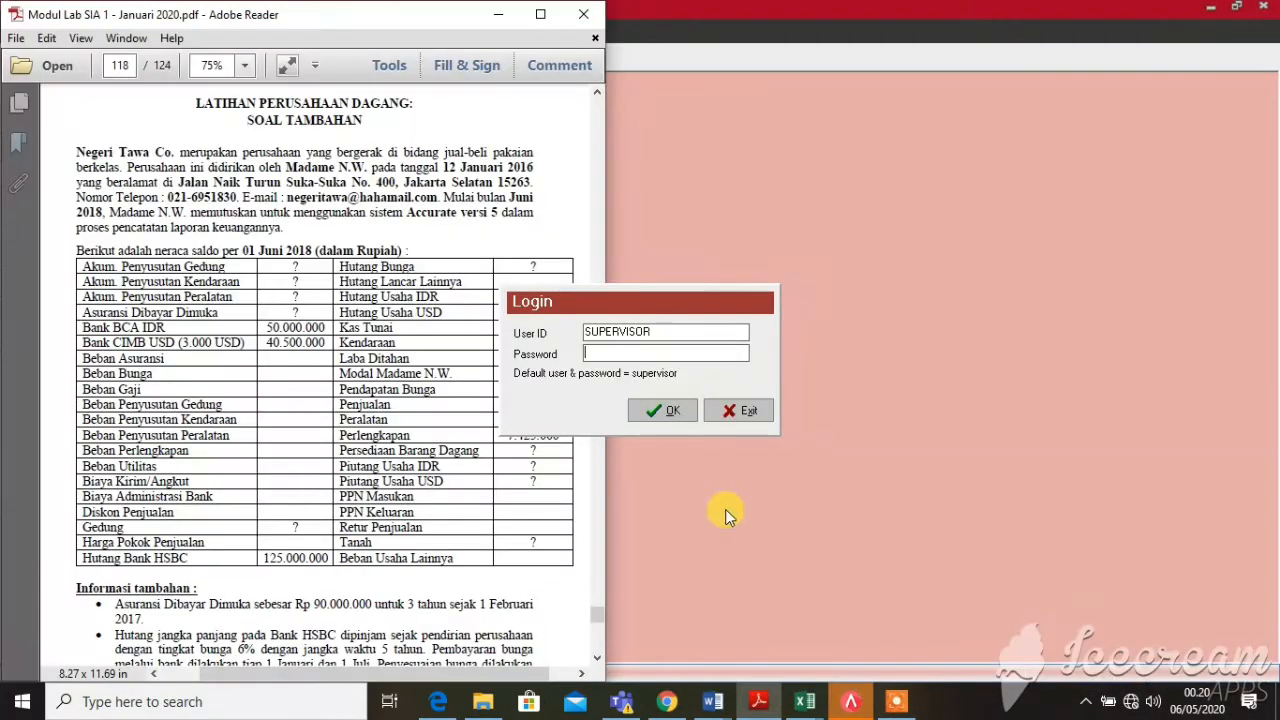
Log in with the supervisor password, keep English, and choose Advance Setup in Quick Setup
click(500, 14)
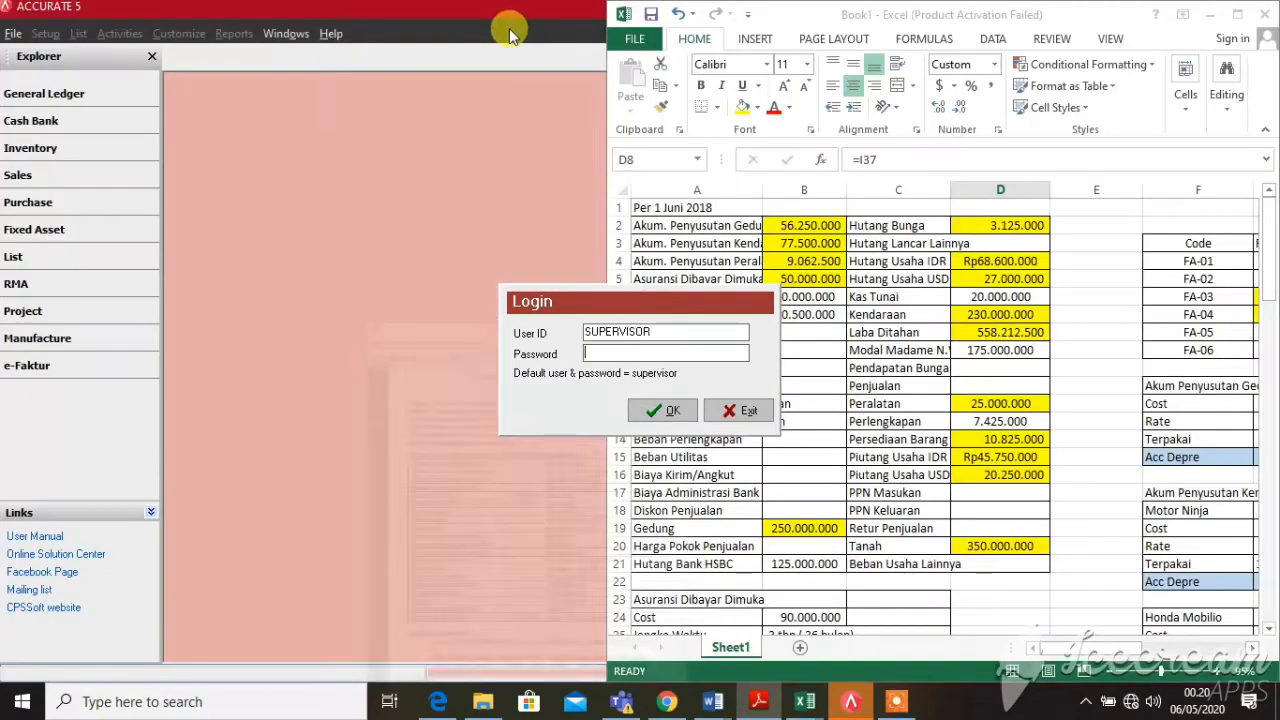
click(1210, 14)
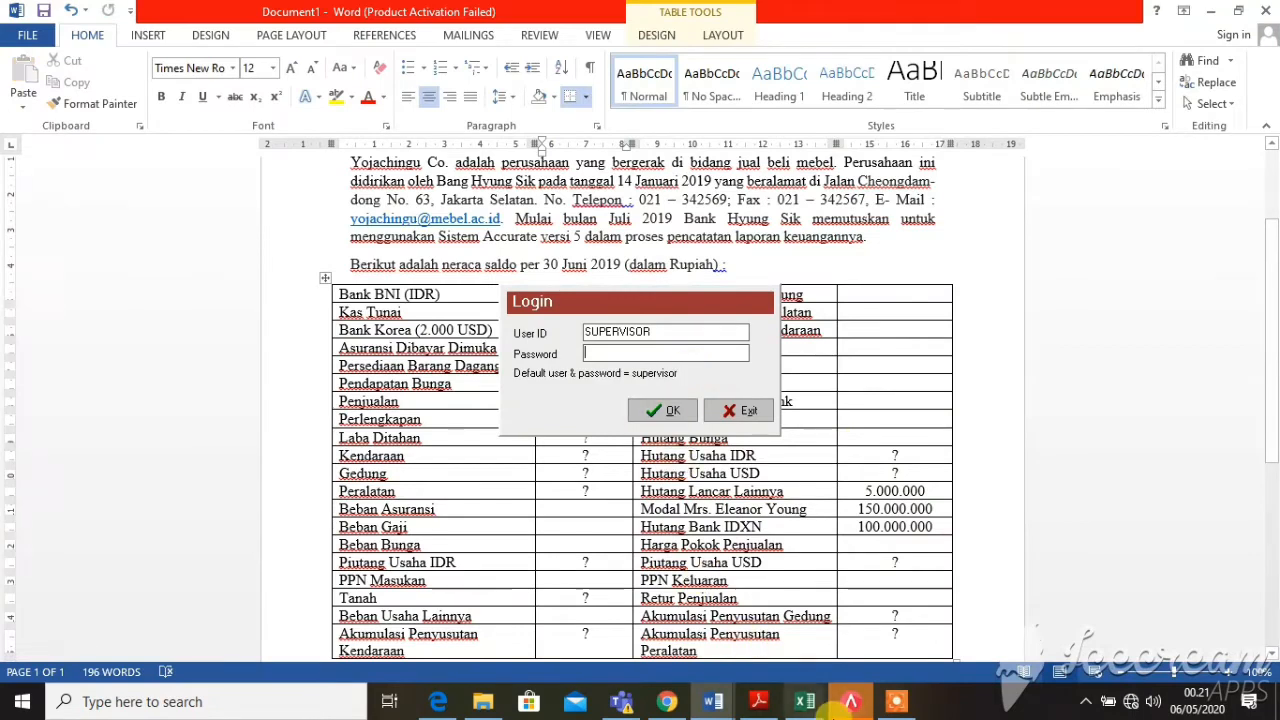
click(855, 703)
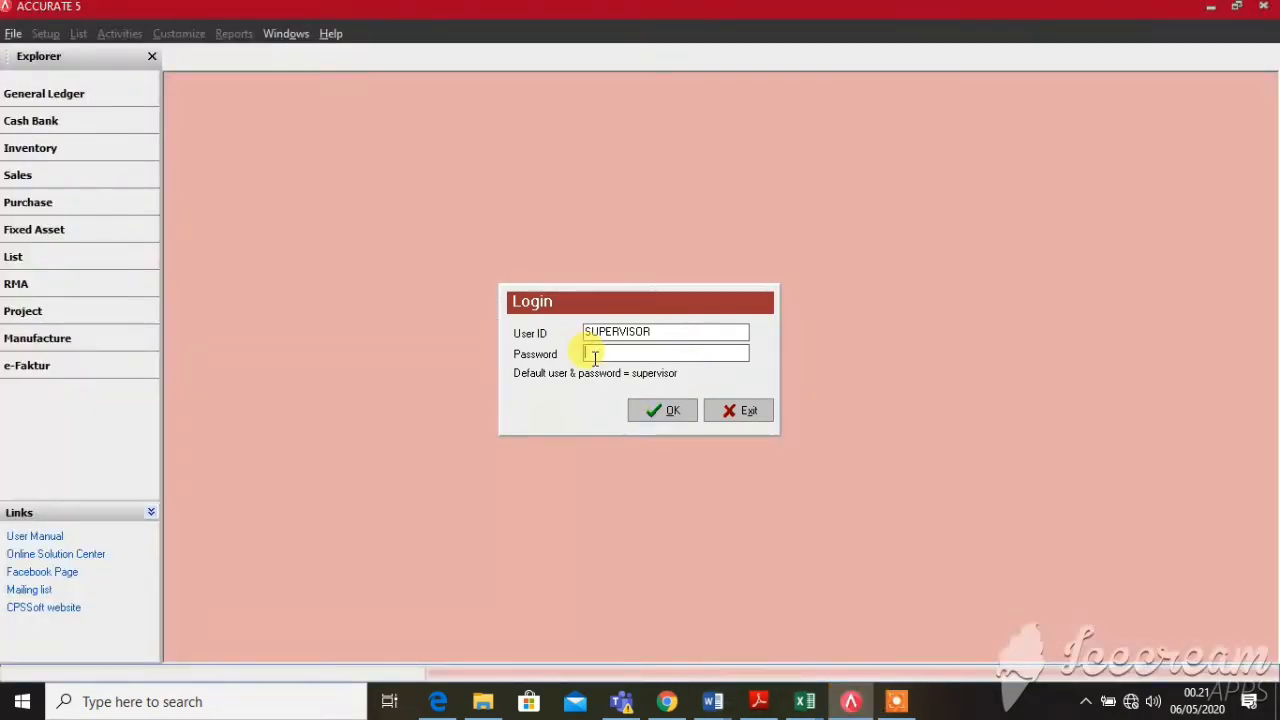
text(s)
key(Return)
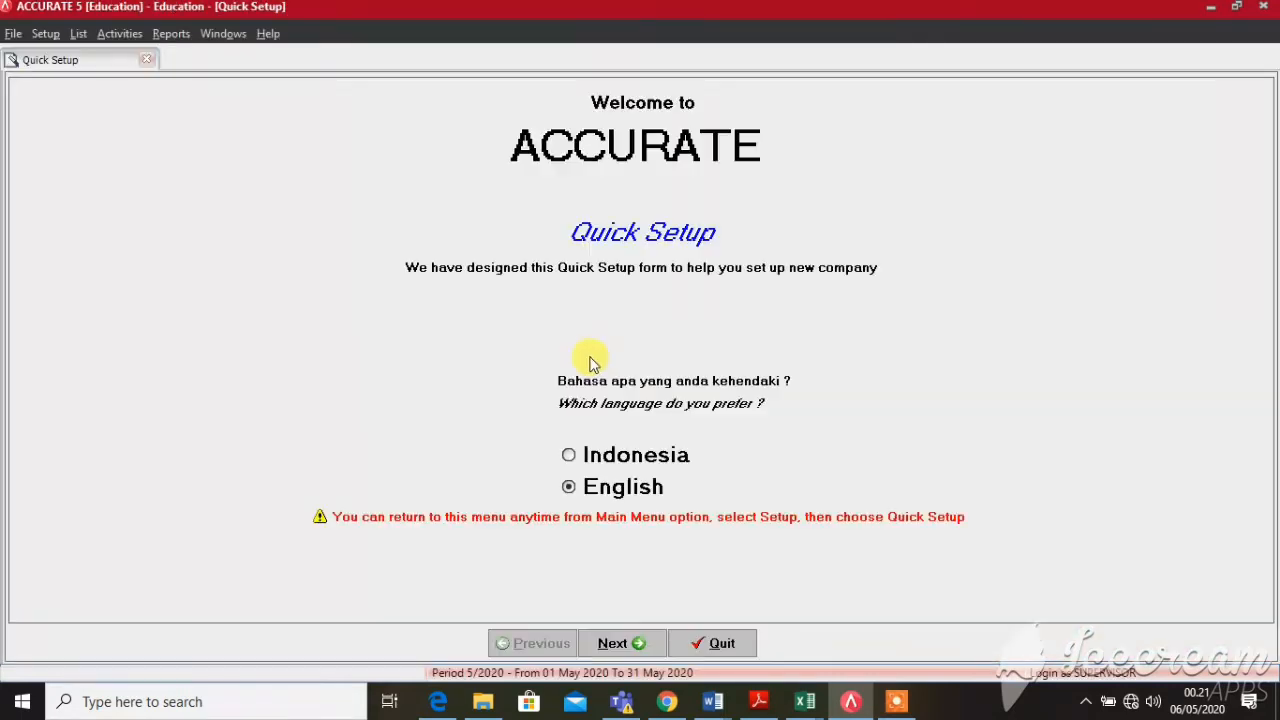
click(635, 646)
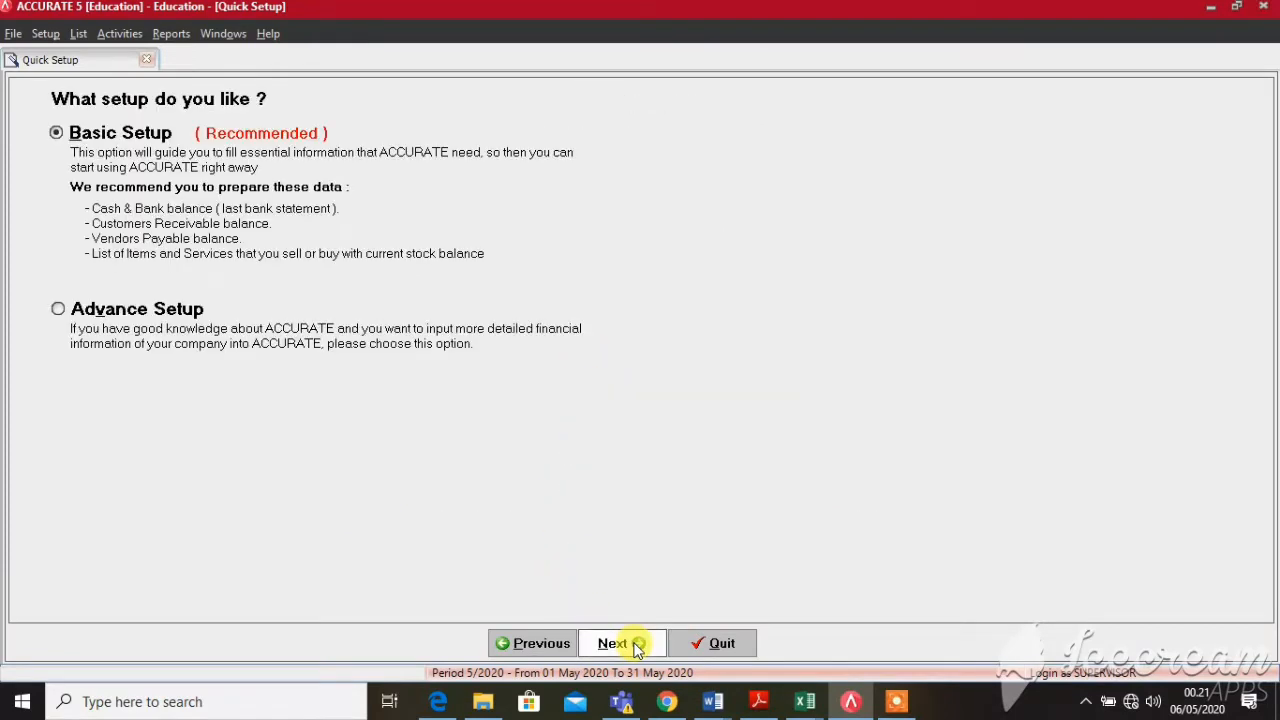
click(60, 311)
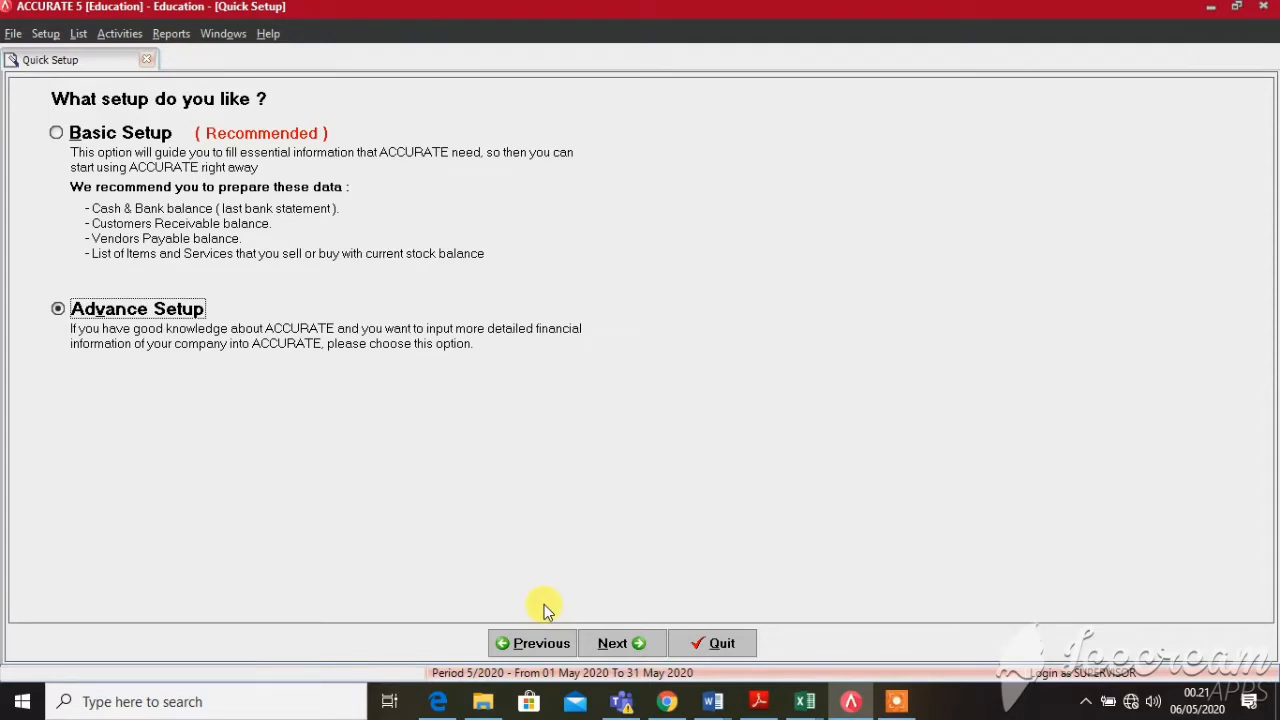
click(616, 642)
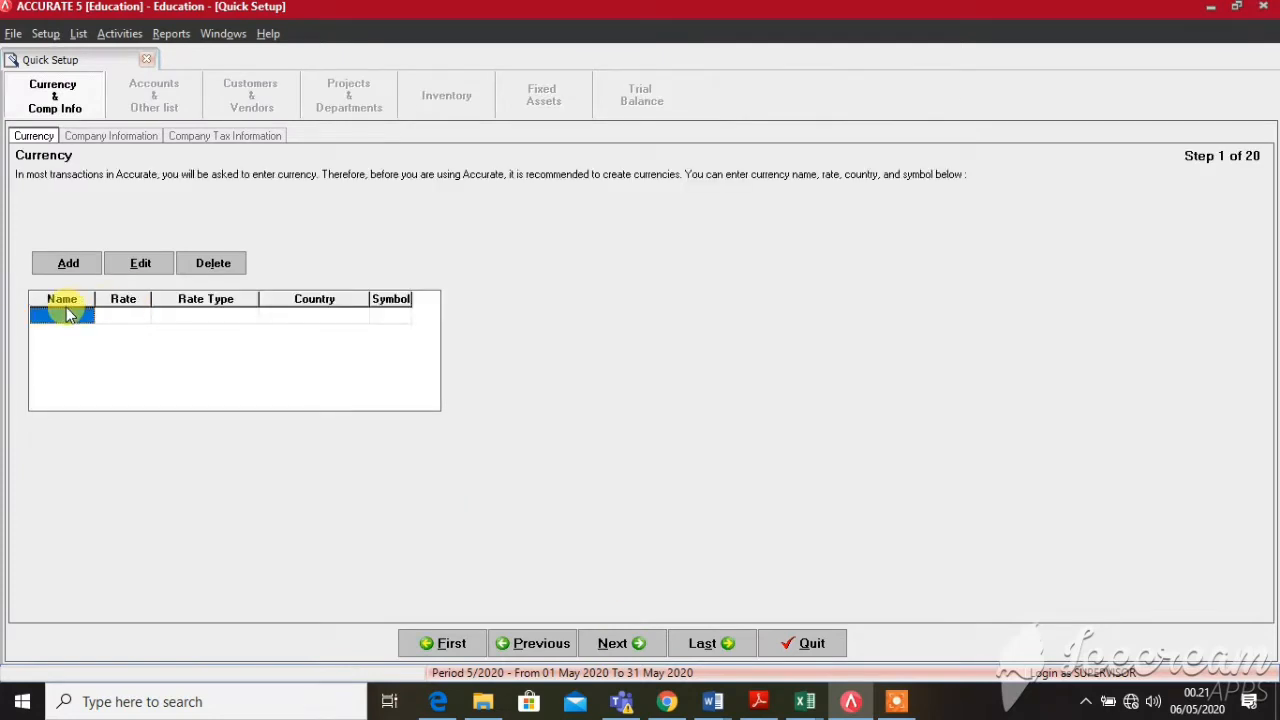
Add the RUPIAH currency with rate 1, country INDONESIA and symbol IDR
text(RUPIAH)
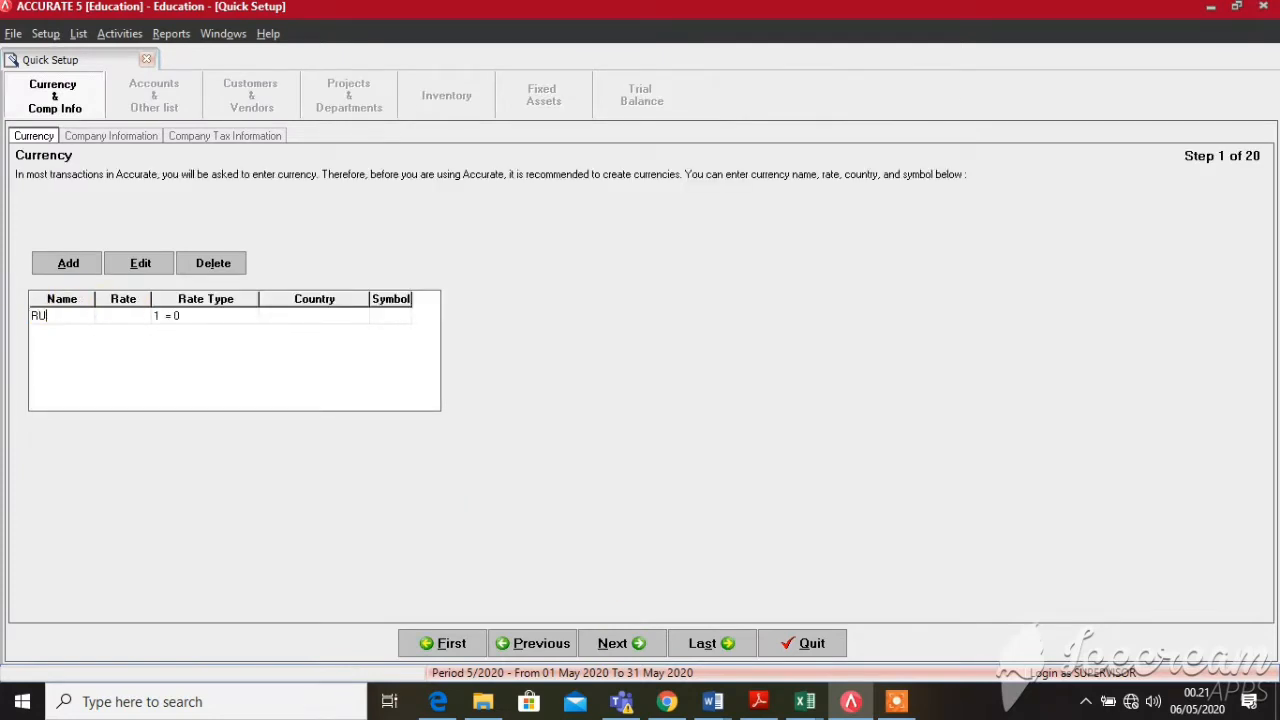
key(Tab)
text(1)
key(Tab)
key(Tab)
text(INDONESIA)
key(Tab)
text(IDR)
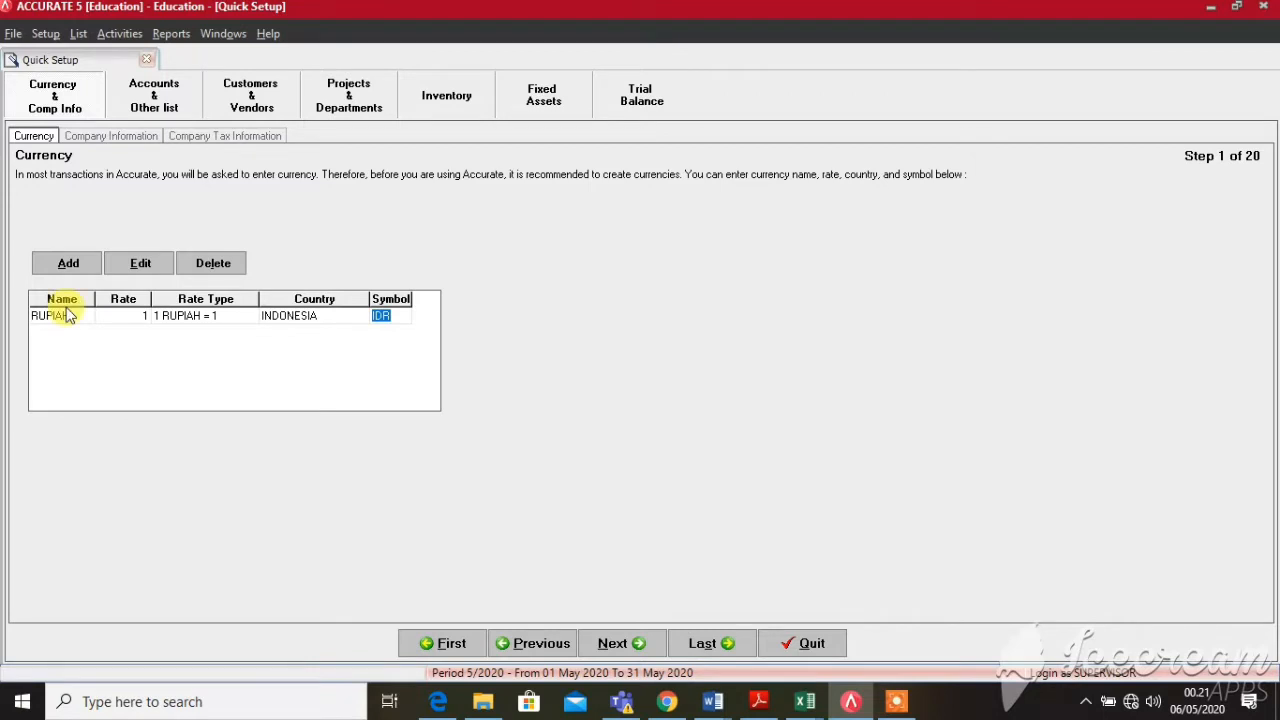
key(Tab)
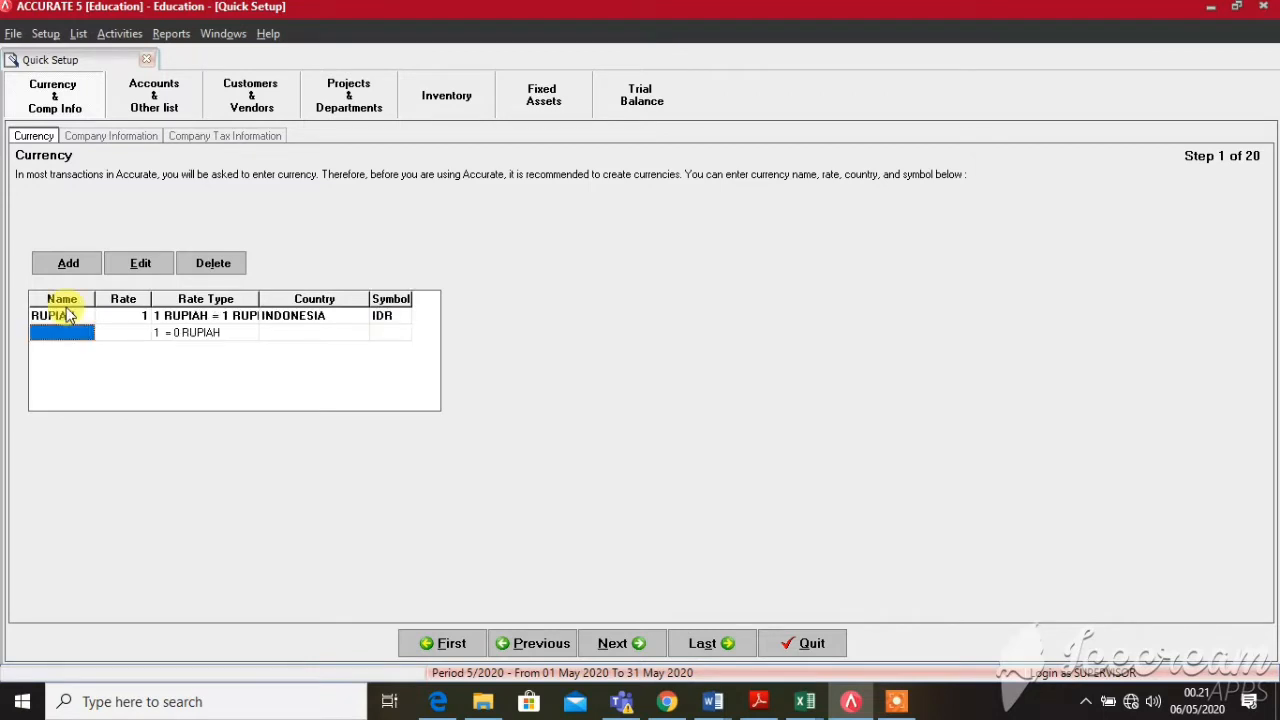
Add DOLLAR with rate 13.500, country AMERIKA SERIKAT and symbol USD, then continue
text(DOLLAR)
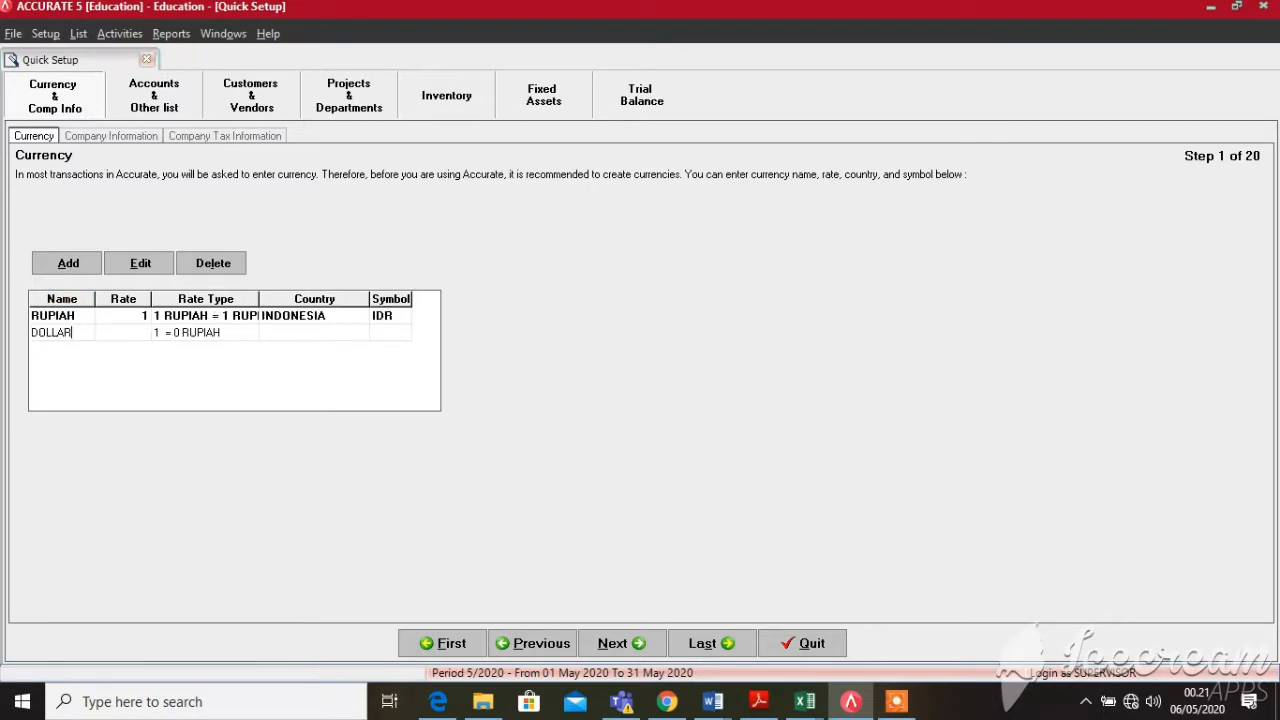
key(Tab)
text(13)
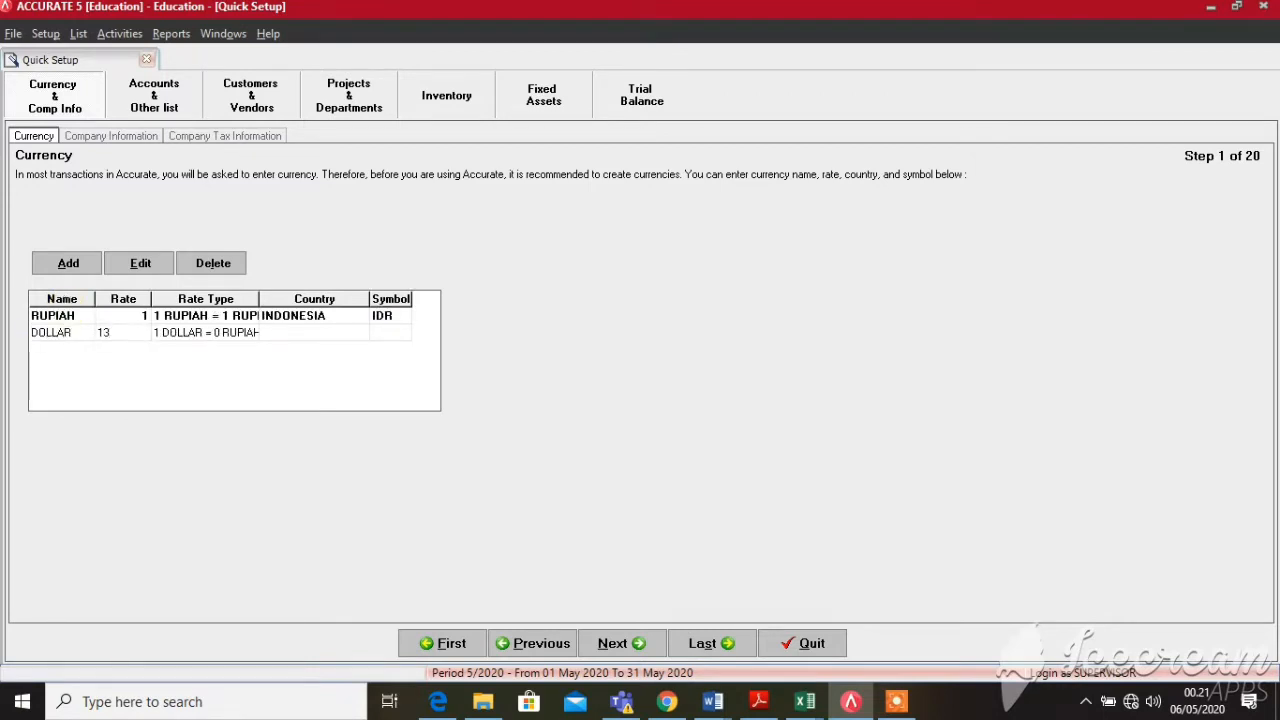
text(.500)
key(Tab)
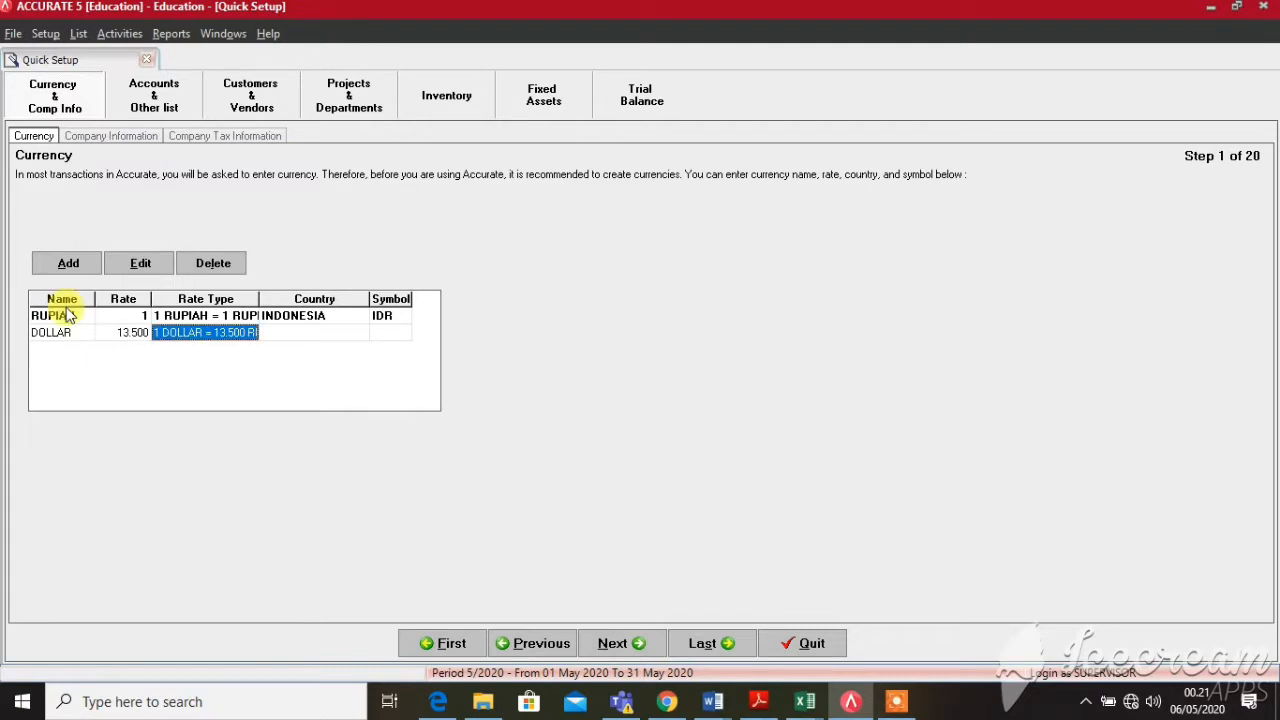
key(Tab)
text(AMERI)
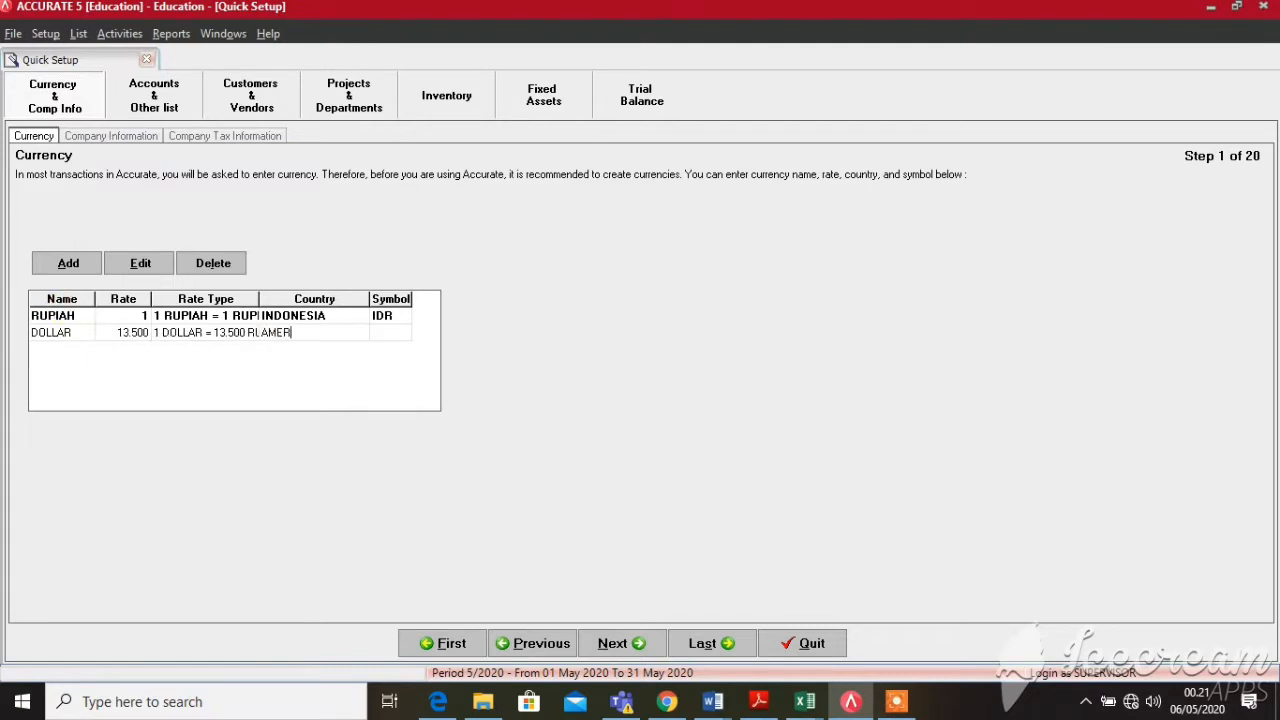
text(KA SERIKAT)
key(Tab)
text(USD)
key(Tab)
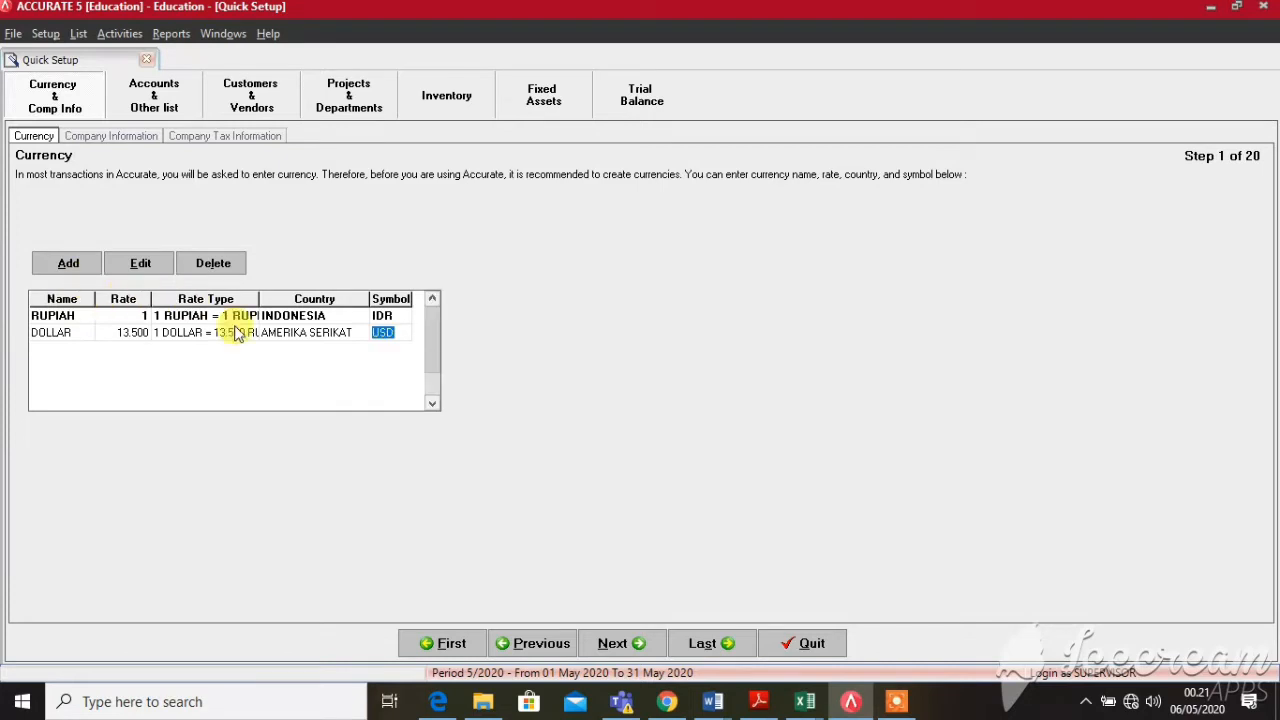
key(Tab)
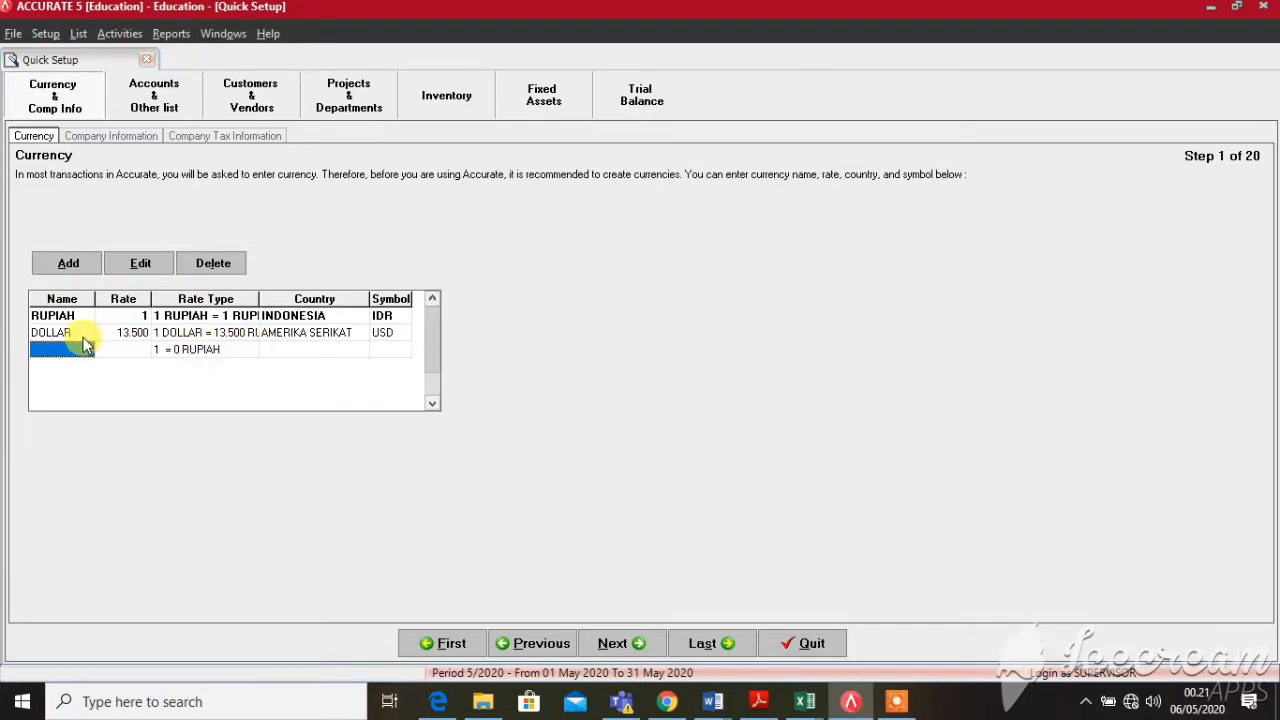
click(614, 645)
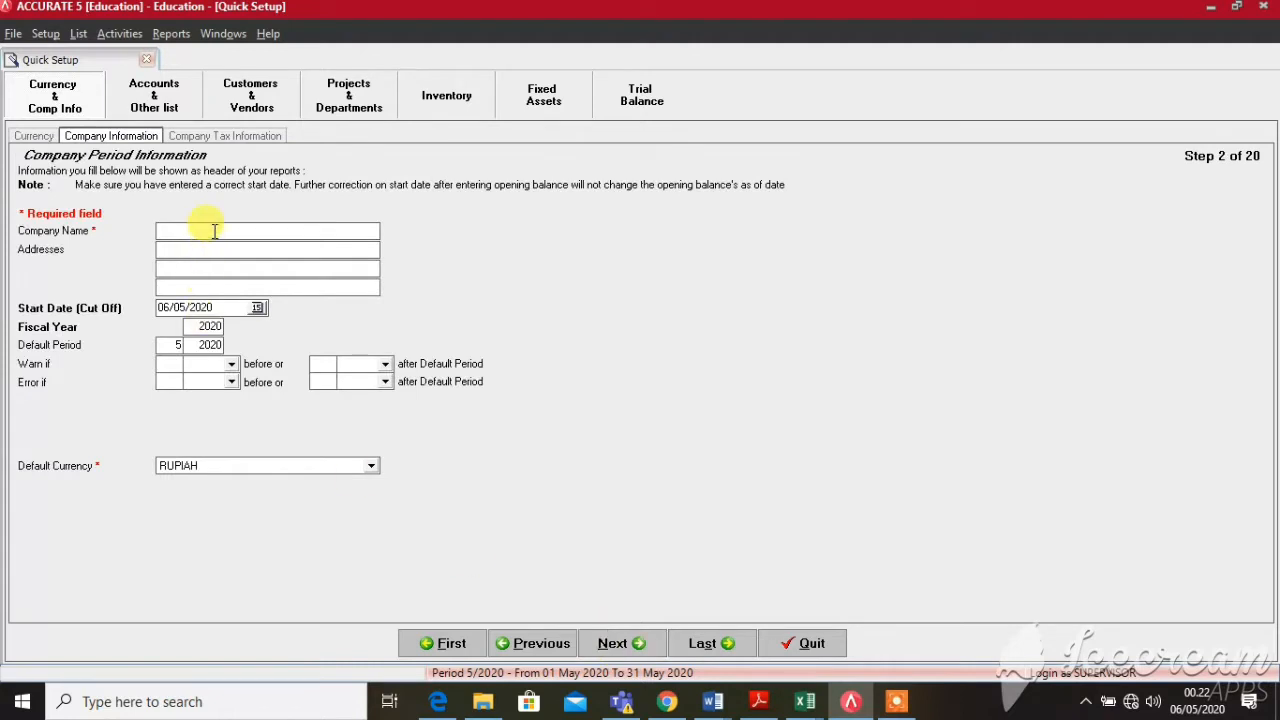
Enter NEGERI TAWA CO as the company name
text(NEGE)
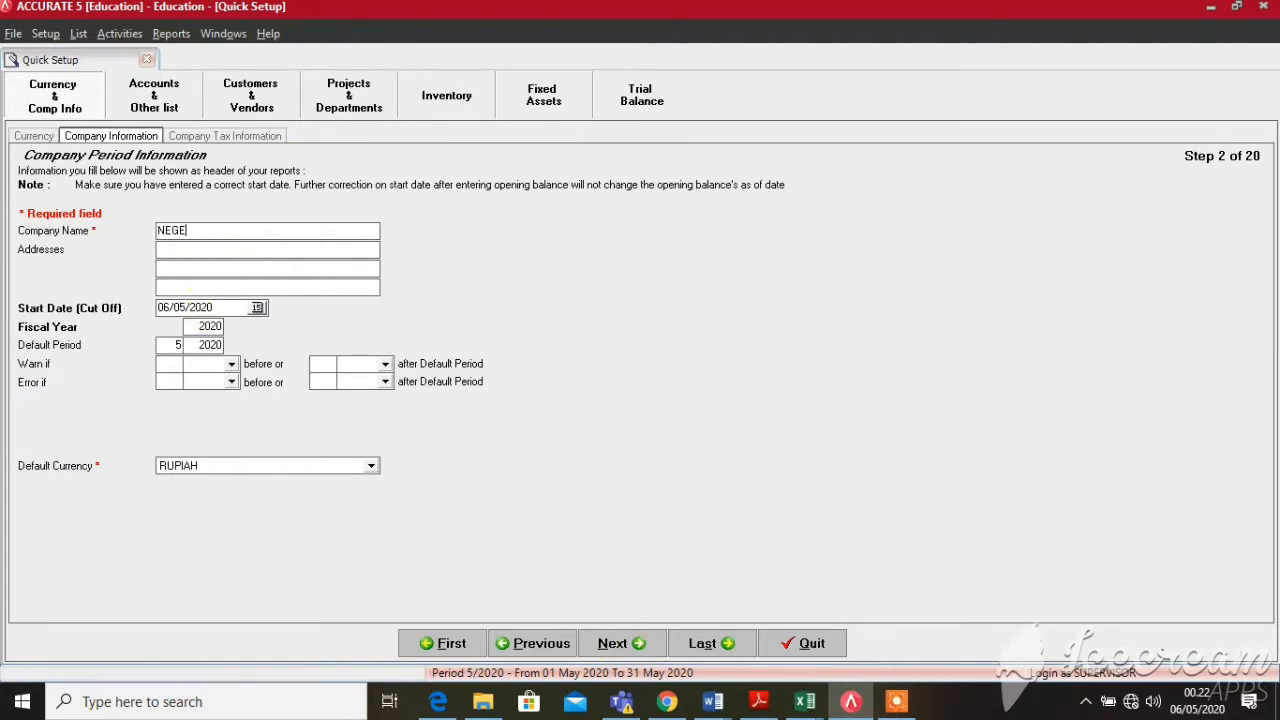
text(RI TAWA E)
key(BackSpace)
text(CO)
key(Tab)
Fill in the company's street address, city, and postal code on the three address lines
text(JL. NAIK TURUN S)
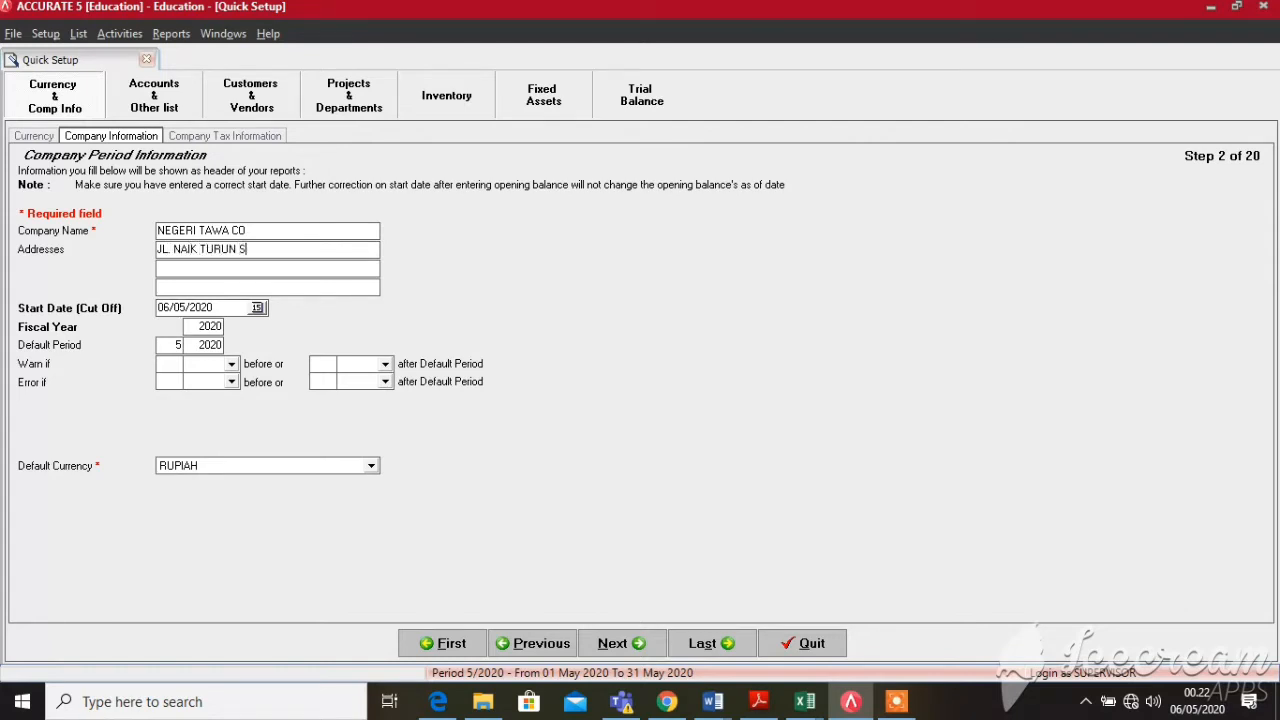
text(UKA 0SUKA)
key(BackSpace)
key(BackSpace)
key(BackSpace)
key(BackSpace)
text(- SUKA NOO)
key(BackSpace)
text(. 400 )
text(AJAKA)
key(BackSpace)
key(BackSpace)
key(BackSpace)
key(BackSpace)
key(BackSpace)
text(JAKARTA )
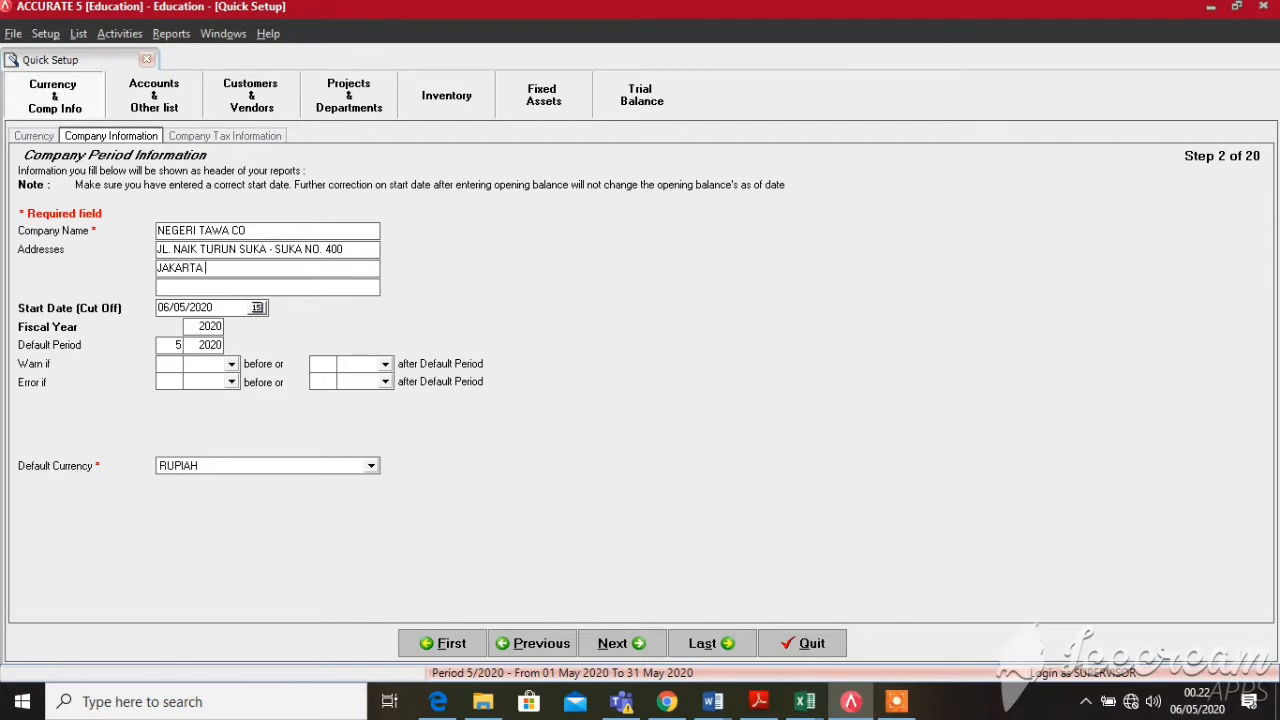
text(SELATAN)
key(Tab)
text(15263)
key(Tab)
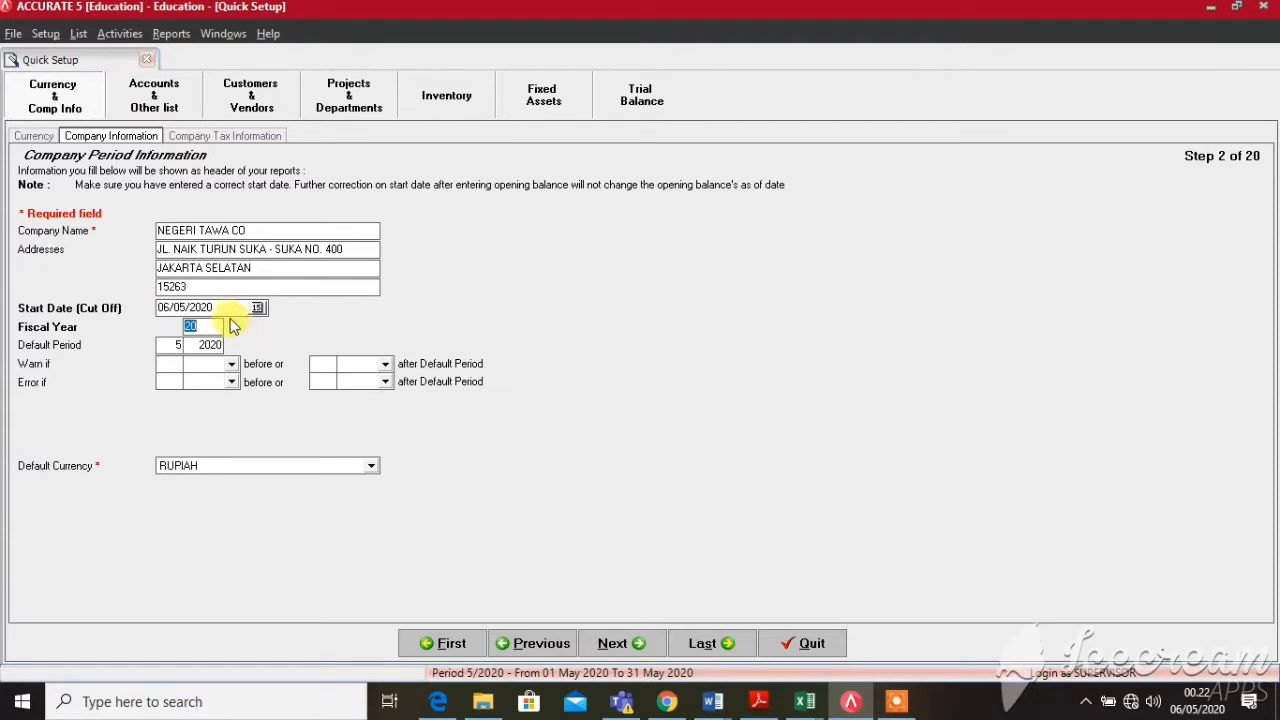
Set the Start Date (Cut Off) to 31/05/2019 and the Fiscal Year to 19
drag(224, 308, 160, 308)
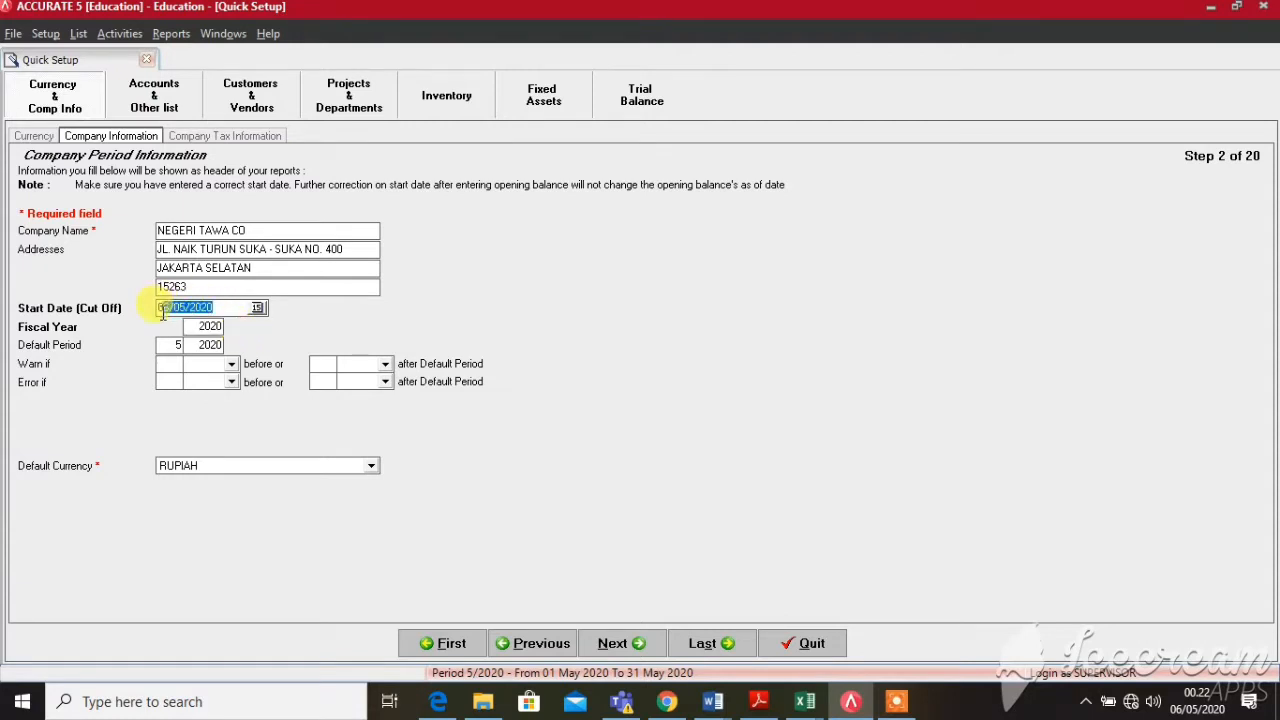
text(31/05/2019)
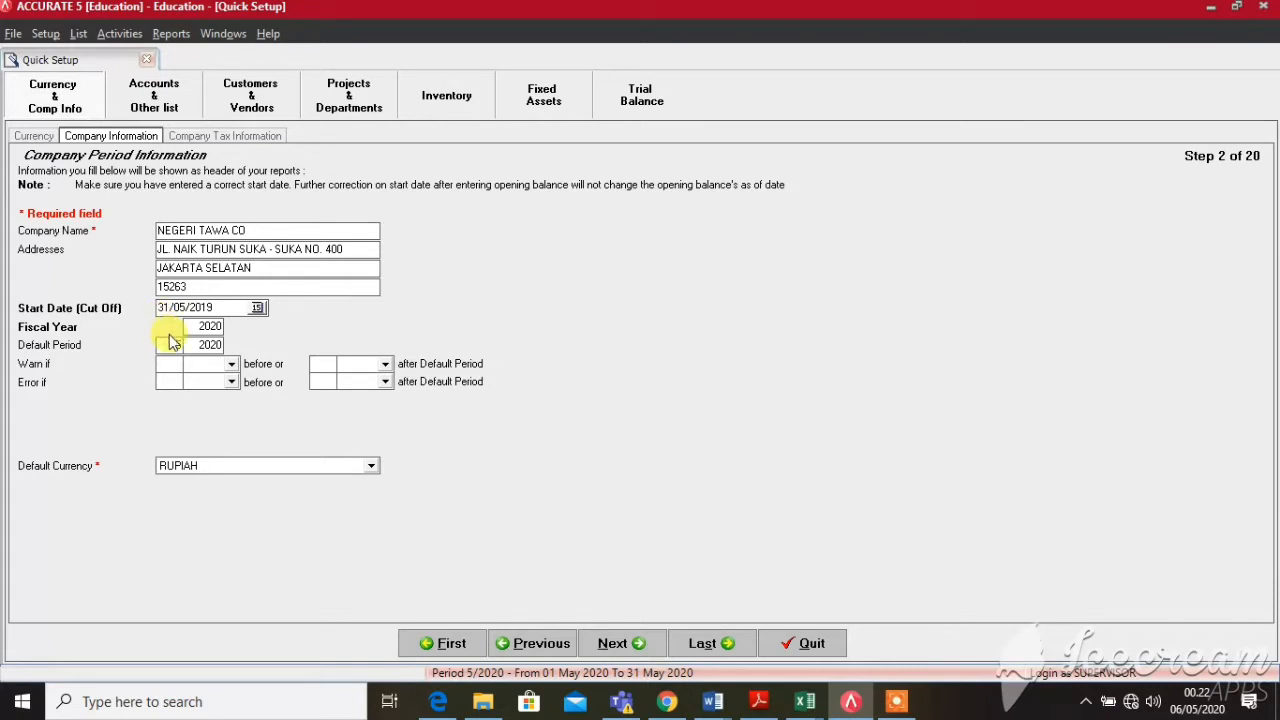
double_click(202, 325)
key(BackSpace)
text(19)
Enter 31/05/2019 as the Taxable Company's Date on the Company Tax Information page
click(637, 645)
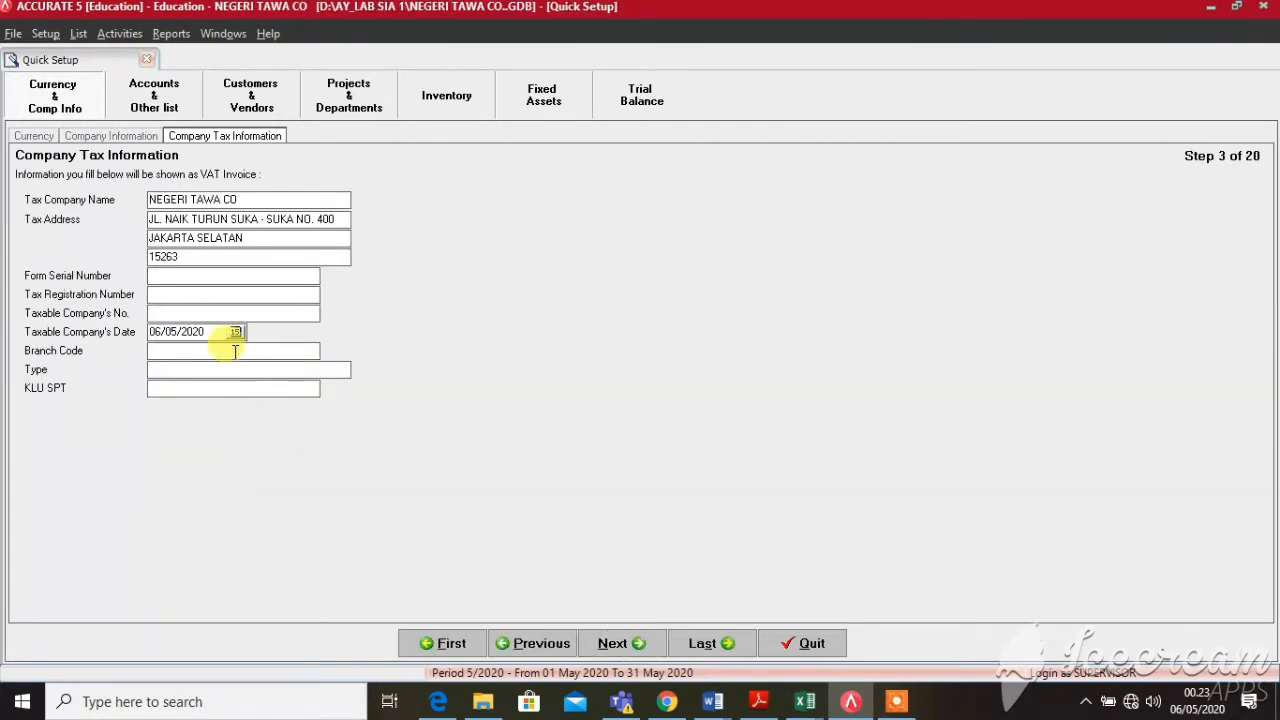
click(218, 331)
drag(218, 331, 139, 349)
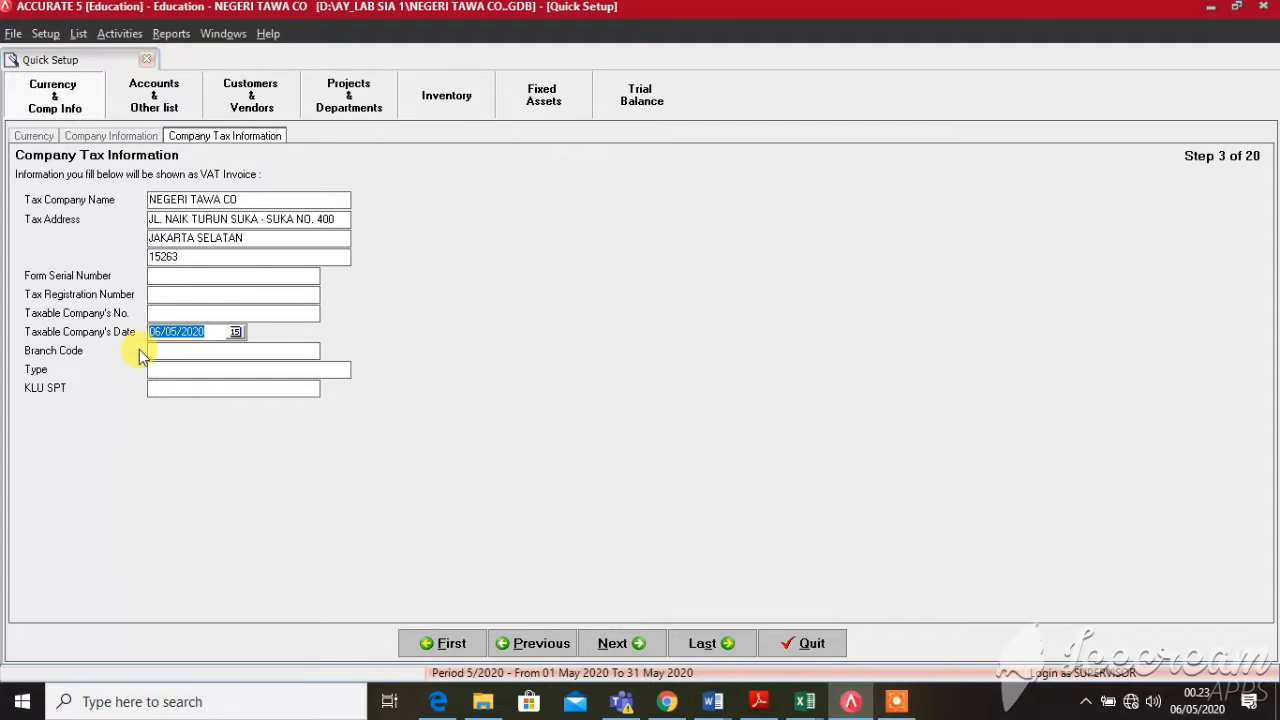
text(31/5/0)
key(BackSpace)
text(5/2019)
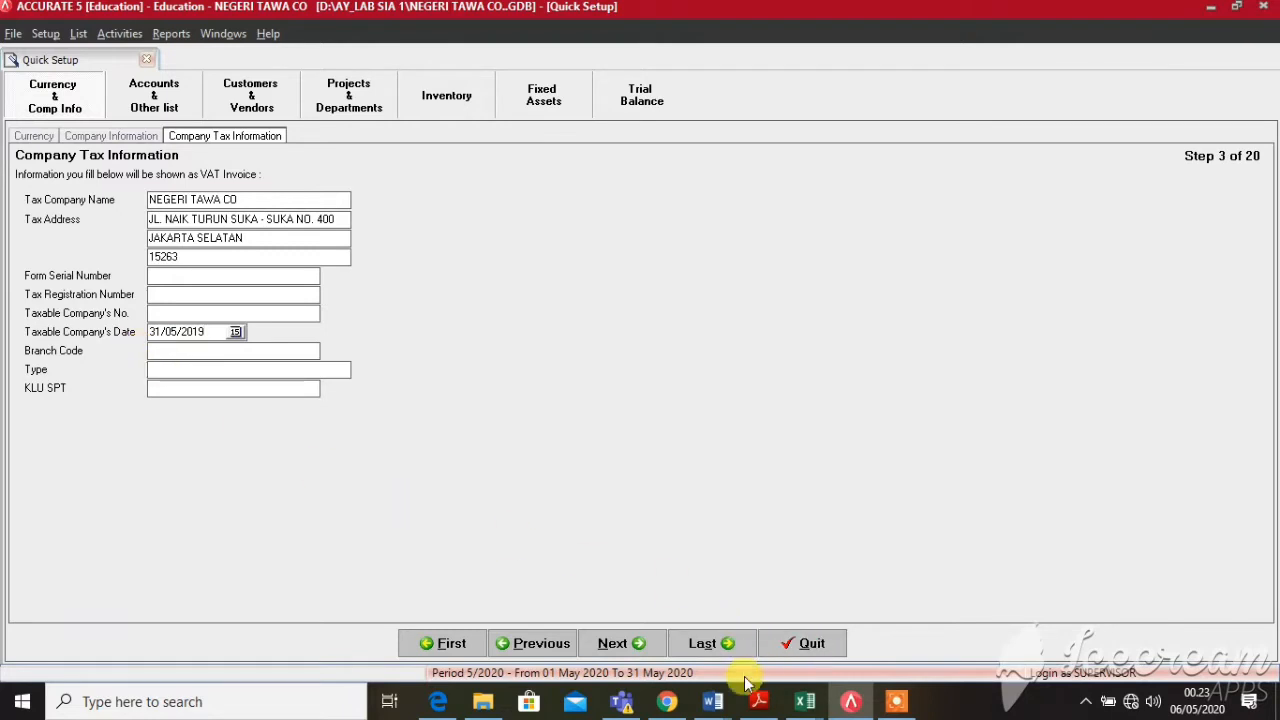
click(600, 650)
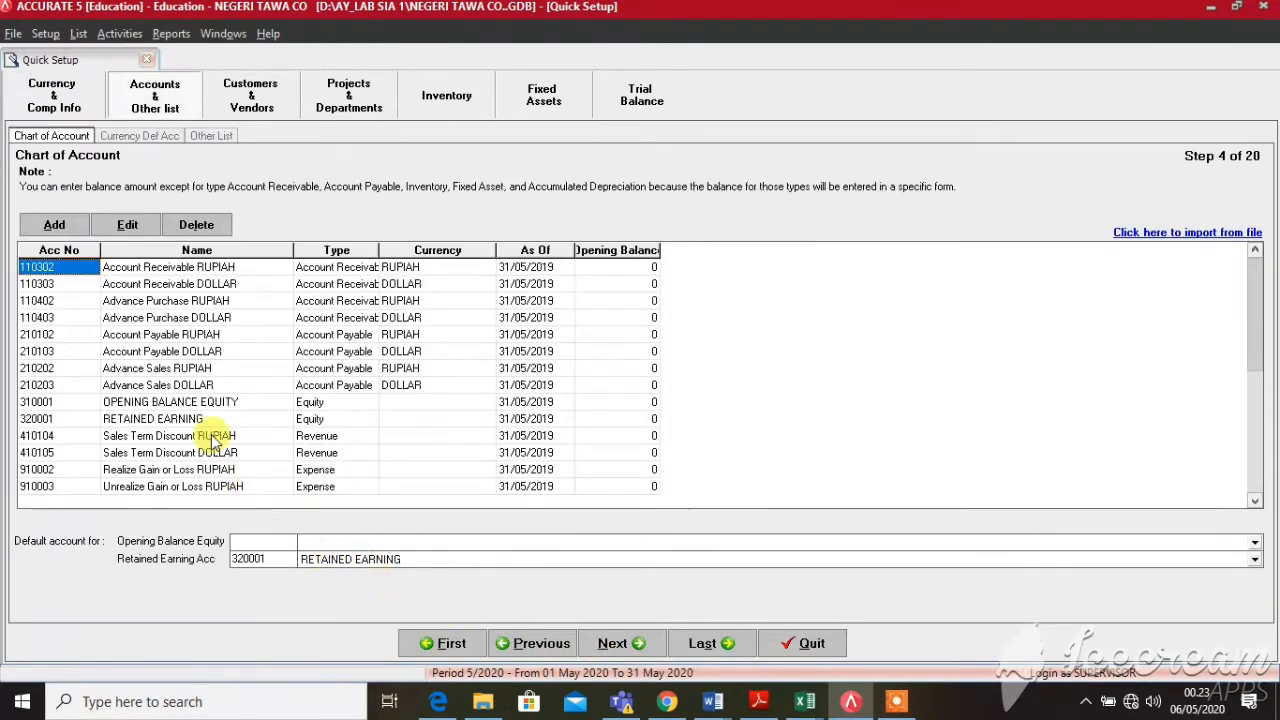
Rename the receivable accounts 110302 and 110303 to PIUTANG USAHA
click(140, 268)
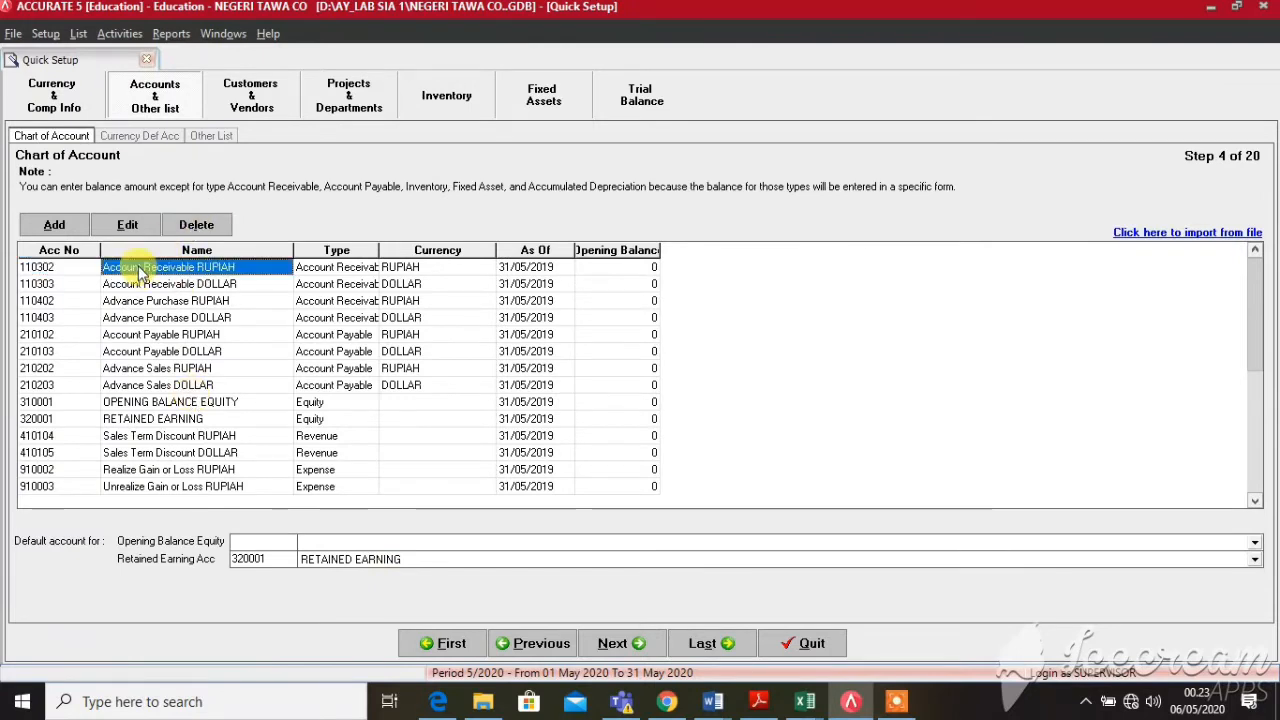
click(139, 267)
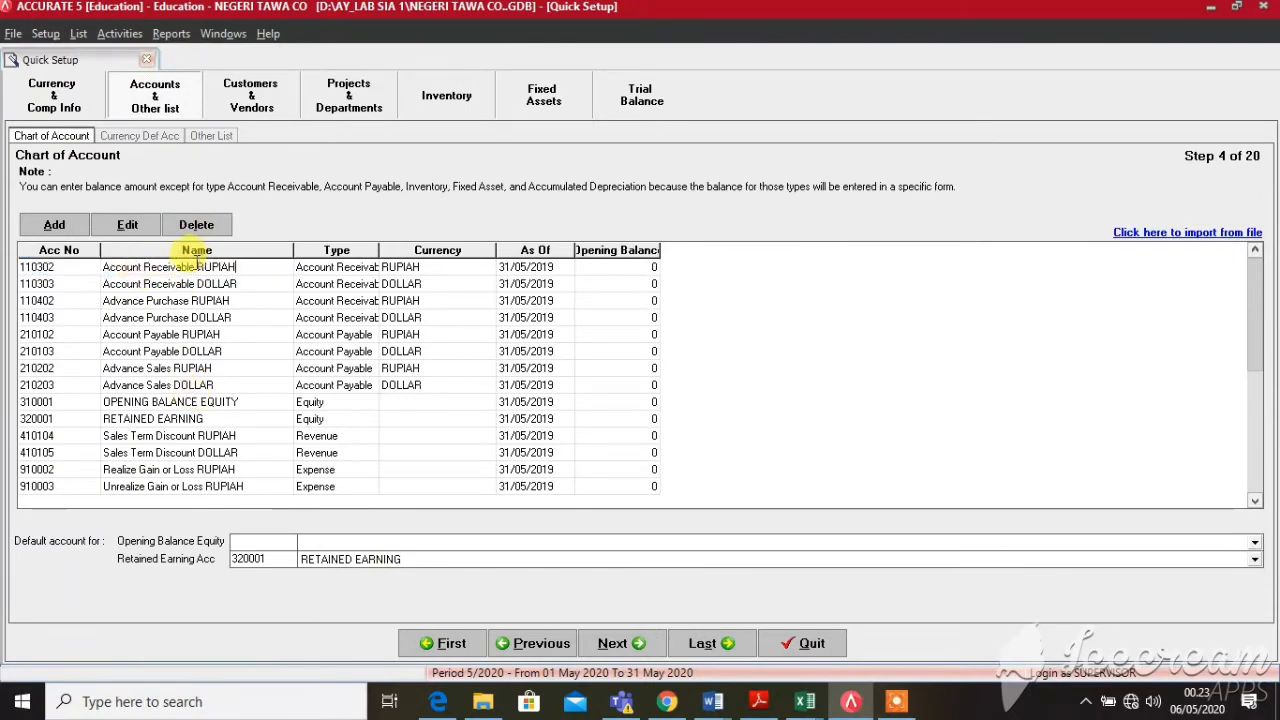
drag(195, 266, 75, 265)
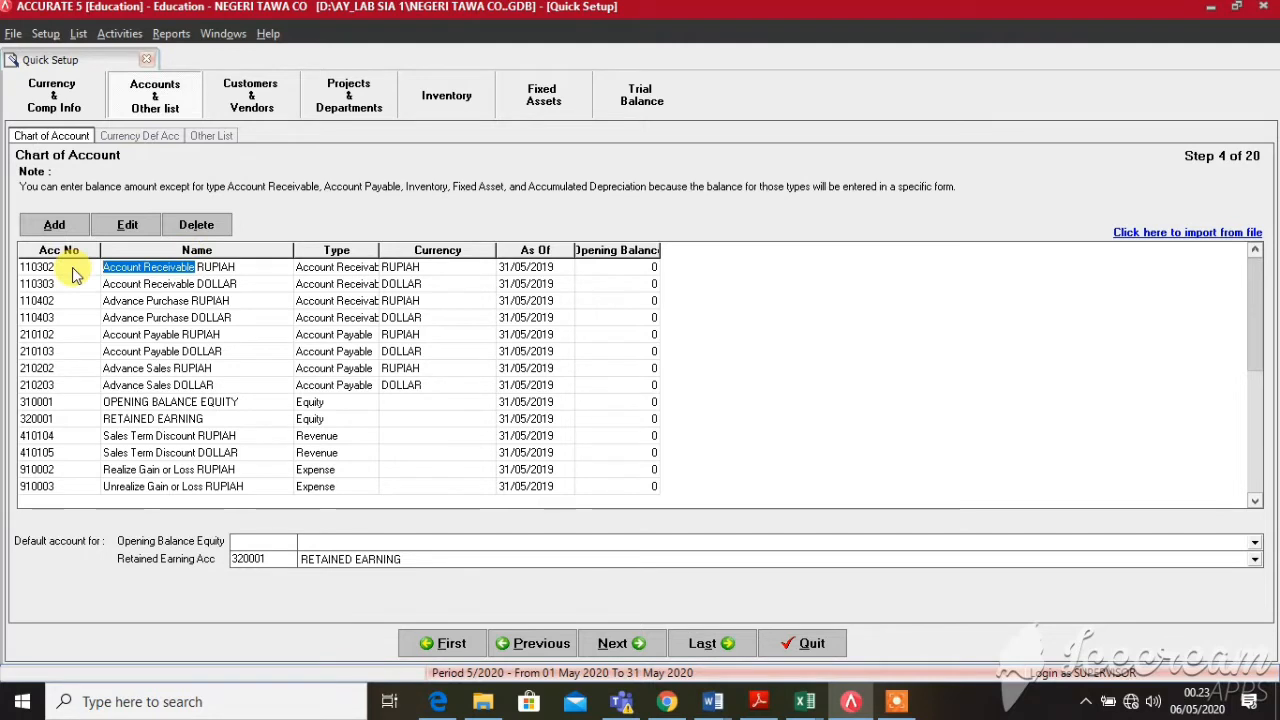
text(PIUTA)
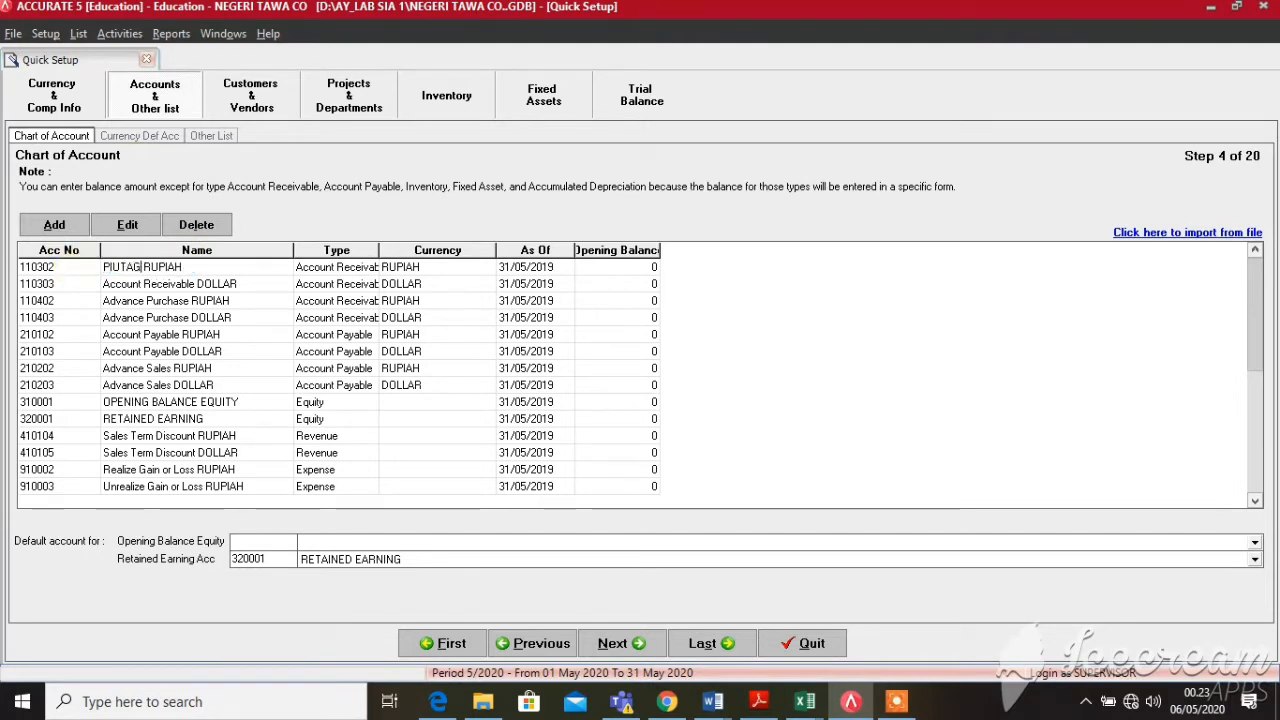
text(NG USAHA)
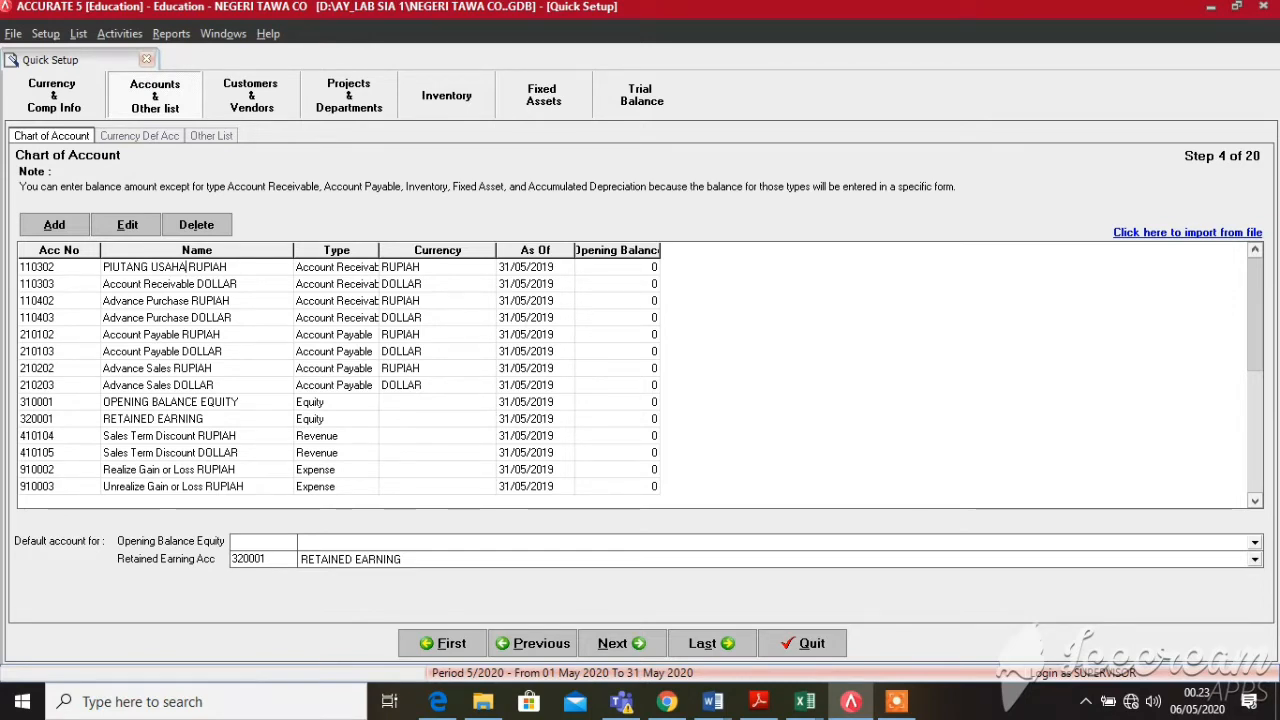
click(135, 286)
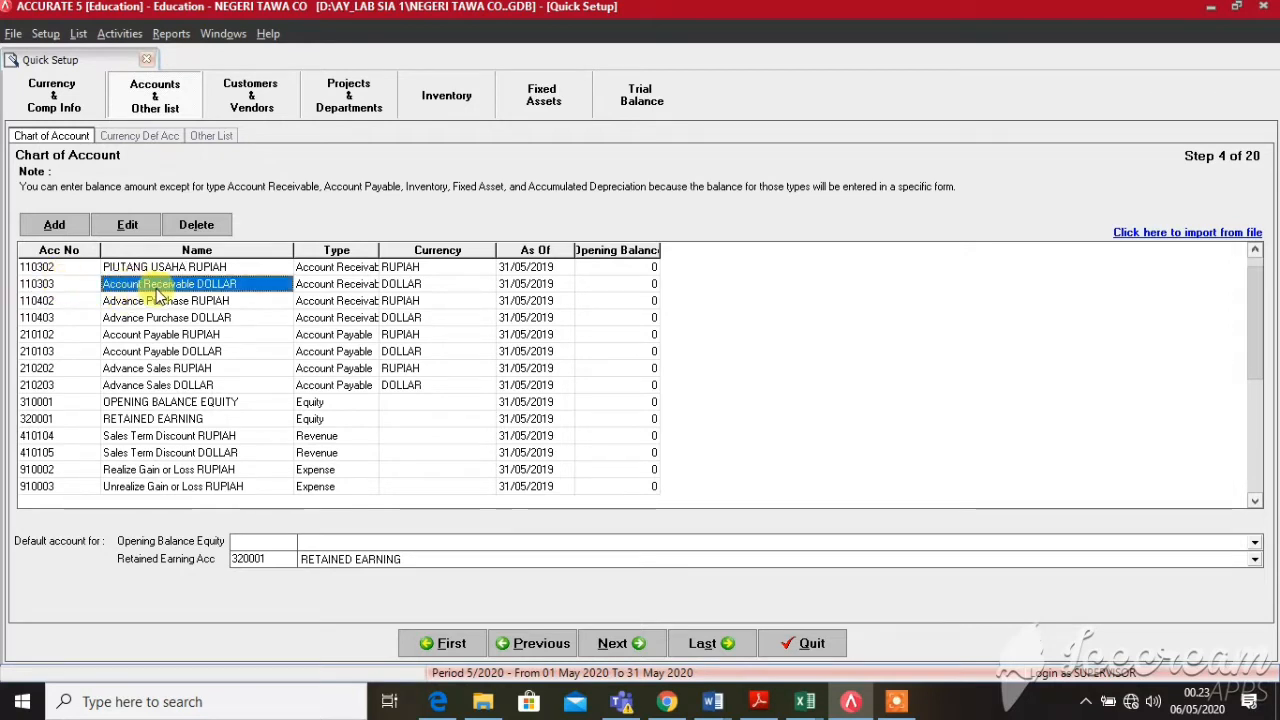
double_click(175, 287)
click(197, 282)
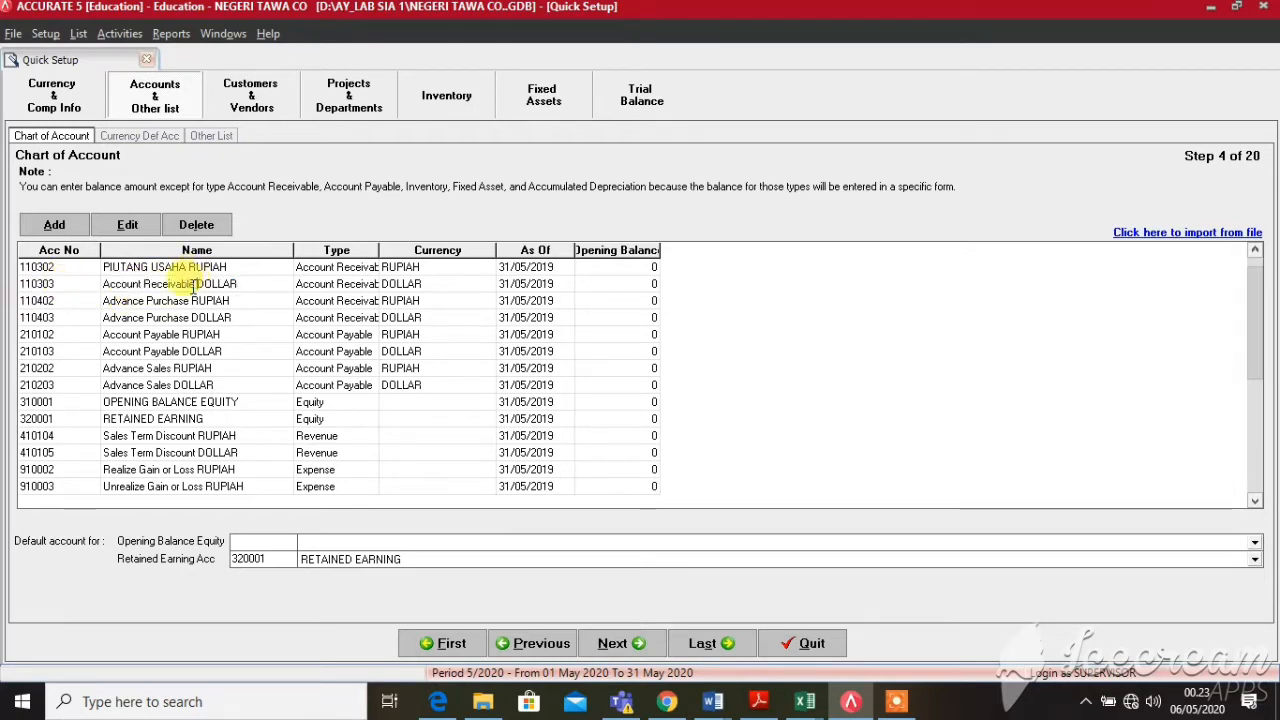
drag(193, 285, 103, 286)
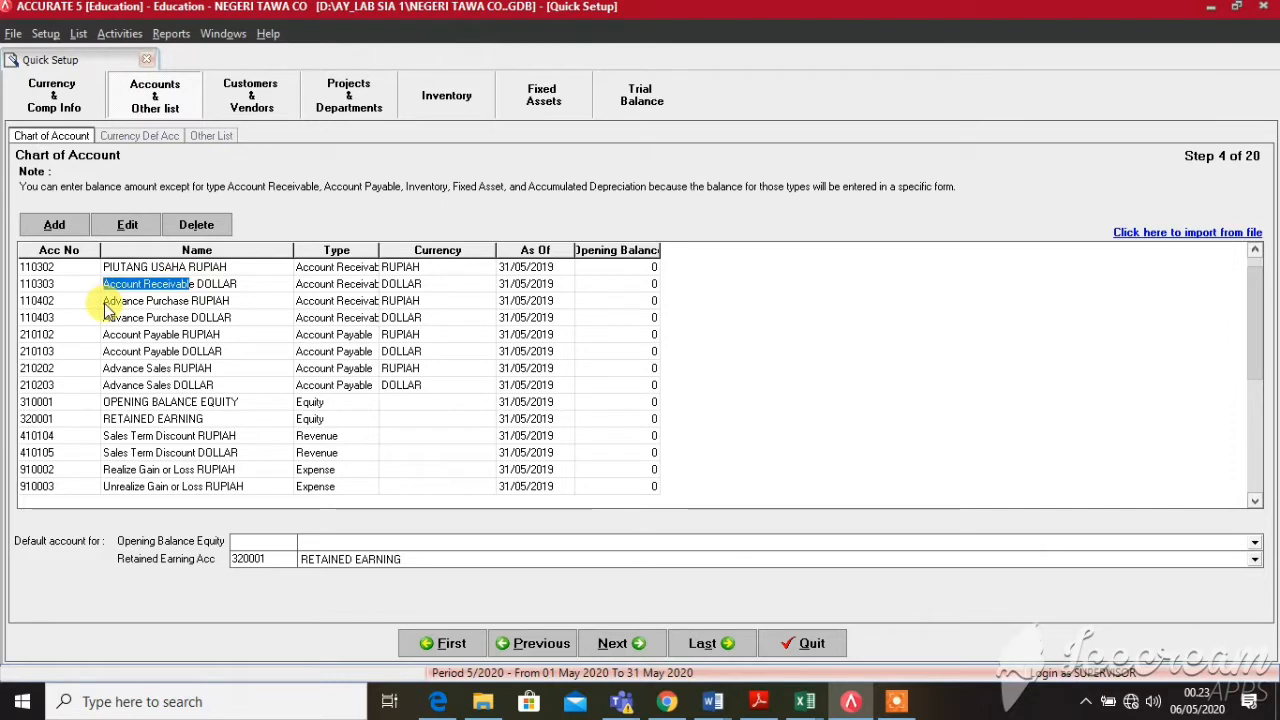
text(PIUTANG )
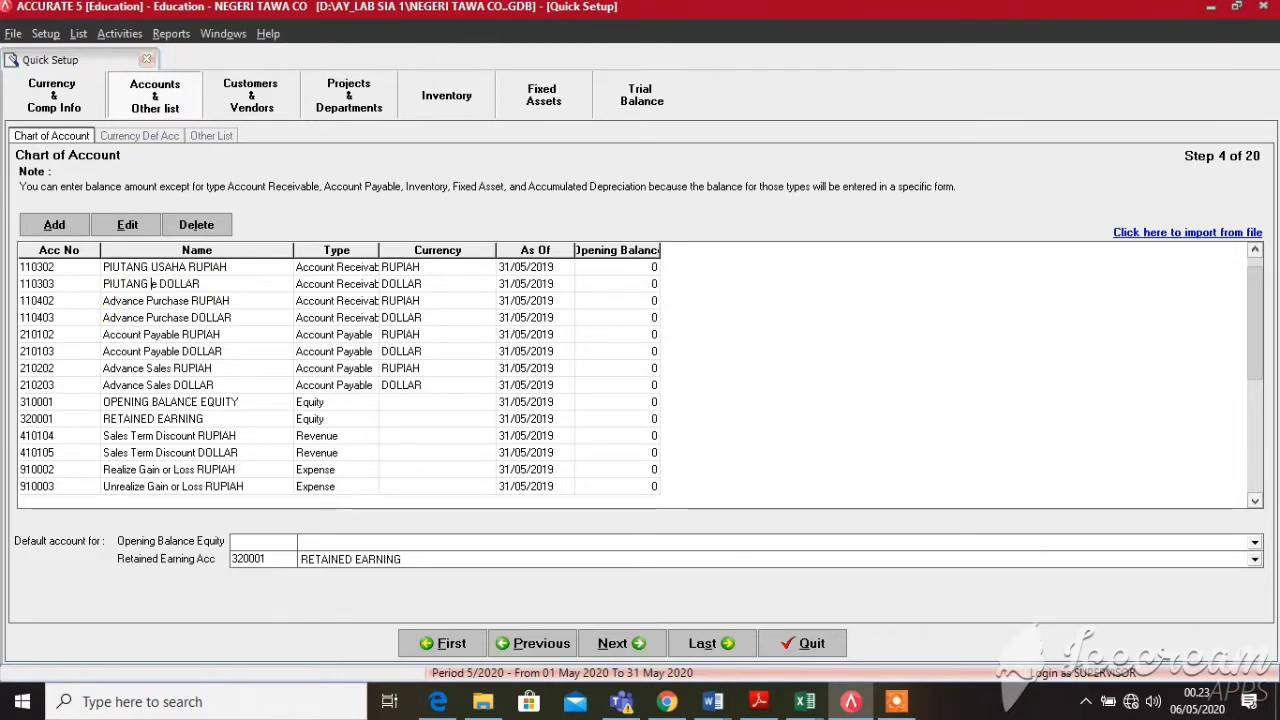
text(USAHA)
key(Delete)
Rename the payable accounts 210102 and 210103 to UTANG USAHA
click(128, 337)
double_click(128, 337)
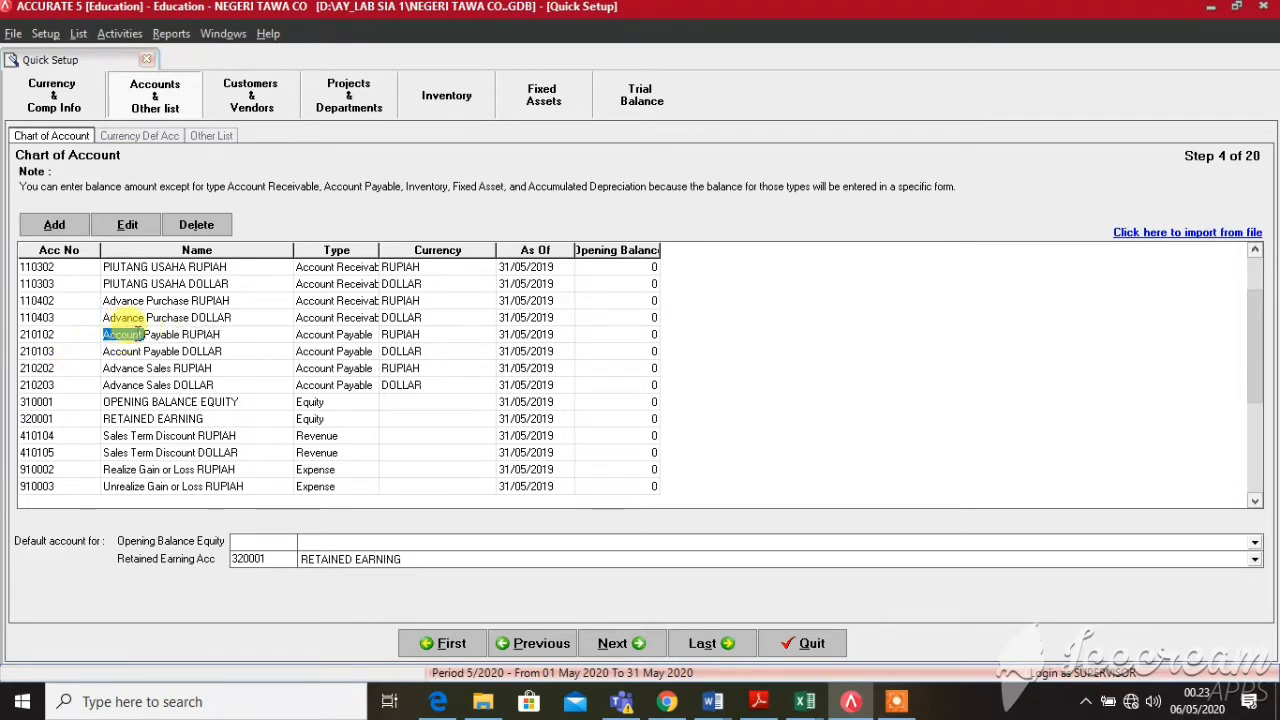
drag(180, 334, 101, 336)
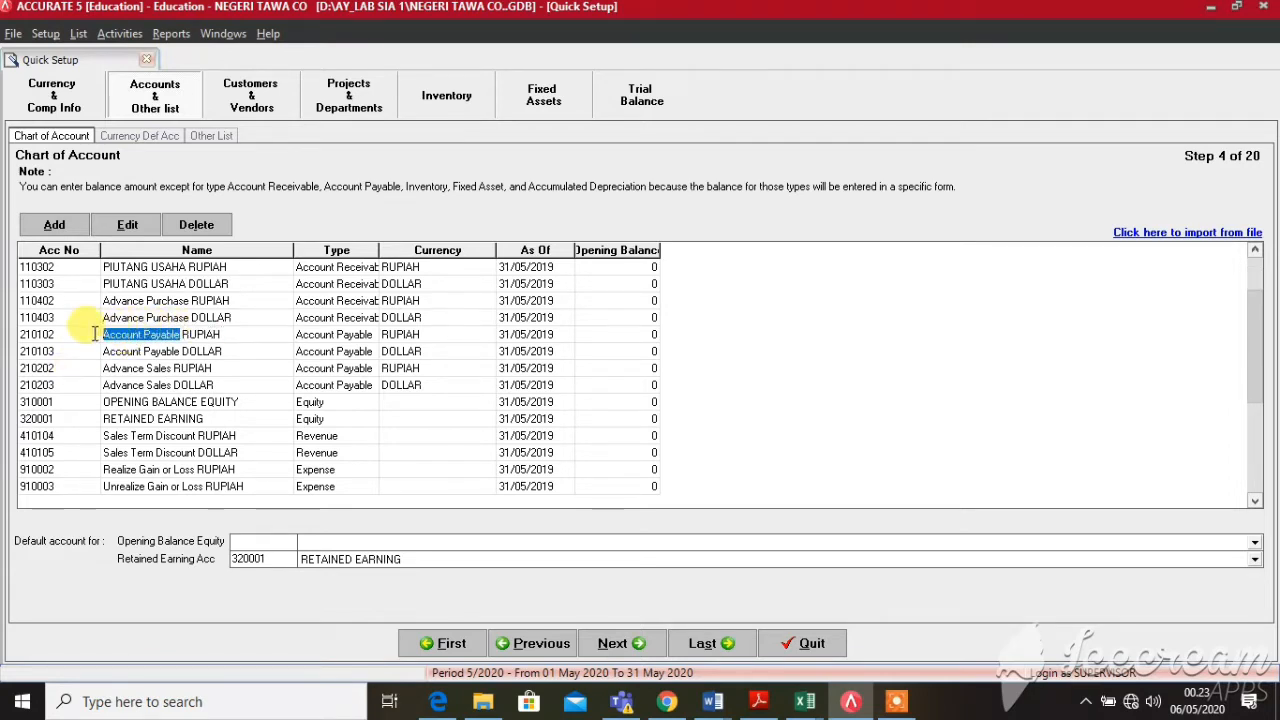
key(Delete)
text(UTANG USAHA)
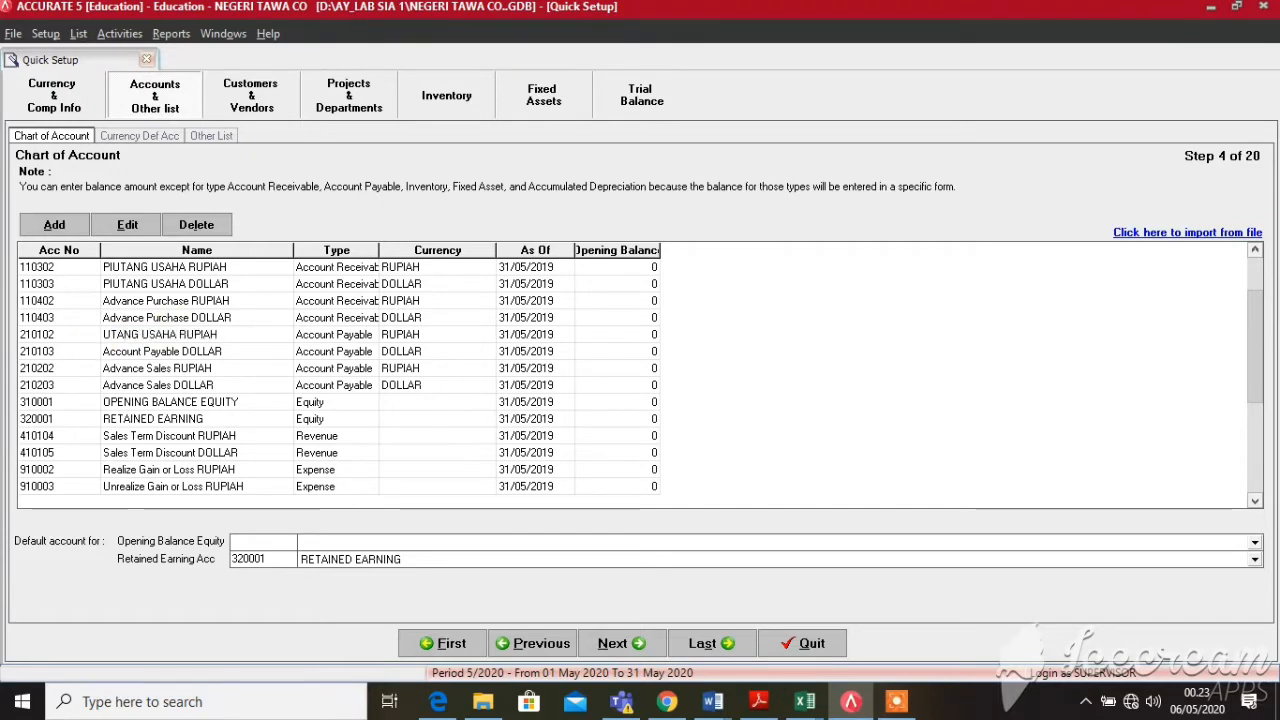
click(145, 353)
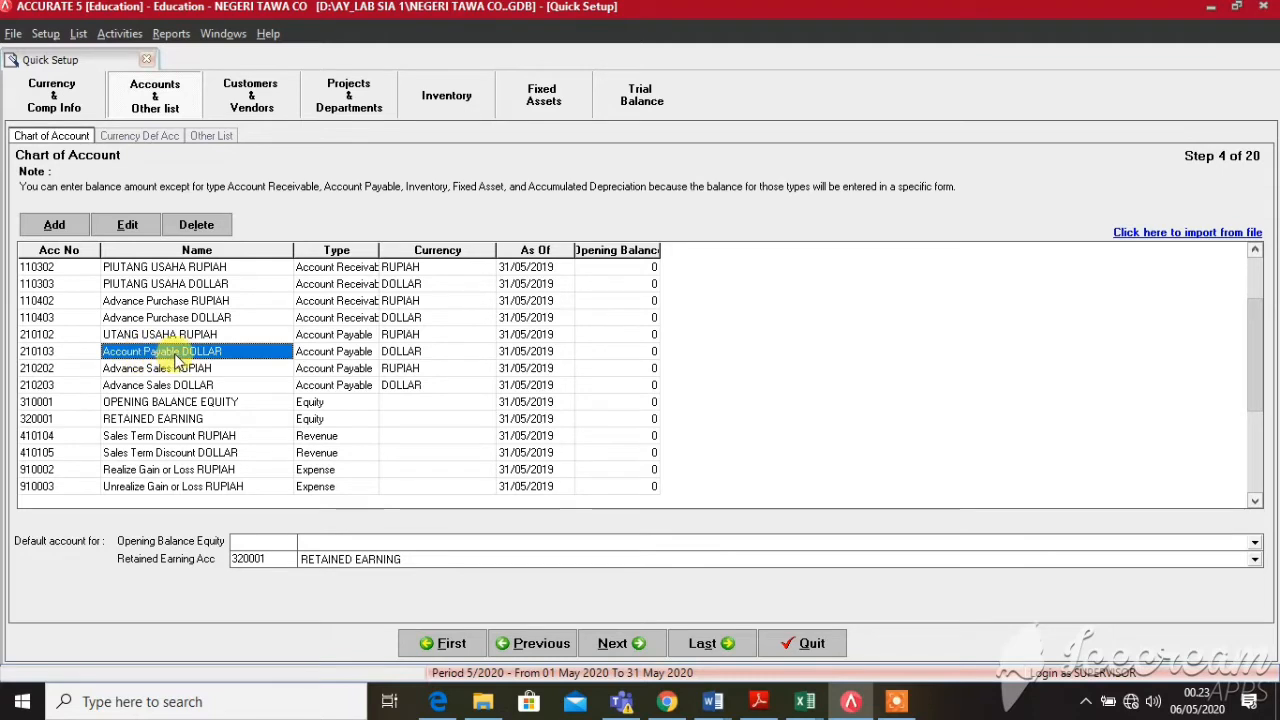
click(182, 352)
drag(182, 351, 103, 351)
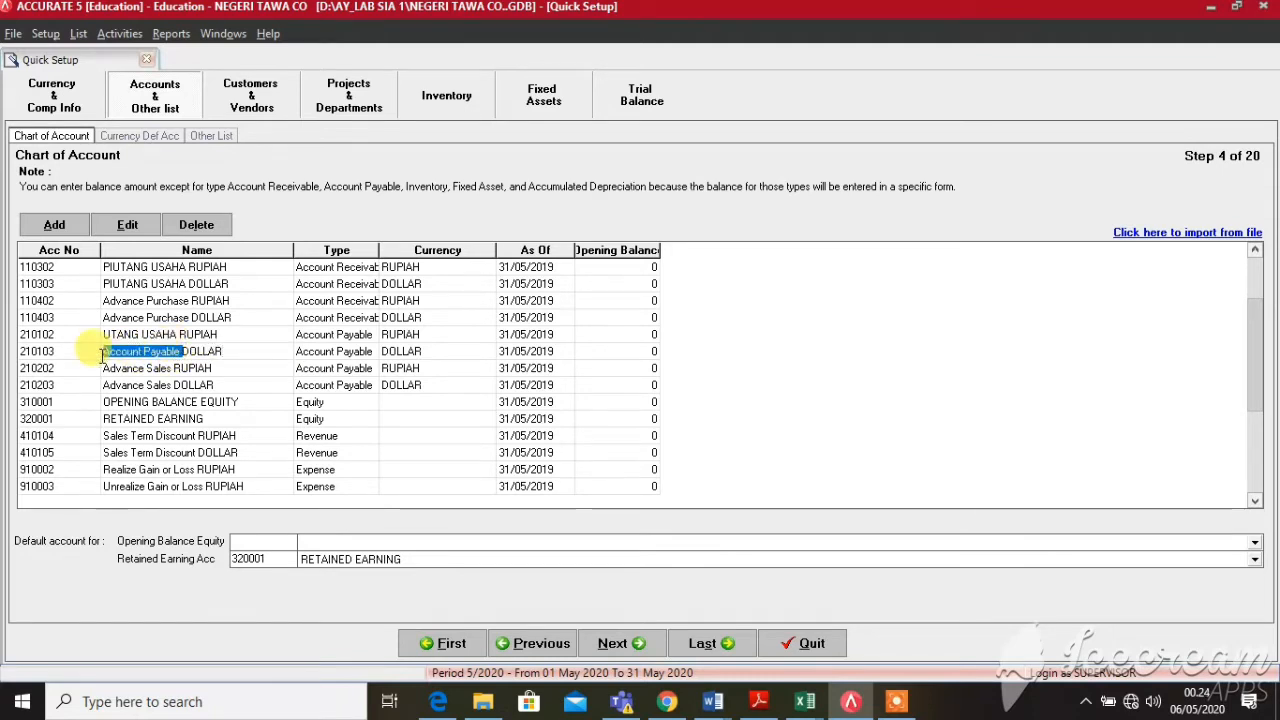
text(UTANG )
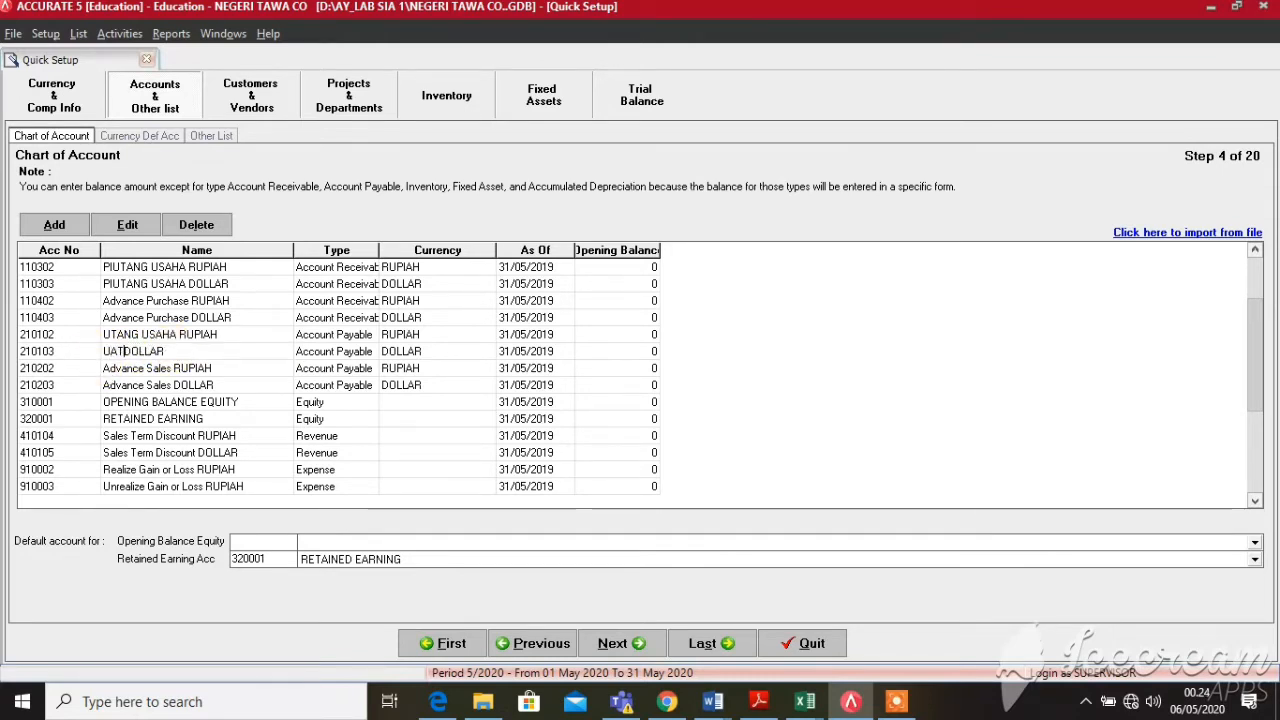
text(USAHA)
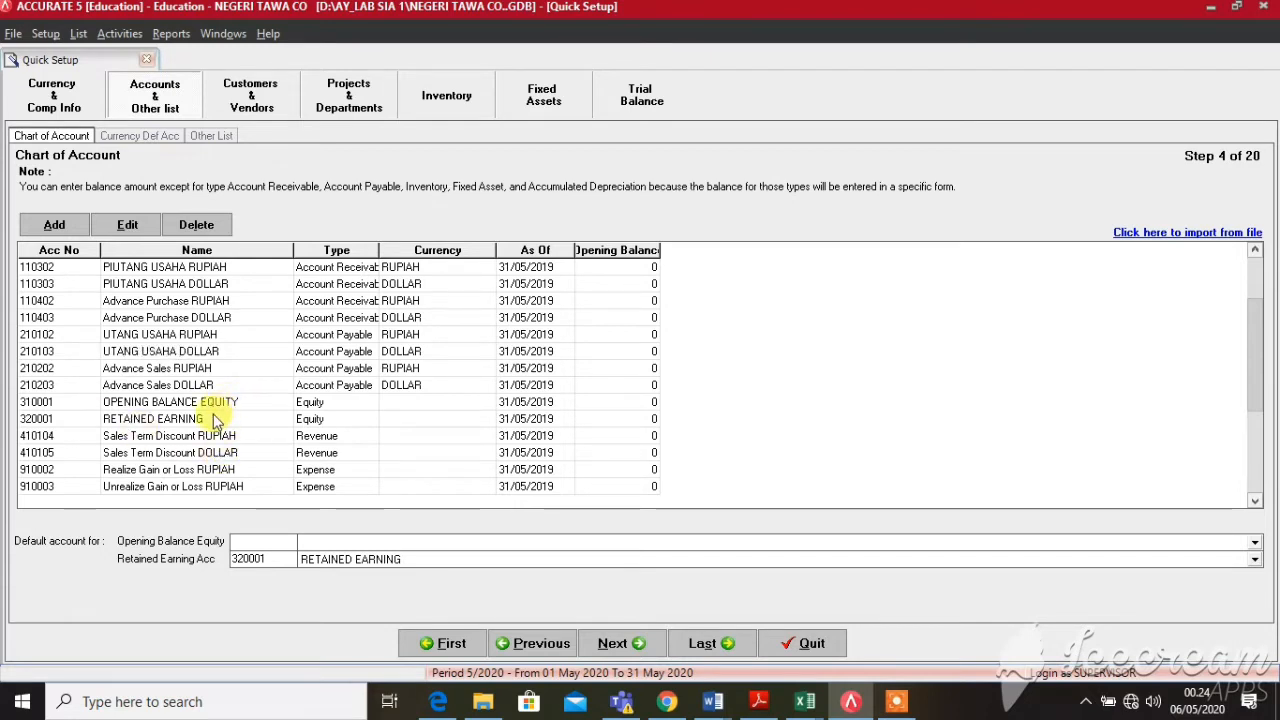
Rename RETAINED EARNING to LABA DITAHAN and move past the last account row
click(200, 420)
click(197, 424)
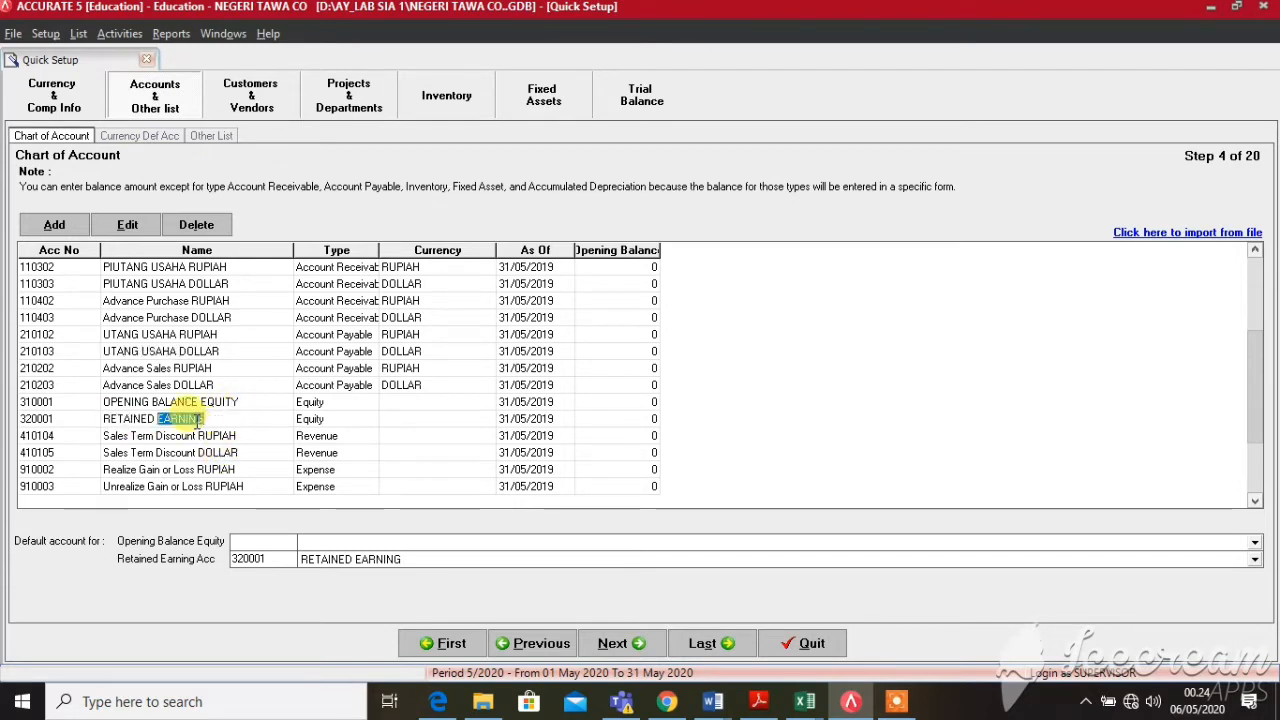
key(BackSpace)
key(BackSpace)
key(BackSpace)
key(BackSpace)
key(BackSpace)
key(BackSpace)
key(BackSpace)
key(BackSpace)
key(BackSpace)
key(BackSpace)
key(BackSpace)
key(BackSpace)
key(BackSpace)
key(BackSpace)
key(BackSpace)
key(BackSpace)
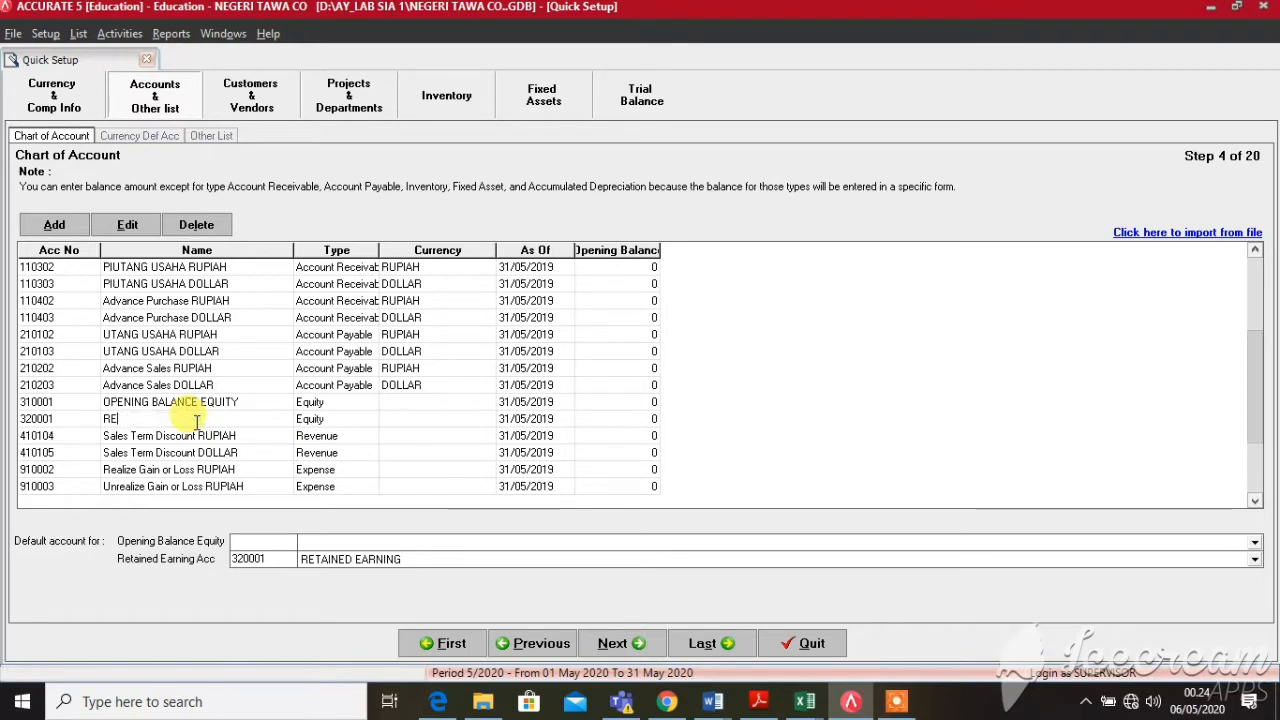
text(LABA)
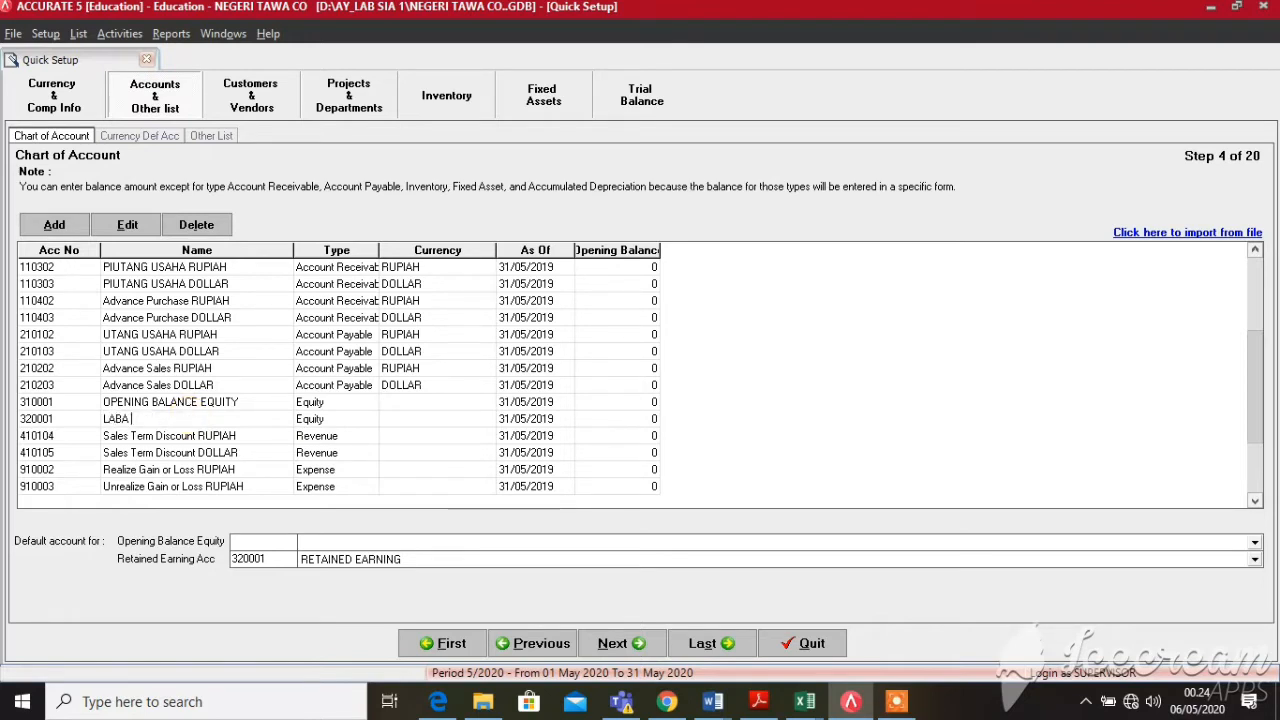
text( DITAHAN)
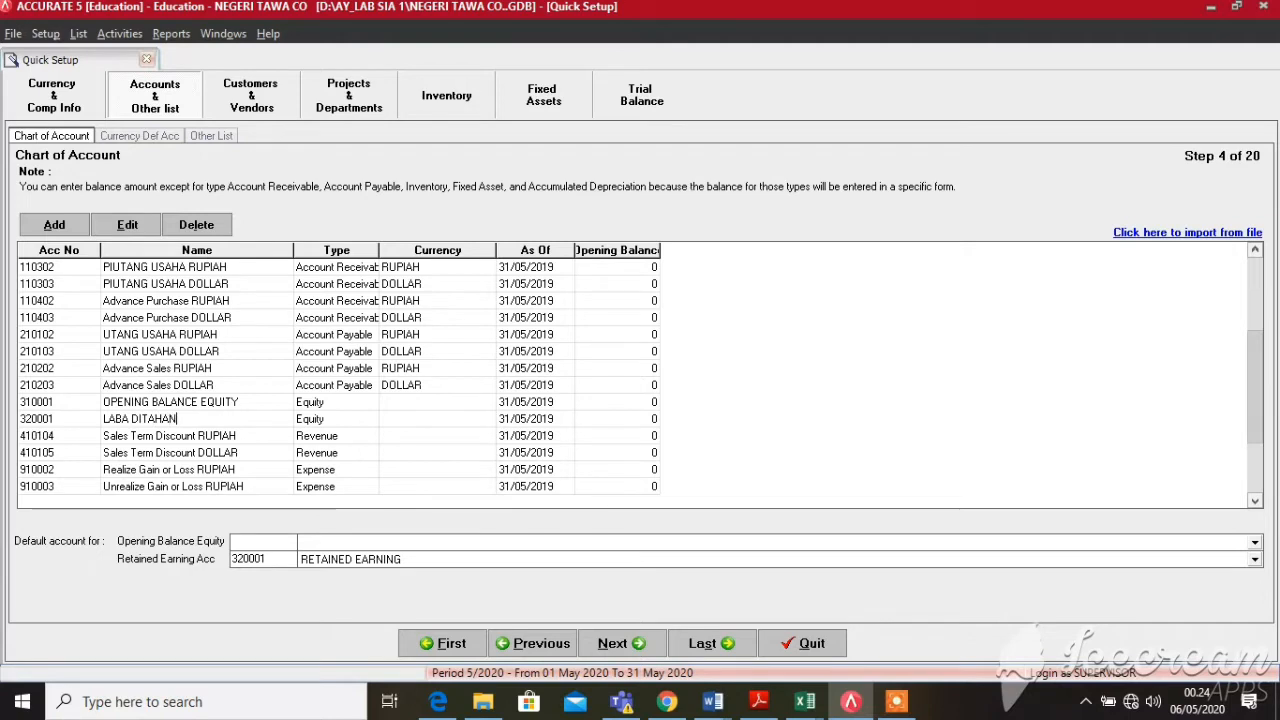
click(224, 463)
key(Down)
key(Down)
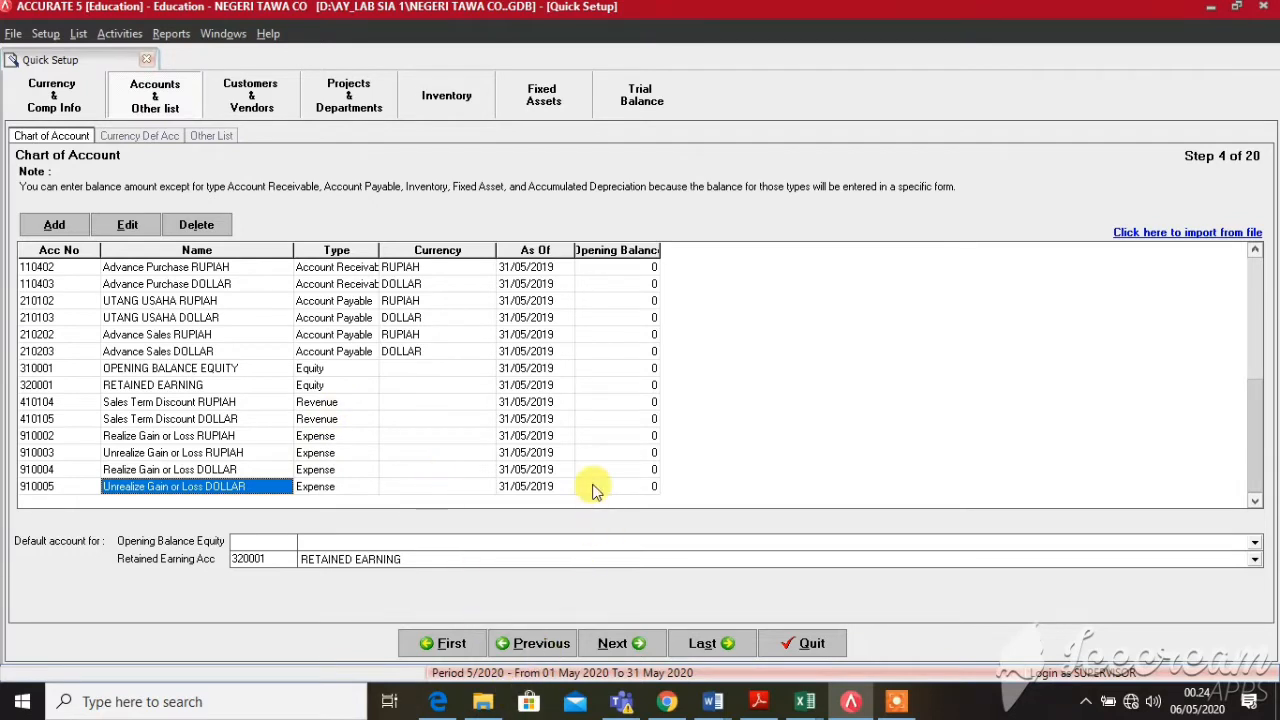
click(625, 483)
key(Tab)
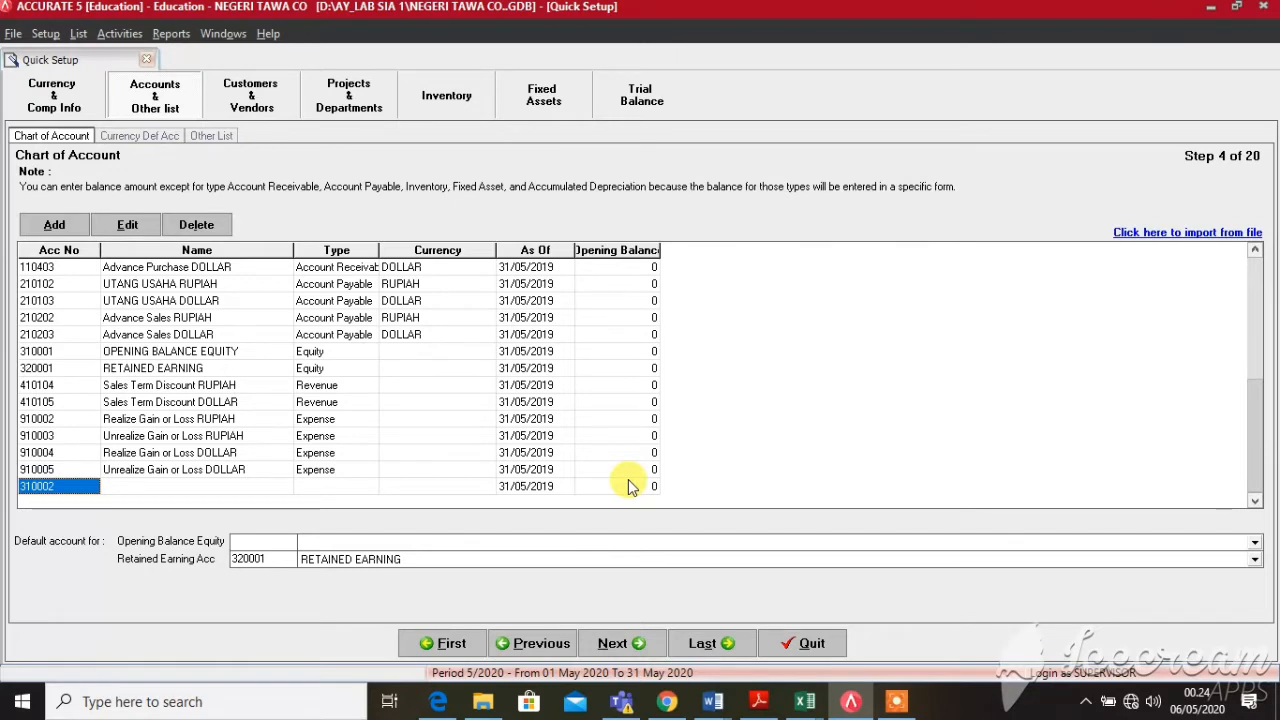
Enter account 1110 KAS TUNAI with type Cash/Bank and currency RUPIAH
text(1110)
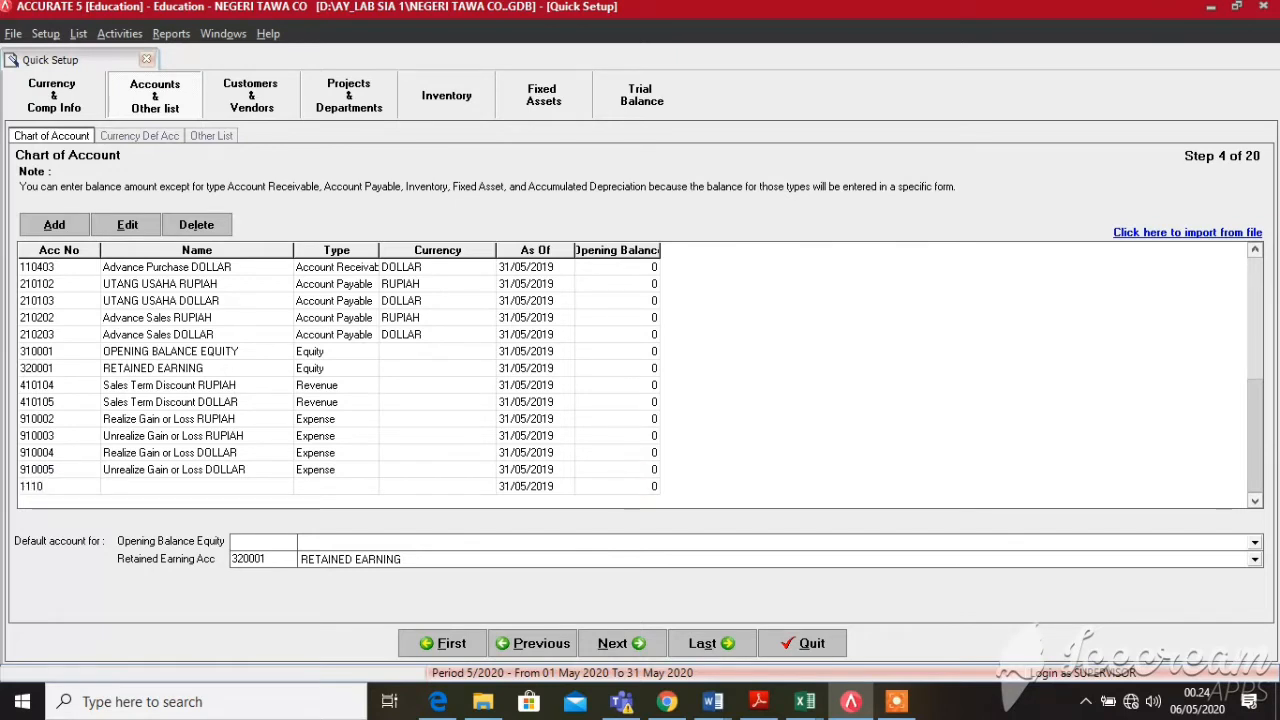
text(1)
key(Tab)
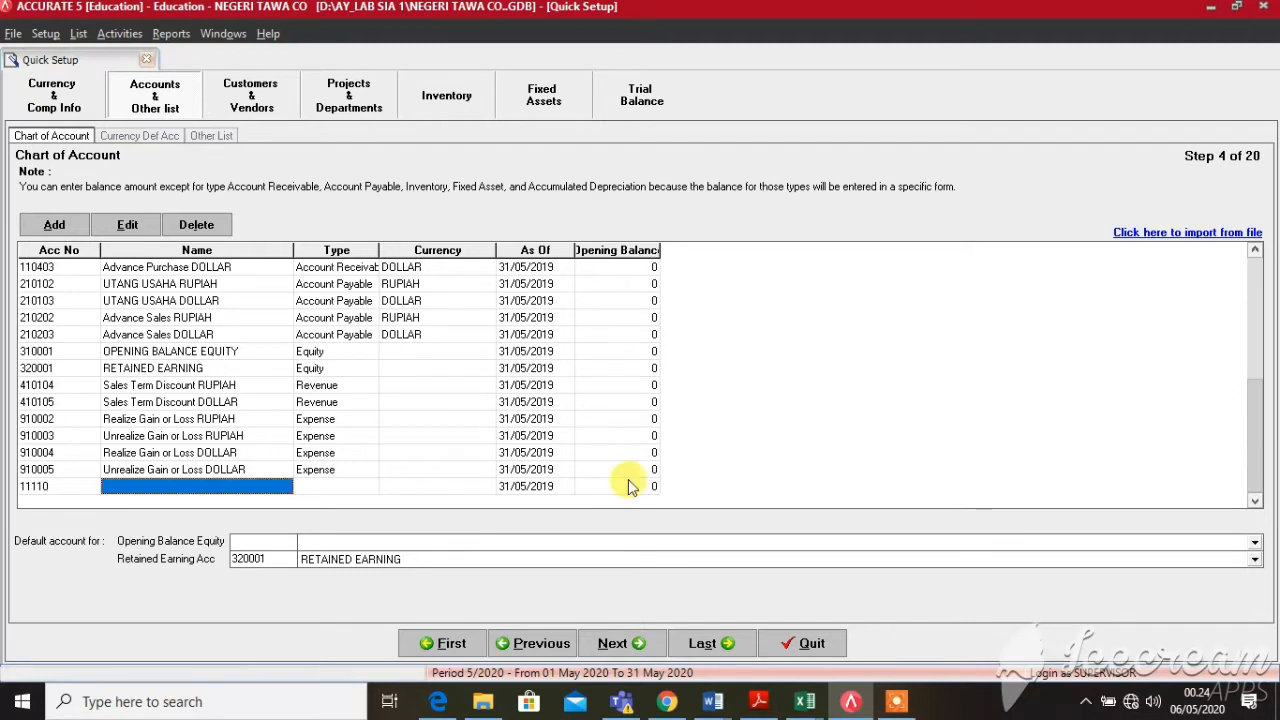
click(80, 488)
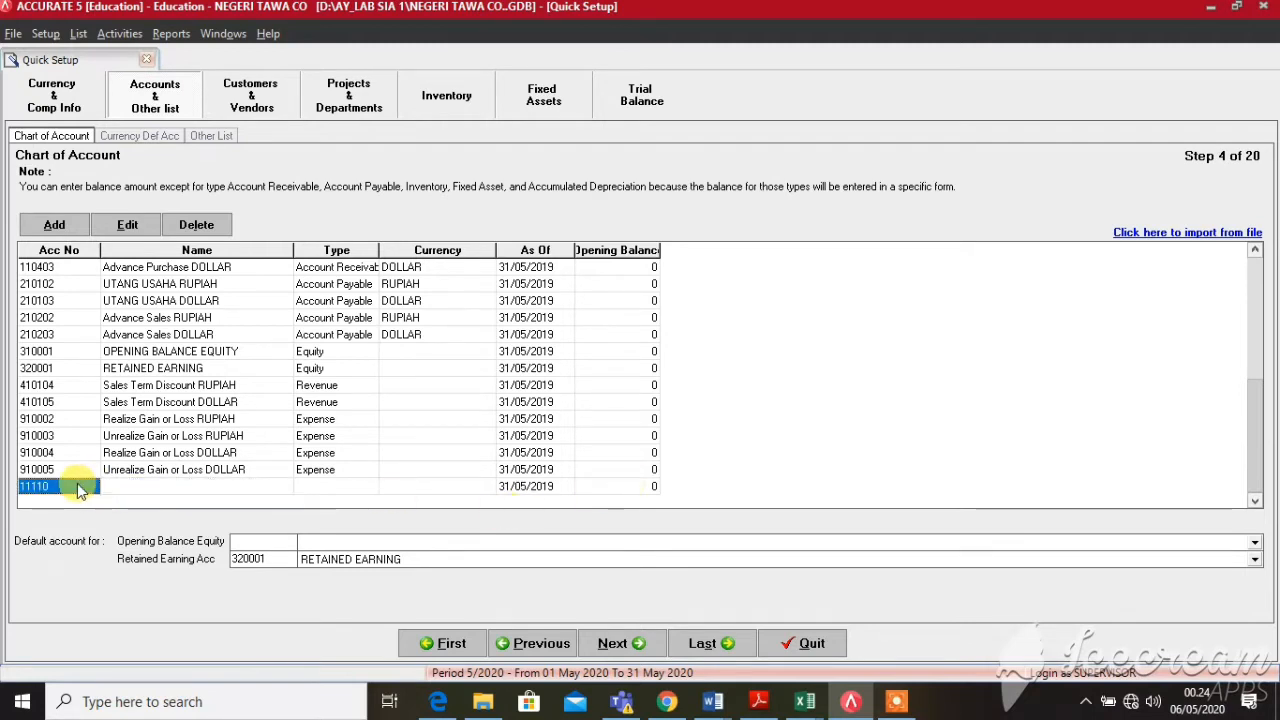
text(111)
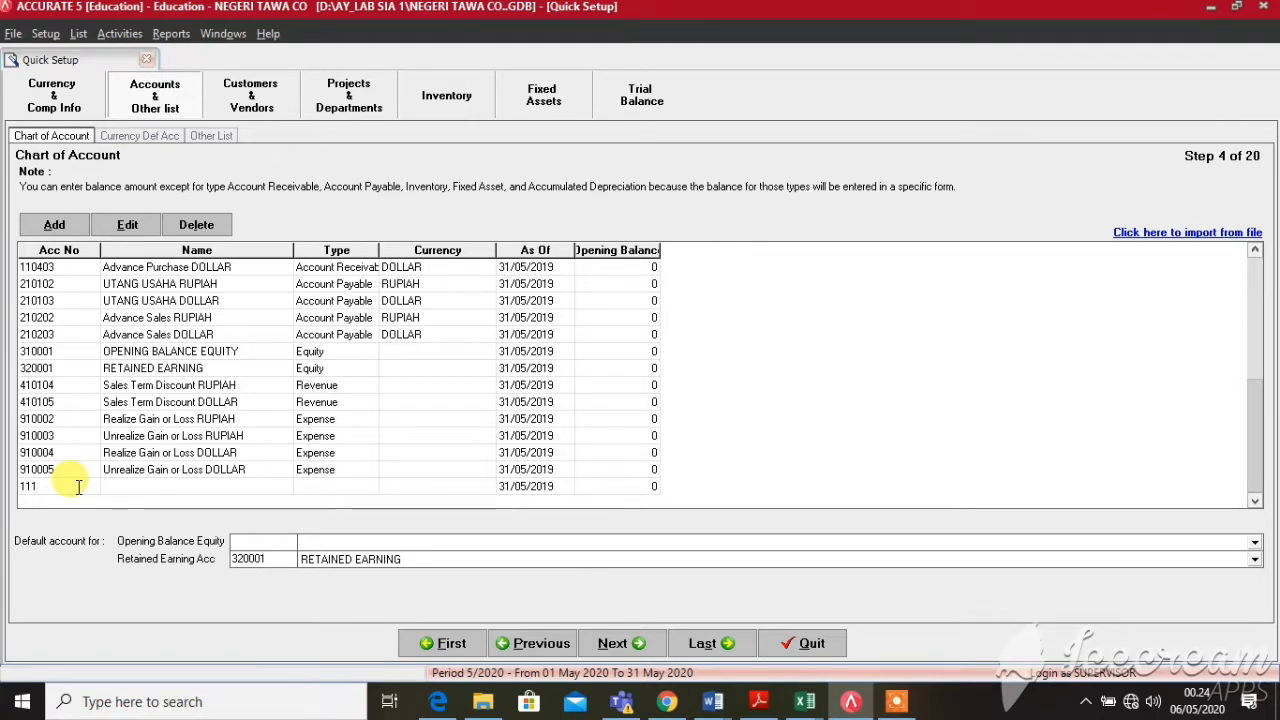
text(0)
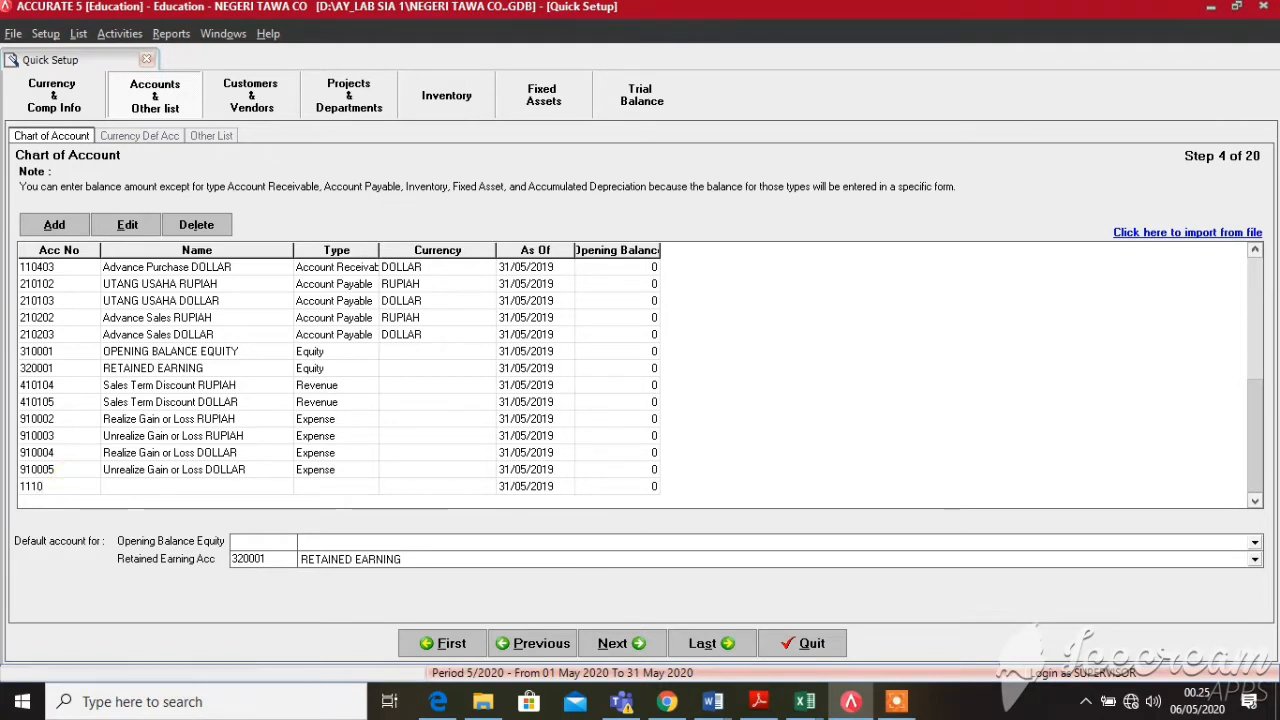
key(Tab)
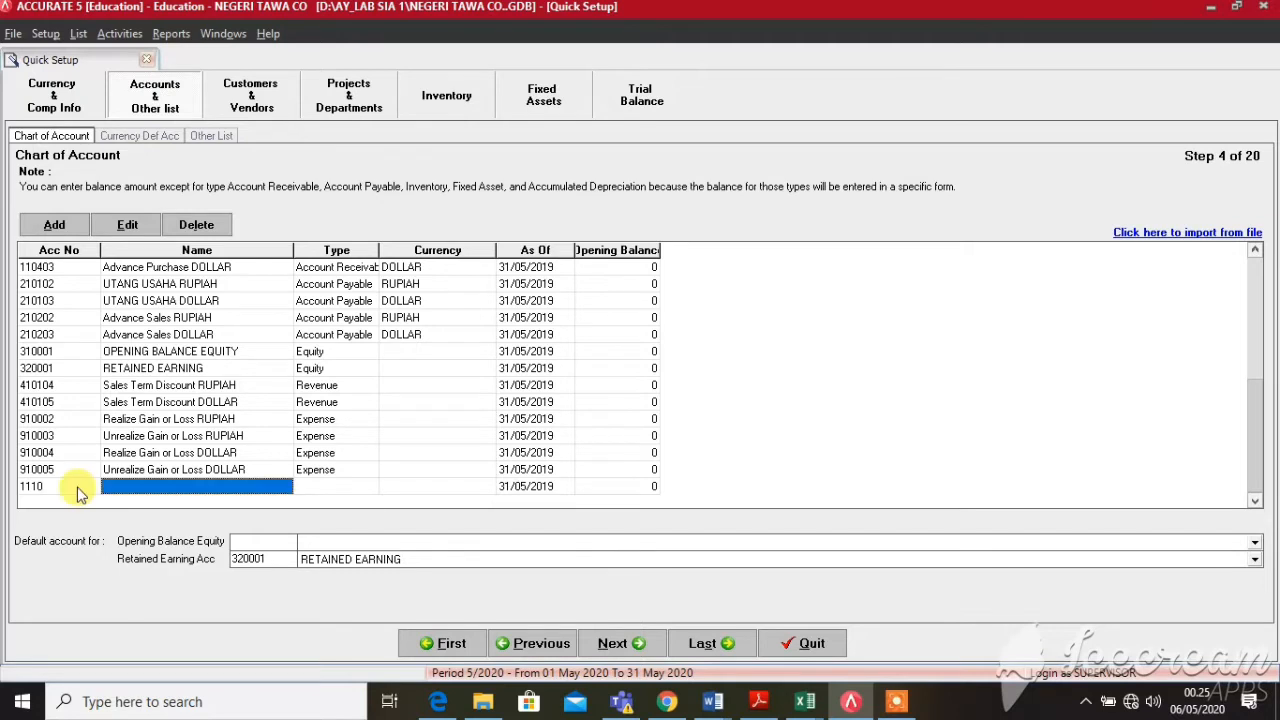
text(KAS TUNAI)
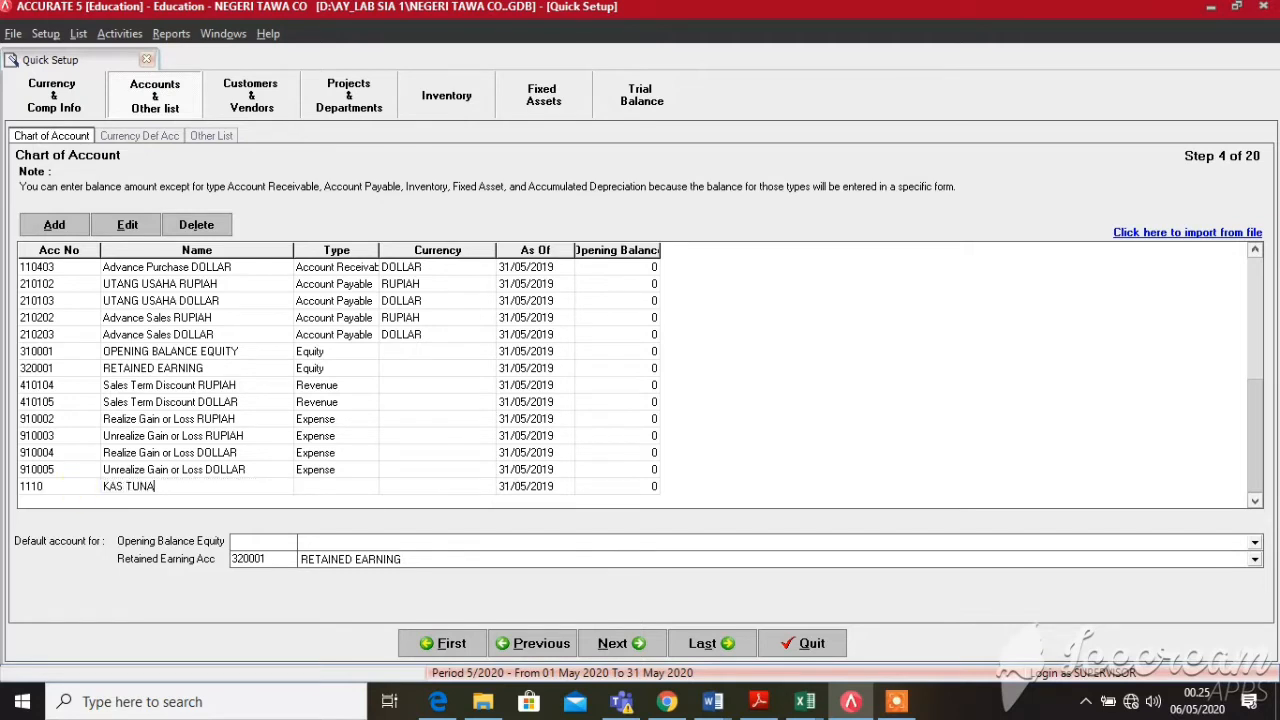
key(Tab)
key(Tab)
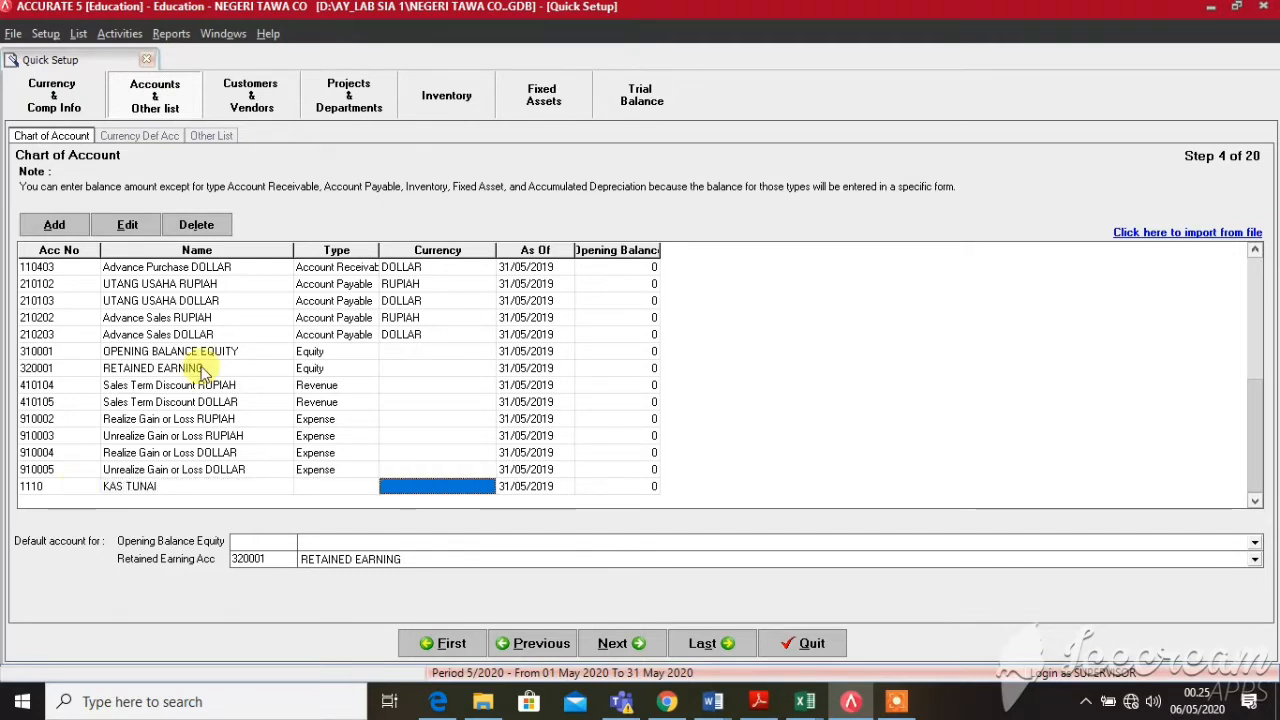
click(340, 487)
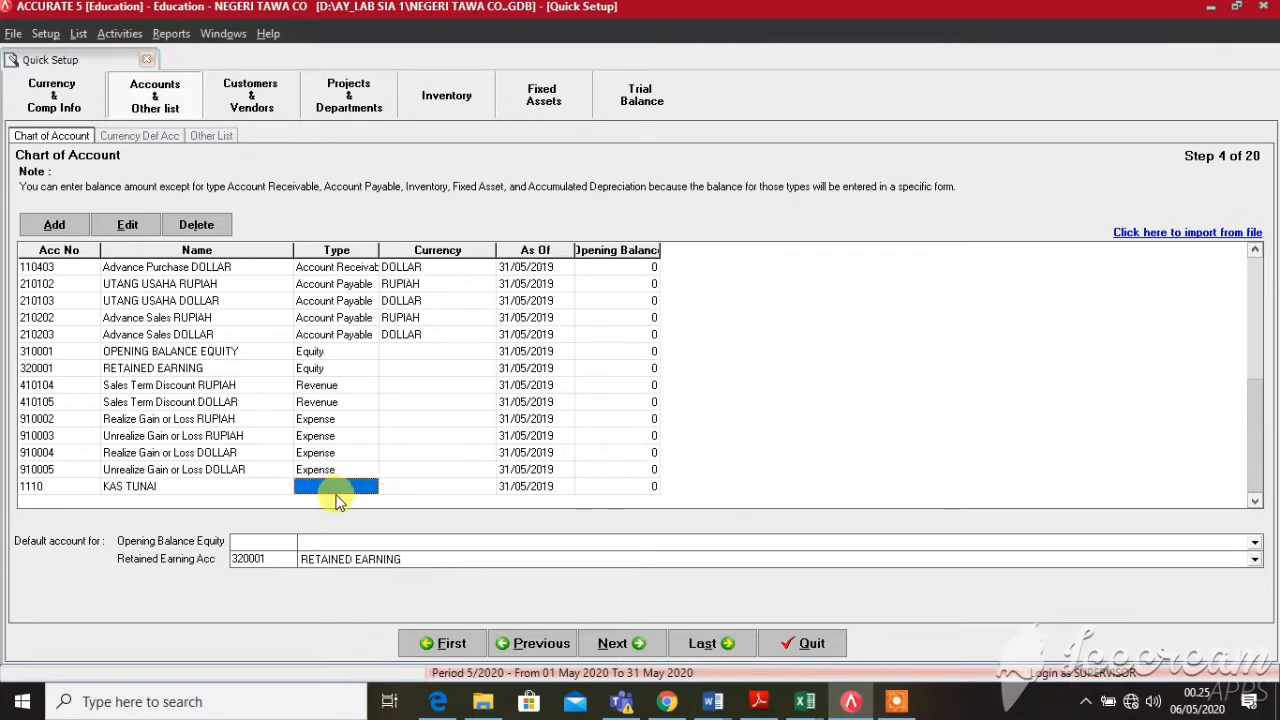
click(371, 488)
key(Down)
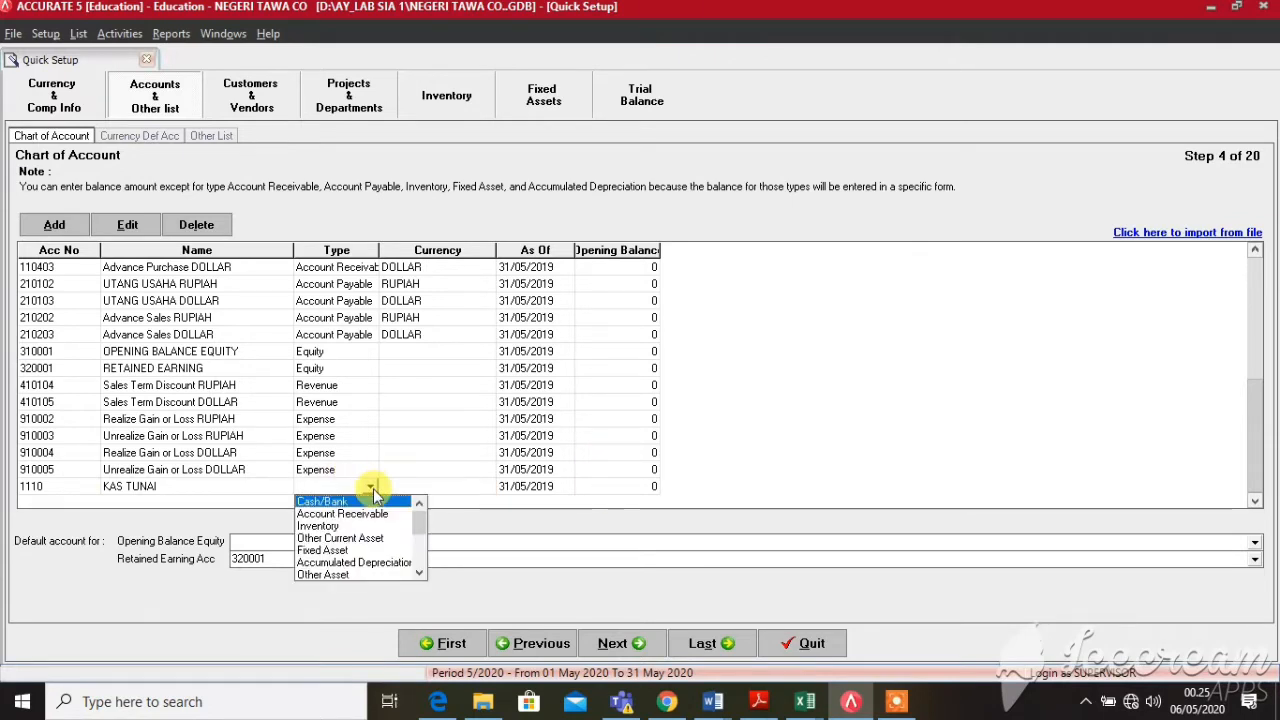
key(Return)
key(Tab)
key(Tab)
key(Tab)
key(Tab)
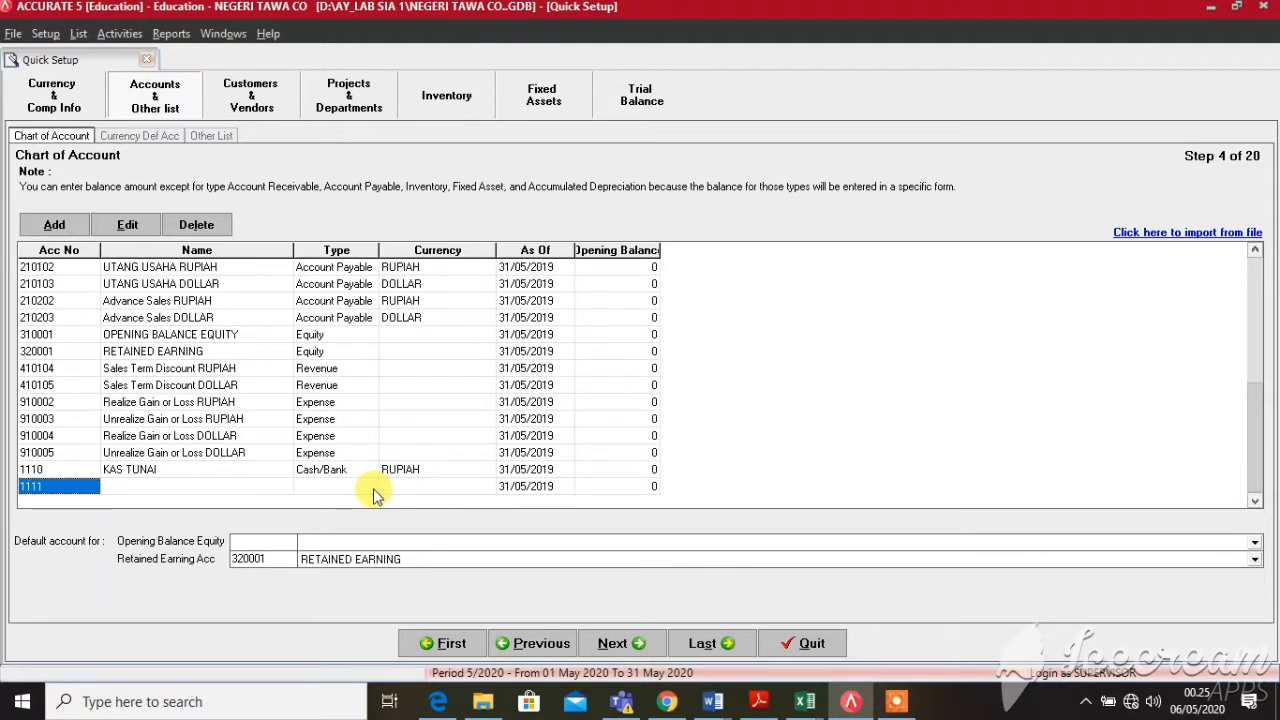
Add account 1120 BANK BCA IDR as a Cash/Bank account in RUPIAH
text(BANK)
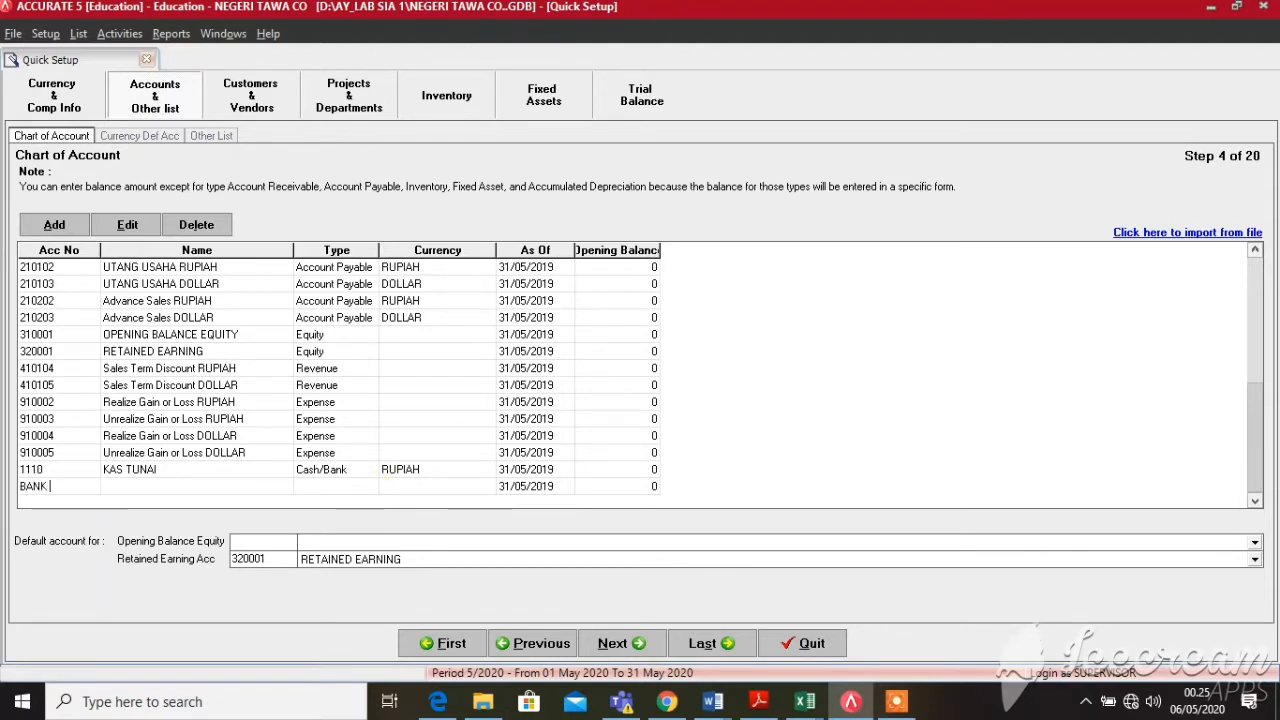
key(BackSpace)
key(BackSpace)
key(BackSpace)
key(BackSpace)
text(111)
key(BackSpace)
text(20)
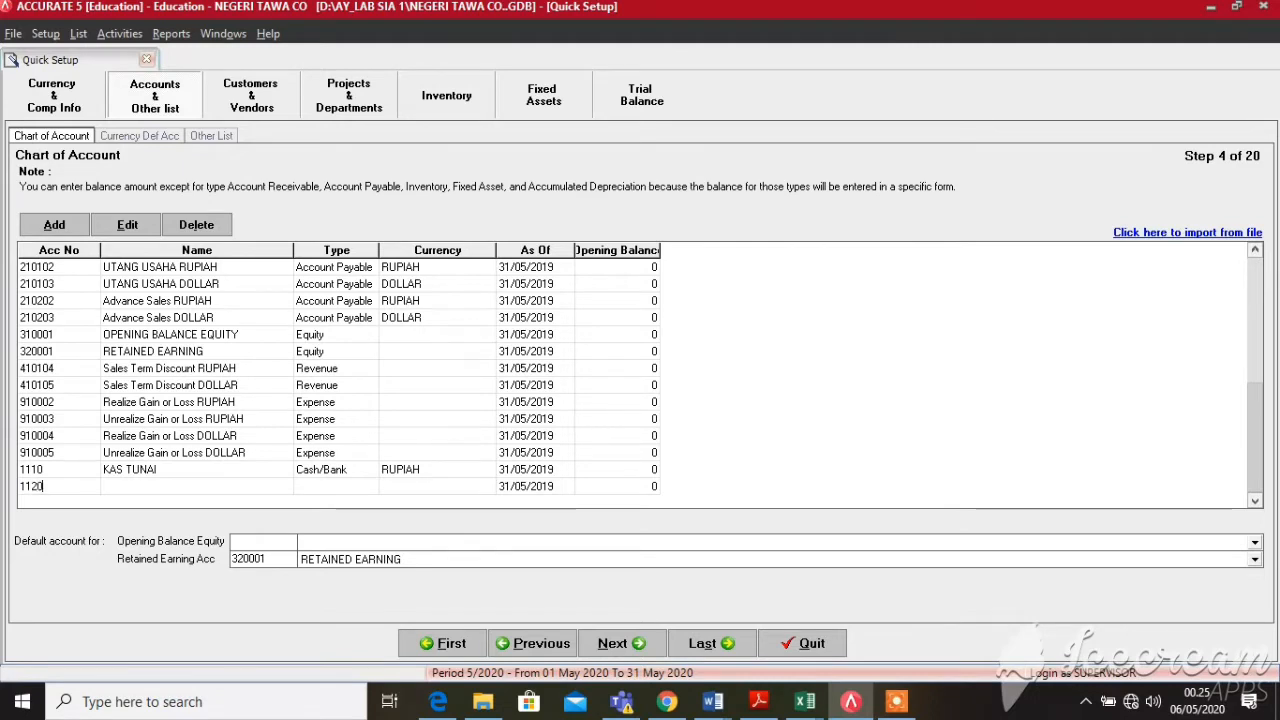
key(Tab)
text(BANK BCA)
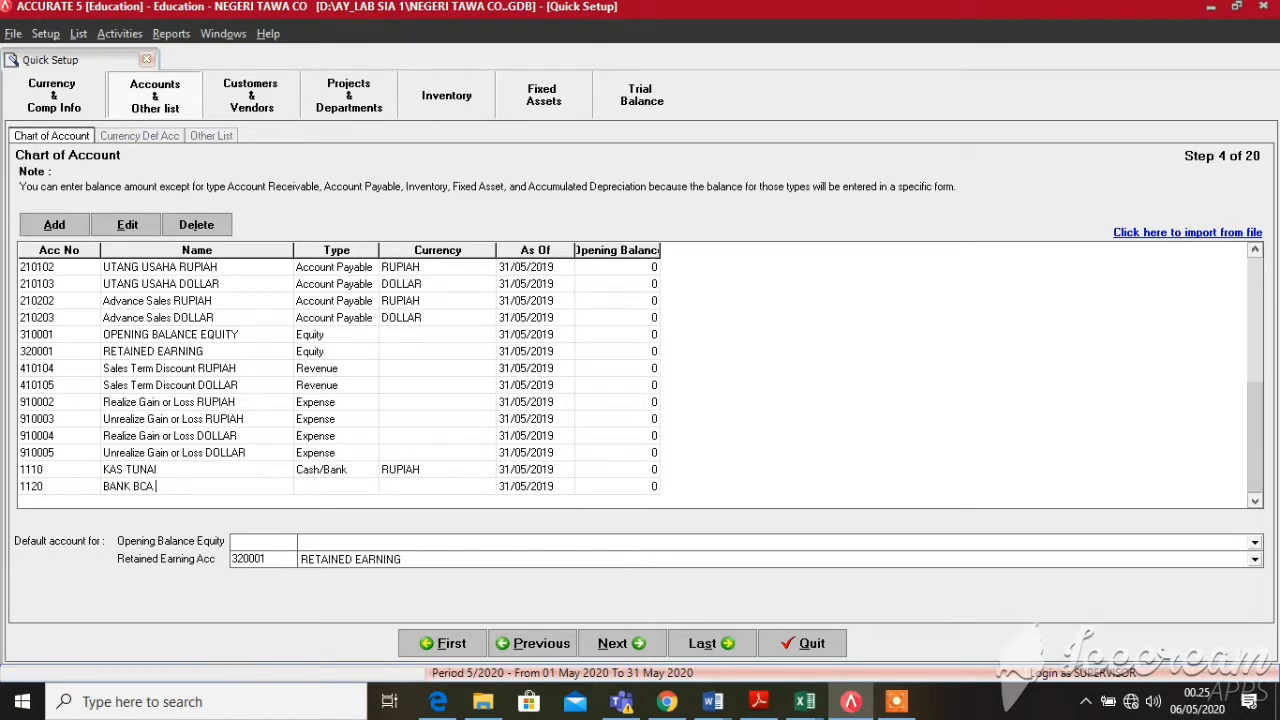
text( IDR)
key(Tab)
key(Tab)
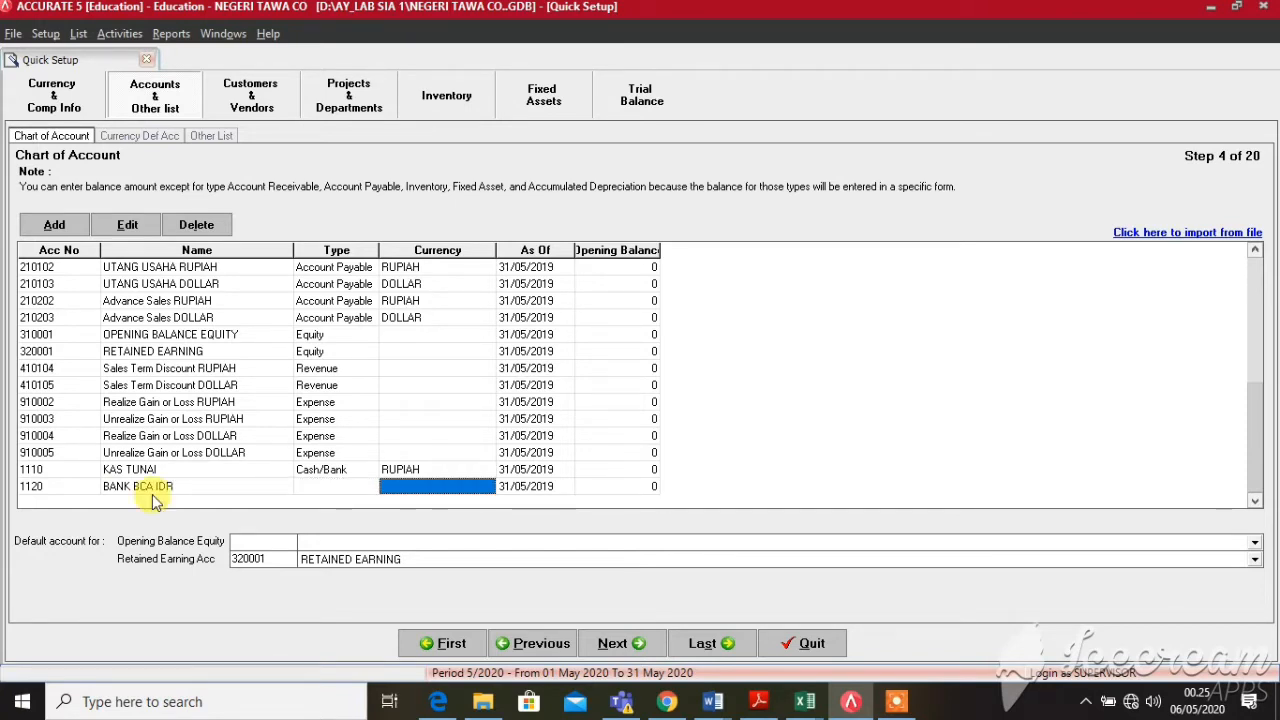
click(322, 485)
click(360, 486)
click(368, 488)
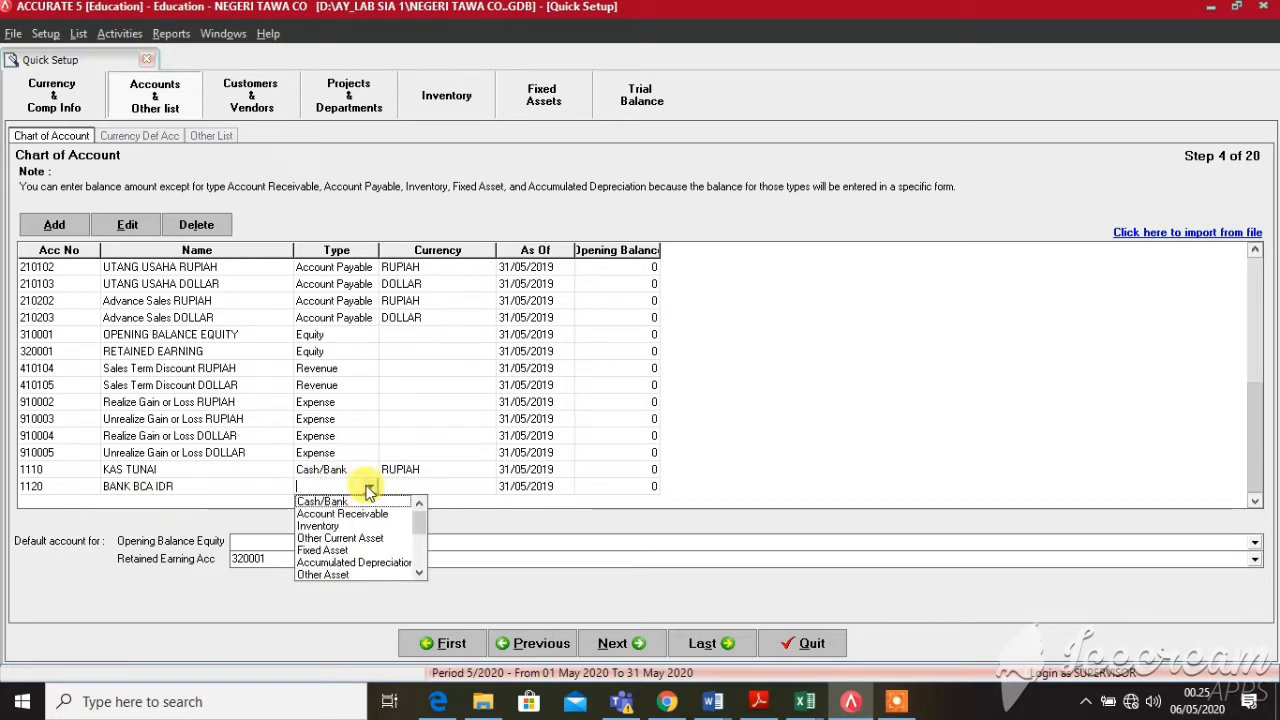
key(Tab)
key(Tab)
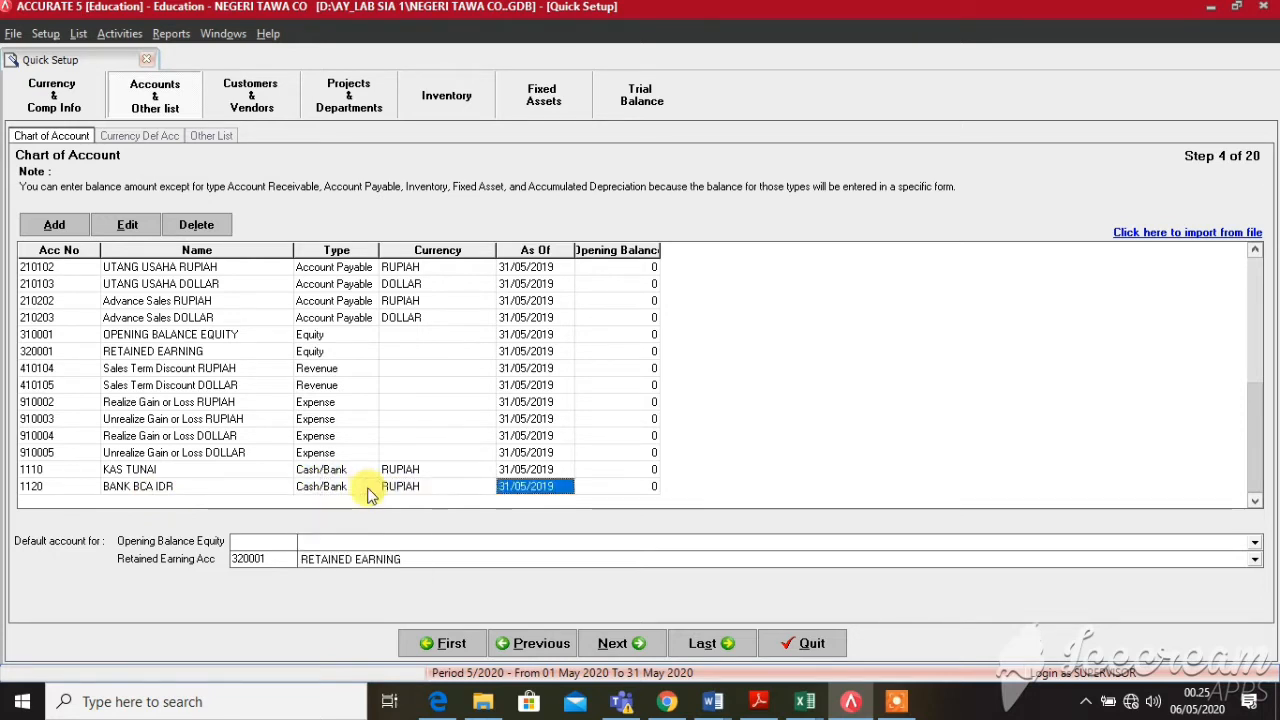
key(Tab)
key(Tab)
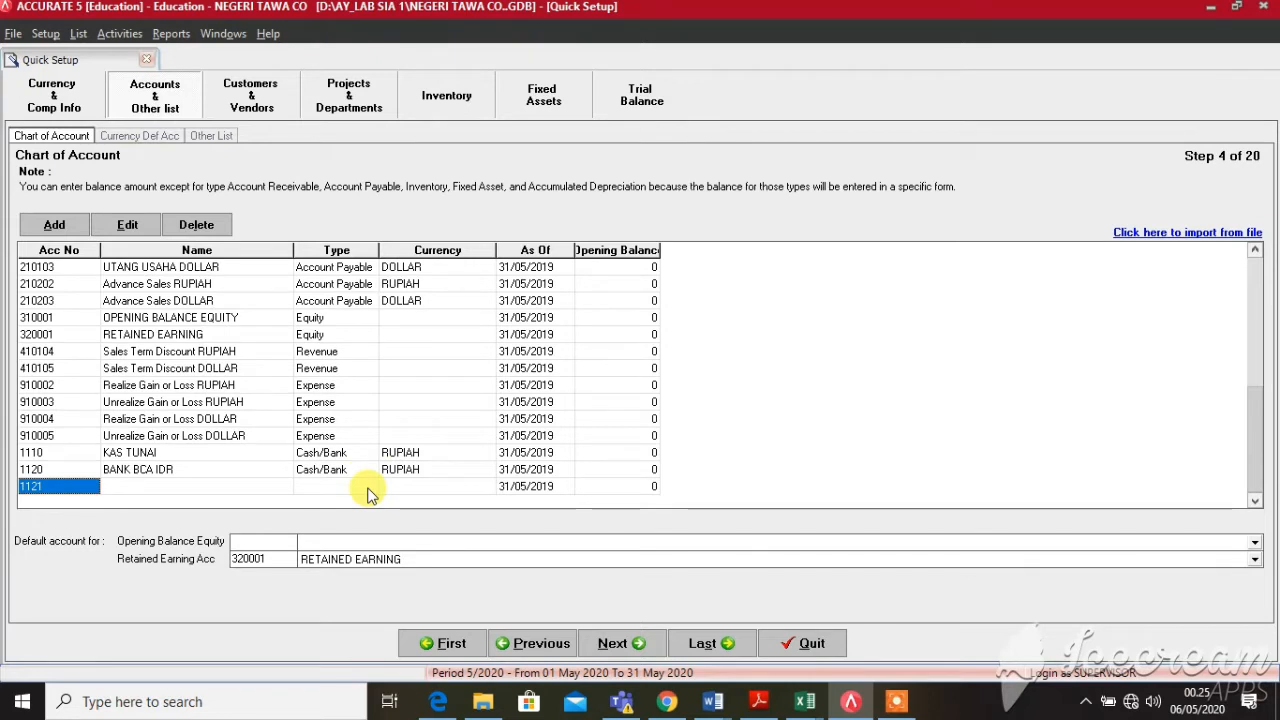
Add account 1130 BANK CIM USD as Cash/Bank in DOLLAR, discarding the empty extra row
text(1130)
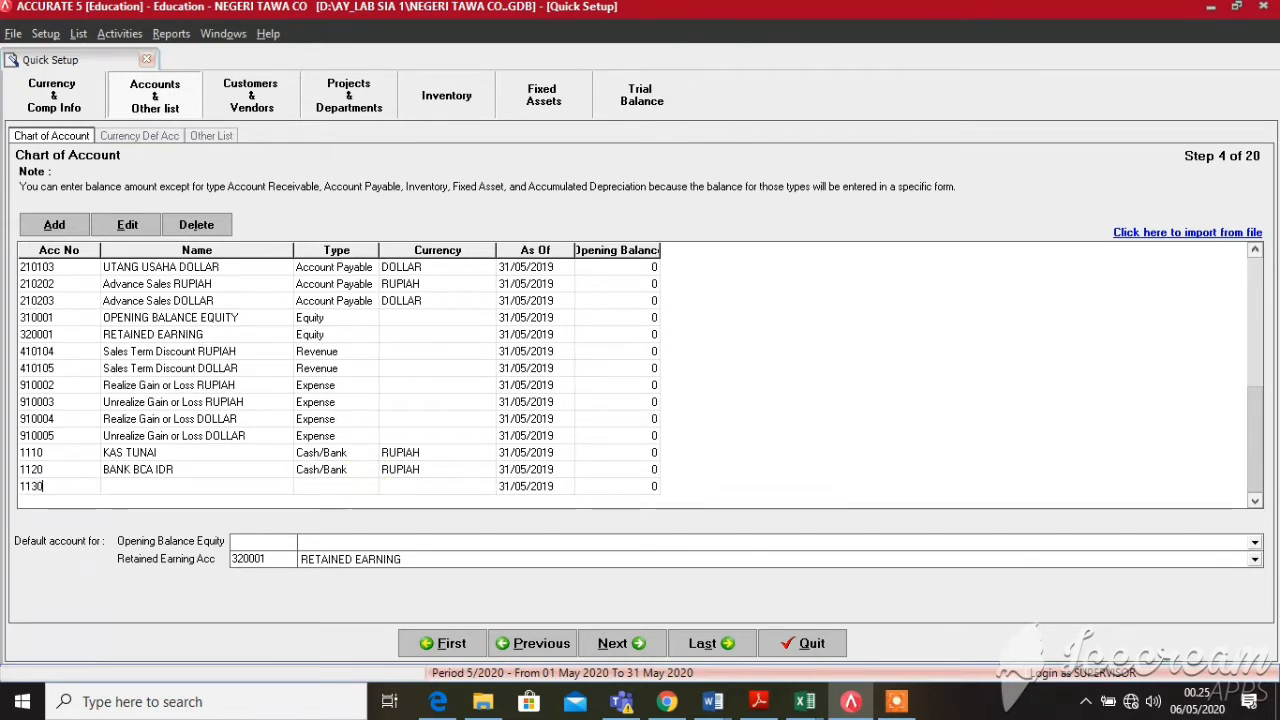
key(Tab)
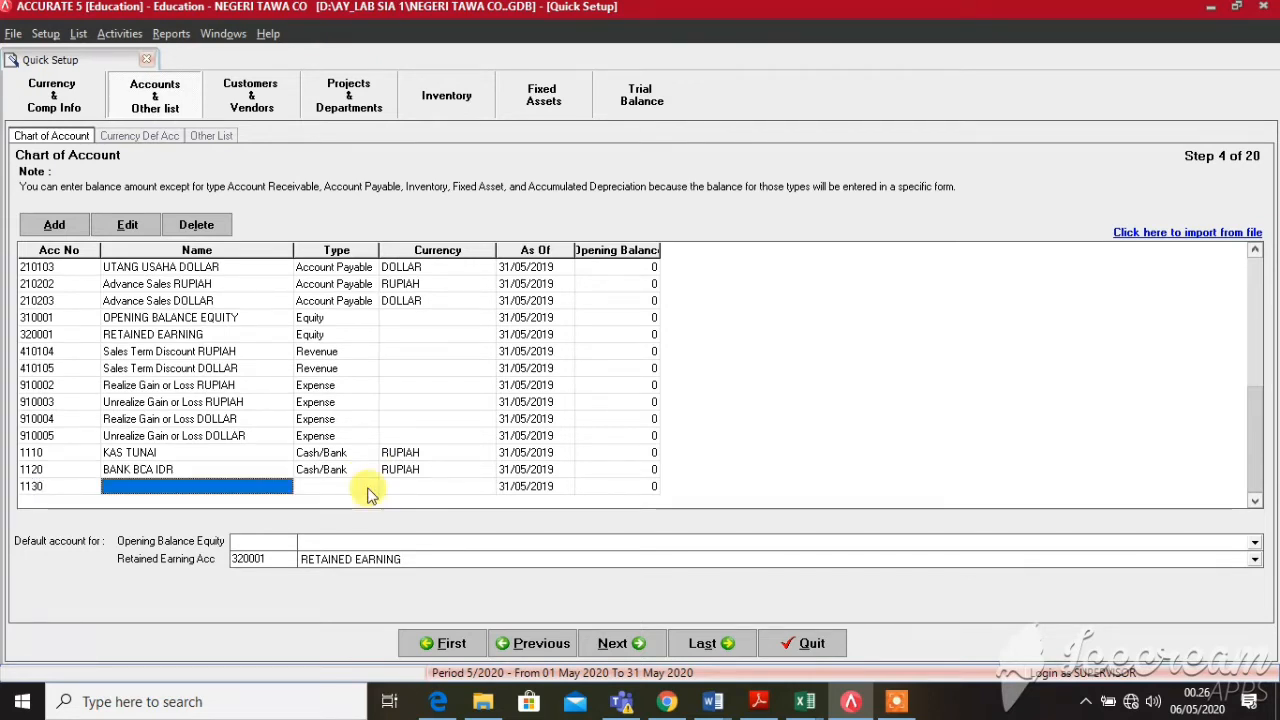
text(BANK CIM)
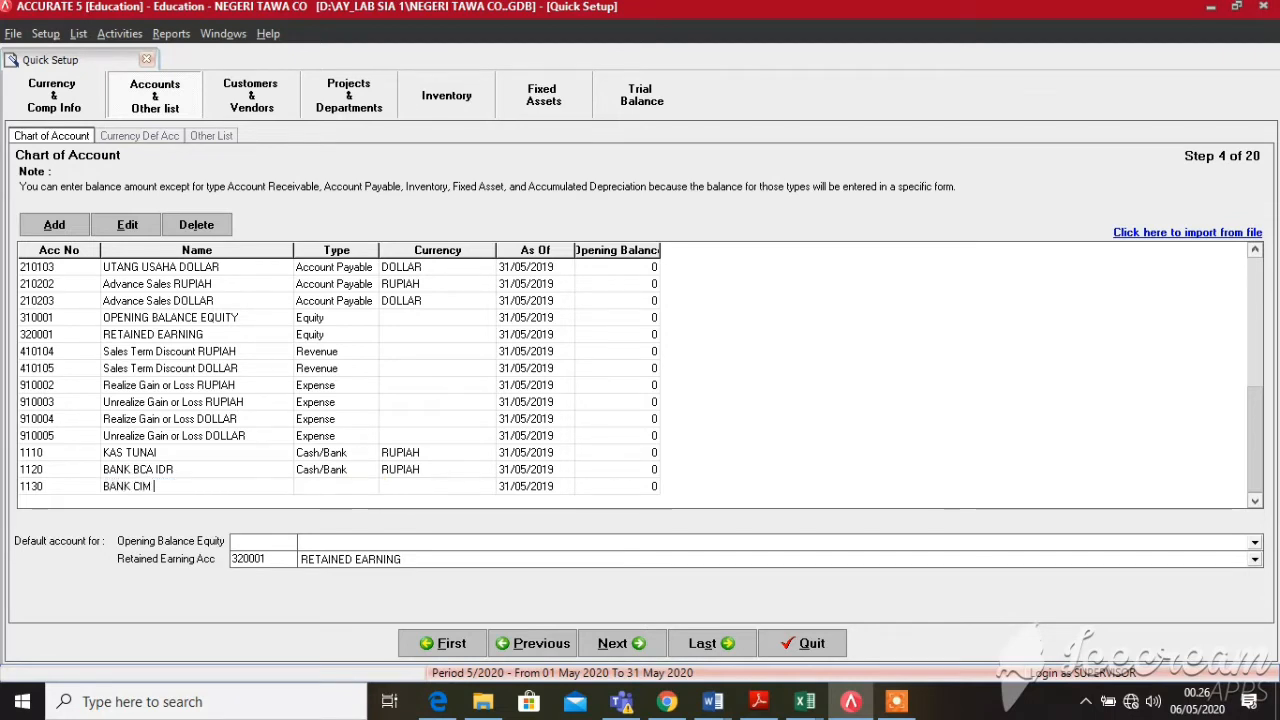
text( USD)
click(368, 489)
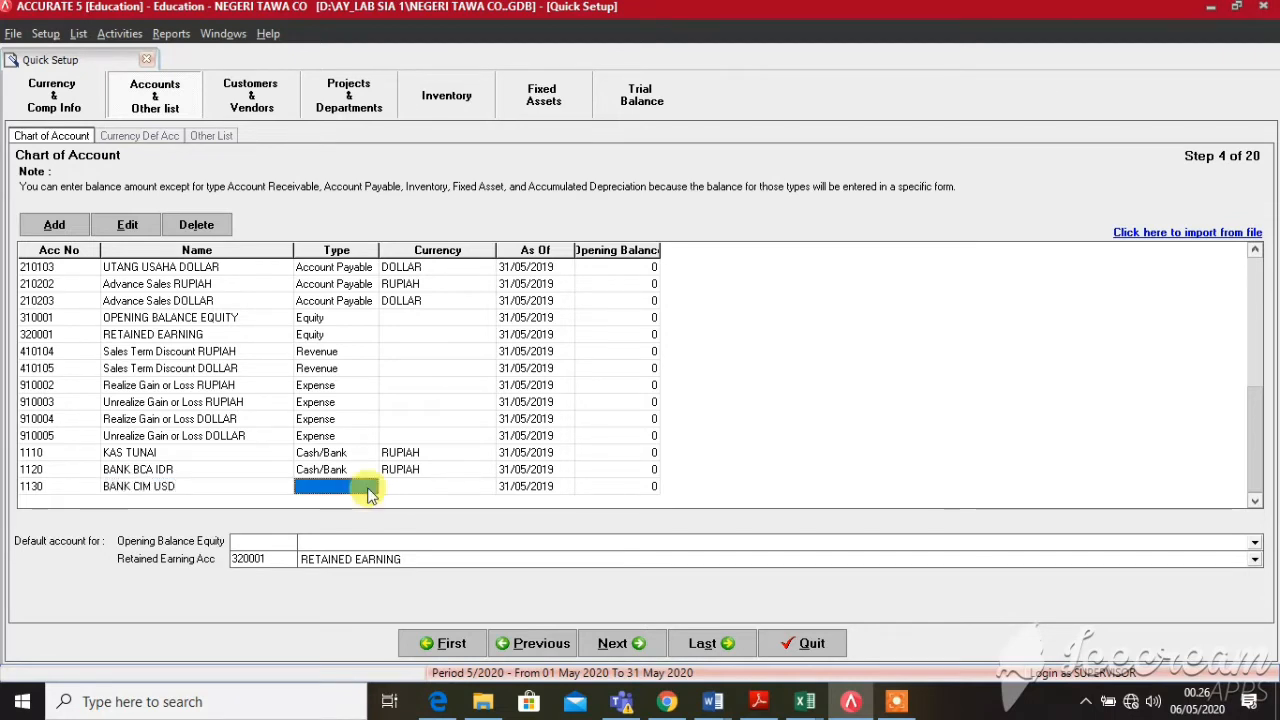
click(368, 489)
click(370, 488)
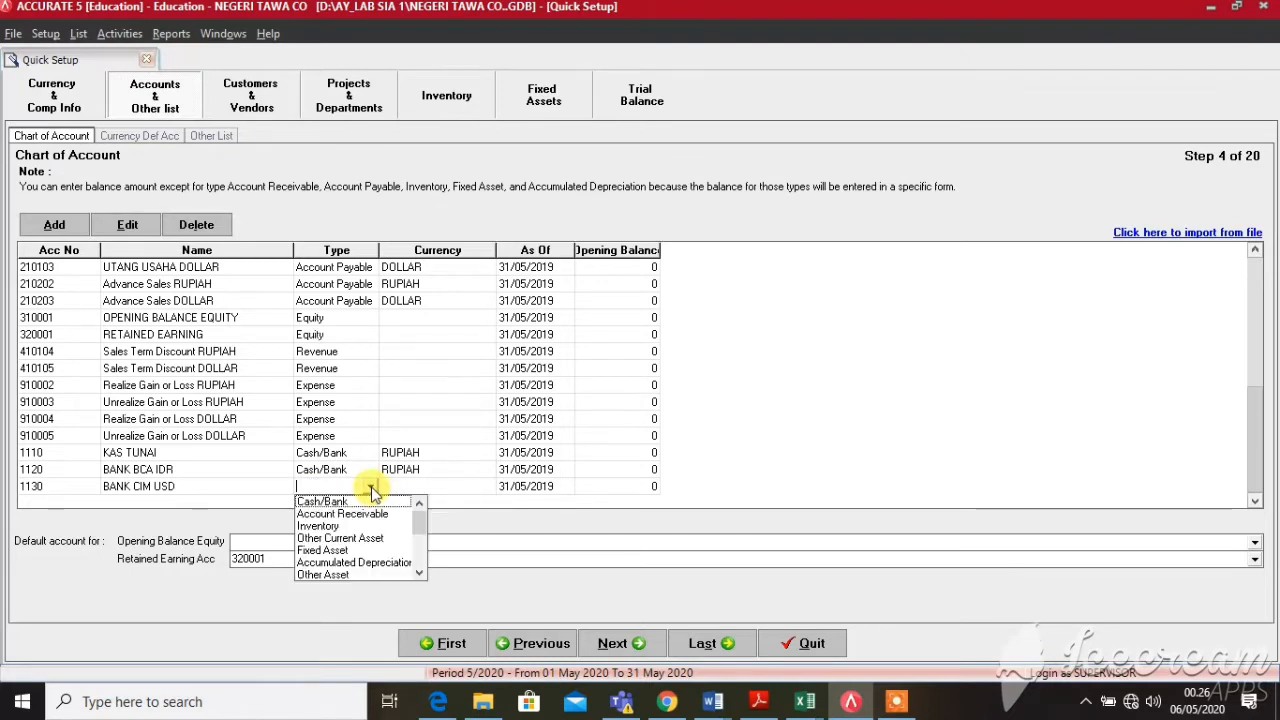
click(371, 503)
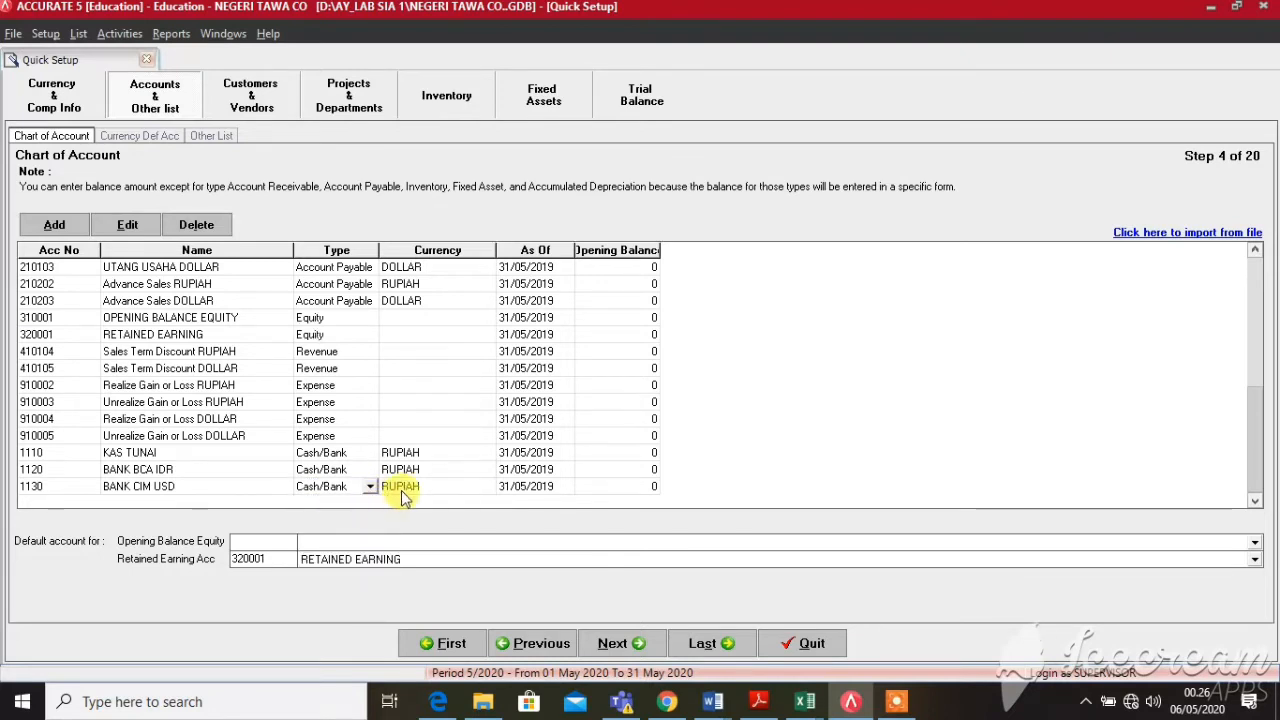
click(402, 489)
click(487, 490)
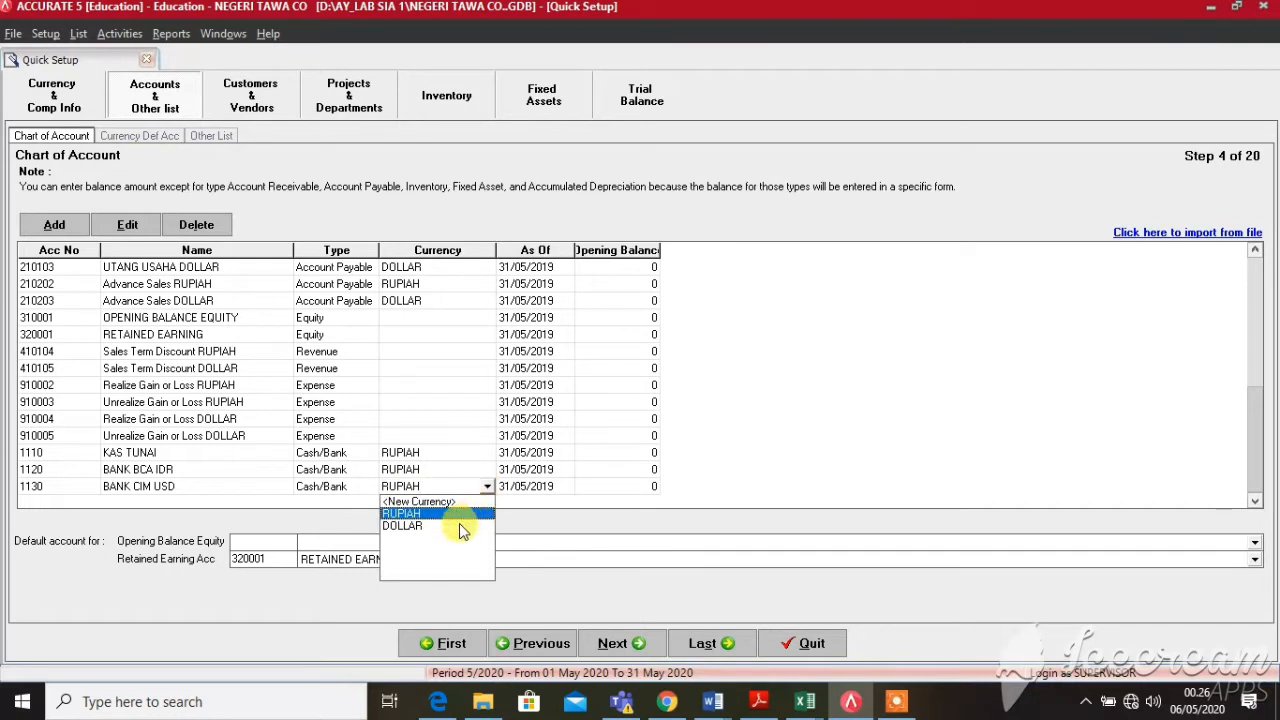
click(459, 524)
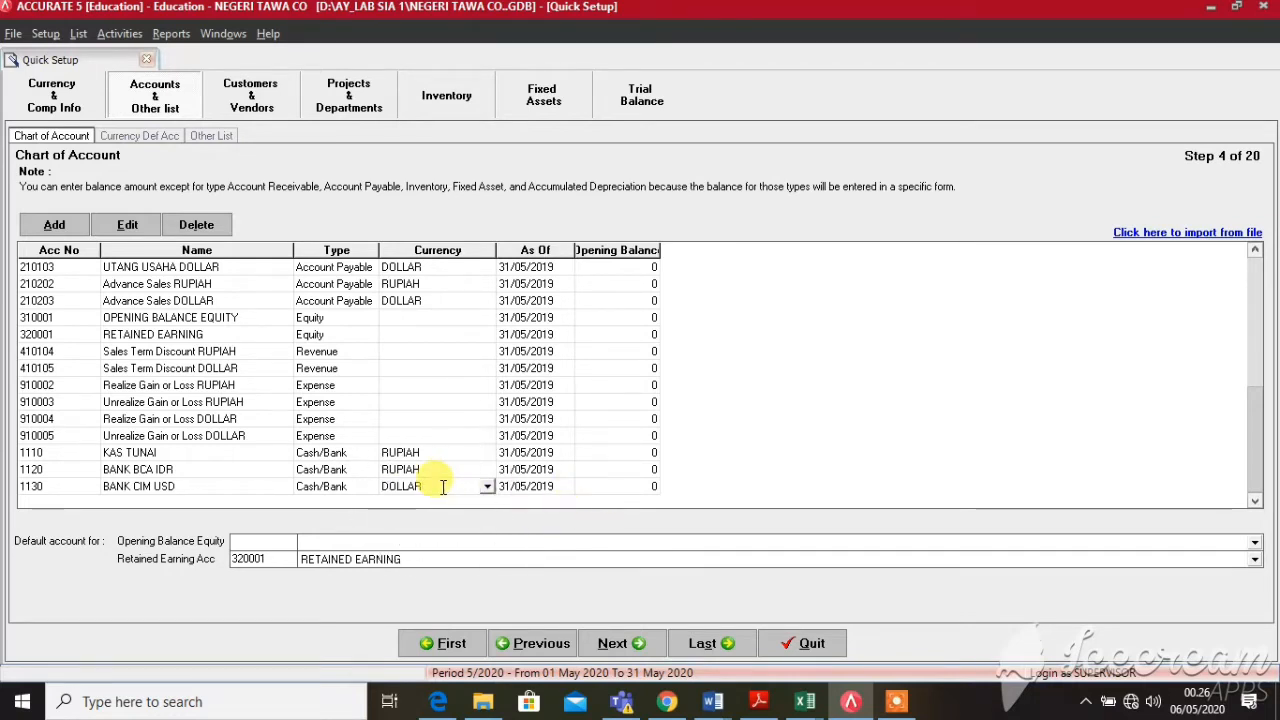
click(442, 487)
key(Tab)
key(Tab)
key(Tab)
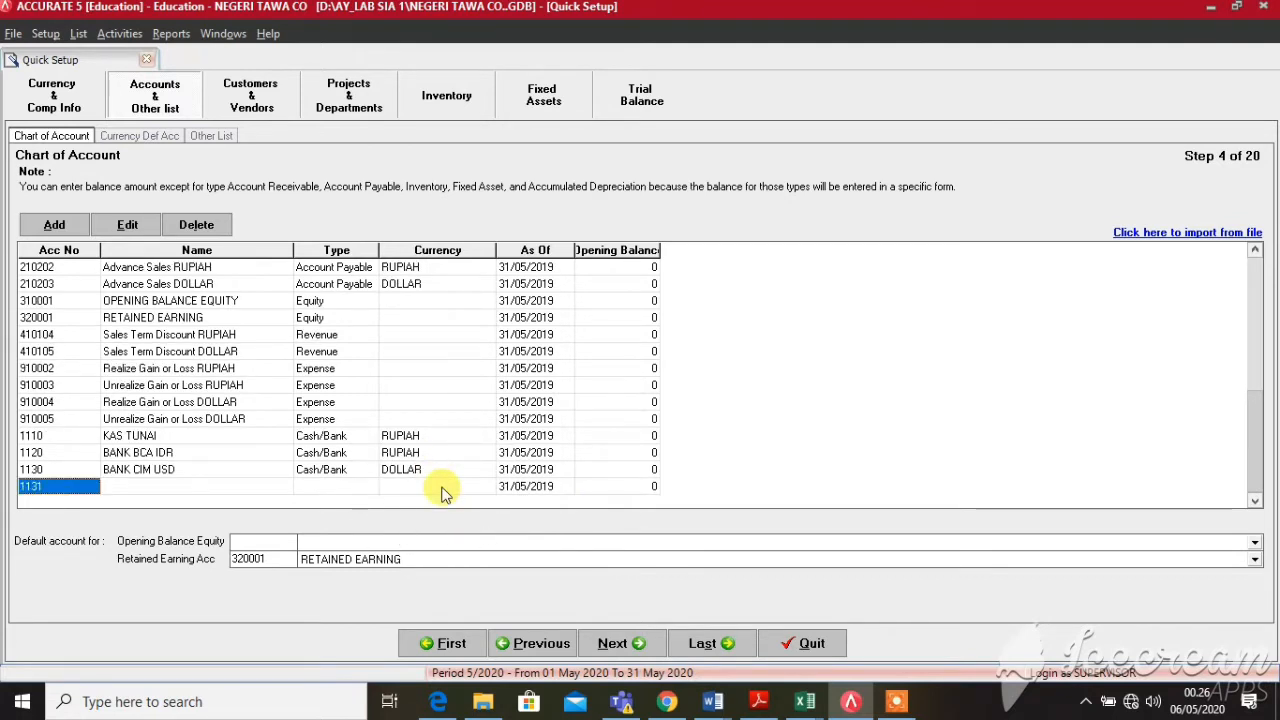
click(140, 470)
Rename BANK CIM USD to BANK CIMB USD and enter account number 1140 on the new row
click(149, 487)
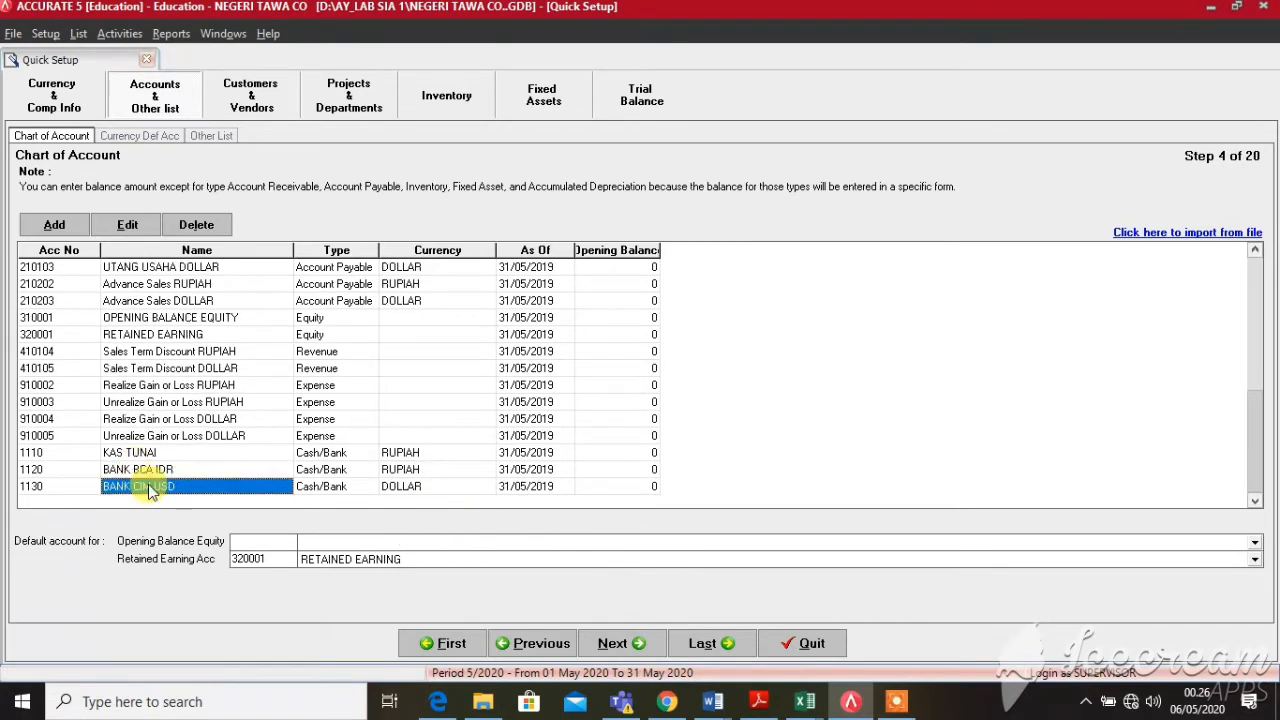
click(149, 483)
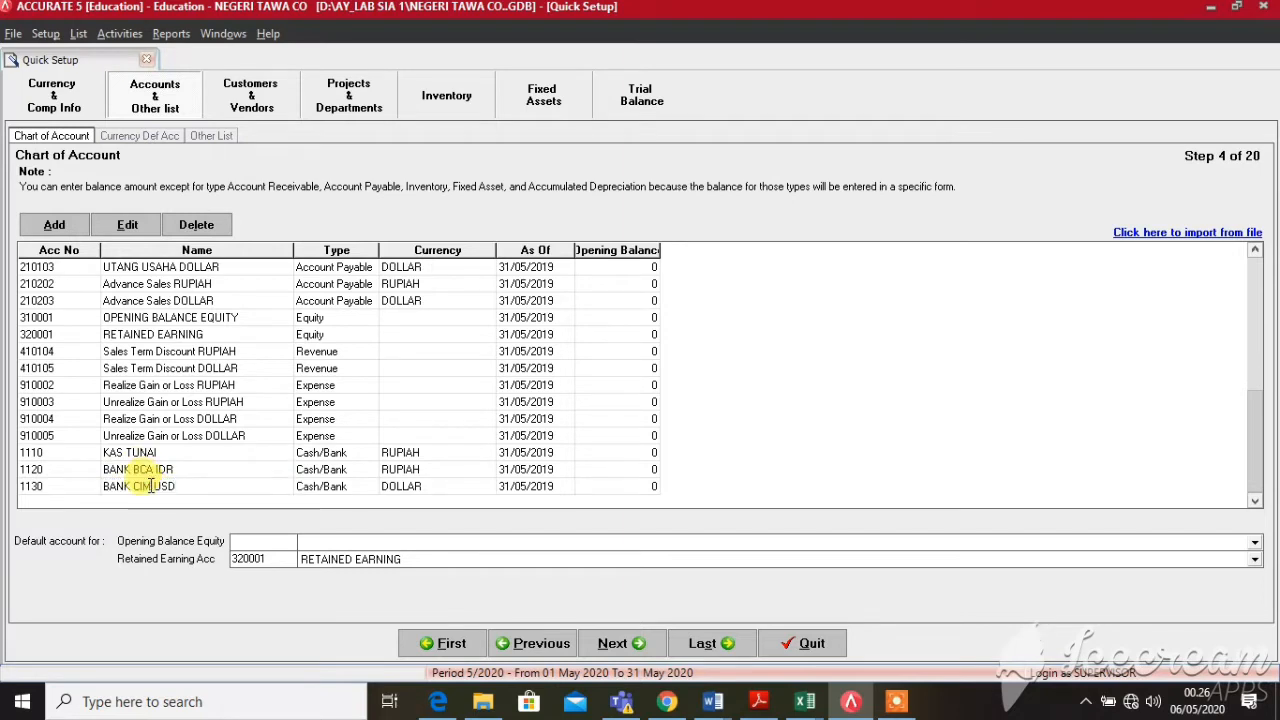
text(B)
key(Tab)
key(Tab)
key(Tab)
key(Tab)
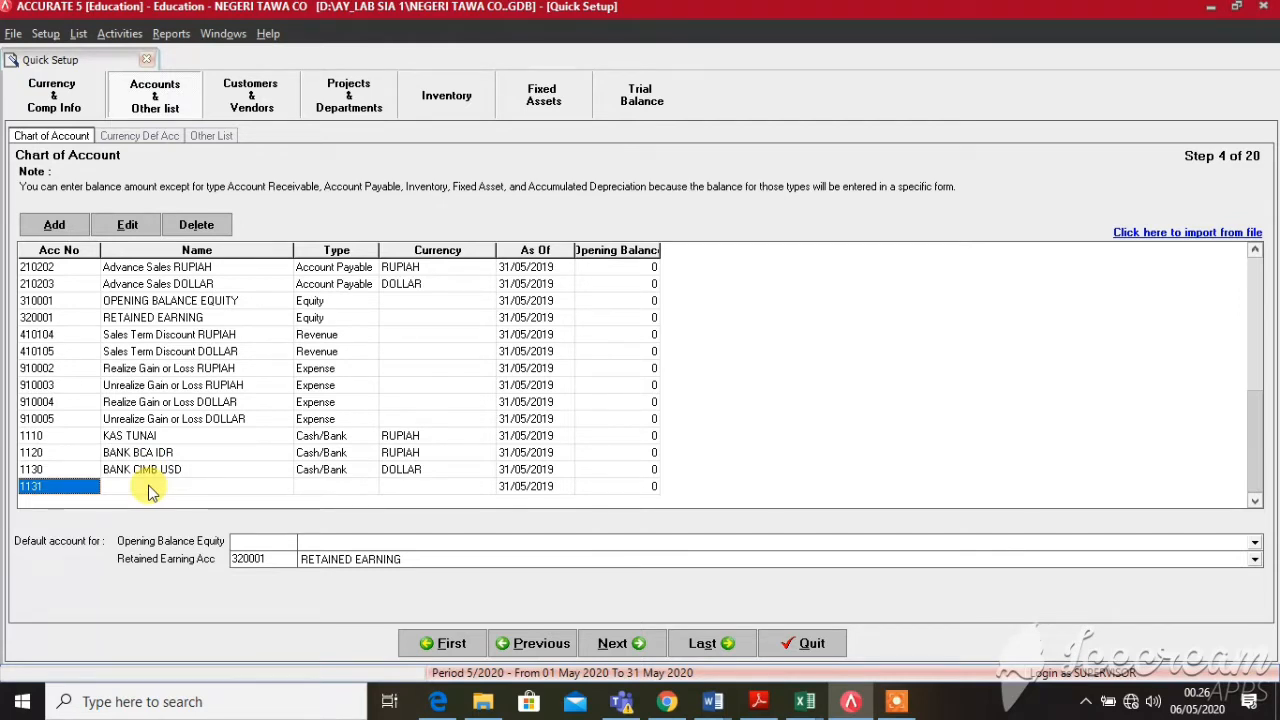
text(1)
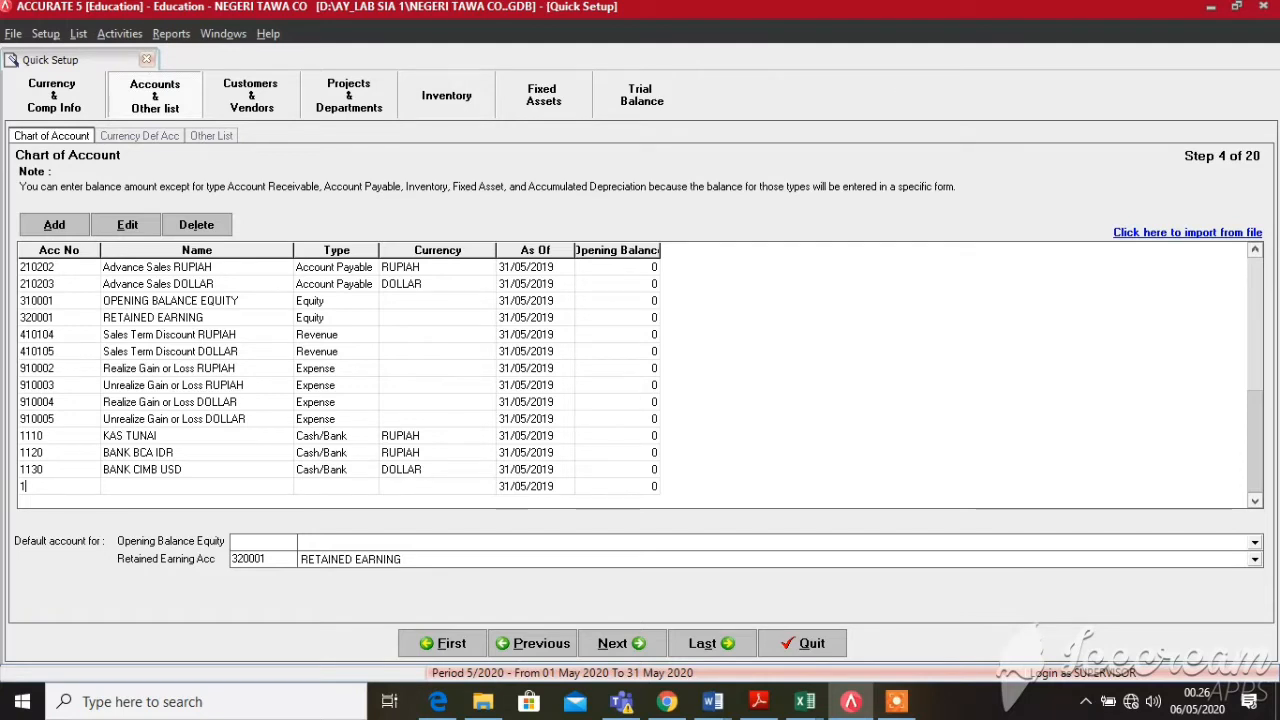
text(140)
click(148, 487)
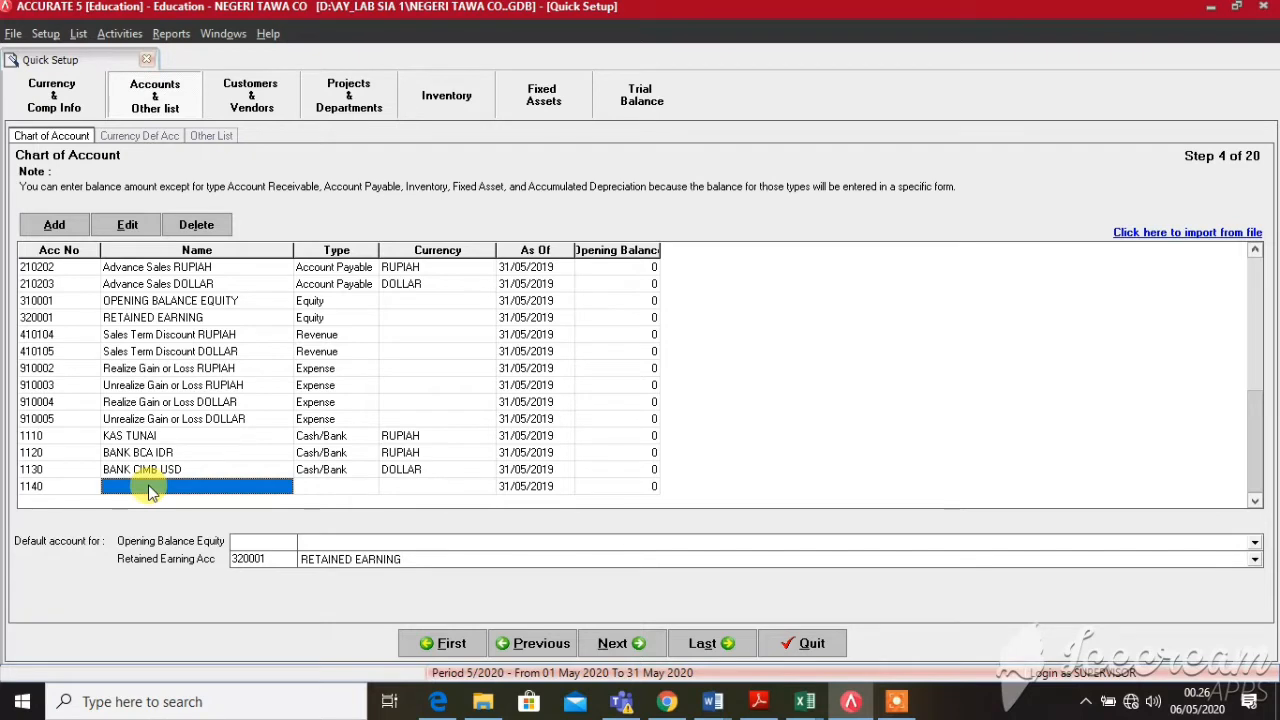
Name account 1140 ASURANSI DIBAYAR DIMUKA and set its type to Other Current Asset
text(ASU)
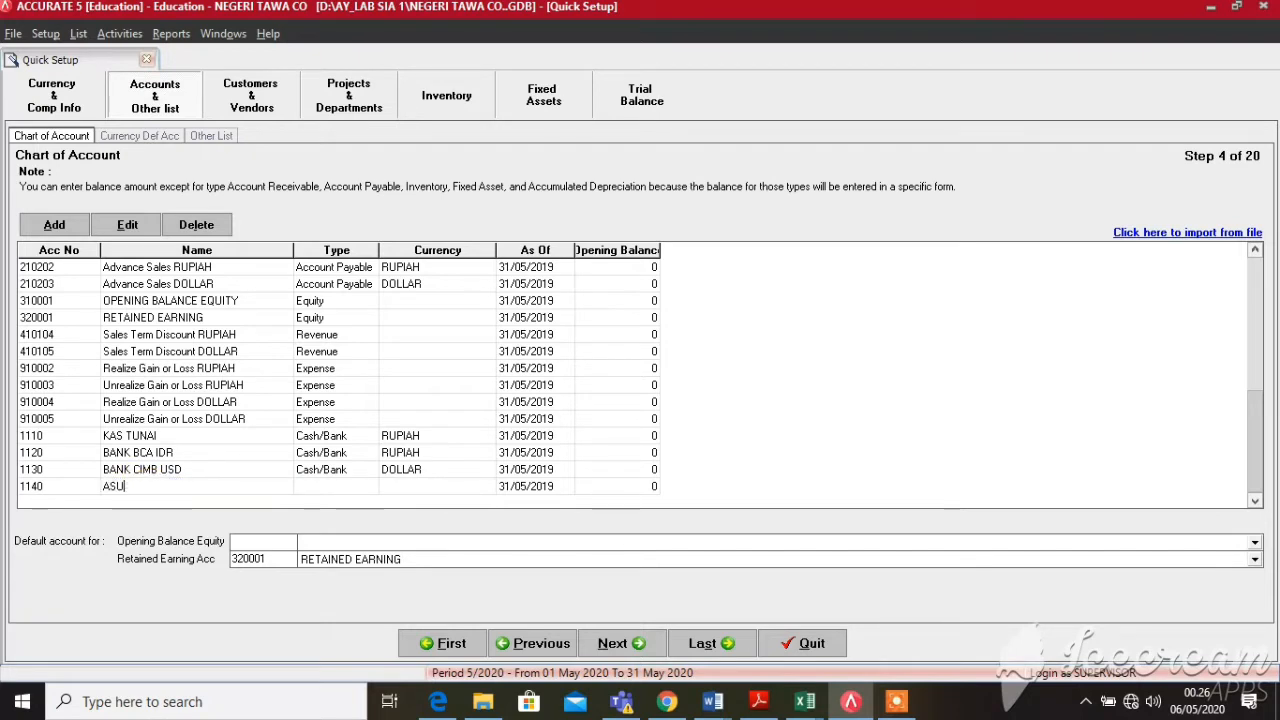
text(RANSI DIBAYAR DIMUKA)
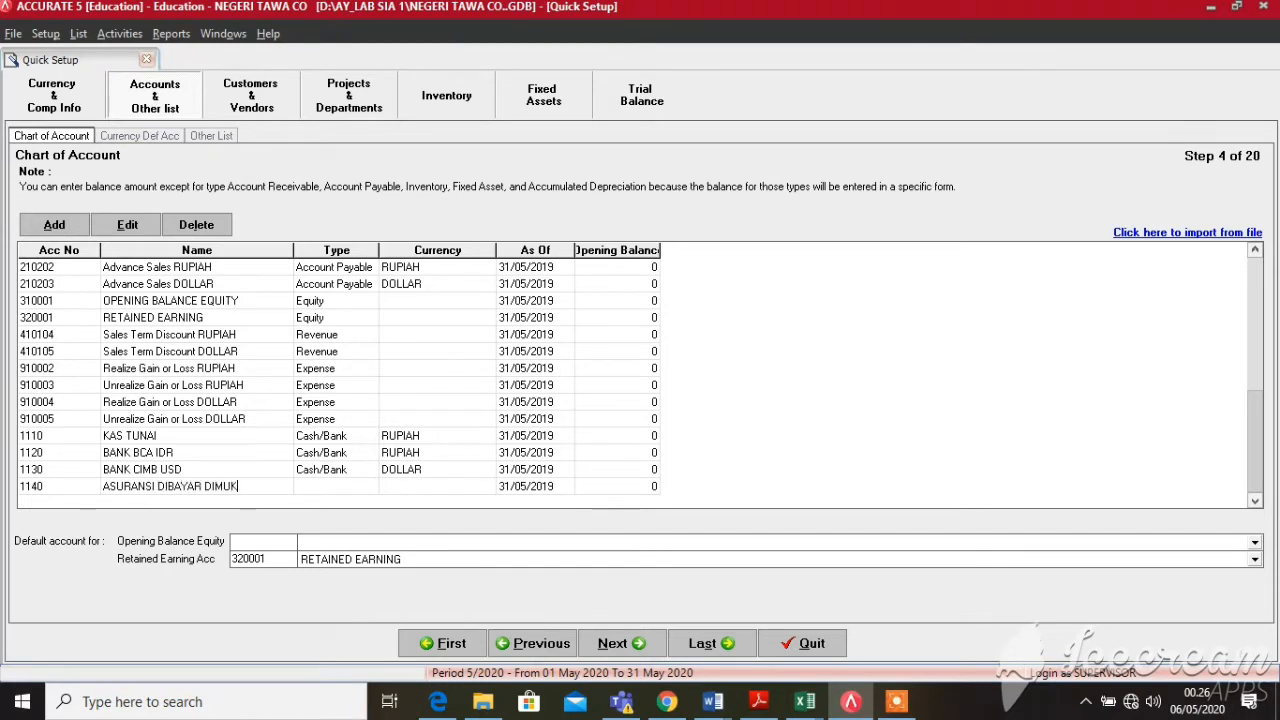
key(Tab)
click(315, 486)
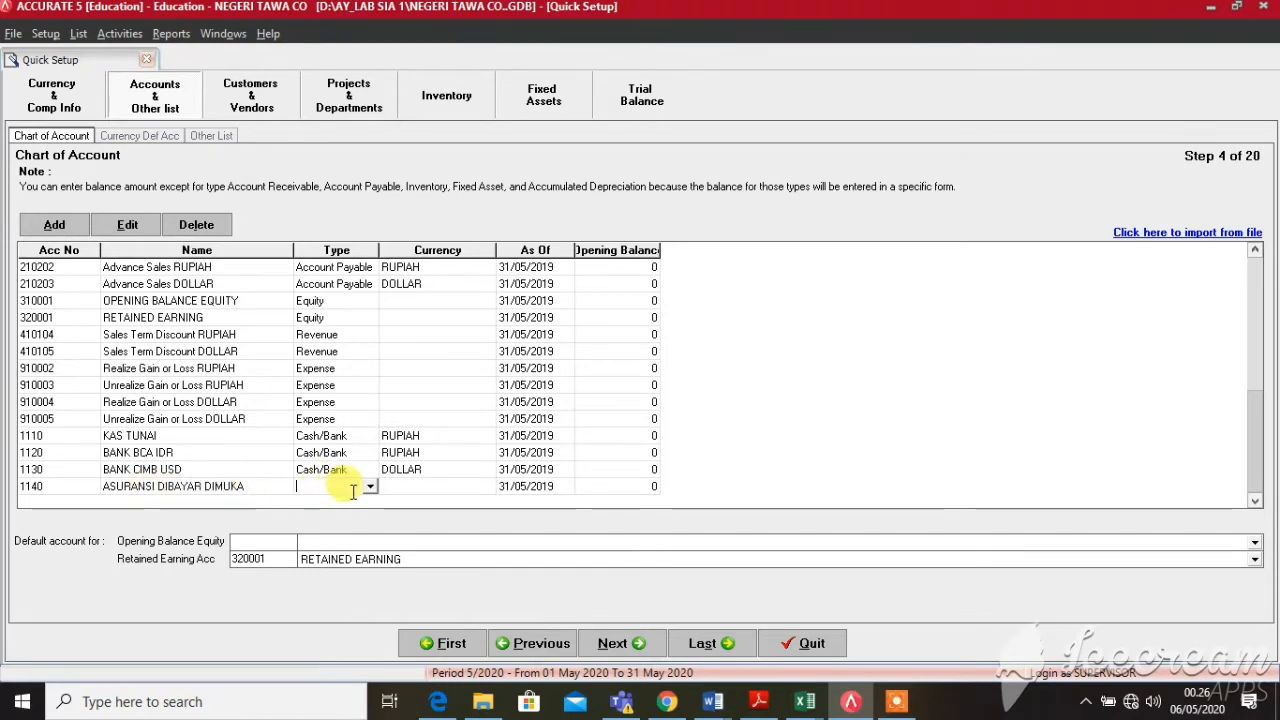
click(370, 487)
key(Down)
key(Down)
key(Down)
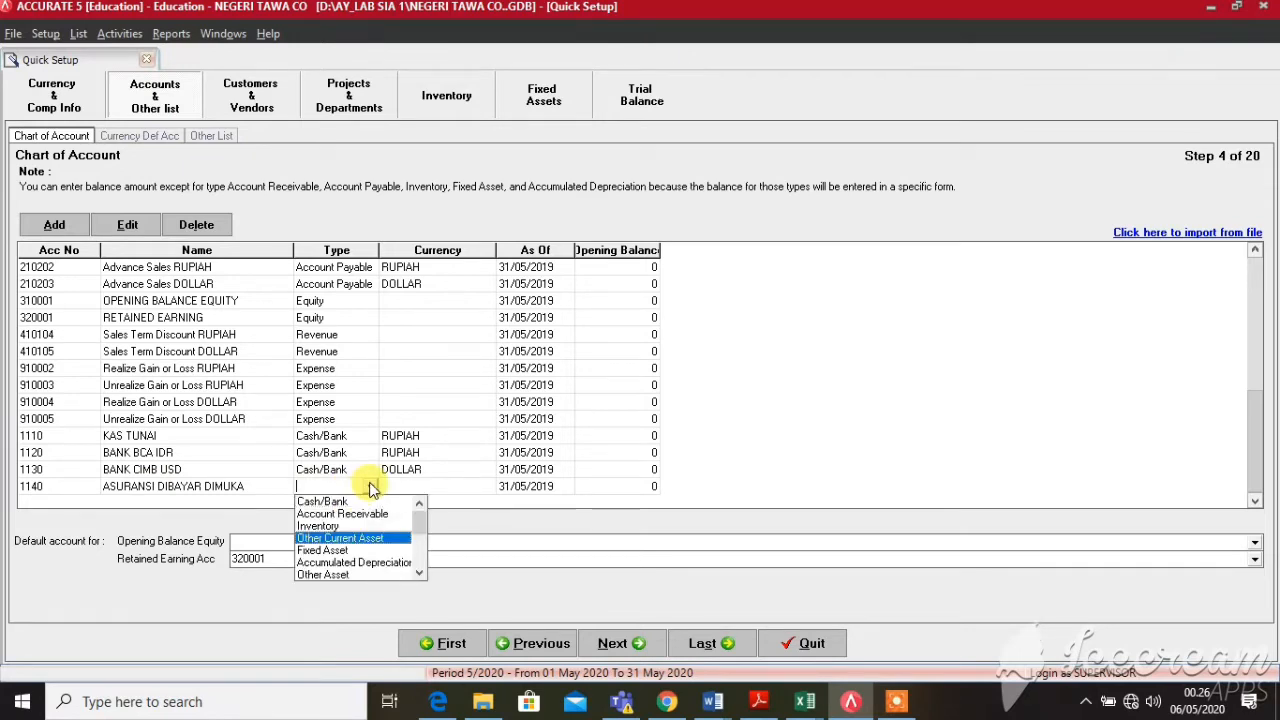
key(Return)
key(Tab)
key(Tab)
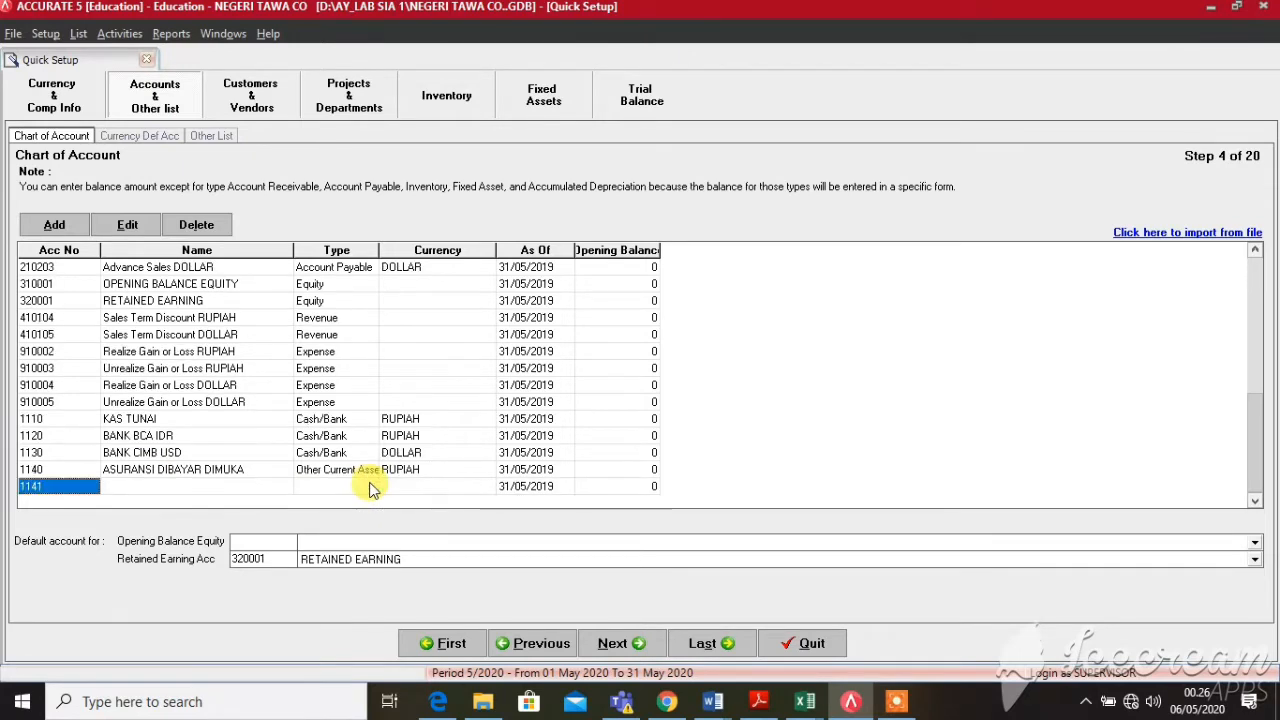
Add account 1141 PERLENGKAPAN as an Other Current Asset
text(11)
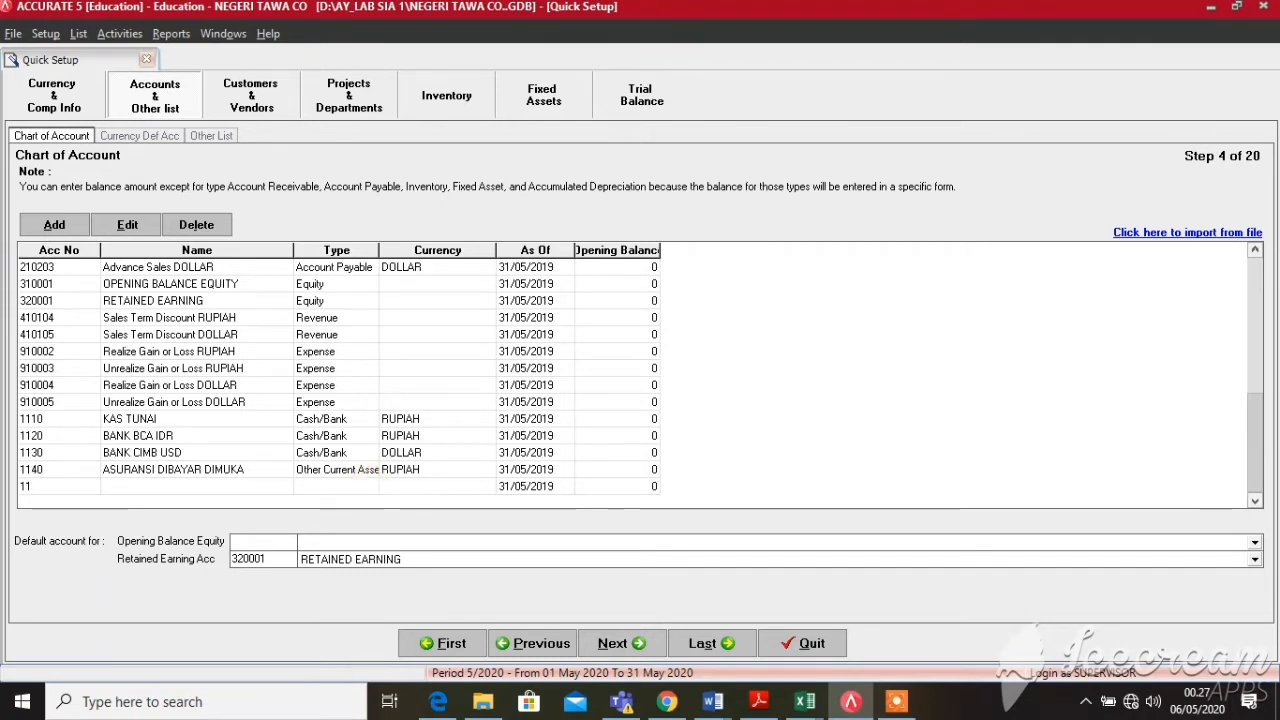
text(41)
key(Tab)
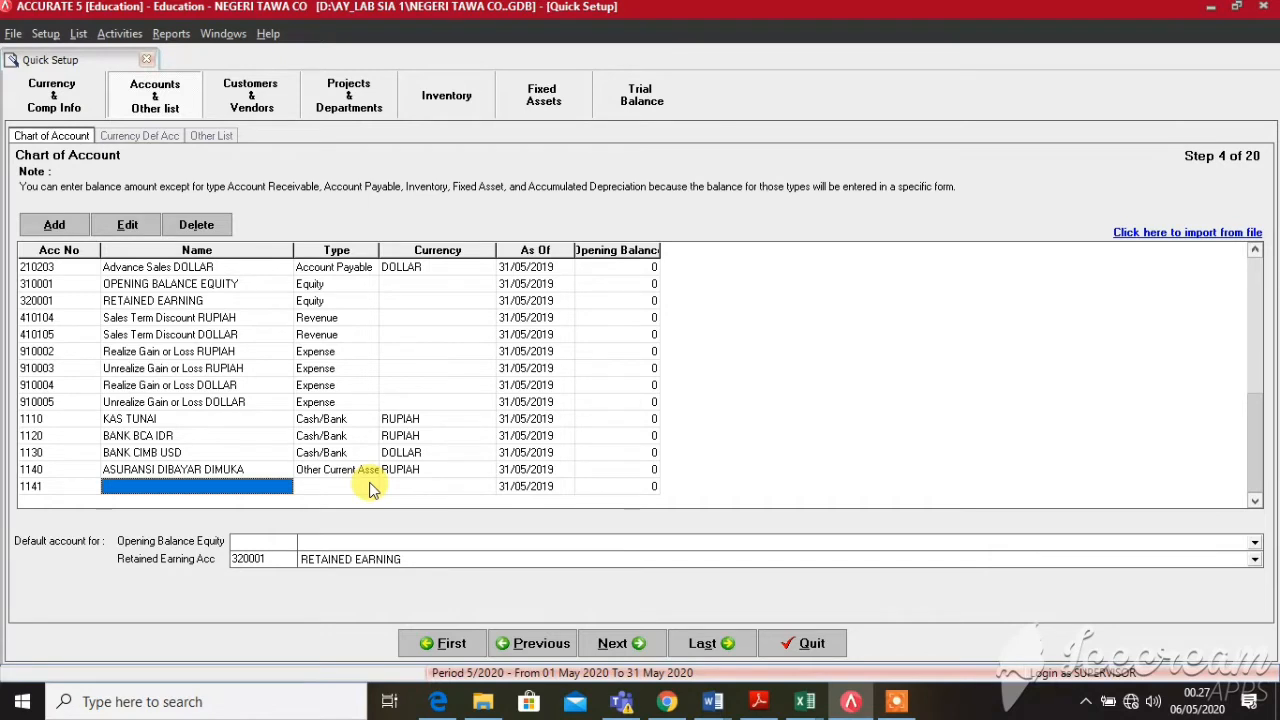
text(PERLENGKAPAN)
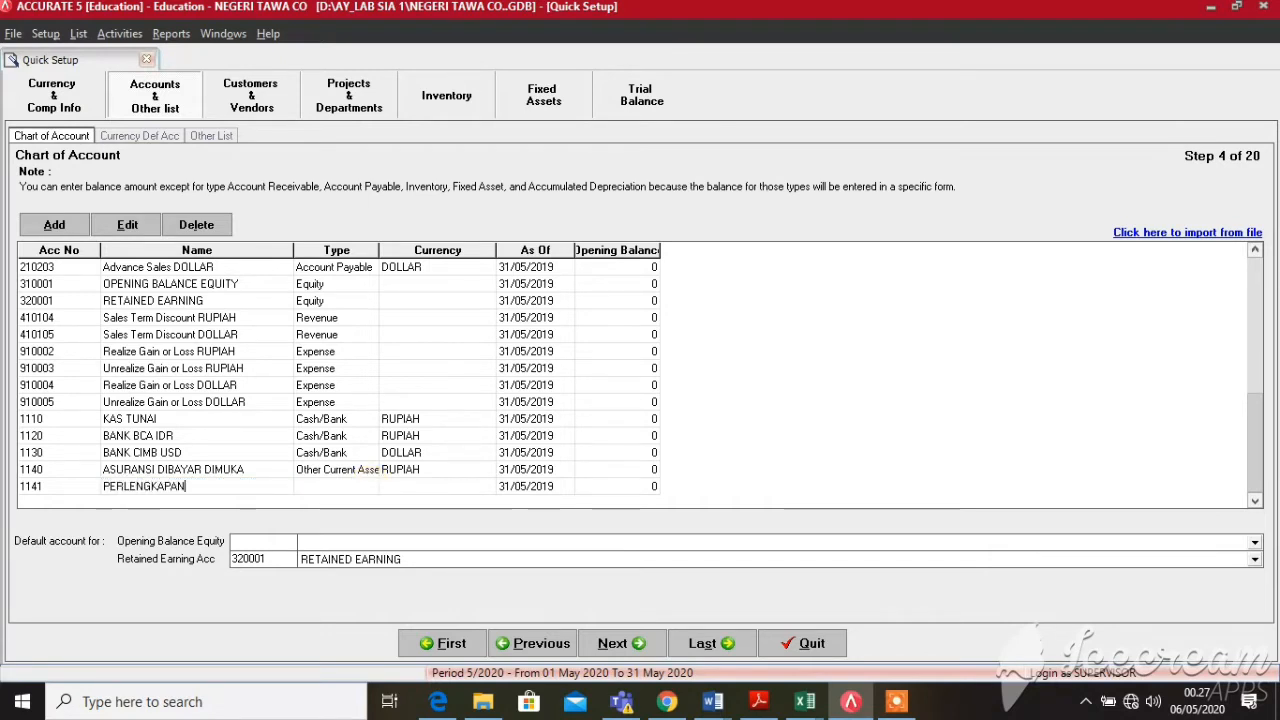
click(371, 487)
click(371, 487)
click(371, 487)
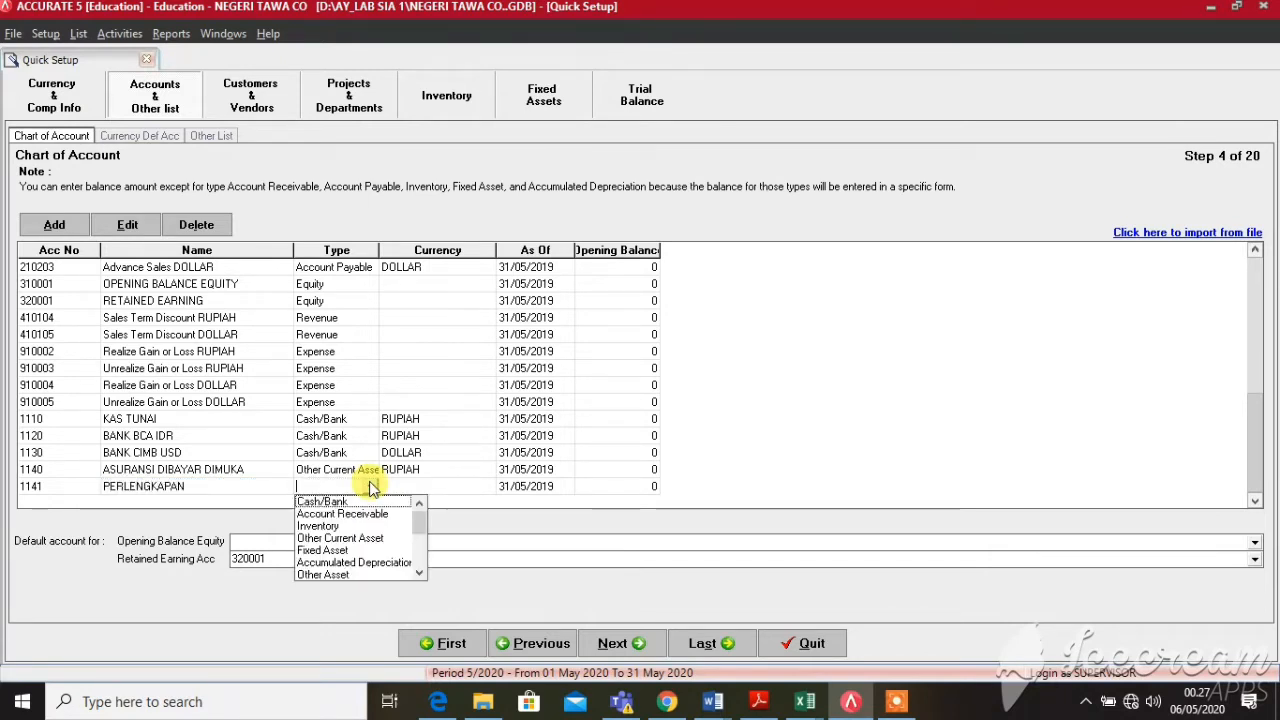
key(Down)
key(Down)
key(Down)
key(Return)
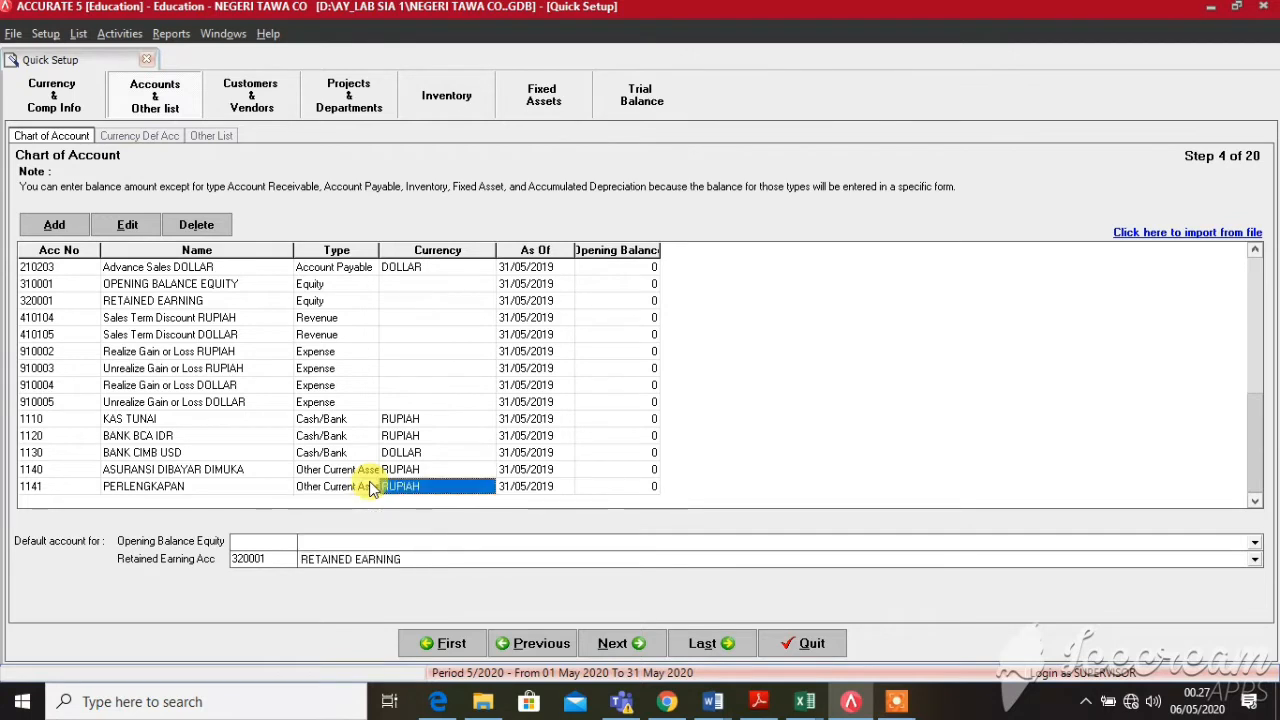
key(Return)
key(Return)
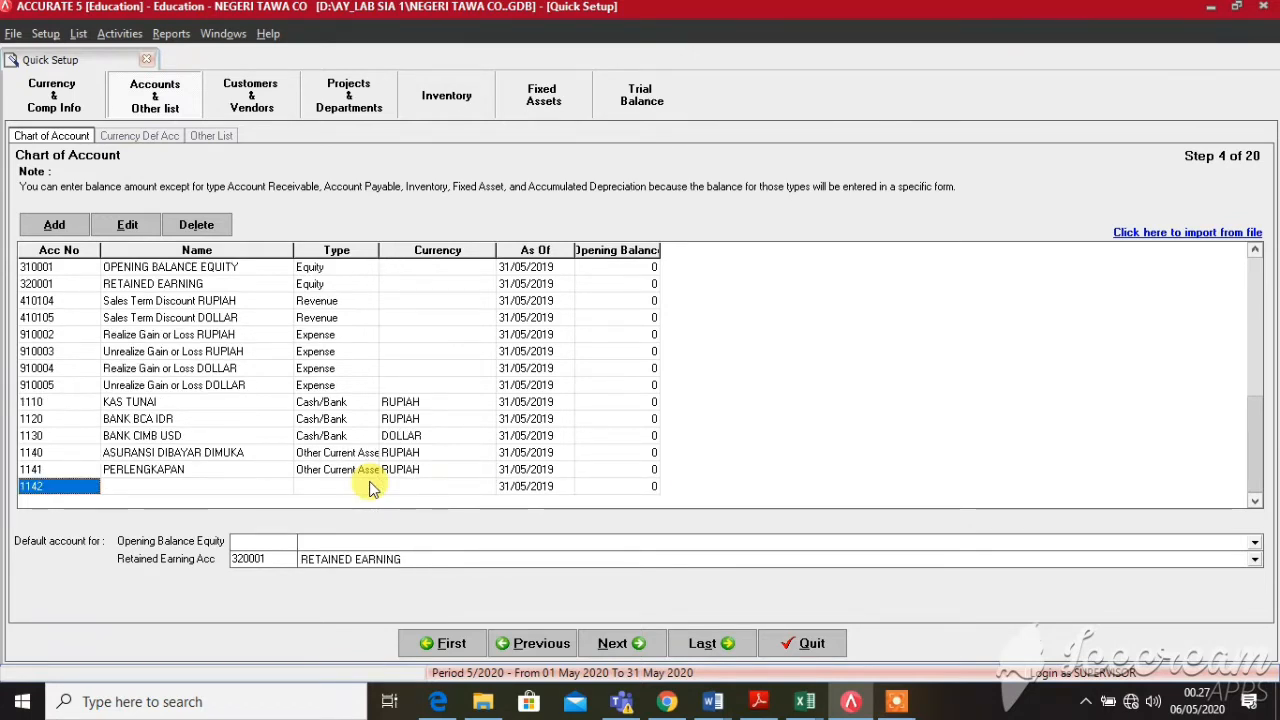
Add account 1142 PERSEDIAAN BARANG DAGANG as an Inventory account
key(Return)
text(PERS)
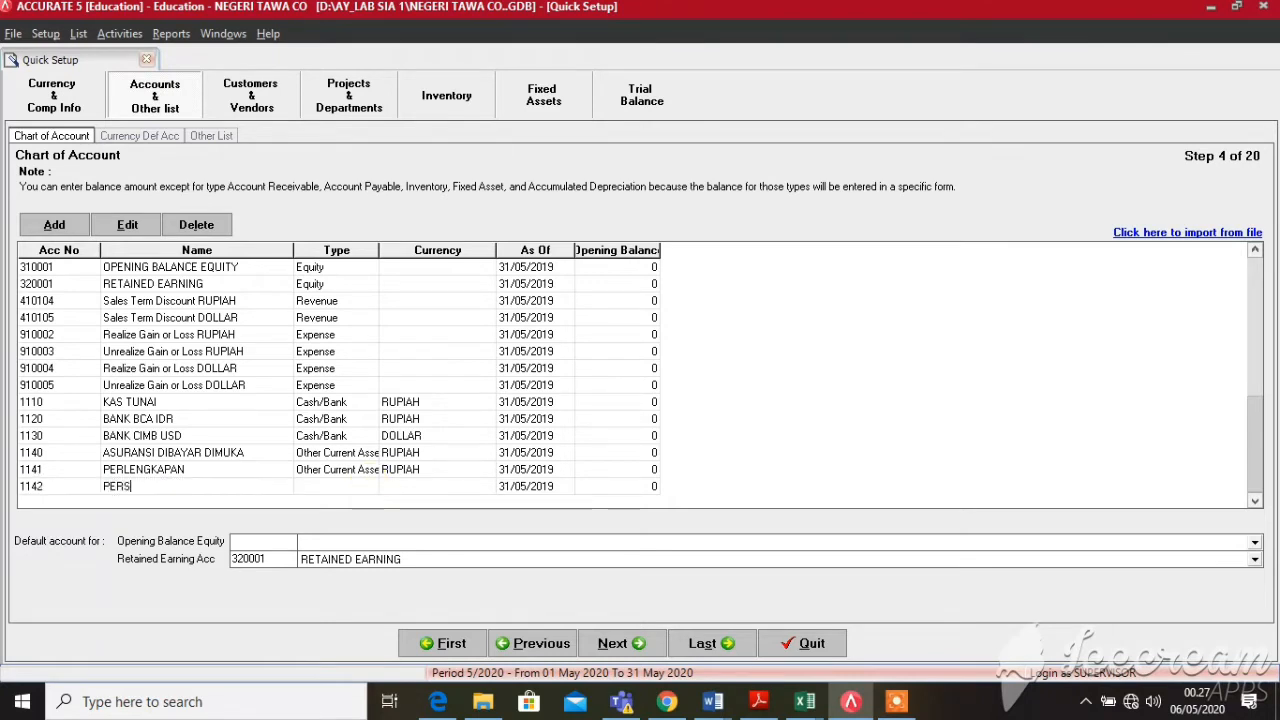
text(EDIAAN BARANG DAGANG)
click(372, 487)
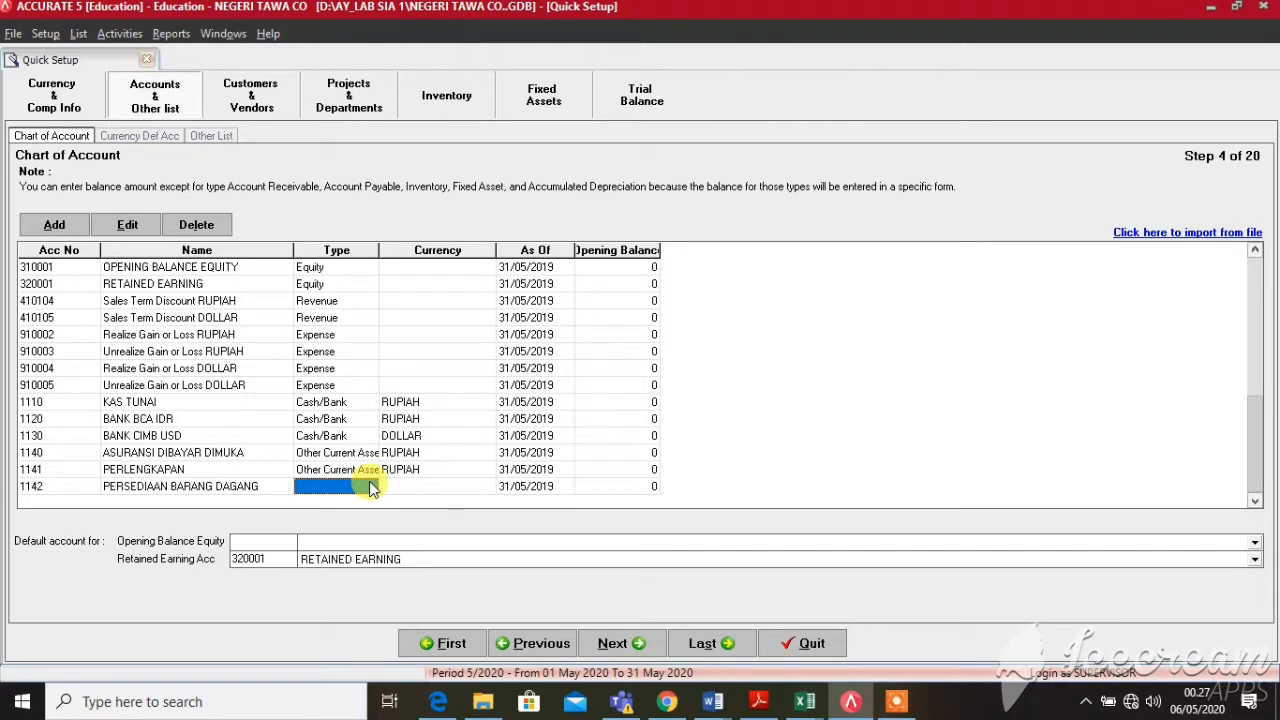
click(372, 487)
click(371, 487)
key(Down)
key(Down)
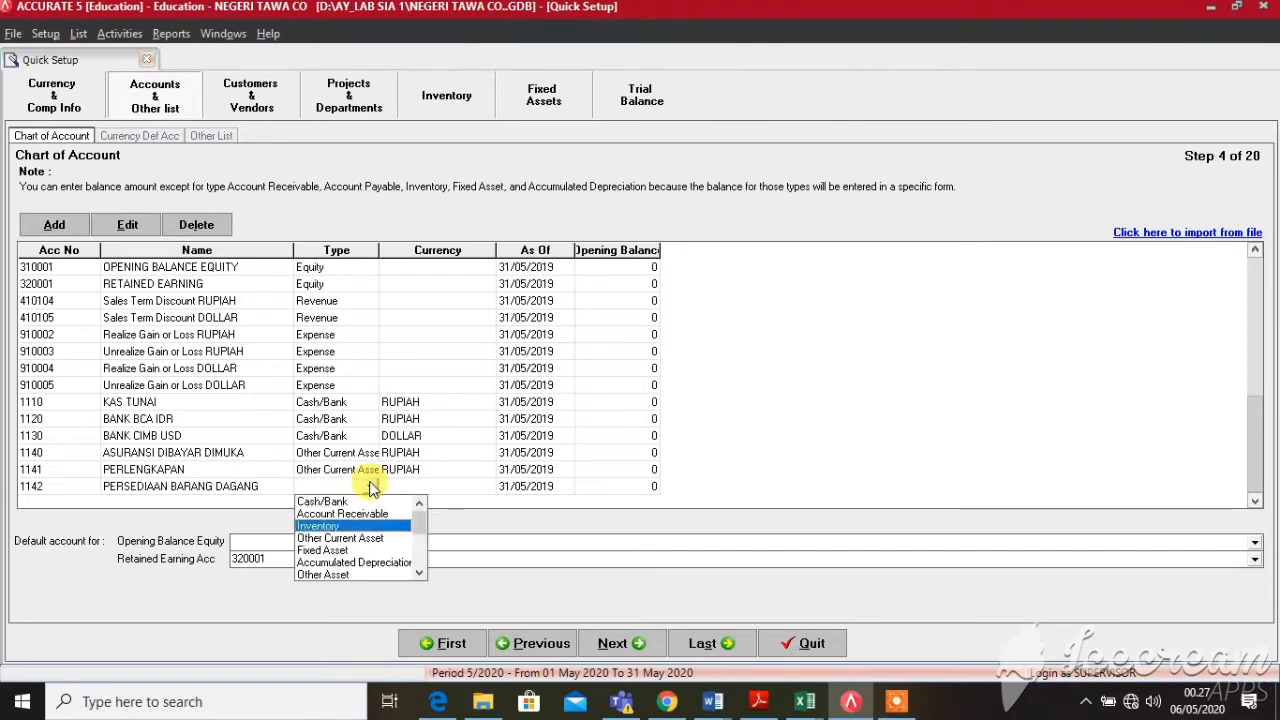
key(Return)
key(Return)
key(Return)
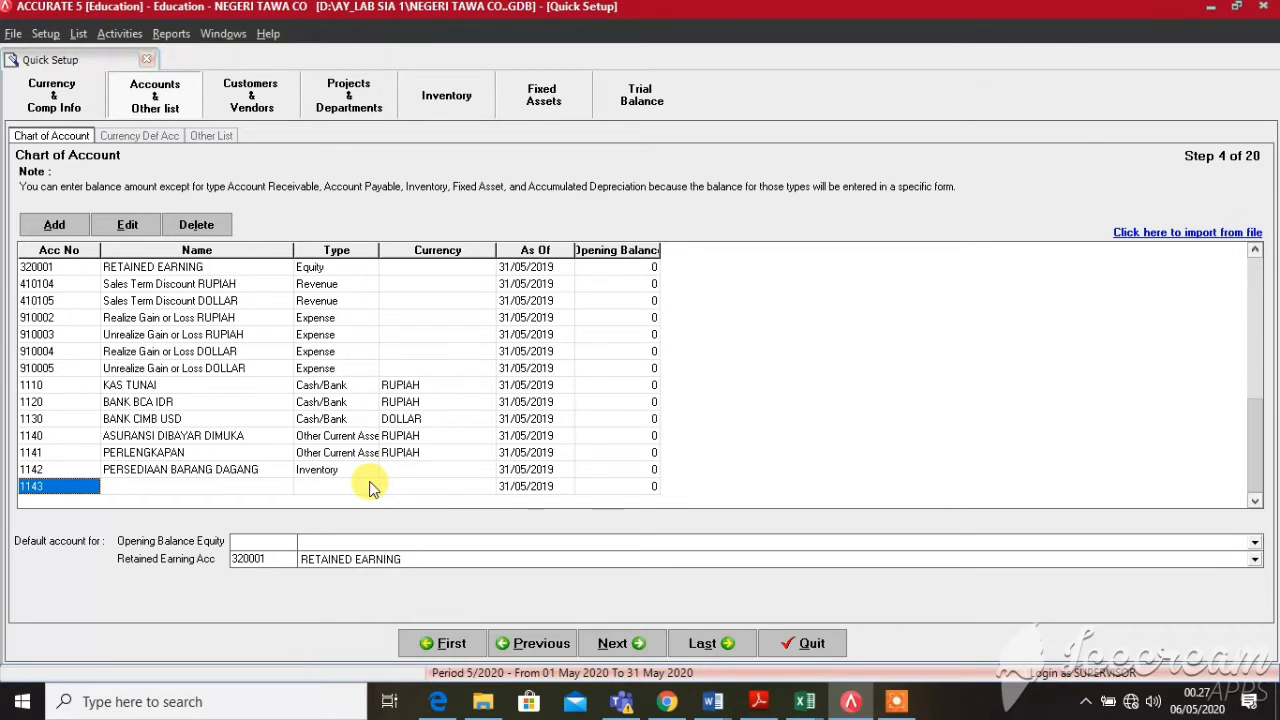
click(900, 703)
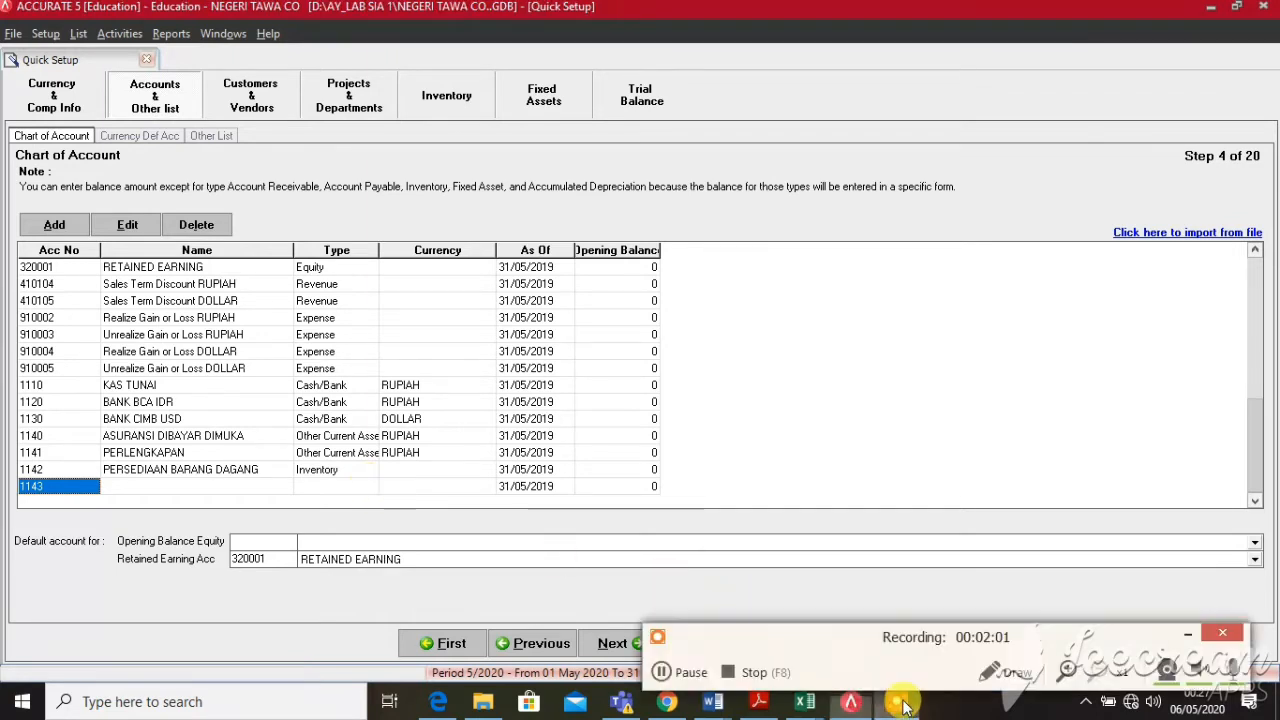
click(664, 671)
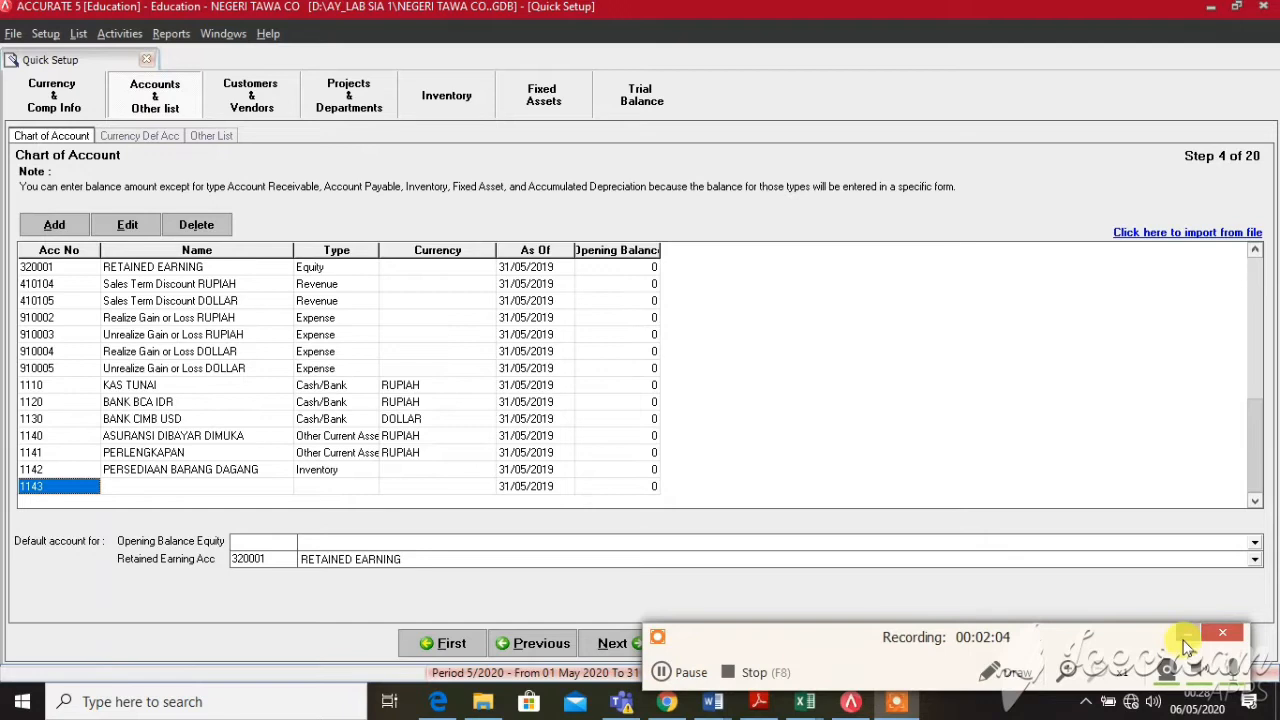
click(1185, 640)
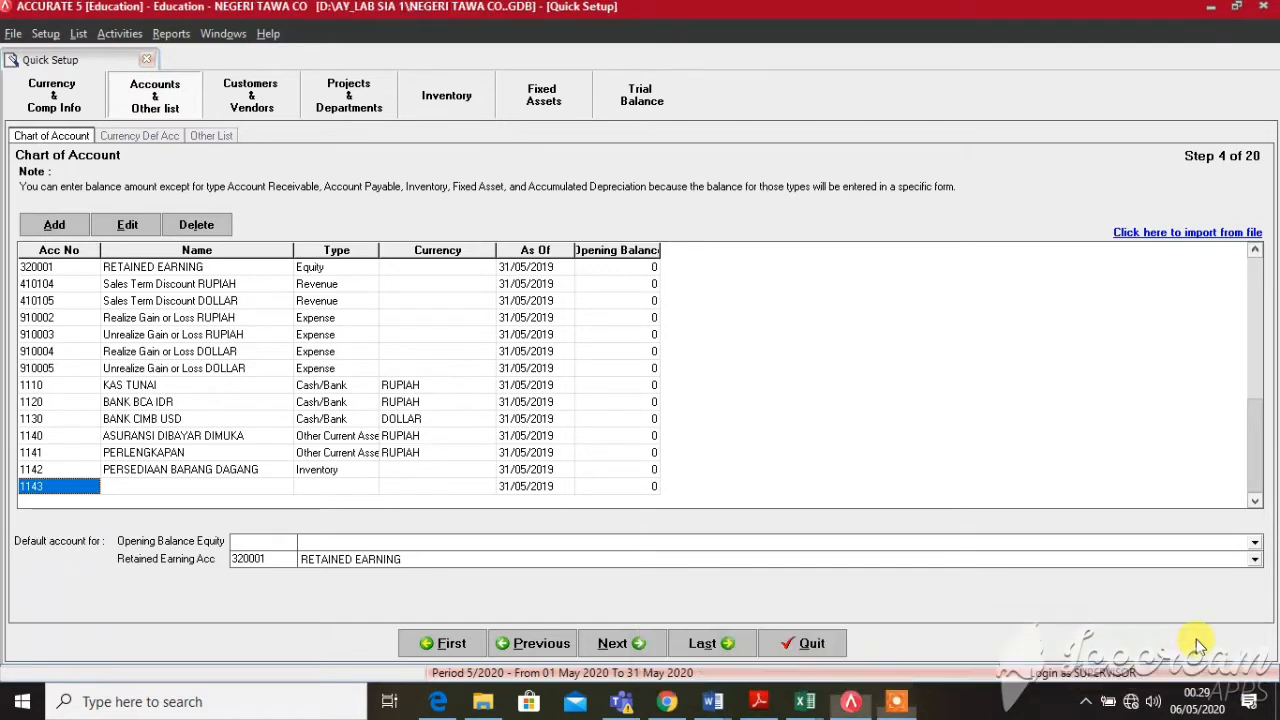
Add account 1143 PPN MASUKAN as an Other Current Asset
key(Tab)
text(P)
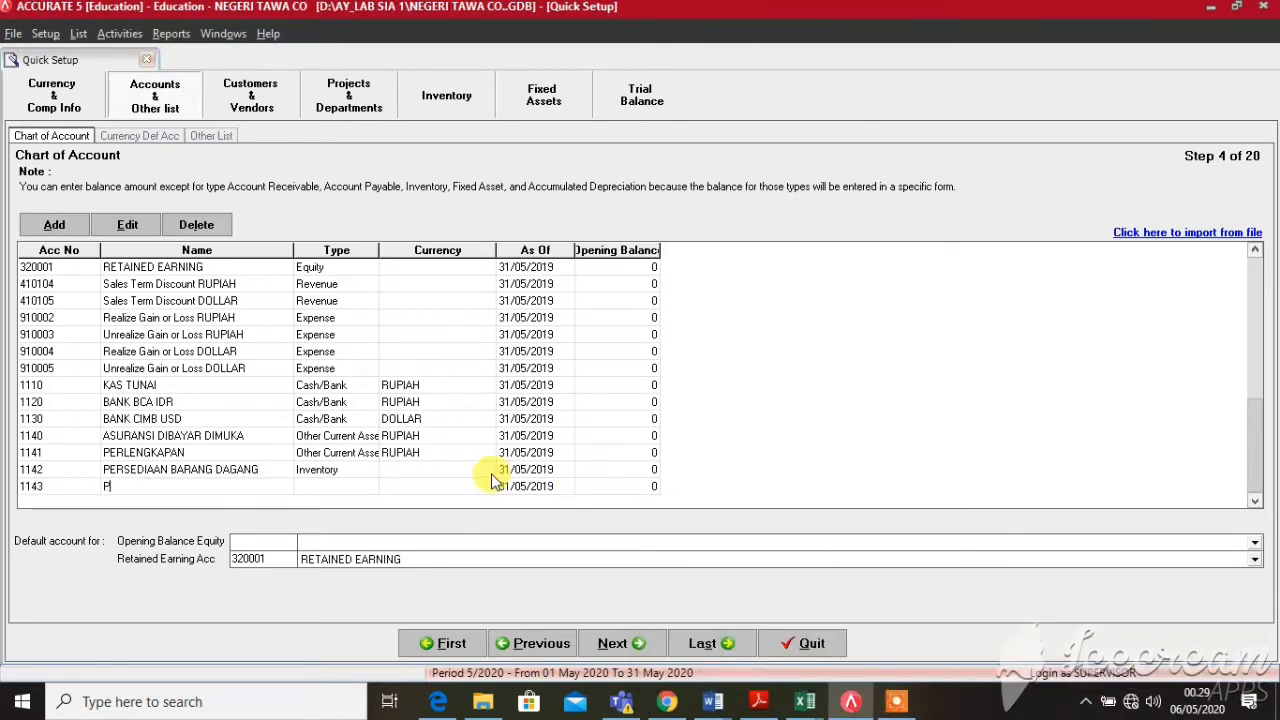
text(PN MASUKAN)
key(Tab)
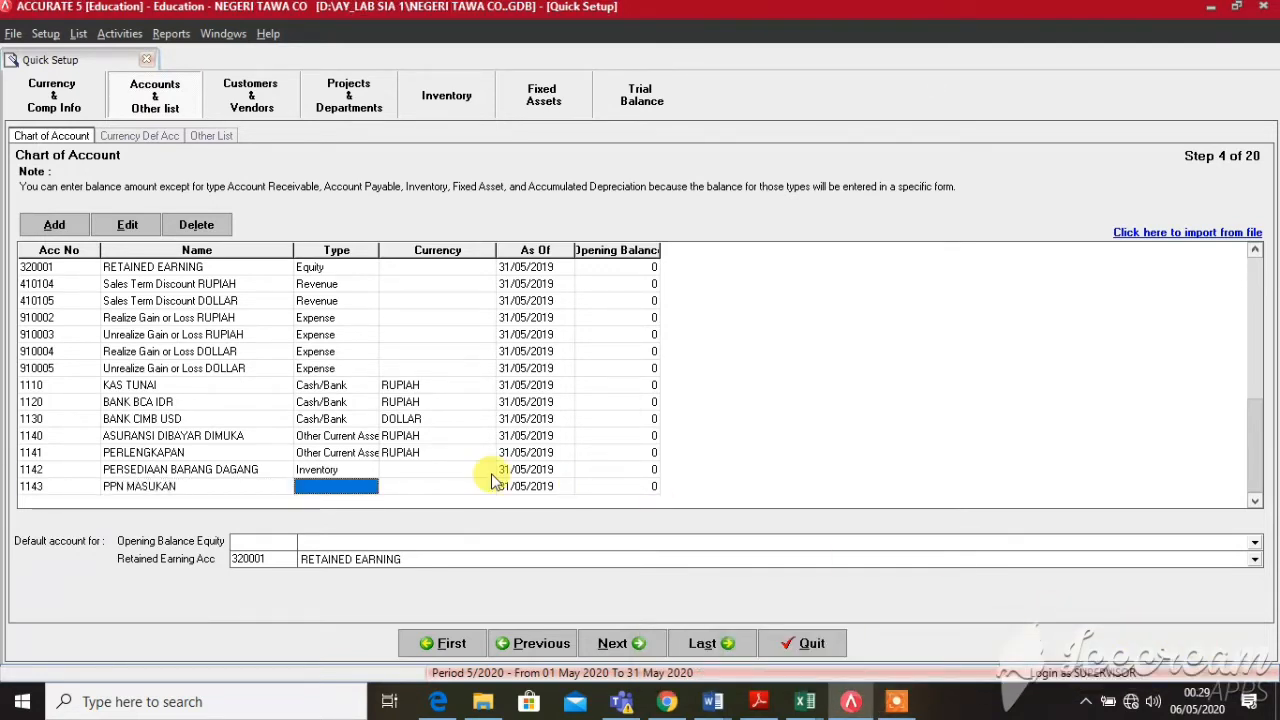
click(373, 488)
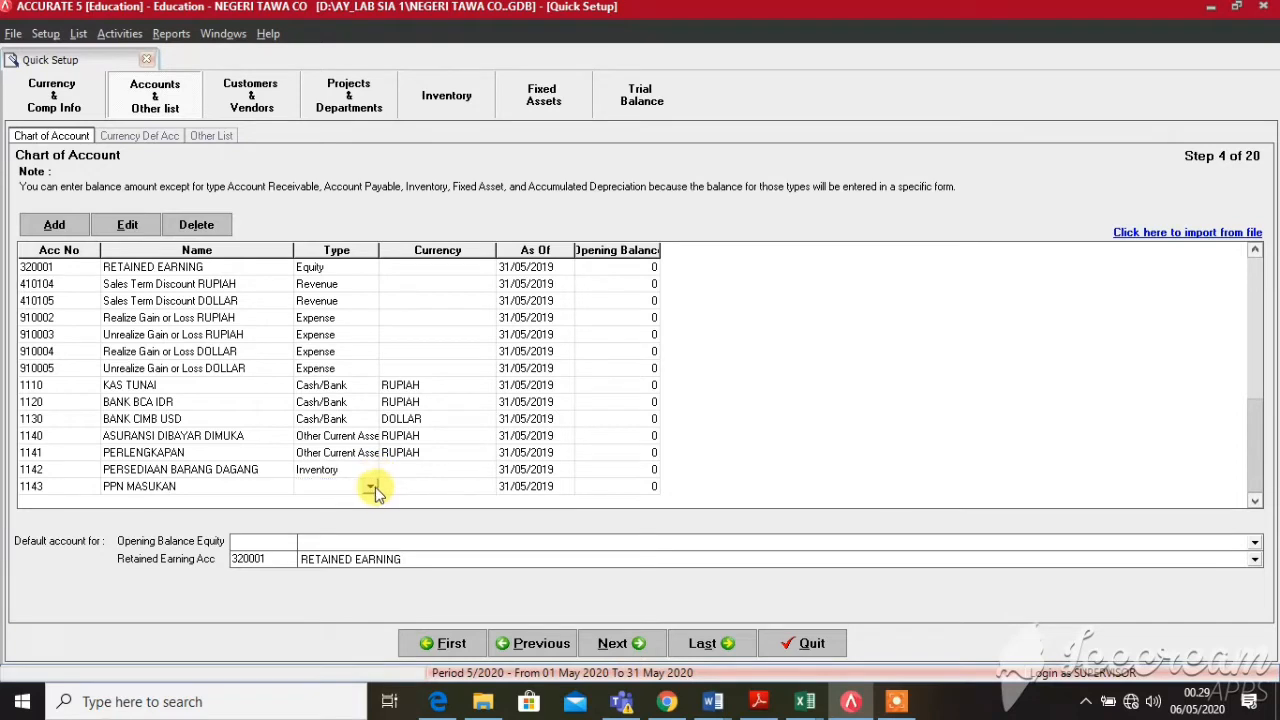
click(370, 488)
key(Down)
key(Down)
key(Down)
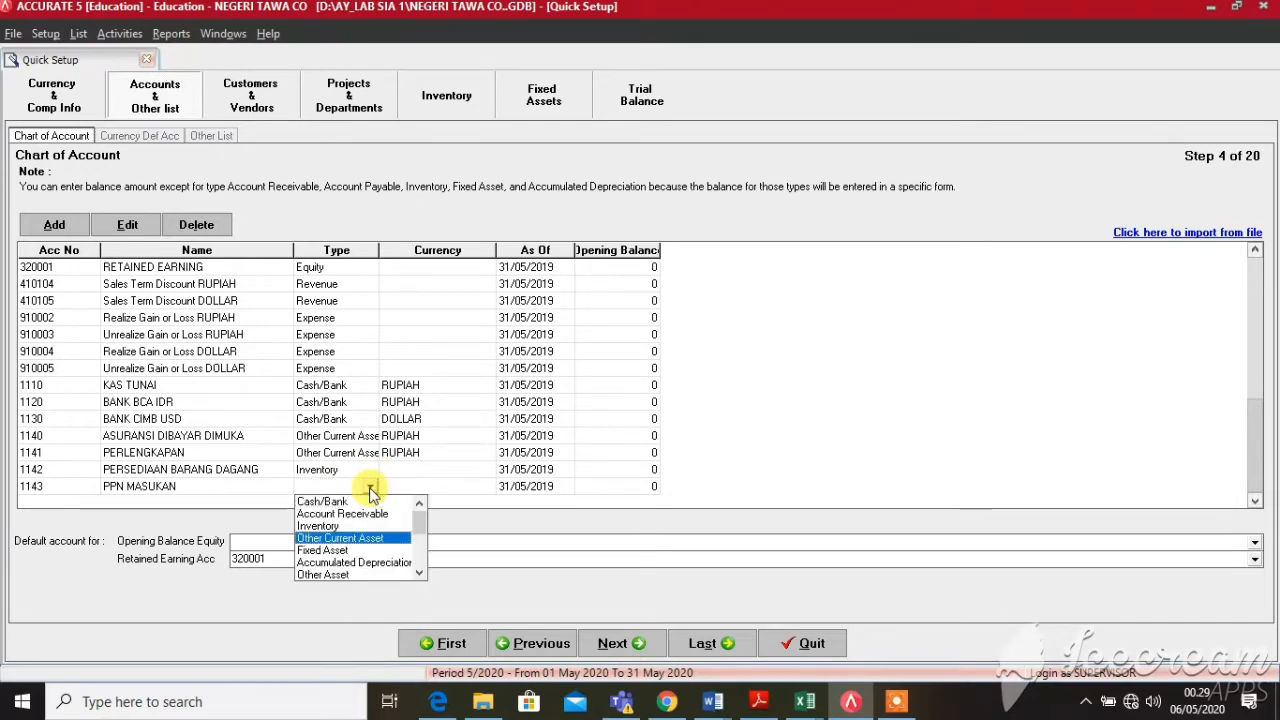
key(Tab)
key(Tab)
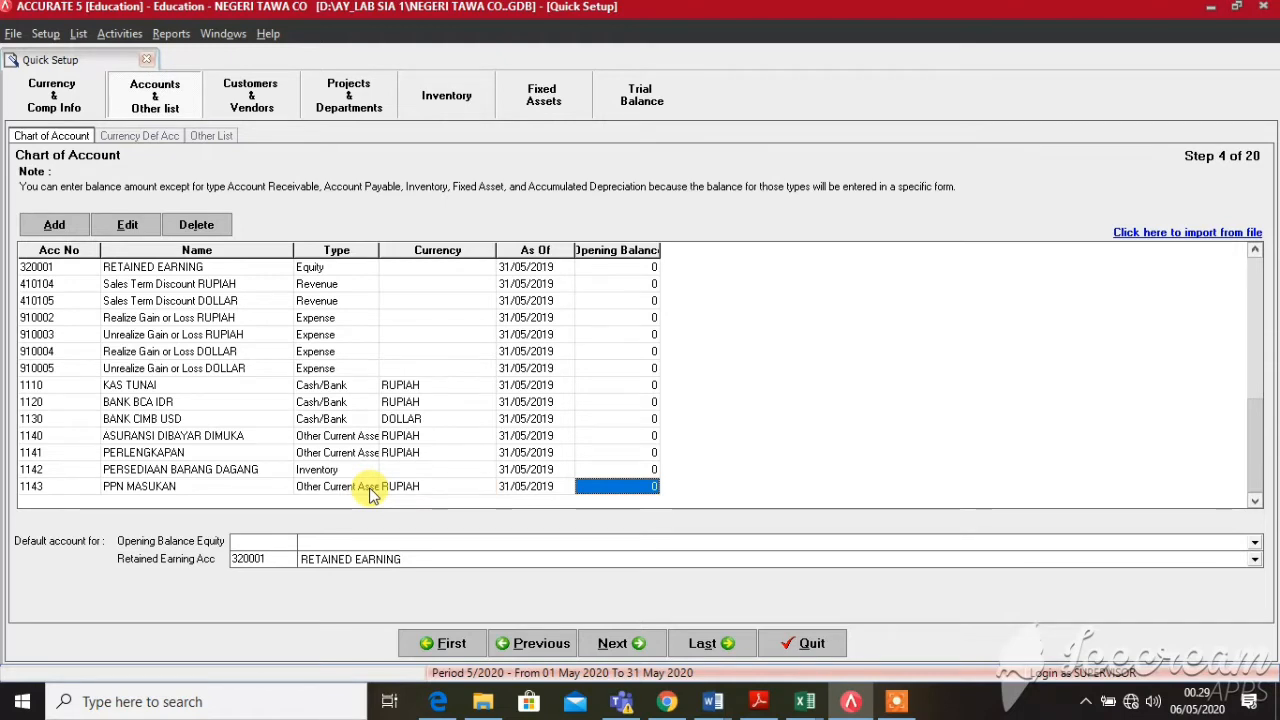
key(Tab)
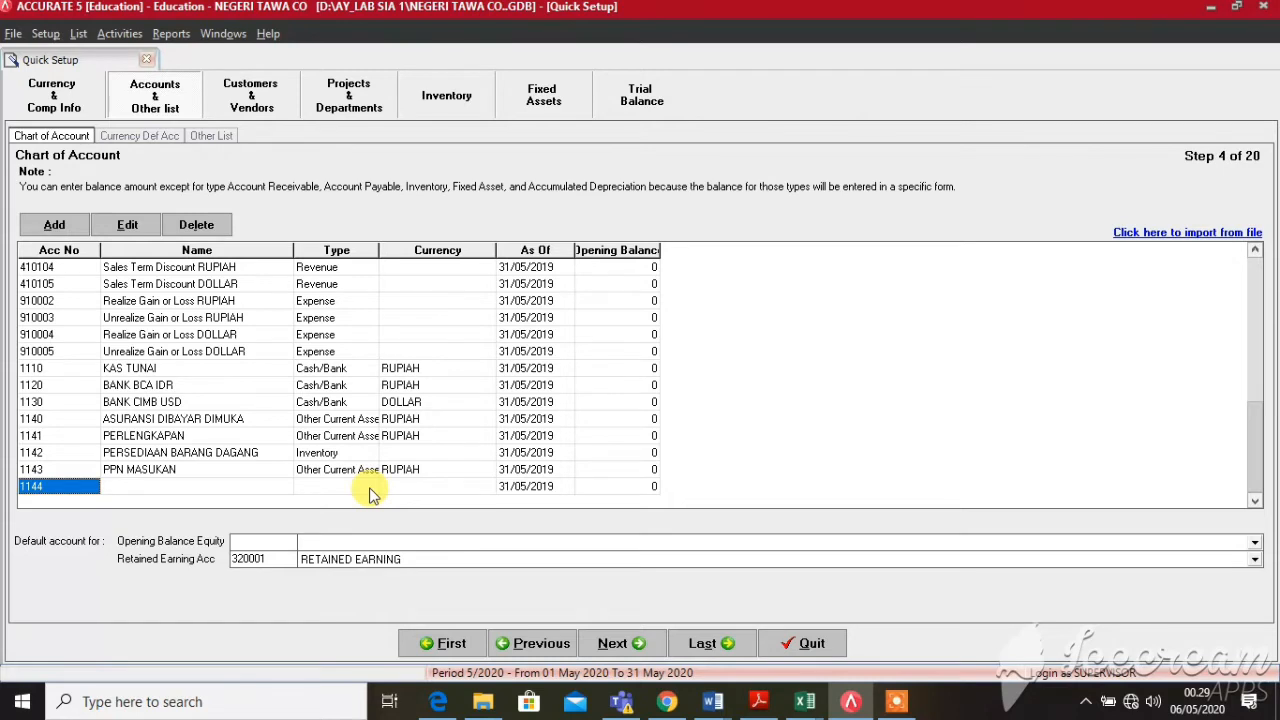
Add account 1210 GEDUNG as a Fixed Asset
text(12)
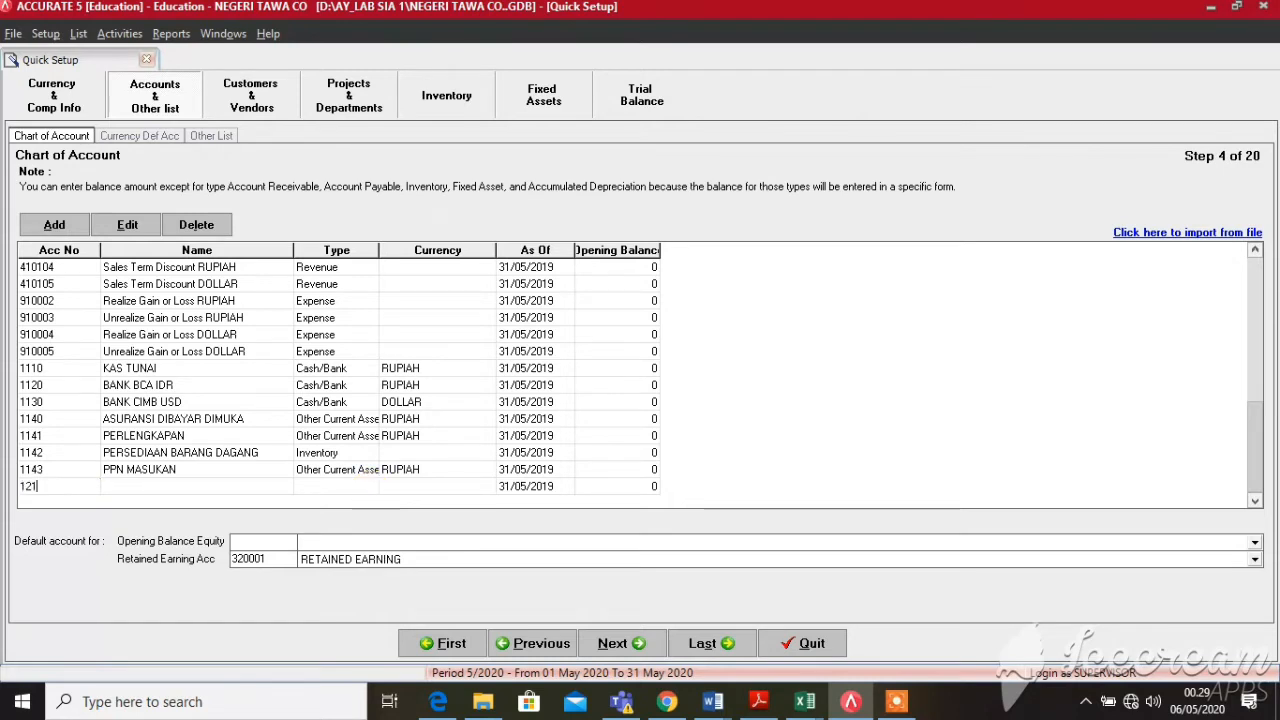
text(10)
key(Tab)
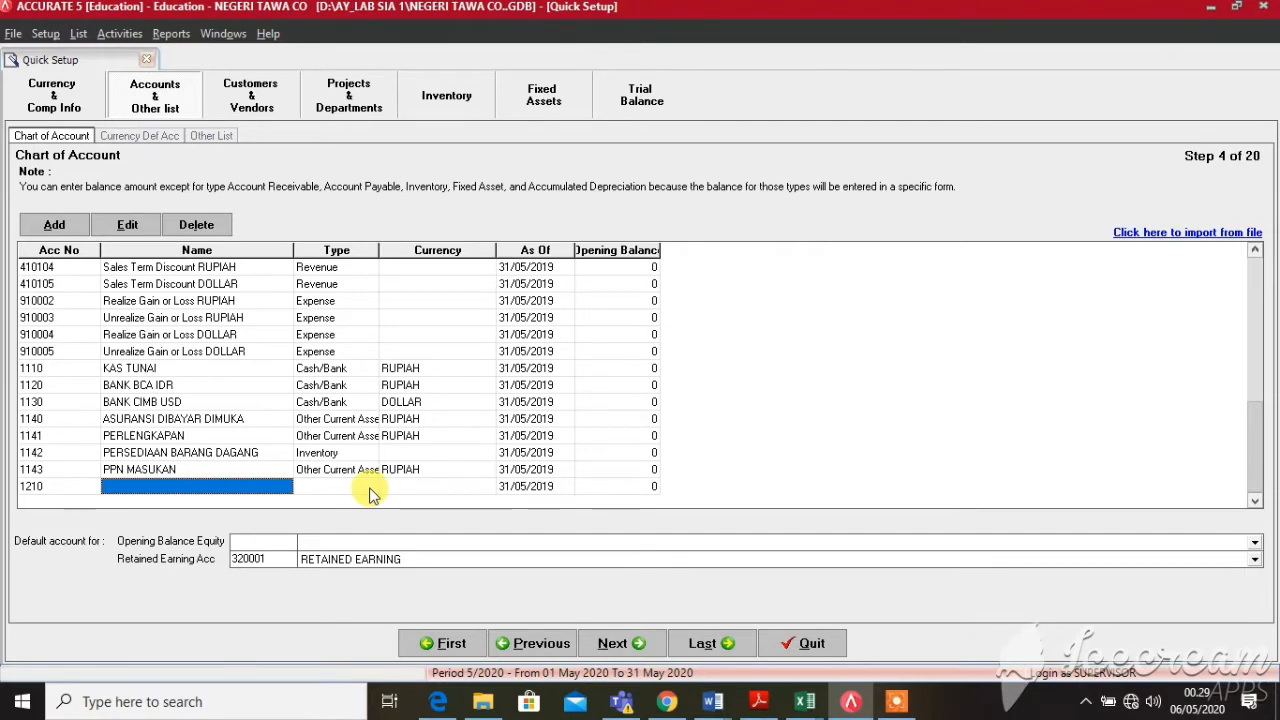
text(GEDU)
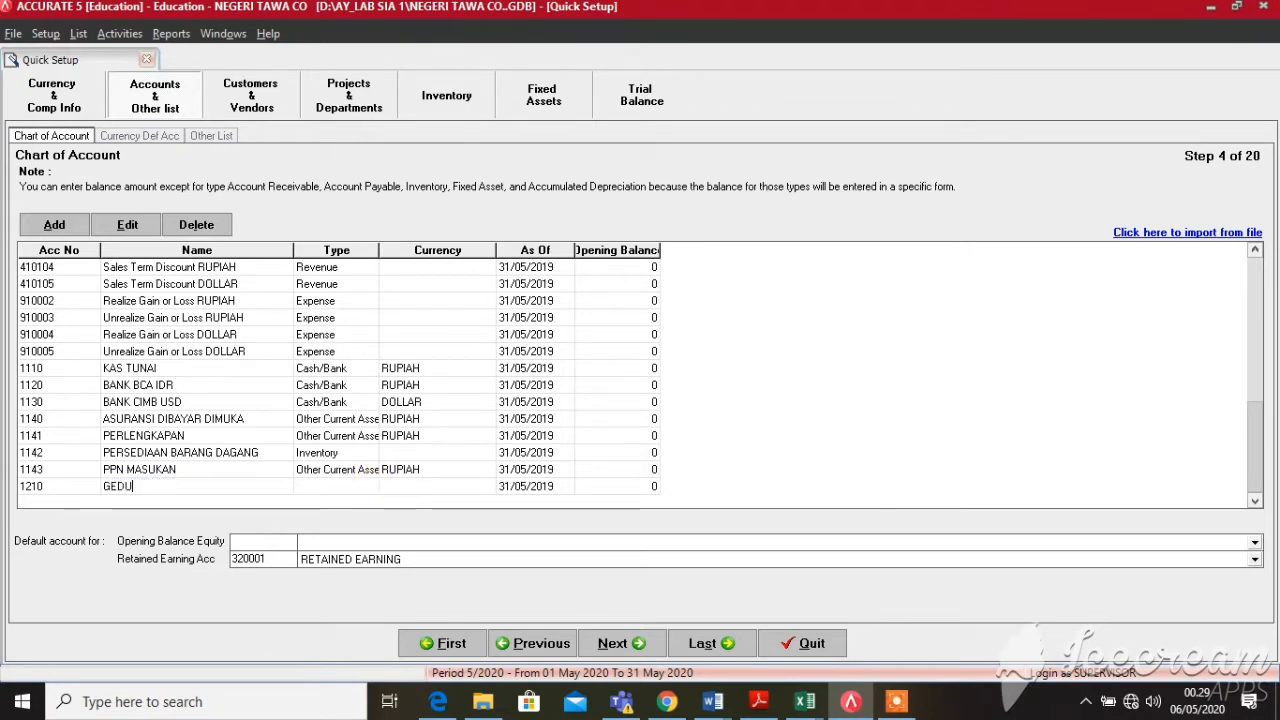
text(NG)
click(368, 487)
click(374, 486)
key(f)
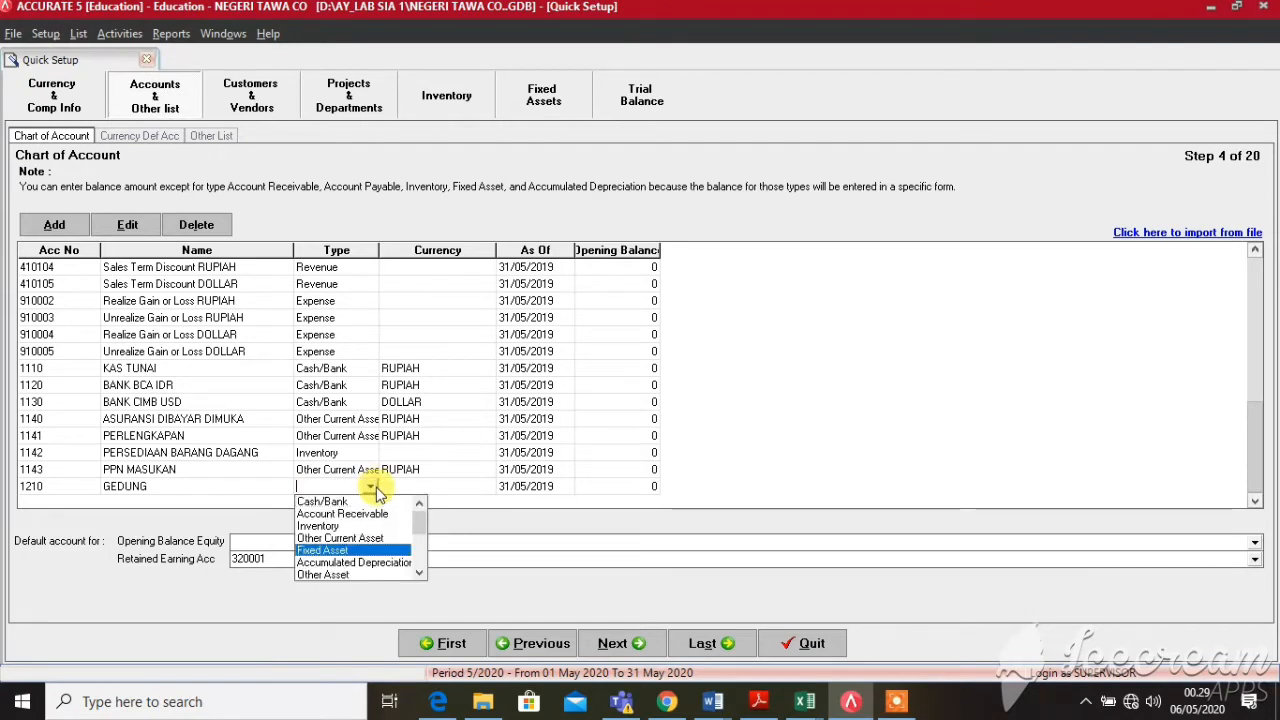
key(Return)
key(Return)
key(Return)
key(Return)
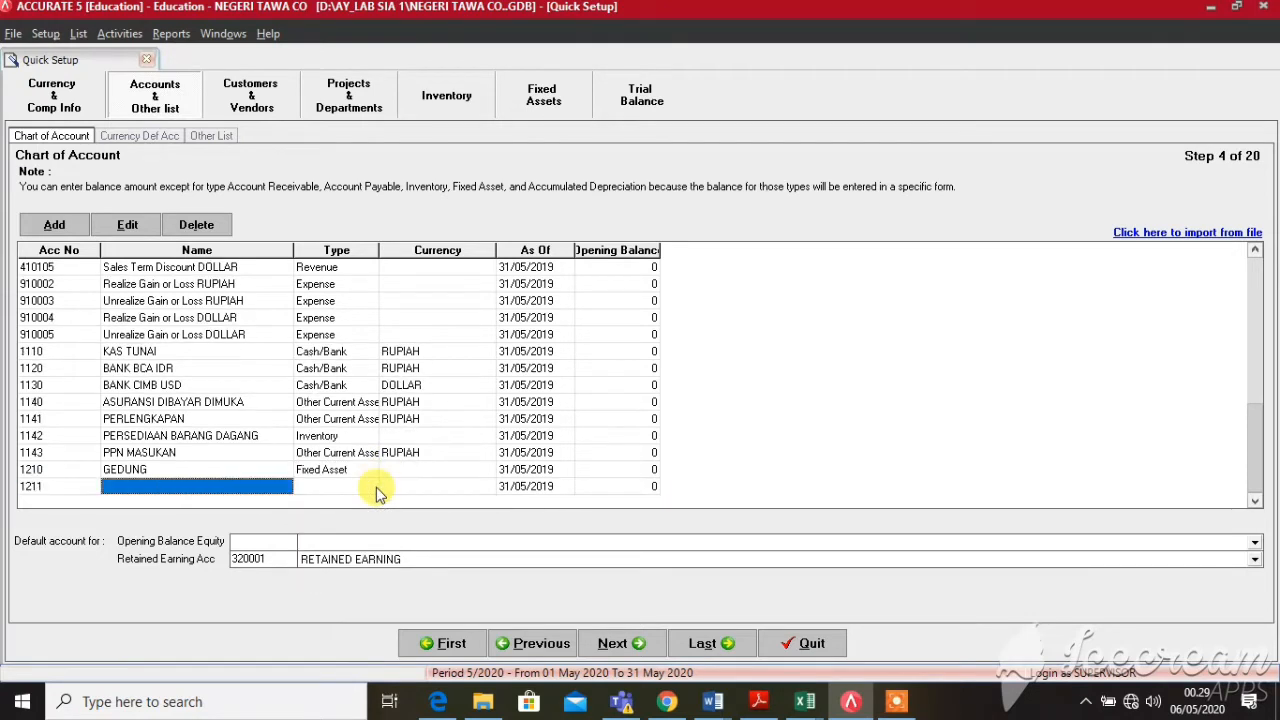
Add account 1211 AKUM. PENY. GEDUNG as Accumulated Depreciation
text(AKUM.)
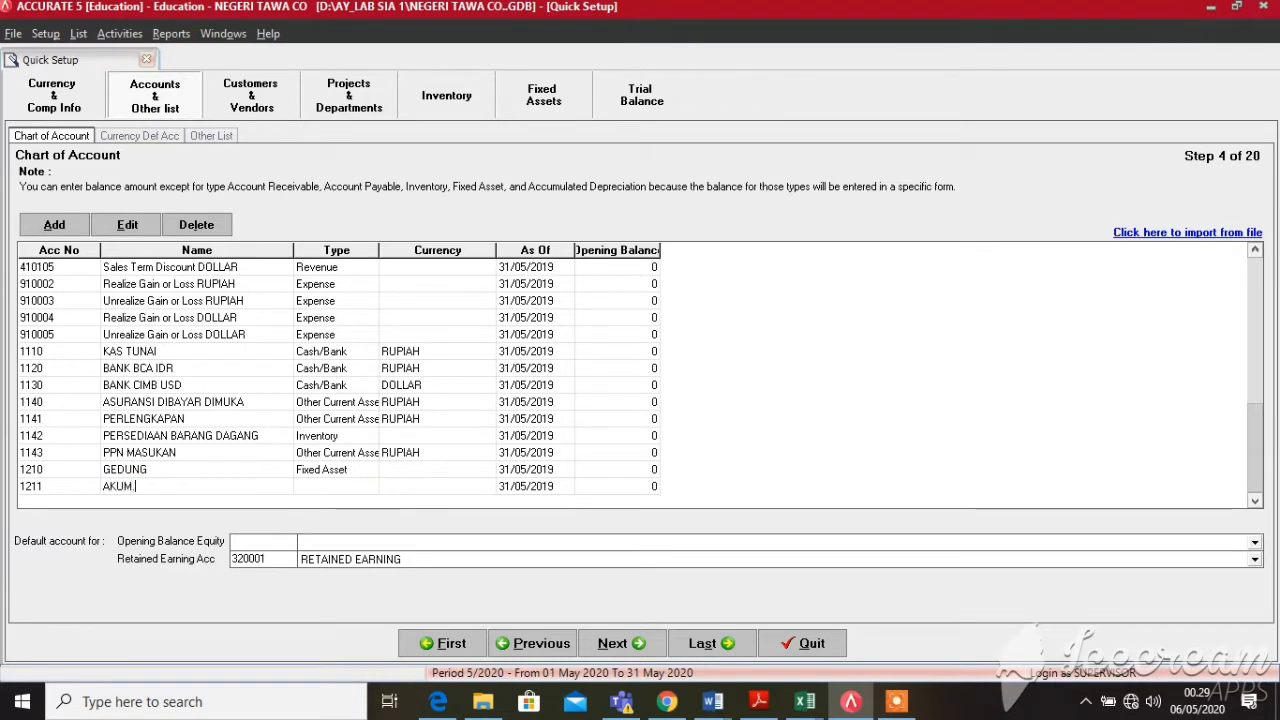
text( PENY)
text(. GEDUNG)
click(378, 492)
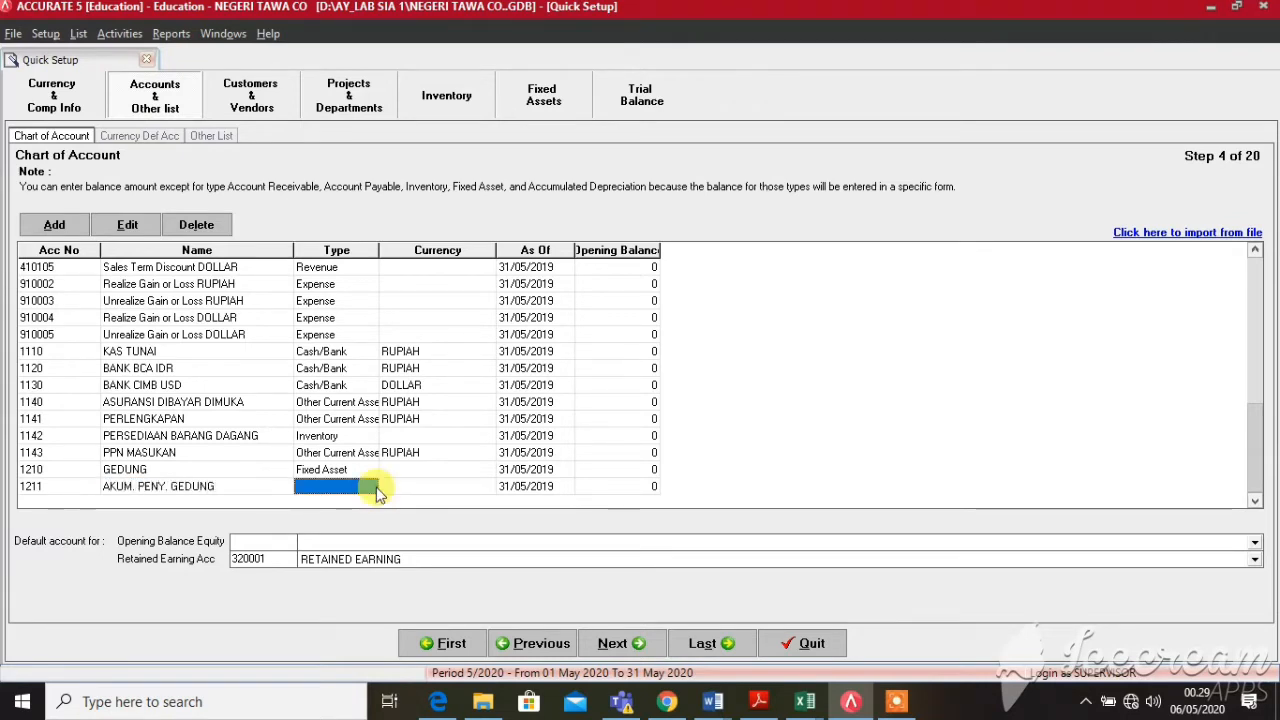
click(376, 488)
click(372, 487)
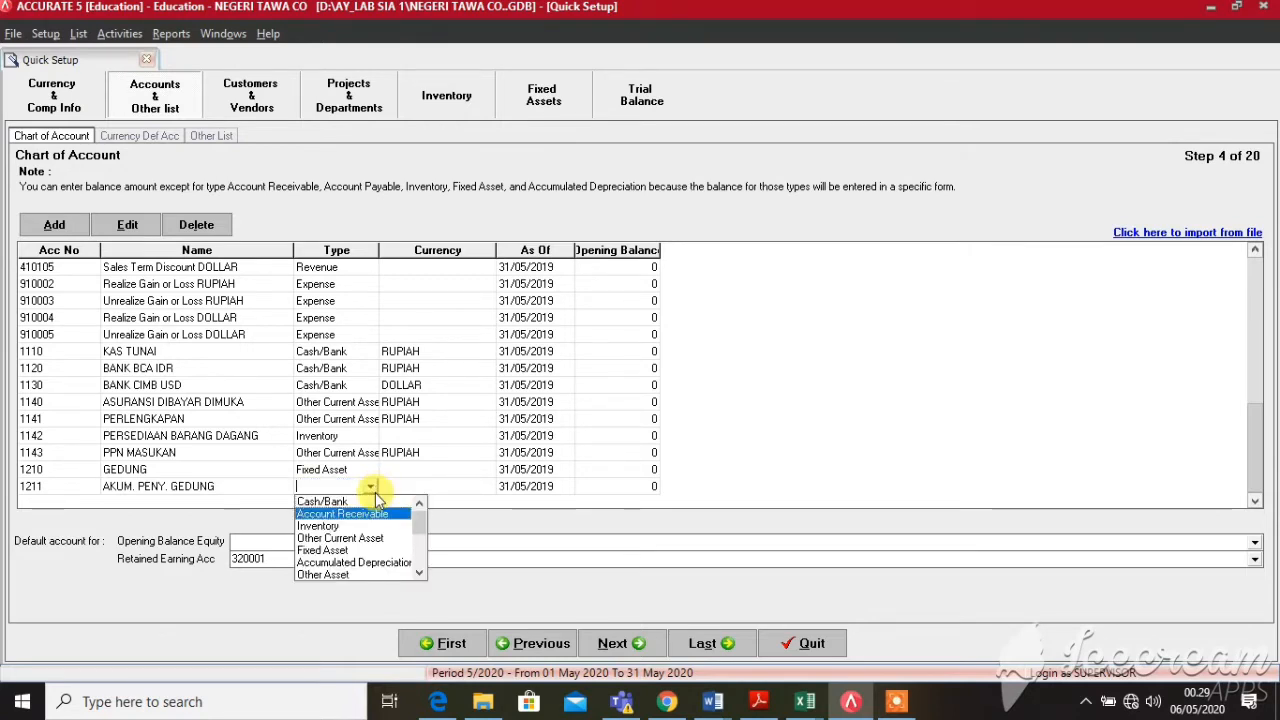
key(Down)
key(Down)
key(Down)
key(Down)
key(Return)
key(Return)
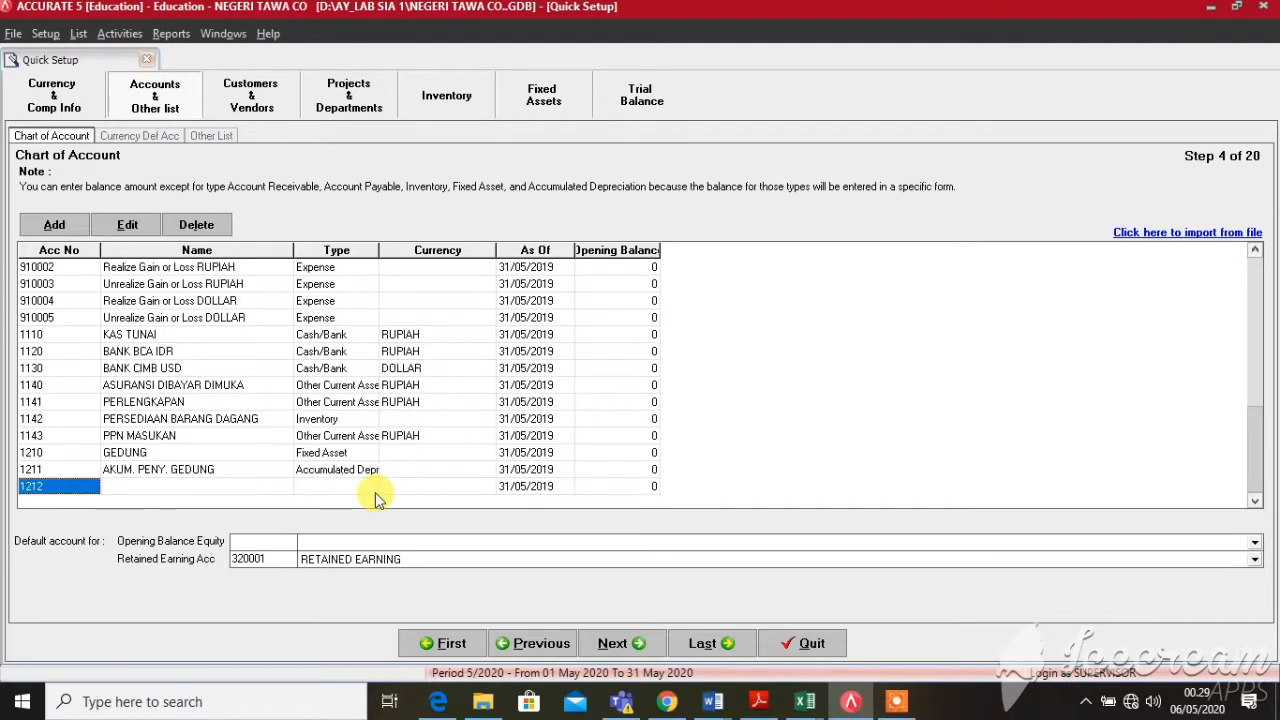
key(Return)
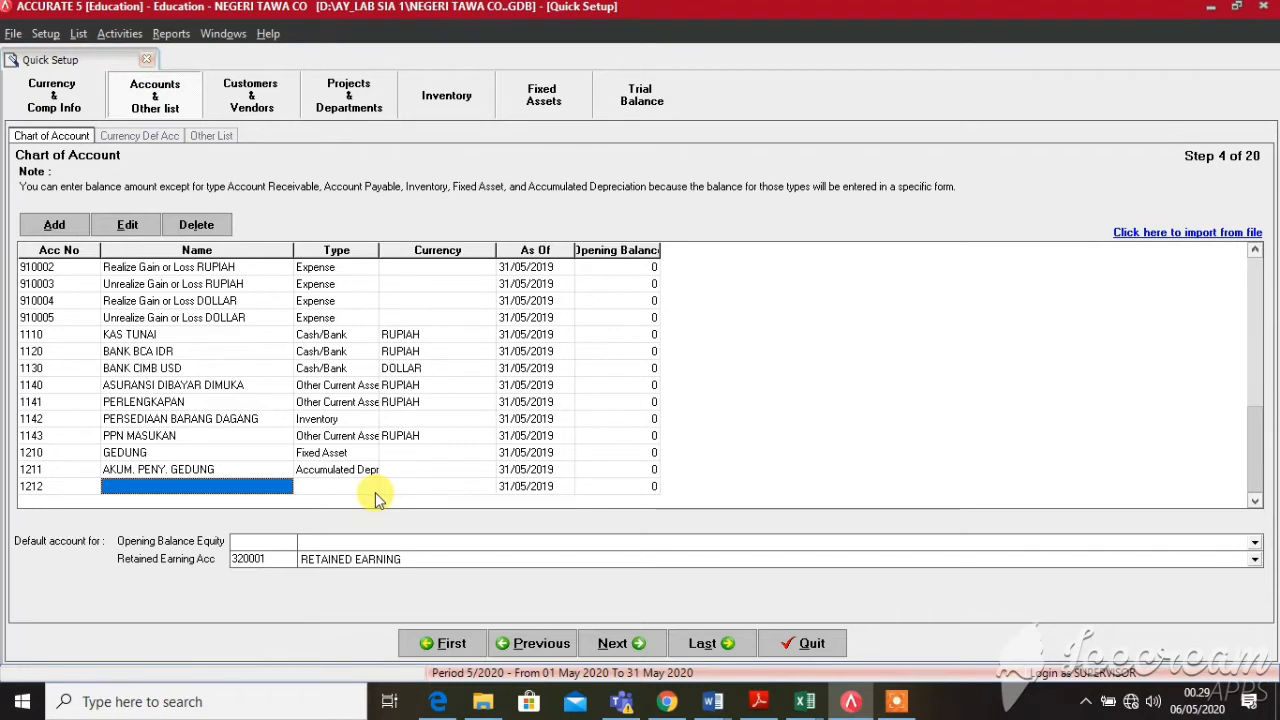
Add account 1212 KENDARAAN as a Fixed Asset
text(KENDARAAN)
key(Return)
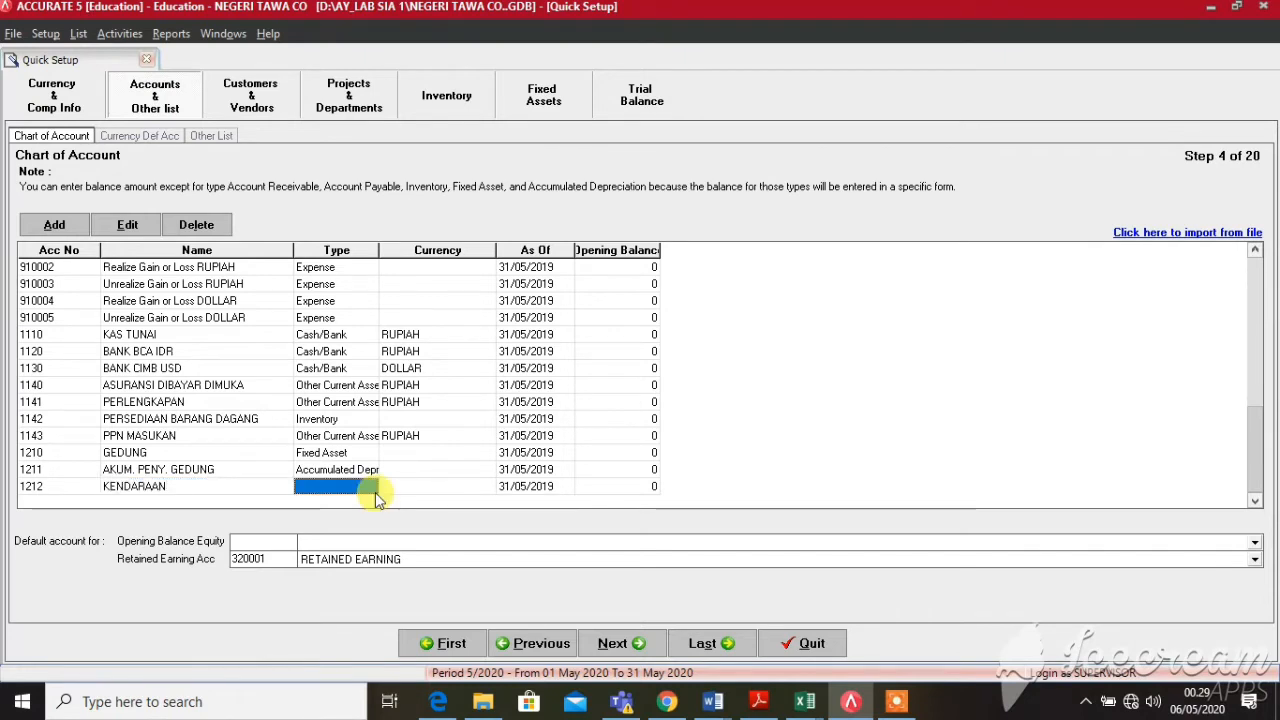
click(375, 490)
click(371, 490)
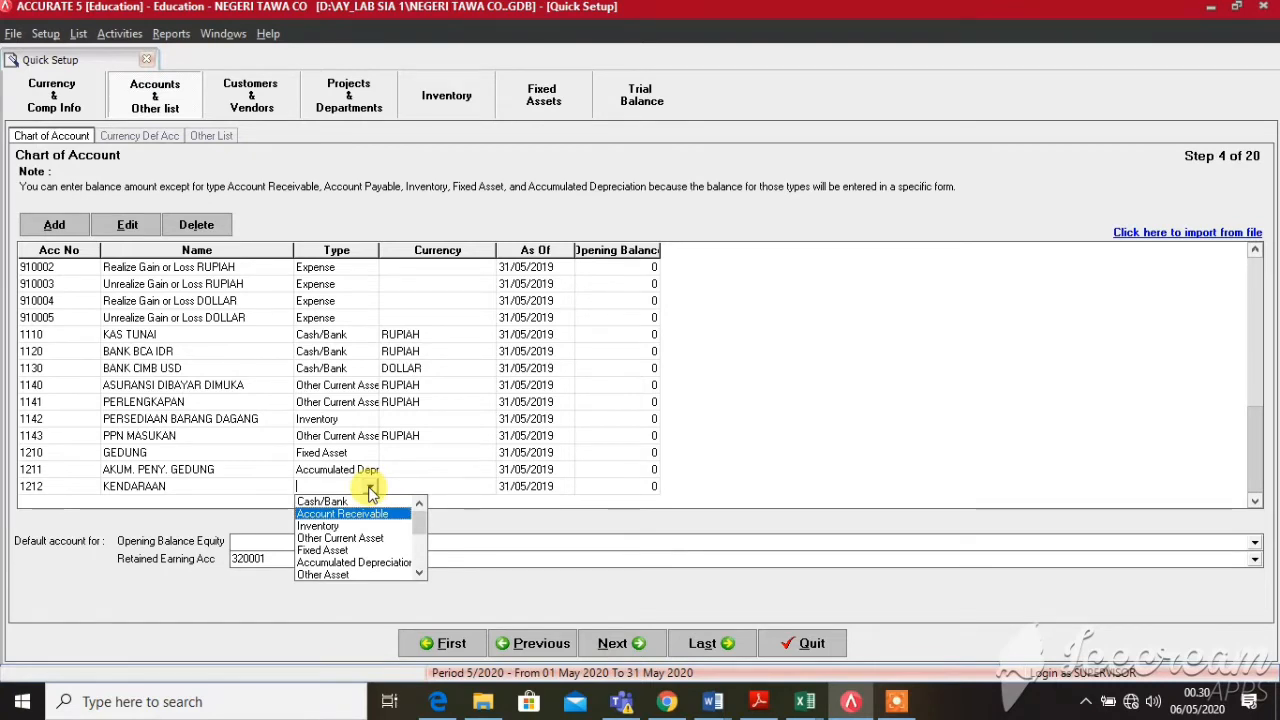
key(Down)
key(Down)
key(Down)
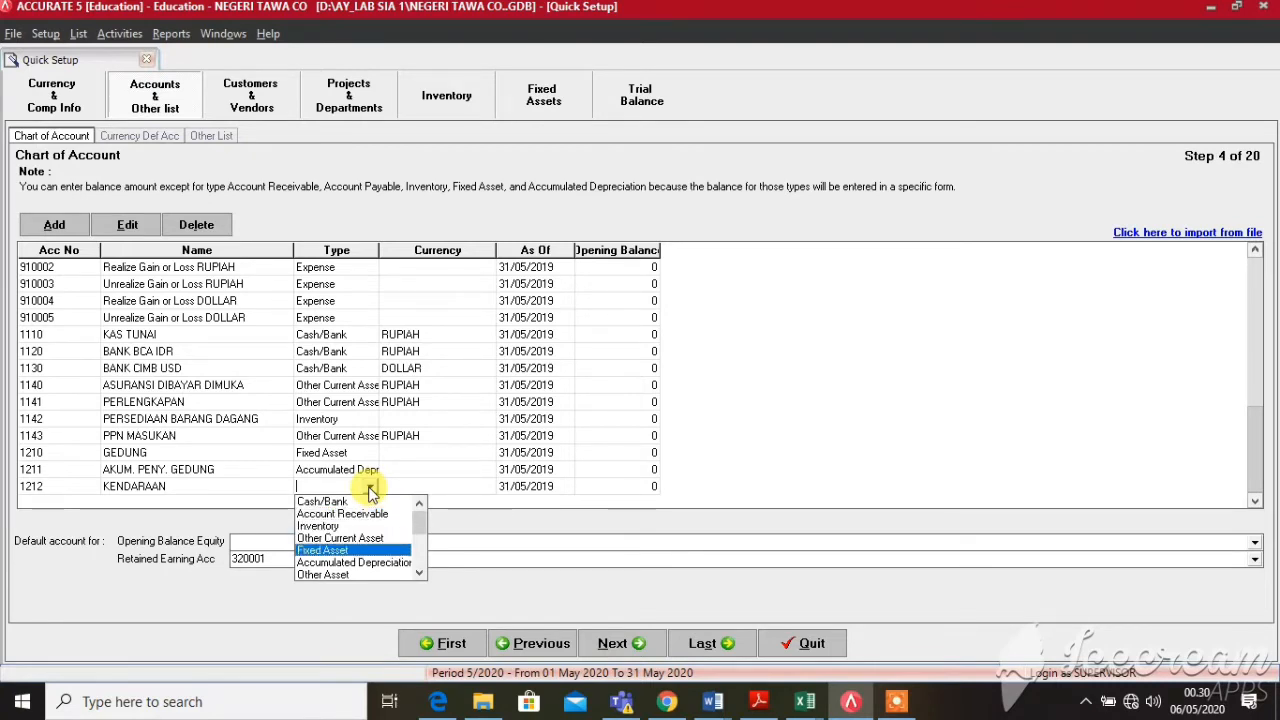
key(Return)
key(Return)
key(Return)
key(Return)
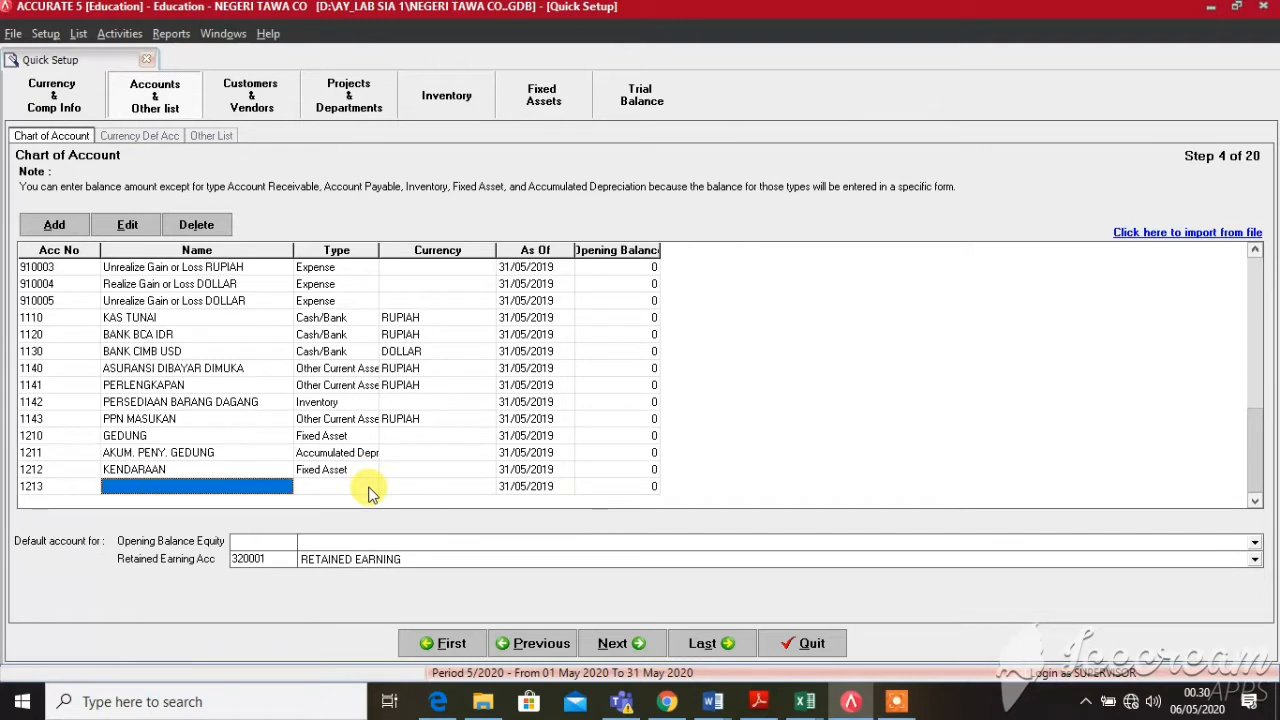
Add account 1213 AKUM. PENY. KENDARAAN as Accumulated Depreciation
text(AKUM)
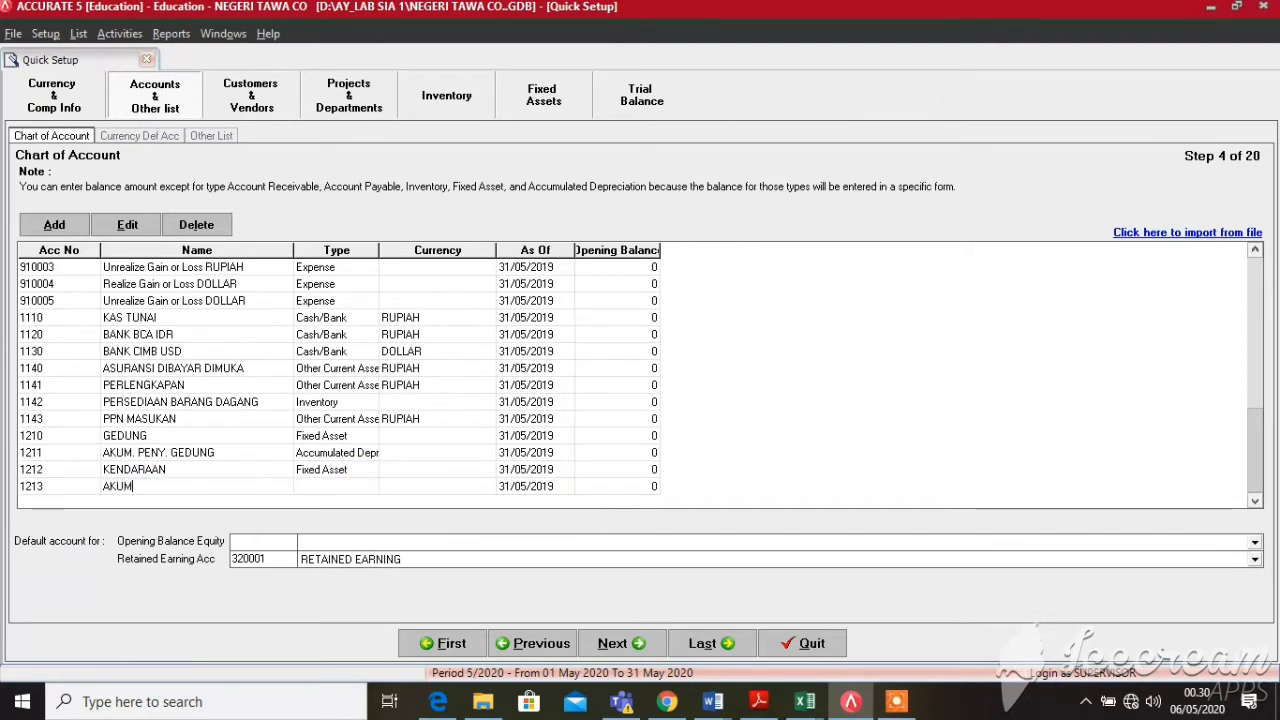
text(. PENY. KENDARAAN)
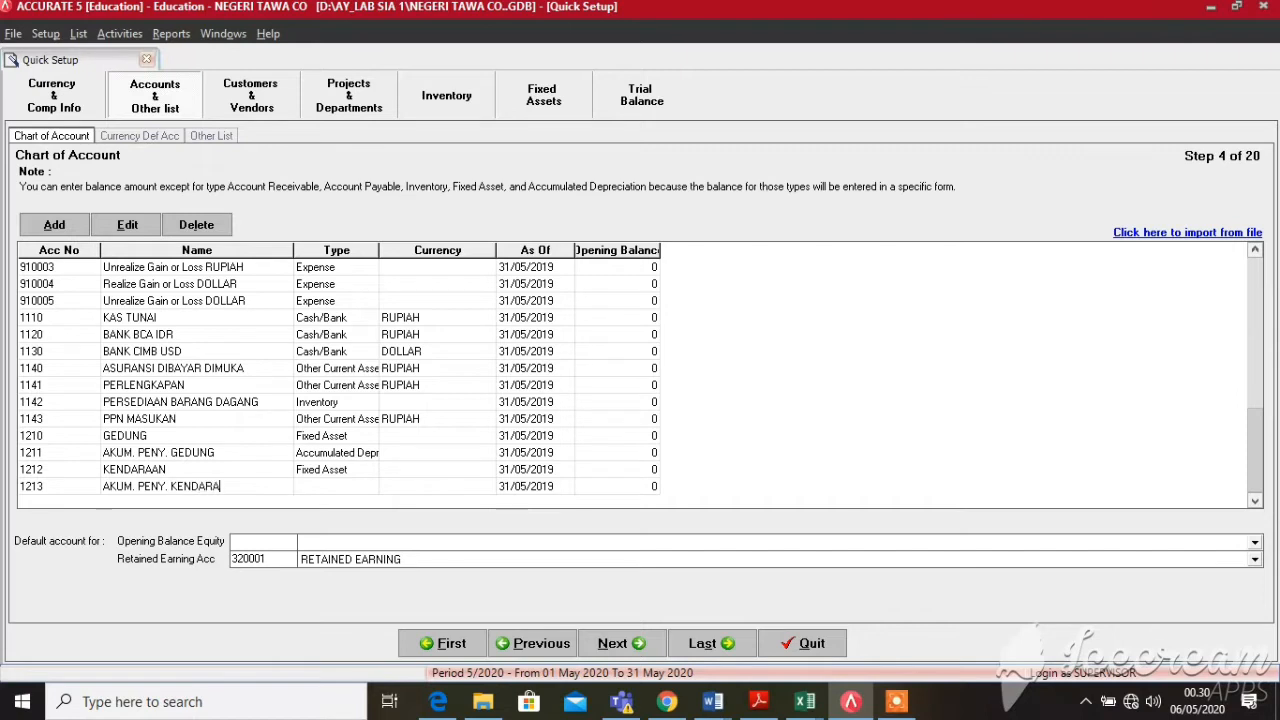
click(370, 488)
click(370, 488)
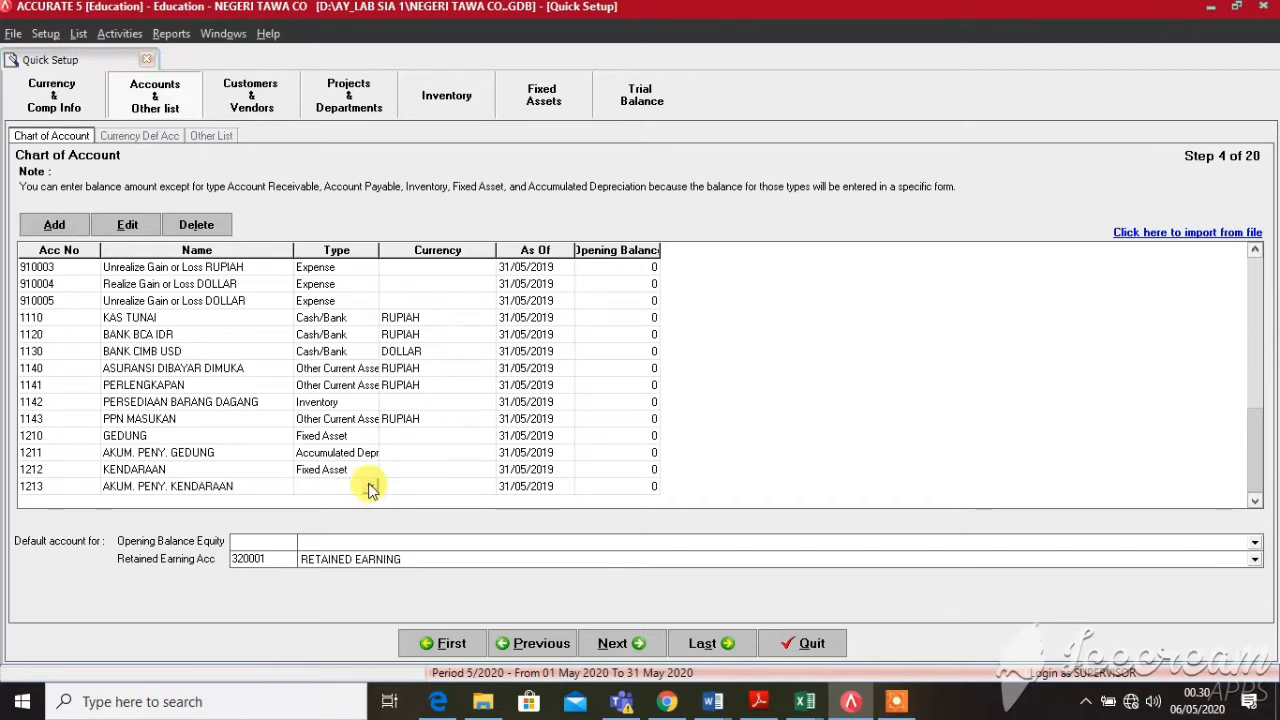
click(371, 490)
key(a)
key(a)
key(Return)
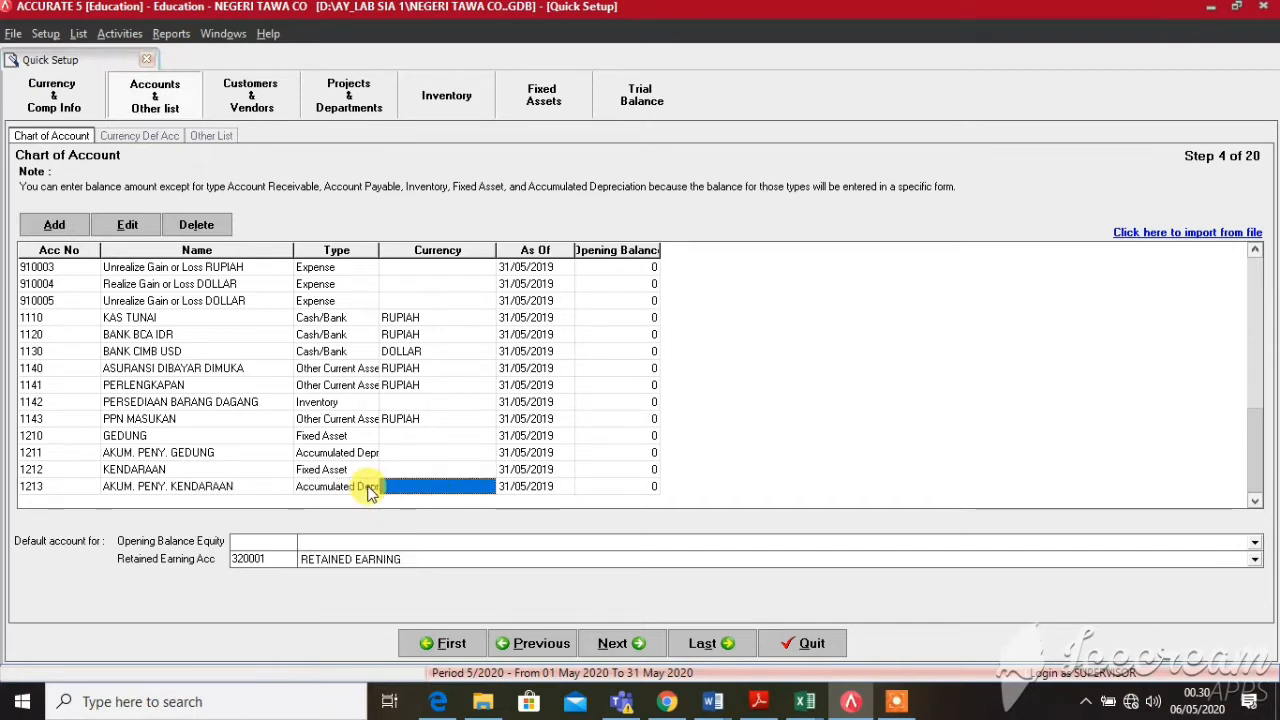
key(Return)
key(Return)
key(Return)
key(Return)
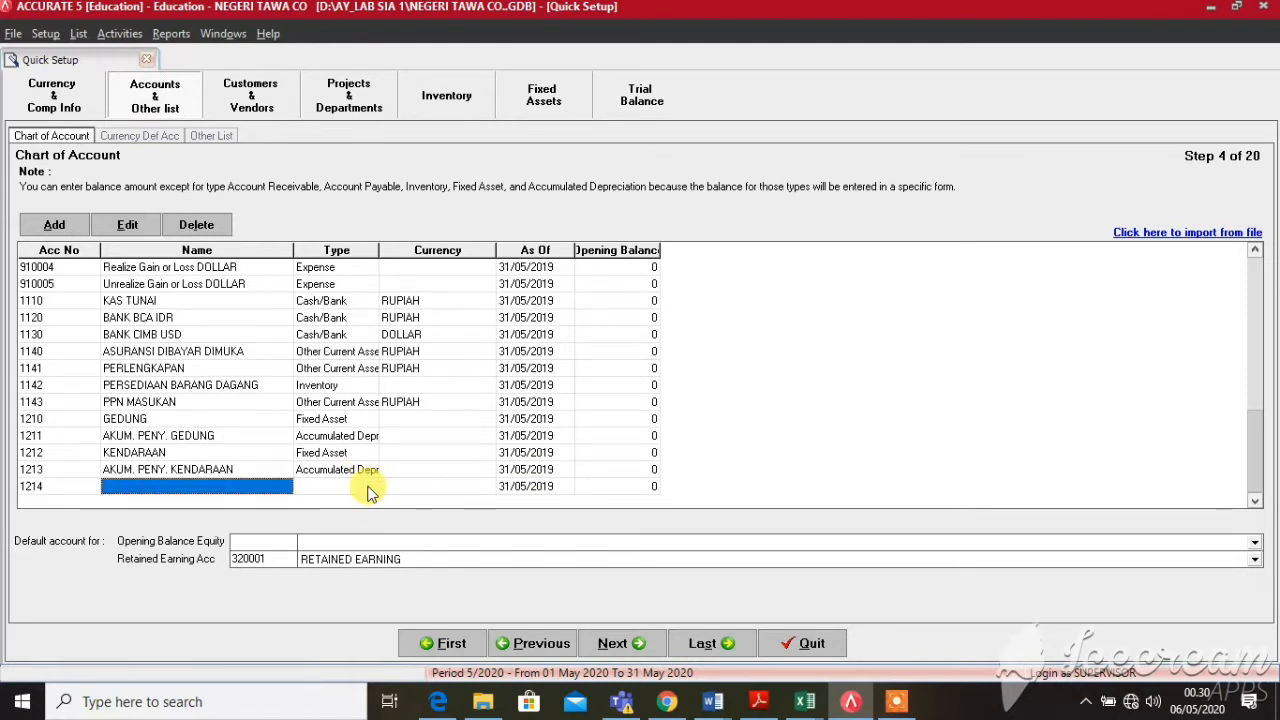
Add account 1214 PERALATAN as a Fixed Asset
text(PERALATAN)
key(Return)
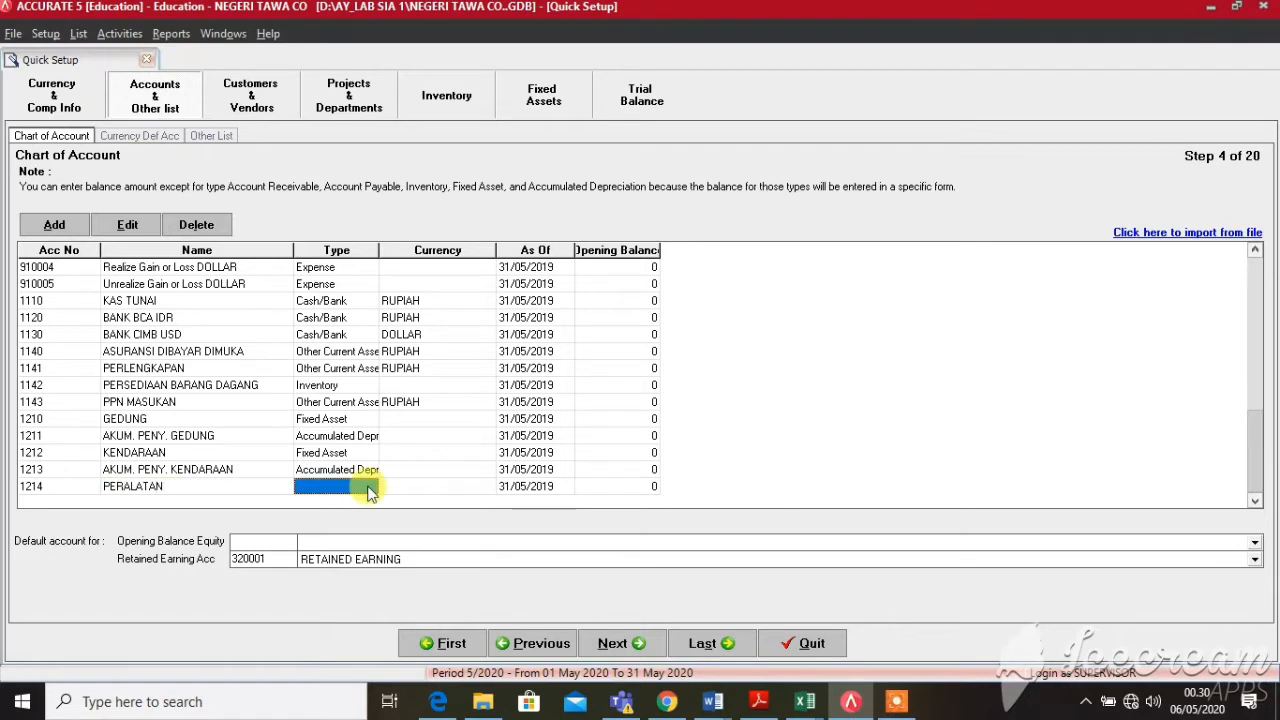
click(371, 490)
click(371, 488)
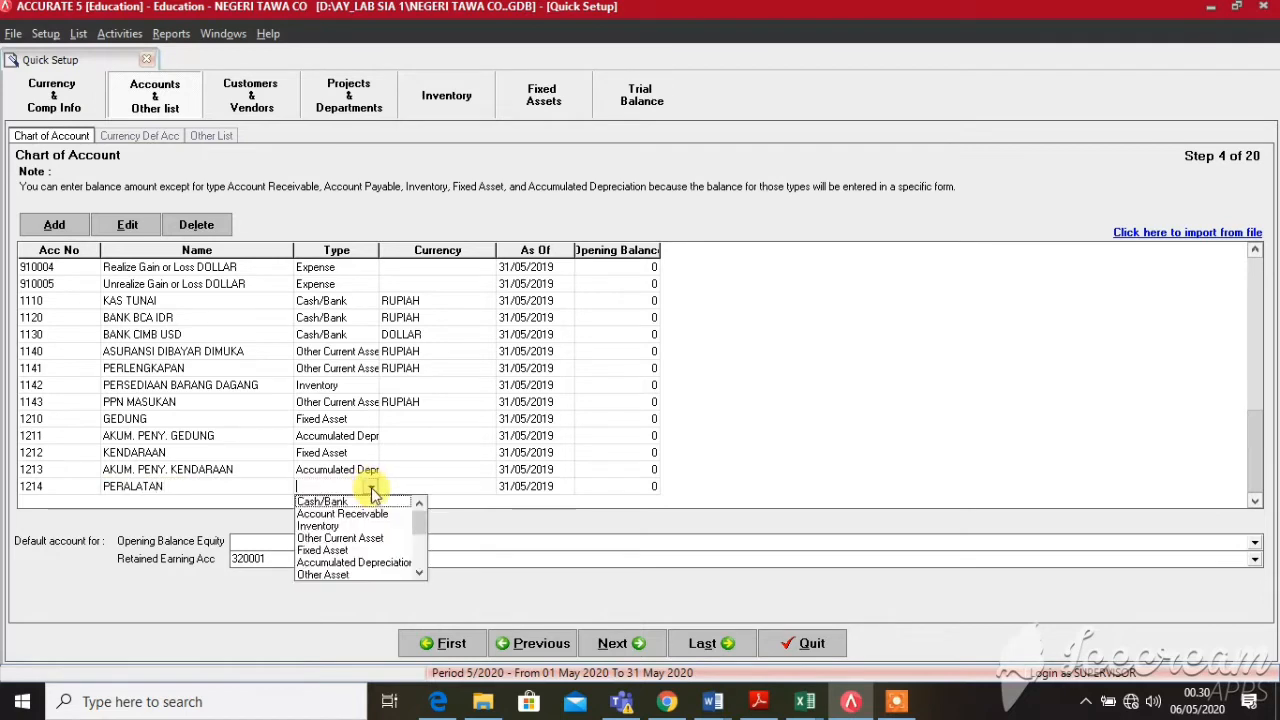
key(Down)
key(Down)
key(Down)
key(Down)
key(Return)
key(Return)
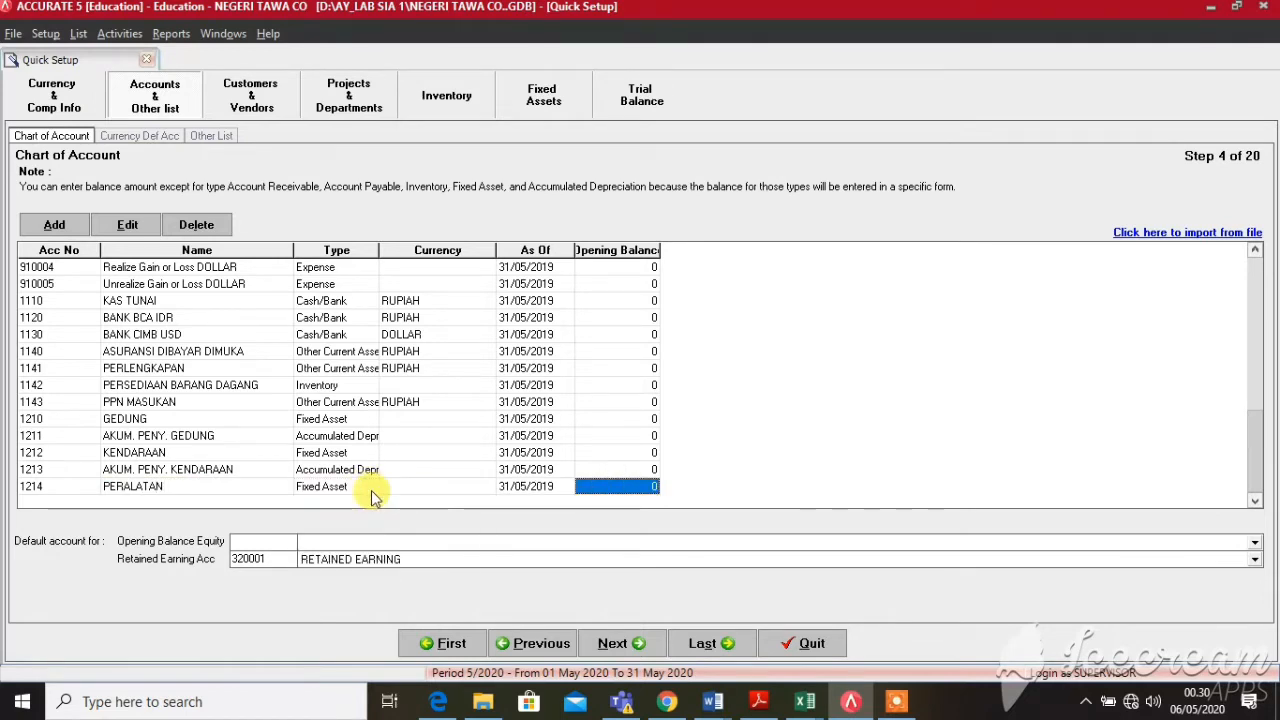
key(Return)
key(Return)
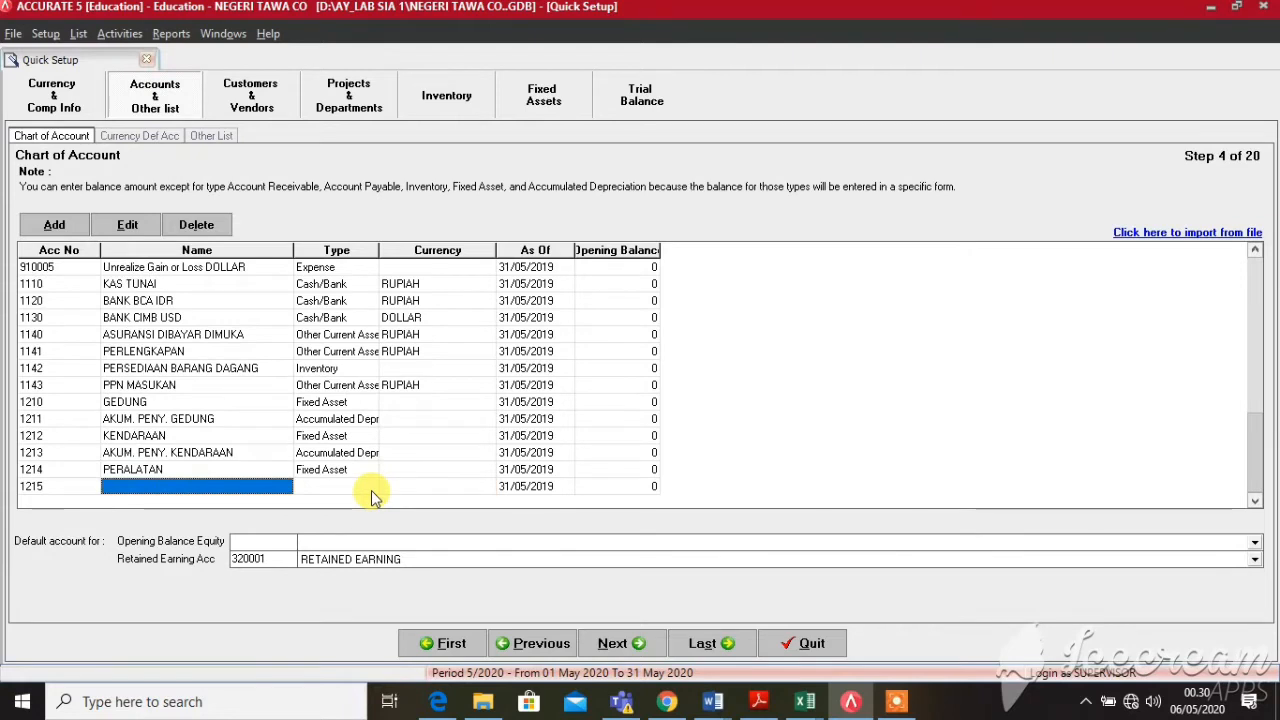
Add account 1215 AKUM. PENY. PERALATAN as Accumulated Depreciation
text(AKUM.)
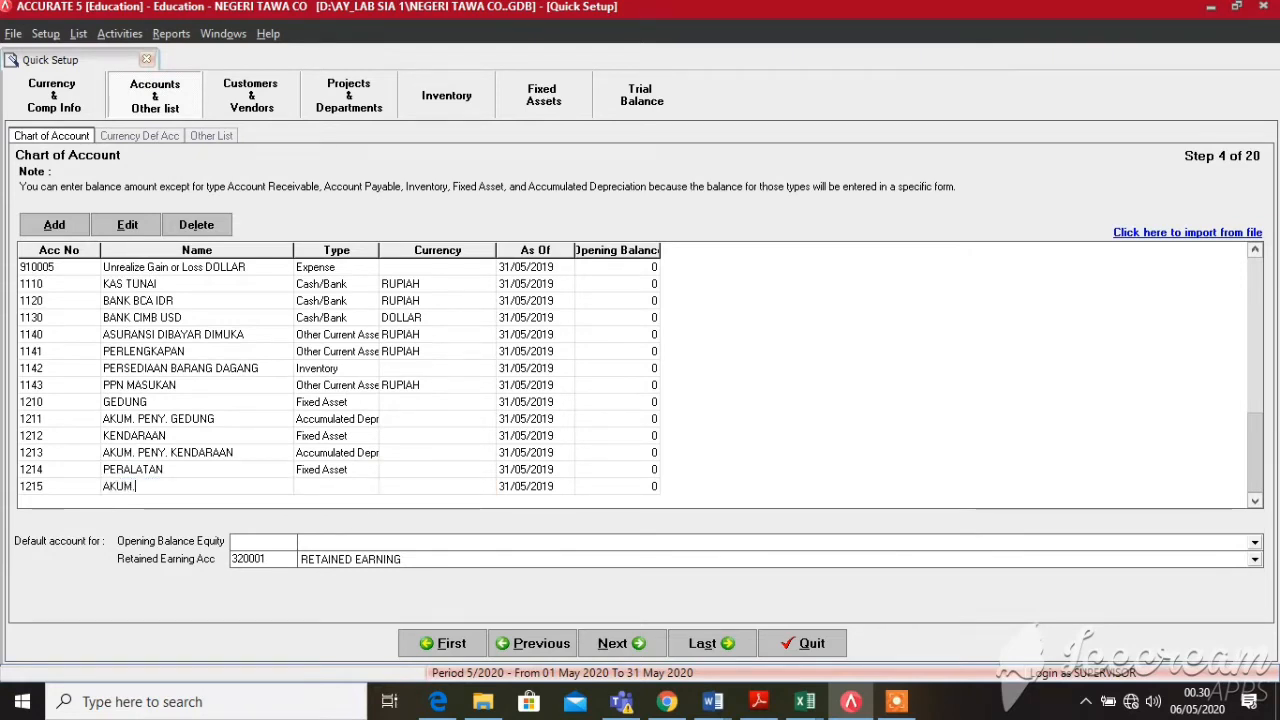
text( PENY)
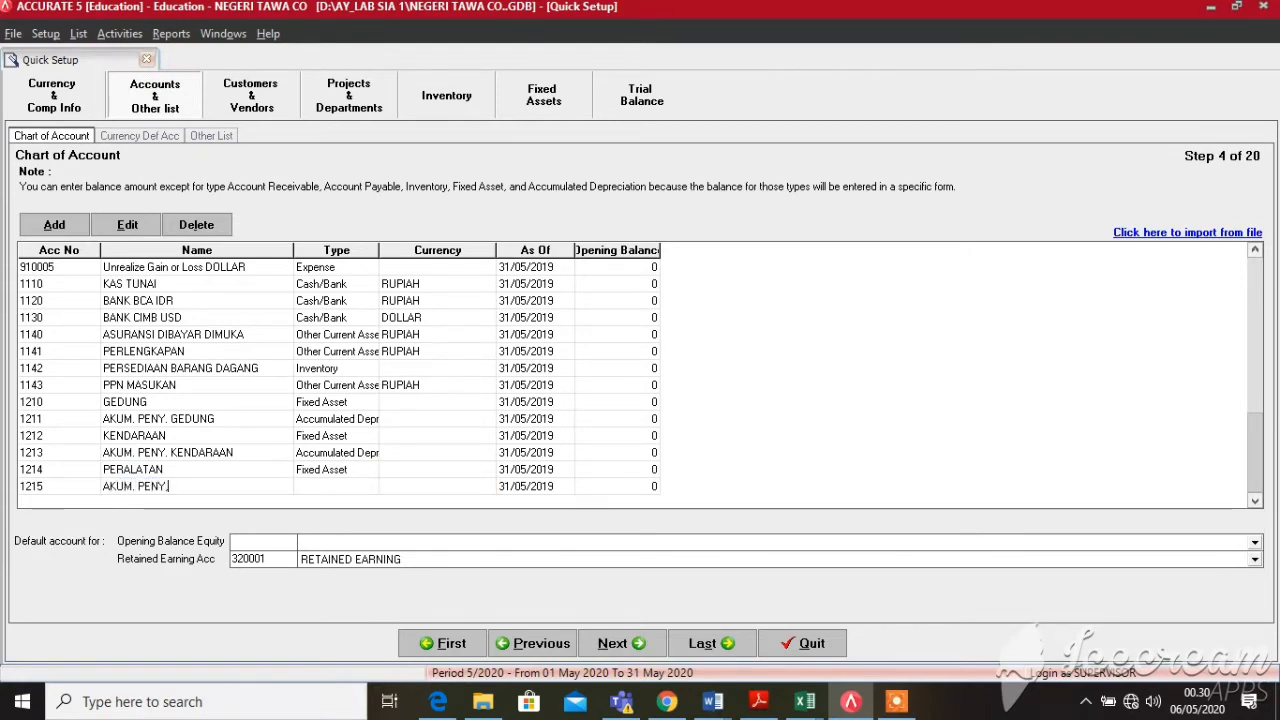
text(.)
text( PERALATAN)
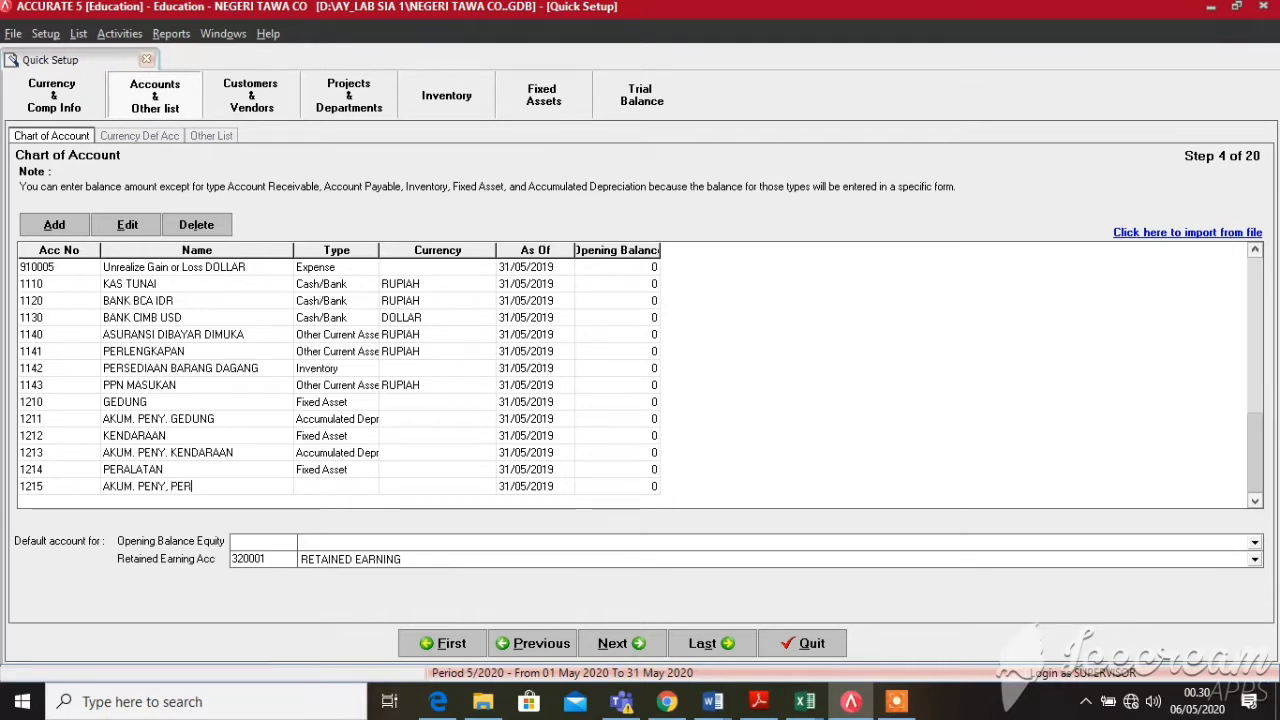
click(371, 490)
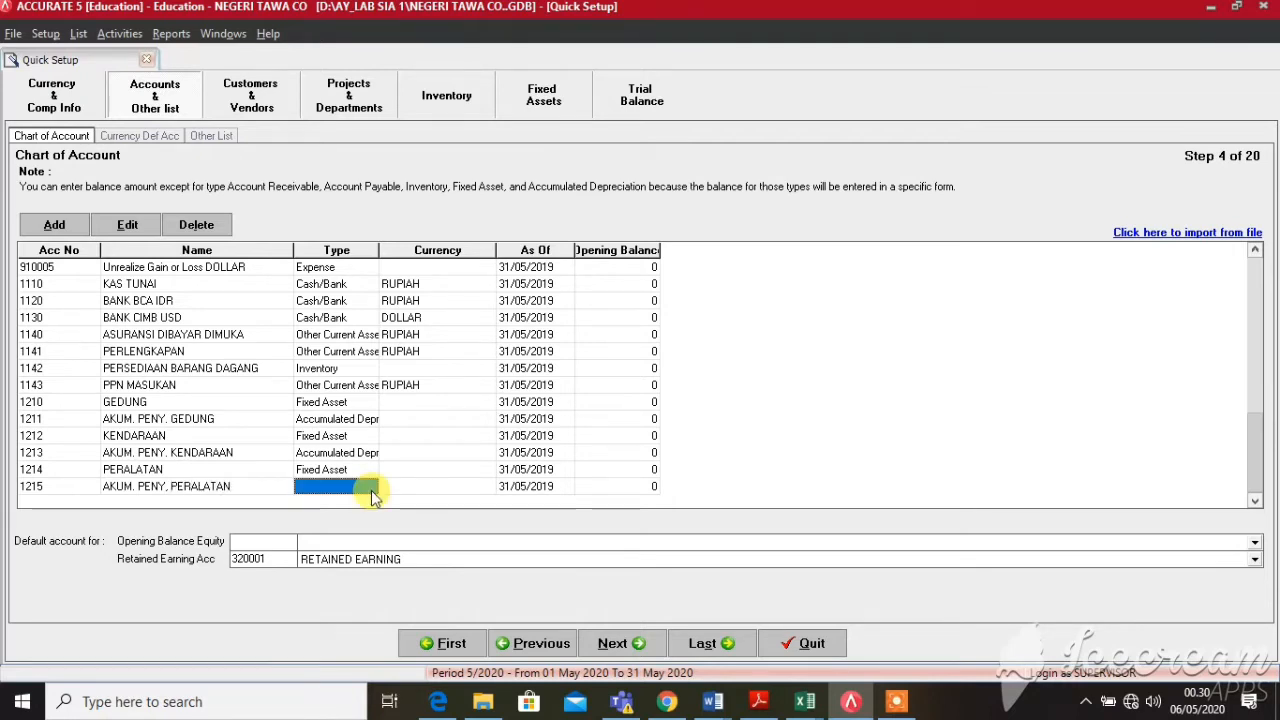
click(371, 491)
click(375, 487)
key(a)
key(a)
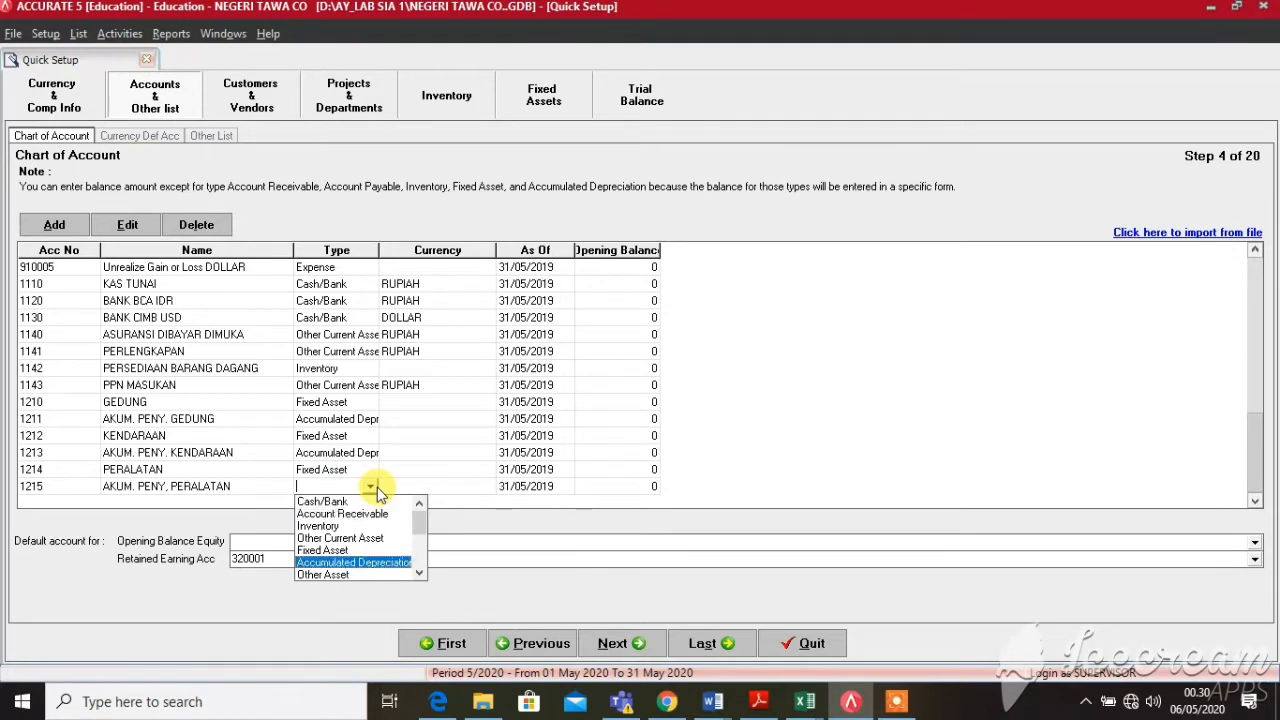
key(Return)
key(Return)
key(Return)
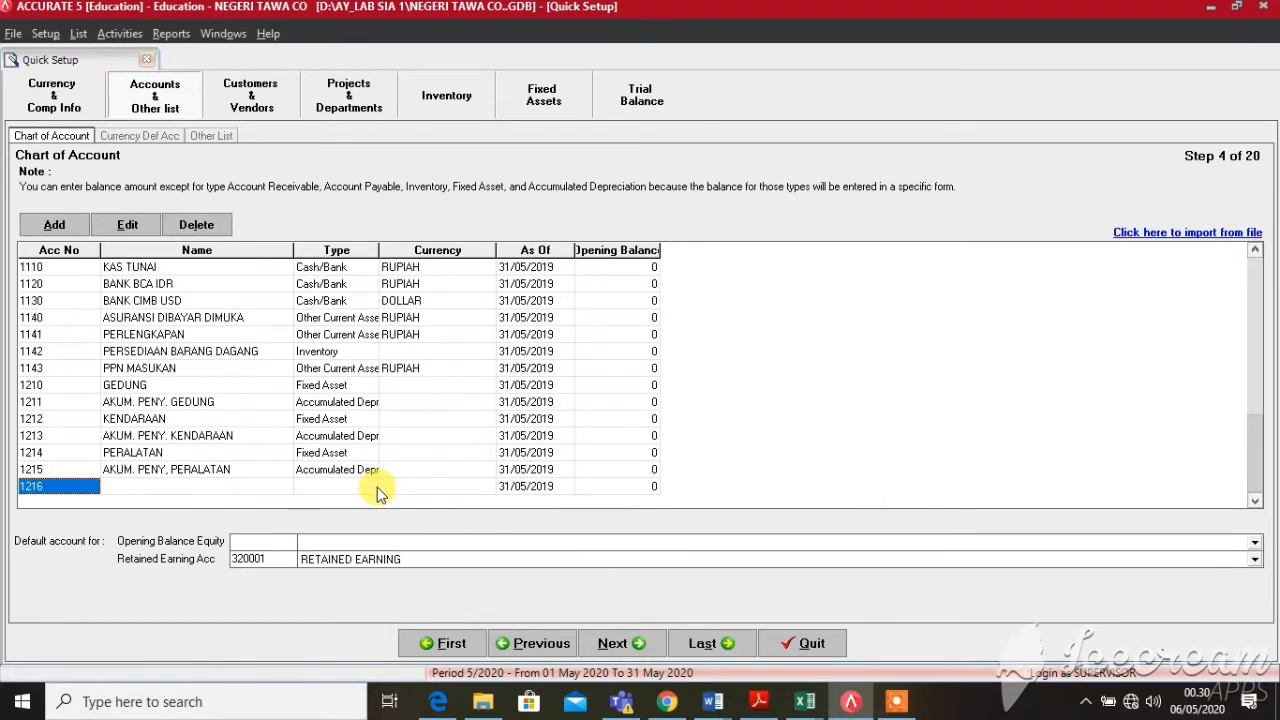
key(Return)
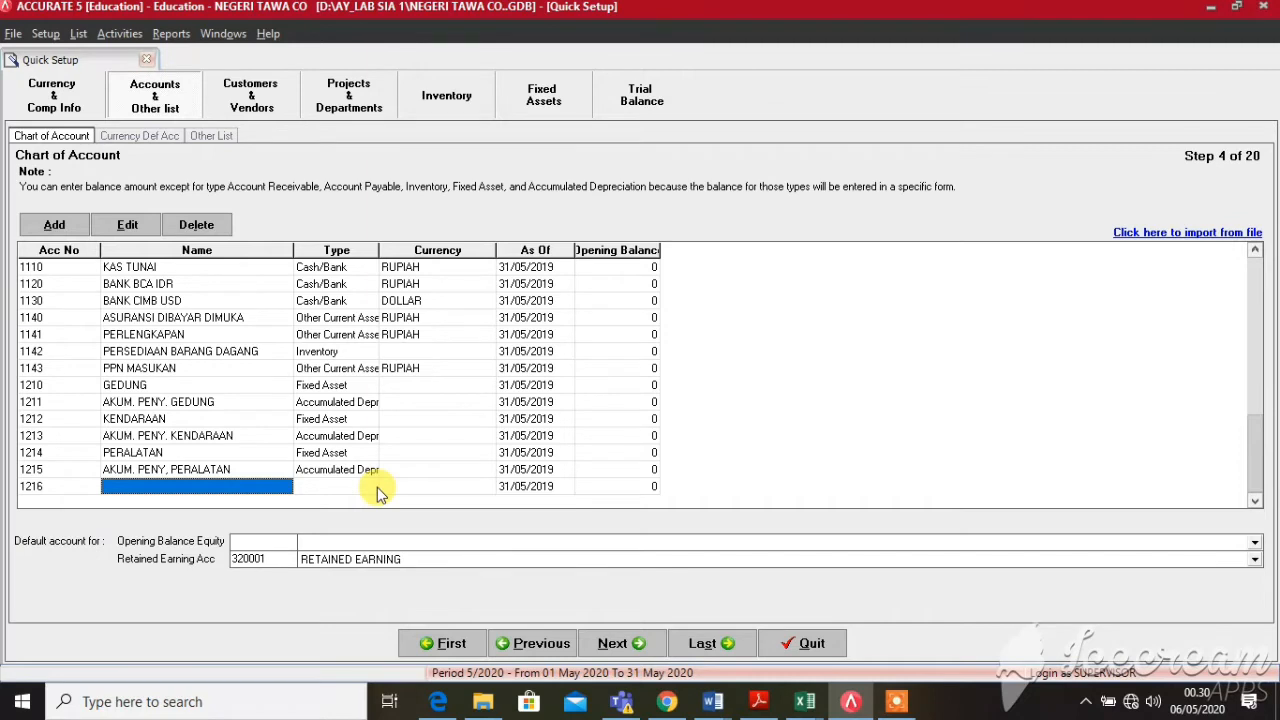
Add account 1216 TANAH as a Fixed Asset and begin the next row
text(TANAG)
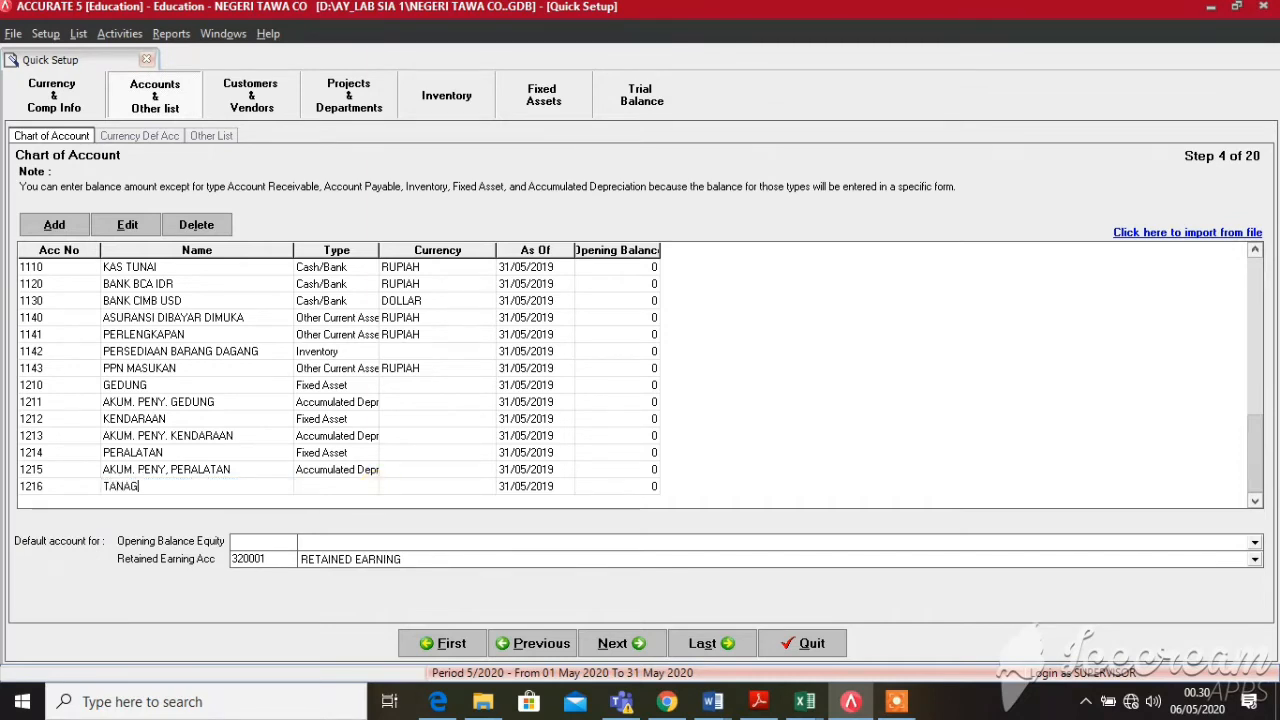
key(BackSpace)
text(H)
key(Return)
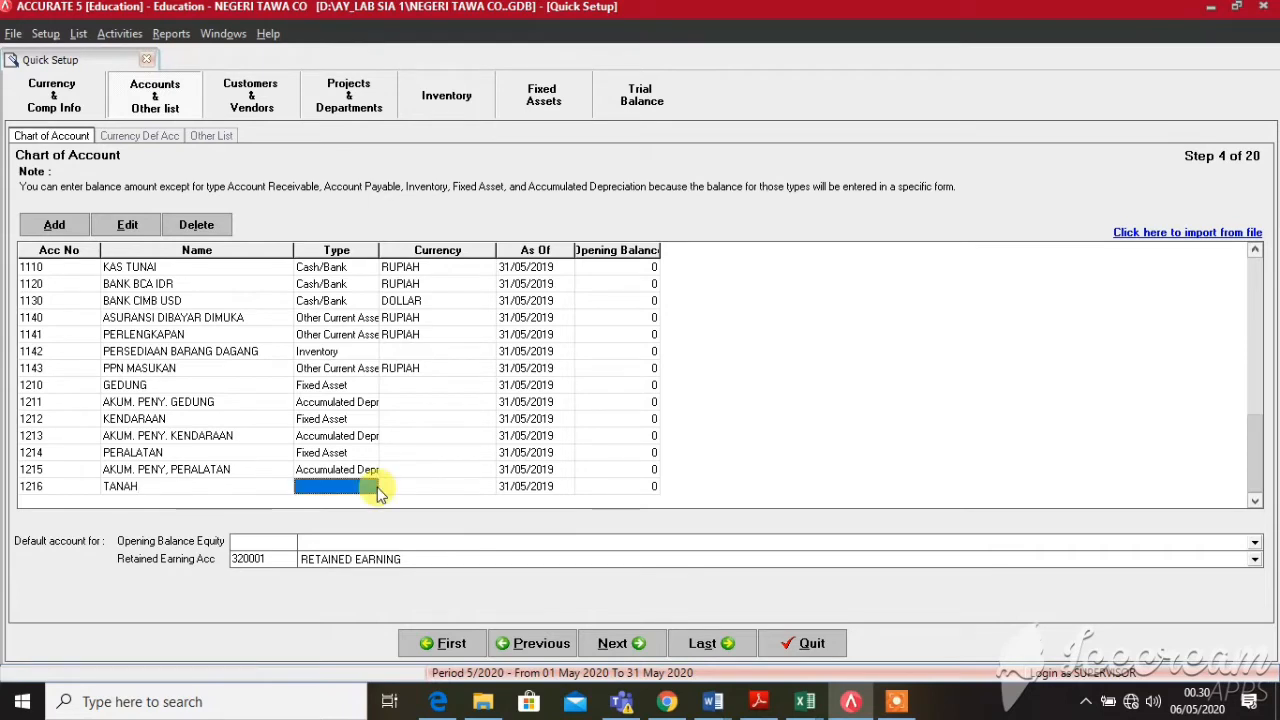
click(372, 487)
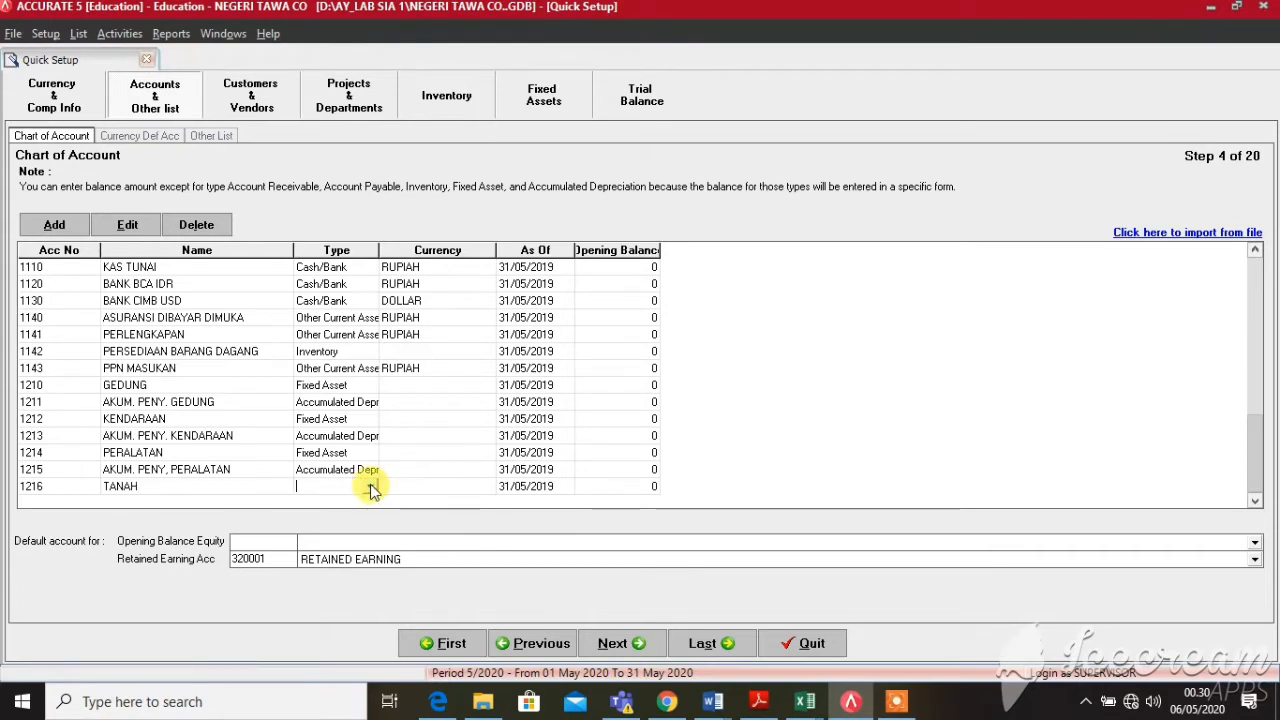
click(370, 487)
key(f)
key(Return)
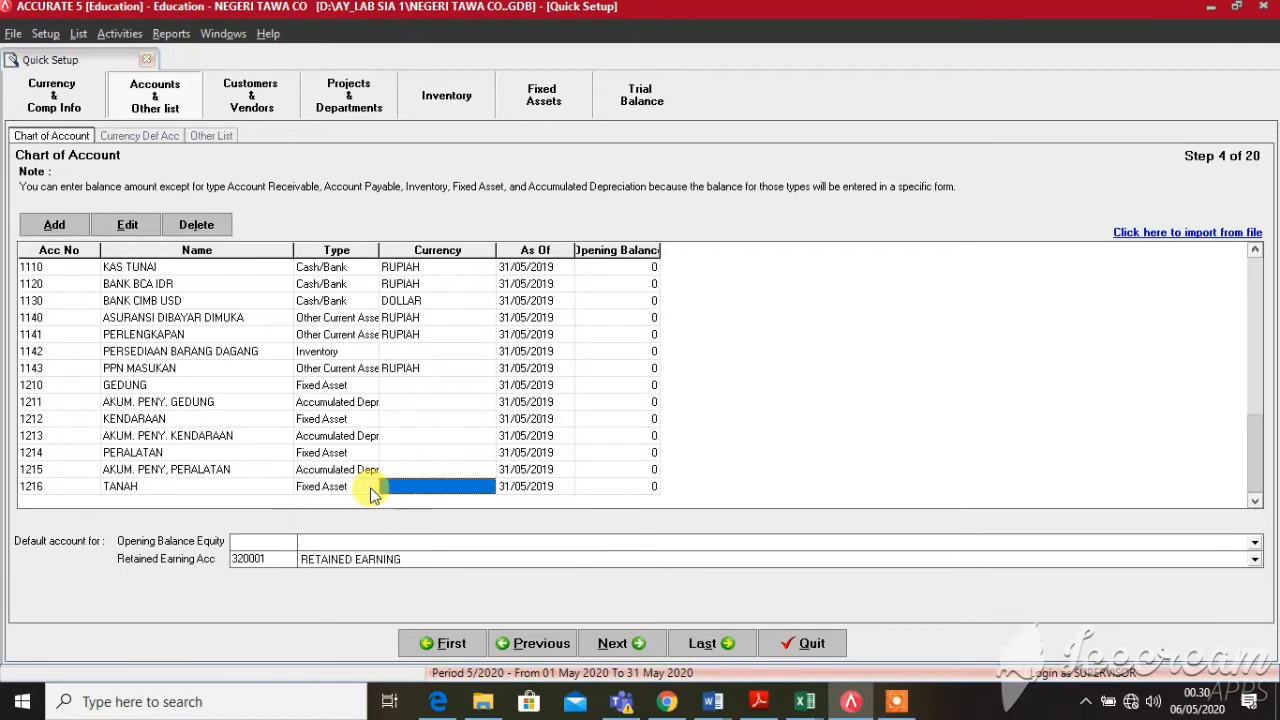
key(Return)
key(Return)
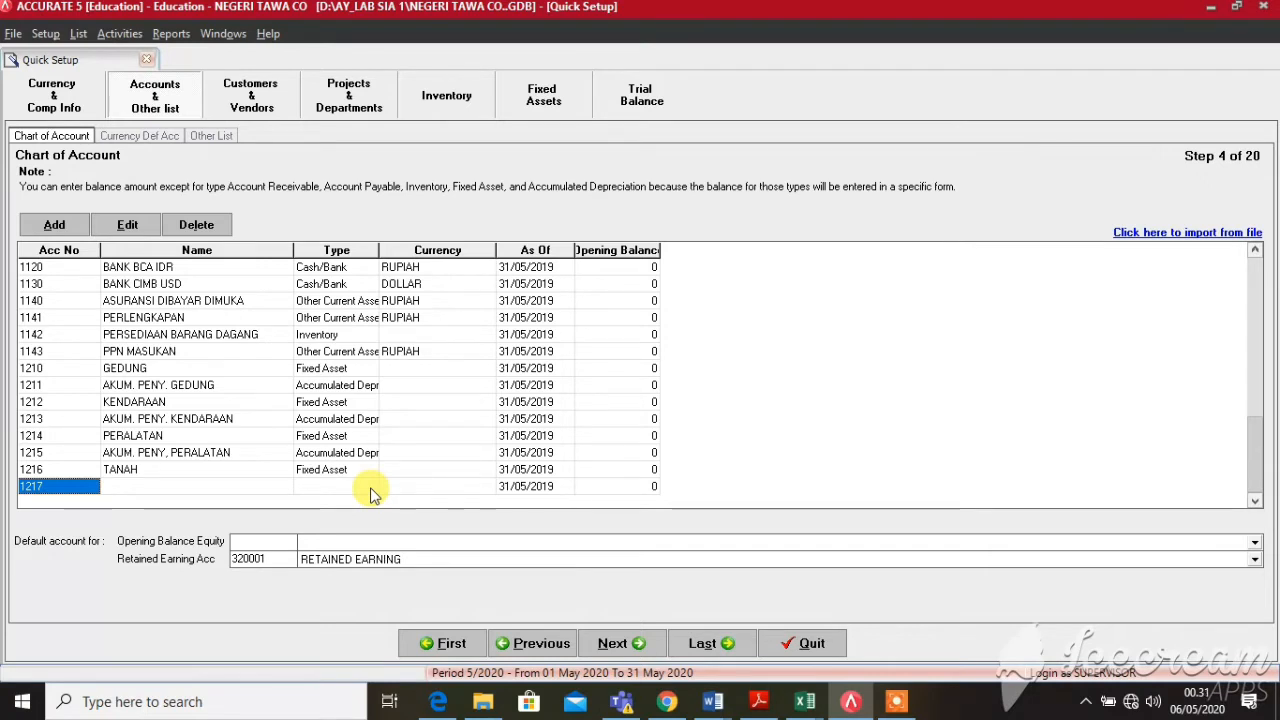
Clear the mistakenly entered 21110 from the new row and discard that empty row
text(2)
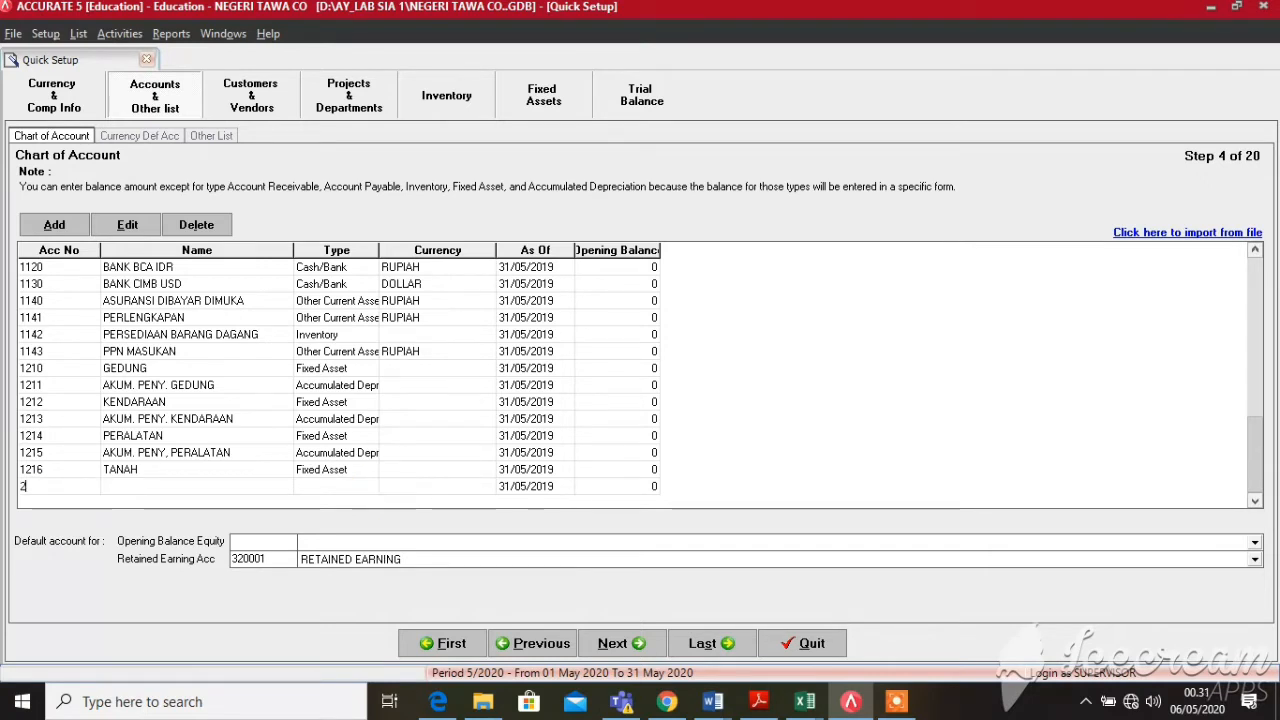
text(11110)
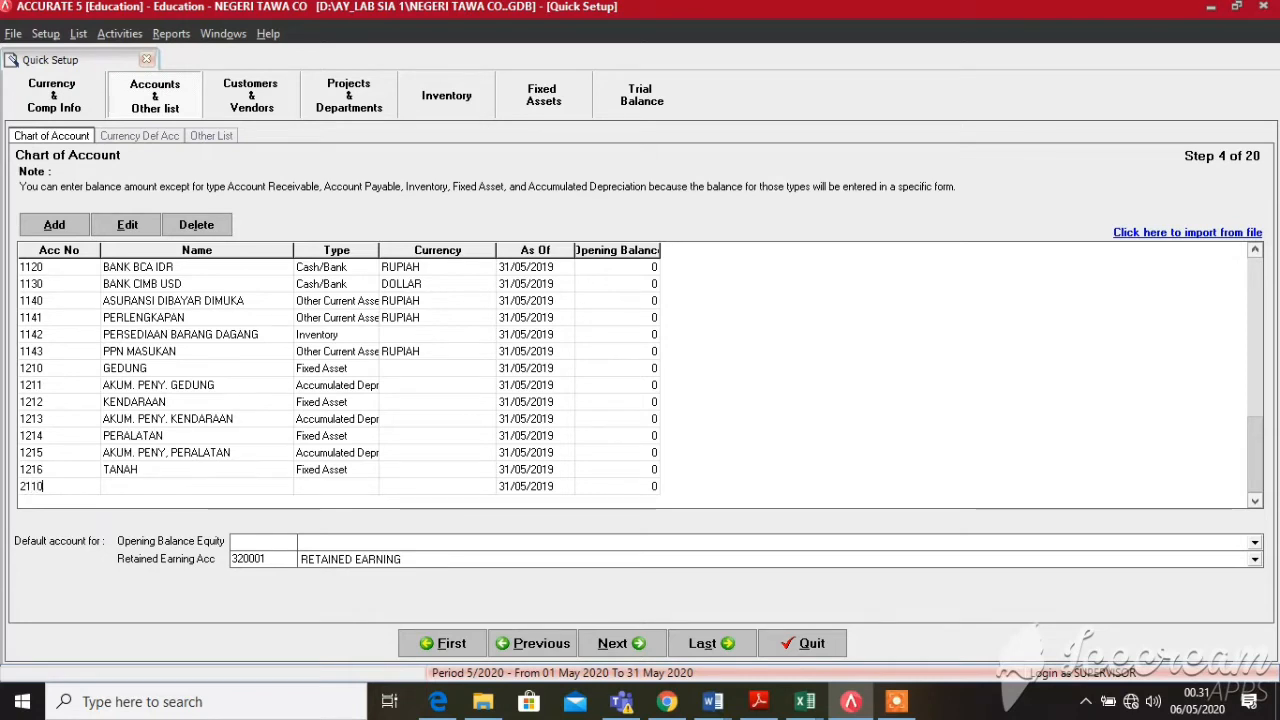
key(Tab)
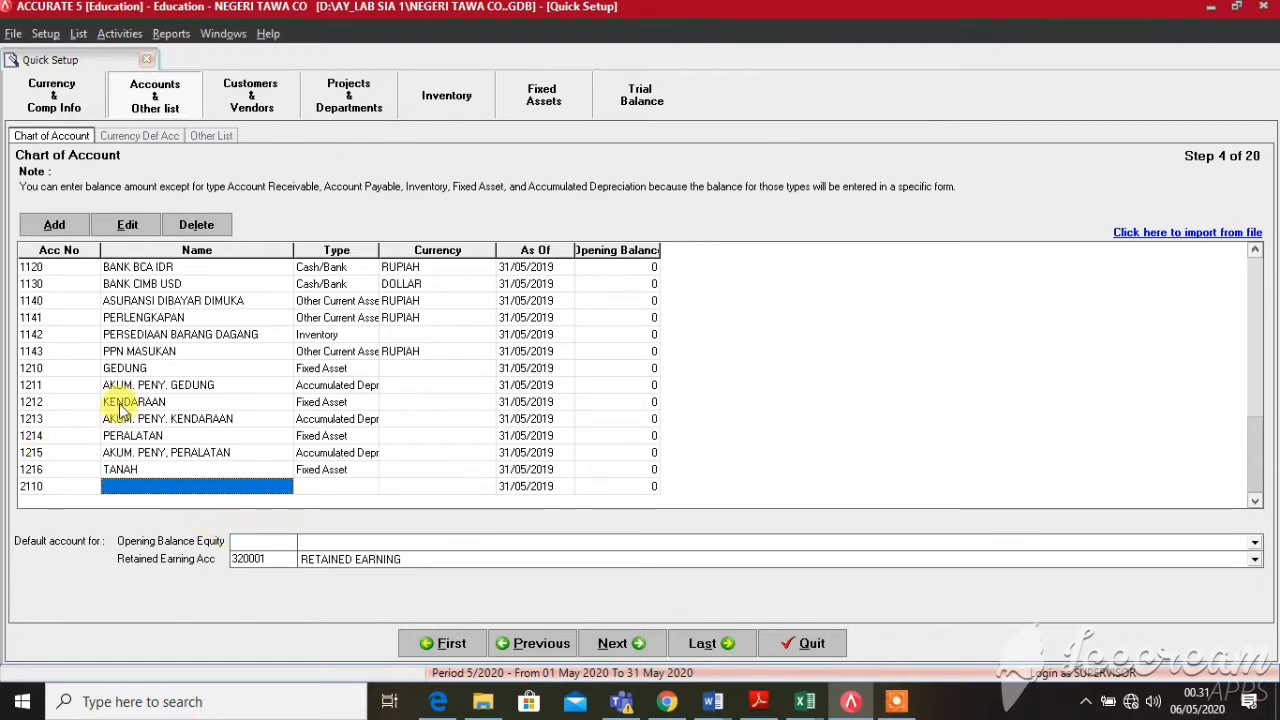
click(45, 484)
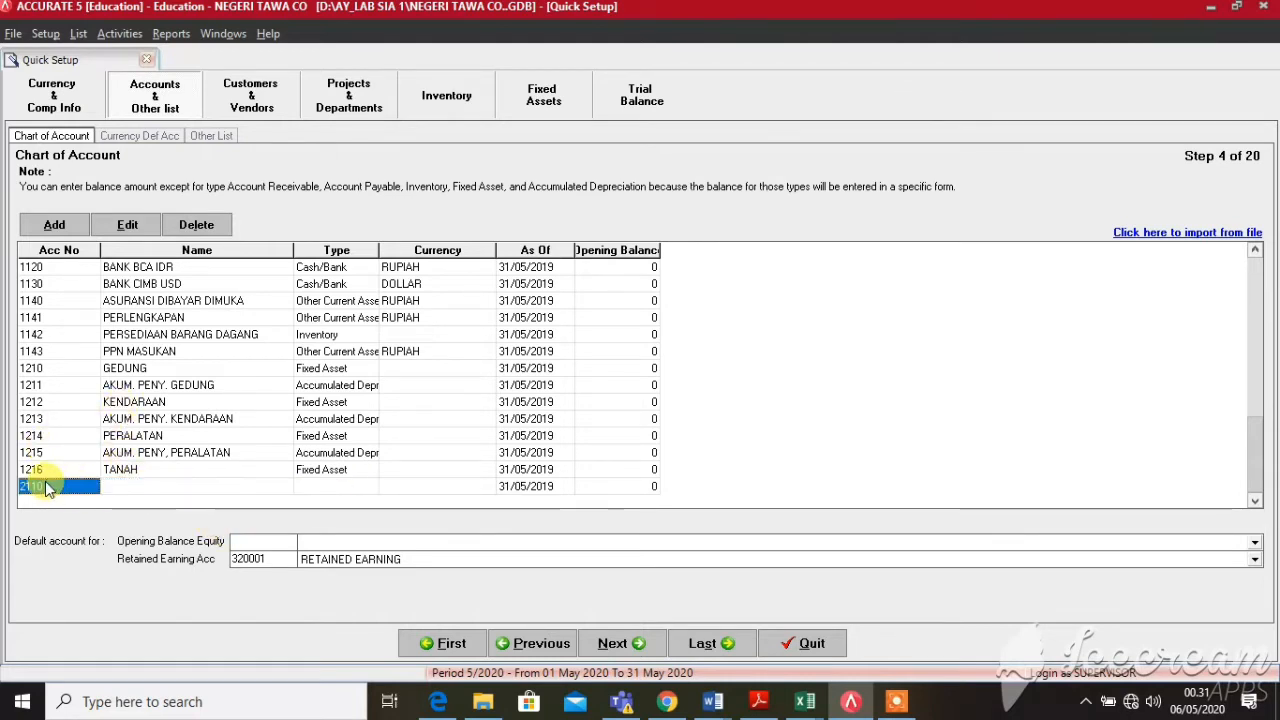
key(BackSpace)
key(Up)
key(Up)
key(Up)
key(Up)
key(Up)
key(Up)
key(Up)
key(Up)
key(Up)
key(Up)
key(Up)
key(Up)
key(Up)
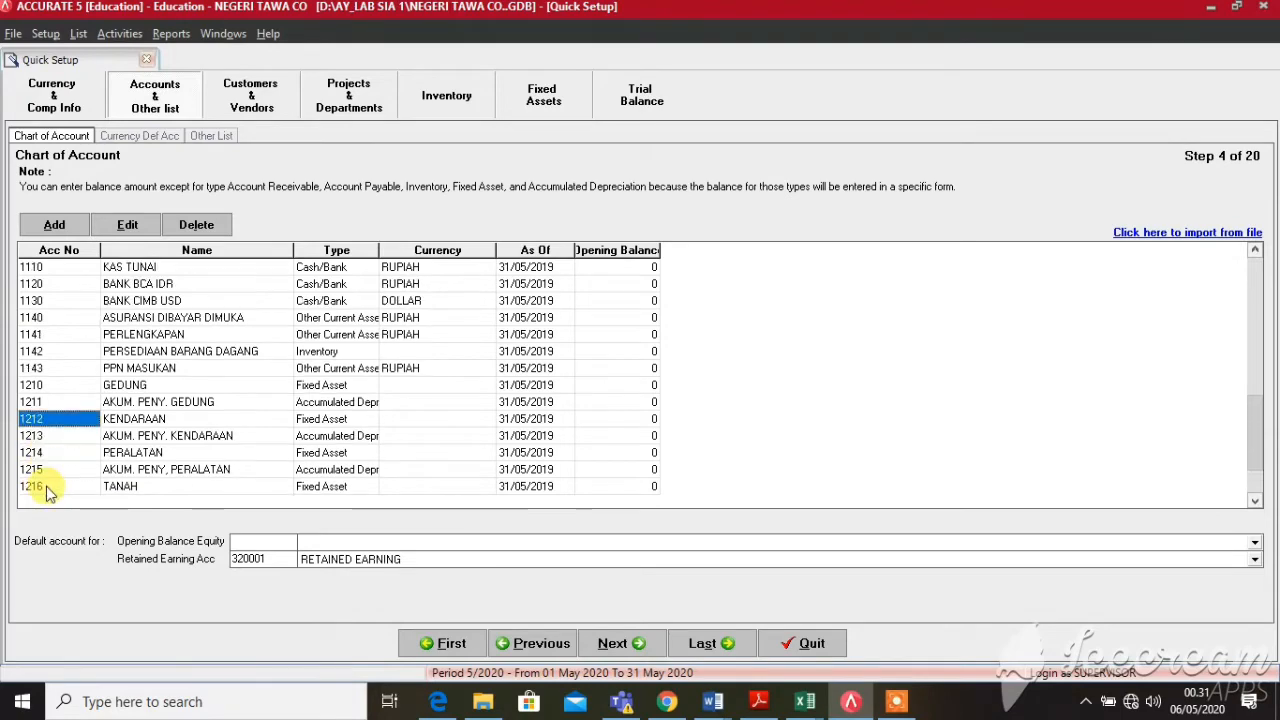
Renumber UTANG USAHA RUPIAH to 2110 and UTANG USAHA DOLLAR to 2111, ending on a blank row
key(Up)
key(Up)
key(Up)
key(Up)
key(Up)
key(Up)
key(Up)
key(Up)
key(Up)
key(Up)
key(Up)
key(Up)
key(Up)
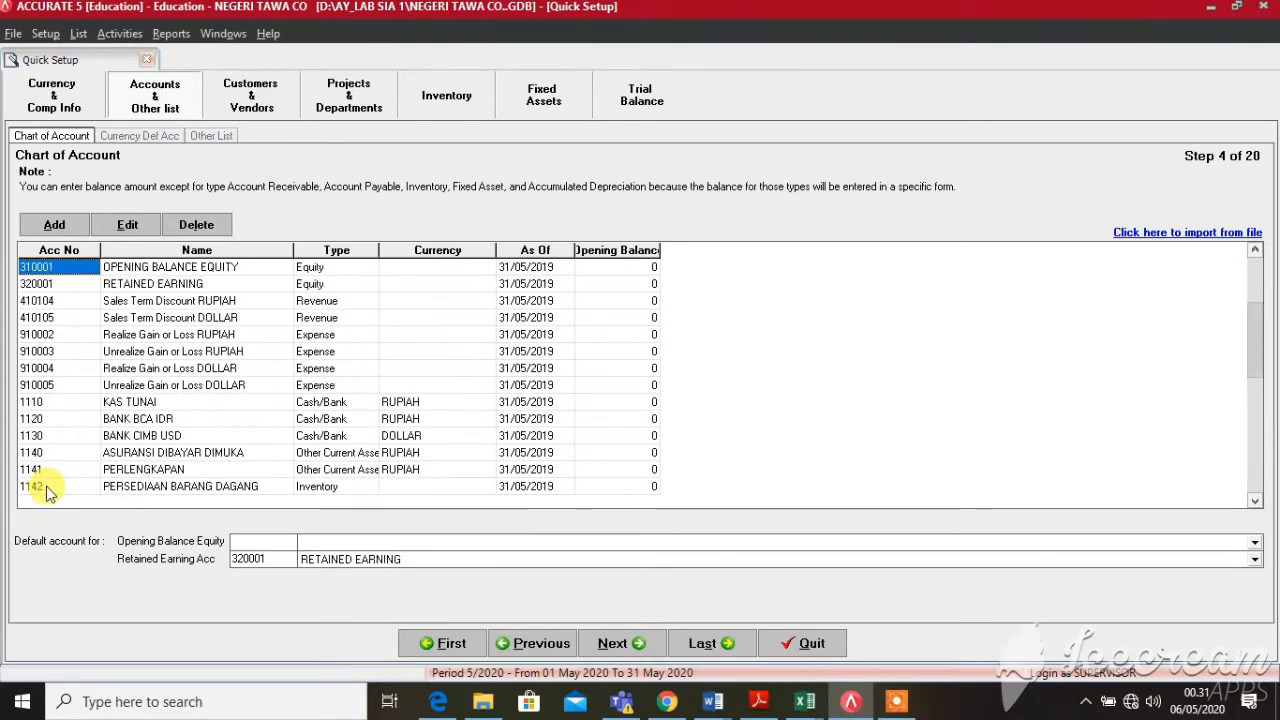
key(Up)
key(Up)
key(Up)
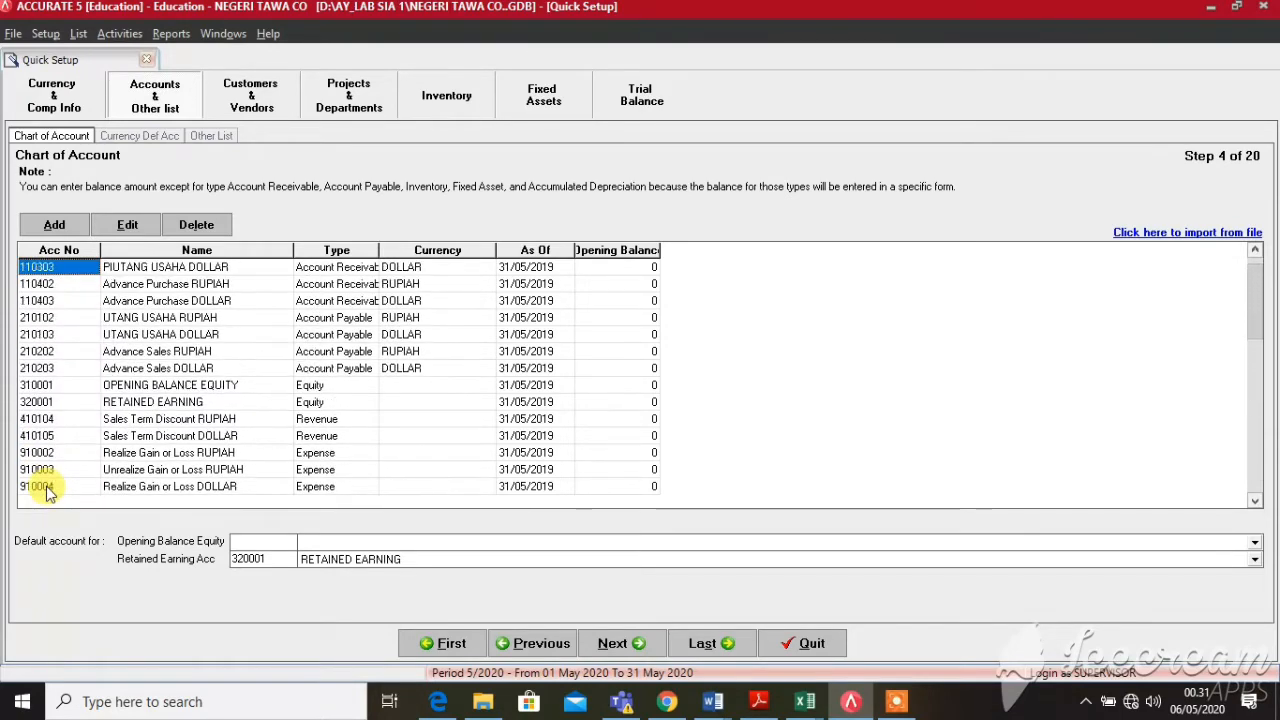
click(38, 318)
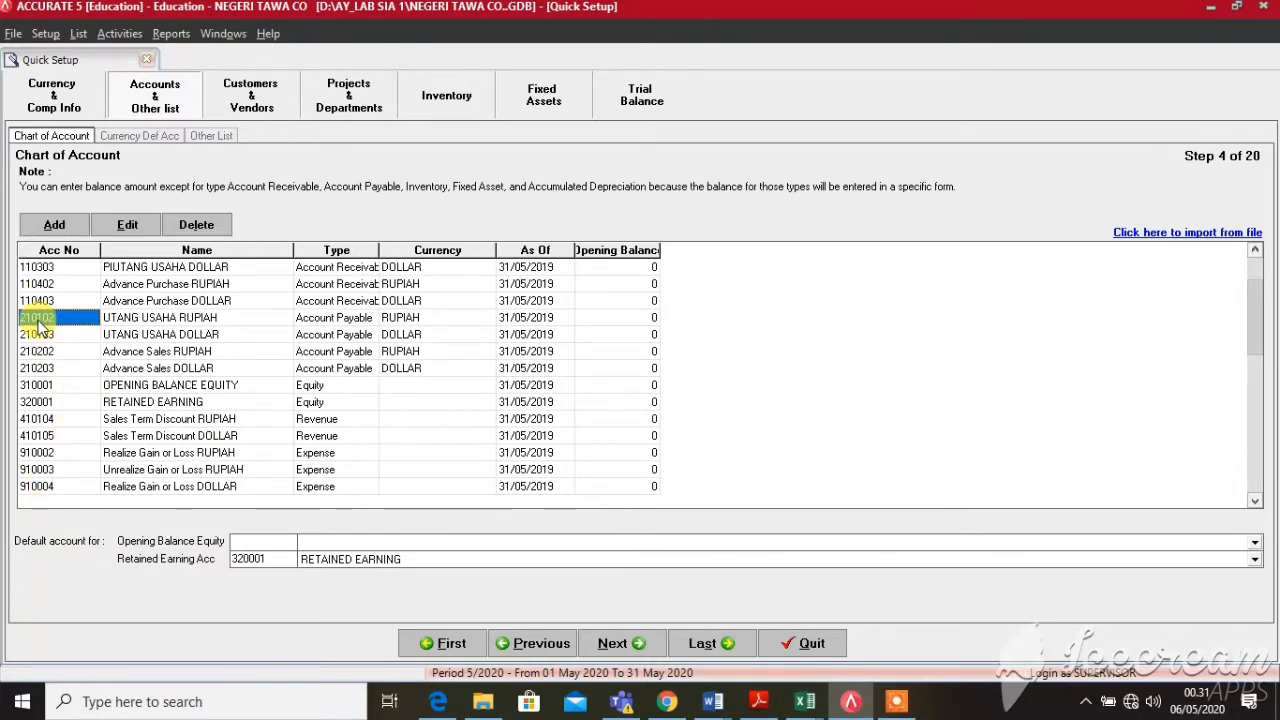
text(211)
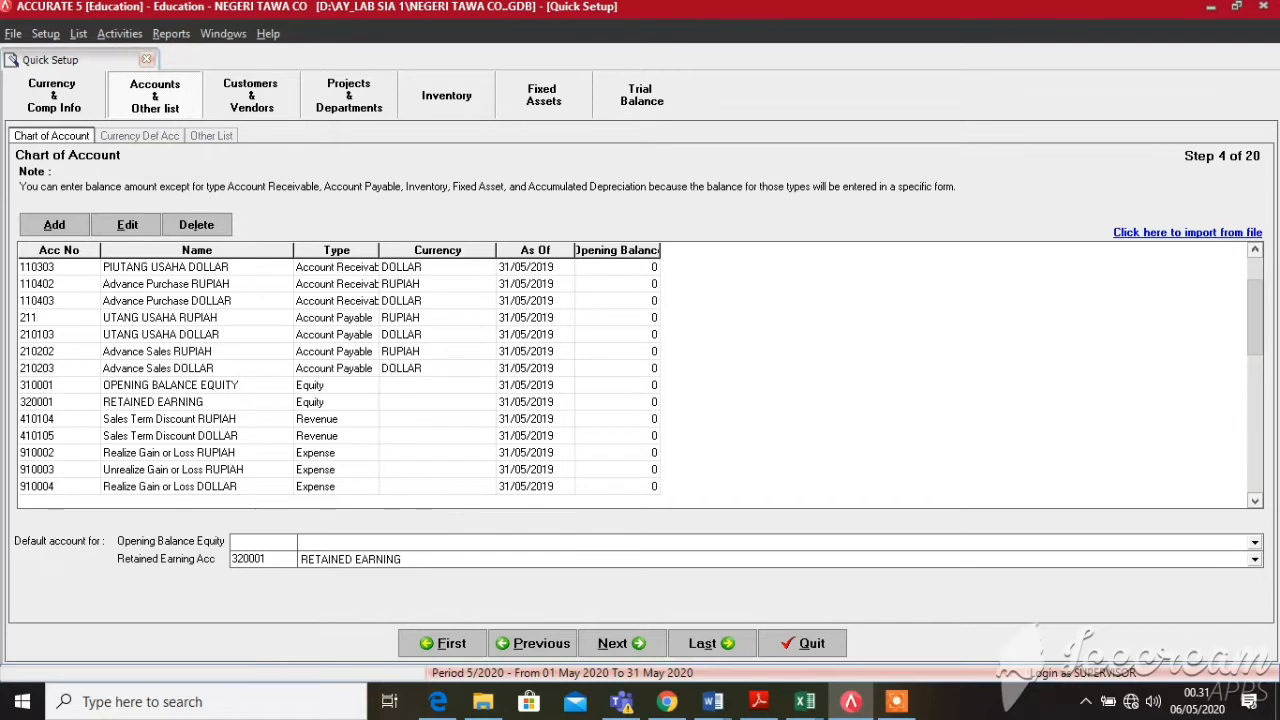
text(10)
key(BackSpace)
key(Return)
text(2111)
key(Down)
key(Down)
key(Down)
key(Down)
key(Down)
key(Down)
key(Down)
key(Down)
key(Down)
key(Down)
key(Down)
key(Down)
key(Down)
key(Down)
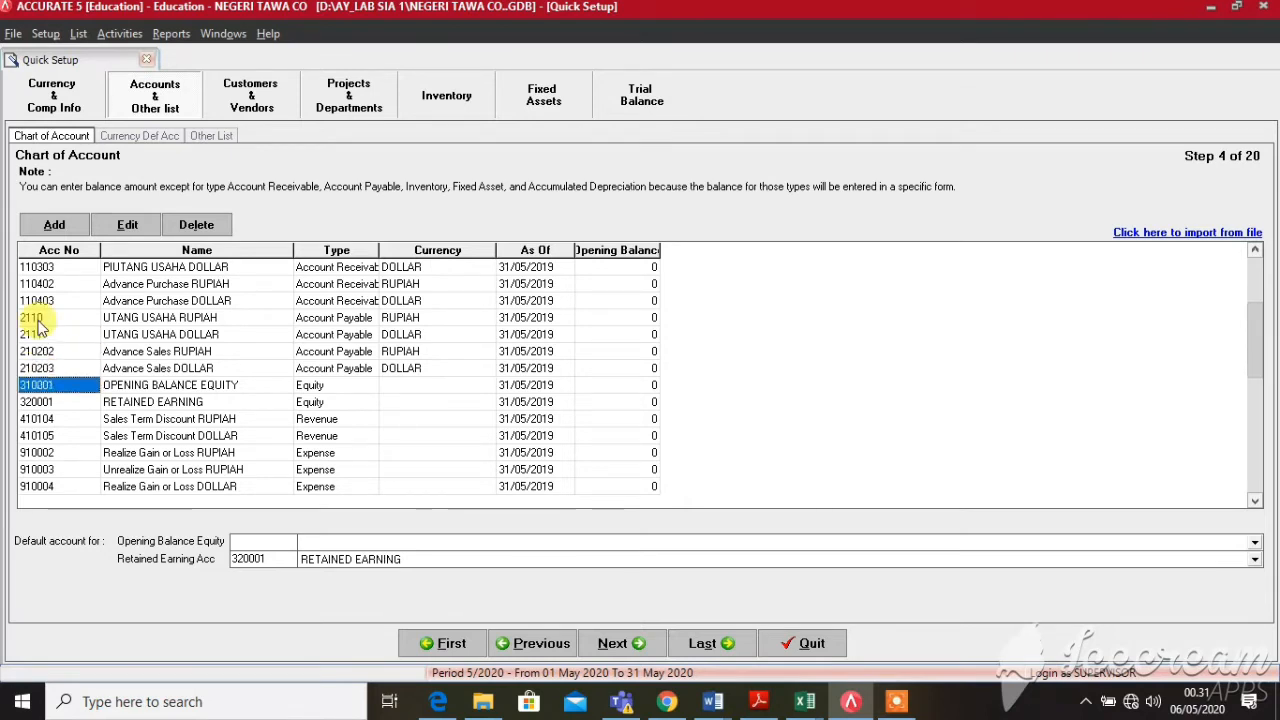
key(Down)
key(Down)
key(Down)
key(Down)
key(Down)
key(Down)
key(Down)
key(Down)
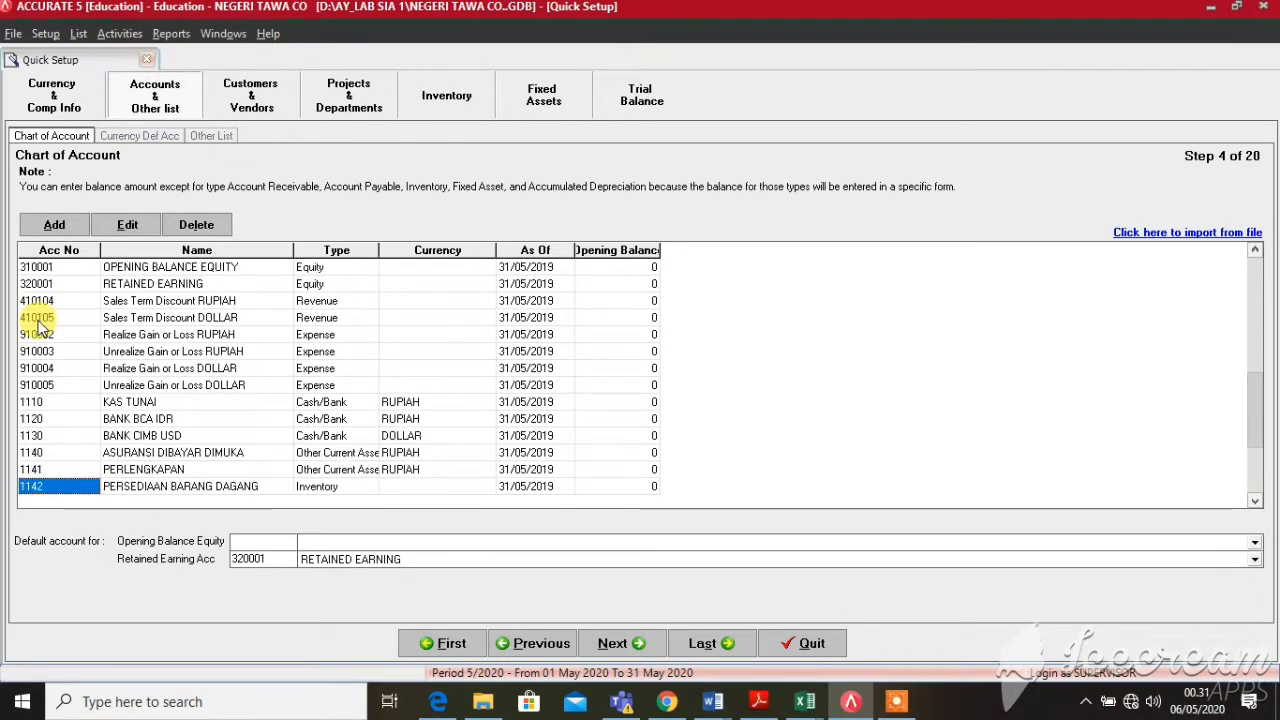
key(Down)
key(Down)
key(Down)
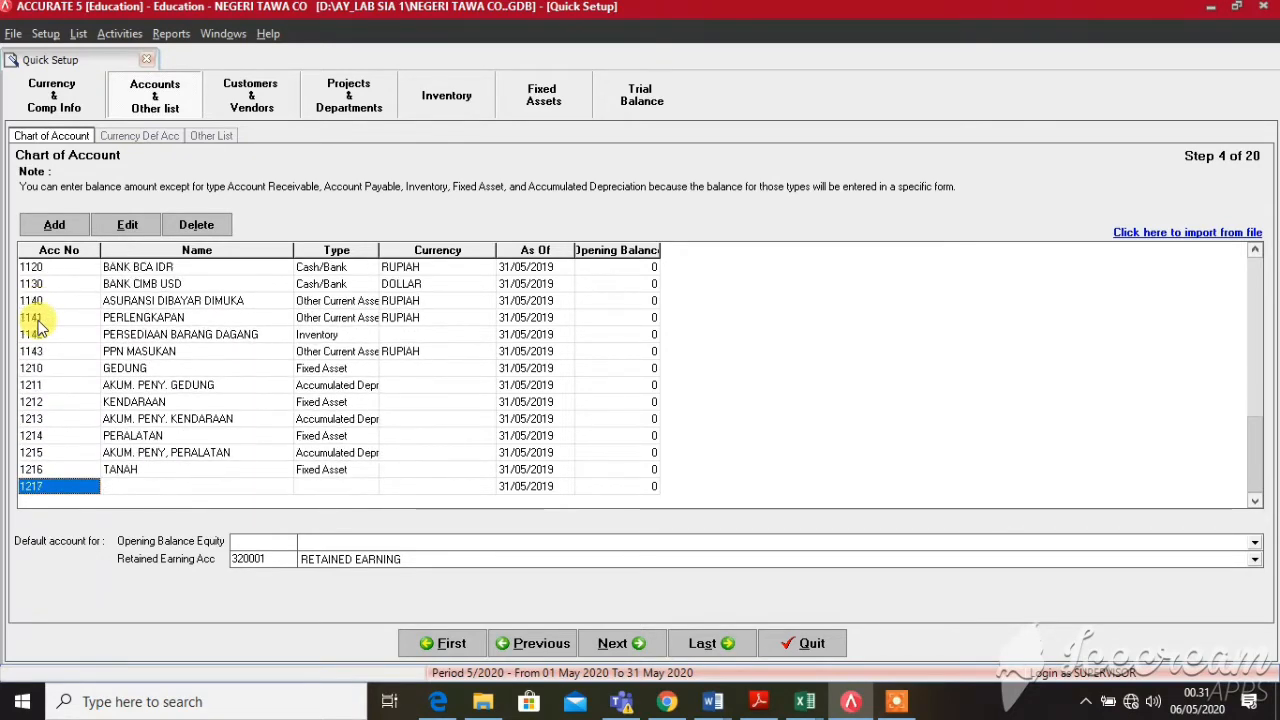
Enter account number 2112 with the name UTANG BUNGA
text(211)
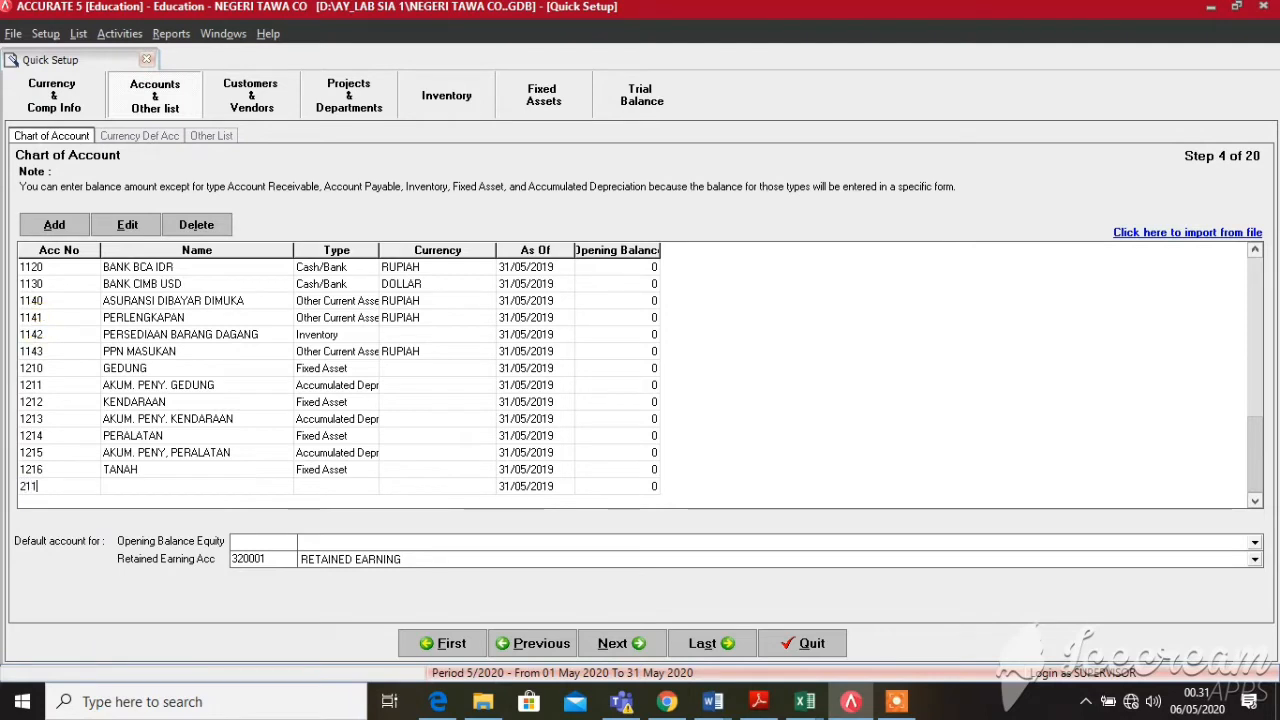
text(2)
key(Tab)
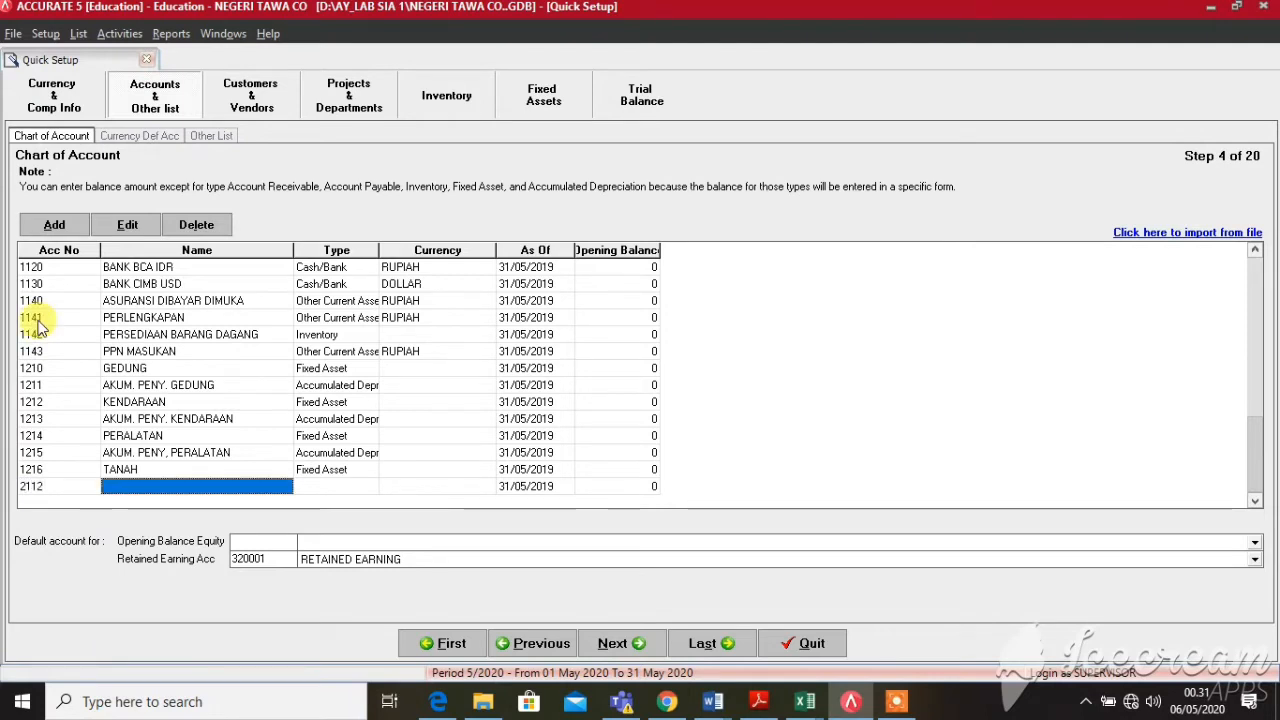
text(HUTAN)
key(BackSpace)
key(BackSpace)
key(BackSpace)
key(BackSpace)
key(BackSpace)
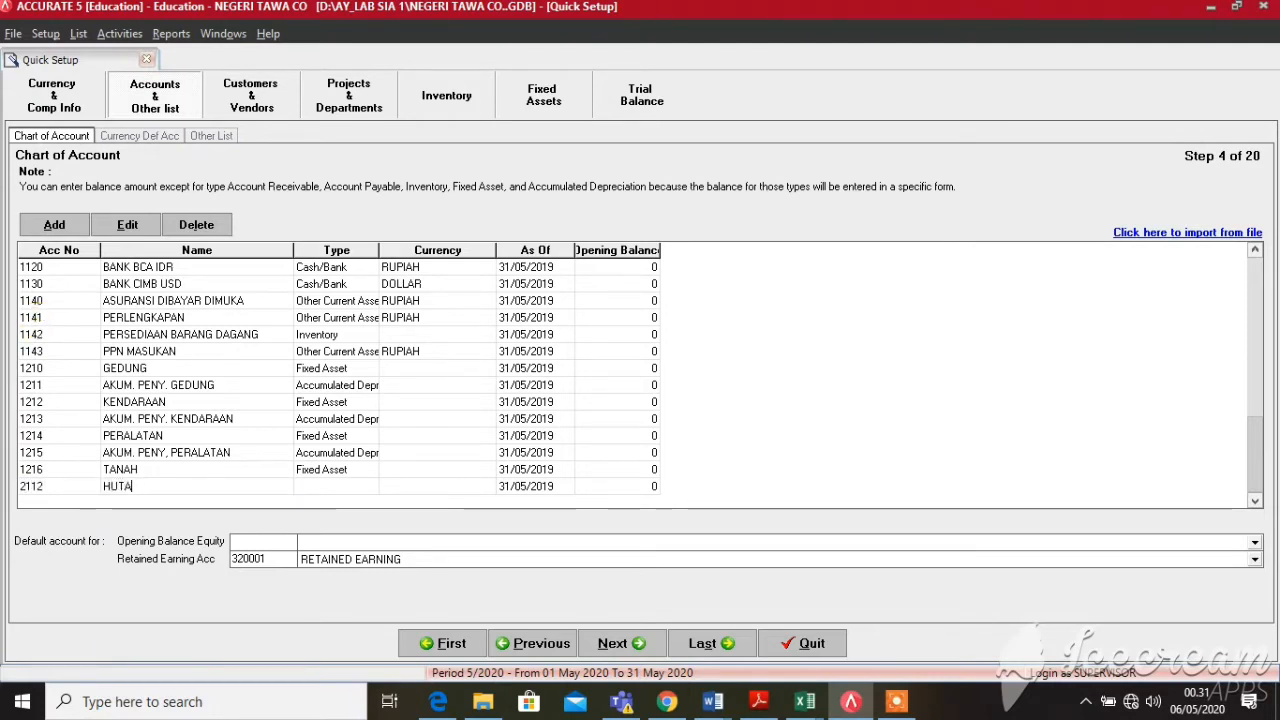
text(UTANG USAHA)
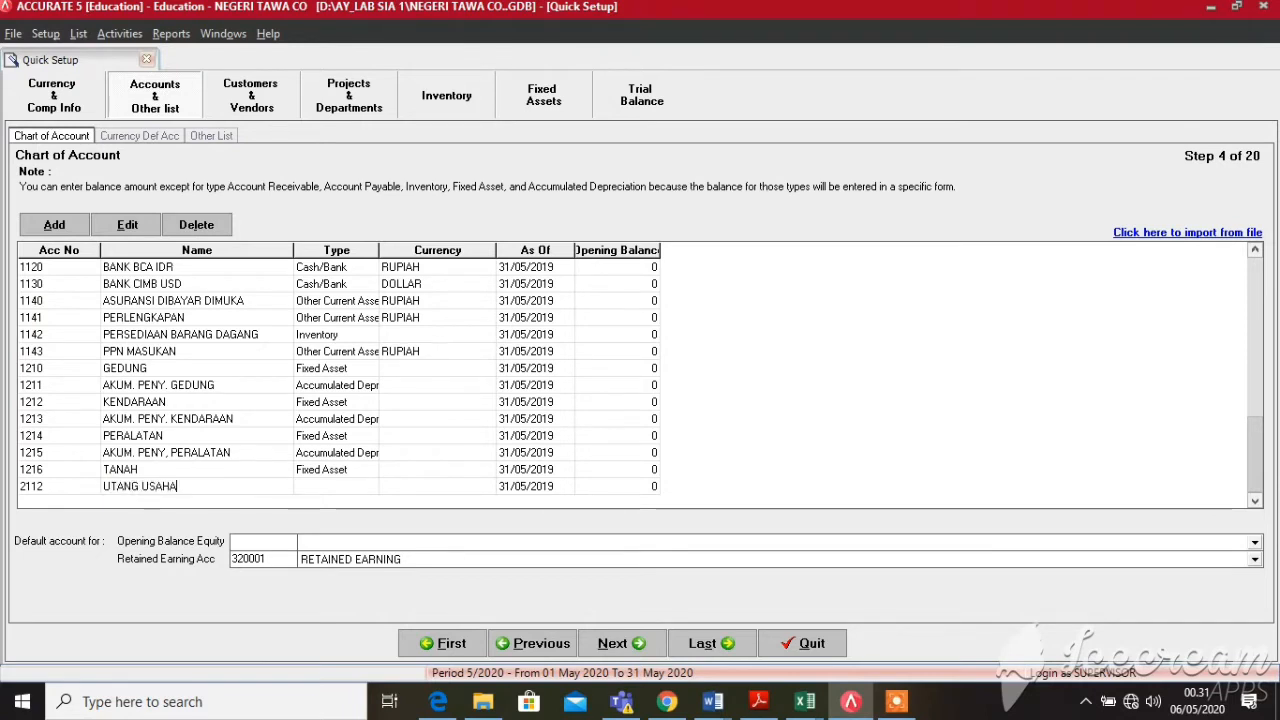
key(BackSpace)
key(BackSpace)
key(BackSpace)
key(BackSpace)
key(BackSpace)
text(BUNGA)
key(Tab)
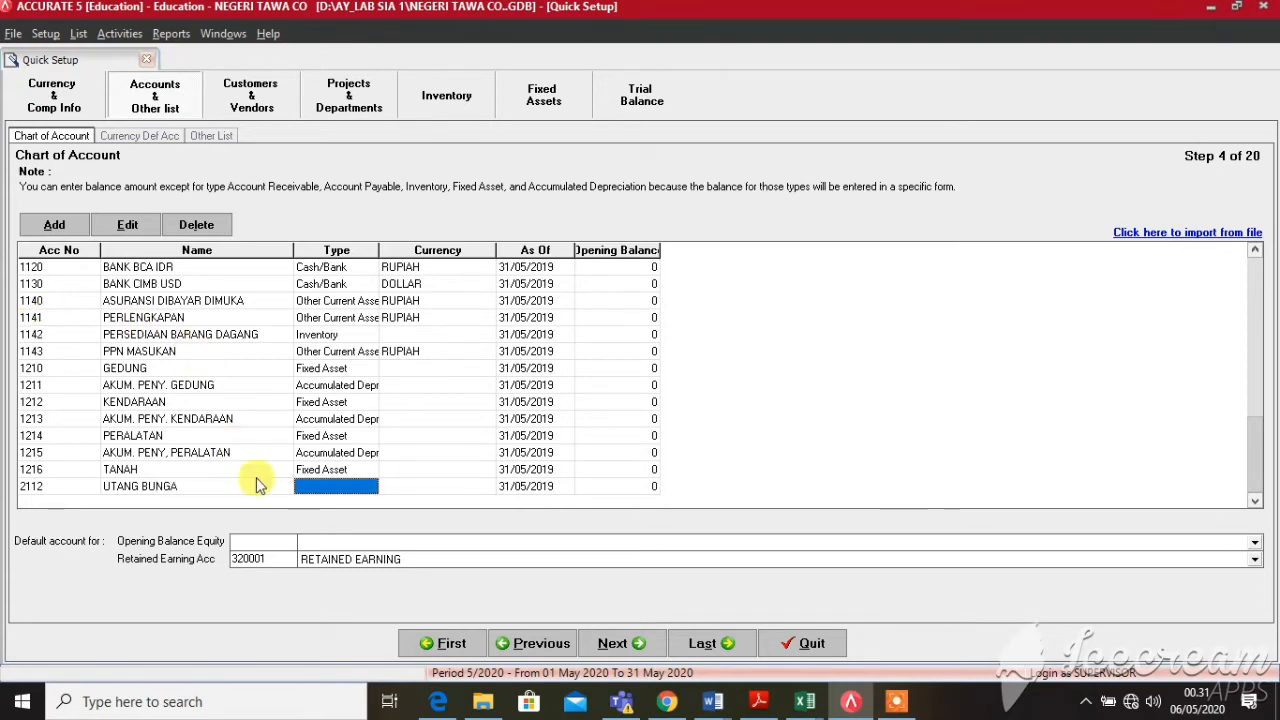
Set UTANG BUNGA's type to Other Current Liability, keeping RUPIAH as its currency
click(326, 486)
click(370, 487)
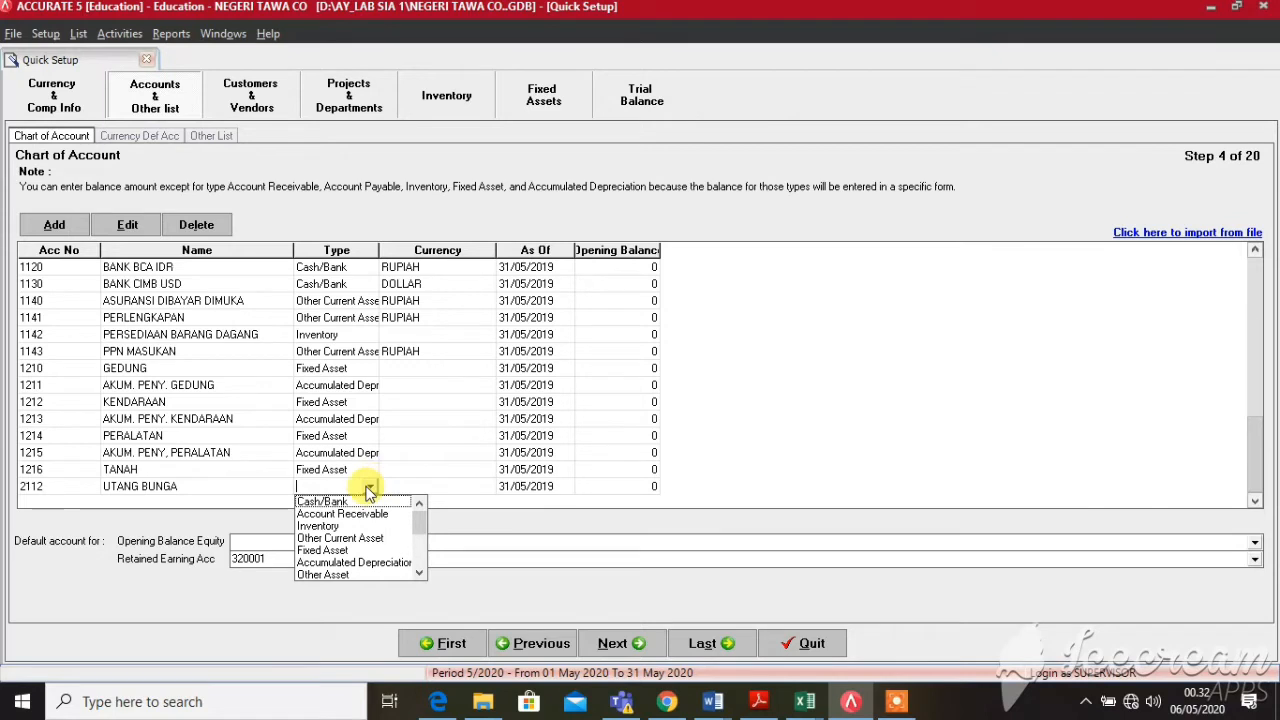
key(o)
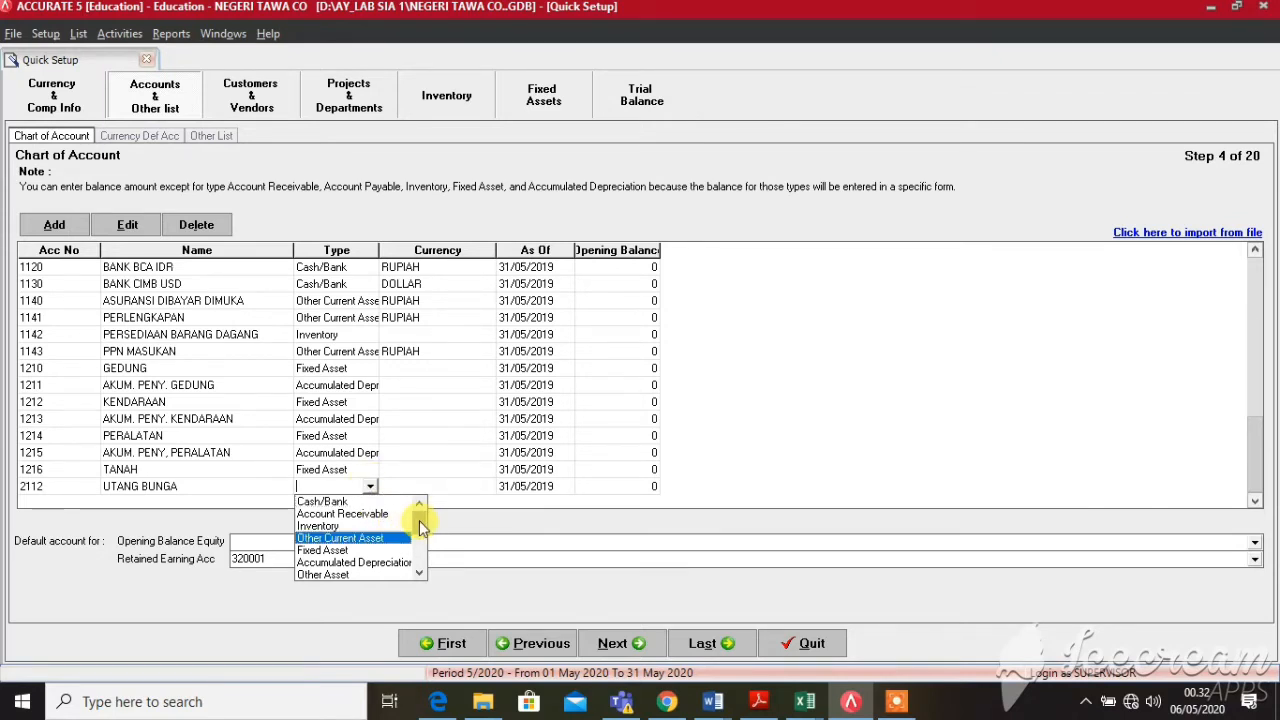
key(Down)
key(Down)
key(Down)
key(Down)
key(Down)
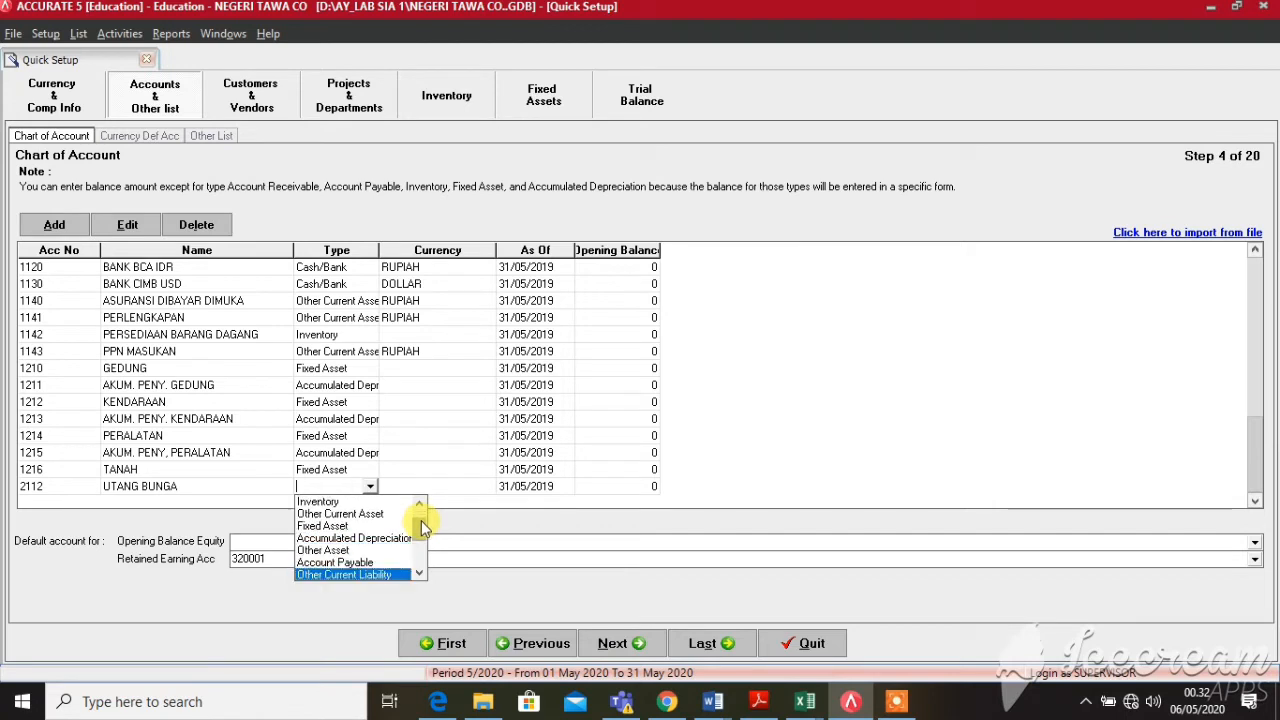
key(Return)
key(Tab)
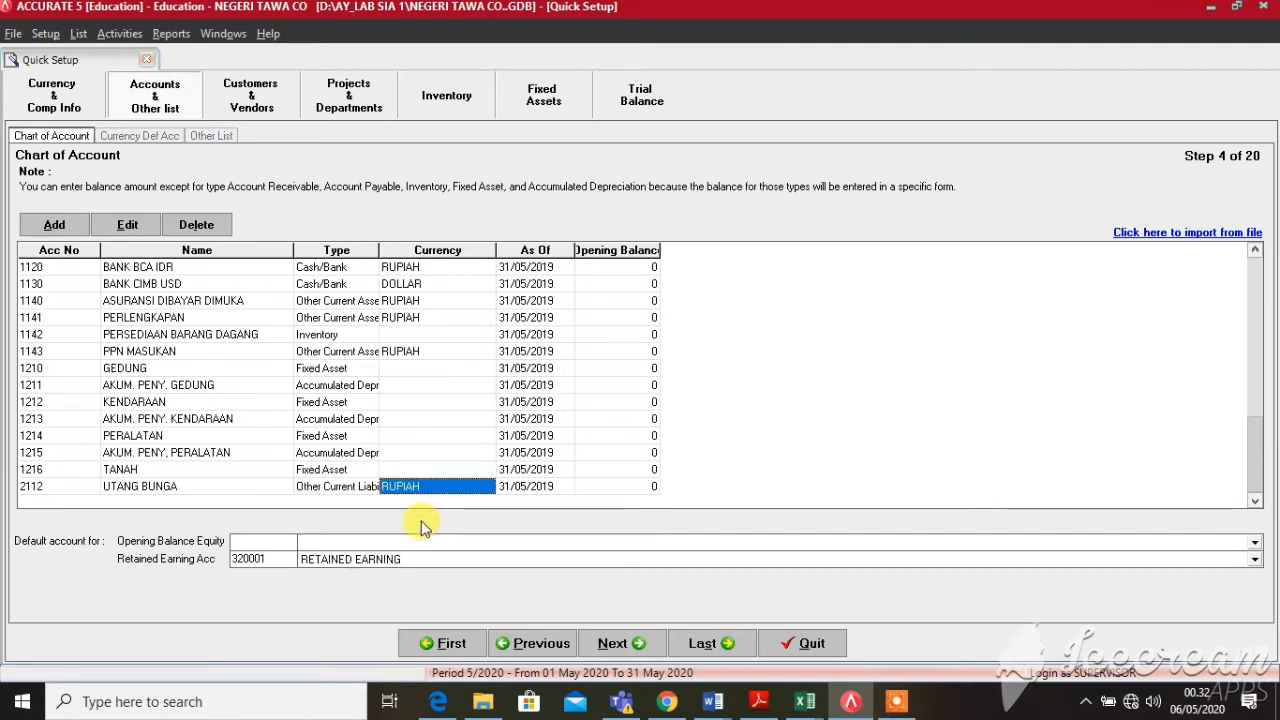
key(Tab)
key(Tab)
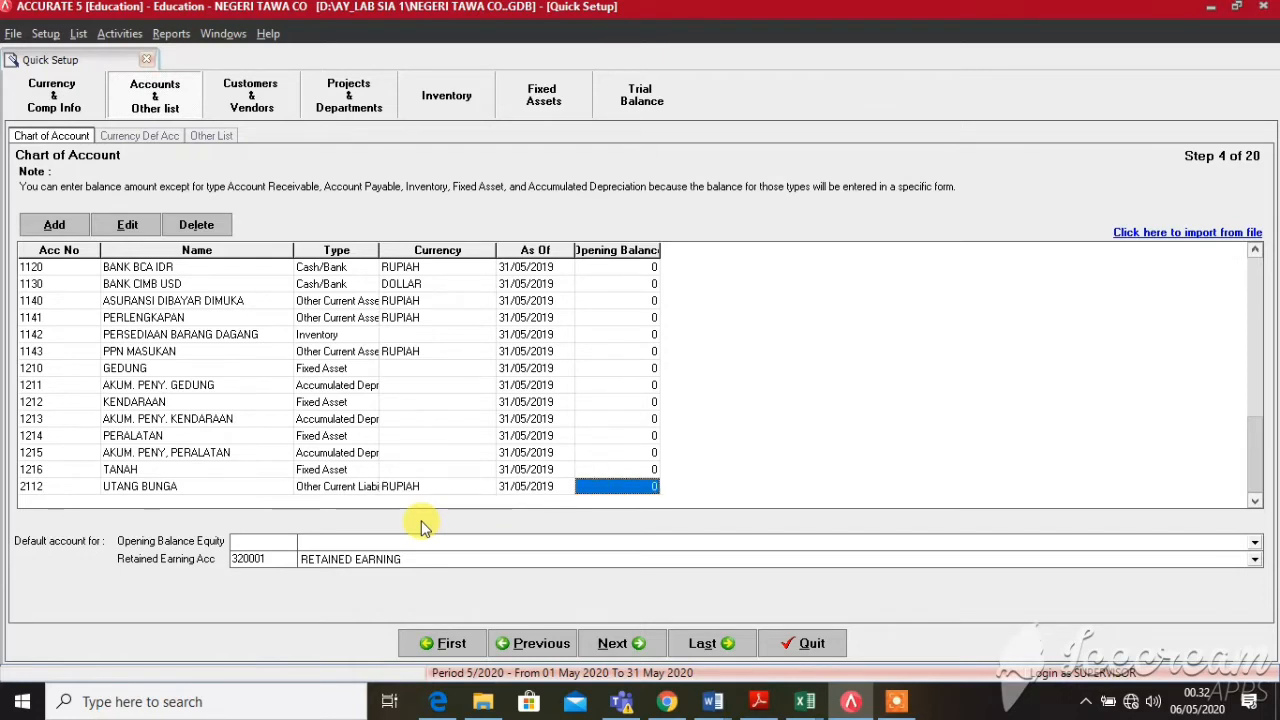
key(Tab)
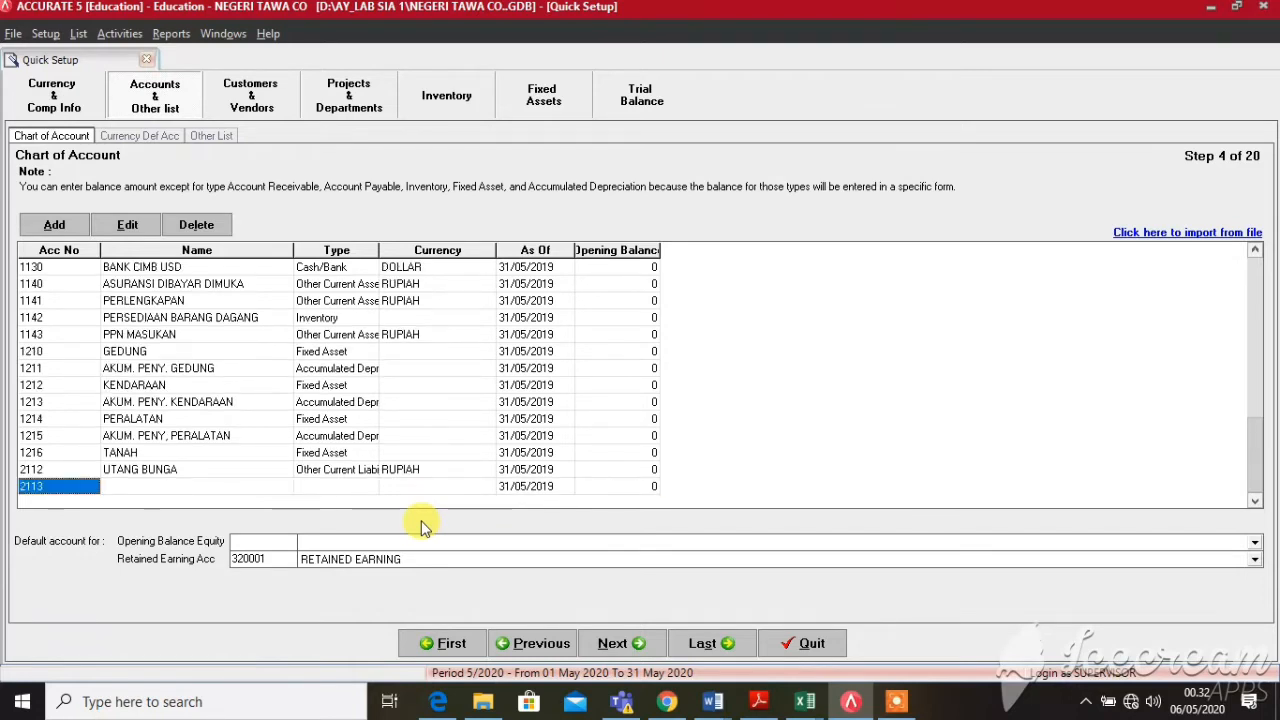
click(335, 476)
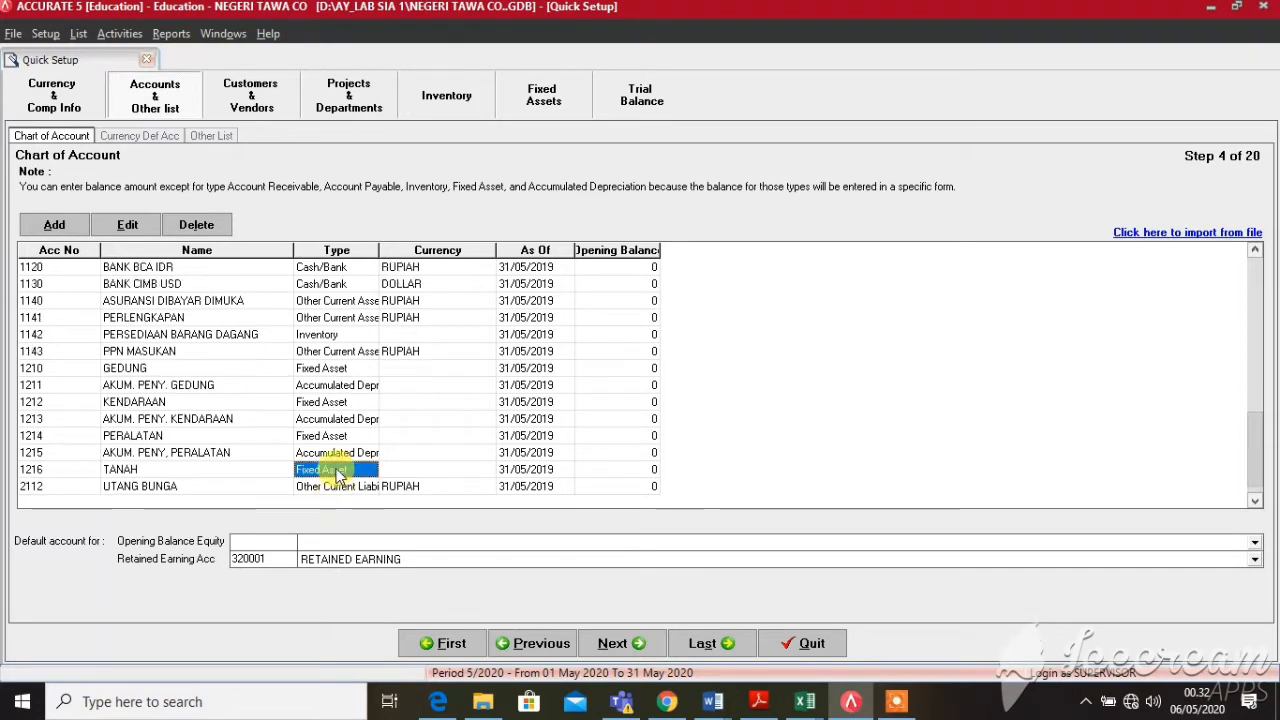
Finish the UTANG BUNGA row and name the new row 2113 UTANG LANCAR LAINNYA
click(328, 488)
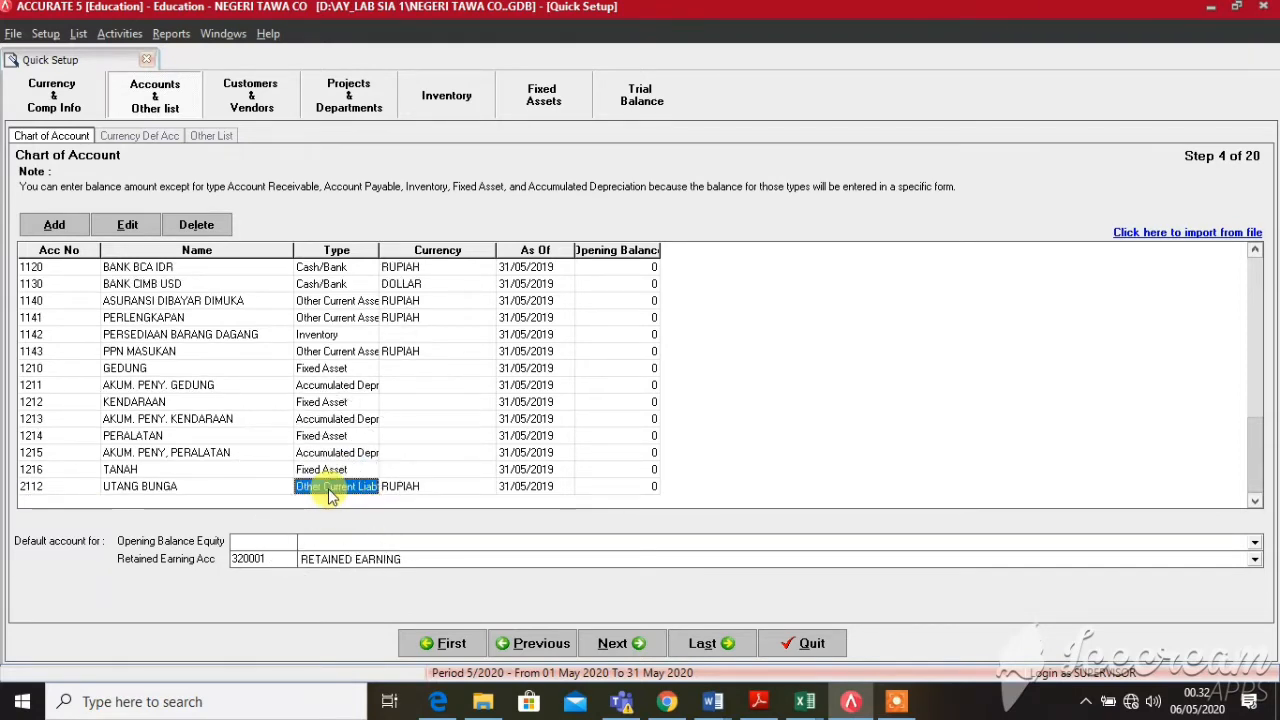
click(330, 490)
key(Tab)
key(Tab)
key(Tab)
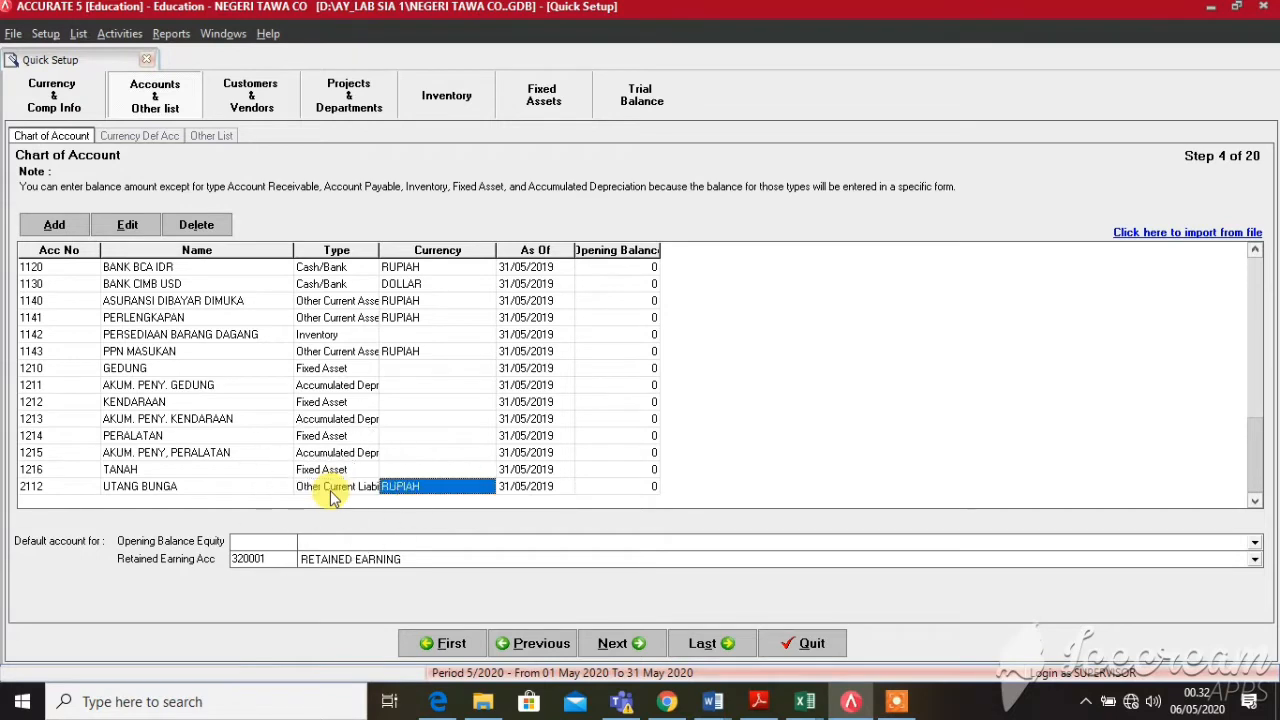
key(Tab)
key(Tab)
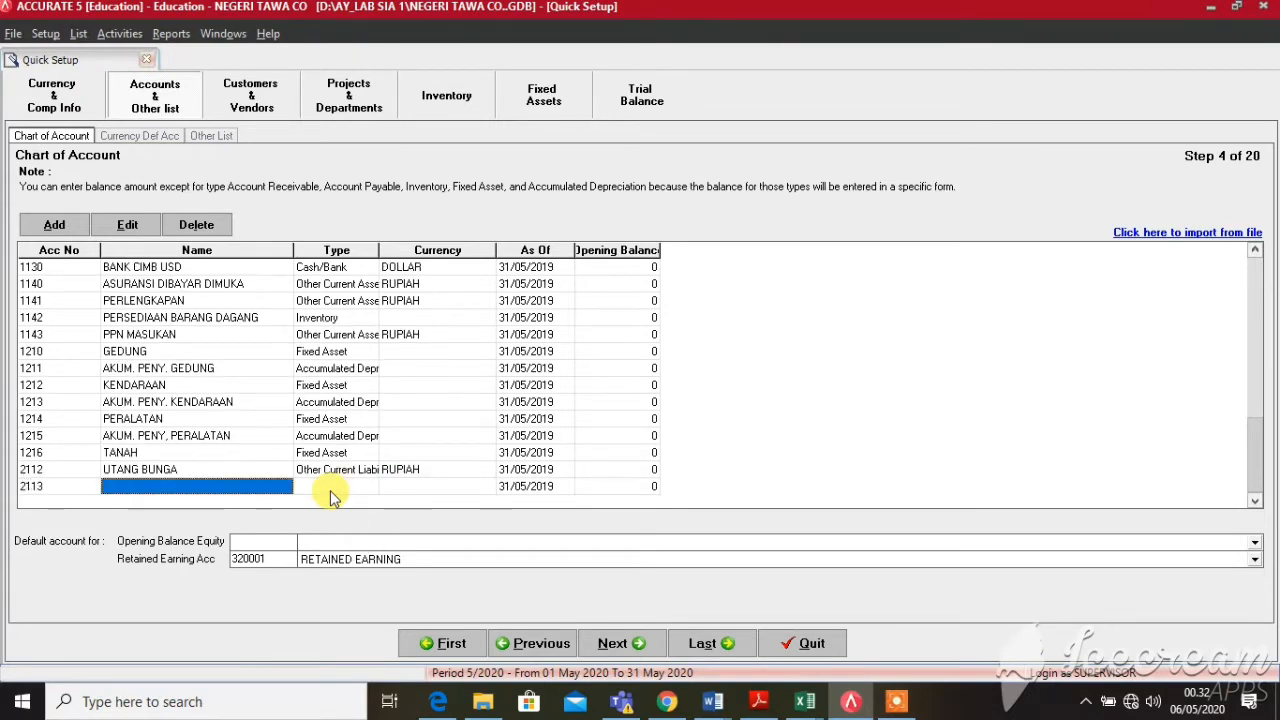
text(UTANG)
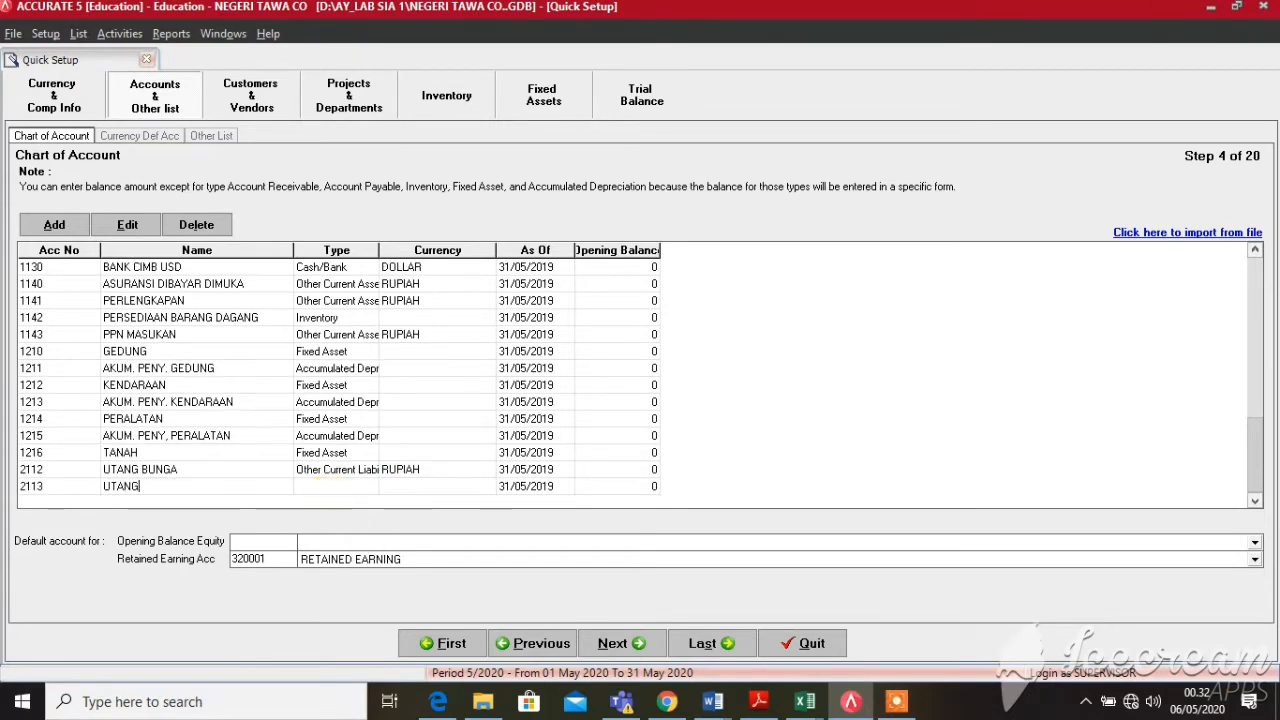
text( USAHA )
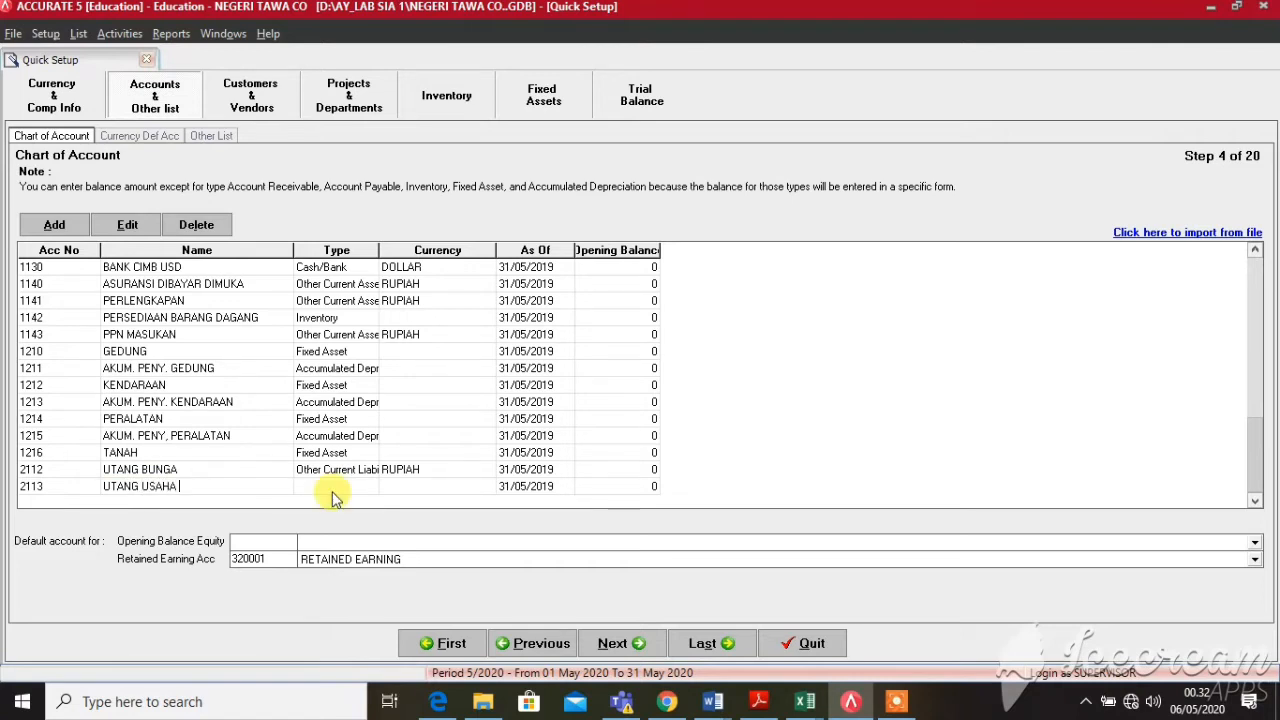
text(USAHA)
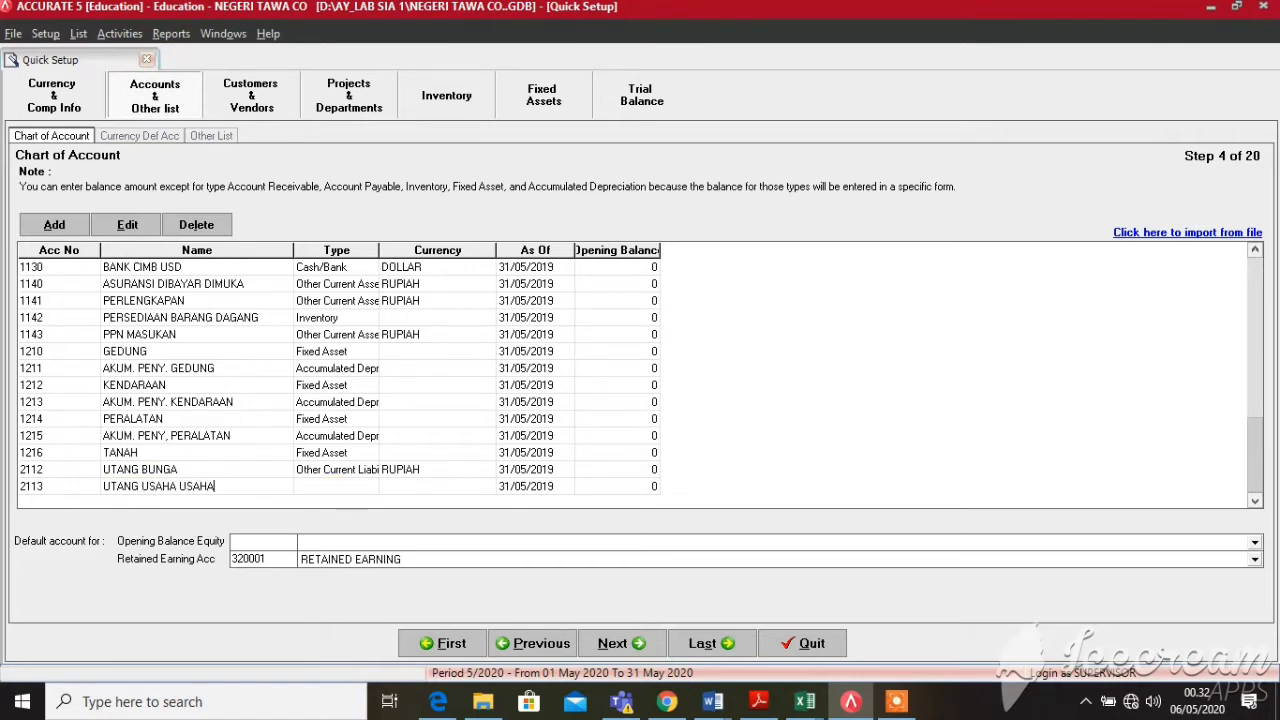
text( LAINNYA)
key(BackSpace)
key(BackSpace)
key(BackSpace)
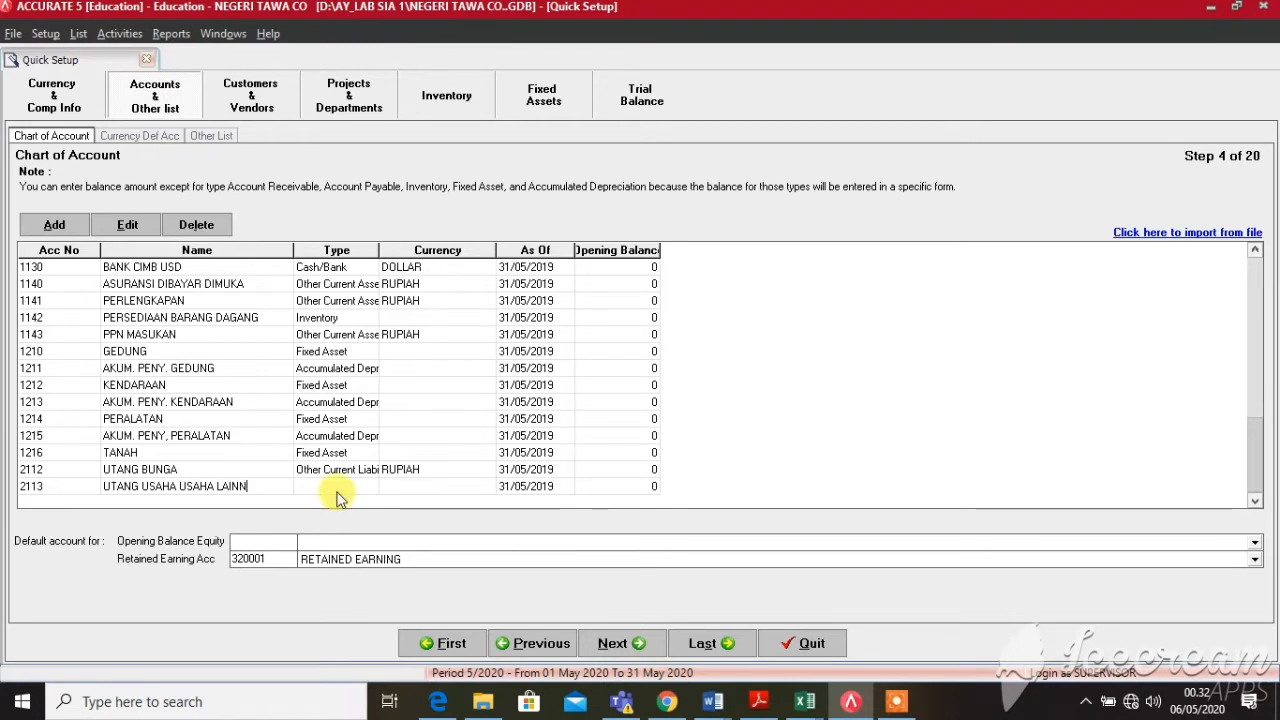
key(BackSpace)
key(BackSpace)
key(BackSpace)
key(BackSpace)
key(BackSpace)
key(BackSpace)
key(BackSpace)
key(BackSpace)
key(BackSpace)
key(BackSpace)
key(BackSpace)
key(BackSpace)
key(BackSpace)
key(BackSpace)
key(BackSpace)
key(BackSpace)
text(LAN)
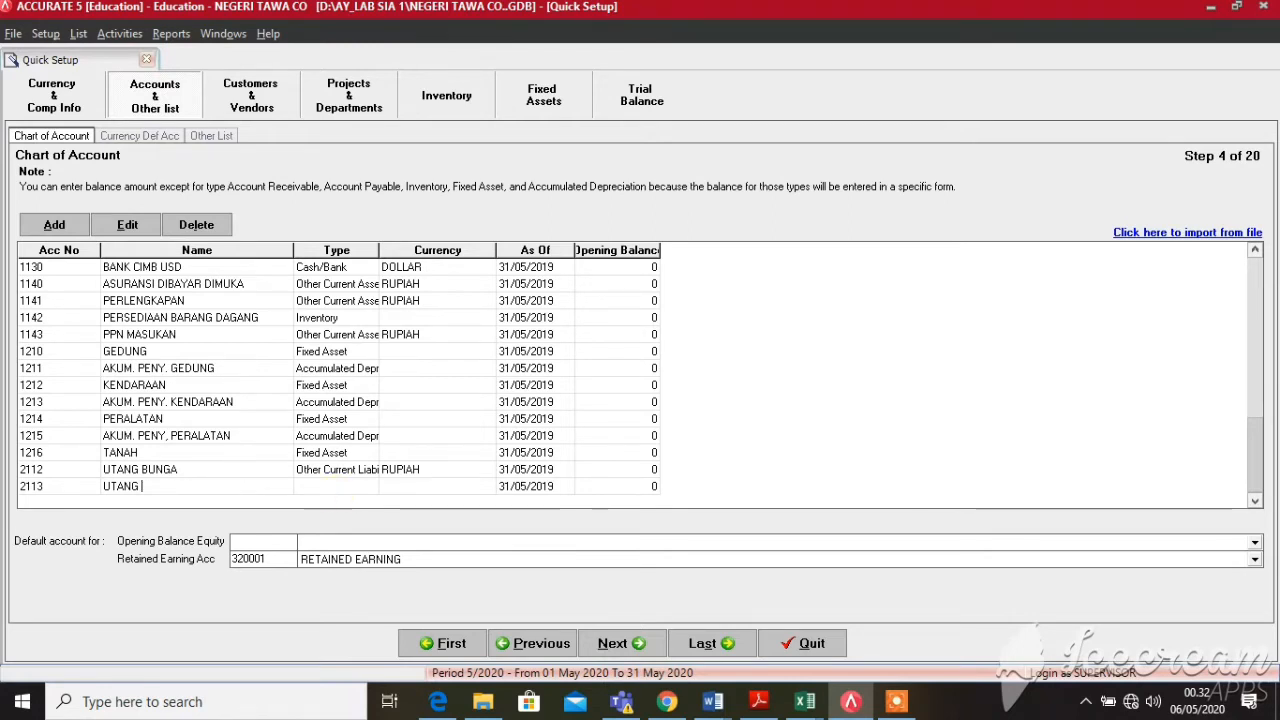
text(CAR L)
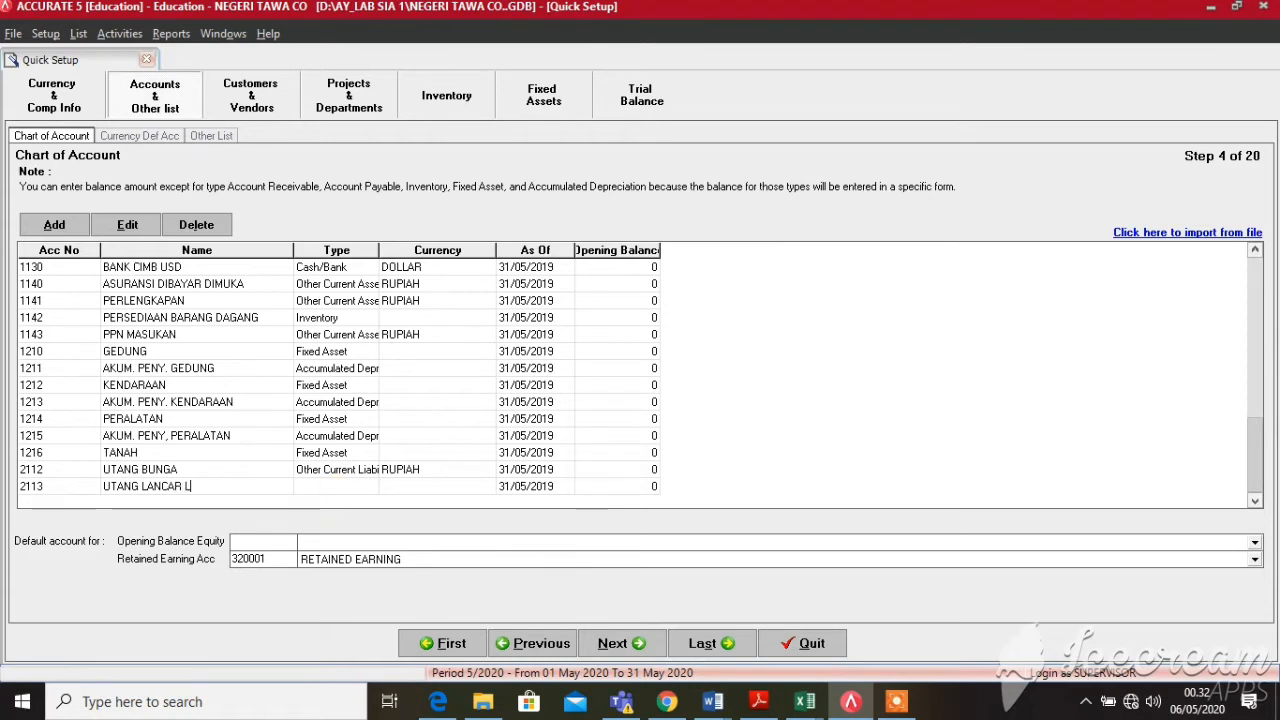
text(AINNYA)
key(Tab)
Set account 2113's type to Other Current Liability
click(337, 486)
click(369, 486)
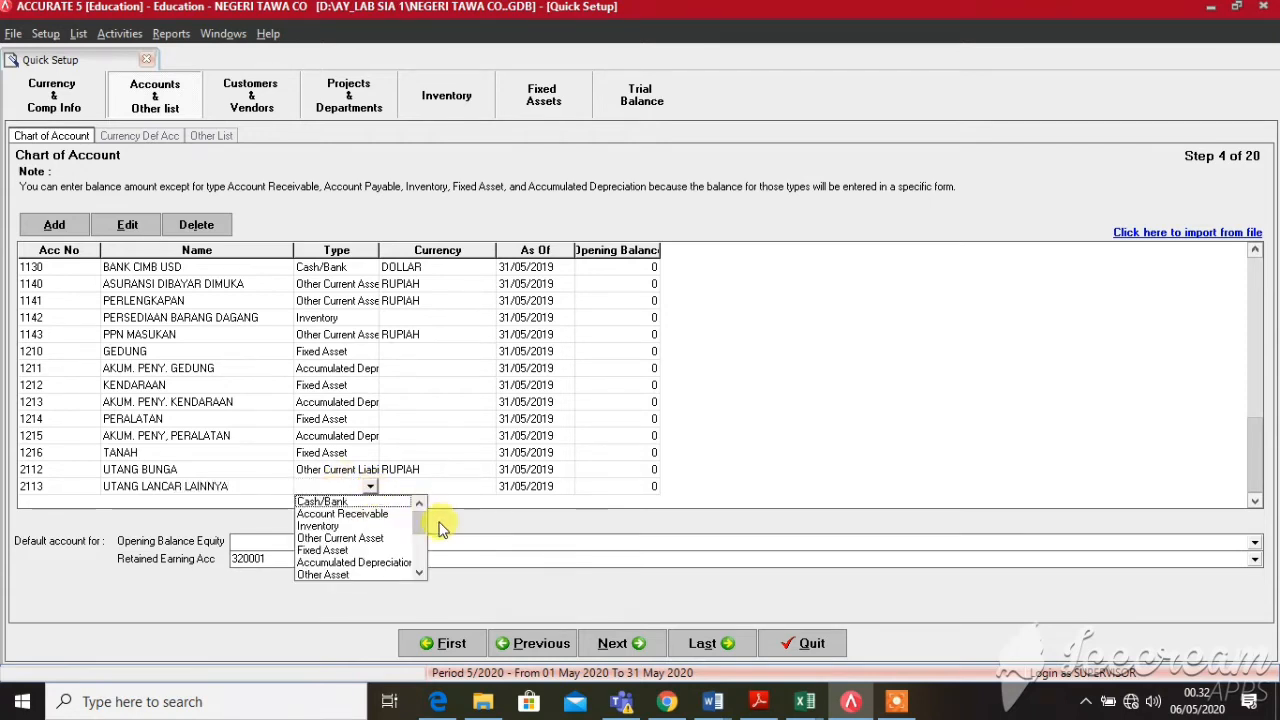
drag(423, 514, 420, 531)
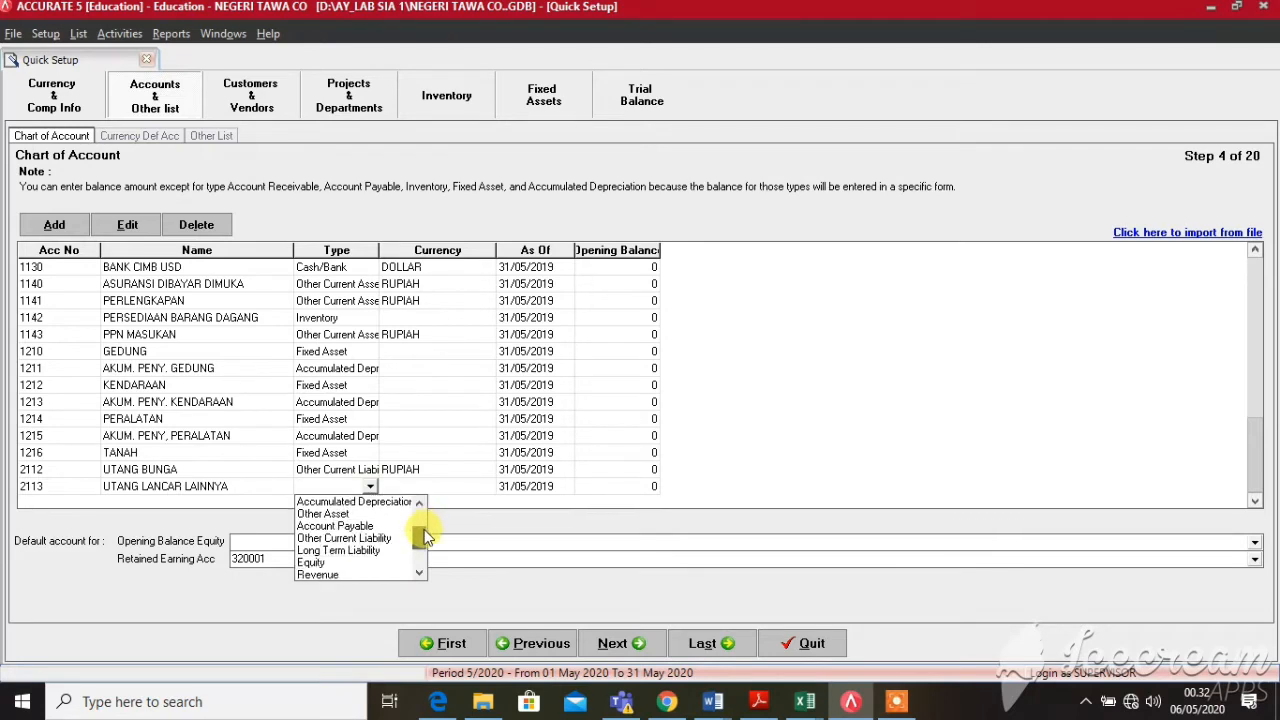
click(369, 540)
key(Tab)
key(Tab)
key(Tab)
key(Tab)
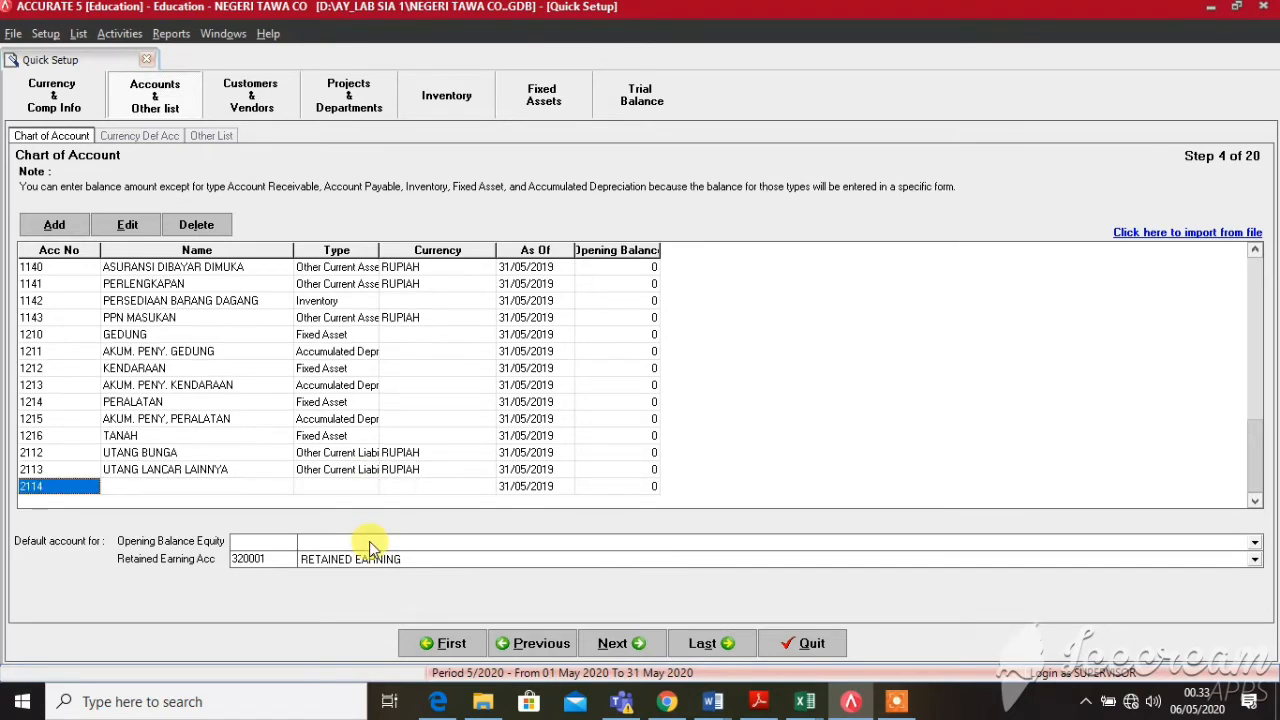
Enter account number 2210 with the name UTANG BANK HSBC
text(221)
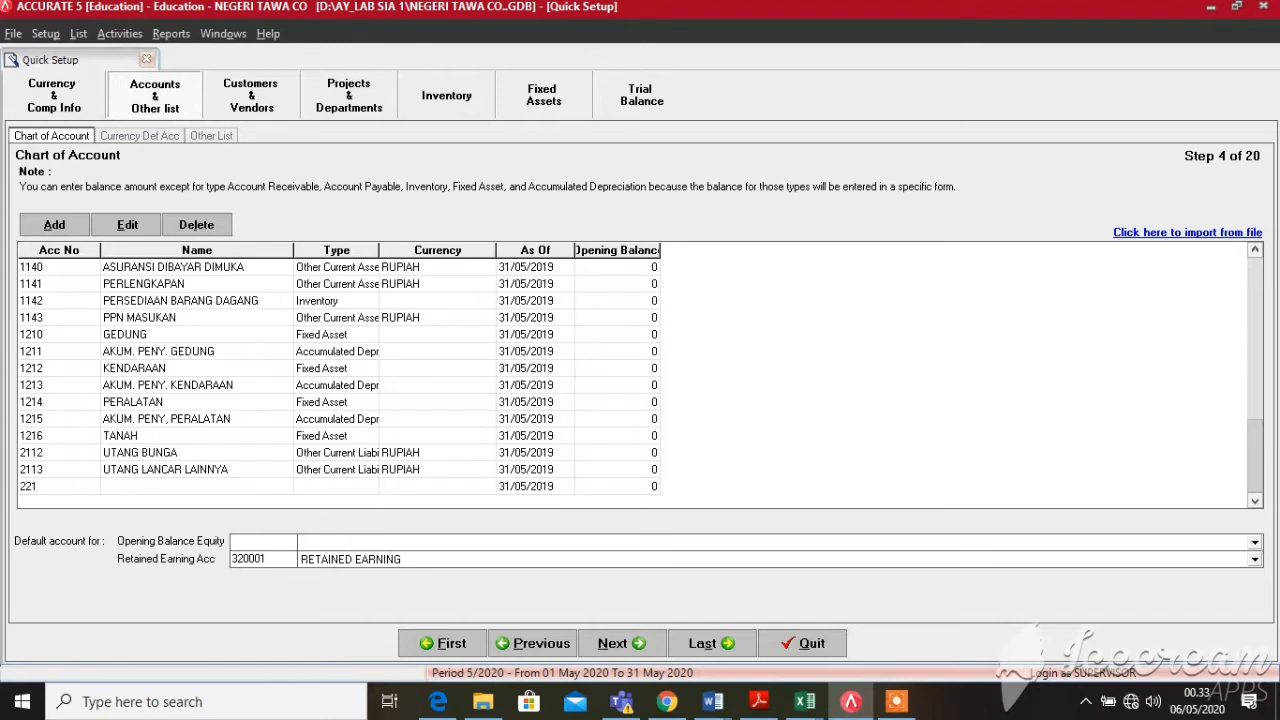
text(0)
key(Tab)
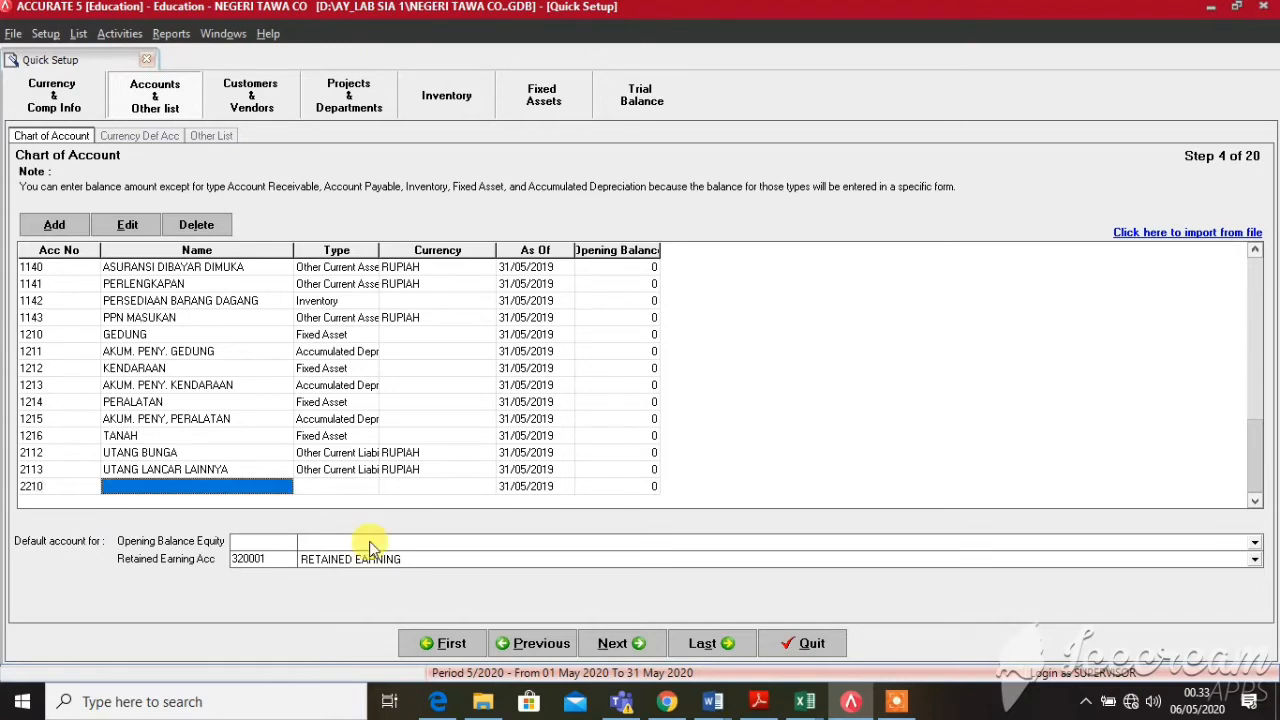
text(UTAN)
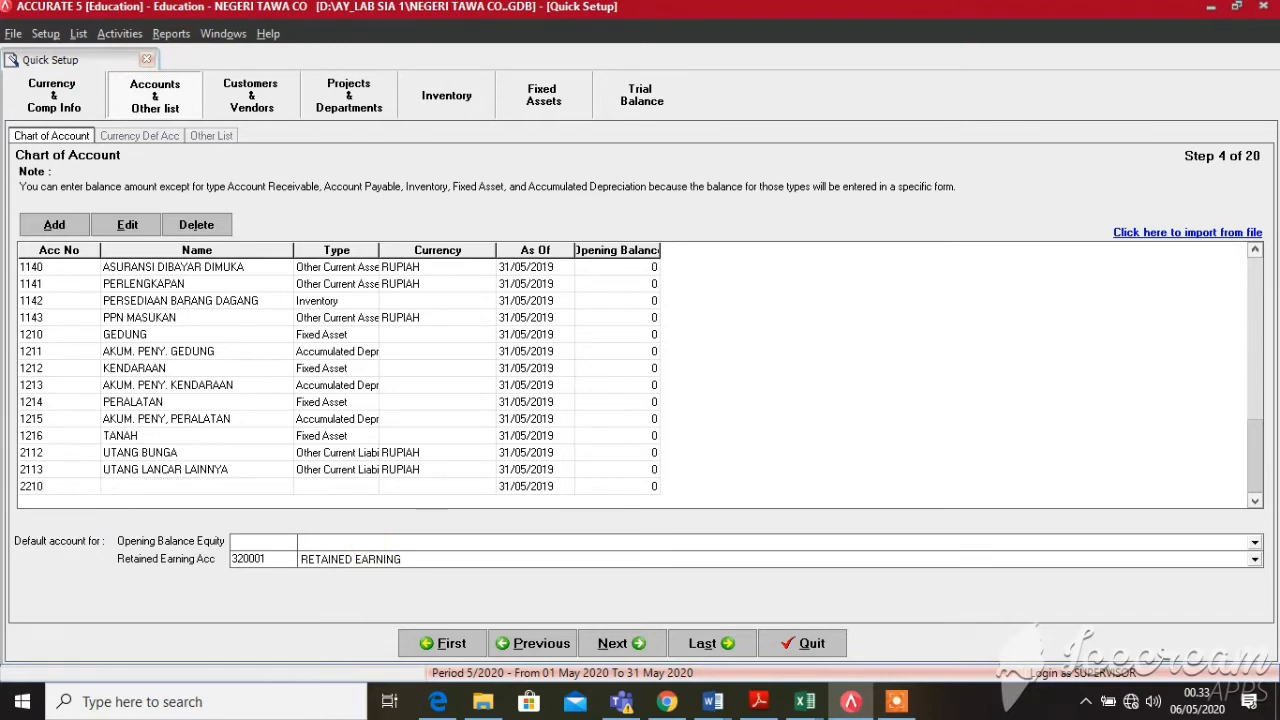
text(G BANK HSBC)
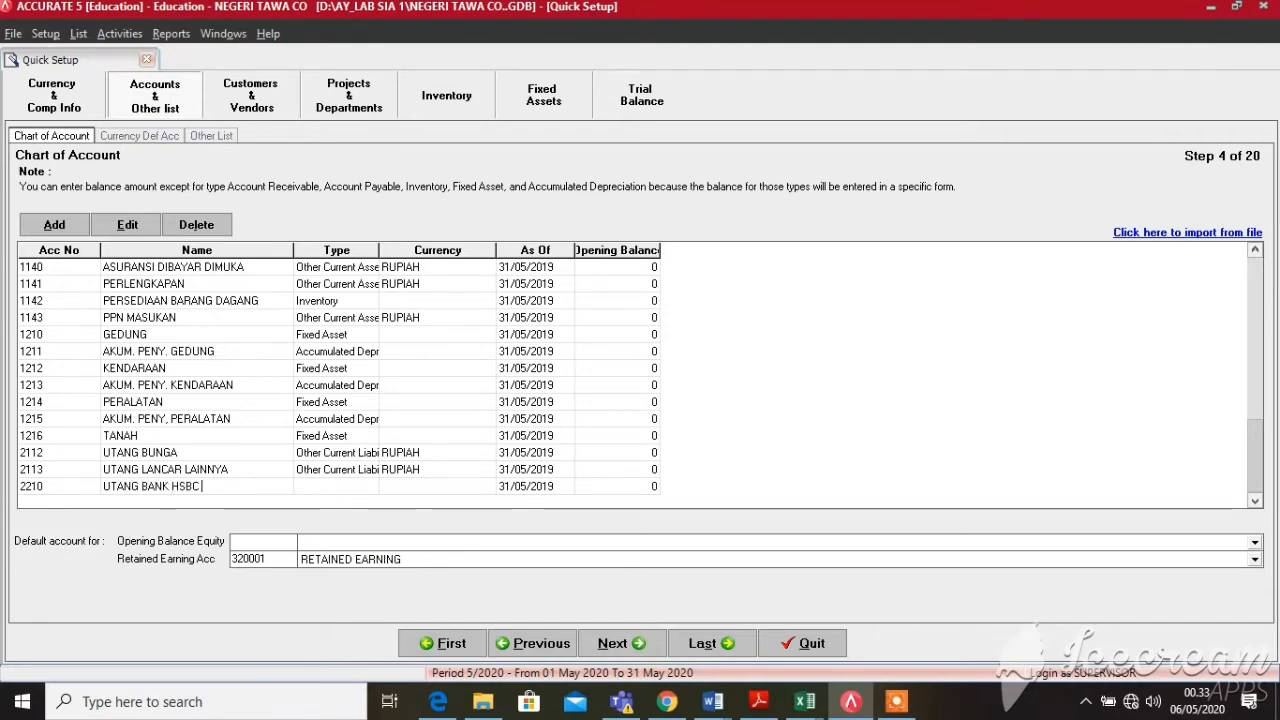
key(Tab)
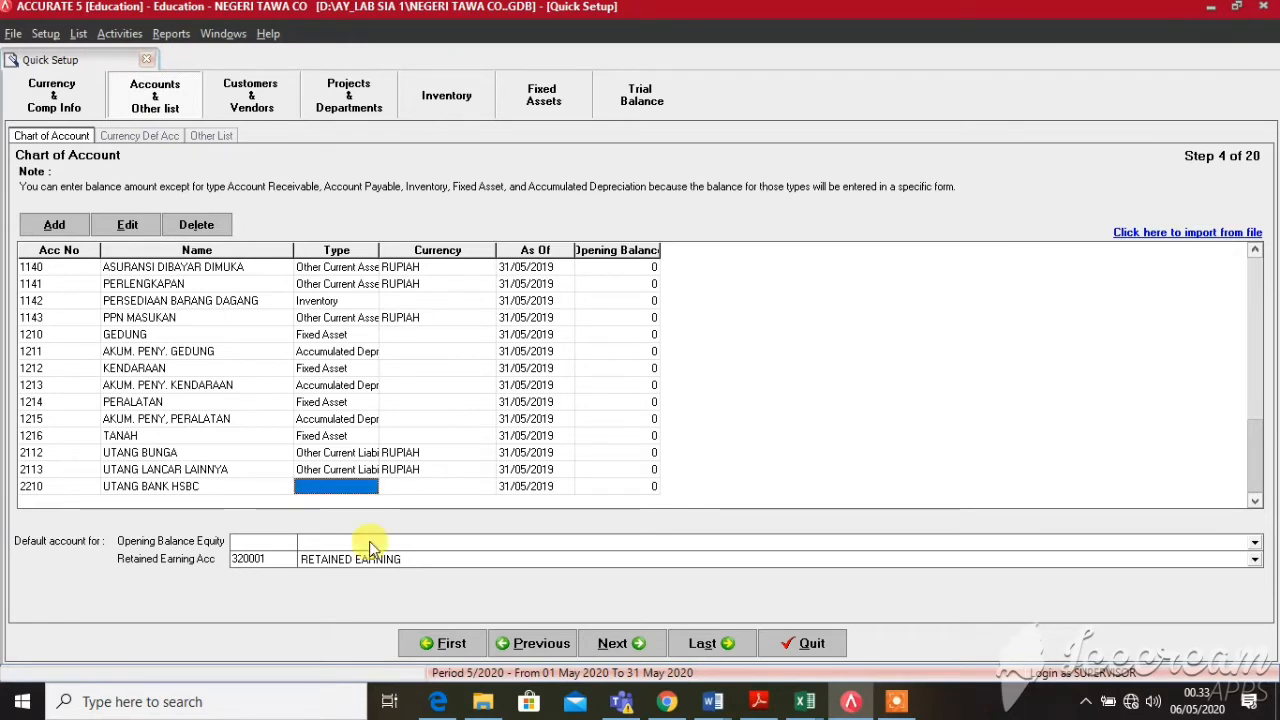
key(Tab)
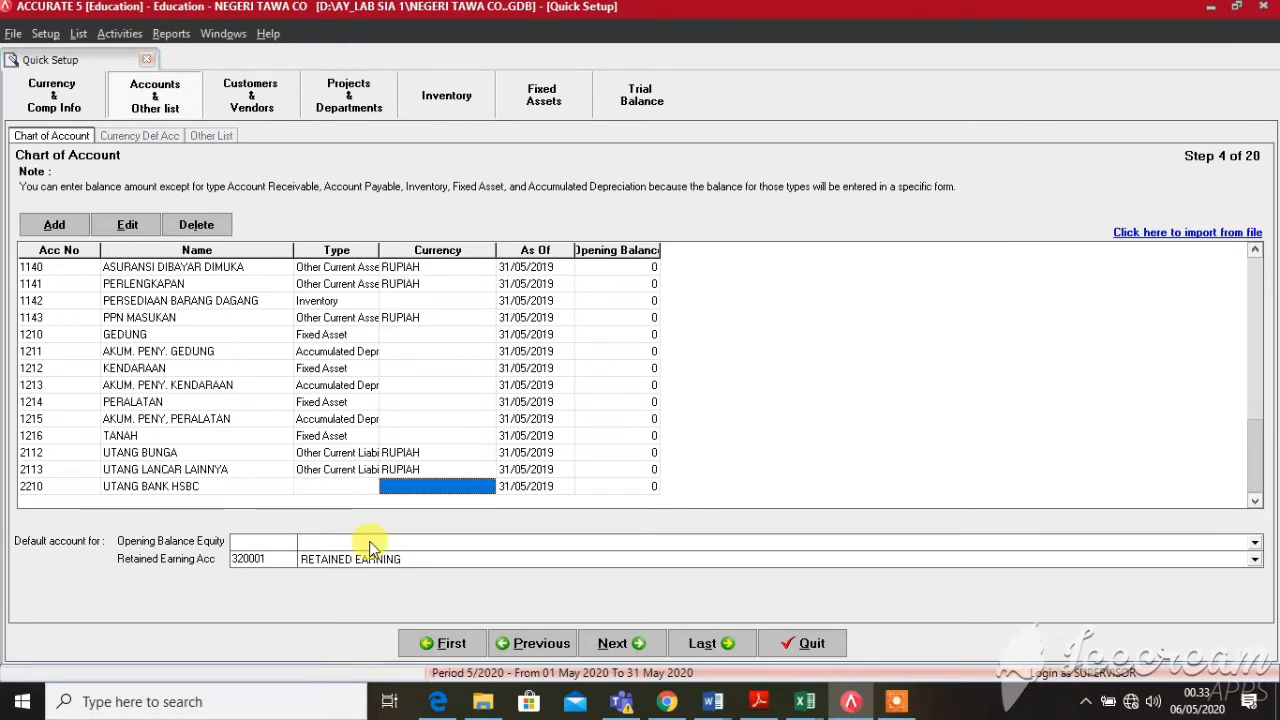
Dismiss the missing-type warning and set 2210's type to Long Term Liability
double_click(350, 487)
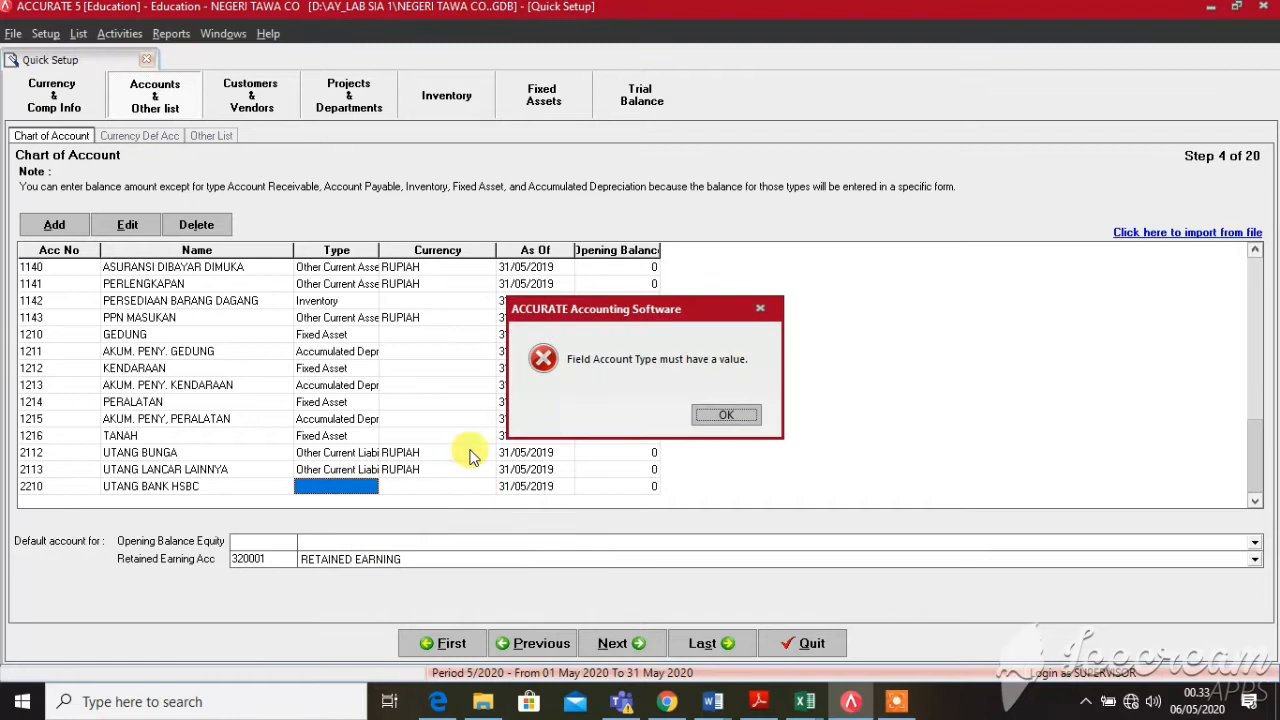
click(730, 415)
click(366, 488)
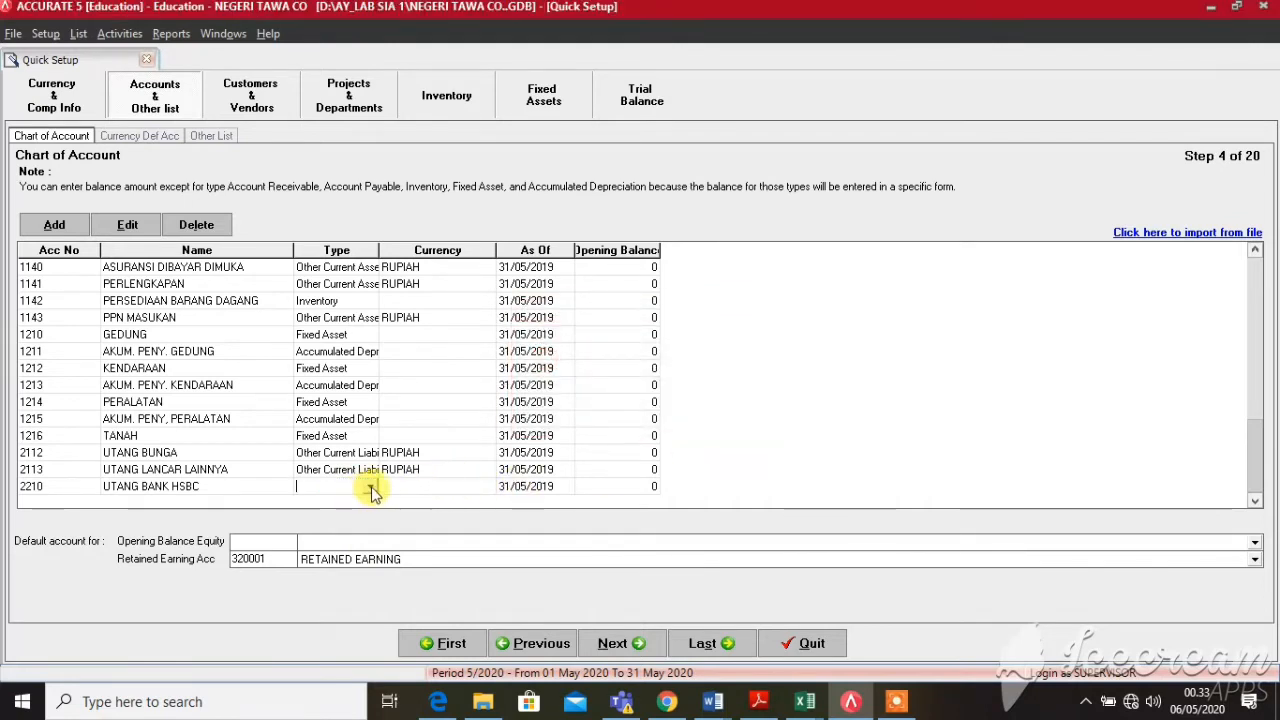
click(373, 488)
key(l)
key(Return)
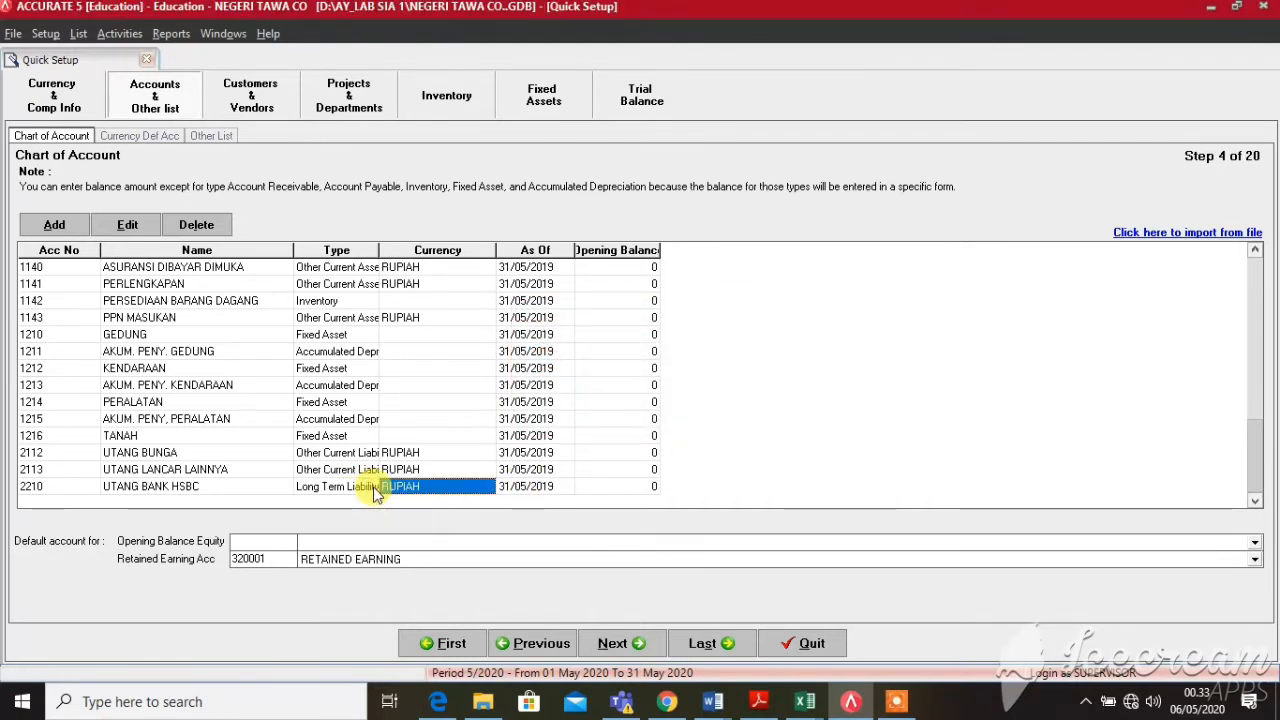
key(Return)
key(Return)
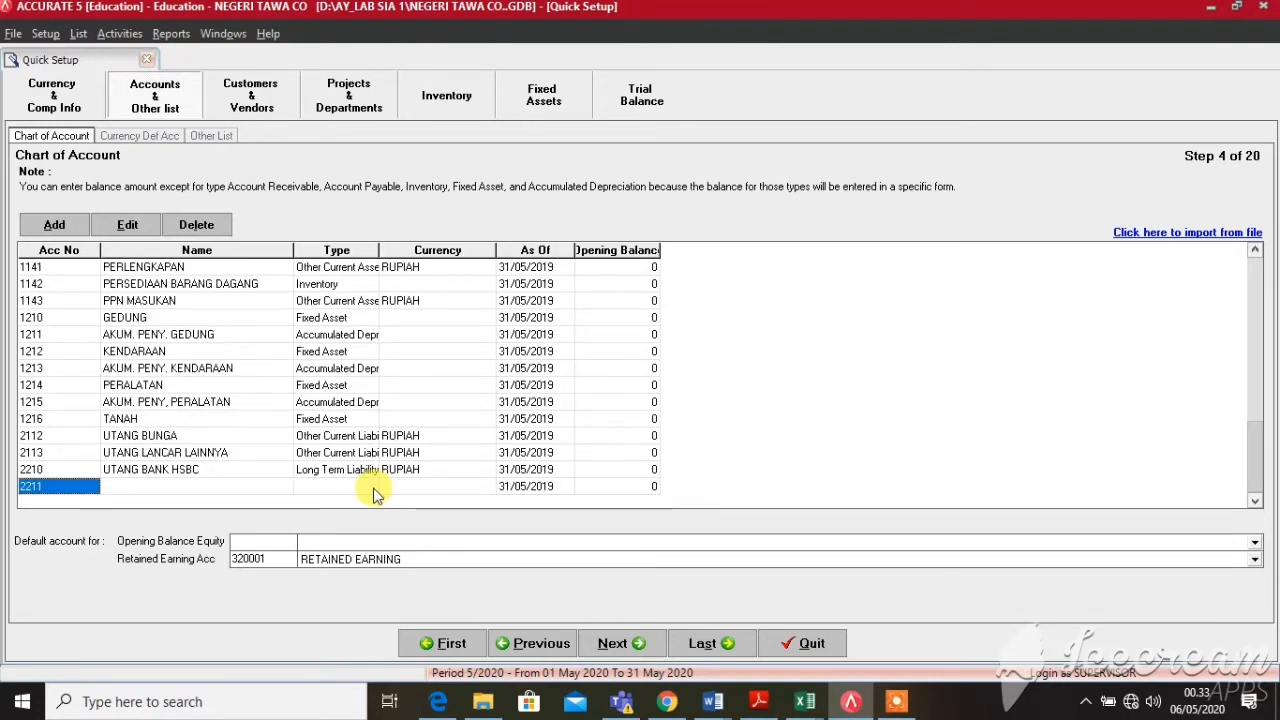
Enter account 3110 with the owner's MODAL capital name and set its type to Equity
text(311)
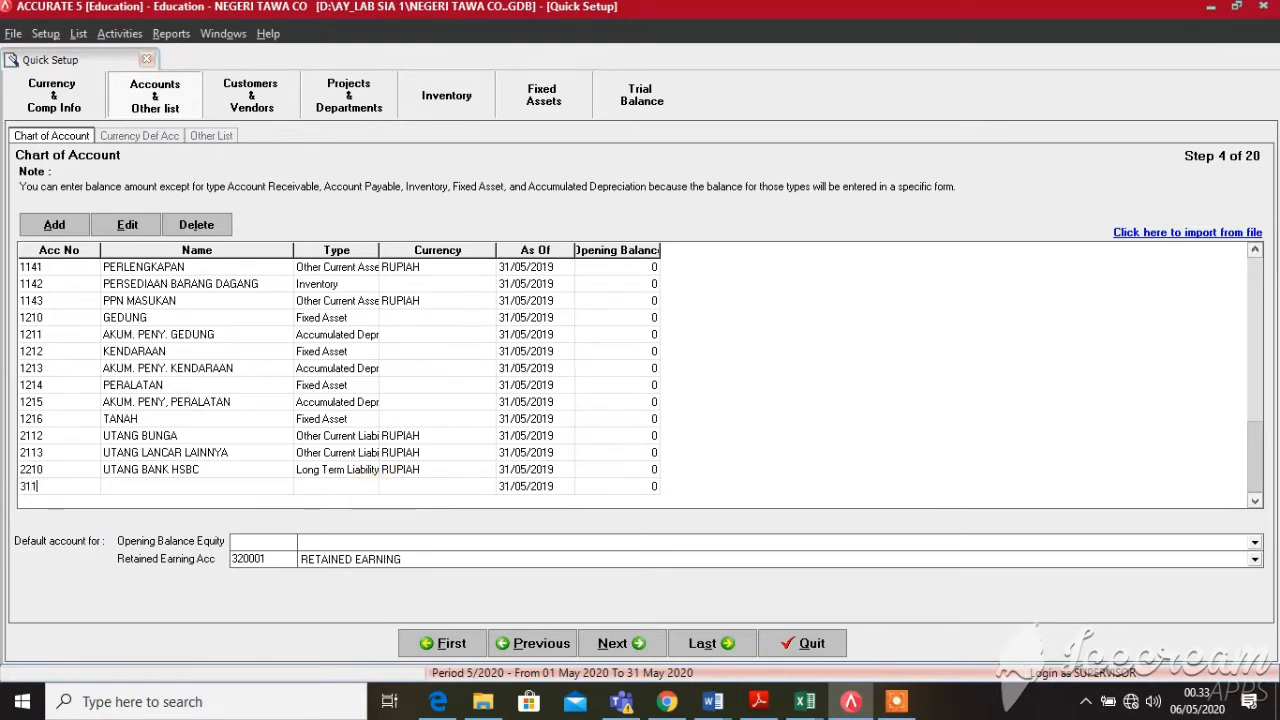
text(0)
key(Tab)
text(MODAL)
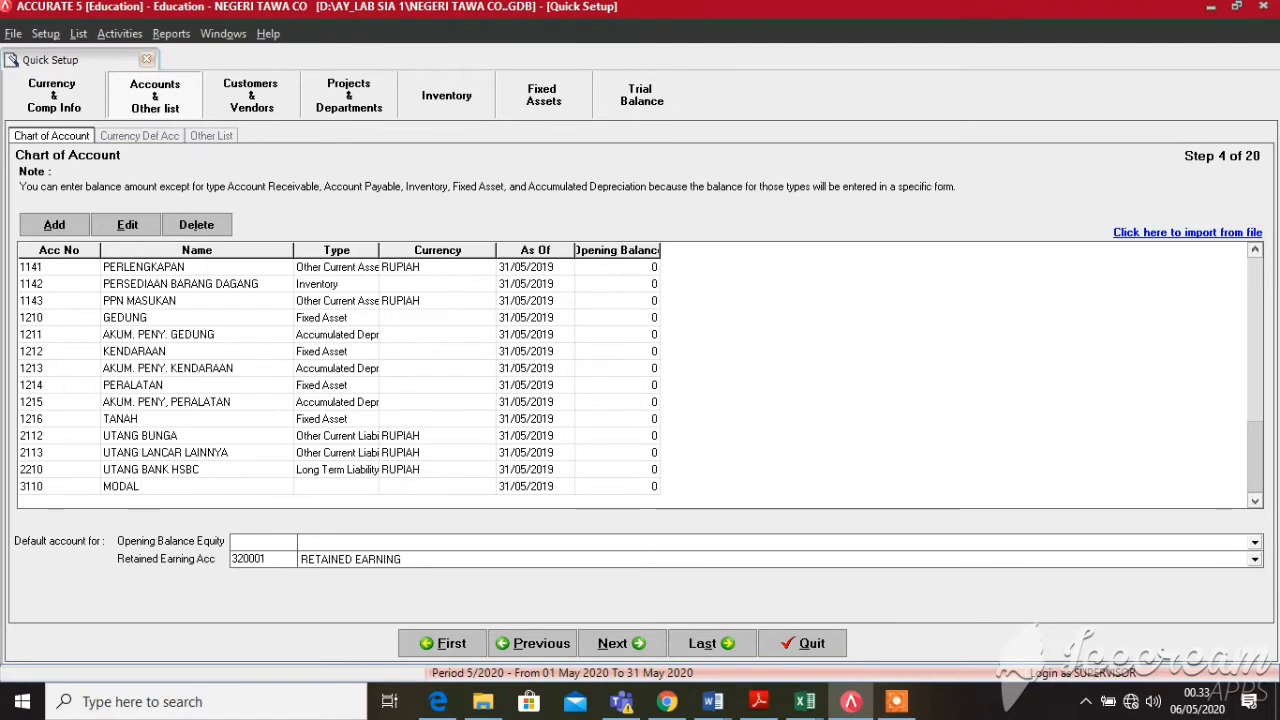
text( MADAME N. W)
click(372, 488)
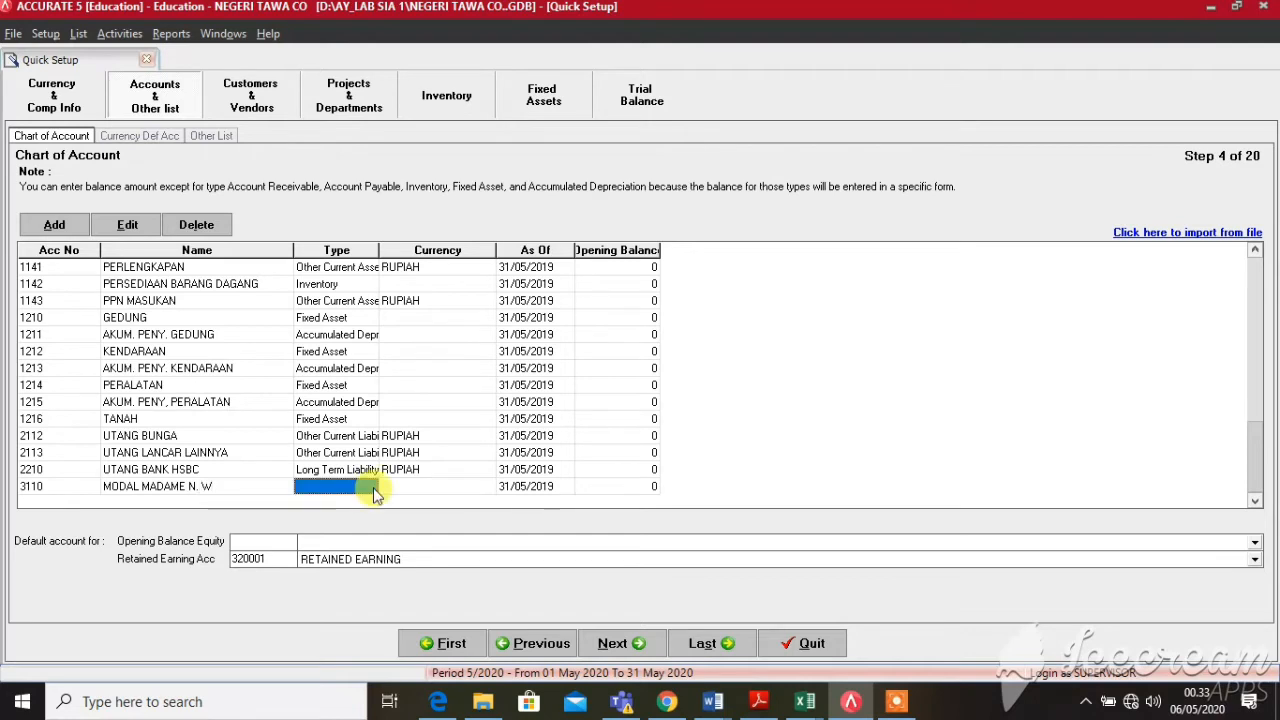
click(372, 488)
click(371, 487)
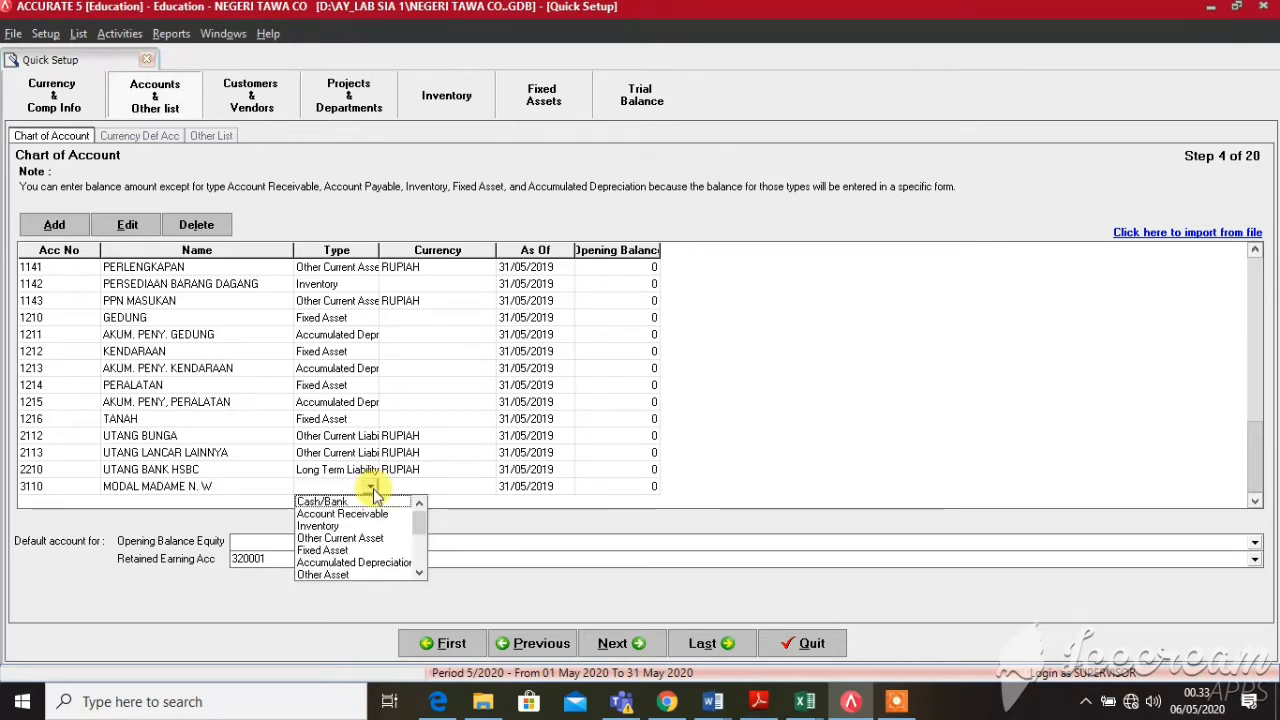
key(e)
key(Return)
key(Return)
key(Return)
key(Return)
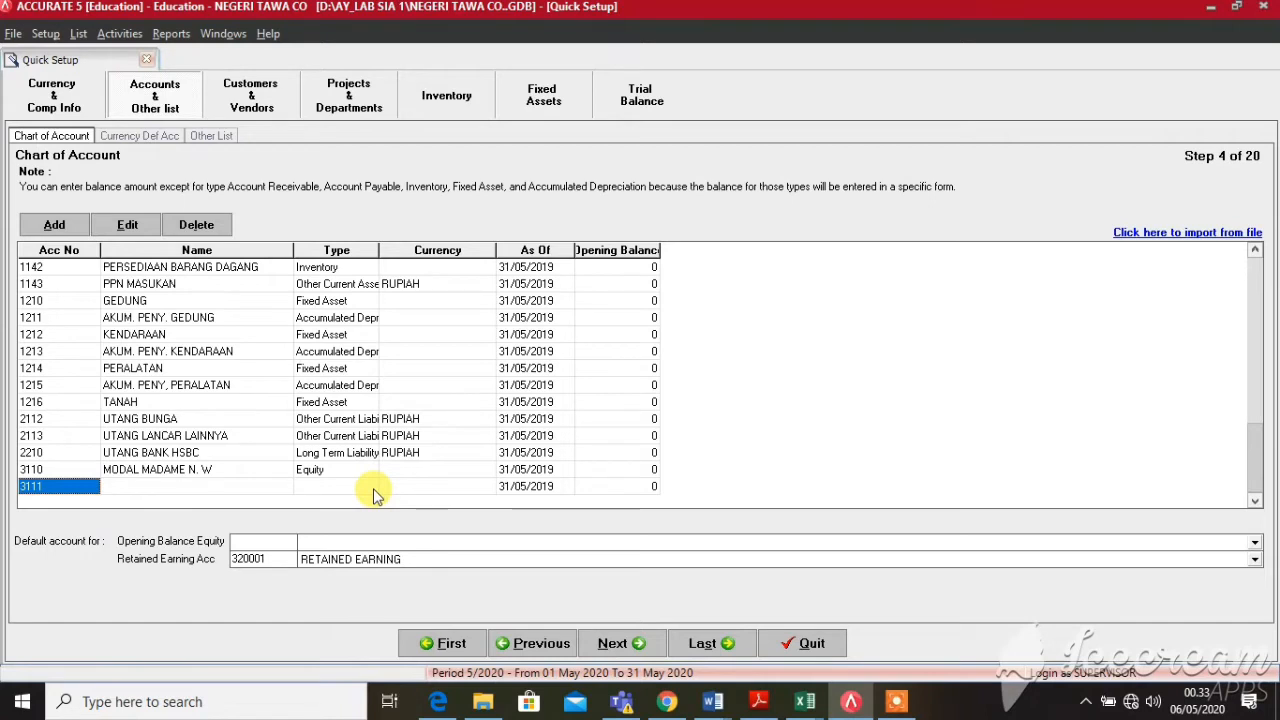
Add account 4110 PENJUALAN with account type Revenue
text(411)
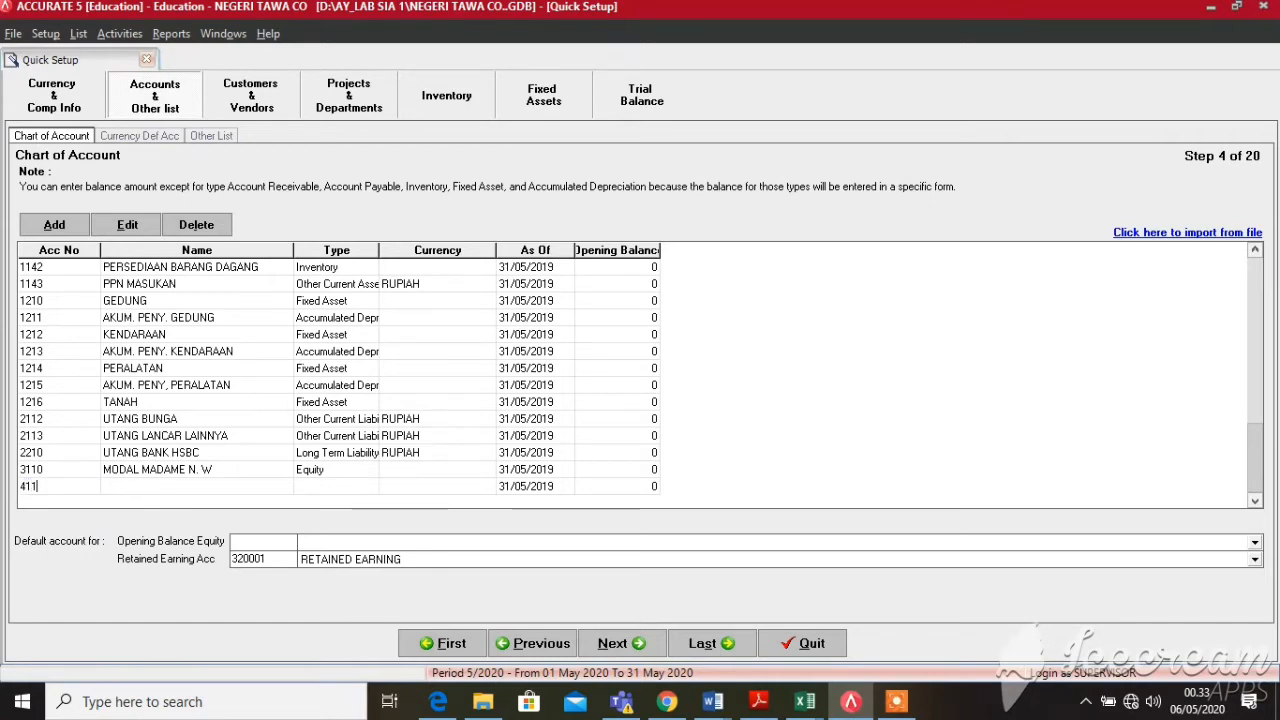
text(0)
key(Tab)
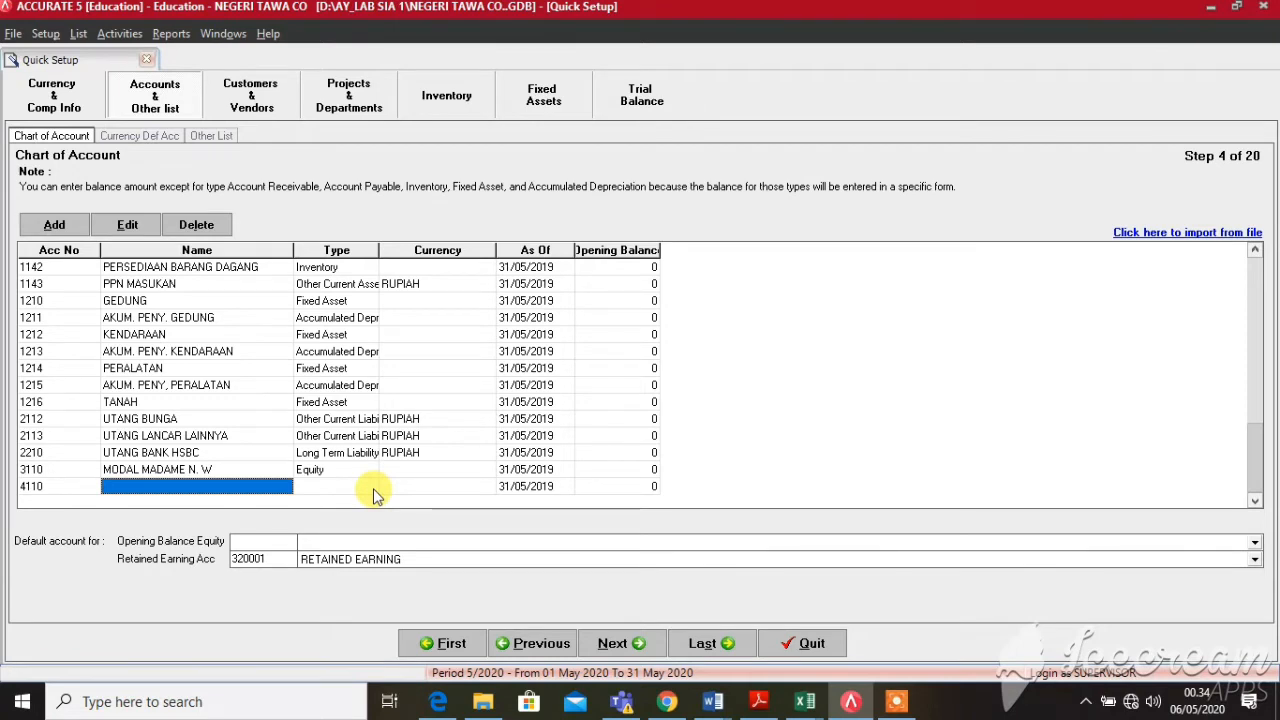
text(PENJUALAN)
click(375, 490)
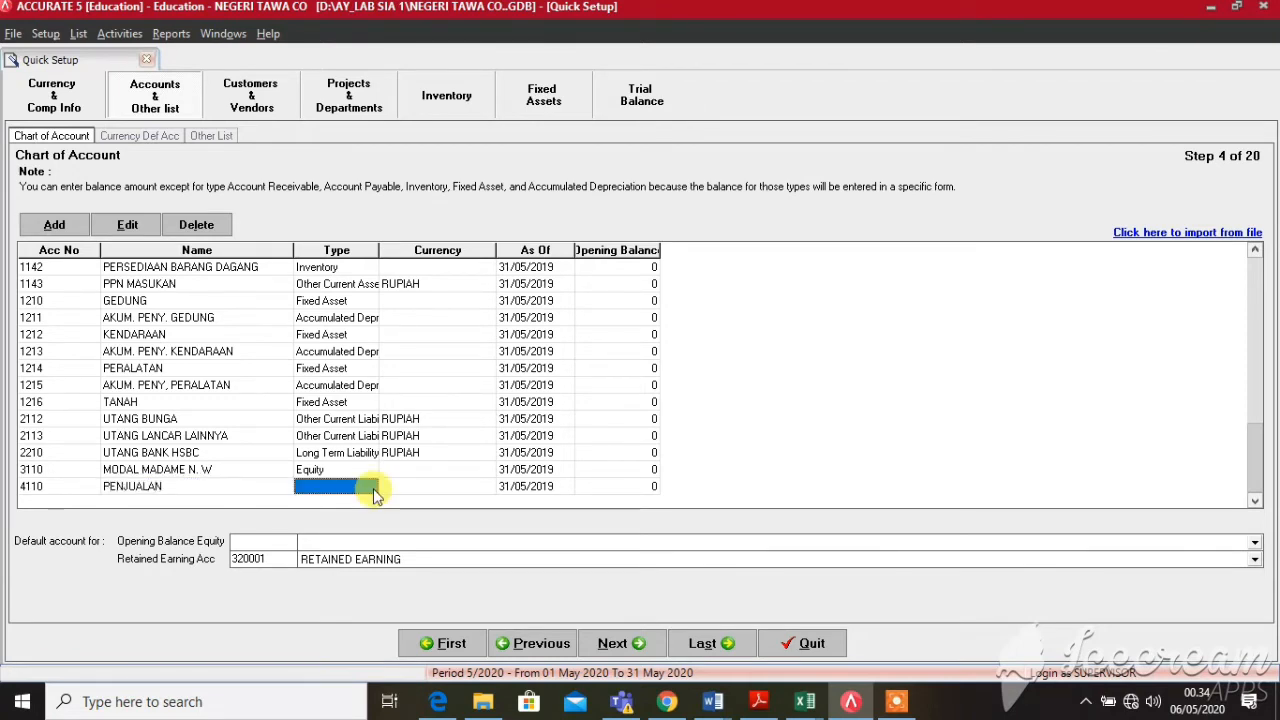
click(371, 488)
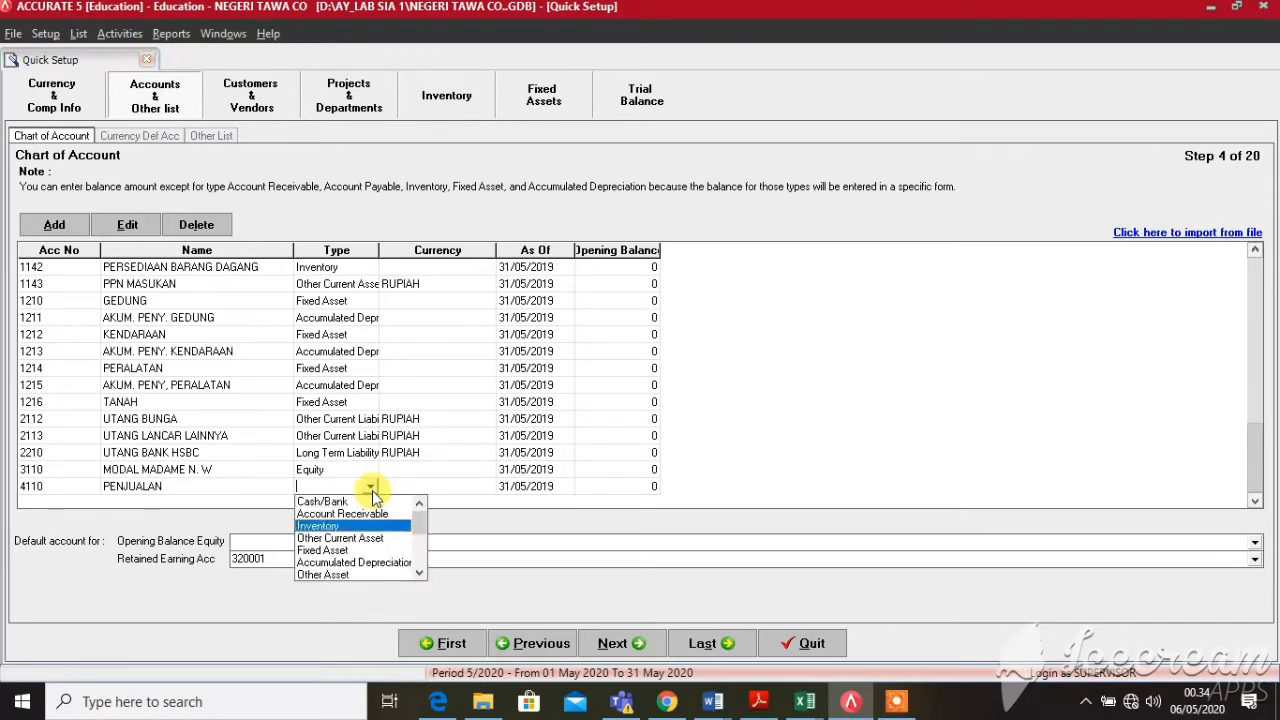
key(Down)
key(Down)
key(Down)
key(Down)
key(Down)
key(Down)
key(Down)
key(Down)
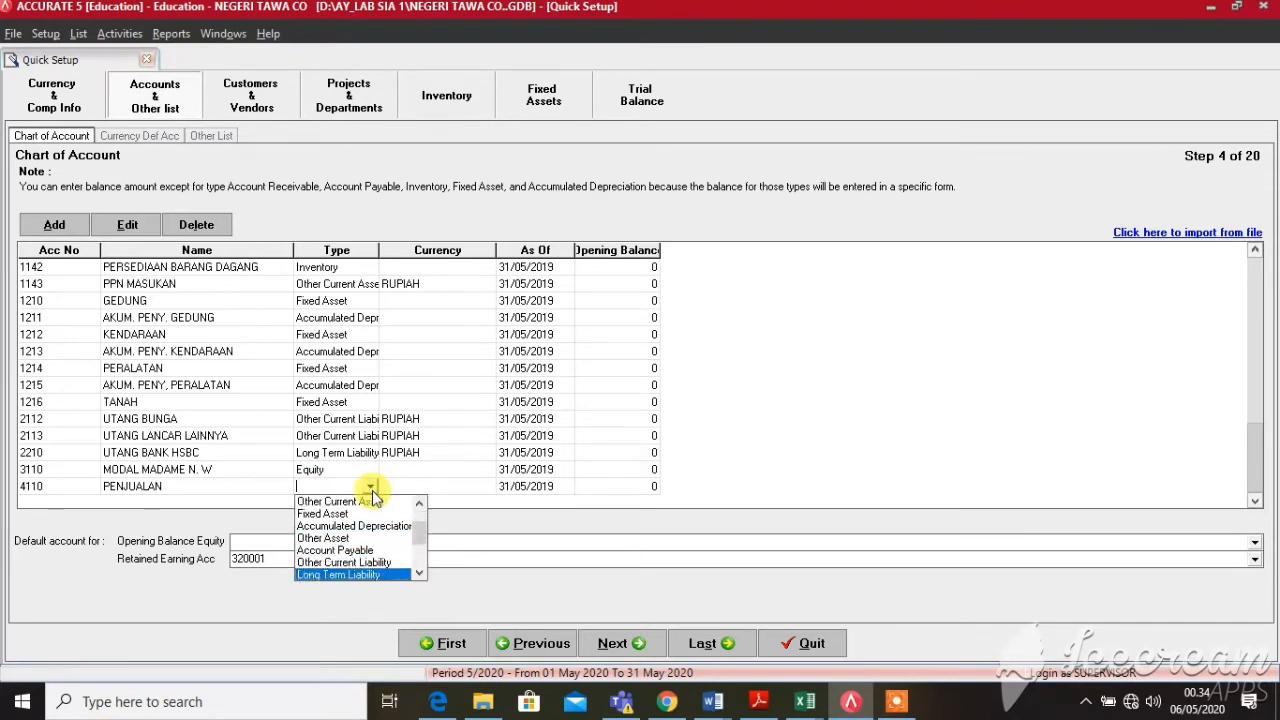
key(Down)
key(Return)
key(Return)
key(Return)
key(Return)
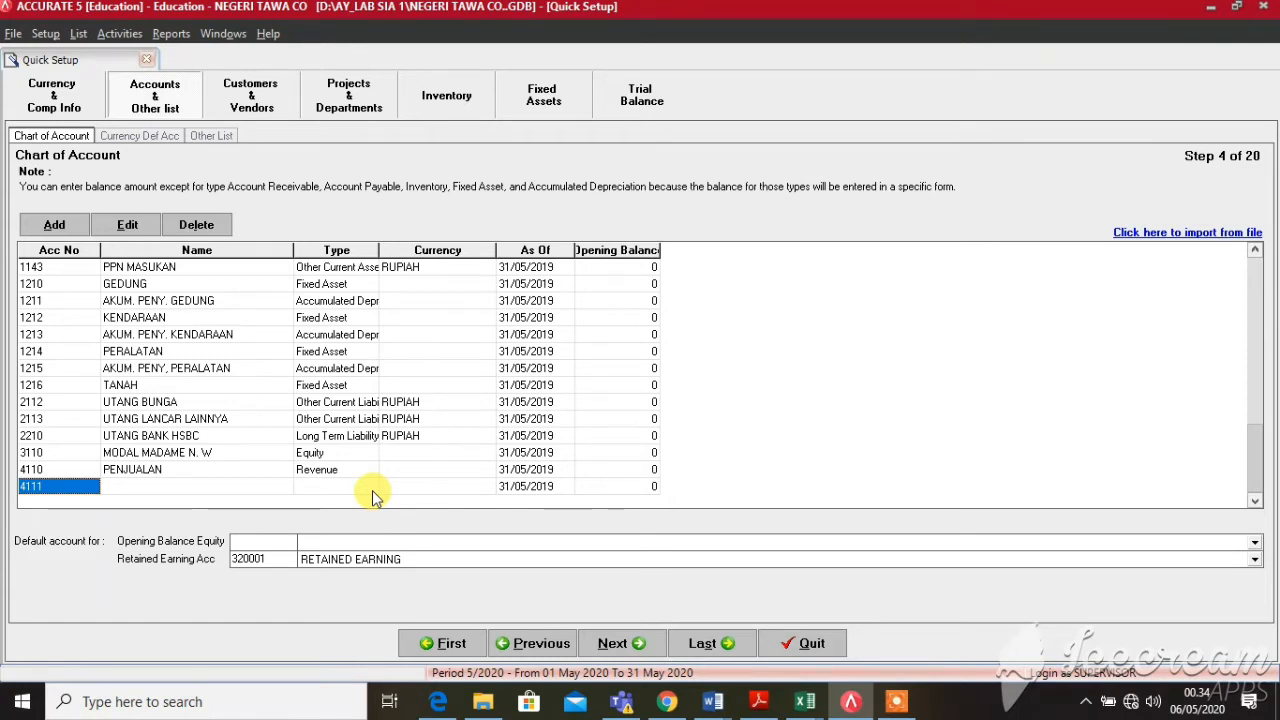
Name row 4111 RETUR PENJUALAN and set its type to Revenue
key(Tab)
text(RE)
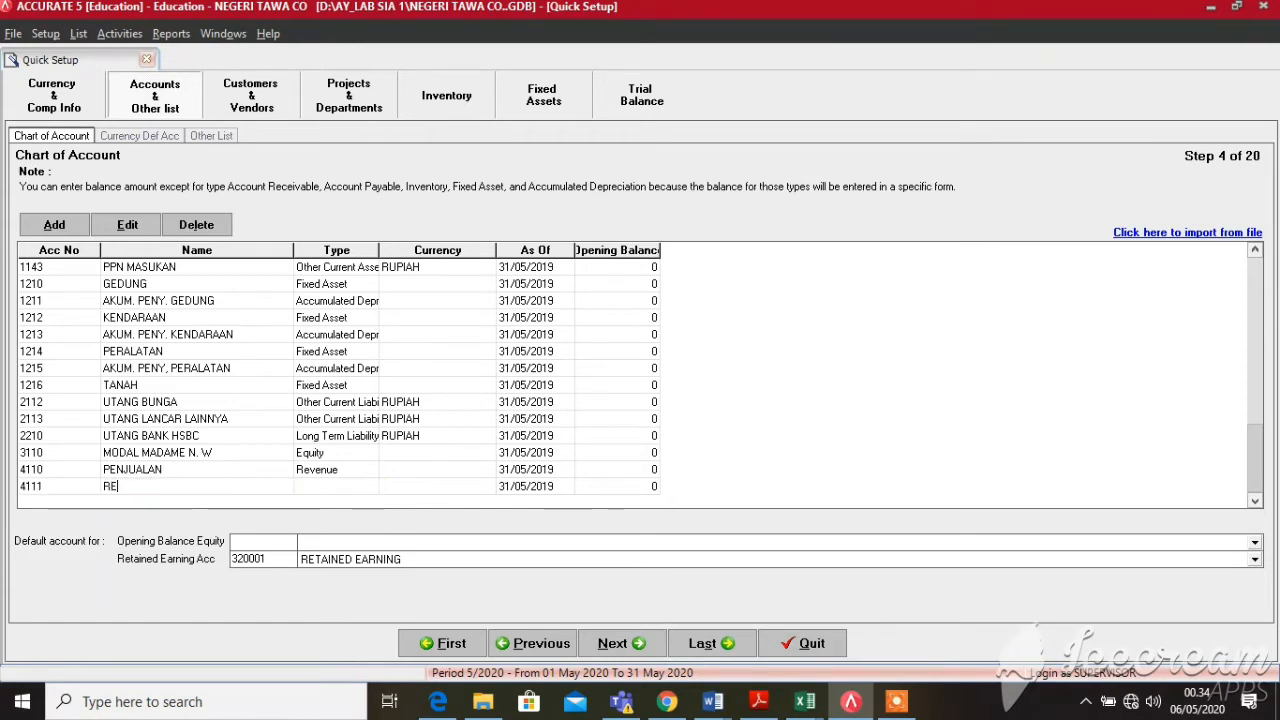
text(TUR PENJ)
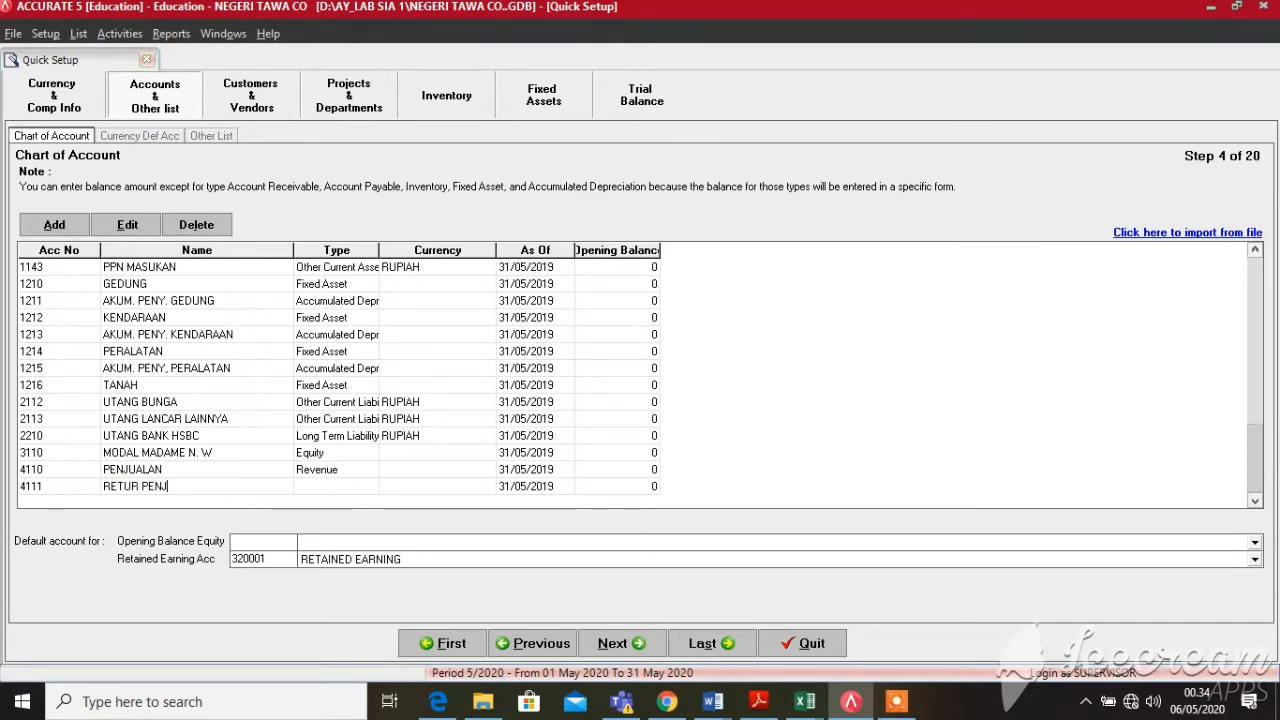
text(UALAN)
click(372, 490)
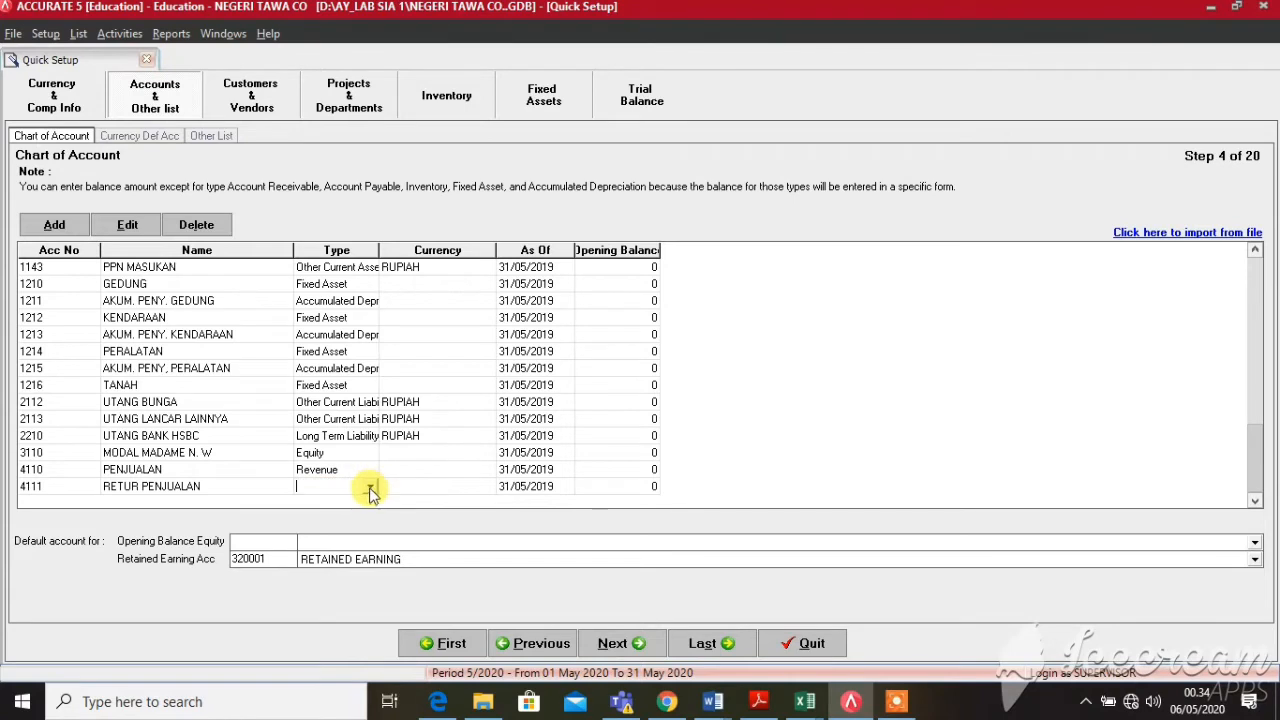
click(372, 490)
key(r)
key(Return)
key(Return)
key(Return)
key(Return)
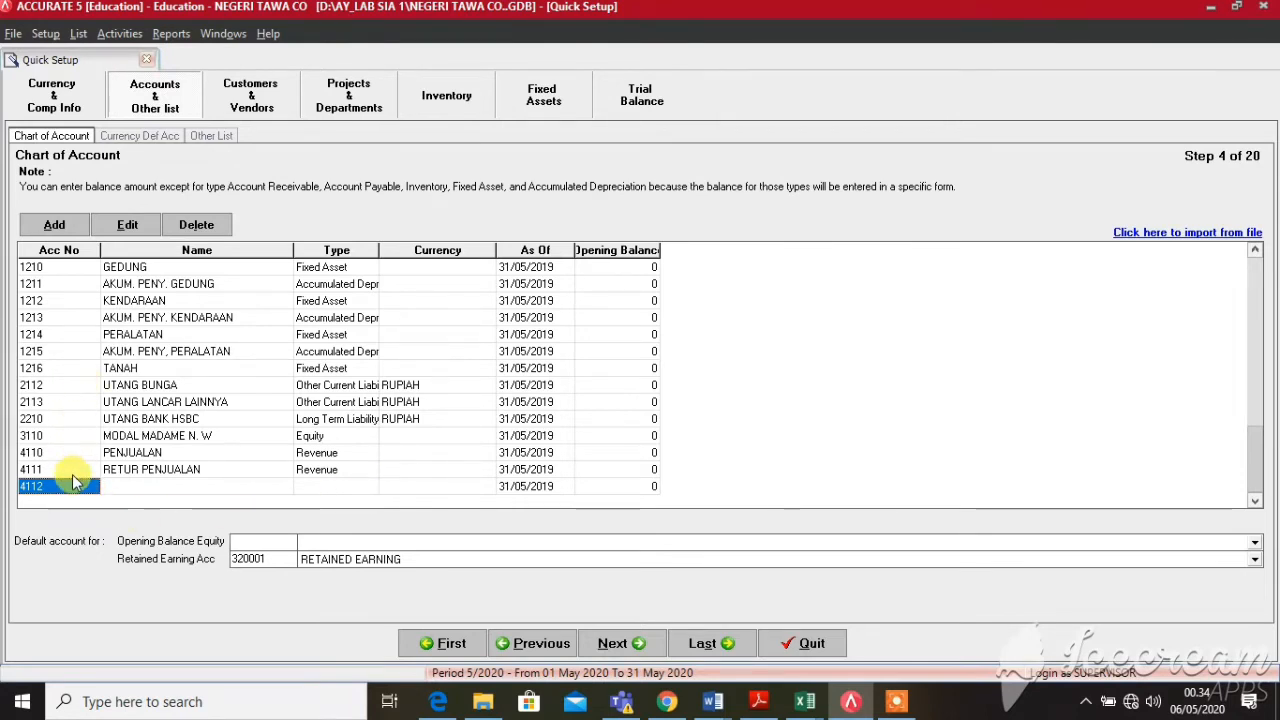
Replace the suggested 4112 with account number 2114 named PPN KELUARAN
key(BackSpace)
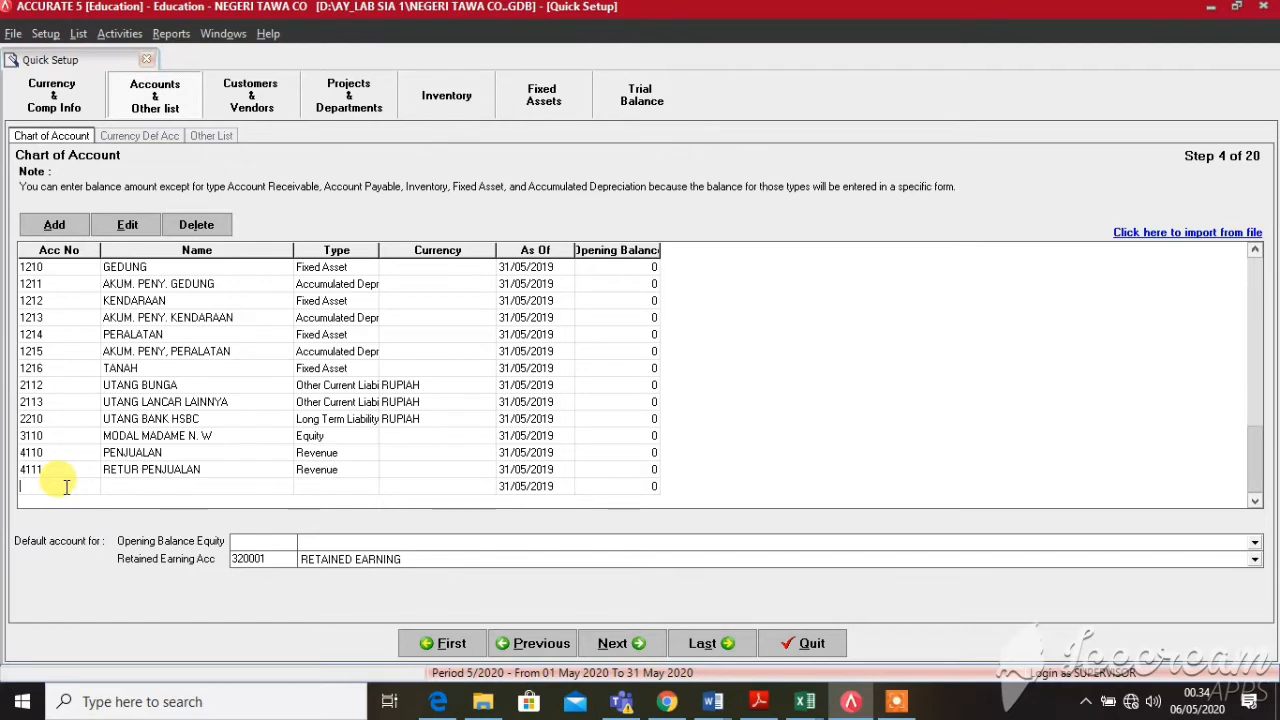
text(221)
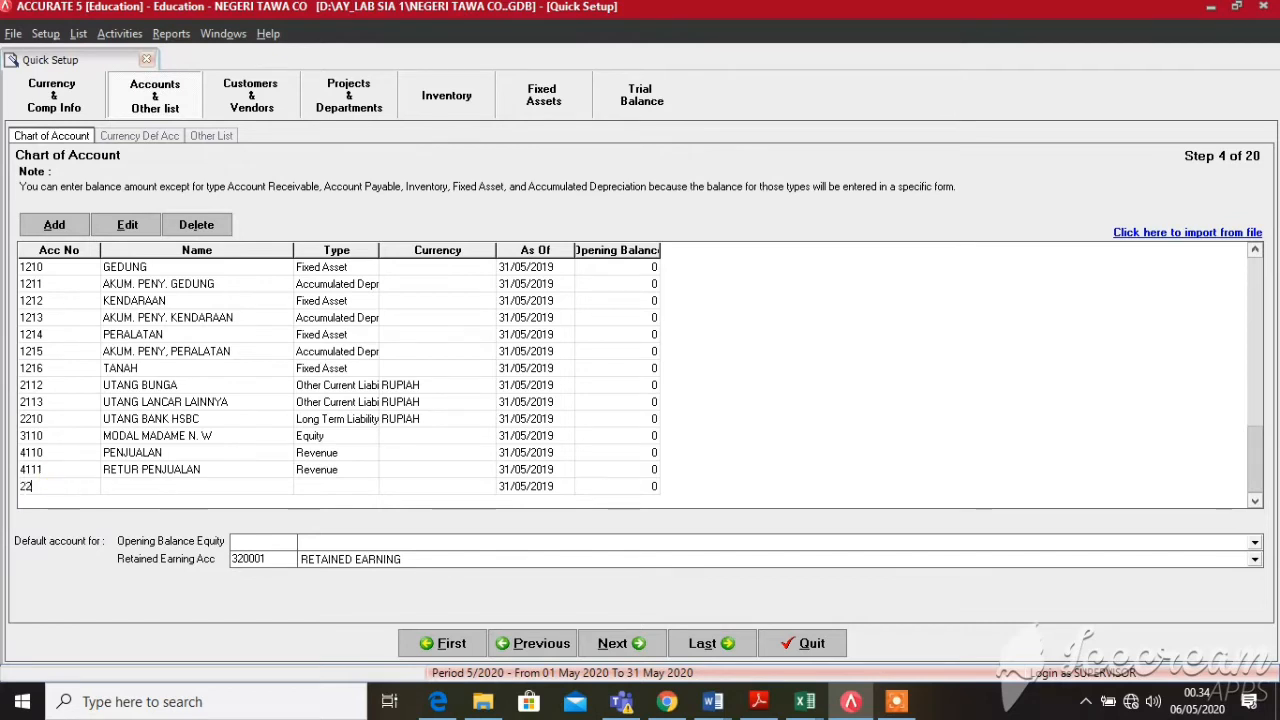
key(BackSpace)
key(BackSpace)
text(114)
key(Tab)
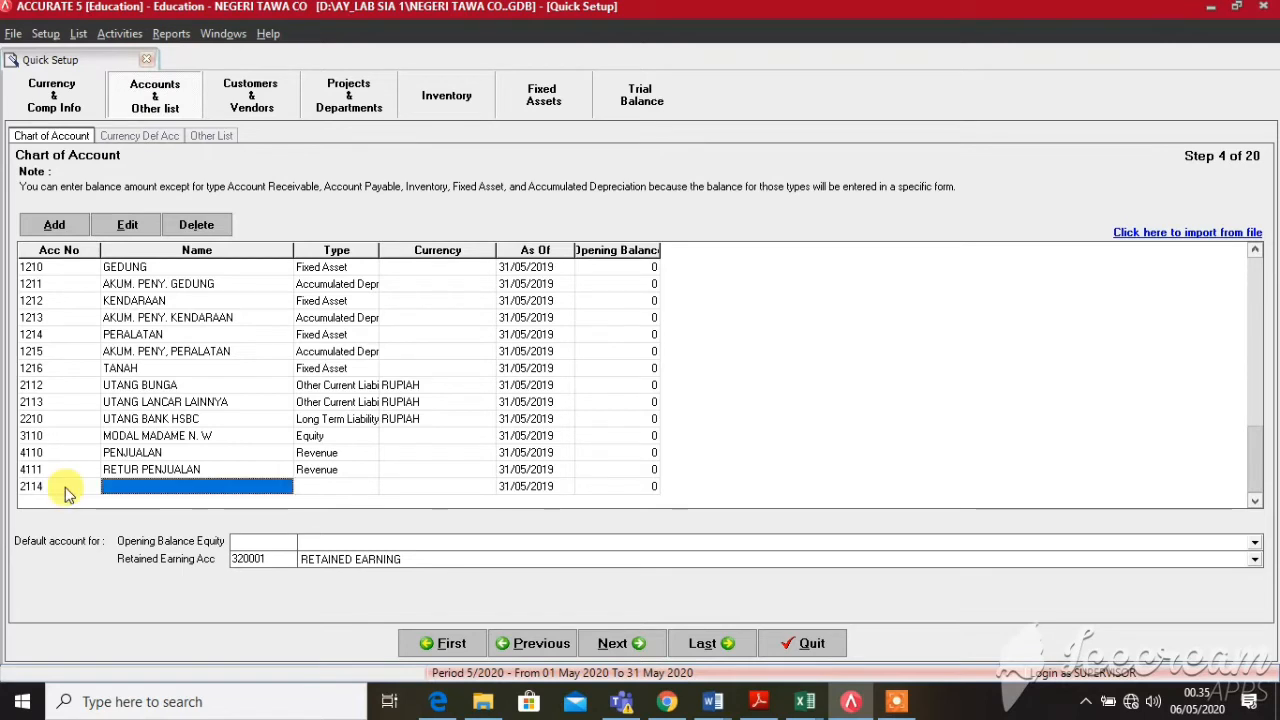
text(PPN )
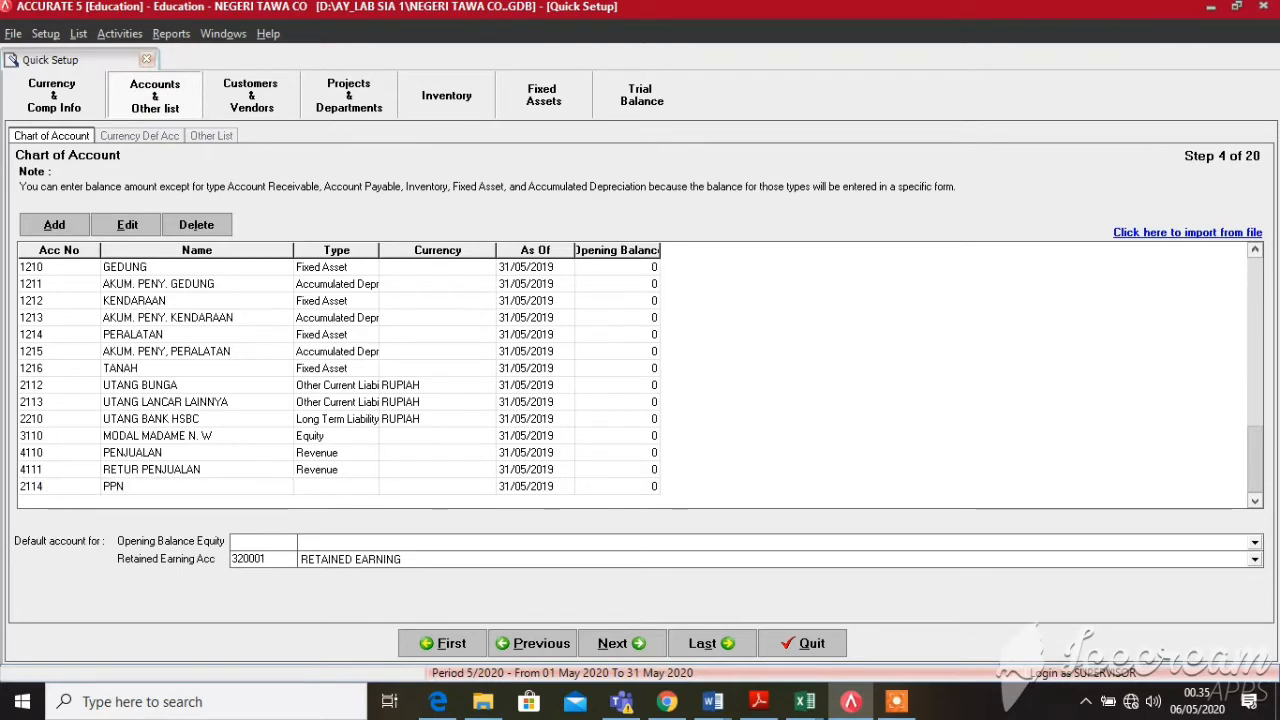
text(KELUARAN)
key(Tab)
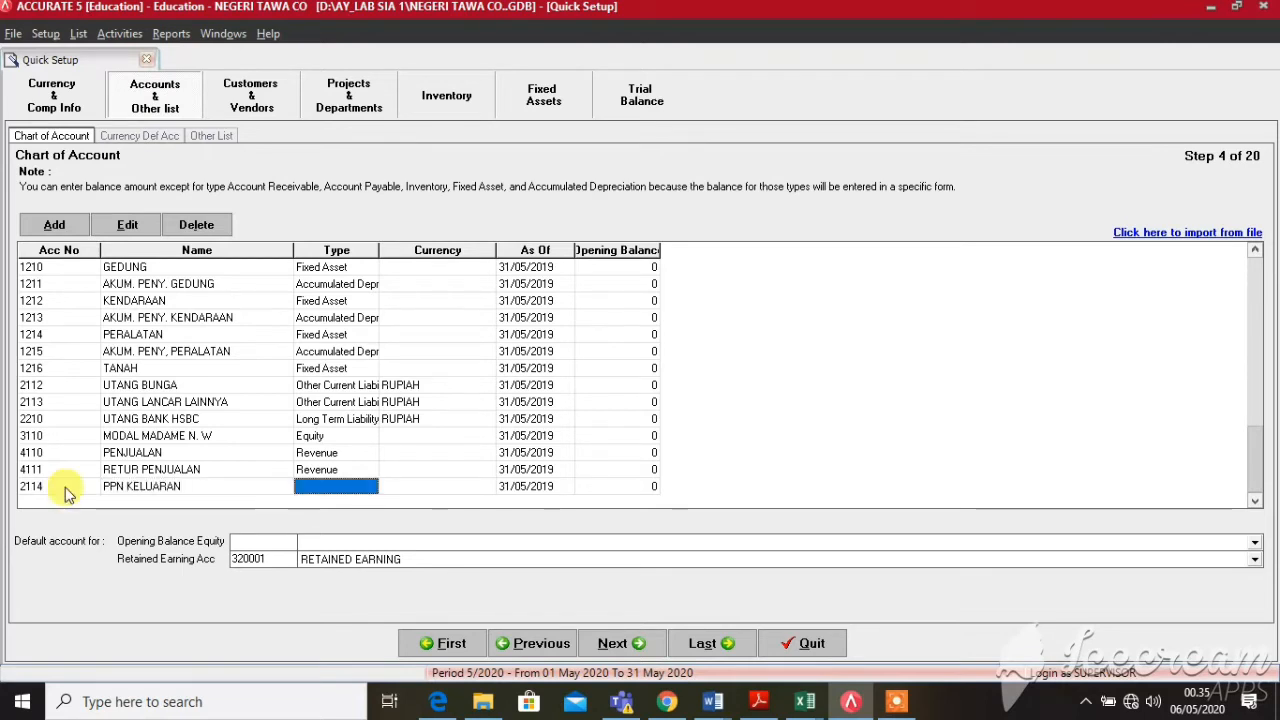
Set 2114's type to Other Current Liability and finish the row
click(384, 487)
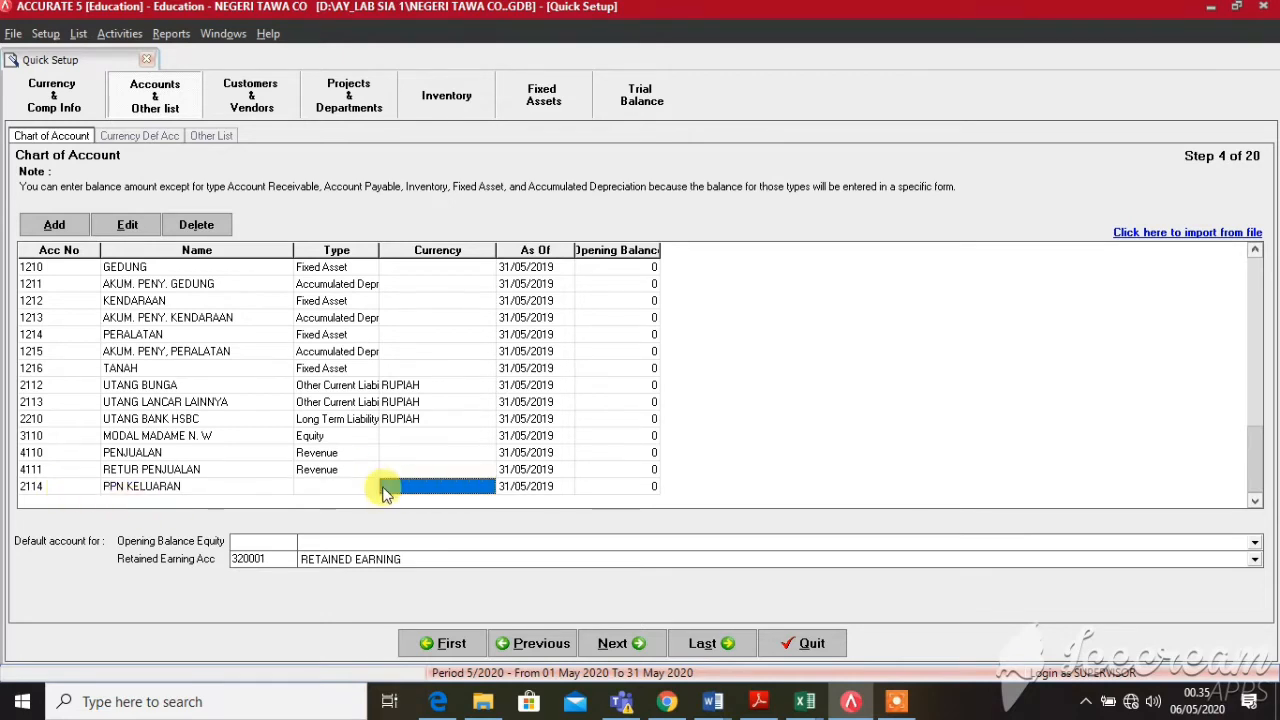
click(366, 489)
click(374, 488)
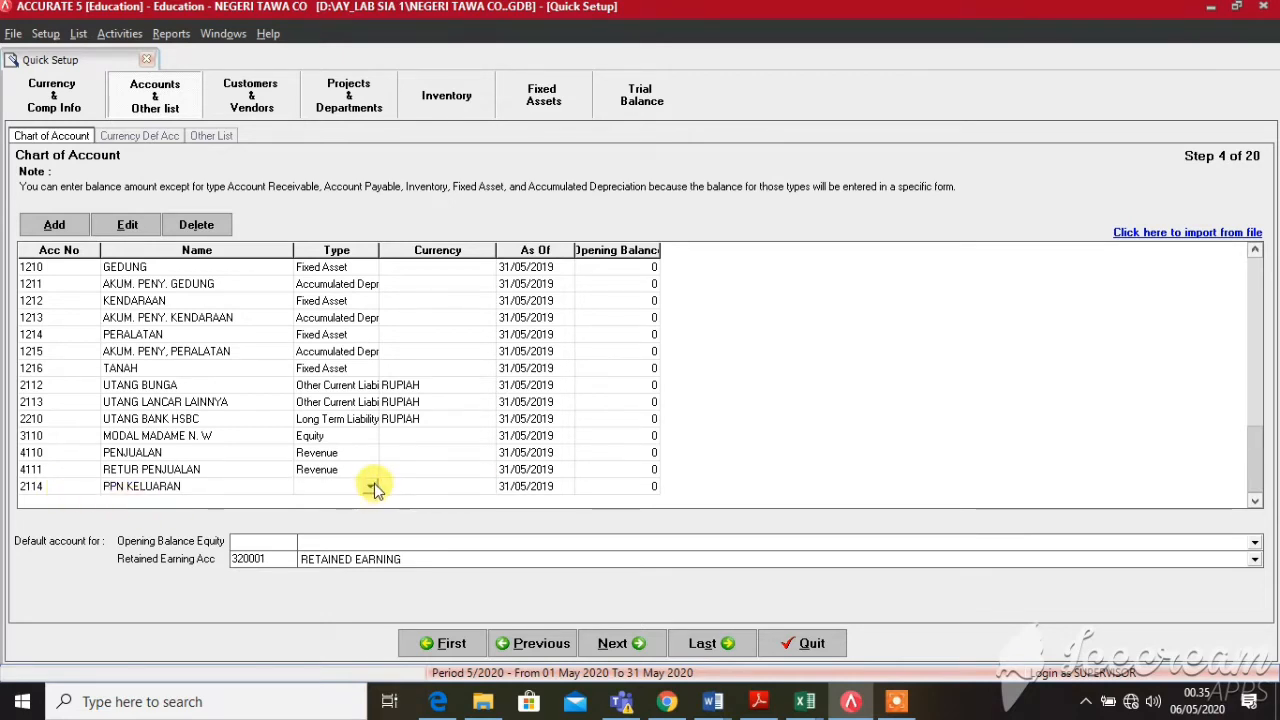
click(382, 487)
click(355, 494)
click(370, 488)
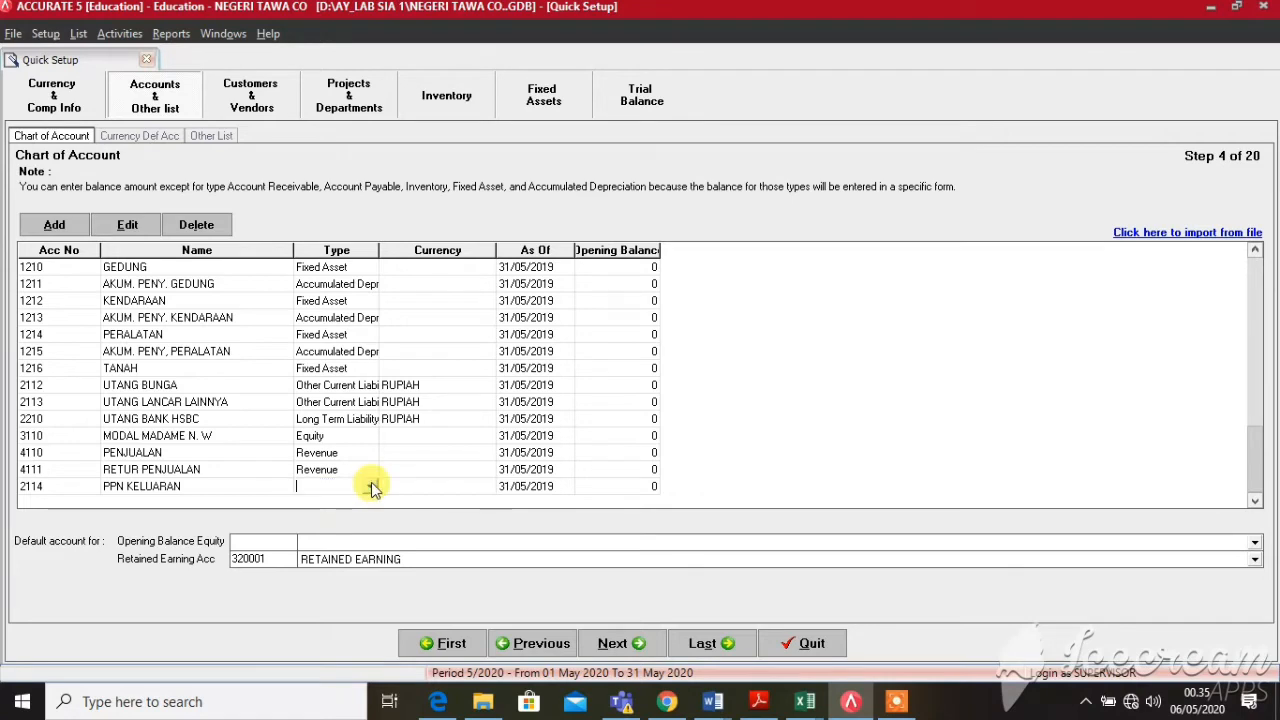
click(371, 487)
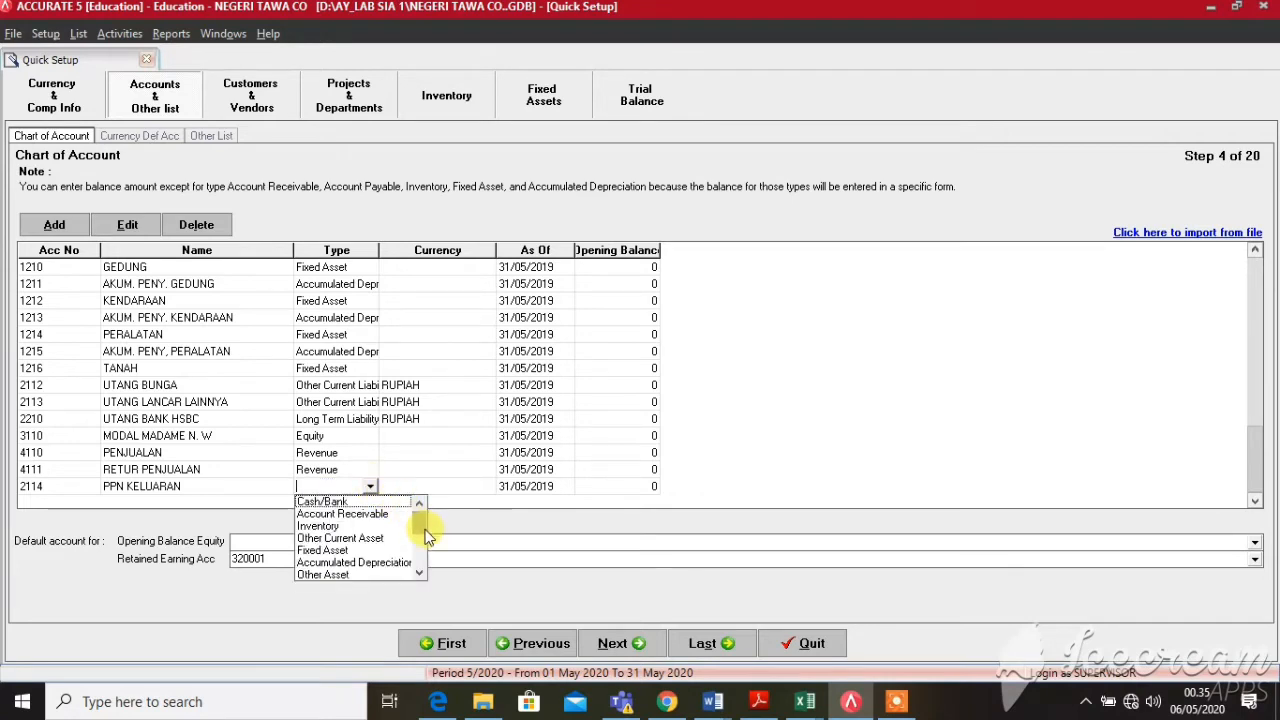
scroll(423, 525, down, 2)
click(377, 540)
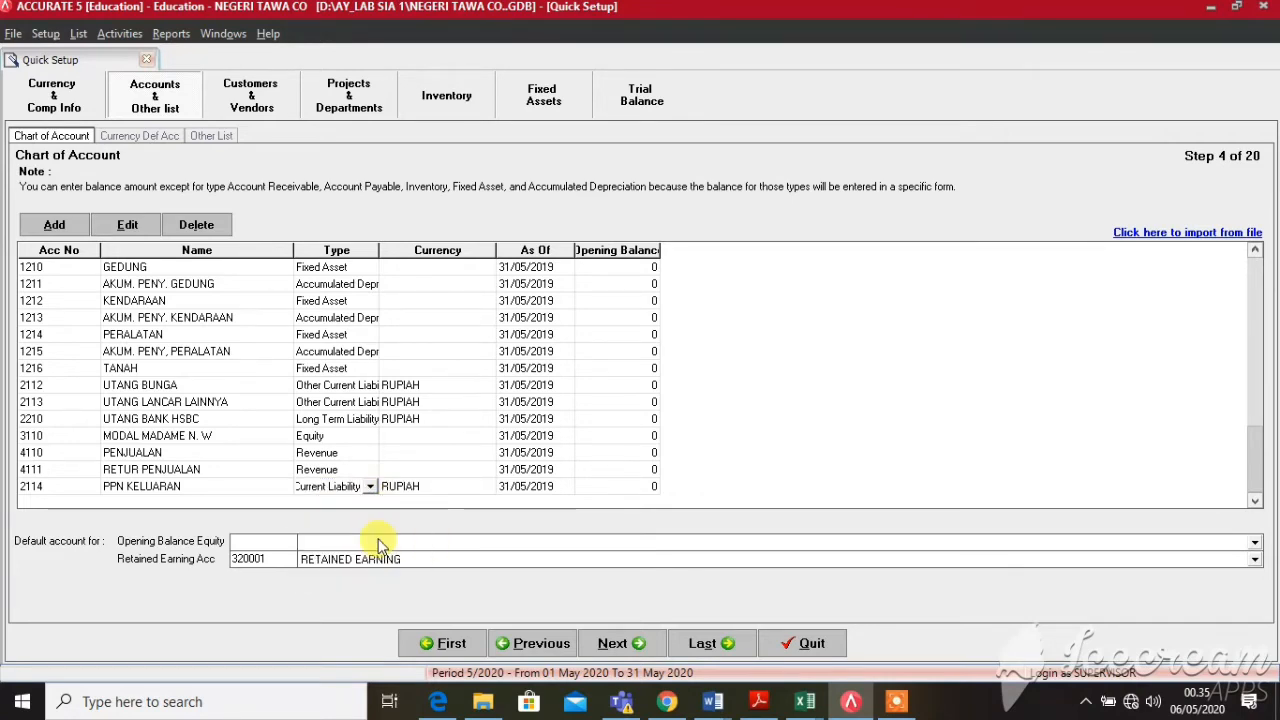
click(545, 488)
click(586, 486)
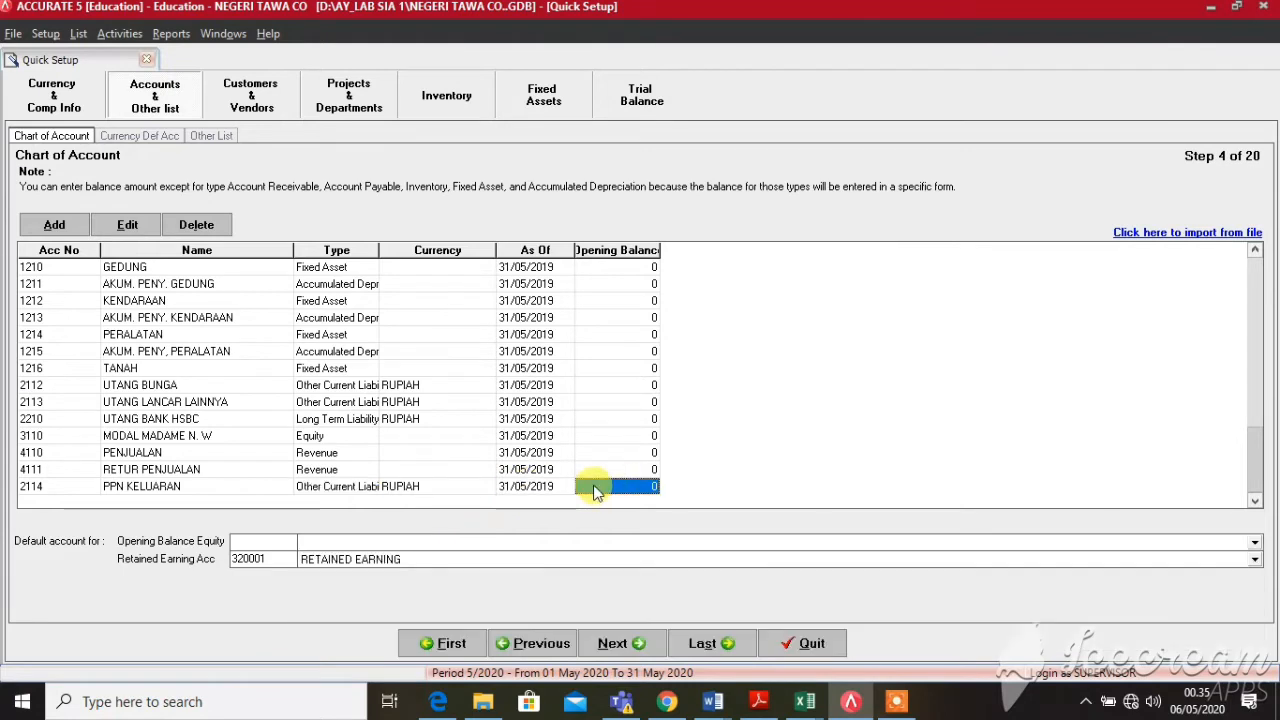
key(Down)
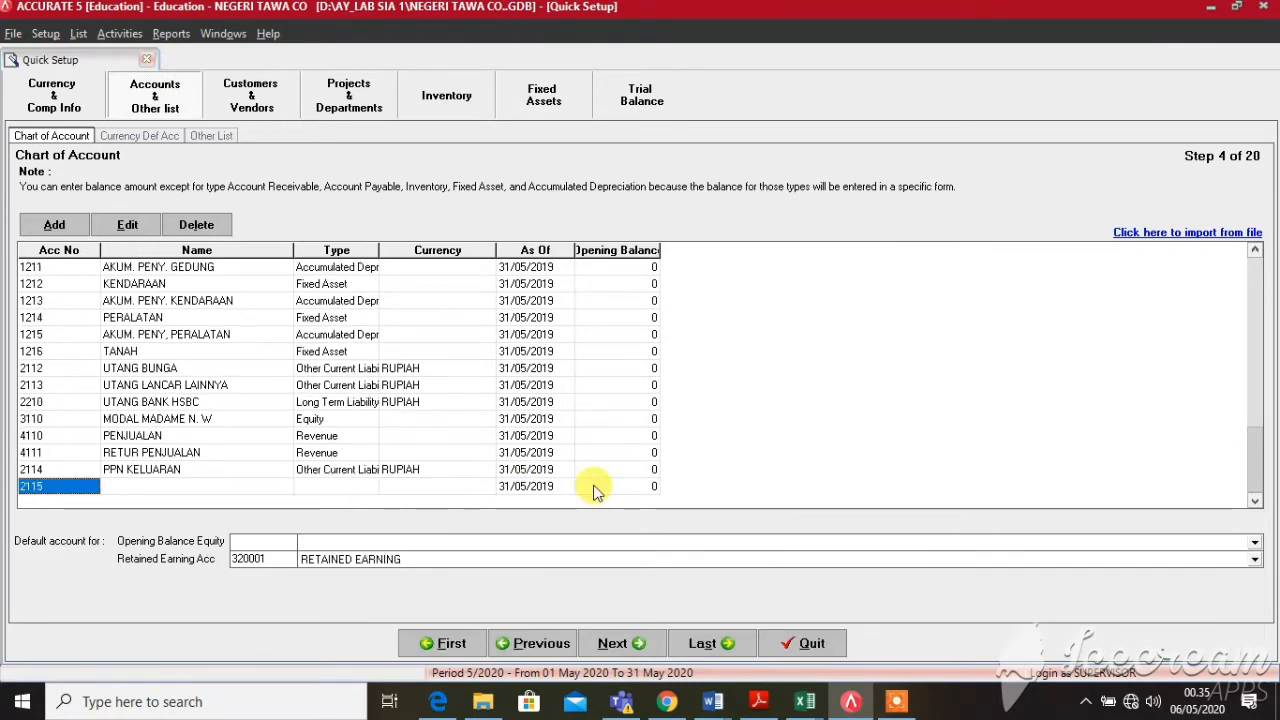
Add account 5110 HARGA POKOK PENJUALAN with type Cost of Goods Sold
key(BackSpace)
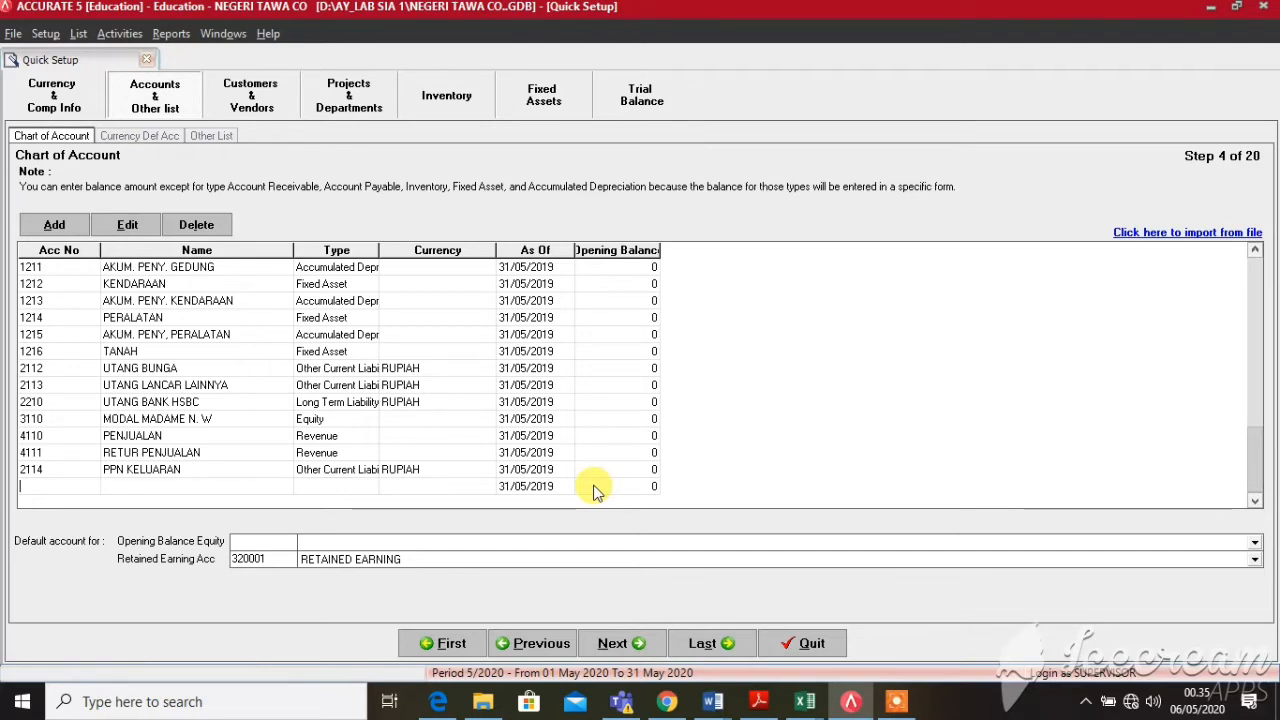
text(5110)
key(Tab)
text(HARGA)
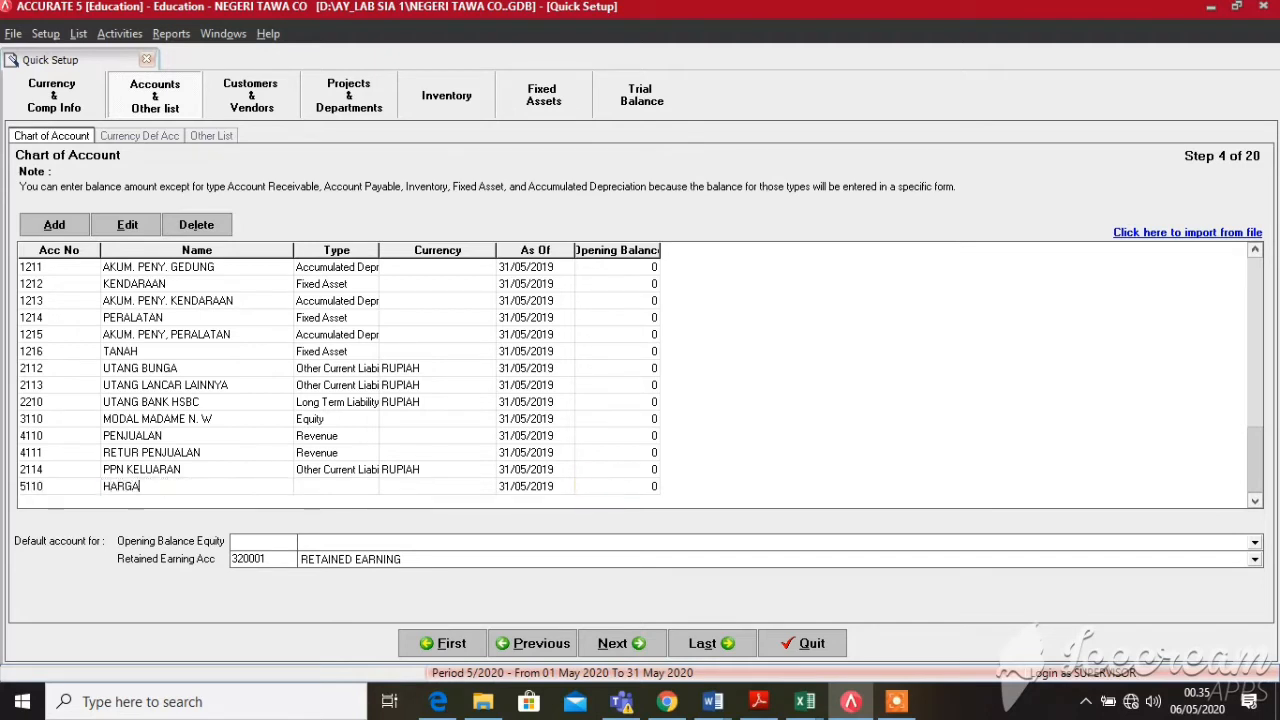
text( POKOK E)
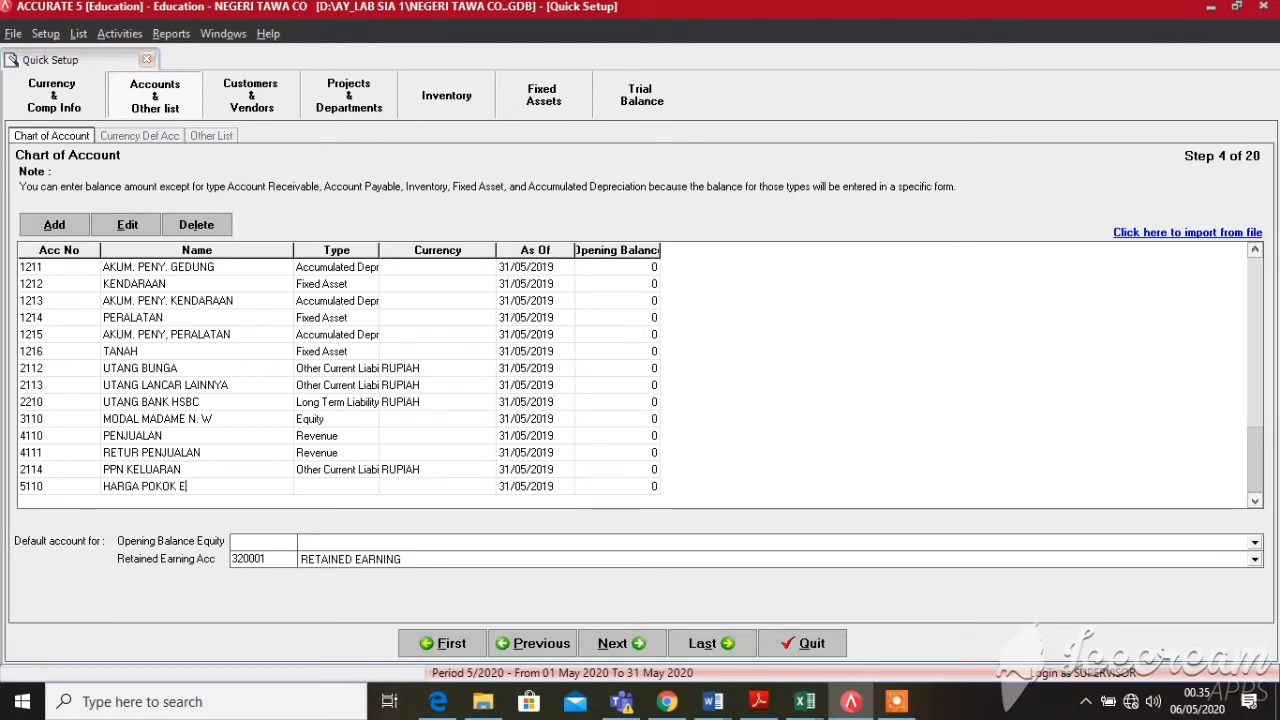
key(BackSpace)
text(PENJUALAN)
key(Tab)
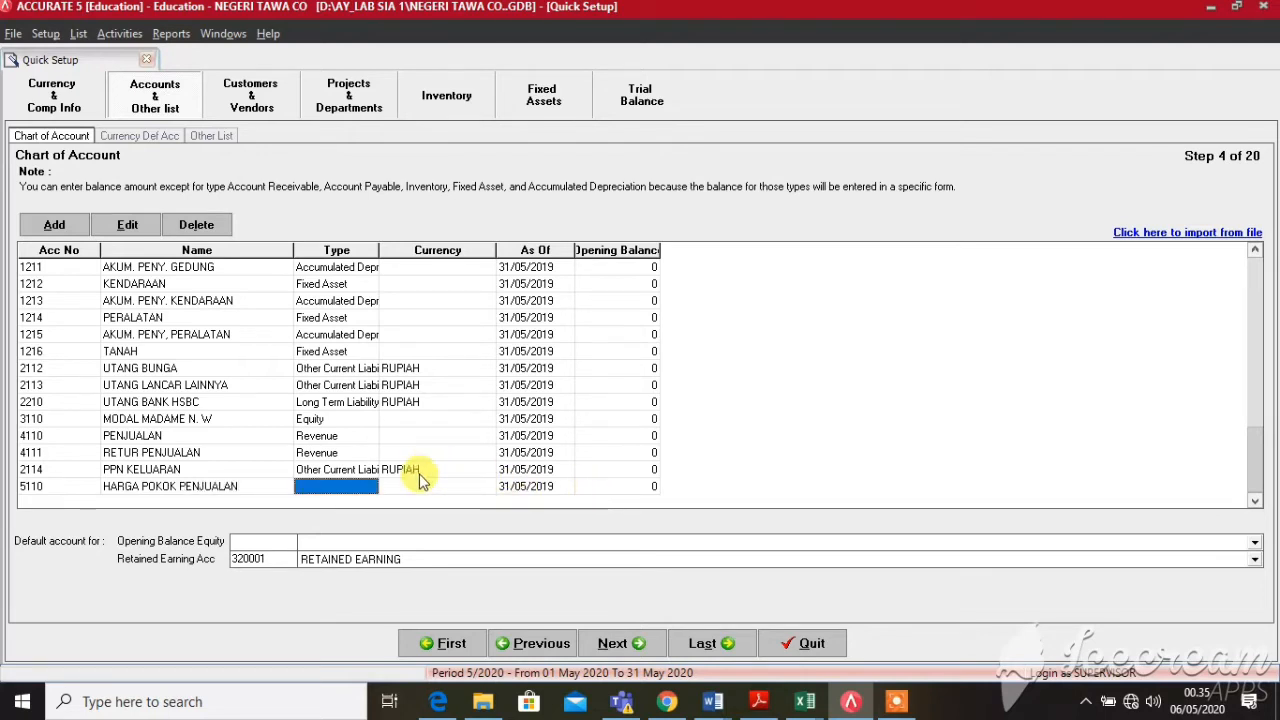
click(365, 487)
click(373, 488)
text(co)
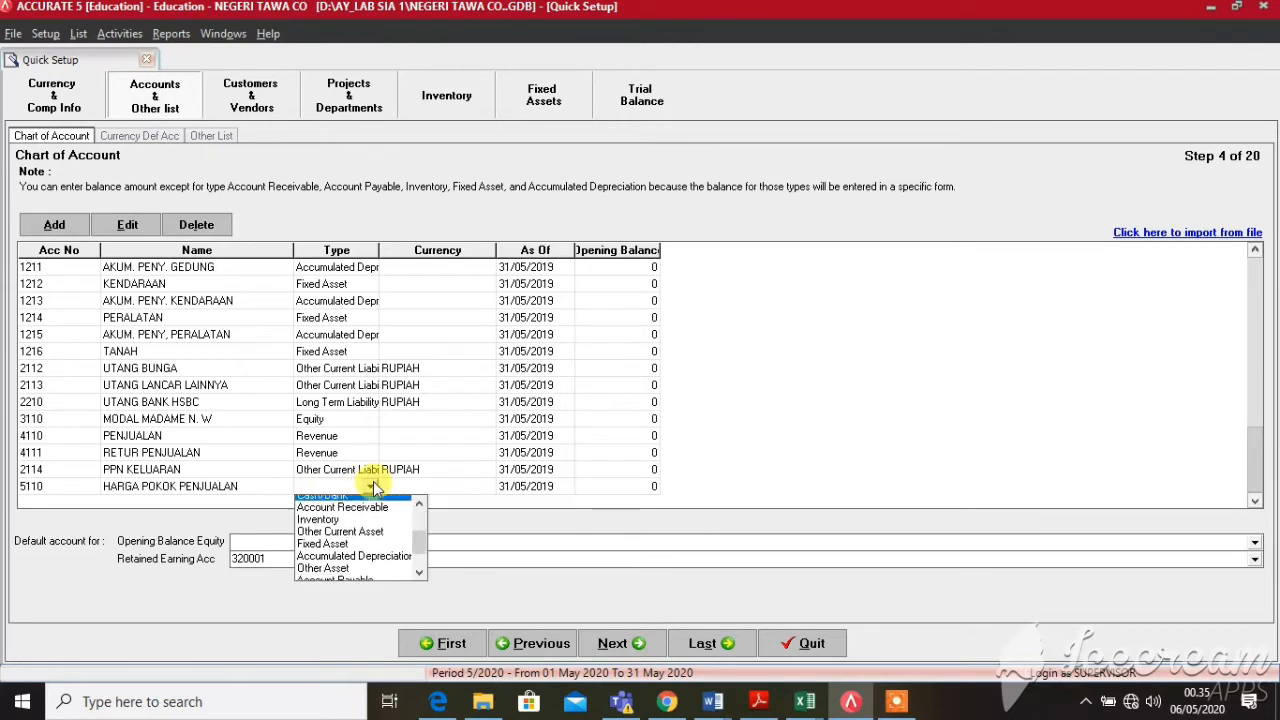
key(Tab)
key(Tab)
key(Tab)
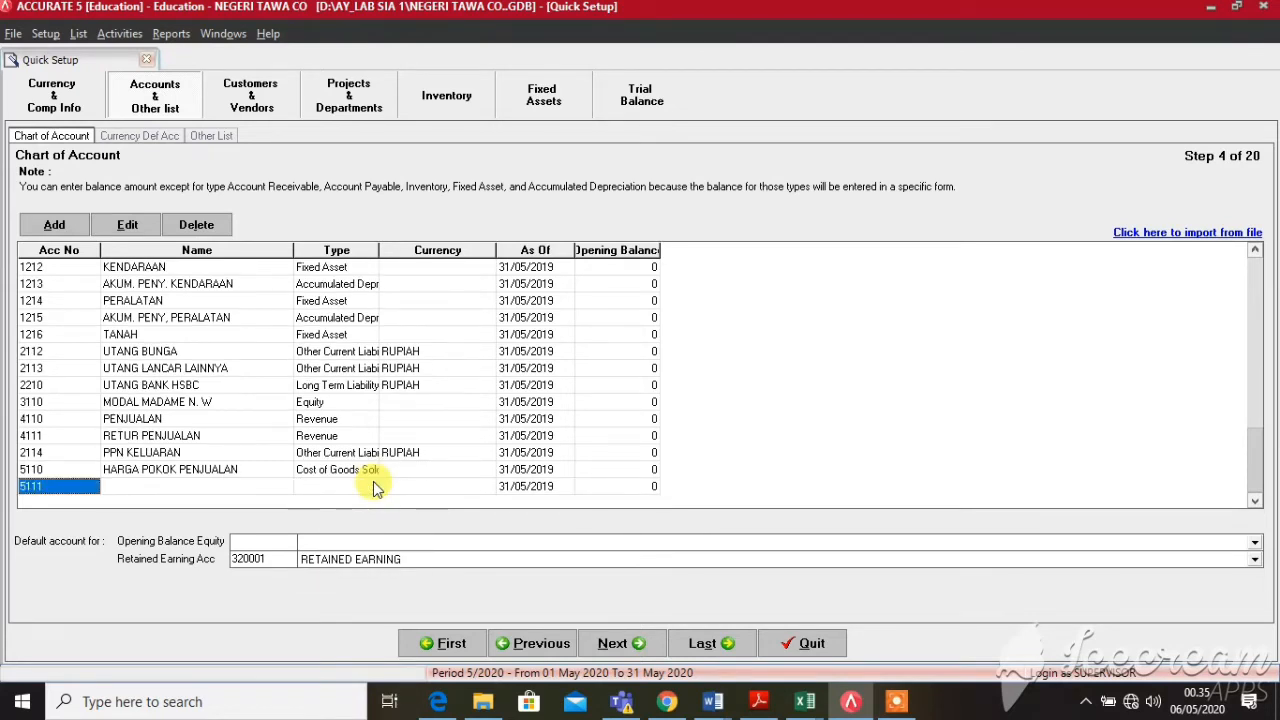
Add account 6110 BEBAN ASURANSI with type Expense
key(BackSpace)
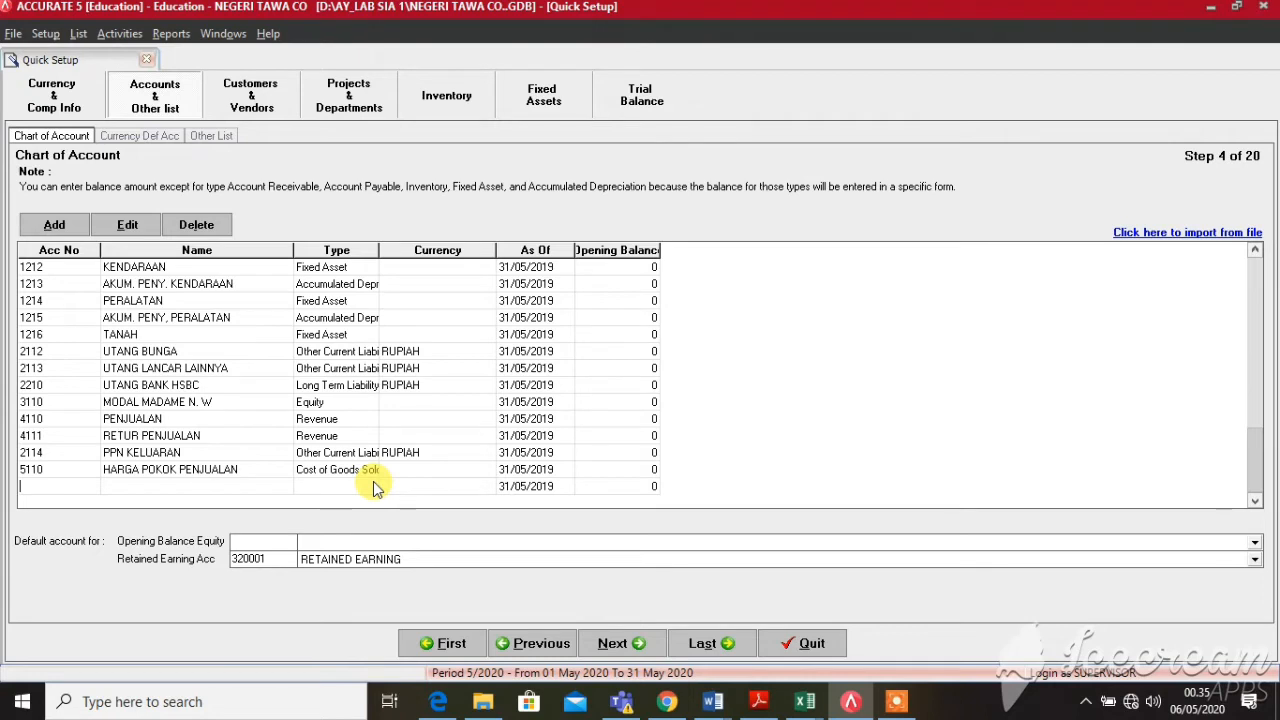
text(6110)
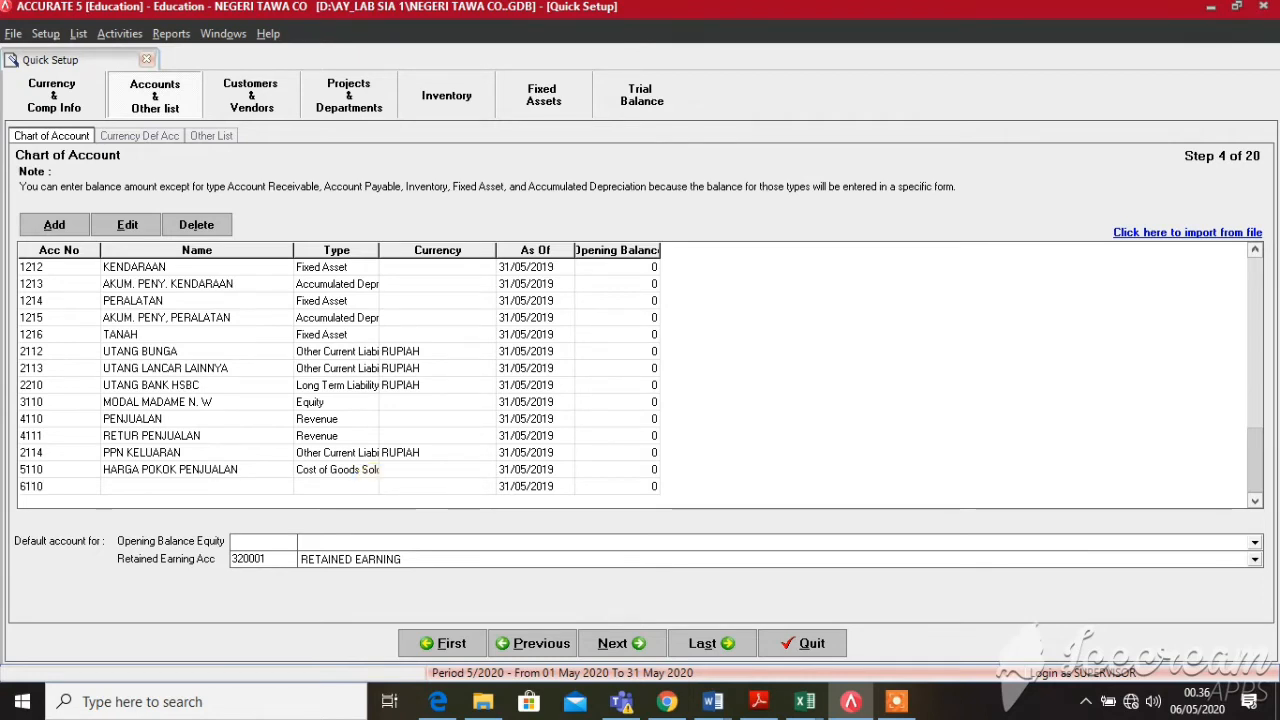
key(Tab)
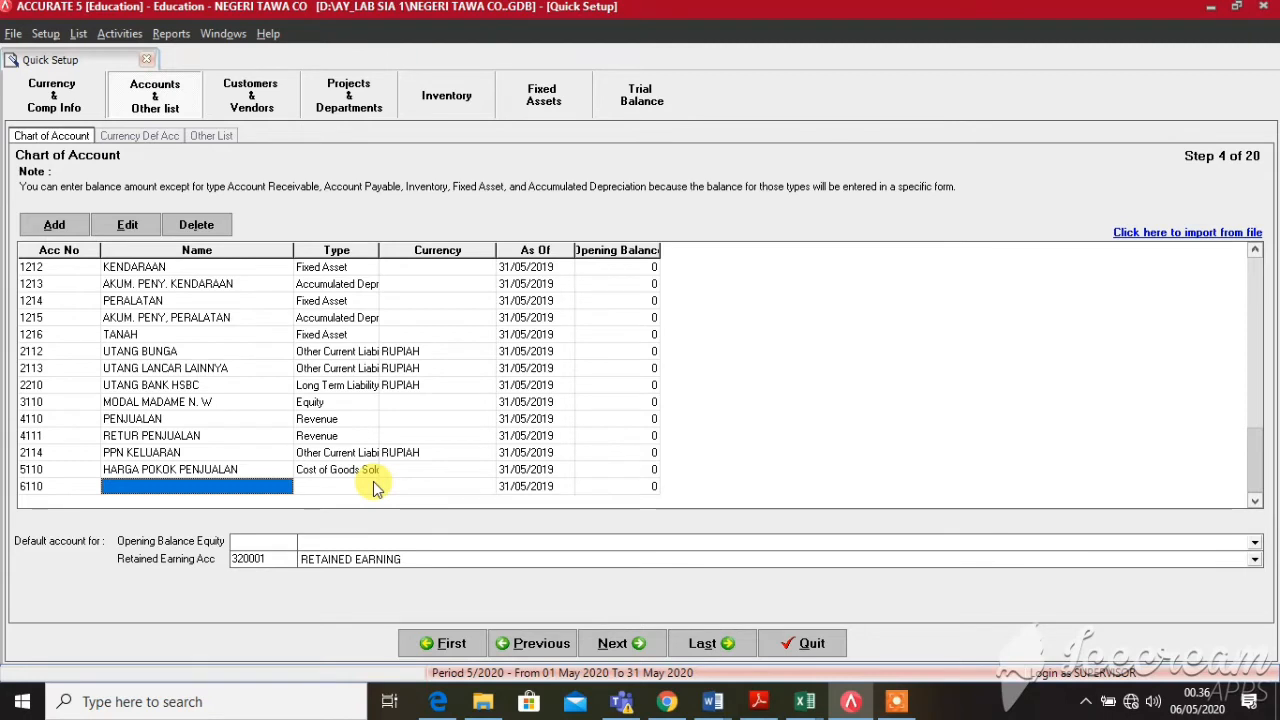
text(BEBAN)
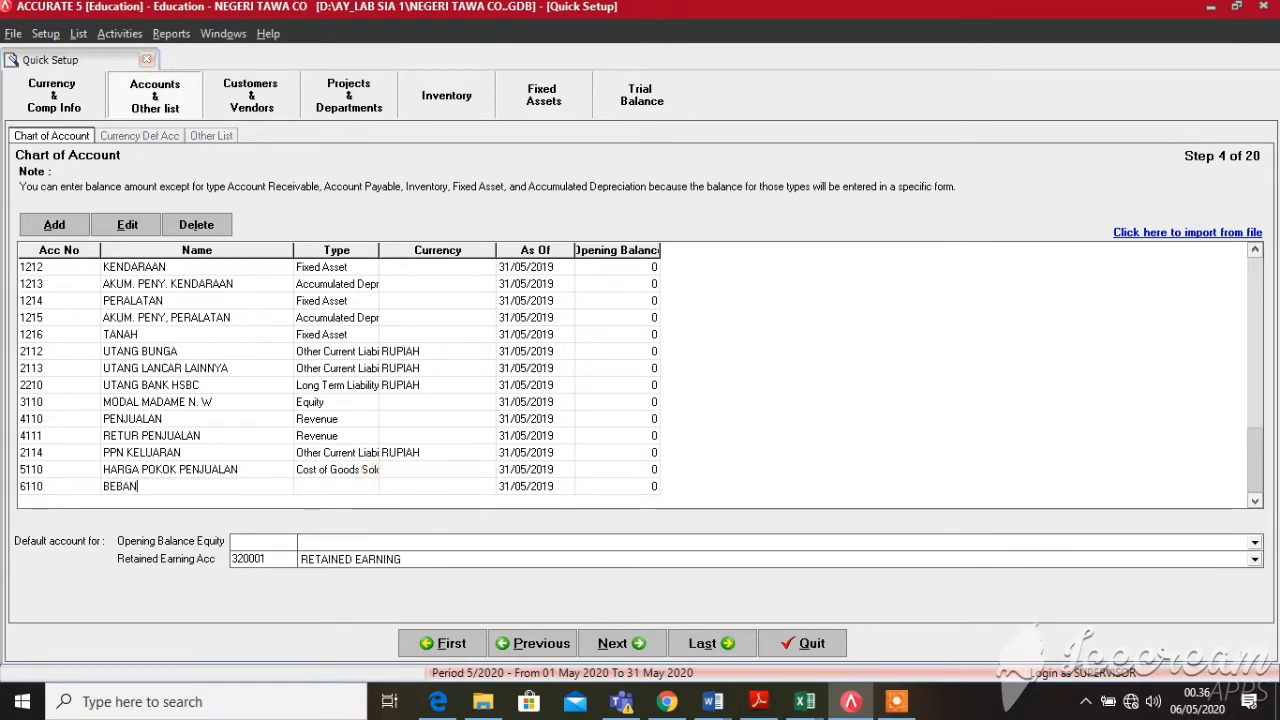
text( ASURANSI)
key(Tab)
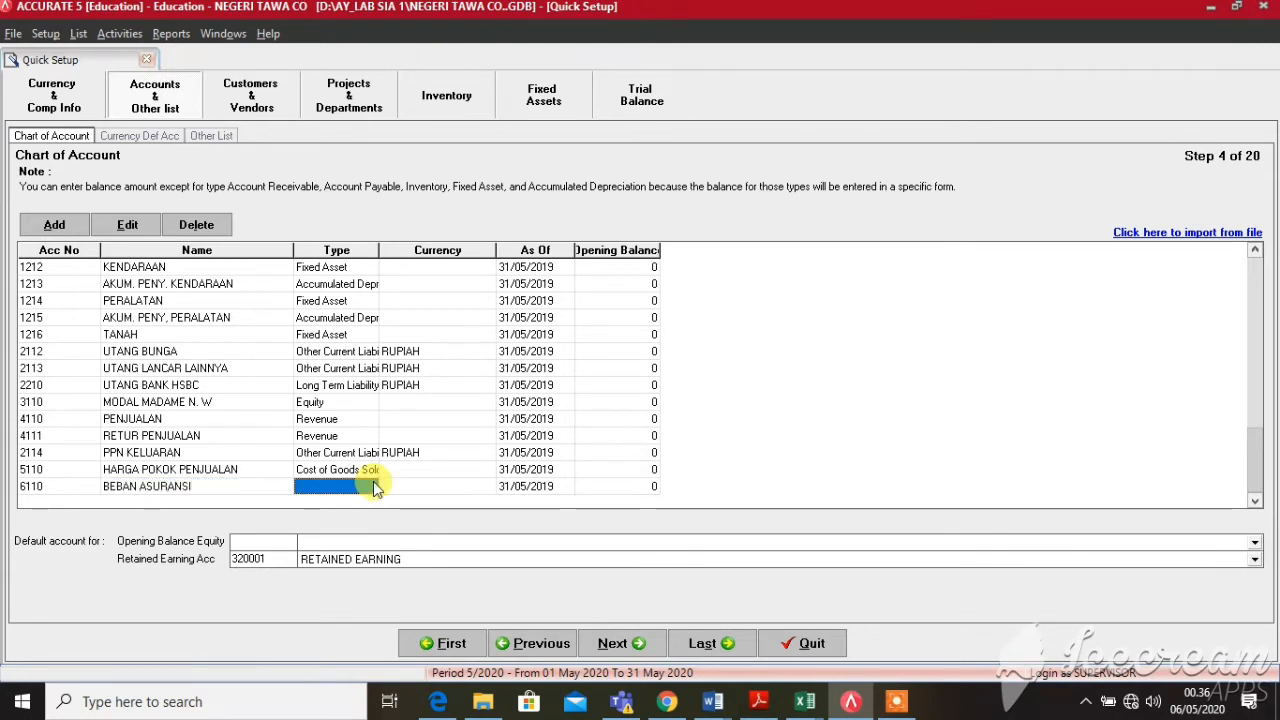
click(384, 486)
click(384, 487)
click(361, 486)
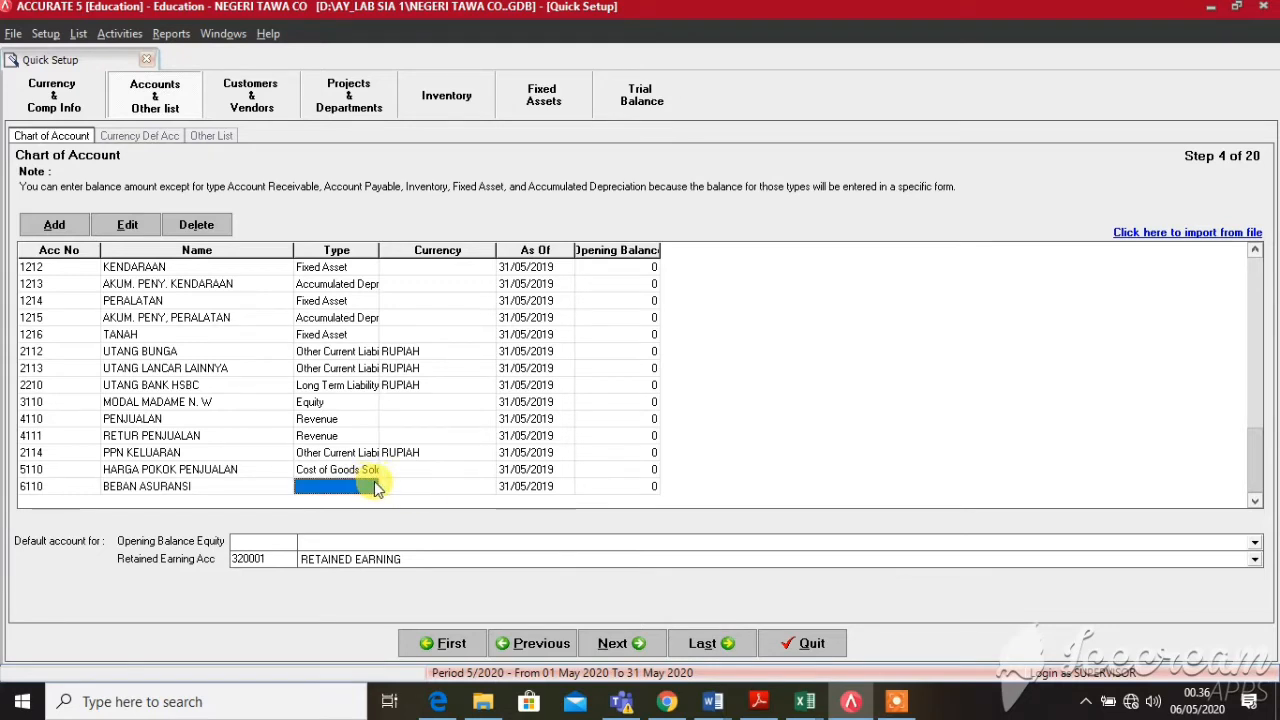
click(375, 486)
click(375, 486)
key(Down)
key(Down)
key(Down)
key(Down)
key(Down)
key(Down)
key(Down)
key(Down)
key(Down)
key(Down)
key(Down)
key(Down)
key(Down)
key(Down)
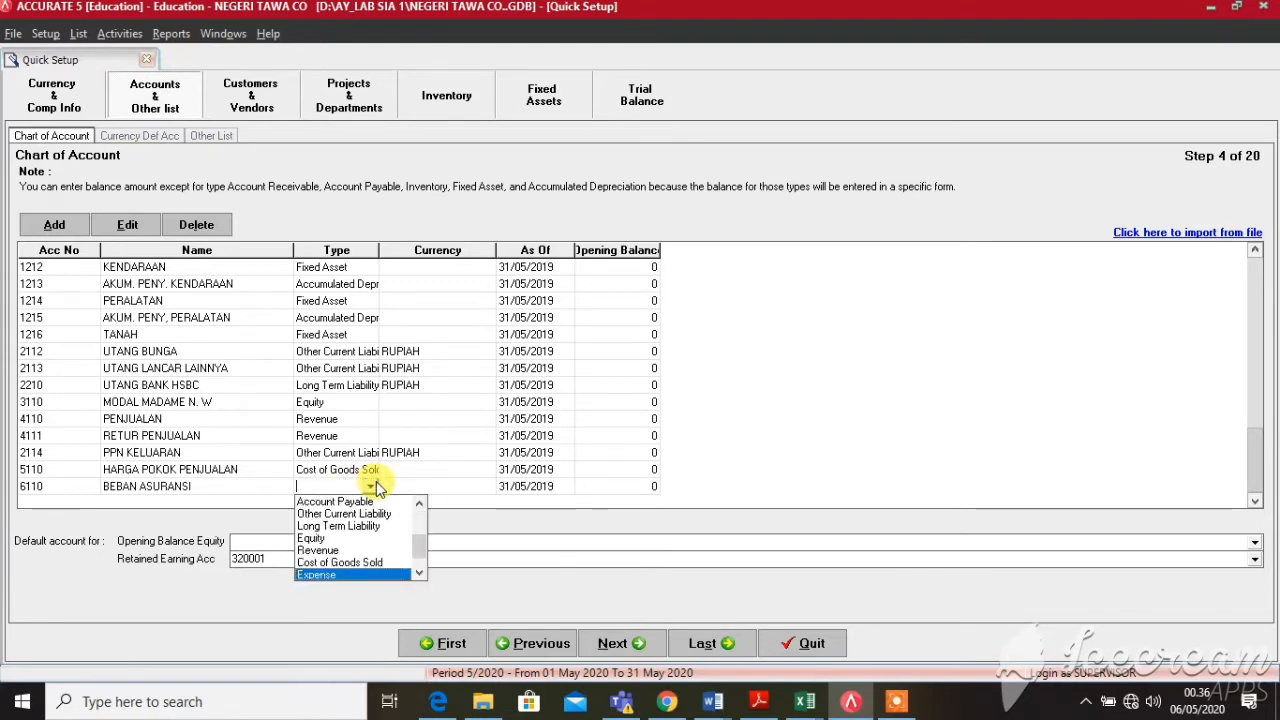
key(Return)
key(Return)
key(Return)
key(Return)
key(Return)
key(Return)
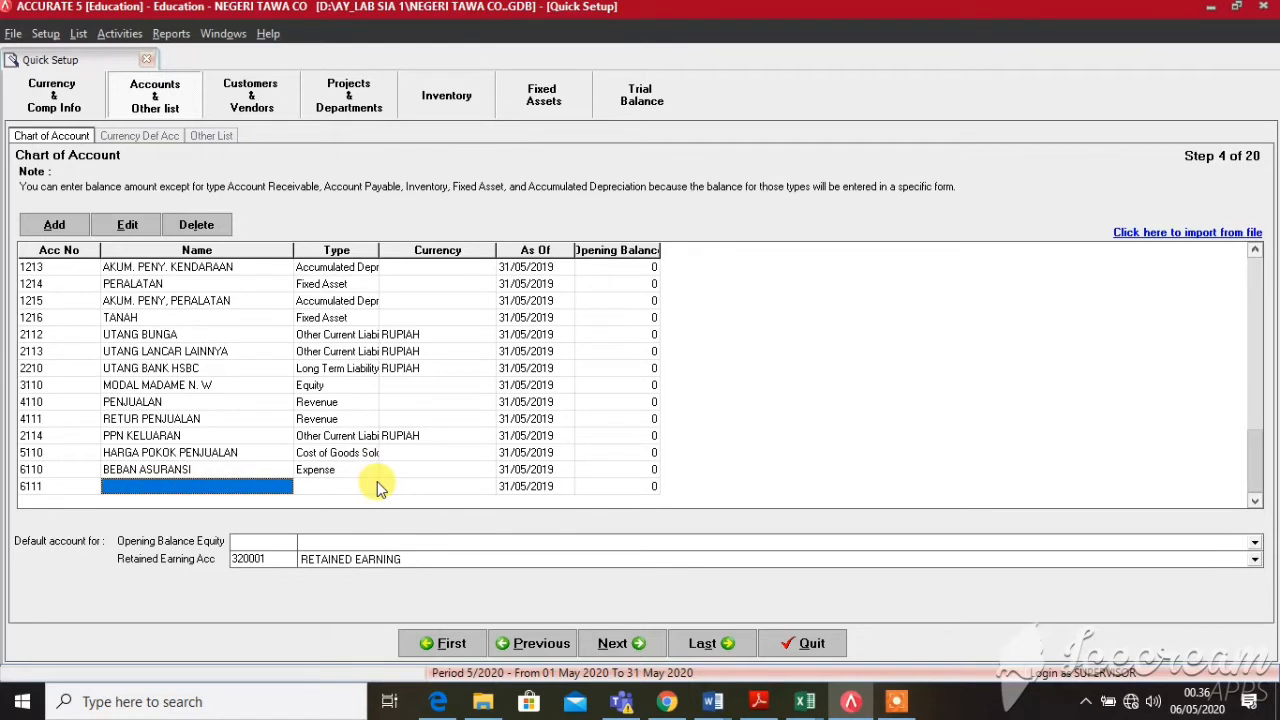
Add account 6111 BEBAN GAJI as an Expense account
text(BEBAN)
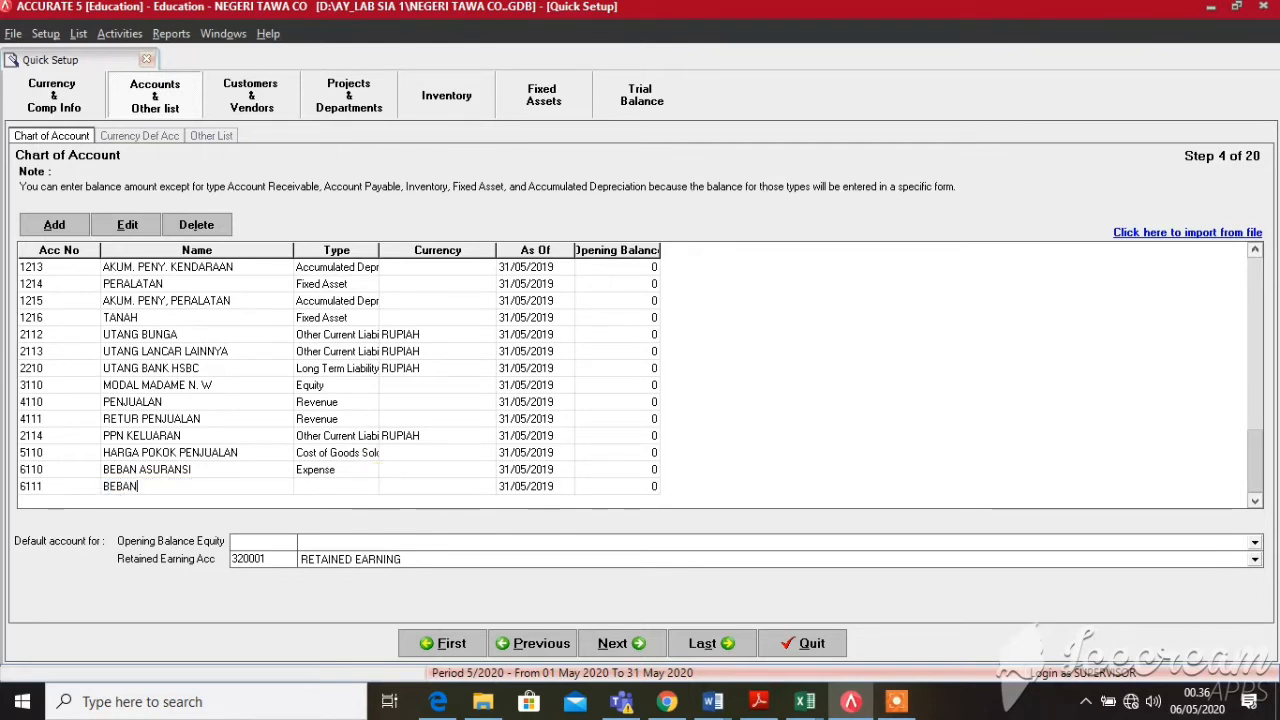
text( BU)
key(BackSpace)
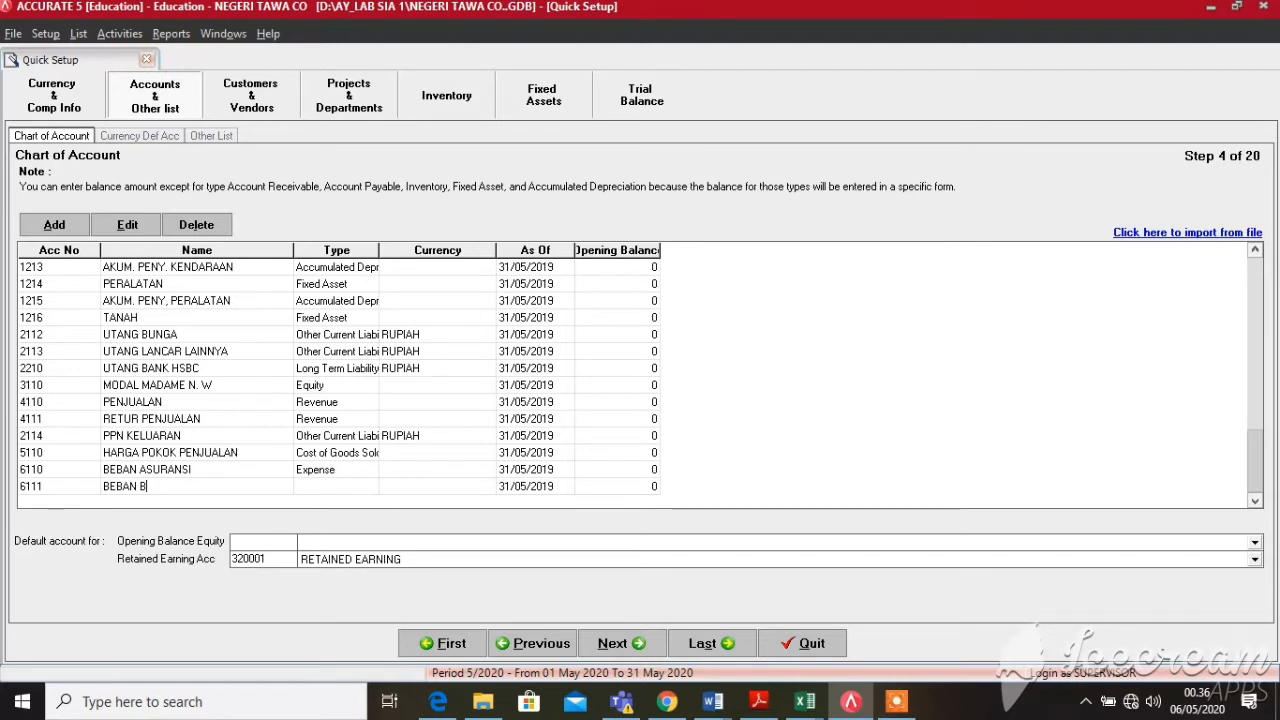
key(BackSpace)
text(GAJI)
click(378, 488)
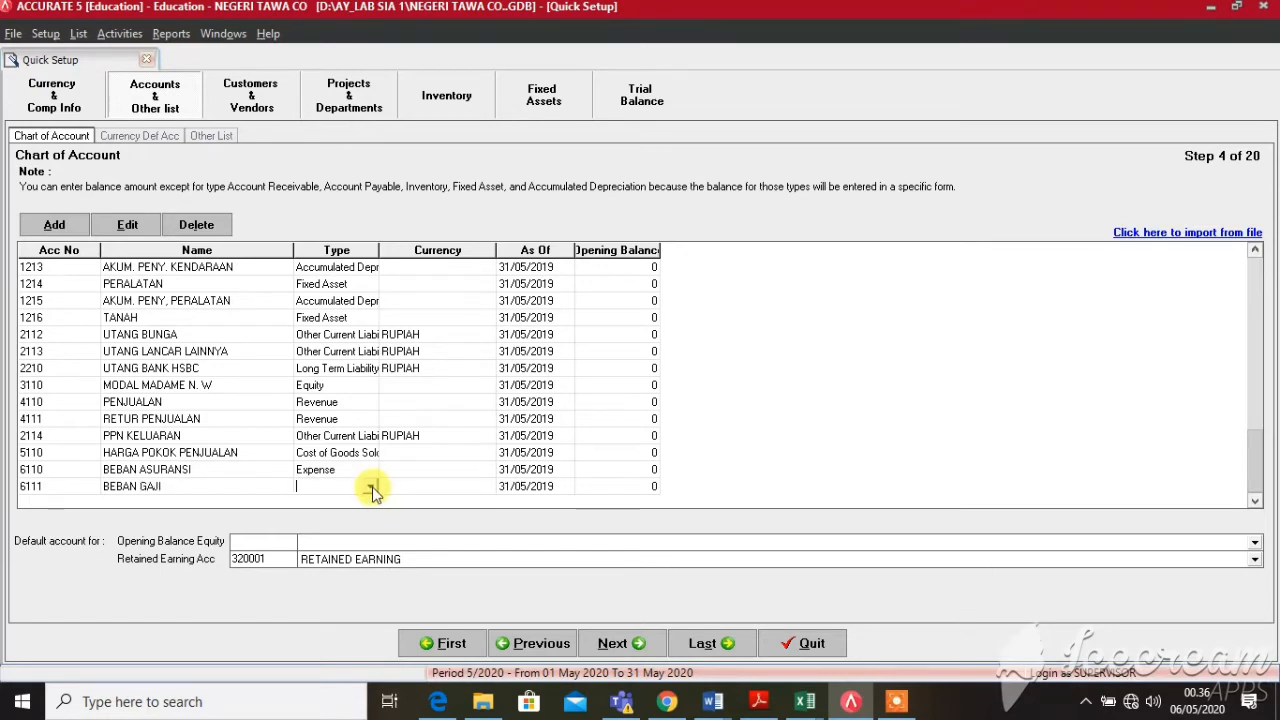
click(371, 488)
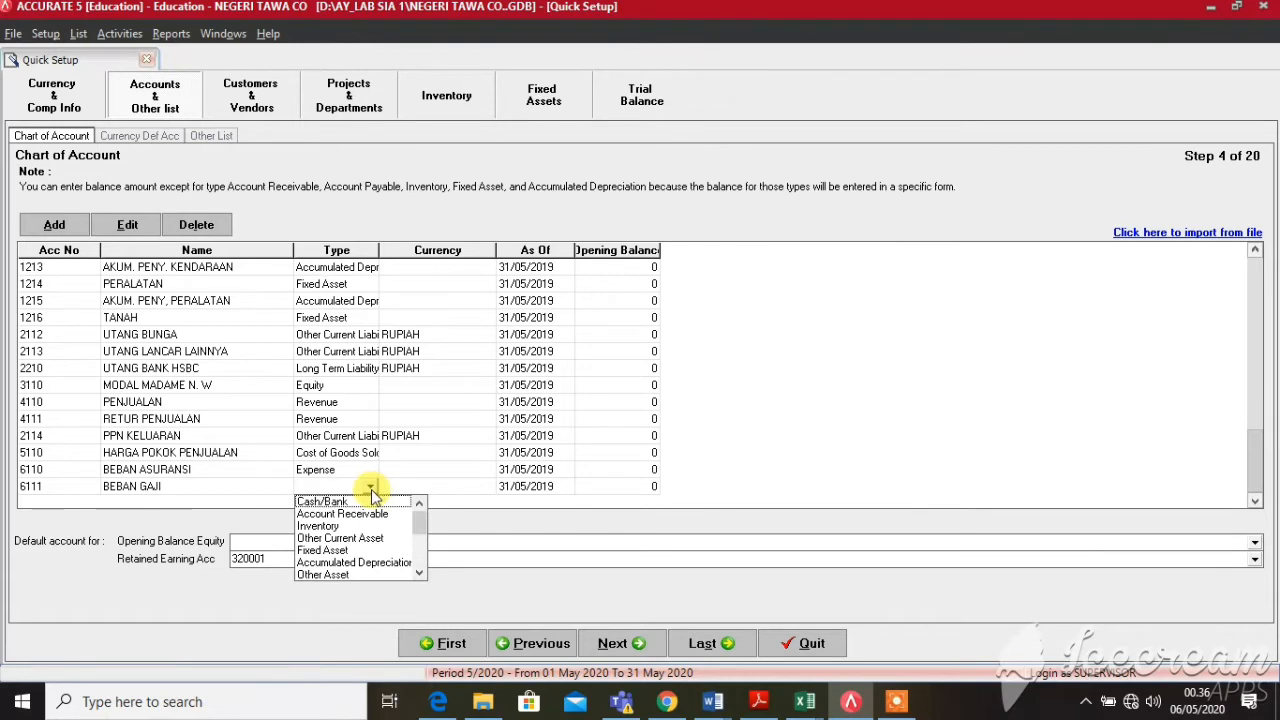
text(ex)
key(Return)
key(Return)
key(Return)
key(Return)
key(Return)
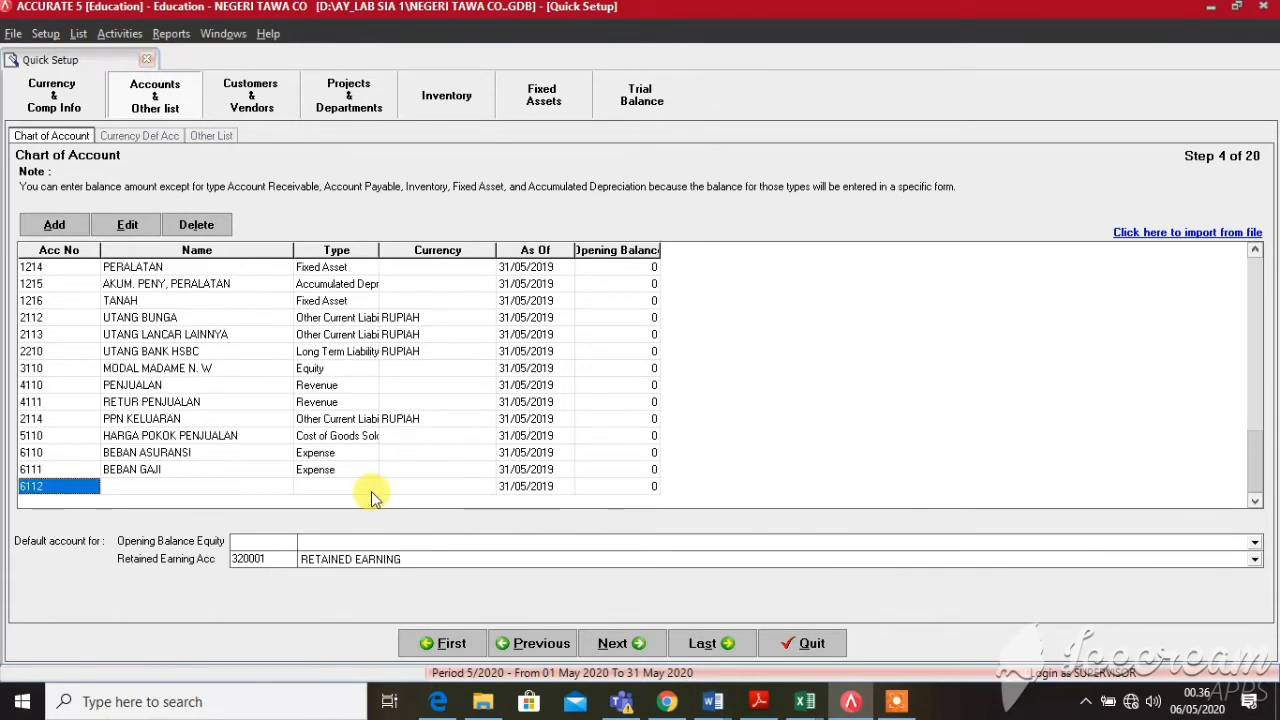
key(Return)
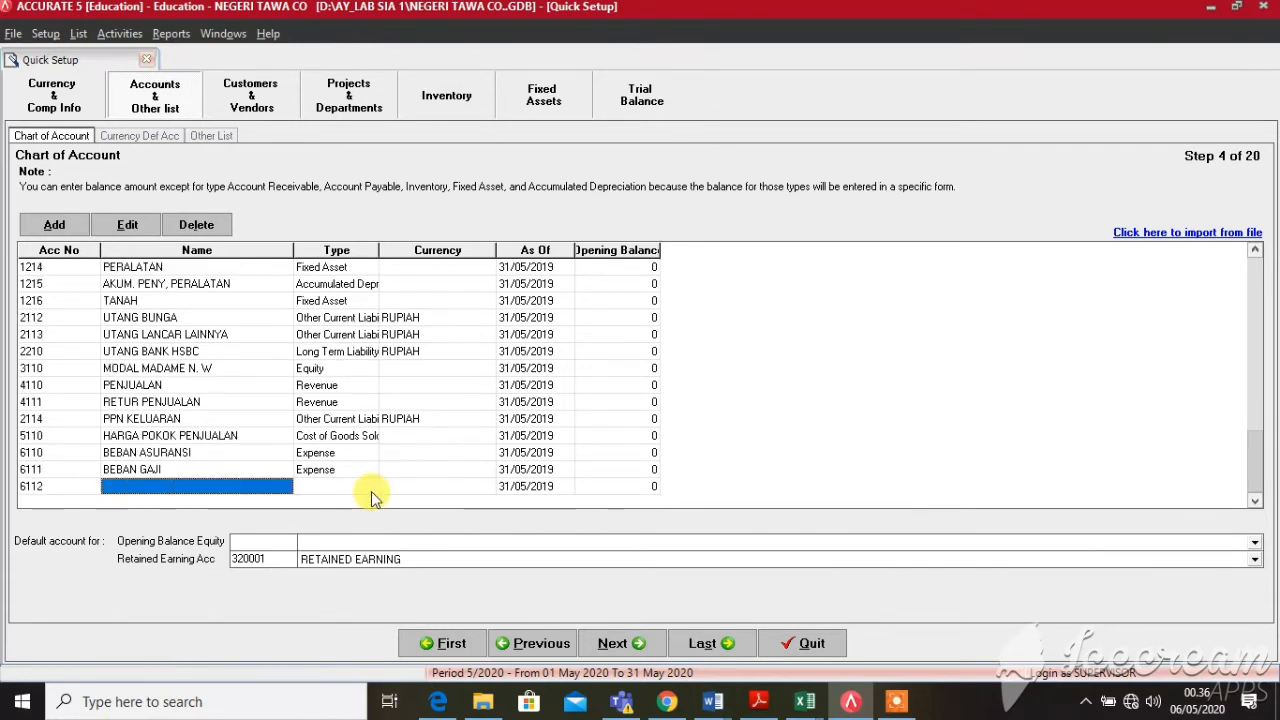
Add account 6112 BEBAN PENYUSUTAN GEDUNG as Expense, clearing the missing-type error
text(BEBAN )
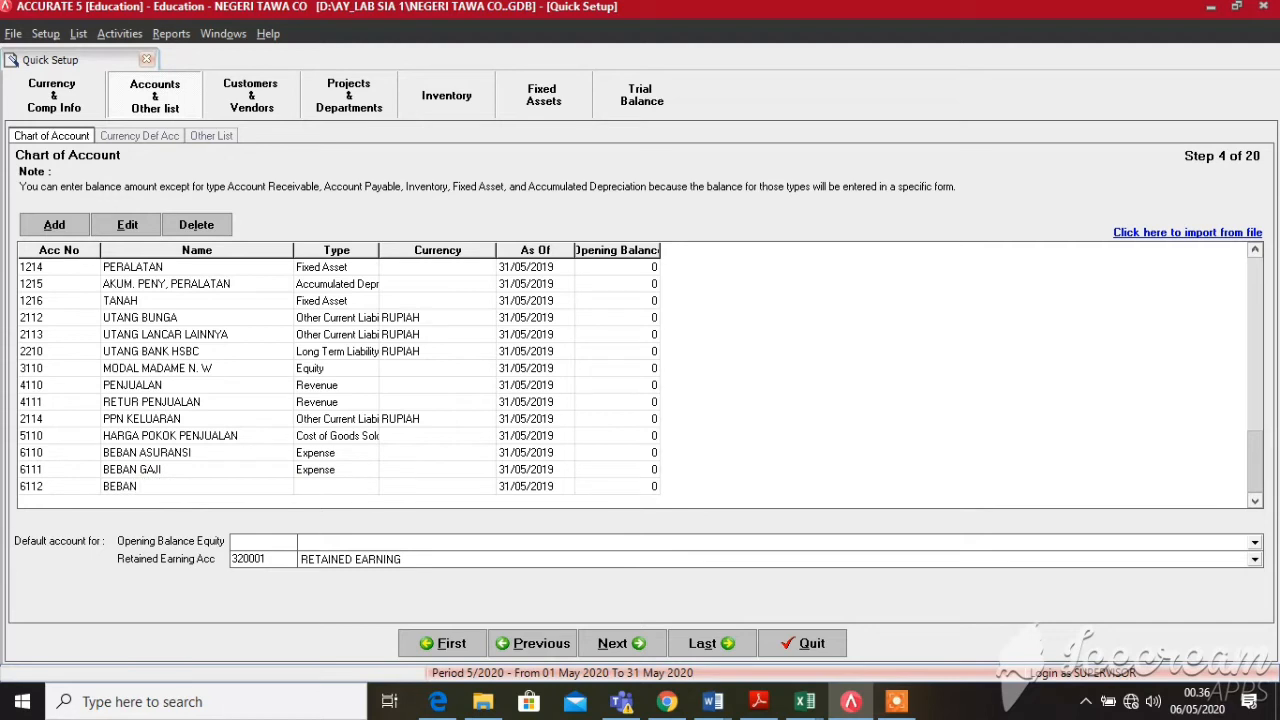
text(PENYUSUTAN GEDUNG)
click(368, 488)
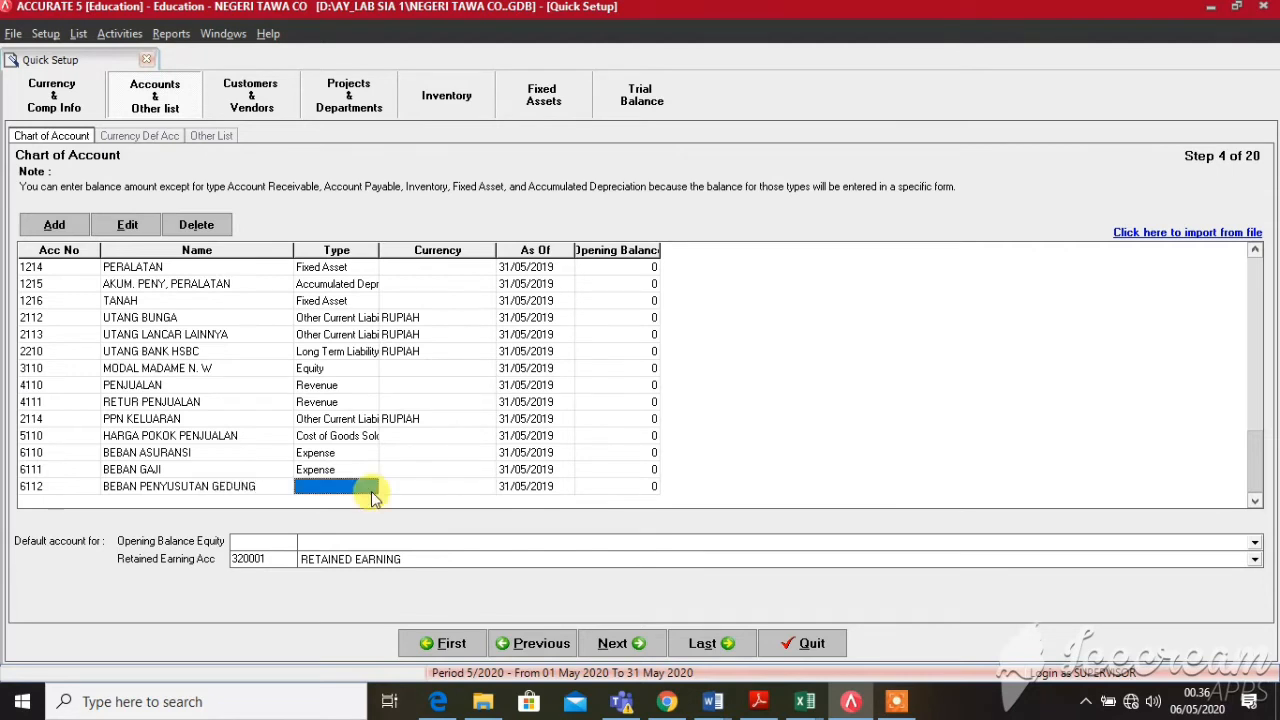
click(370, 489)
click(364, 458)
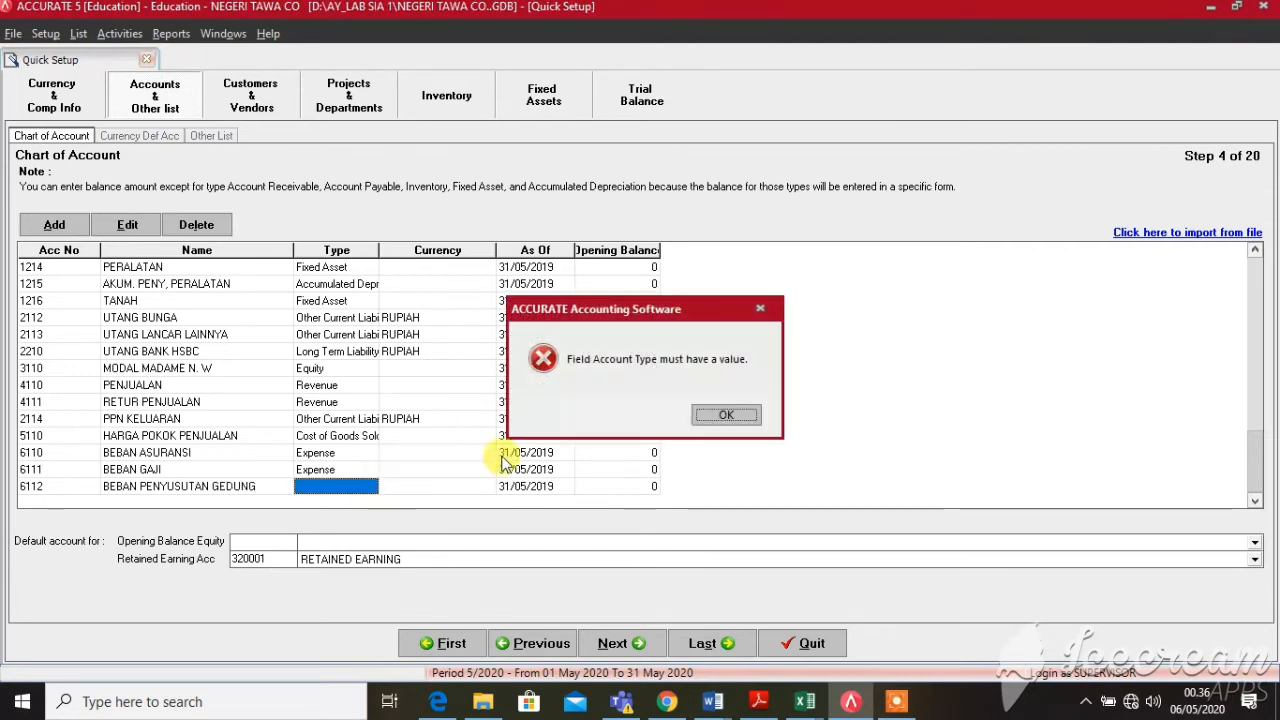
click(707, 417)
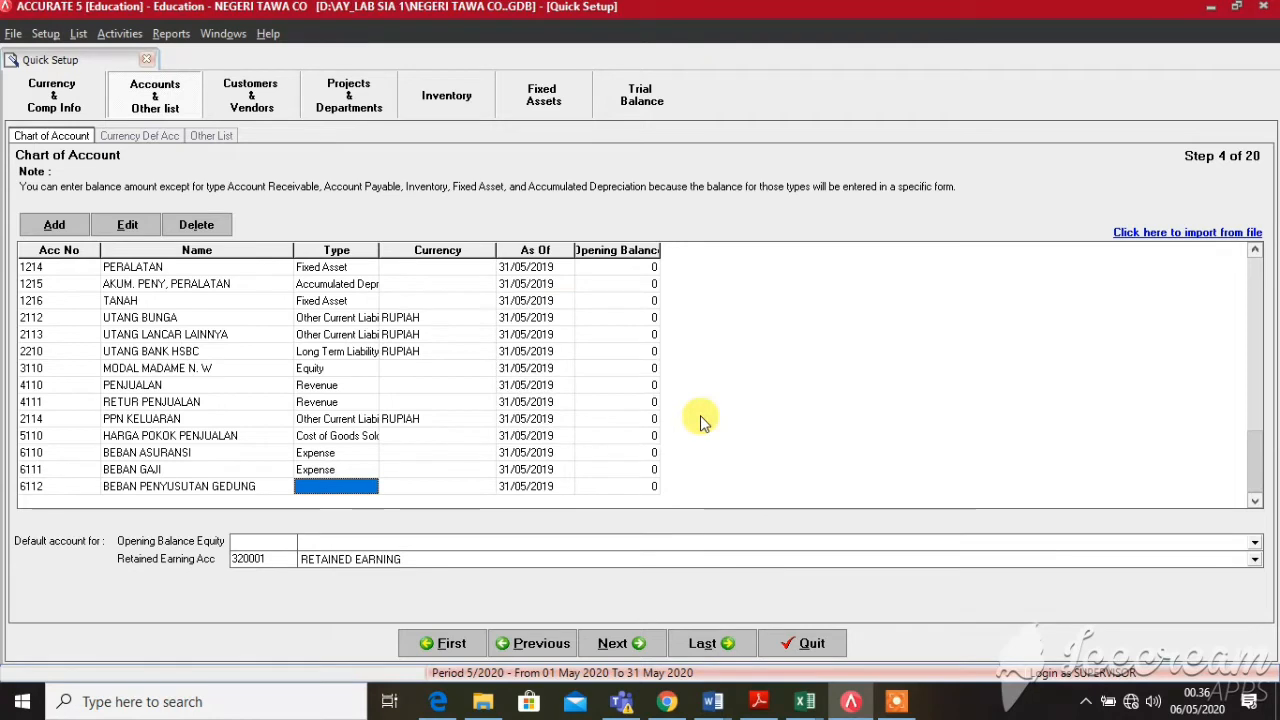
click(345, 486)
click(370, 489)
text(ex)
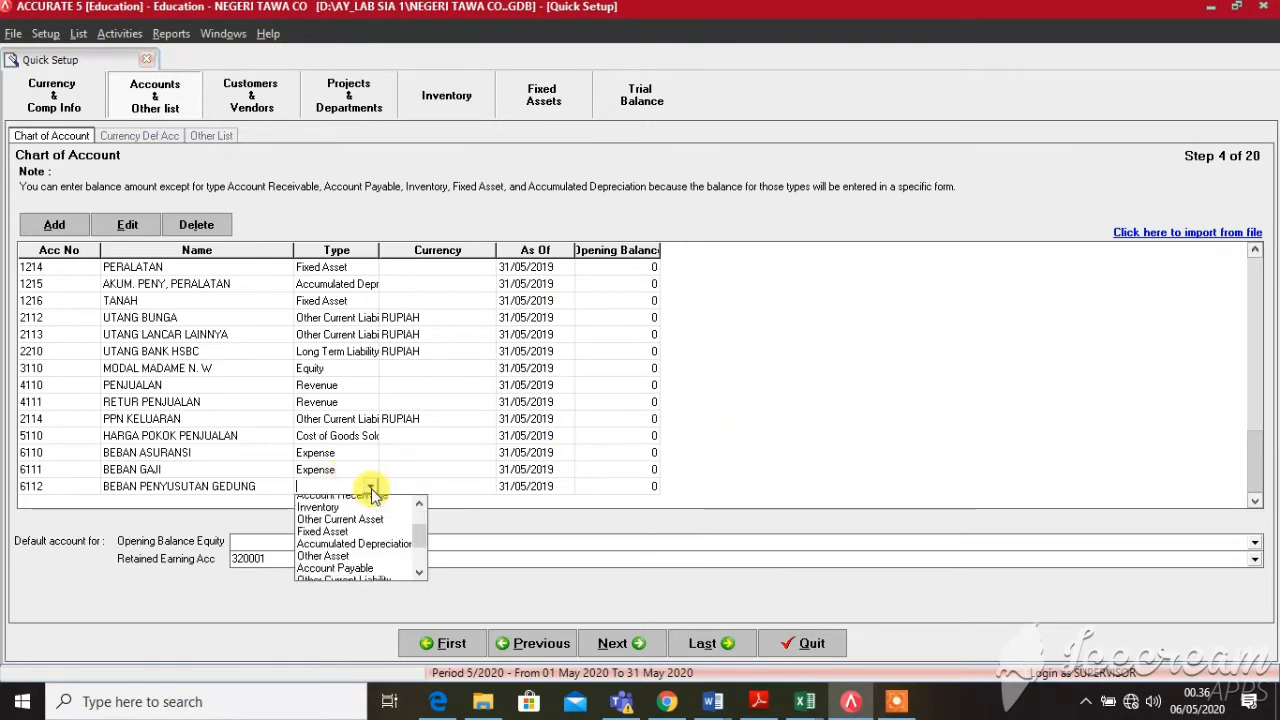
key(Return)
key(Return)
Add account 6113 BEBAN PENYUSUTAN KENDARAAN as an Expense account
key(Return)
key(Return)
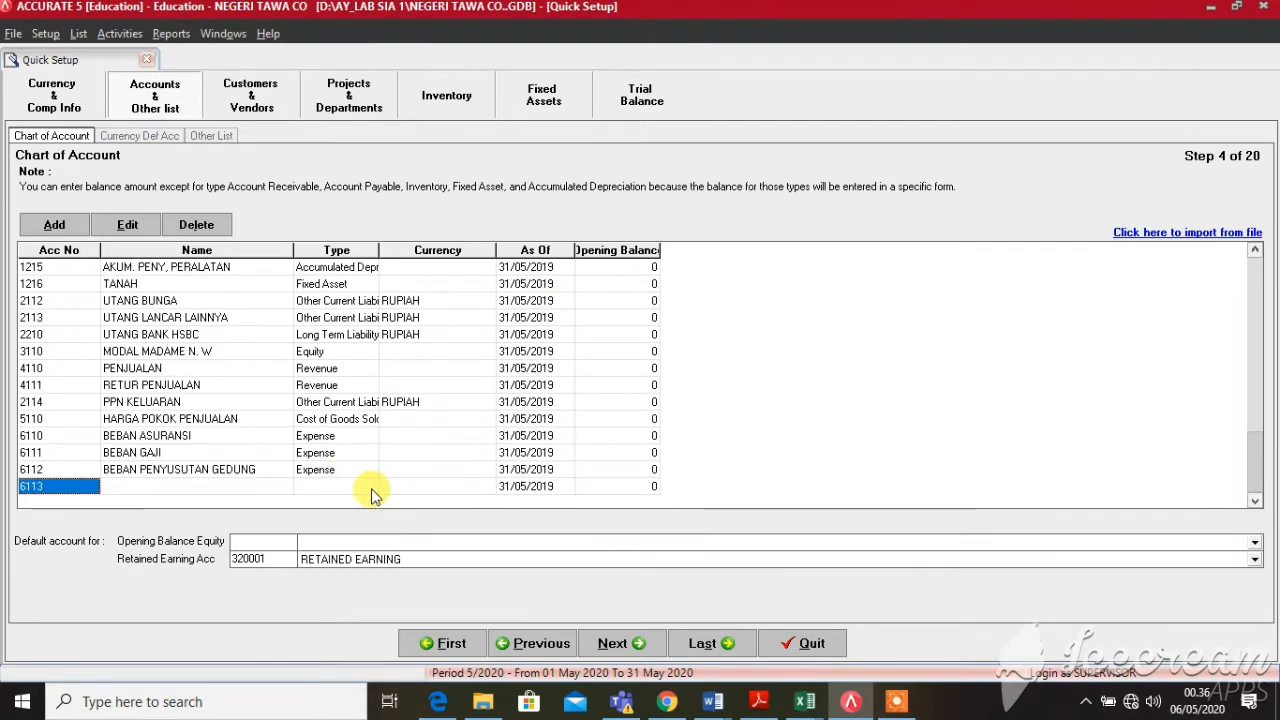
text(6113)
key(Return)
text(BEBAN)
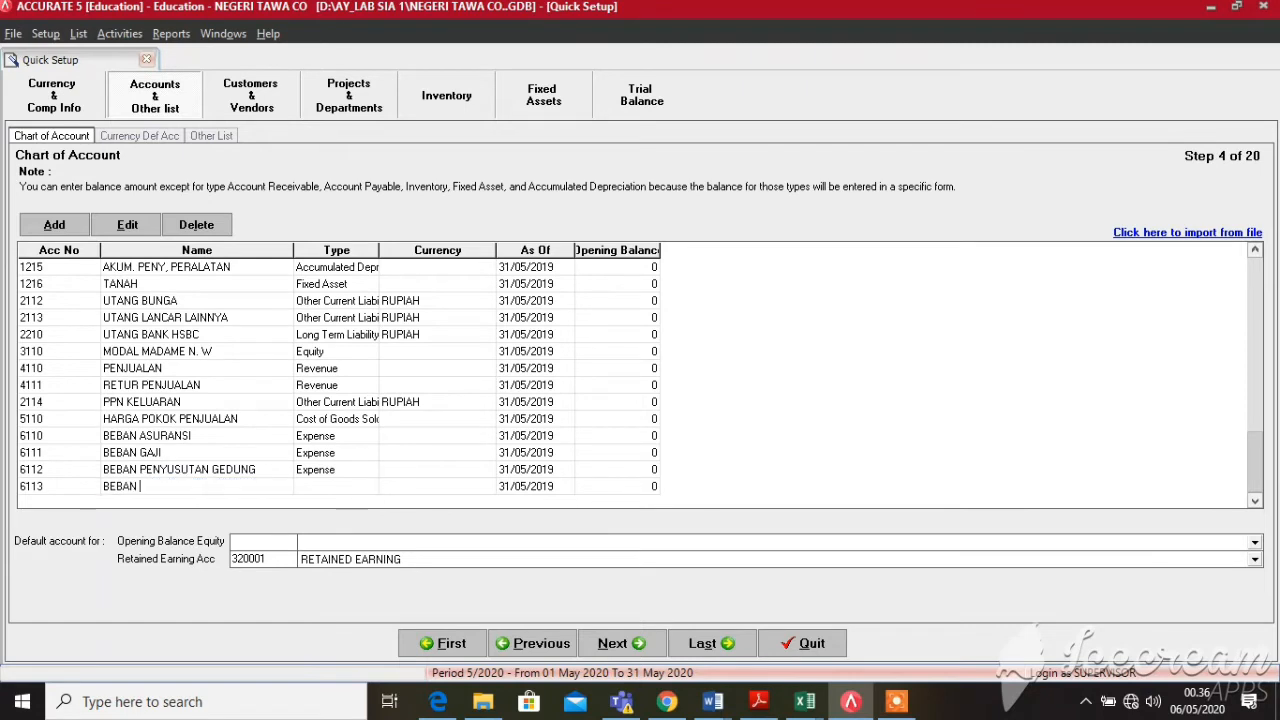
text( PENYUSUTAN KENDARAAN)
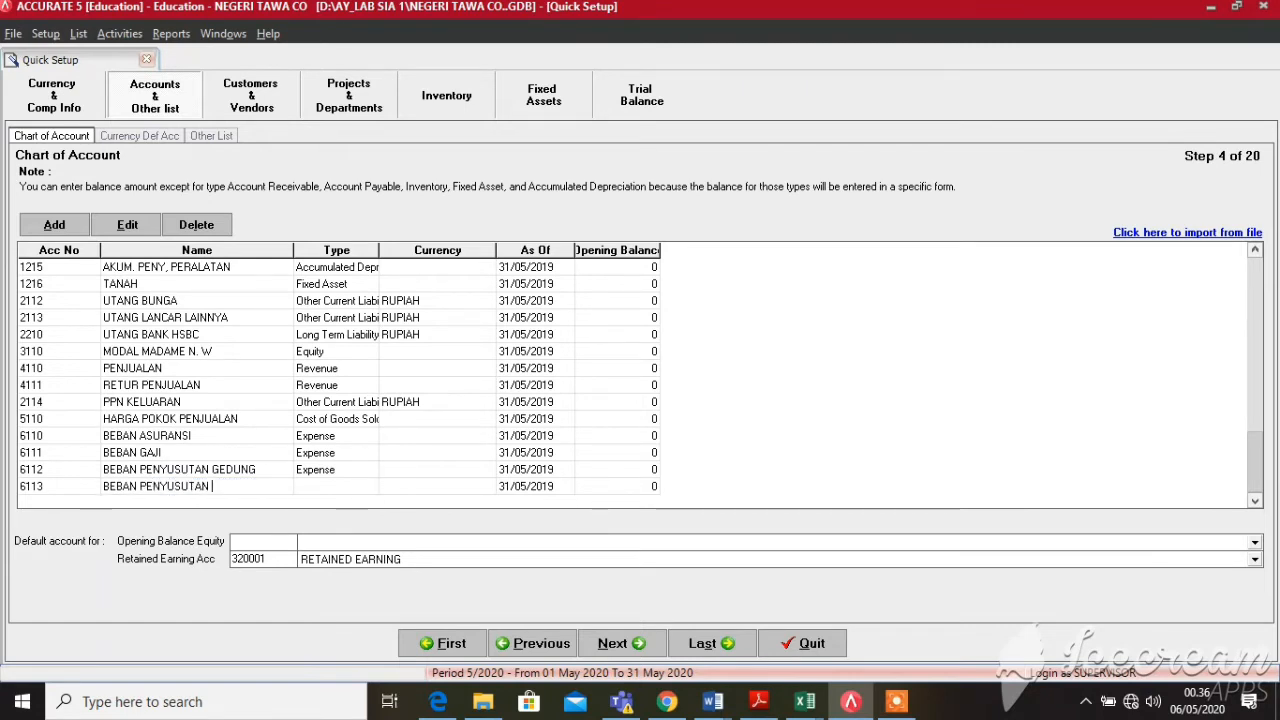
key(Return)
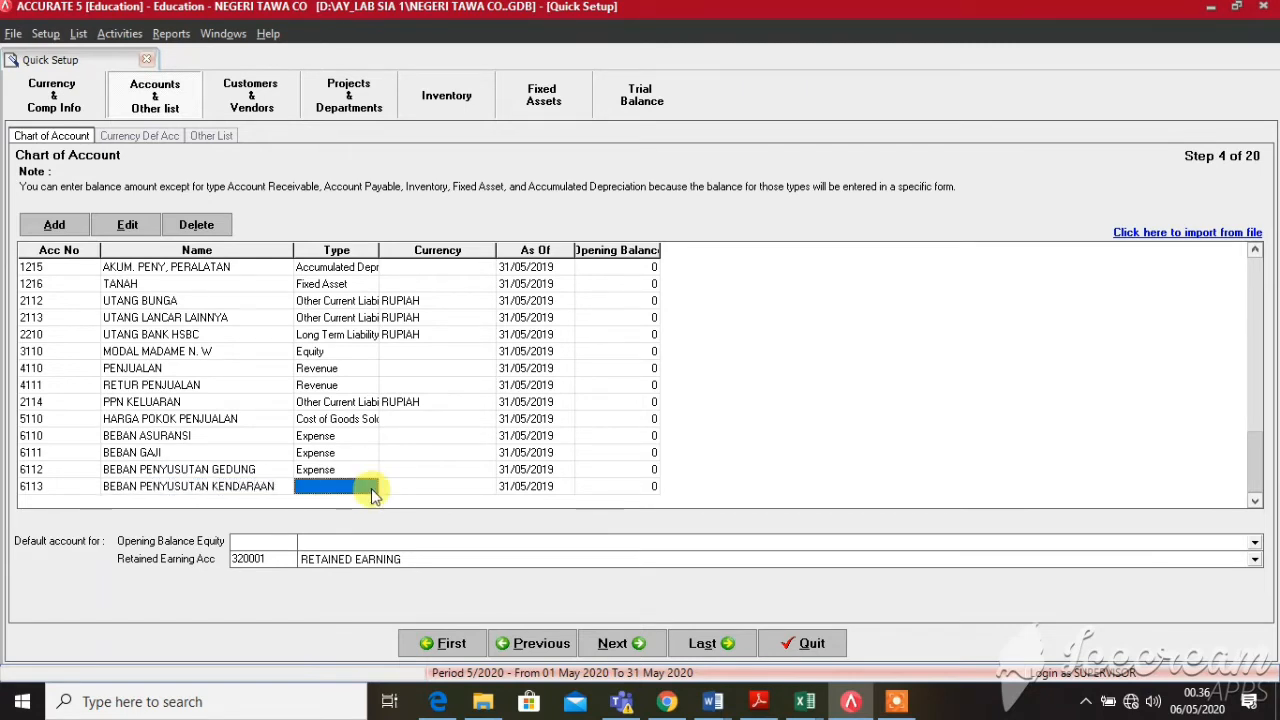
click(366, 486)
click(371, 487)
text(ex)
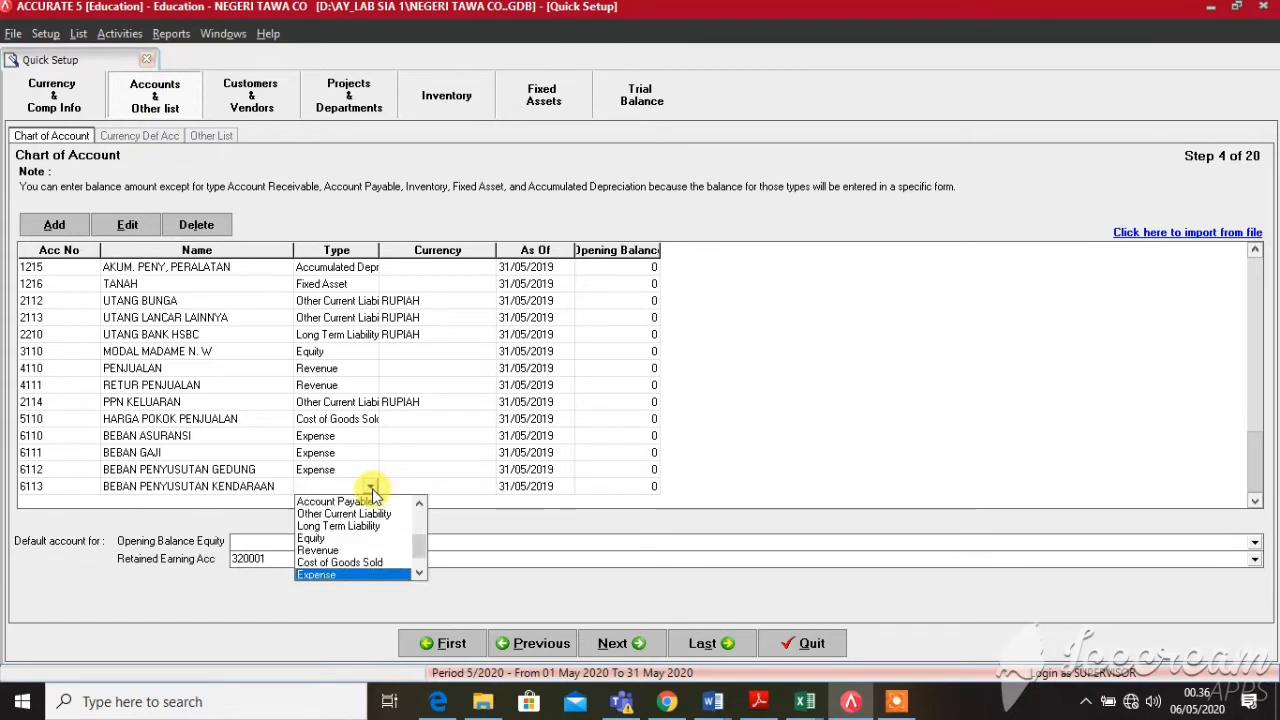
key(Return)
key(Return)
key(Return)
key(Return)
key(Return)
Add account 6114 BEBAN PENYUSUTAN PERALATAN as Expense and begin row 6115
text(BE)
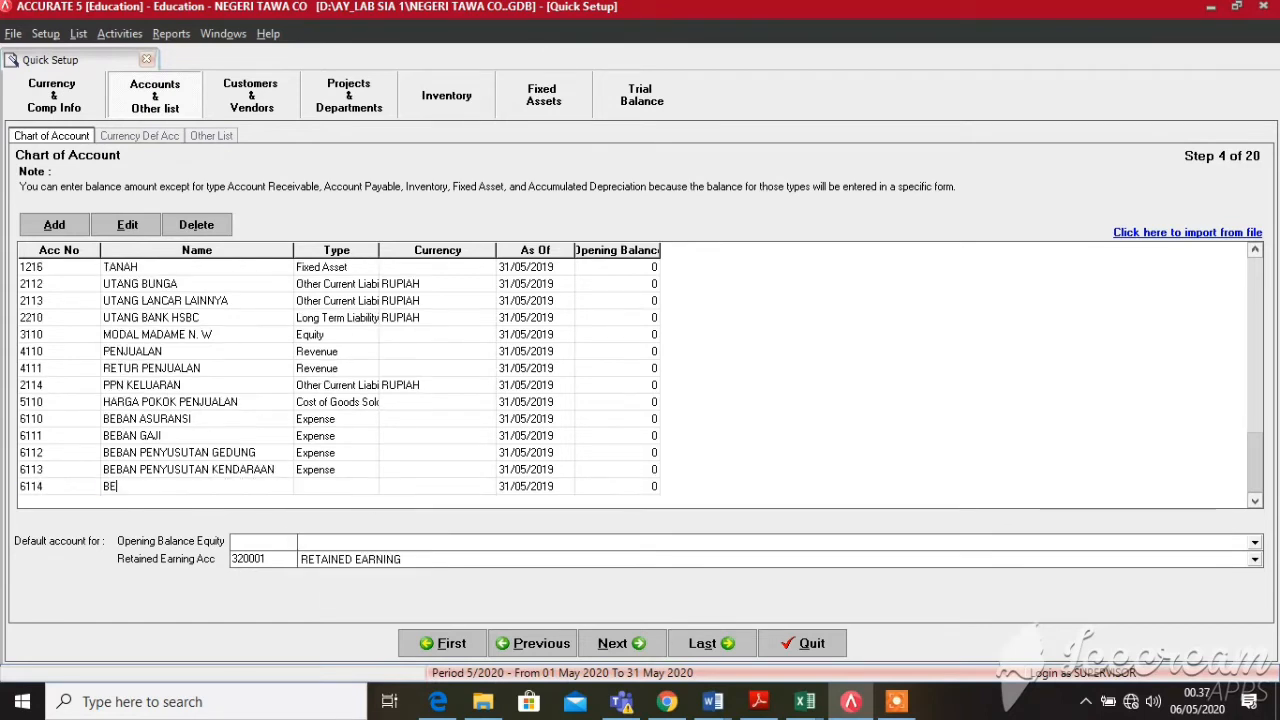
text(BAN PEN)
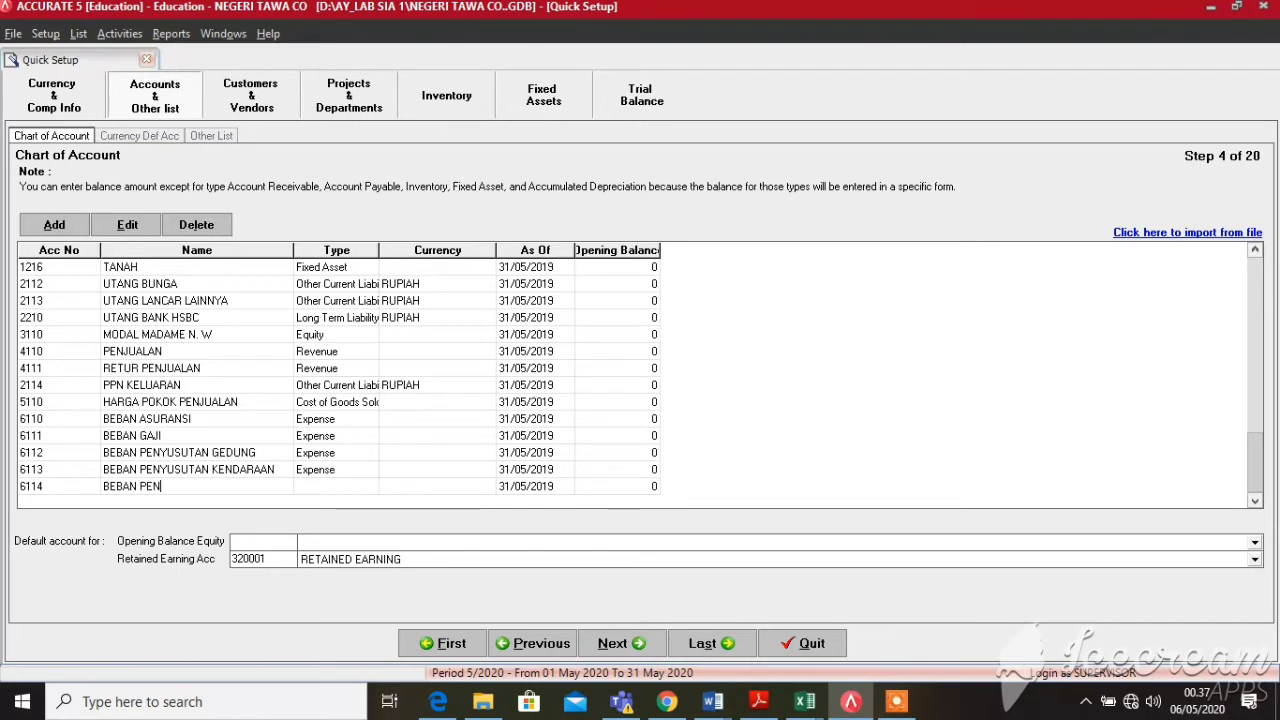
text(YUSUTA)
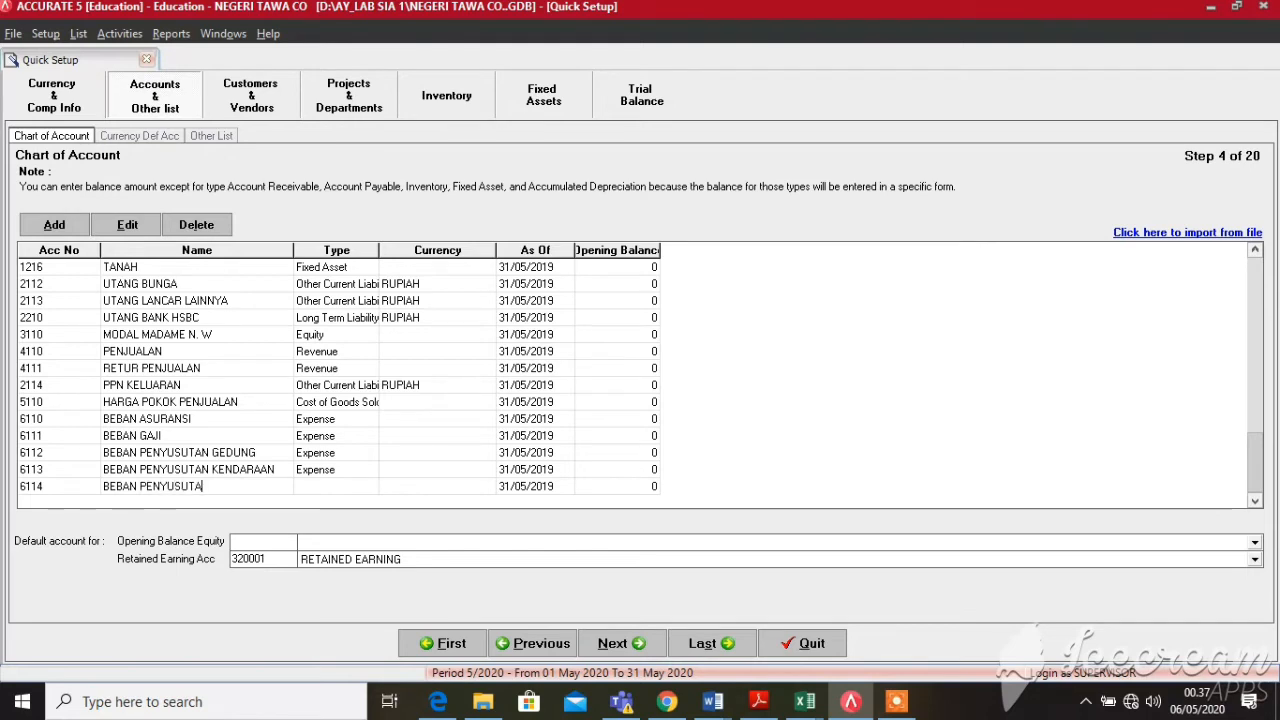
text(N PERALATAN)
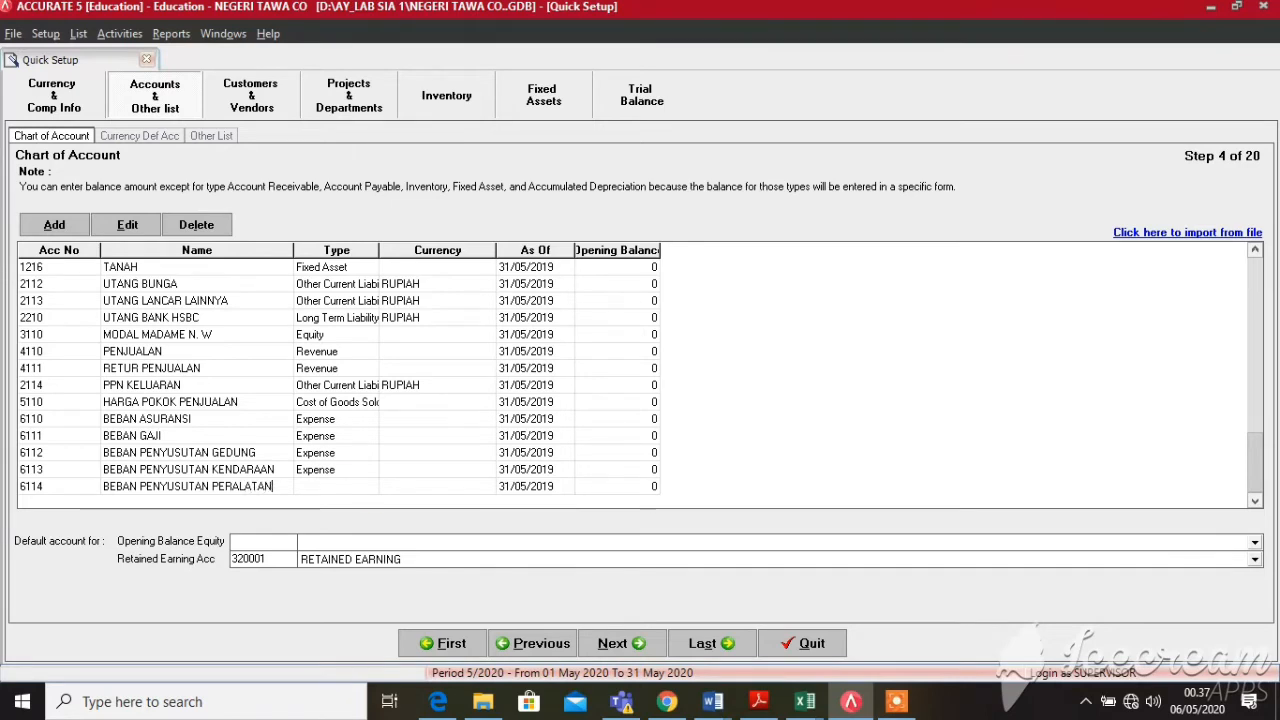
click(371, 488)
click(371, 488)
click(371, 488)
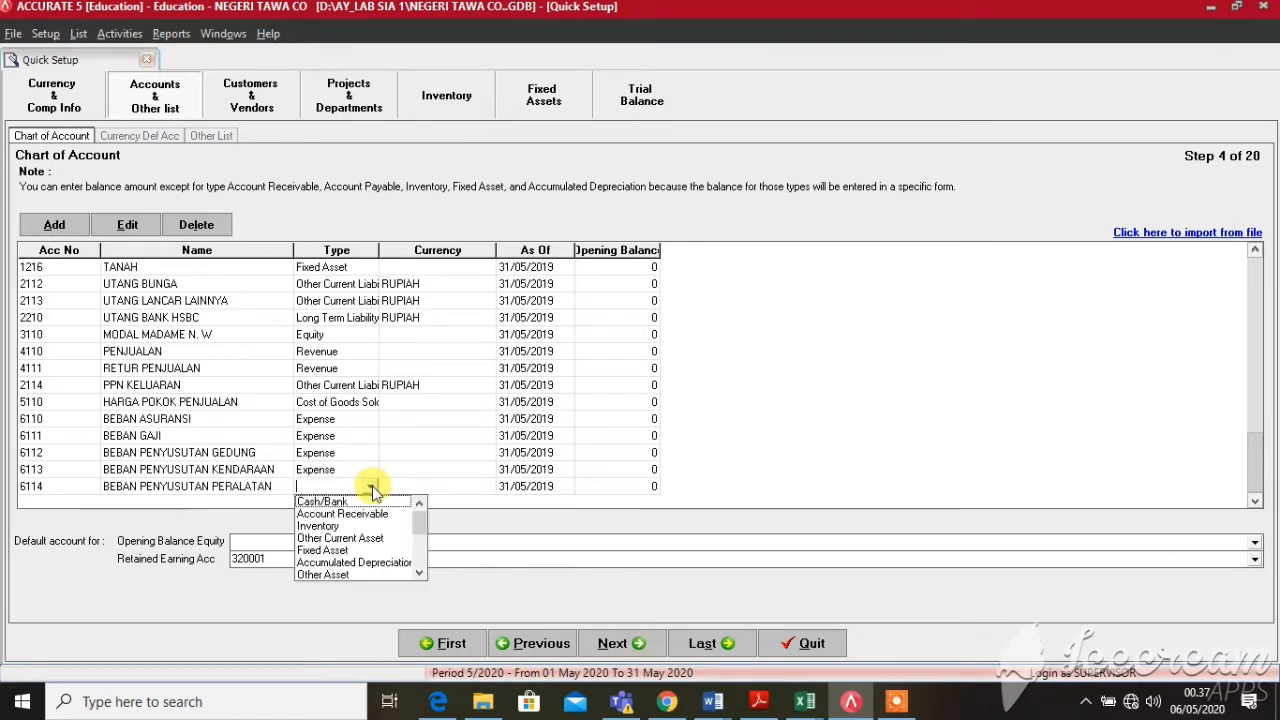
text(ex)
key(Return)
key(Return)
key(Return)
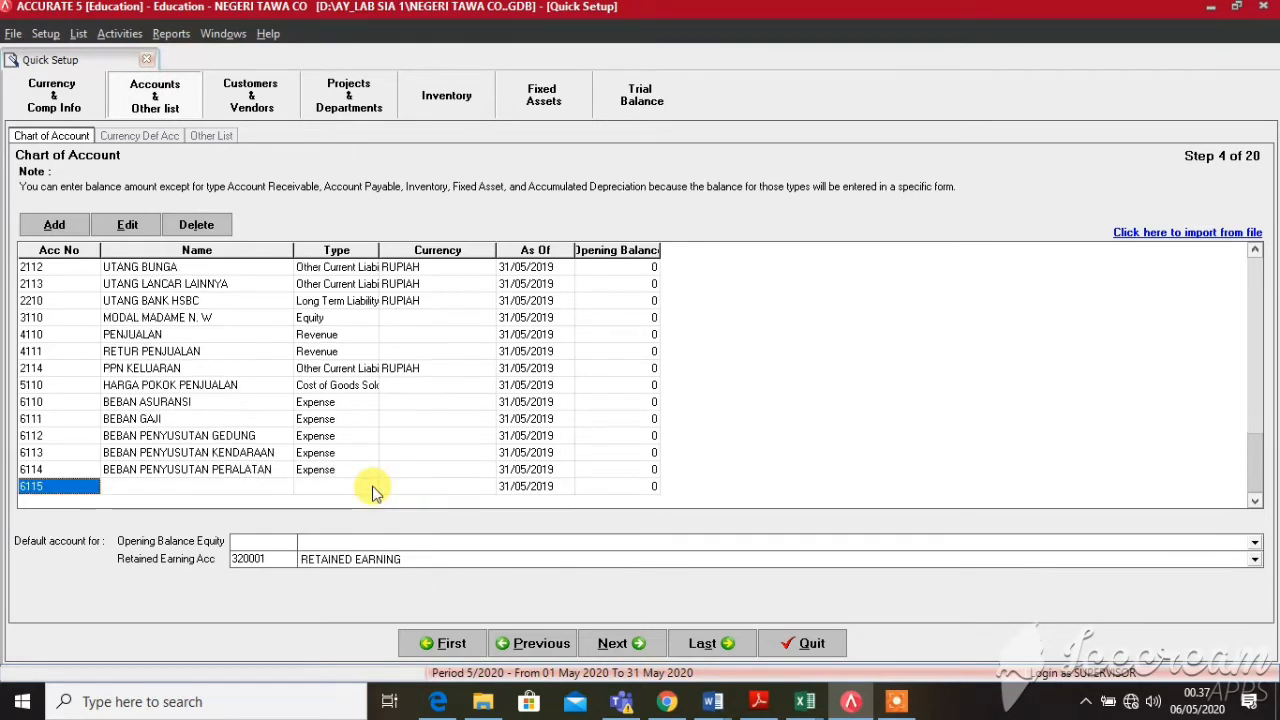
key(Return)
Add account 6115 BEBAN PERLENGKAPAN with type Expense
text(BEBAN)
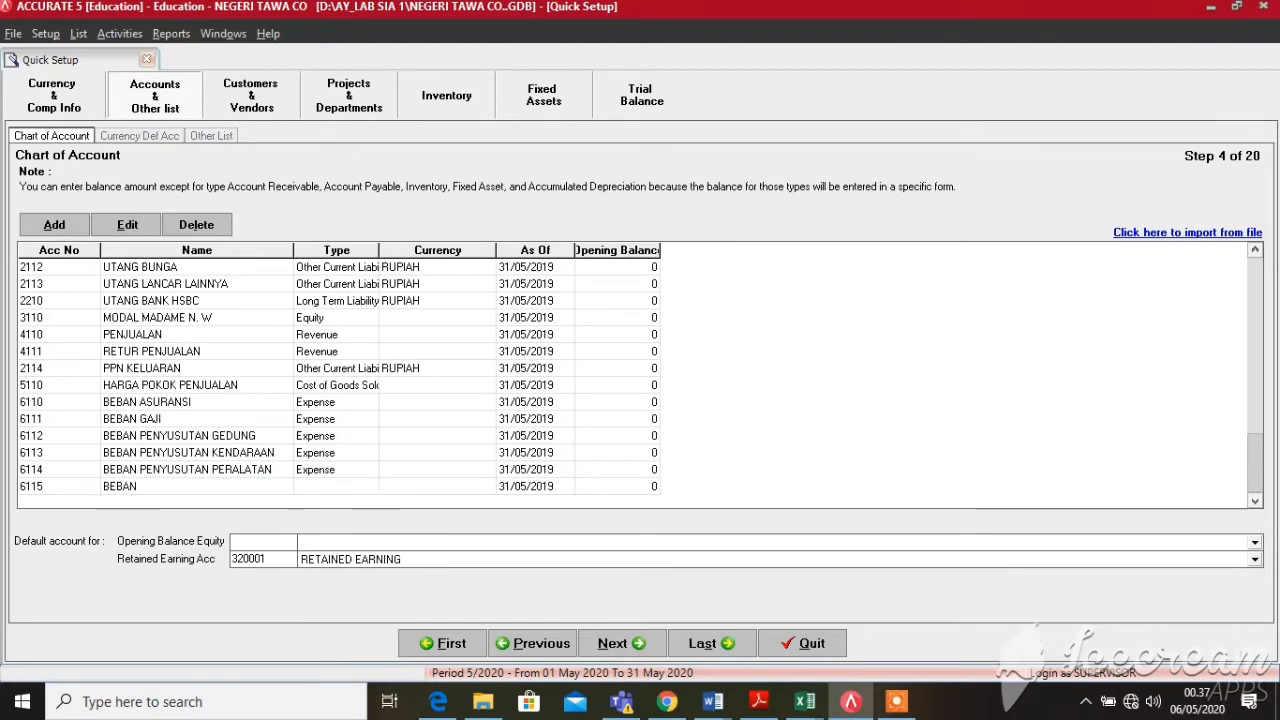
text( PERLENGKAPAN)
key(Return)
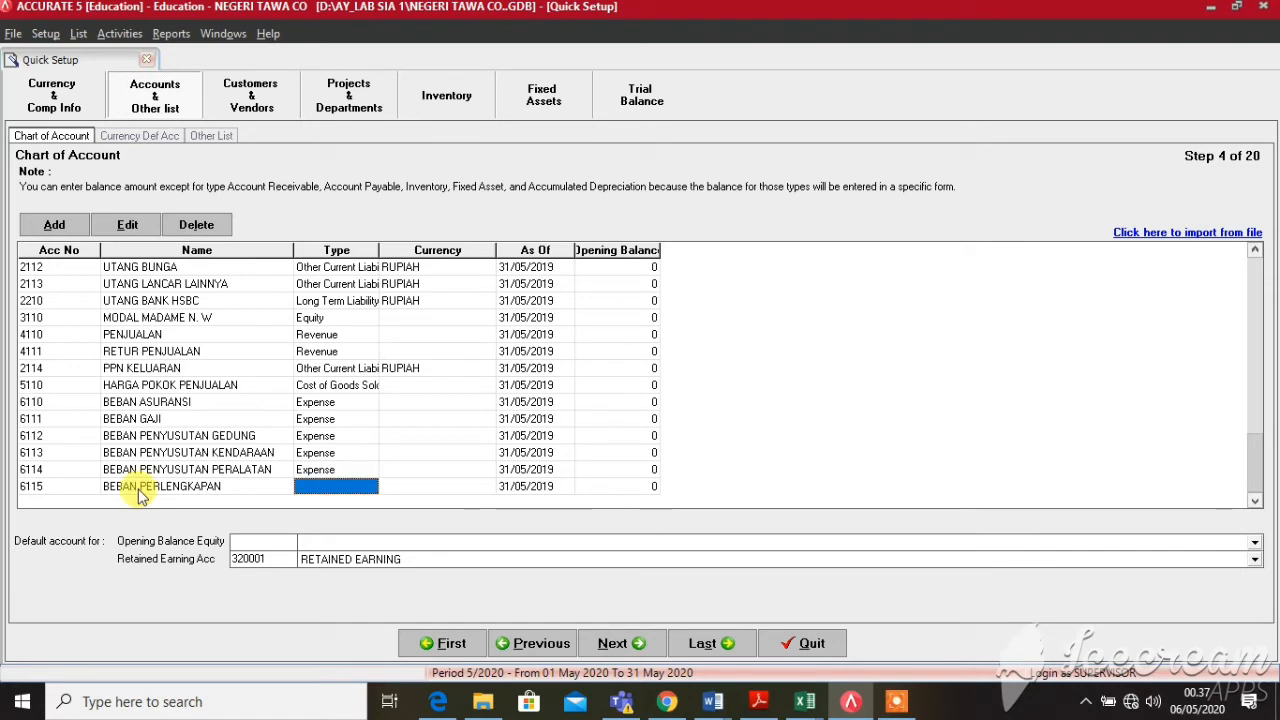
click(332, 488)
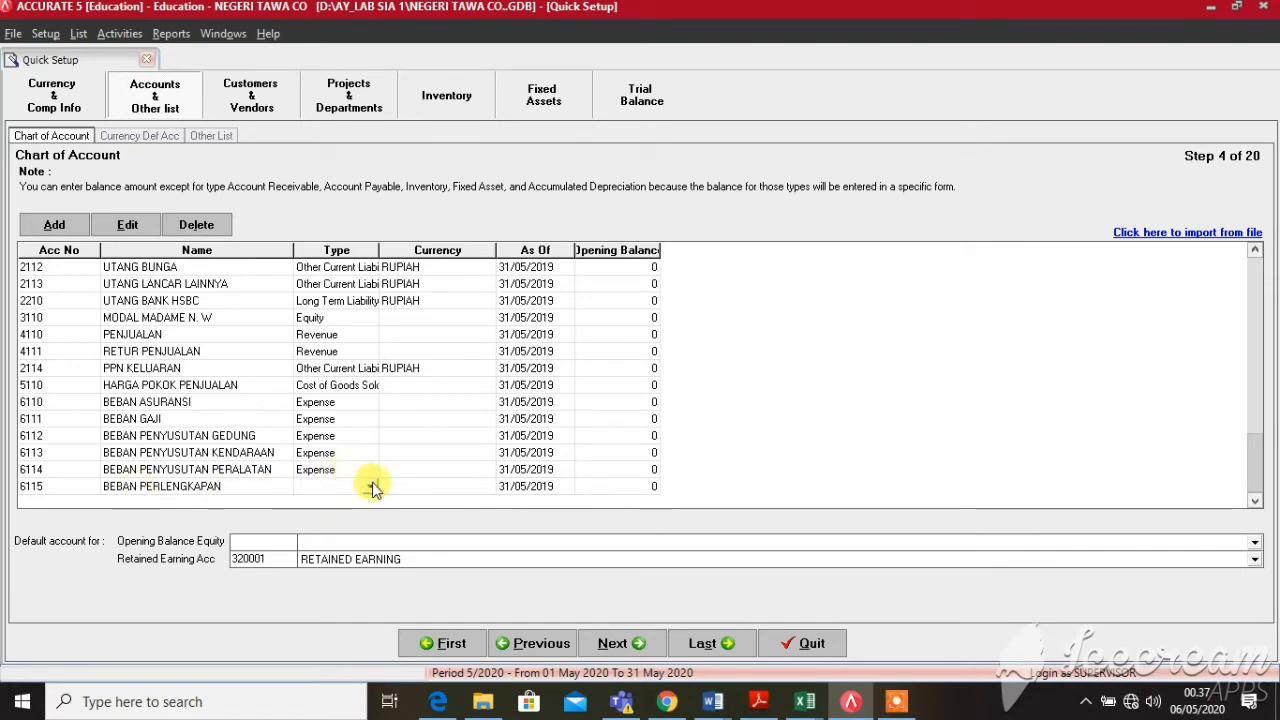
click(372, 487)
key(Return)
key(Return)
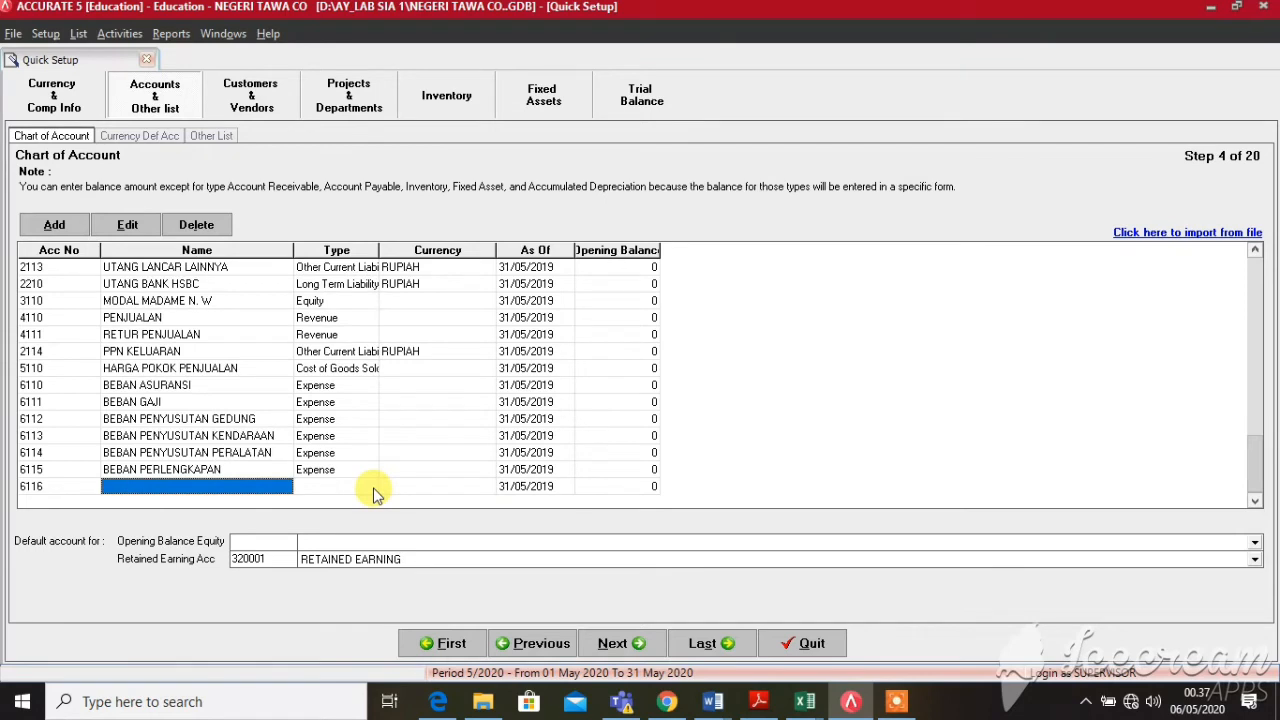
Add account 6116 BEBAN UTILITAS as an Expense account
text(BEBAN U)
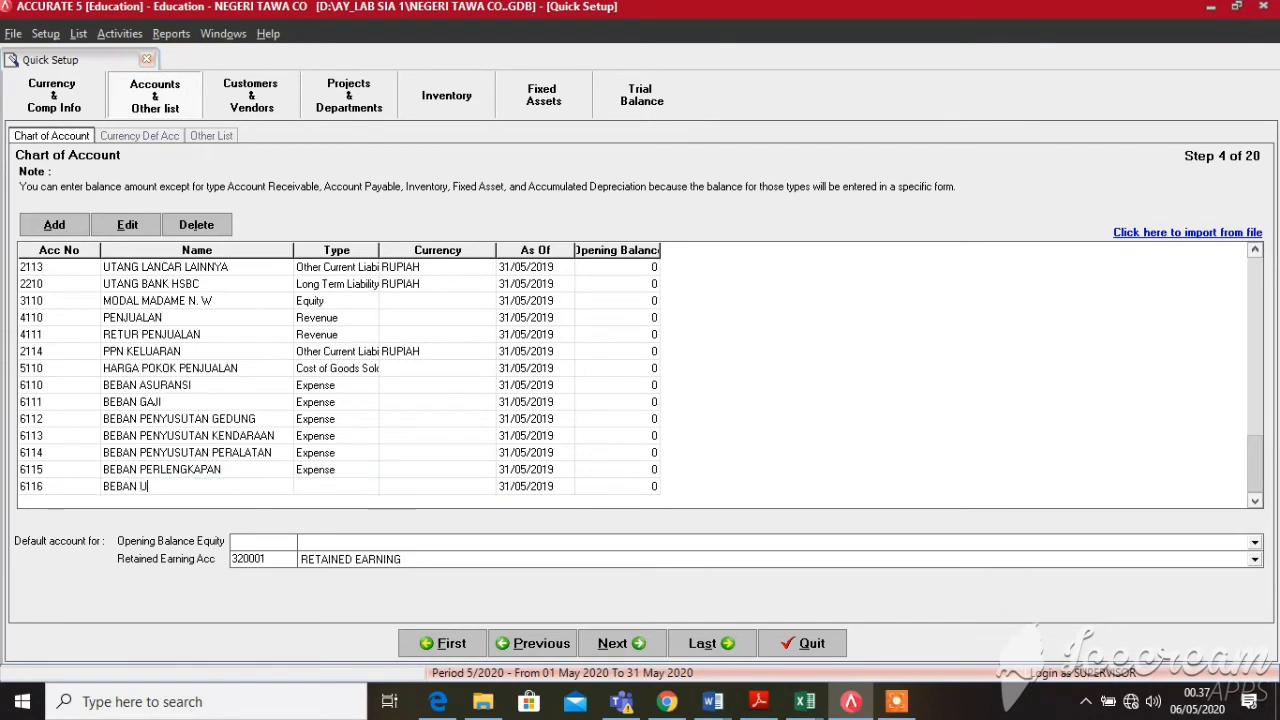
text(TILITAS)
click(374, 489)
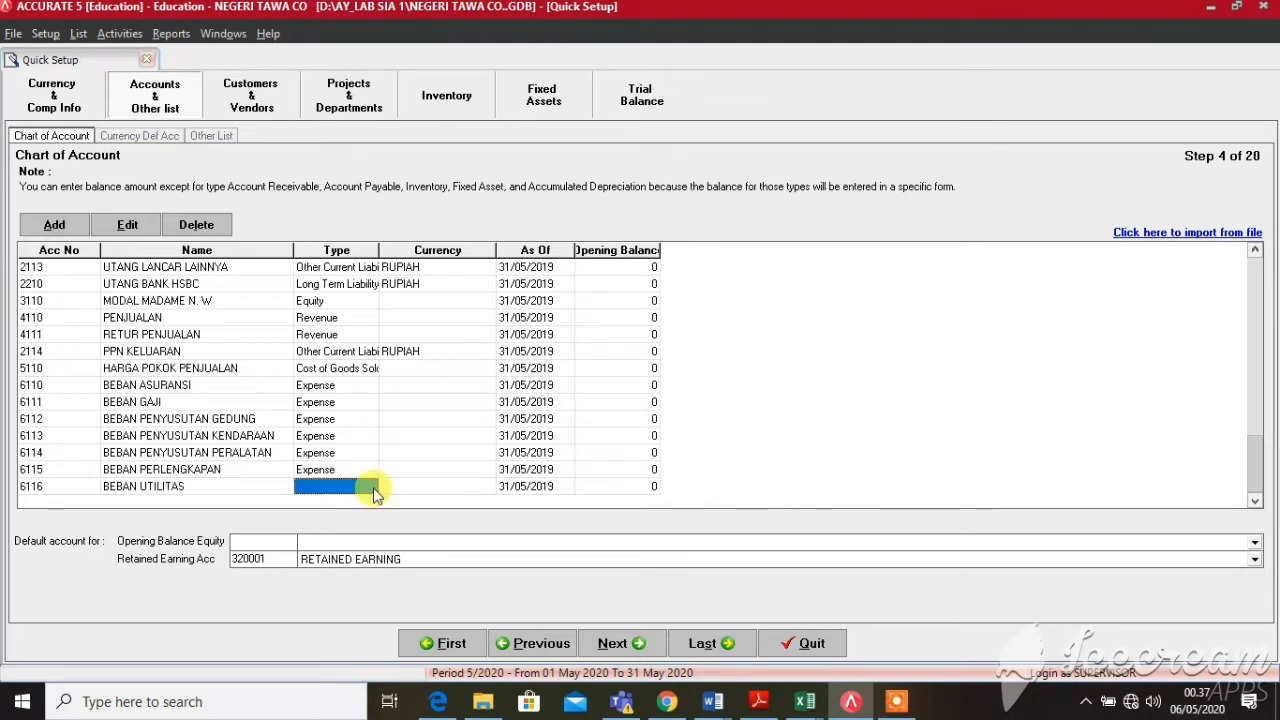
click(374, 490)
click(370, 490)
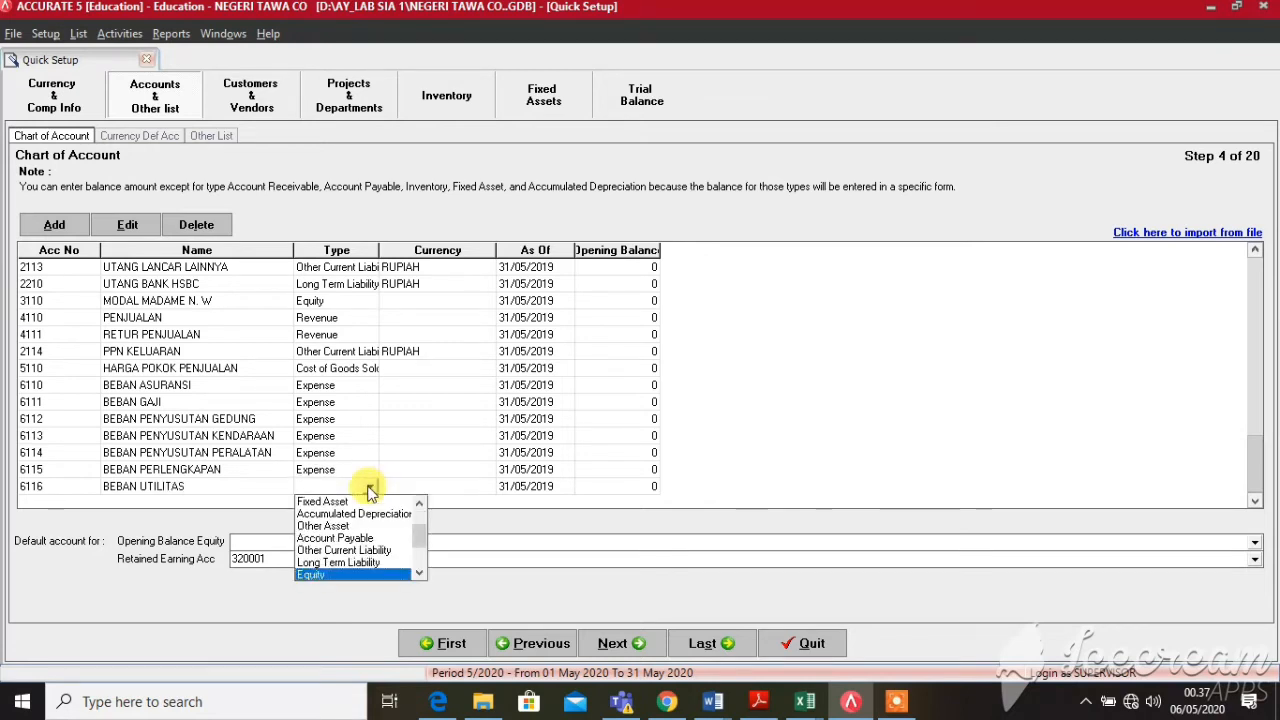
key(Down)
key(Down)
key(Down)
key(Tab)
key(Tab)
key(Tab)
key(Tab)
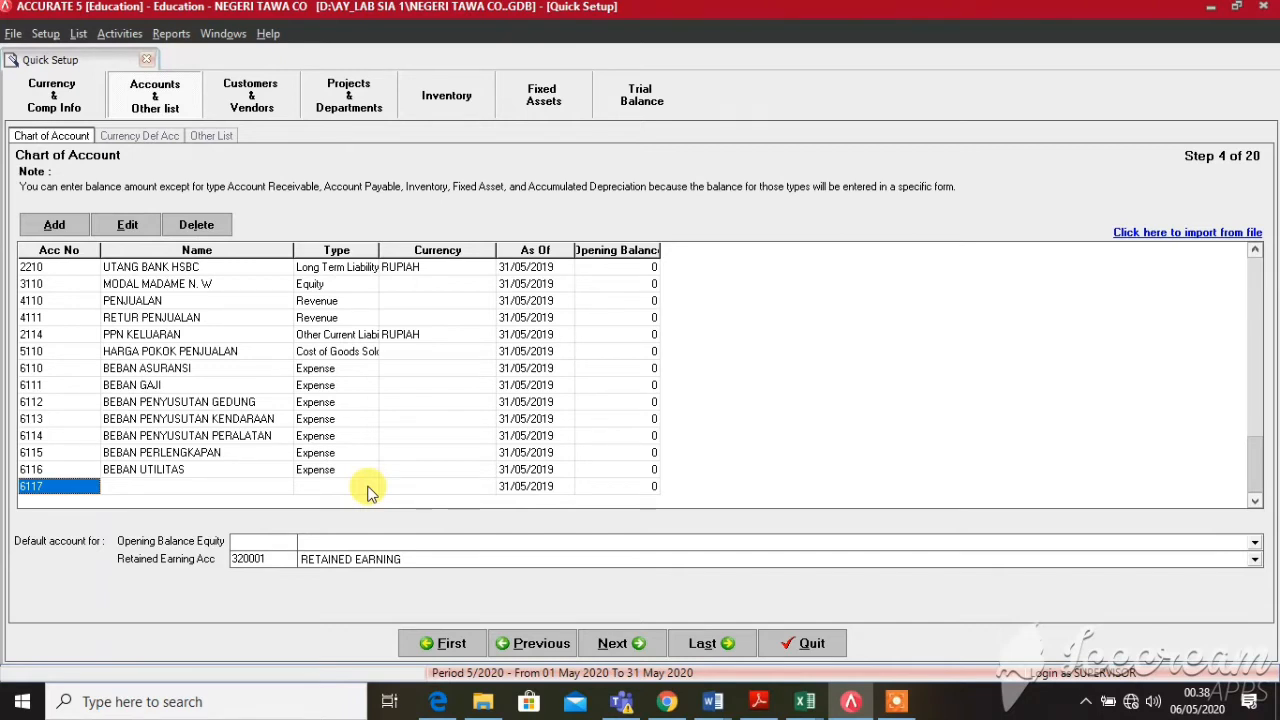
Add account 6117 BEBAN USAHA LAINNYA with type Expense and begin a new row
text(6)
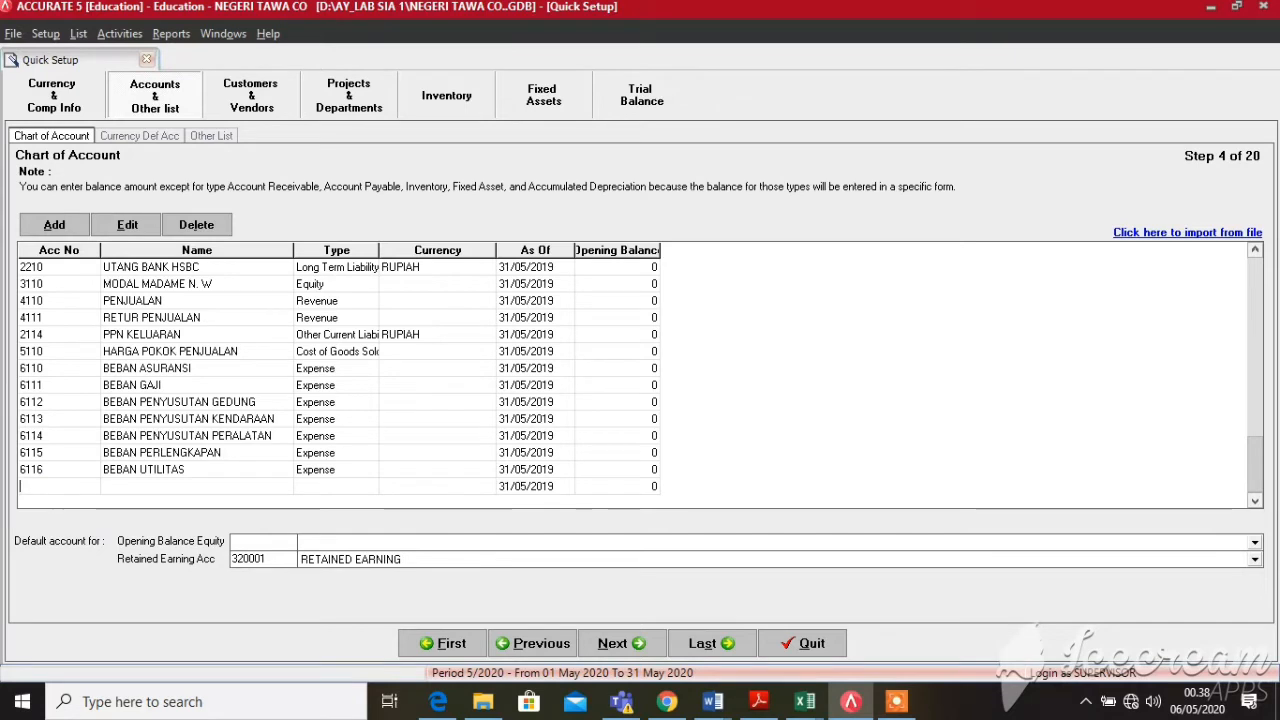
text(11)
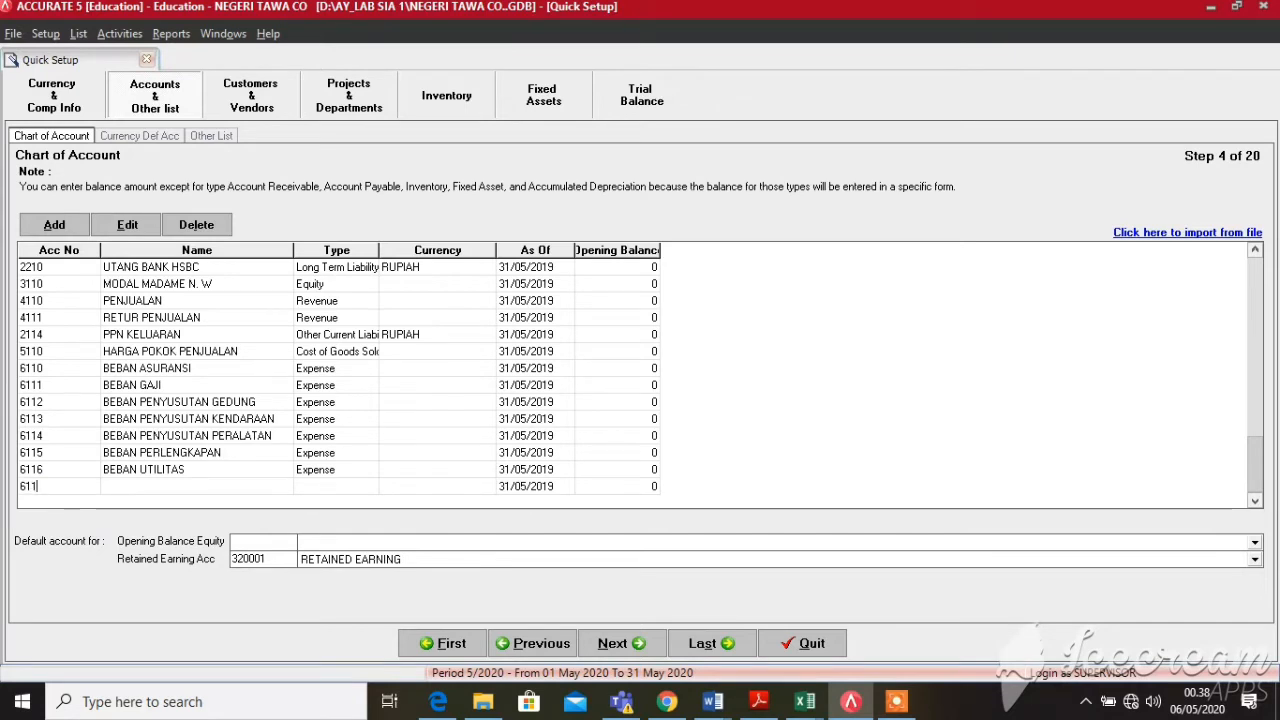
text(7)
key(Tab)
text(BEBAN US)
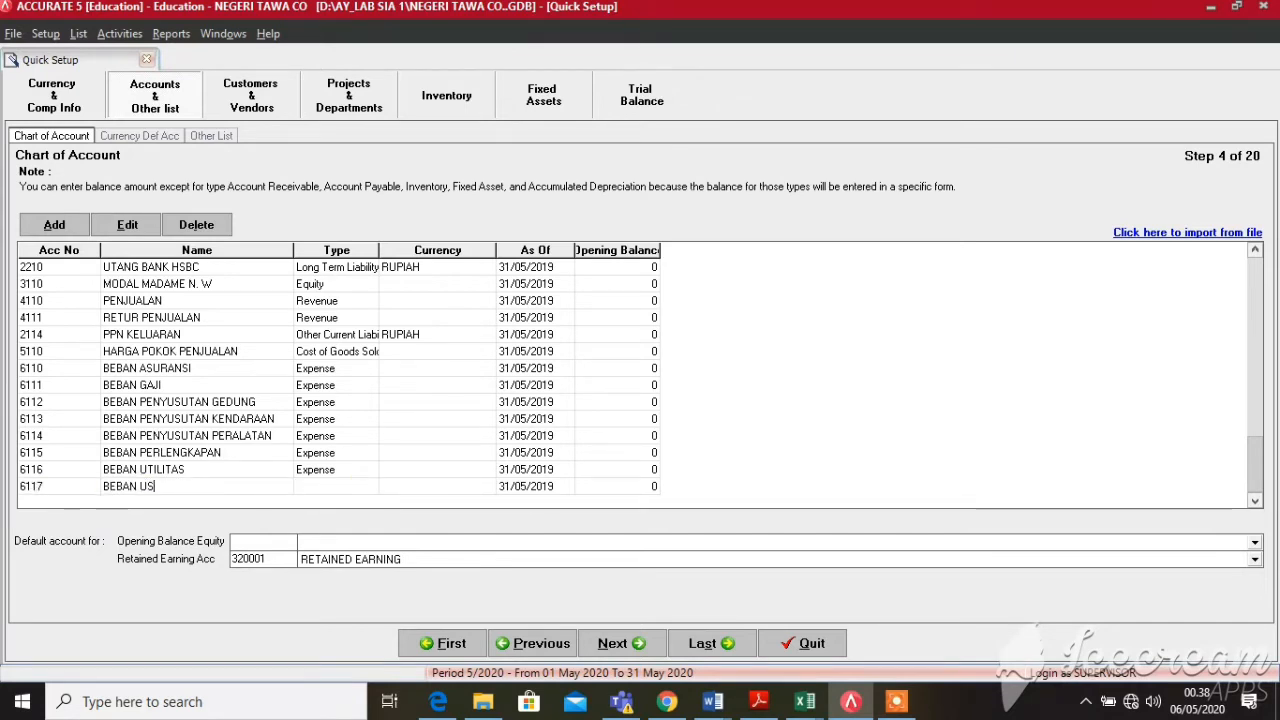
text(AHA LAINNYA)
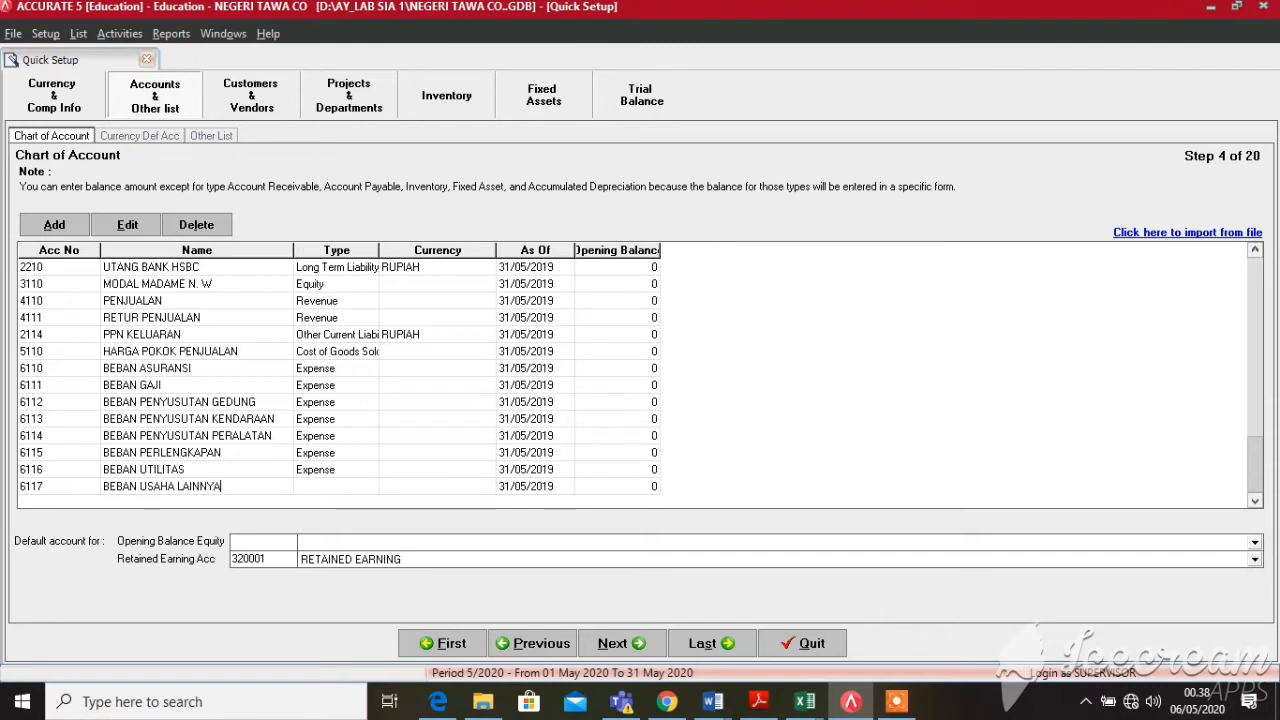
click(366, 486)
click(368, 487)
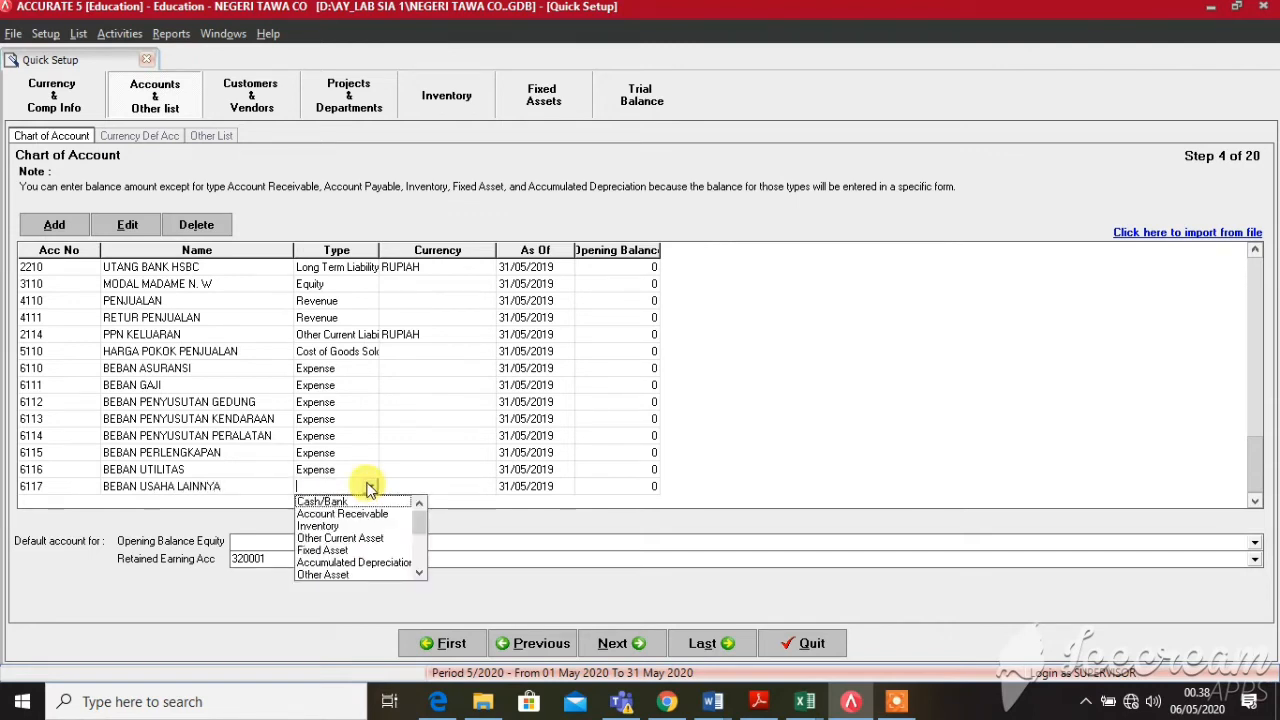
scroll(370, 489, down, 1)
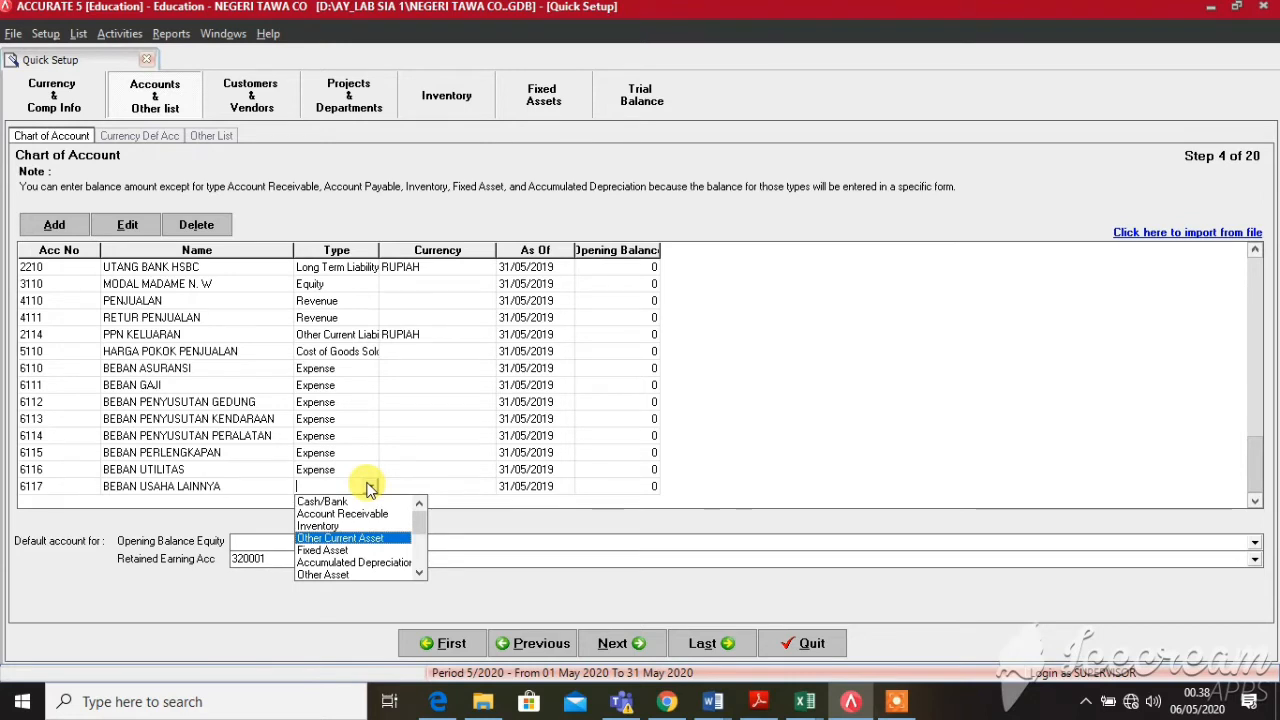
drag(419, 520, 419, 538)
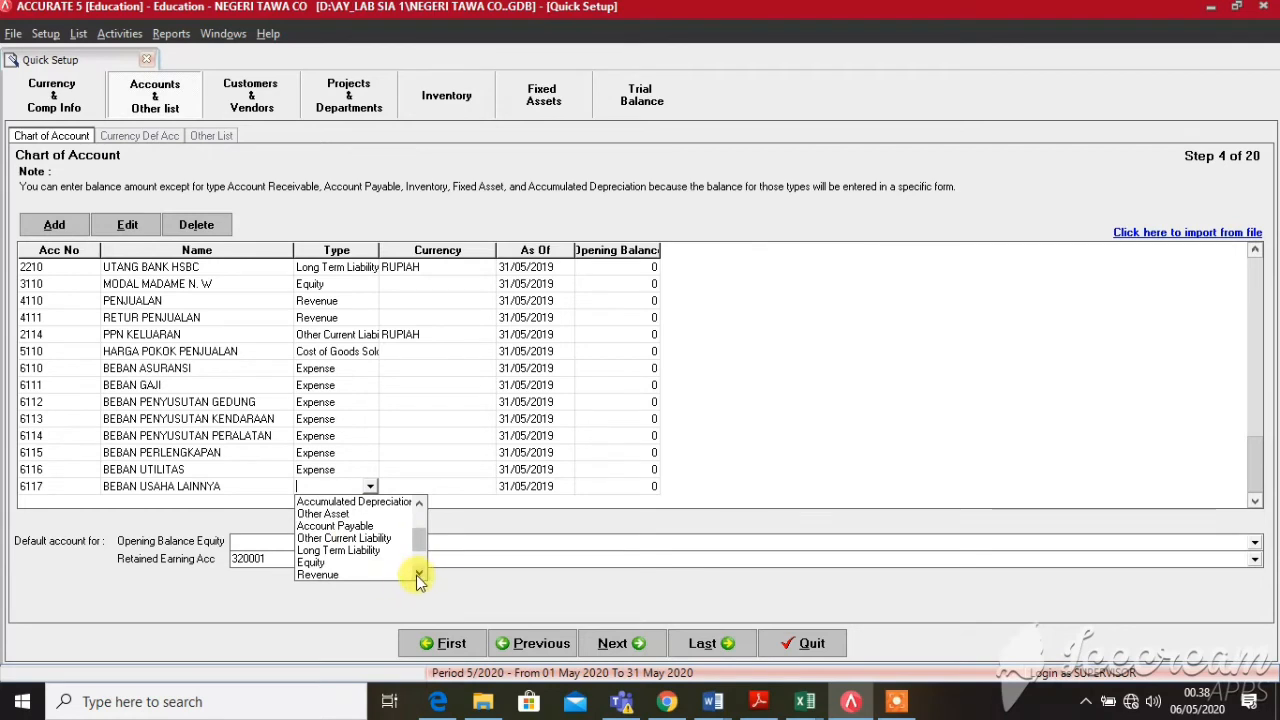
click(419, 574)
click(419, 574)
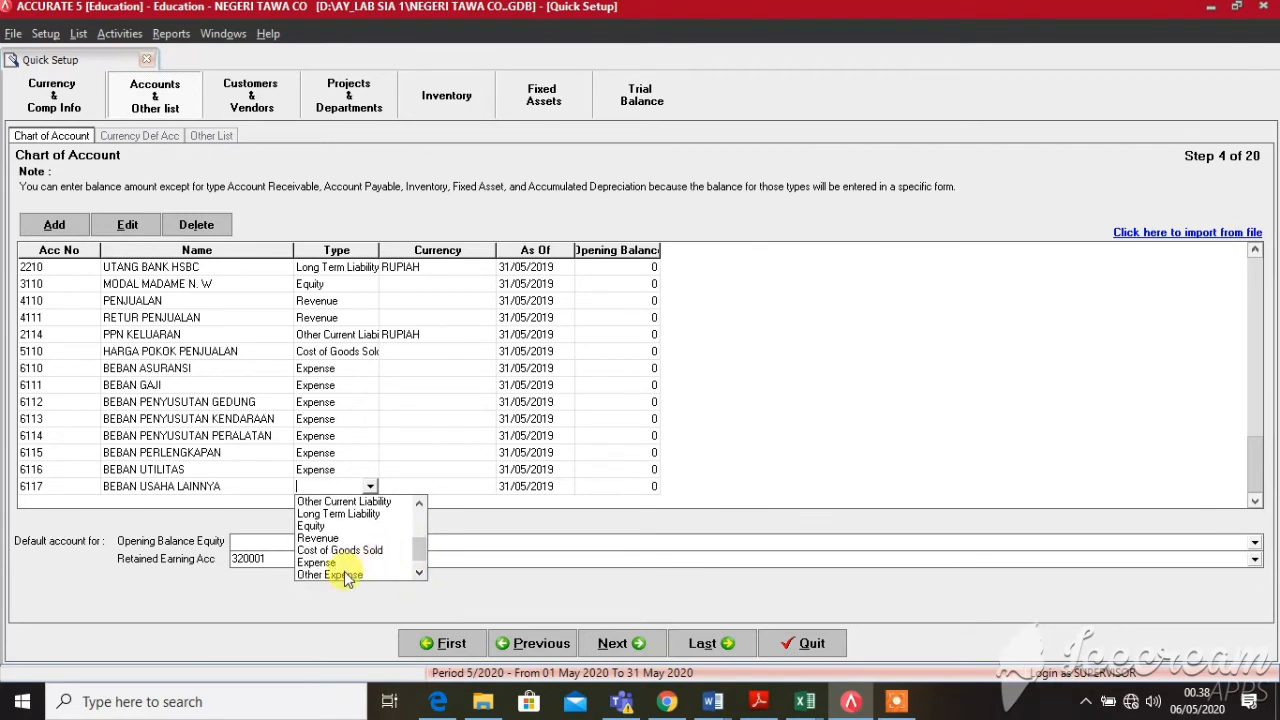
click(349, 566)
key(Tab)
key(Tab)
key(Tab)
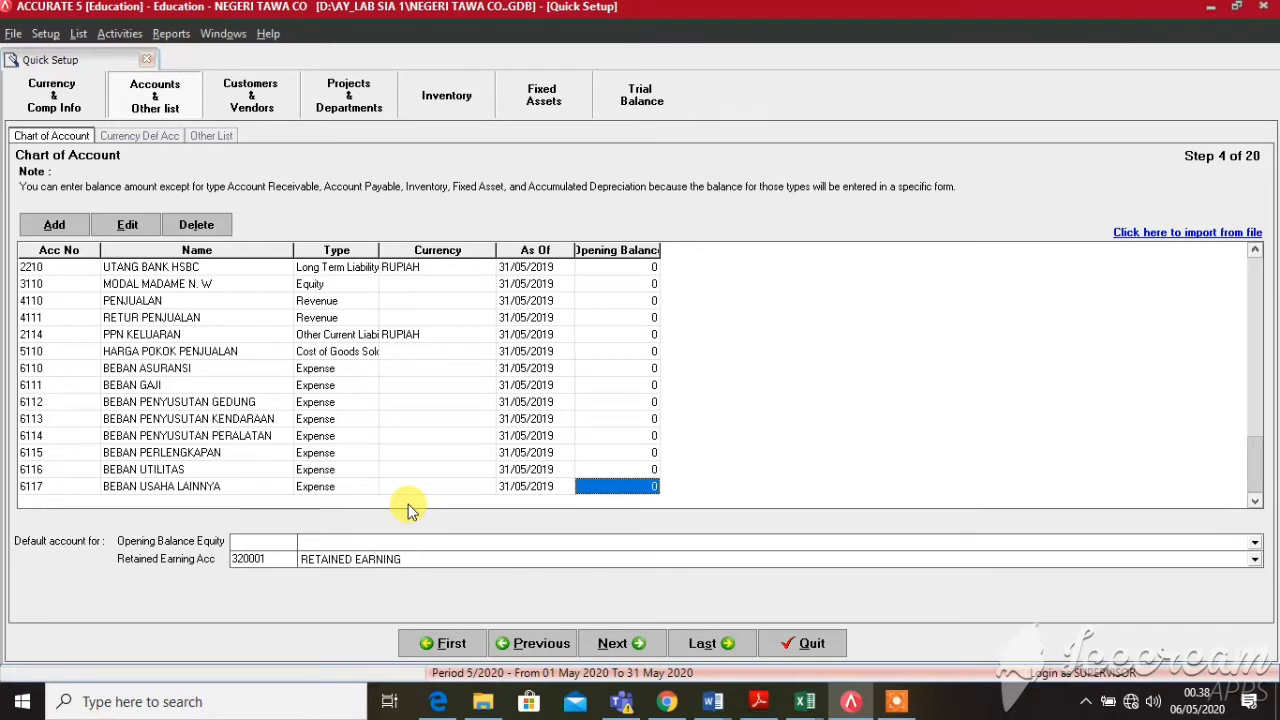
key(Tab)
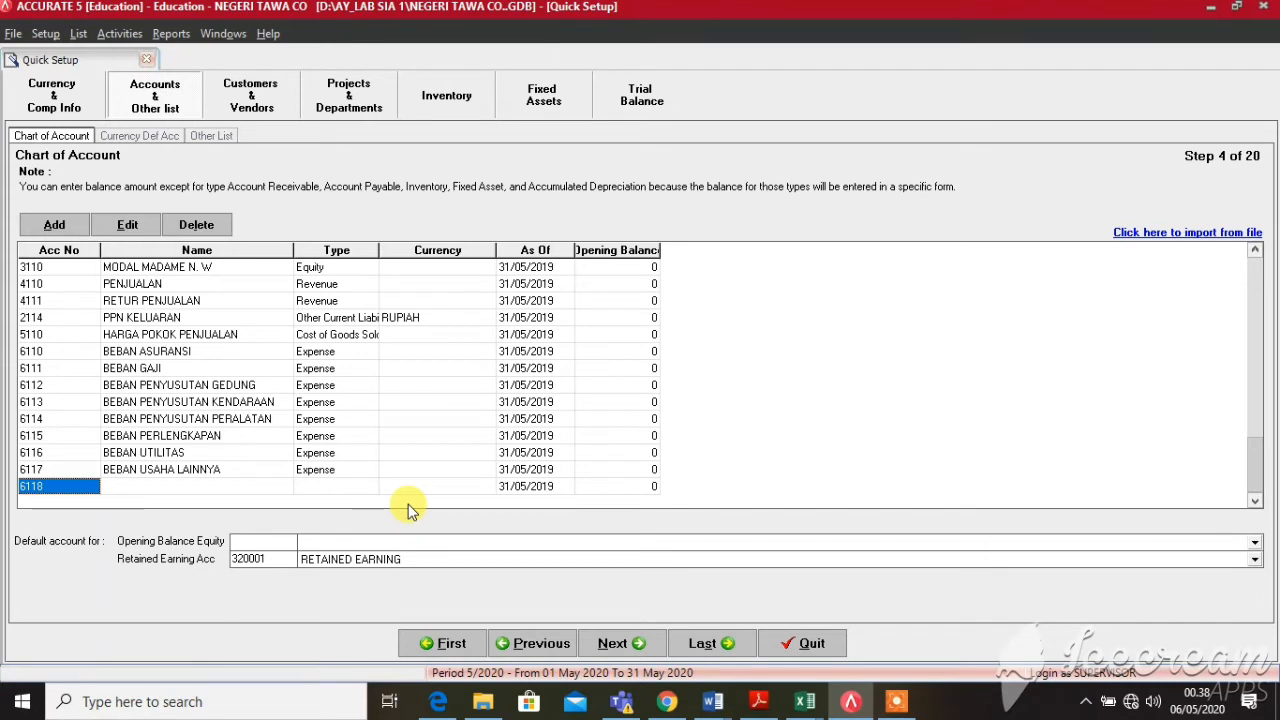
Add account 4112 DISKON PENJUALAN with type Revenue
key(BackSpace)
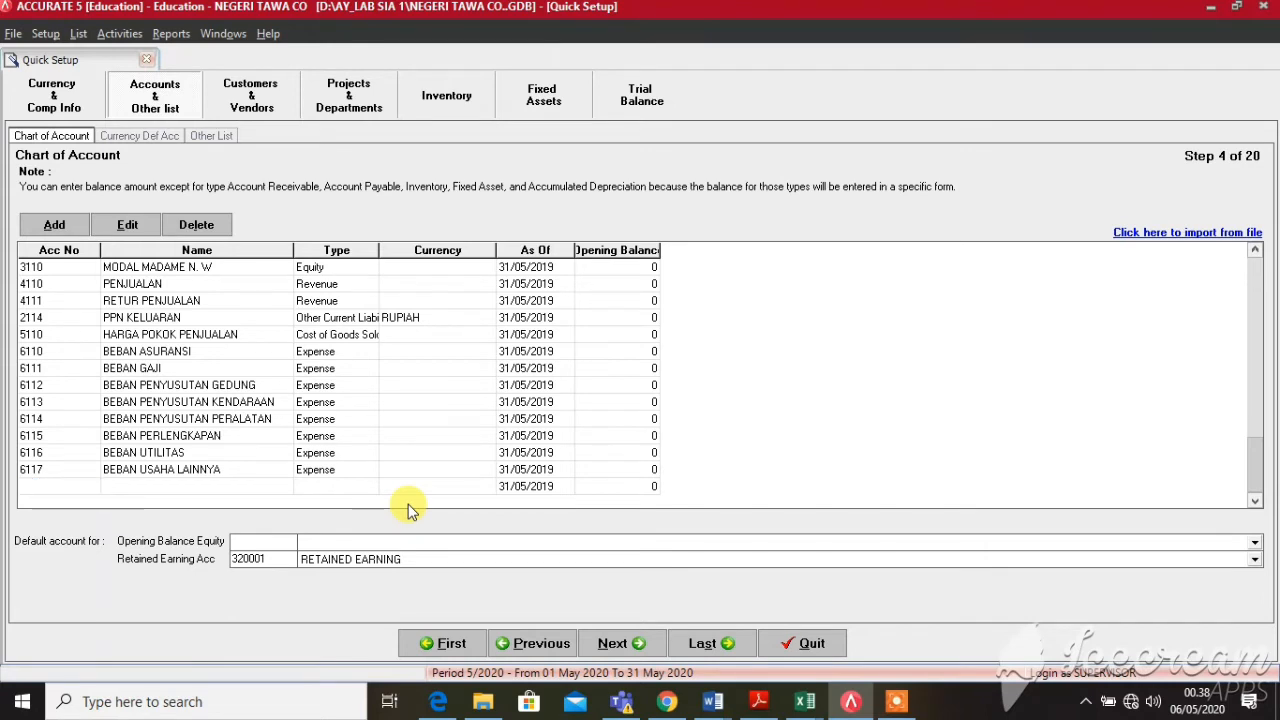
text(4112)
key(Tab)
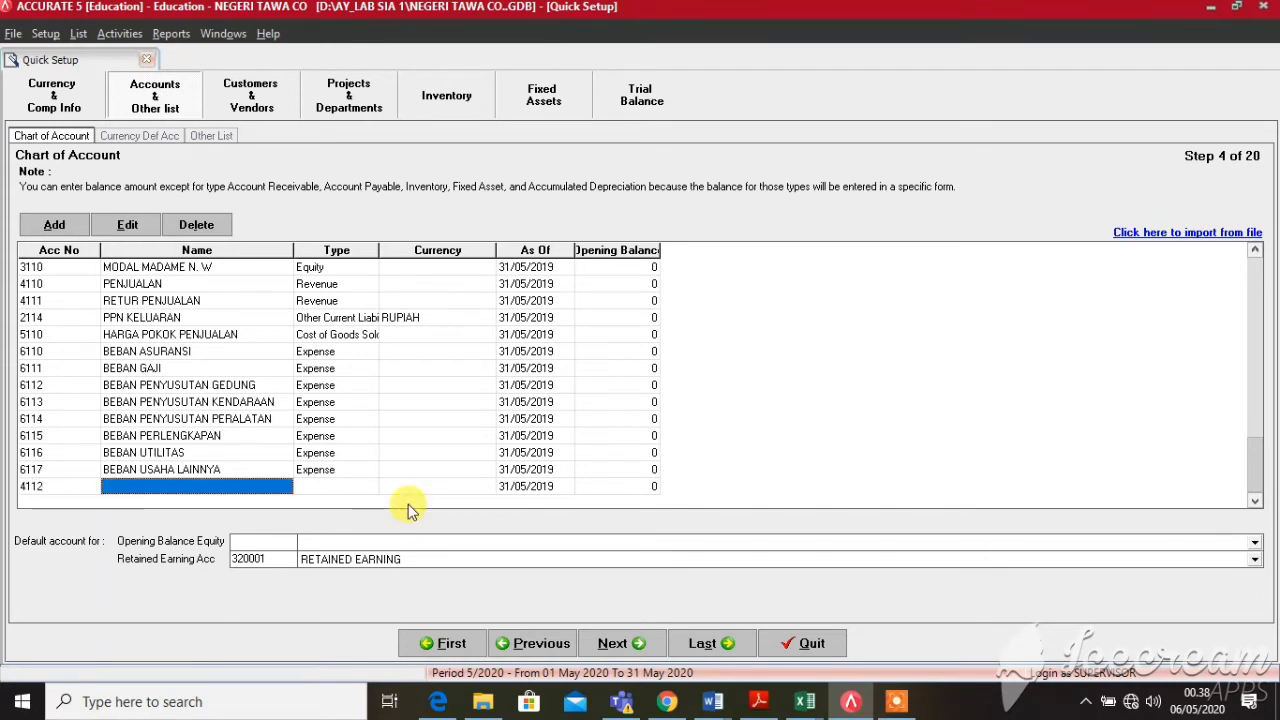
text(DISKON P)
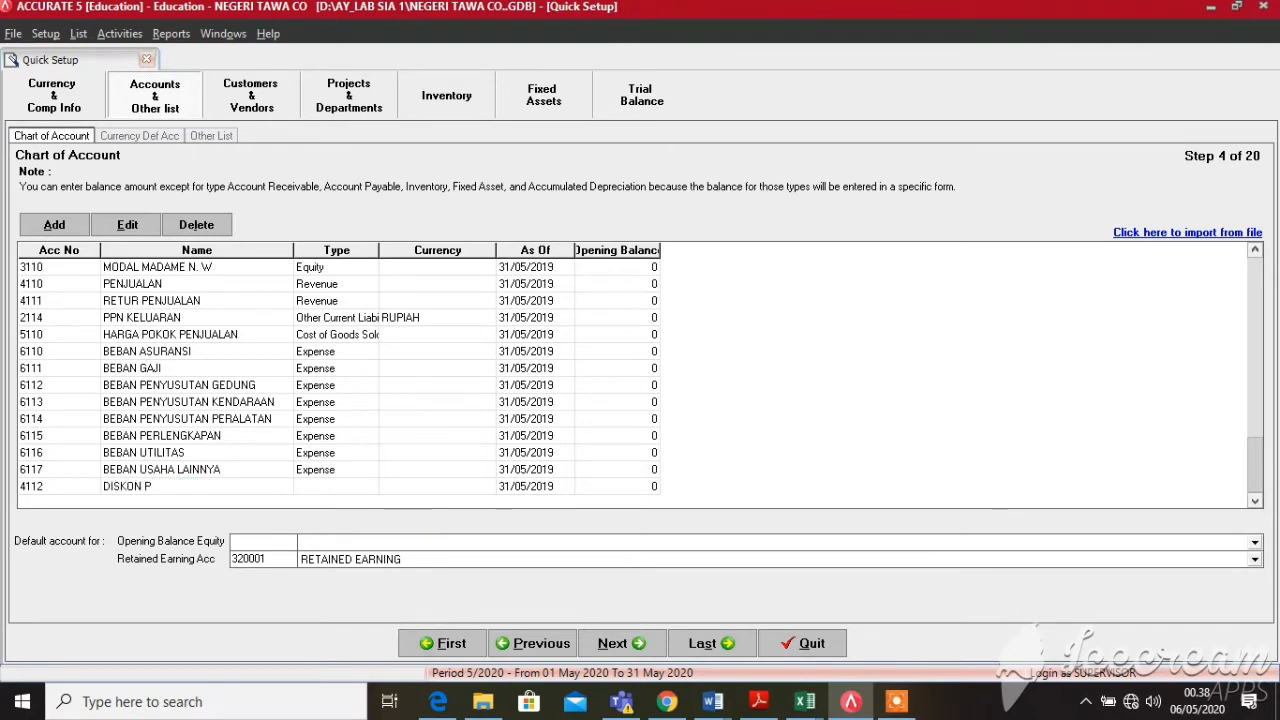
text(ENJUALAN)
key(Tab)
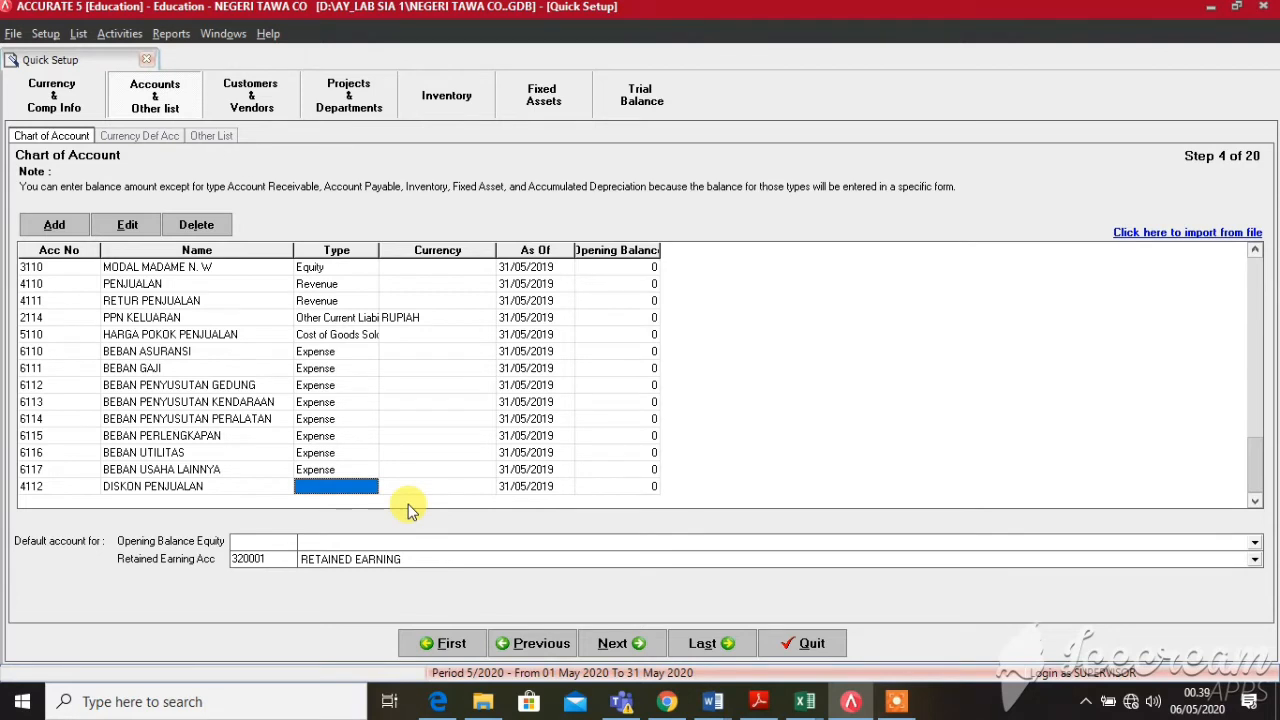
click(371, 487)
click(370, 488)
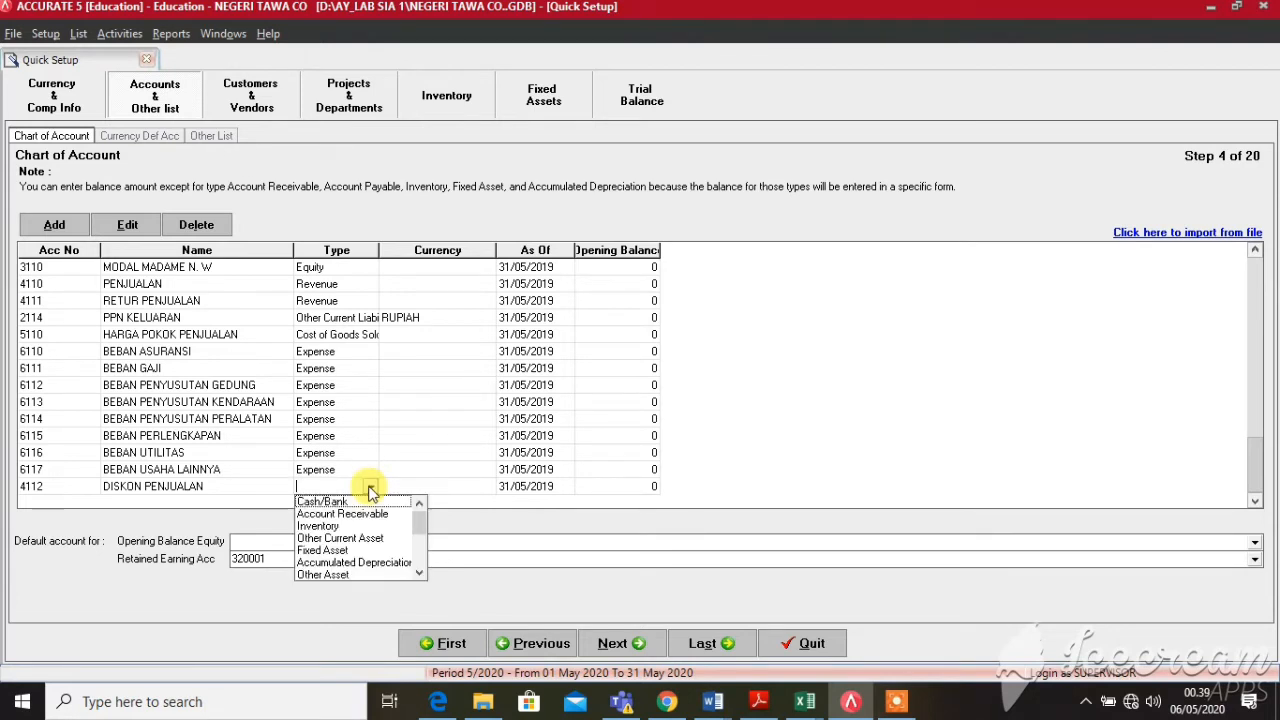
key(Down)
key(Down)
key(Down)
key(Down)
key(Down)
key(Down)
key(Down)
key(Down)
key(Down)
key(Down)
key(Down)
key(Tab)
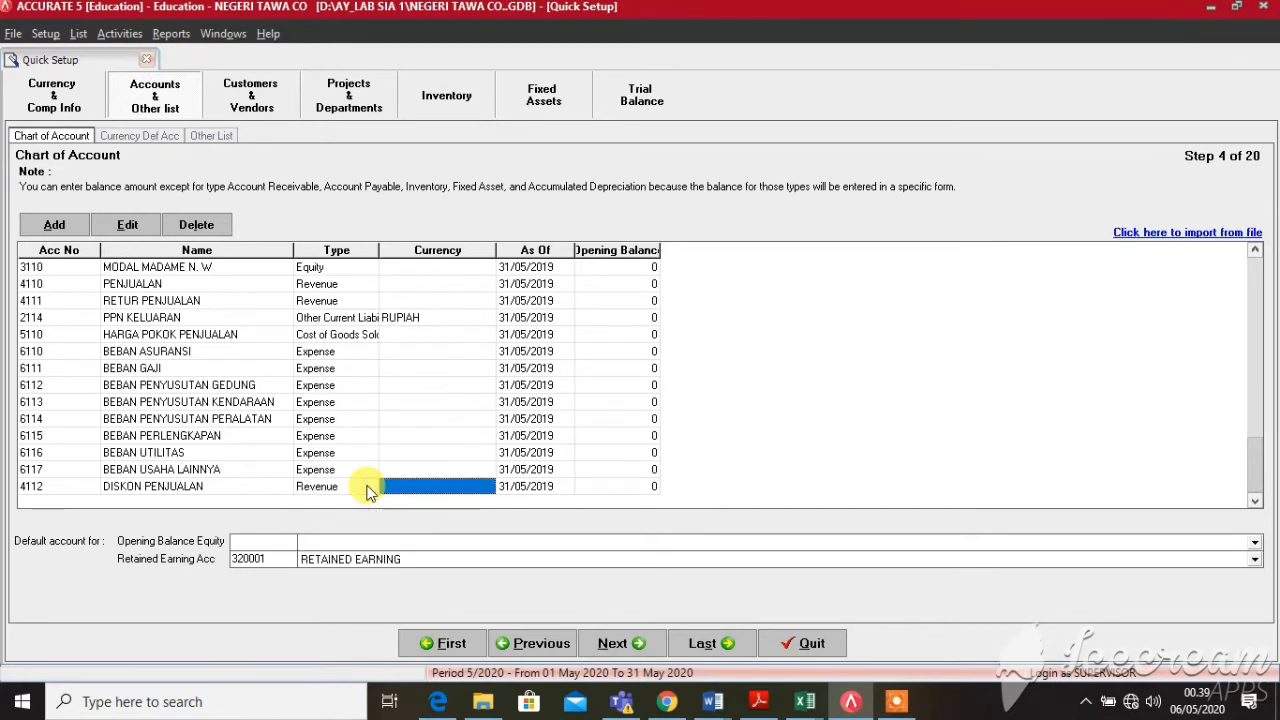
key(Tab)
key(Tab)
key(Tab)
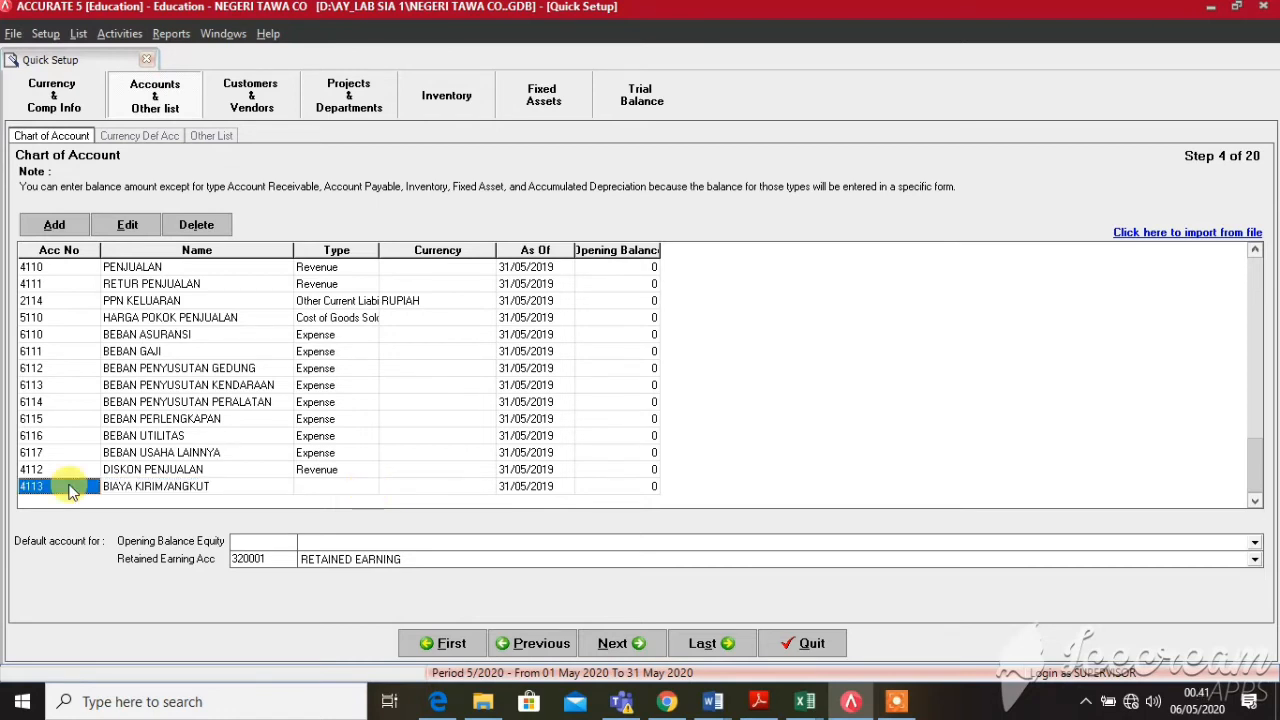
Replace the suggested number with 6118 and set its type to Expense
key(Delete)
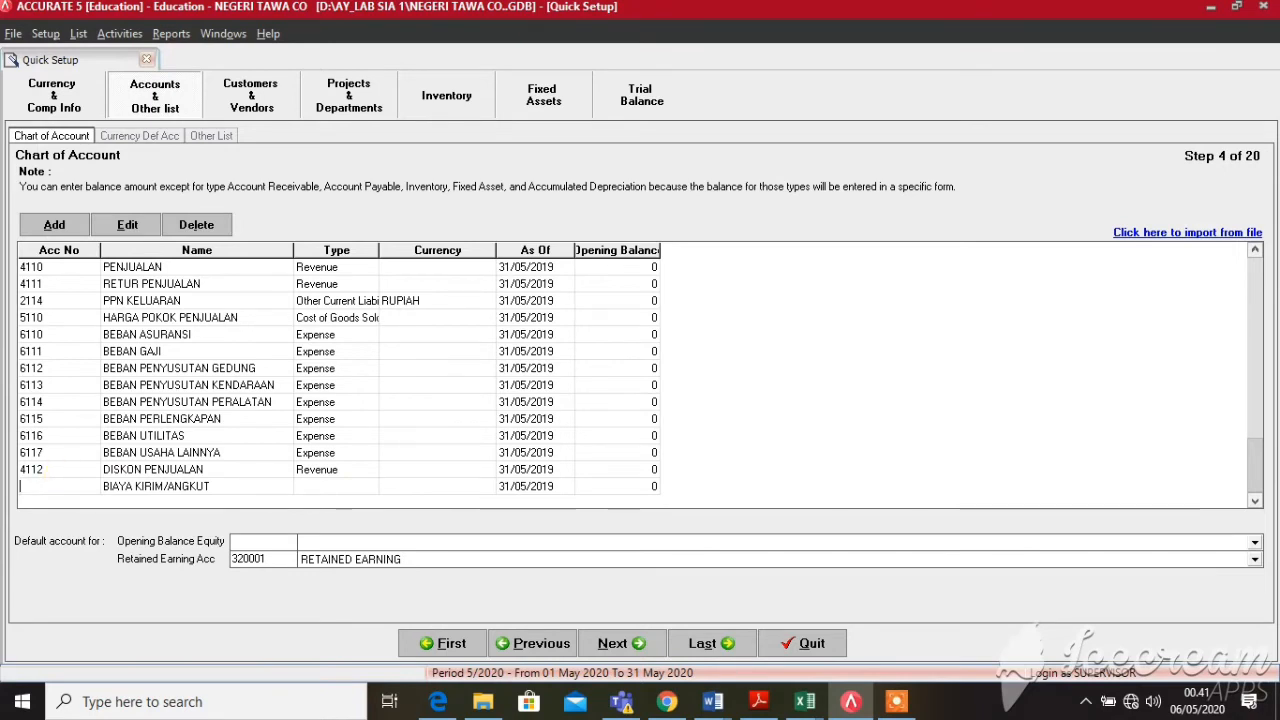
text(6118)
key(Tab)
key(Tab)
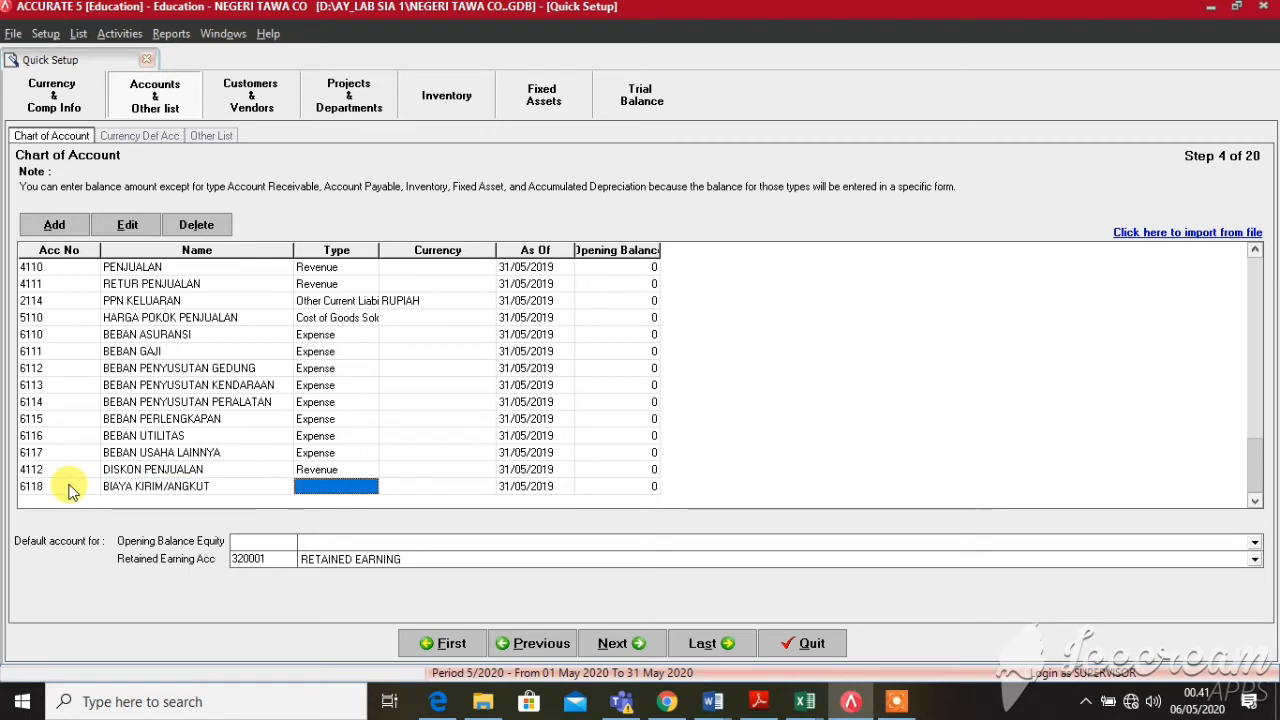
click(330, 486)
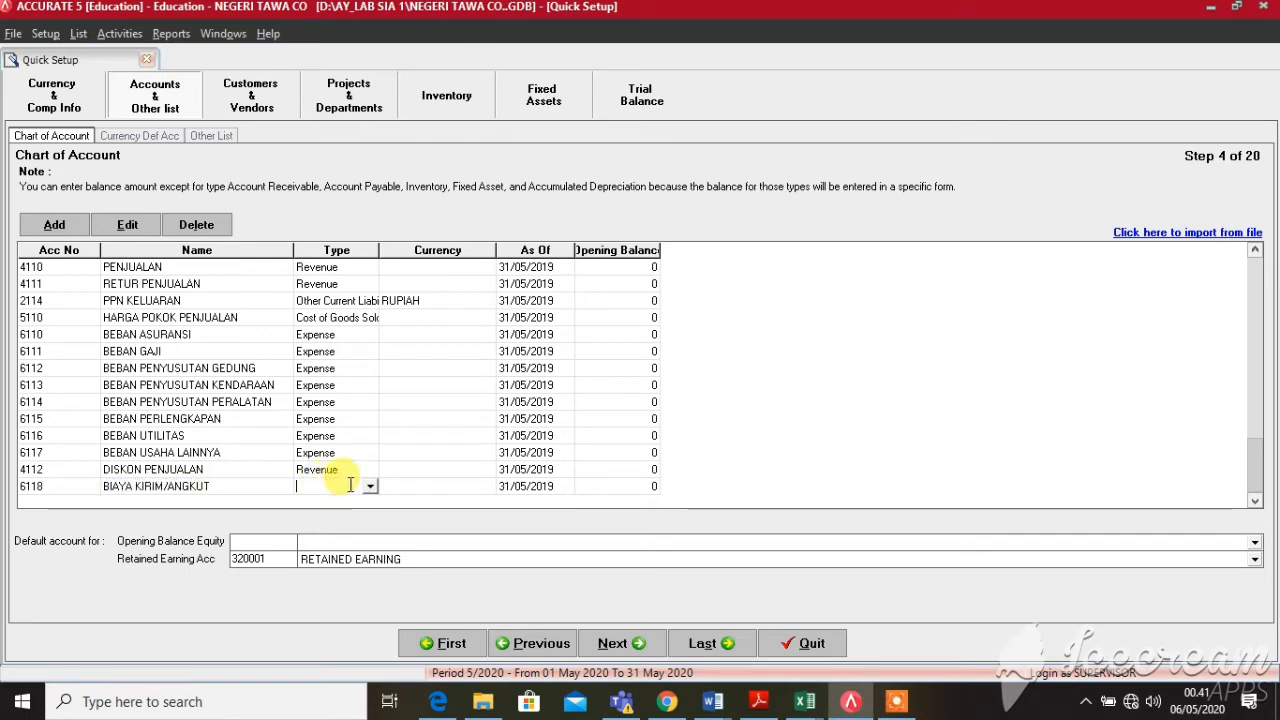
click(369, 486)
key(Down)
key(Down)
key(Down)
key(Down)
key(Down)
key(Down)
key(Down)
key(Down)
key(Down)
key(Down)
key(Down)
key(Down)
key(Down)
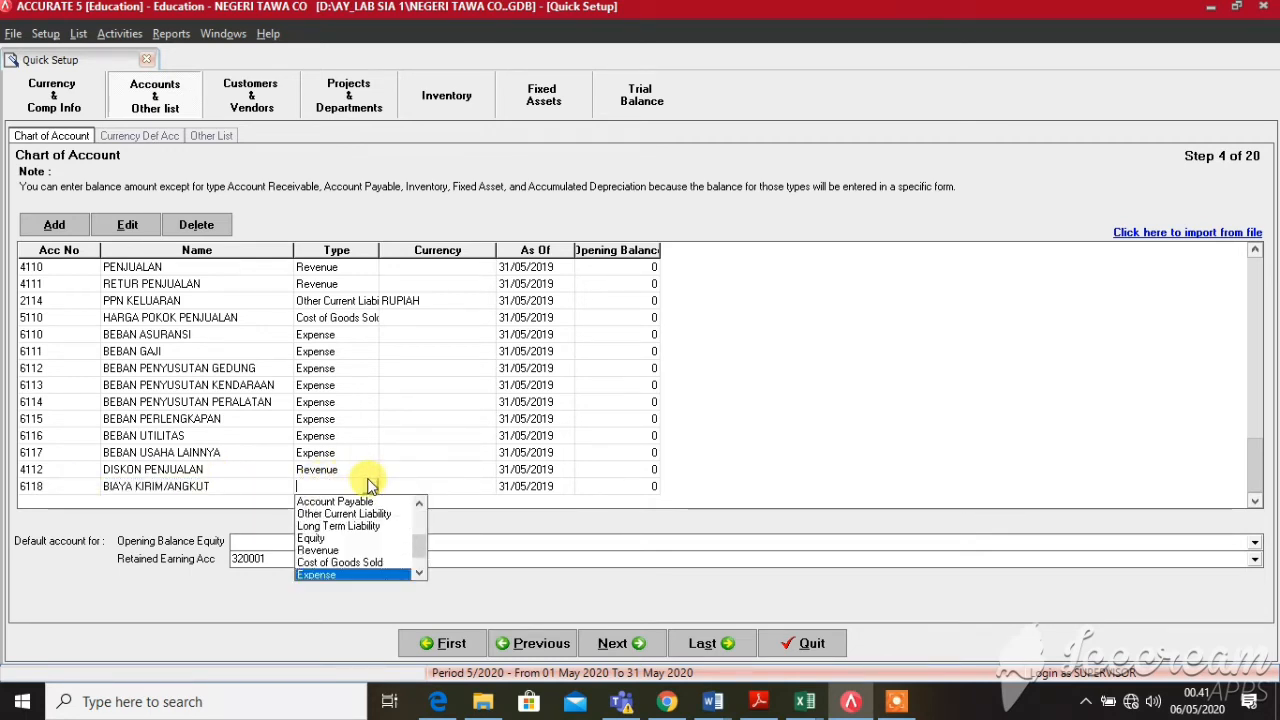
key(Tab)
key(Tab)
key(Tab)
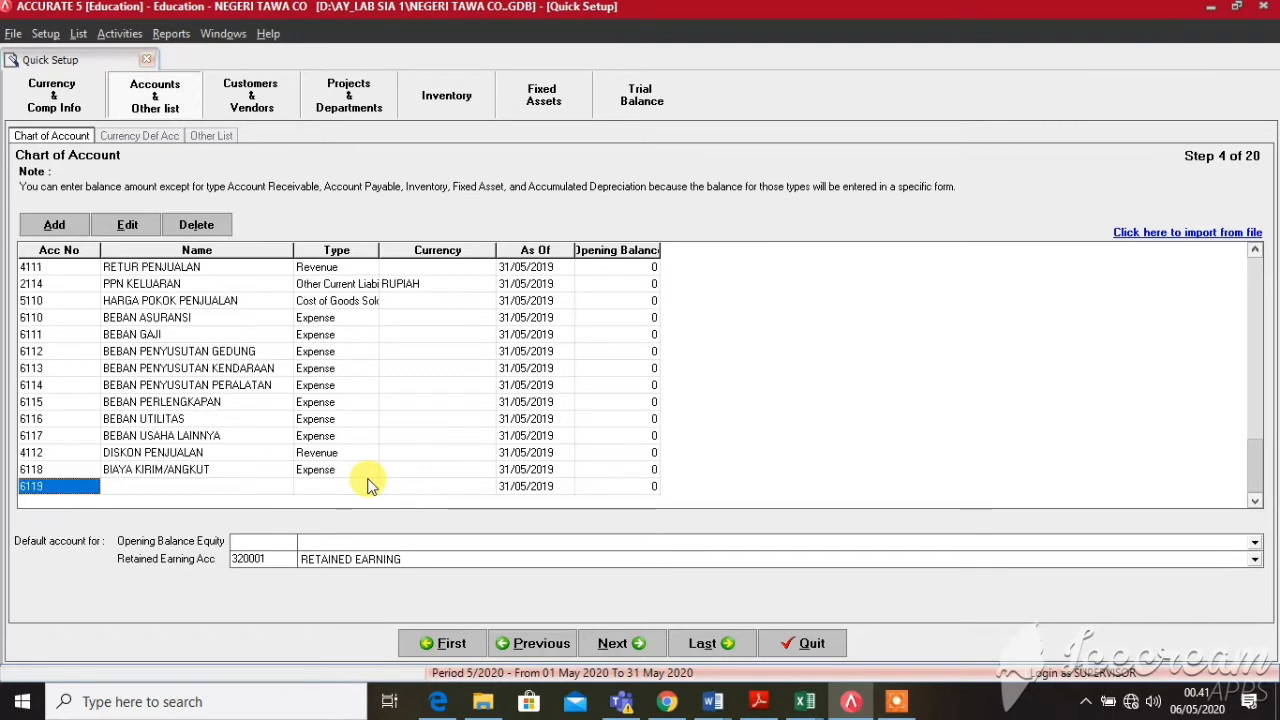
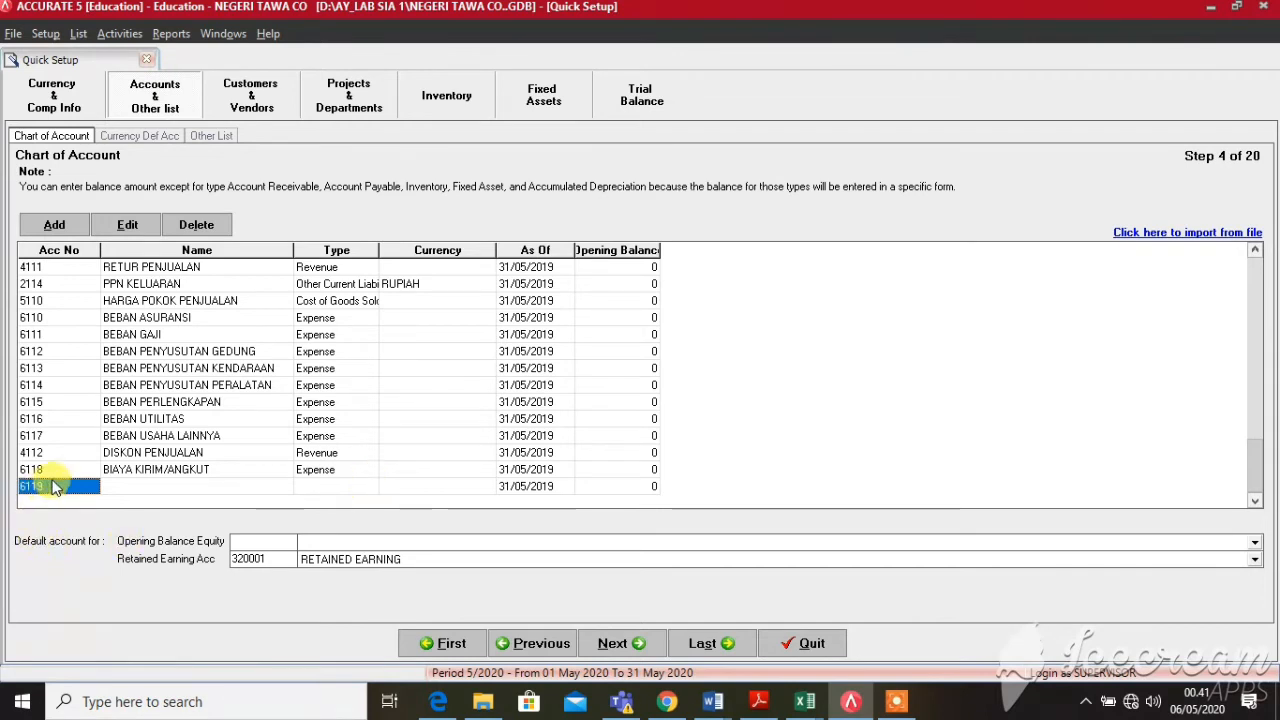
Discard the blank row and add account 8110 PENDAPATAN BUNGA with type Other Income
click(52, 476)
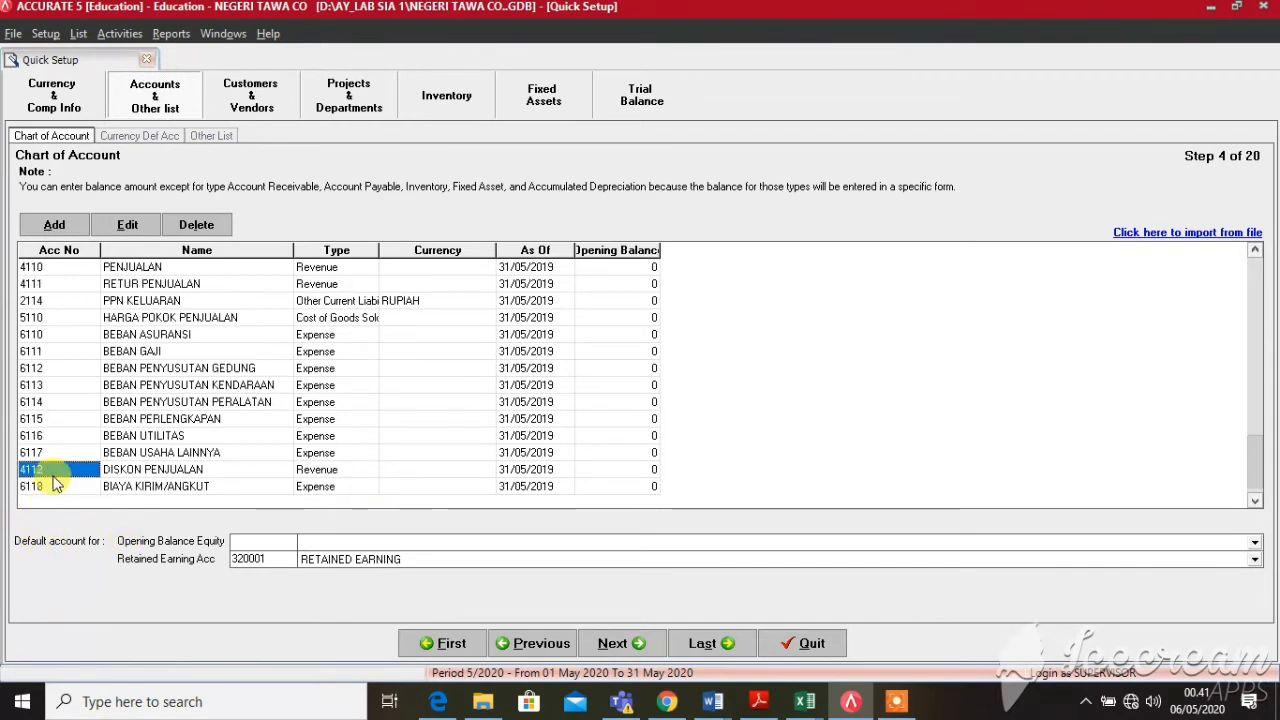
click(606, 487)
key(Return)
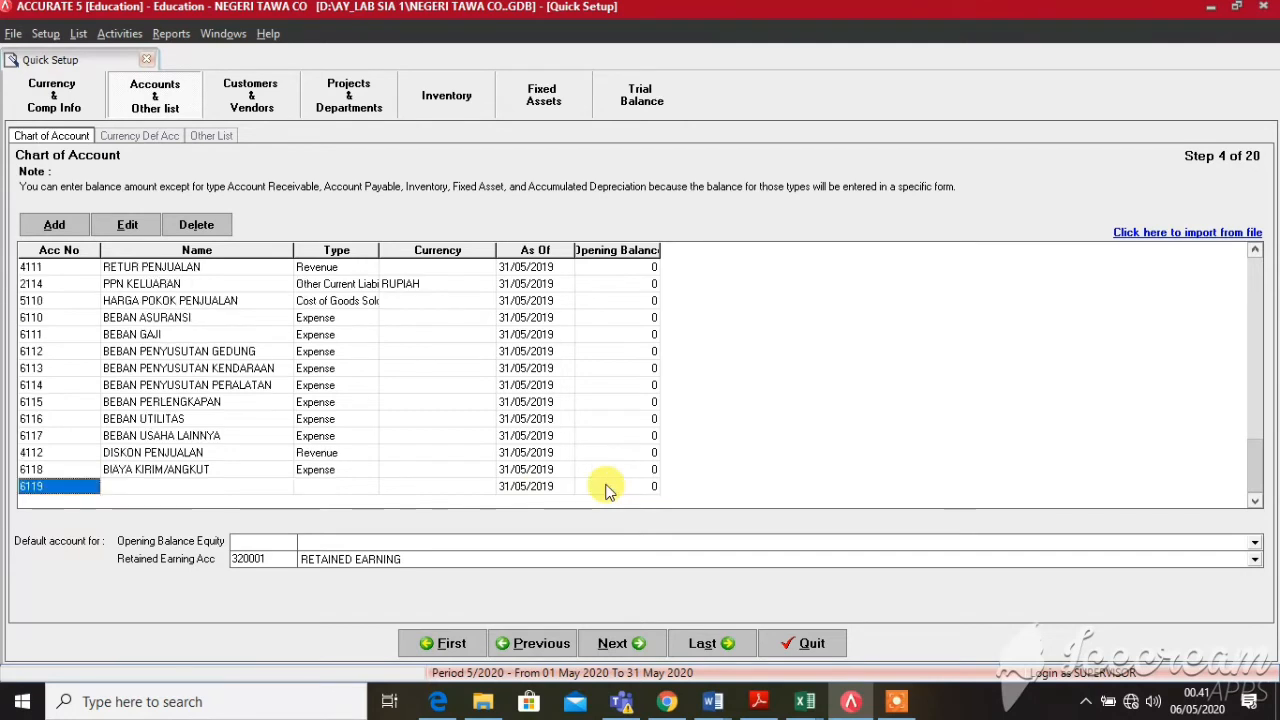
text(8)
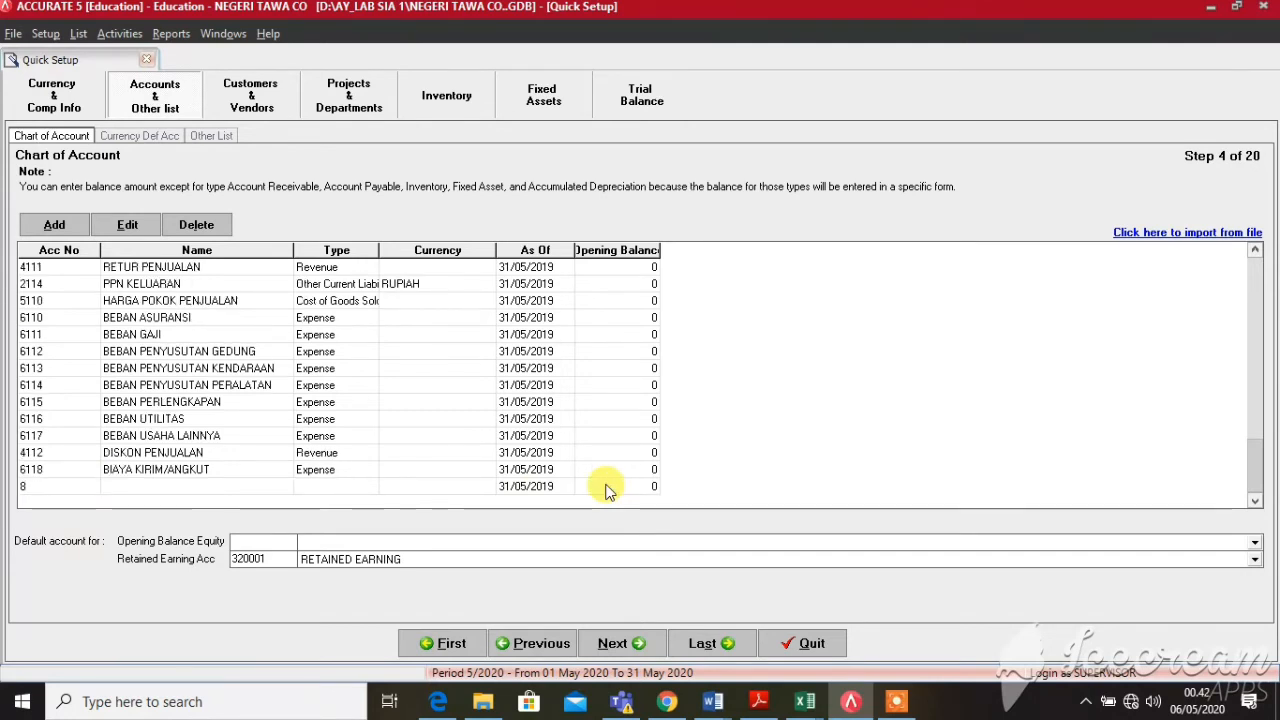
text(110)
key(Tab)
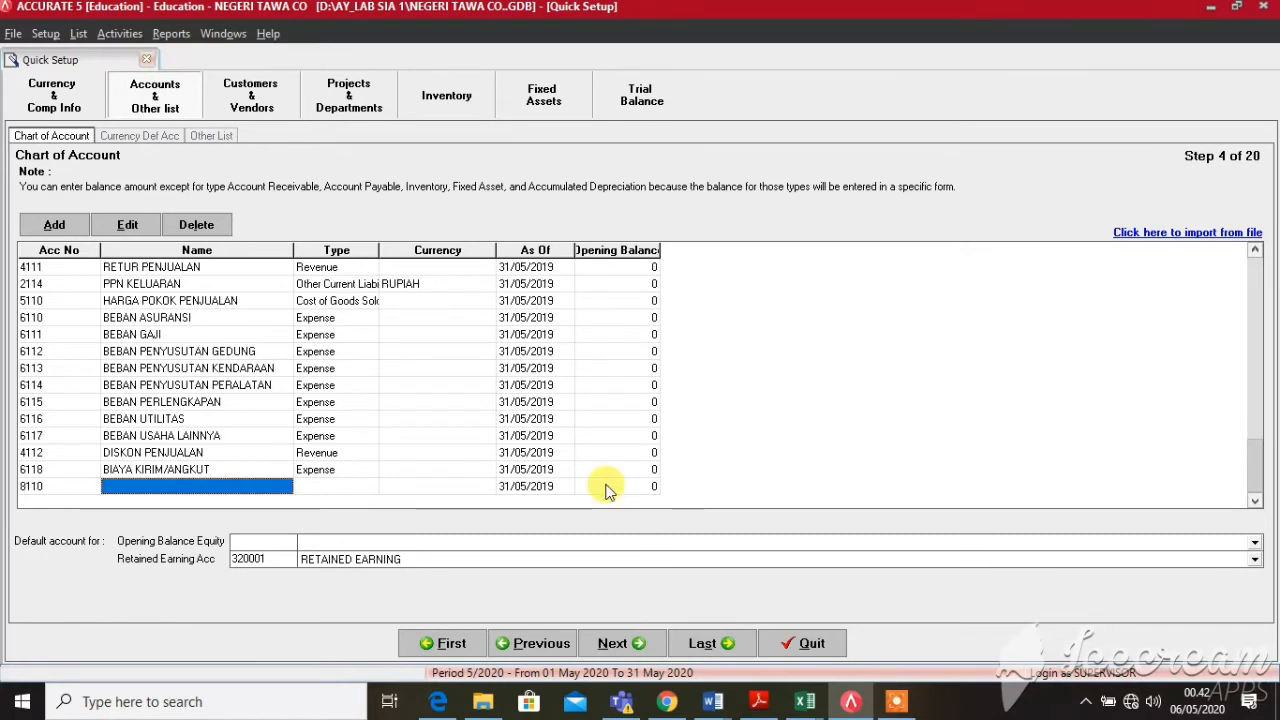
text(PENDAPATAN B)
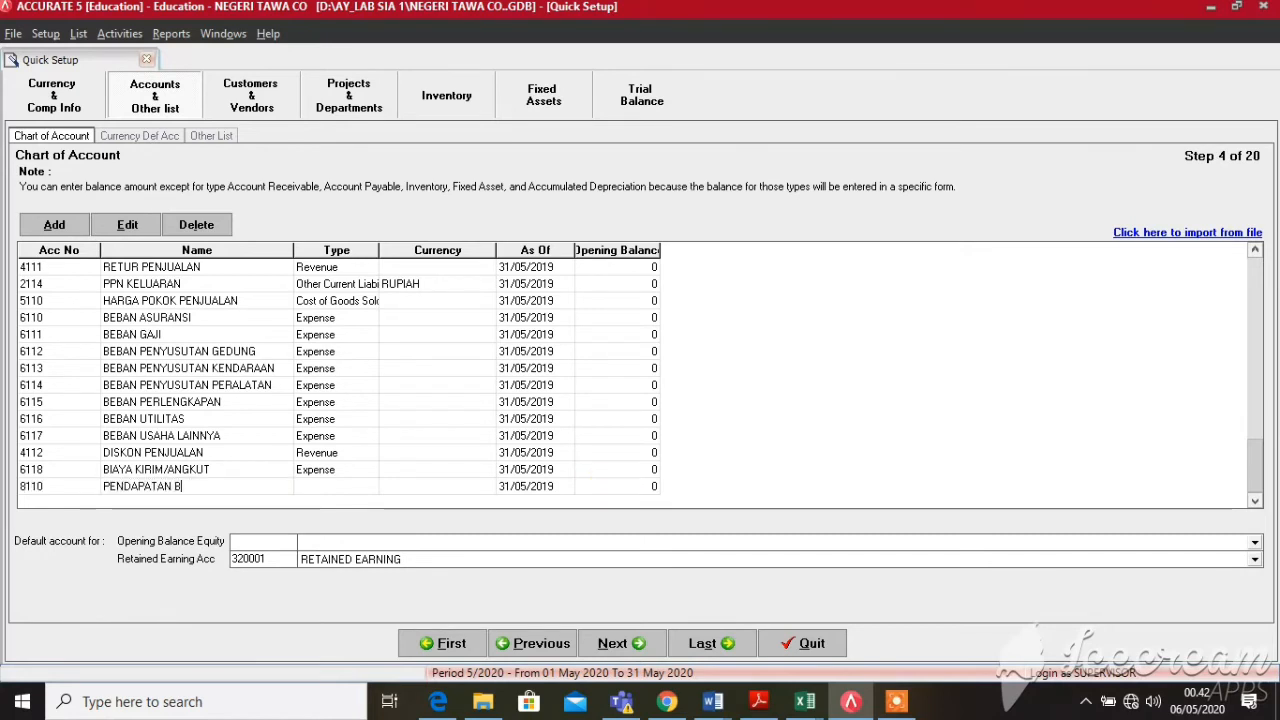
text(UNGA)
key(Tab)
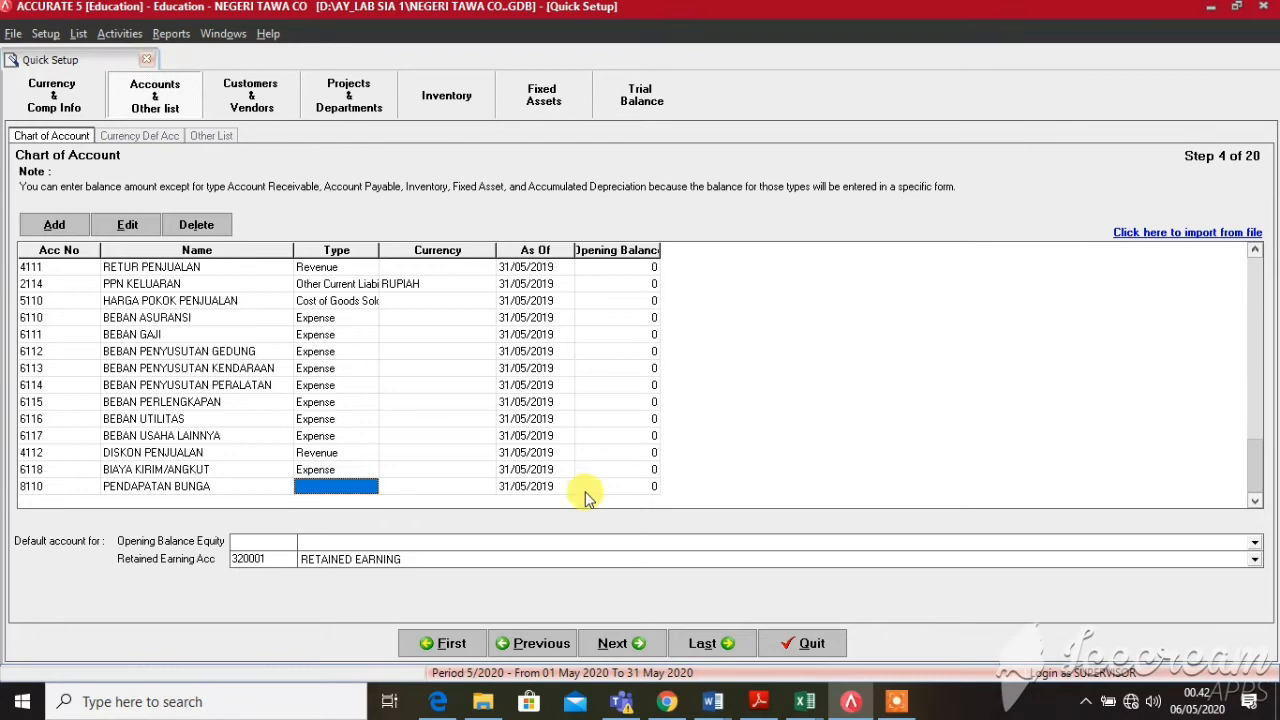
click(368, 486)
click(370, 486)
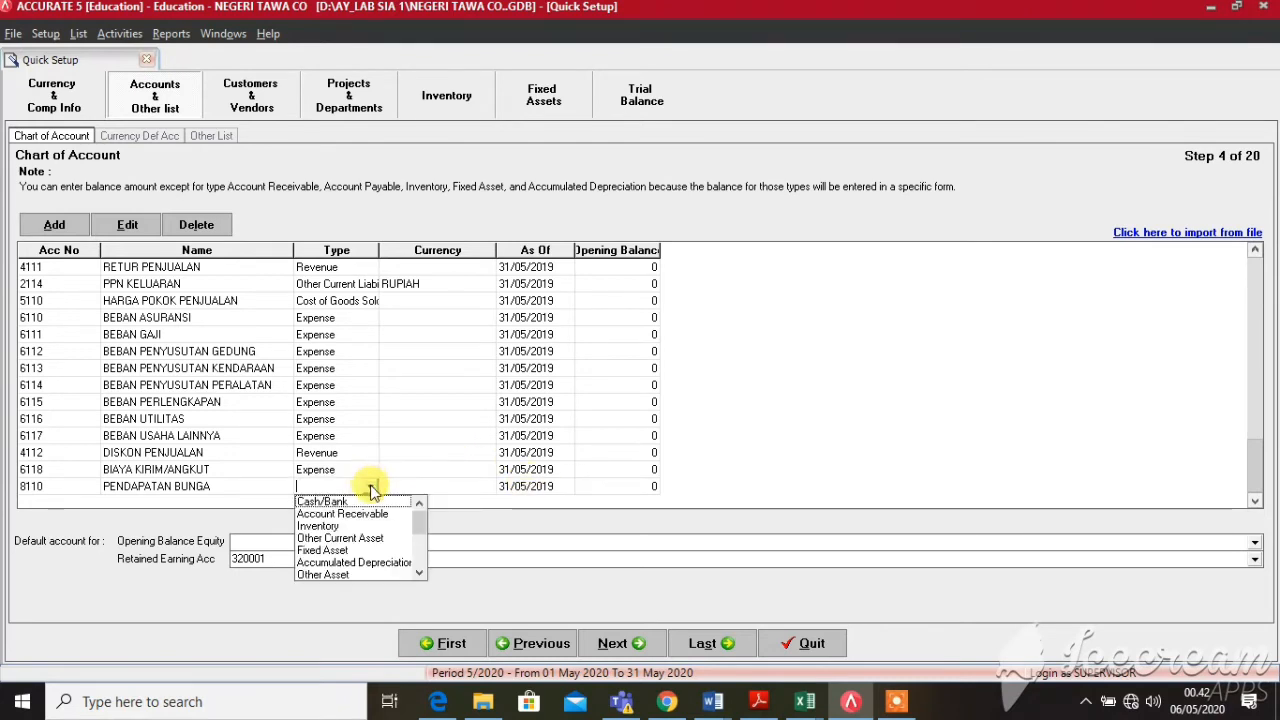
click(420, 572)
click(420, 572)
click(420, 572)
click(420, 572)
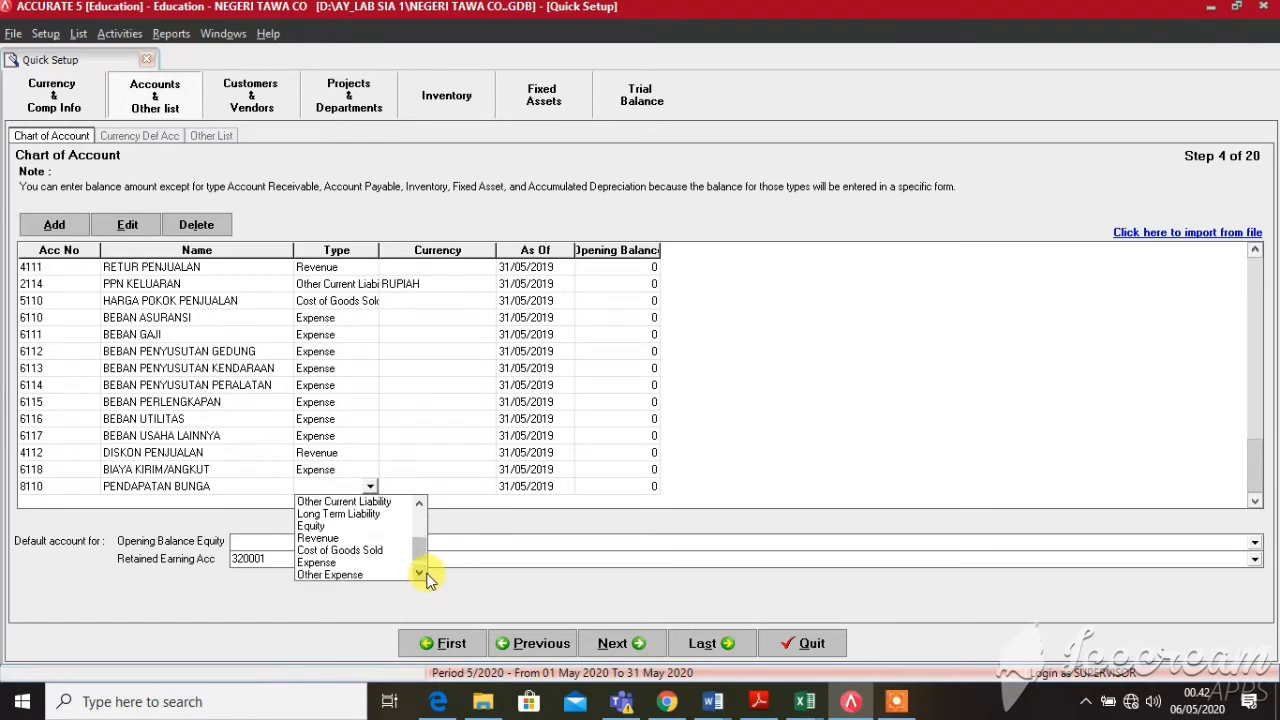
click(420, 572)
click(373, 576)
key(Tab)
key(Tab)
key(Tab)
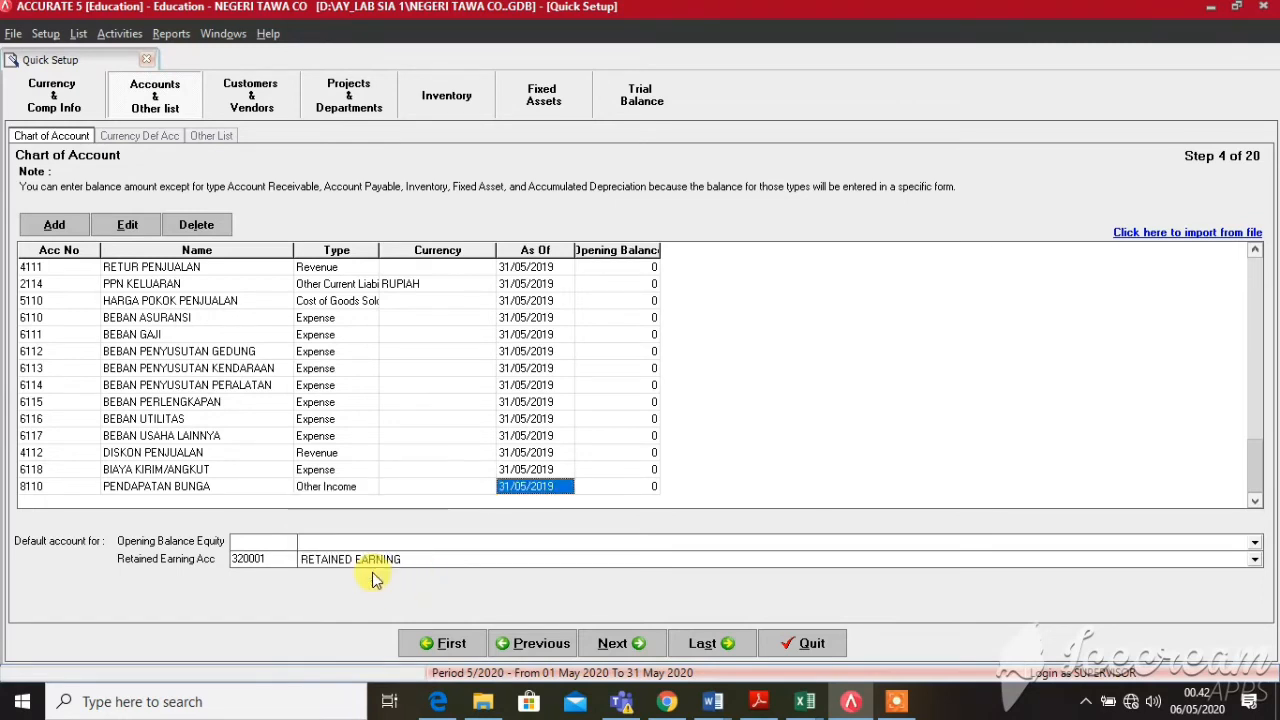
Add account 9110 BEBAN BUNGA with type Other Expense
key(Tab)
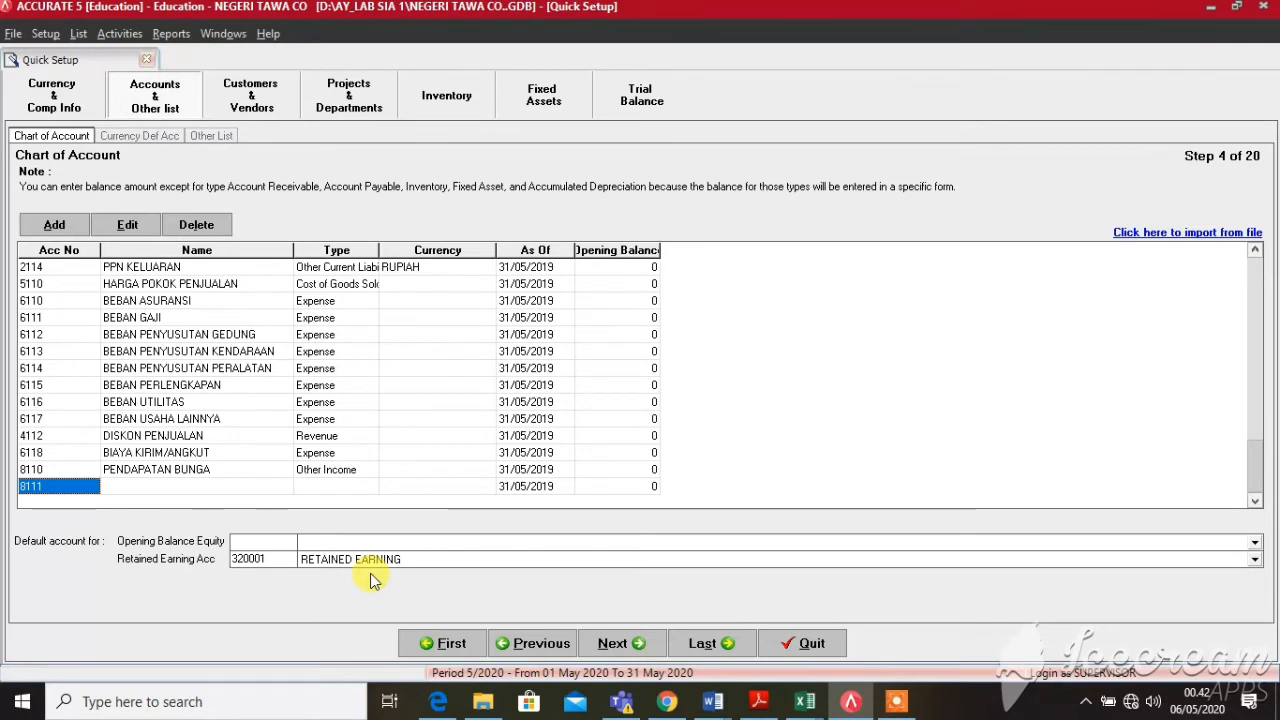
text(9110)
key(Tab)
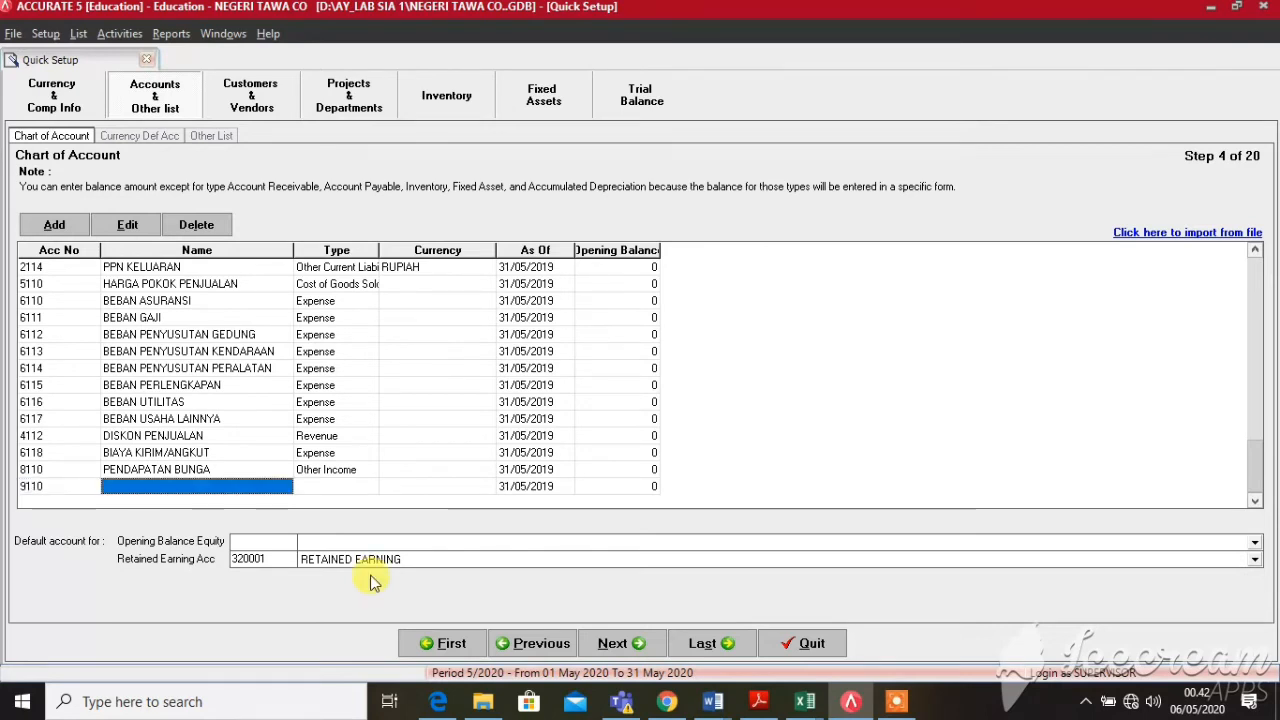
text(BEB)
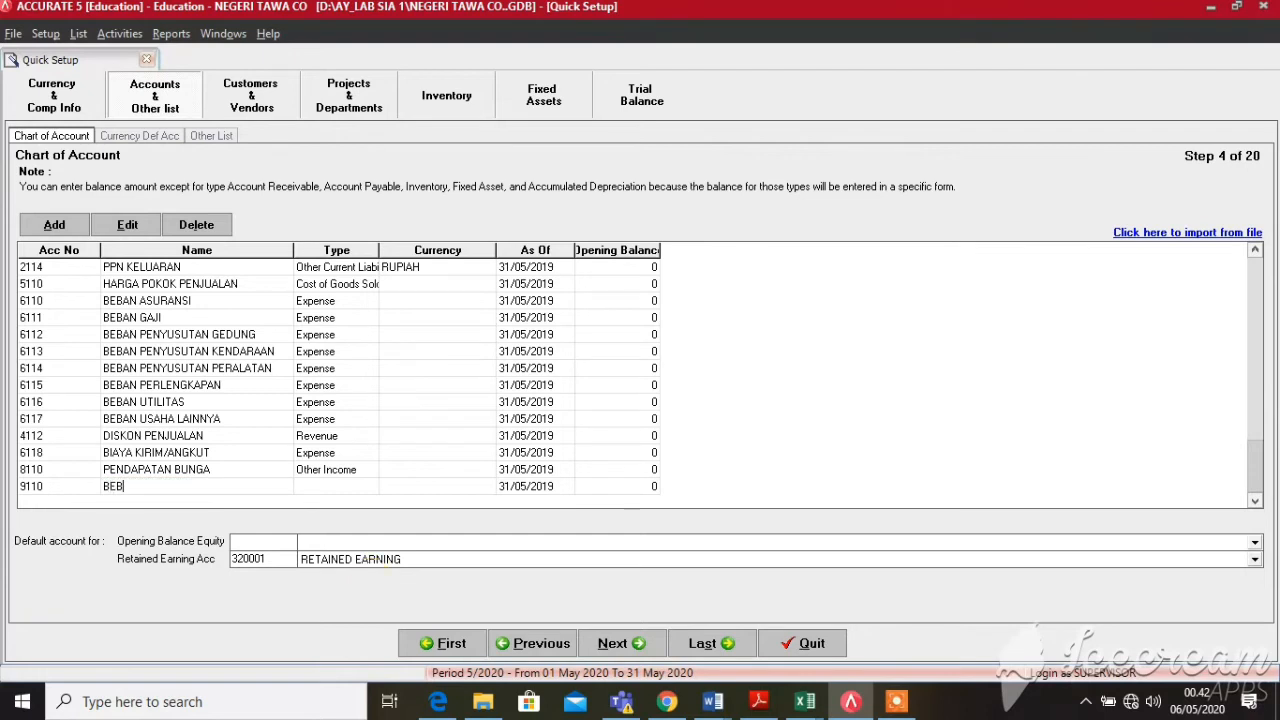
text(AN BUNGA)
key(Tab)
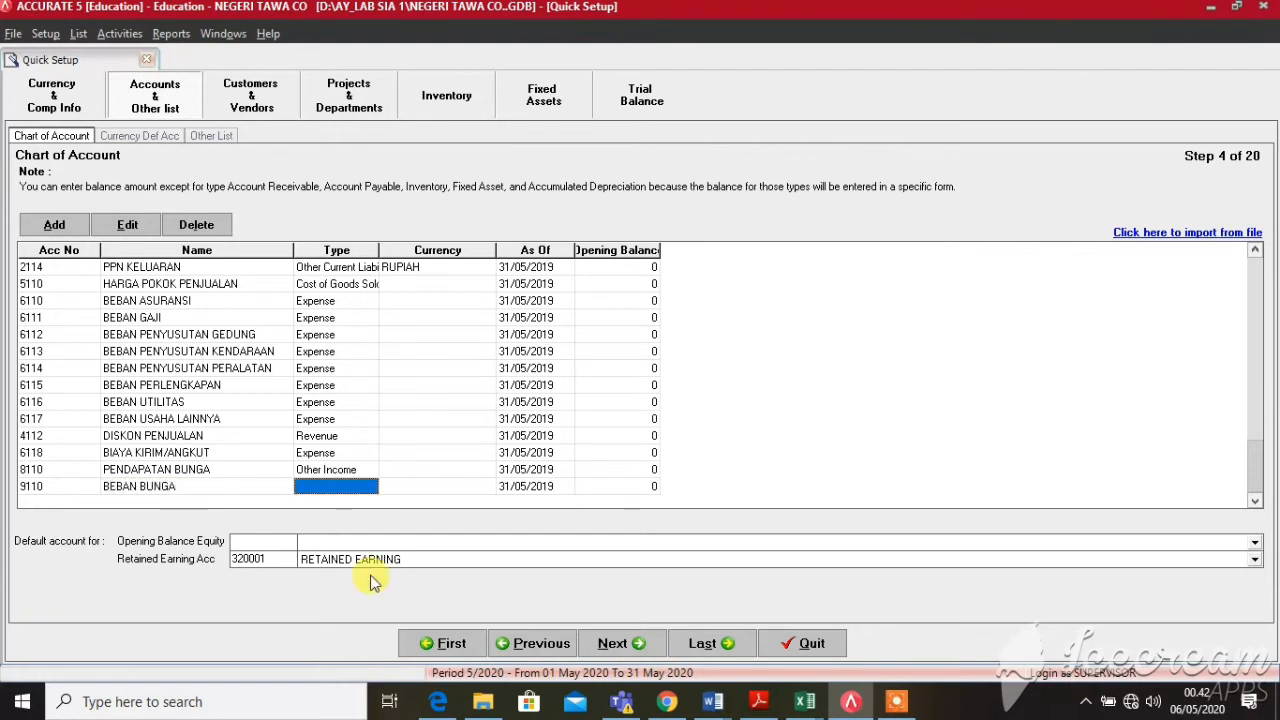
click(368, 487)
click(370, 486)
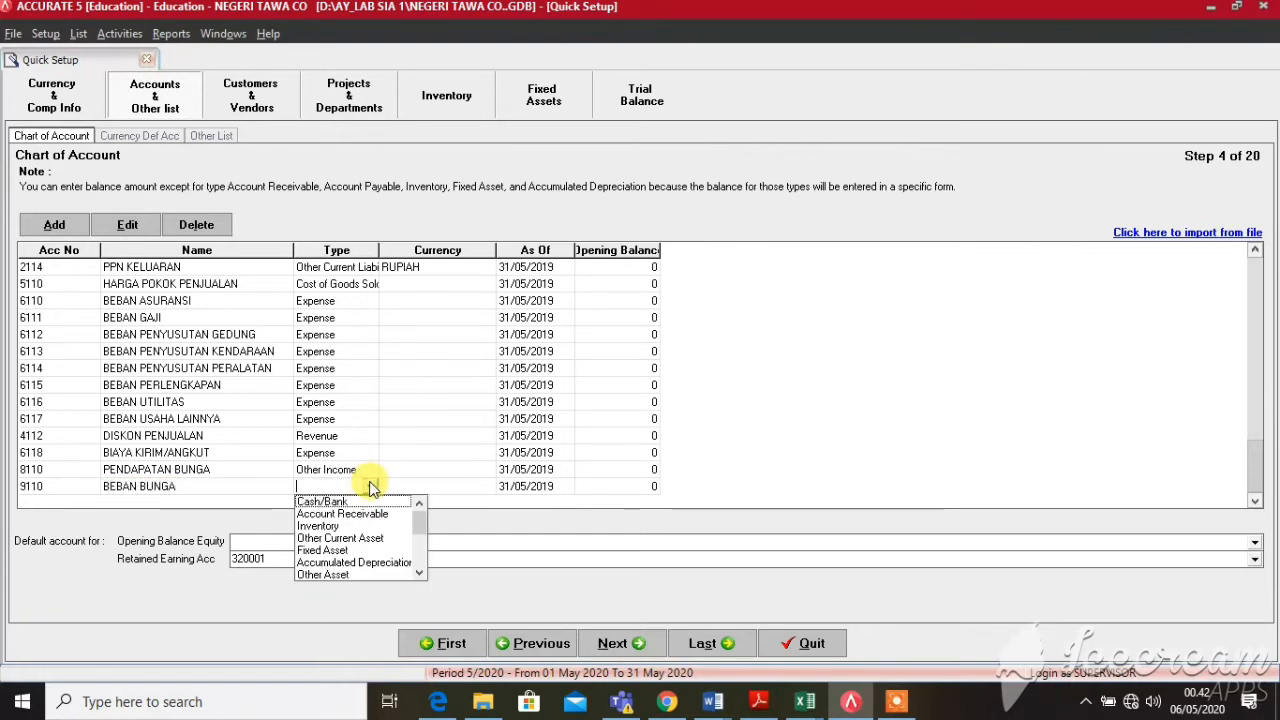
drag(412, 514, 401, 568)
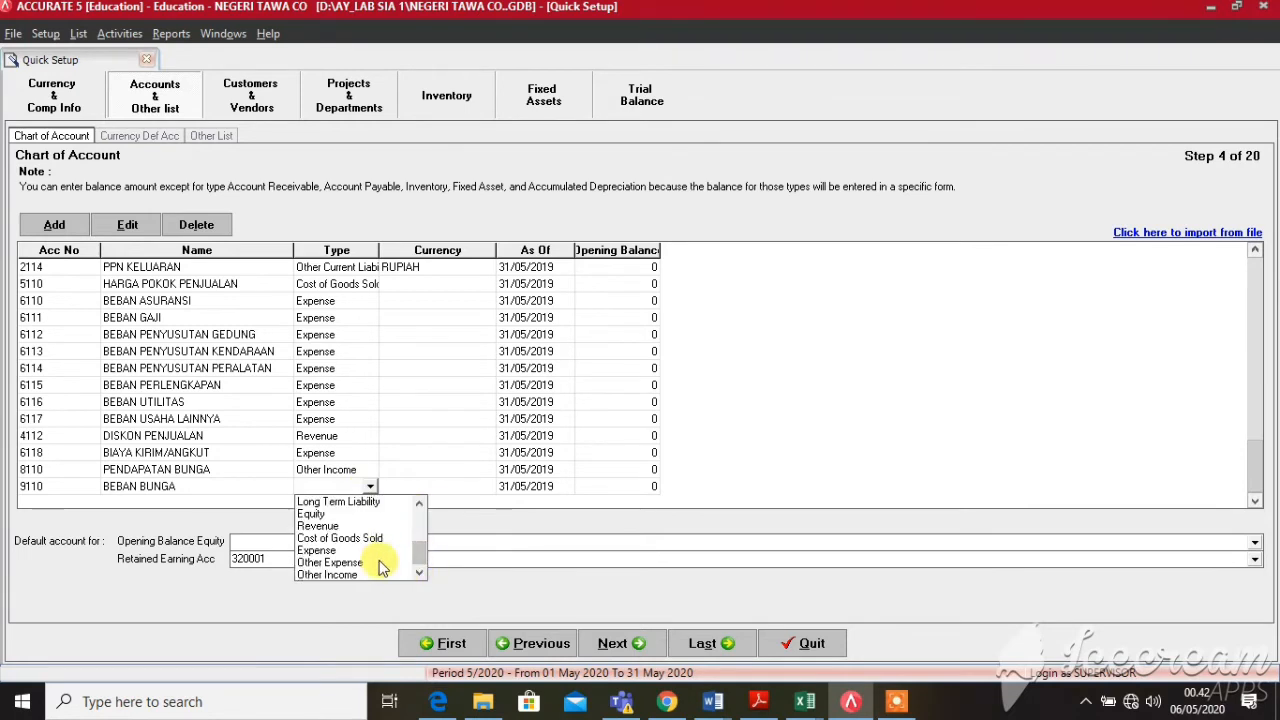
click(382, 566)
key(Tab)
Add account 9111 BIAYA ADMINISTRASI BANK with type Other Expense
key(Tab)
key(Tab)
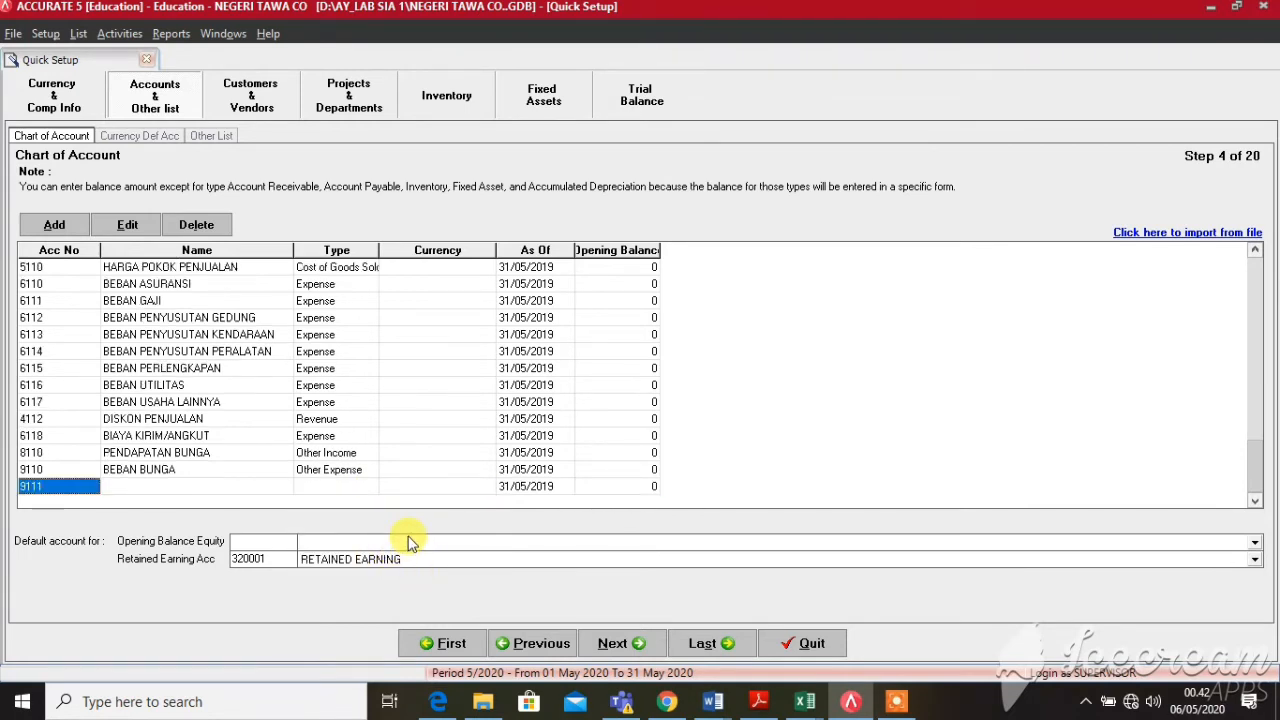
key(Tab)
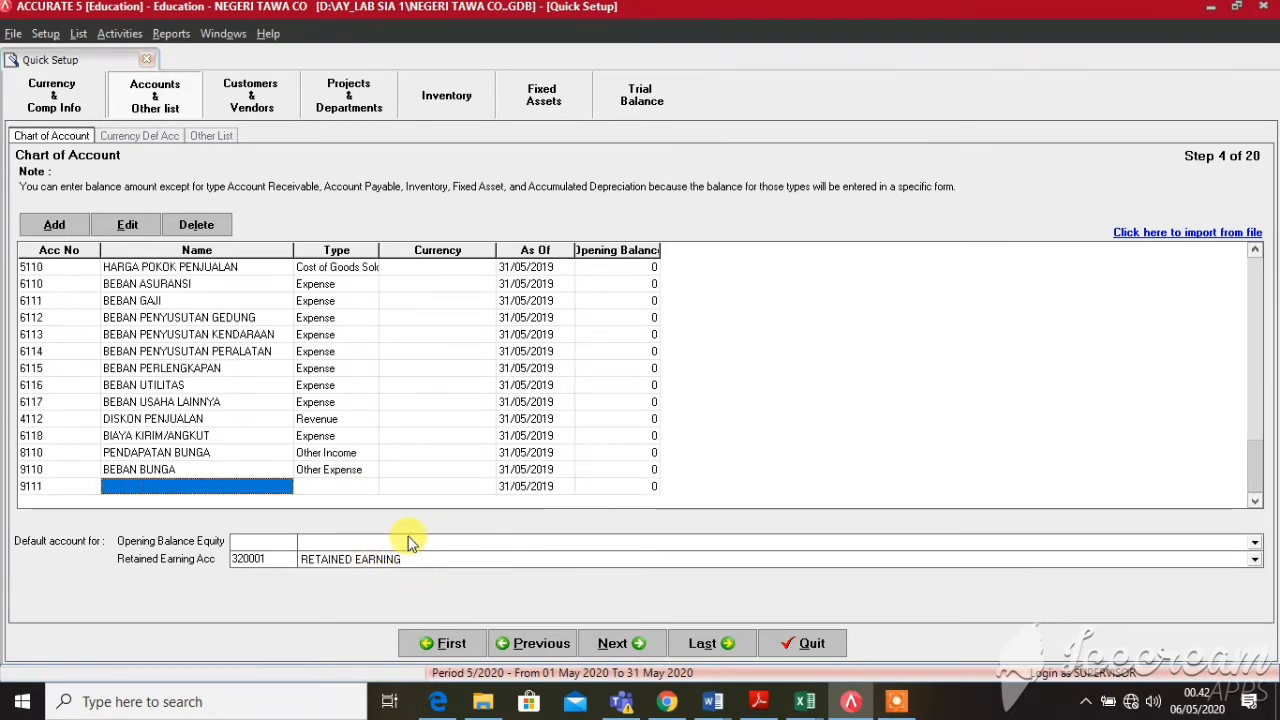
text(BIAYA)
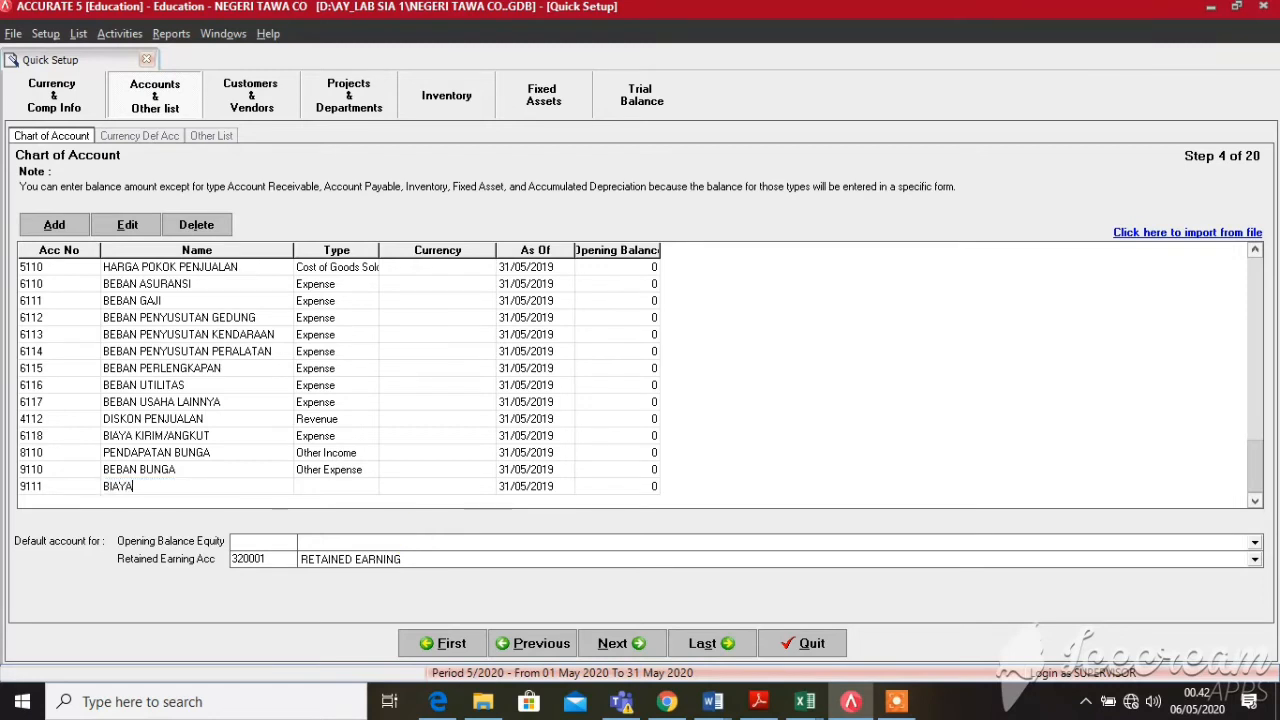
text( ADMIN)
key(BackSpace)
key(BackSpace)
text(NISTRASI BANK)
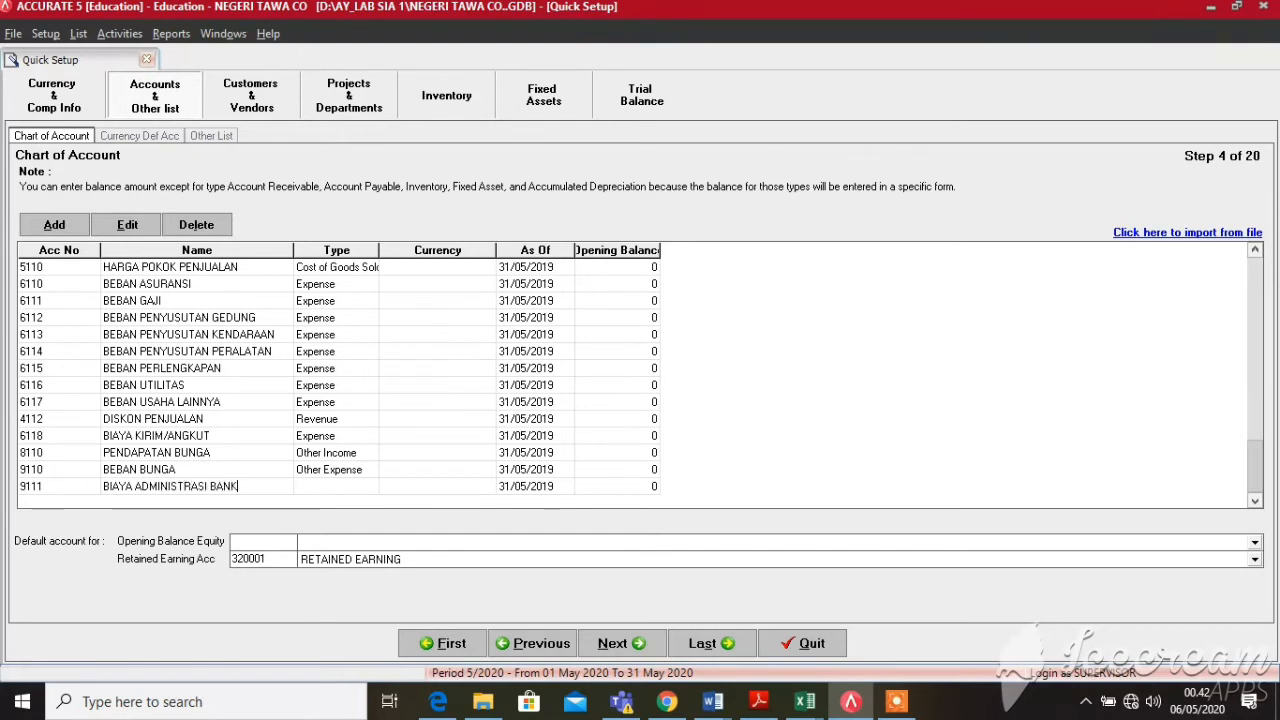
key(Tab)
click(368, 490)
click(370, 488)
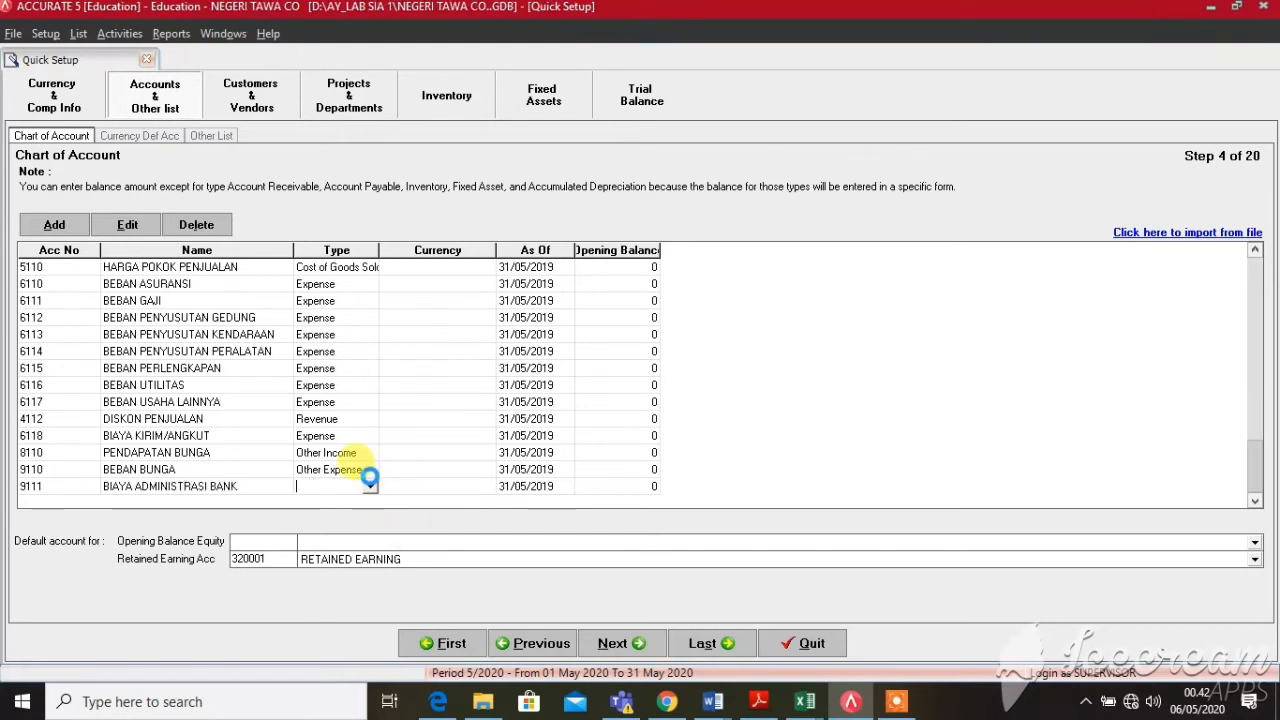
click(726, 416)
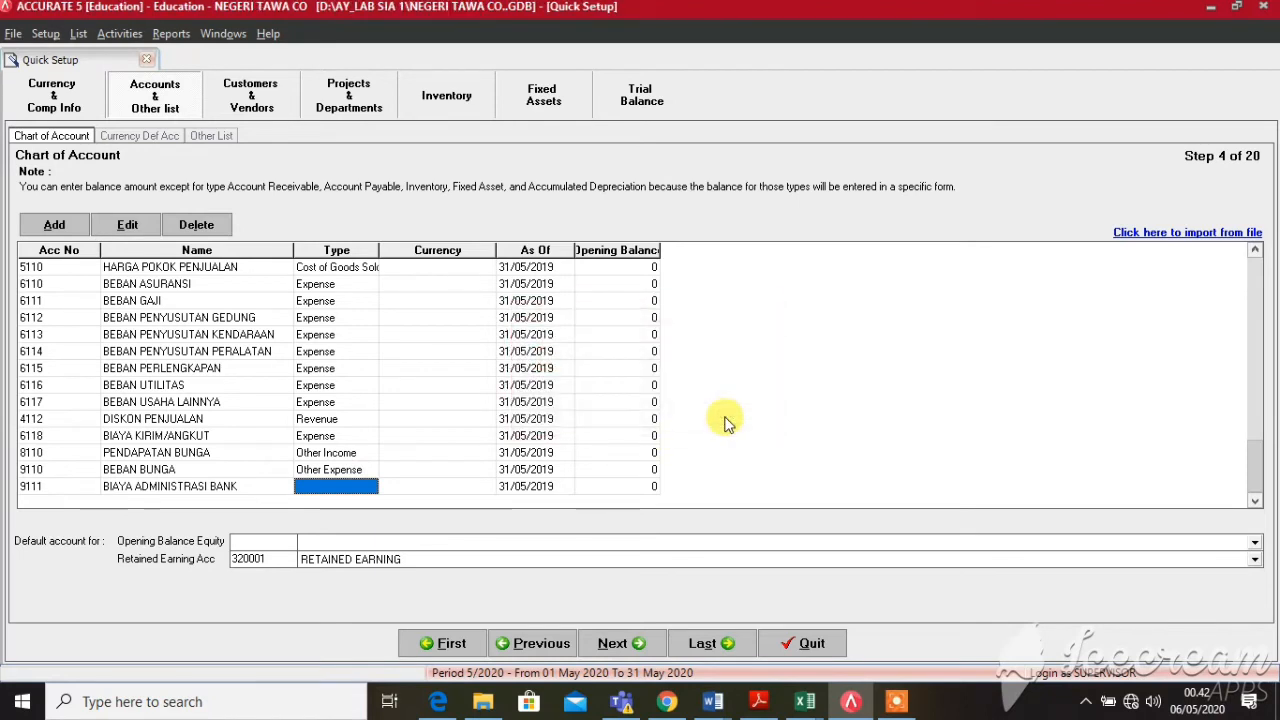
click(366, 490)
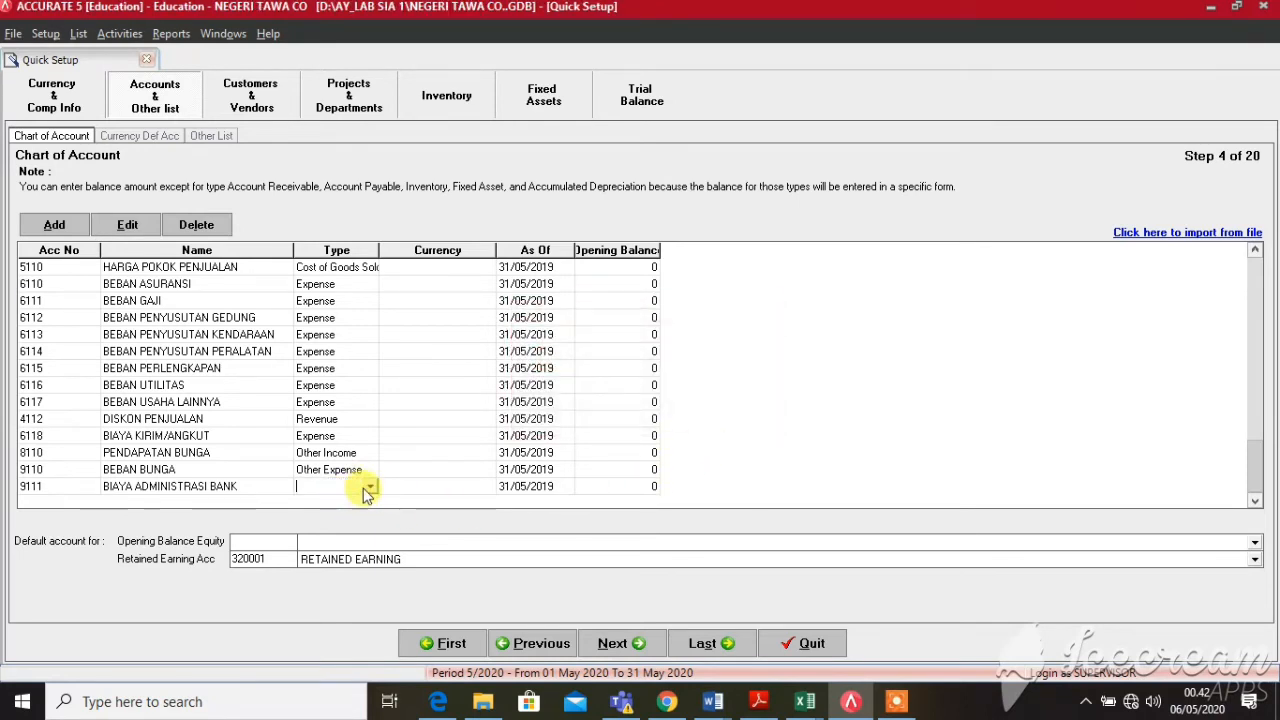
click(371, 488)
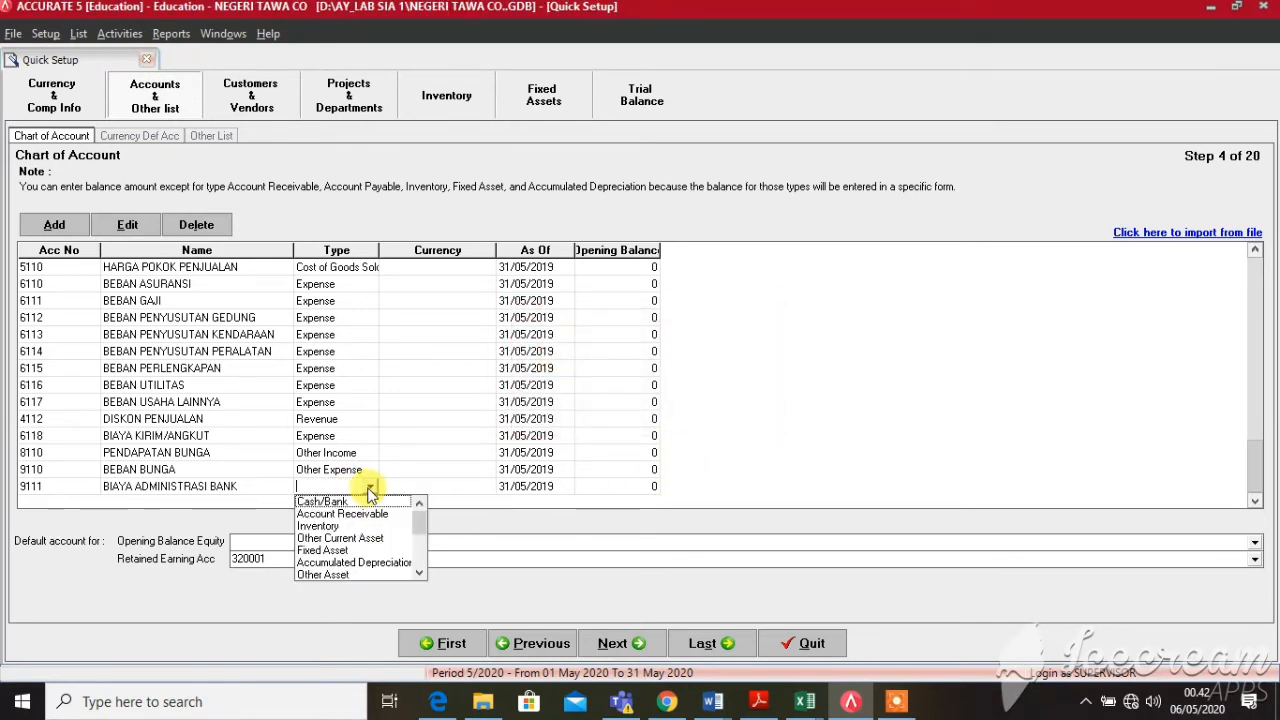
key(Down)
key(Down)
key(Down)
key(Down)
key(Down)
key(Down)
key(Down)
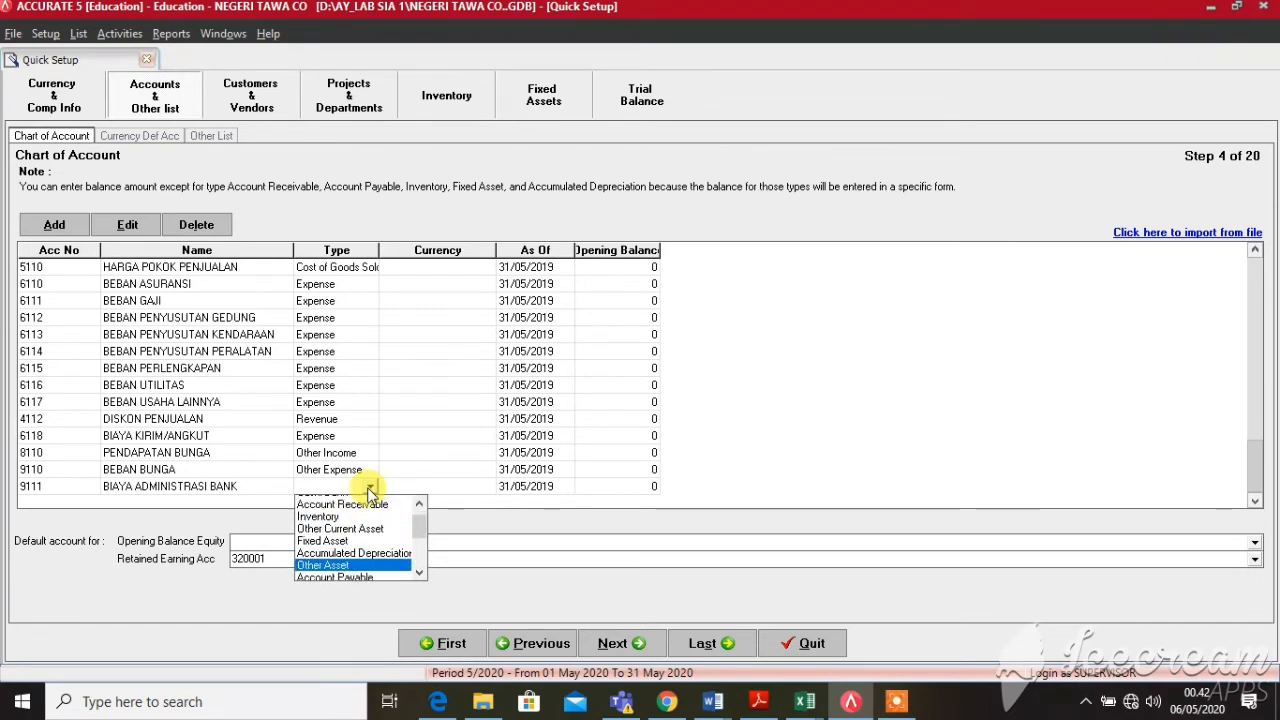
key(Down)
key(Down)
key(Down)
key(Down)
key(Down)
key(Down)
key(Down)
key(Down)
key(Down)
key(Up)
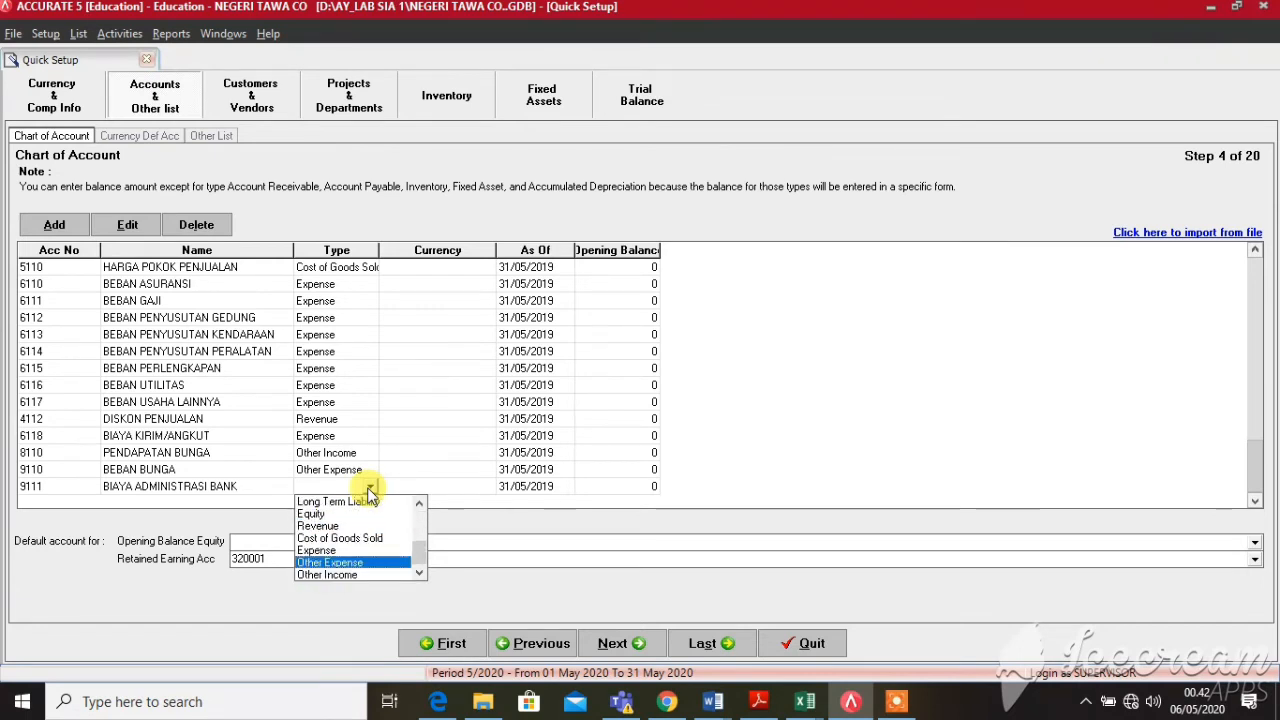
key(Return)
key(Return)
key(Return)
key(Return)
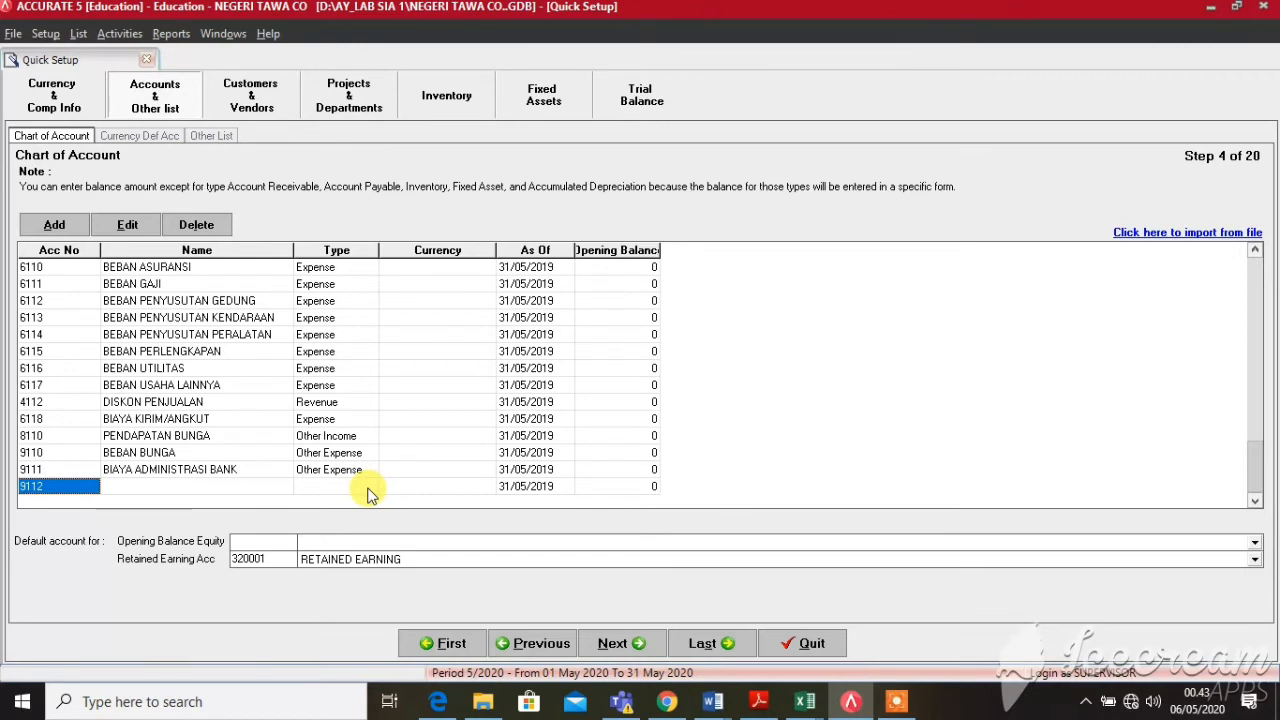
Delete the empty new account row 9112 from the chart of accounts
key(BackSpace)
click(202, 470)
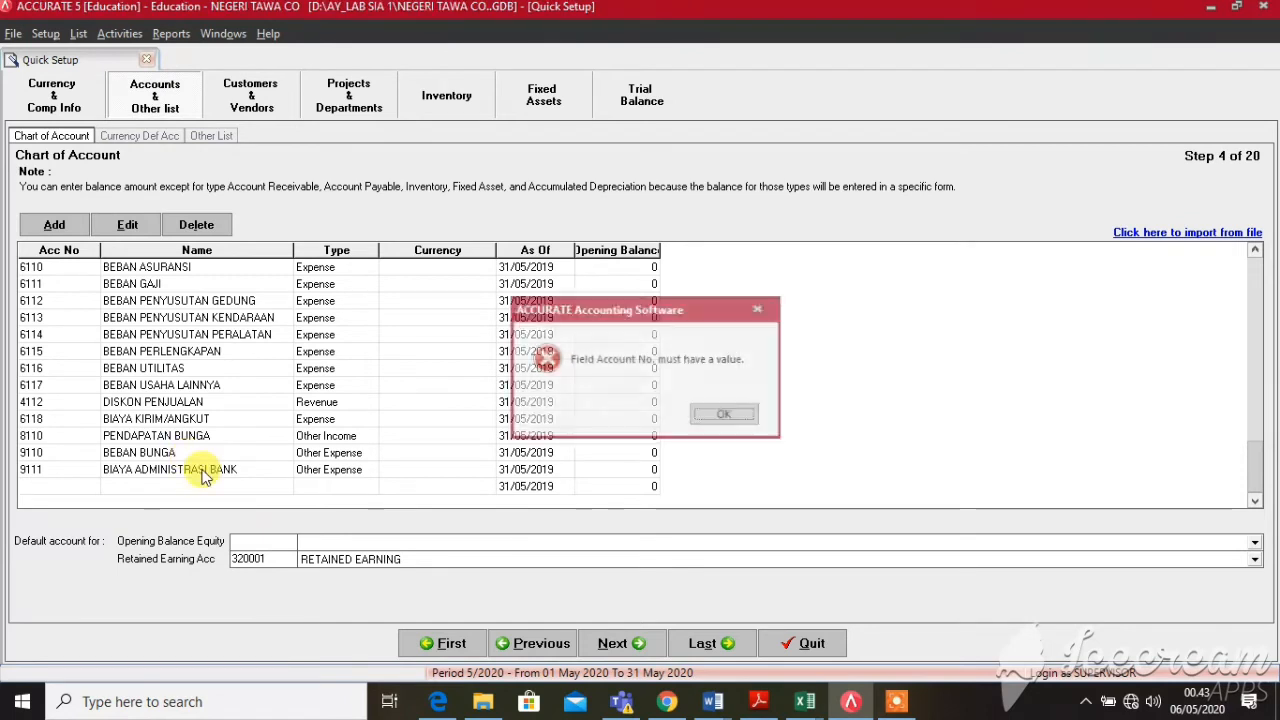
click(725, 414)
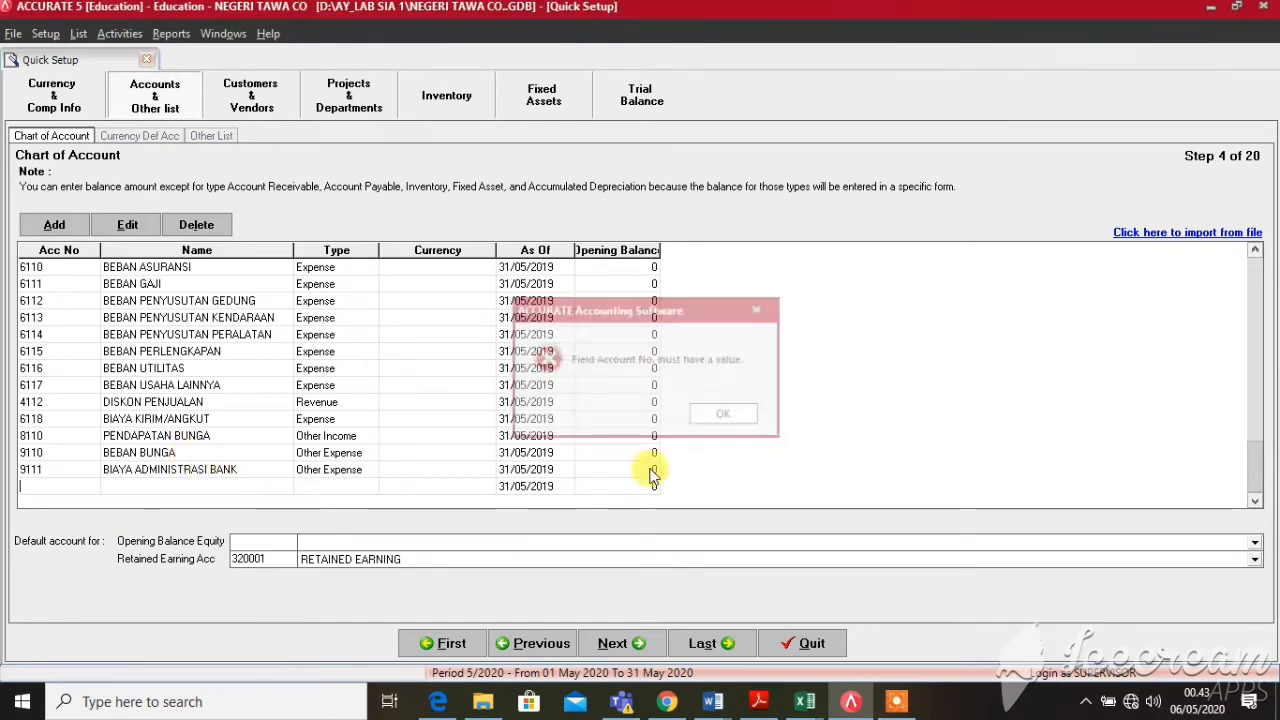
right_click(62, 488)
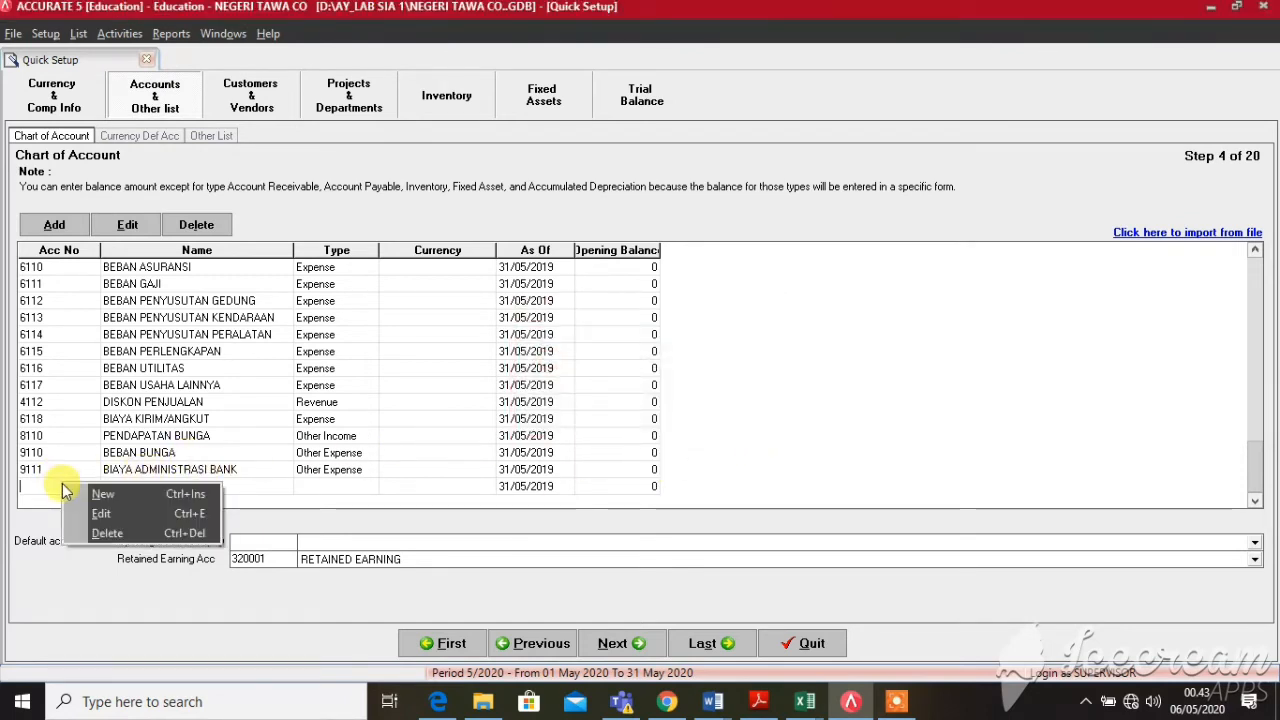
click(105, 532)
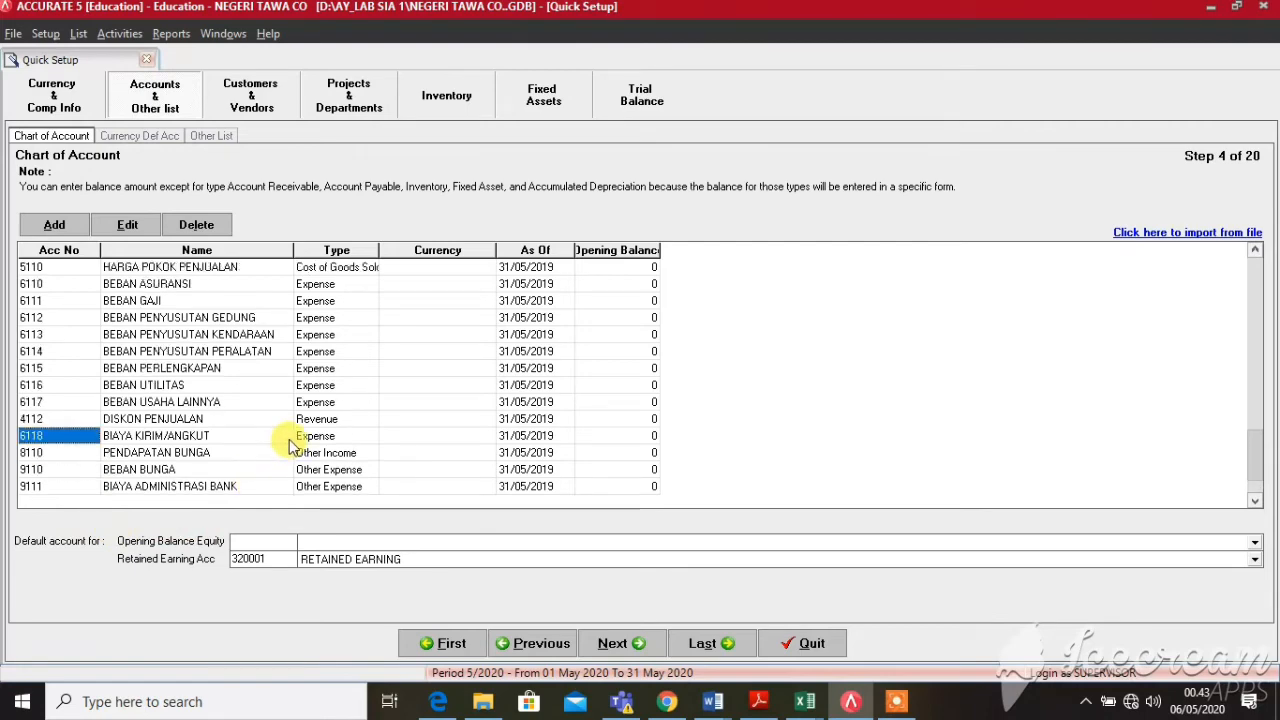
Return to the first account, 110302, and snap Accurate 5 to the right half of the screen
key(Up)
key(Up)
key(Up)
key(Up)
key(Up)
key(Up)
key(Up)
key(Up)
key(Up)
key(Up)
key(Up)
key(Up)
key(Up)
key(Up)
key(Up)
key(Up)
key(Up)
key(Up)
key(Up)
key(Up)
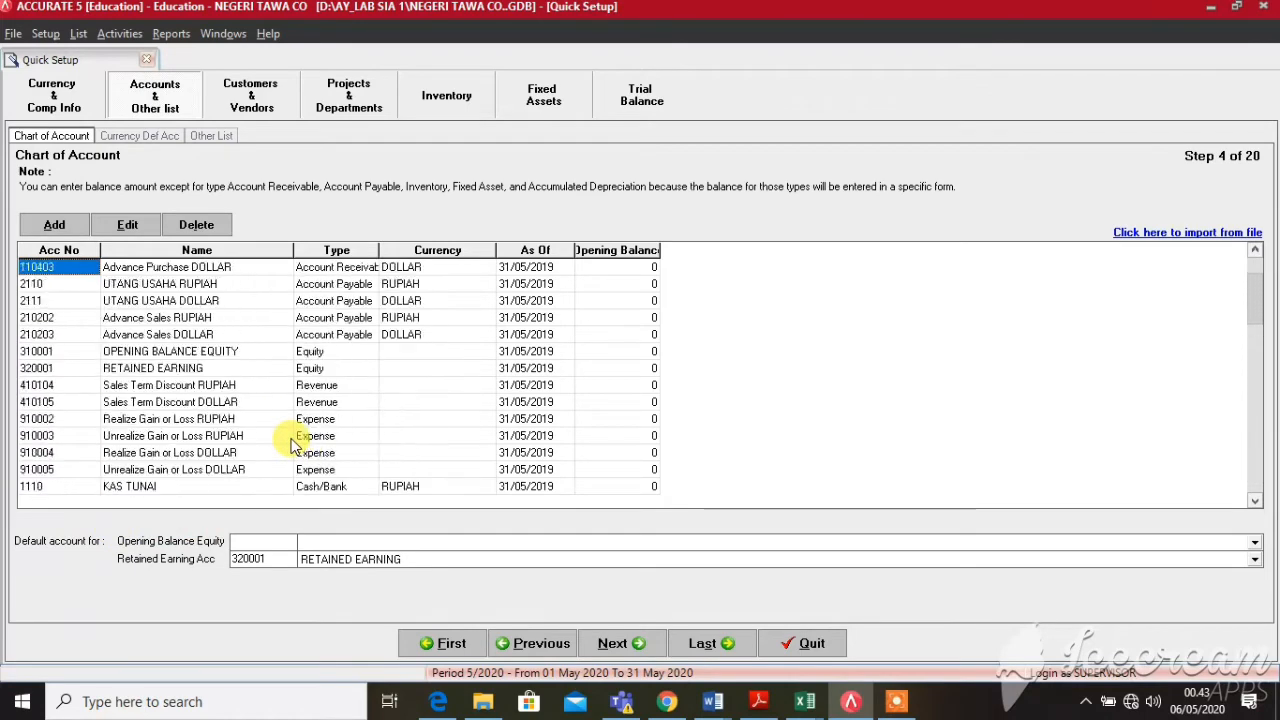
key(Up)
key(Up)
key(Up)
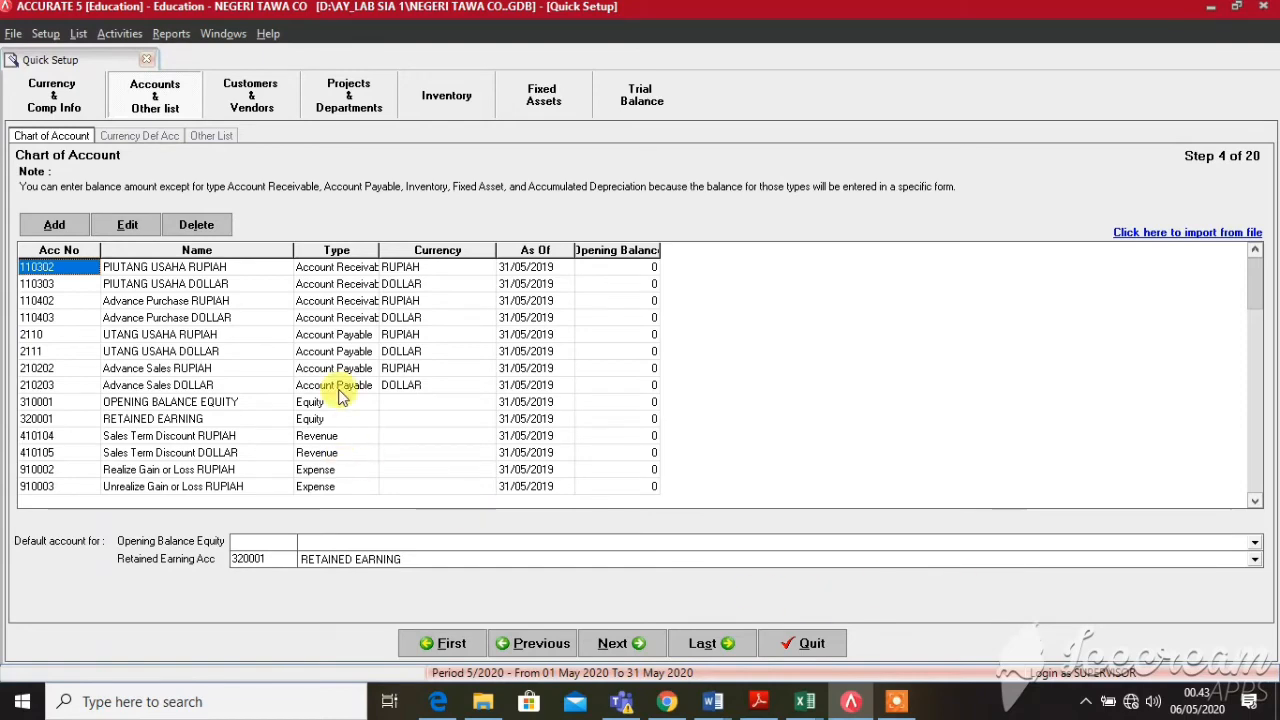
click(258, 305)
click(355, 269)
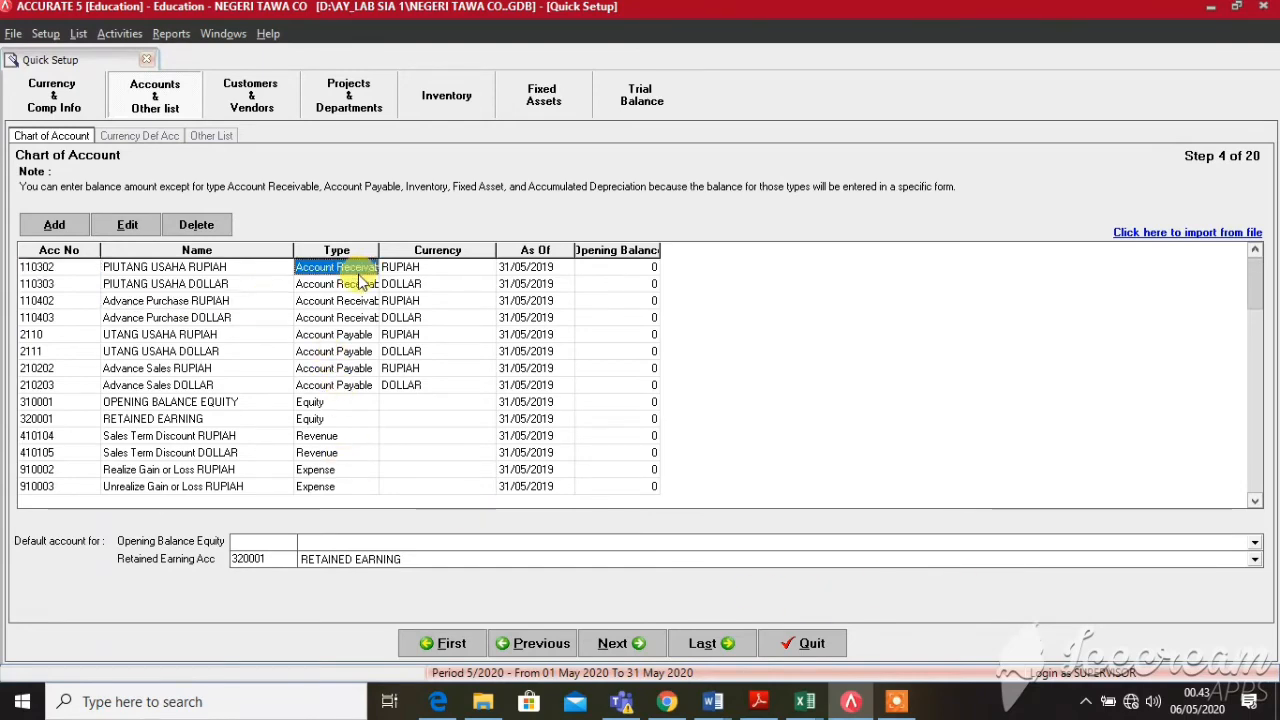
key(super+Right)
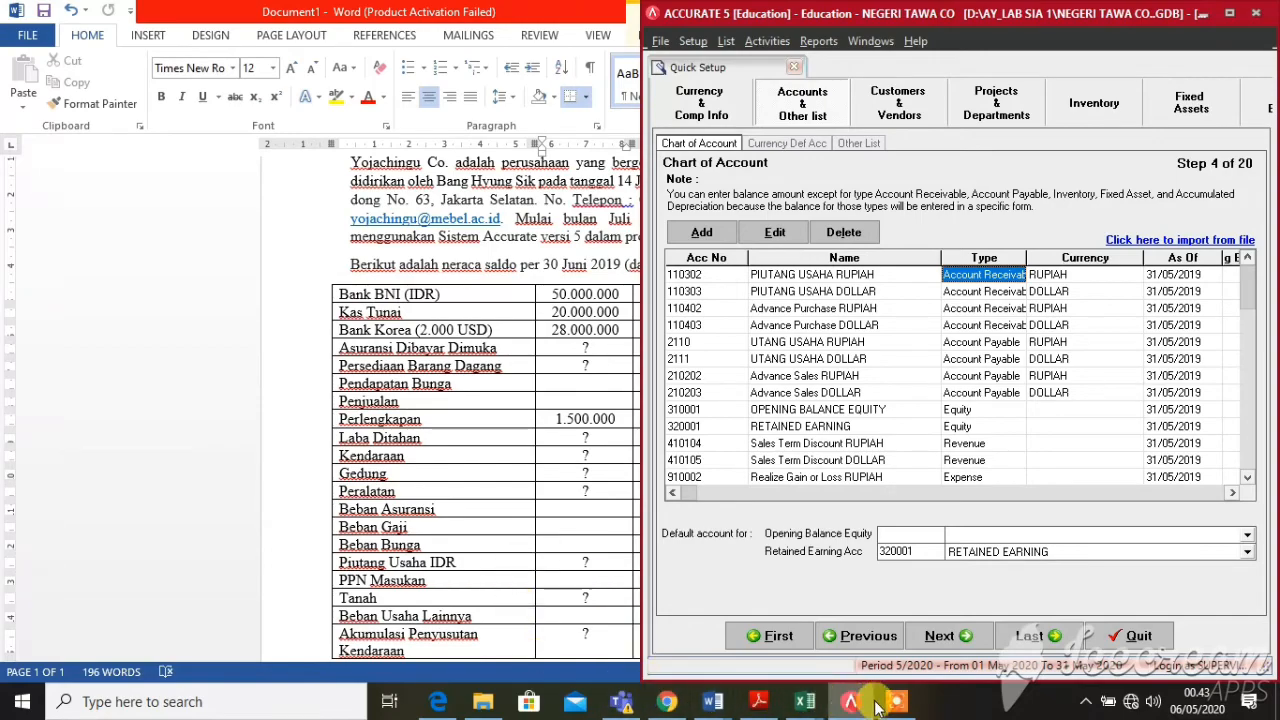
Bring up the Book1 balances workbook, check its values, and tile it left of Accurate 5
mouse_move(805, 703)
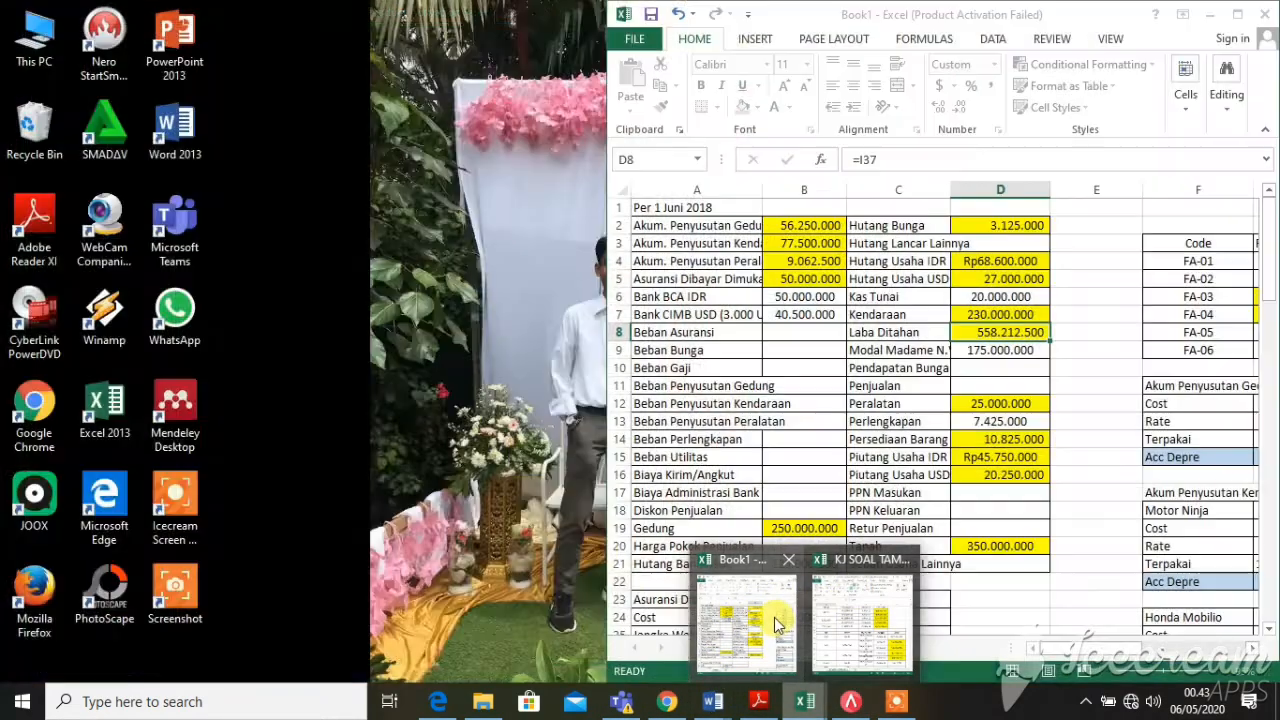
click(750, 620)
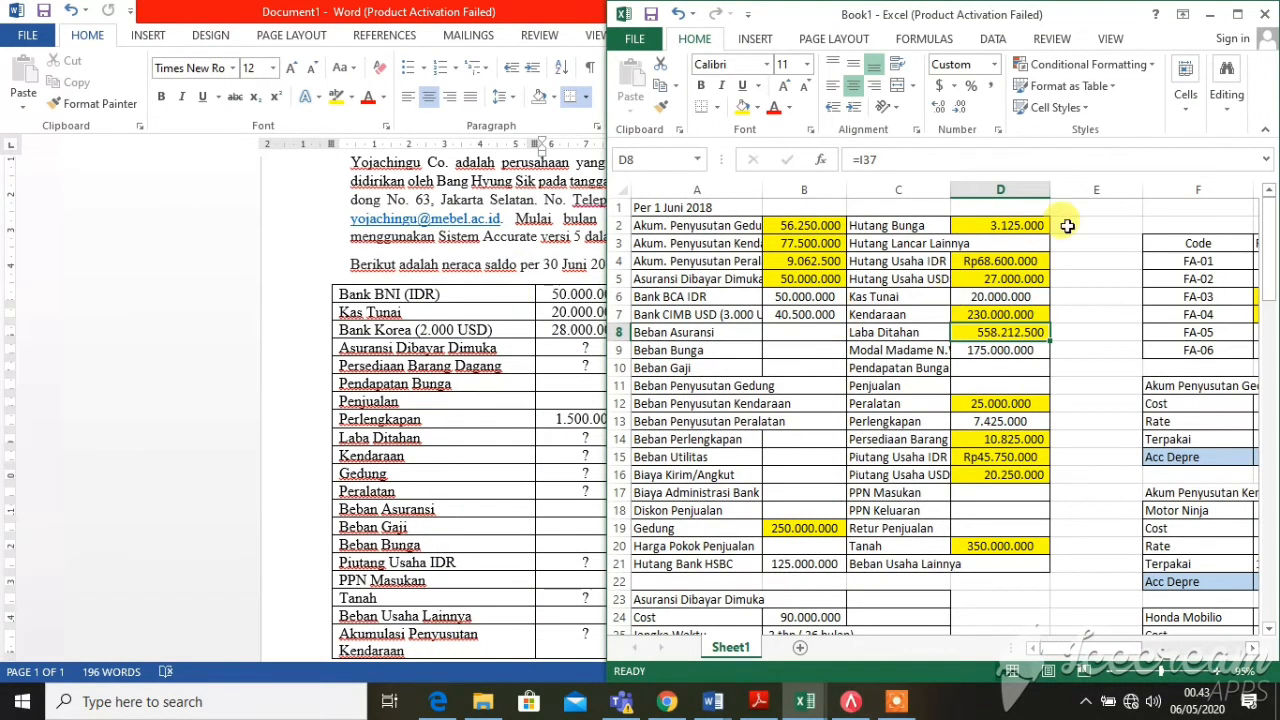
click(1234, 14)
key(Left)
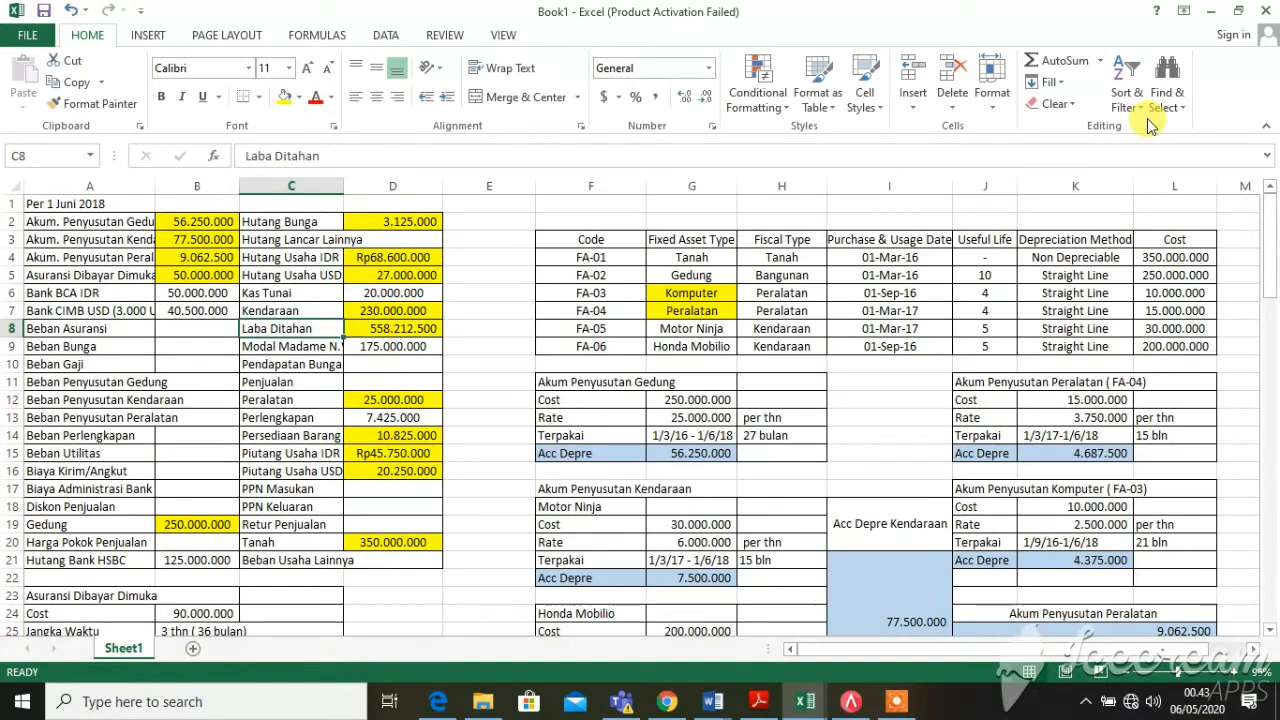
click(477, 346)
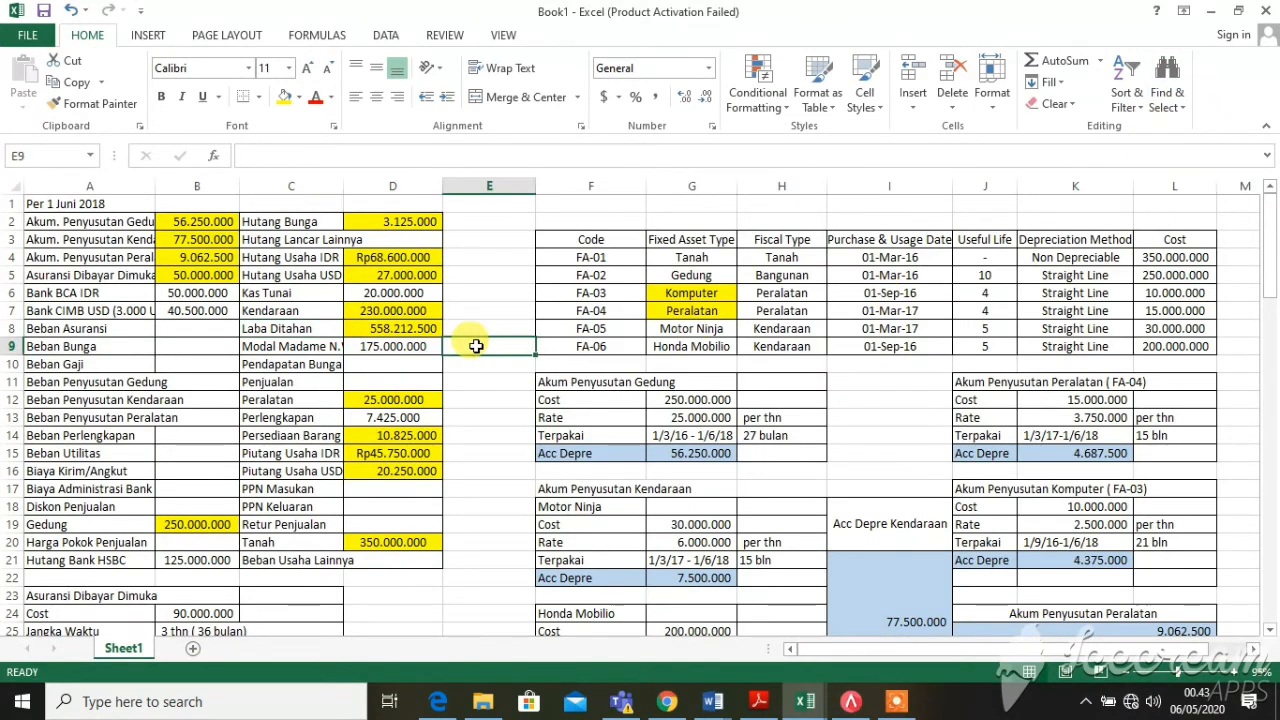
key(Left)
key(Left)
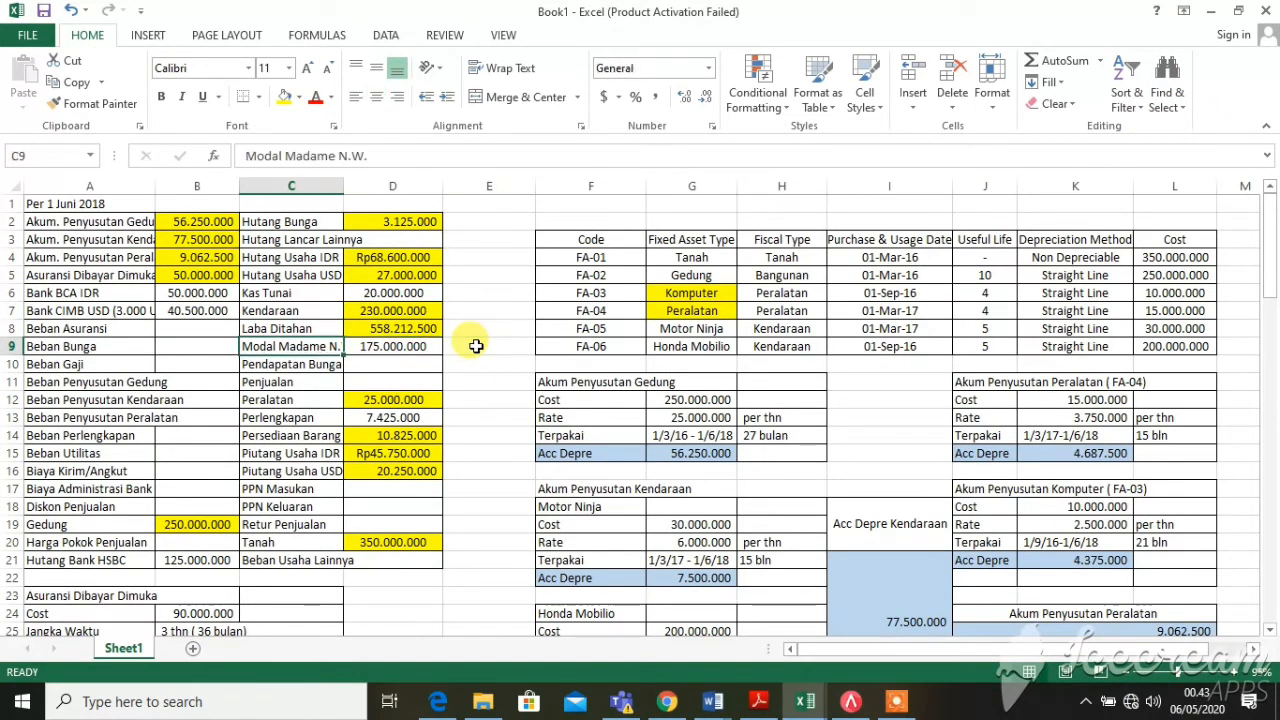
key(super+Left)
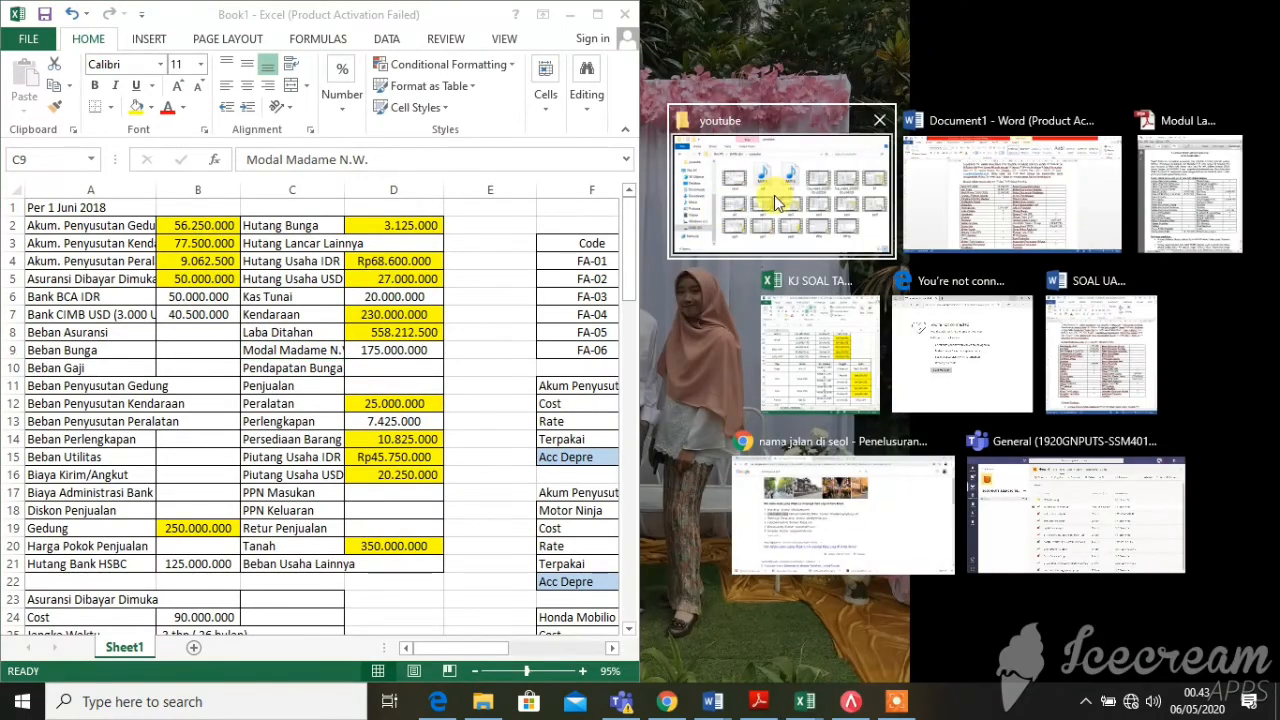
click(988, 201)
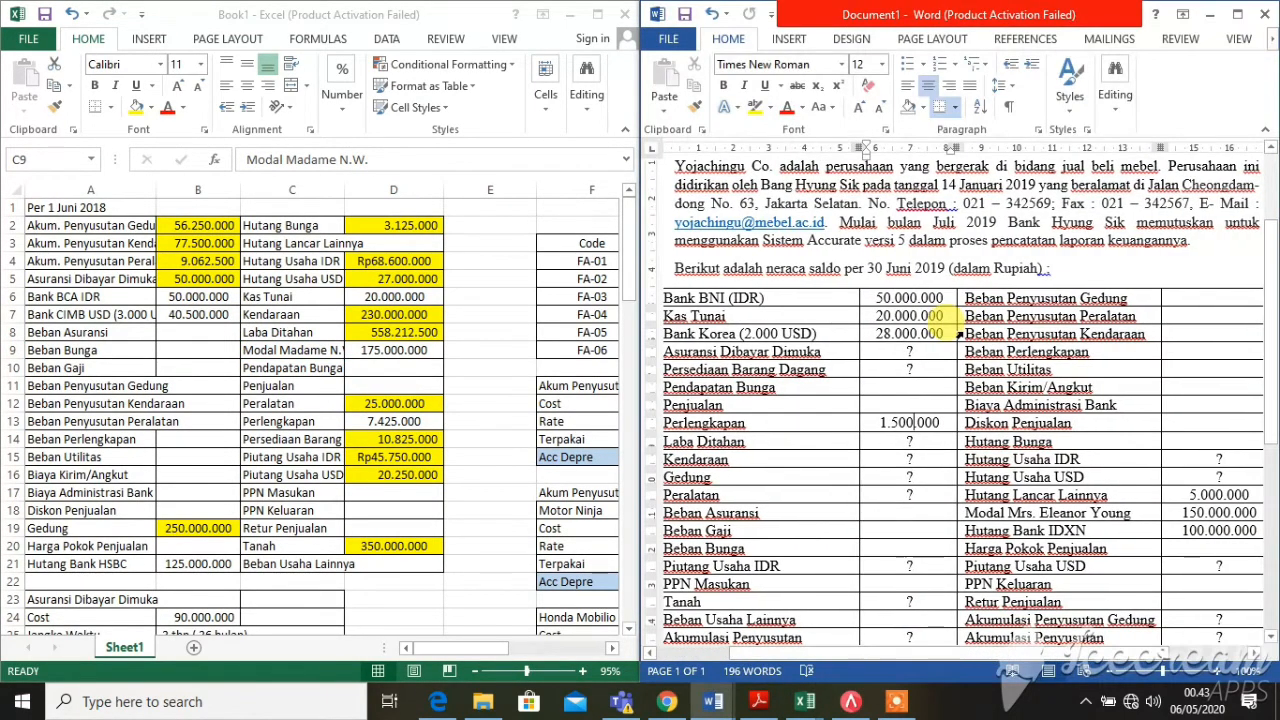
click(851, 701)
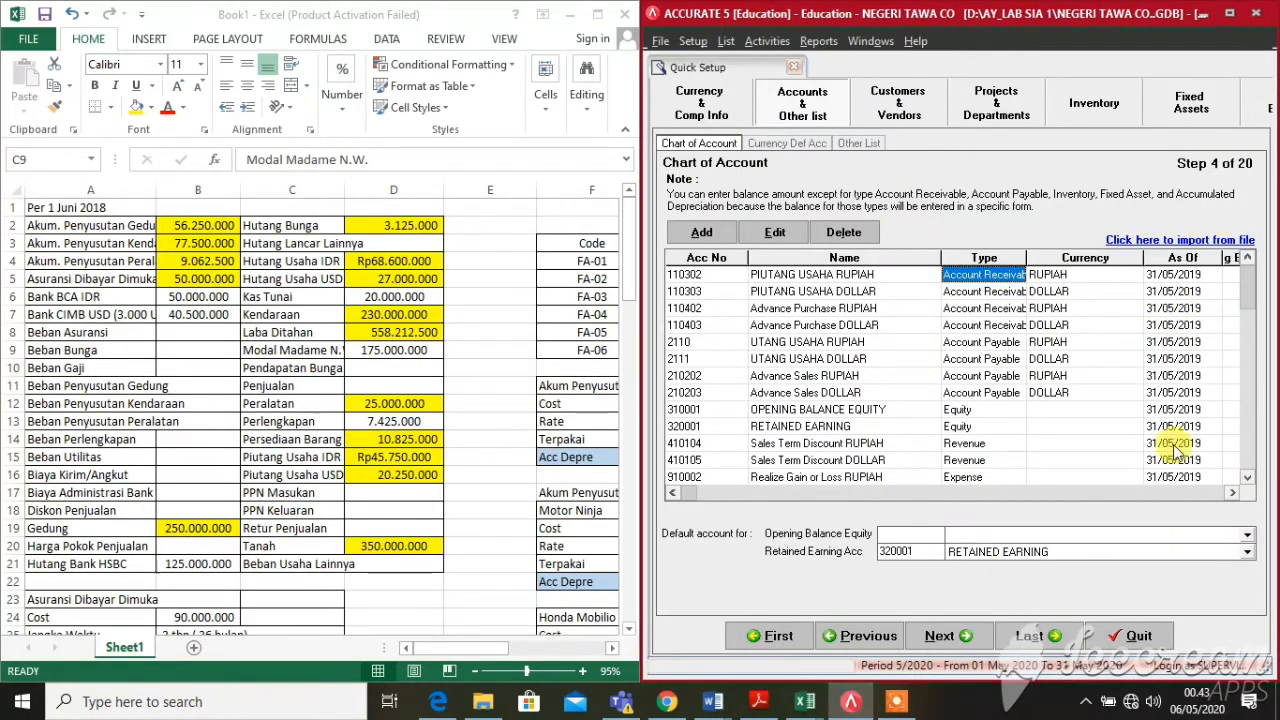
Scroll to the cash accounts and give KAS TUNAI an opening balance of 20.000.000
drag(695, 498, 1090, 502)
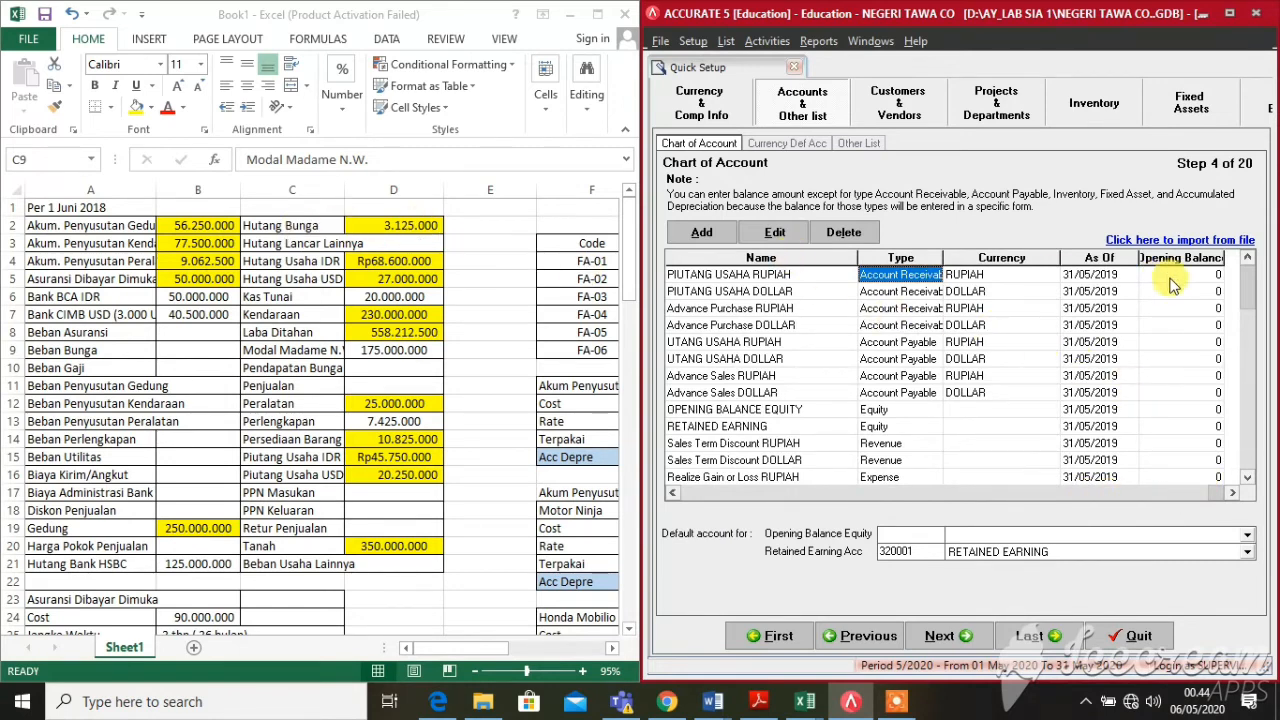
click(1028, 291)
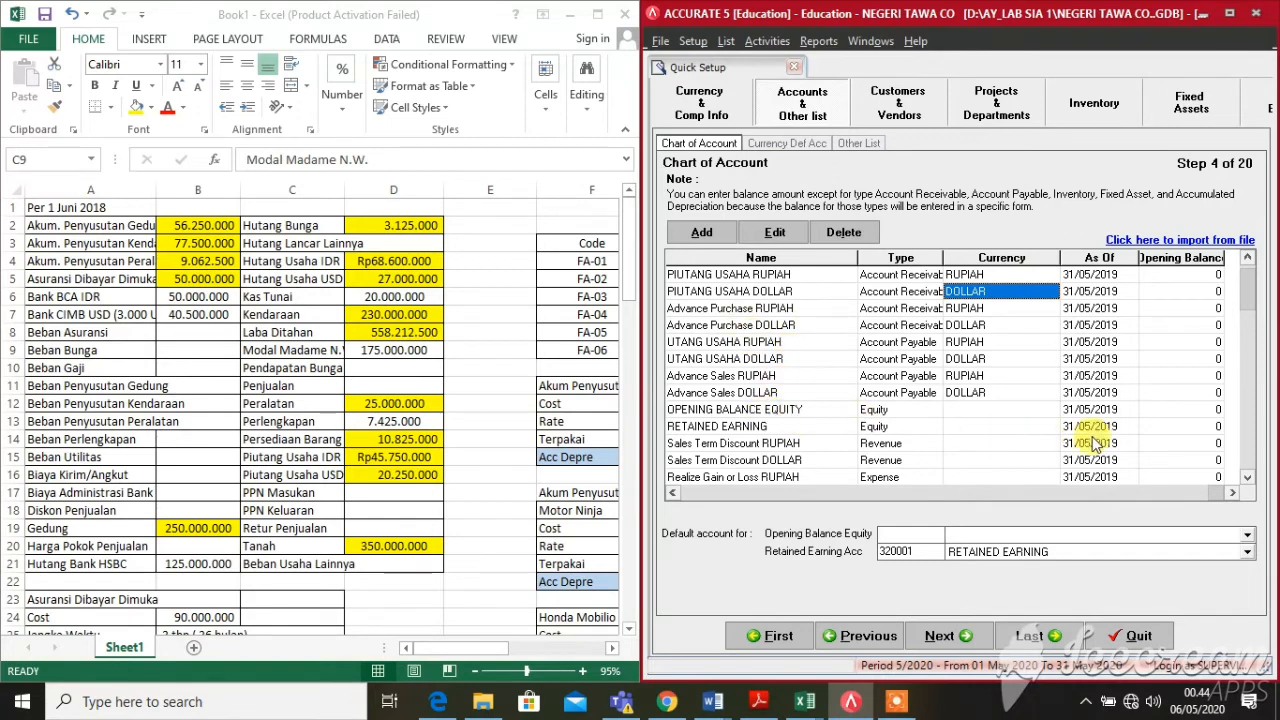
click(1248, 478)
click(1247, 478)
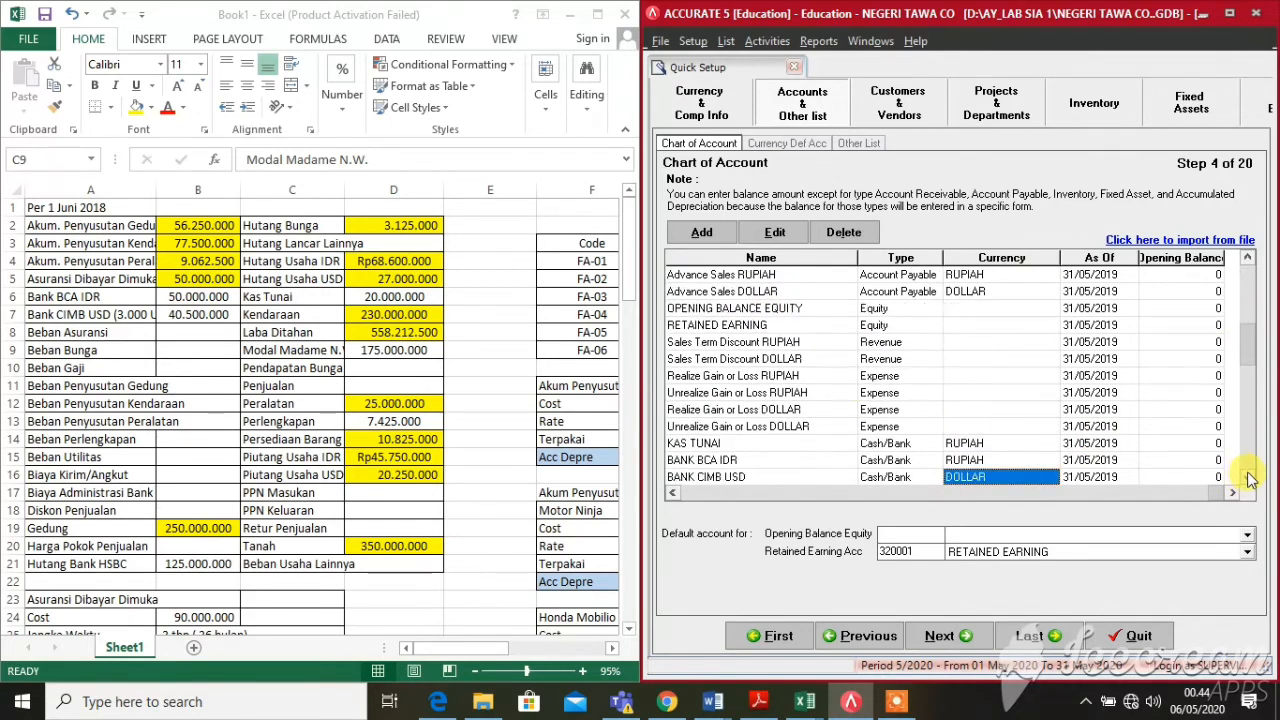
click(1247, 478)
click(1247, 478)
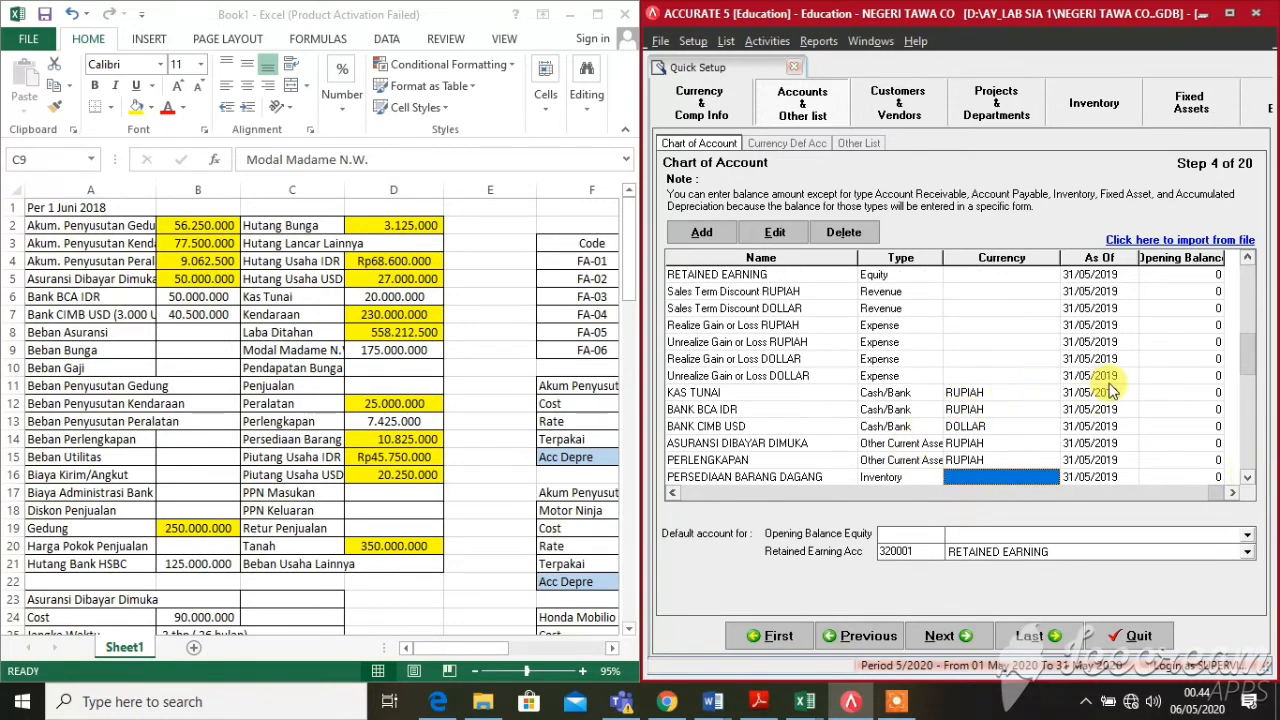
click(1150, 393)
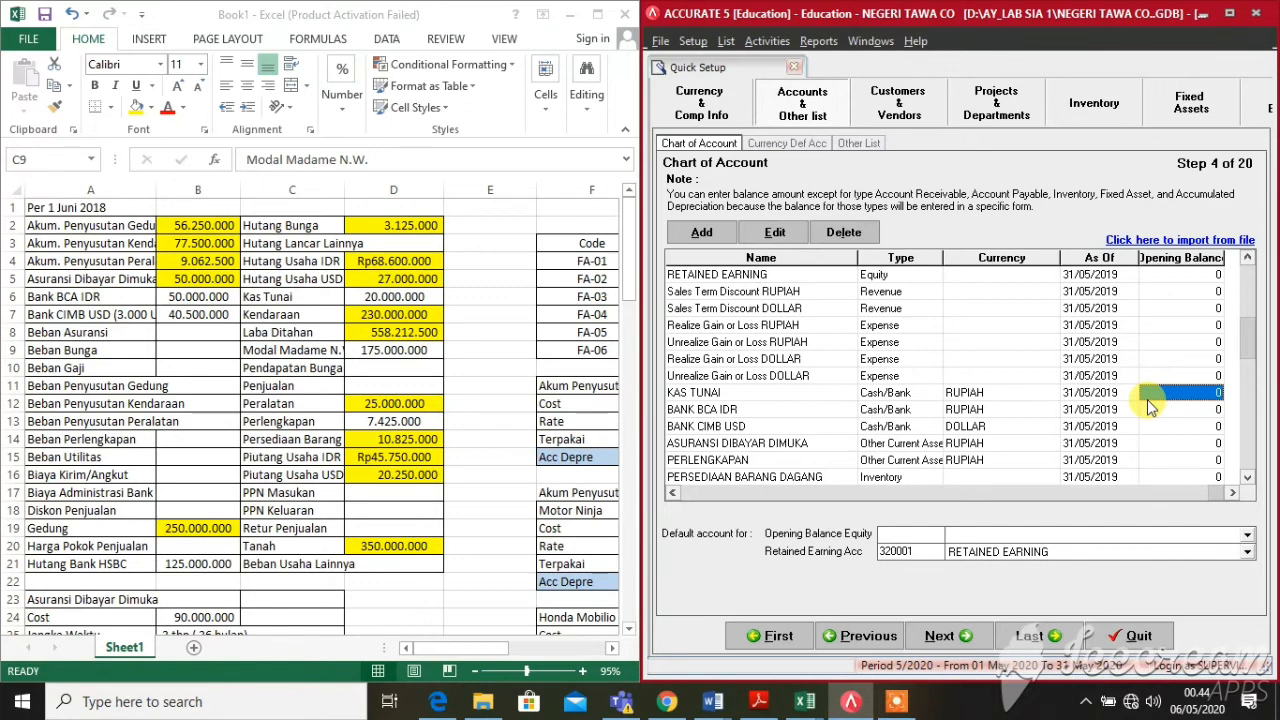
text(20000000)
key(Return)
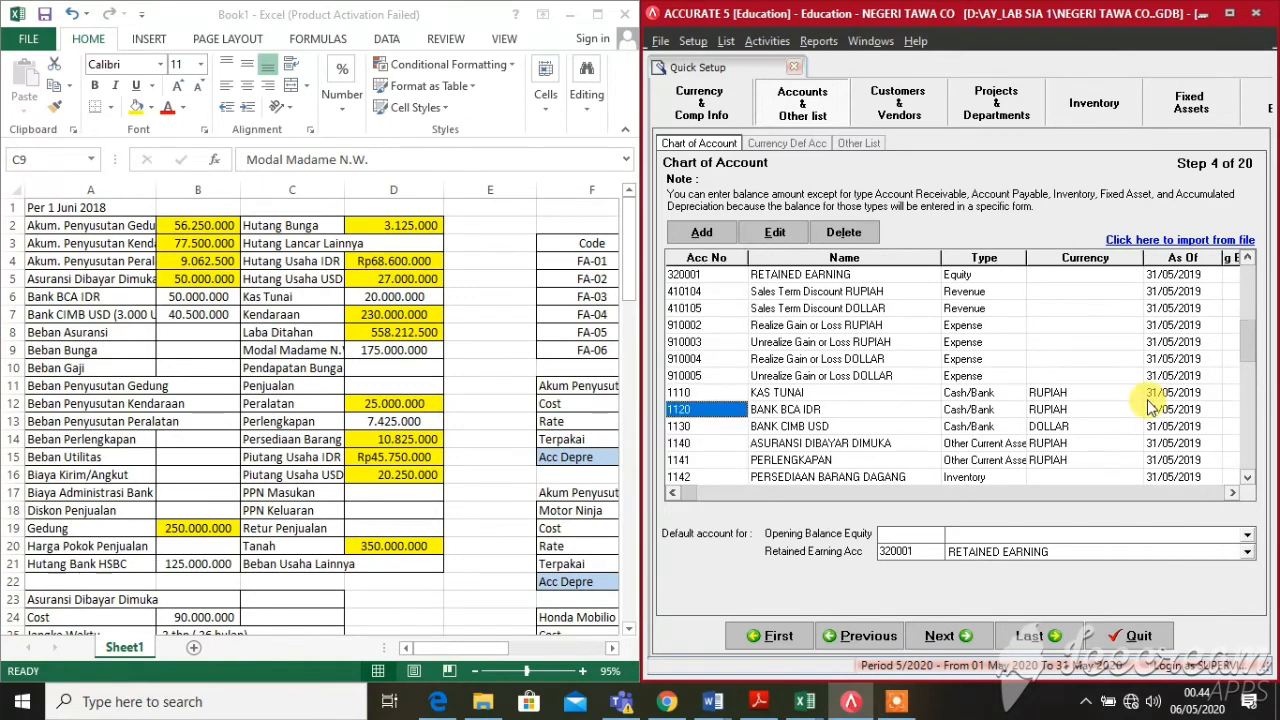
Enter opening balances of 50.000.000 for BANK BCA IDR and 3.000 for BANK CIMB USD
key(Right)
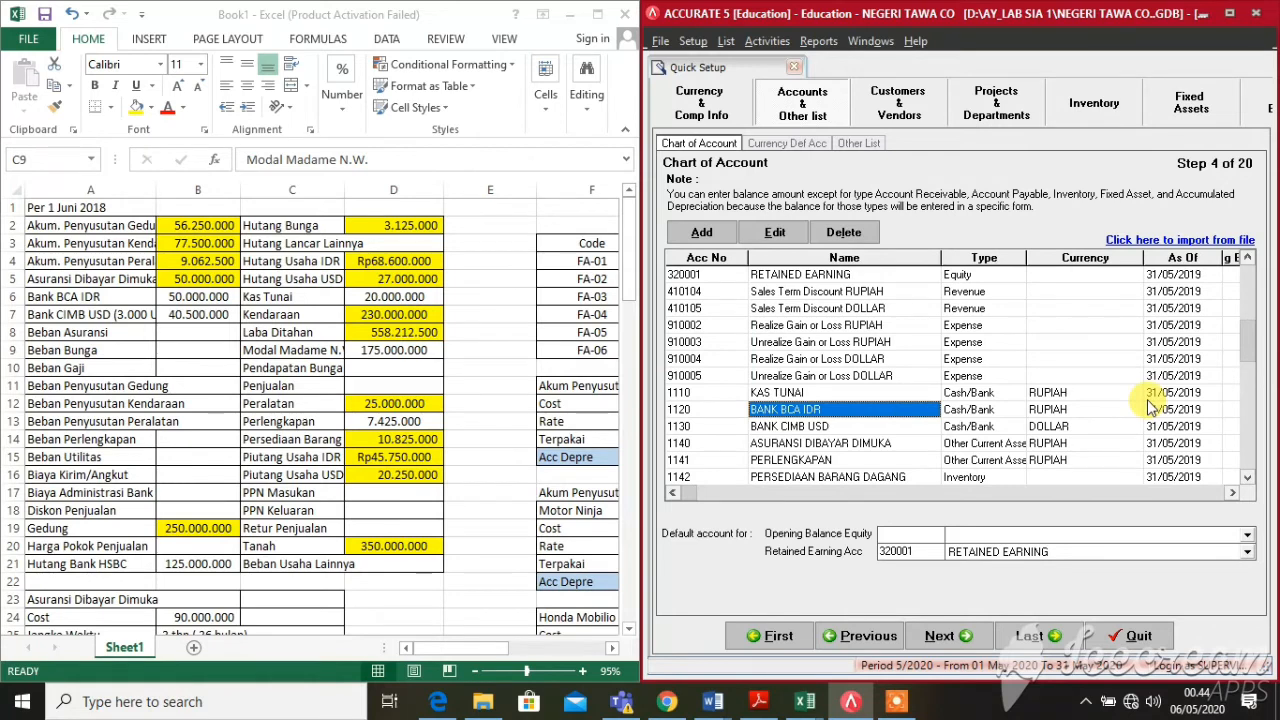
key(Right)
key(Right)
key(Right)
key(Right)
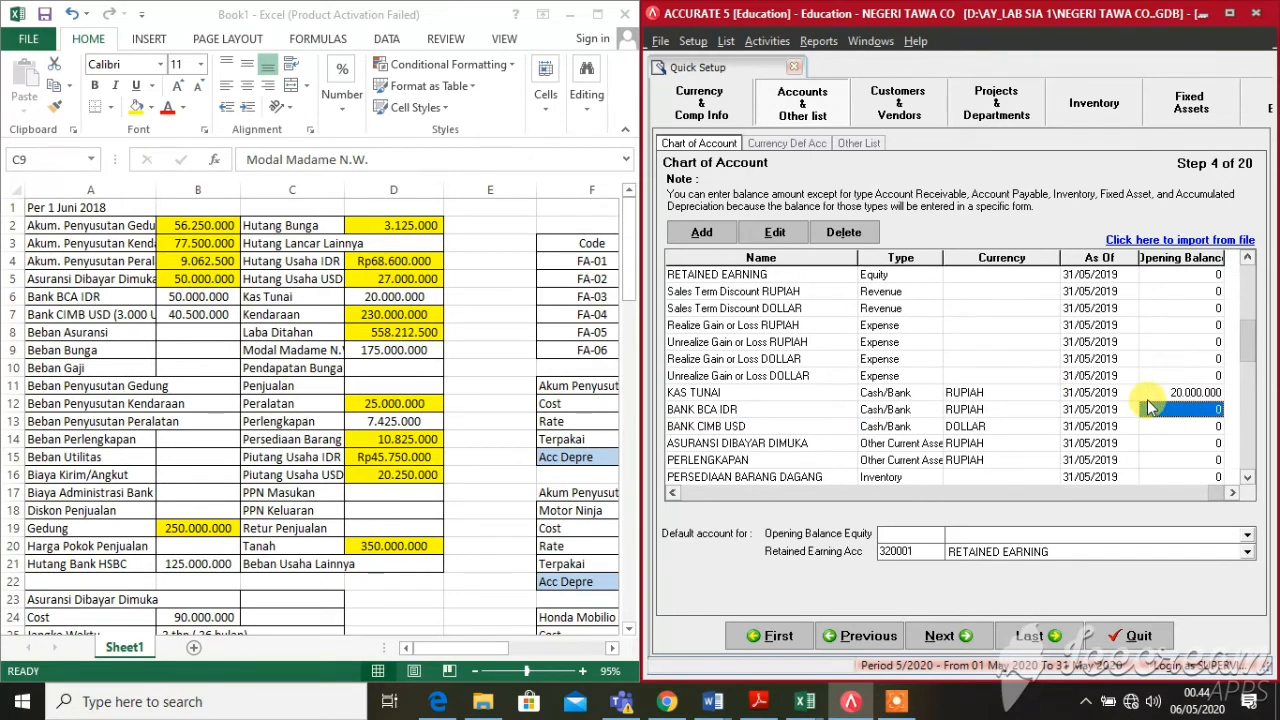
text(50000000)
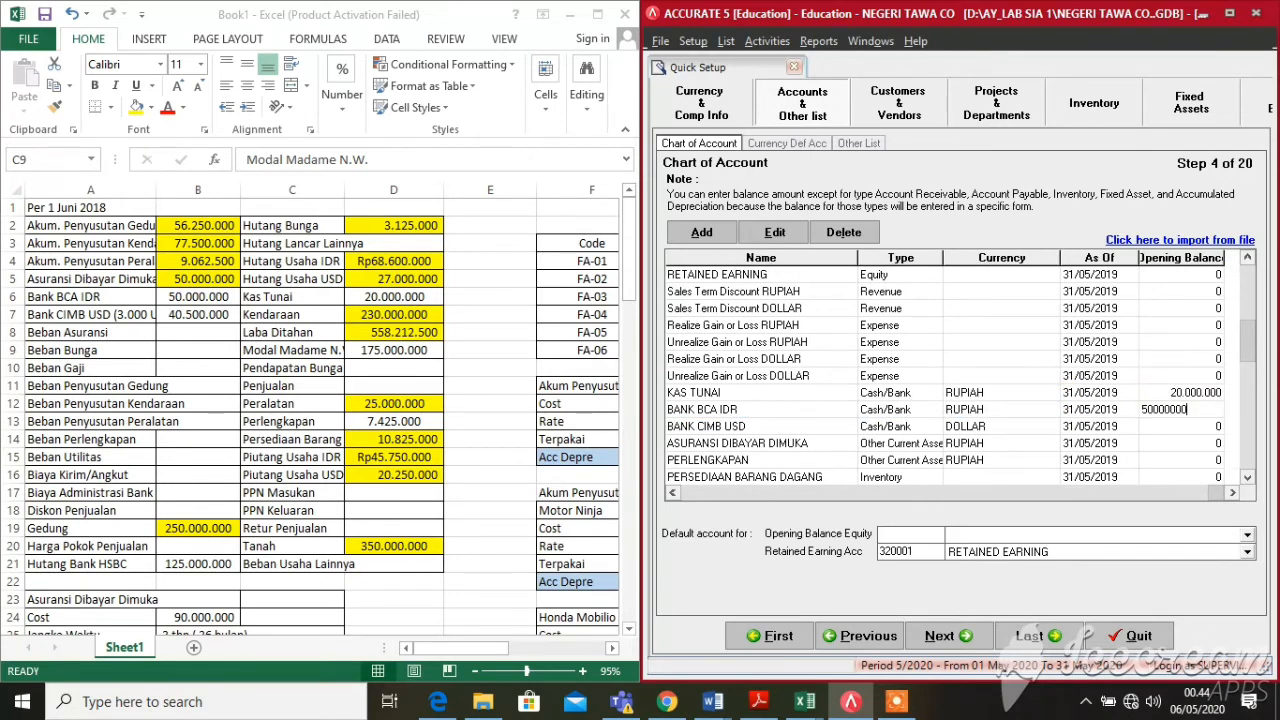
key(Return)
key(Right)
key(Right)
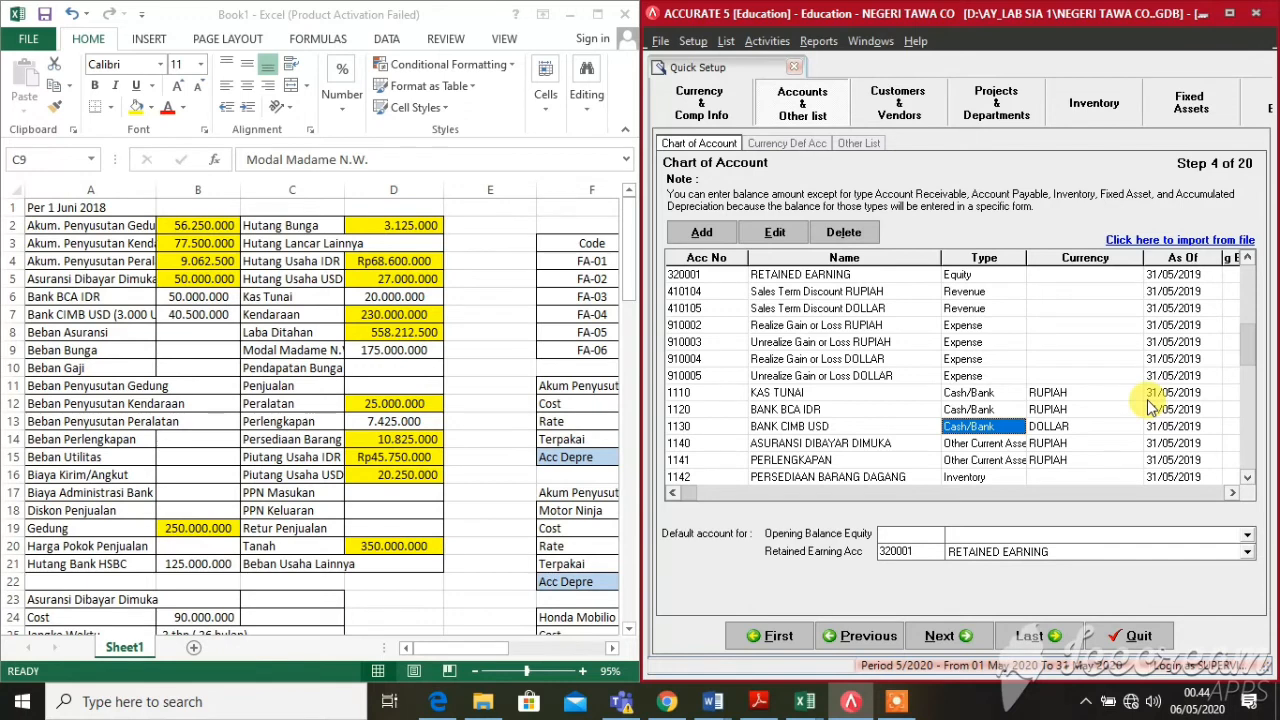
key(Right)
key(Right)
key(Right)
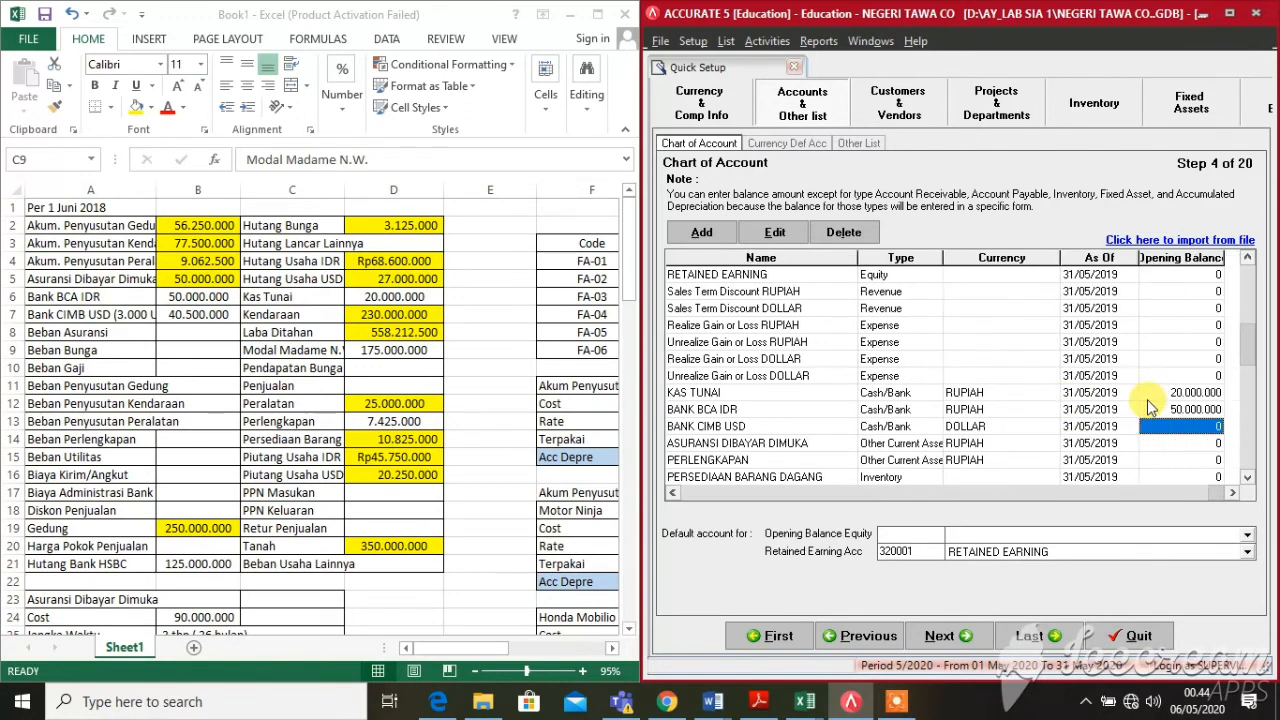
text(3000)
key(Return)
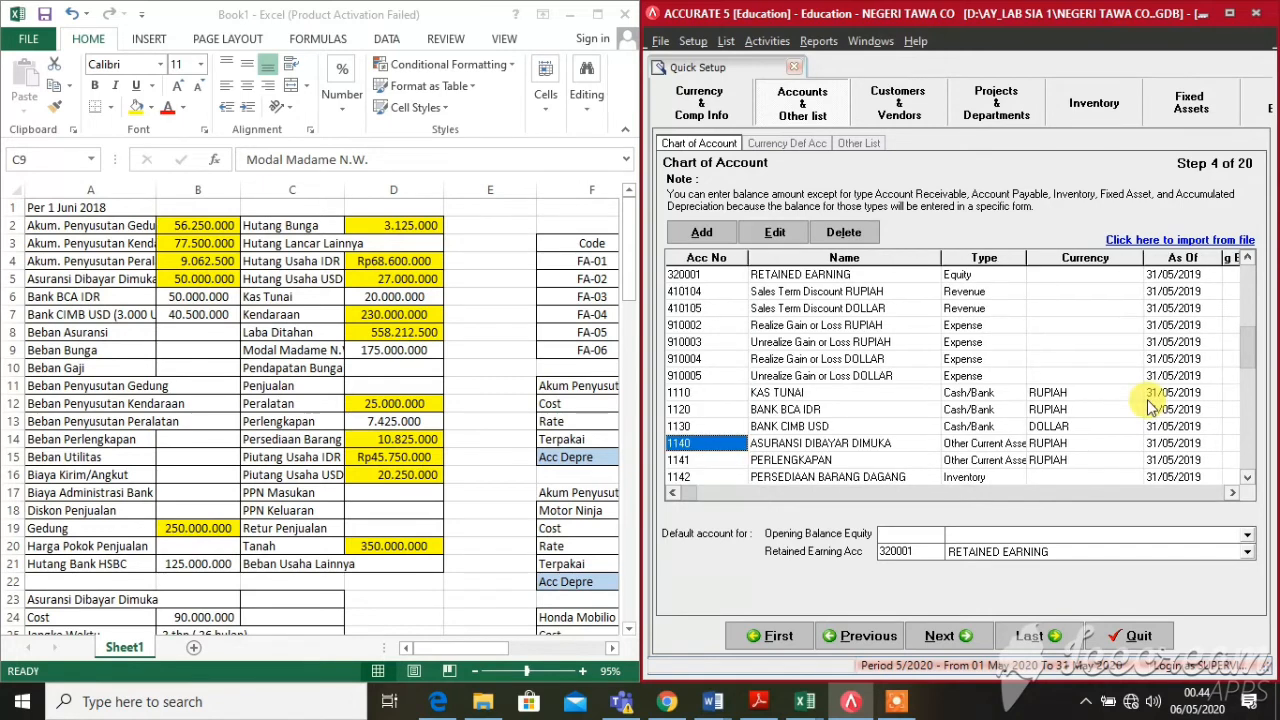
Enter opening balances for ASURANSI DIBAYAR DIMUKA (50.000.000) and PERLENGKAPAN (7.425.000)
key(Right)
key(Right)
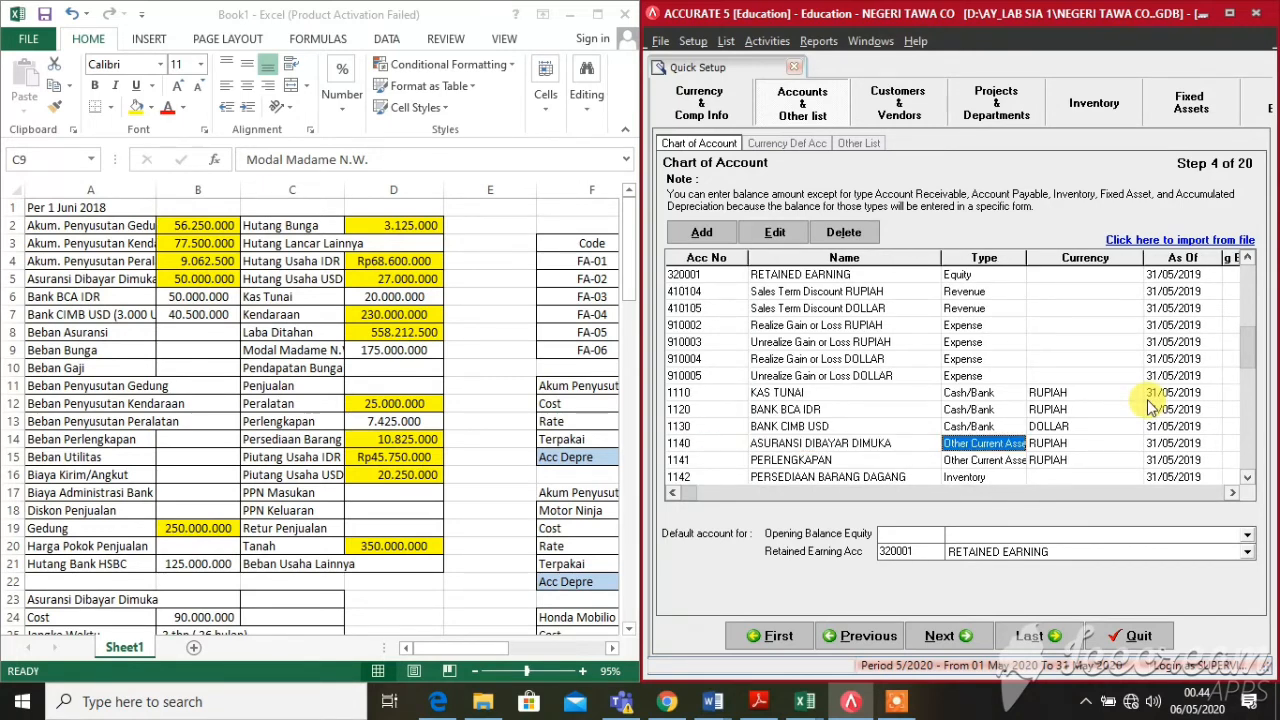
key(Right)
key(Right)
key(Right)
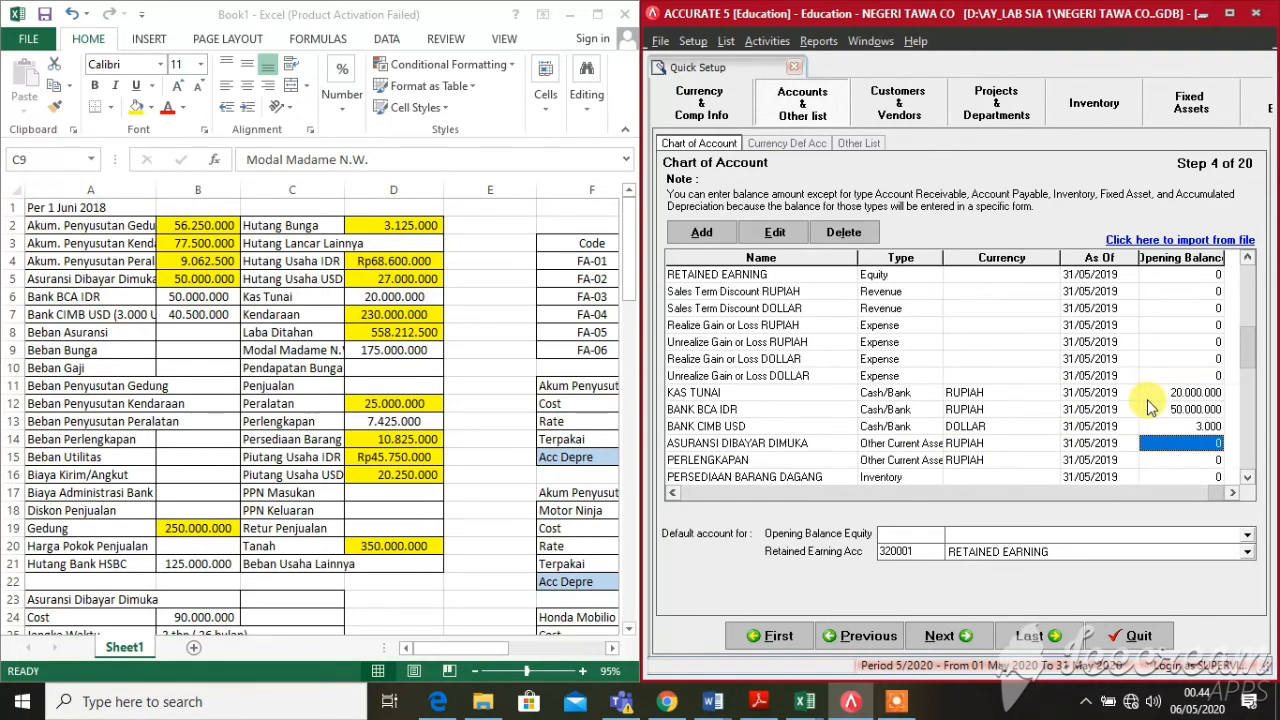
text(50)
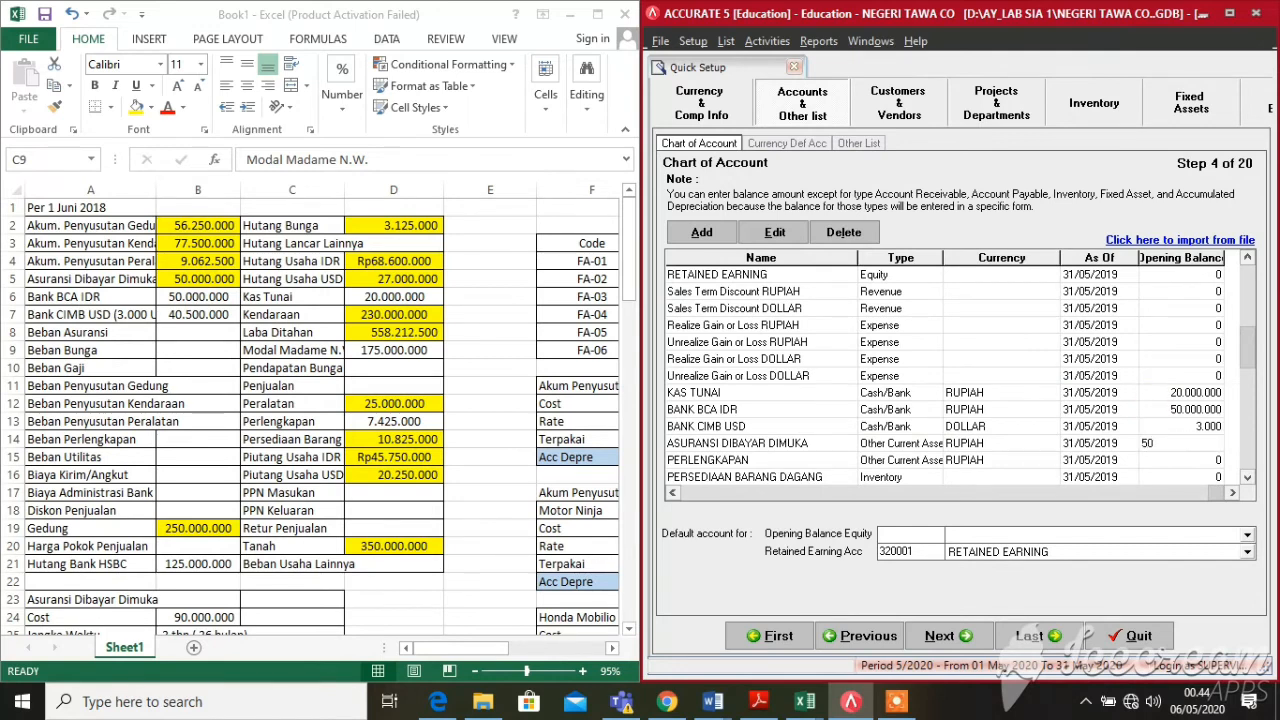
text(000000)
key(Return)
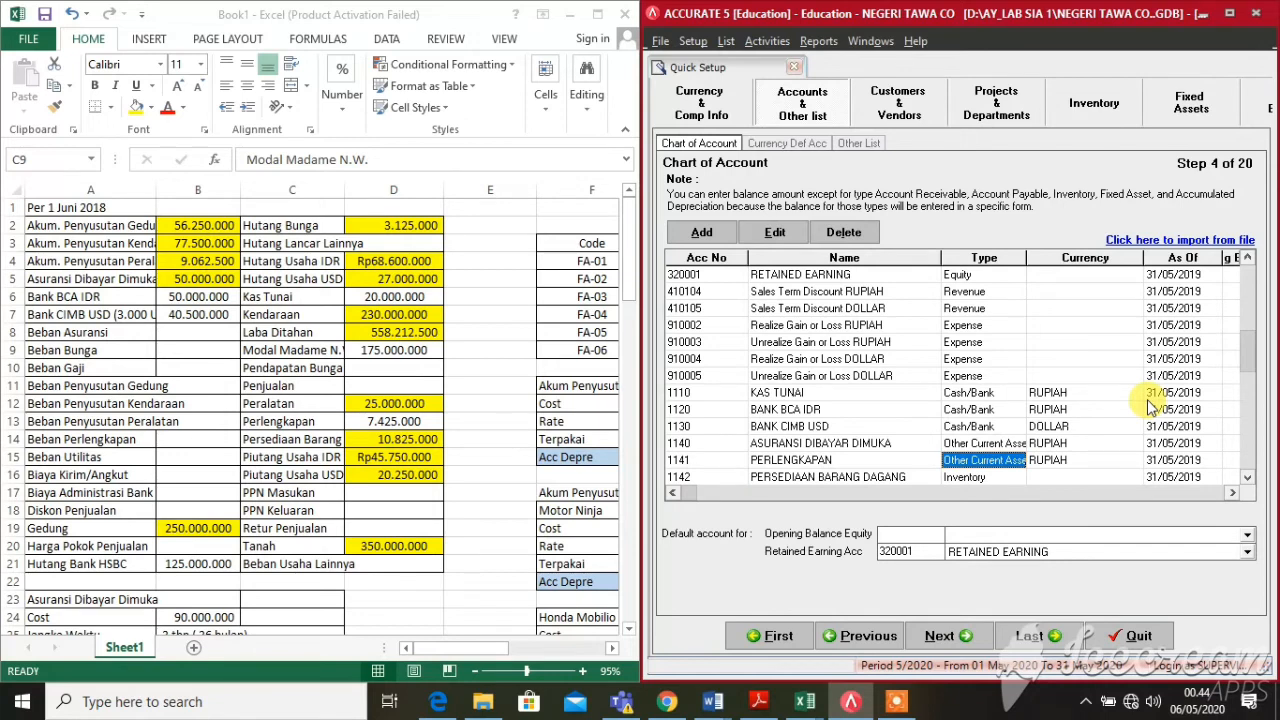
key(Right)
key(Right)
key(Right)
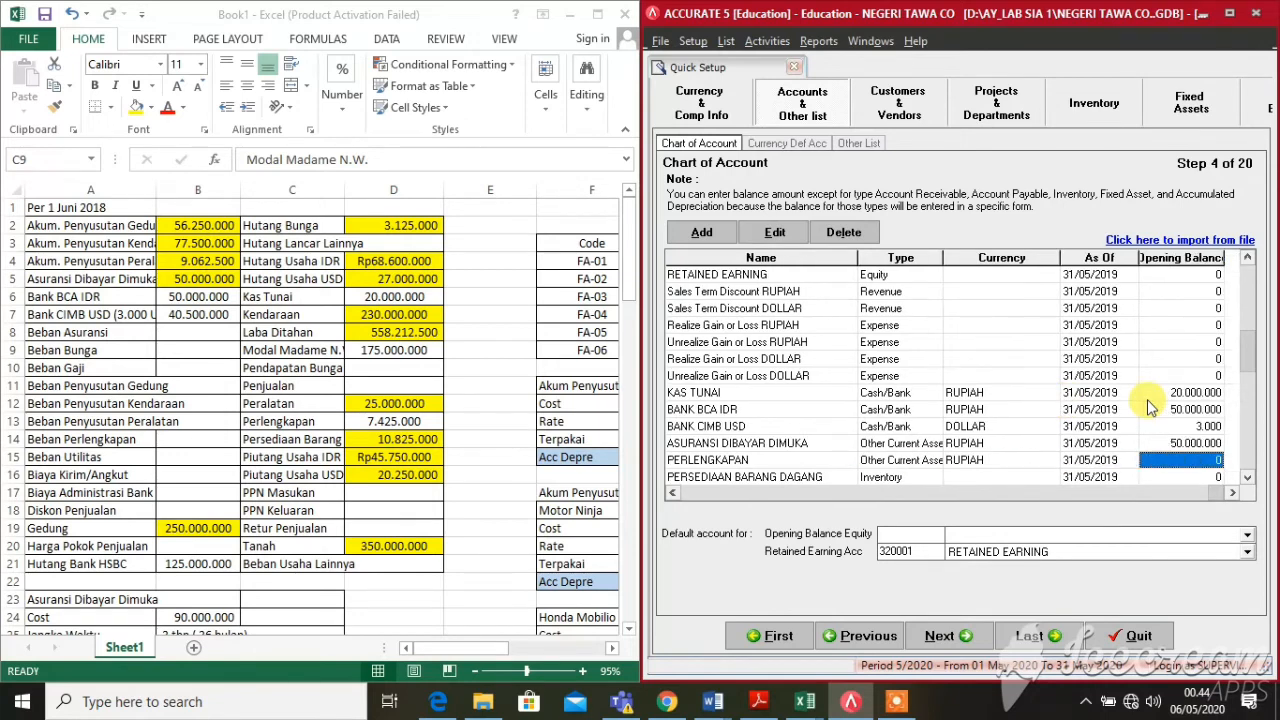
text(7)
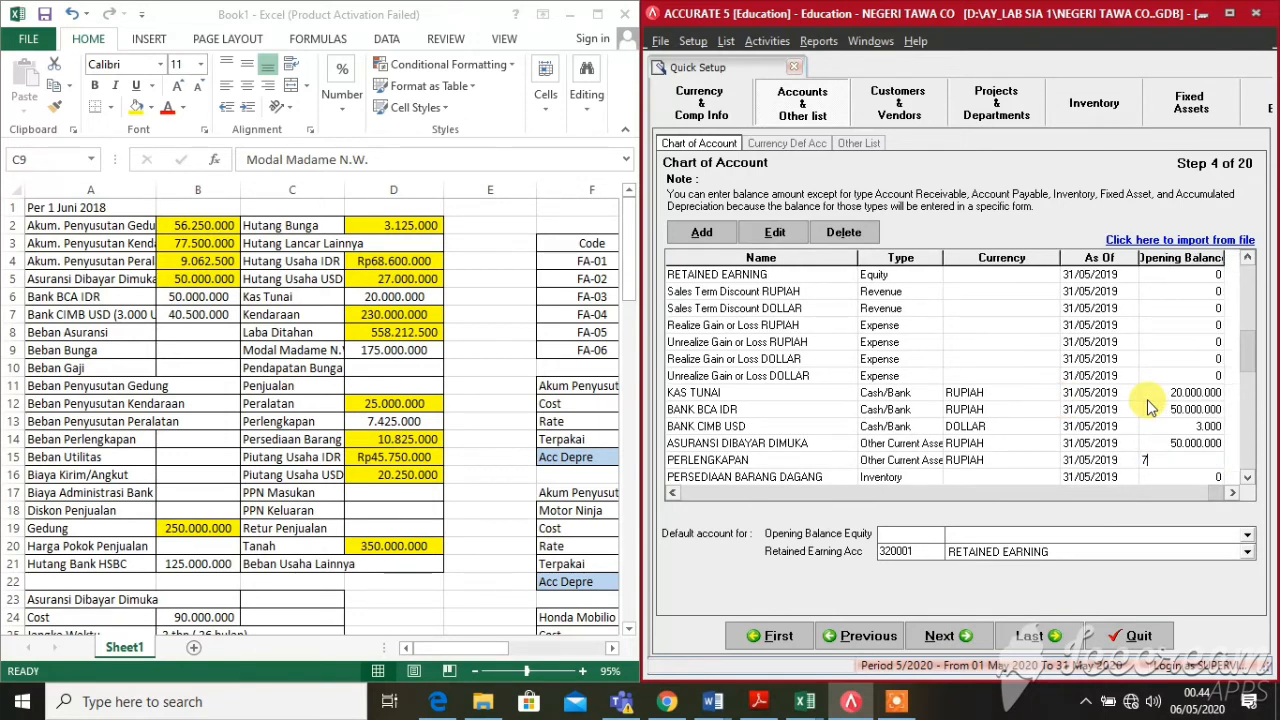
text(425000)
key(Return)
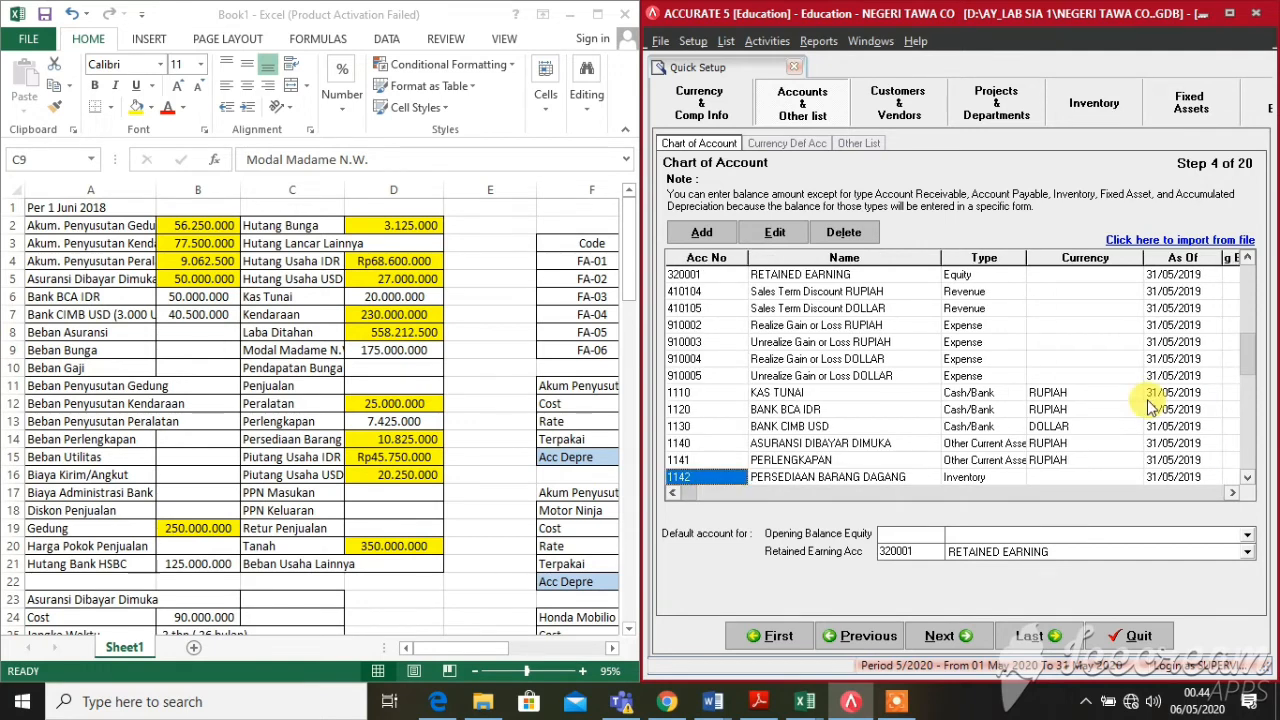
key(Right)
key(Right)
key(Right)
key(Right)
key(Right)
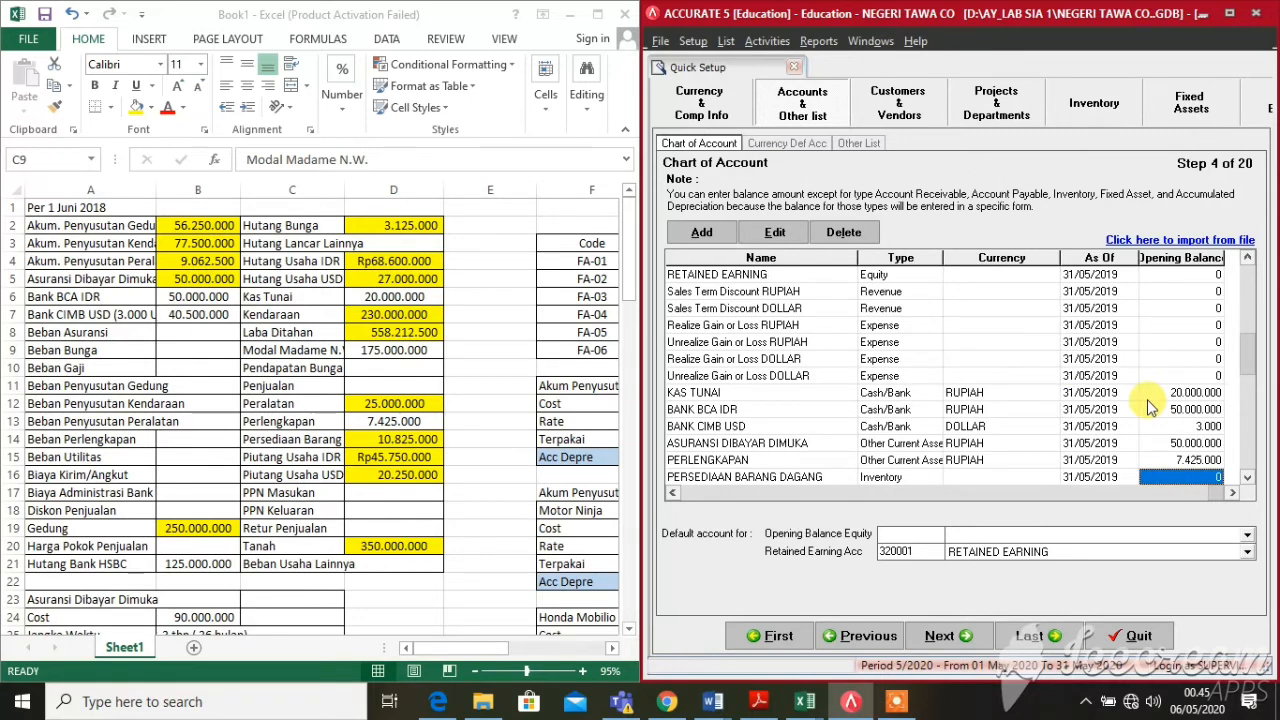
key(Return)
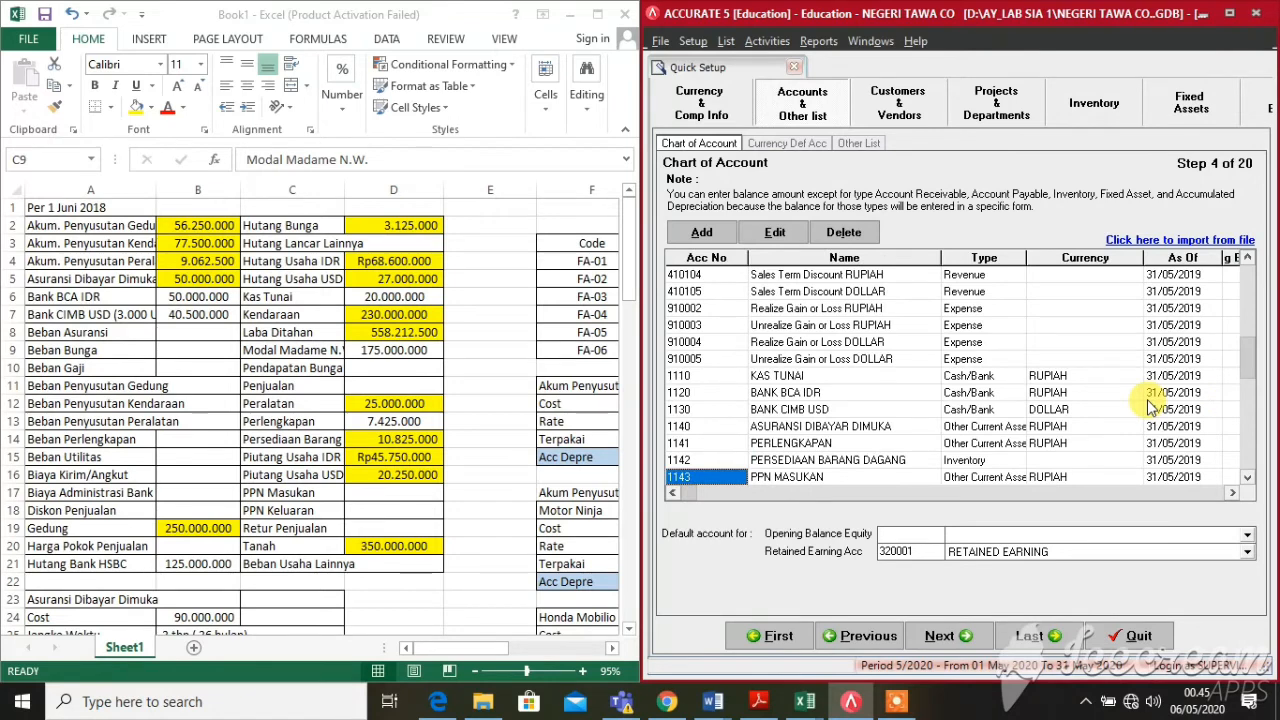
Give UTANG BUNGA an opening balance of 3.125.000
key(Right)
key(Right)
key(Right)
key(Right)
key(Right)
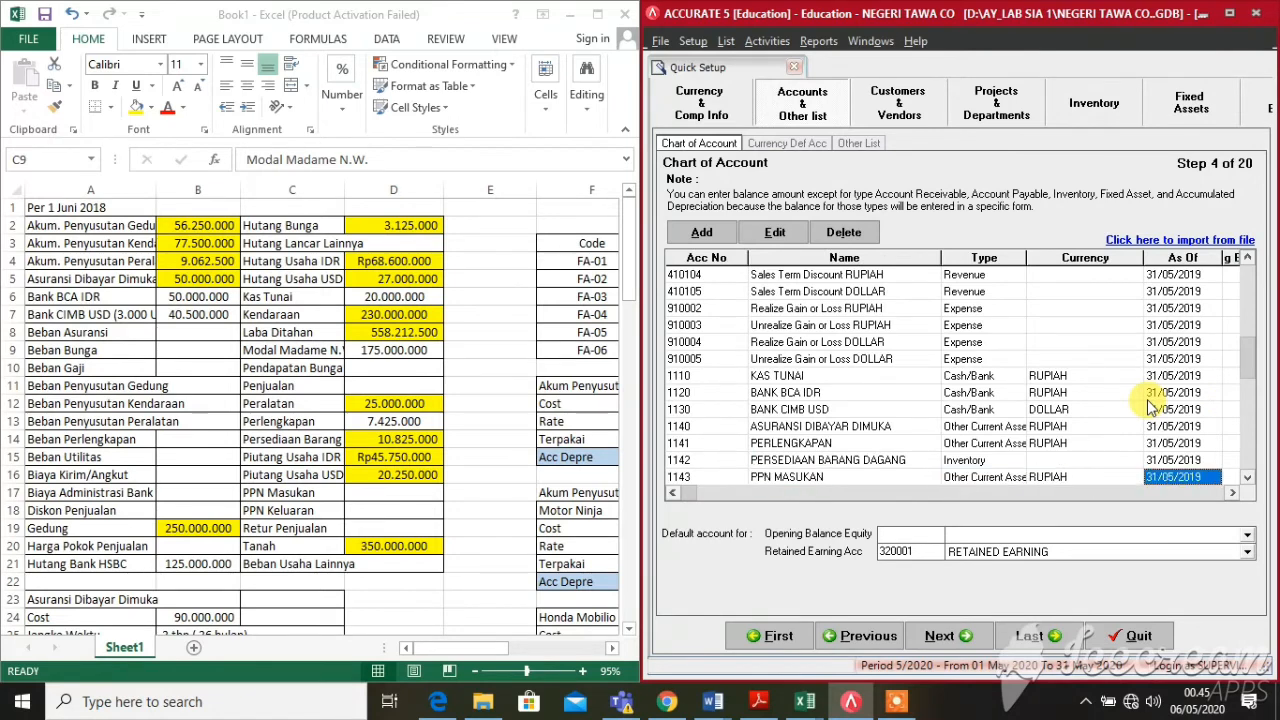
key(Down)
key(Down)
key(Down)
key(Down)
key(Down)
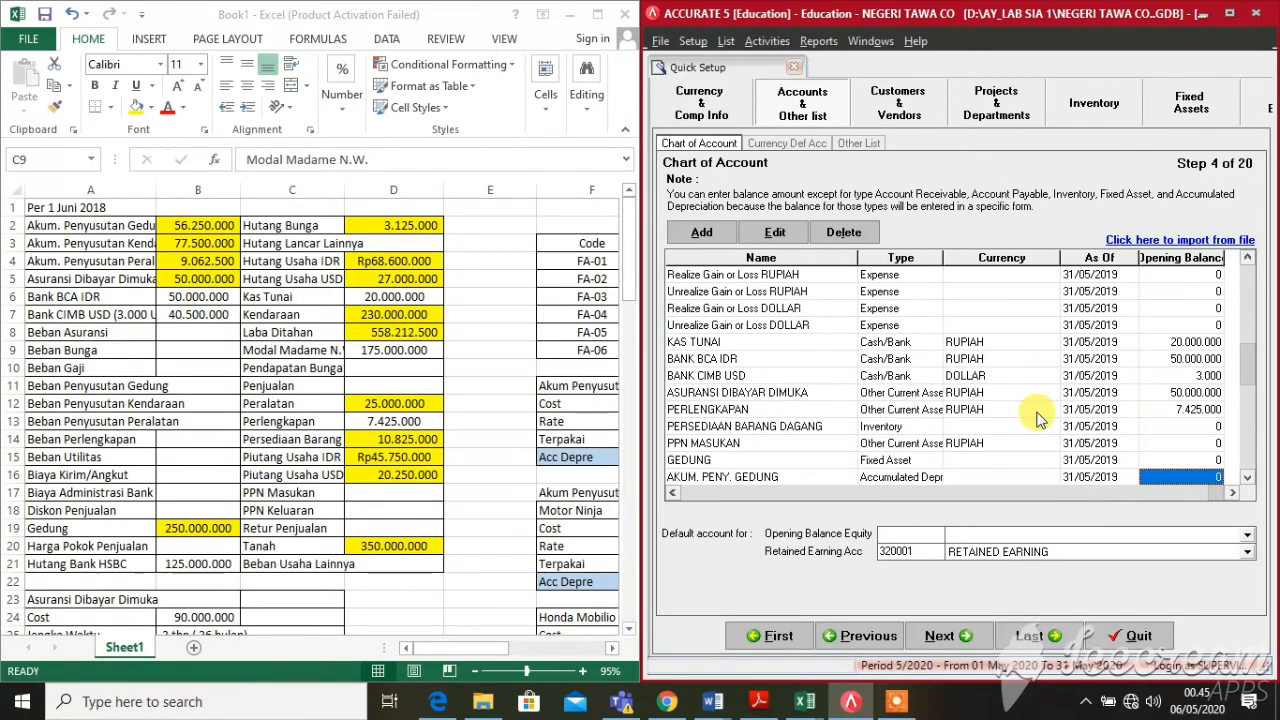
key(Down)
key(Down)
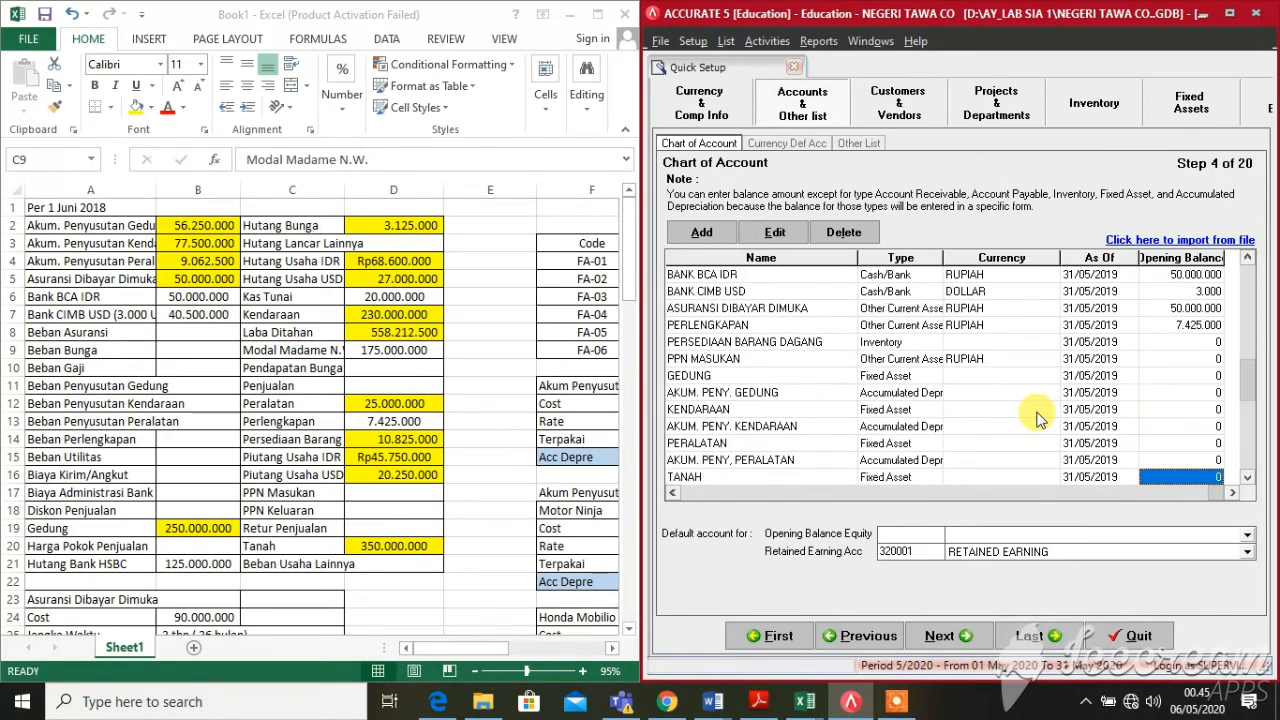
key(Down)
key(Down)
key(Down)
key(Down)
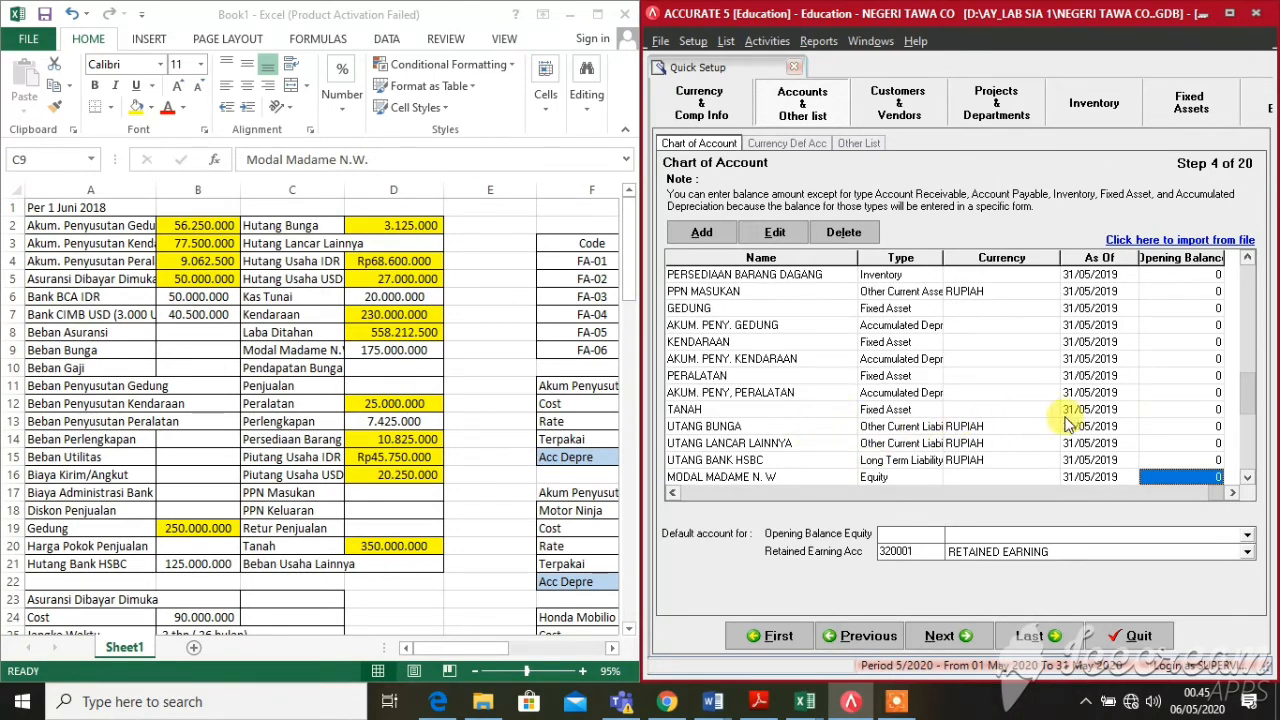
click(1152, 428)
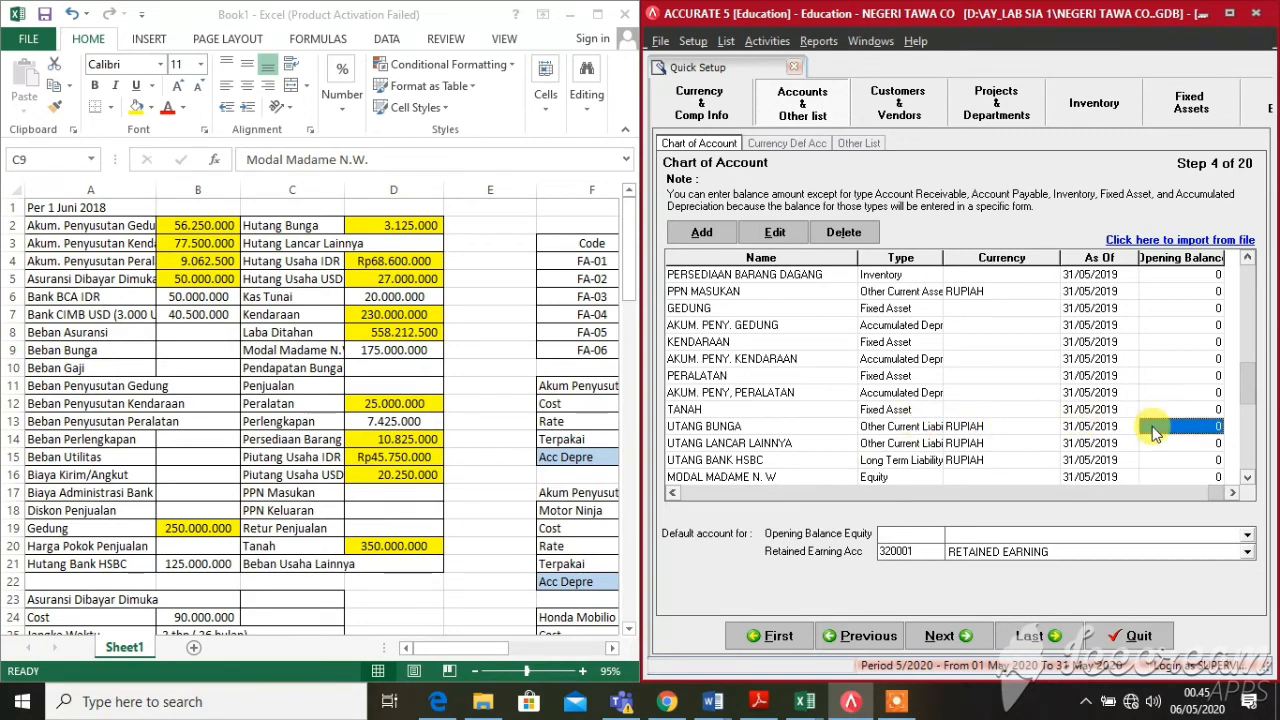
text(3125000)
key(Return)
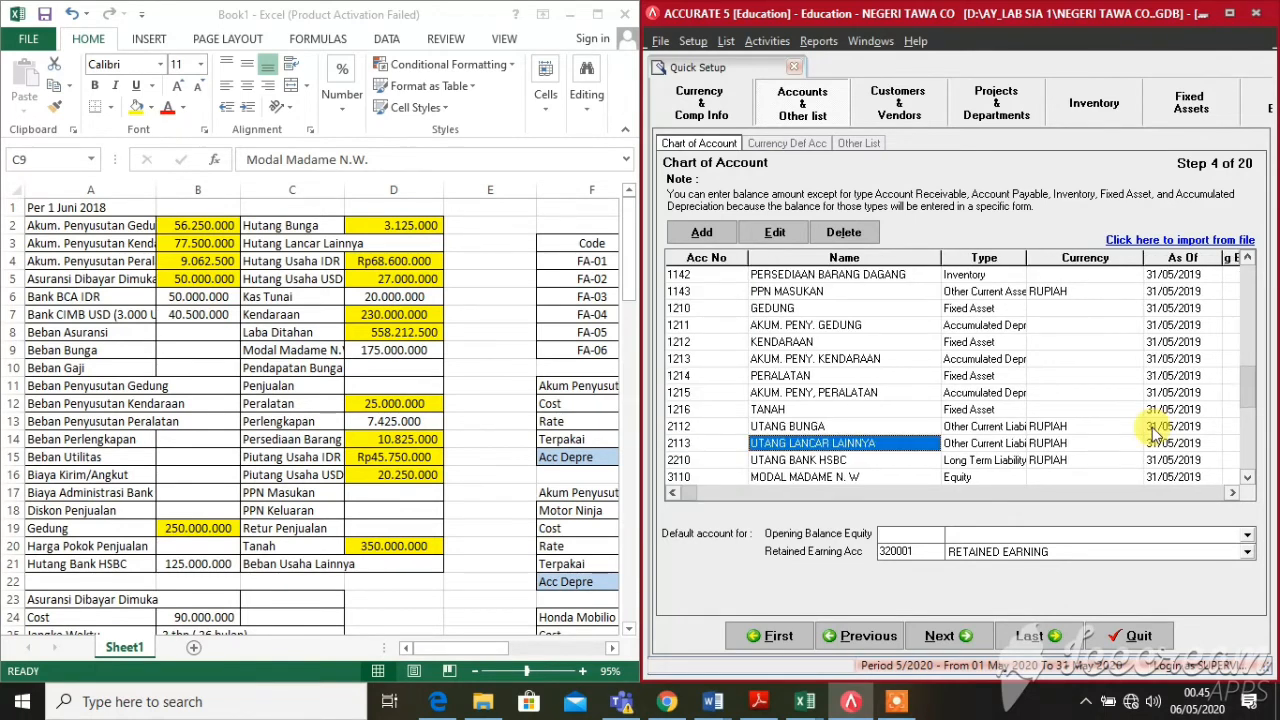
Enter opening balances of 125.000.000 for UTANG BANK HSBC and 175.000.000 for MODAL MADAME N. W
key(Right)
key(Right)
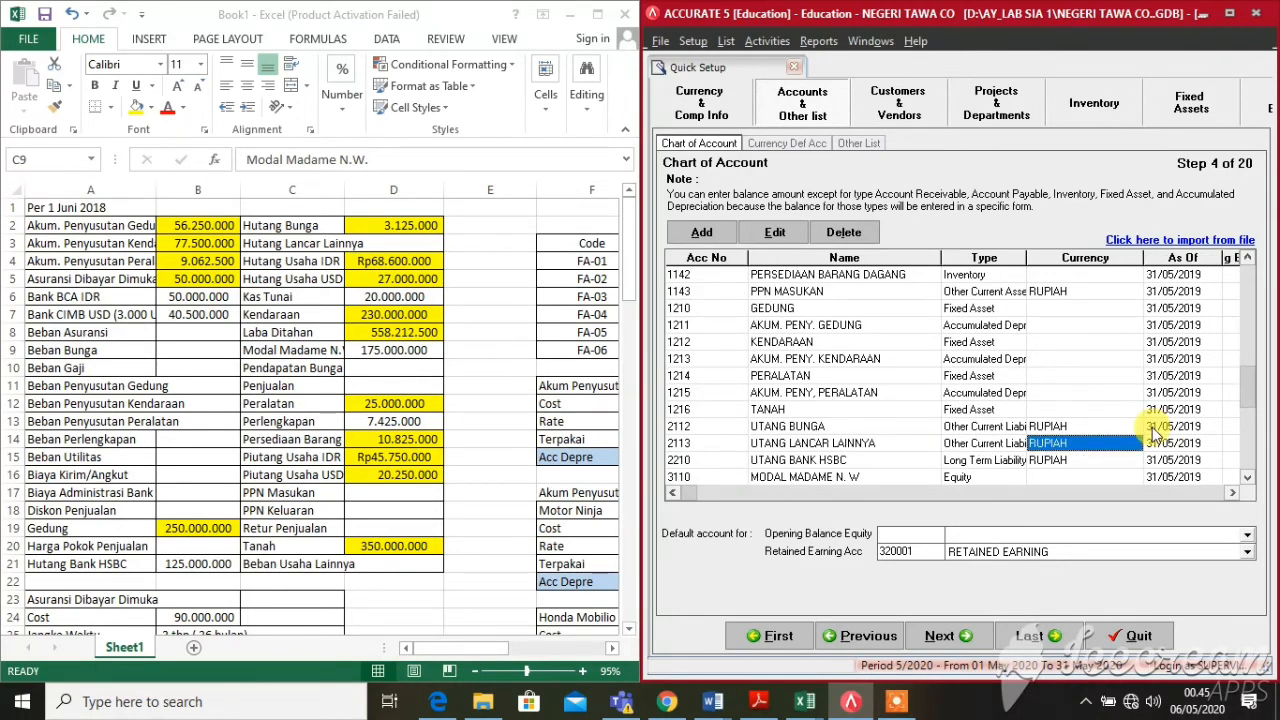
click(1113, 466)
key(Right)
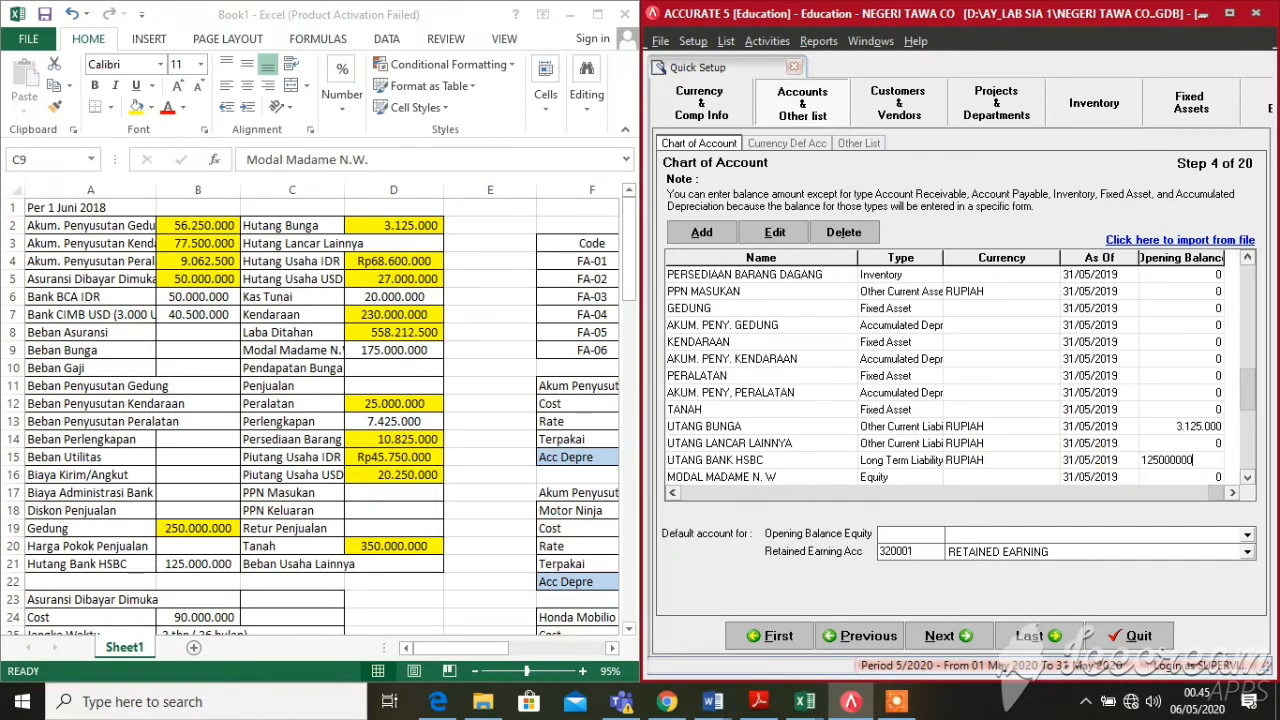
key(Return)
key(Return)
key(Return)
key(Return)
key(Return)
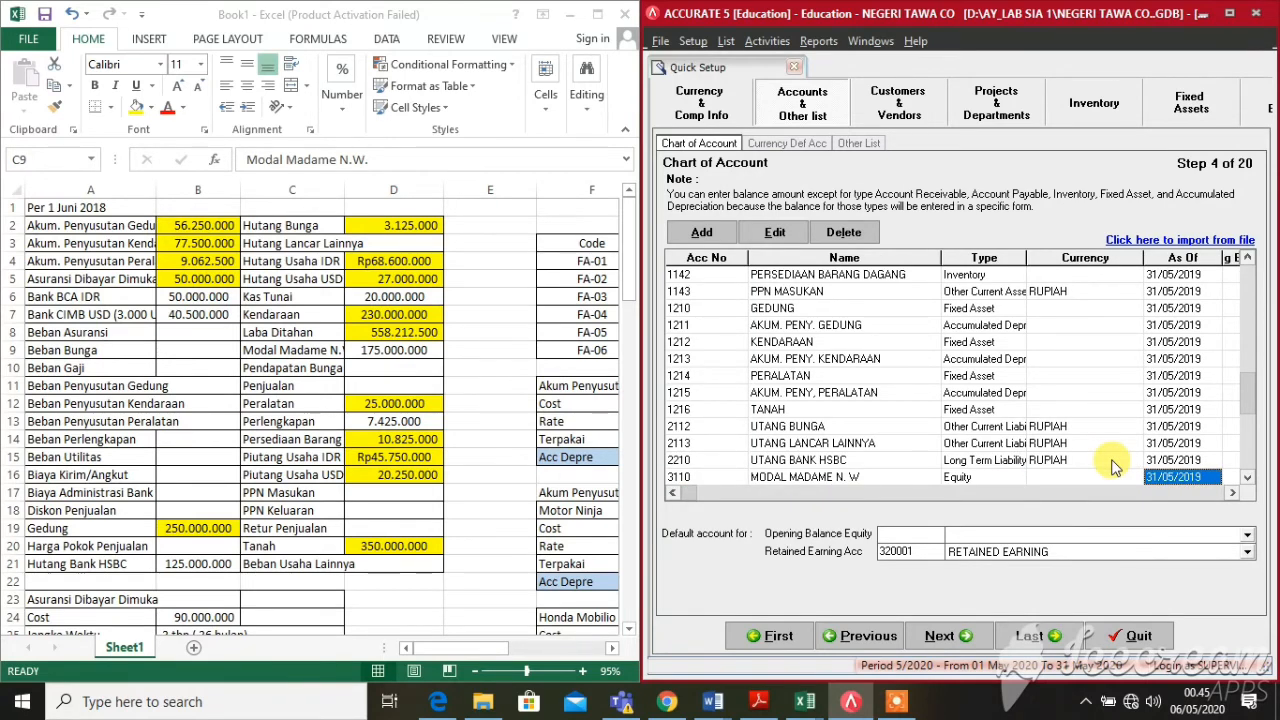
key(Return)
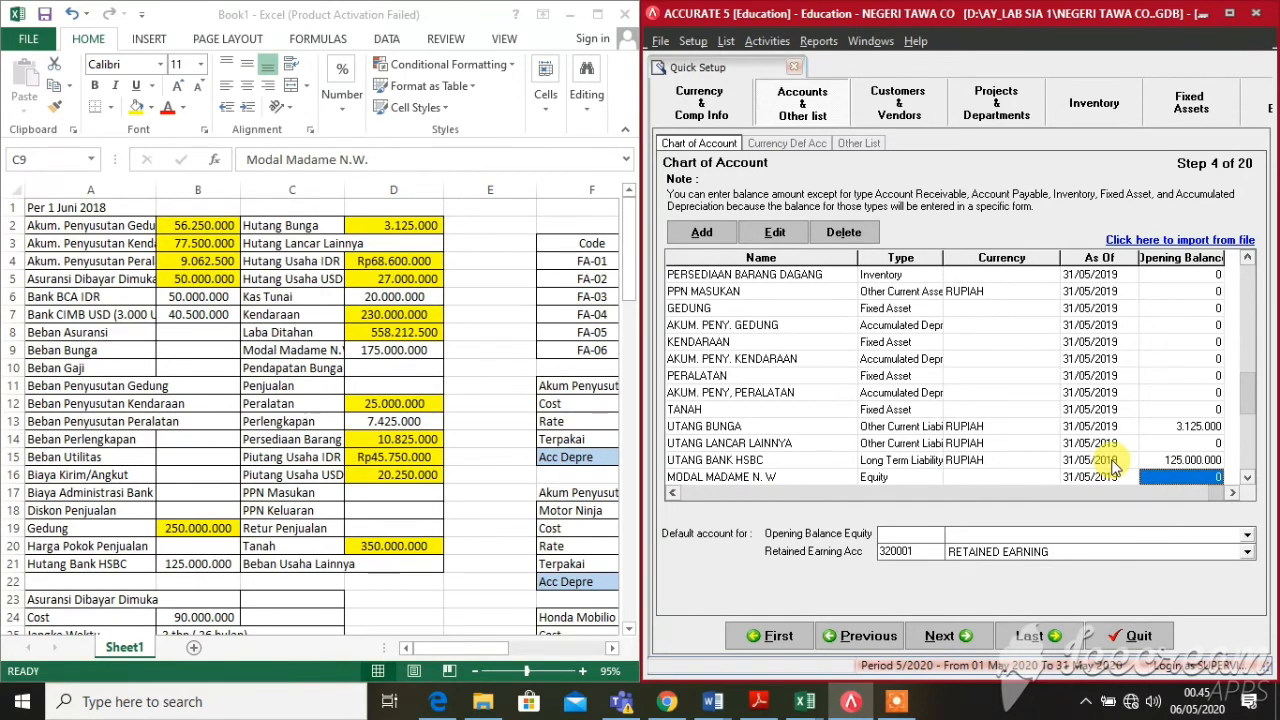
text(175.000.0)
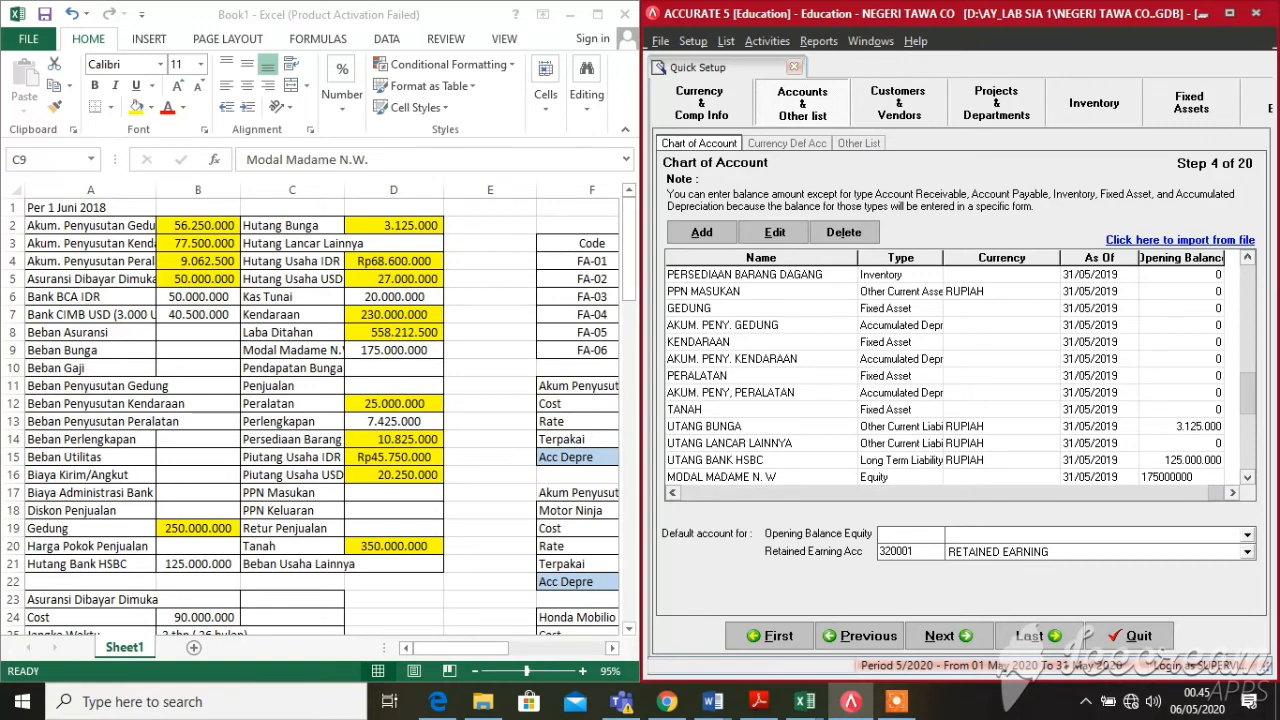
text(00)
key(Return)
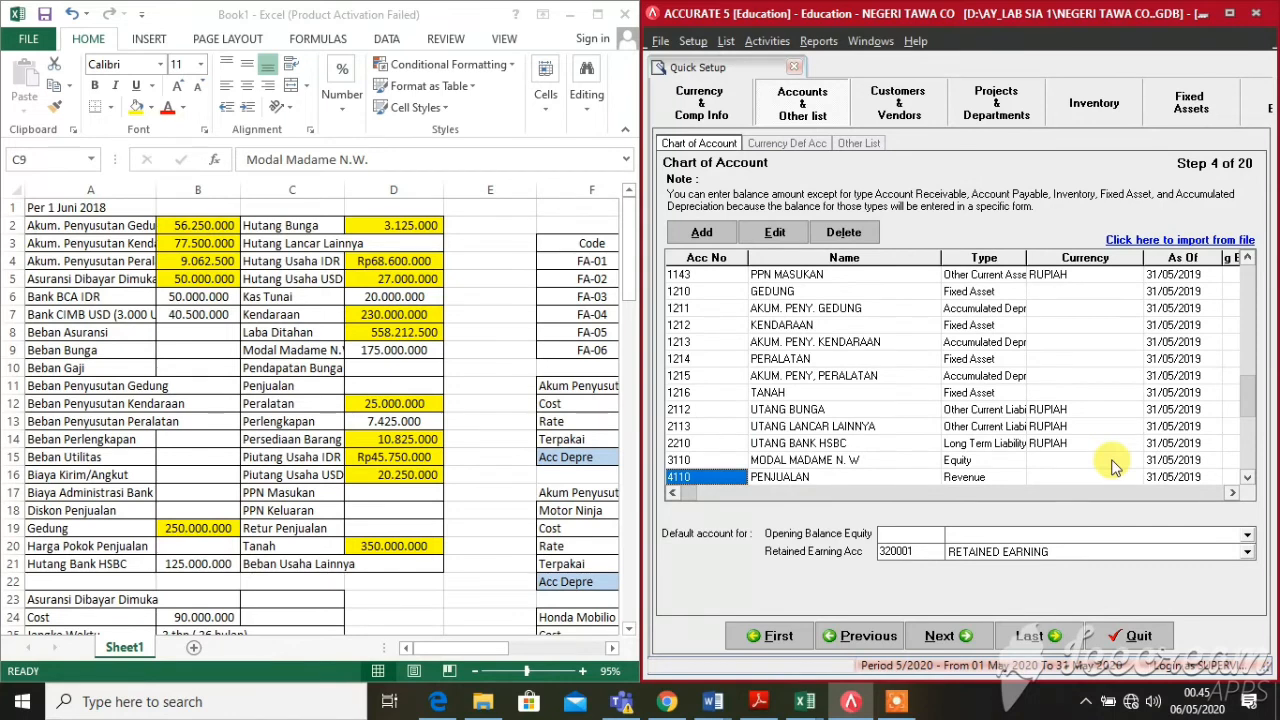
key(Down)
key(Down)
key(Down)
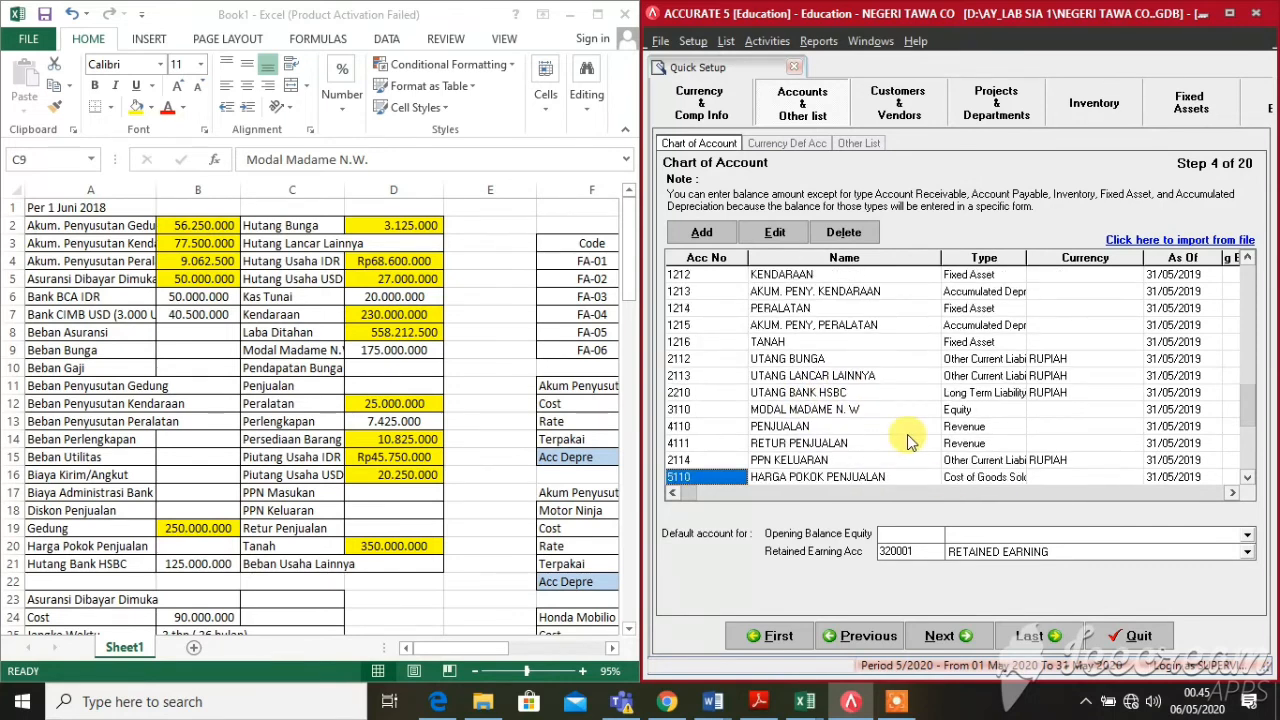
key(Up)
key(Up)
key(Up)
key(Up)
key(Up)
key(Up)
key(Up)
key(Up)
key(Up)
key(Up)
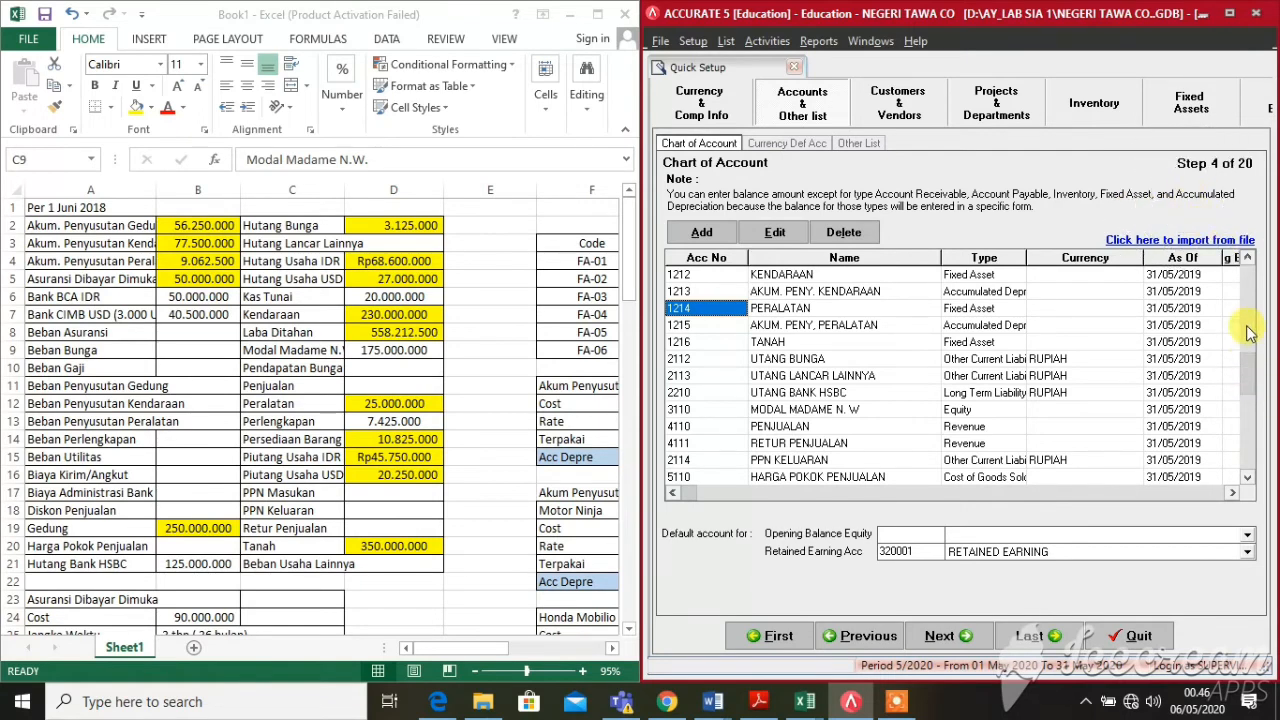
drag(1247, 326, 1247, 294)
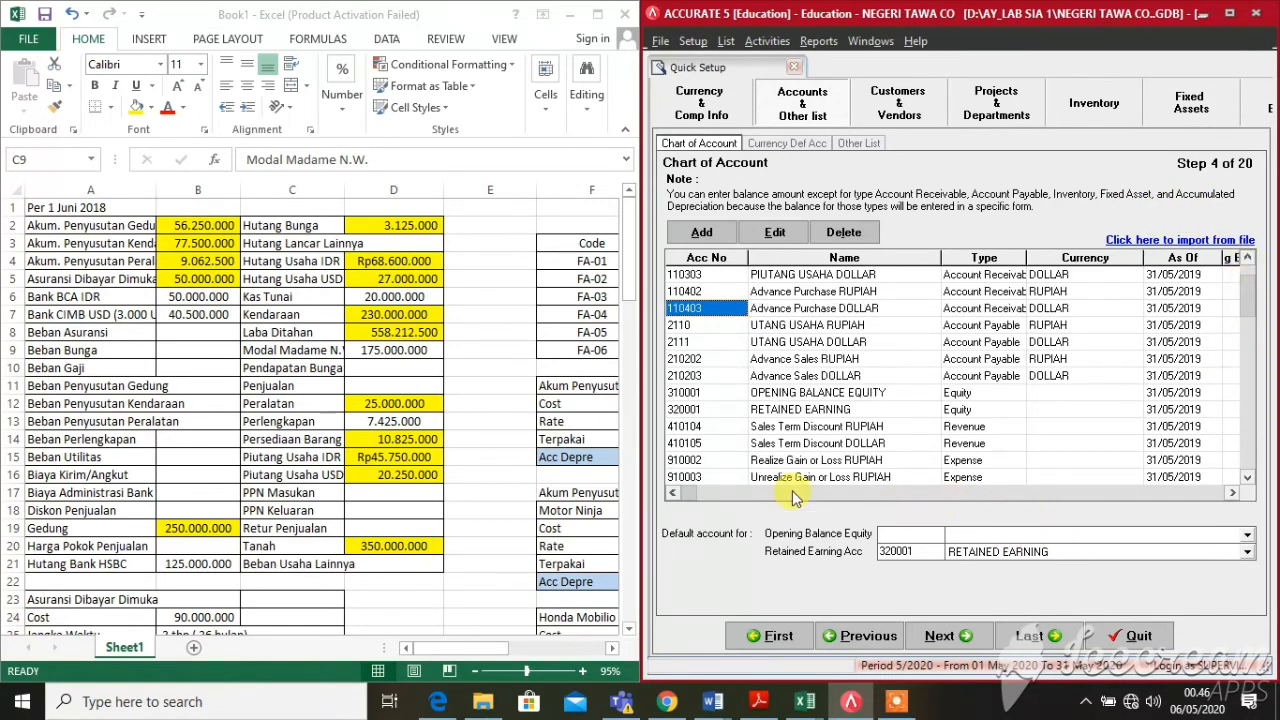
click(1230, 494)
scroll(1005, 466, up, 1)
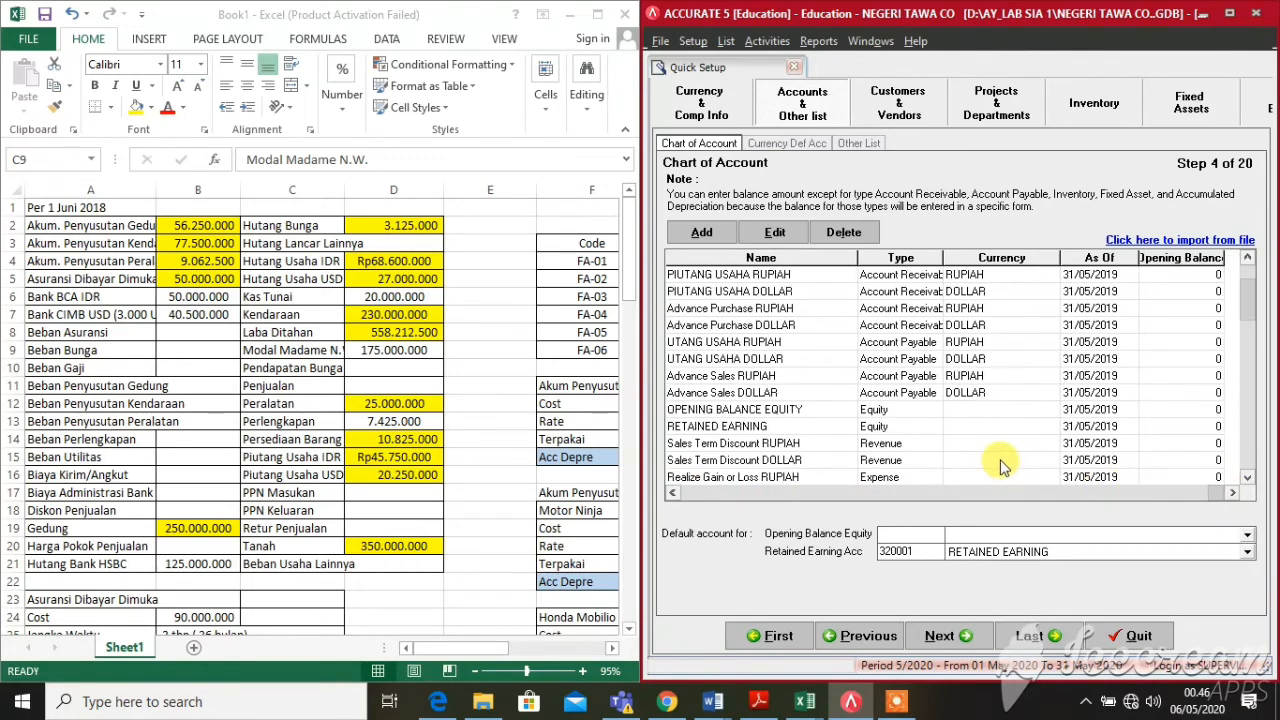
scroll(1005, 466, down, 10)
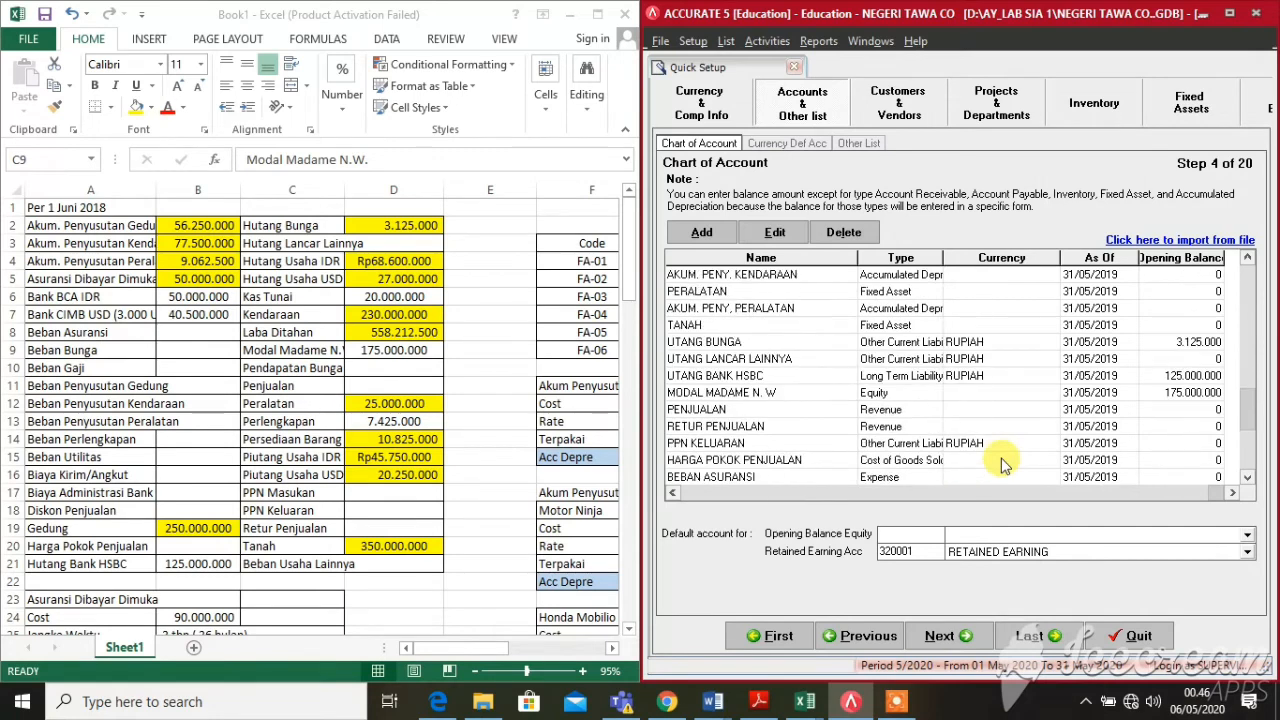
scroll(1005, 466, down, 5)
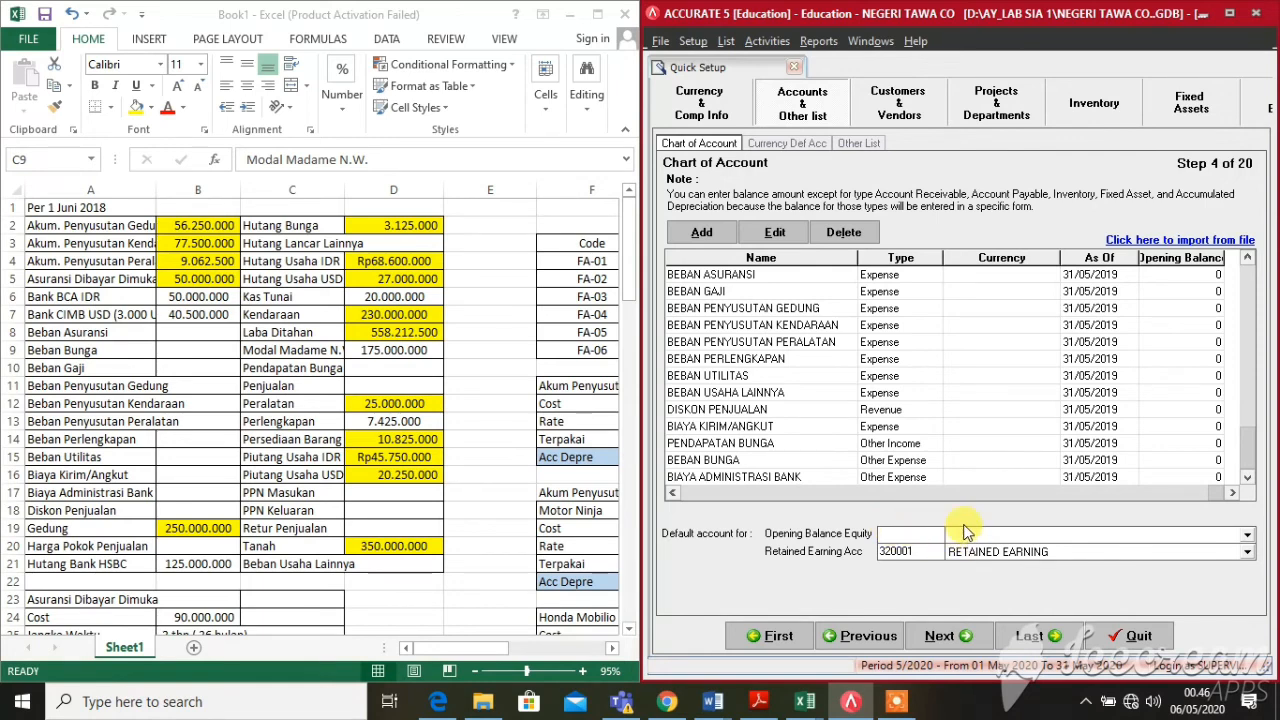
click(967, 538)
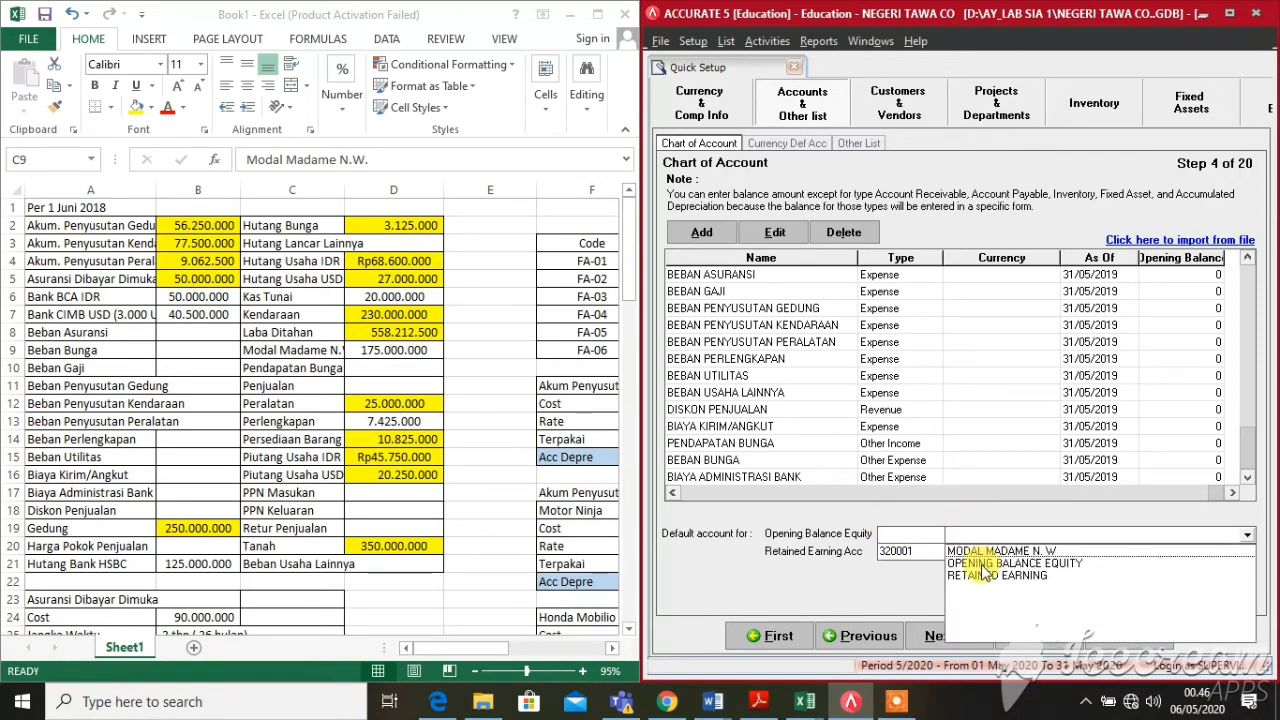
click(980, 564)
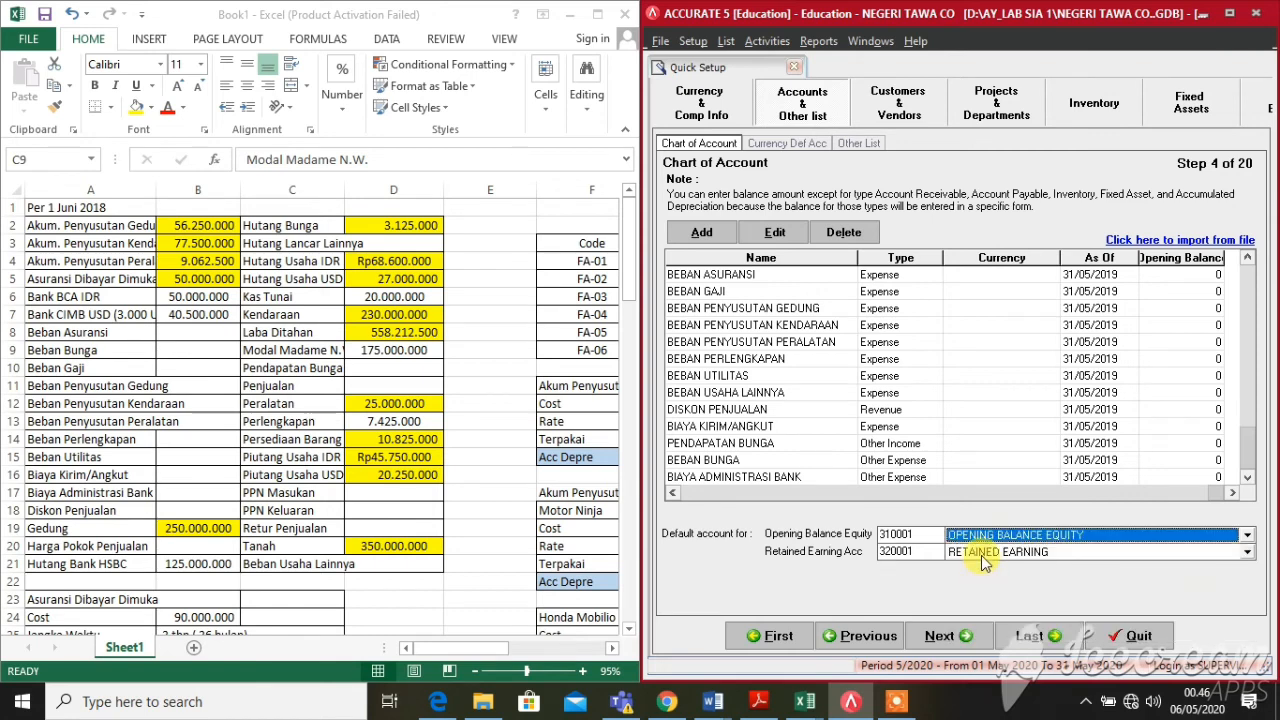
click(986, 552)
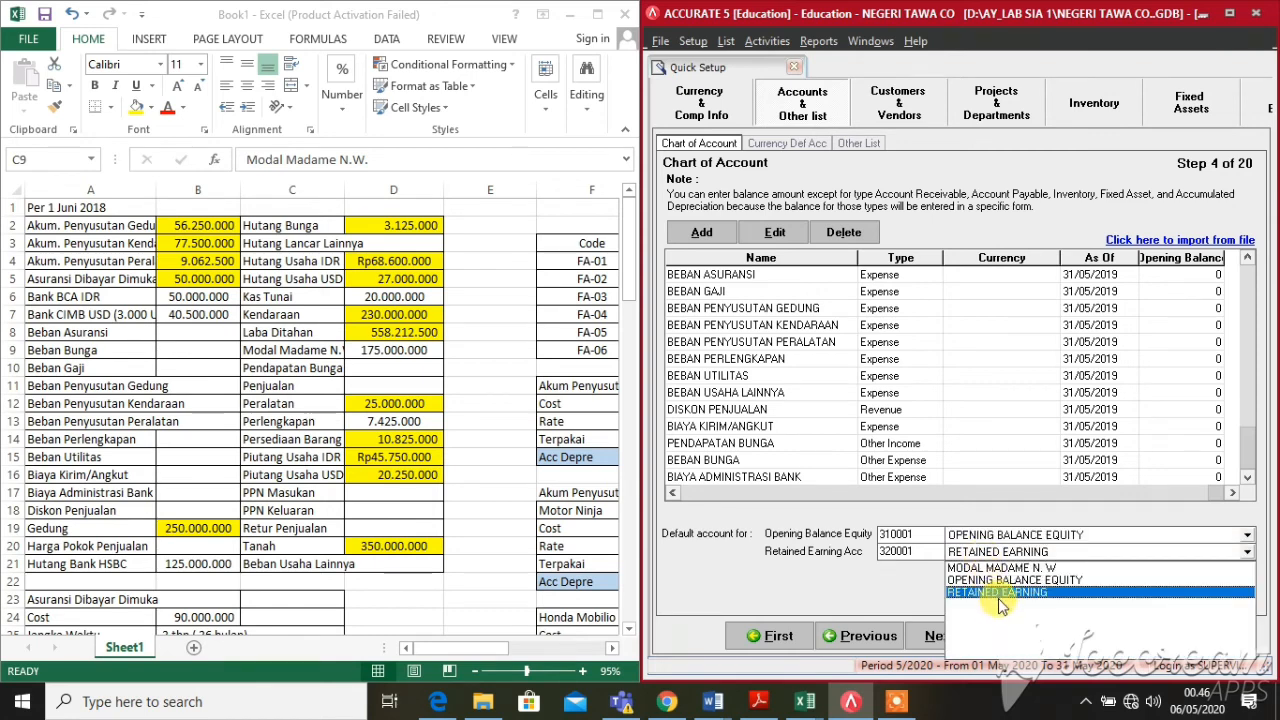
click(995, 594)
click(921, 430)
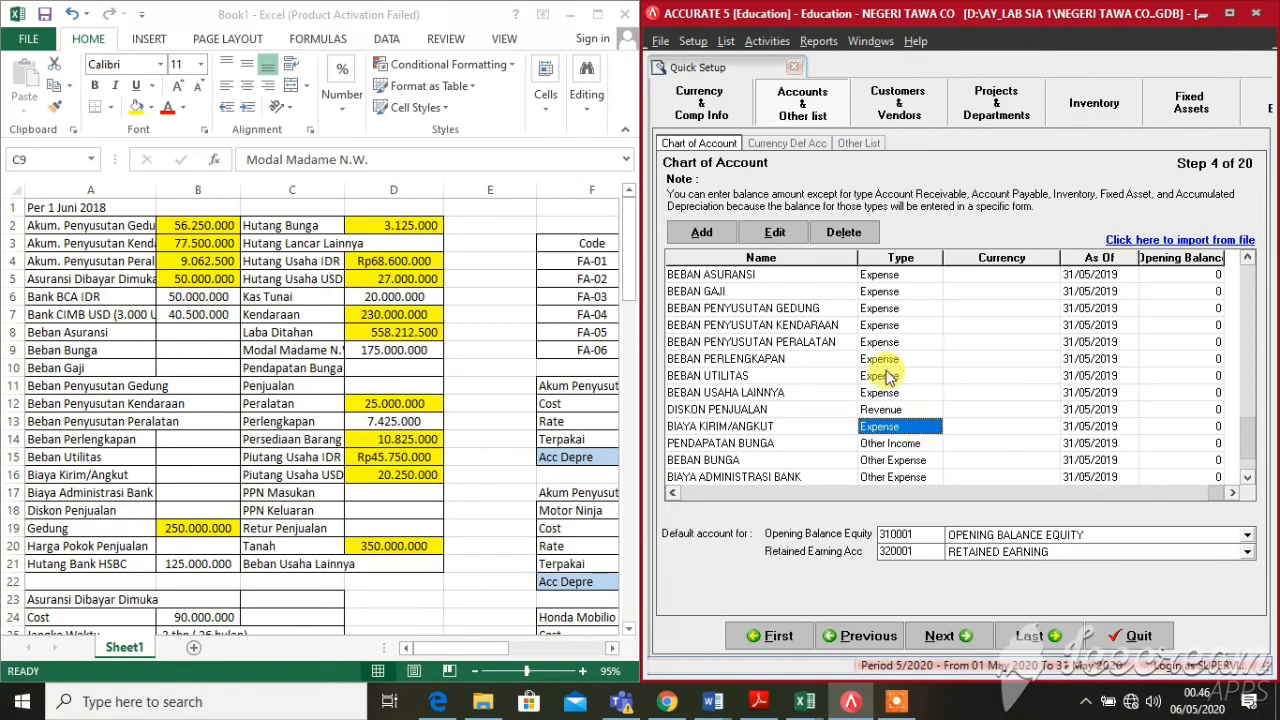
scroll(886, 370, up, 9)
scroll(883, 362, up, 20)
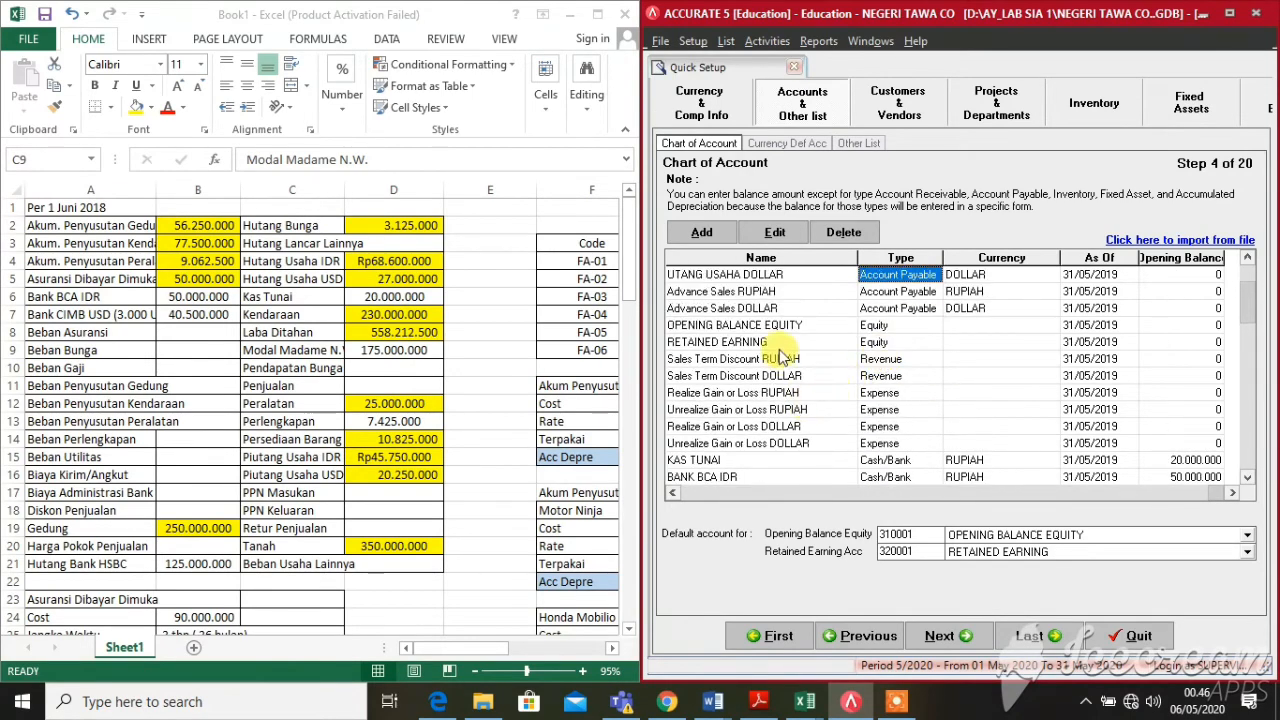
scroll(783, 354, up, 5)
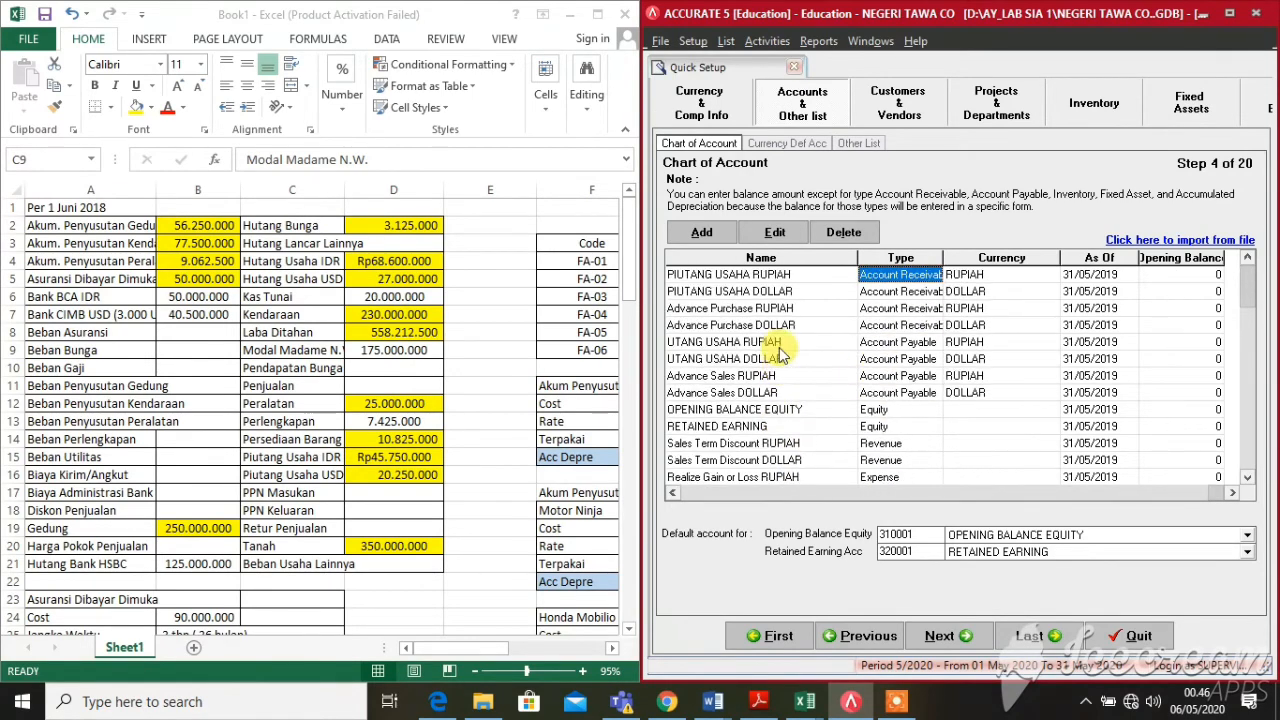
click(737, 427)
scroll(758, 328, up, 6)
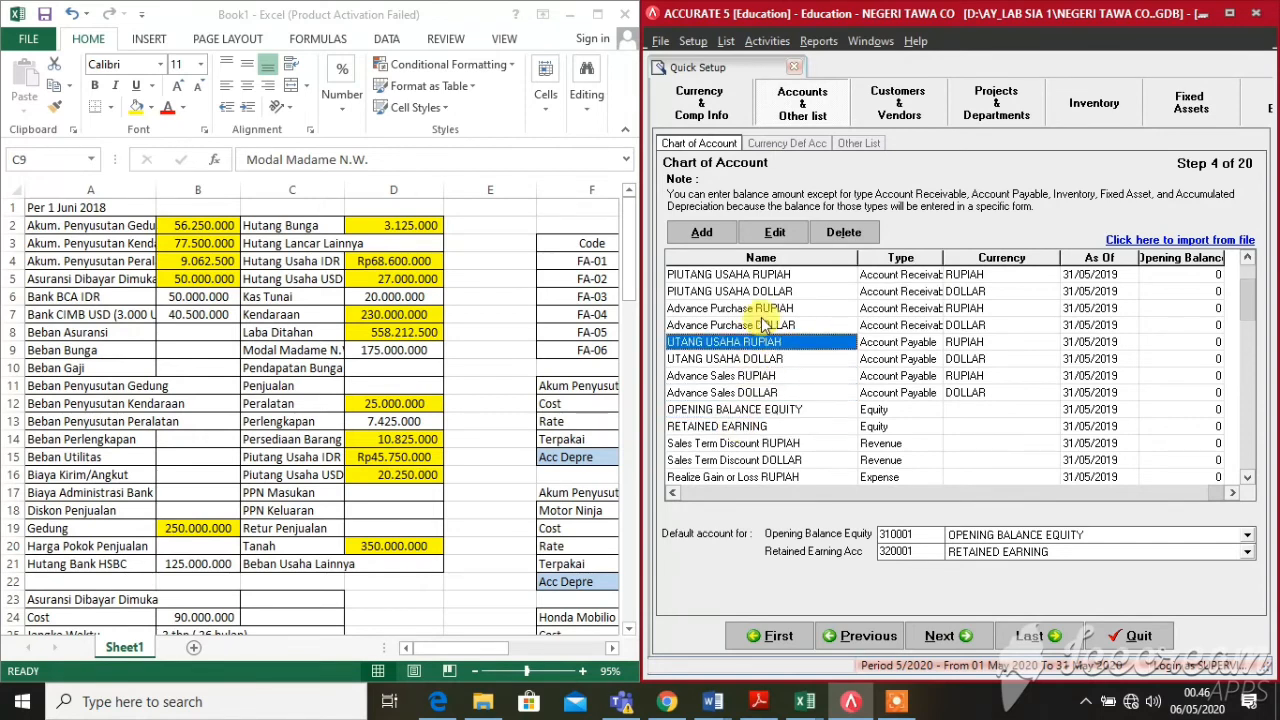
scroll(760, 336, down, 6)
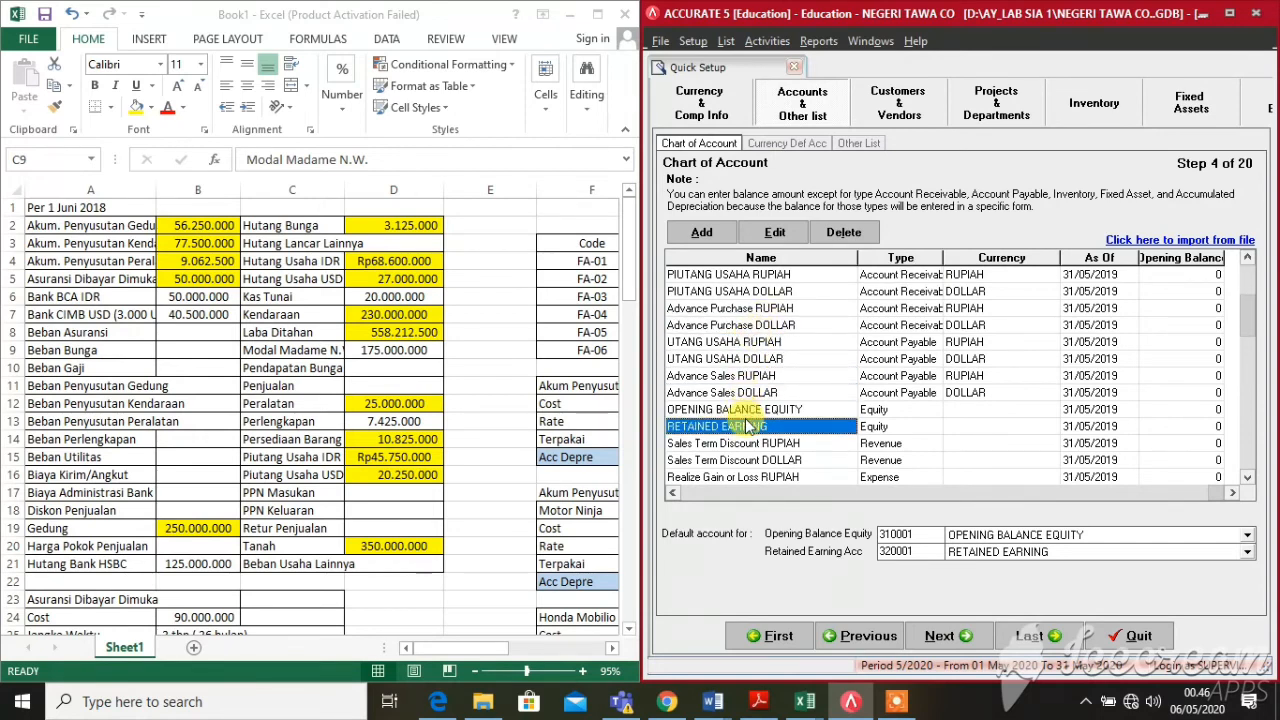
Rename account 320001 from RETAINED EARNING to LABA DITAHAN
text(LAN)
key(BackSpace)
key(BackSpace)
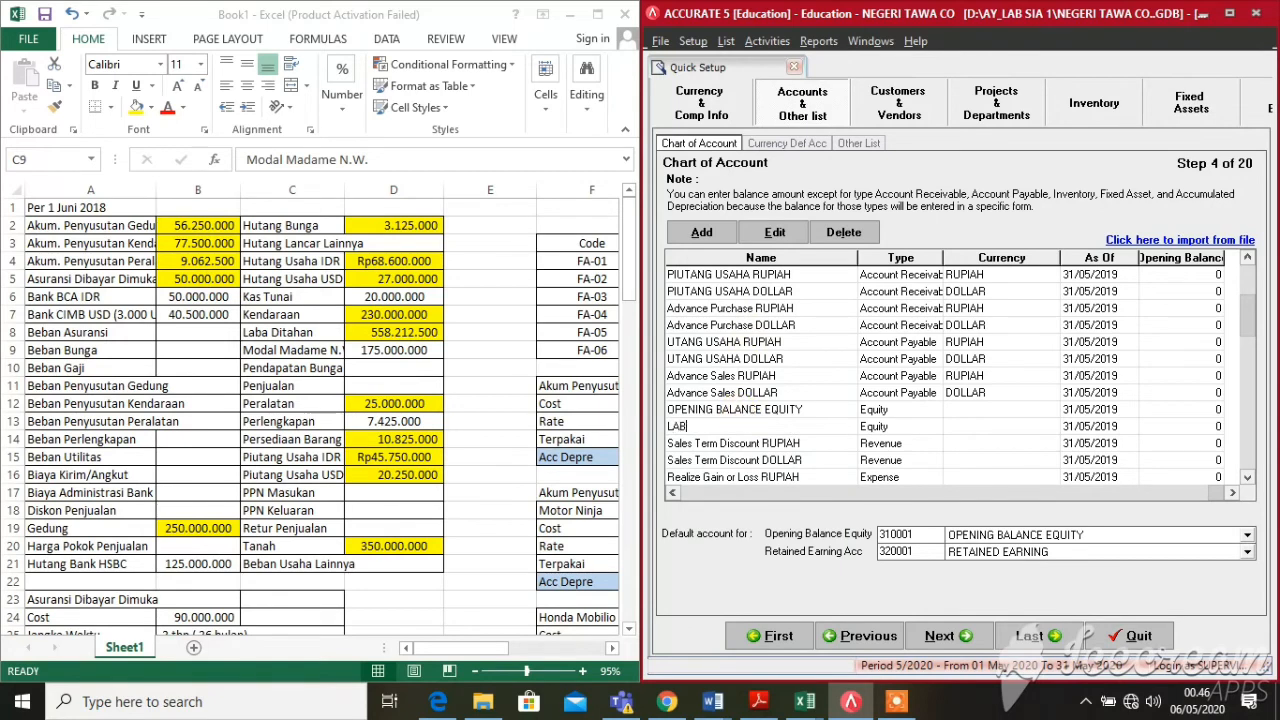
text(BA DITAHAN)
key(Tab)
key(Tab)
key(Tab)
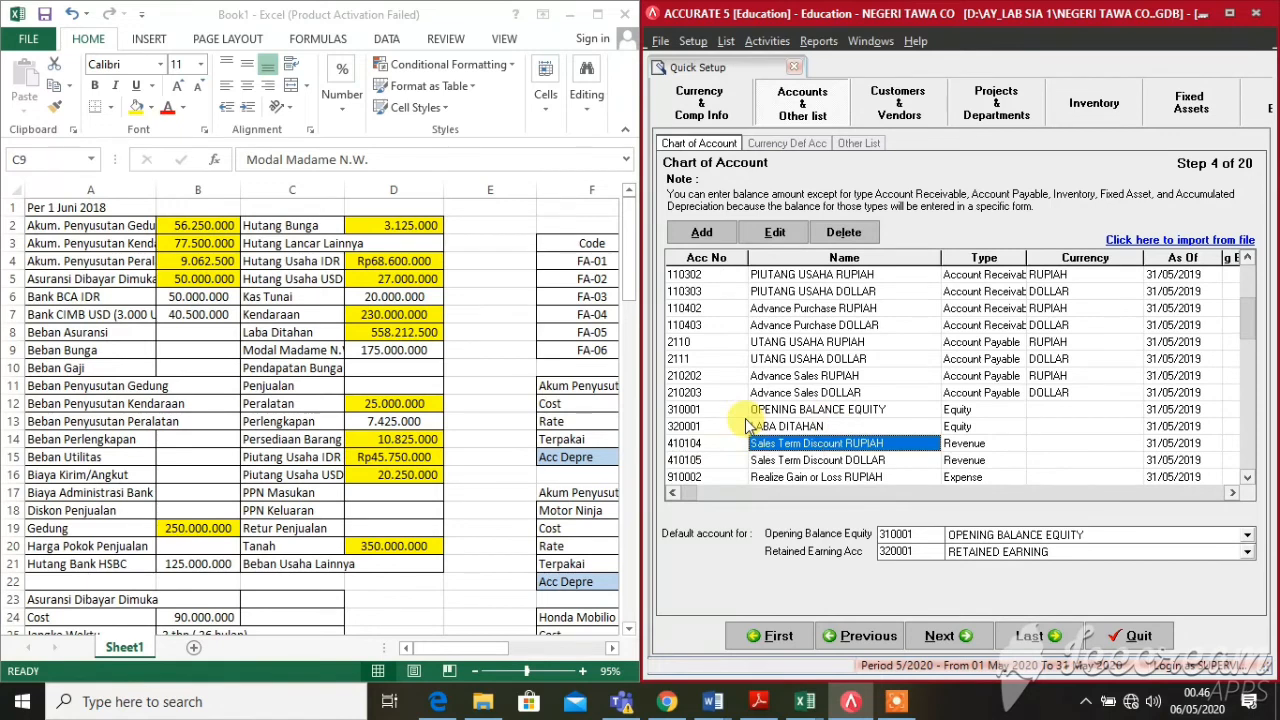
Choose LABA DITAHAN as the default Retained Earning account and continue
click(967, 553)
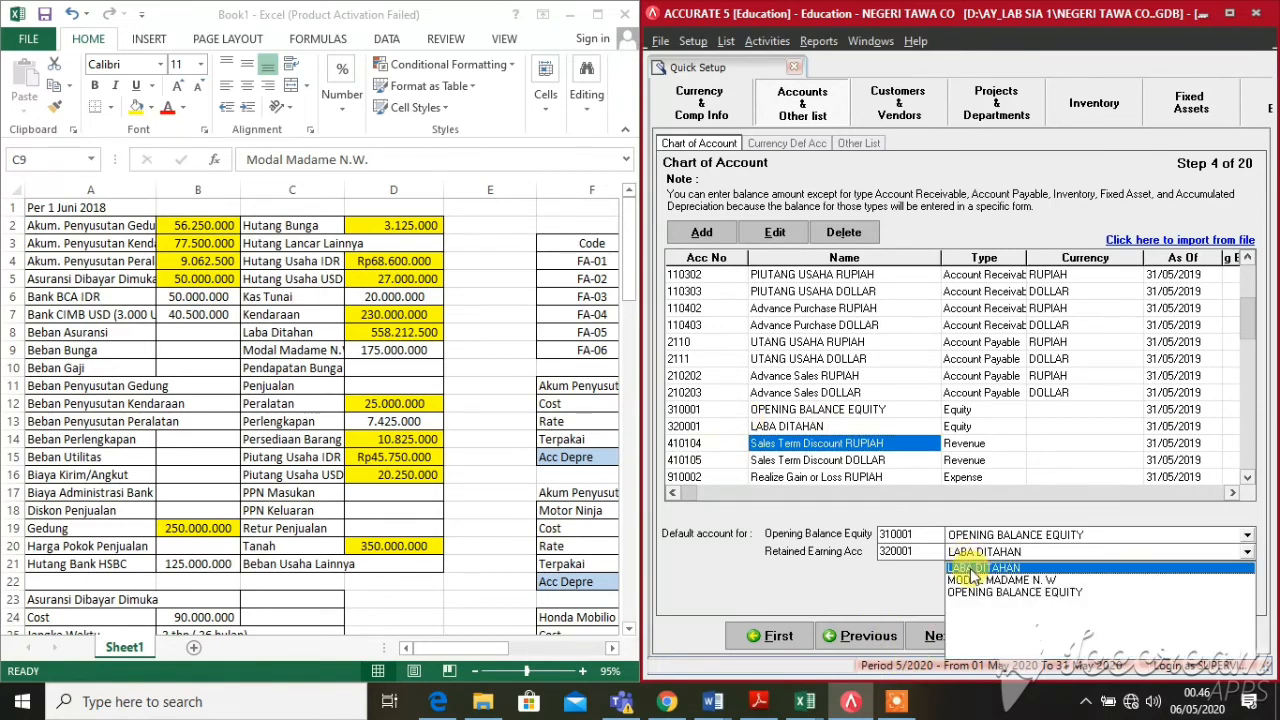
click(975, 568)
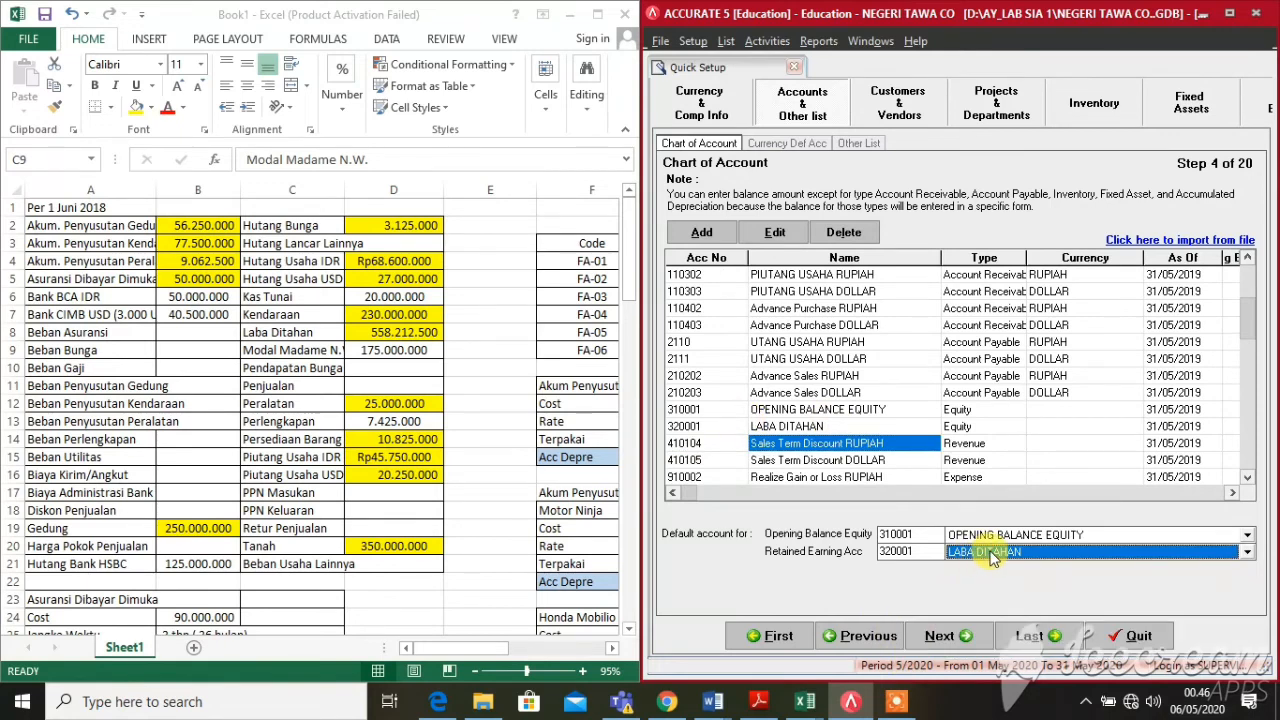
click(932, 535)
click(840, 533)
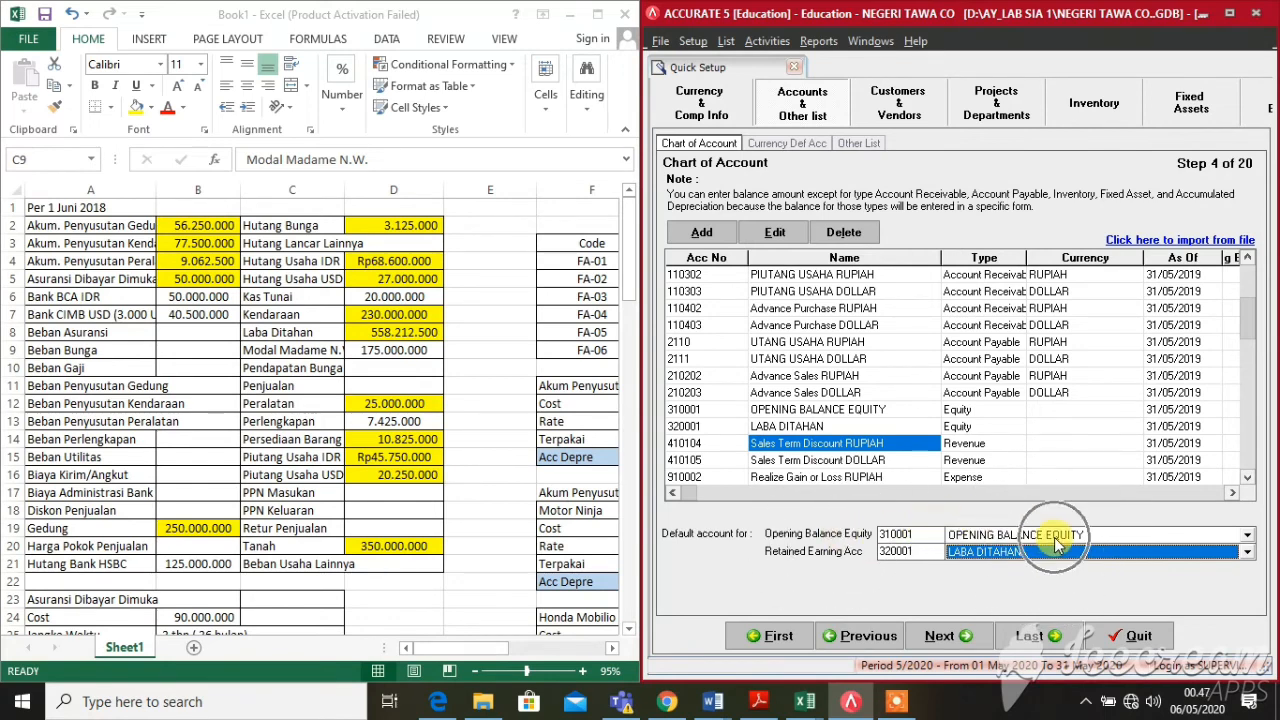
click(856, 557)
click(973, 552)
click(974, 553)
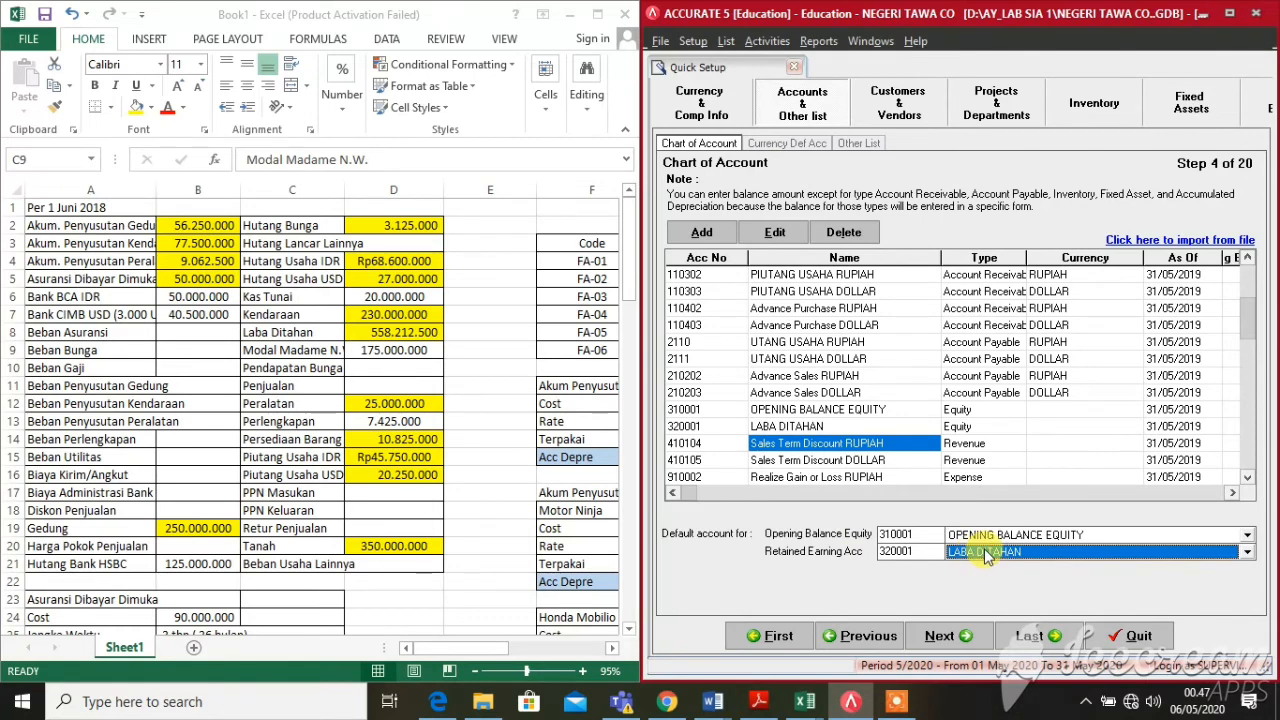
click(944, 636)
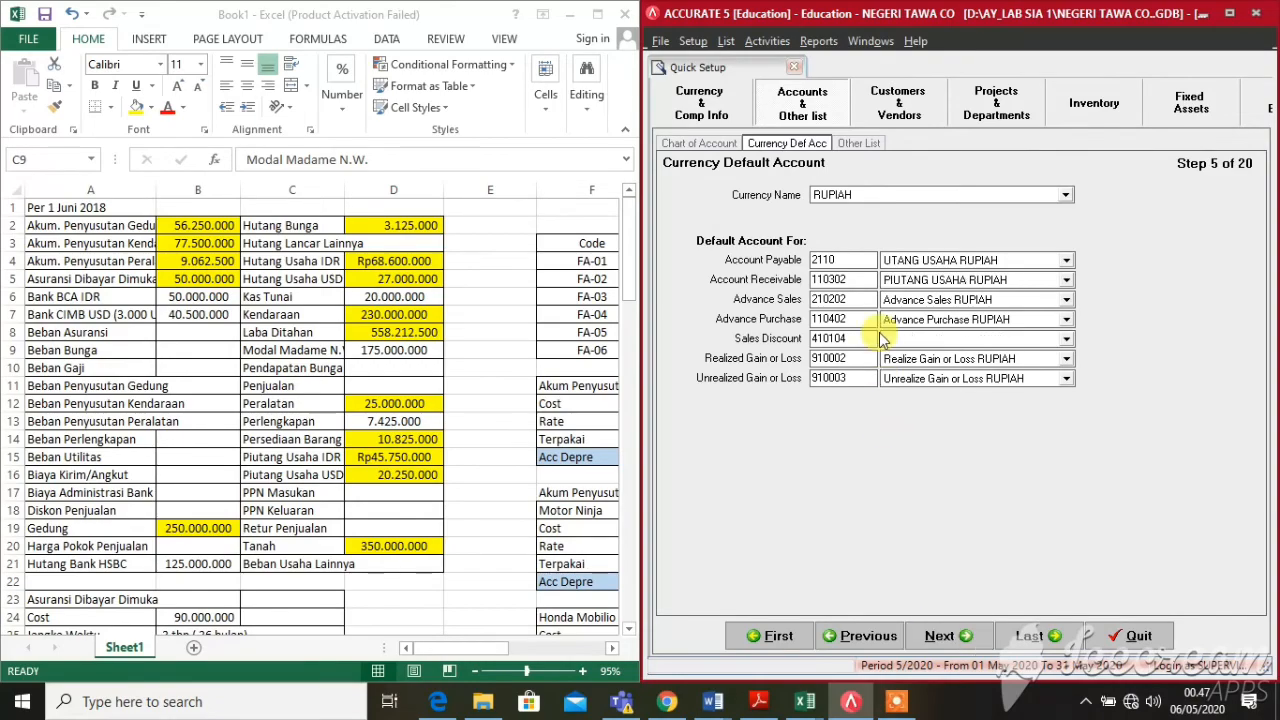
With RUPIAH selected, set Sales Discount to 410104 Sales Term Discount RUPIAH
click(1231, 14)
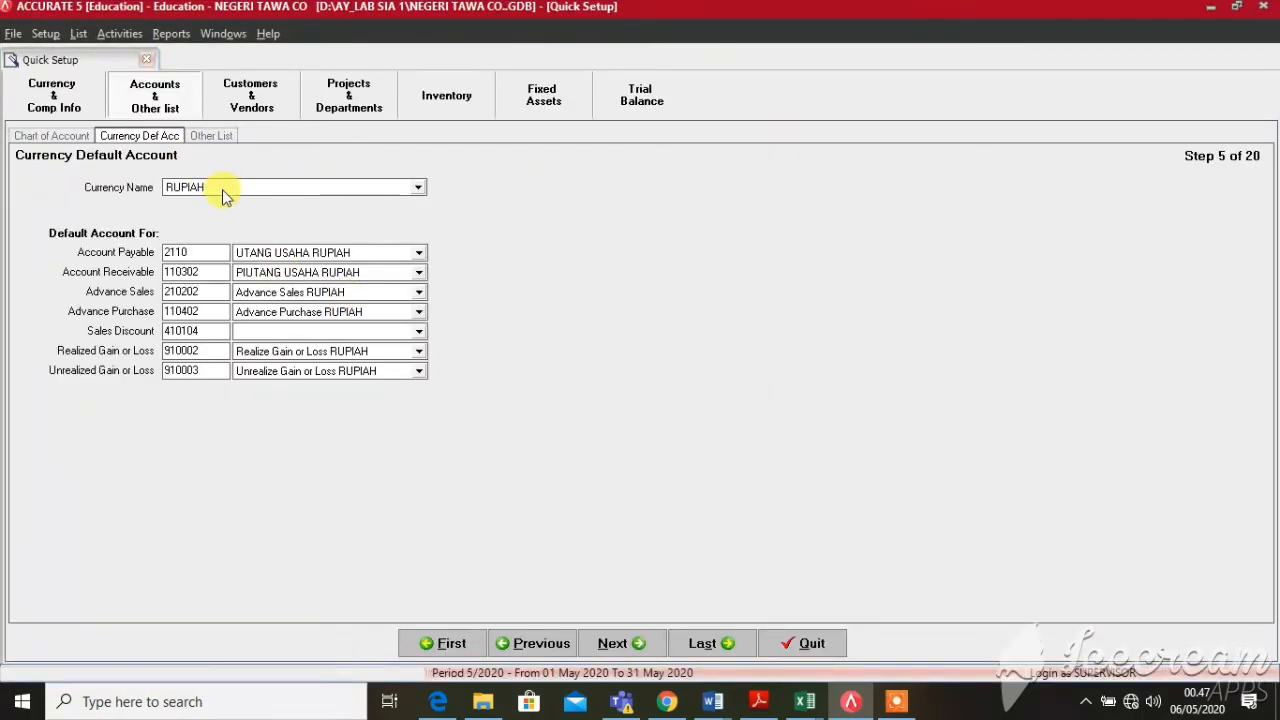
click(222, 190)
click(223, 192)
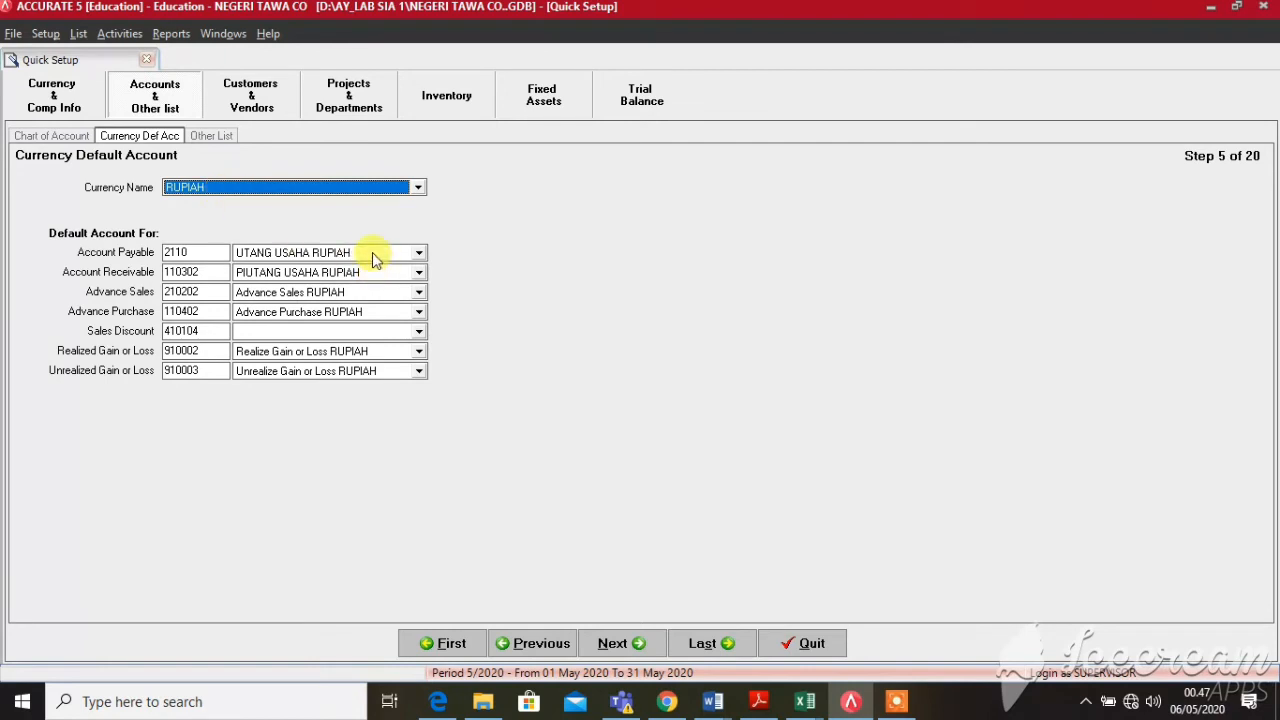
click(299, 332)
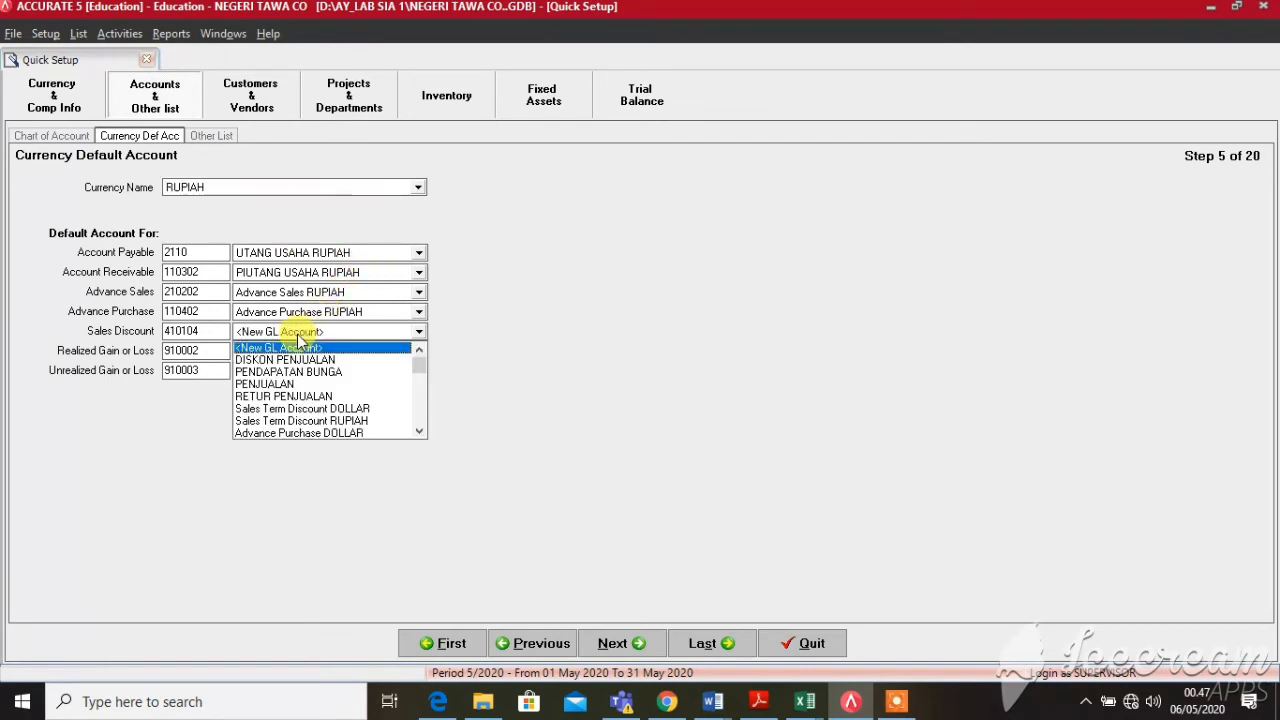
click(302, 421)
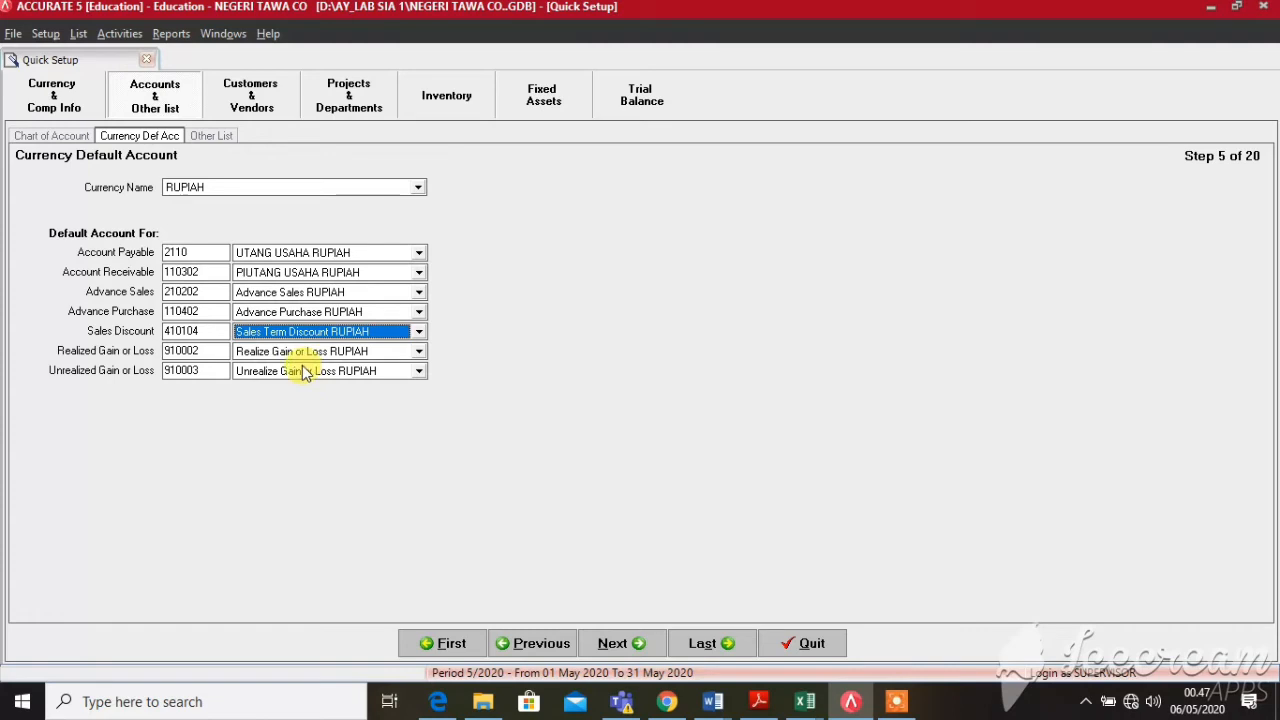
Switch the currency to DOLLAR and set UTANG USAHA DOLLAR as its payable account
click(246, 186)
click(226, 214)
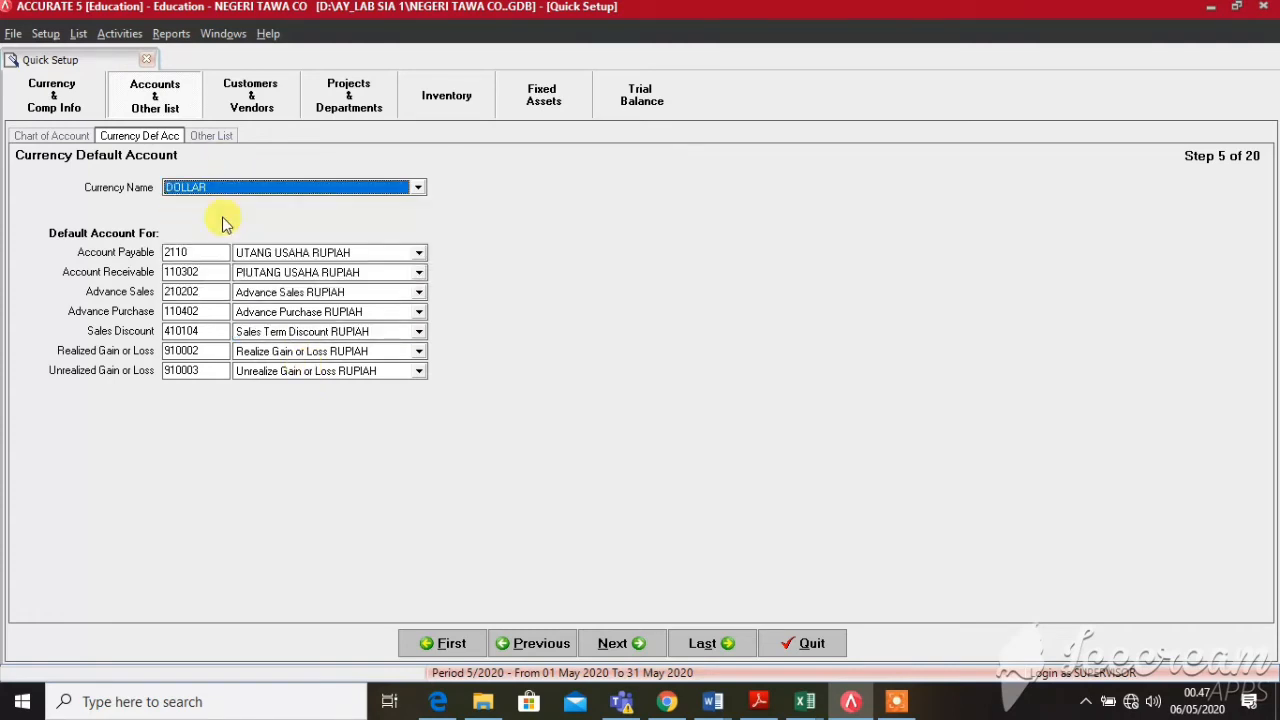
click(243, 252)
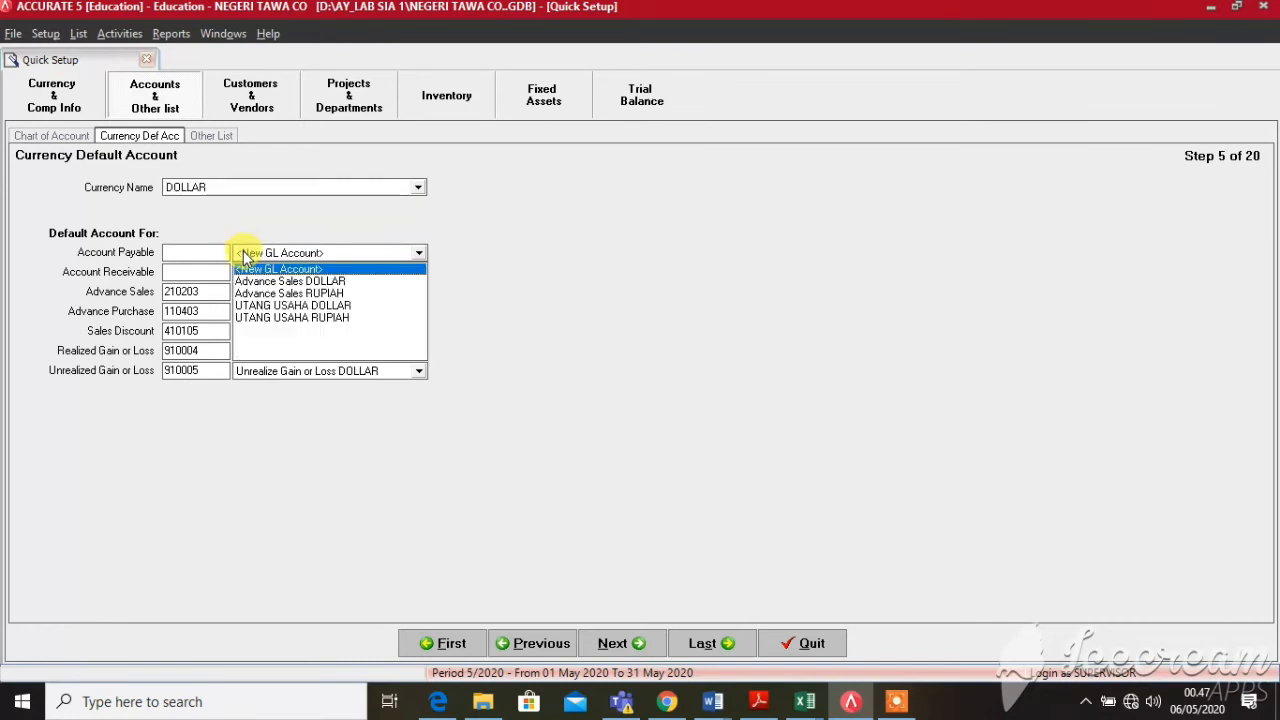
click(295, 305)
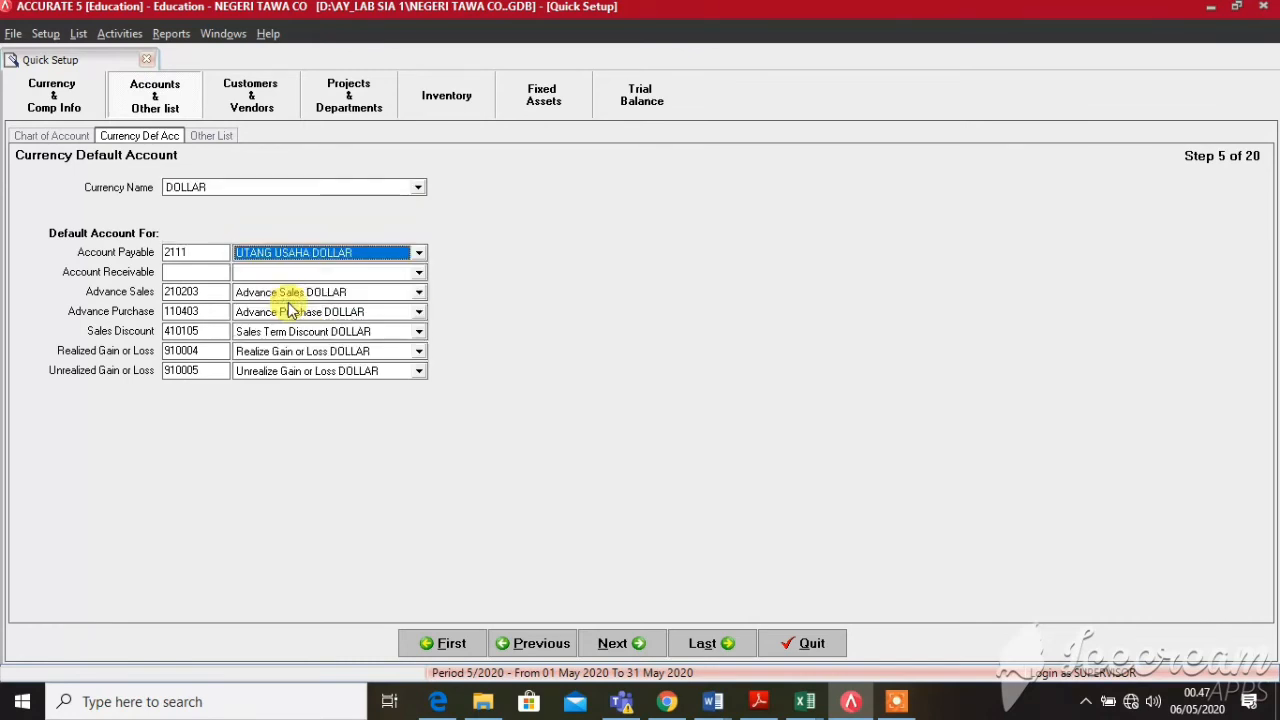
Set PIUTANG USAHA DOLLAR as receivable, keep Realize Gain or Loss DOLLAR, and continue
click(306, 273)
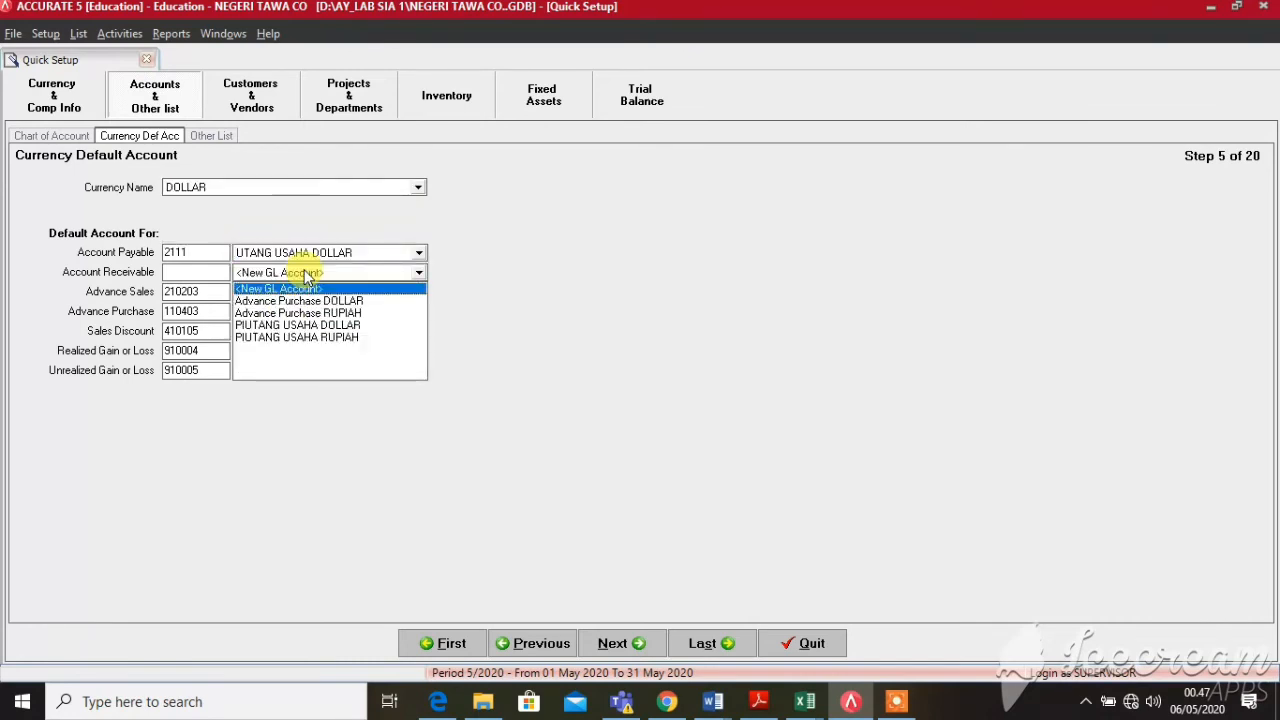
click(326, 313)
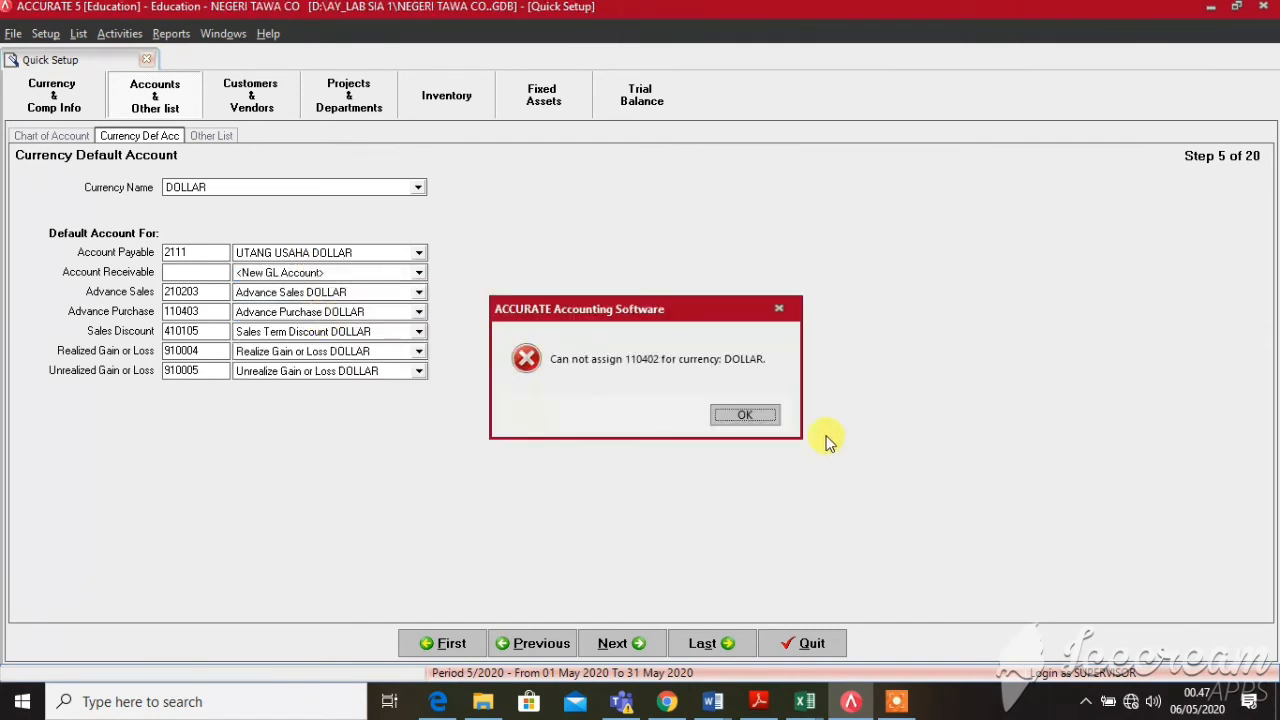
click(743, 414)
click(343, 272)
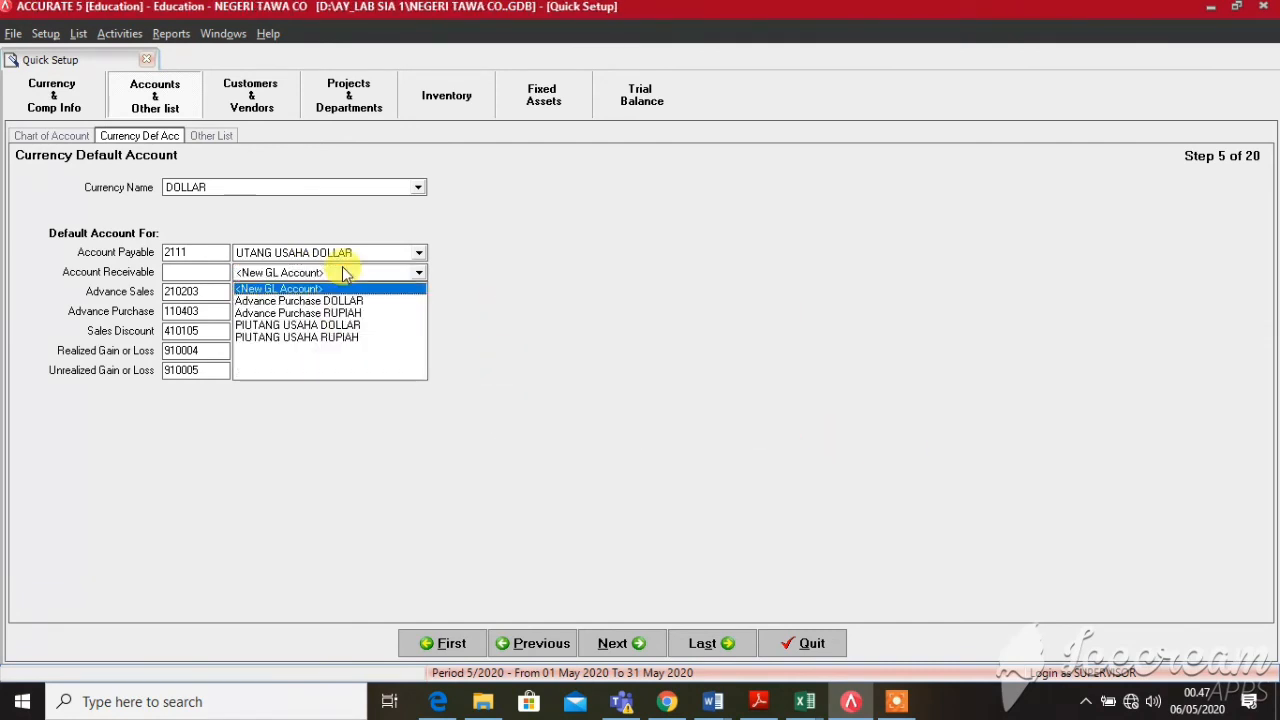
click(312, 325)
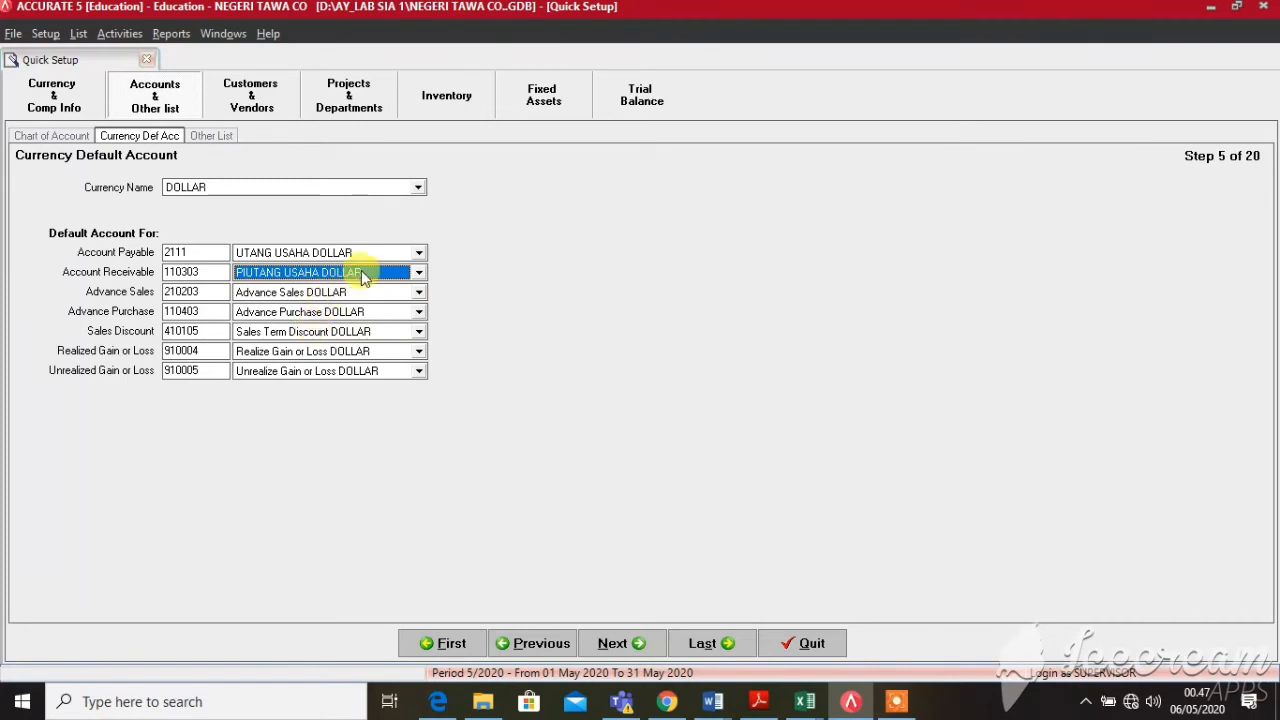
click(368, 353)
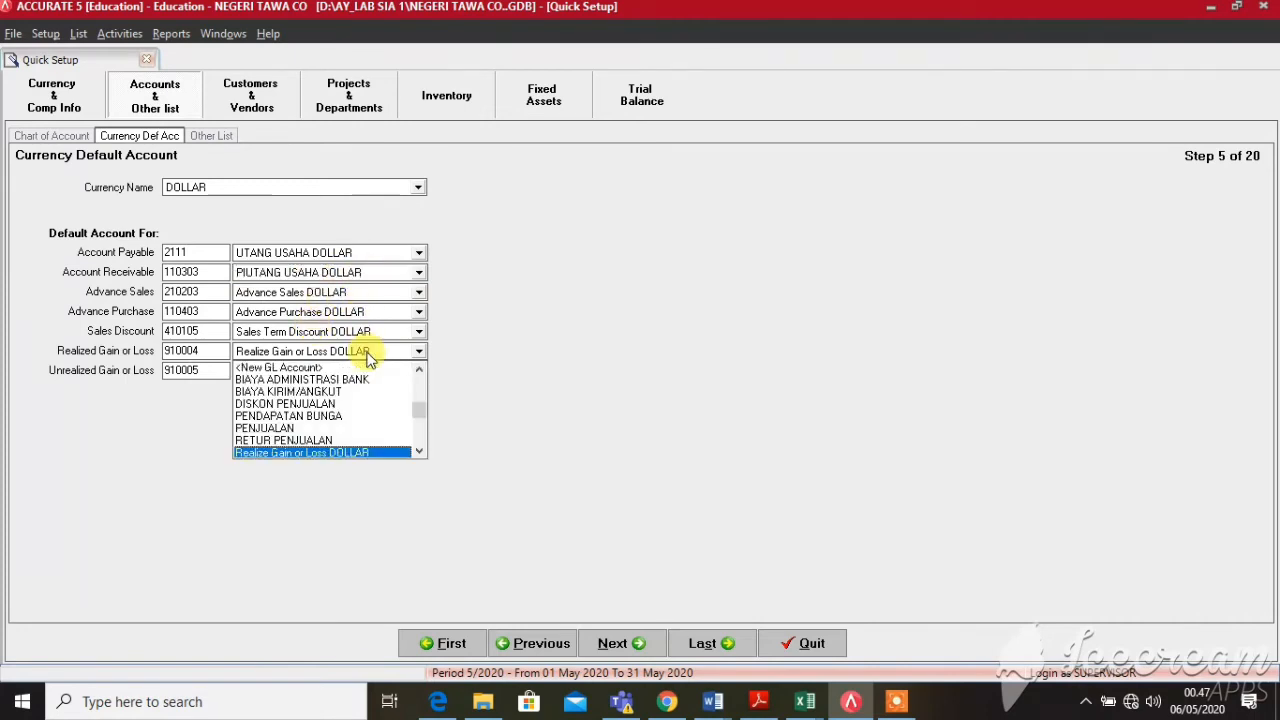
click(371, 452)
click(600, 648)
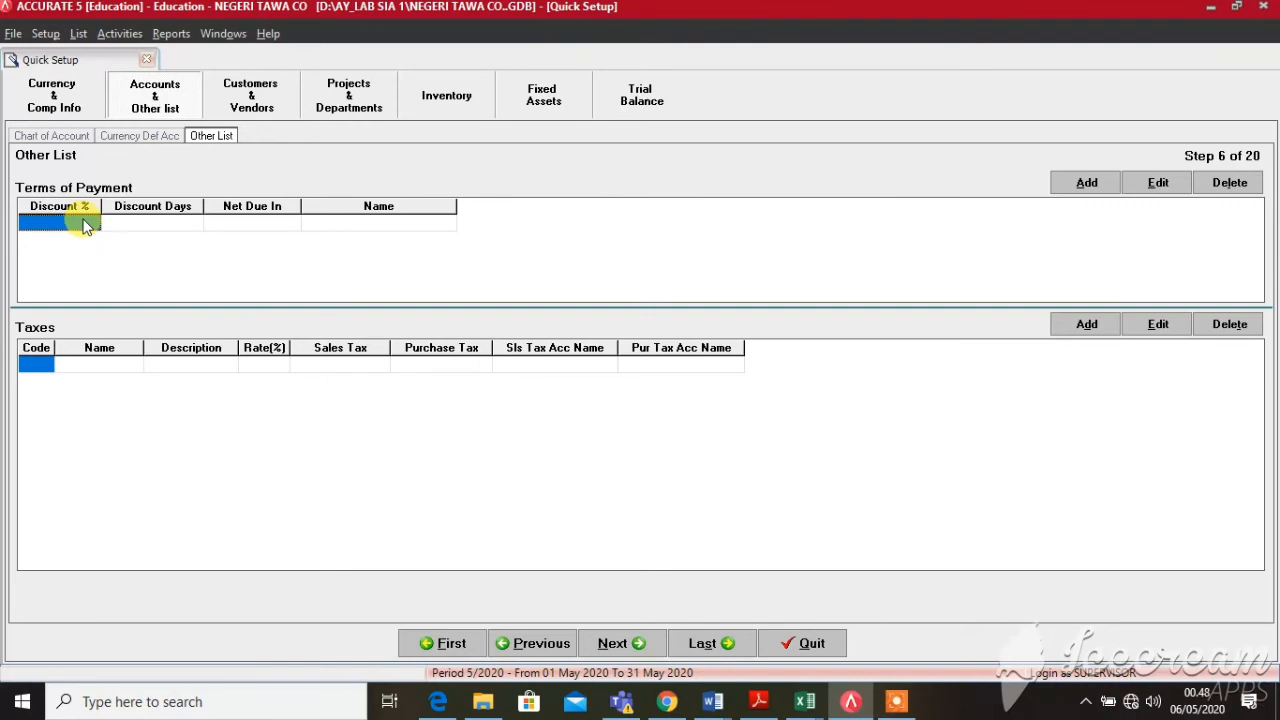
Complete the 2/10 n/30 term with a 2% discount, 10 discount days and net 30 days
click(73, 224)
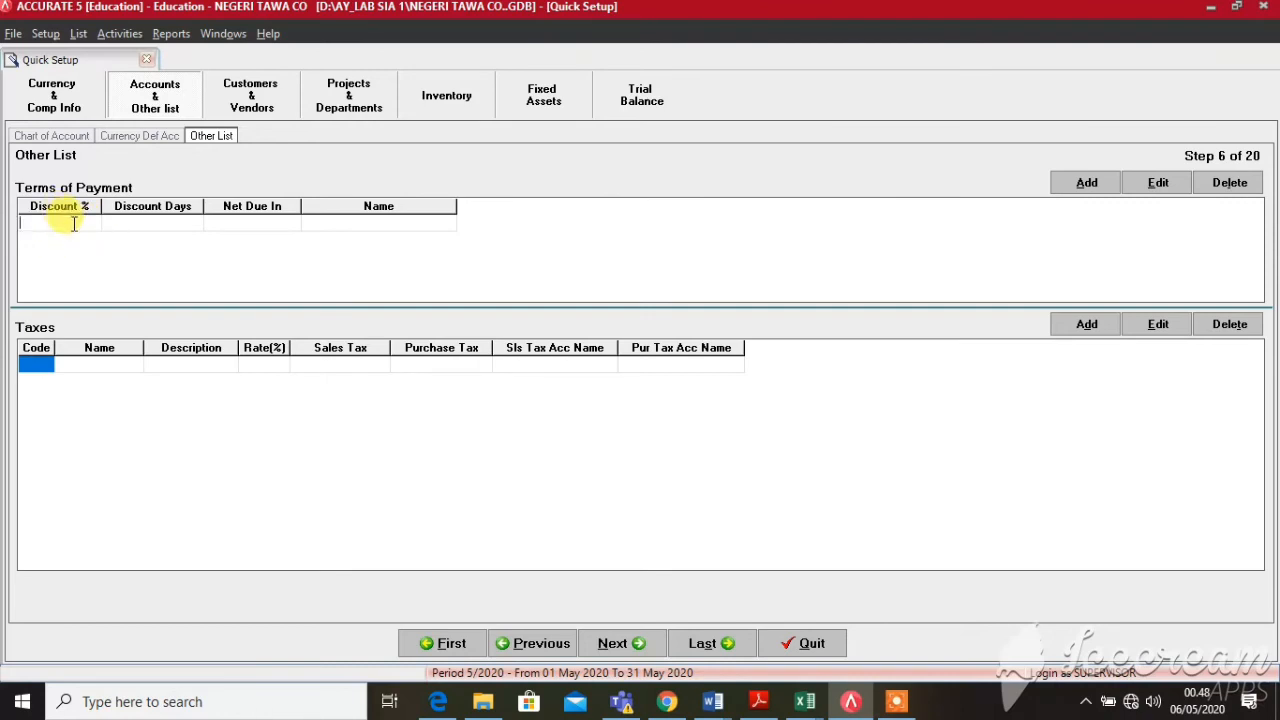
text(10)
text(2)
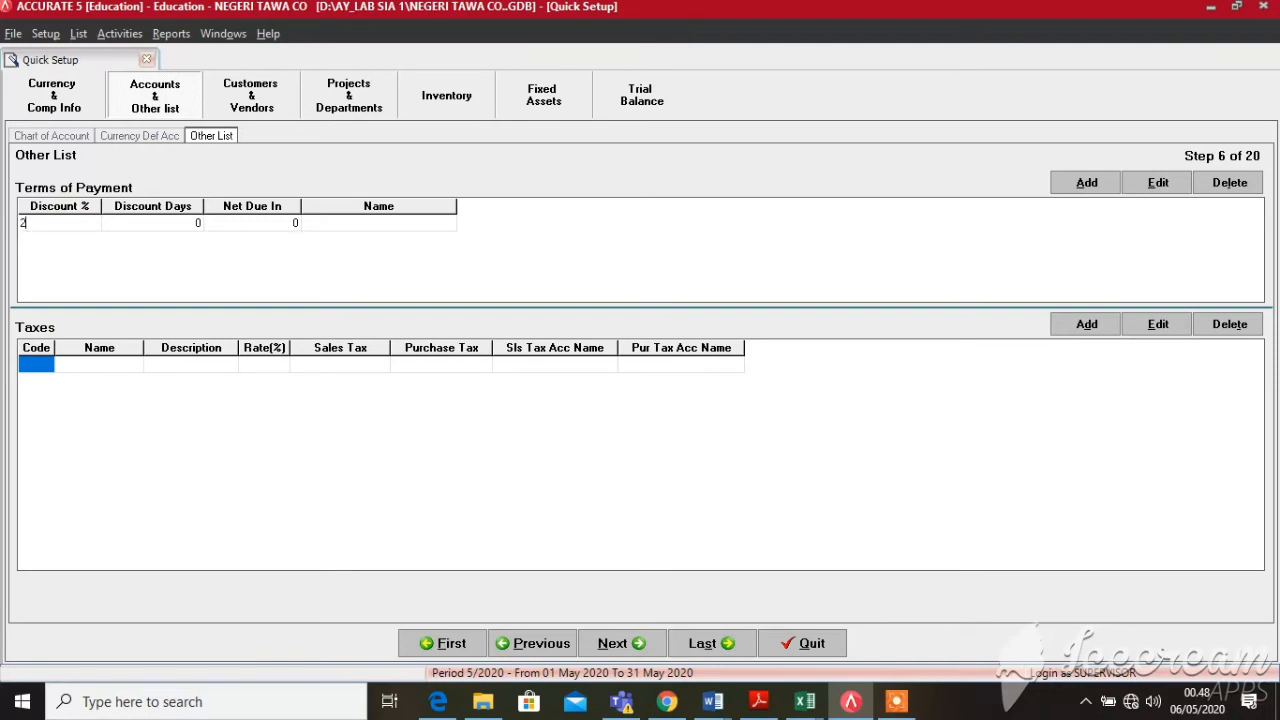
key(Tab)
text(10)
key(Tab)
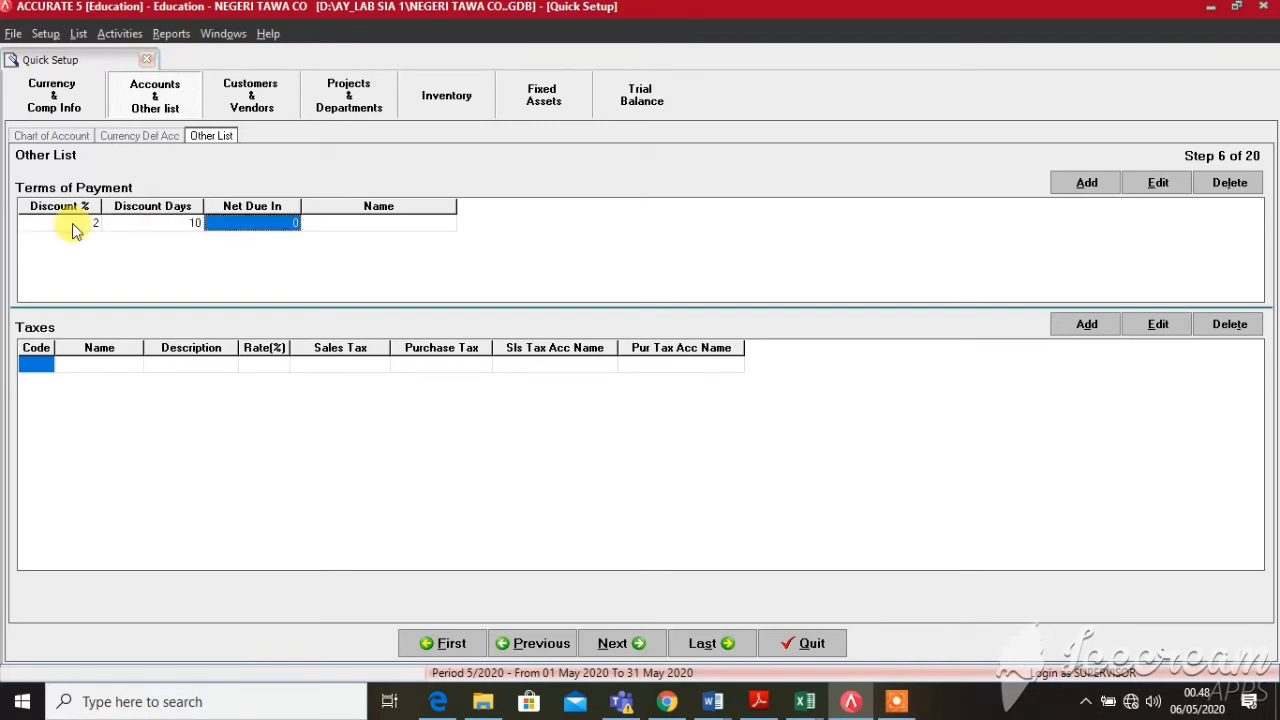
text(20)
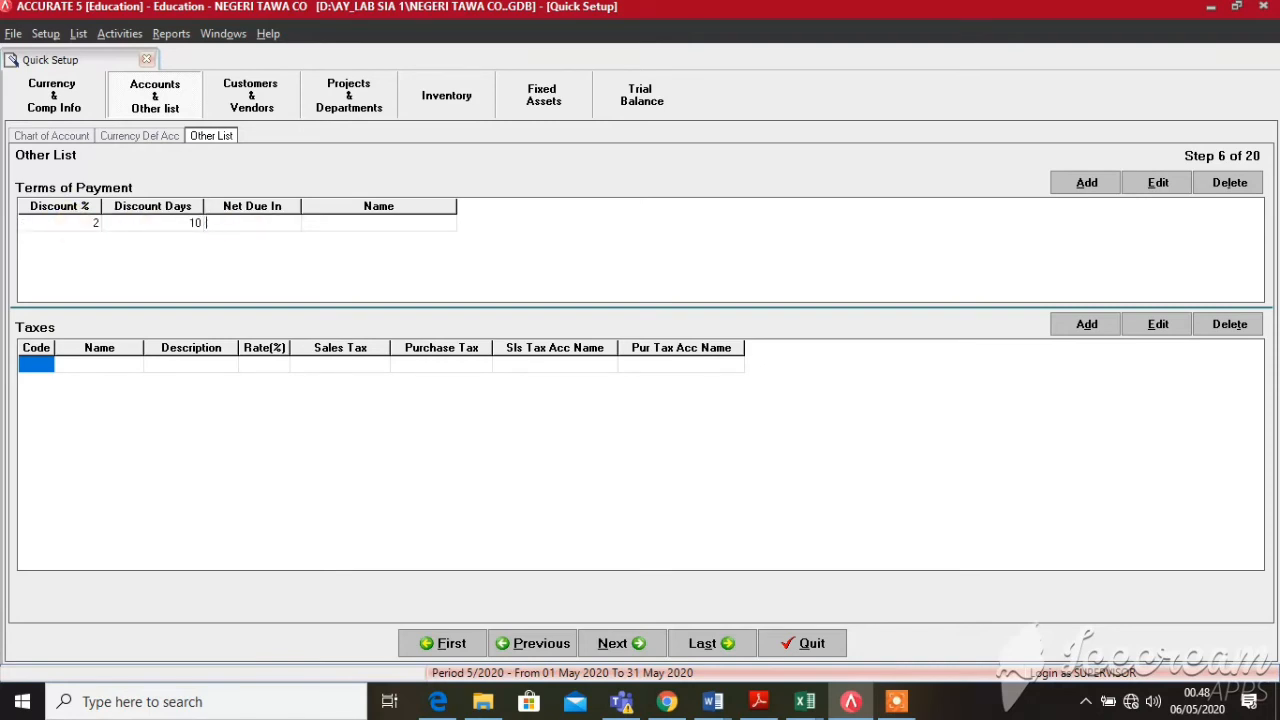
text(30)
key(Tab)
key(Tab)
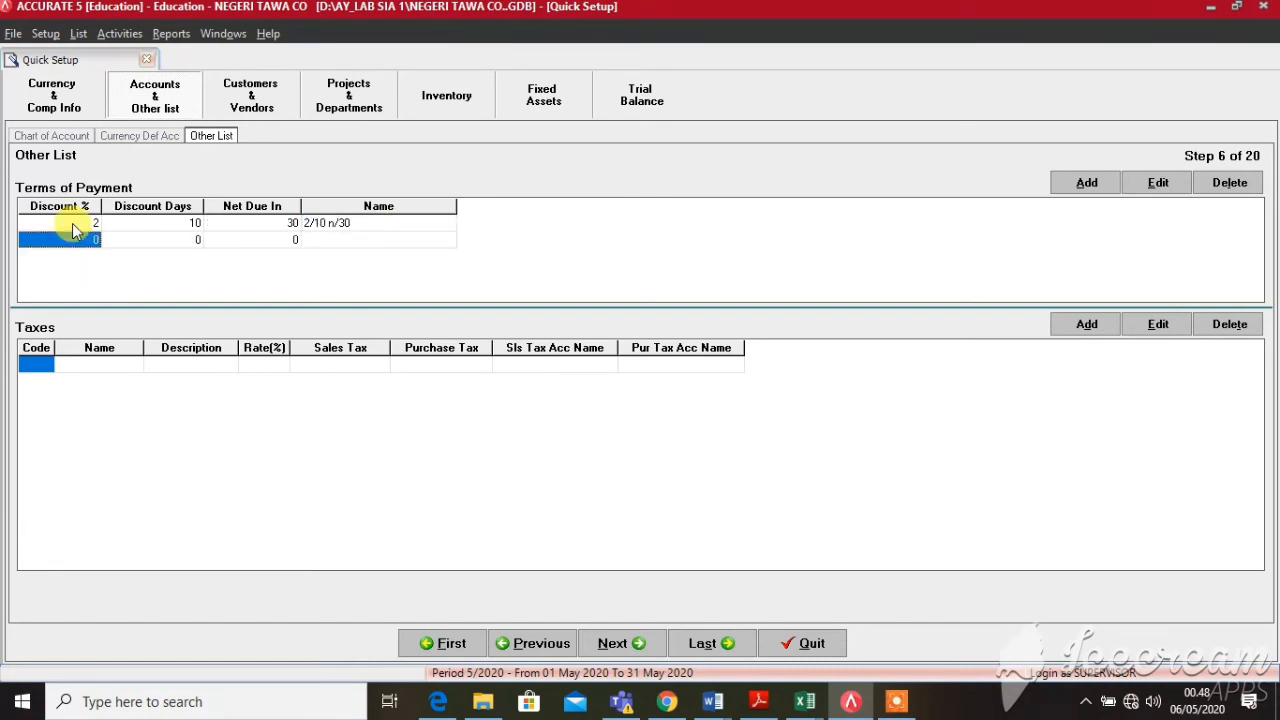
Give the Net 30 term a net due of 30 days
key(Tab)
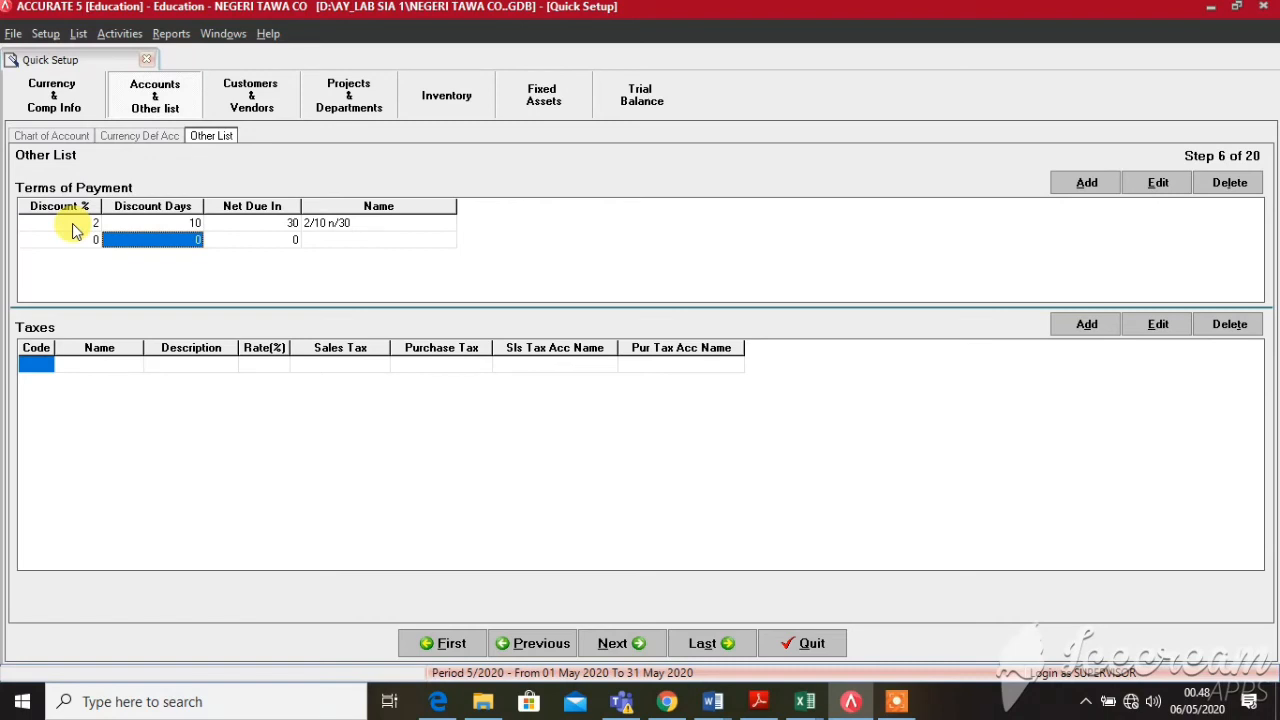
key(Tab)
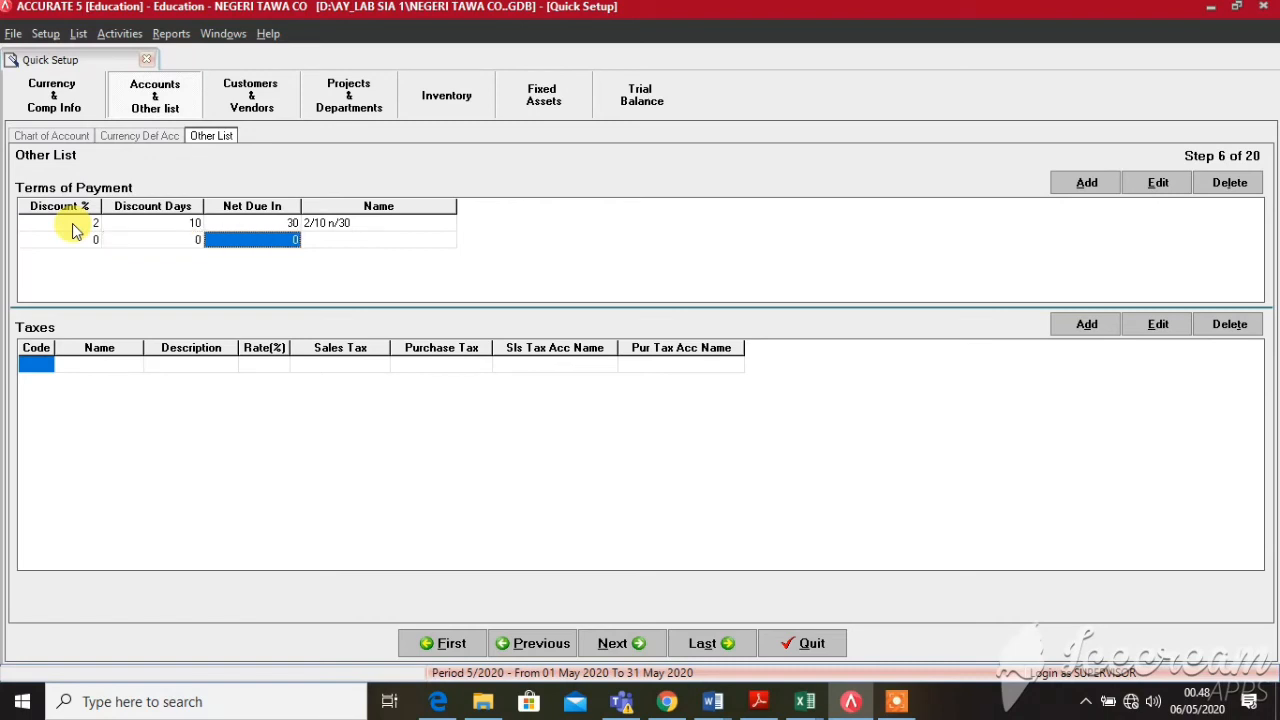
text(30)
key(Tab)
key(Tab)
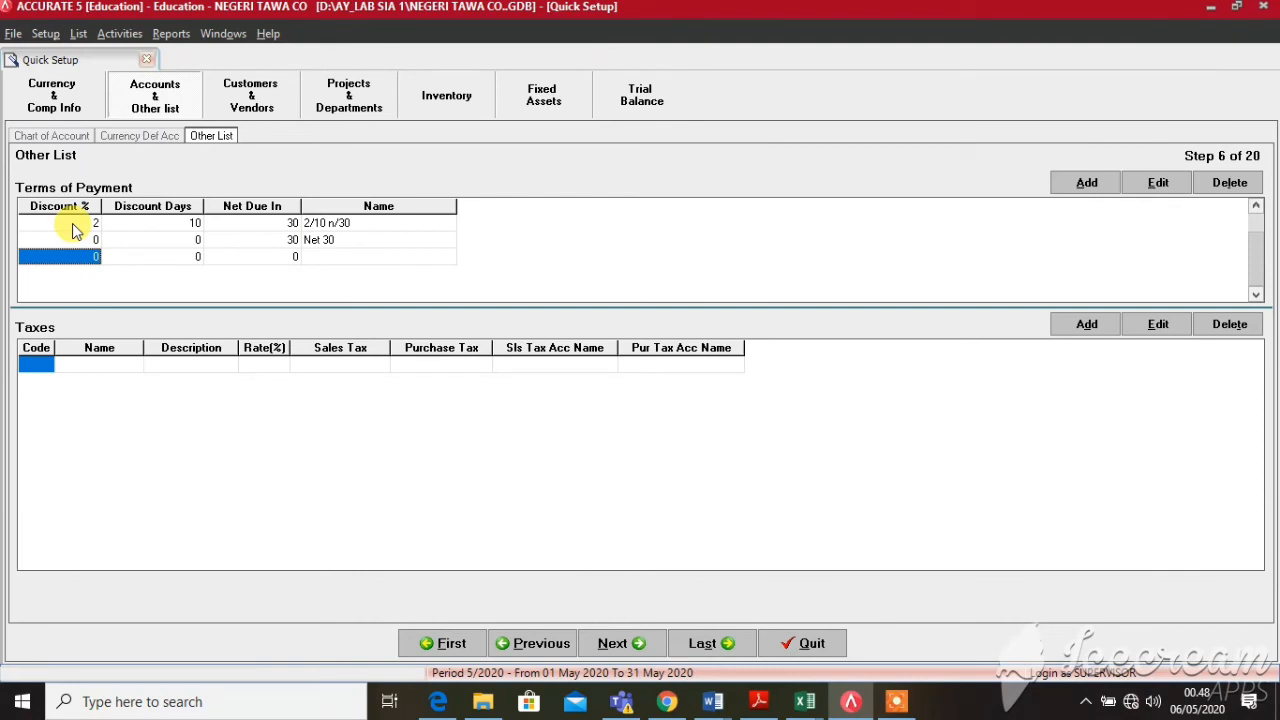
key(Tab)
Add C.O.D as the third payment term and discard the extra empty row
key(Tab)
key(Tab)
key(Tab)
key(Up)
key(Up)
key(Tab)
key(Tab)
key(Tab)
key(Tab)
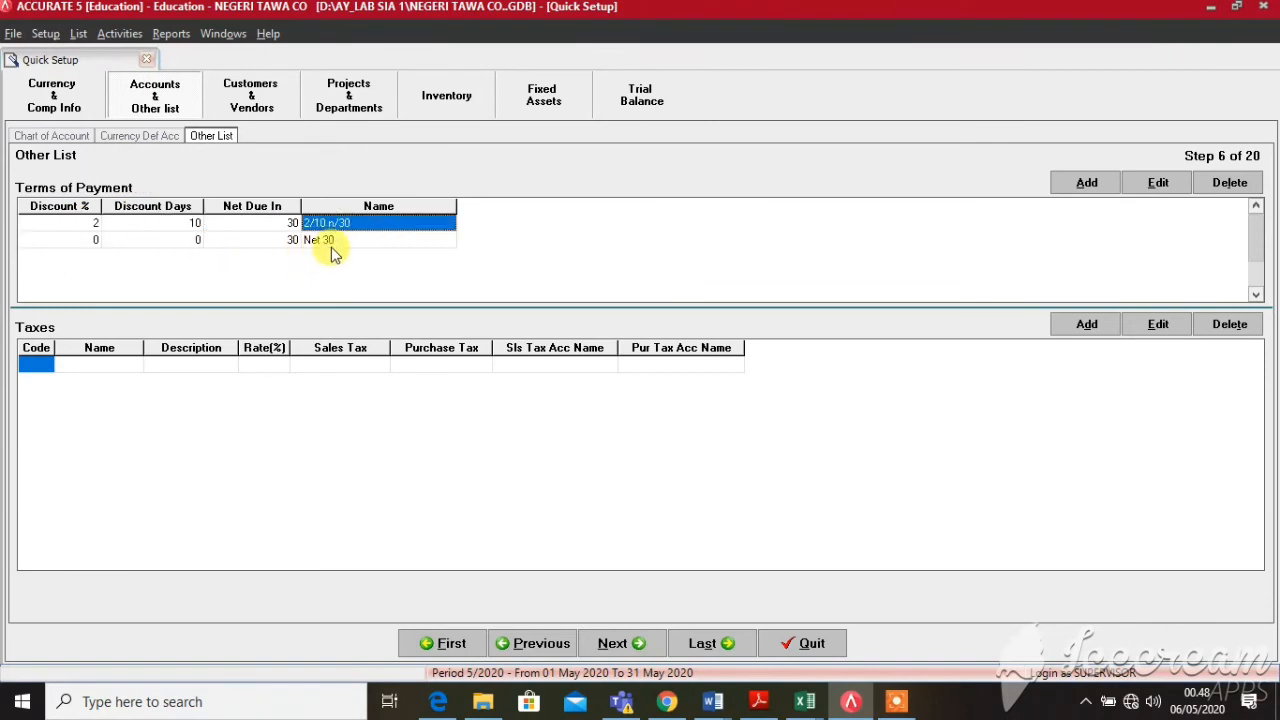
key(Tab)
key(Tab)
key(Tab)
key(Tab)
key(Tab)
key(Tab)
key(Tab)
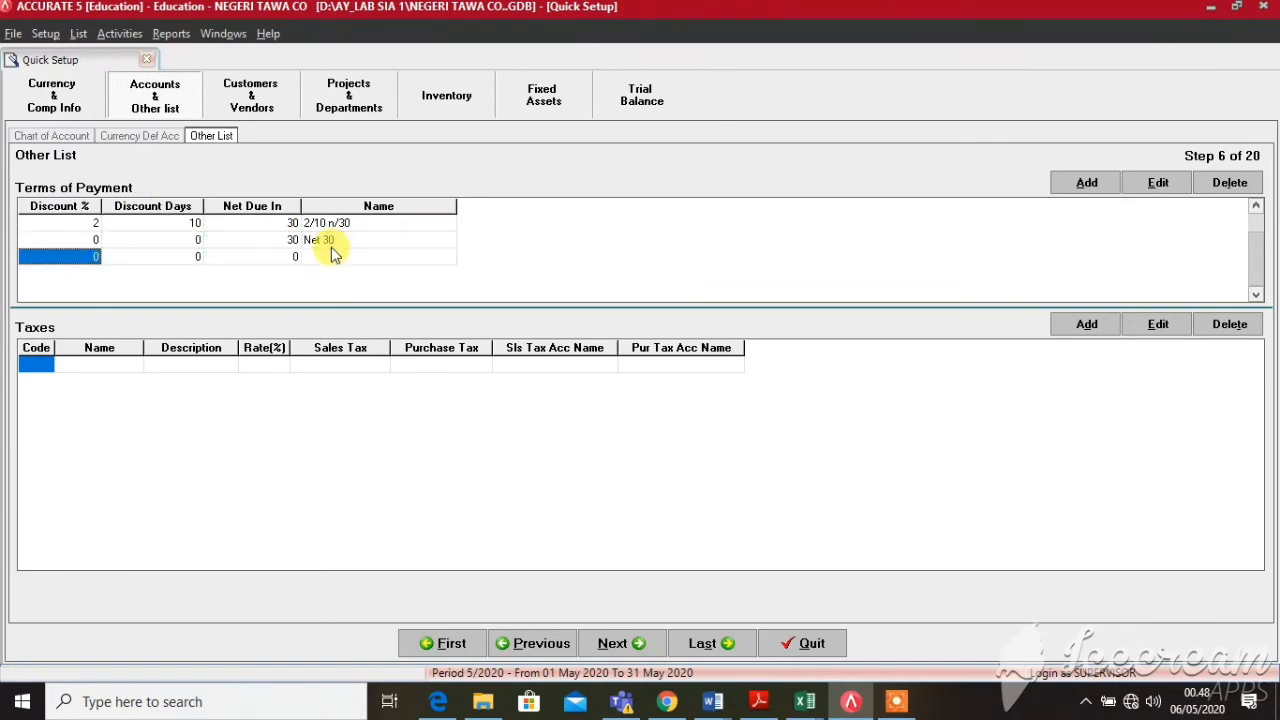
text(C.O.D)
key(Tab)
key(Up)
key(Up)
key(Up)
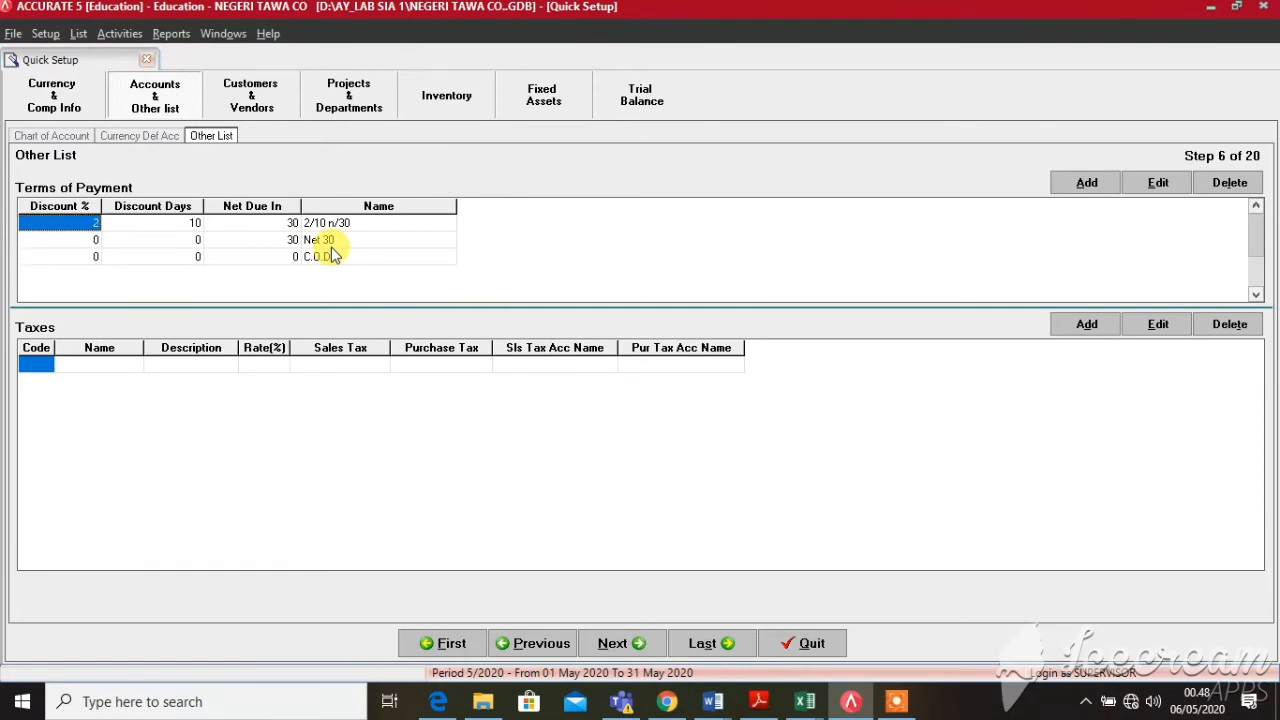
click(333, 255)
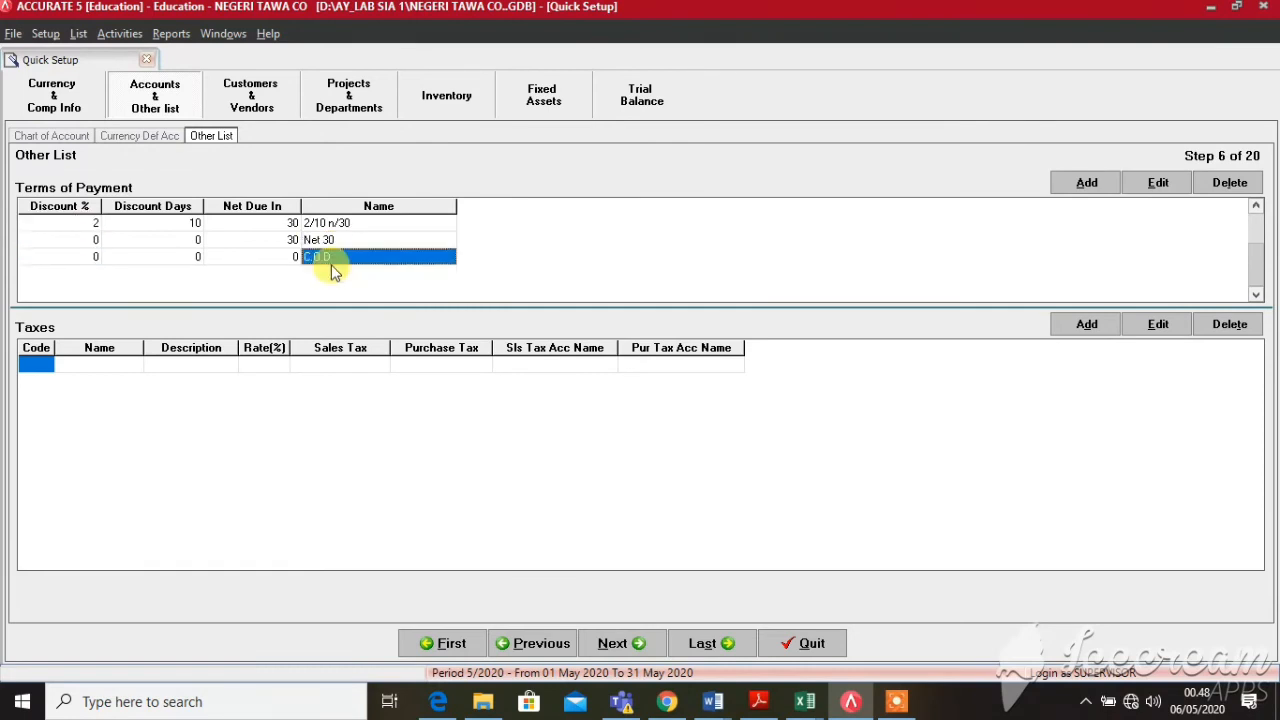
click(36, 370)
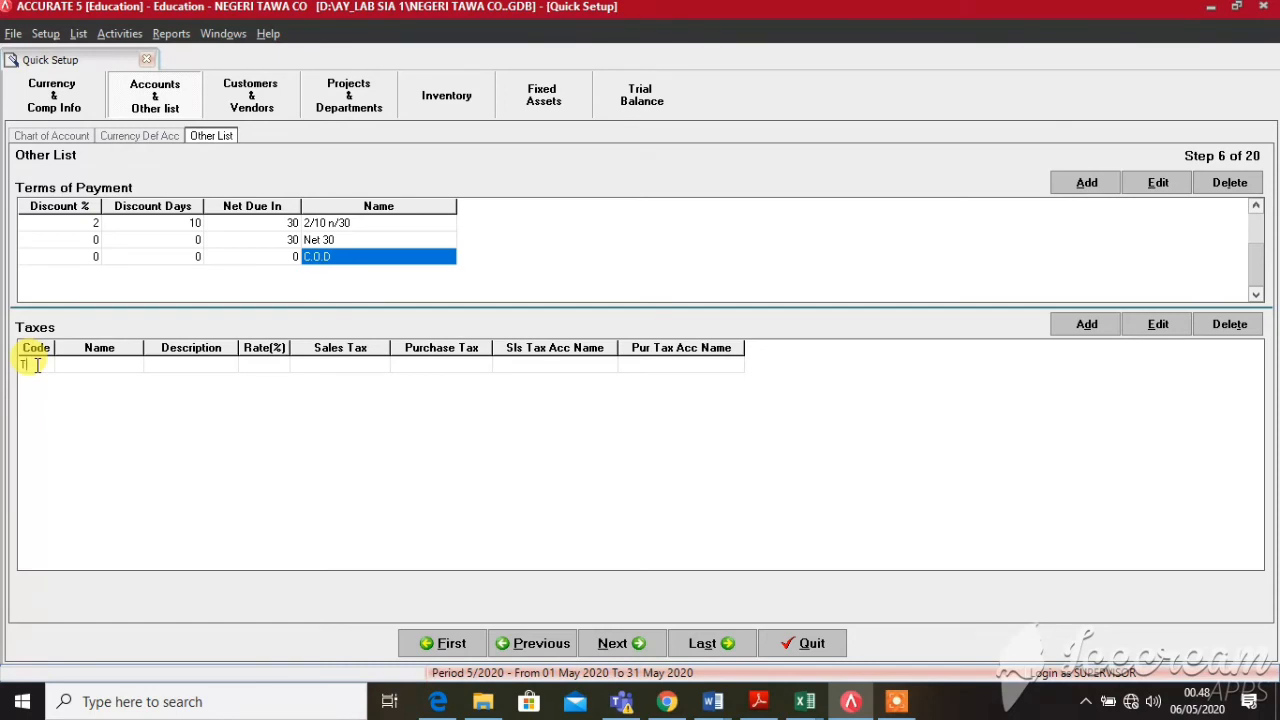
Enter tax code T, name PPN, description PAJAK PERTAMBAHAN NILAI and rate 10
text(T)
key(Tab)
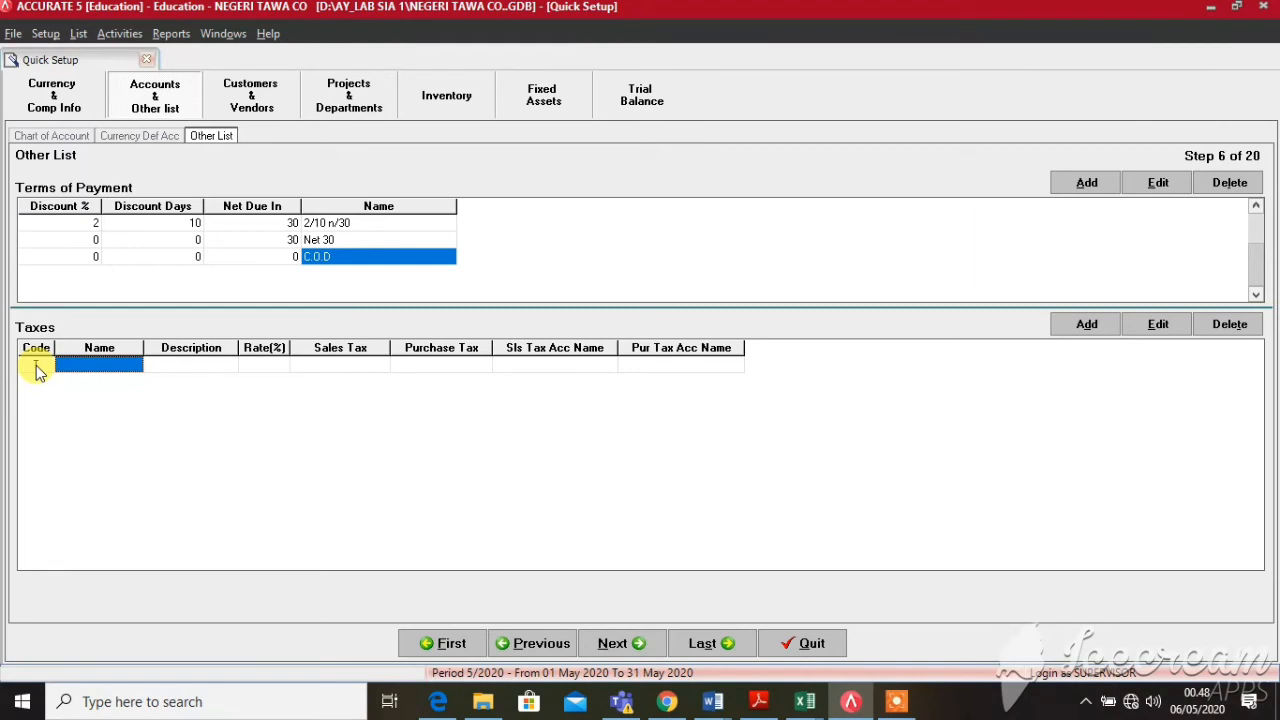
text(PPN)
key(Tab)
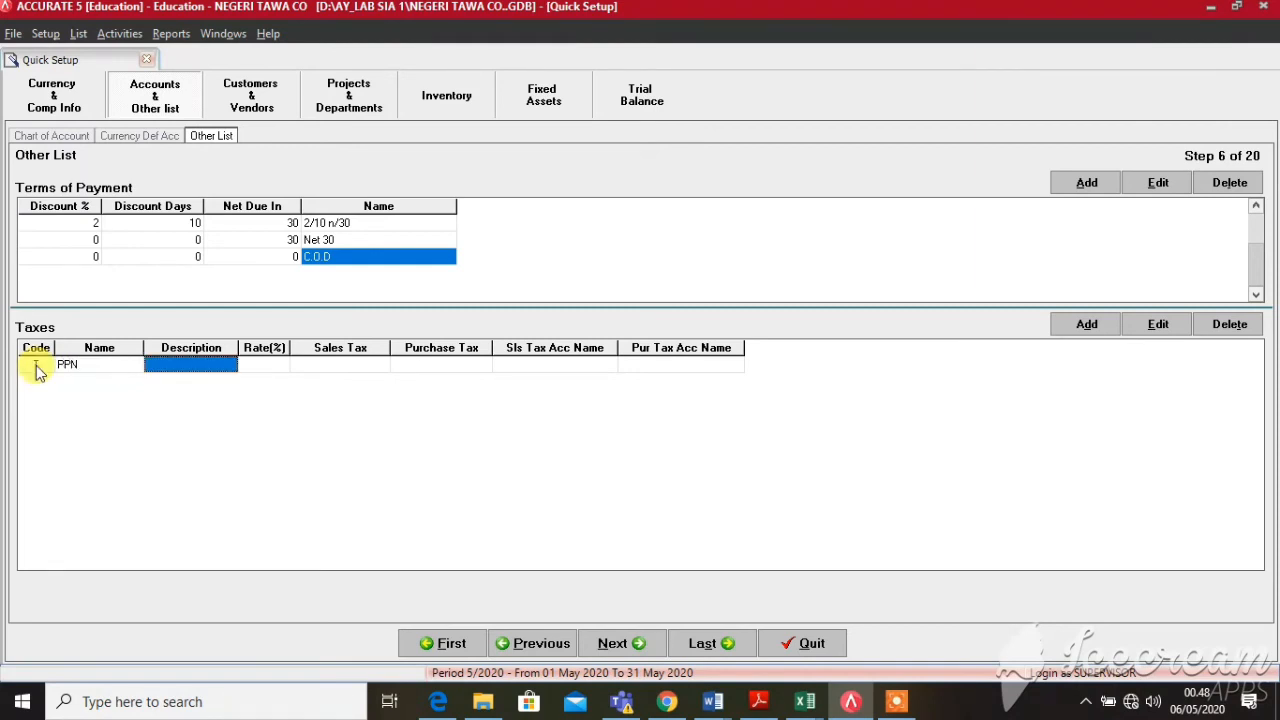
text(PAJAK PER)
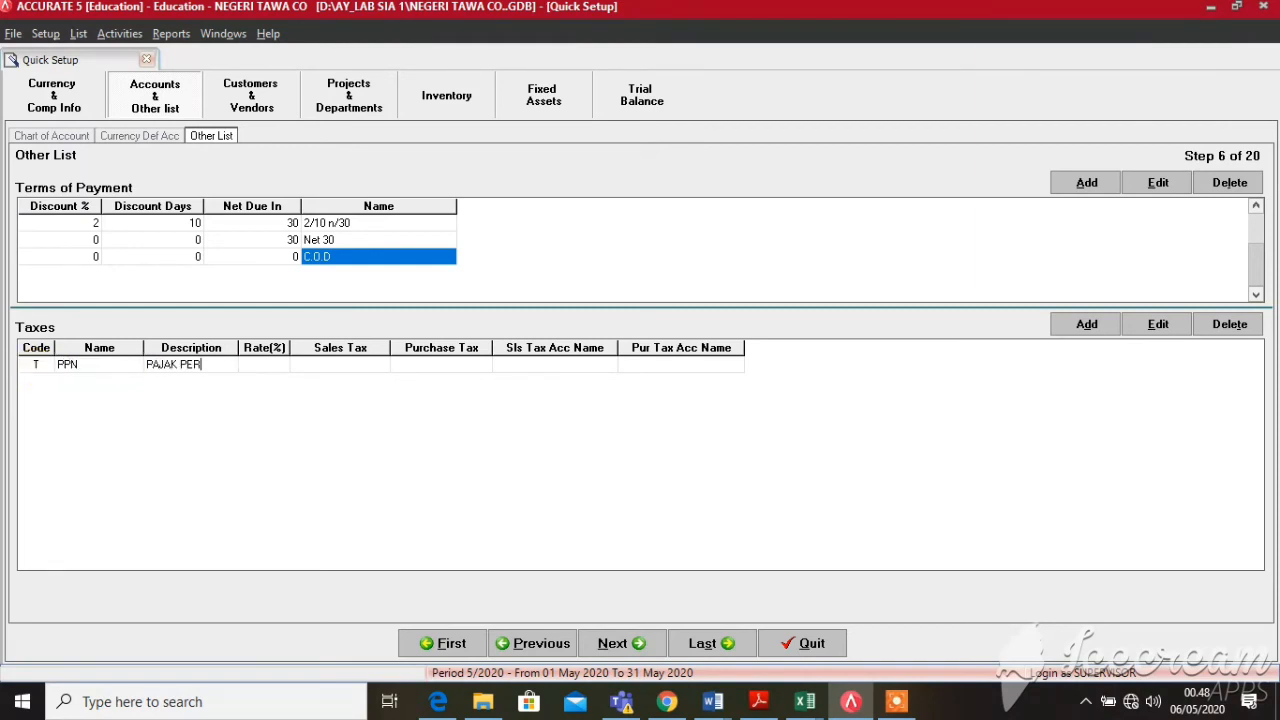
text(TAMBAHAN NILAI)
click(278, 366)
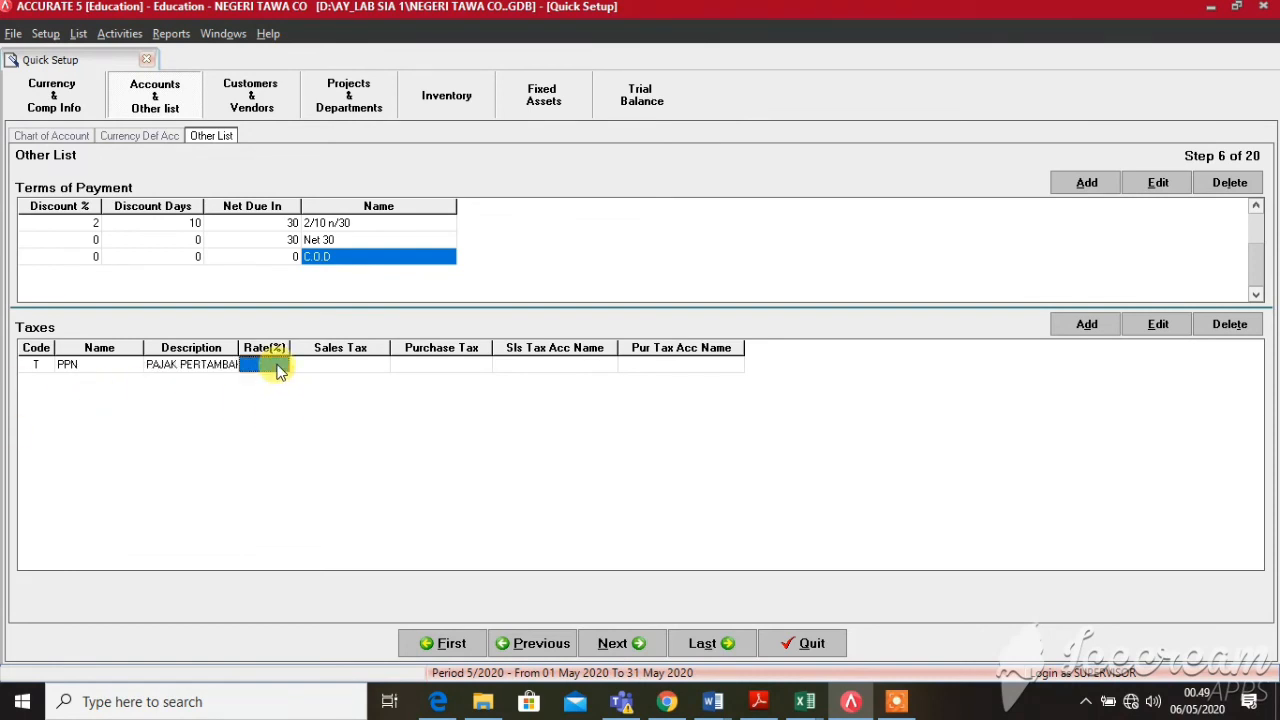
text(10)
key(Tab)
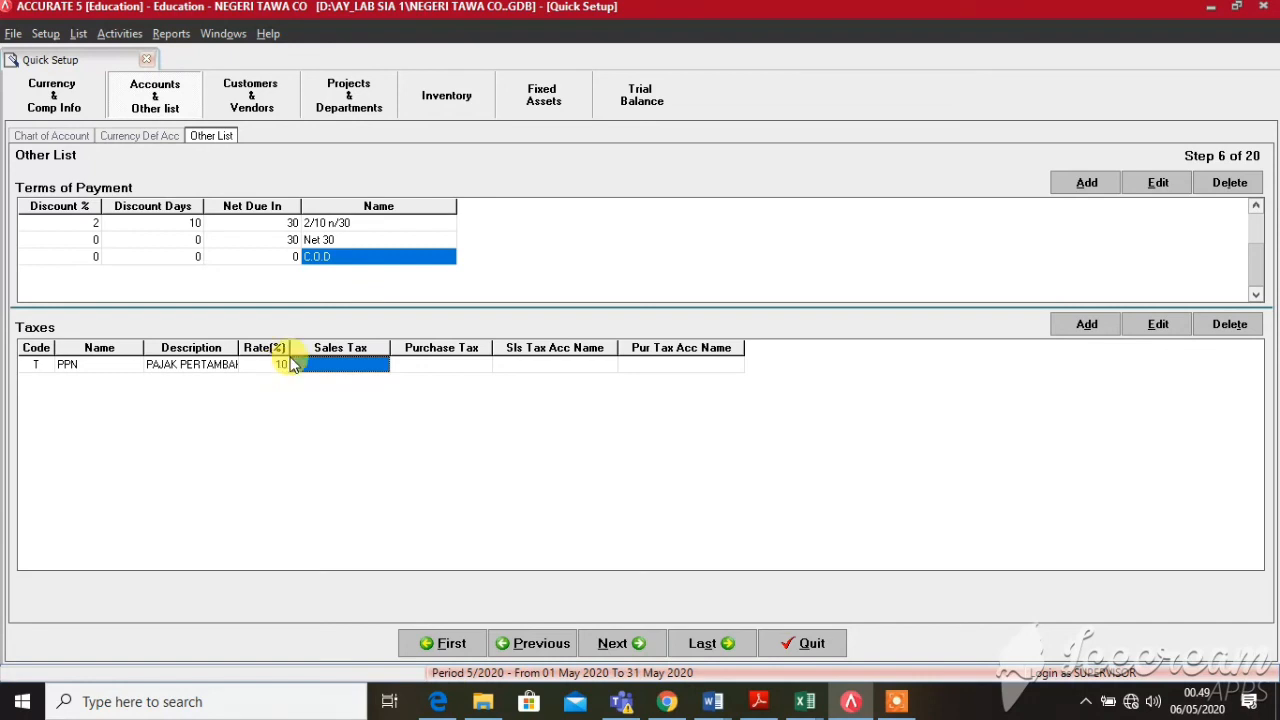
Set the PPN sales tax account to 2114 PPN KELUARAN
click(373, 362)
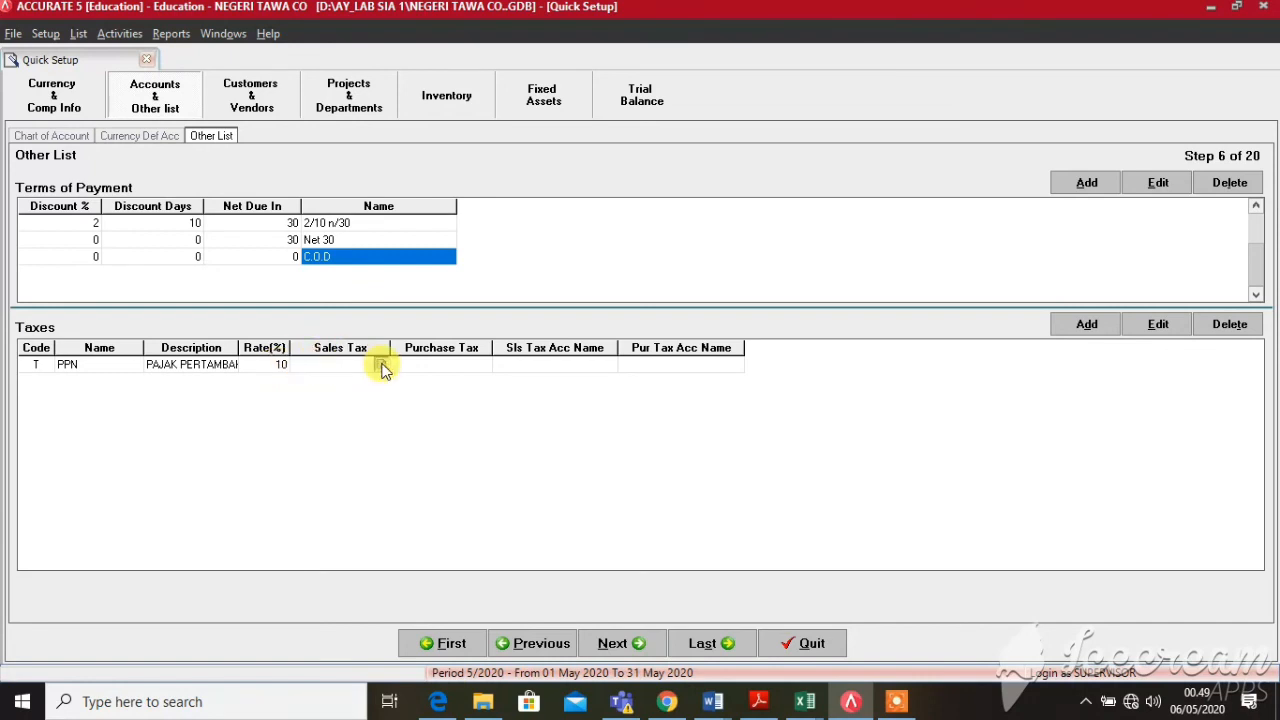
click(381, 364)
click(650, 228)
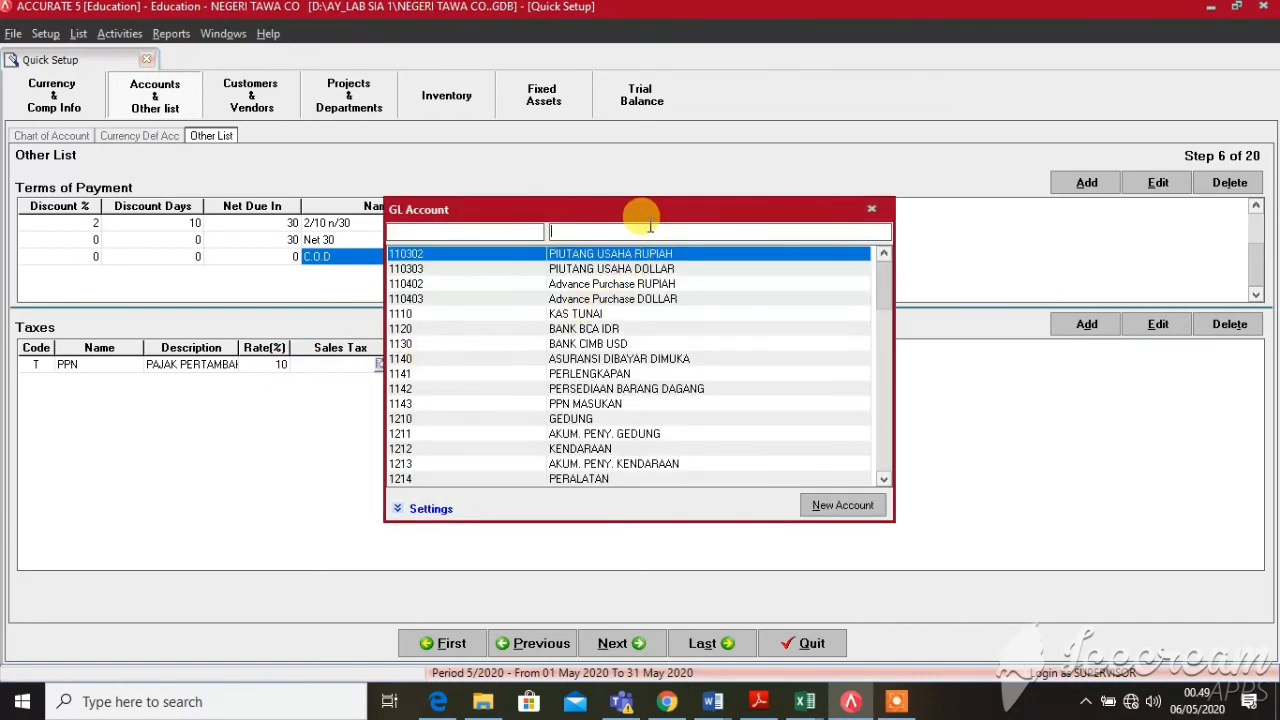
text(PPN KE)
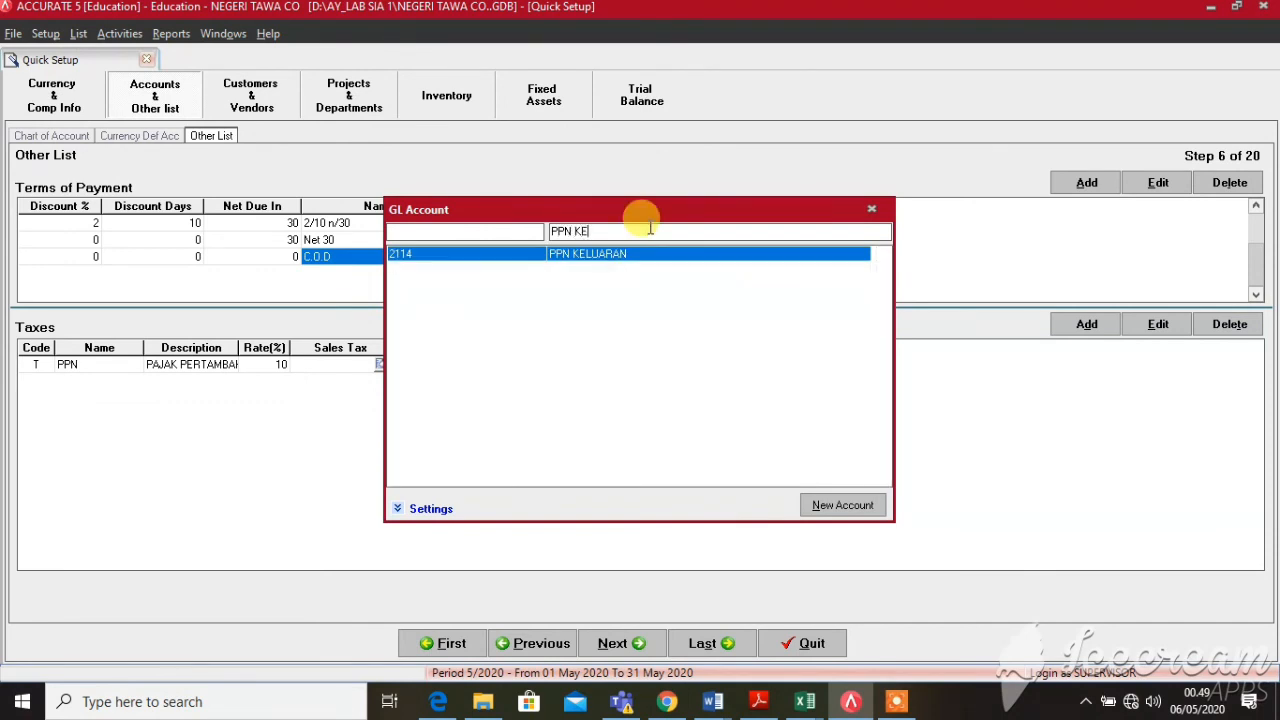
key(Return)
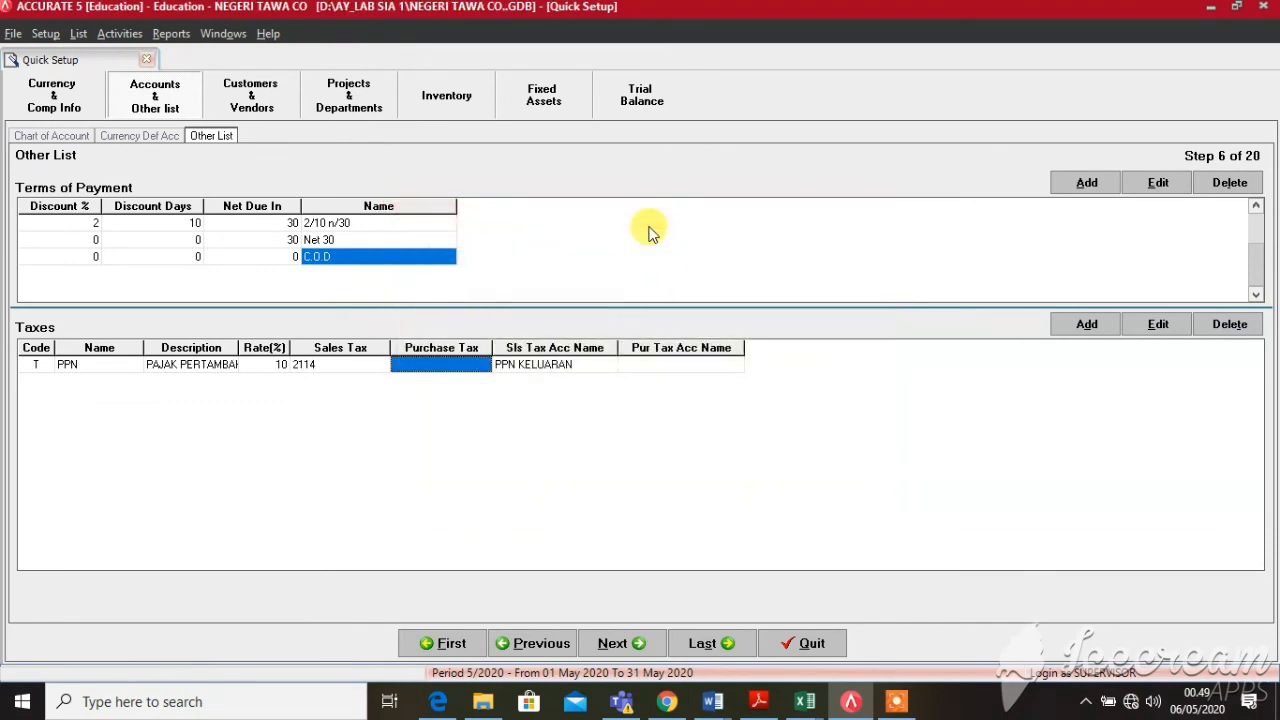
Set the PPN purchase tax account to 1143 PPN MASUKAN and move to the next setup step
click(474, 365)
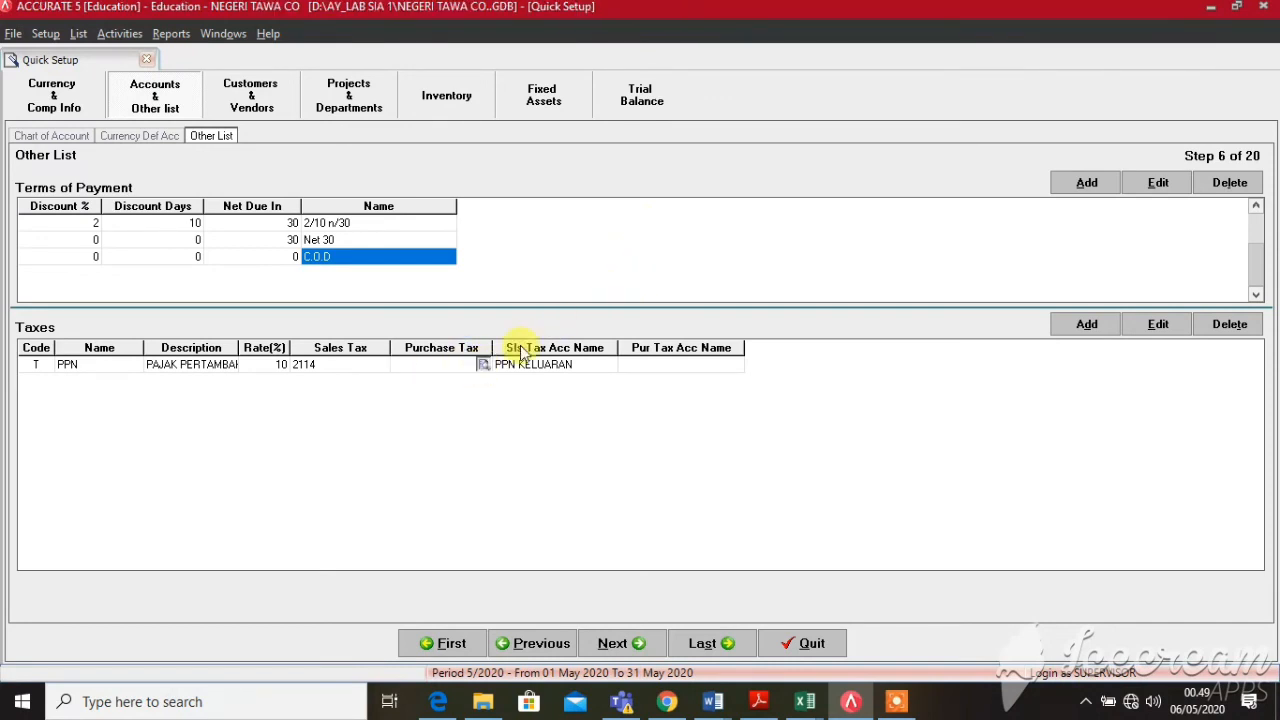
click(483, 364)
text(PPN MAS)
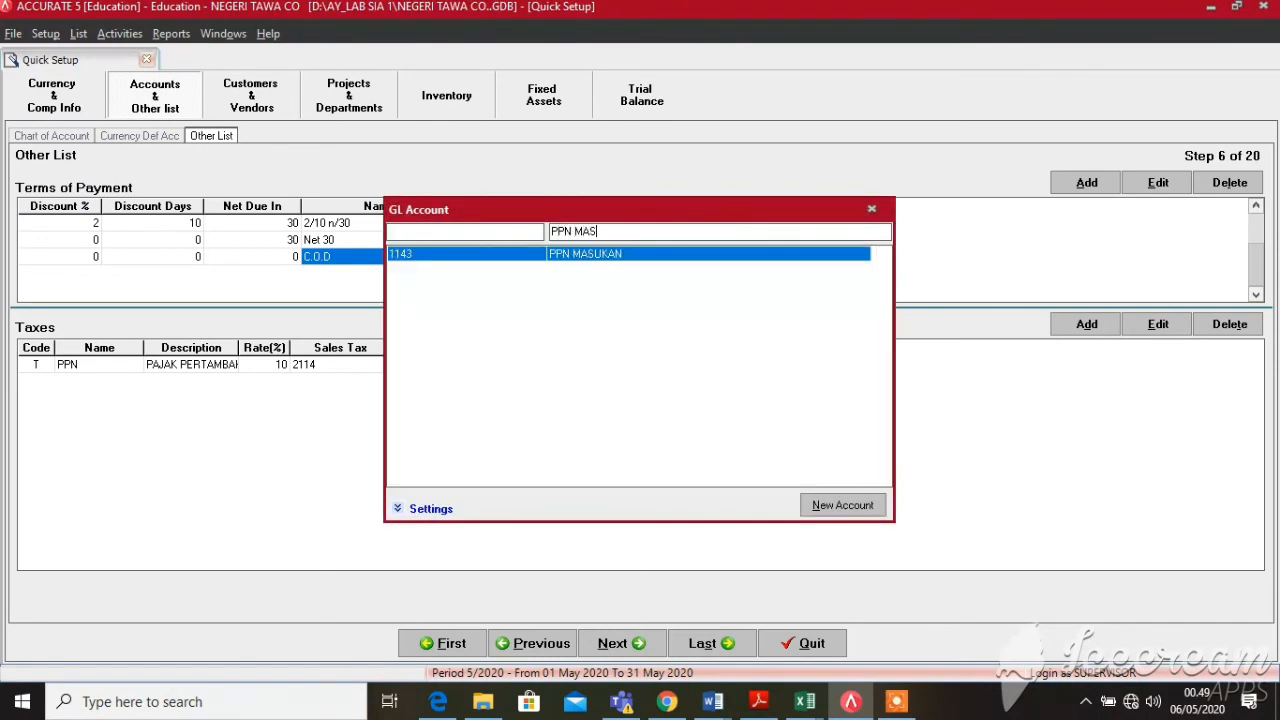
key(Return)
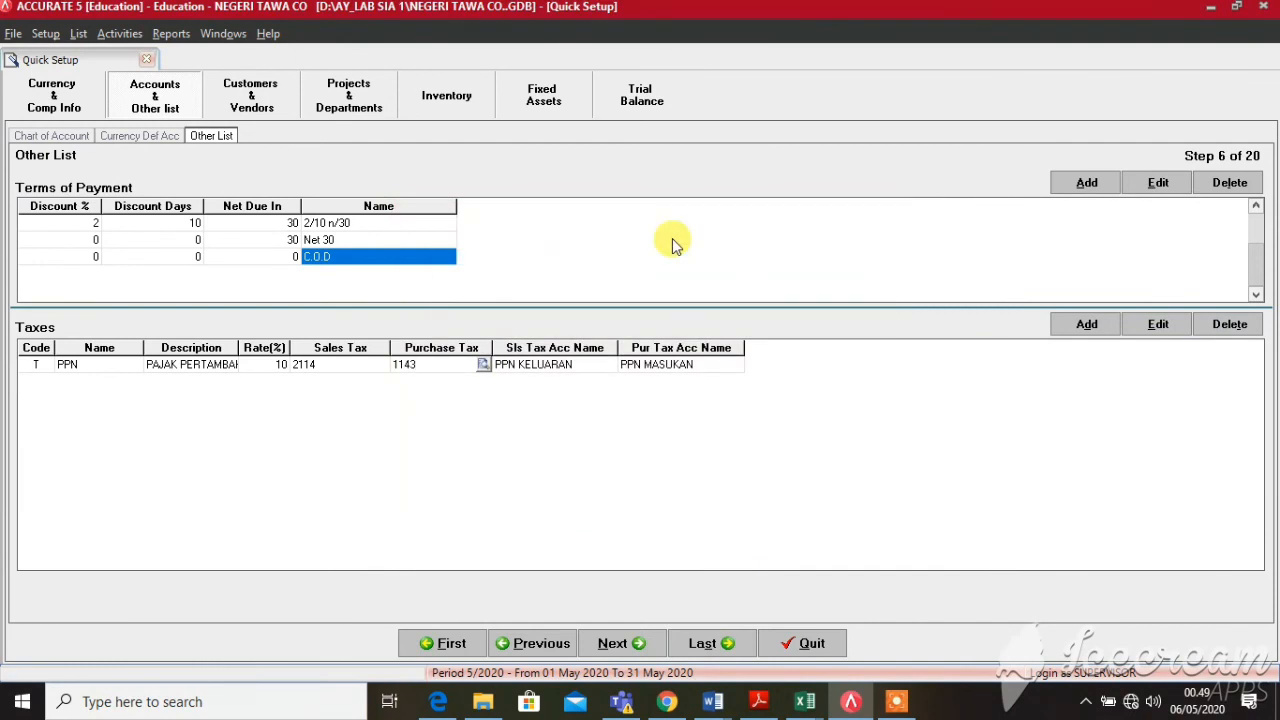
key(Return)
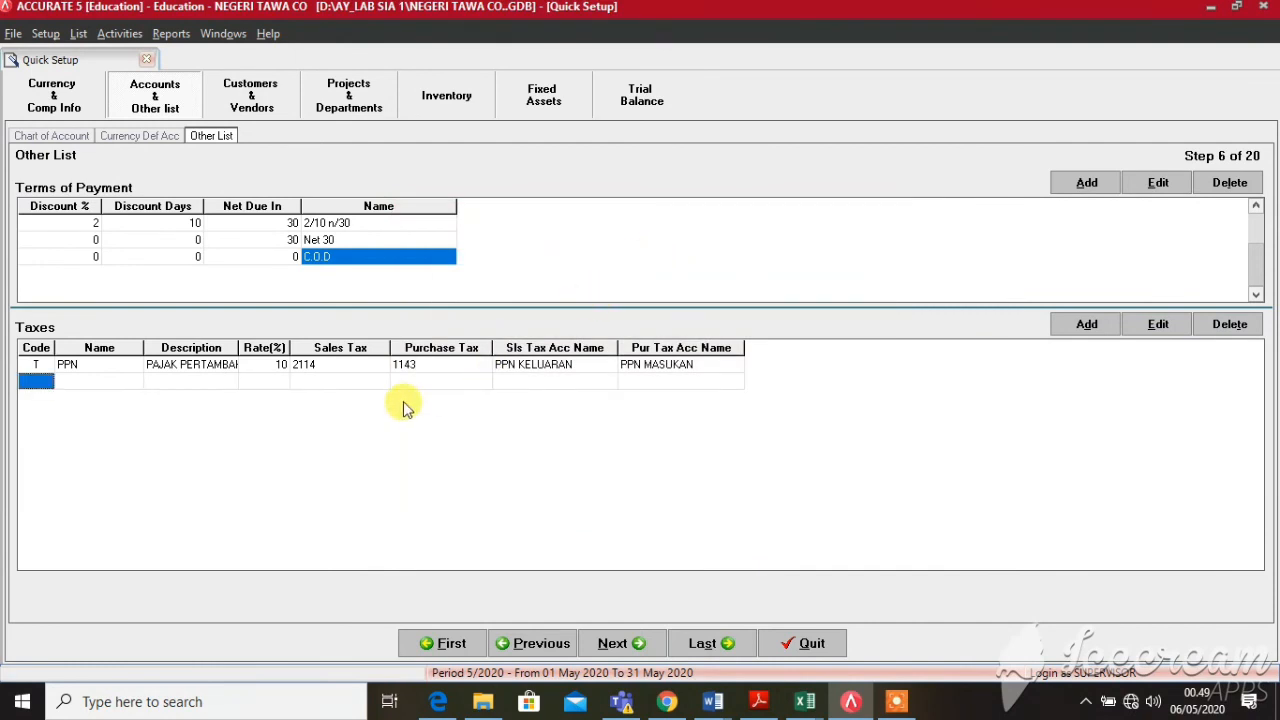
click(384, 360)
click(614, 643)
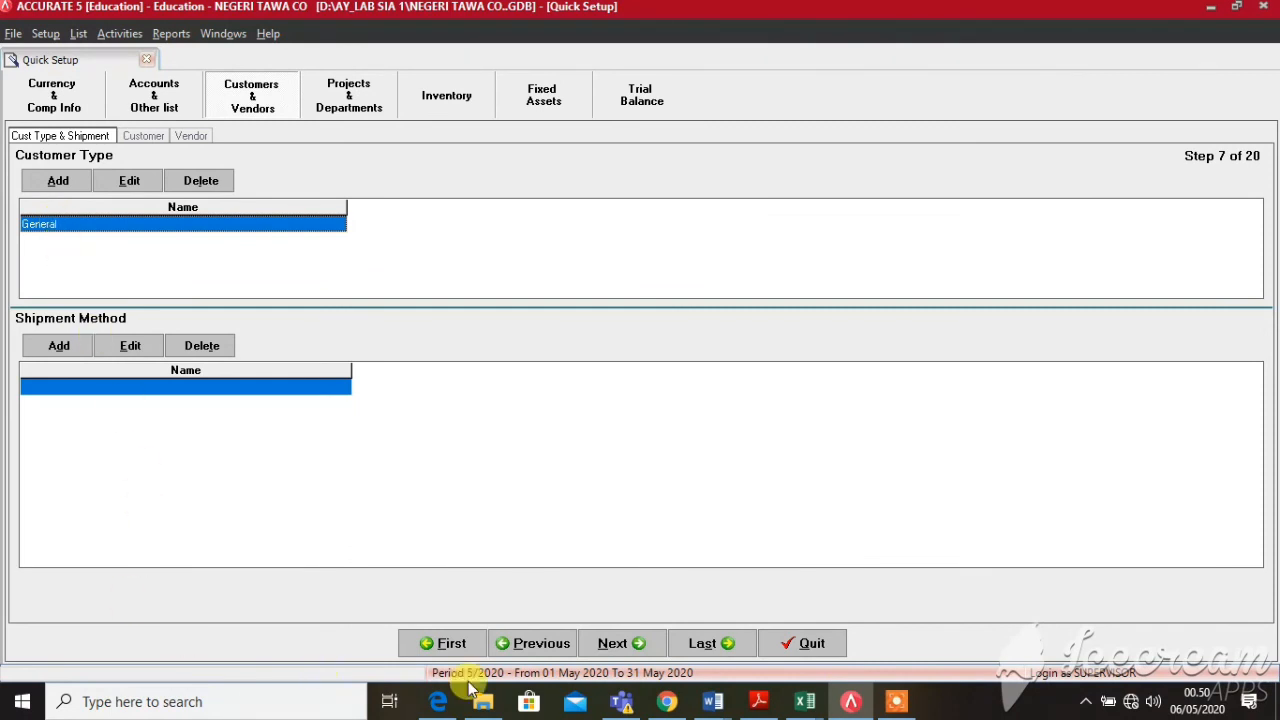
Bring Excel's Book1 workbook forward and scroll to the customer and vendor terms table
mouse_move(805, 701)
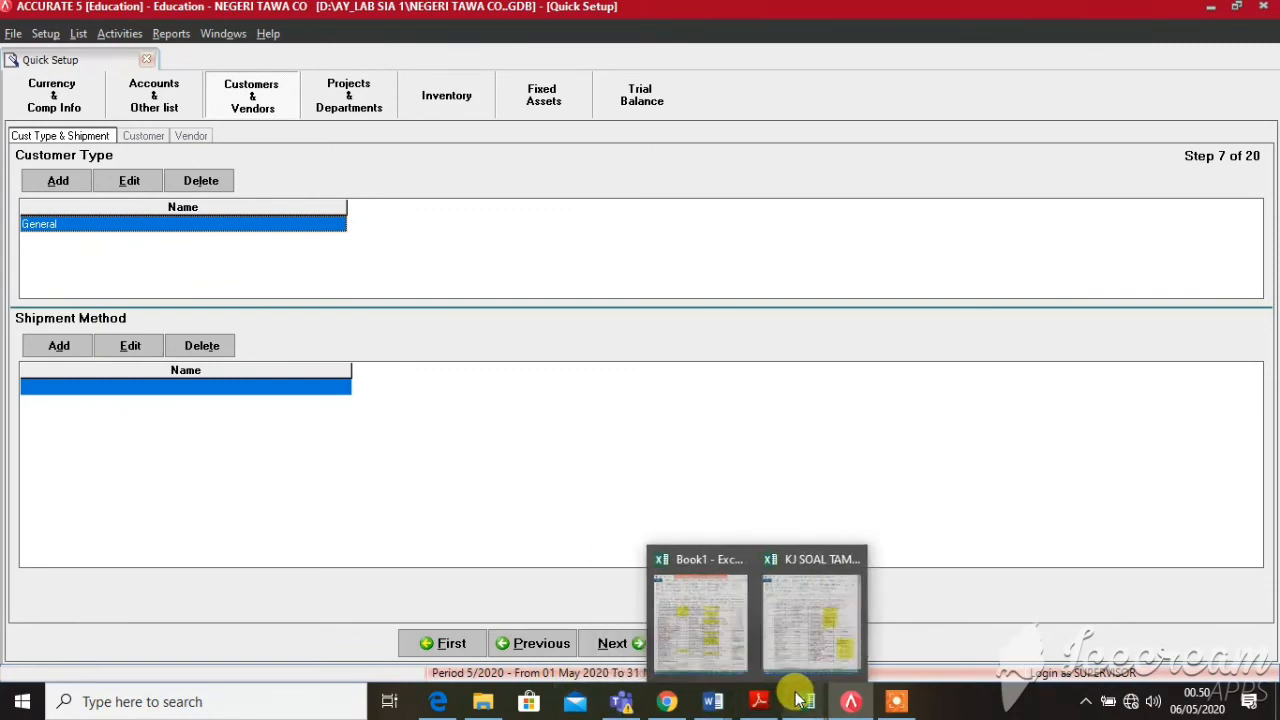
click(740, 645)
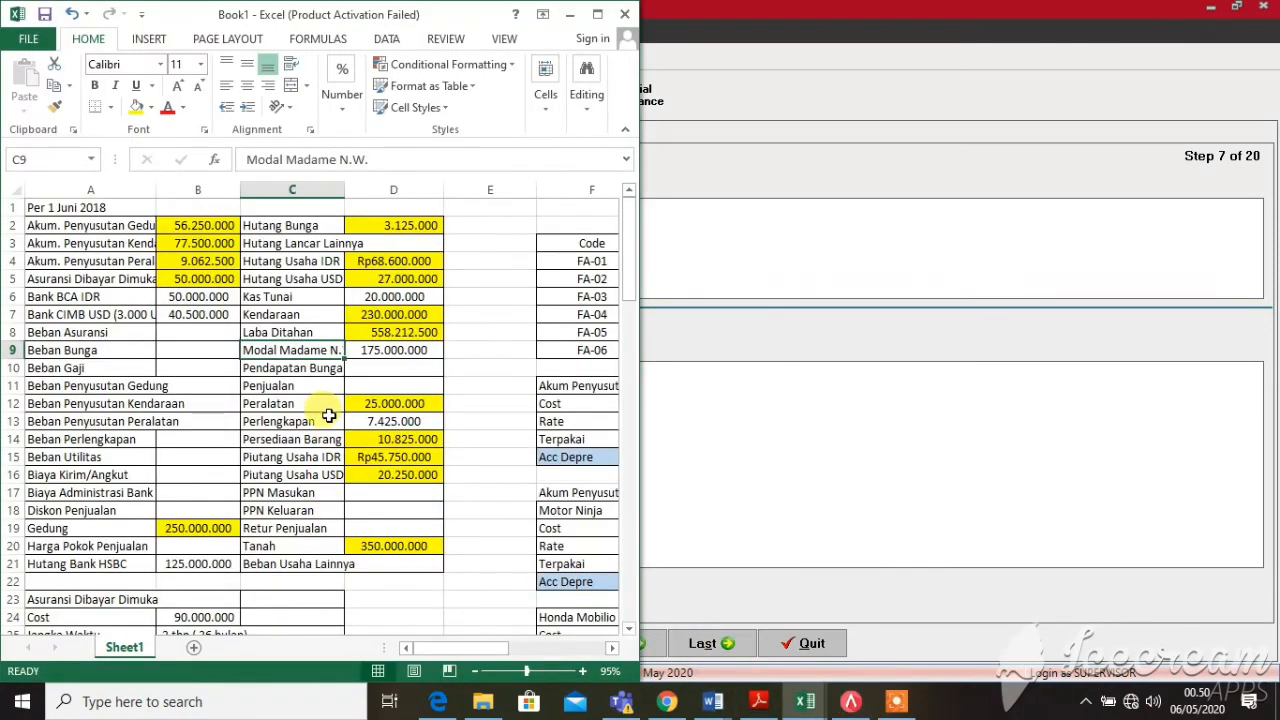
scroll(325, 426, down, 10)
scroll(325, 426, down, 4)
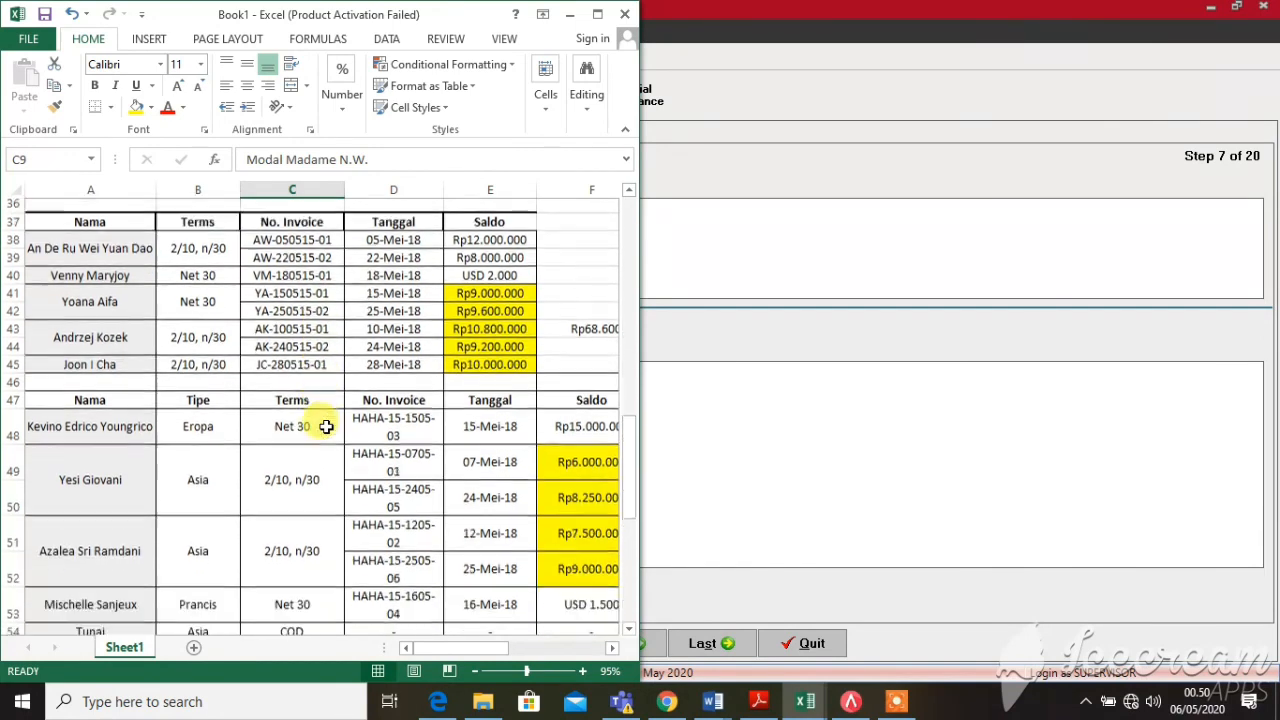
scroll(314, 423, up, 1)
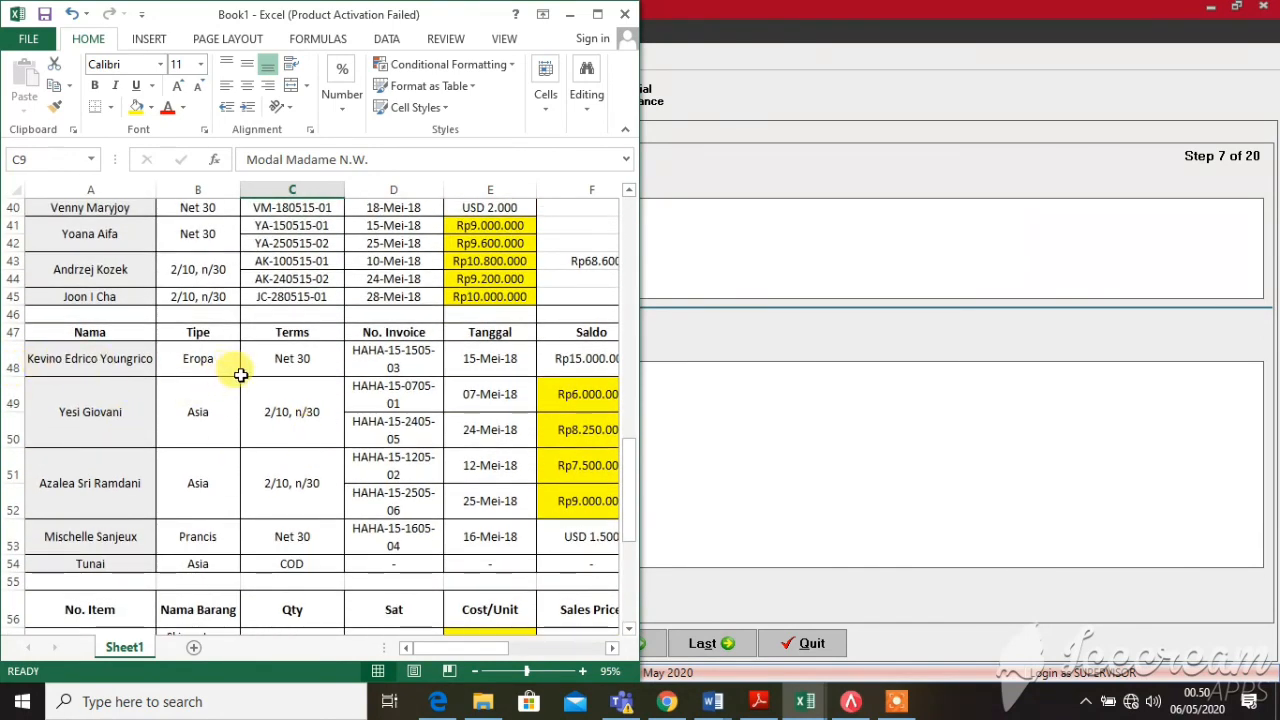
scroll(240, 373, up, 1)
scroll(240, 375, up, 1)
scroll(229, 394, down, 2)
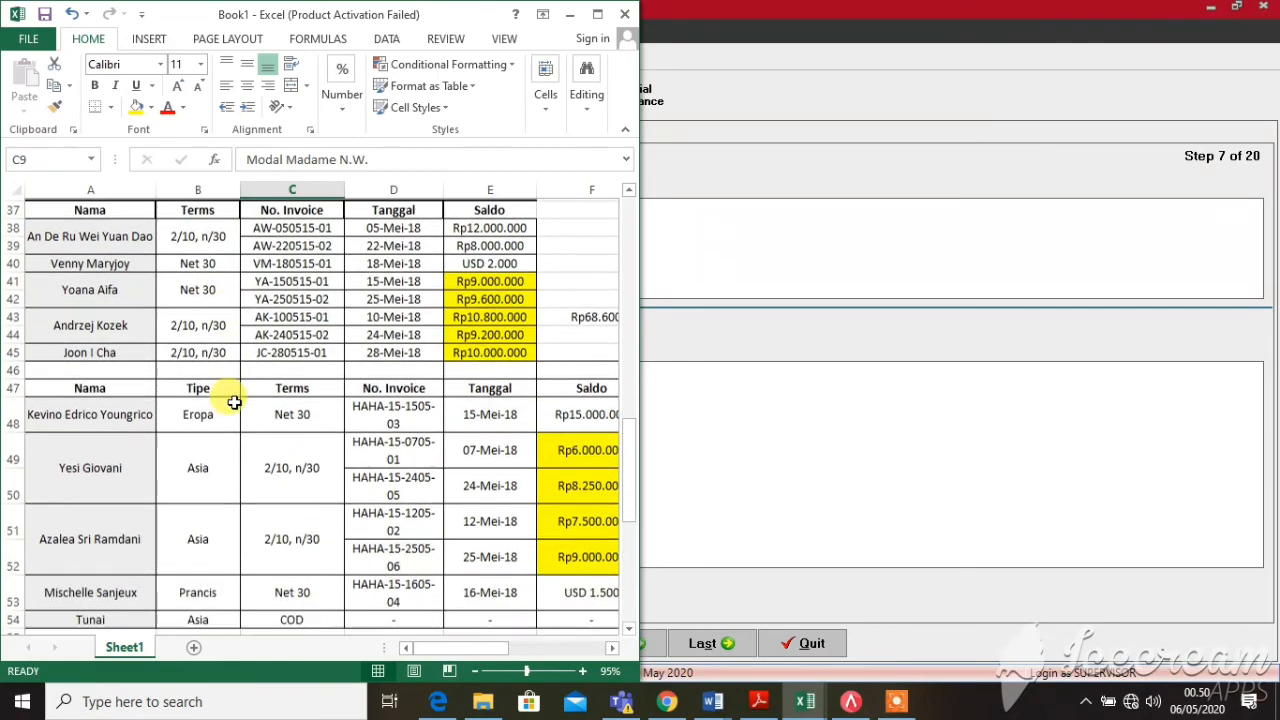